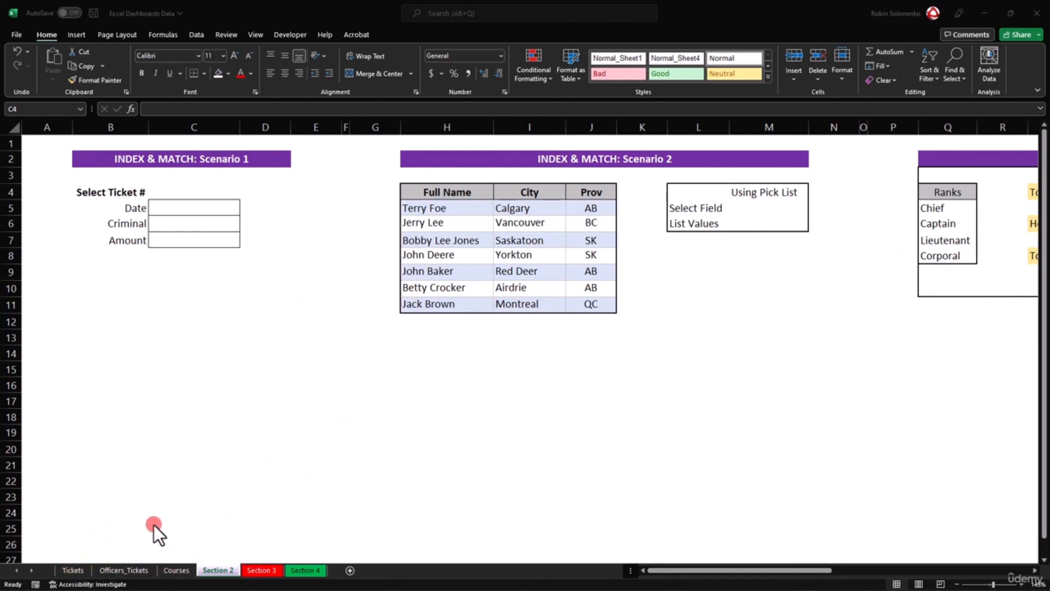
# Look through the Tickets, Officers_Tickets and Courses sheets and review the workbook's defined names from the Section 2 sheet.
pyautogui.click(73, 569)
pyautogui.click(73, 569)
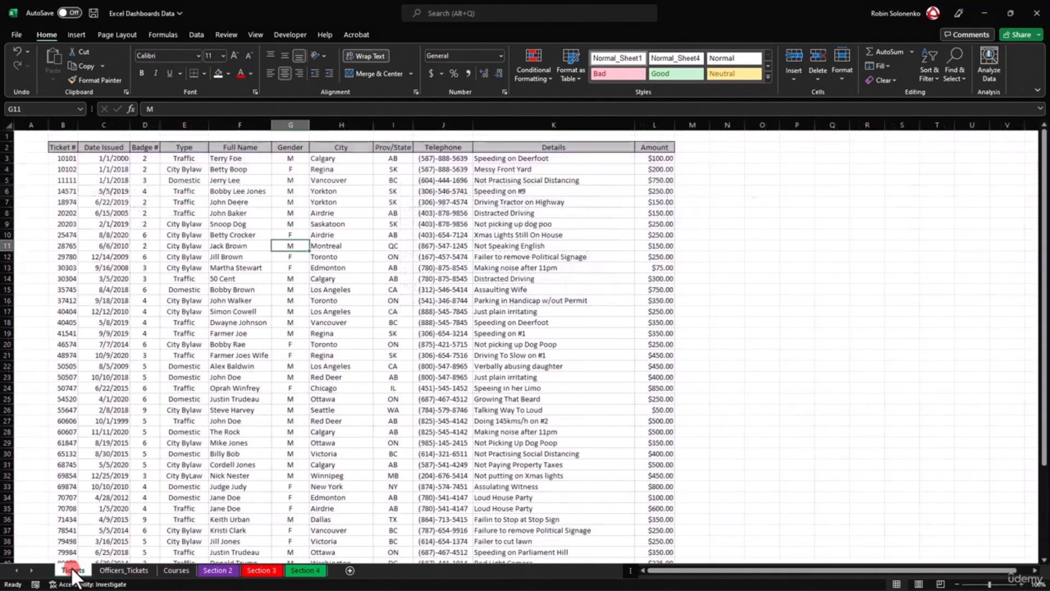
pyautogui.click(122, 571)
pyautogui.click(173, 572)
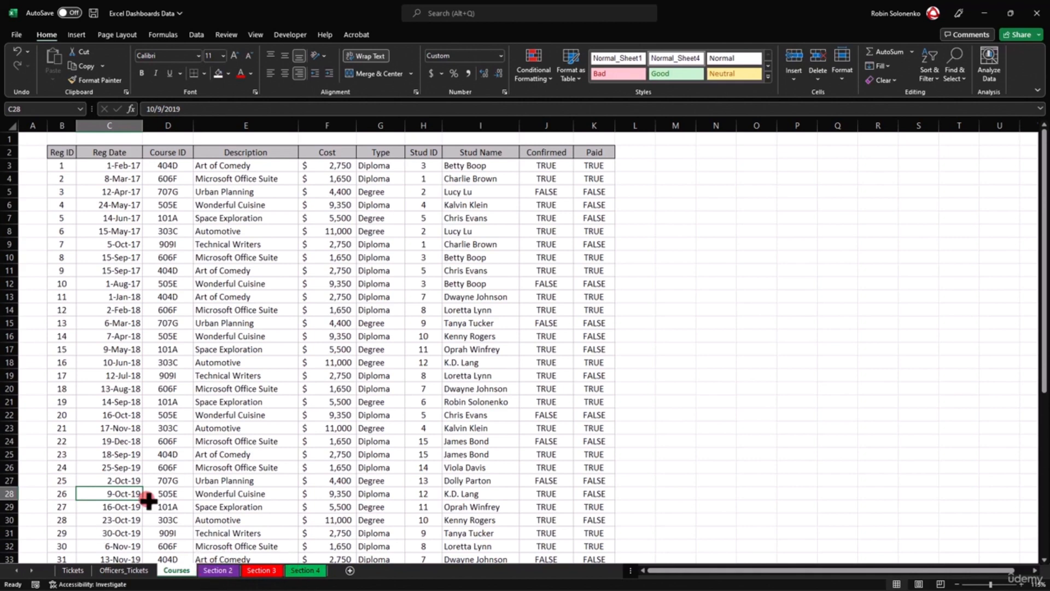
pyautogui.click(212, 567)
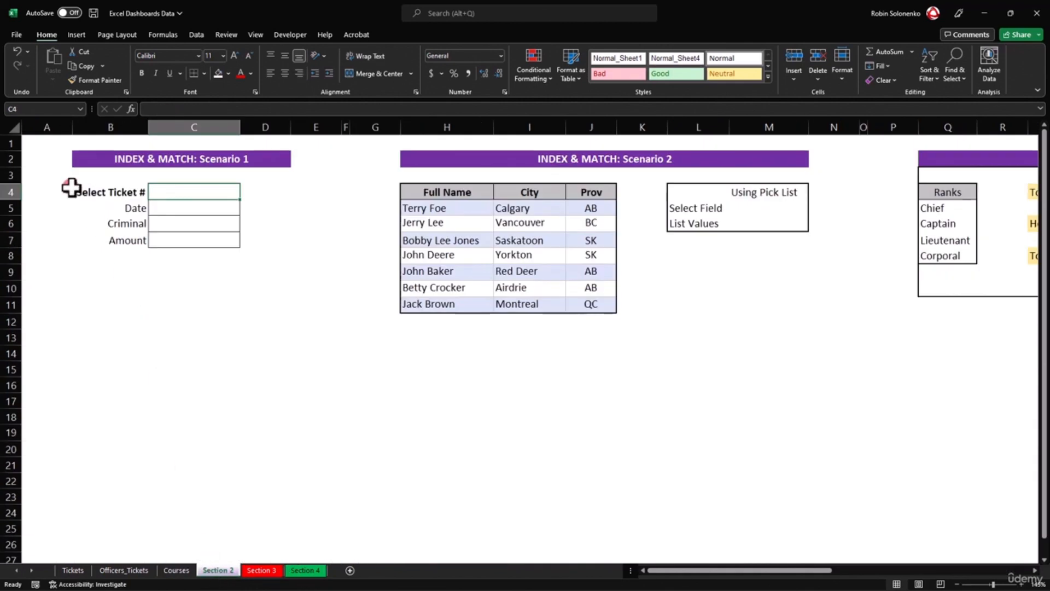
pyautogui.click(77, 103)
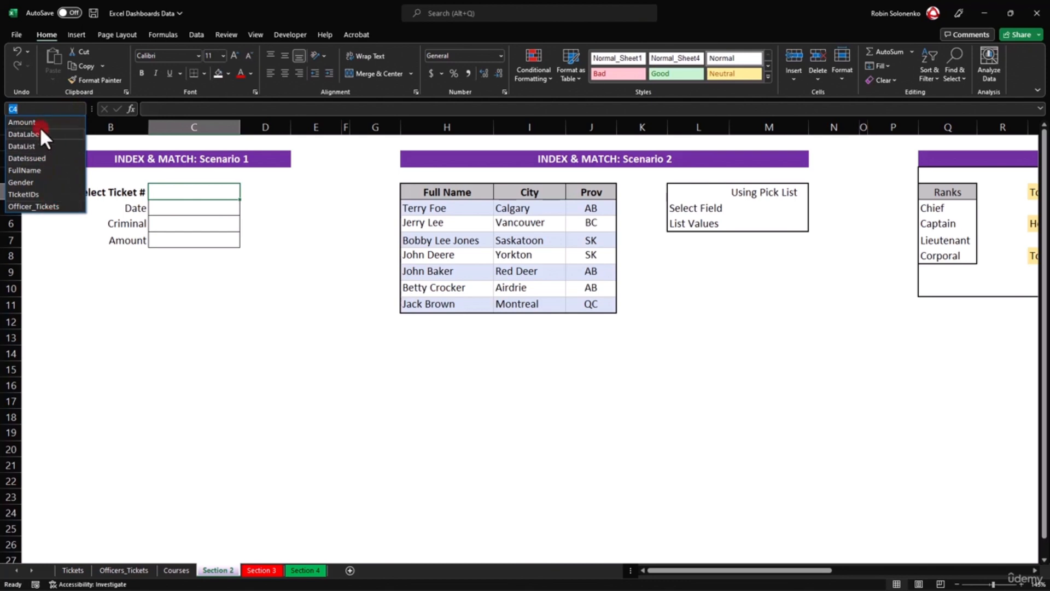
pyautogui.click(241, 274)
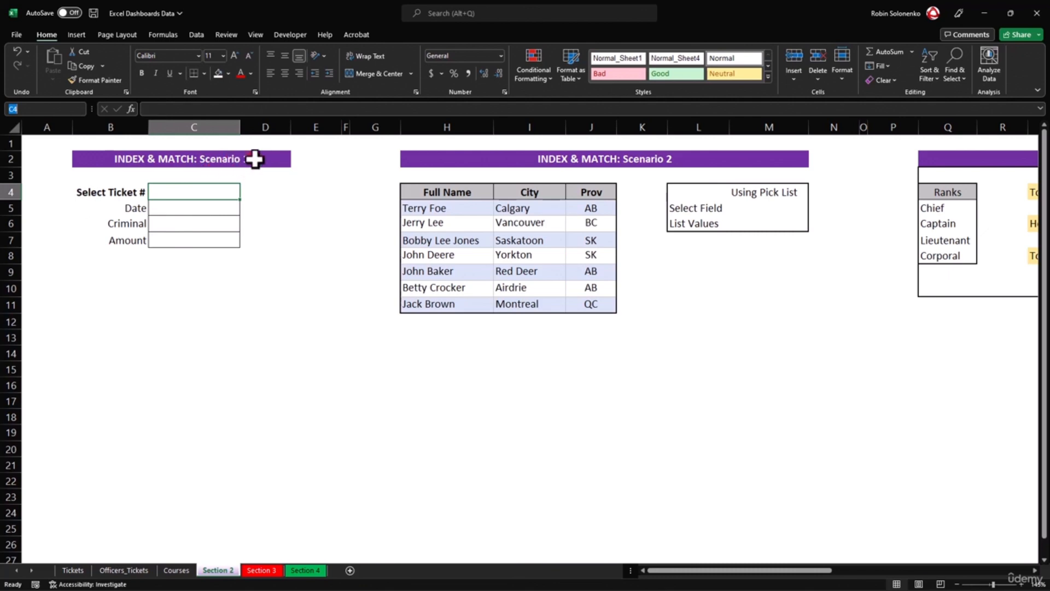
pyautogui.click(190, 192)
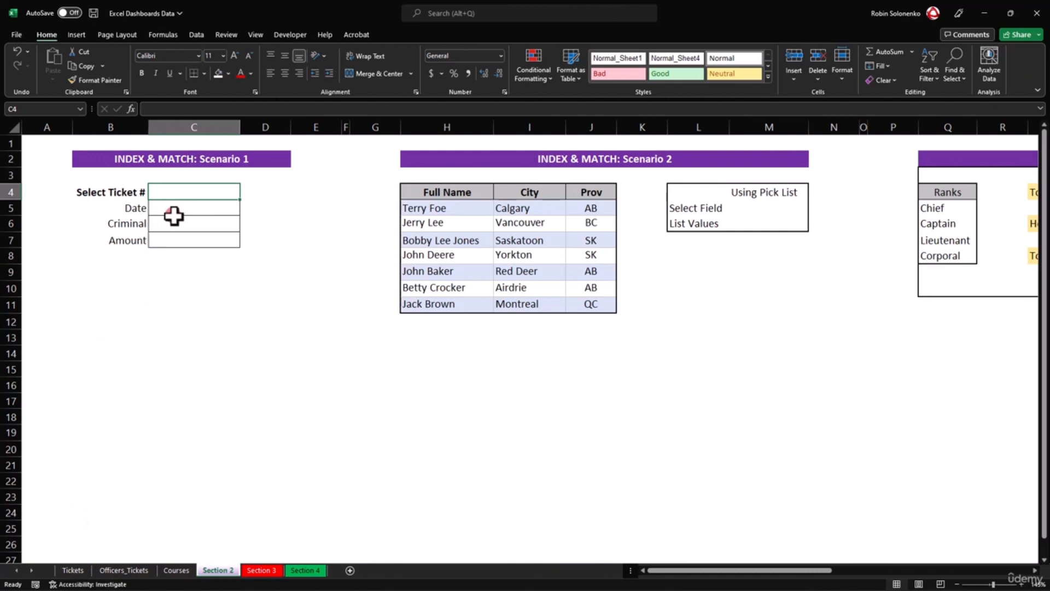
pyautogui.click(175, 210)
pyautogui.click(183, 228)
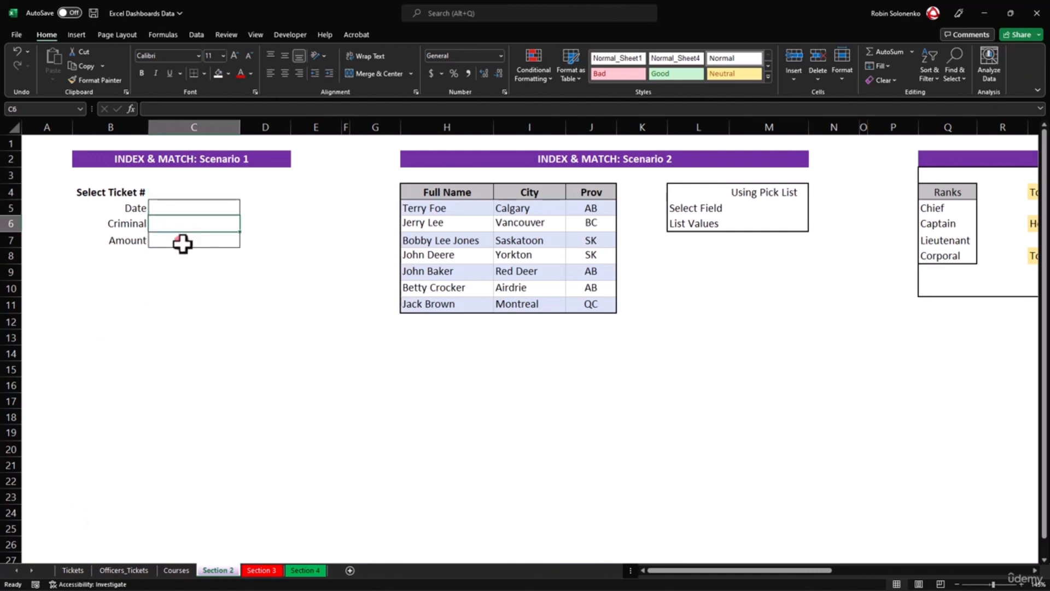
pyautogui.click(182, 242)
# Add a list data validation to the Select Ticket # cell C4 with =TicketIDs as its source.
pyautogui.click(181, 192)
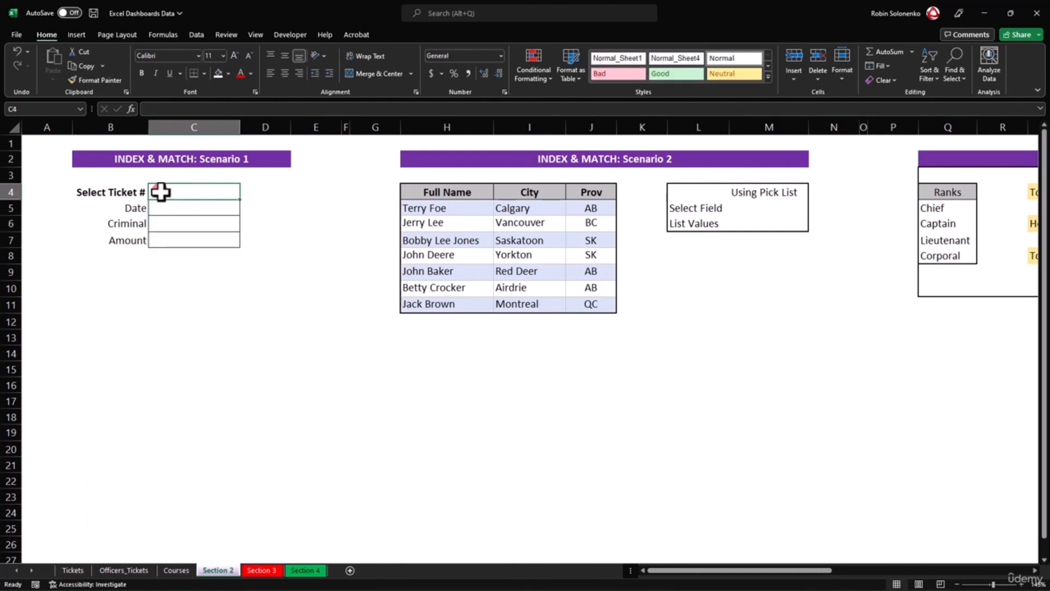
pyautogui.click(197, 35)
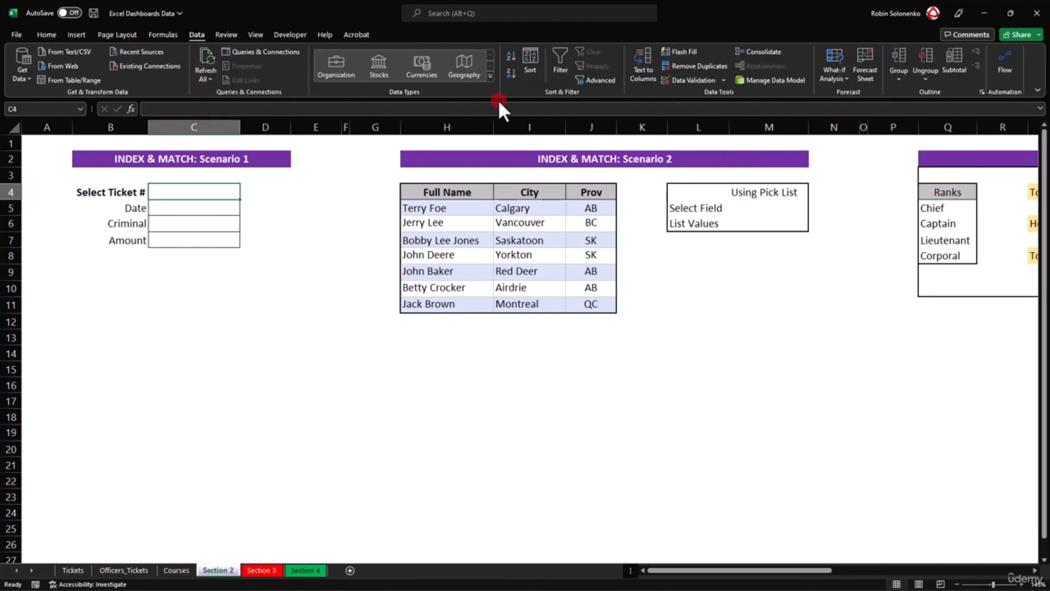
pyautogui.click(684, 79)
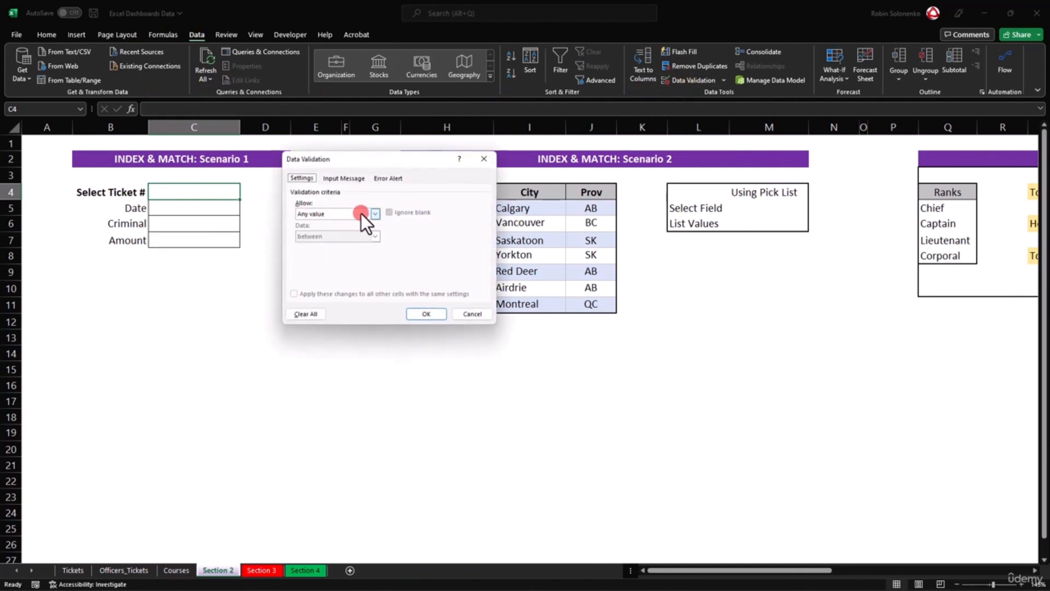
pyautogui.click(376, 213)
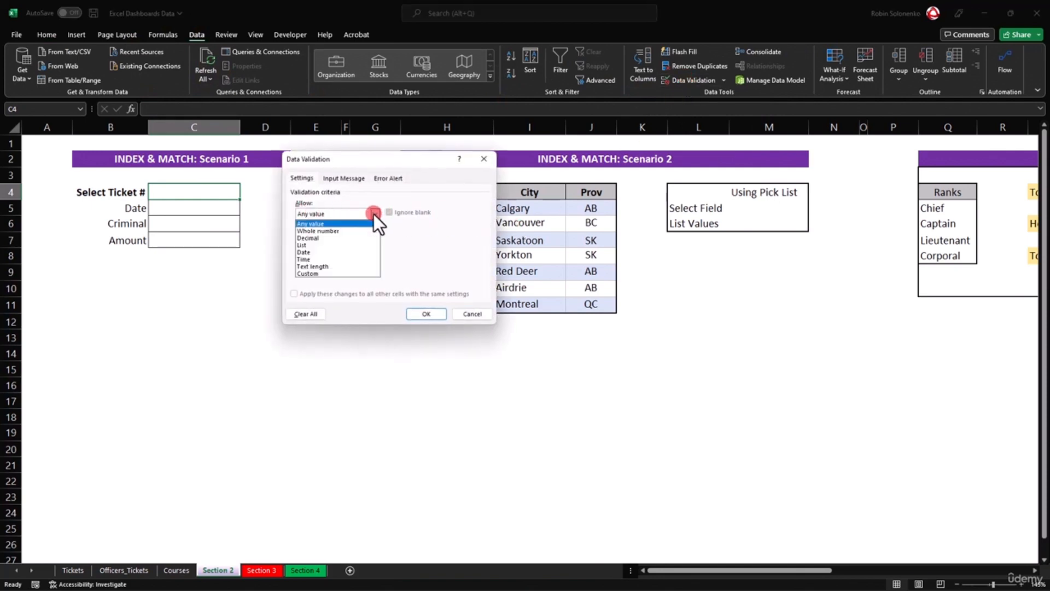
pyautogui.click(324, 245)
pyautogui.click(319, 258)
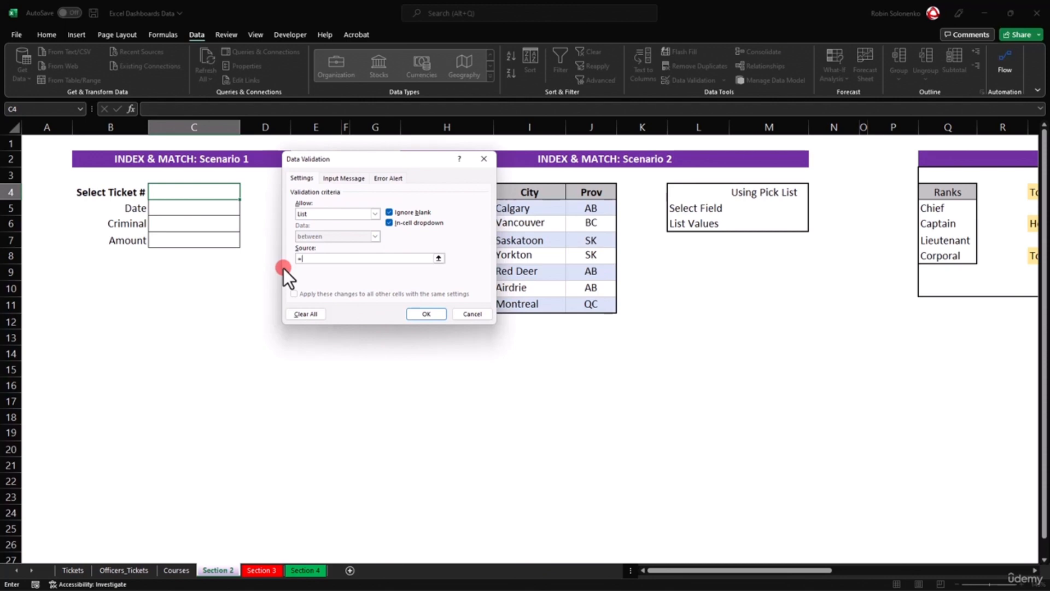
pyautogui.write('ckets')
pyautogui.press('BackSpace')
pyautogui.write('IDs')
pyautogui.click(427, 313)
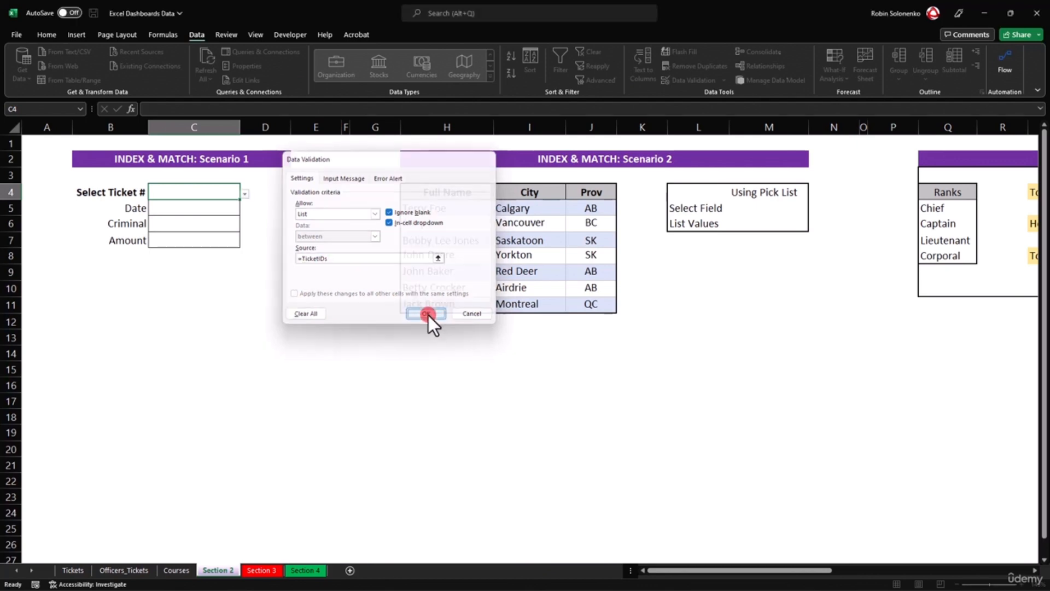
# Compare the pick list in cell C4 with the ticket numbers on the Tickets sheet, ending on Section 2.
pyautogui.click(244, 195)
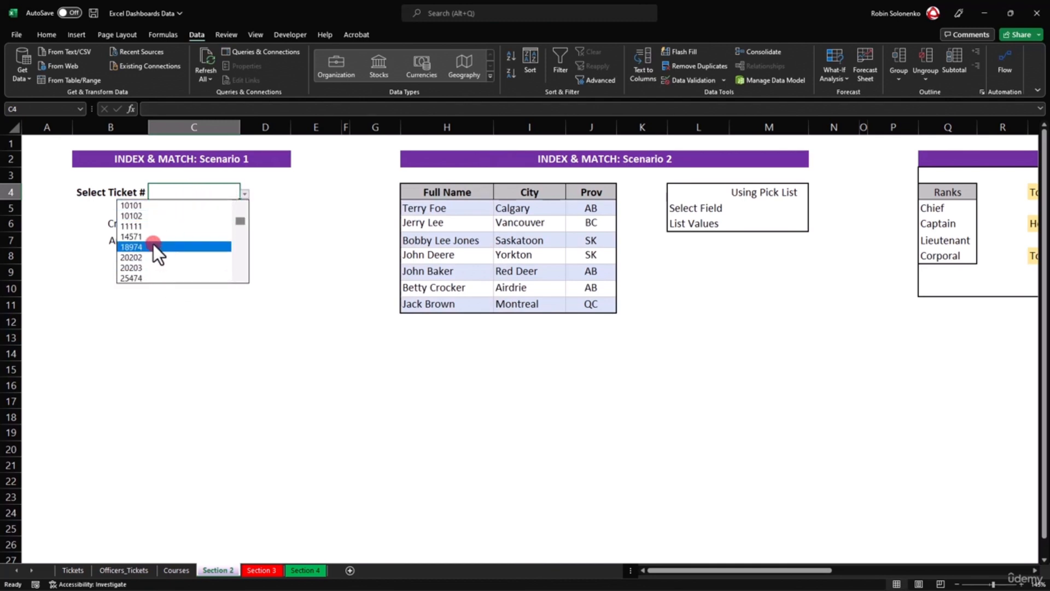
pyautogui.press('Escape')
pyautogui.click(75, 572)
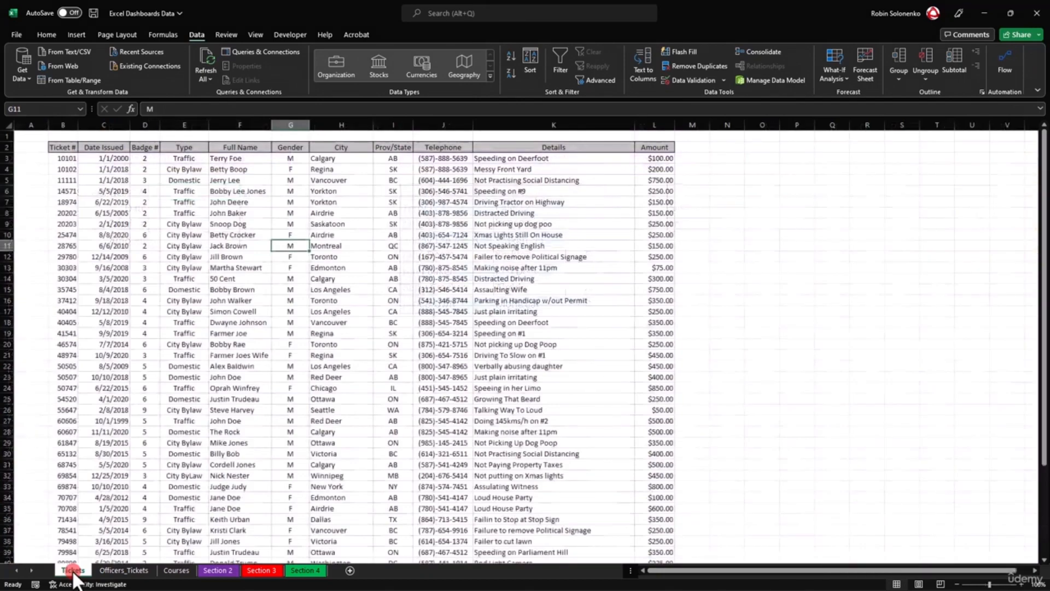
pyautogui.click(218, 571)
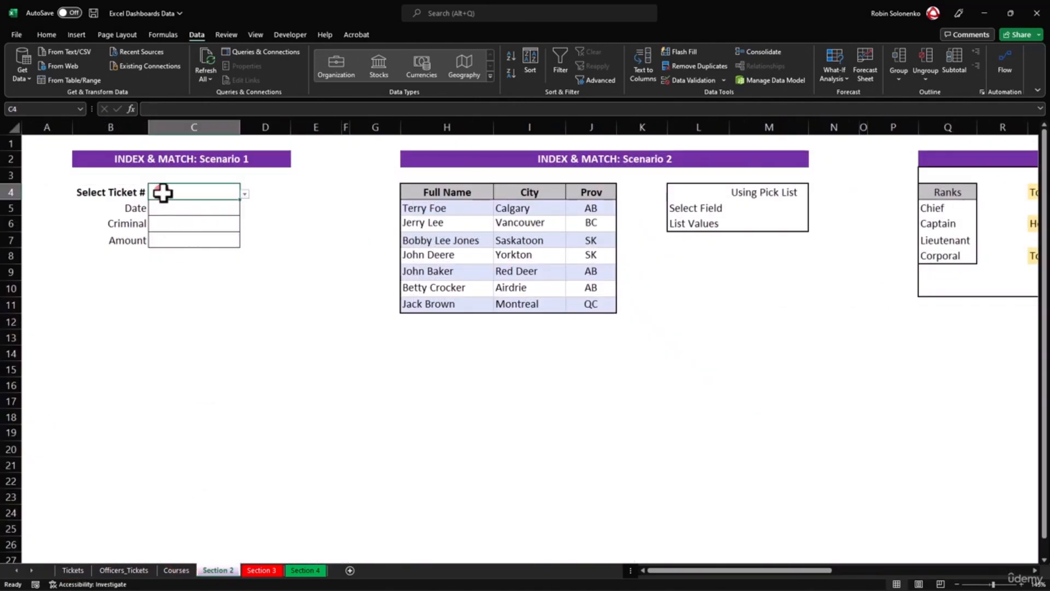
# Enter the formula =INDEX(DateIssued,MATCH($C$4,TIcketIDs,0)) in the Date cell C5.
pyautogui.click(186, 208)
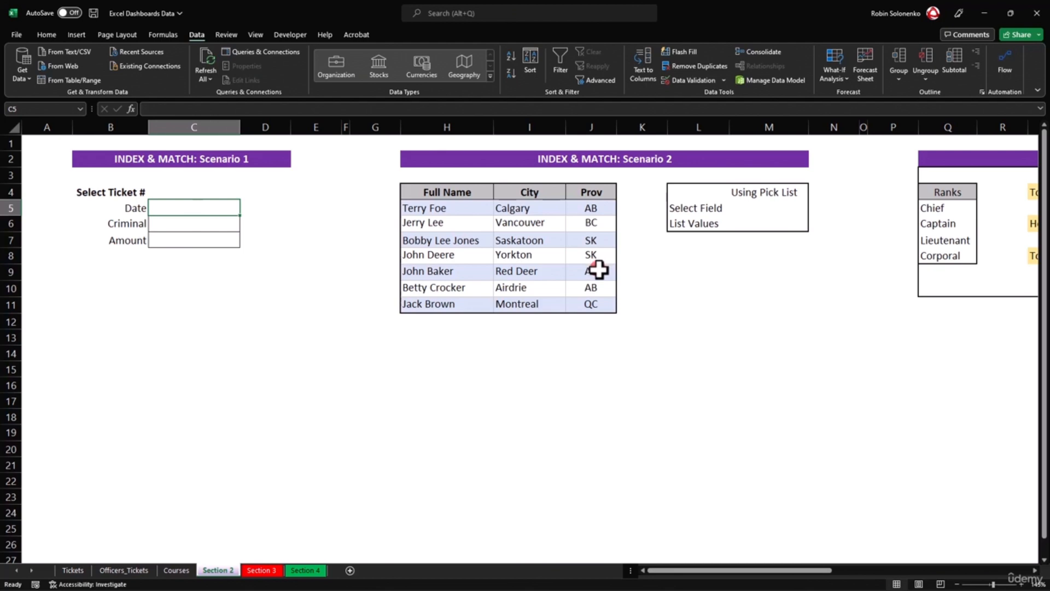
pyautogui.write('=INDE')
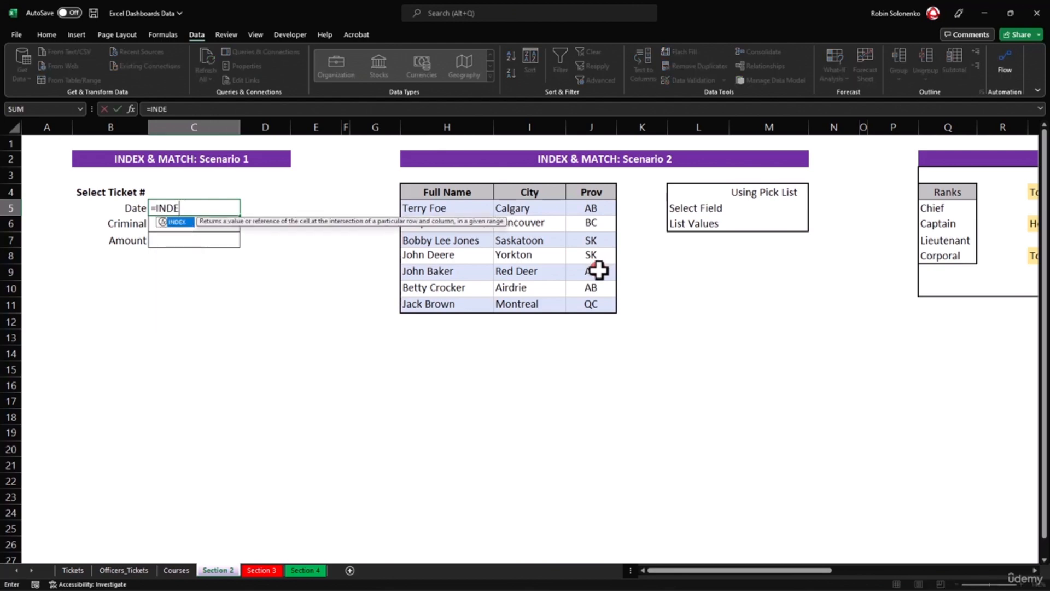
pyautogui.press('Tab')
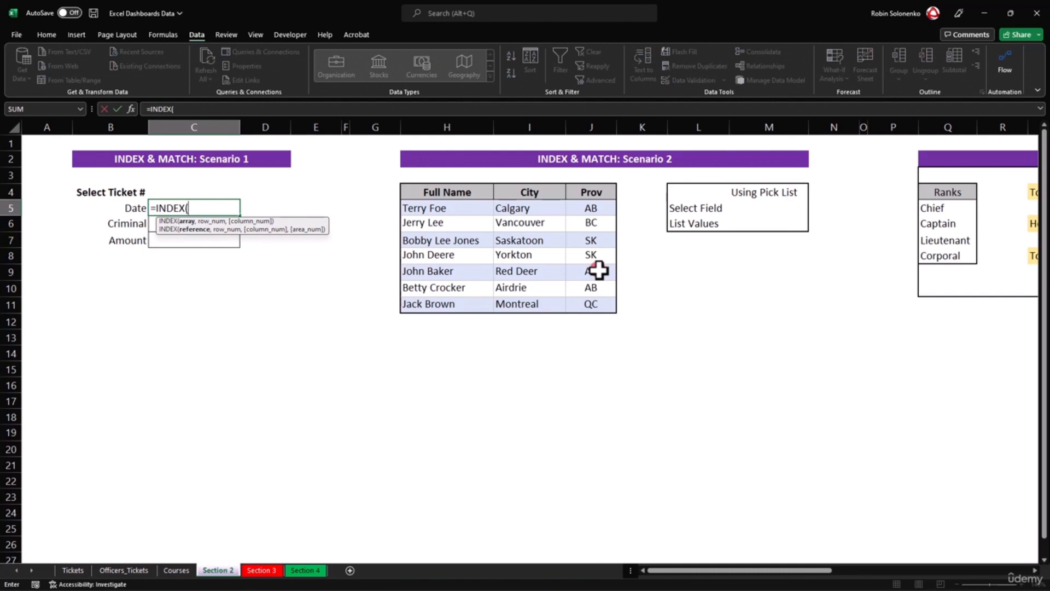
pyautogui.write('DateIssued')
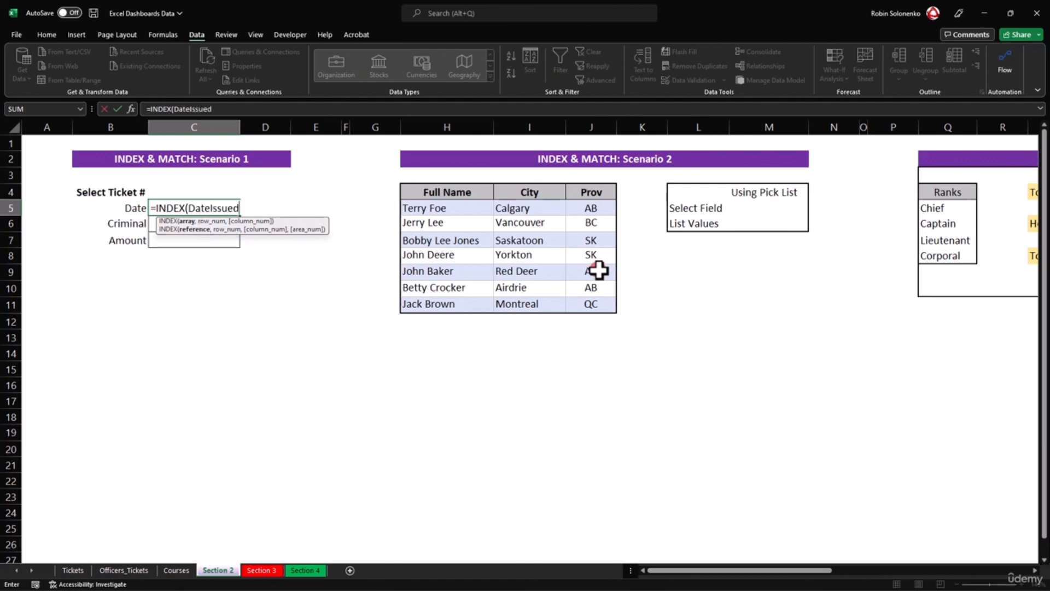
pyautogui.write(',')
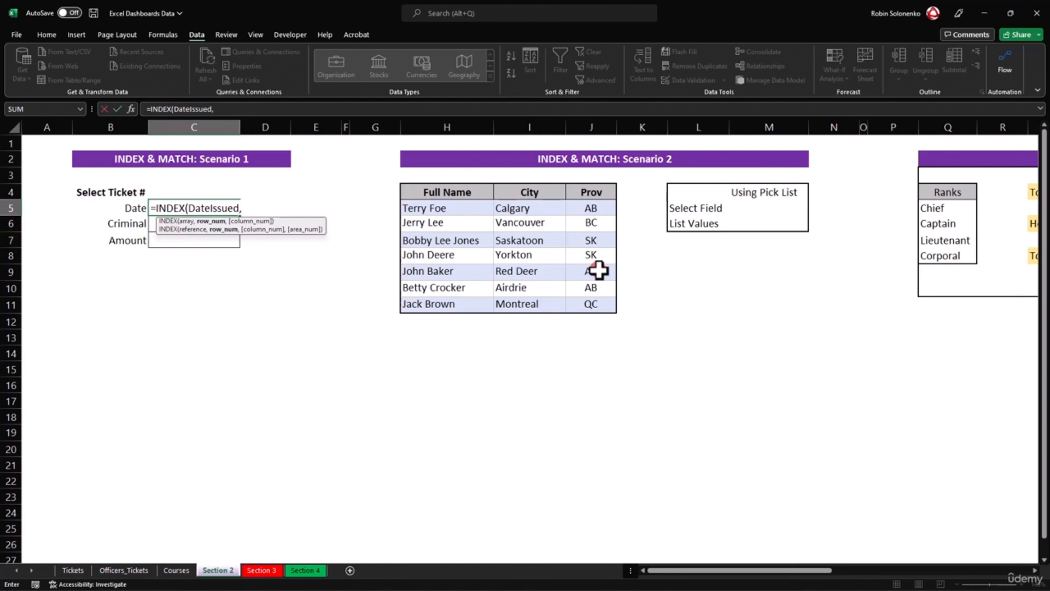
pyautogui.write('MATCH(')
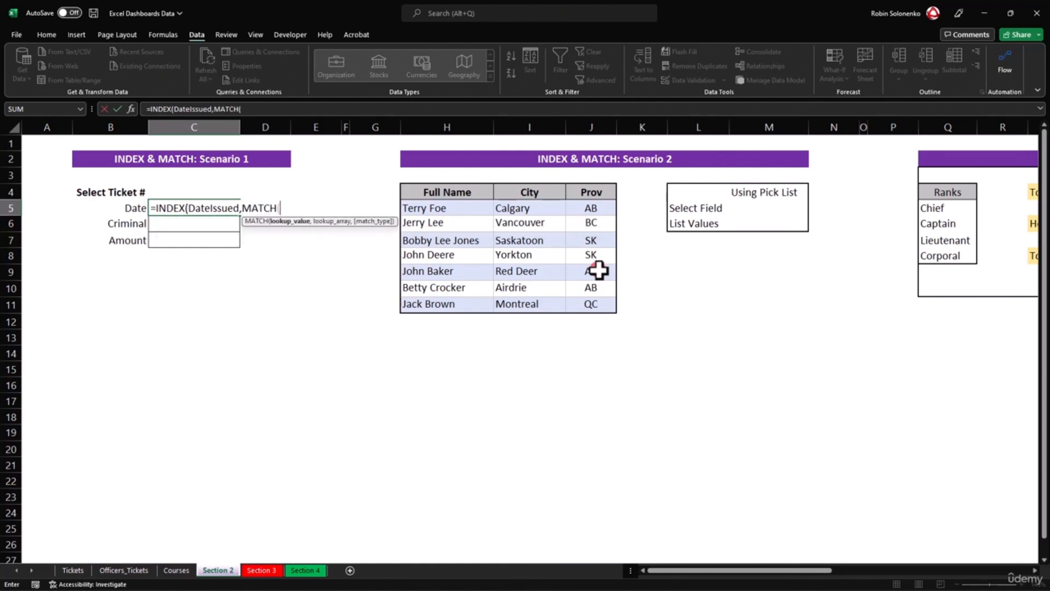
pyautogui.click(184, 191)
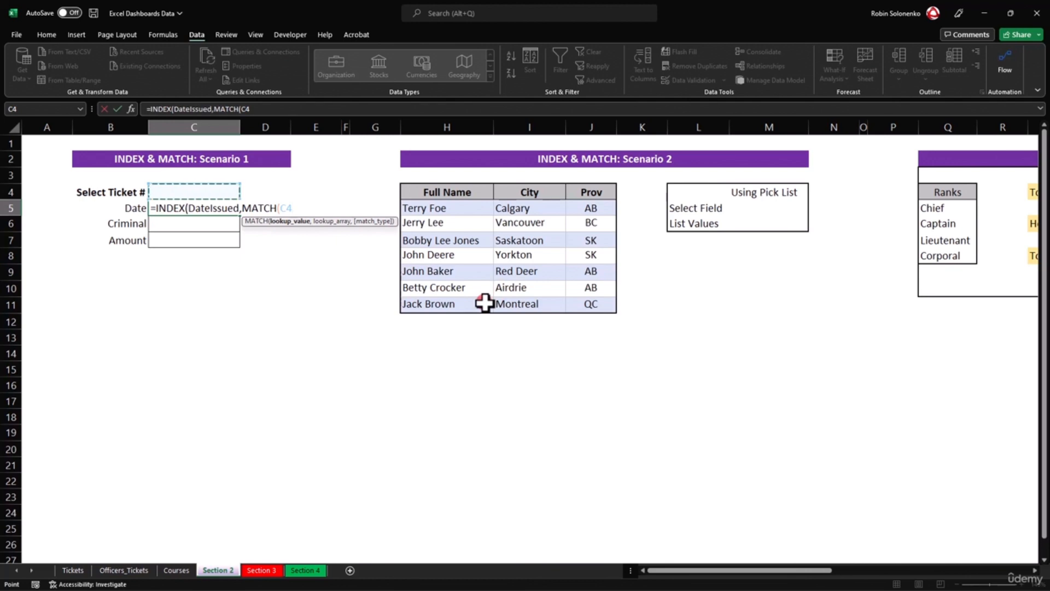
pyautogui.press('F4')
pyautogui.write(',')
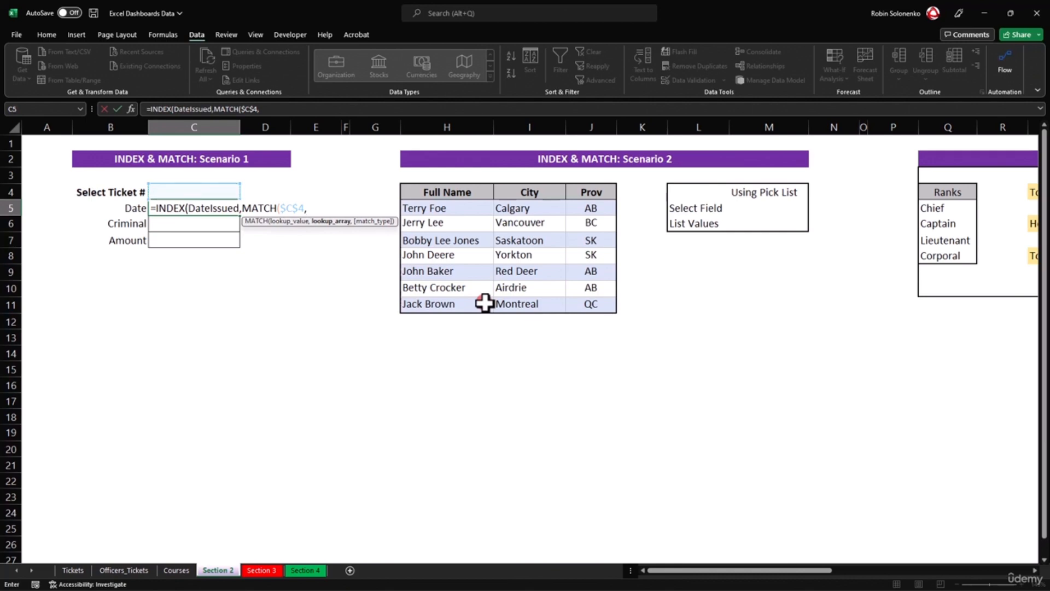
pyautogui.write('Tick')
pyautogui.press('Tab')
pyautogui.write(',0))')
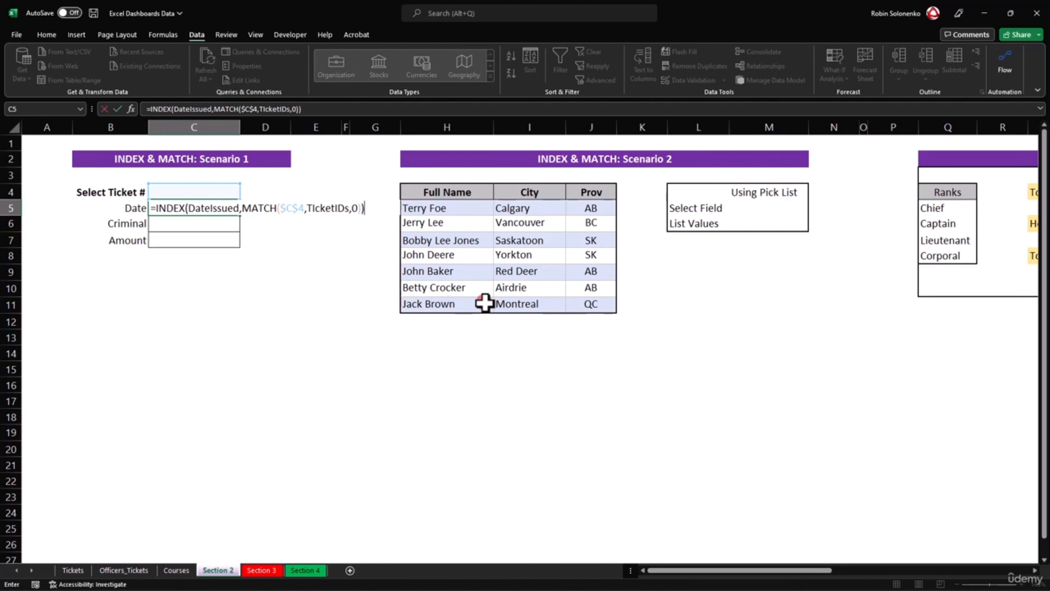
pyautogui.press('Return')
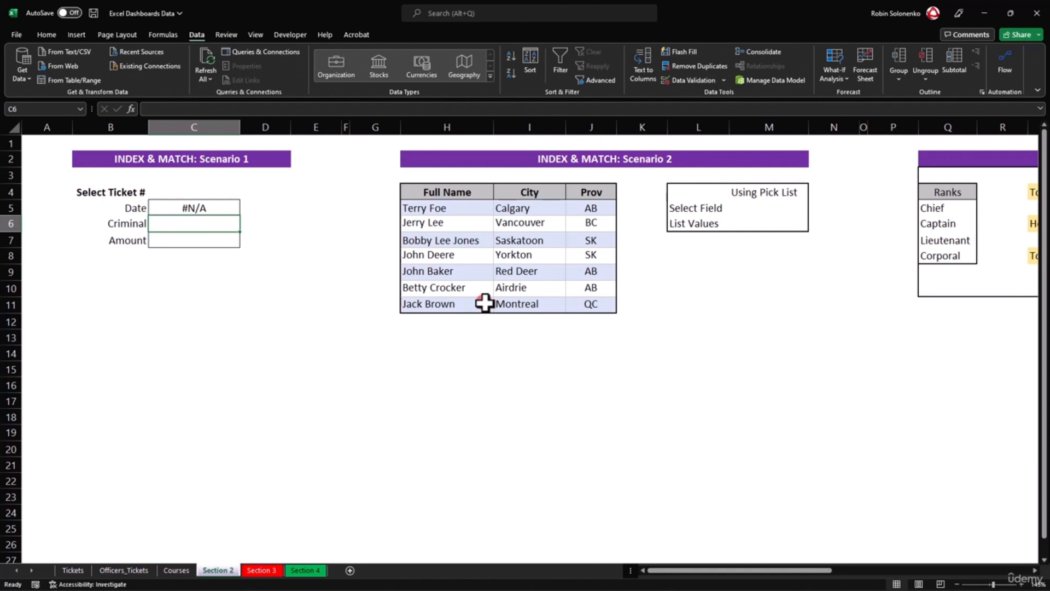
# Enter the formula =INDEX(FullName,MATCH($C$4,TIcketIDs,0)) in the Criminal cell C6.
pyautogui.write('=')
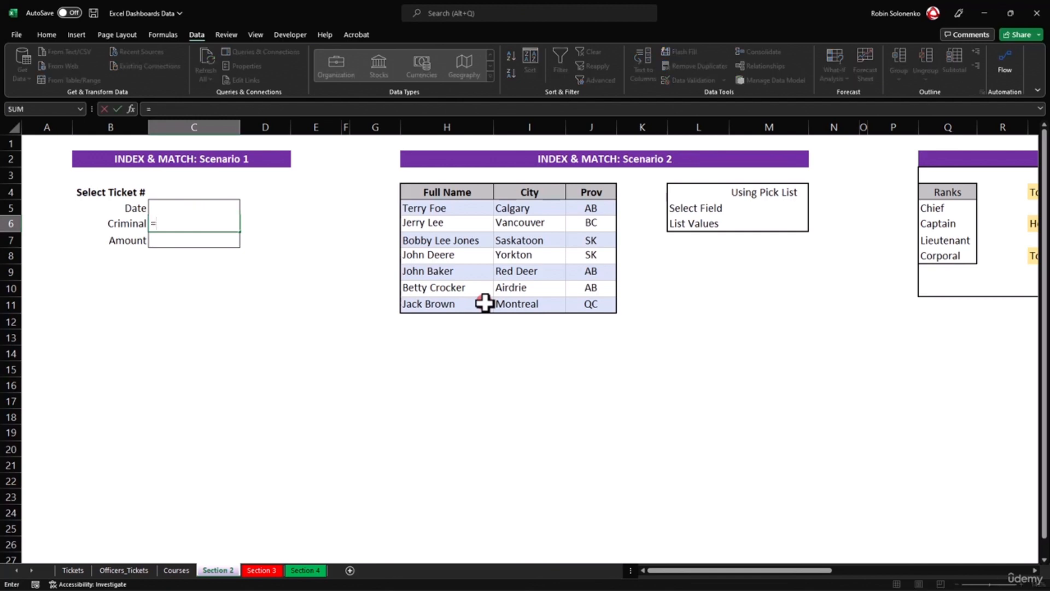
pyautogui.write('INDEX(')
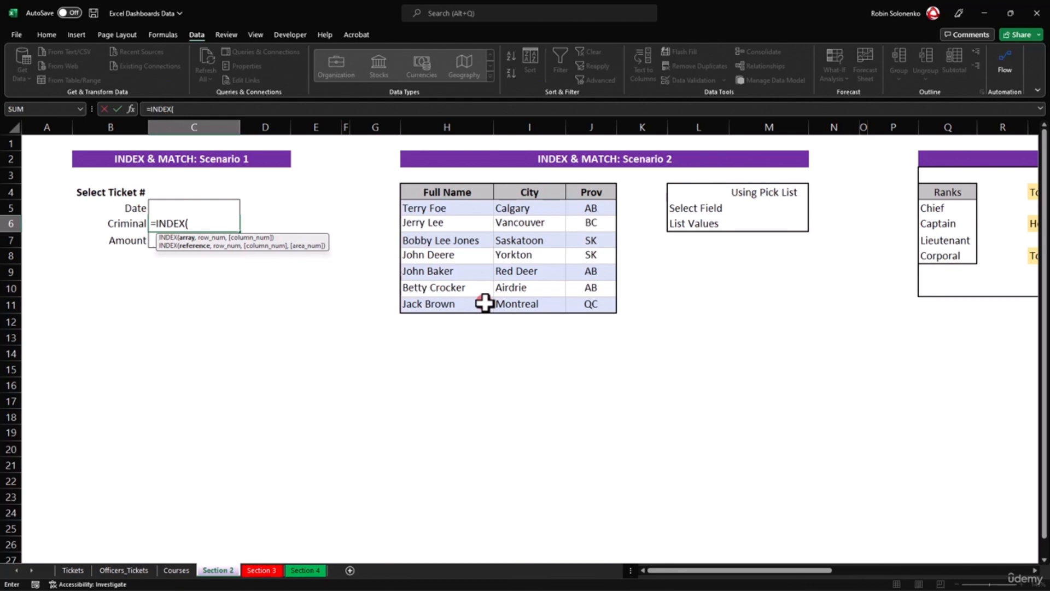
pyautogui.write('FULLN')
pyautogui.press('Tab')
pyautogui.write(',')
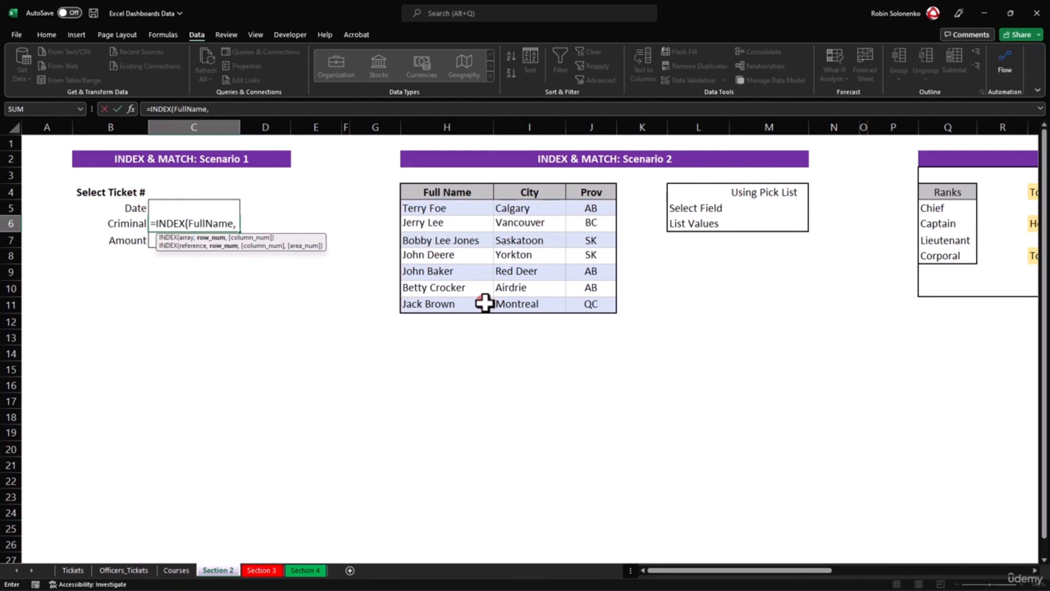
pyautogui.write('MATCH(')
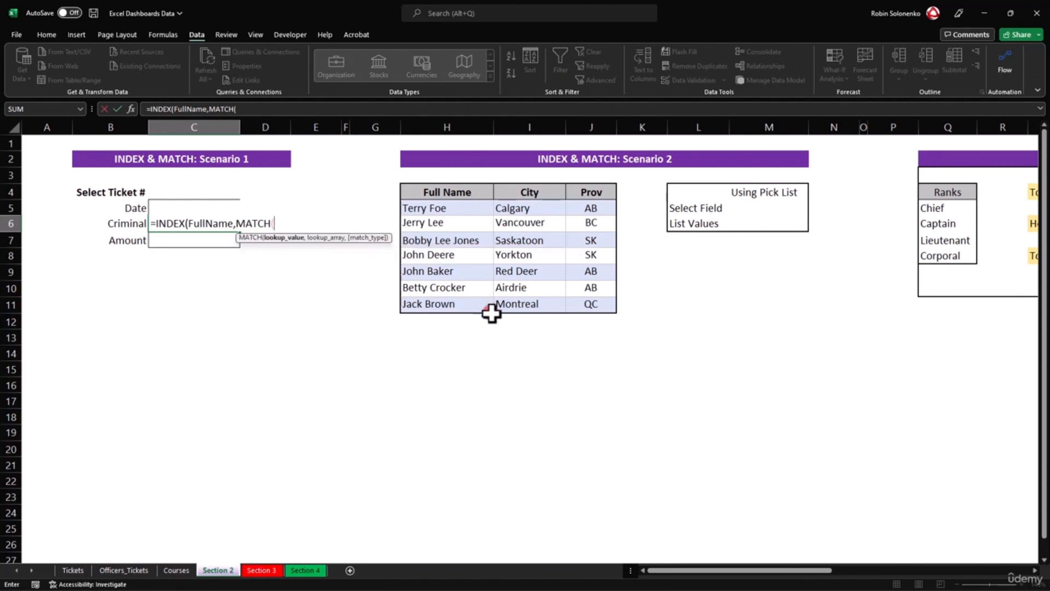
pyautogui.click(194, 189)
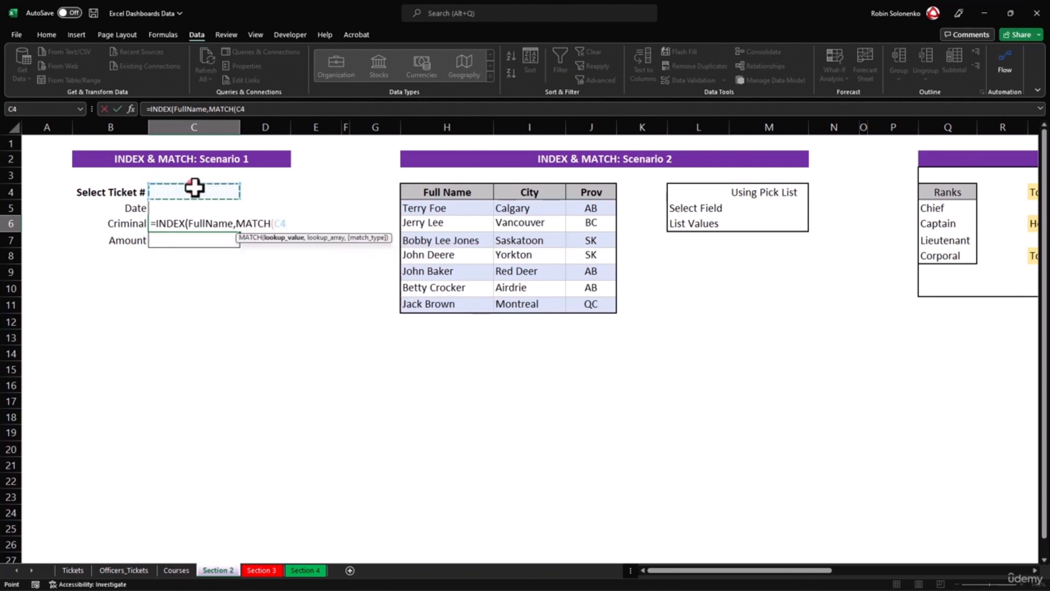
pyautogui.press('F4')
pyautogui.write(',TIcketIDs')
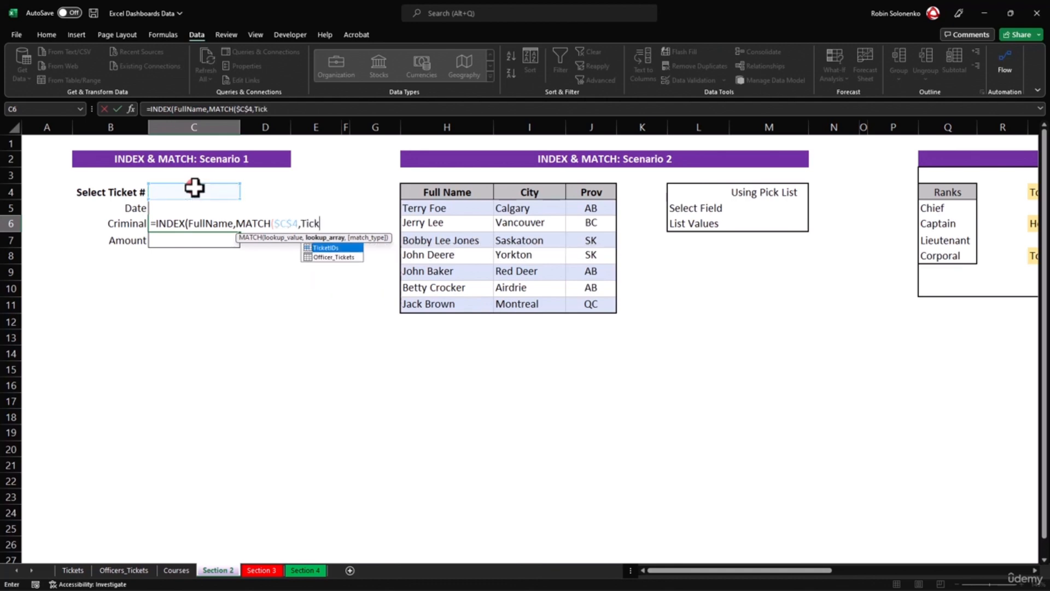
pyautogui.write(',0))')
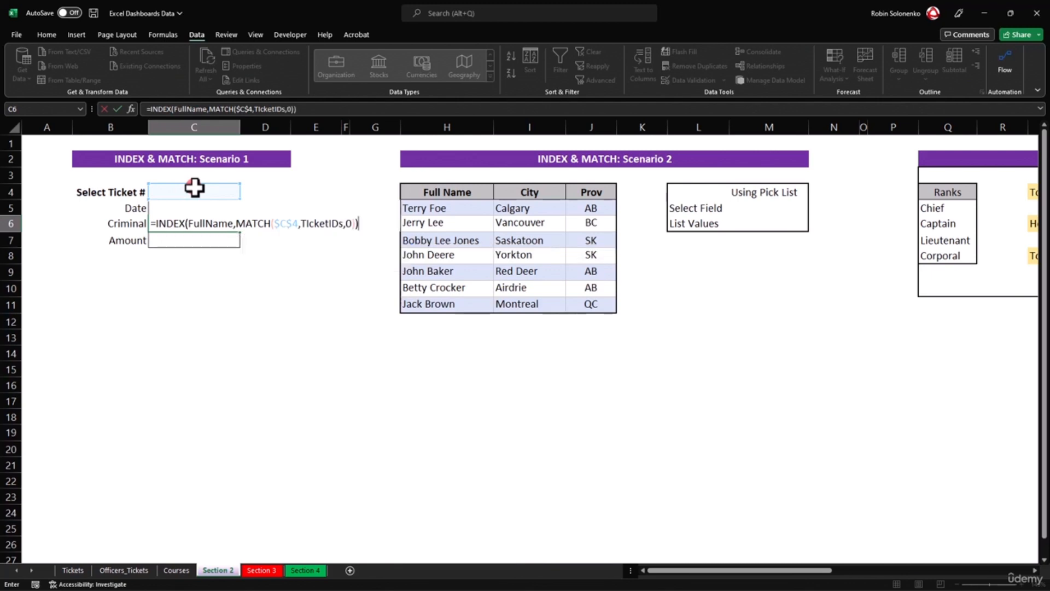
pyautogui.press('Return')
# Enter the formula =INDEX(Amount,MATCH($C$4,TIcketIDs,0)) in the Amount cell C7.
pyautogui.write('=')
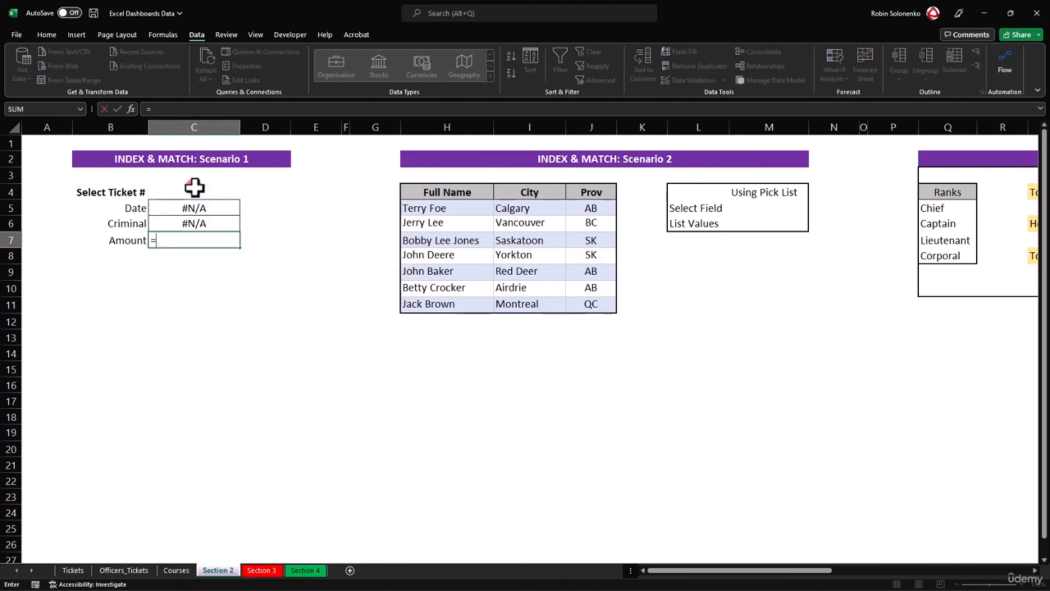
pyautogui.write('IND')
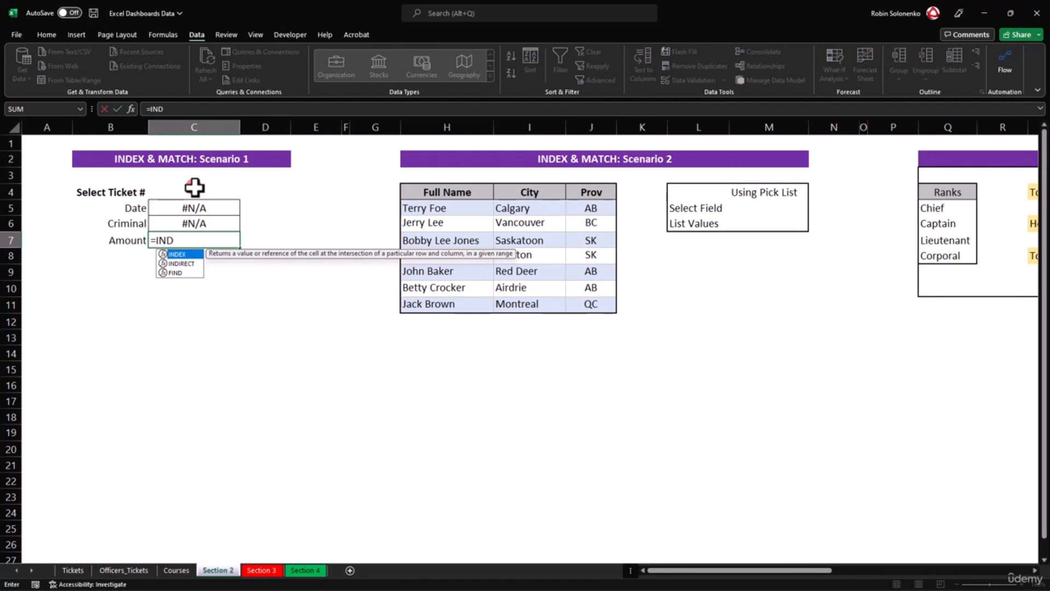
pyautogui.press('Tab')
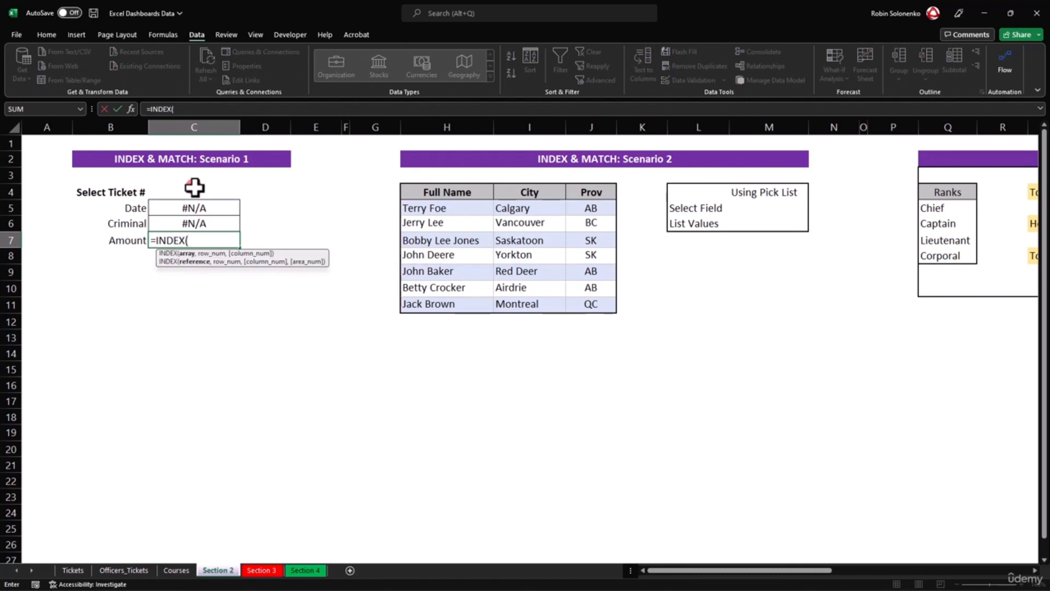
pyautogui.write('Amou')
pyautogui.press('Tab')
pyautogui.write(',MATC')
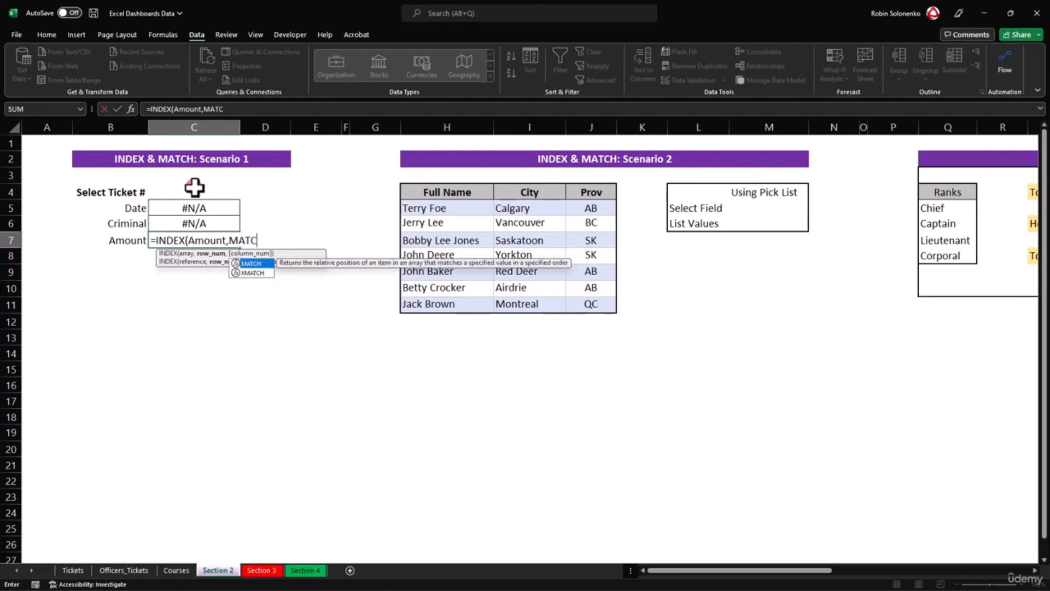
pyautogui.write('H(')
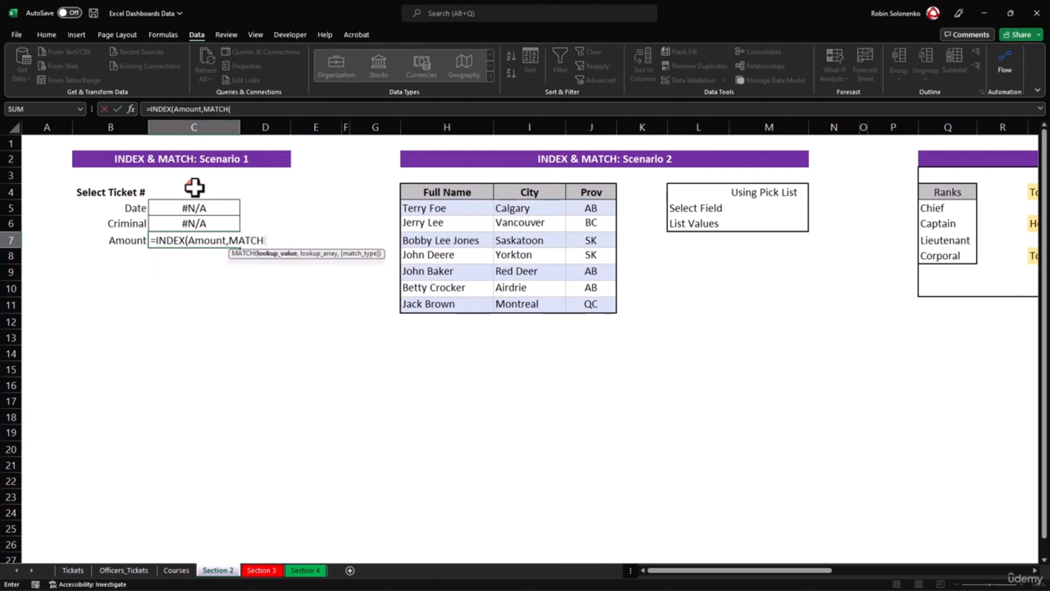
pyautogui.click(181, 193)
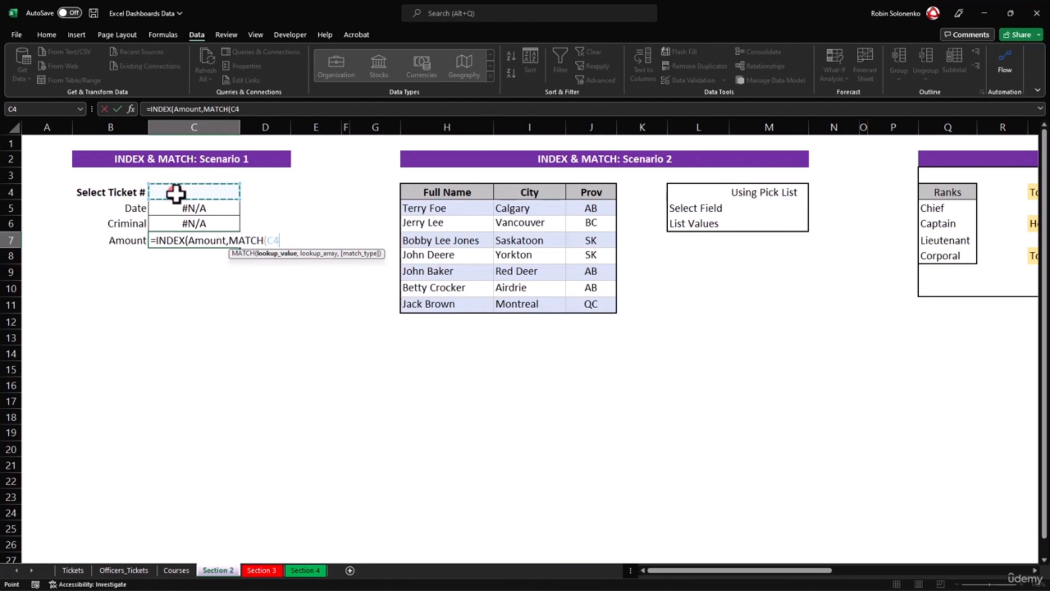
pyautogui.press('F4')
pyautogui.write(',')
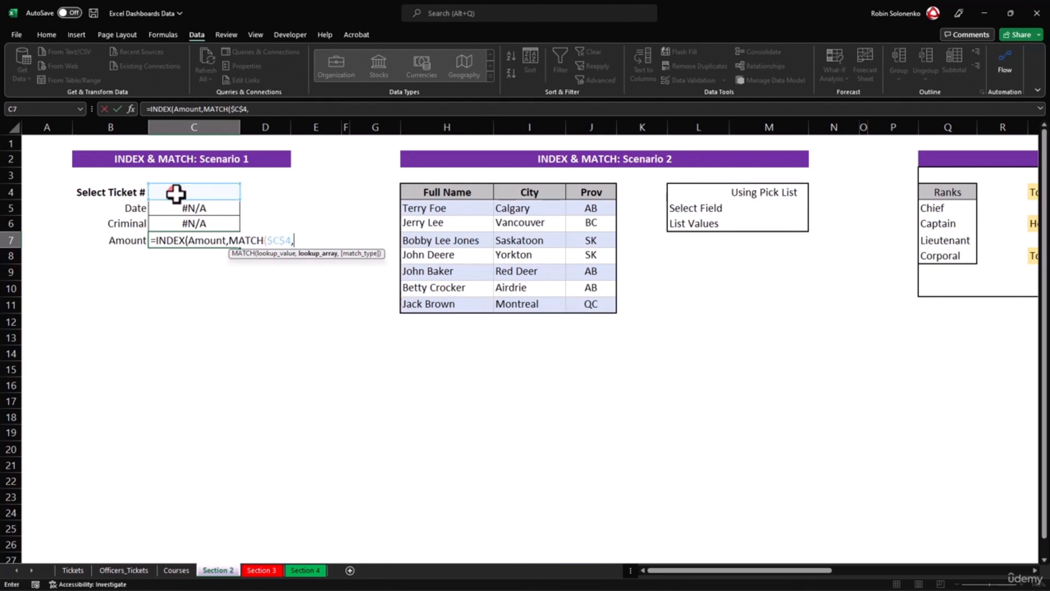
pyautogui.write('Tick')
pyautogui.press('Tab')
pyautogui.write(',0)')
pyautogui.press('Return')
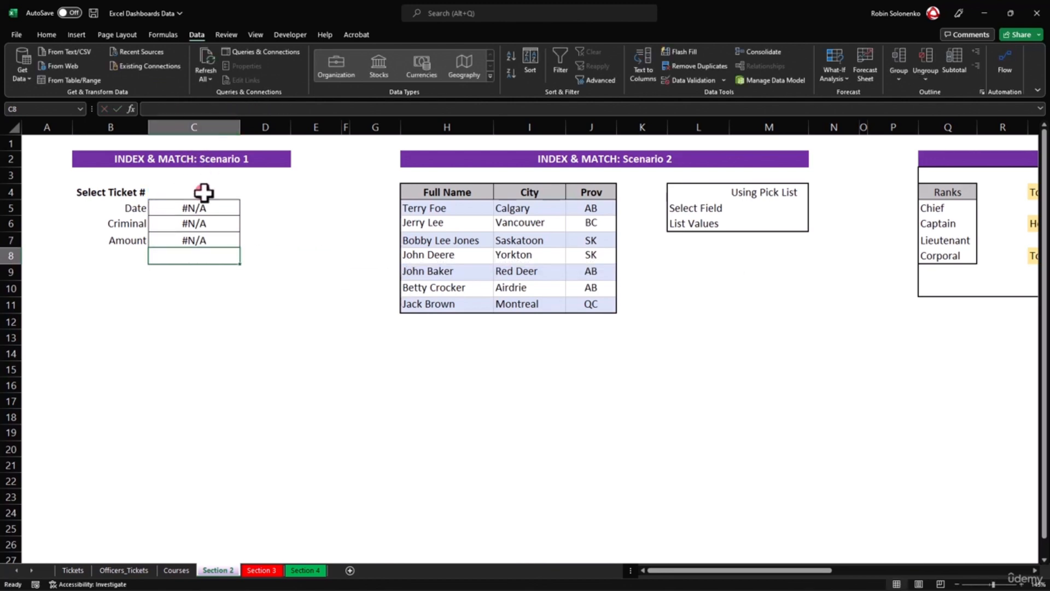
# Test the ticket lookup by choosing tickets 20202, 30303 and finally 41541 from the pick list in cell C4.
pyautogui.click(219, 192)
pyautogui.click(242, 192)
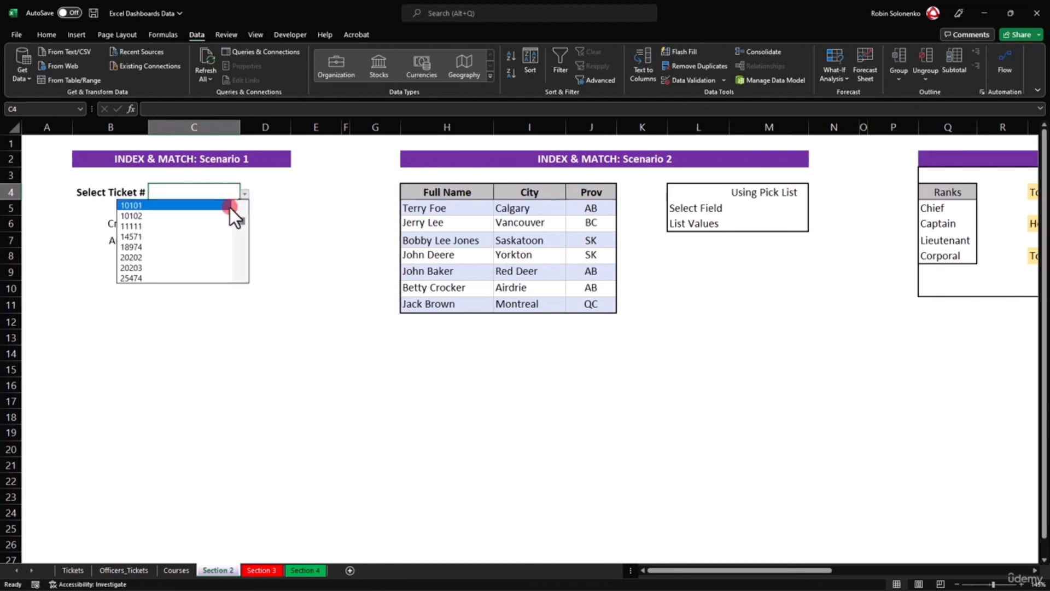
pyautogui.click(166, 255)
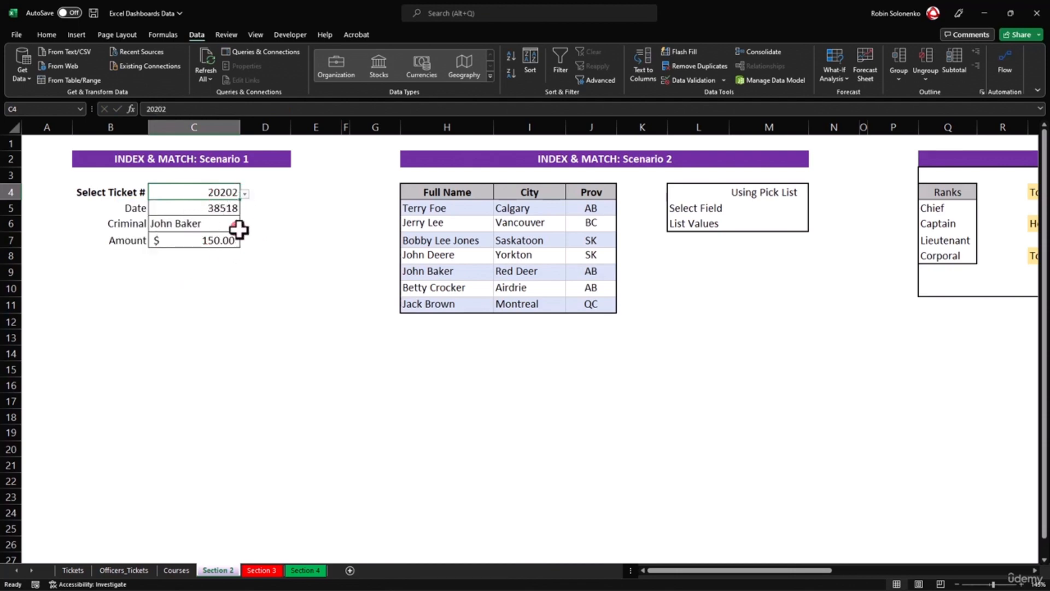
pyautogui.click(243, 195)
pyautogui.click(157, 262)
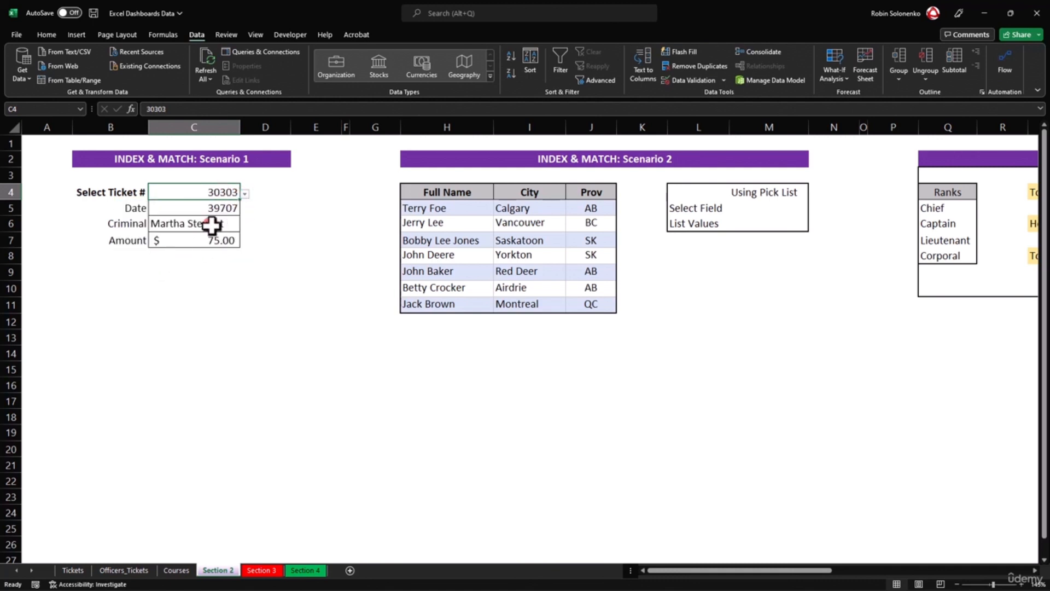
pyautogui.click(246, 194)
pyautogui.click(180, 274)
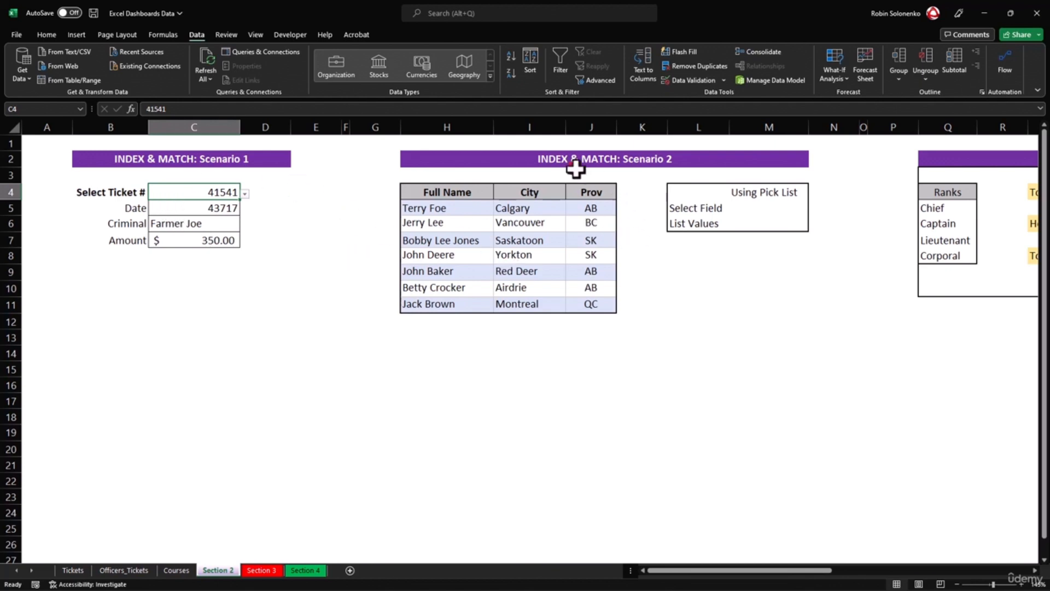
# Examine the Scenario 2 table's DataList body range, DataLabels header range and the individual Full Name, City and Prov columns.
pyautogui.moveTo(685, 577); pyautogui.dragTo(724, 572)
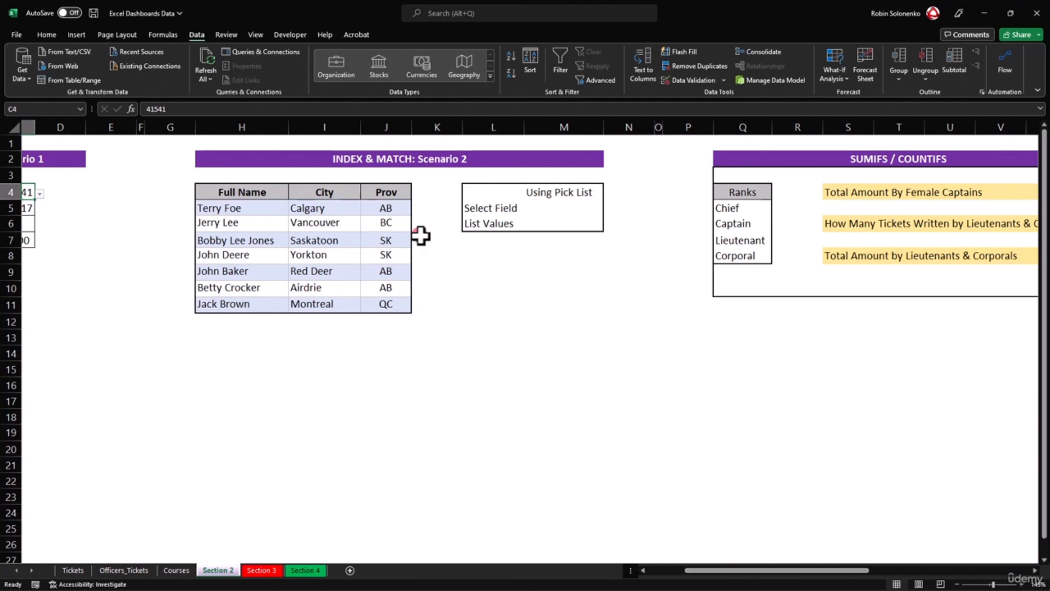
pyautogui.moveTo(217, 206); pyautogui.dragTo(384, 303)
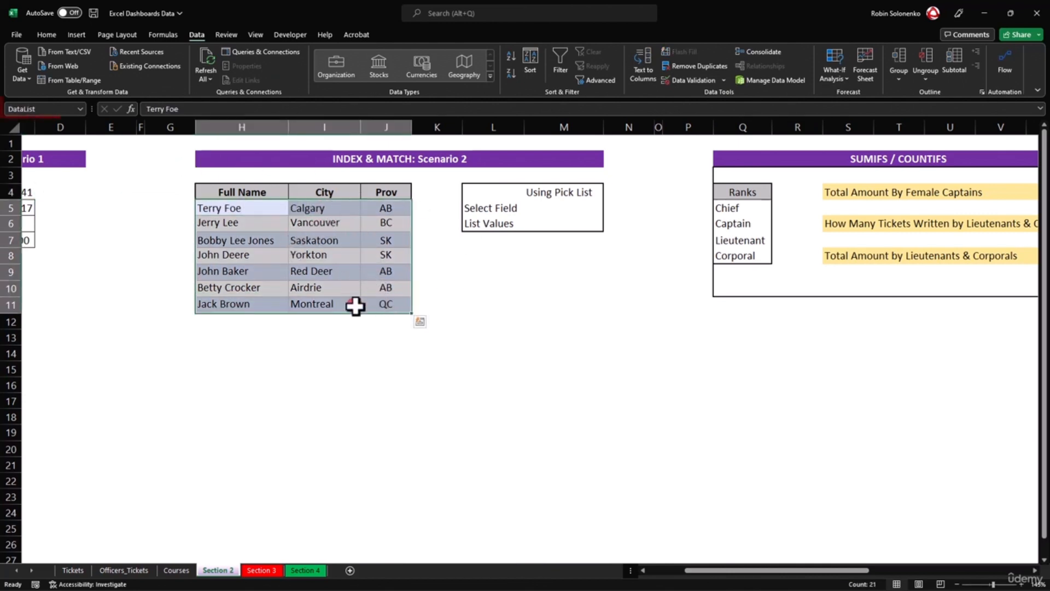
pyautogui.moveTo(235, 187); pyautogui.dragTo(382, 192)
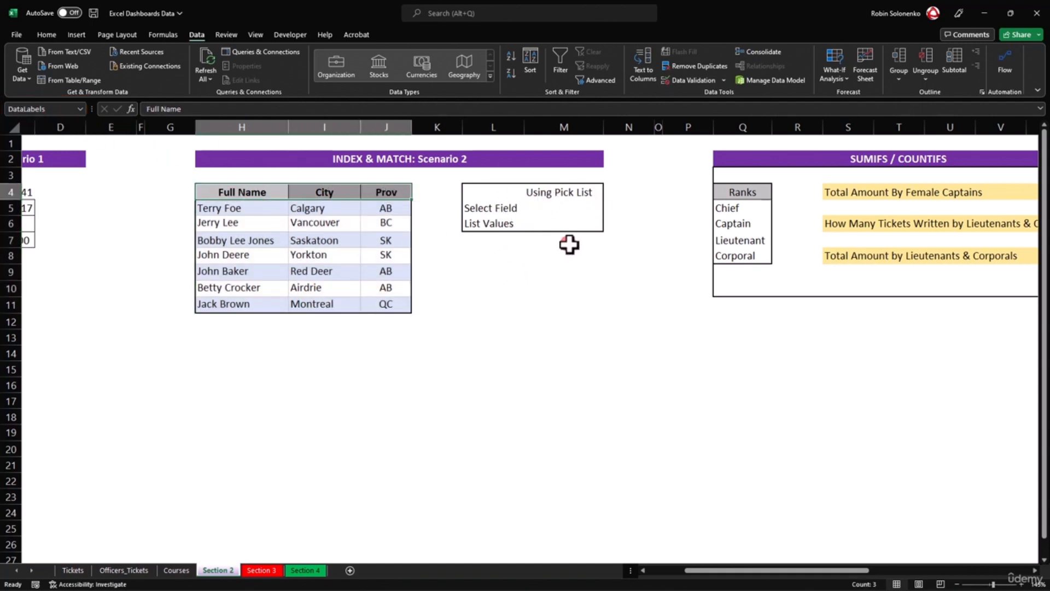
pyautogui.click(358, 262)
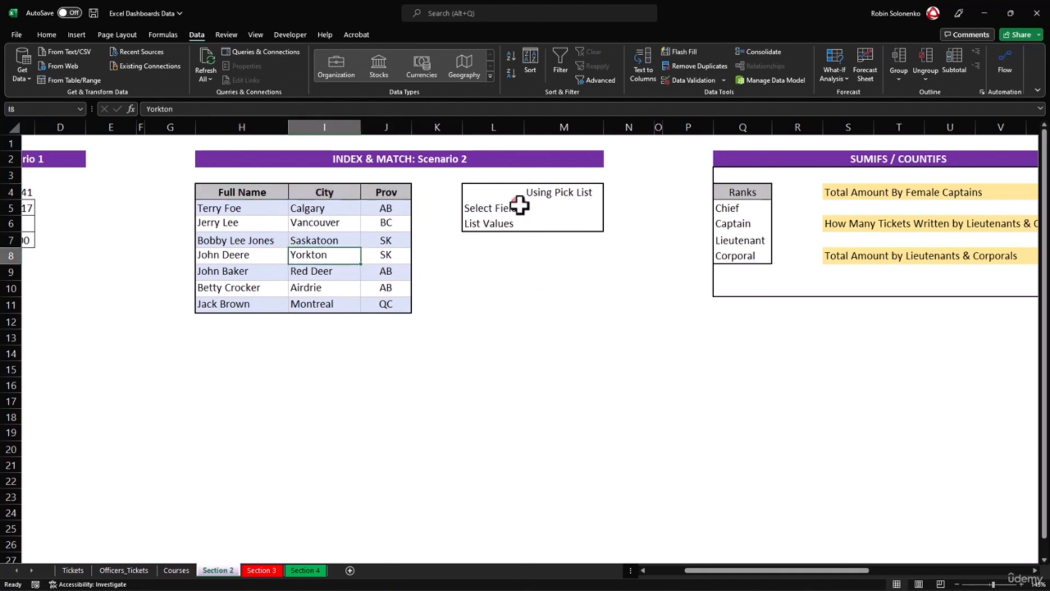
pyautogui.click(315, 190)
pyautogui.moveTo(314, 190); pyautogui.dragTo(382, 195)
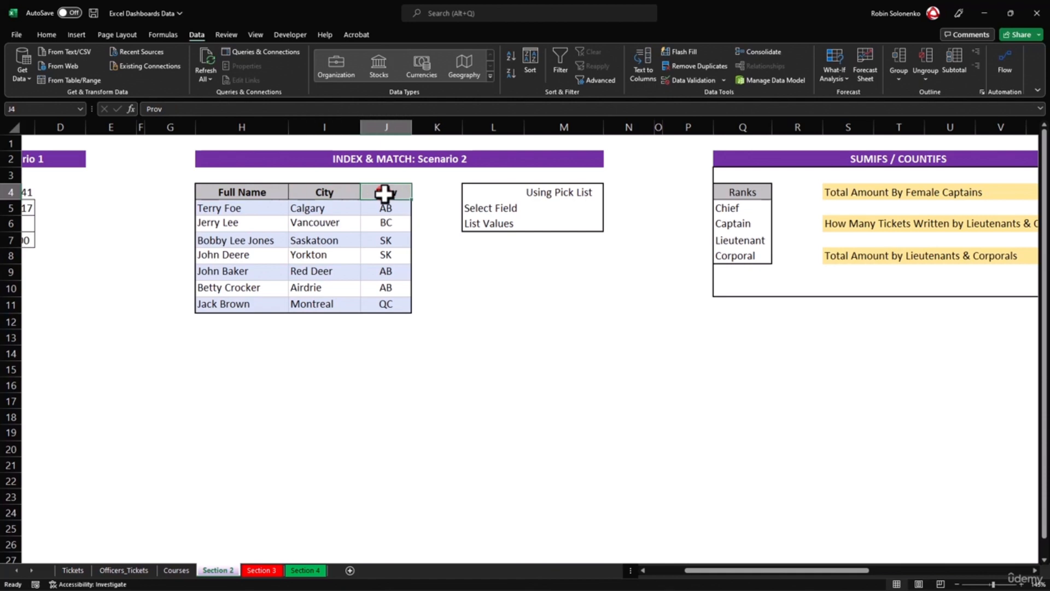
pyautogui.moveTo(285, 211); pyautogui.dragTo(267, 307)
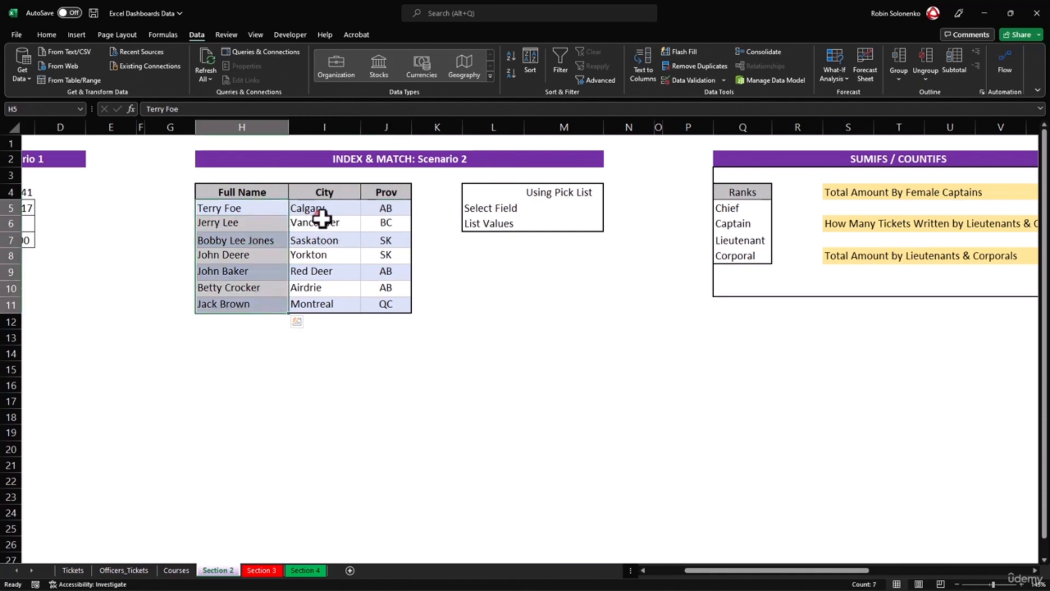
pyautogui.moveTo(322, 209); pyautogui.dragTo(340, 298)
pyautogui.moveTo(381, 208); pyautogui.dragTo(399, 306)
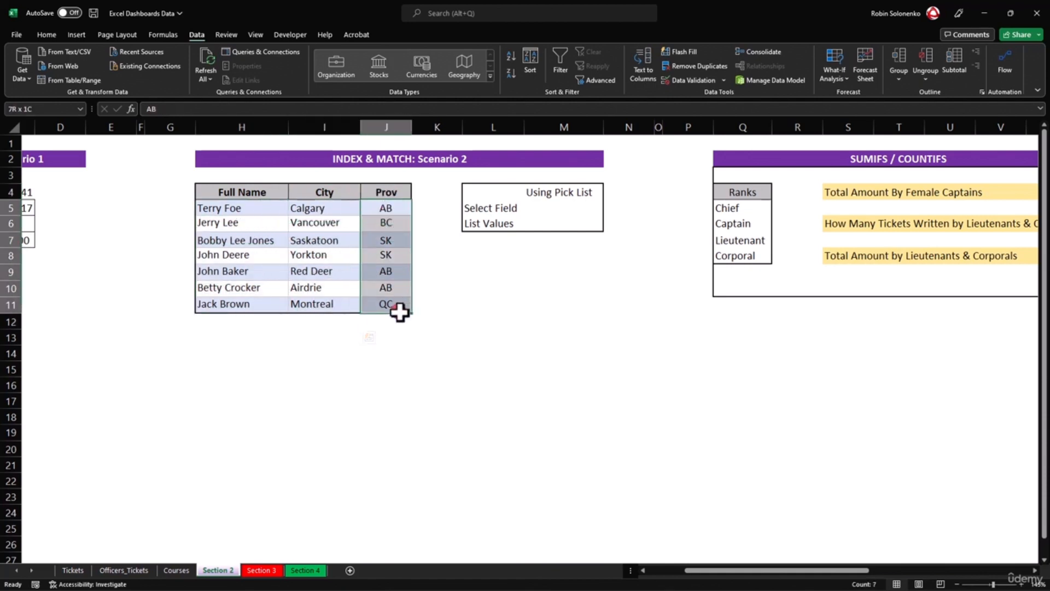
# Add a list data validation with source =DataLabels to the Select Field cell M5 and check its options.
pyautogui.click(562, 208)
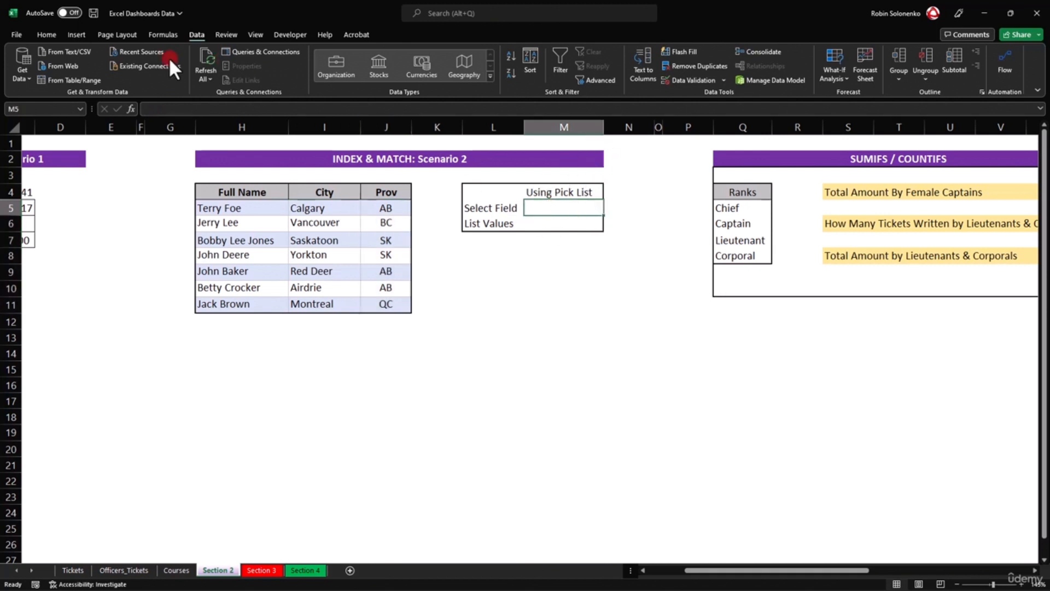
pyautogui.click(680, 81)
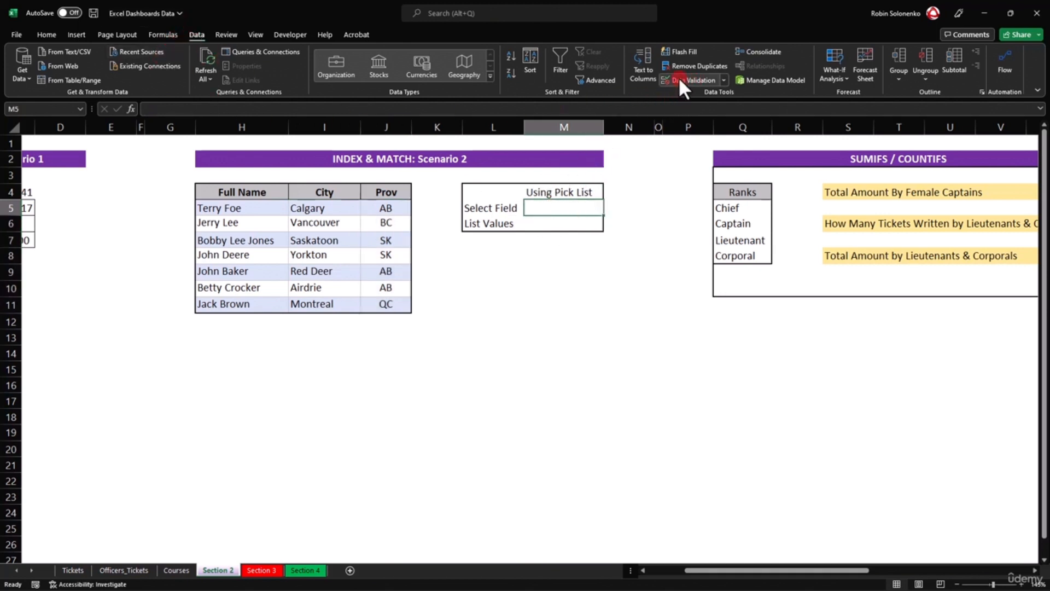
pyautogui.click(377, 213)
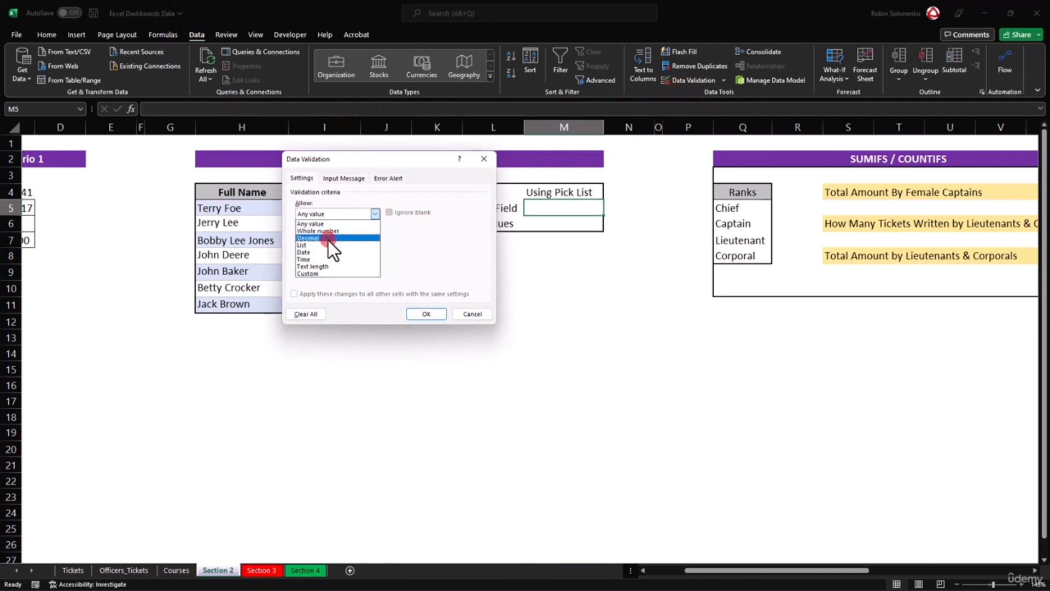
pyautogui.click(325, 246)
pyautogui.click(321, 258)
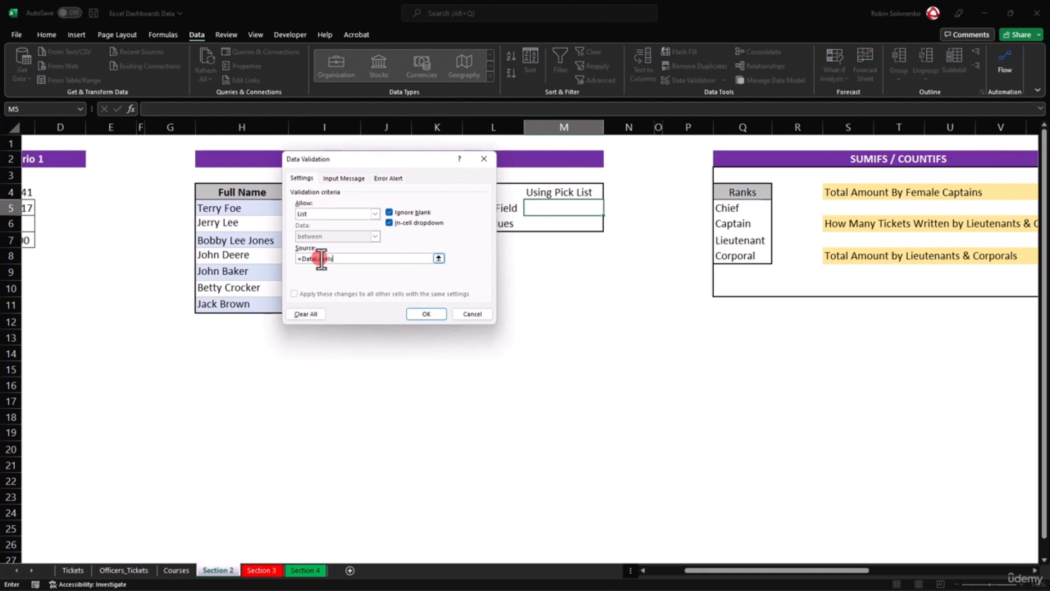
pyautogui.moveTo(368, 156); pyautogui.dragTo(447, 267)
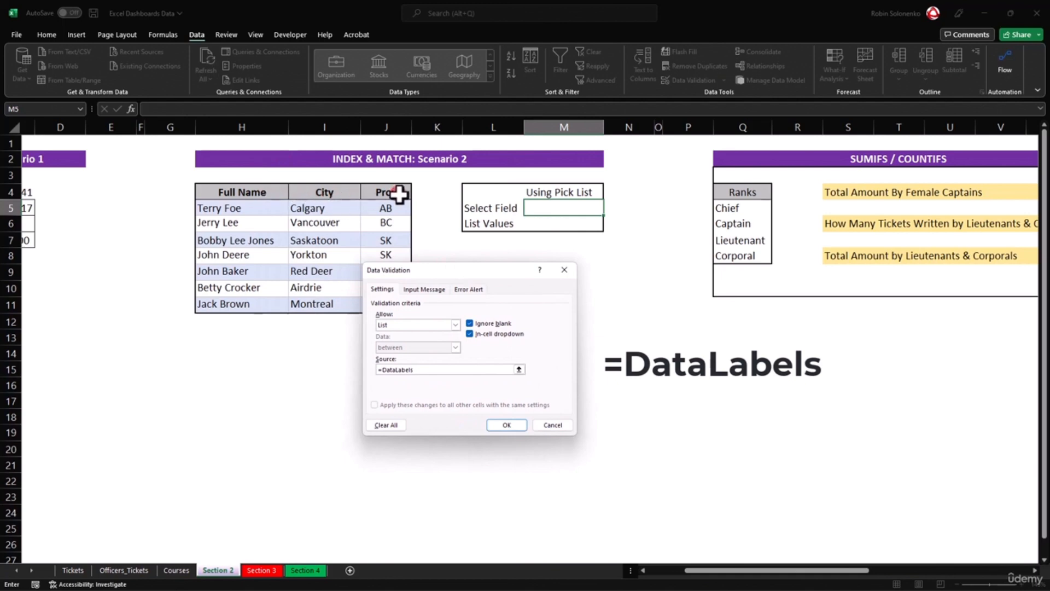
pyautogui.click(503, 425)
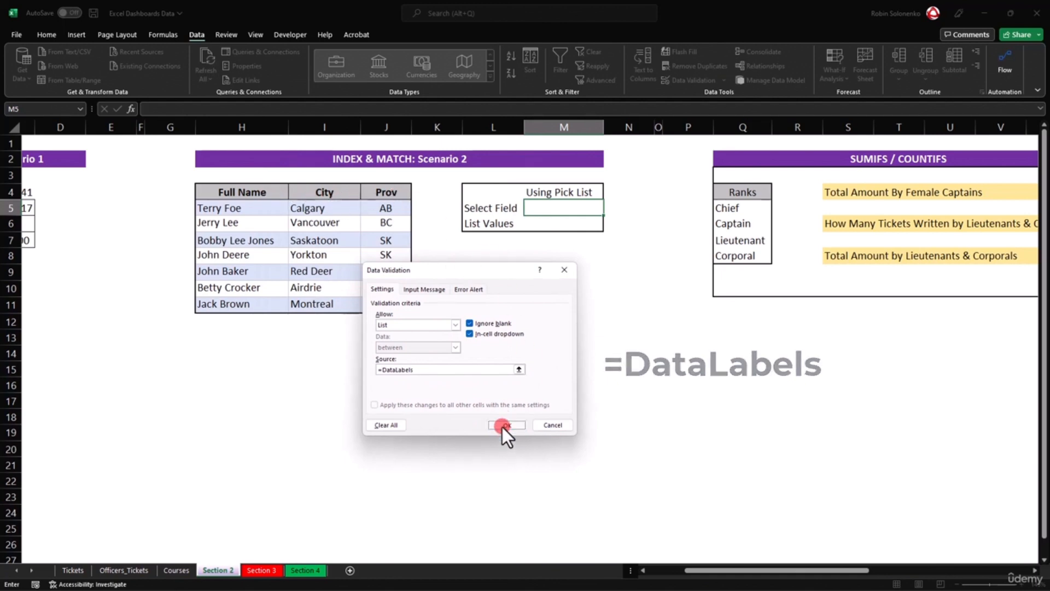
pyautogui.click(609, 211)
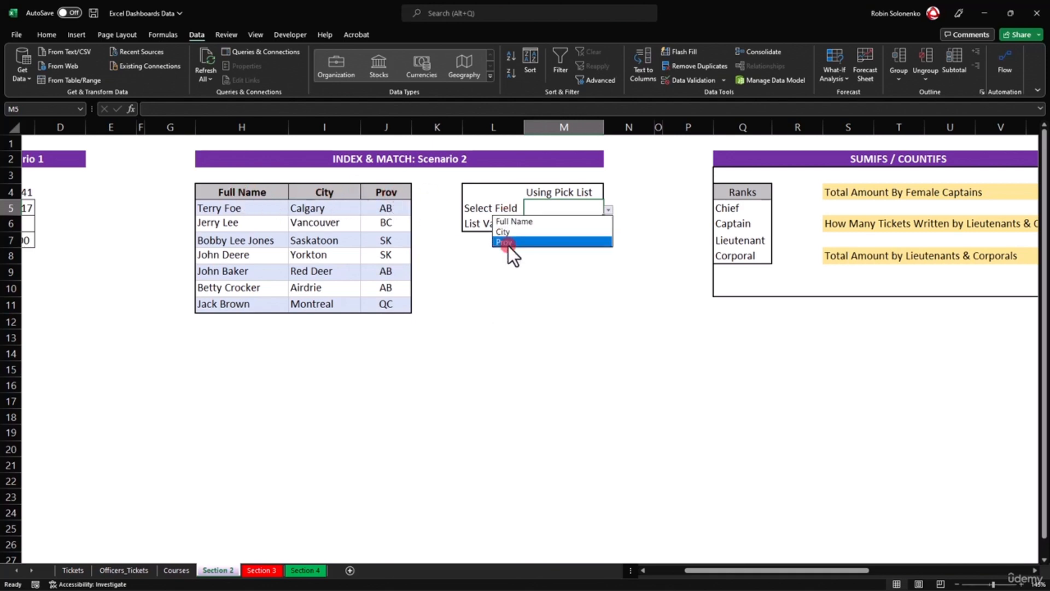
pyautogui.click(514, 277)
# Start a data validation for the List Values cell M6 that allows a list.
pyautogui.click(553, 228)
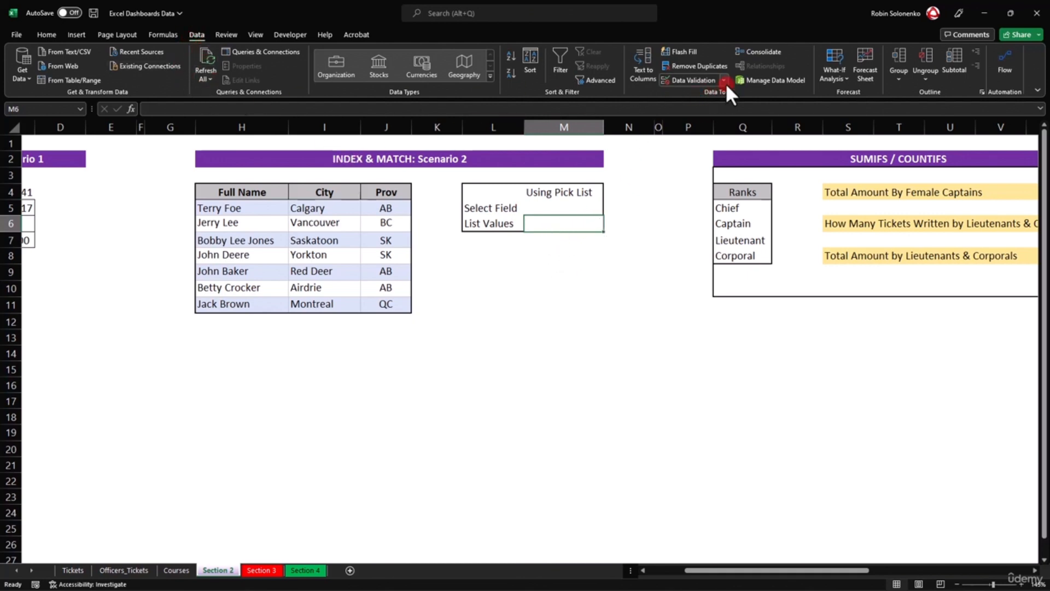
pyautogui.click(685, 77)
pyautogui.moveTo(500, 282); pyautogui.dragTo(423, 176)
pyautogui.click(378, 219)
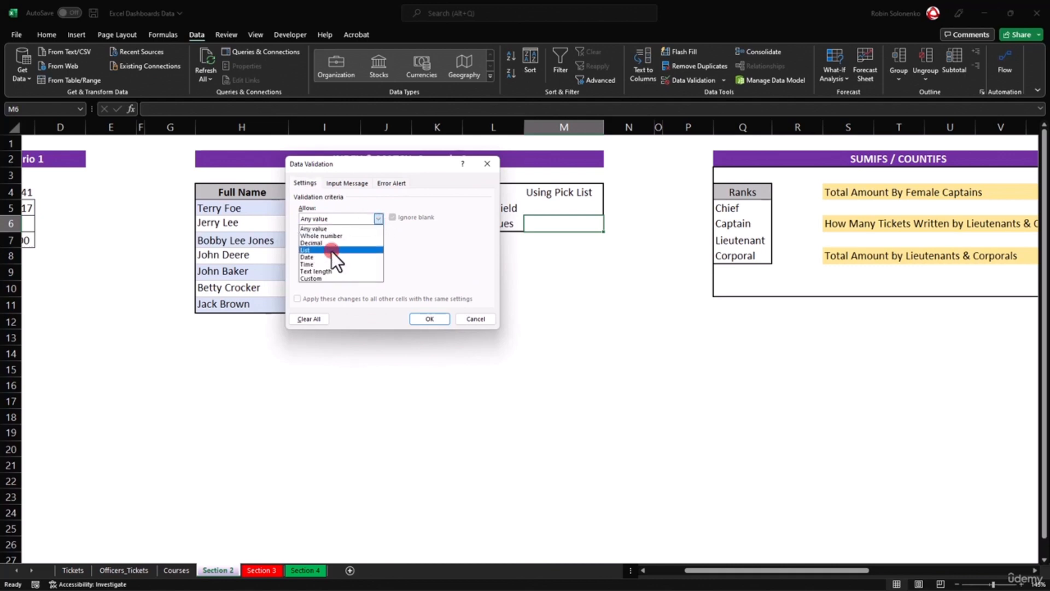
pyautogui.click(331, 251)
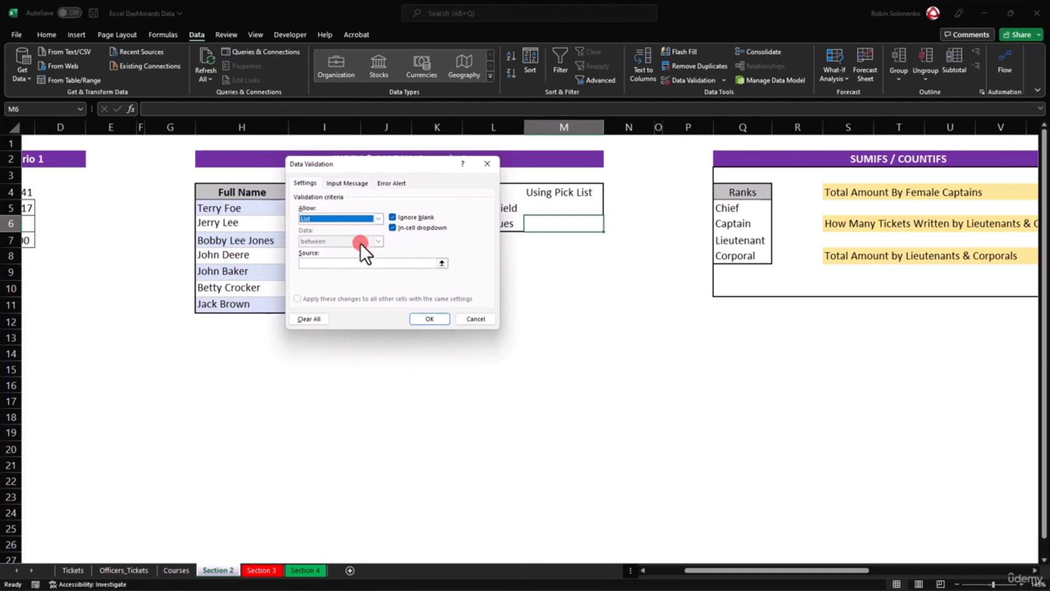
# Enter =INDEX(Datalist,,MATCH($M$5,DataLabels,0)) as the validation list source for cell M6 and apply it despite the empty Select Field.
pyautogui.click(340, 264)
pyautogui.write('=INDEX')
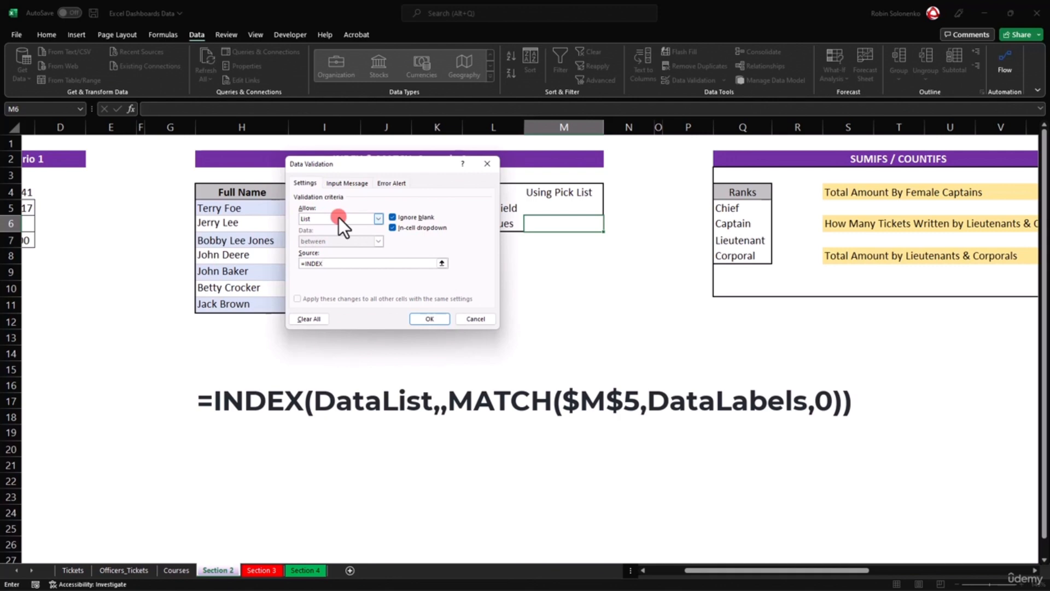
pyautogui.write('Datalist')
pyautogui.write('MATCH($')
pyautogui.moveTo(418, 166); pyautogui.dragTo(537, 299)
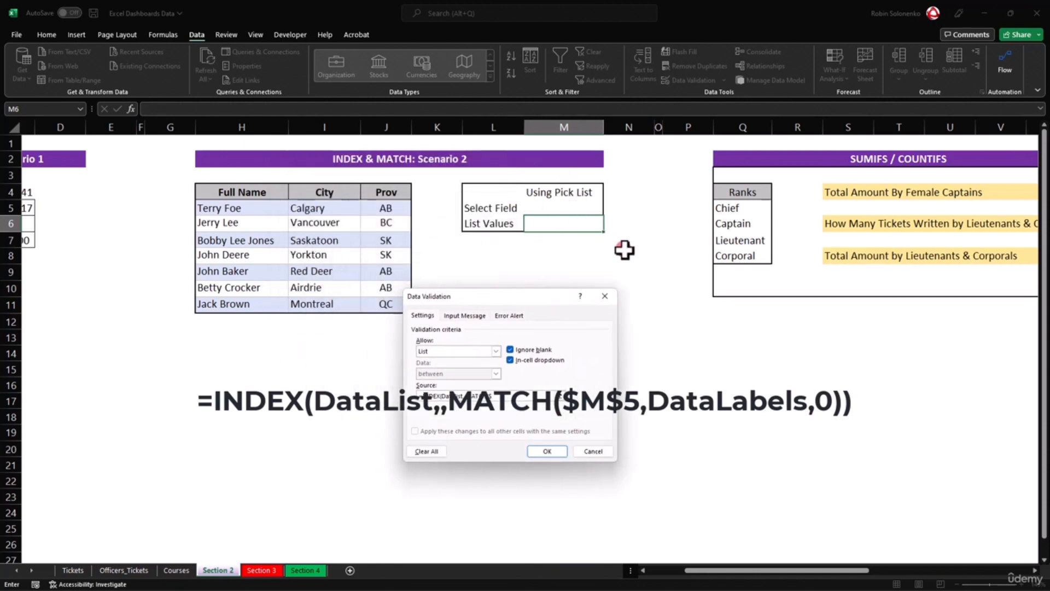
pyautogui.write('M$5,')
pyautogui.moveTo(526, 296); pyautogui.dragTo(372, 182)
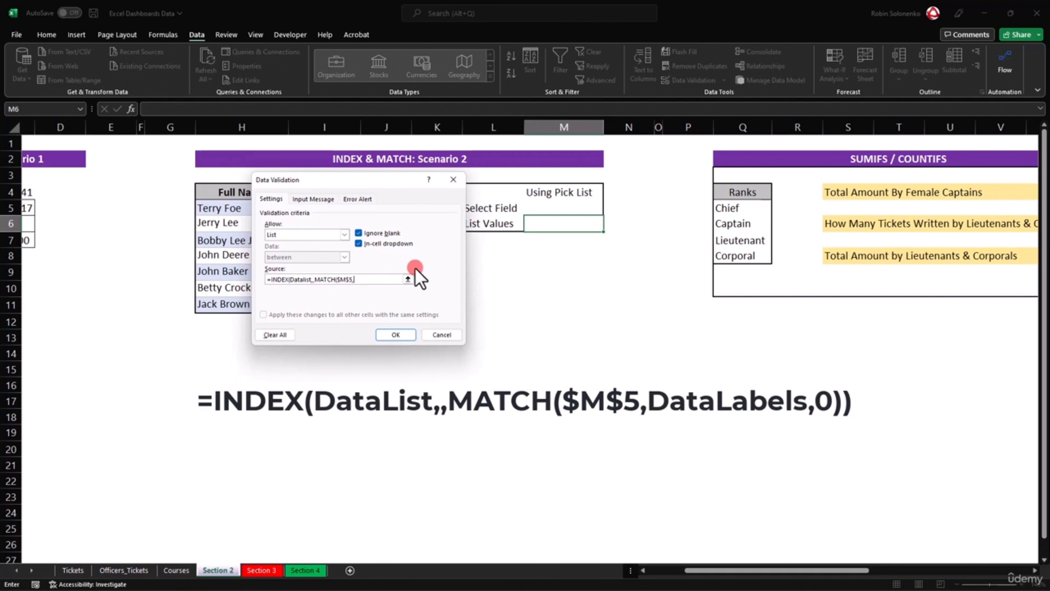
pyautogui.write('DataLabels,0))')
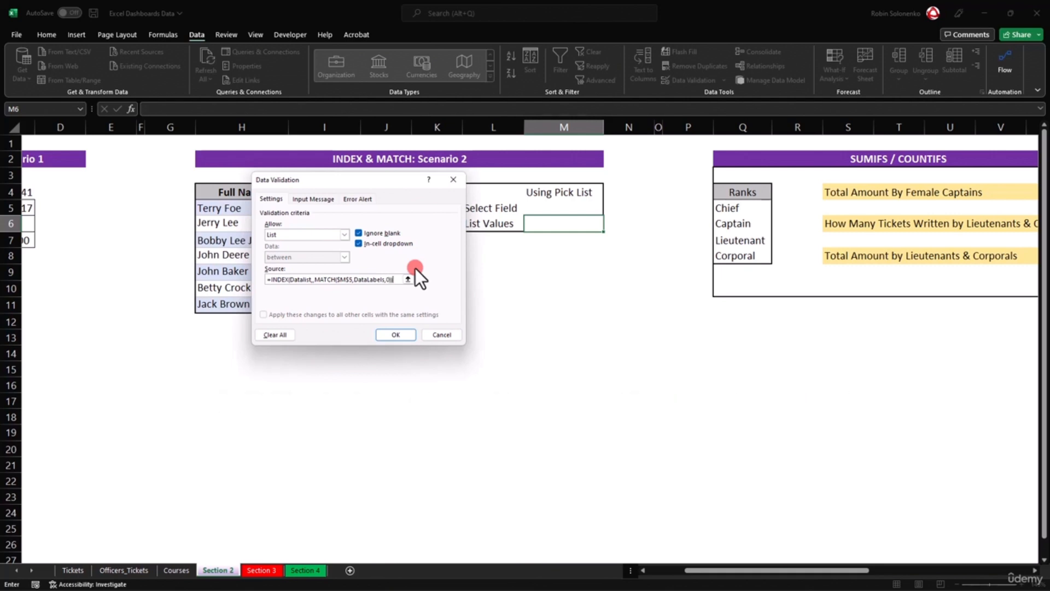
pyautogui.moveTo(347, 184); pyautogui.dragTo(420, 255)
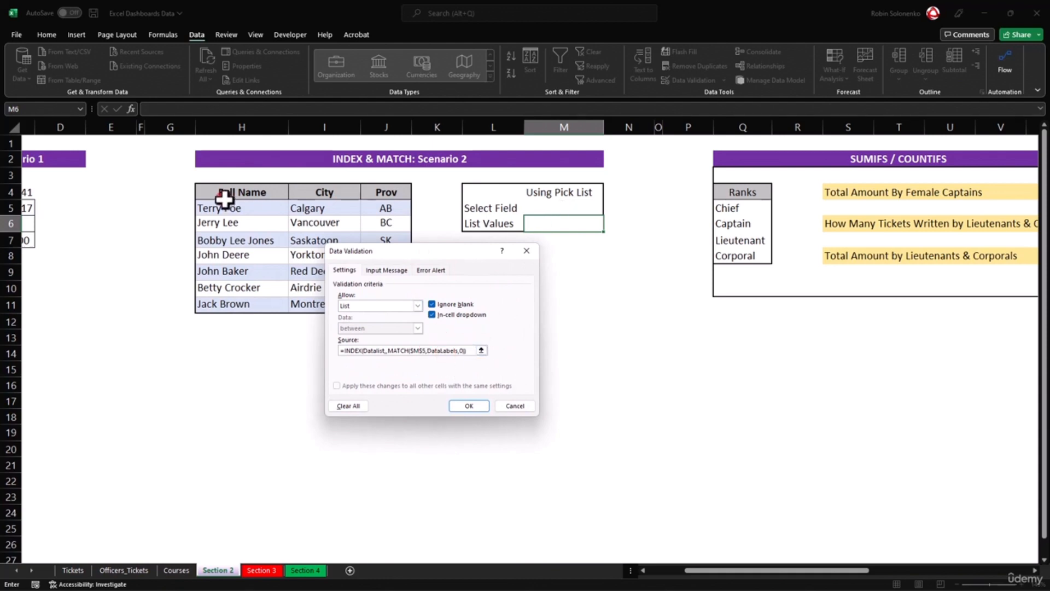
pyautogui.write(')')
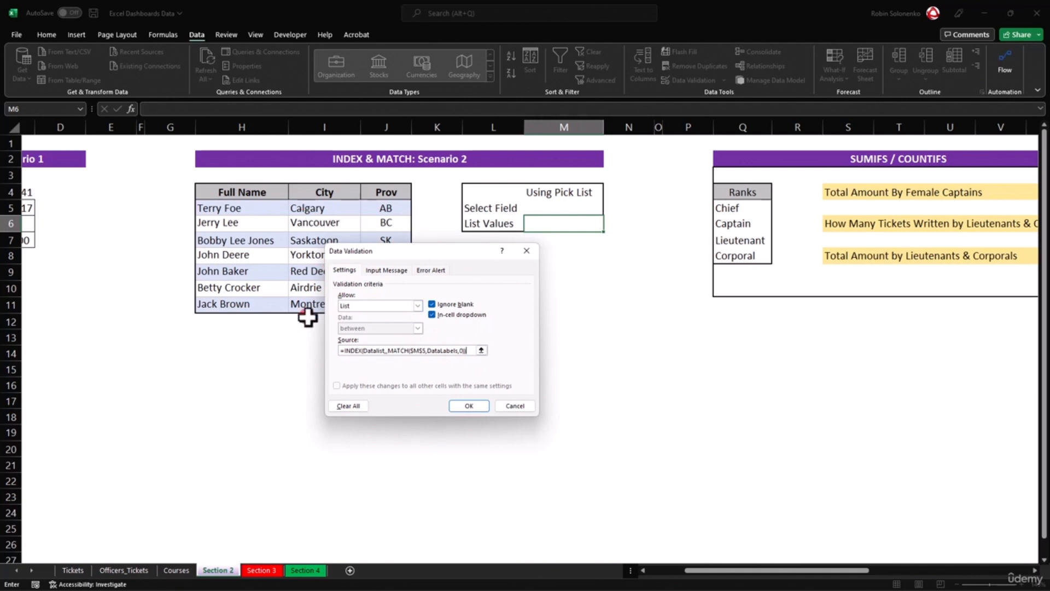
pyautogui.click(470, 405)
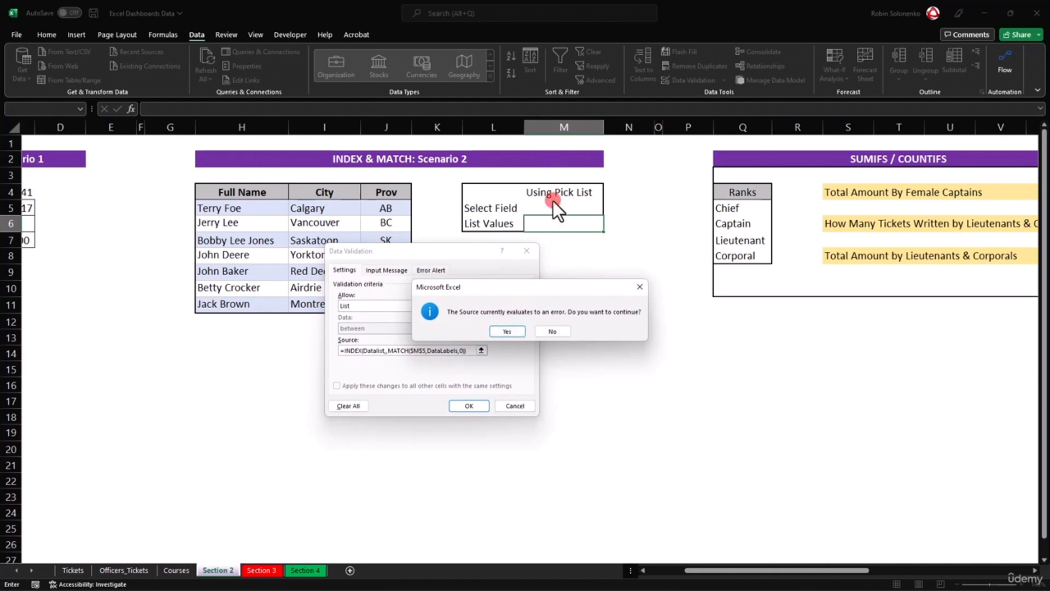
pyautogui.click(507, 331)
# Choose City in the Select Field cell M5 and check the options offered in List Values cell M6.
pyautogui.click(596, 209)
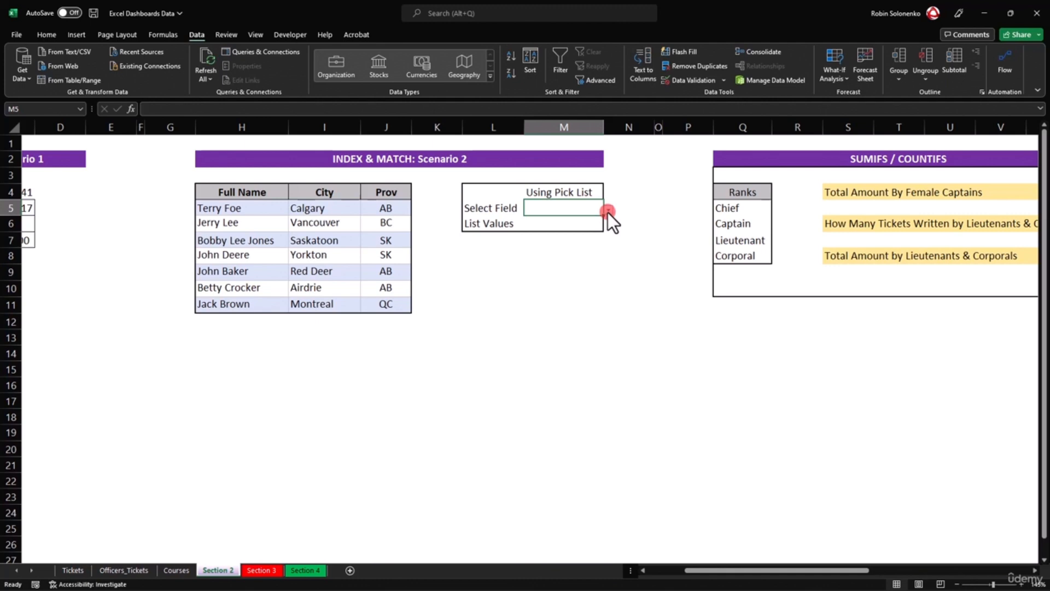
pyautogui.click(608, 211)
pyautogui.click(554, 230)
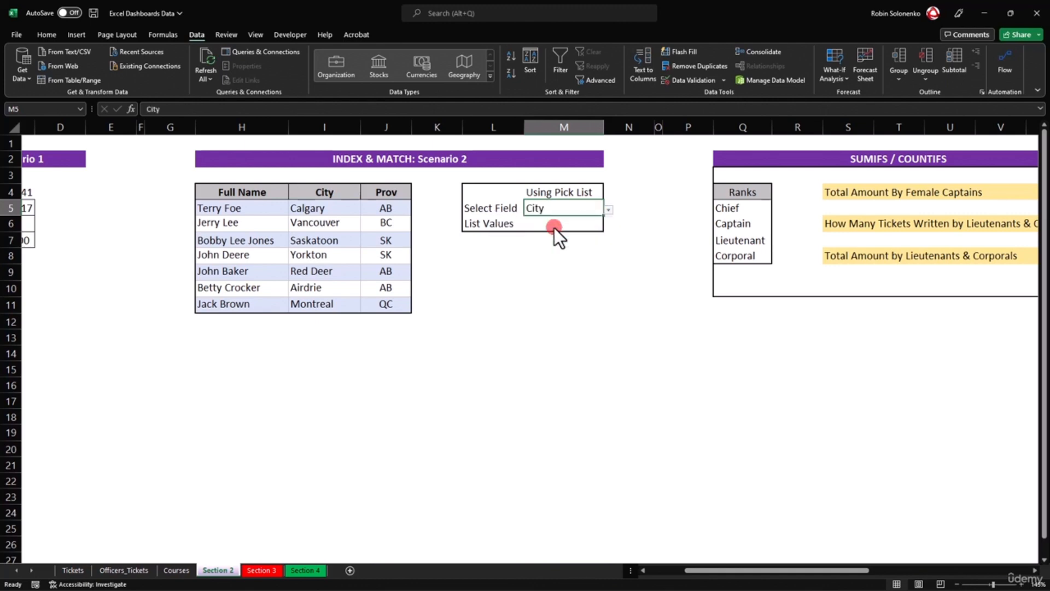
pyautogui.click(594, 224)
pyautogui.click(607, 227)
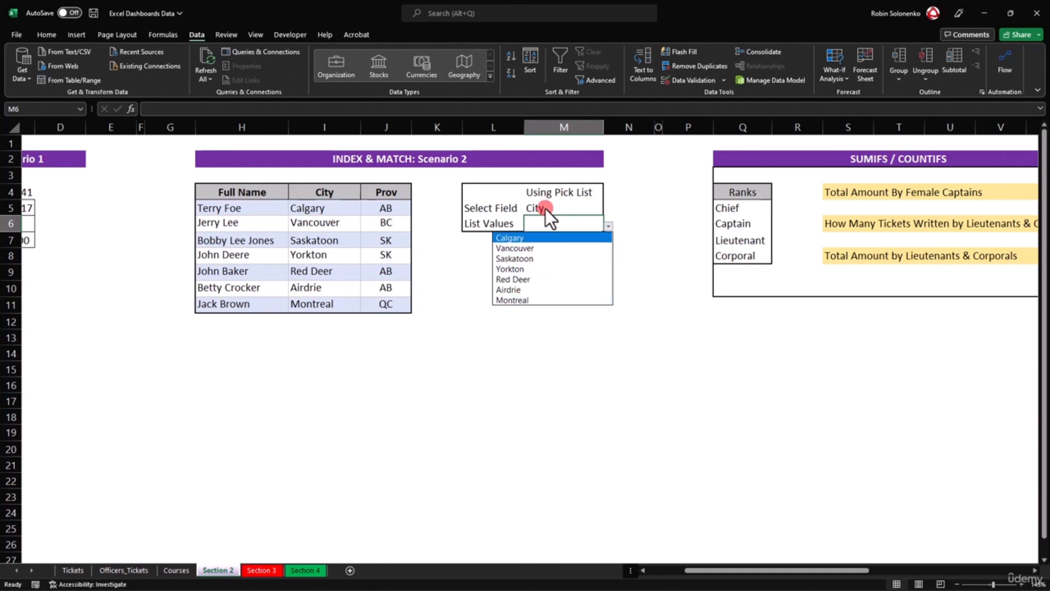
# Change the Select Field cell M5 to Prov and check the options offered in List Values cell M6.
pyautogui.click(544, 213)
pyautogui.click(607, 210)
pyautogui.click(547, 242)
pyautogui.click(572, 225)
pyautogui.click(609, 227)
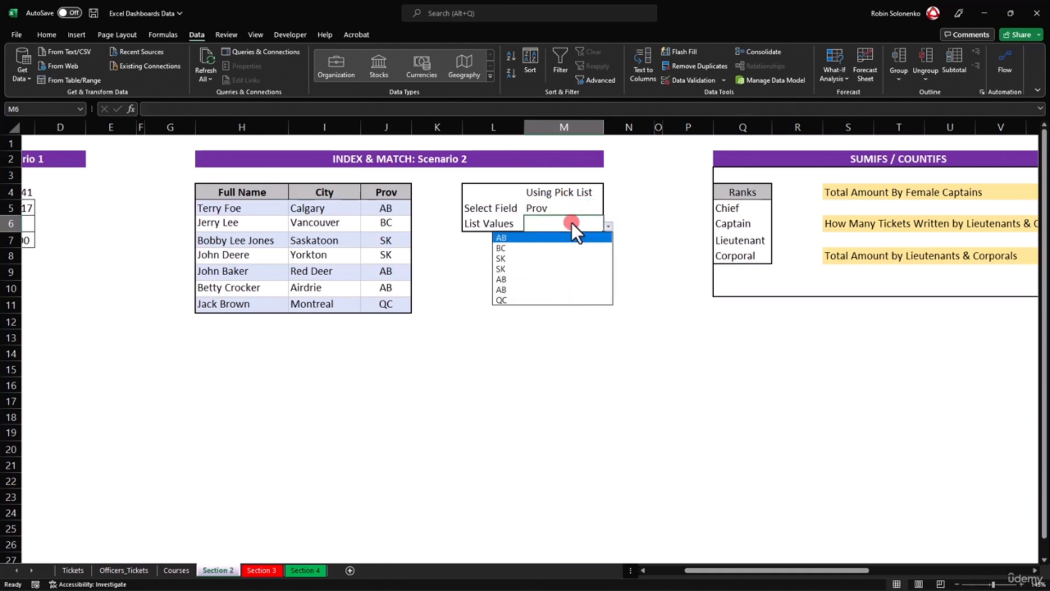
pyautogui.press('Escape')
# Set the Select Field cell M5 to Full Name and pick the fourth name in List Values cell M6.
pyautogui.click(588, 211)
pyautogui.click(609, 210)
pyautogui.click(540, 220)
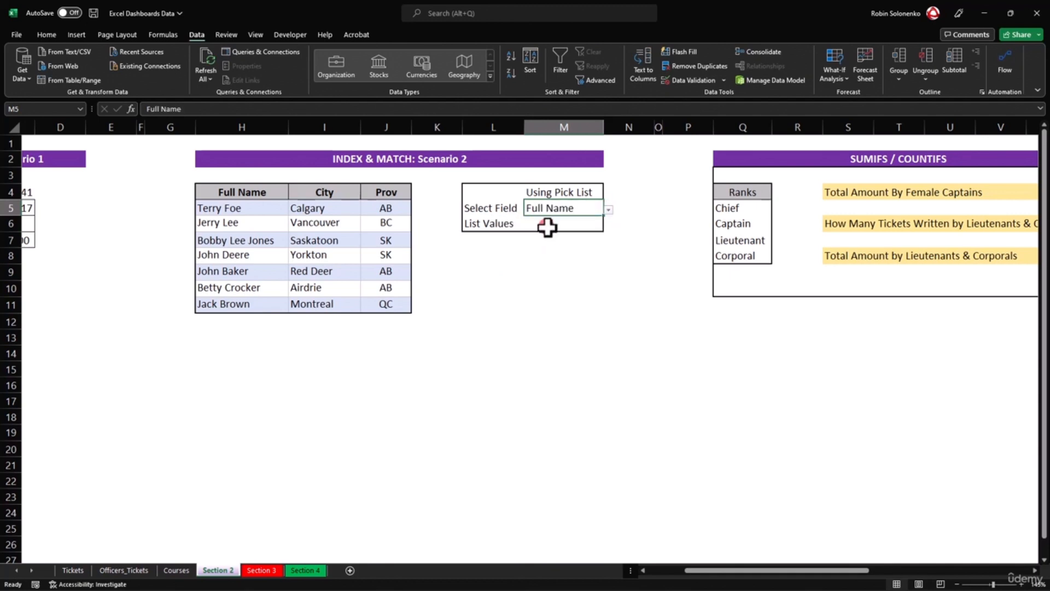
pyautogui.click(547, 227)
pyautogui.click(609, 227)
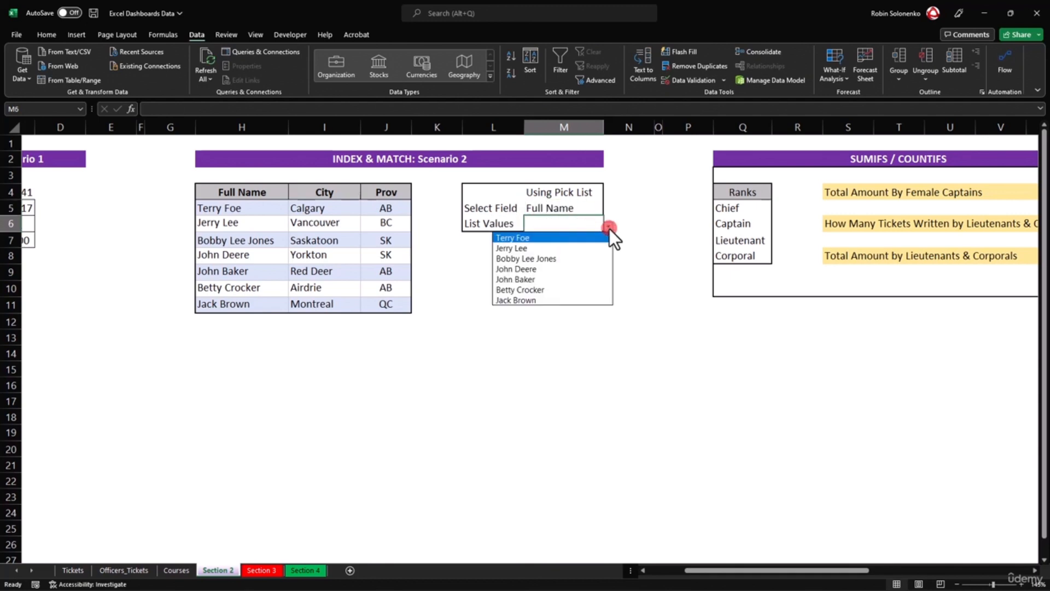
pyautogui.click(527, 268)
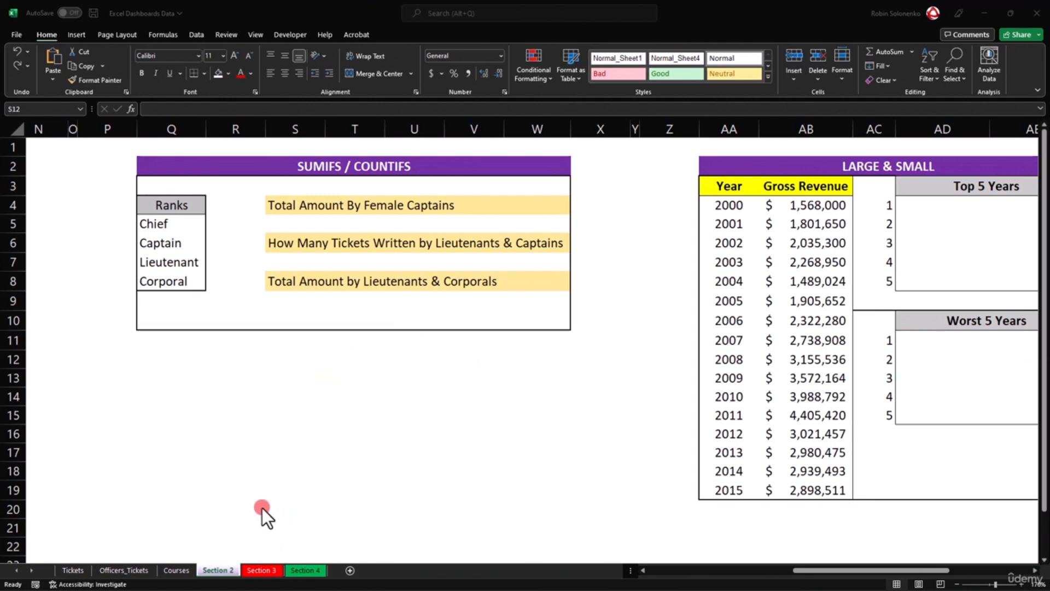
# Change the range name Amount to TotalAmount in the Scenario 1 formula in cell C7, giving =INDEX(TotalAmount,MATCH($C$4,TIcketIDs,0)).
pyautogui.moveTo(800, 569); pyautogui.dragTo(629, 574)
pyautogui.click(223, 268)
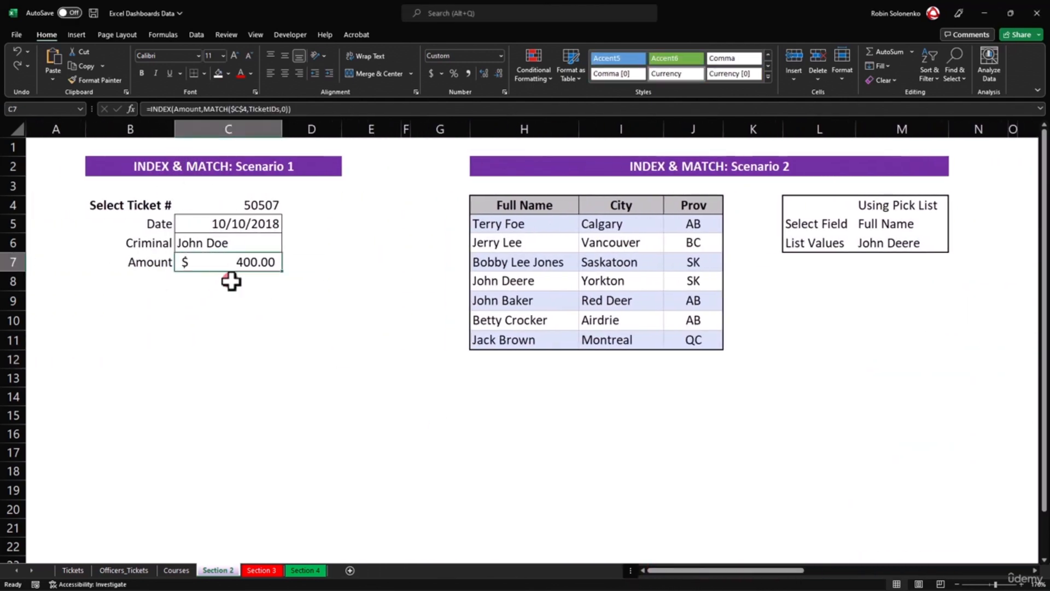
pyautogui.doubleClick(222, 263)
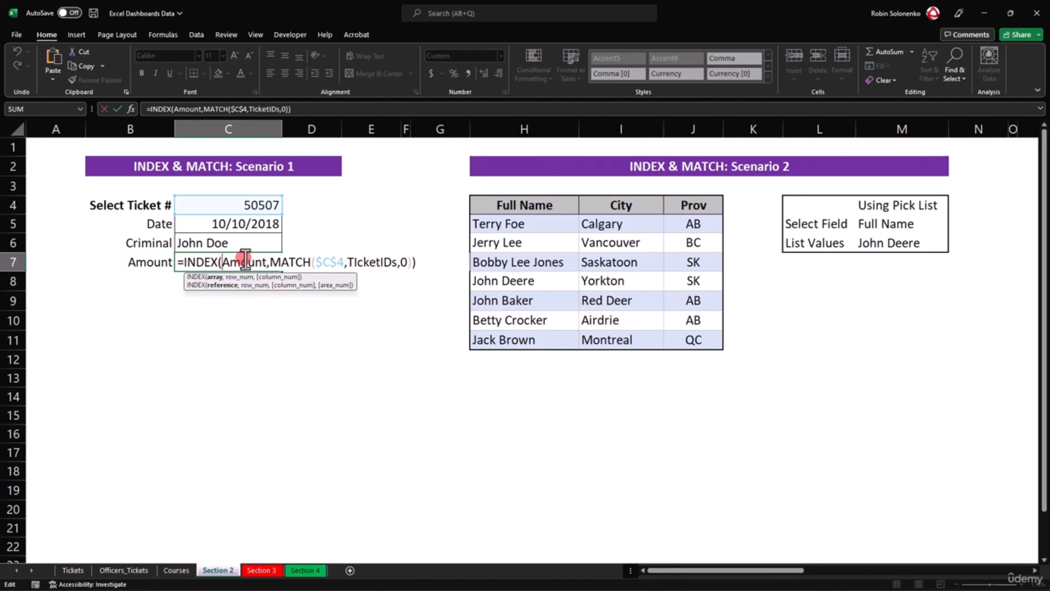
pyautogui.write('Total')
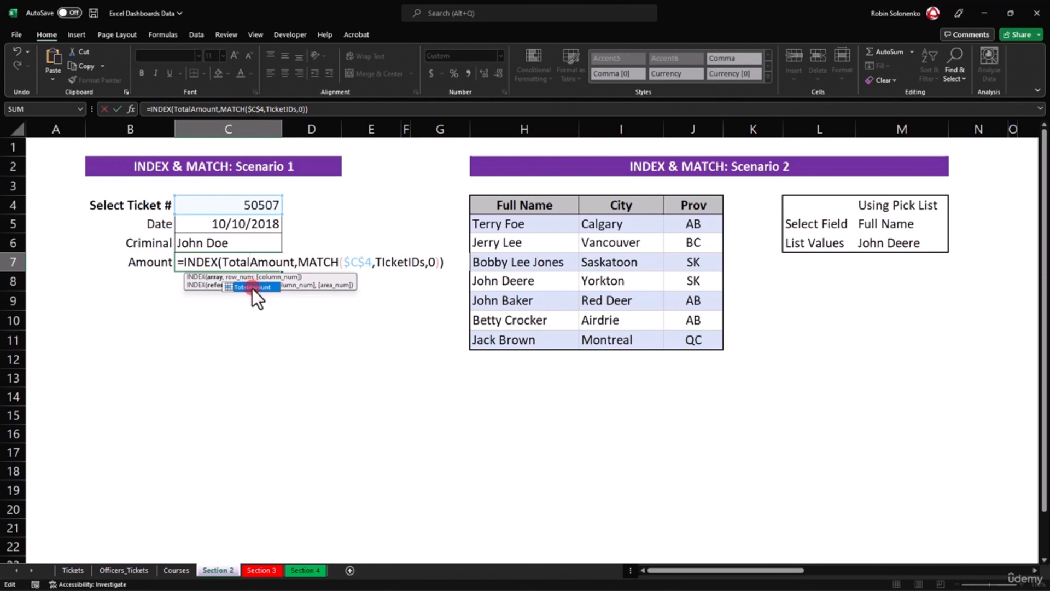
pyautogui.press('Return')
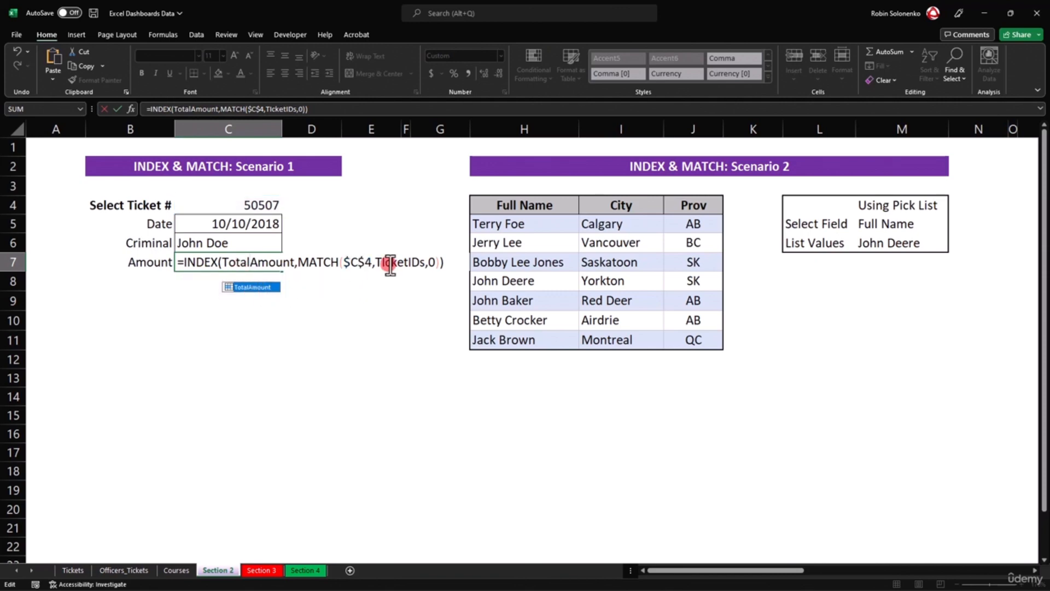
pyautogui.press('Return')
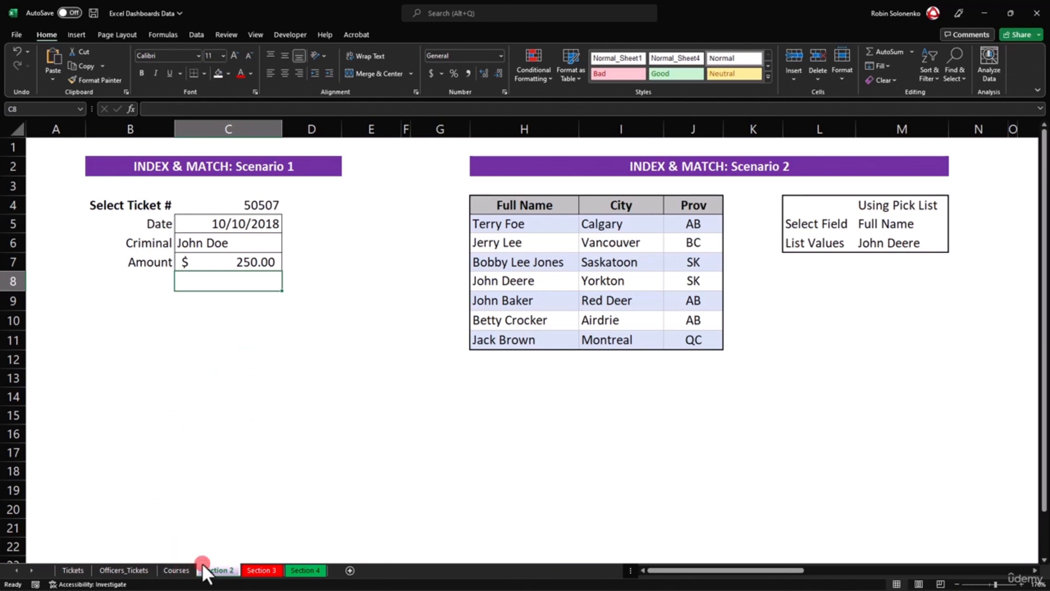
# Examine the SUMIFS / COUNTIFS section's Ranks list and answer cells, plus the source table on the Officers_Tickets sheet.
pyautogui.click(669, 570)
pyautogui.moveTo(670, 571); pyautogui.dragTo(822, 570)
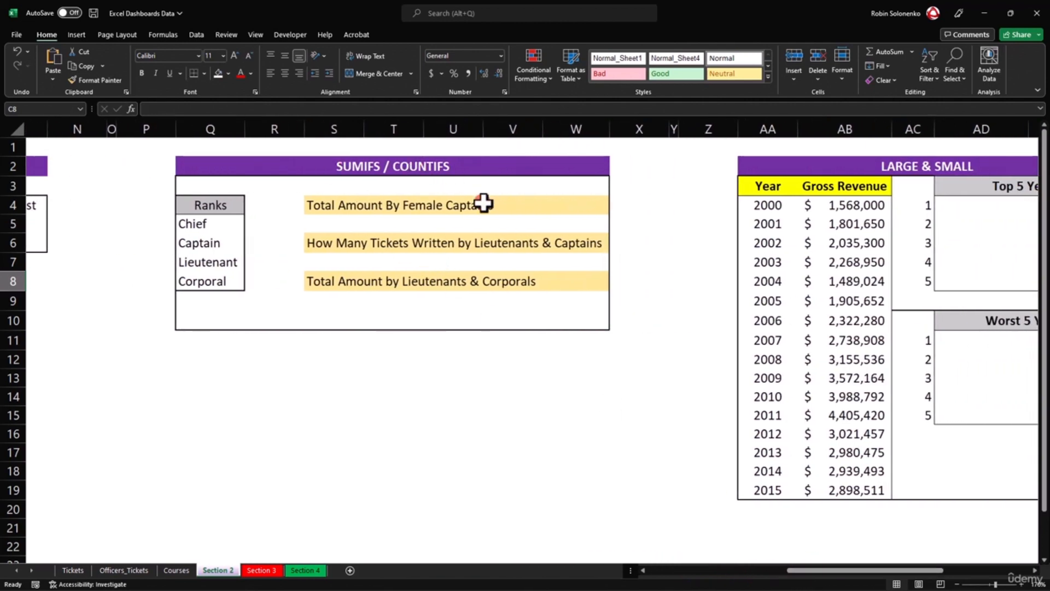
pyautogui.moveTo(209, 221); pyautogui.dragTo(220, 283)
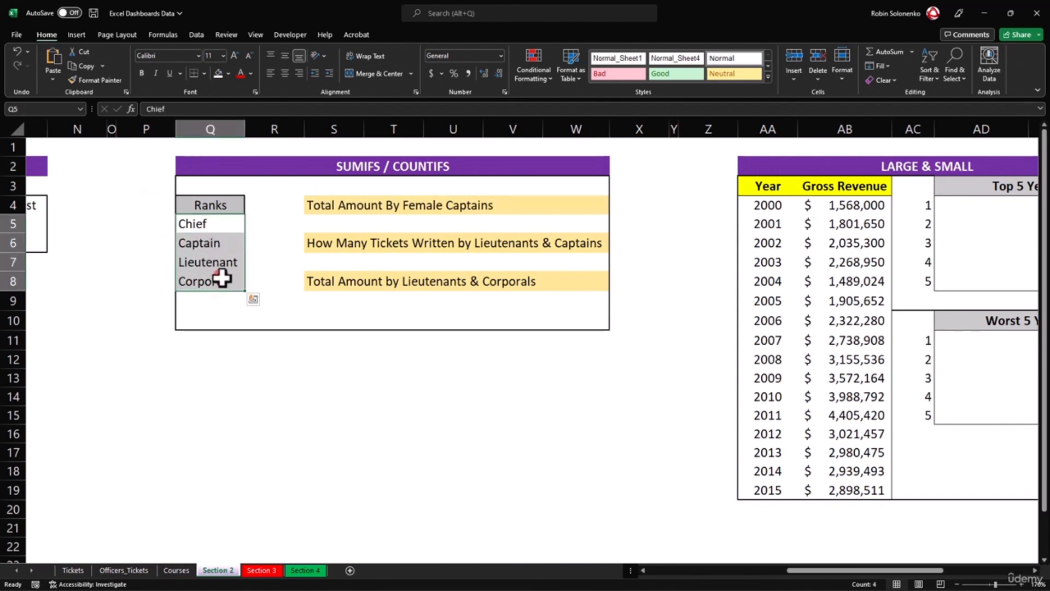
pyautogui.moveTo(350, 219); pyautogui.dragTo(356, 277)
pyautogui.click(398, 223)
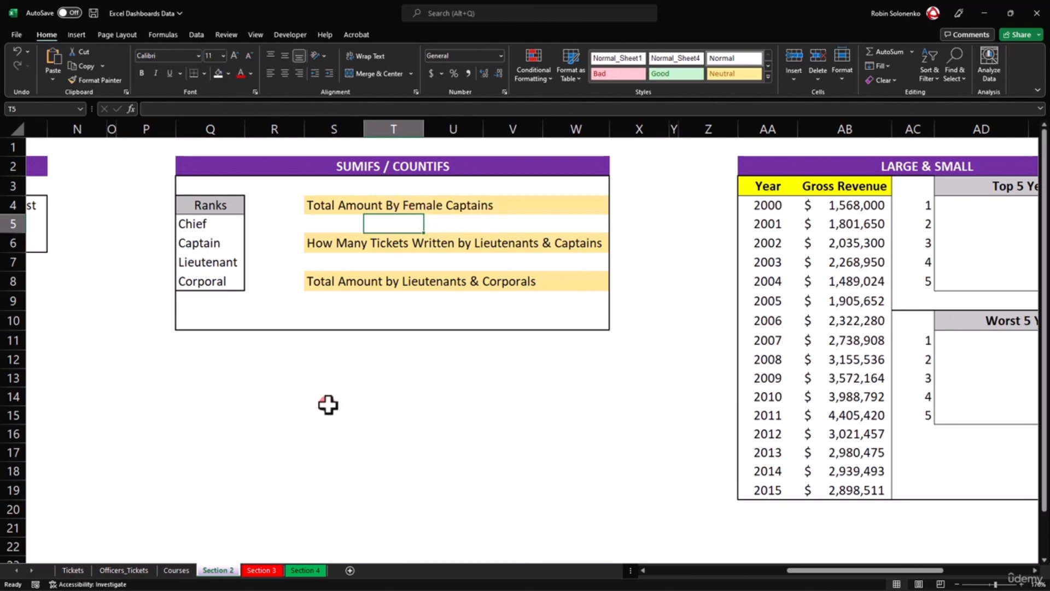
pyautogui.click(127, 569)
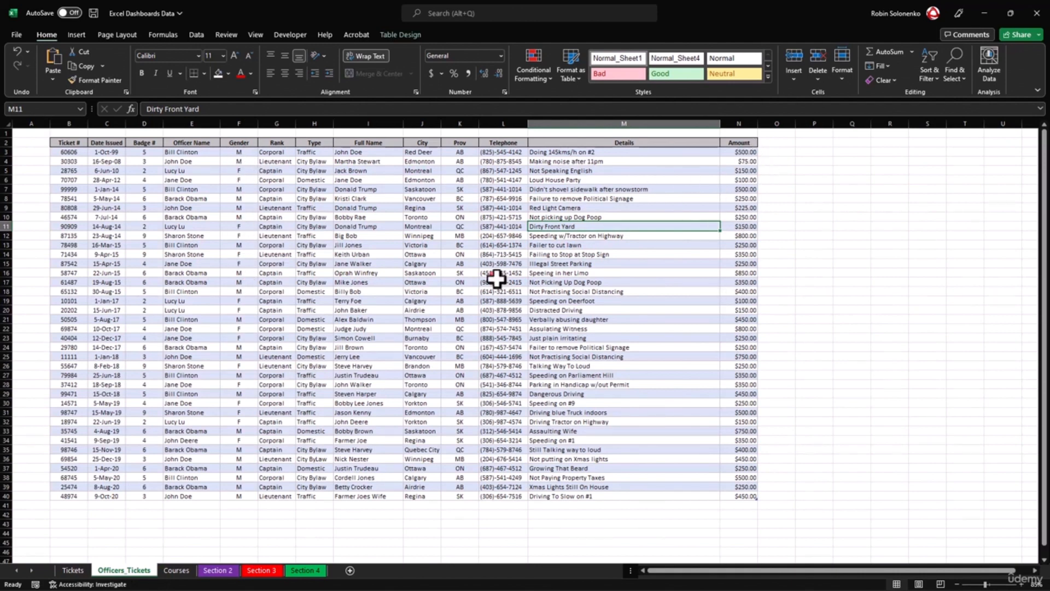
pyautogui.click(218, 571)
pyautogui.click(325, 227)
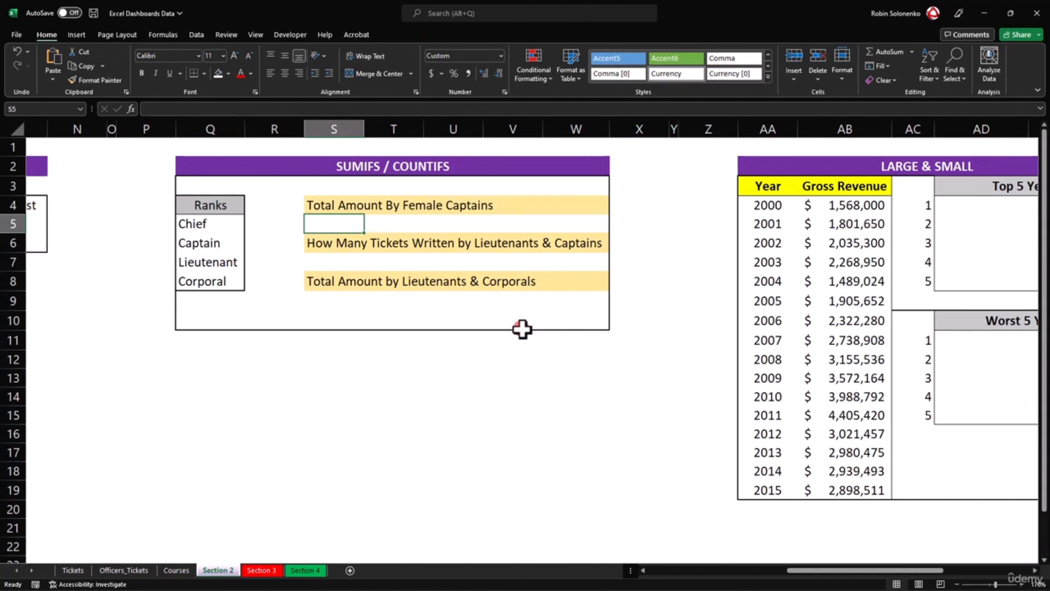
pyautogui.write('+I')
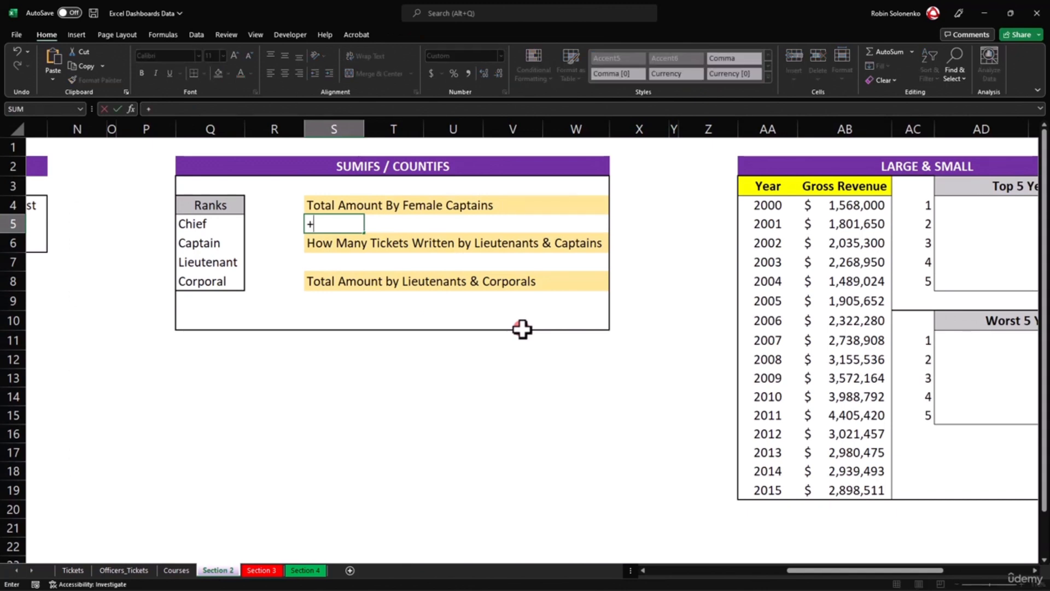
pyautogui.press('Escape')
pyautogui.write('=IFS(')
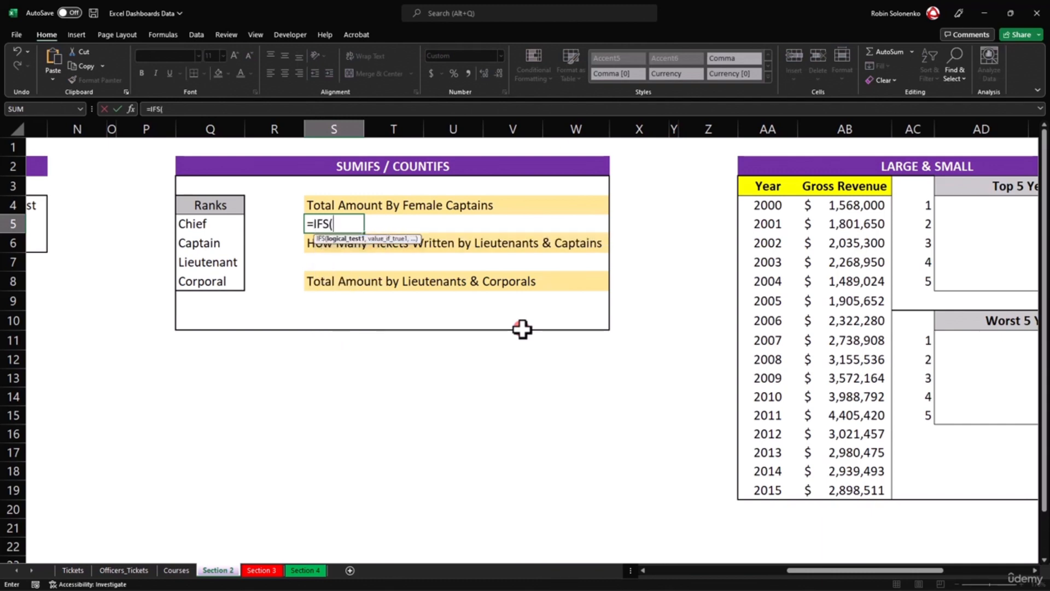
pyautogui.press('BackSpace')
pyautogui.press('BackSpace')
pyautogui.press('BackSpace')
pyautogui.press('BackSpace')
# Enter the Total Amount By Female Captains formula in cell S5 as =SUMIFS(Amount,Gender,"F",Rank,Q6).
pyautogui.write('SUMIF')
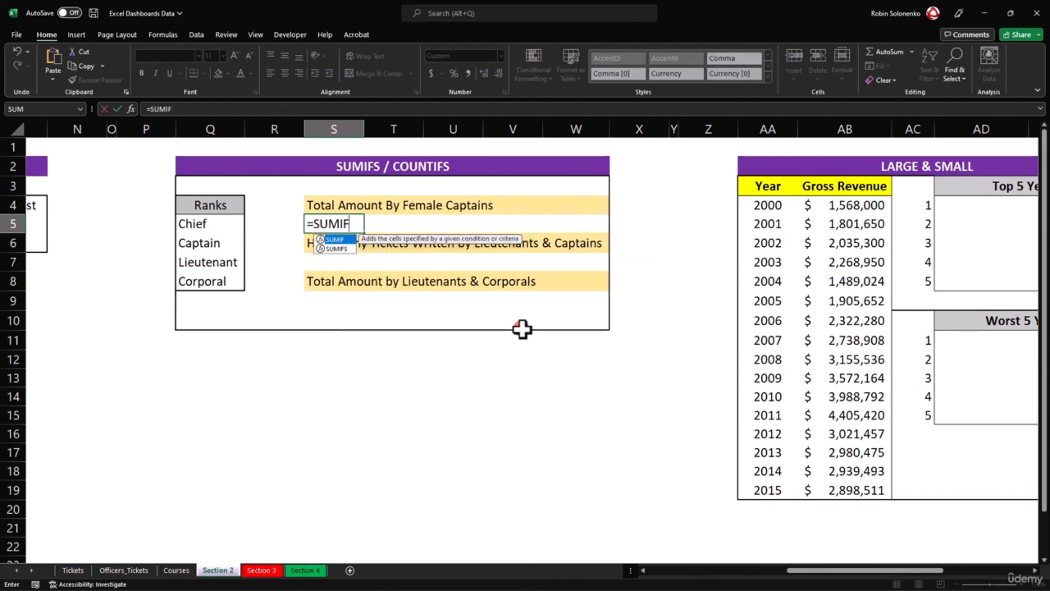
pyautogui.write('S(')
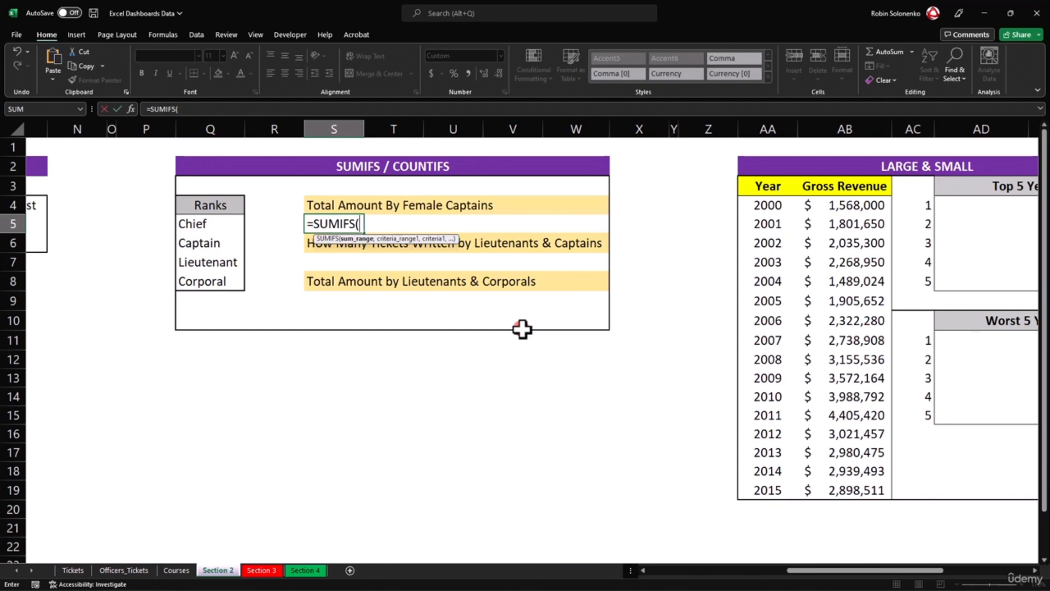
pyautogui.write('Amount')
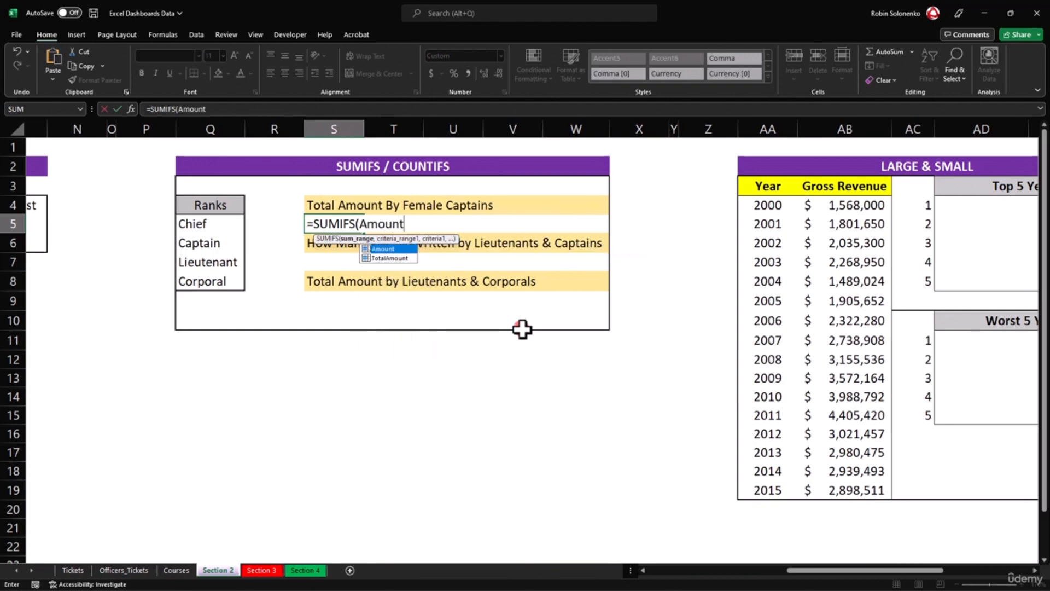
pyautogui.write(',')
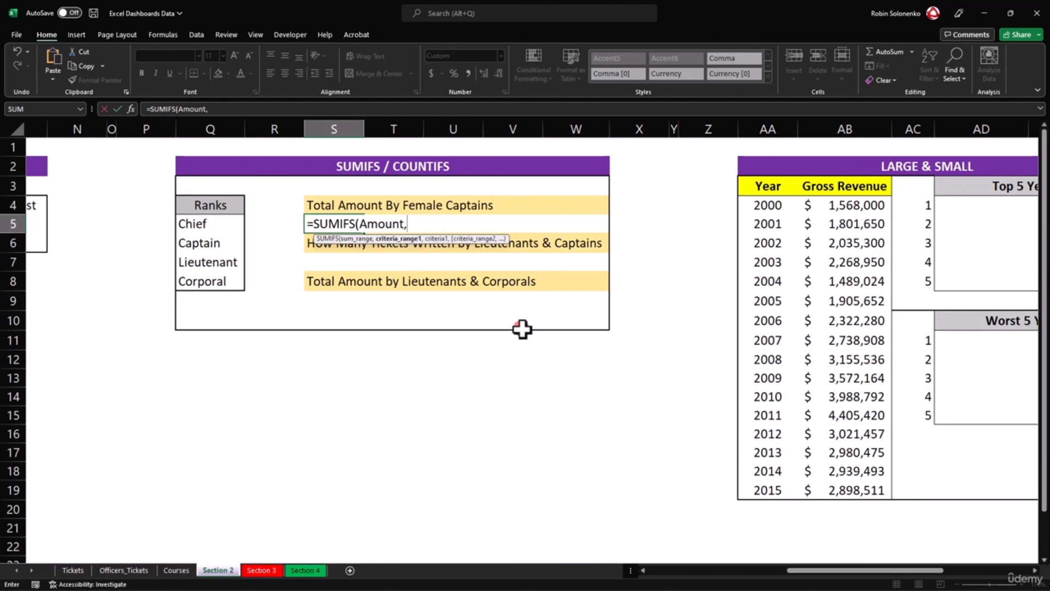
pyautogui.write('Gender')
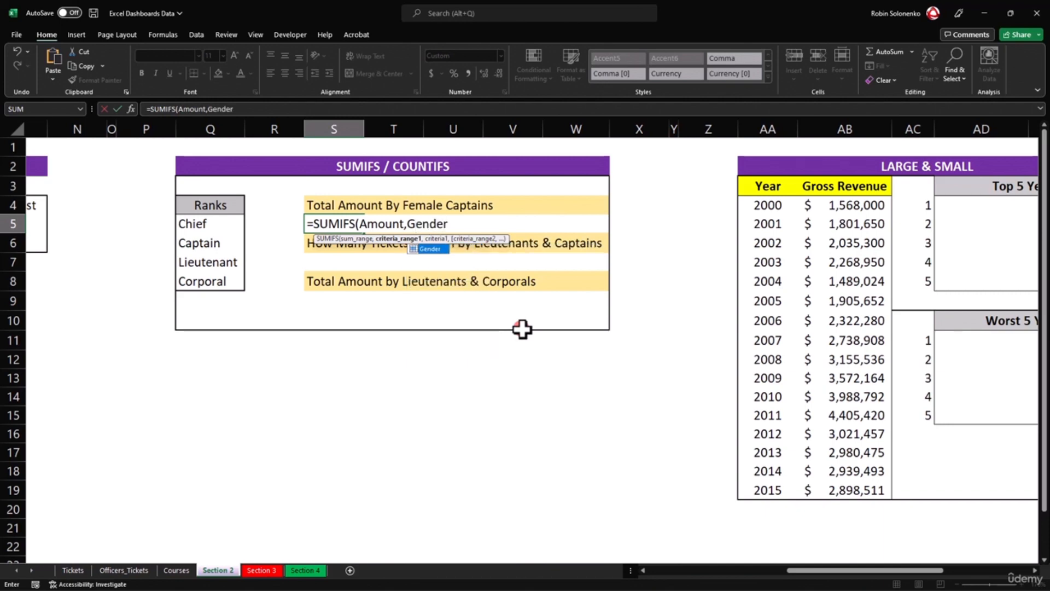
pyautogui.write(',')
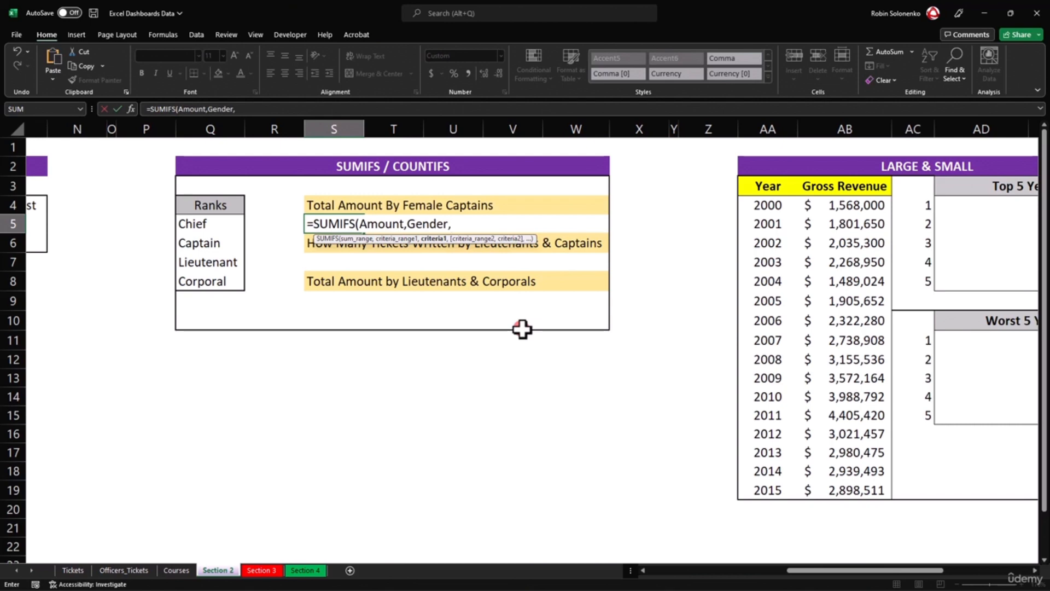
pyautogui.write('"F"')
pyautogui.write(',Rank')
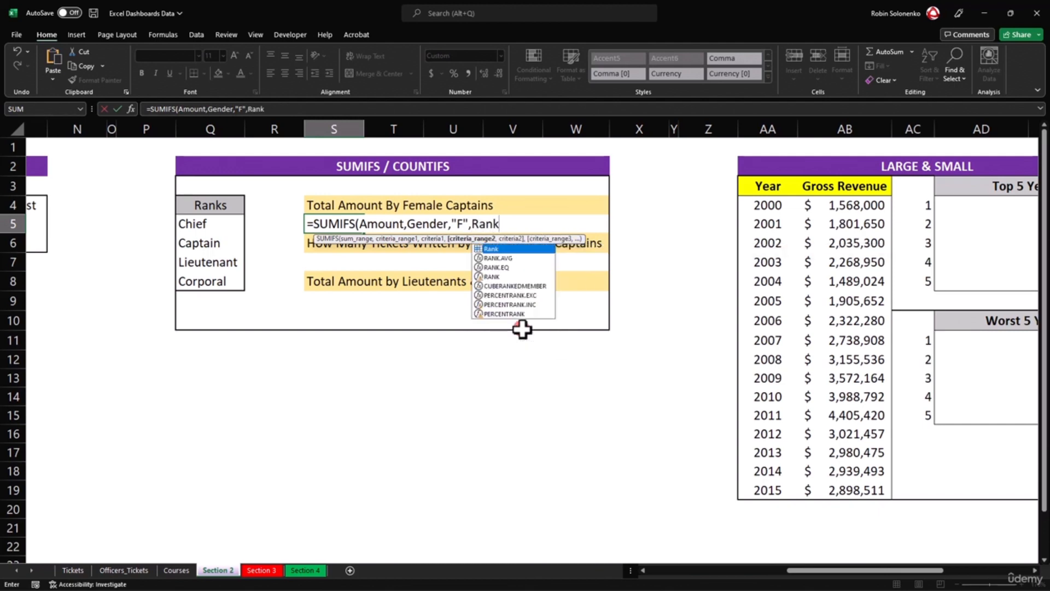
pyautogui.write(',')
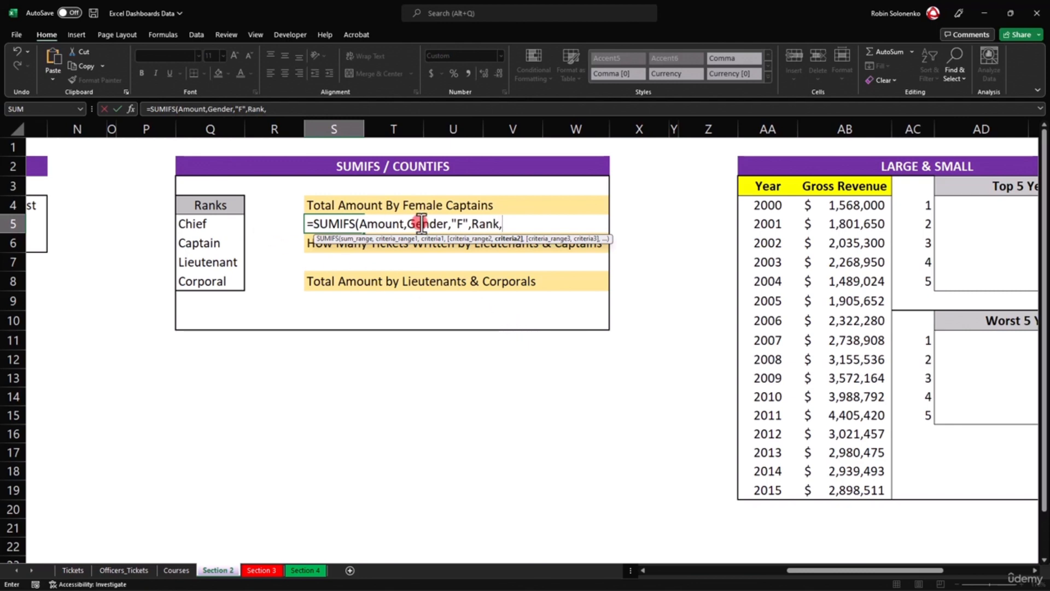
pyautogui.click(217, 244)
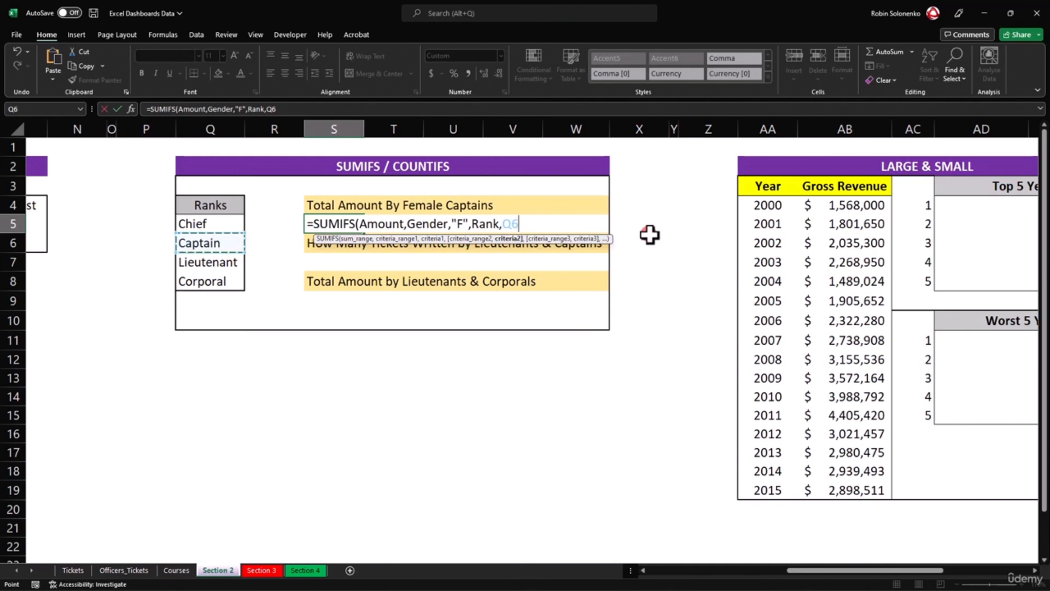
pyautogui.write(')')
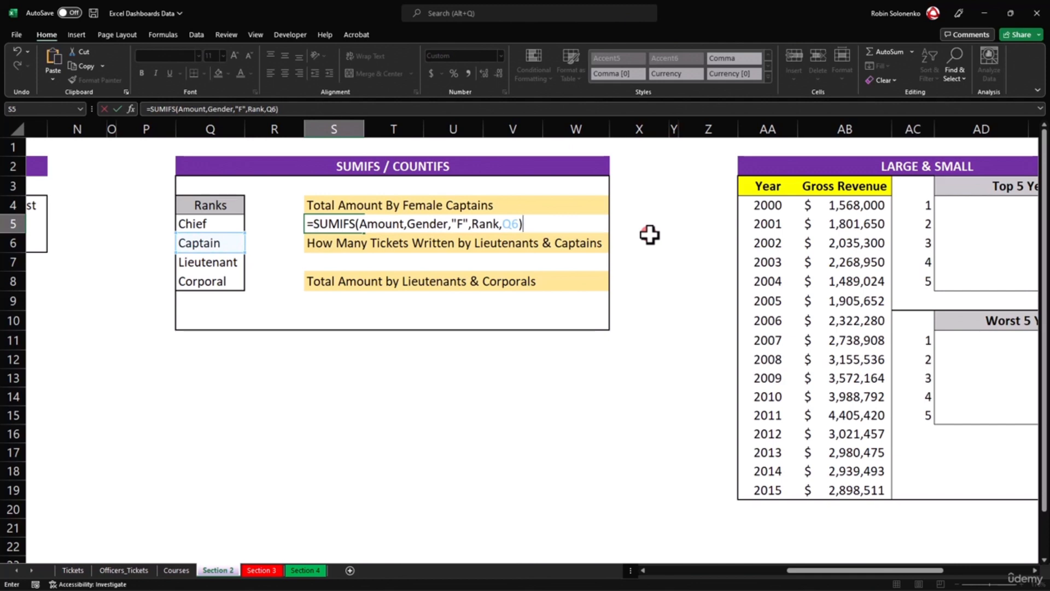
pyautogui.press('Return')
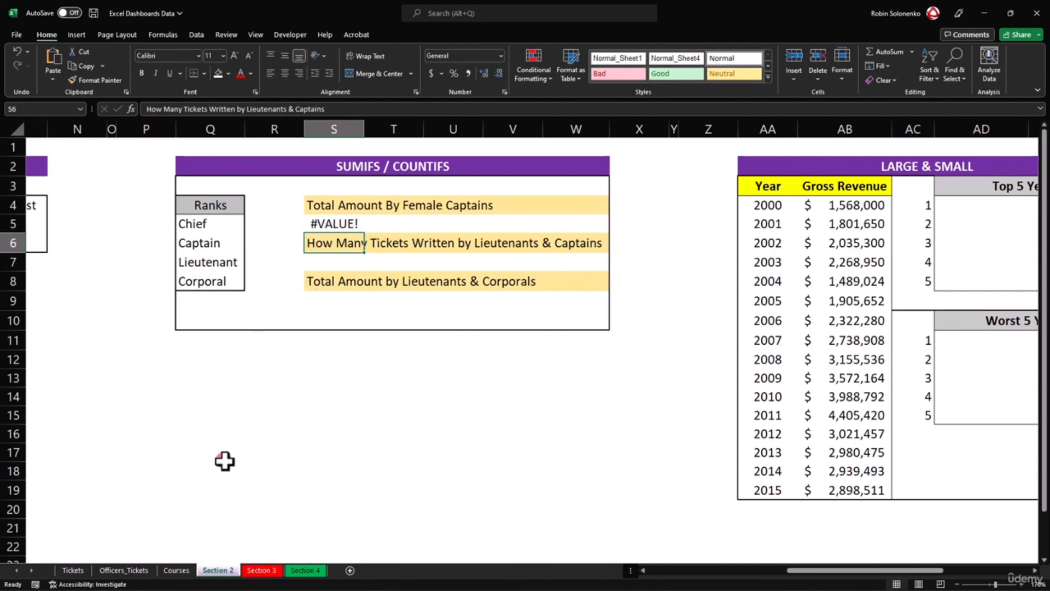
# Check the Officers_Tickets sheet's table name and columns, and compare them with the data on the Tickets sheet.
pyautogui.click(138, 570)
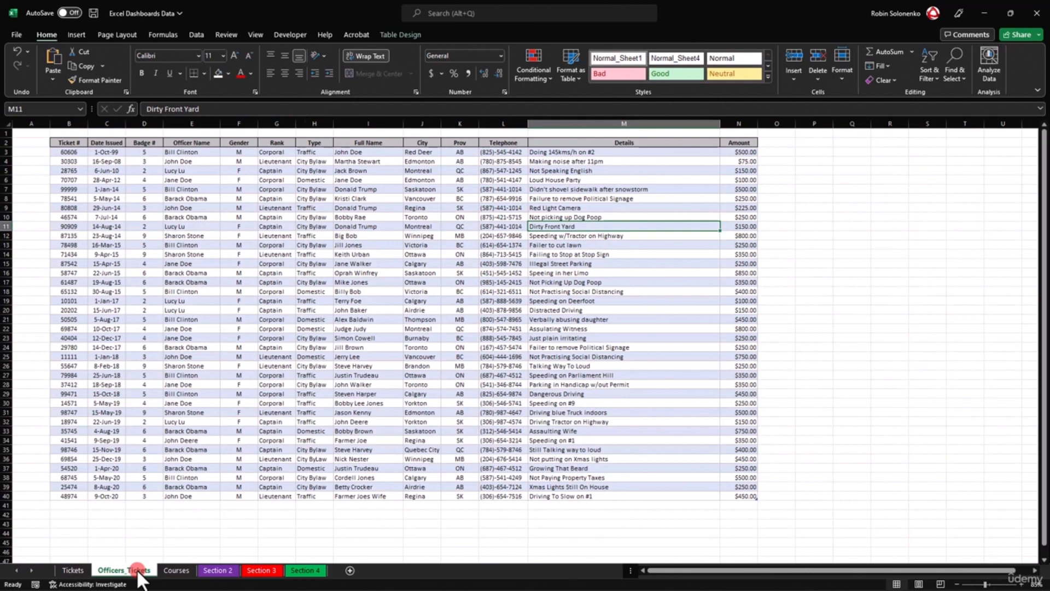
pyautogui.click(139, 283)
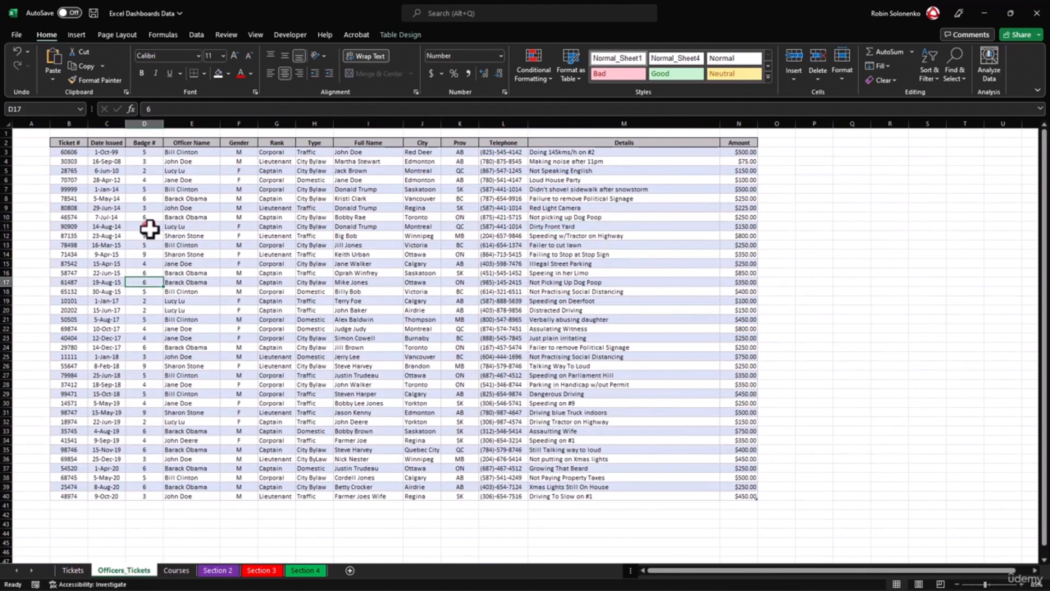
pyautogui.click(79, 34)
pyautogui.click(214, 177)
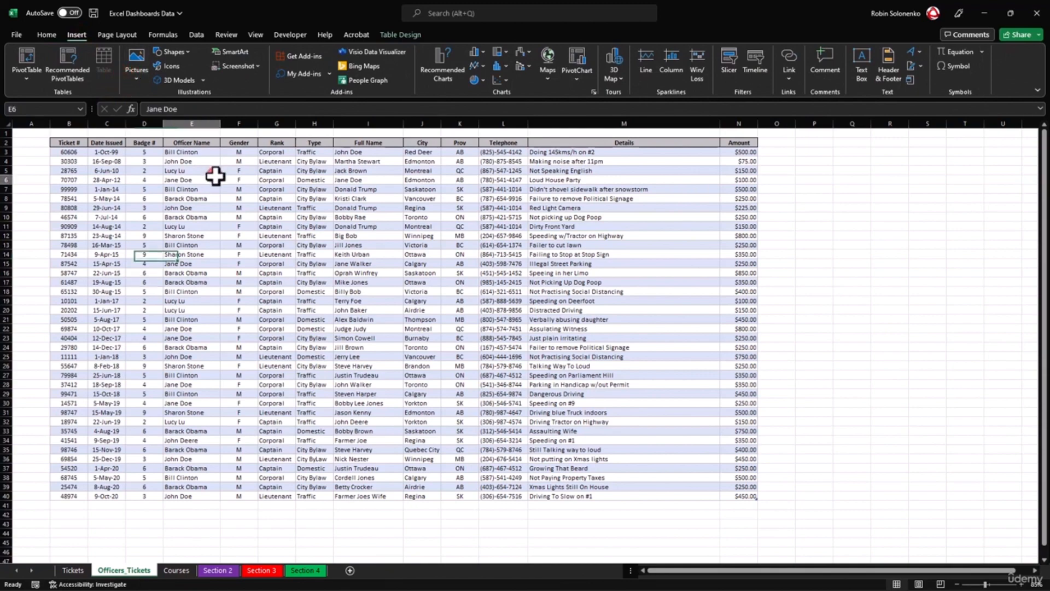
pyautogui.click(395, 33)
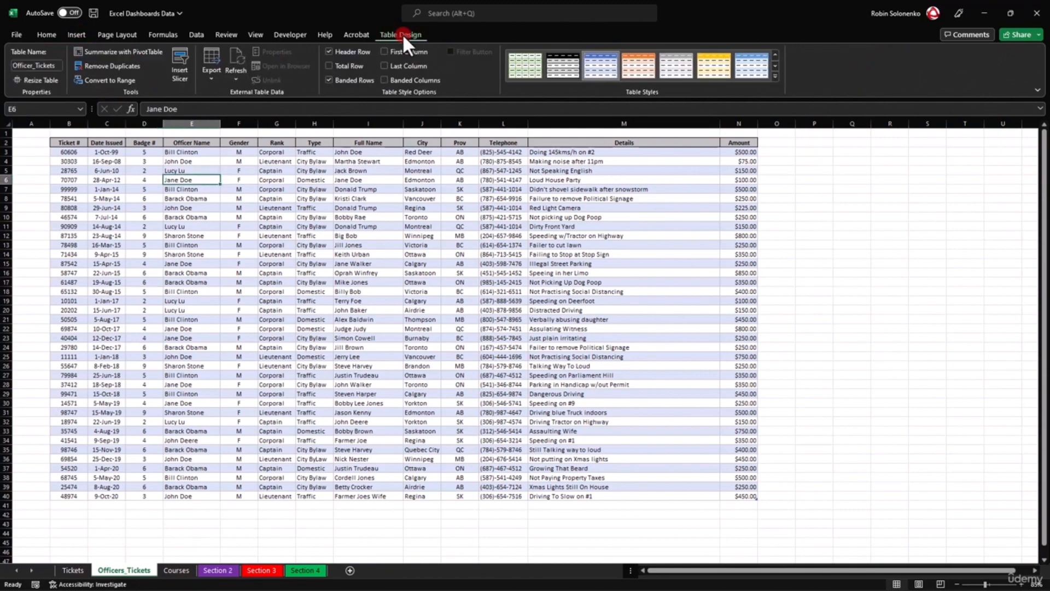
pyautogui.click(75, 570)
pyautogui.moveTo(102, 182); pyautogui.dragTo(252, 365)
pyautogui.click(434, 325)
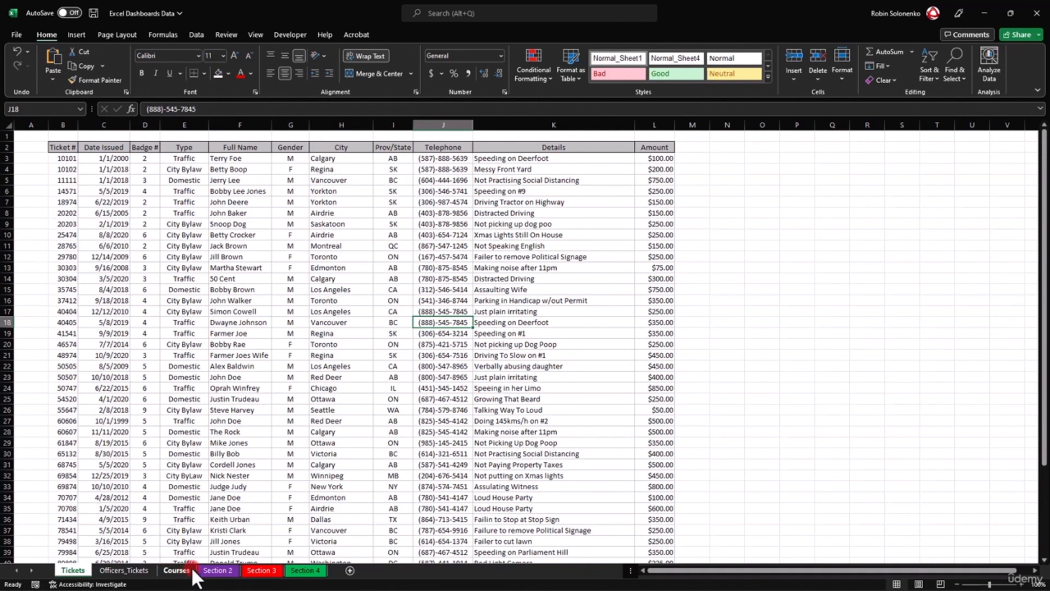
# Change the sum range of the SUMIFS formula in Section 2 cell S5 to Officer_Tickets[Amount].
pyautogui.click(211, 569)
pyautogui.click(334, 223)
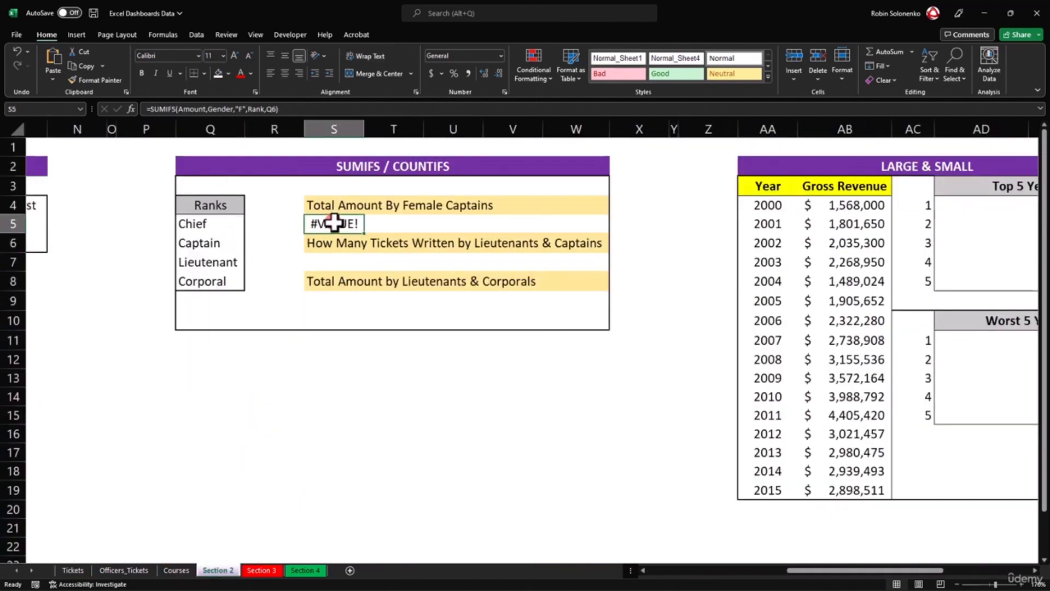
pyautogui.doubleClick(328, 224)
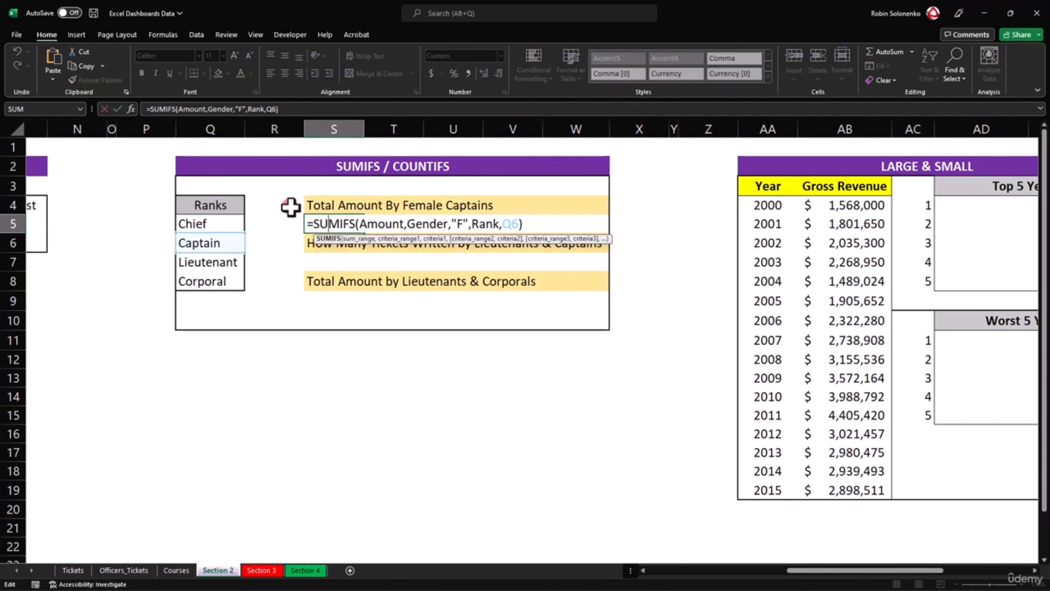
pyautogui.click(361, 224)
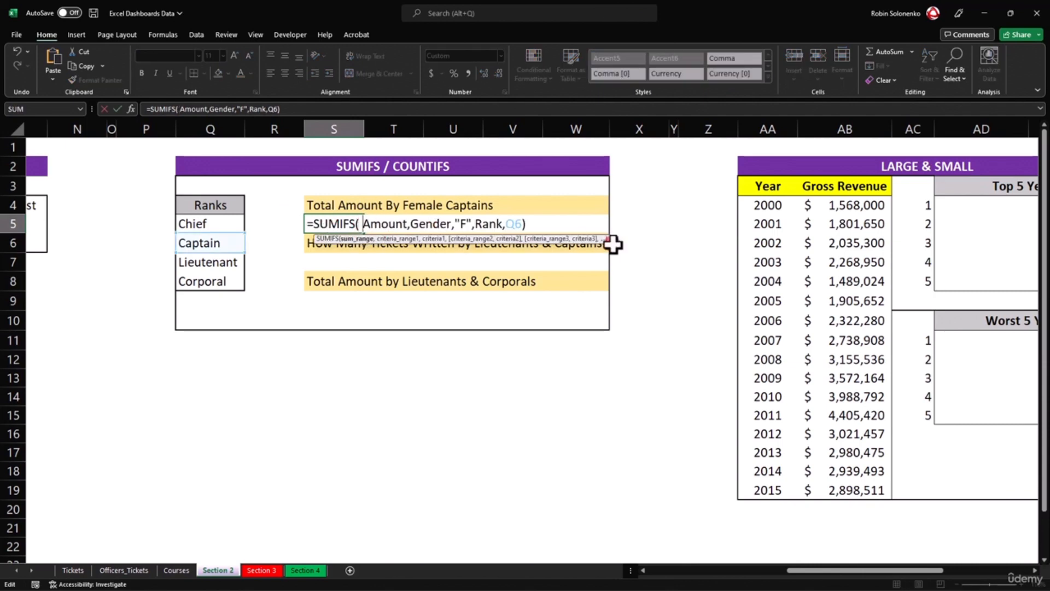
pyautogui.press('Left')
pyautogui.write('Off')
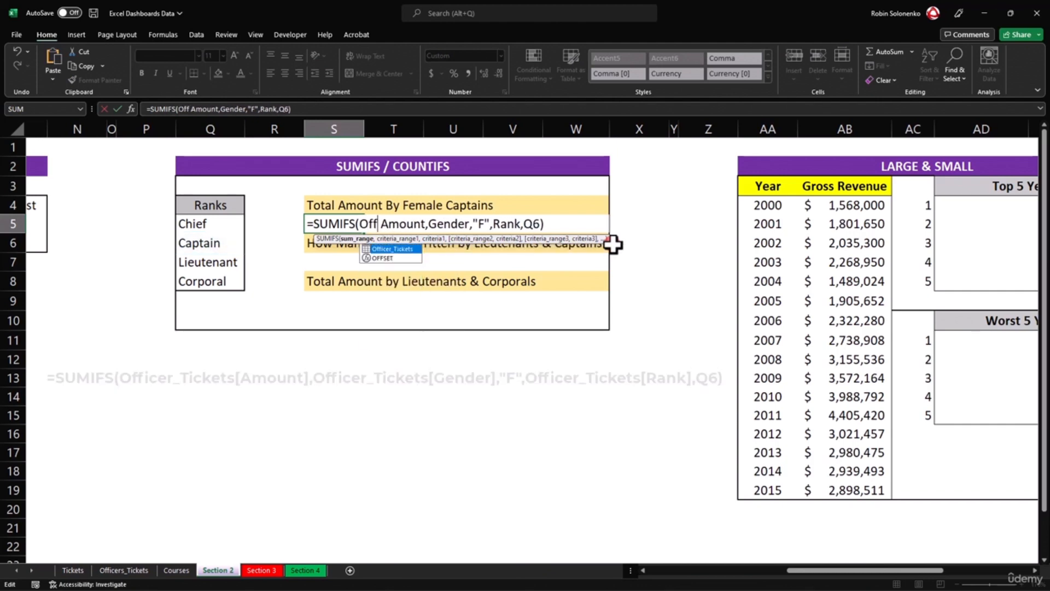
pyautogui.press('Tab')
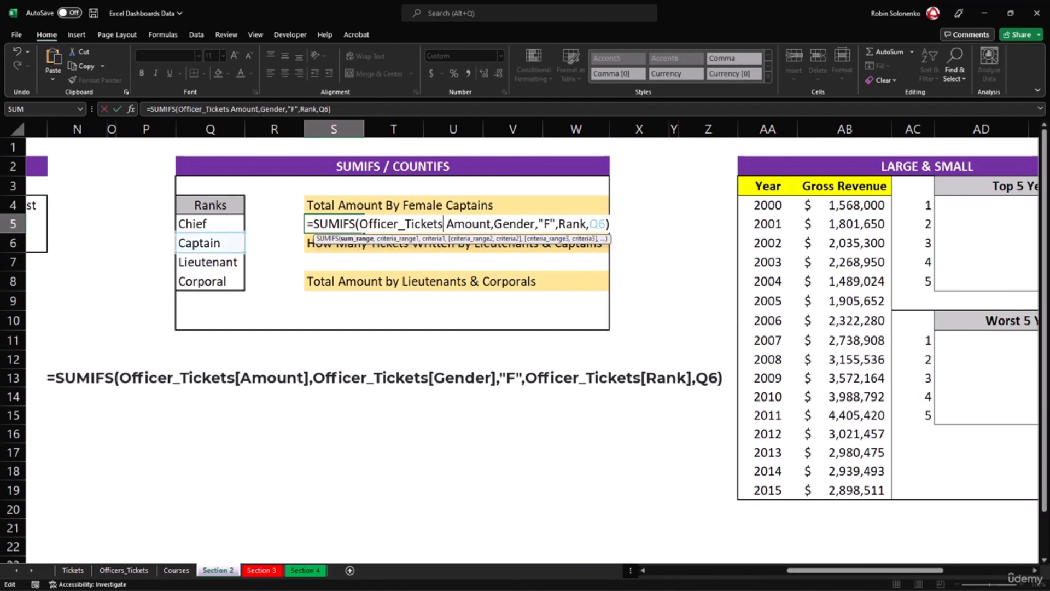
pyautogui.write('[')
pyautogui.press('Delete')
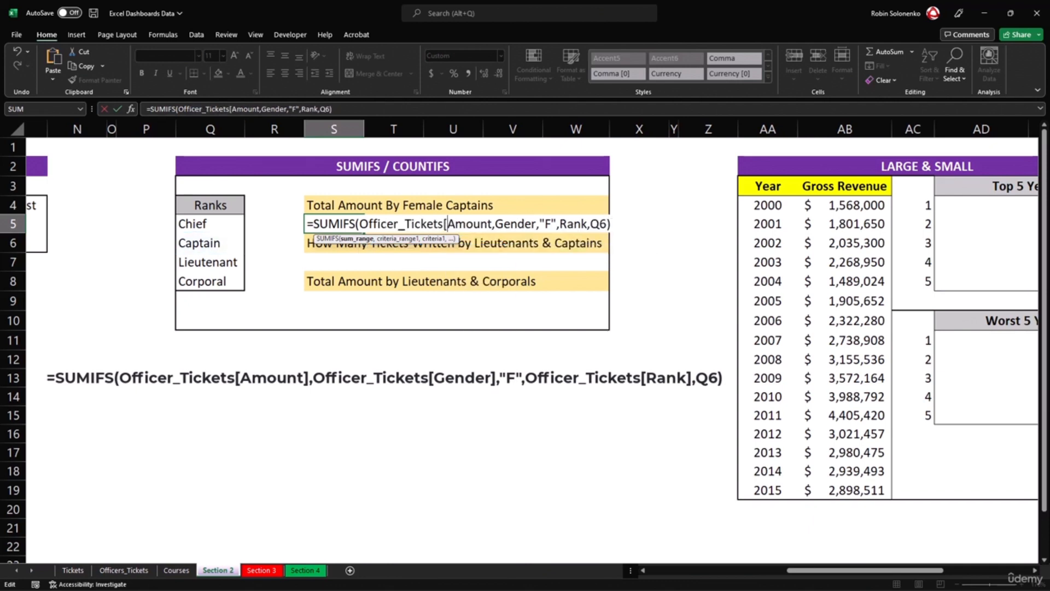
pyautogui.press('Right')
pyautogui.write(']')
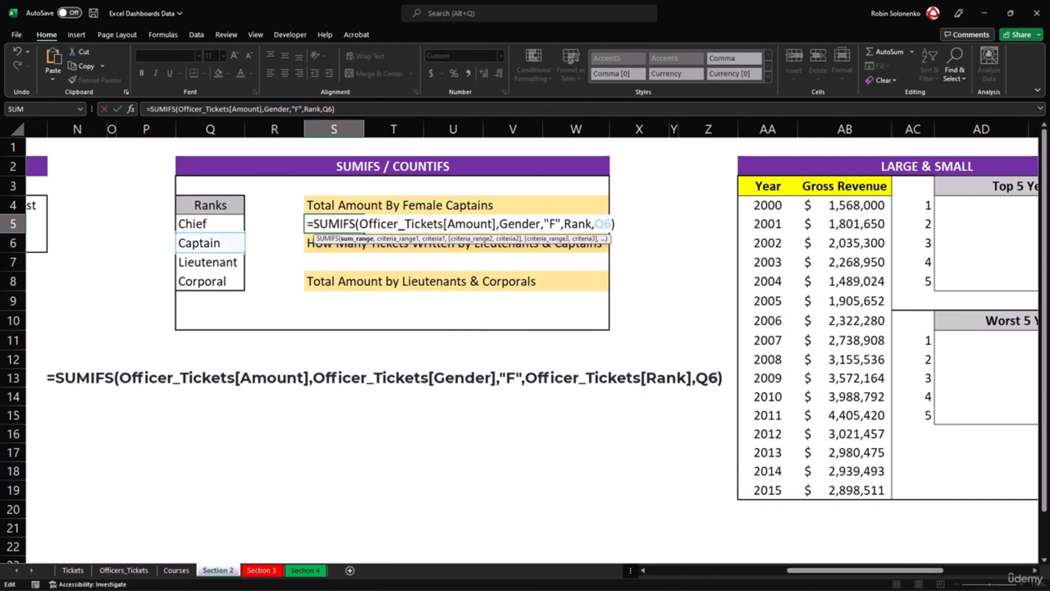
# Change the first criteria range in the S5 formula to the table reference Officer_Tickets[Gender].
pyautogui.press('Right')
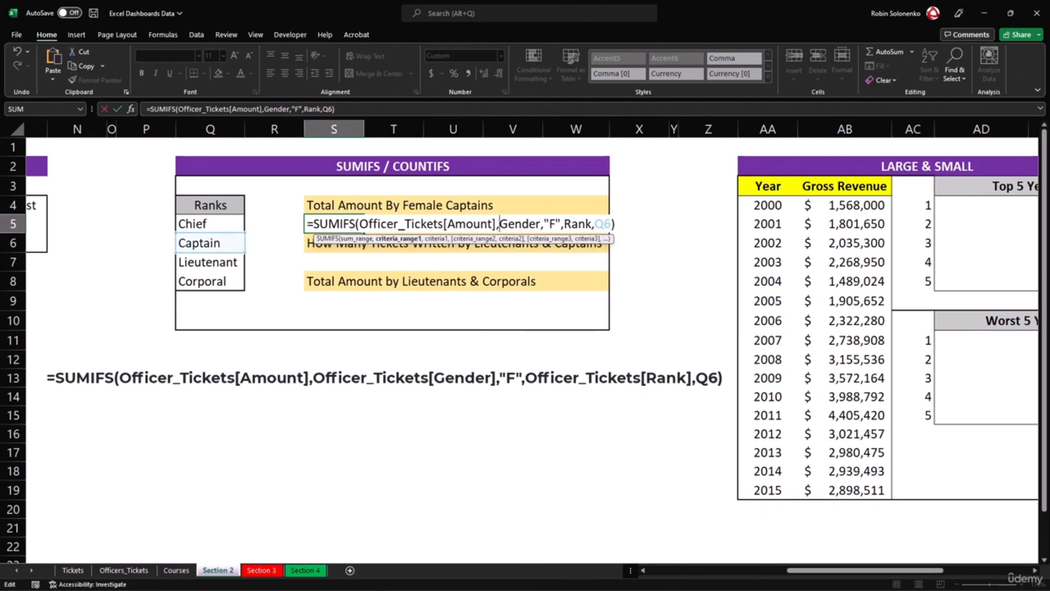
pyautogui.write('Officer_Tickets')
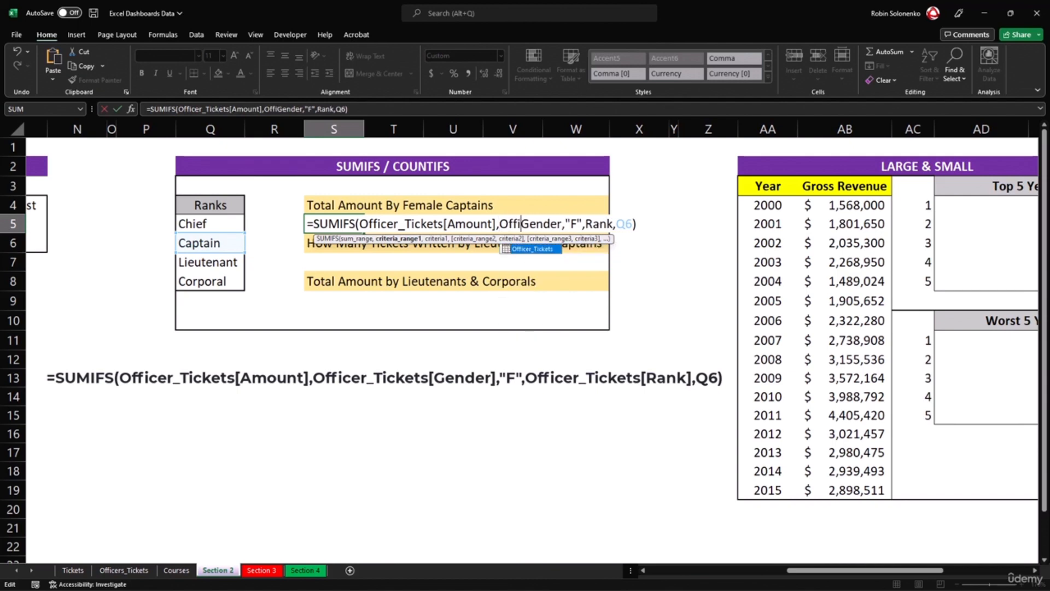
pyautogui.write('[')
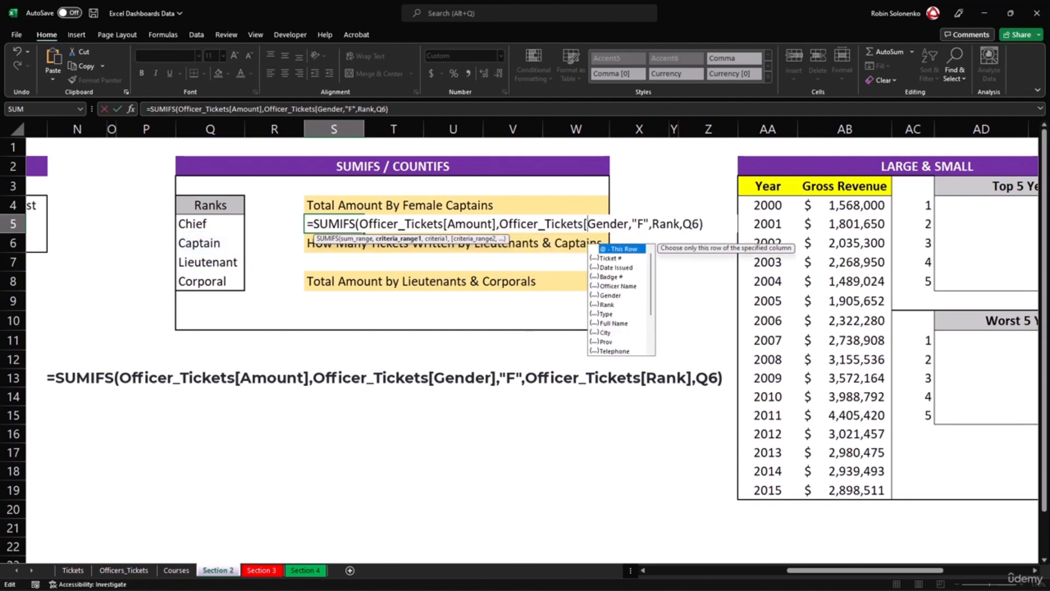
pyautogui.press('Right')
pyautogui.press('Right')
pyautogui.press('Right')
pyautogui.press('Right')
pyautogui.press('Right')
pyautogui.press('Right')
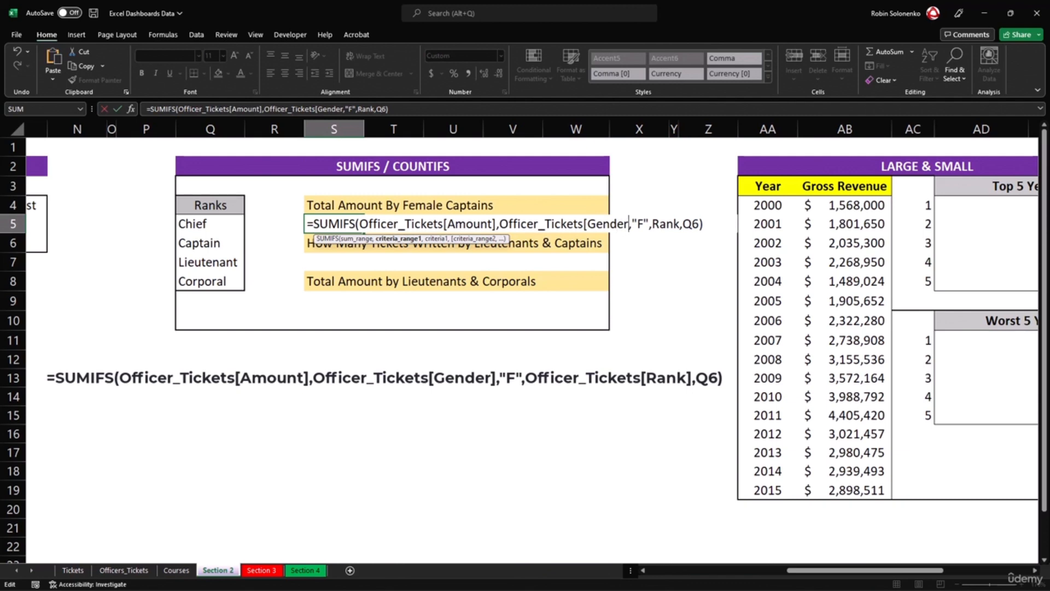
pyautogui.write(']')
# Change the second criteria range in S5 to Officer_Tickets[Rank], committing =SUMIFS(Officer_Tickets[Amount],Officer_Tickets[Gender],"F",Officer_Tickets[Rank],Q6).
pyautogui.press('Right')
pyautogui.press('Right')
pyautogui.press('Right')
pyautogui.press('Right')
pyautogui.press('Right')
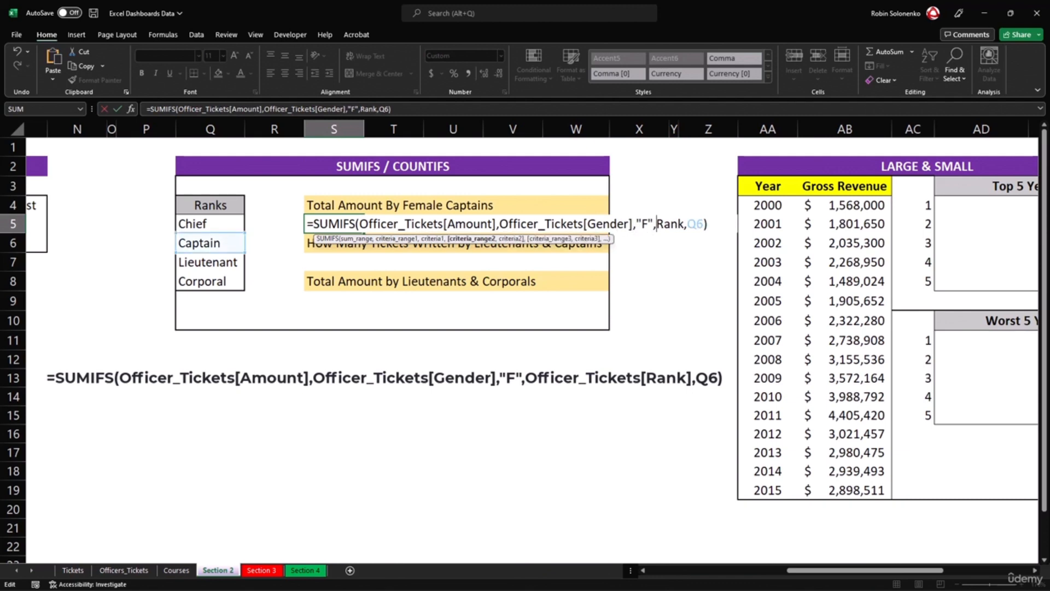
pyautogui.write('Off')
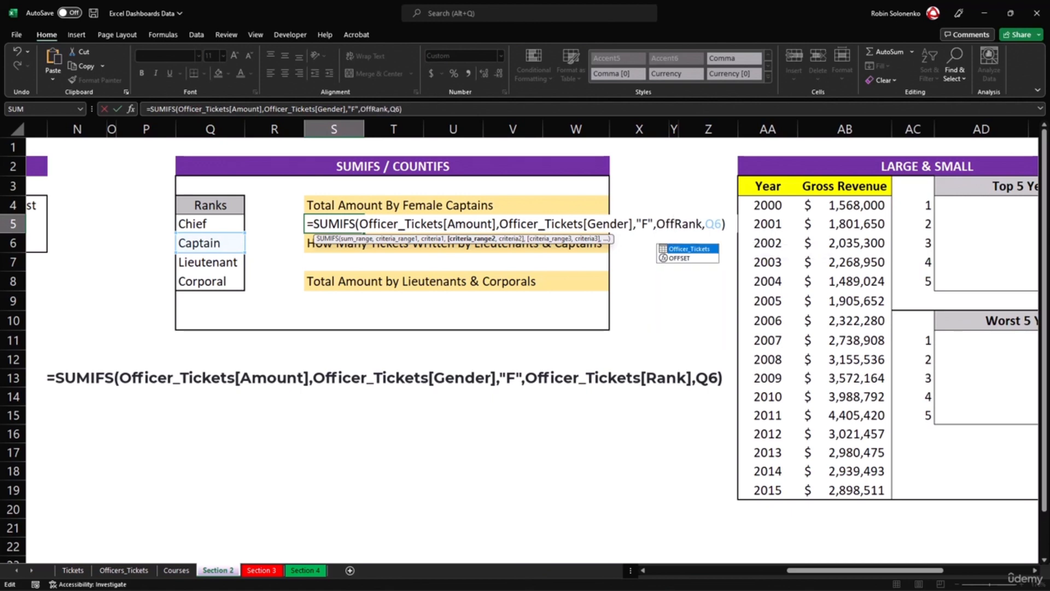
pyautogui.press('Tab')
pyautogui.write('[')
pyautogui.press('Right')
pyautogui.press('Right')
pyautogui.press('Right')
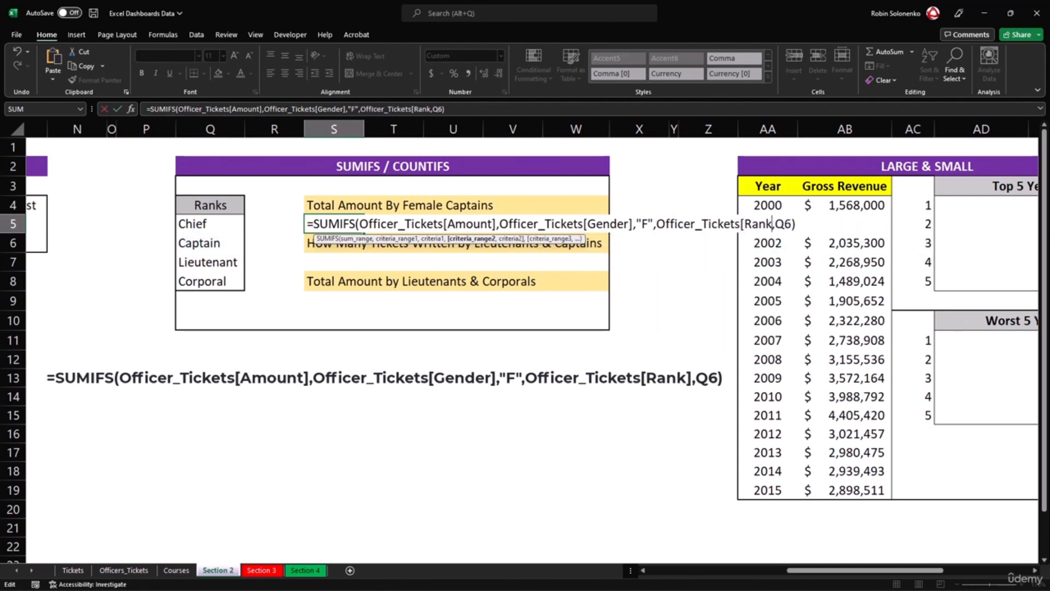
pyautogui.write(']')
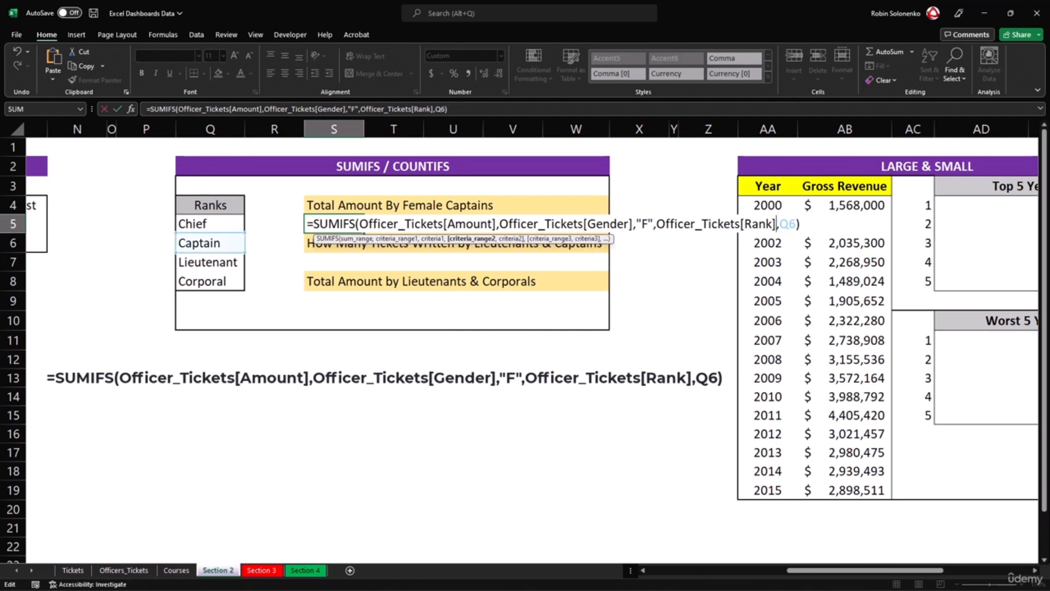
pyautogui.press('Return')
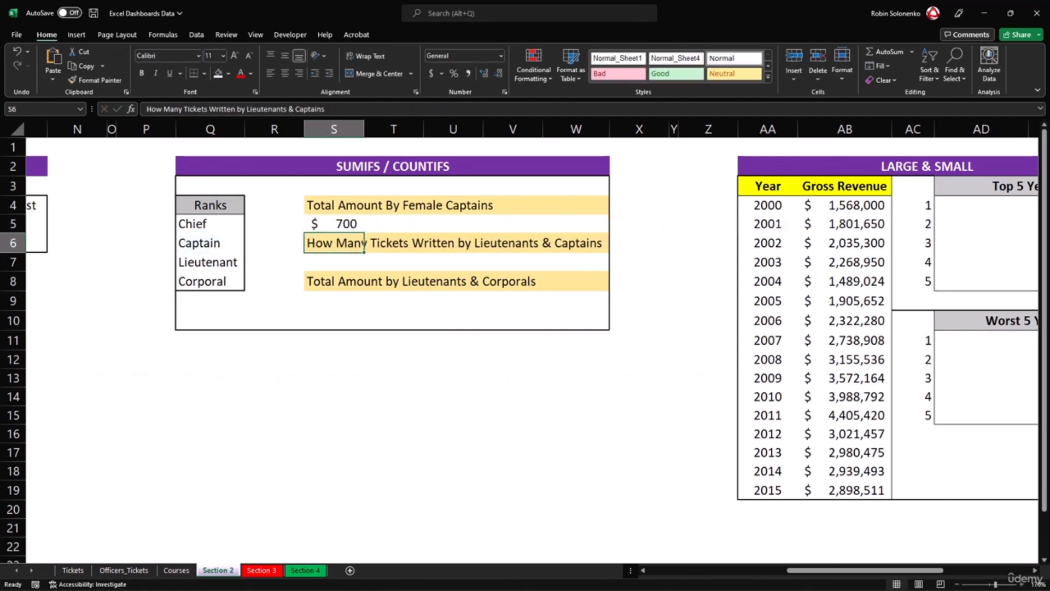
pyautogui.click(323, 224)
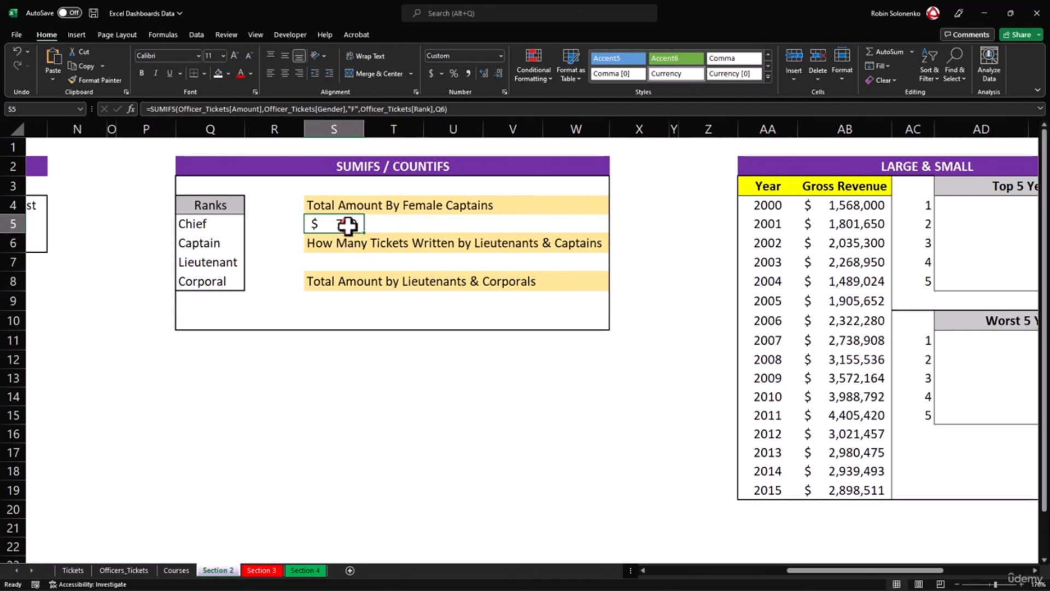
# Start a COUNTIFS formula in S7 that counts Officer_Tickets[Rank] entries matching the Lieutenant rank in Q7.
pyautogui.click(329, 258)
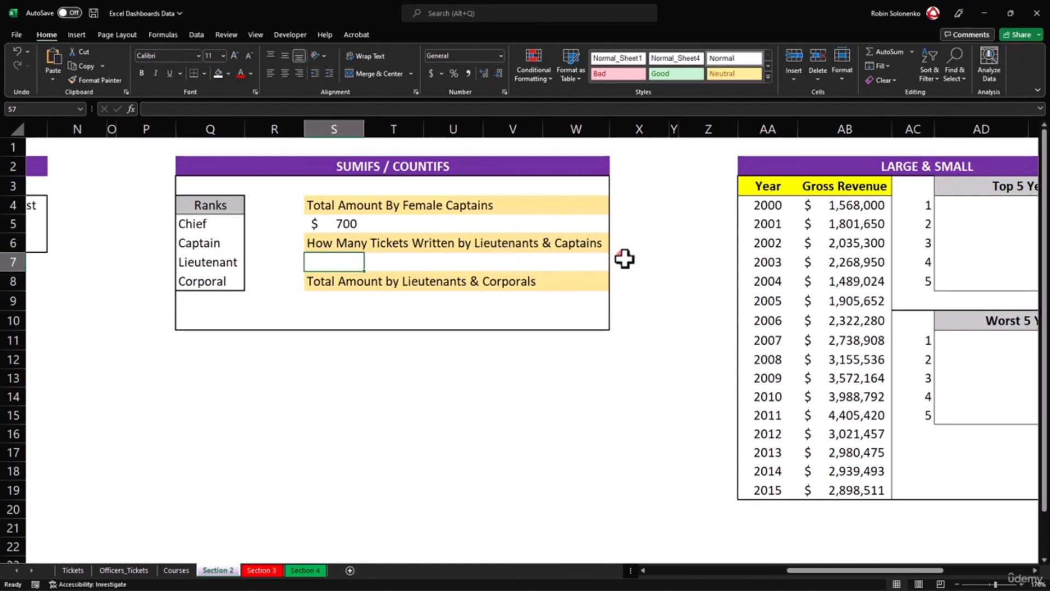
pyautogui.write('=COUNTIFS(')
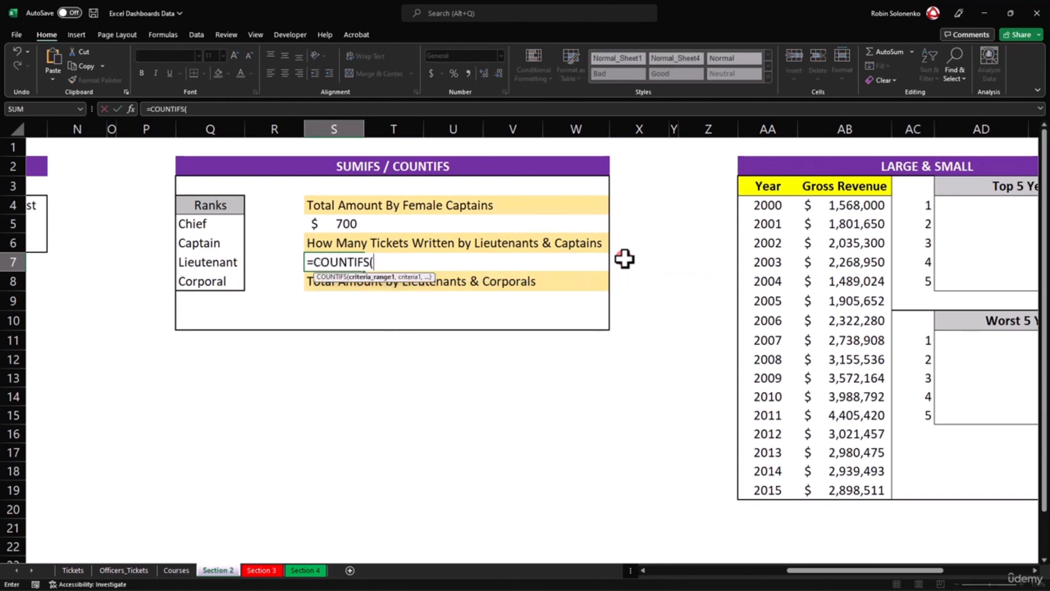
pyautogui.write('Off')
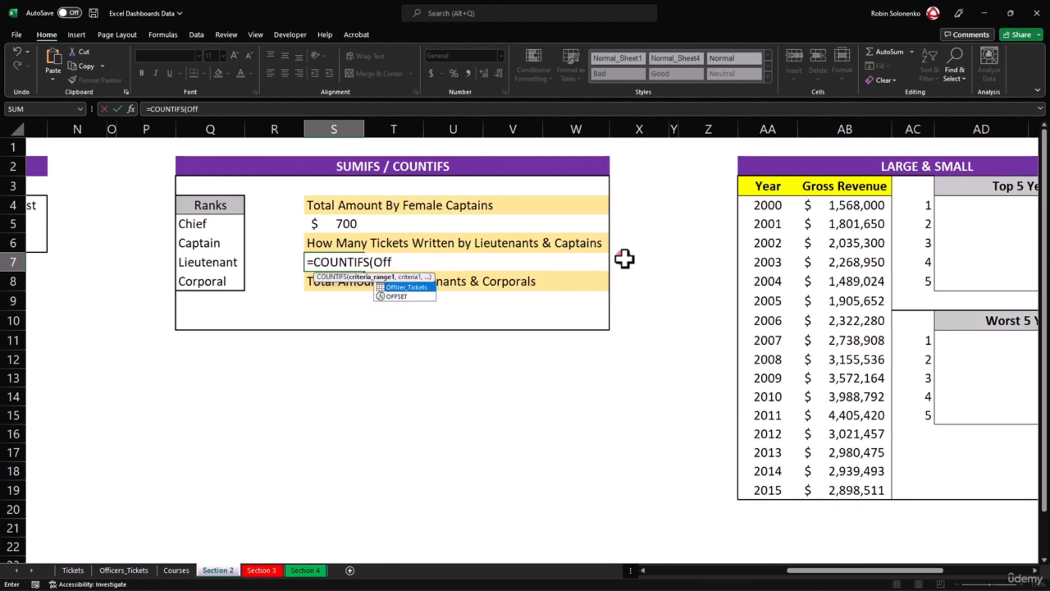
pyautogui.press('Tab')
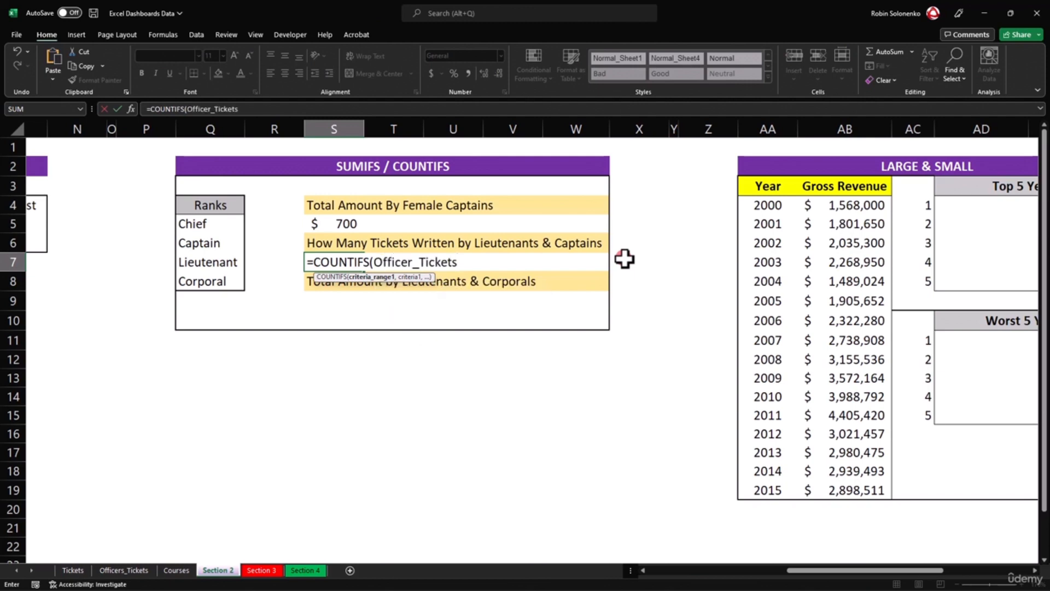
pyautogui.write('[RANK')
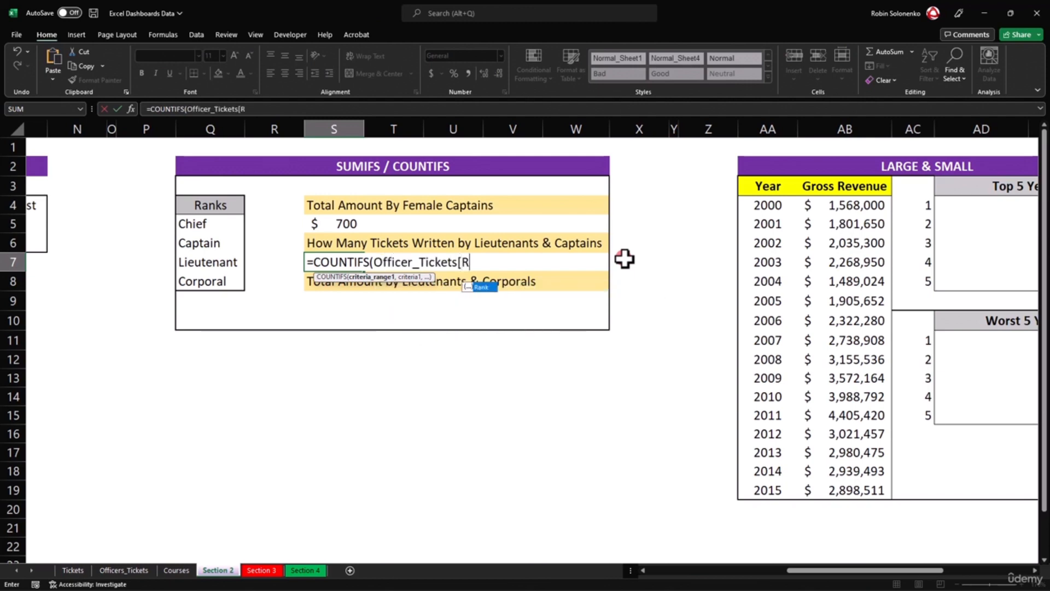
pyautogui.press('BackSpace')
pyautogui.press('BackSpace')
pyautogui.press('BackSpace')
pyautogui.write('ank]')
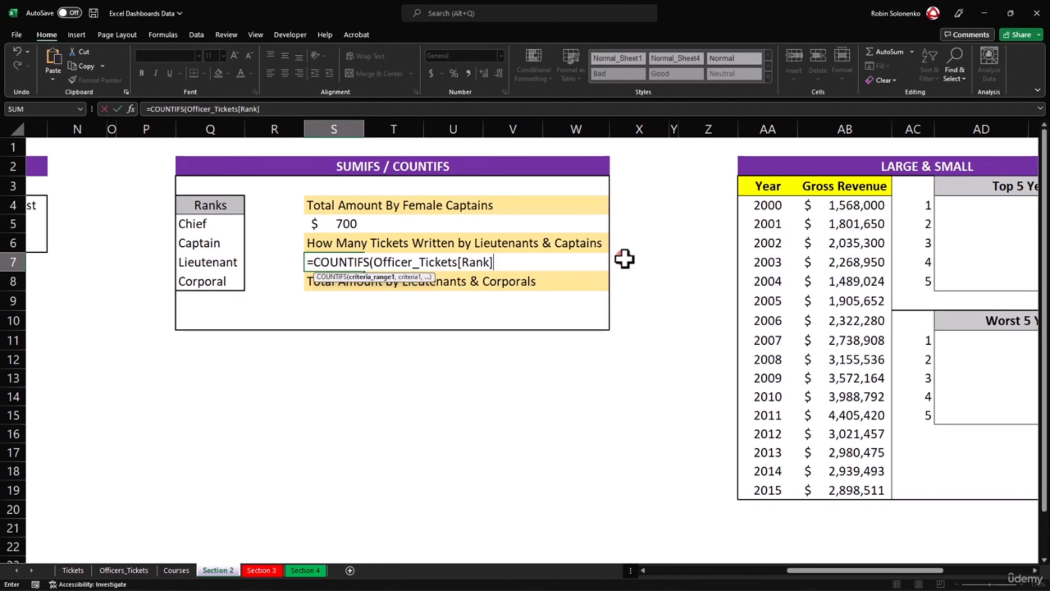
pyautogui.write(',')
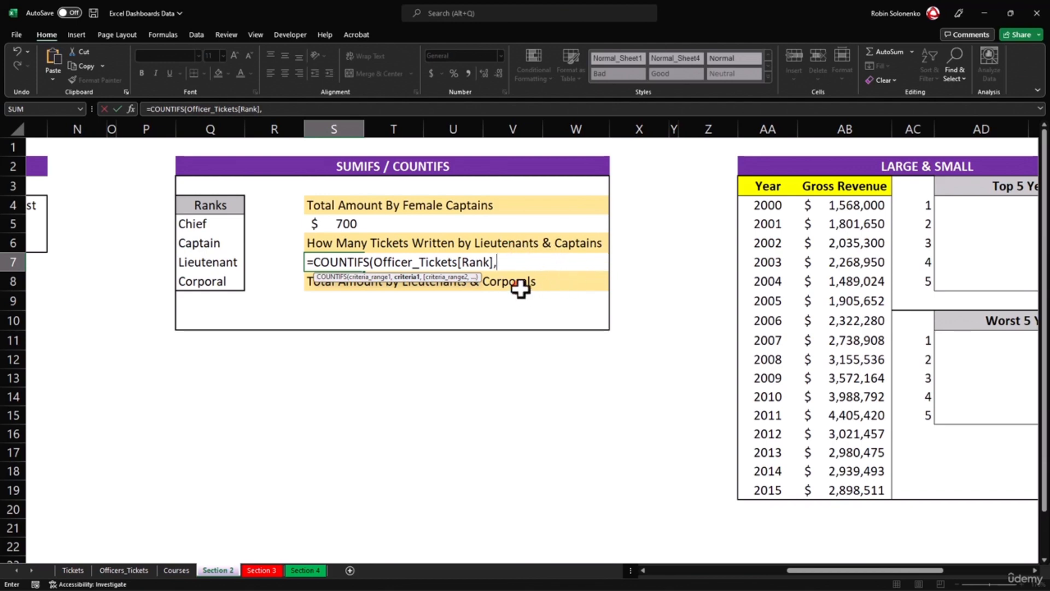
pyautogui.click(200, 262)
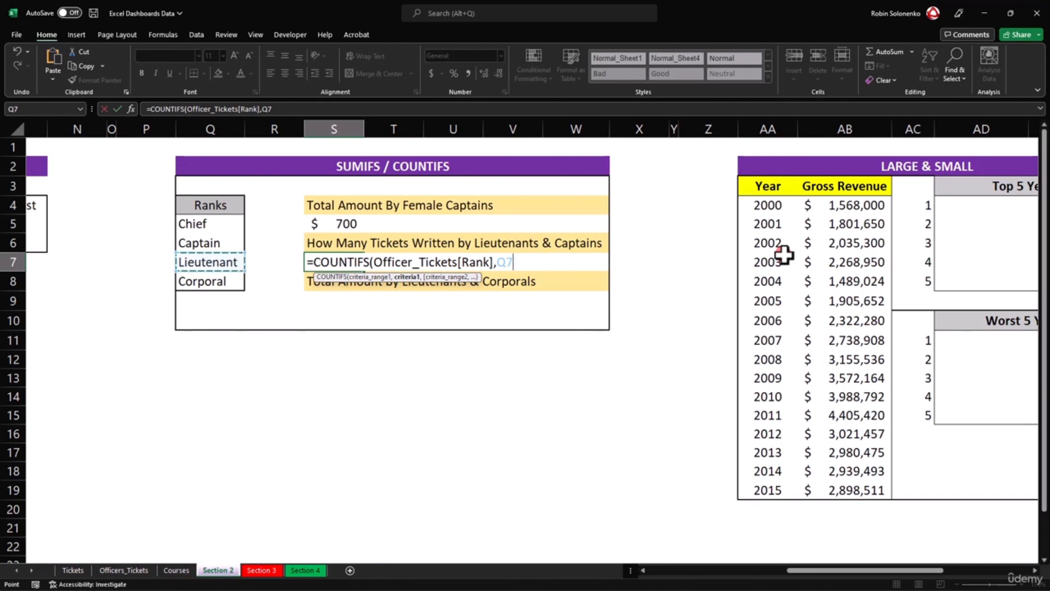
# Add a second COUNTIFS for captains in Q6 and commit S7 as =COUNTIFS(Officer_Tickets[Rank],Q7) + COUNTIFS(Officer_Tickets[Rank],Q6).
pyautogui.write(') + COUNTIFS(')
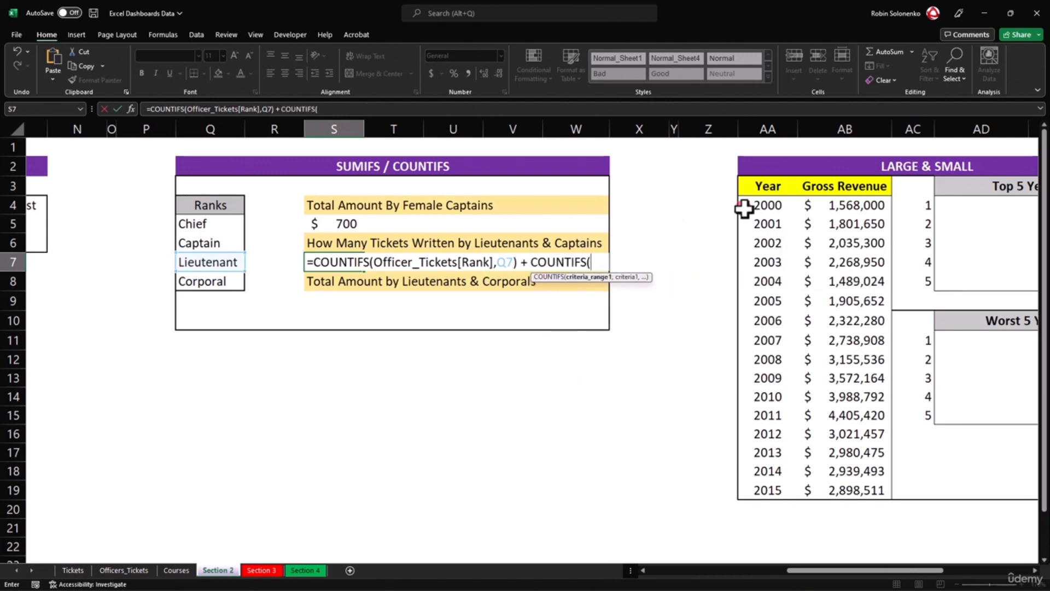
pyautogui.write('Off')
pyautogui.press('Tab')
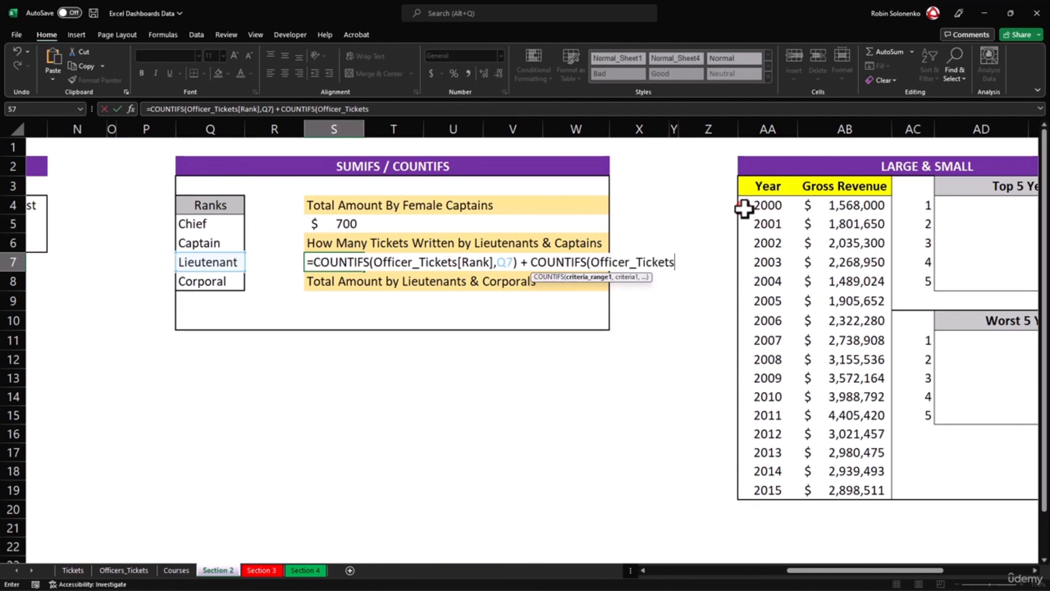
pyautogui.write('[')
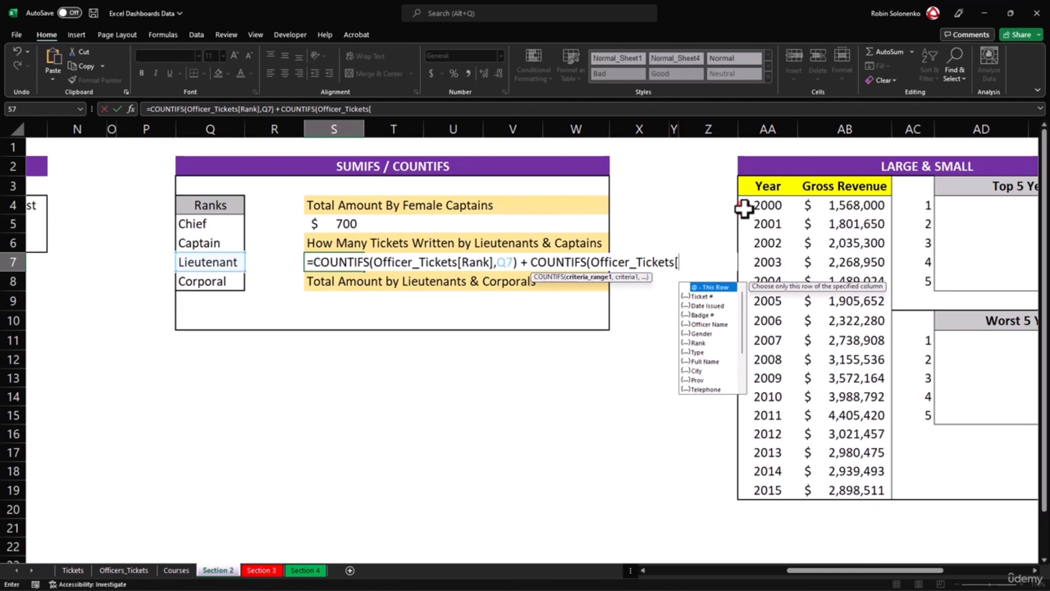
pyautogui.write('Rank')
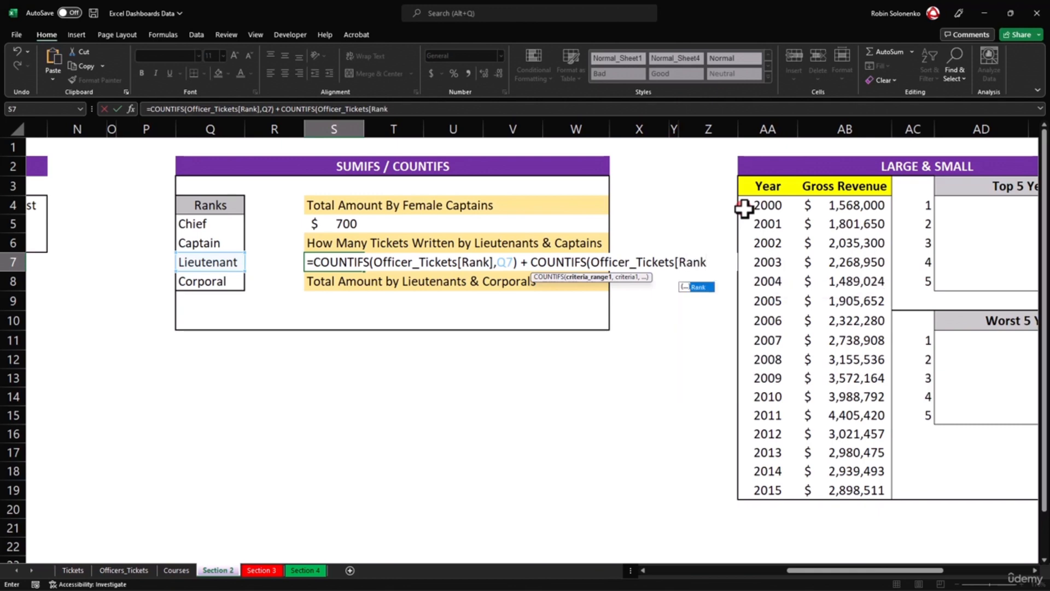
pyautogui.write('],')
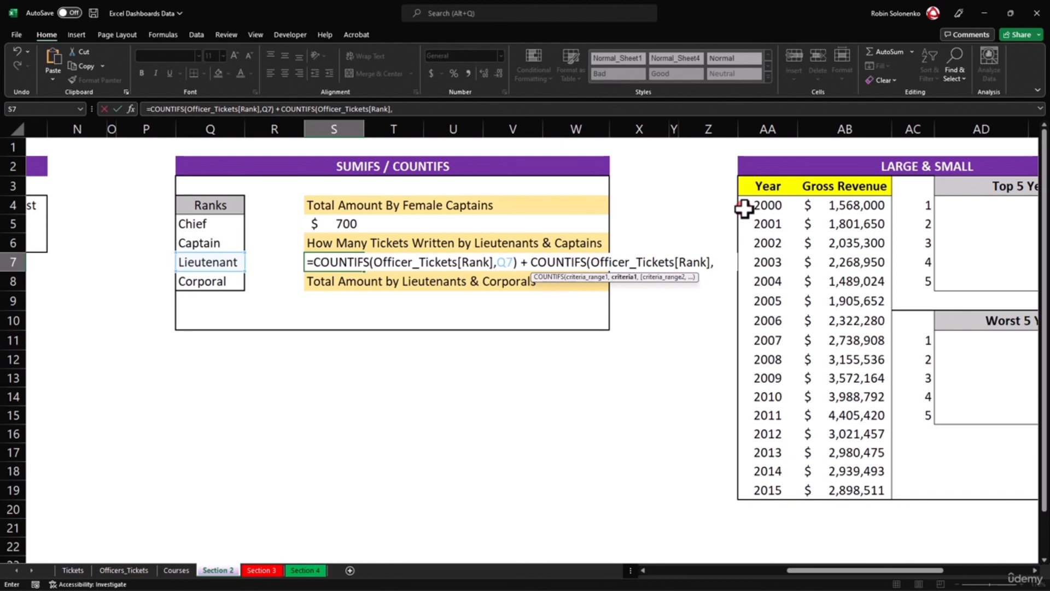
pyautogui.click(213, 244)
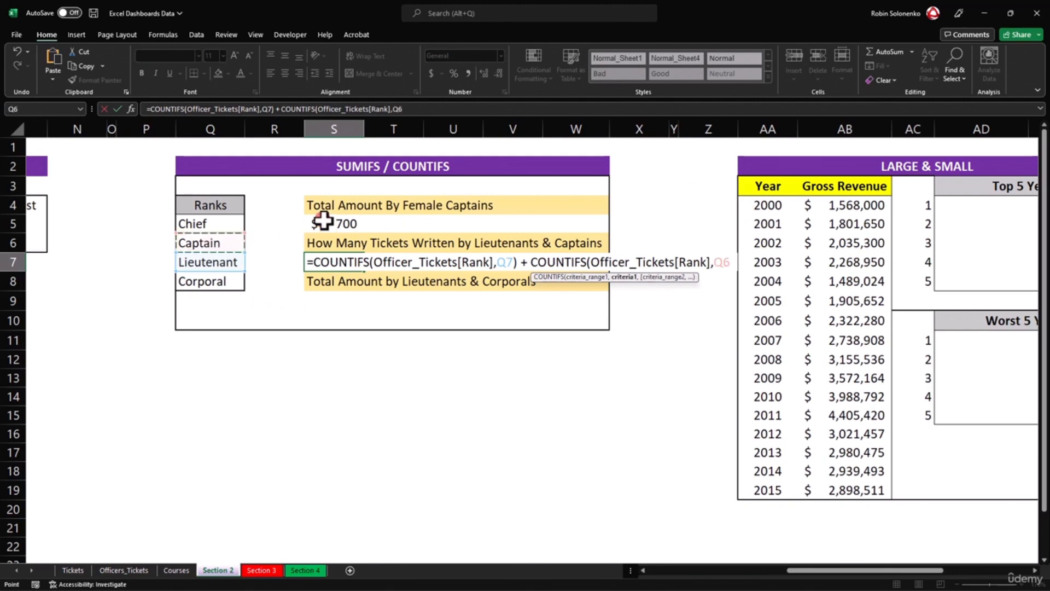
pyautogui.write(')')
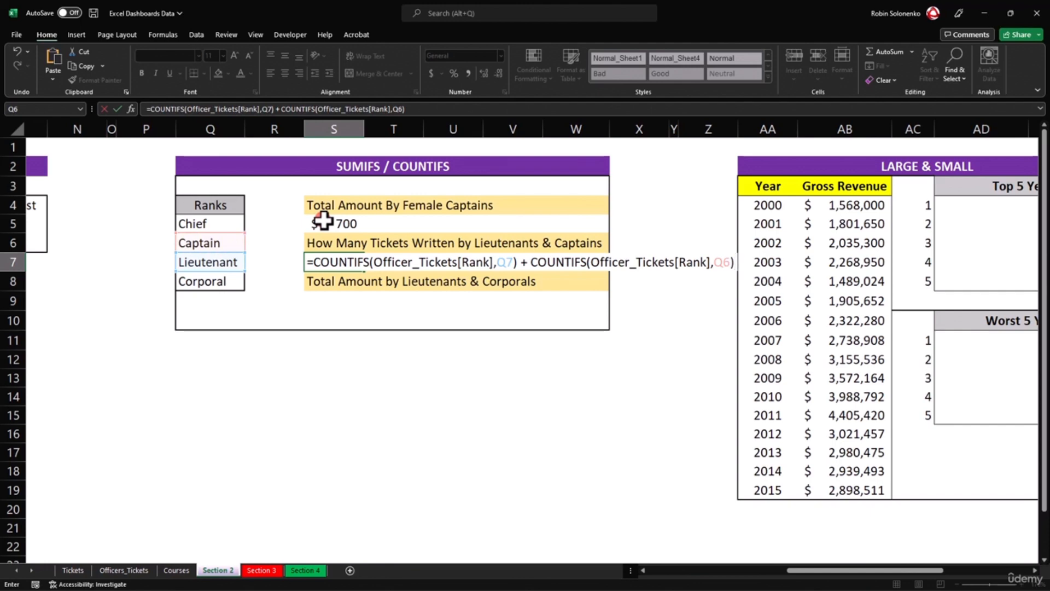
pyautogui.press('Return')
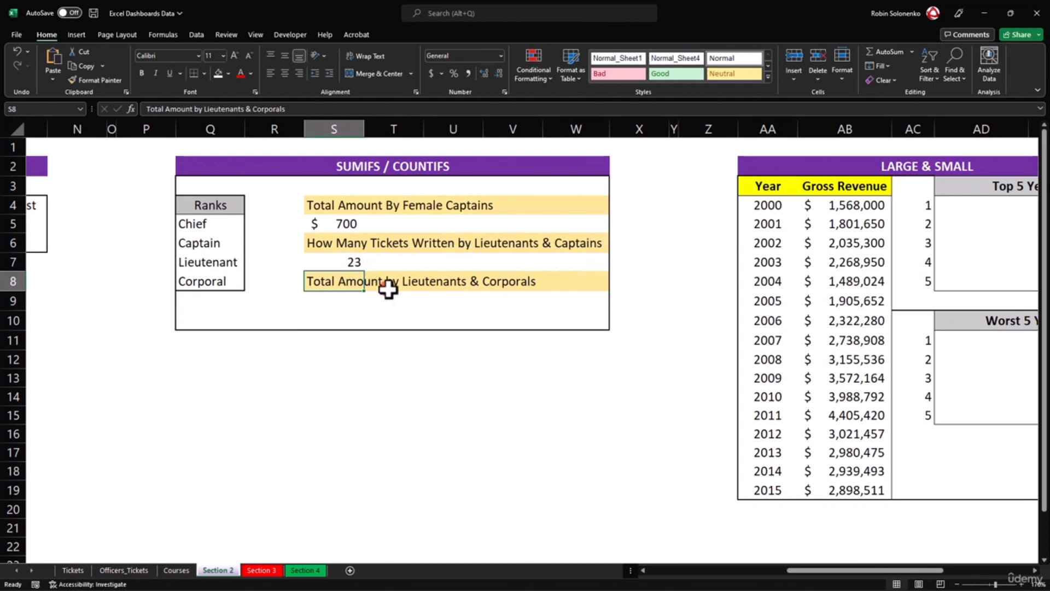
# Begin the S9 formula with =SUMIFS(Officer_Tickets[Amount],Officer_Tickets[Rank],Q7) followed by a plus sign for a second term.
pyautogui.click(332, 302)
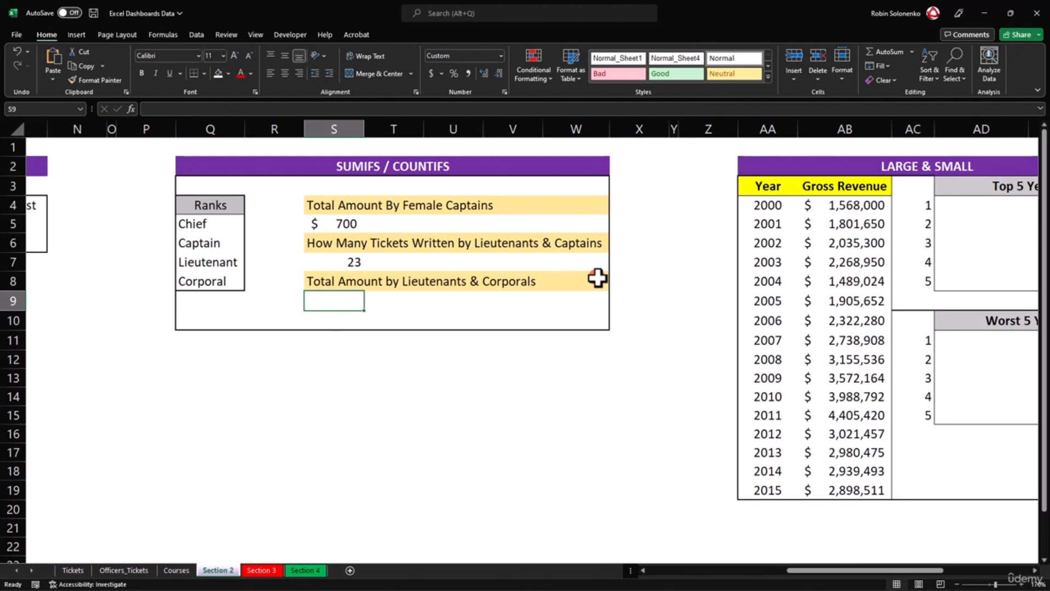
pyautogui.write('=SUMIFS(')
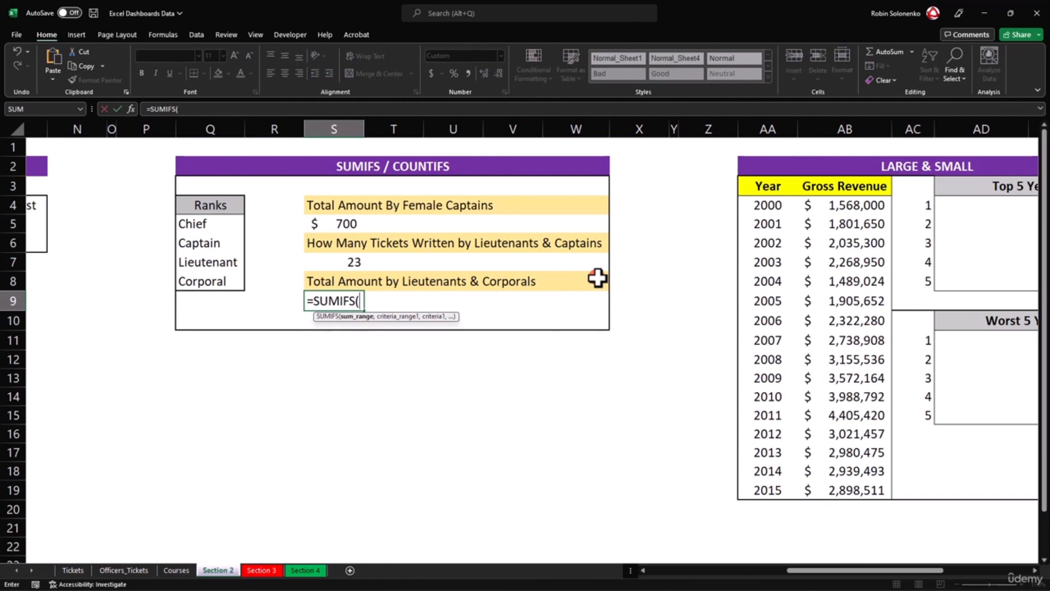
pyautogui.write('Officer_Tickets')
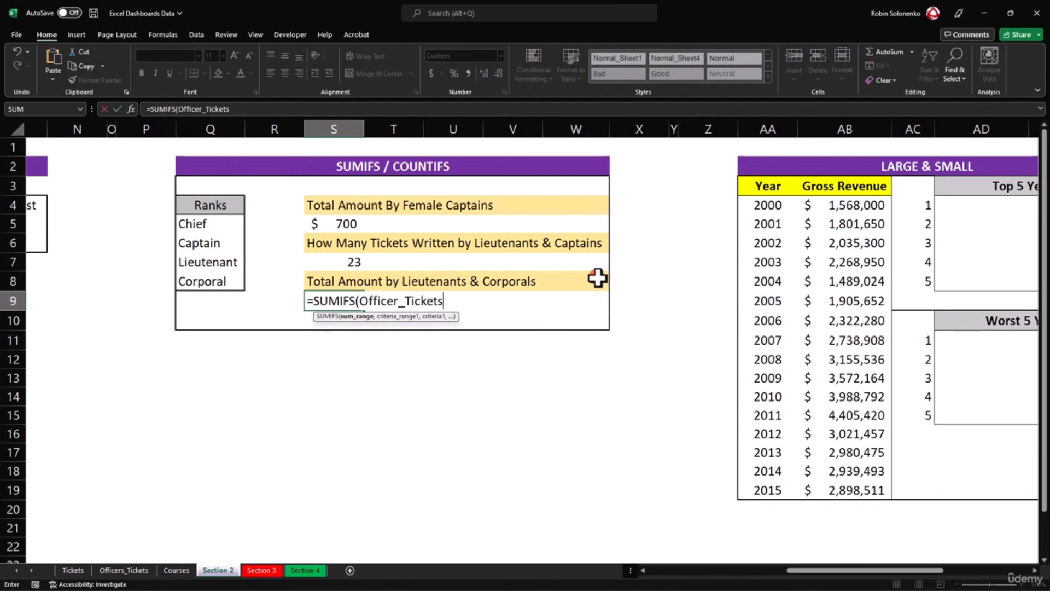
pyautogui.write('[Amount]')
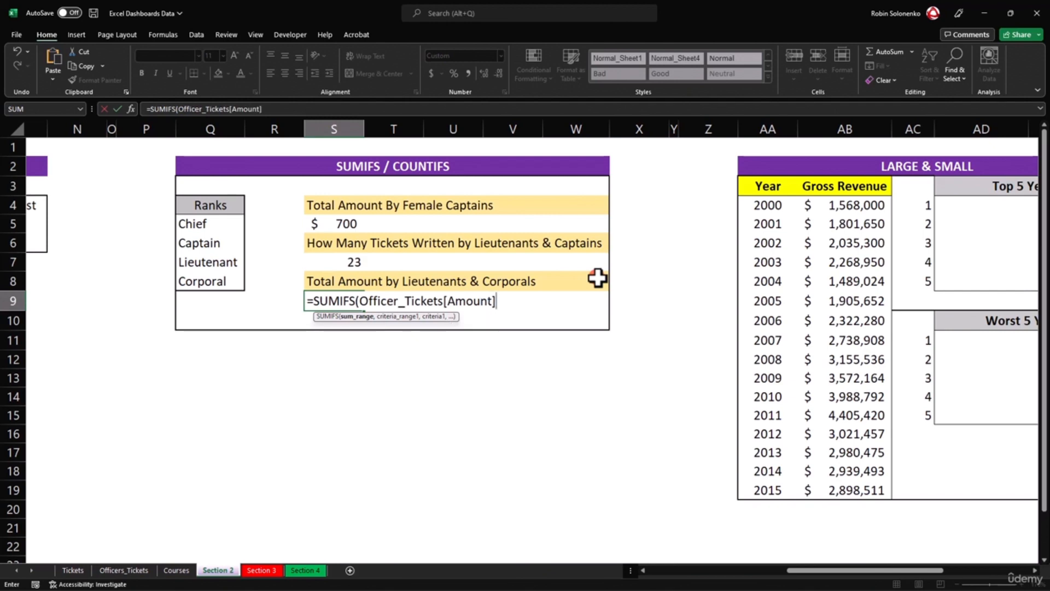
pyautogui.write(',')
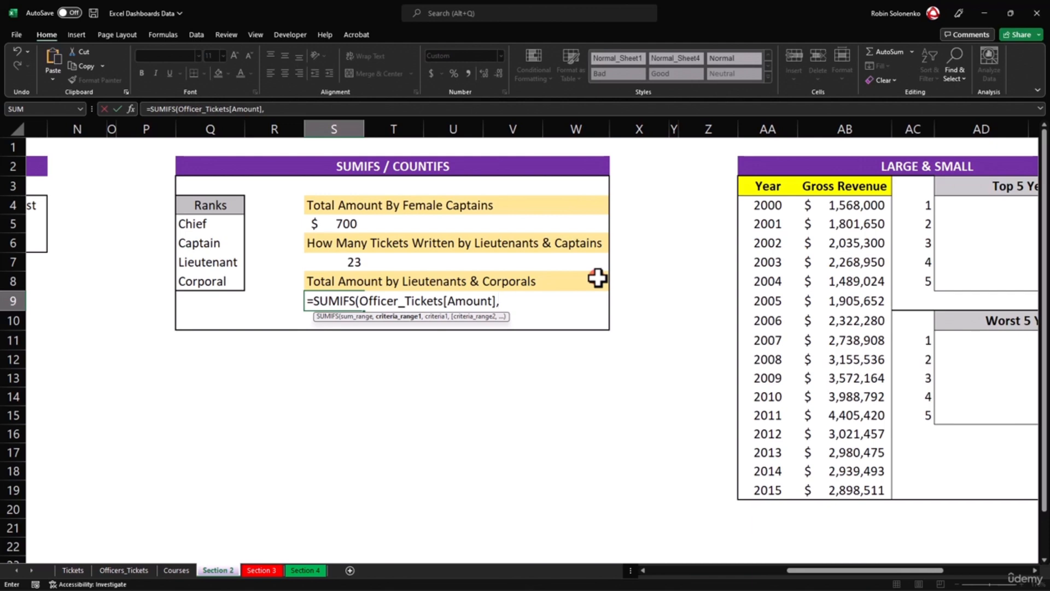
pyautogui.write('Off')
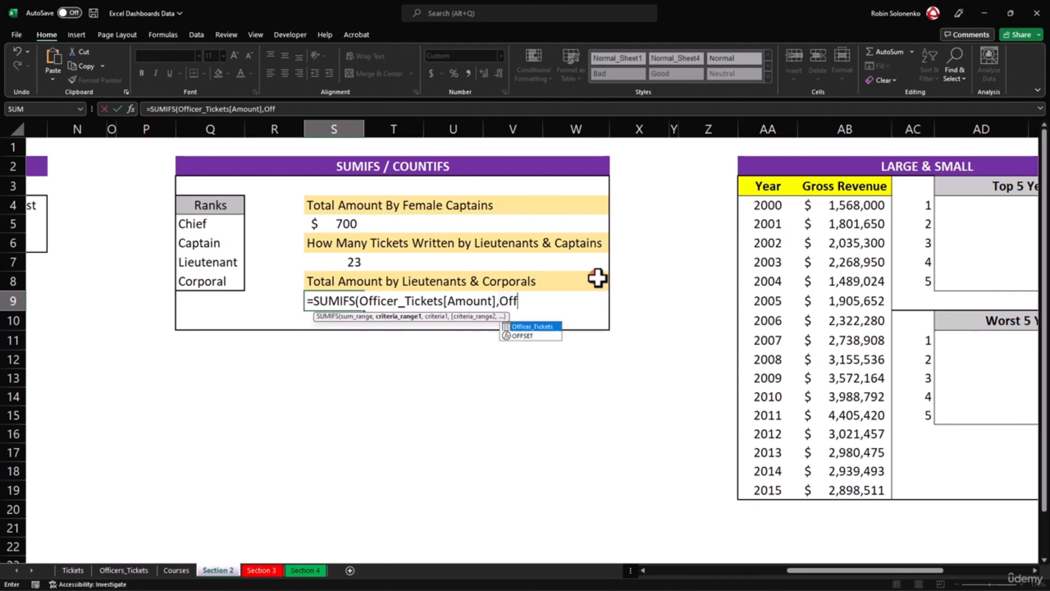
pyautogui.press('Tab')
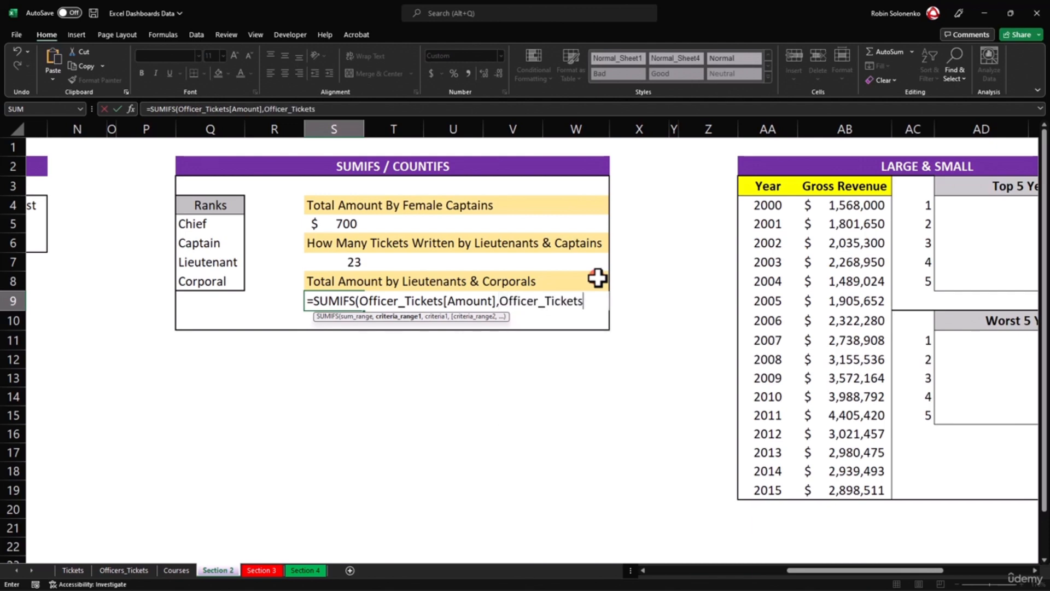
pyautogui.write('[Ra')
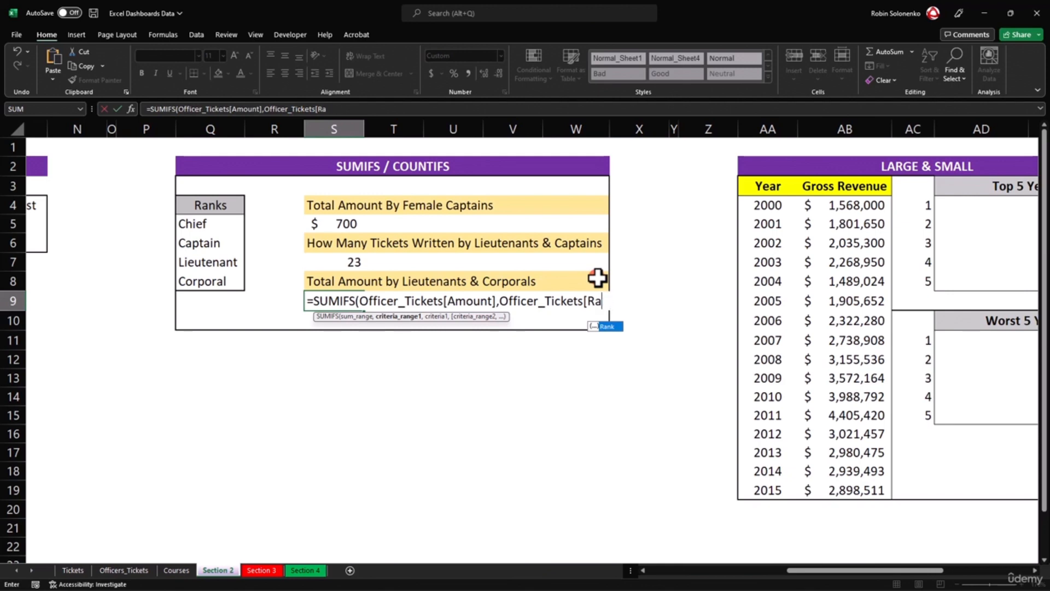
pyautogui.write('nk],')
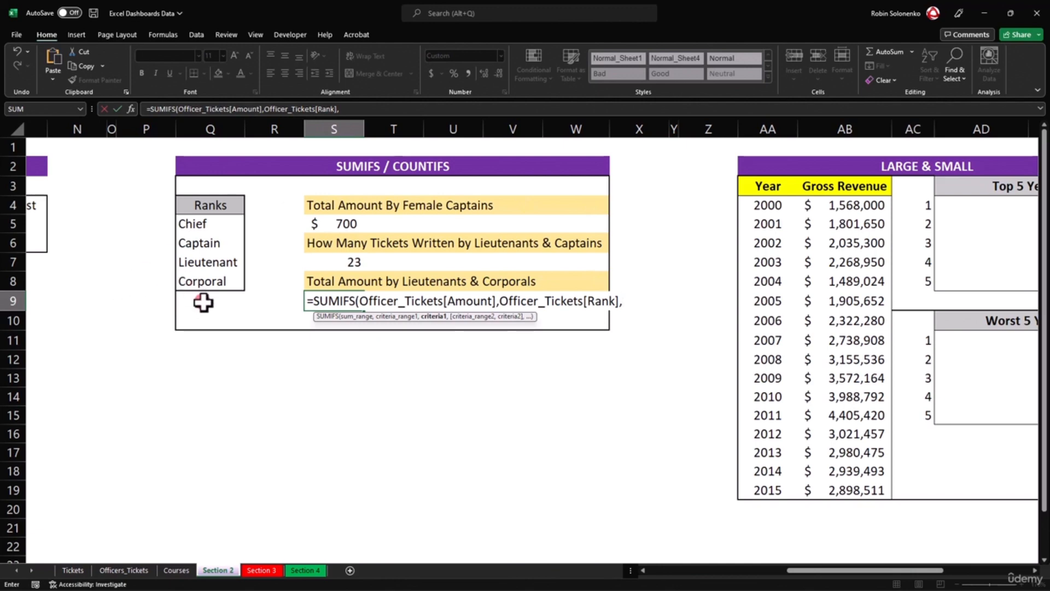
pyautogui.click(206, 263)
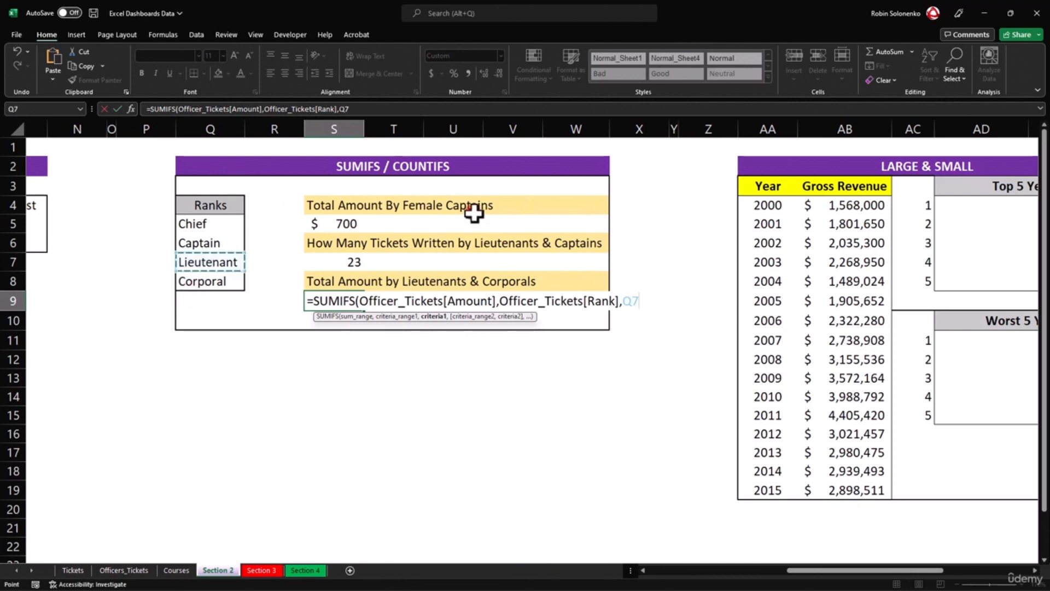
pyautogui.write(') +')
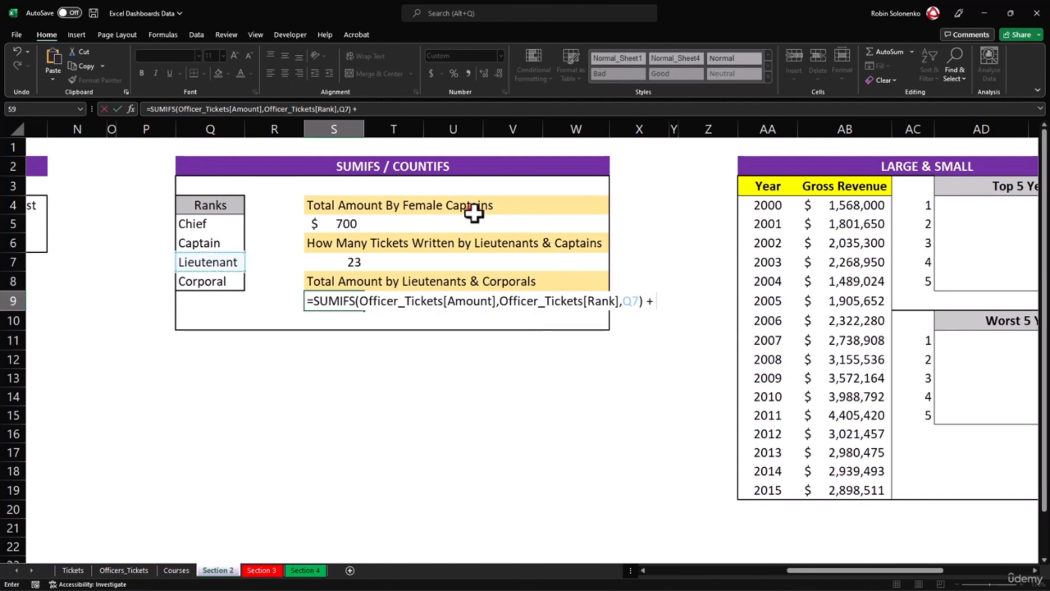
pyautogui.write(' SUMIF(')
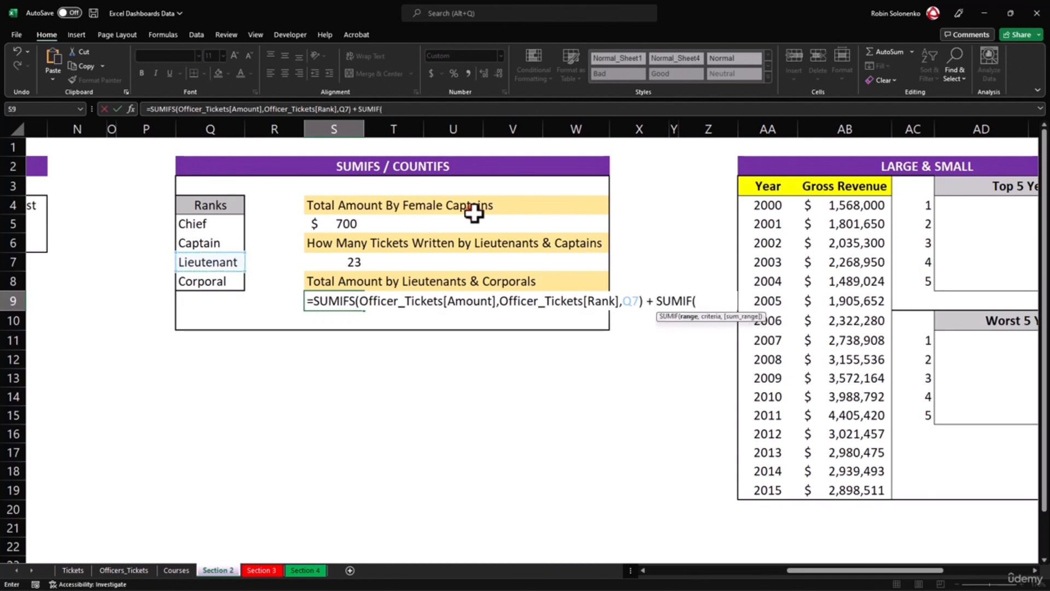
pyautogui.press('BackSpace')
pyautogui.write('S')
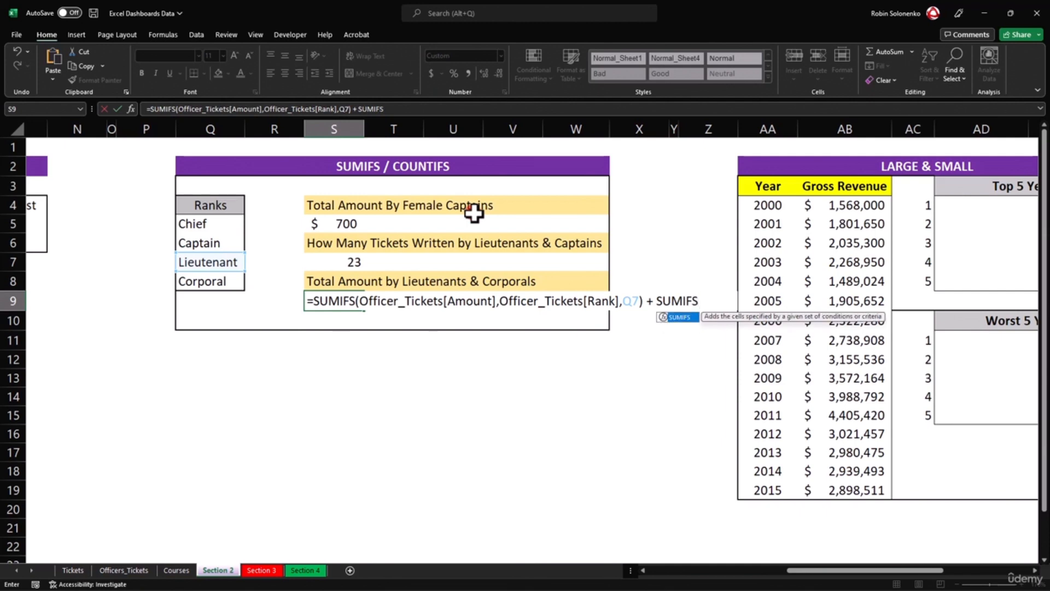
pyautogui.write('(')
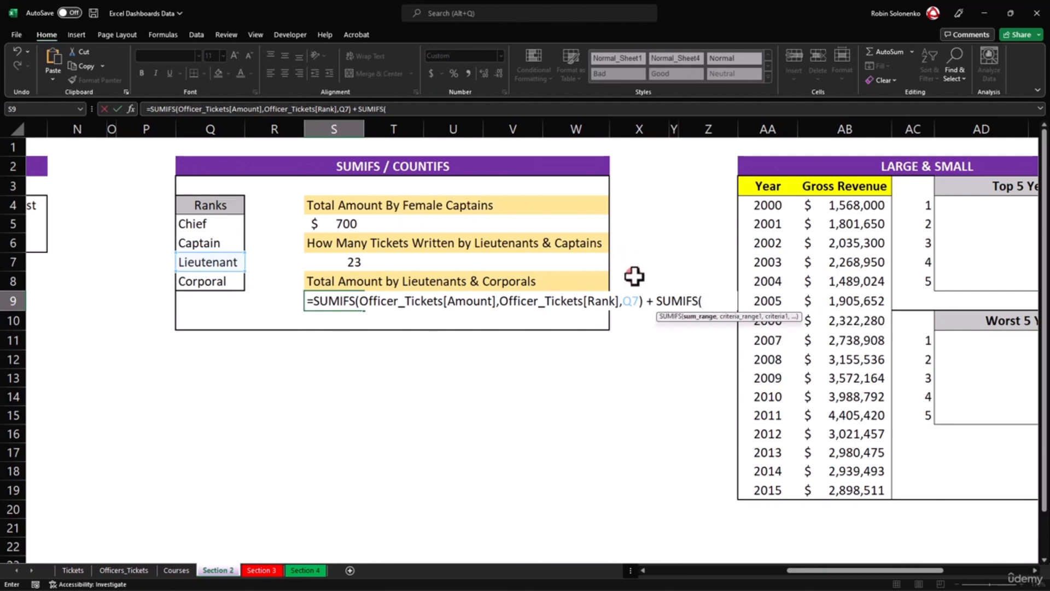
pyautogui.click(697, 298)
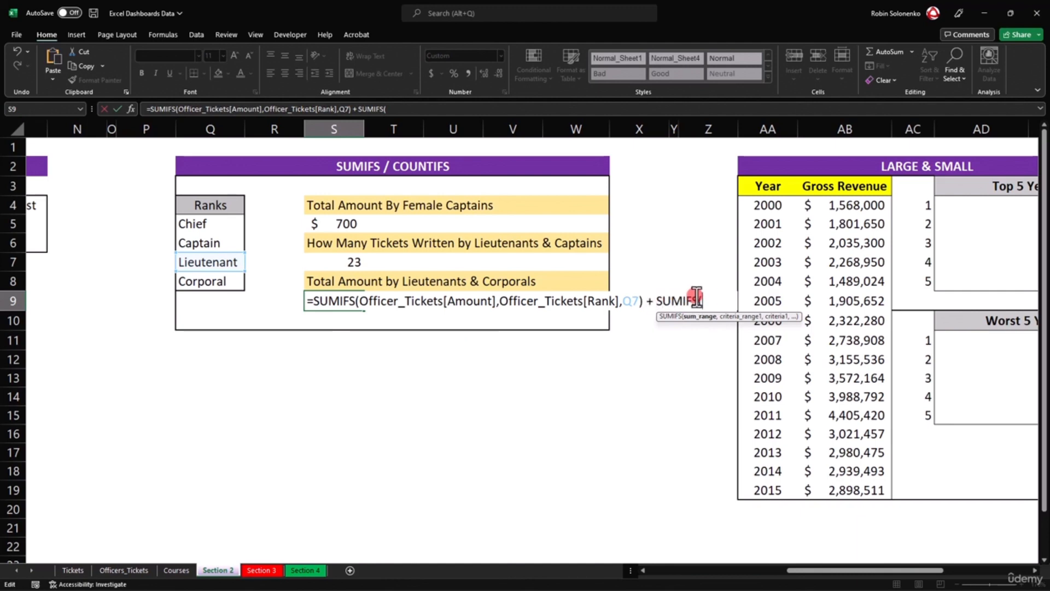
pyautogui.moveTo(656, 301); pyautogui.dragTo(711, 300)
pyautogui.press('BackSpace')
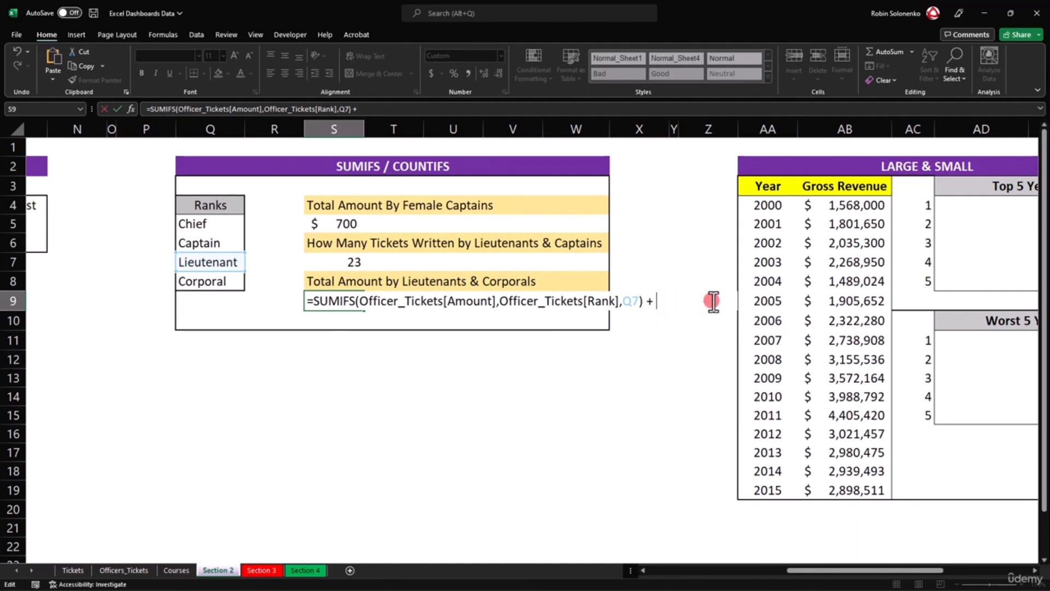
# Add a copy of the SUMIFS term with criteria Q8 and commit S9 as =SUMIFS(Officer_Tickets[Amount],Officer_Tickets[Rank],Q7) + SUMIFS(Officer_Tickets[Amount],Officer_Tickets[Rank],Q8).
pyautogui.moveTo(643, 301); pyautogui.dragTo(355, 299)
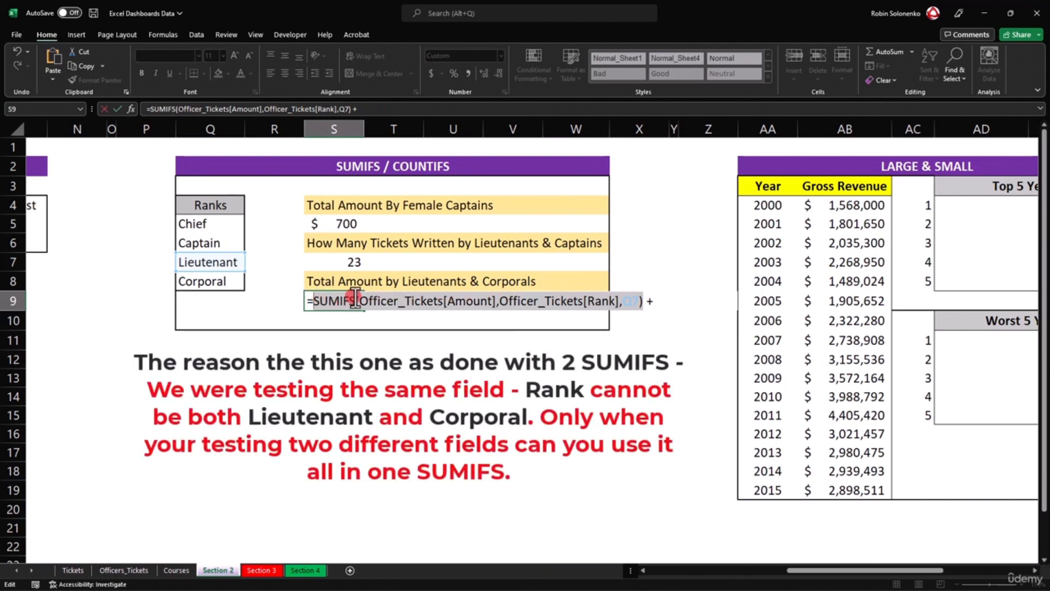
pyautogui.hotkey('ctrl', 'c')
pyautogui.click(663, 300)
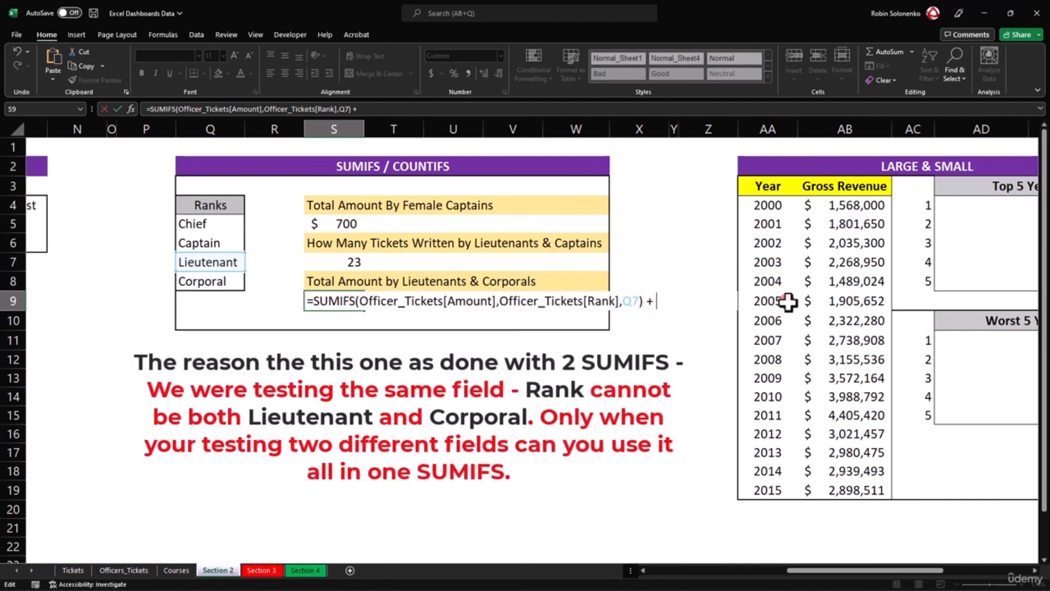
pyautogui.hotkey('ctrl', 'v')
pyautogui.click(974, 300)
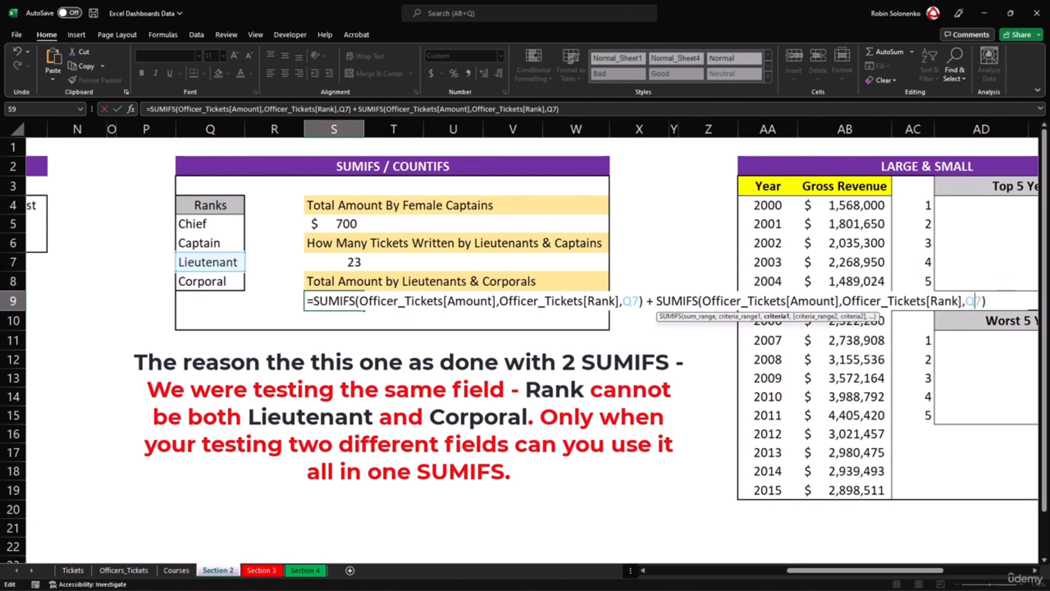
pyautogui.press('BackSpace')
pyautogui.click(211, 281)
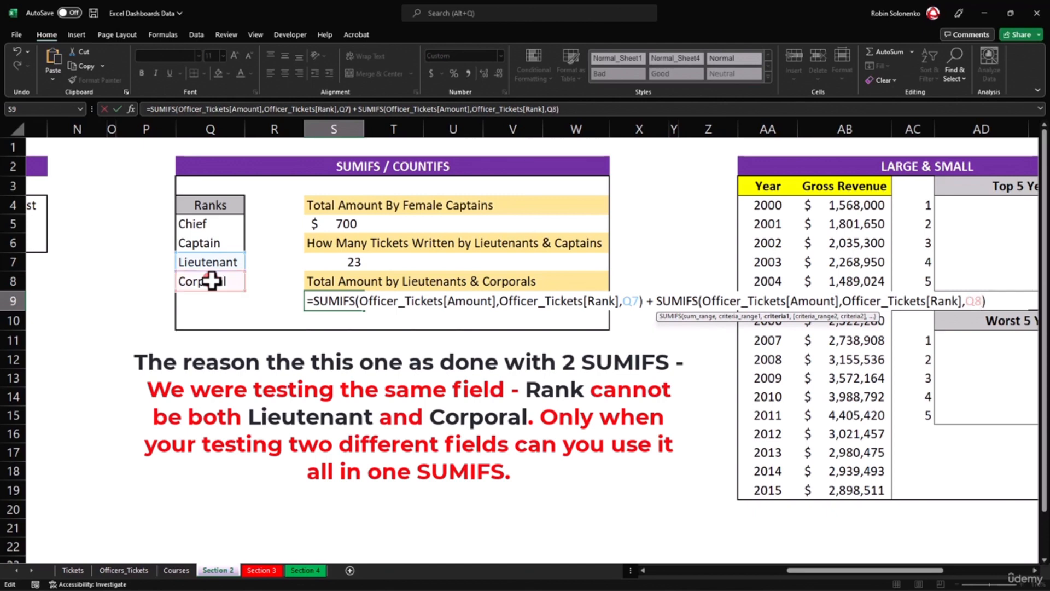
pyautogui.press('Return')
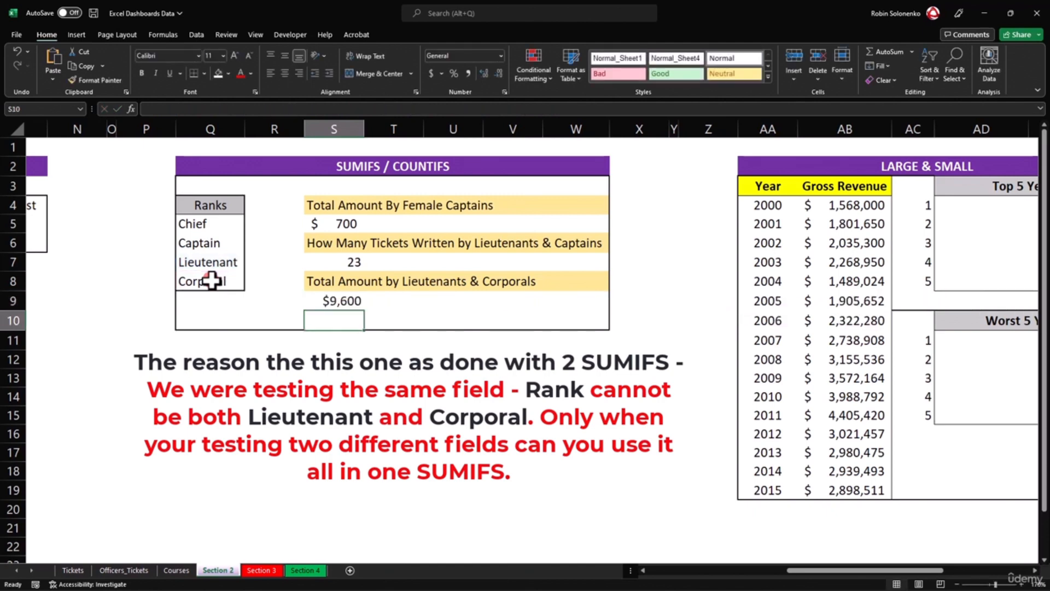
pyautogui.click(340, 301)
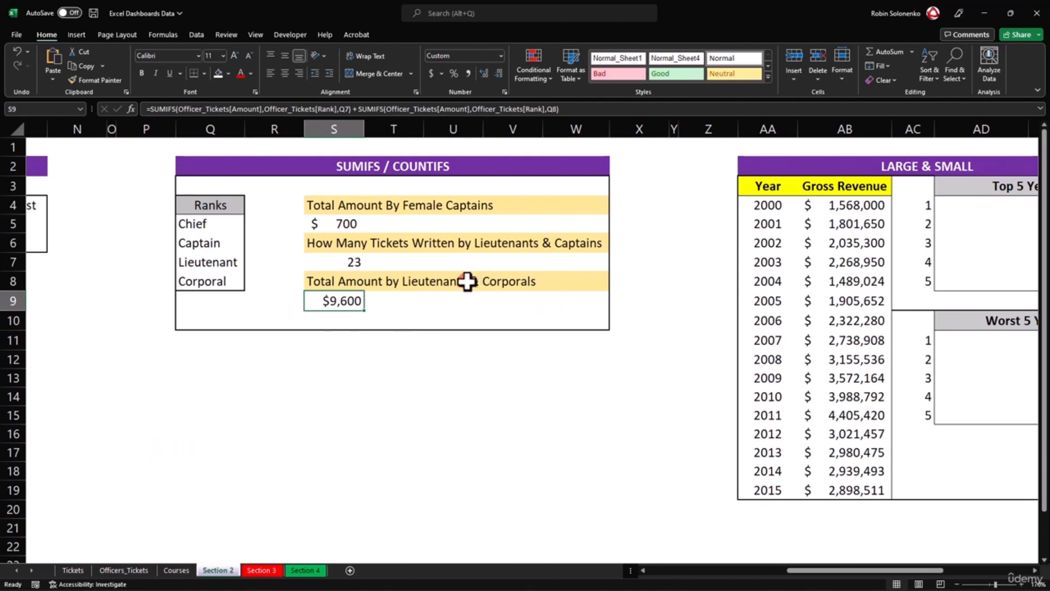
pyautogui.click(522, 360)
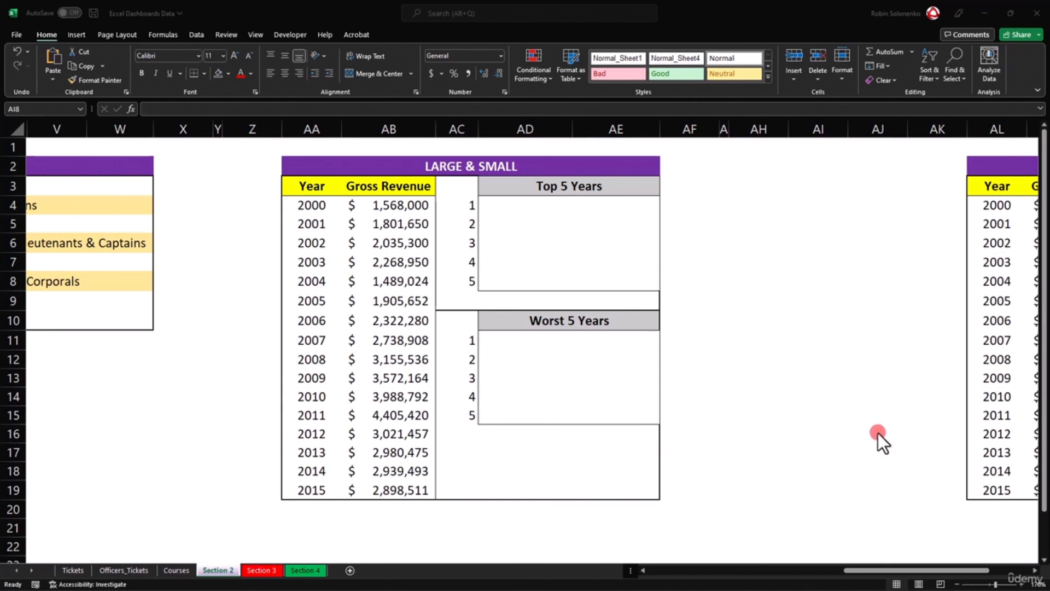
# Examine the Year and Gross Revenue columns and the empty Top 5 Years area in the LARGE & SMALL block.
pyautogui.moveTo(312, 129); pyautogui.dragTo(644, 133)
pyautogui.click(588, 224)
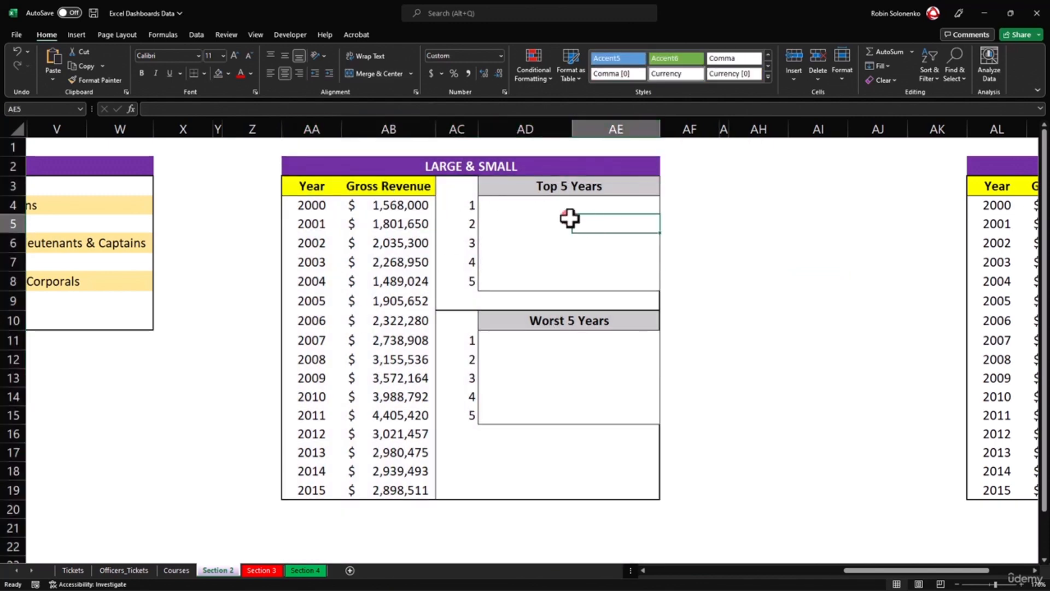
pyautogui.moveTo(311, 203); pyautogui.dragTo(384, 501)
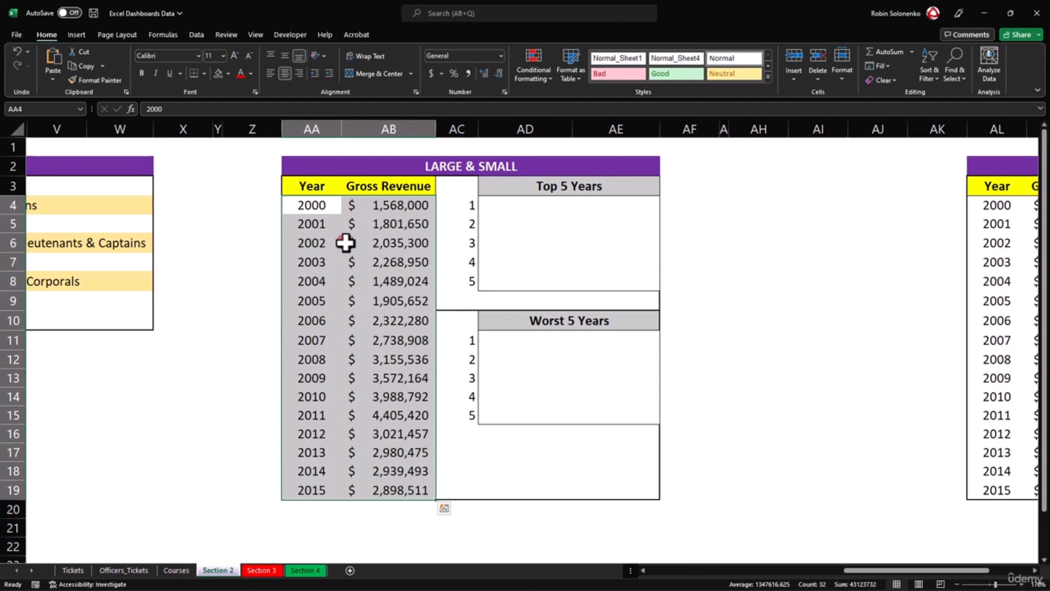
pyautogui.click(393, 281)
pyautogui.moveTo(402, 205); pyautogui.dragTo(403, 487)
pyautogui.click(414, 263)
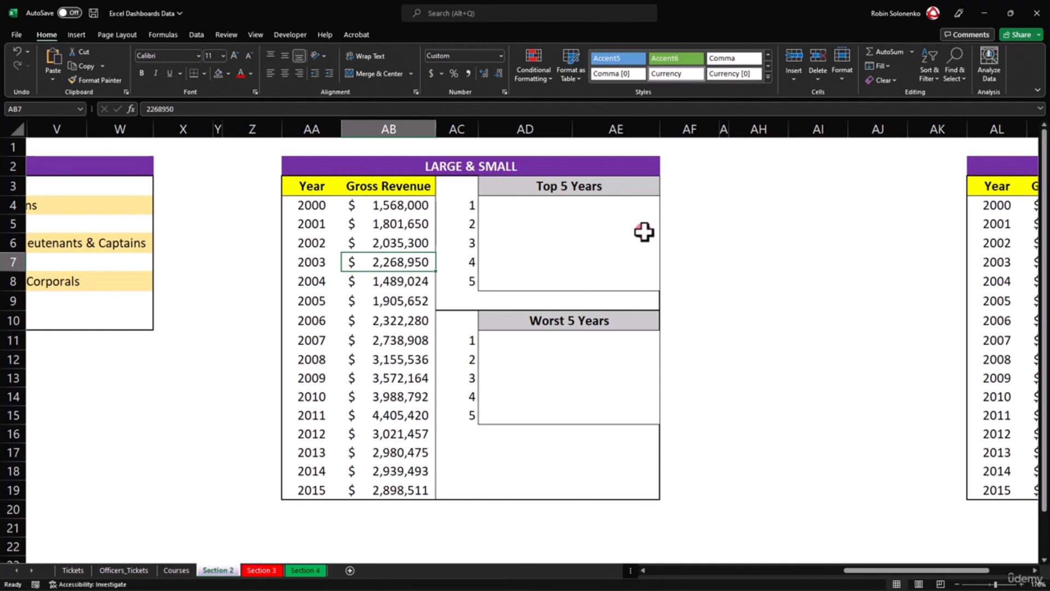
# Enter =LARGE($AB$4:$AB$19,AC4) in AE4, with an absolute Gross Revenue range and the rank from AC4.
pyautogui.click(628, 206)
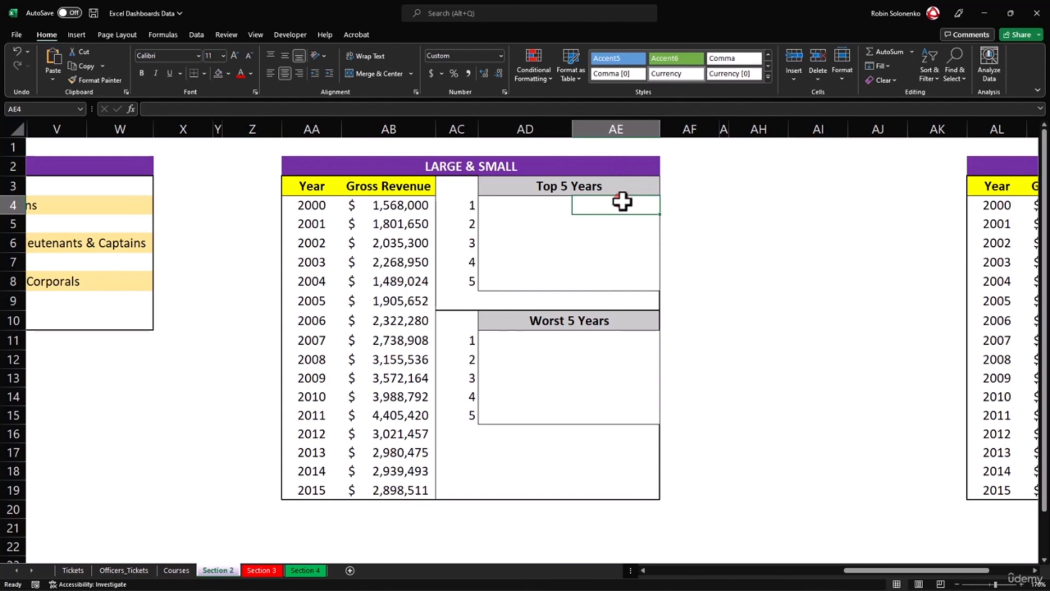
pyautogui.write('=LARGE')
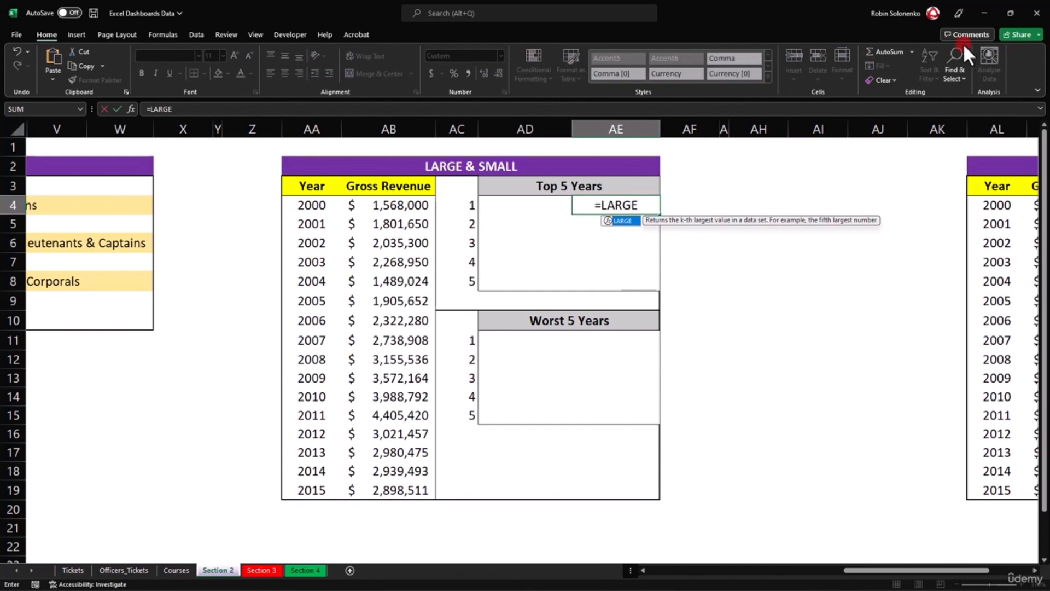
pyautogui.write('(')
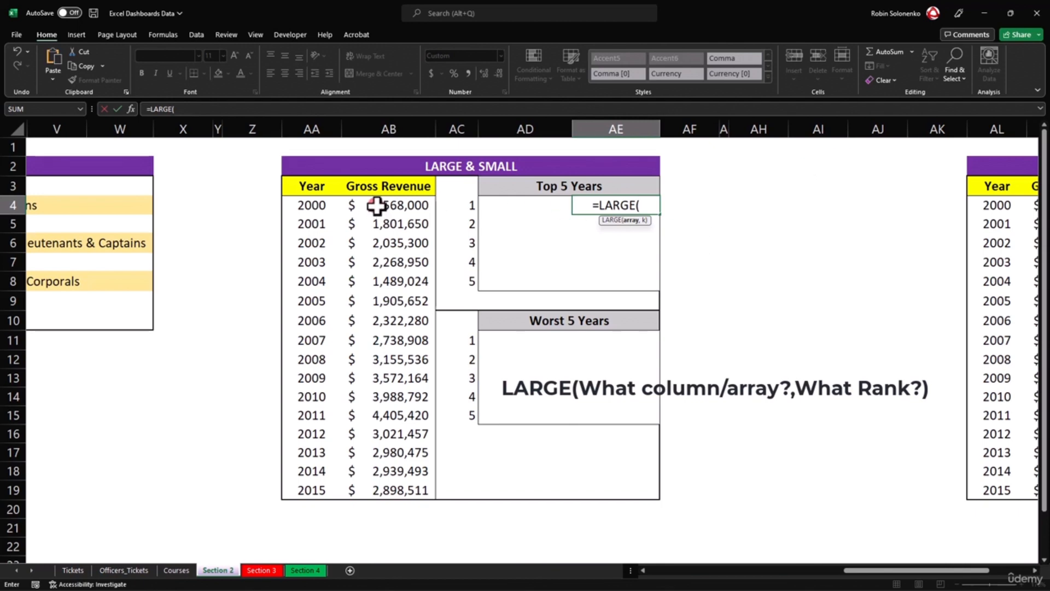
pyautogui.click(376, 206)
pyautogui.moveTo(376, 205); pyautogui.dragTo(383, 486)
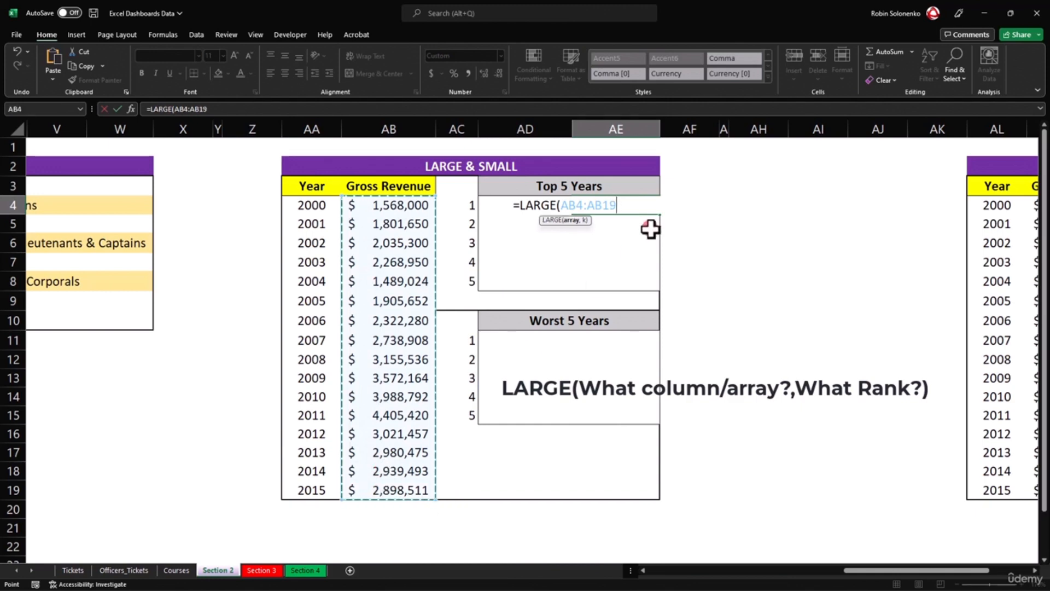
pyautogui.press('F4')
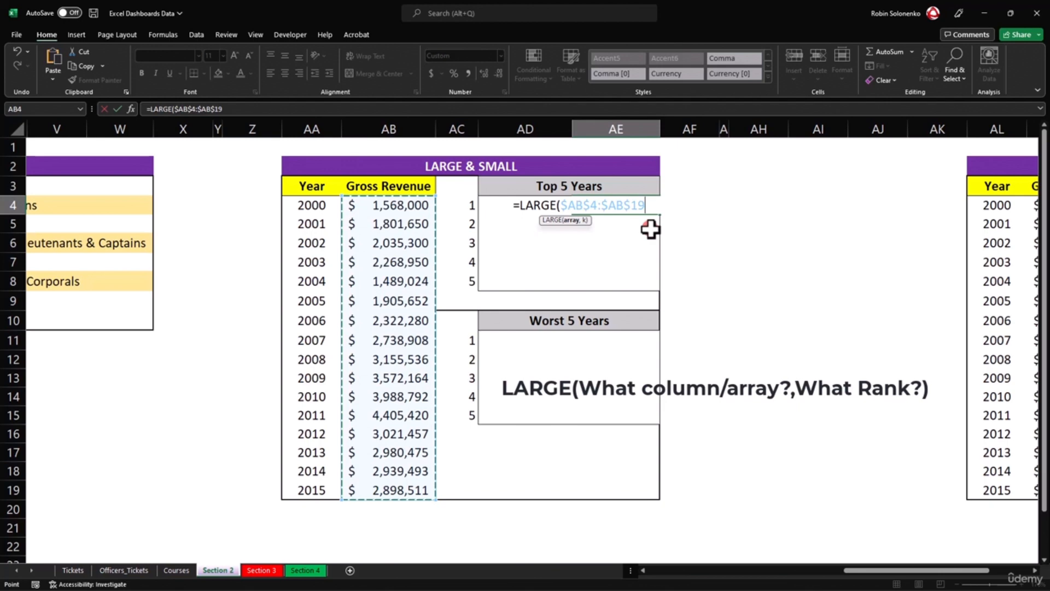
pyautogui.write(',')
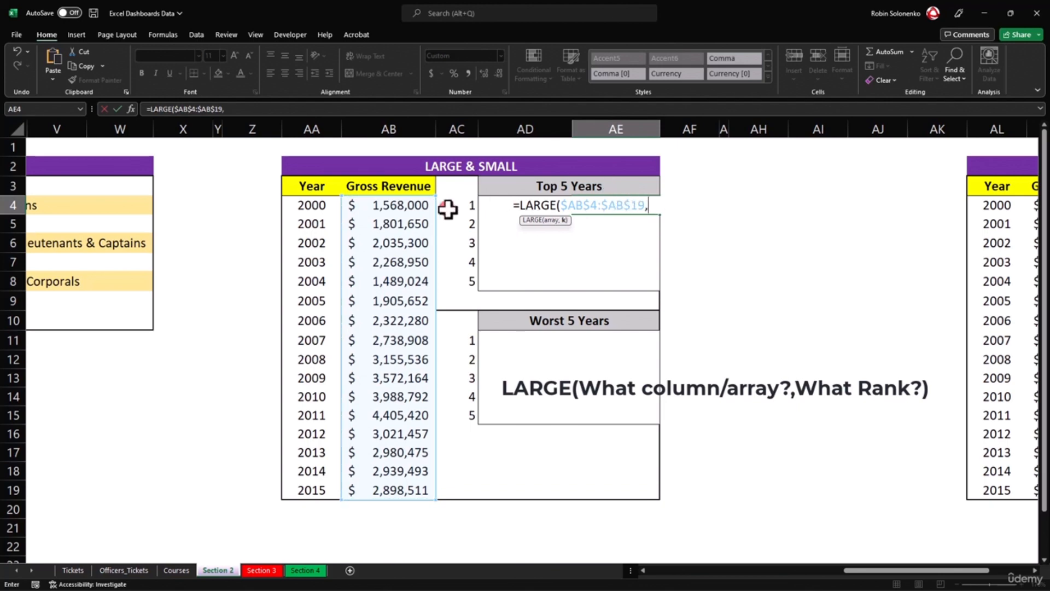
pyautogui.click(467, 210)
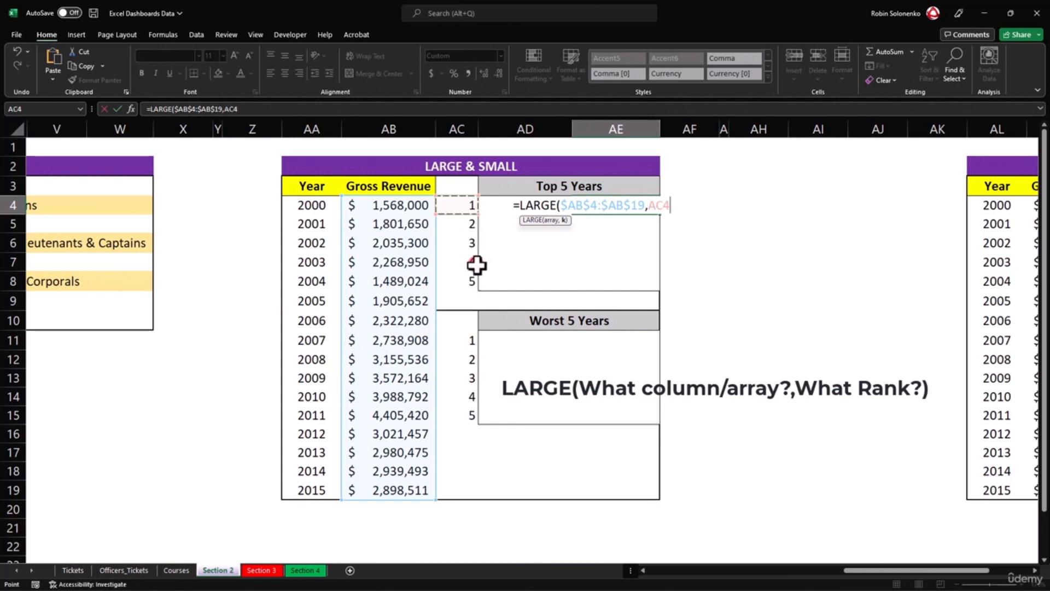
pyautogui.click(666, 206)
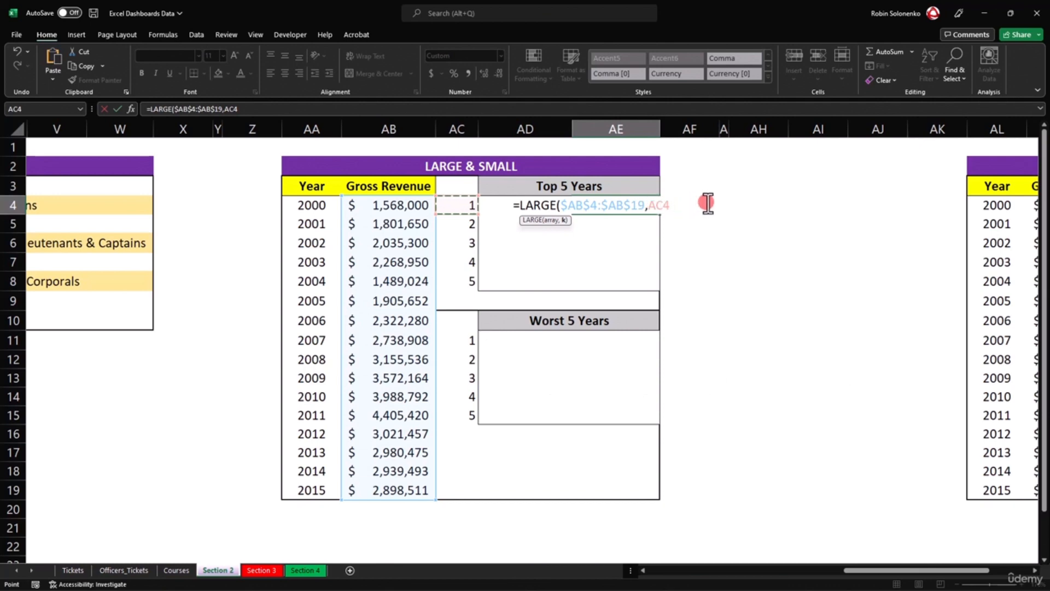
pyautogui.write(')')
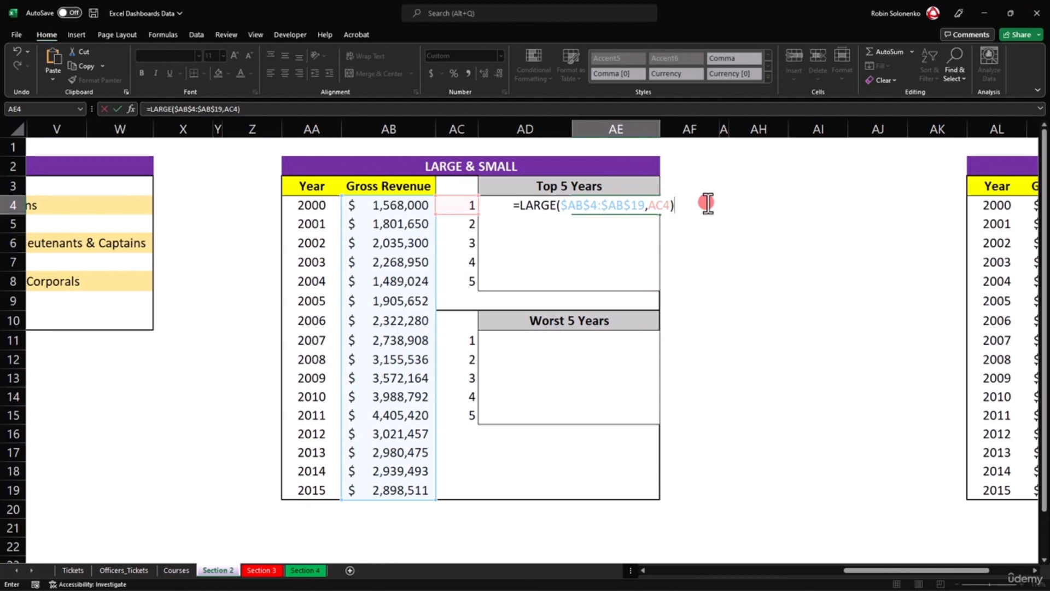
pyautogui.press('Return')
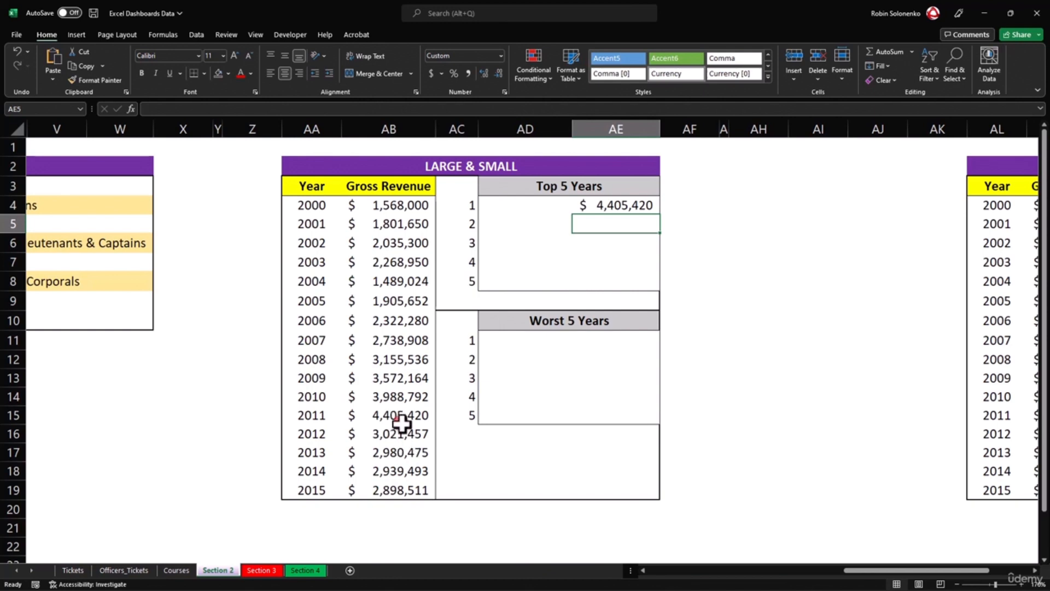
# Fill the LARGE formula from AE4 down through AE8 for all five Top 5 Years ranks.
pyautogui.click(636, 205)
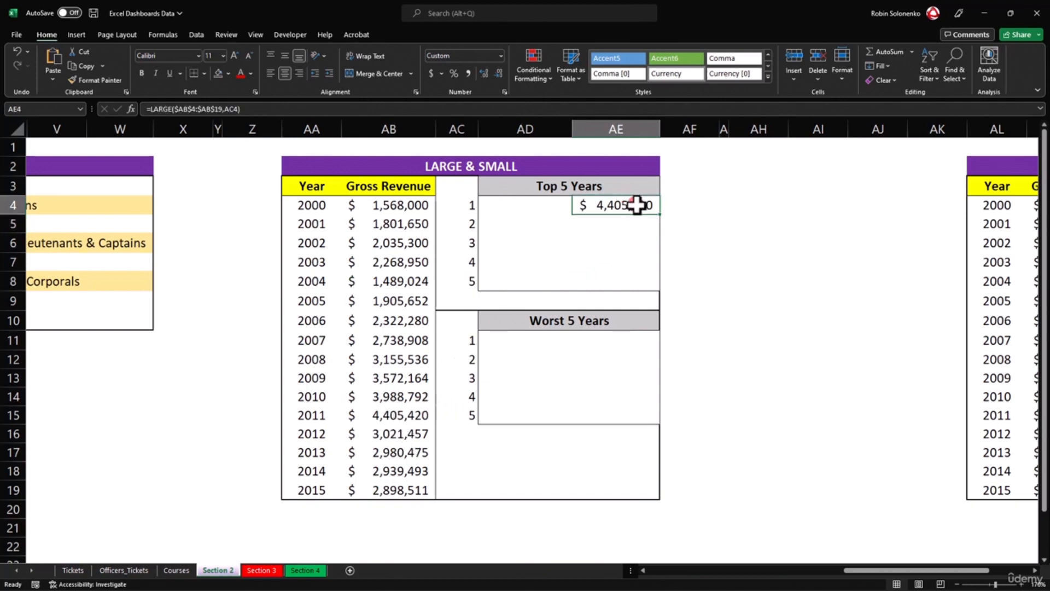
pyautogui.moveTo(660, 214); pyautogui.dragTo(669, 290)
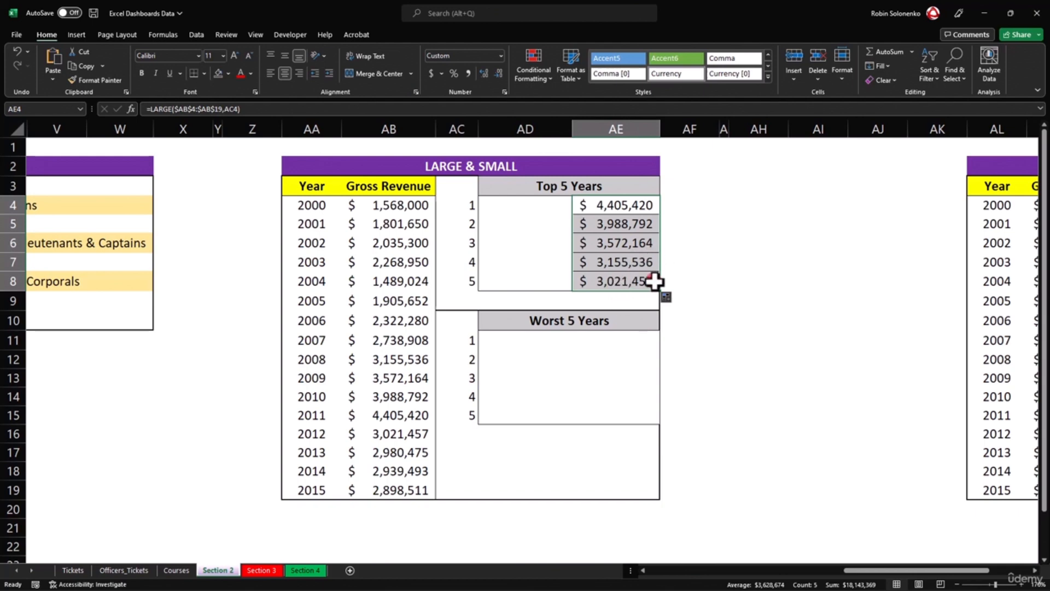
pyautogui.click(637, 258)
pyautogui.moveTo(629, 207); pyautogui.dragTo(637, 285)
# Enter =SMALL(AB4:AB19,AC11) in AE11 for the first rank under Worst 5 Years.
pyautogui.click(615, 340)
pyautogui.write('=')
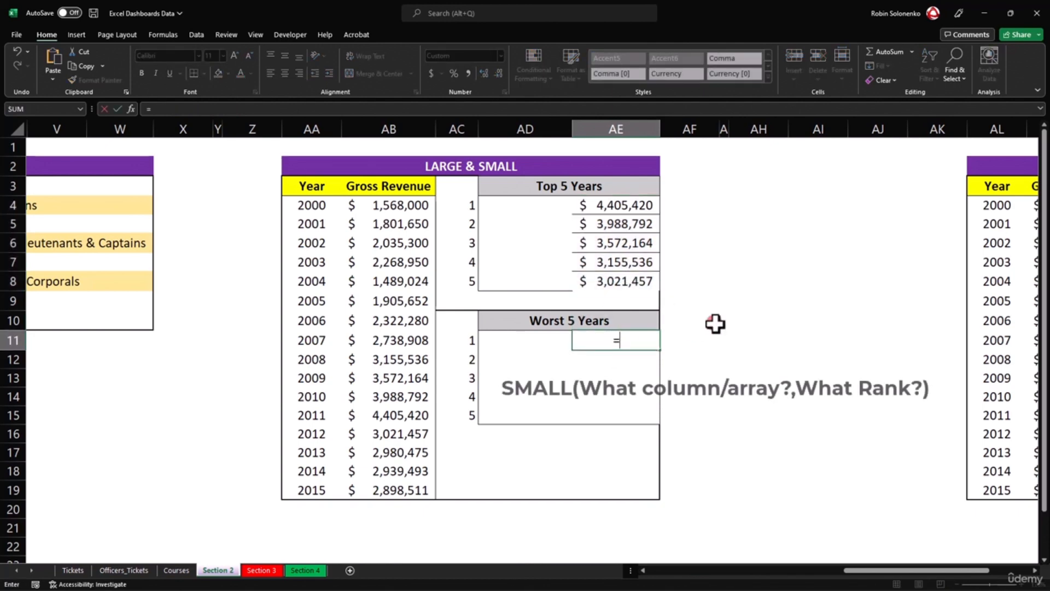
pyautogui.write('SMALL(')
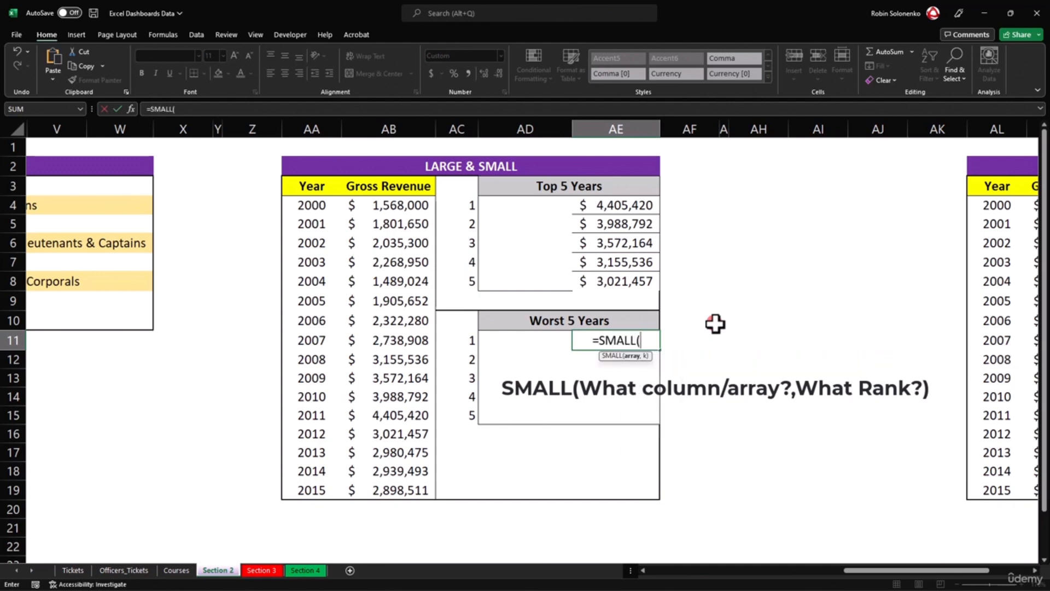
pyautogui.moveTo(370, 206); pyautogui.dragTo(388, 486)
pyautogui.click(655, 339)
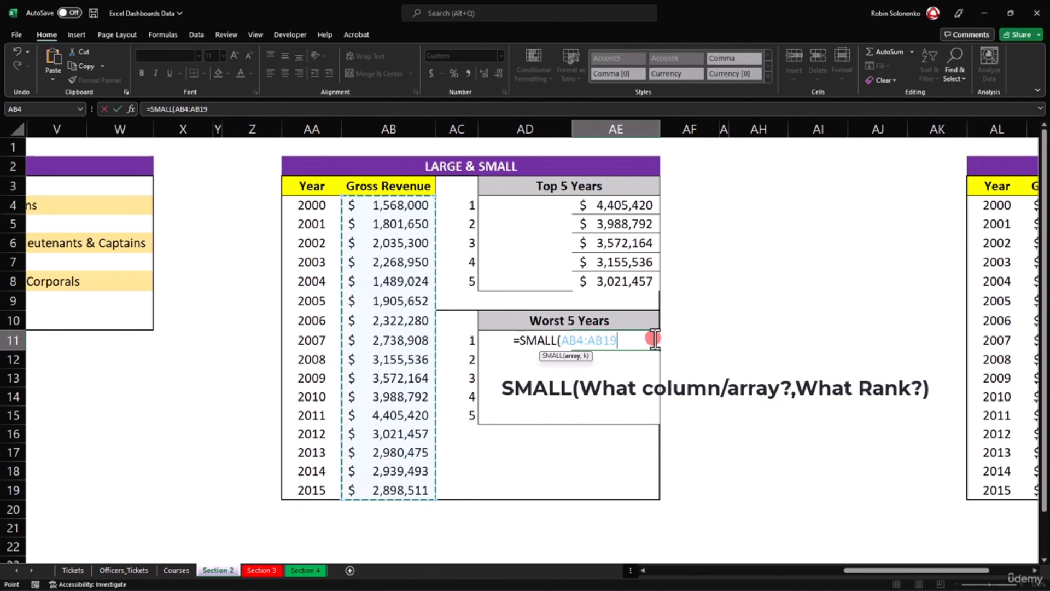
pyautogui.write(',')
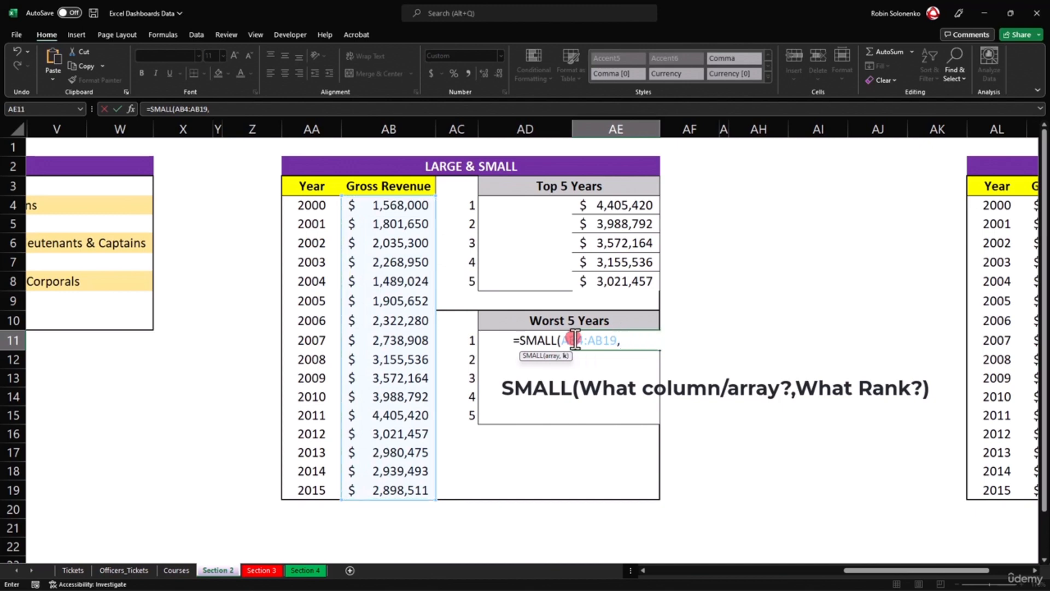
pyautogui.click(469, 341)
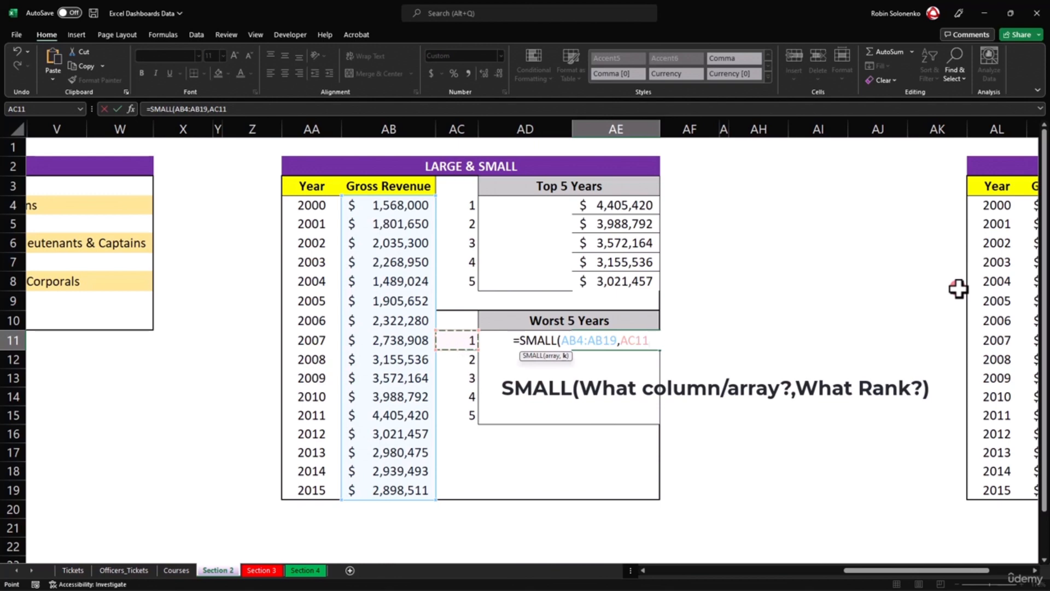
pyautogui.press('Return')
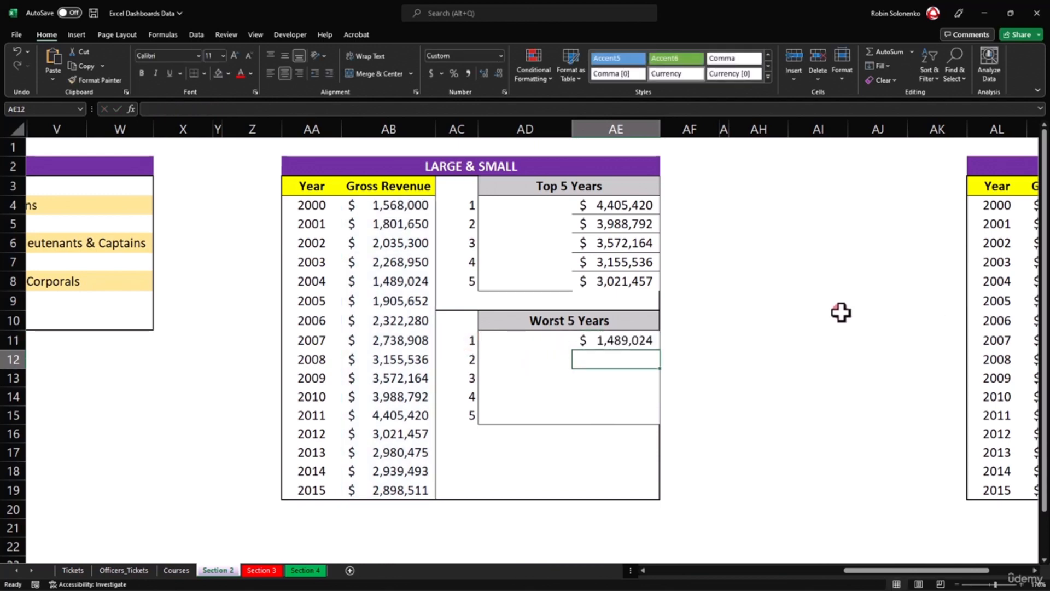
# Fill the SMALL formula from AE11 down through AE15 and review both sets of ranked revenues.
pyautogui.click(631, 342)
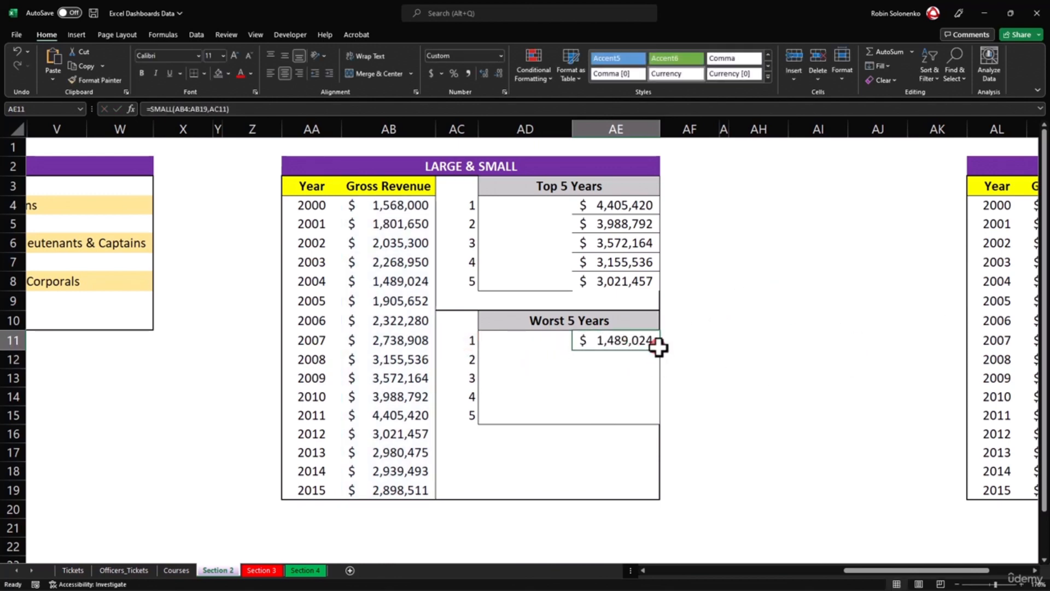
pyautogui.moveTo(660, 350); pyautogui.dragTo(663, 423)
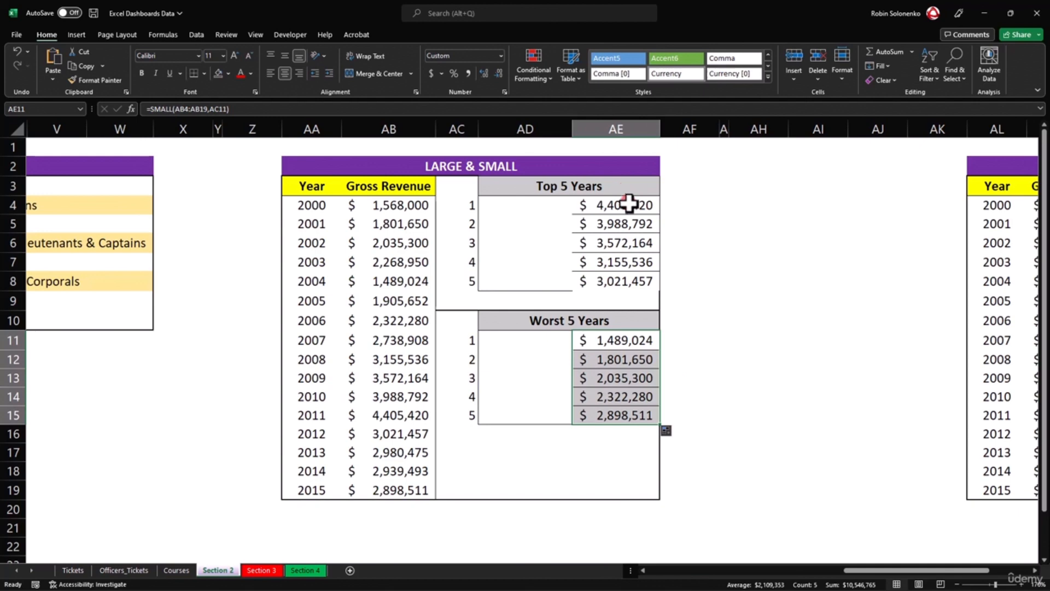
pyautogui.click(614, 345)
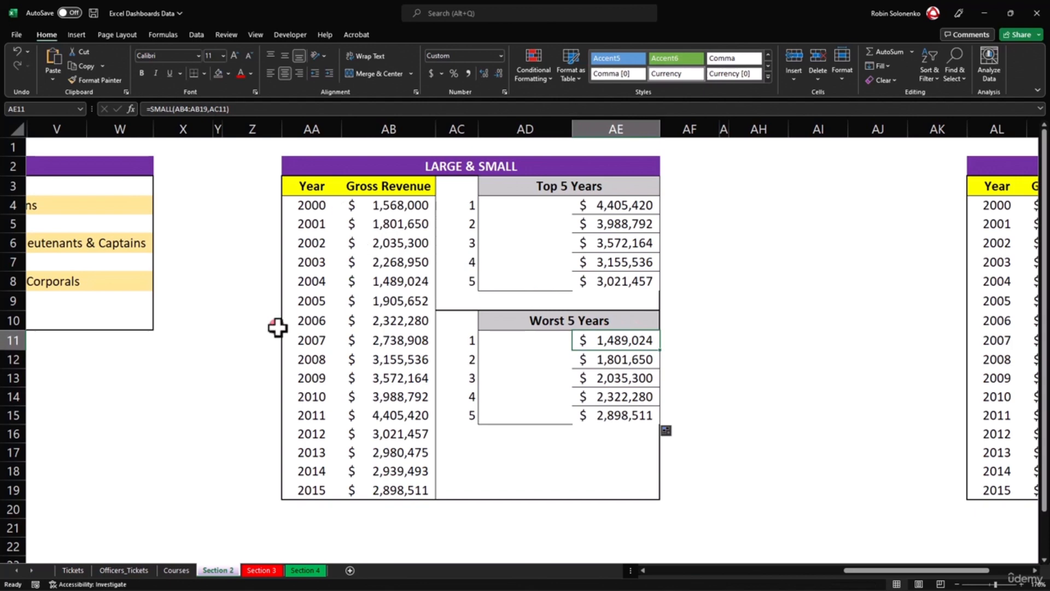
pyautogui.moveTo(632, 205); pyautogui.dragTo(634, 281)
pyautogui.moveTo(616, 340); pyautogui.dragTo(625, 408)
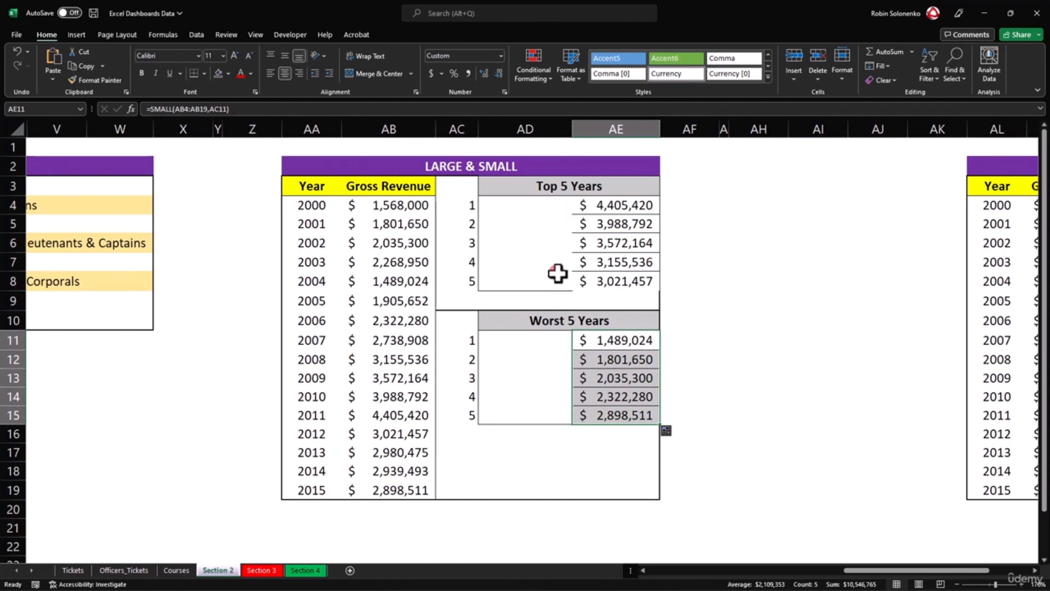
pyautogui.click(601, 259)
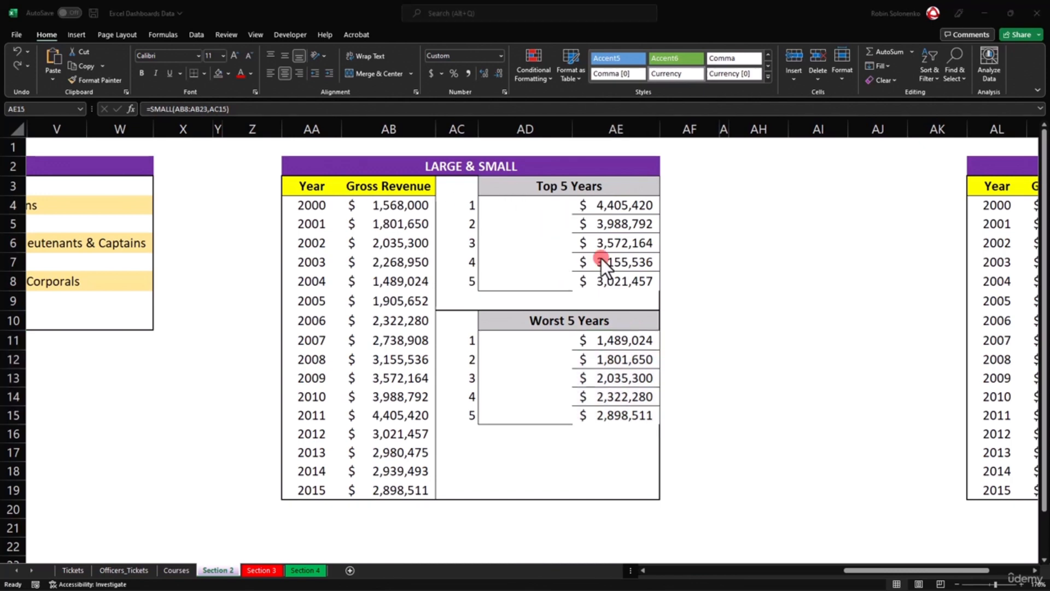
# Begin an INDEX formula in AD4, the first Top 5 Years row, with the absolute Year range $AA$4:$AA$19 as its array.
pyautogui.click(511, 209)
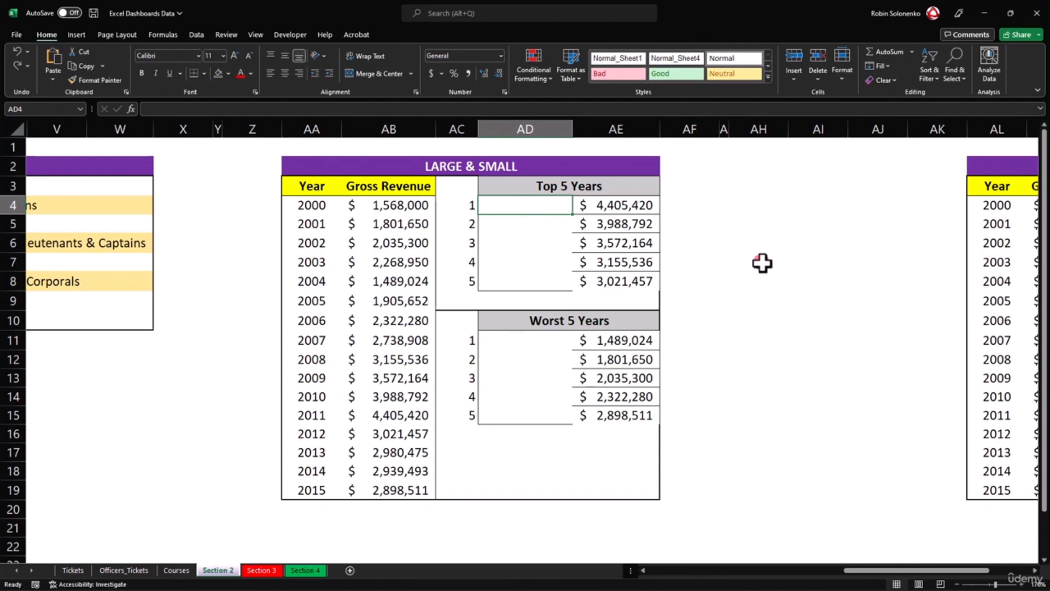
pyautogui.write('=')
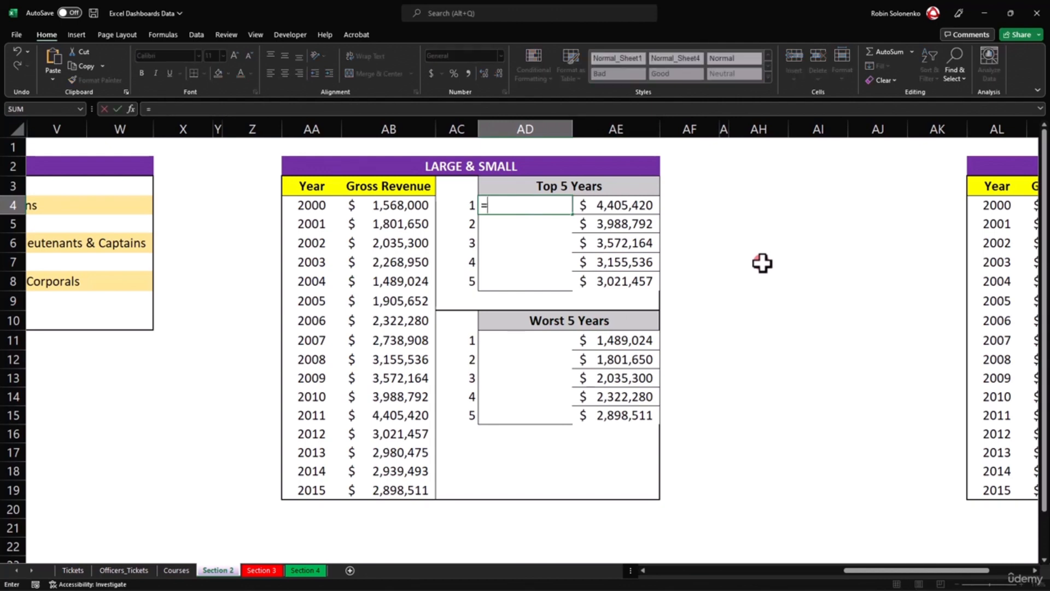
pyautogui.write('INDE')
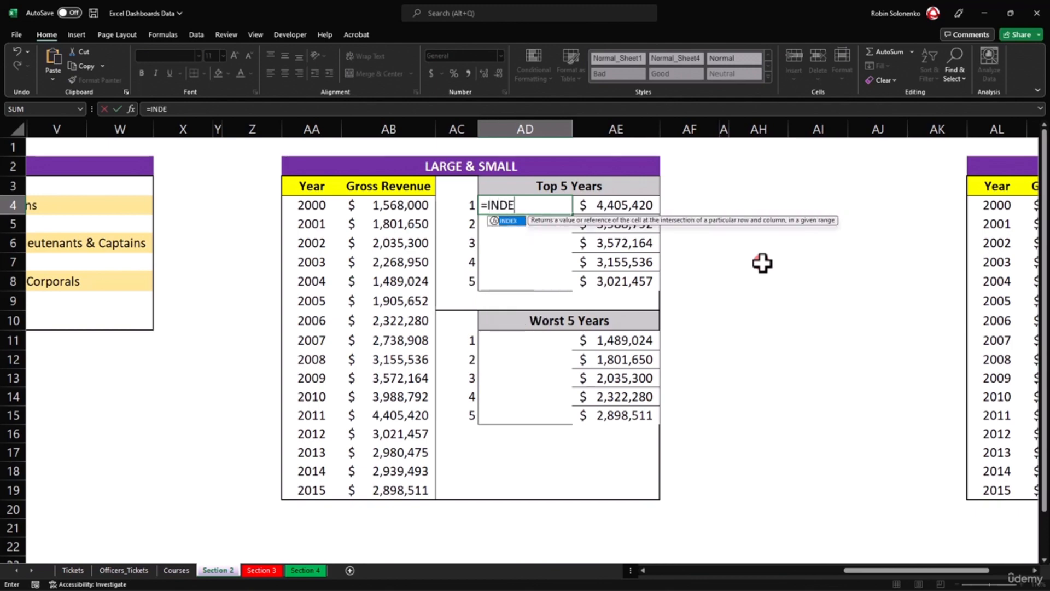
pyautogui.write('X(')
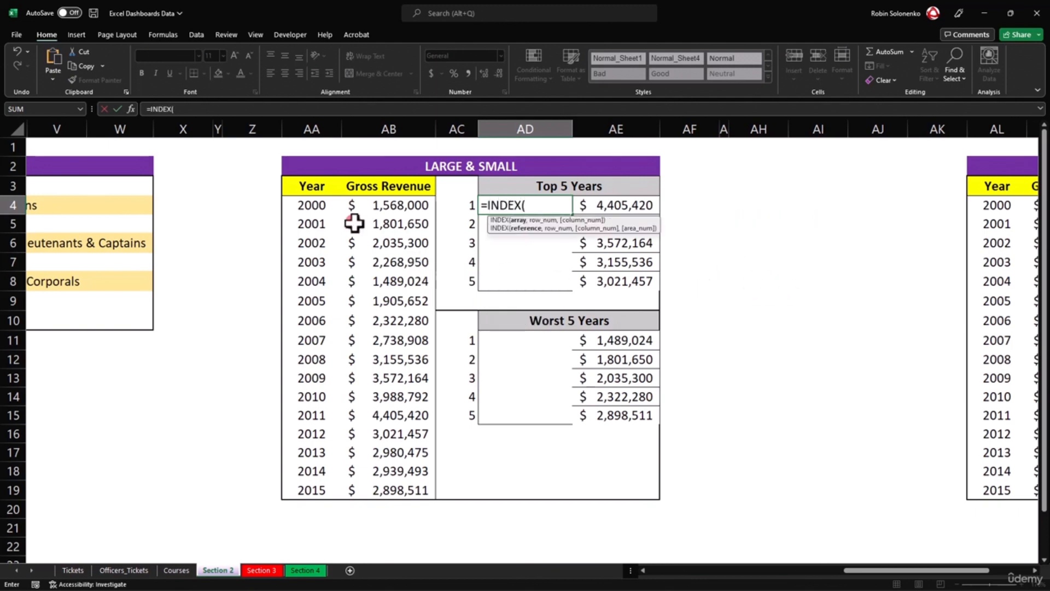
pyautogui.moveTo(323, 203); pyautogui.dragTo(313, 494)
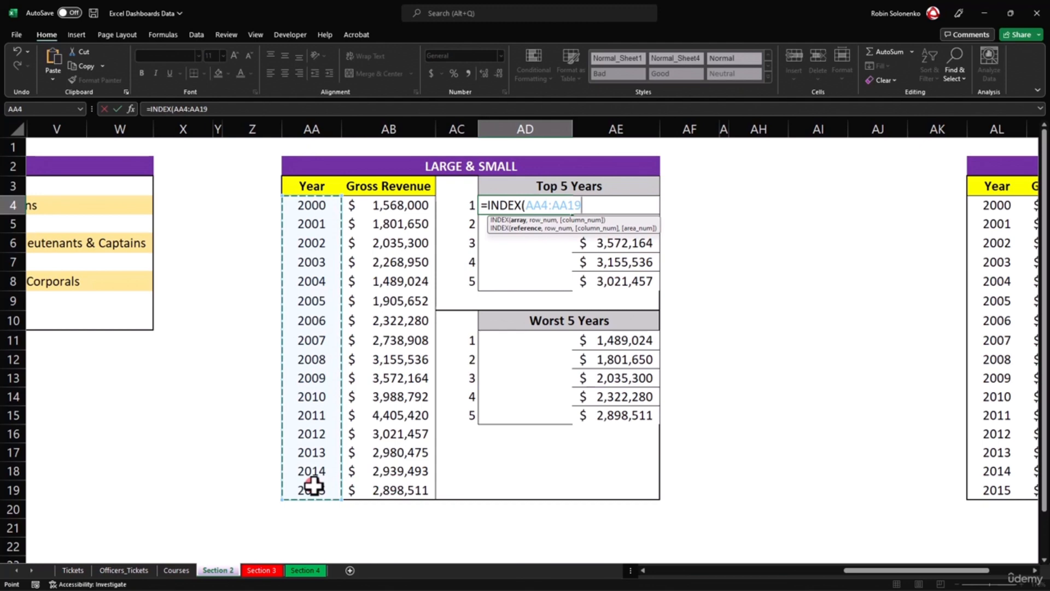
pyautogui.press('F4')
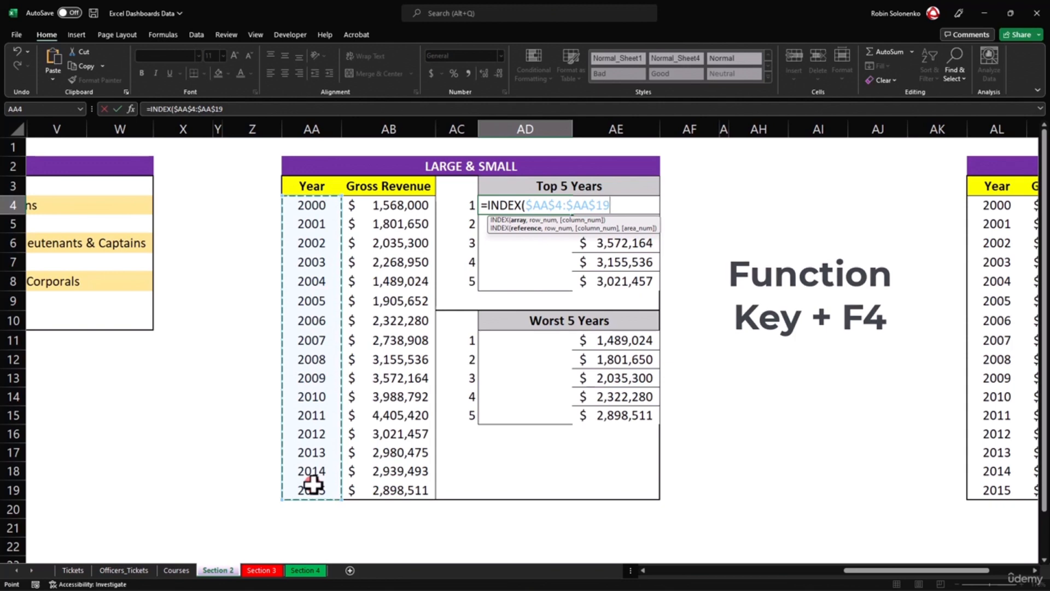
pyautogui.write(',')
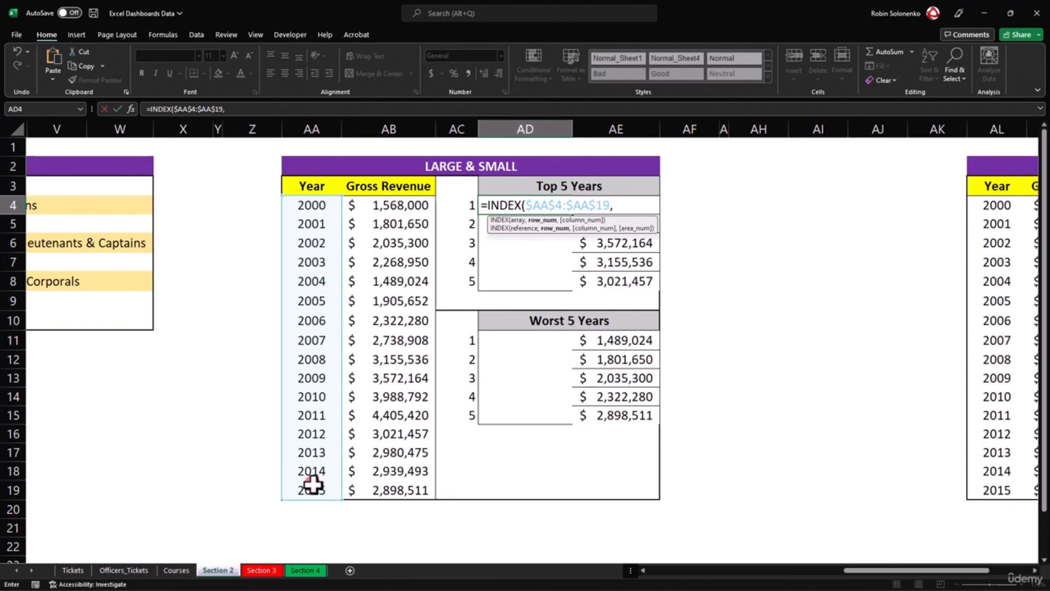
# Complete the AD4 formula with MATCH(AE4,$AB$4:$AB$19,0) as the row number, using an exact match on Gross Revenue.
pyautogui.write('MATCH(')
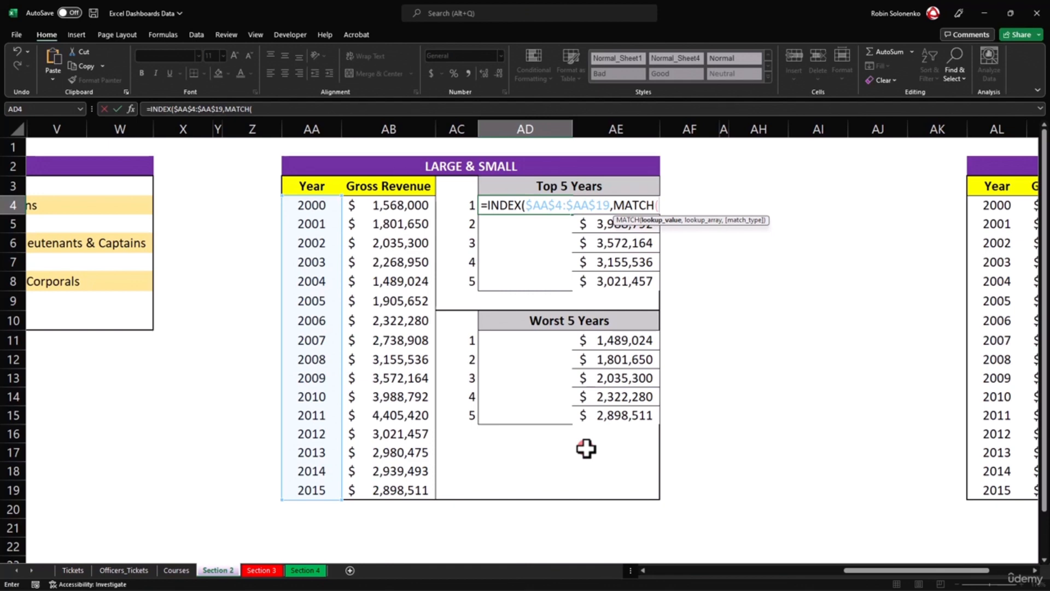
pyautogui.write('AE4,')
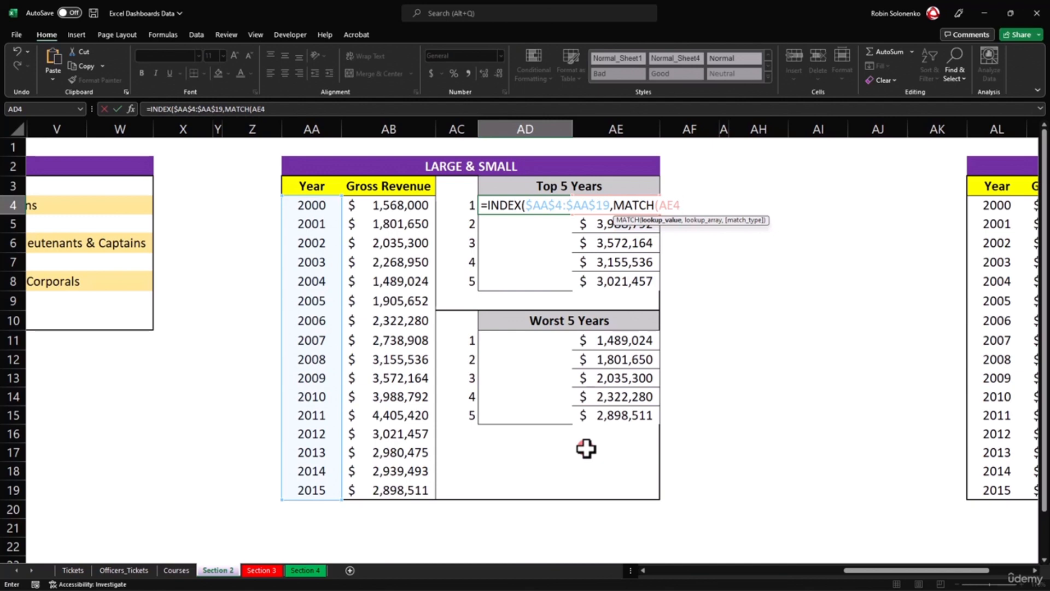
pyautogui.click(400, 205)
pyautogui.moveTo(399, 204); pyautogui.dragTo(398, 492)
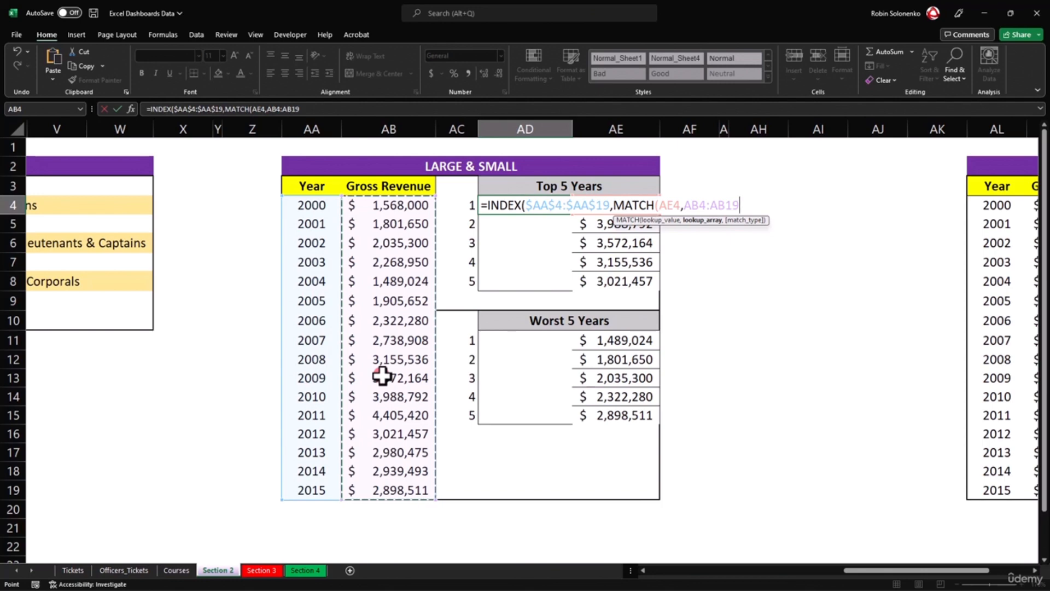
pyautogui.press('F4')
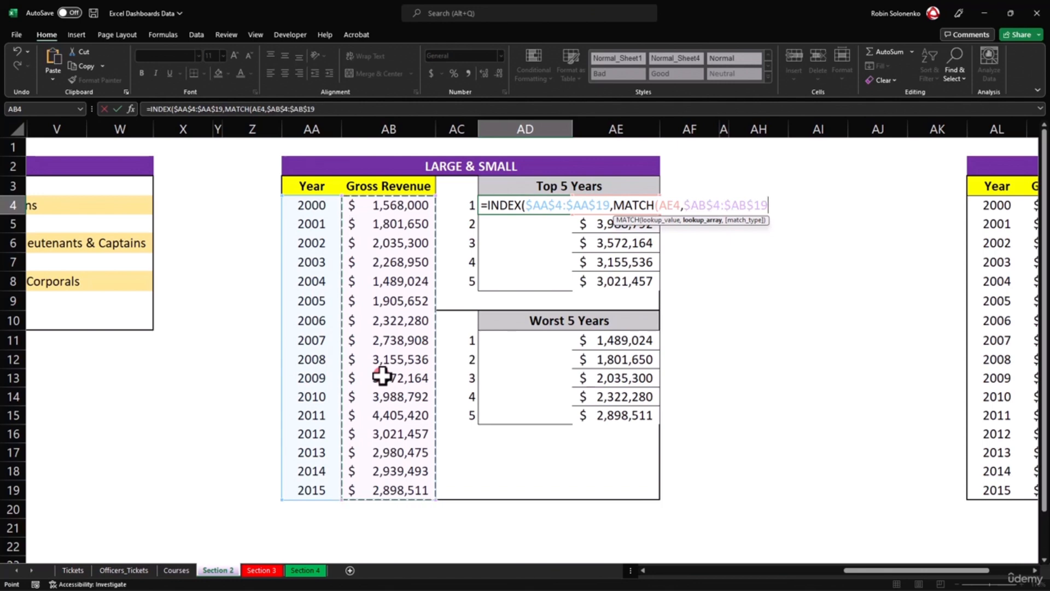
pyautogui.write(',')
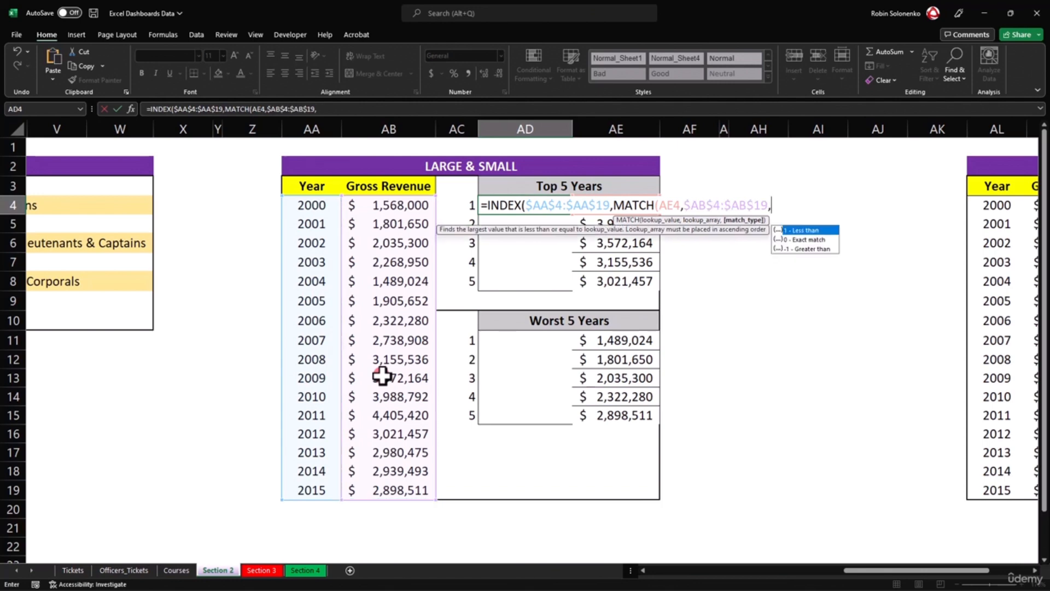
pyautogui.write('0))')
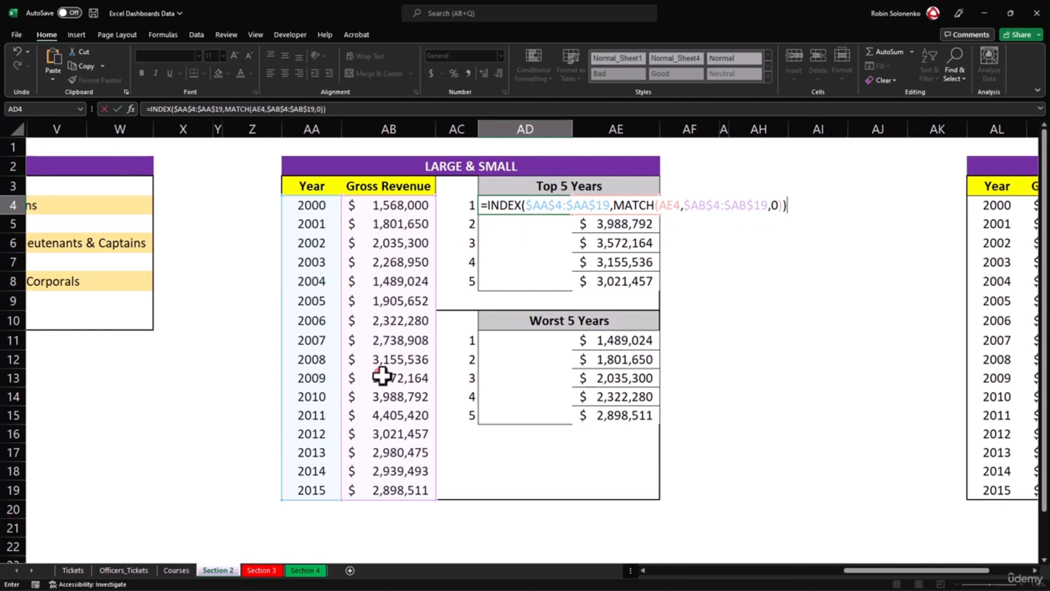
pyautogui.press('Return')
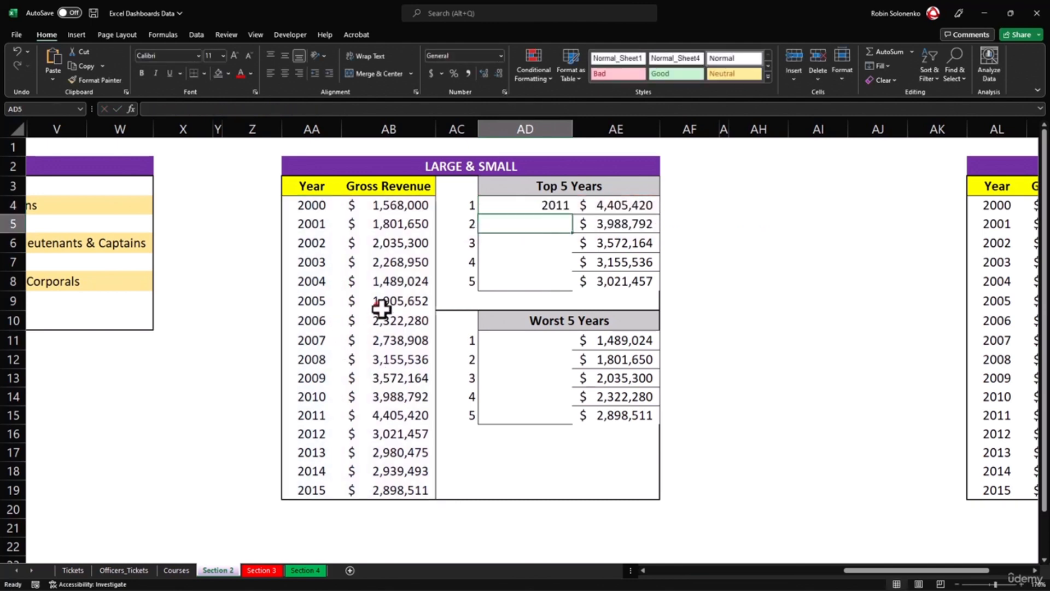
# Fill the INDEX/MATCH formula from AD4 down through AD8 and check the years against the source table.
pyautogui.click(563, 206)
pyautogui.moveTo(575, 216); pyautogui.dragTo(570, 288)
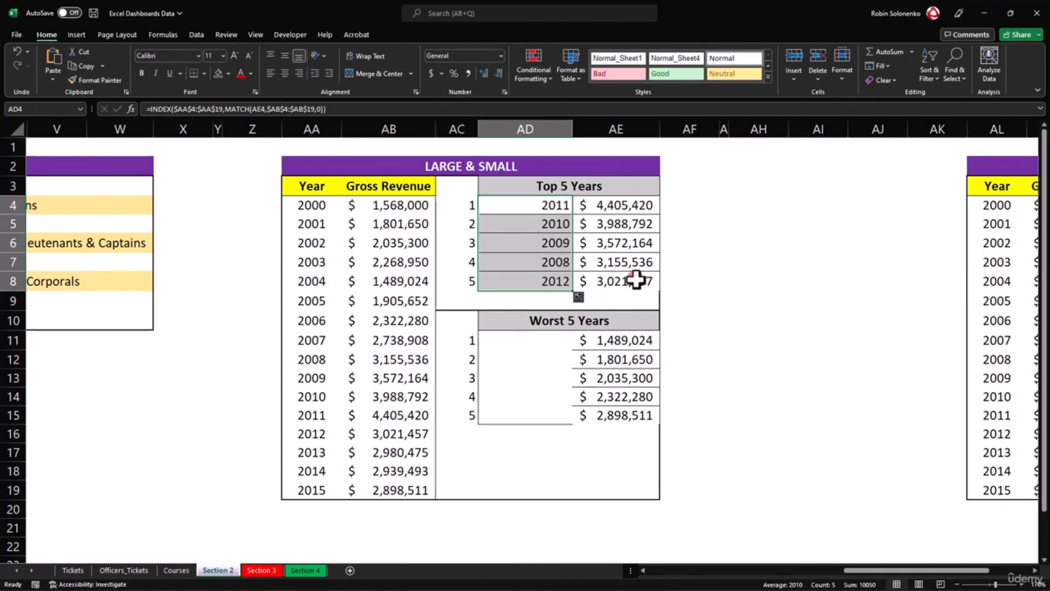
pyautogui.click(627, 205)
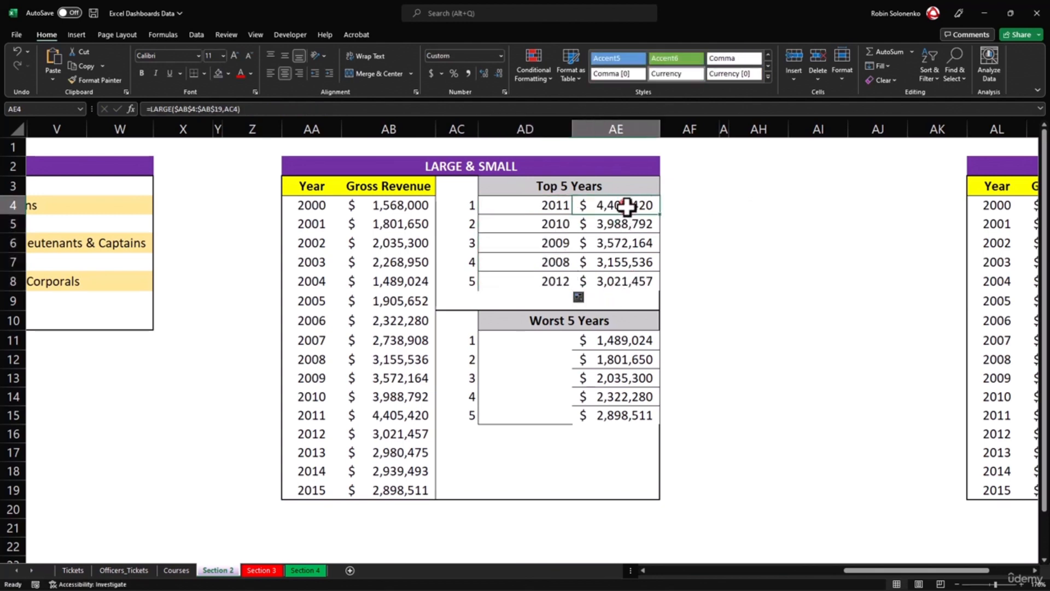
pyautogui.click(340, 420)
pyautogui.click(606, 225)
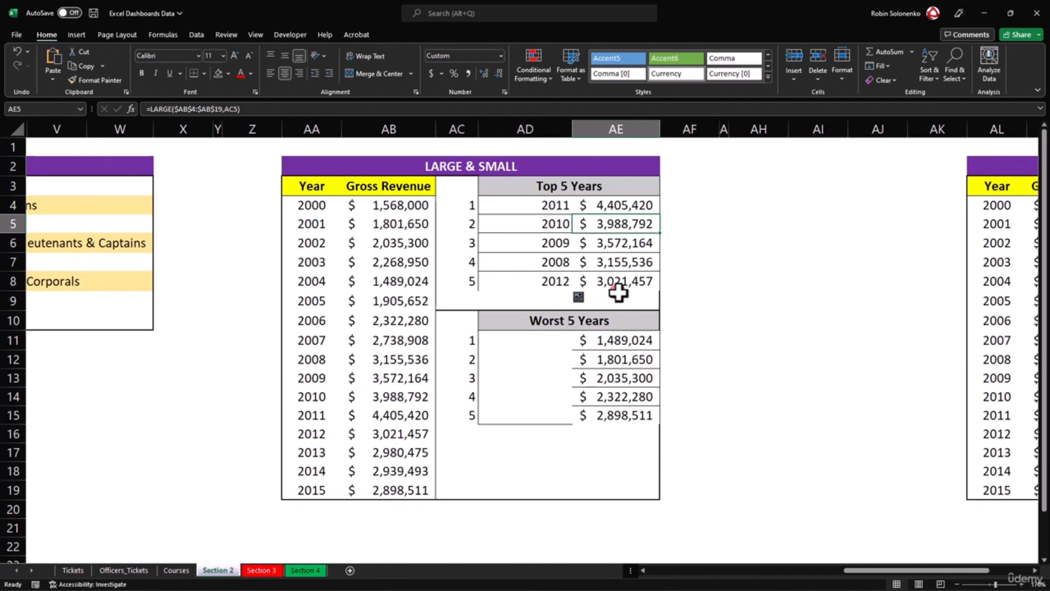
pyautogui.click(311, 434)
# Copy the year formulas from AD4:AD8 into AD11:AD15 under Worst 5 Years and inspect the references in AD11.
pyautogui.moveTo(541, 206); pyautogui.dragTo(541, 276)
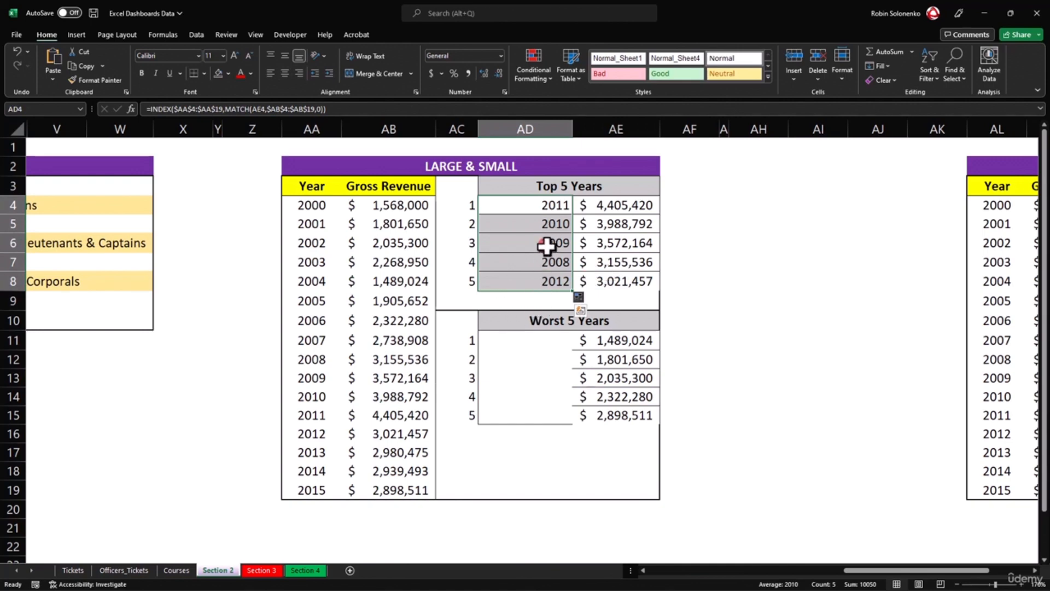
pyautogui.moveTo(539, 208); pyautogui.dragTo(543, 289)
pyautogui.hotkey('ctrl', 'c')
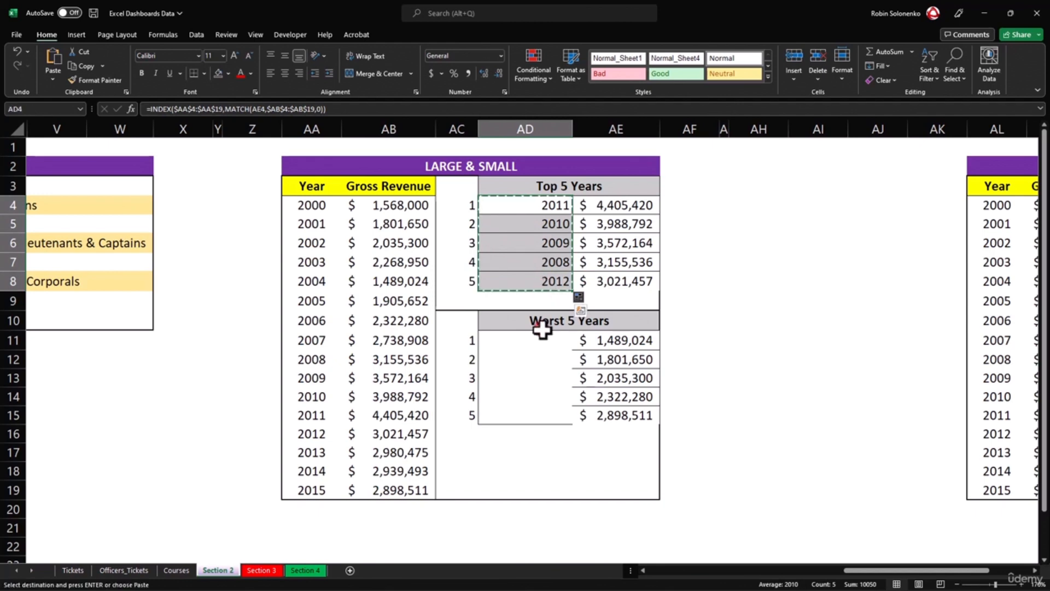
pyautogui.click(537, 341)
pyautogui.hotkey('ctrl', 'v')
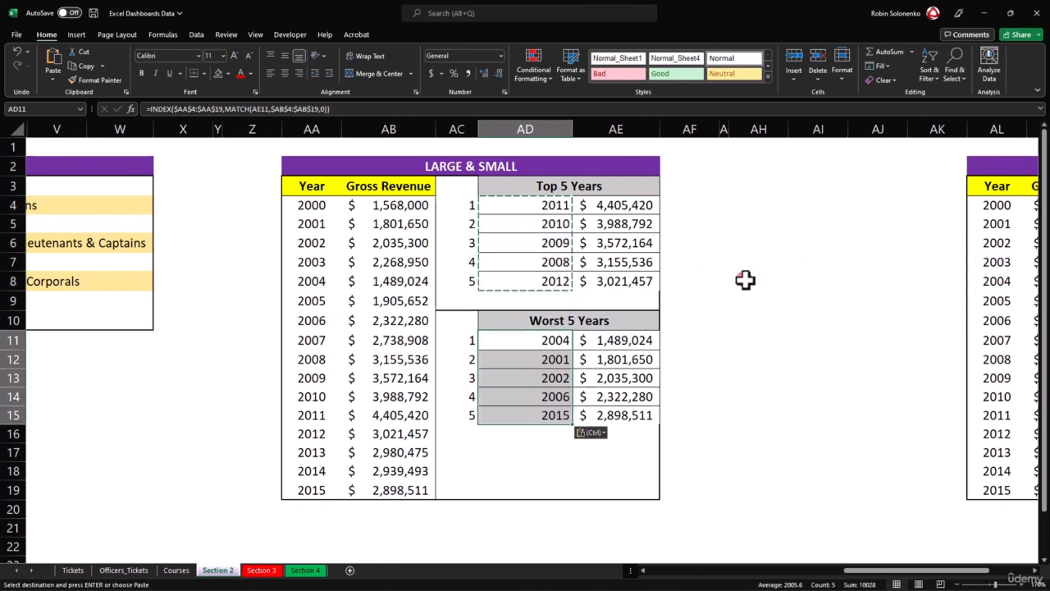
pyautogui.click(538, 343)
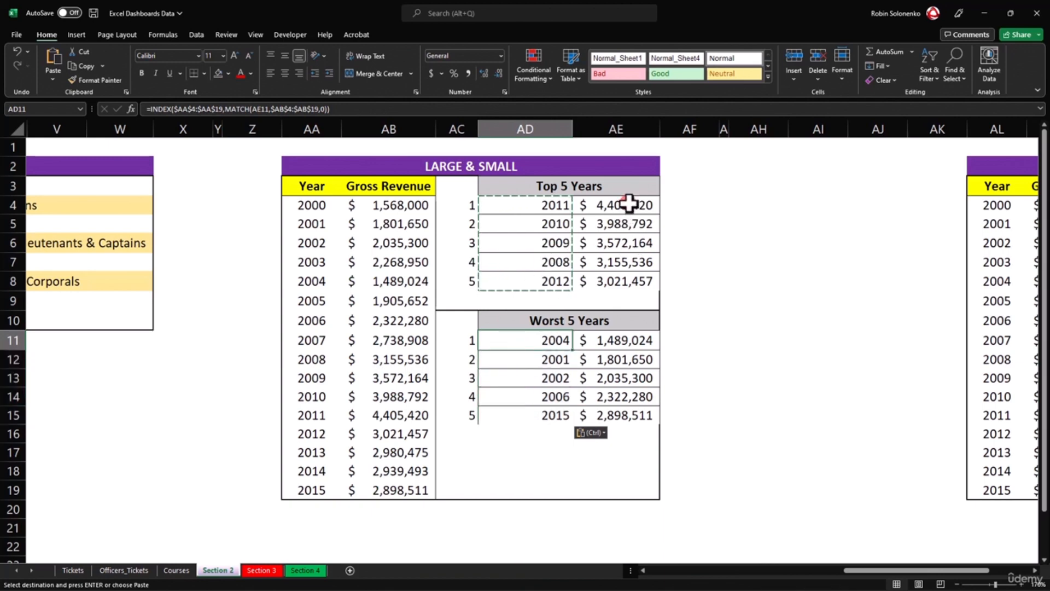
pyautogui.doubleClick(520, 343)
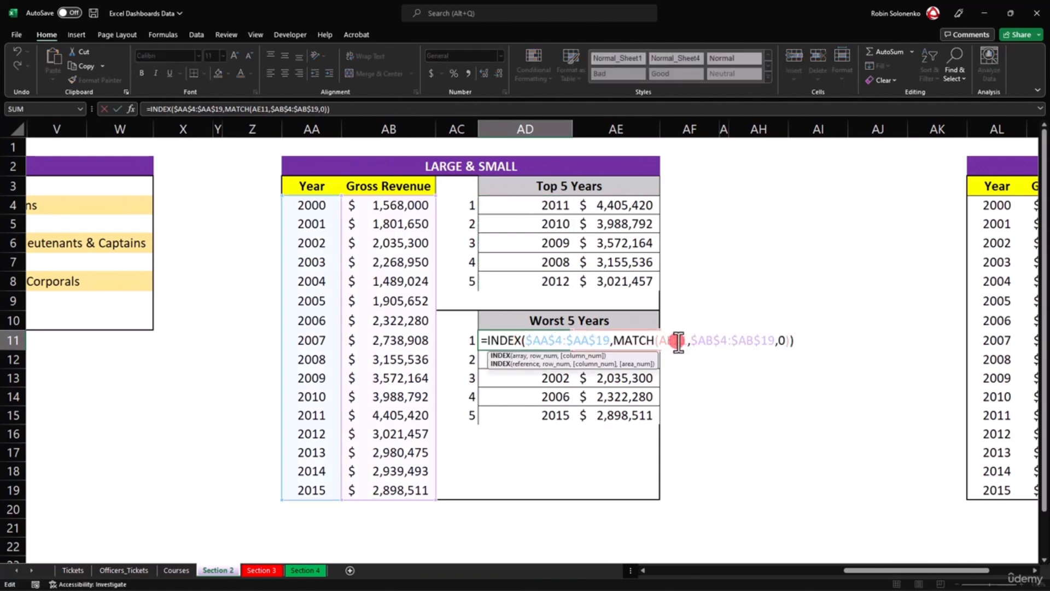
pyautogui.click(527, 340)
pyautogui.press('Escape')
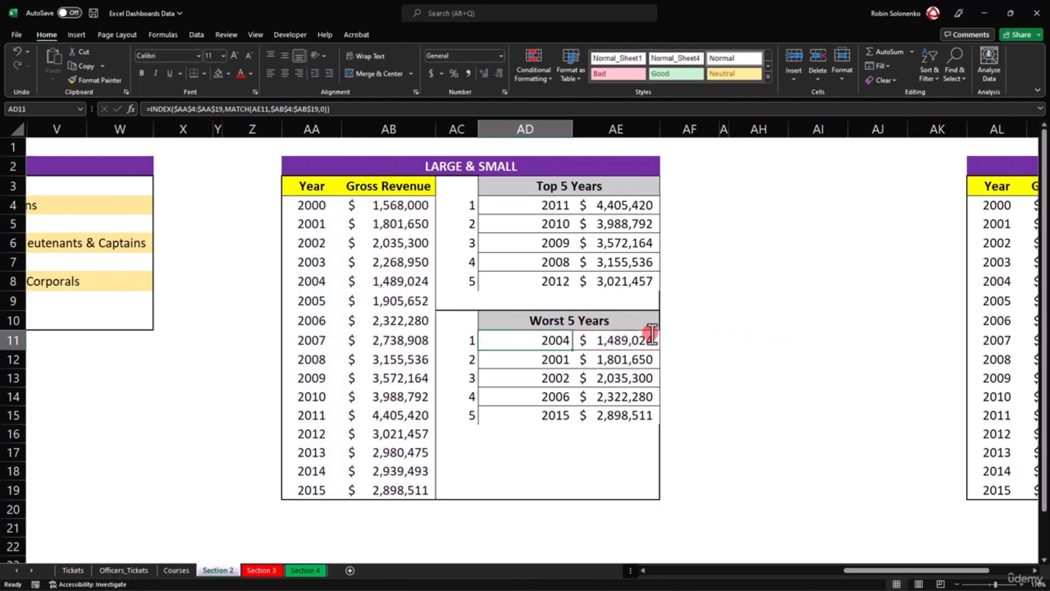
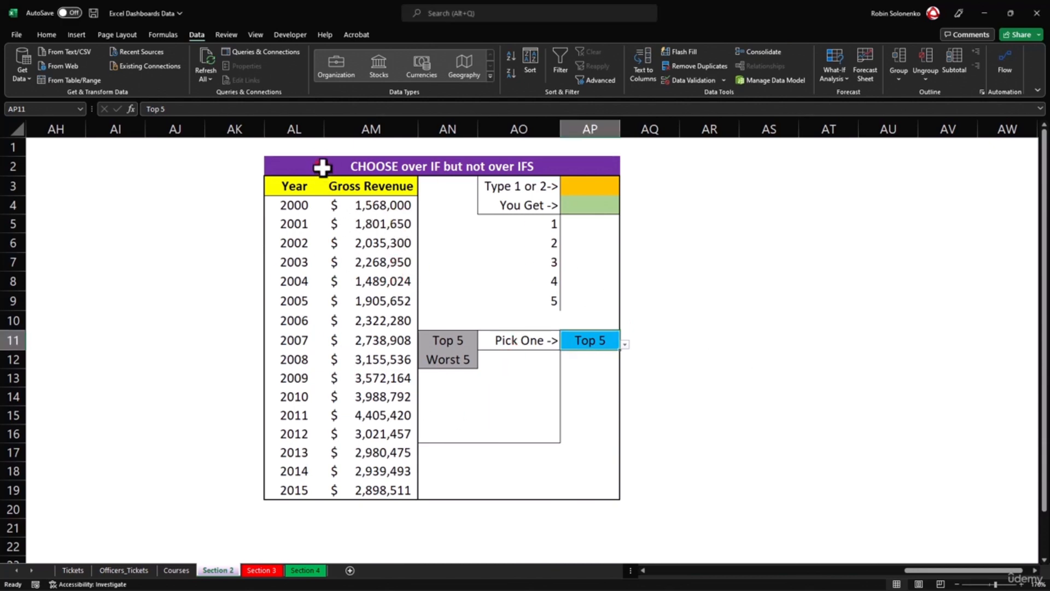
# Examine the CHOOSE over IF but not over IFS section, including its Type 1 or 2 cell and five ranked rows.
pyautogui.moveTo(290, 131); pyautogui.dragTo(618, 129)
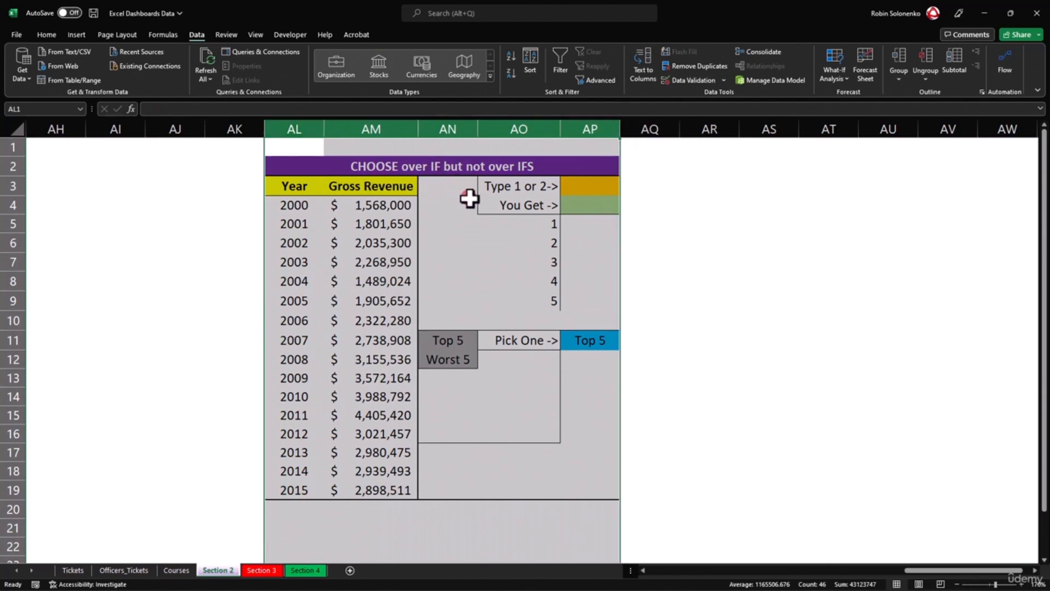
pyautogui.click(528, 164)
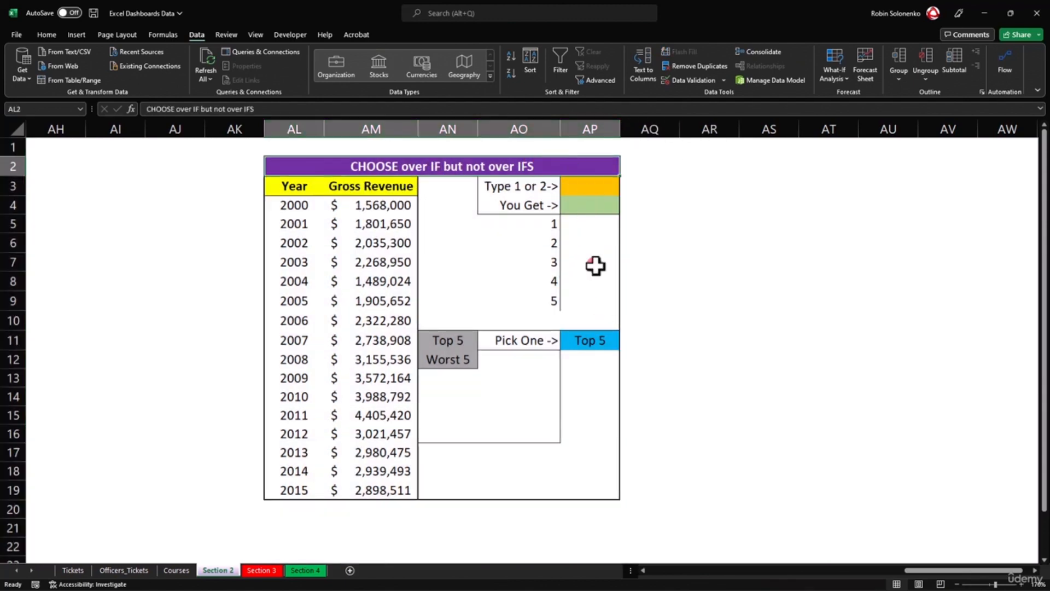
pyautogui.moveTo(488, 187); pyautogui.dragTo(596, 303)
pyautogui.click(598, 221)
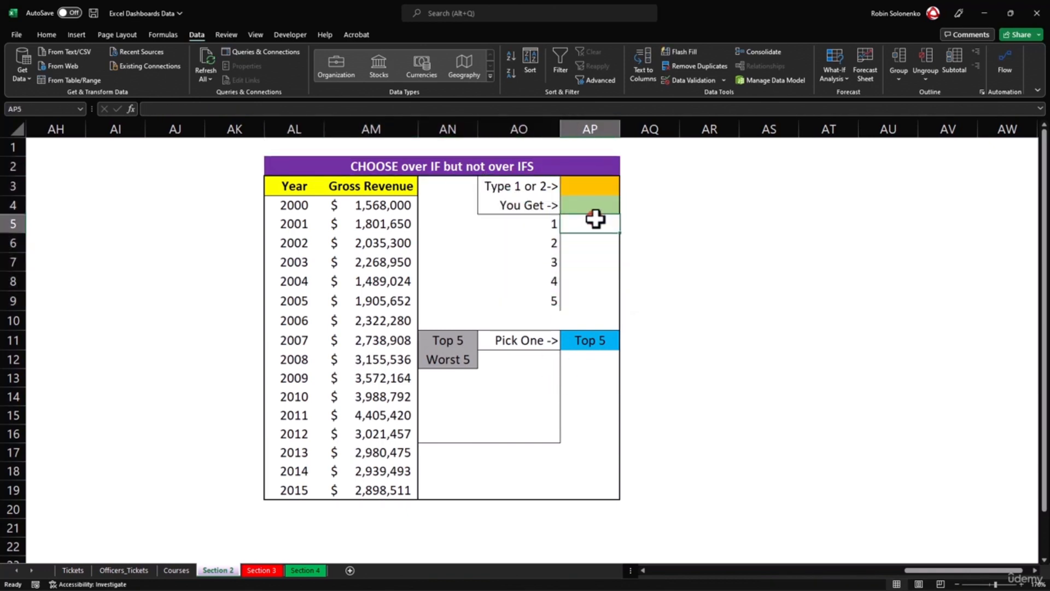
pyautogui.click(590, 186)
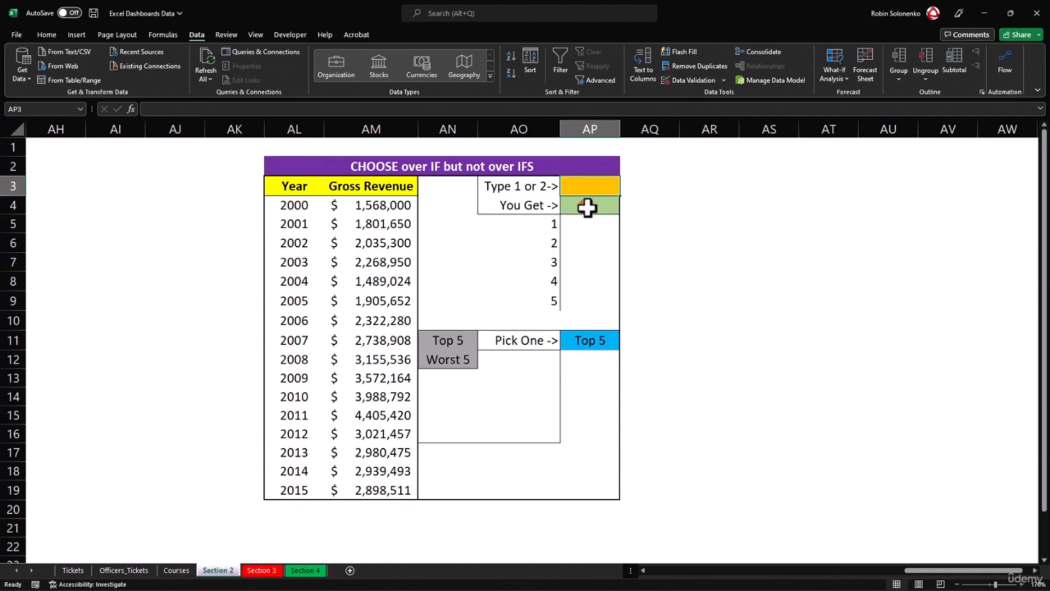
pyautogui.moveTo(591, 223); pyautogui.dragTo(574, 310)
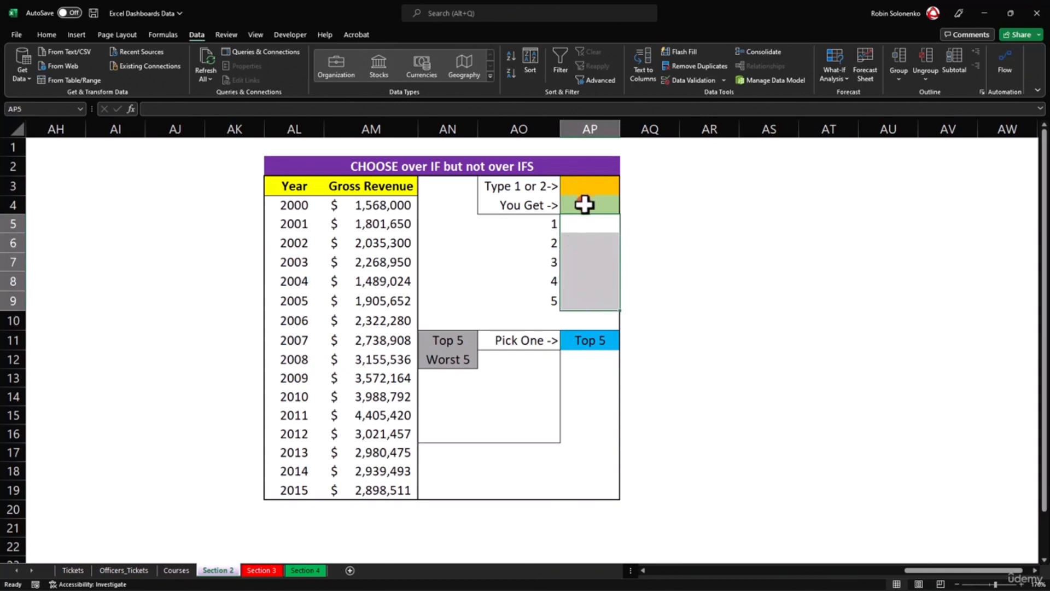
# Enter =CHOOSE(AP3,"Top 5","Worst 5") in the You Get cell AP4.
pyautogui.click(584, 201)
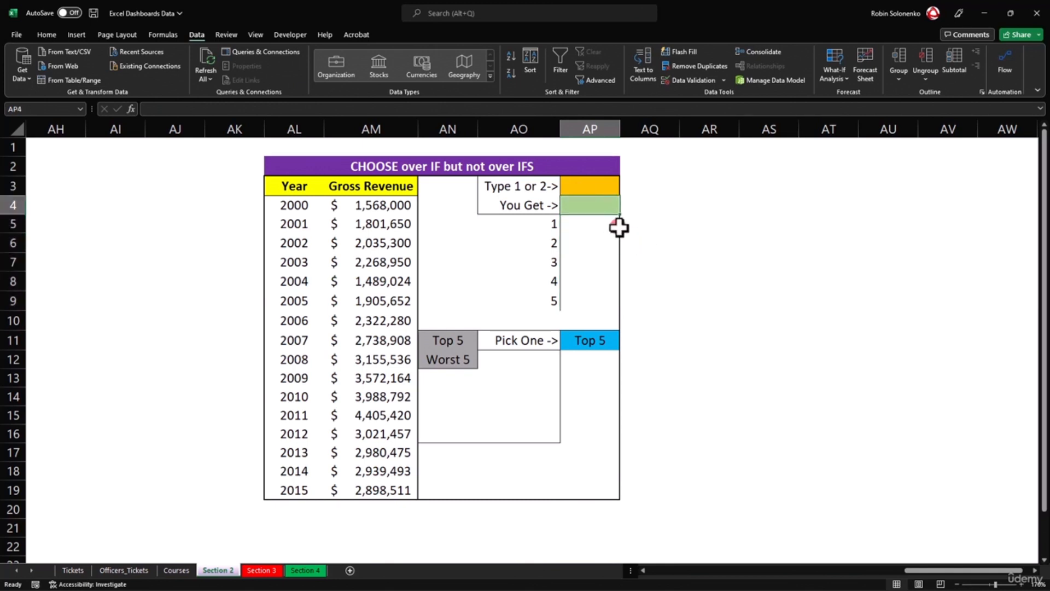
pyautogui.write('-=')
pyautogui.press('BackSpace')
pyautogui.press('BackSpace')
pyautogui.write('=CHOOSE(')
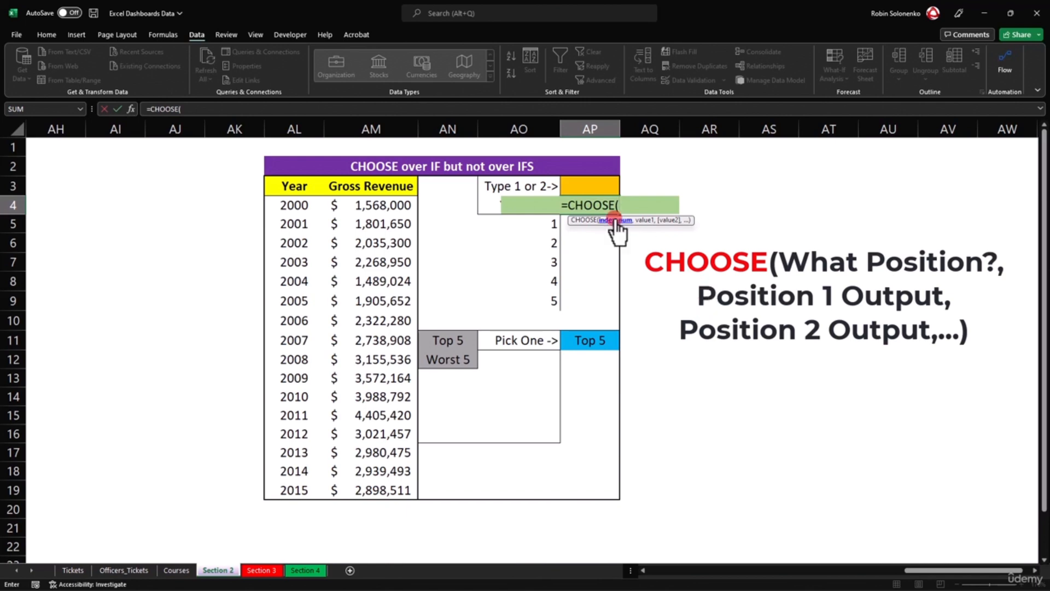
pyautogui.click(591, 185)
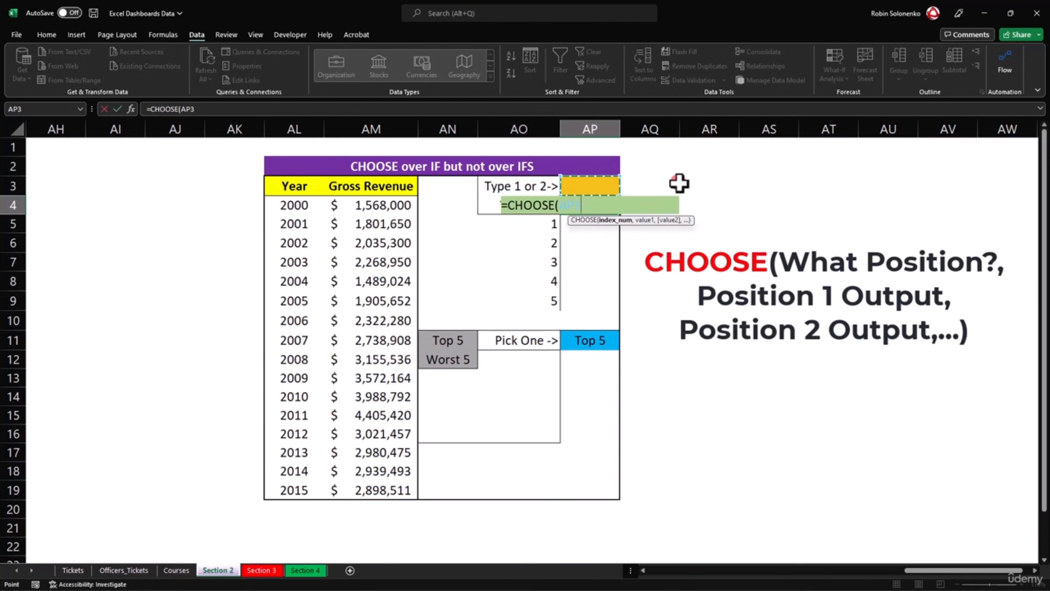
pyautogui.write(',')
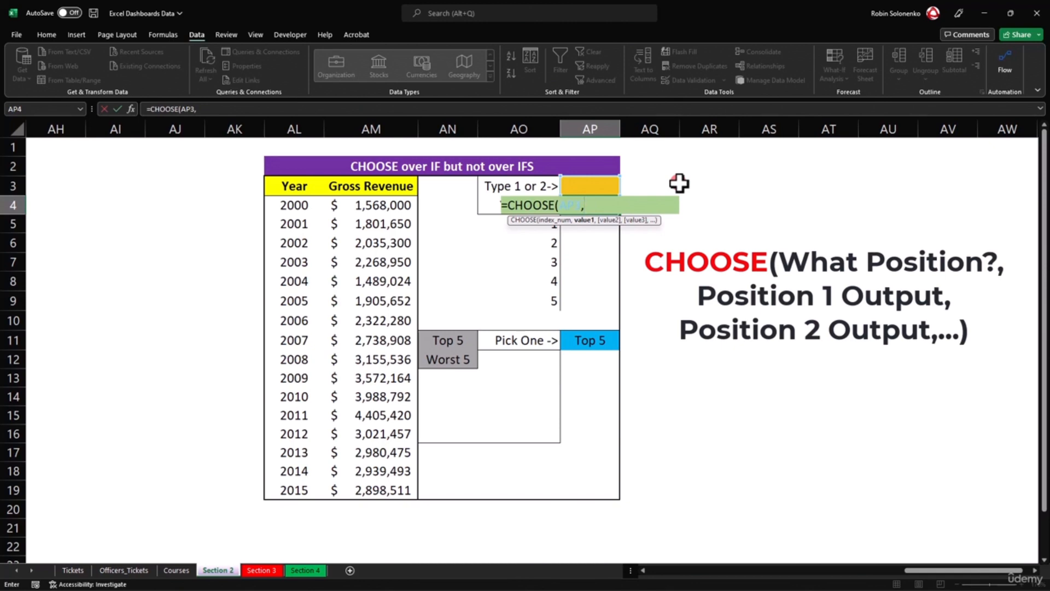
pyautogui.write('"Top 5","')
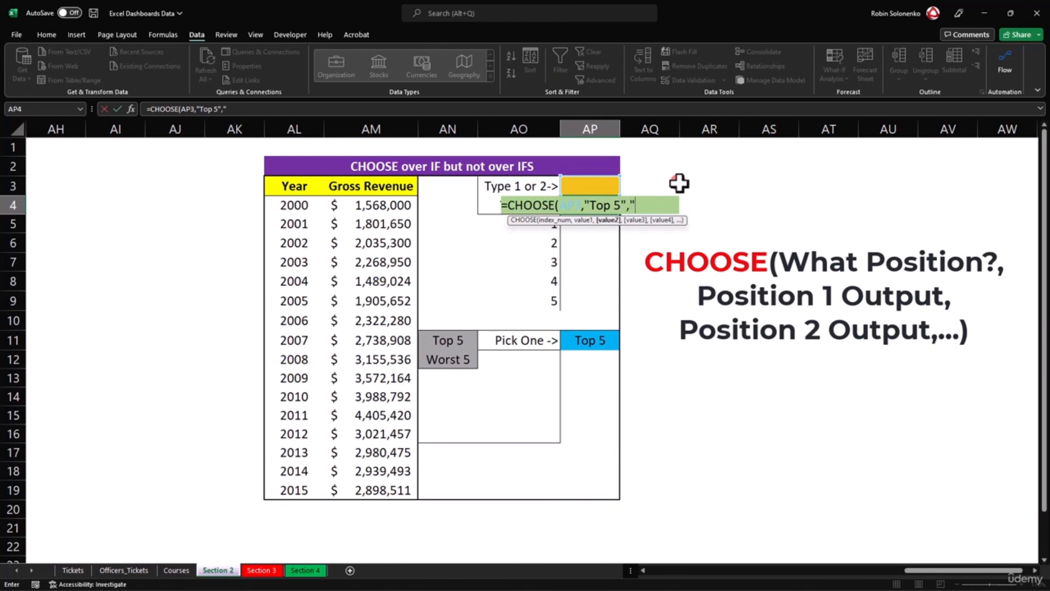
pyautogui.write('Worst 5")')
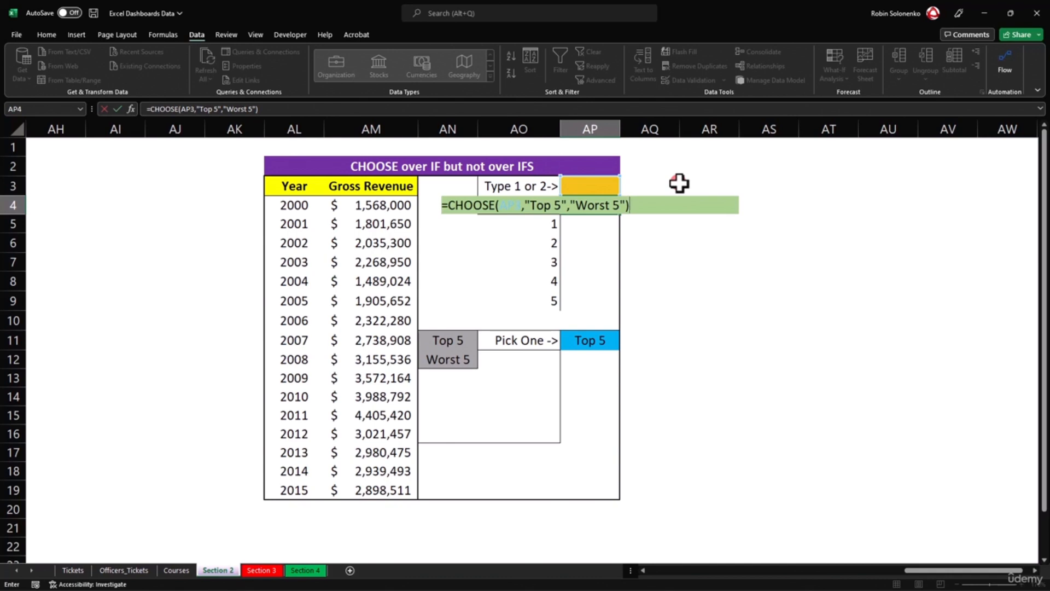
pyautogui.press('Return')
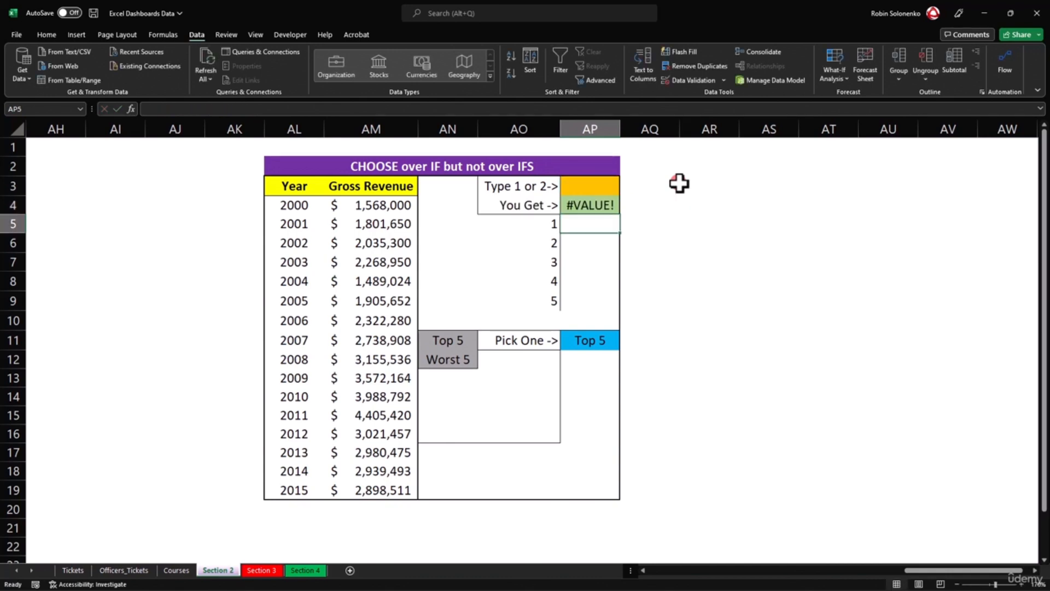
# Set the Type 1 or 2 cell AP3 to 1, then test the CHOOSE label with 2 and return it to 1.
pyautogui.click(595, 187)
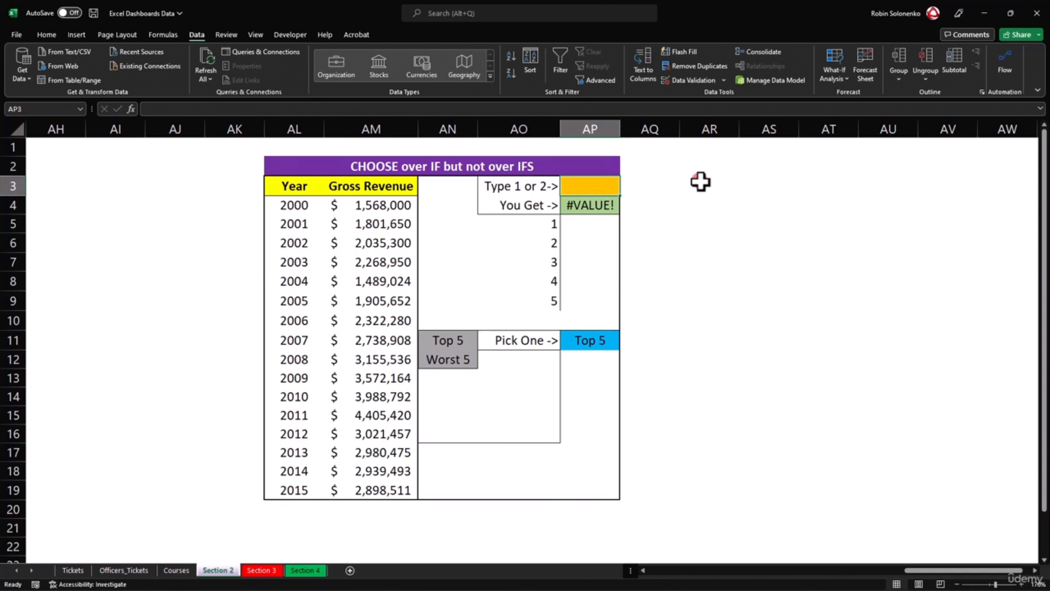
pyautogui.write('1')
pyautogui.press('Return')
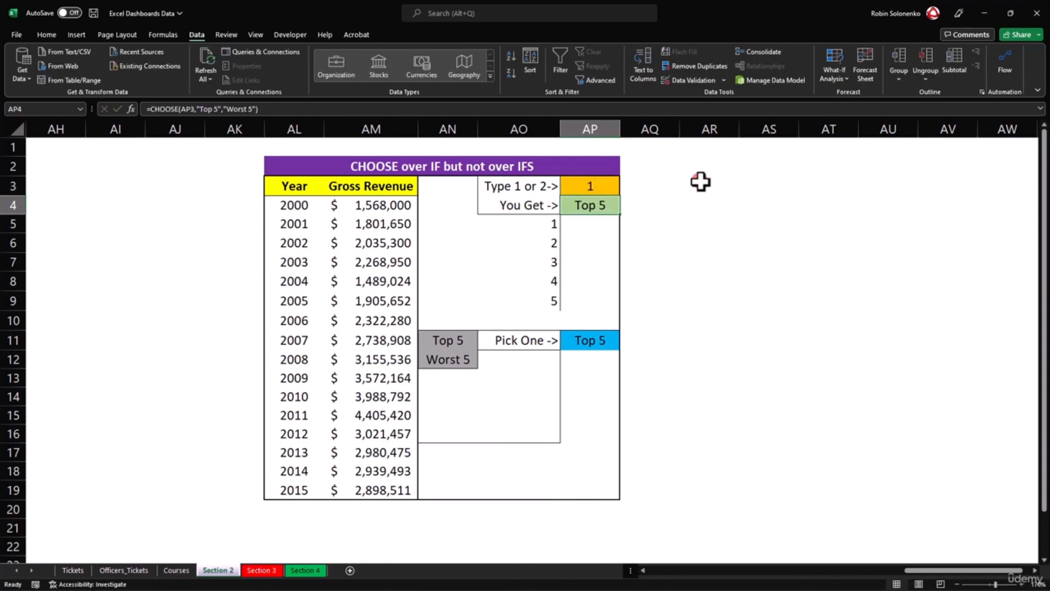
pyautogui.press('Up')
pyautogui.write('2')
pyautogui.press('Return')
pyautogui.press('Up')
pyautogui.write('1')
pyautogui.press('Return')
pyautogui.press('Up')
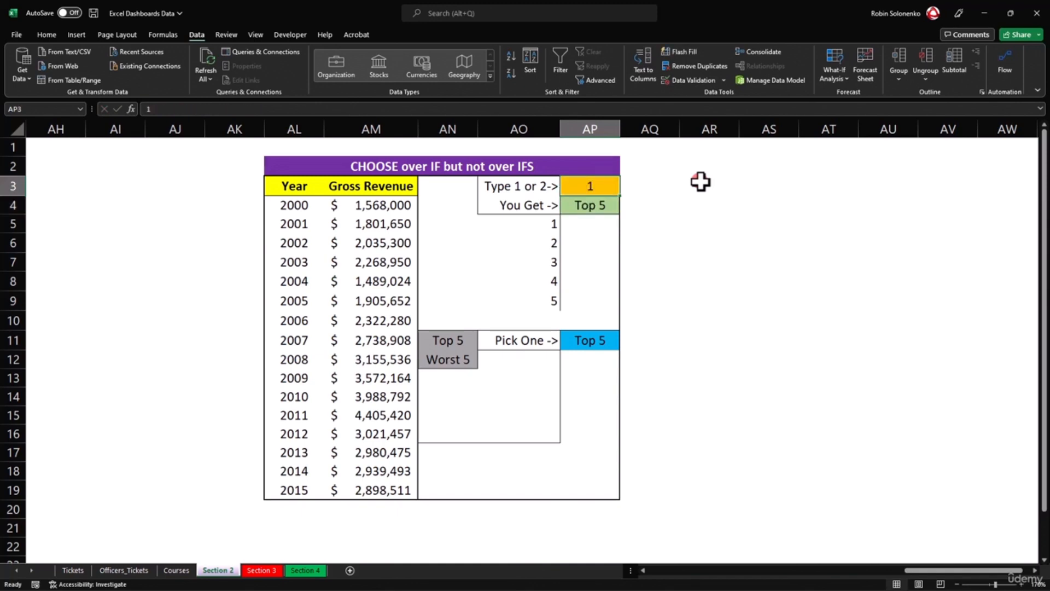
# Begin a CHOOSE formula in AP5 with AP3 as the index and LARGE(AM4:AM19,AO5) as the first value.
pyautogui.press('Down')
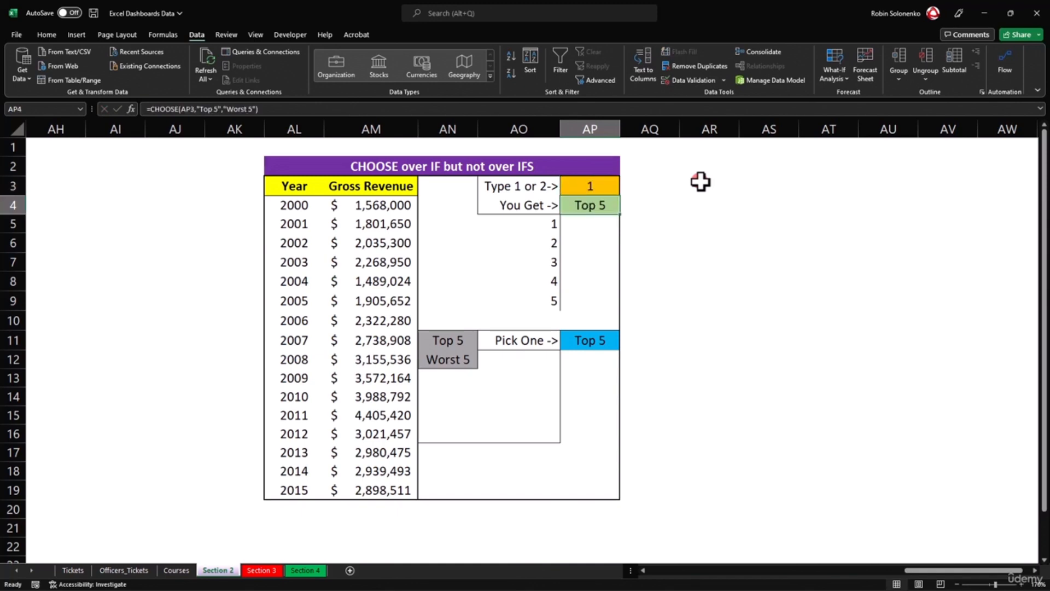
pyautogui.press('Down')
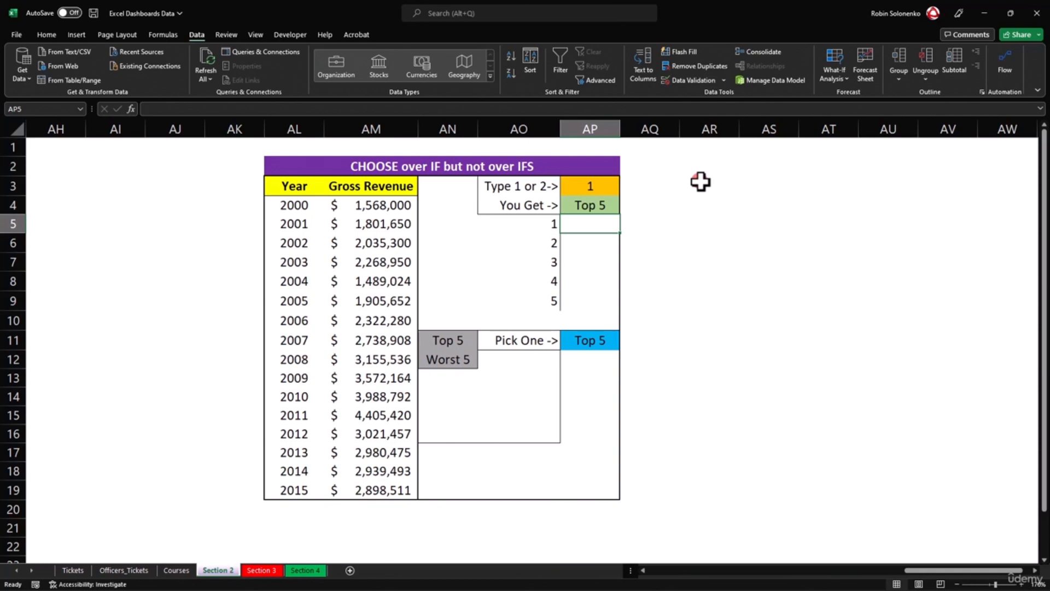
pyautogui.write('-')
pyautogui.write('CHOOSE(')
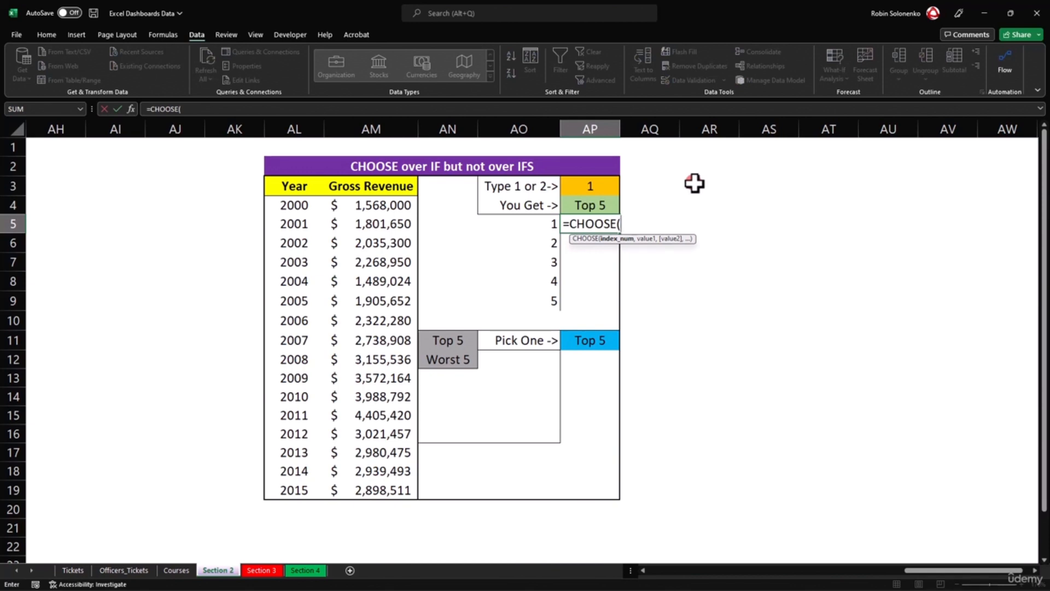
pyautogui.click(606, 185)
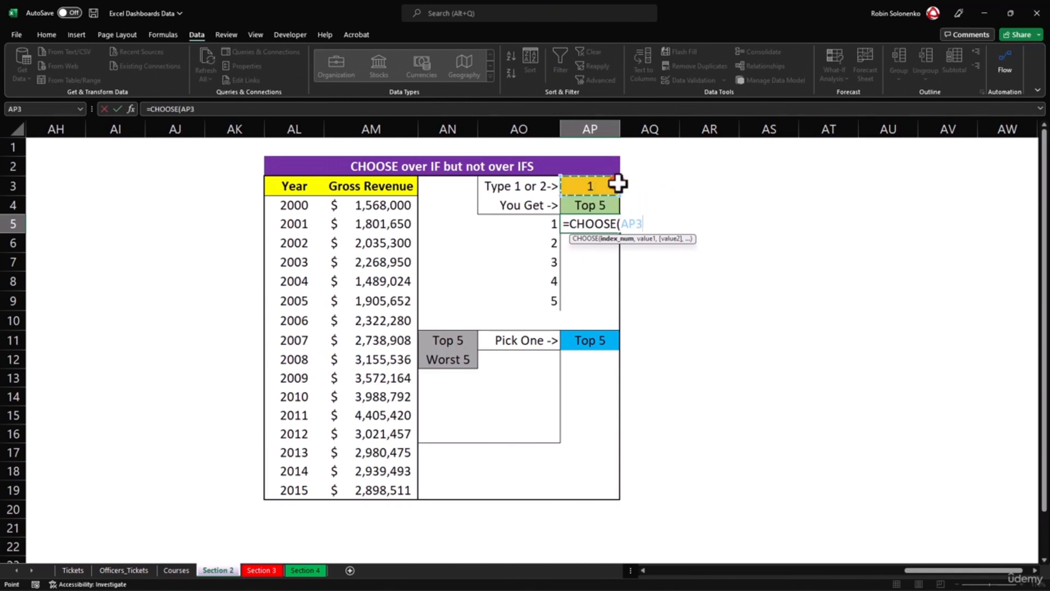
pyautogui.write(',')
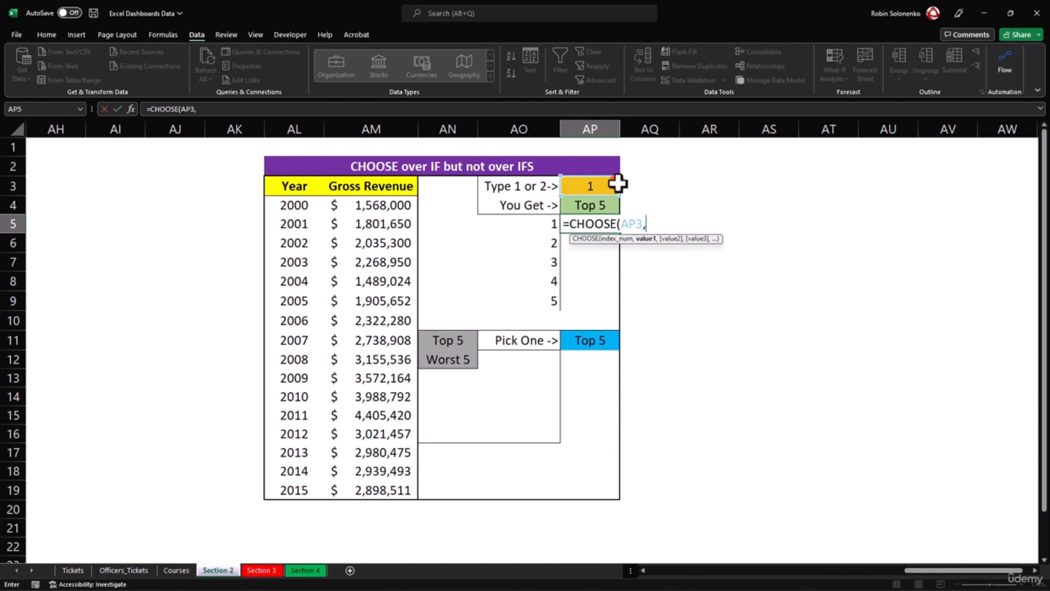
pyautogui.write('LARGE')
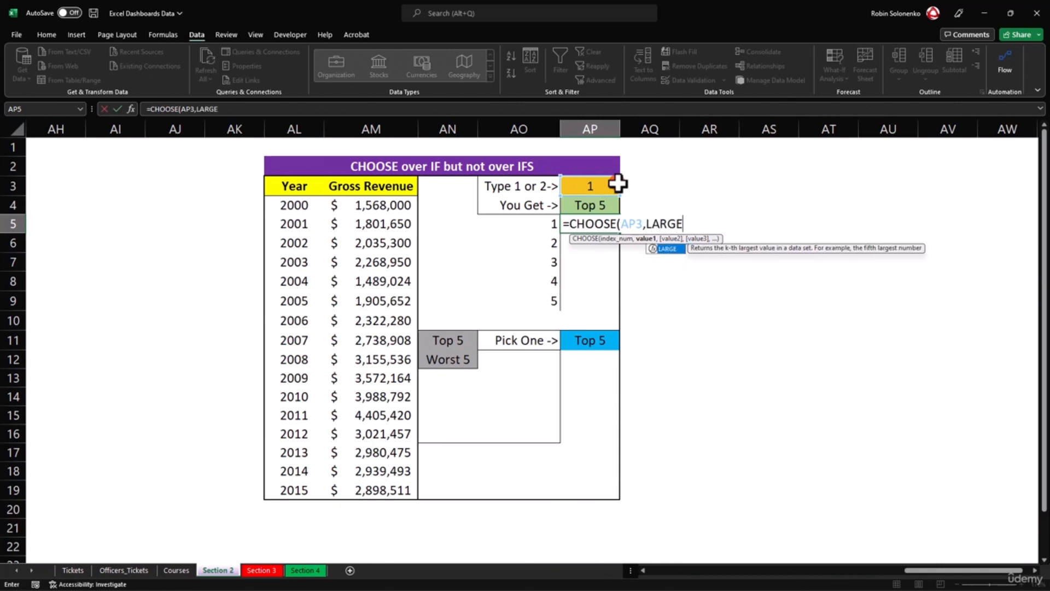
pyautogui.write('(')
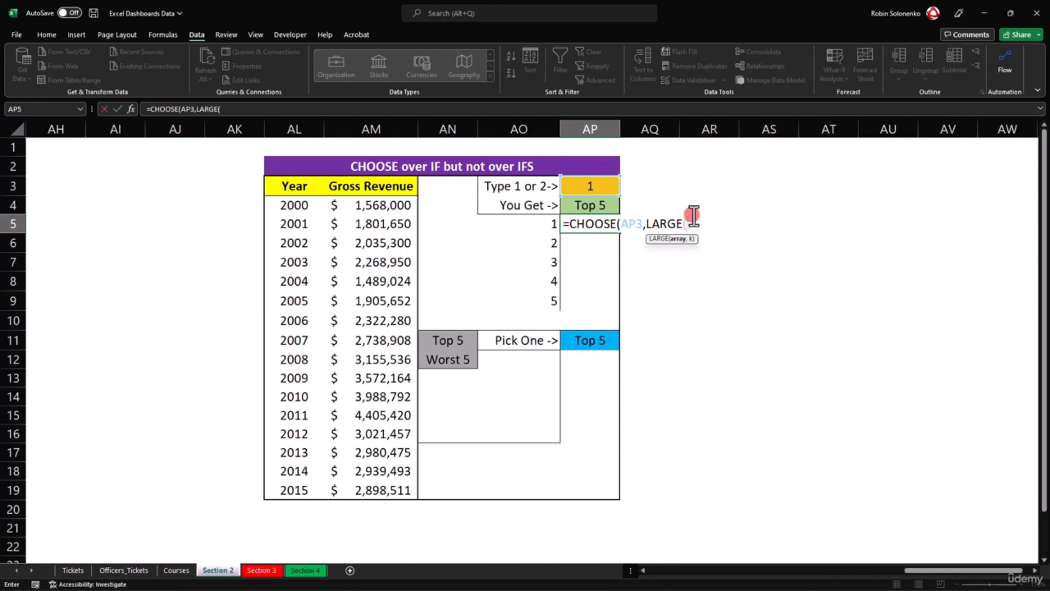
pyautogui.moveTo(361, 205); pyautogui.dragTo(363, 498)
pyautogui.write(',')
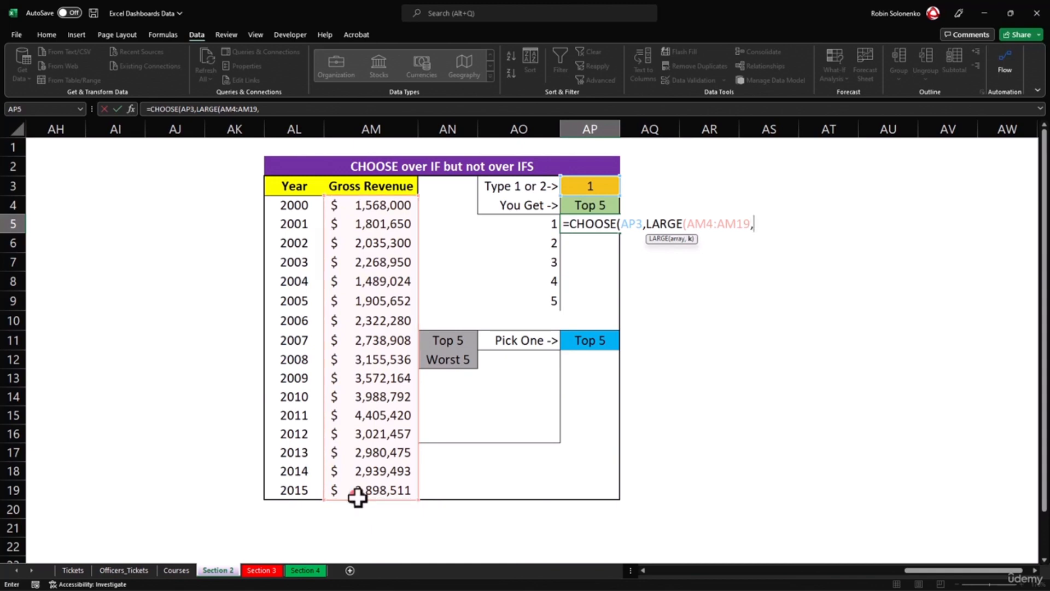
pyautogui.click(542, 223)
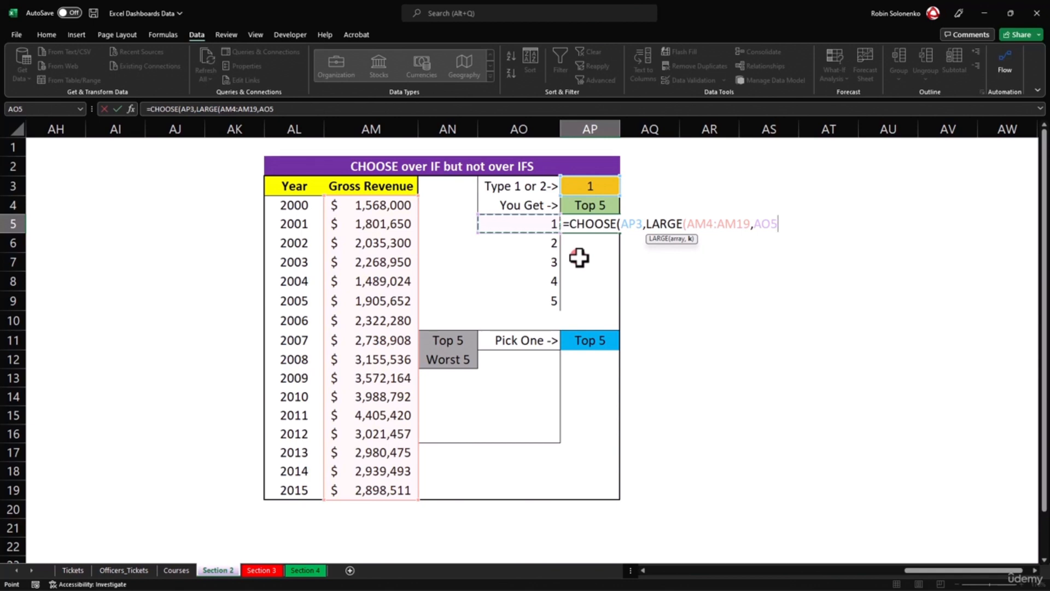
# Make the LARGE range absolute as $AM$4:$AM$19 in the AP5 formula and close the LARGE function.
pyautogui.moveTo(688, 223); pyautogui.dragTo(751, 224)
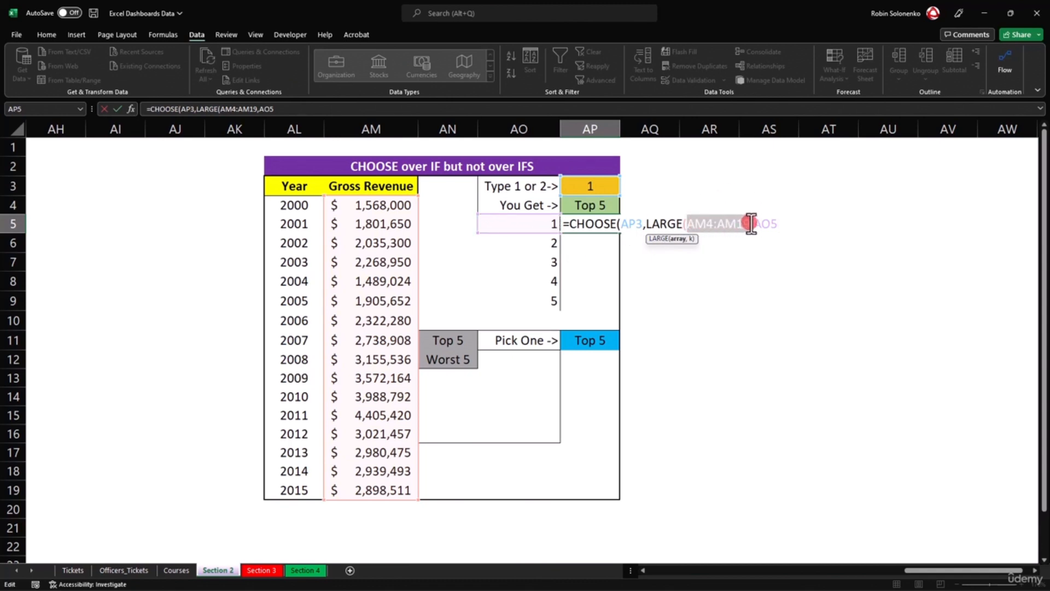
pyautogui.press('F4')
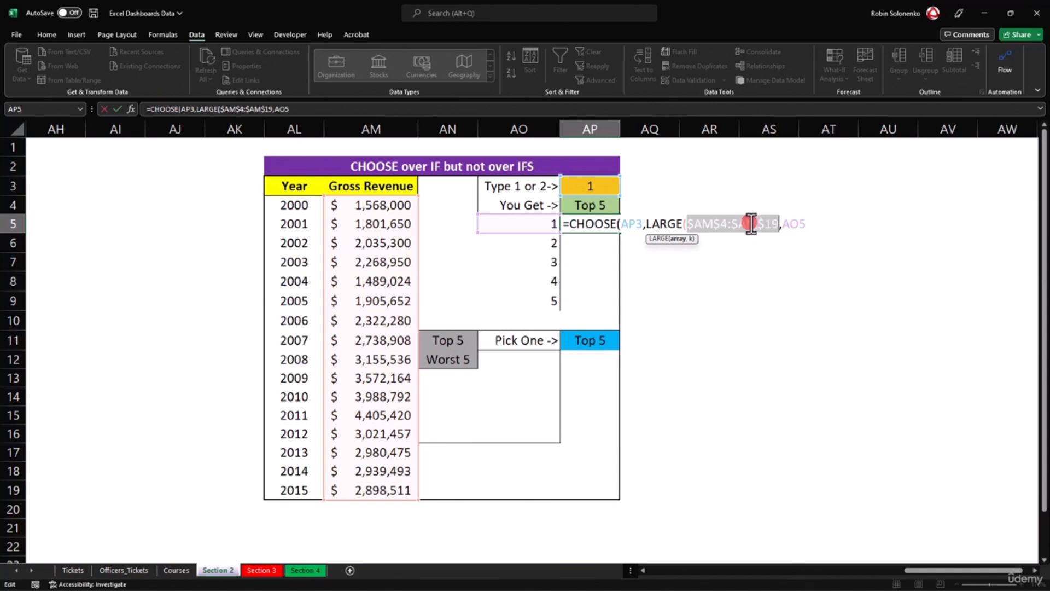
pyautogui.click(823, 223)
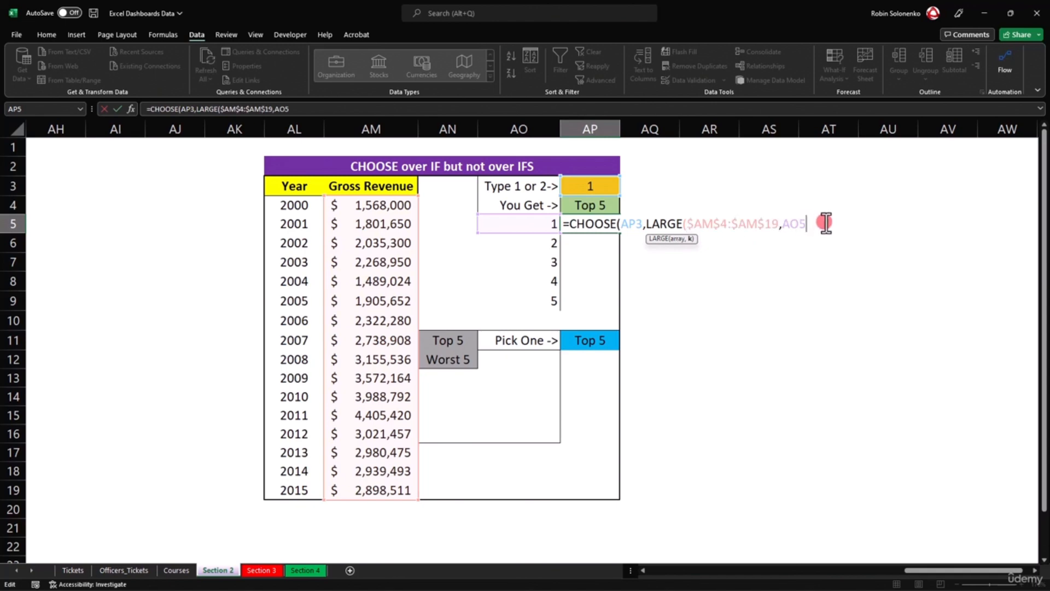
pyautogui.write('),')
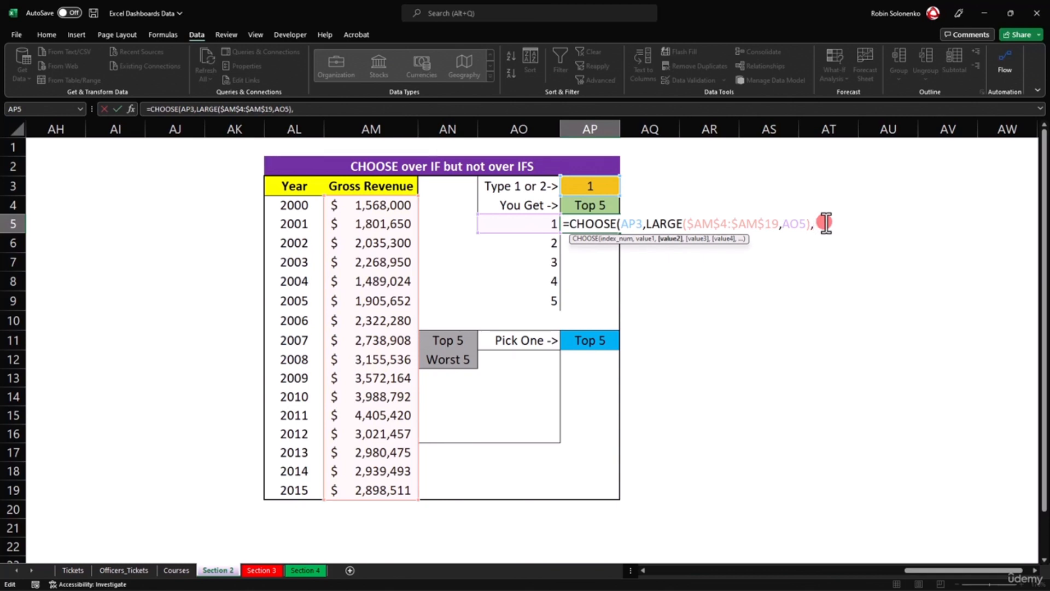
# Complete the AP5 formula with SMALL($AM$4:$AM$19,AO5) as the second CHOOSE value.
pyautogui.write('SMALL(')
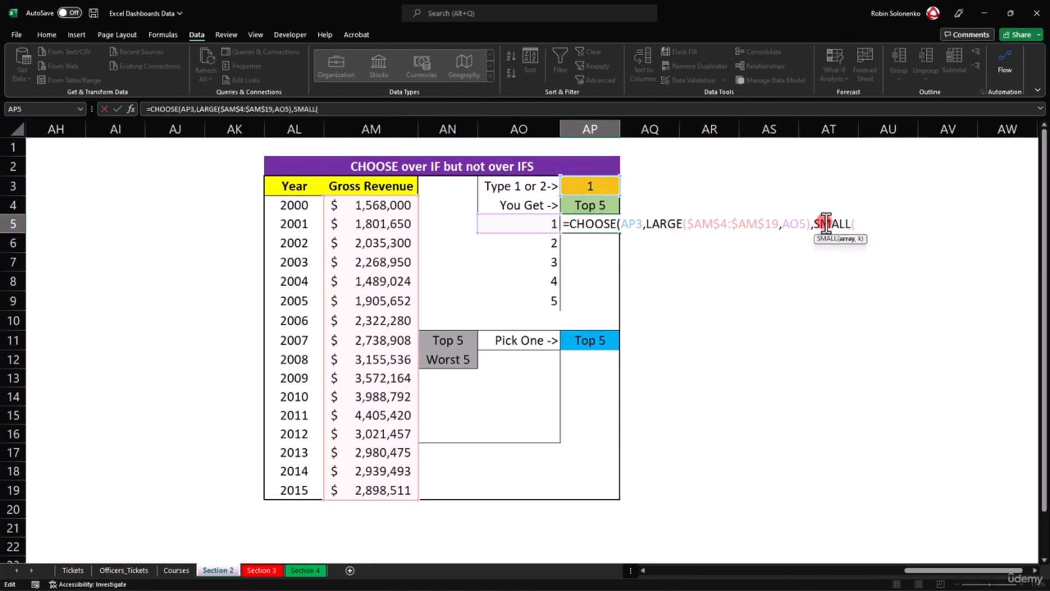
pyautogui.moveTo(385, 204); pyautogui.dragTo(406, 485)
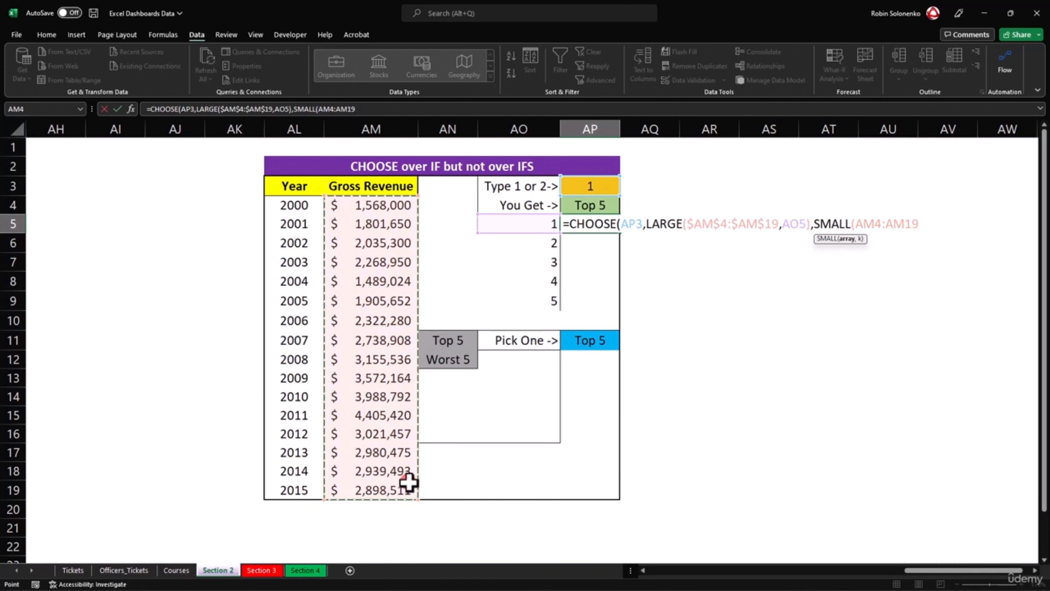
pyautogui.press('F4')
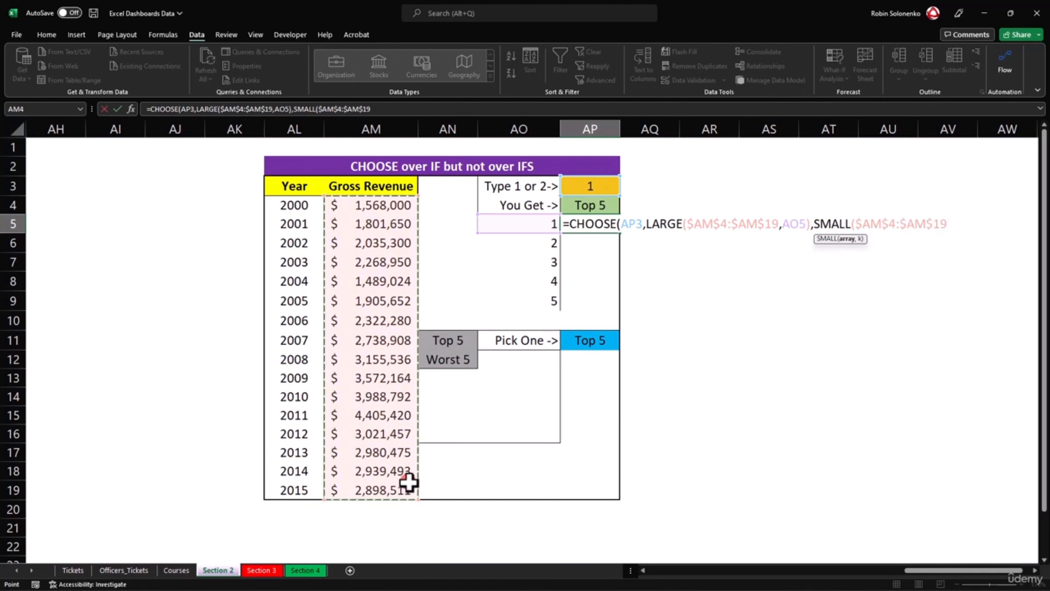
pyautogui.write(',')
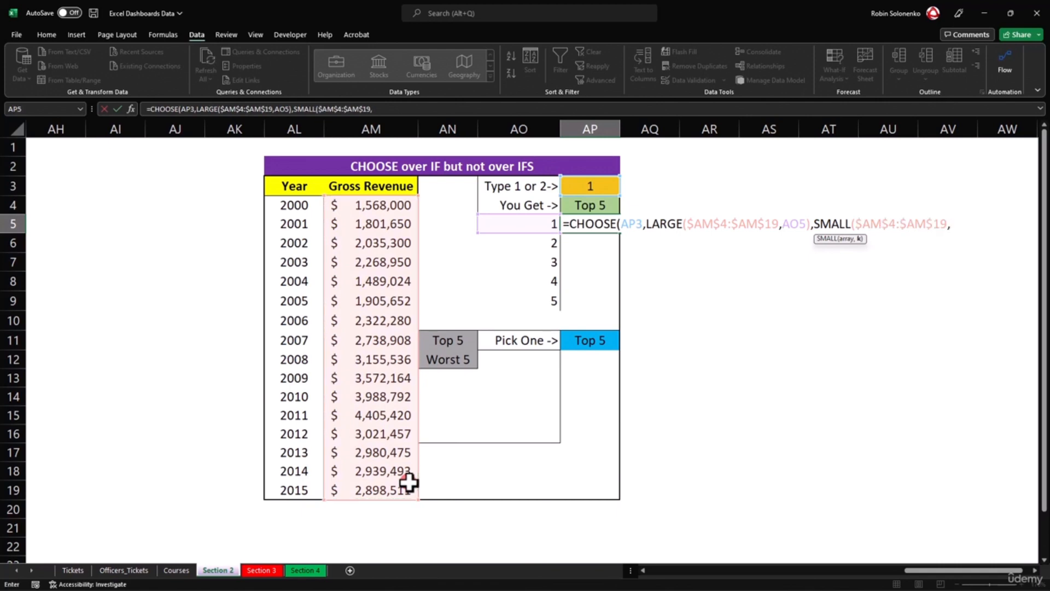
pyautogui.click(525, 222)
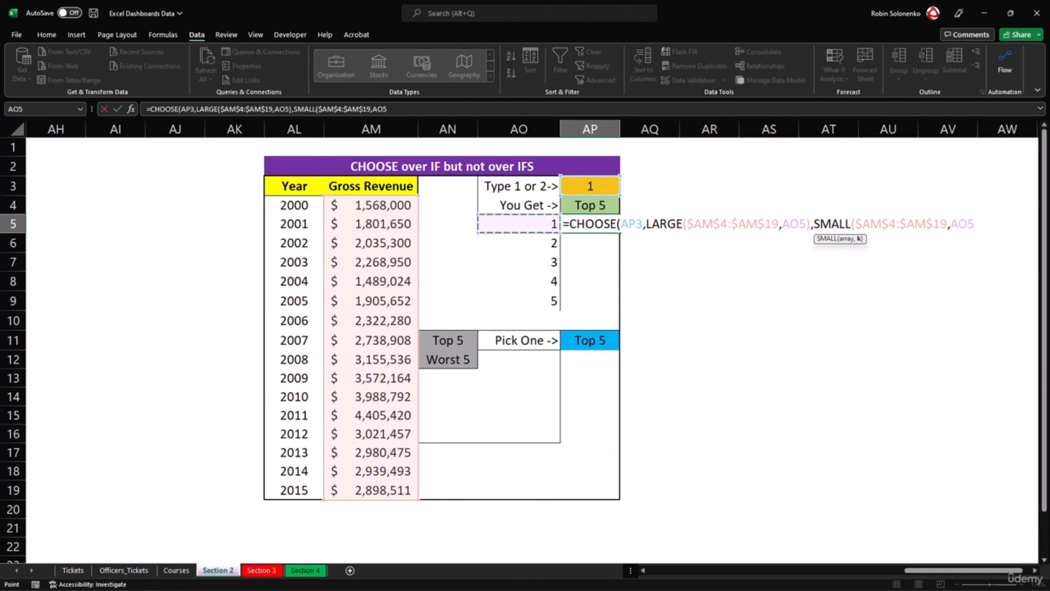
pyautogui.write(')')
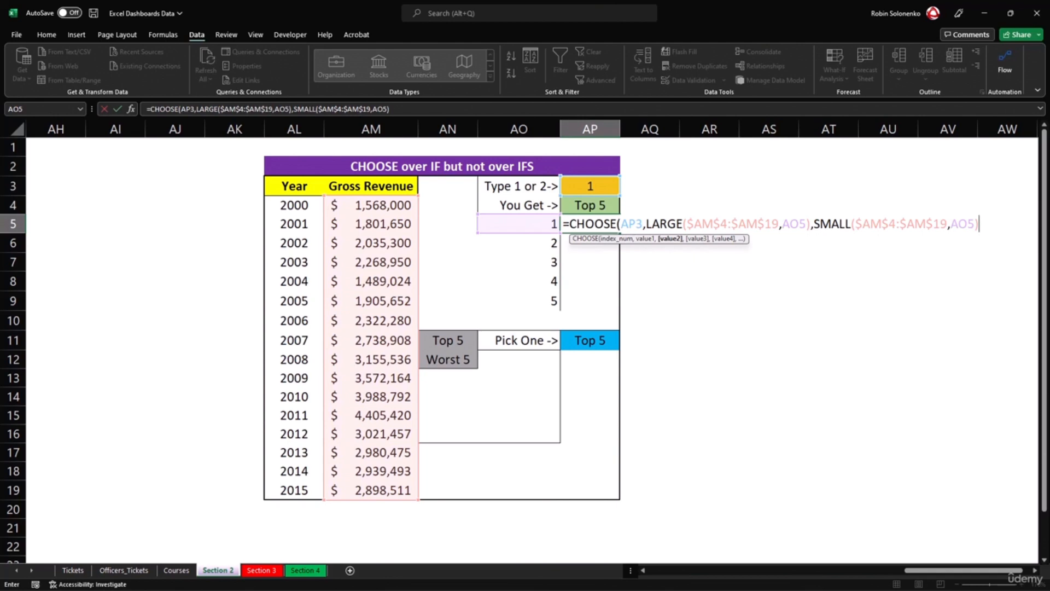
pyautogui.write(')')
pyautogui.press('Return')
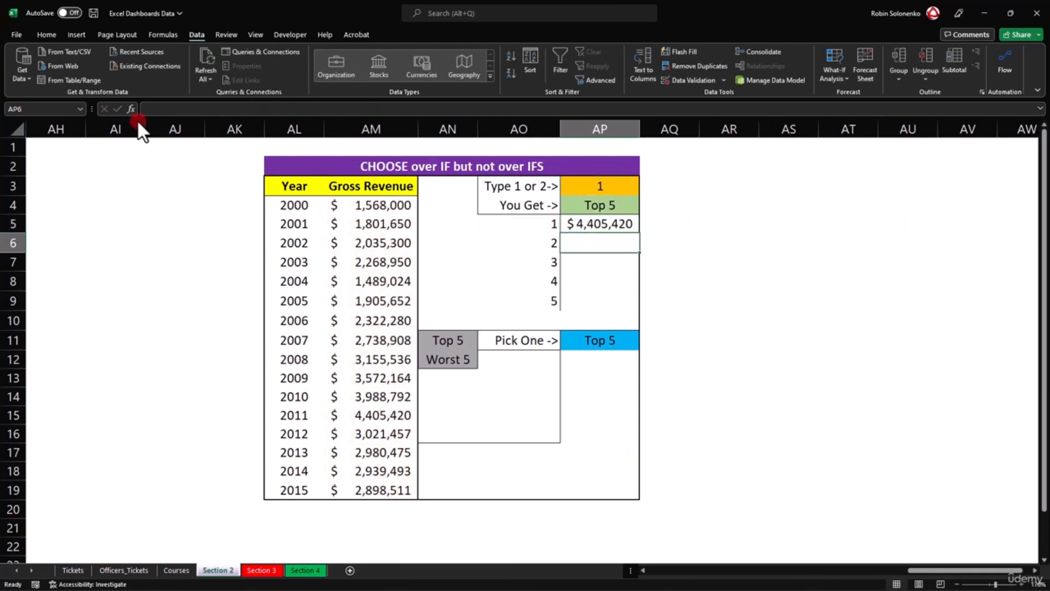
# Fill the AP5 formula down through AP9, lock its index reference as $AP$3, and refill the range.
pyautogui.click(610, 223)
pyautogui.moveTo(639, 233); pyautogui.dragTo(645, 309)
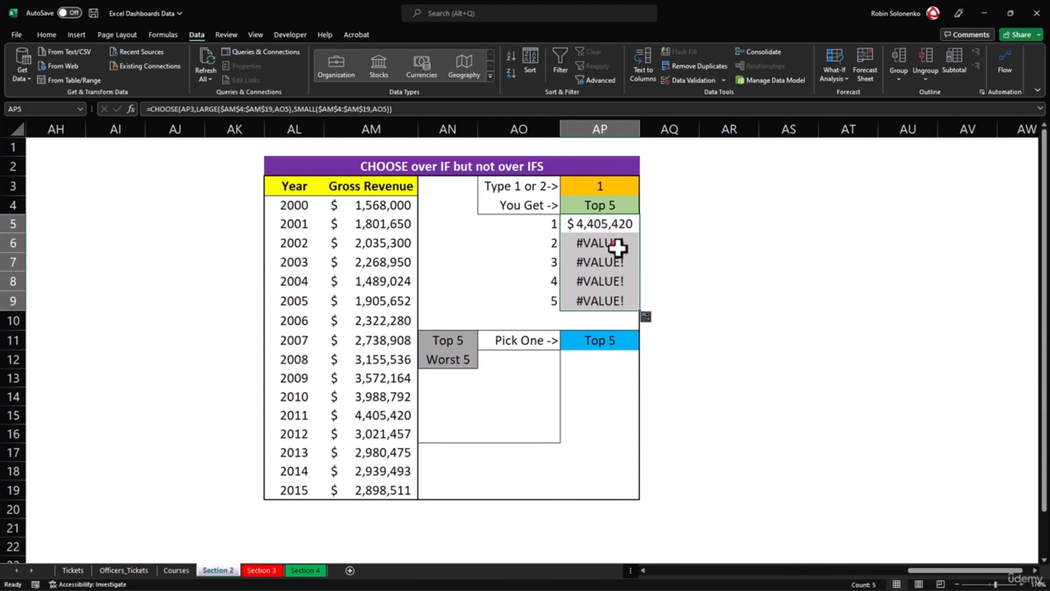
pyautogui.doubleClick(617, 229)
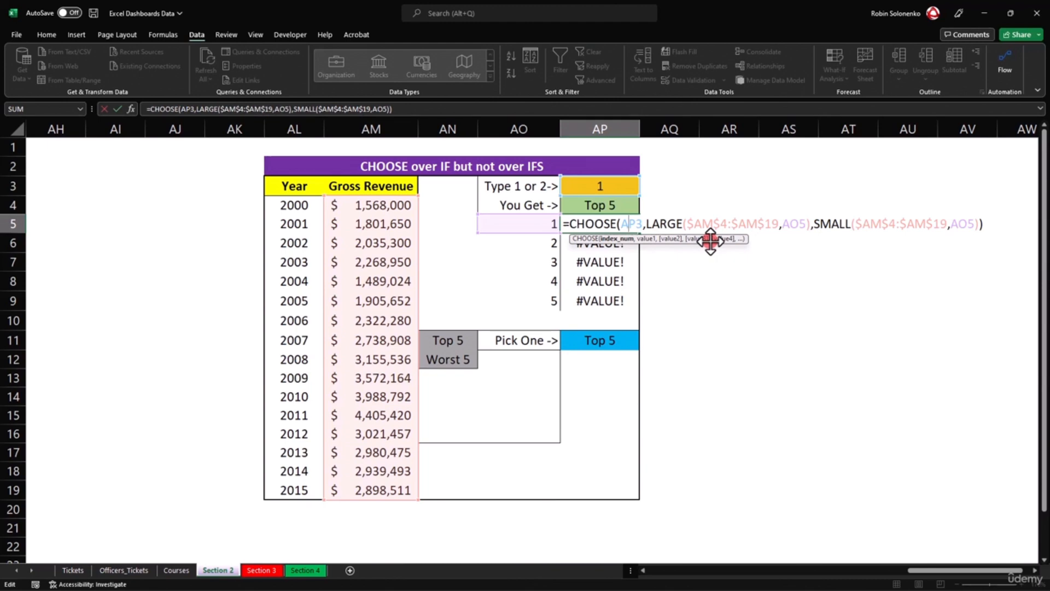
pyautogui.press('F4')
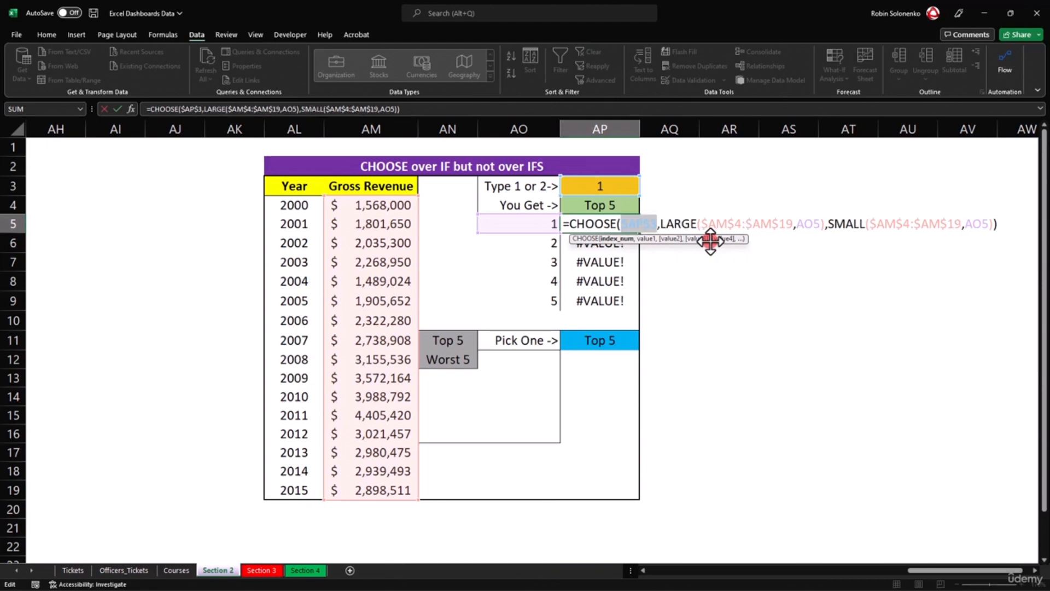
pyautogui.press('Return')
pyautogui.click(622, 227)
pyautogui.moveTo(642, 248); pyautogui.dragTo(638, 305)
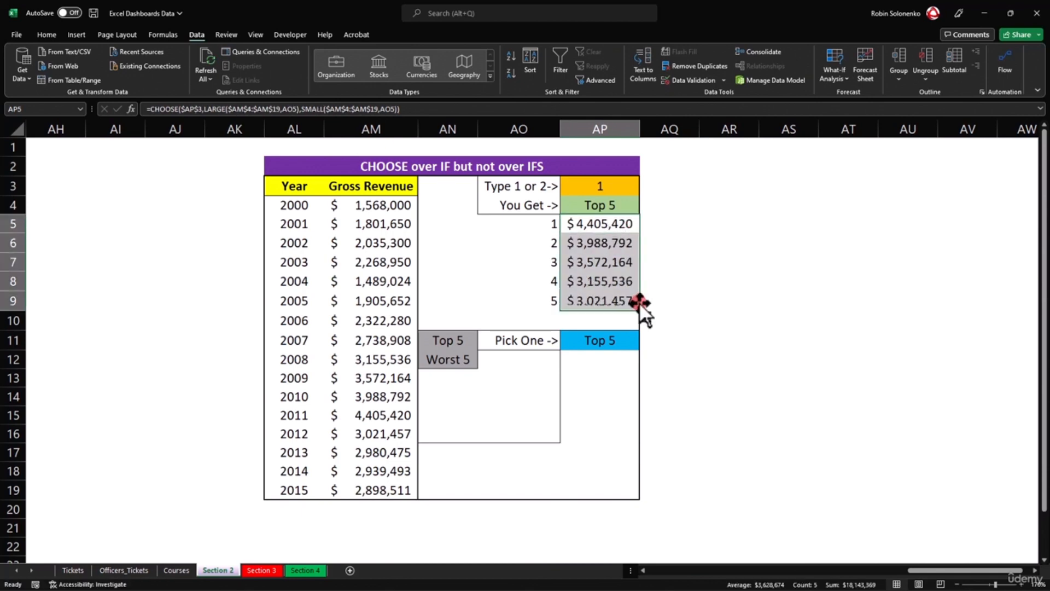
# Set the Type 1 or 2 cell AP3 to 2 to switch the ranked list to Worst 5.
pyautogui.click(612, 180)
pyautogui.write('2')
pyautogui.press('Return')
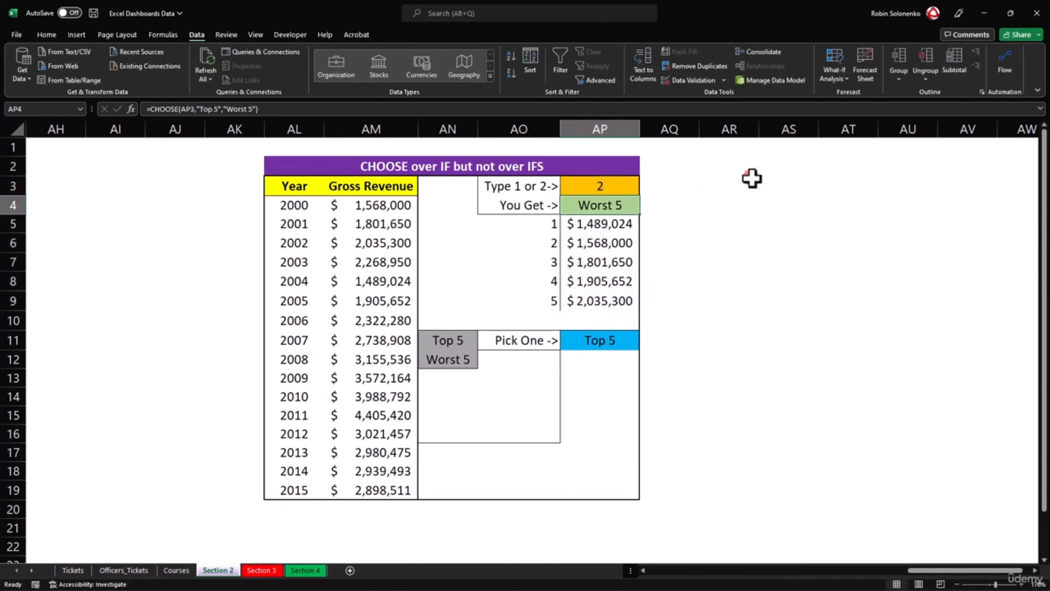
# Switch the Type 1 or 2 cell AP3 to 1 and back to 2 to test the ranked list.
pyautogui.press('Up')
pyautogui.write('1')
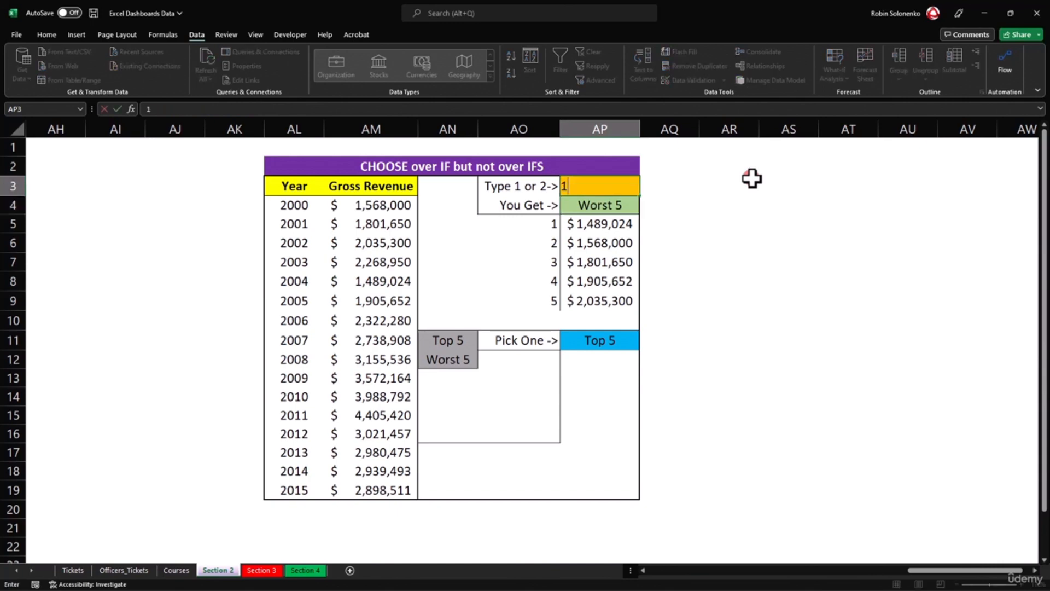
pyautogui.press('Return')
pyautogui.press('Up')
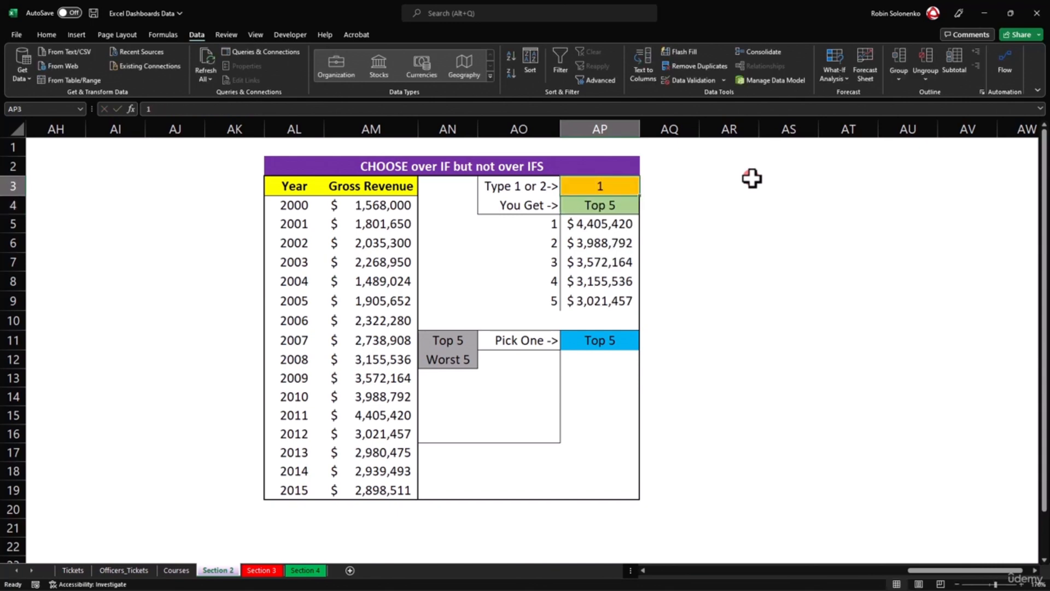
pyautogui.write('2')
pyautogui.press('Return')
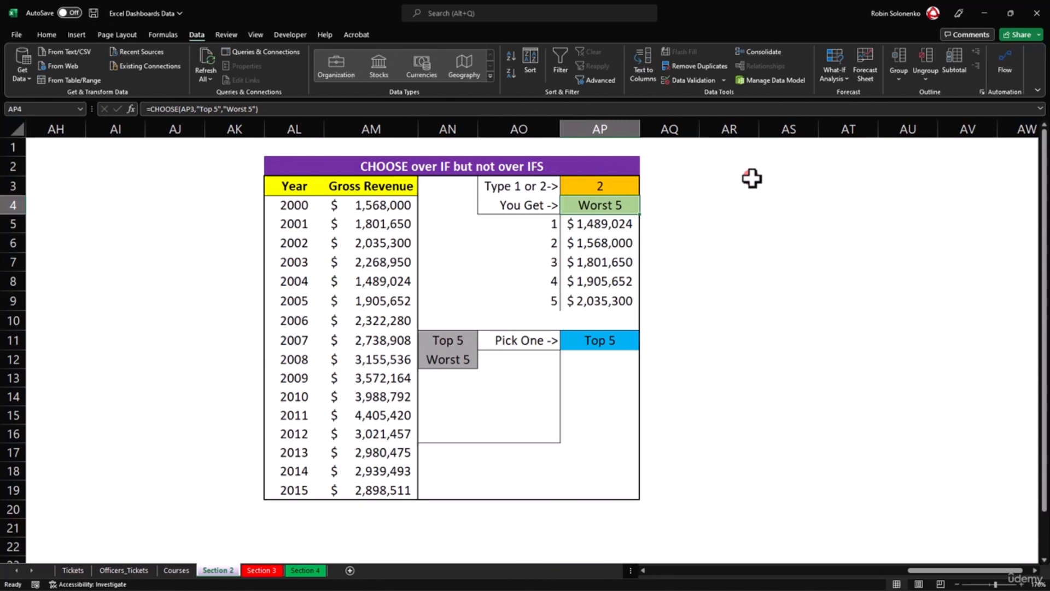
# Try the Pick One list in AP11 by alternating between Worst 5 and Top 5, ending on Top 5.
pyautogui.scroll(-1, 609, 311)
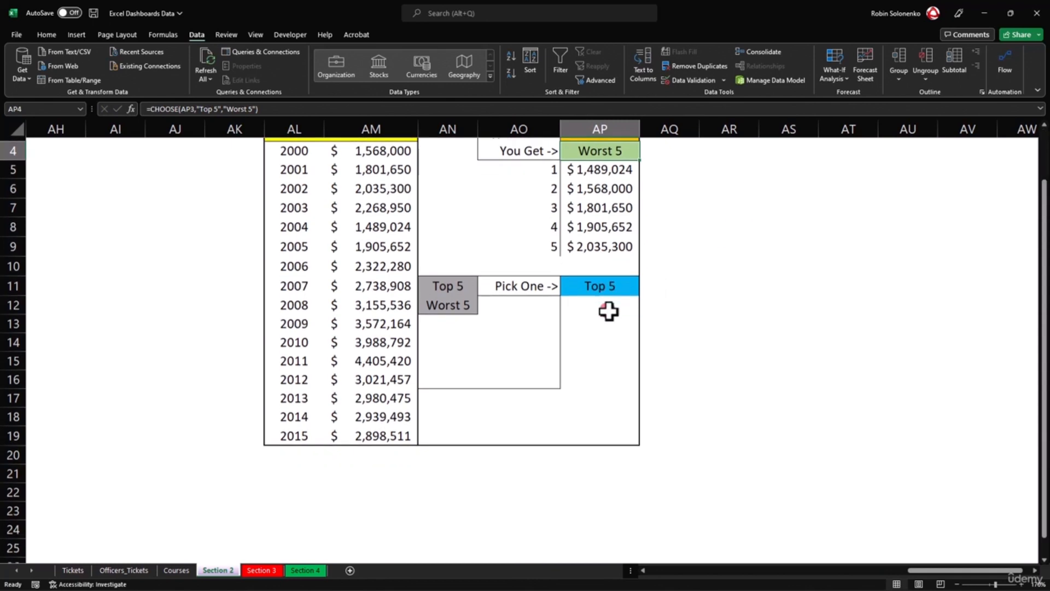
pyautogui.click(600, 284)
pyautogui.click(645, 289)
pyautogui.click(599, 313)
pyautogui.click(645, 290)
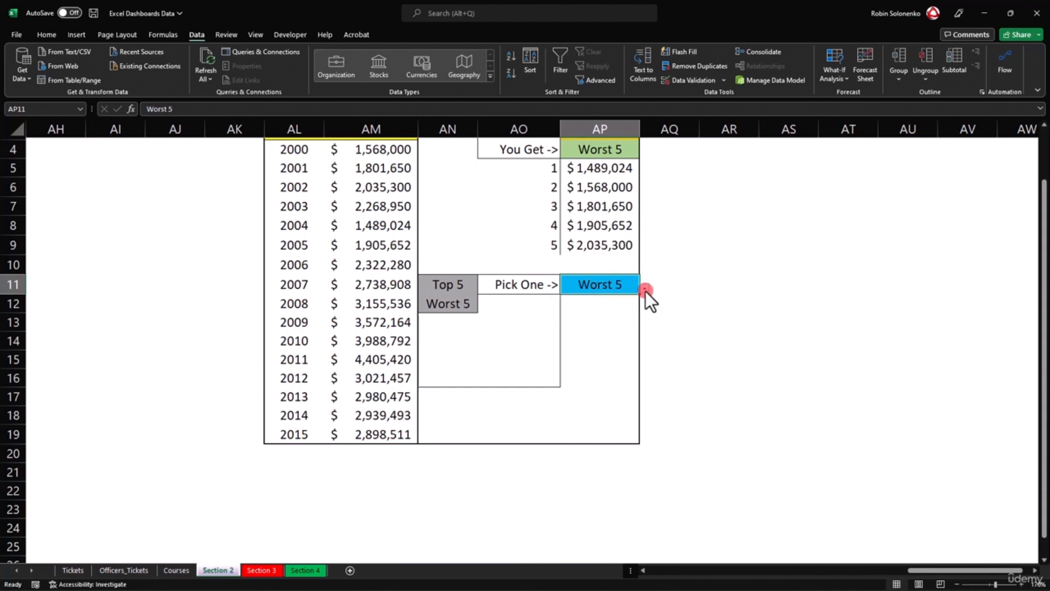
pyautogui.click(620, 301)
pyautogui.click(645, 289)
pyautogui.click(593, 313)
pyautogui.click(646, 289)
pyautogui.click(606, 302)
# Begin an IFS formula in AP12 with the first condition AP11="Top 5".
pyautogui.click(593, 305)
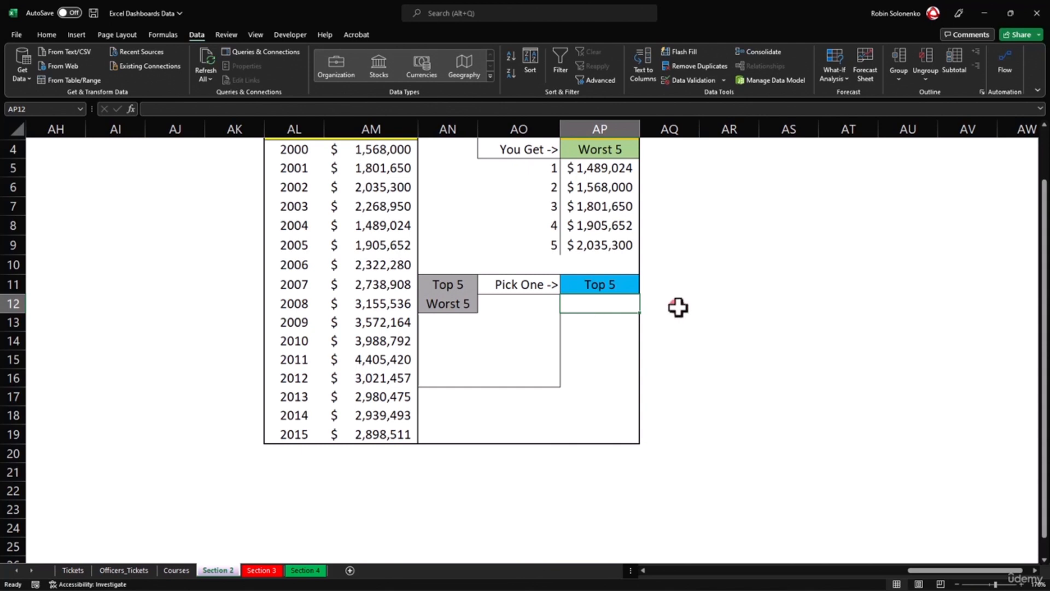
pyautogui.write('=IFS')
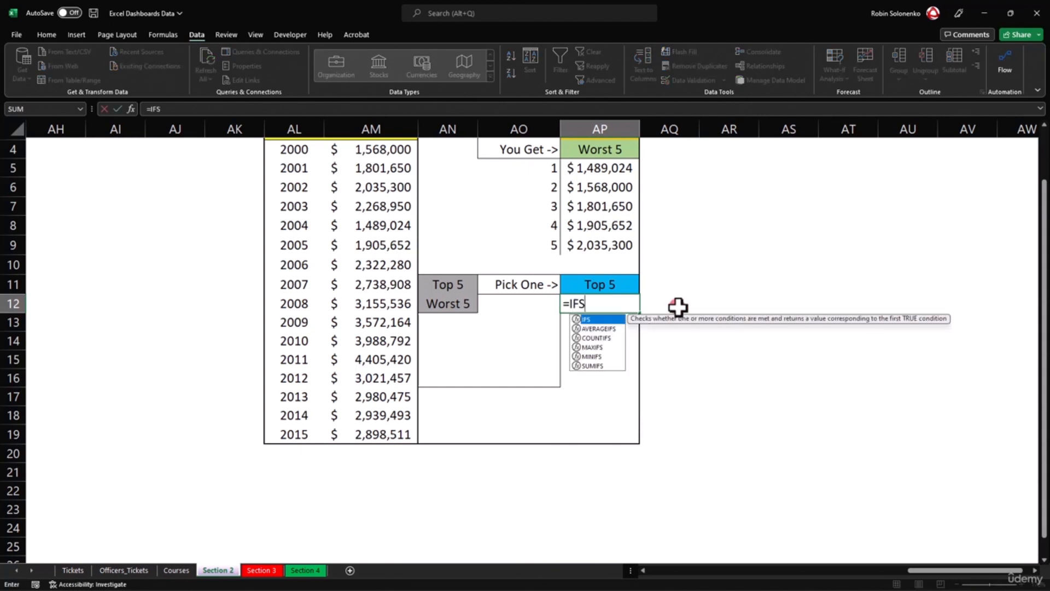
pyautogui.write('(')
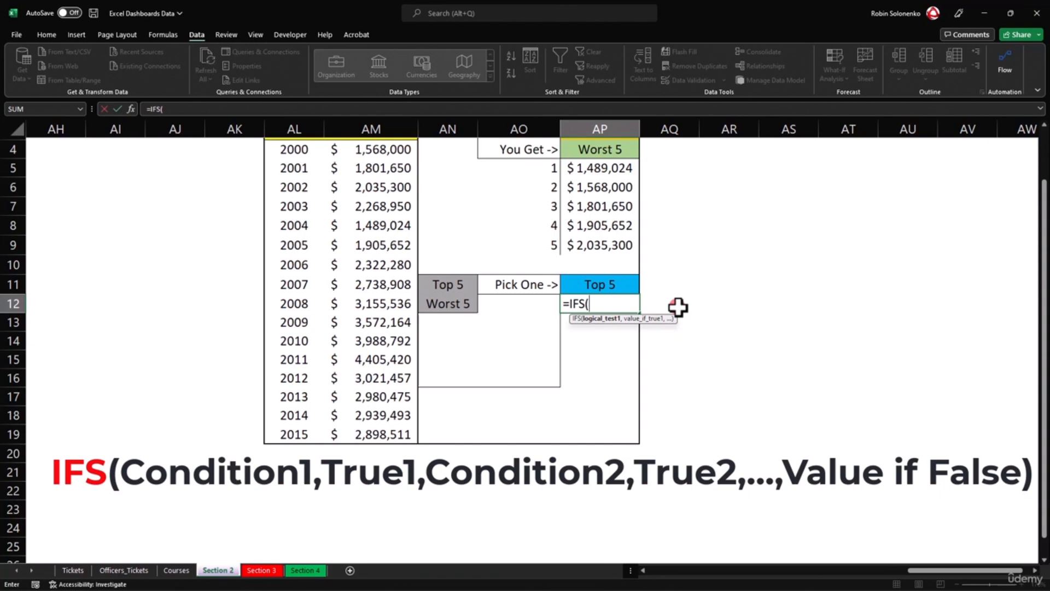
pyautogui.click(622, 285)
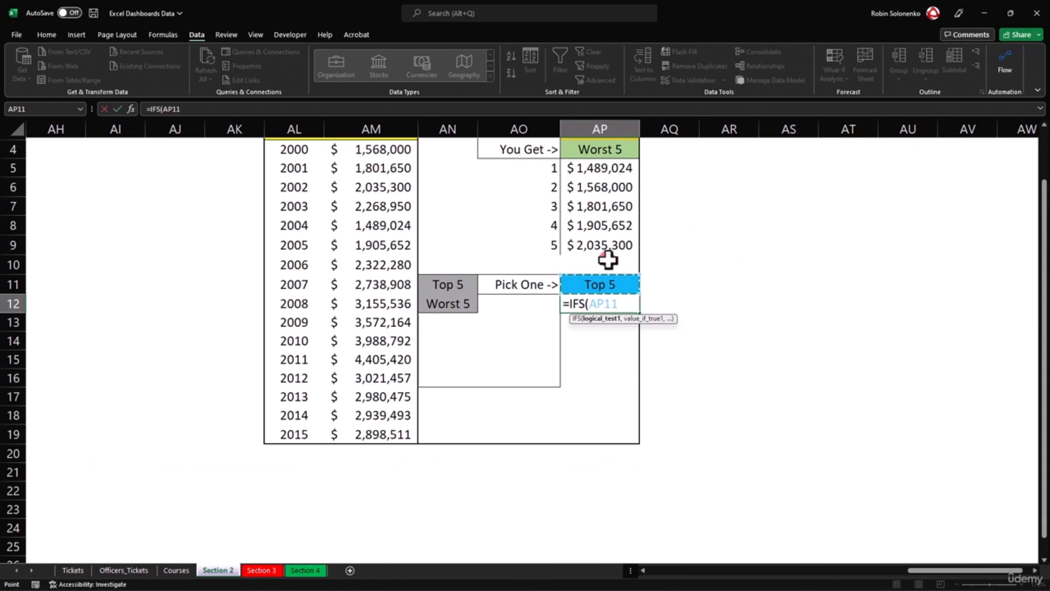
pyautogui.write('="Top 5"')
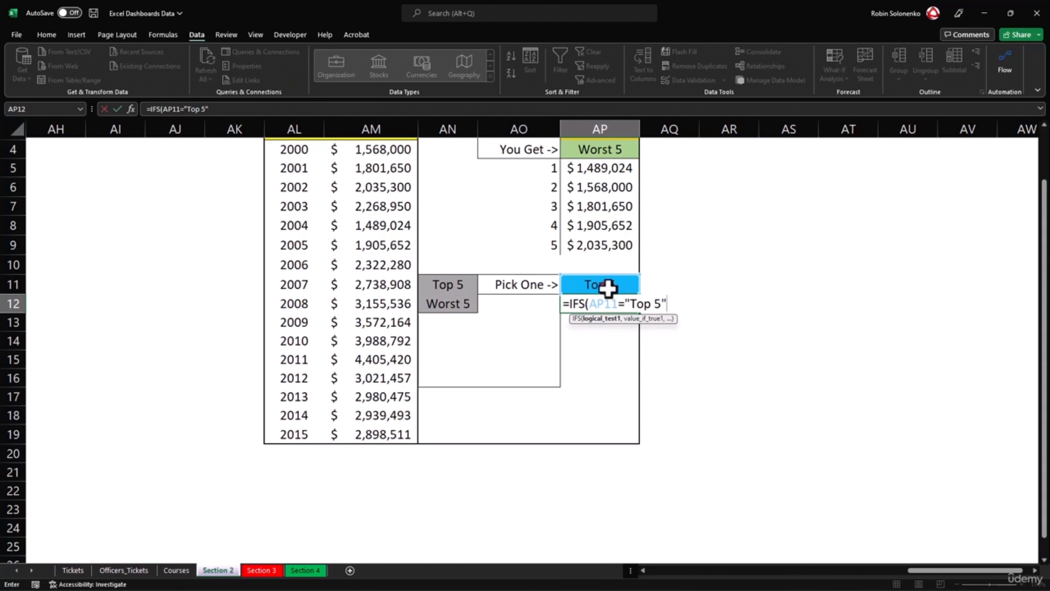
# Make the pick cell reference in the first IFS condition absolute as $AP$11.
pyautogui.click(604, 303)
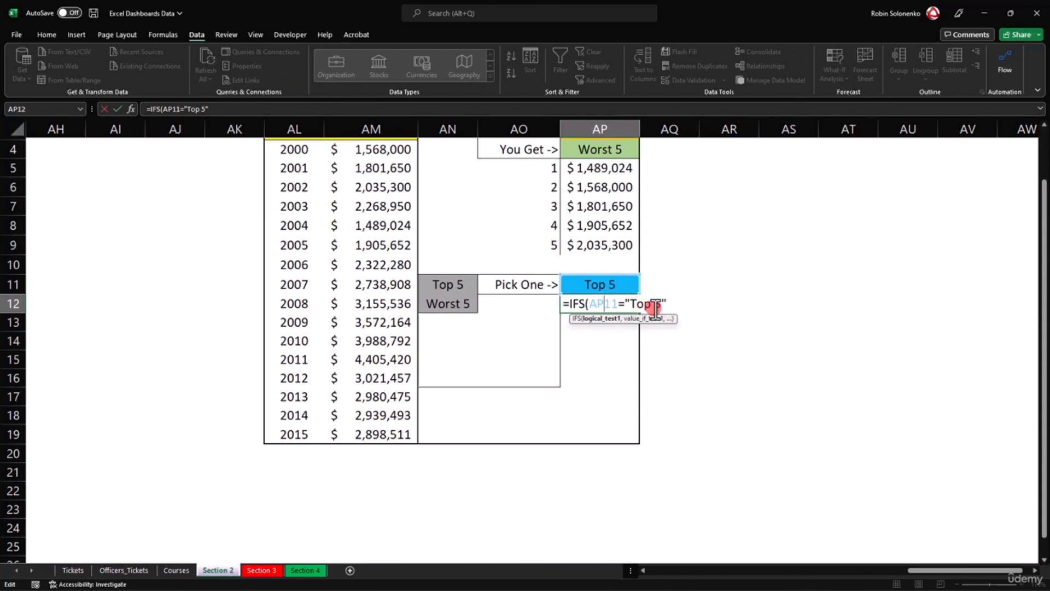
pyautogui.press('F4')
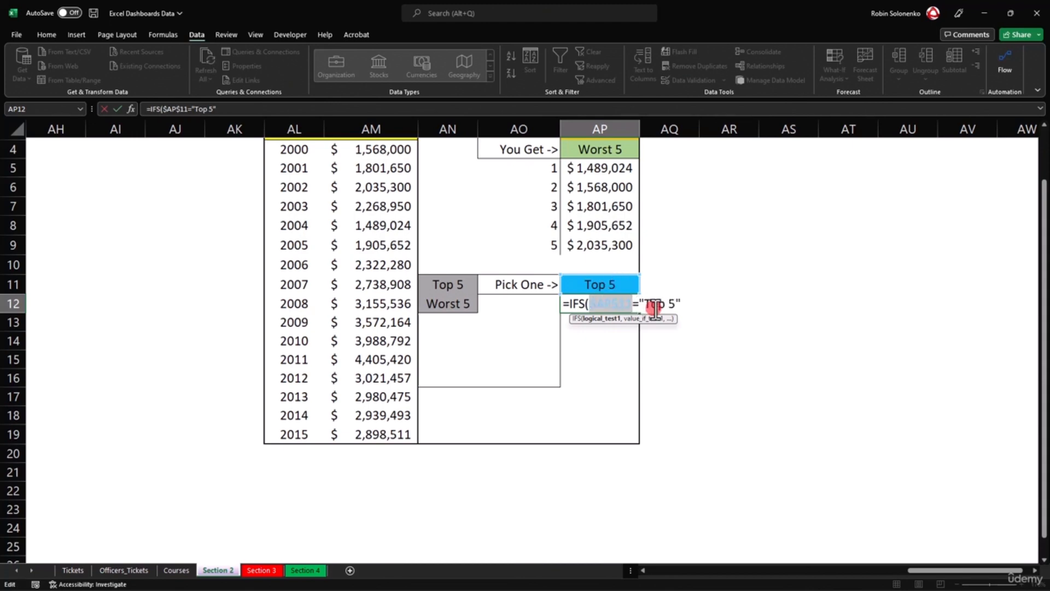
pyautogui.click(698, 303)
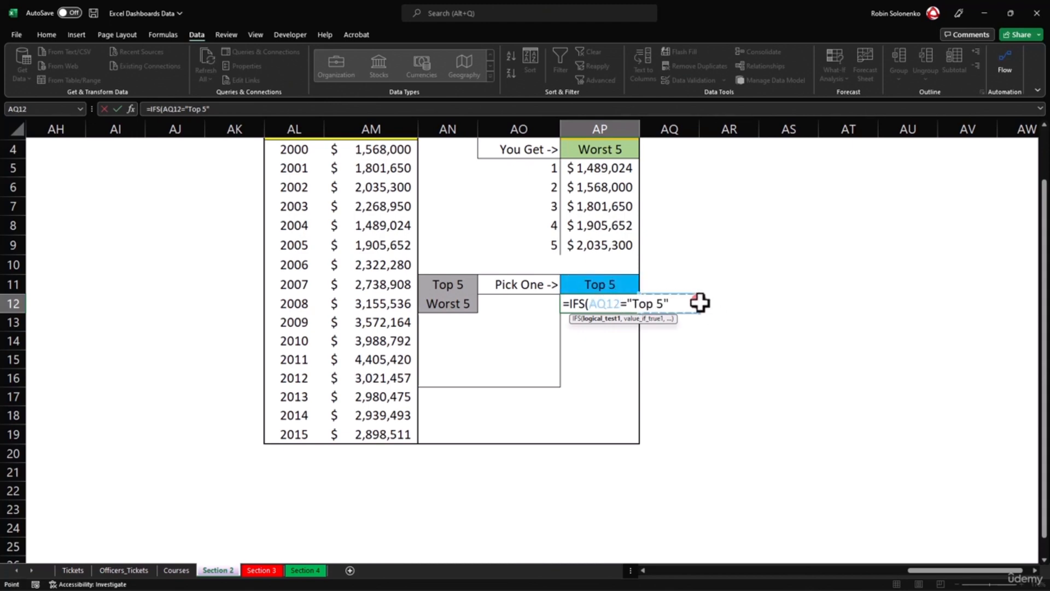
pyautogui.click(602, 304)
pyautogui.click(541, 327)
pyautogui.click(590, 303)
pyautogui.moveTo(593, 303); pyautogui.dragTo(612, 301)
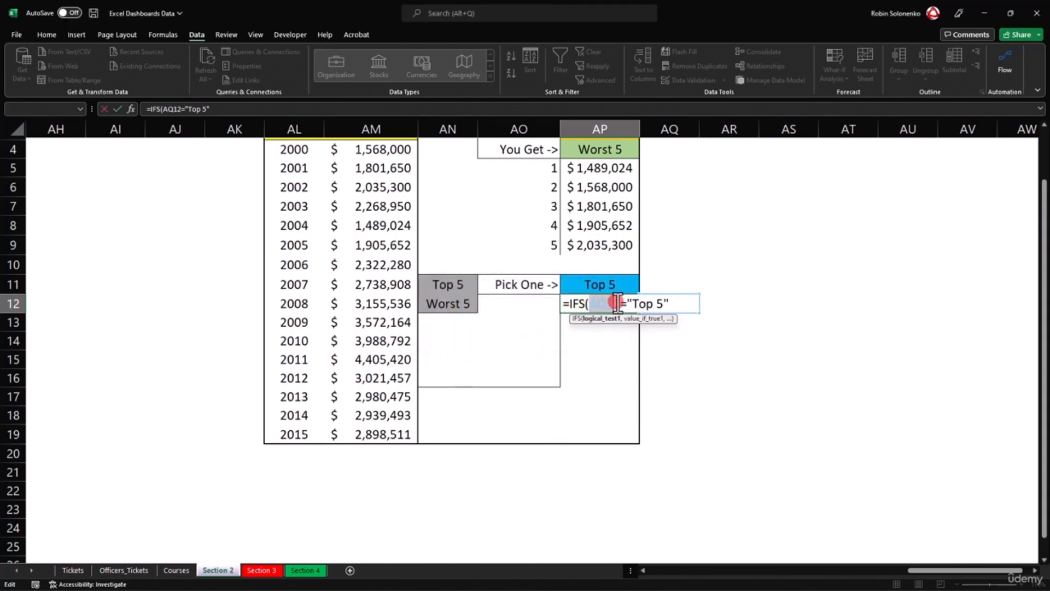
pyautogui.click(605, 282)
pyautogui.click(607, 302)
pyautogui.press('F4')
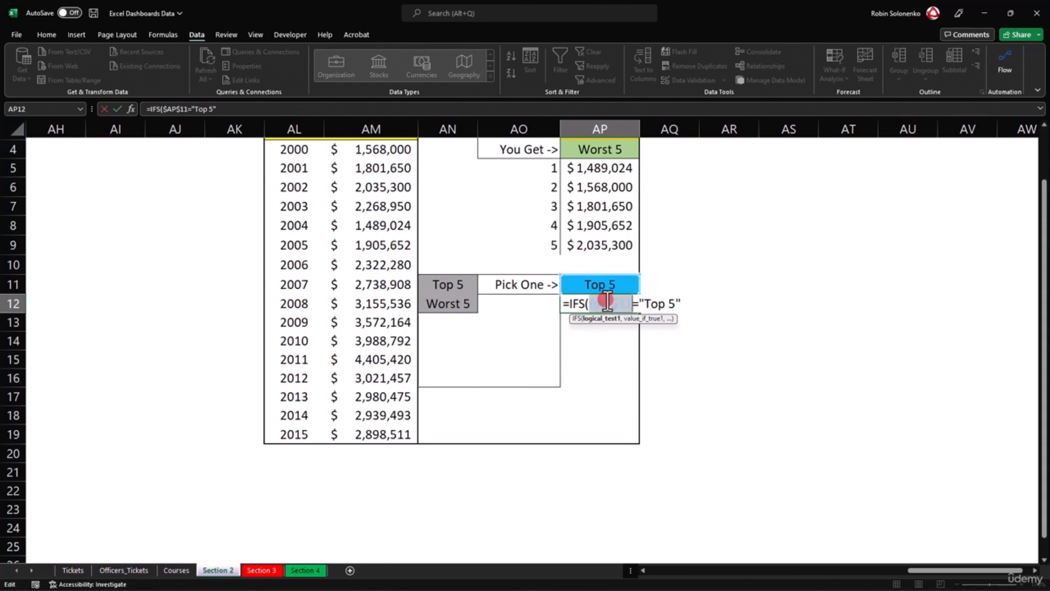
pyautogui.press('End')
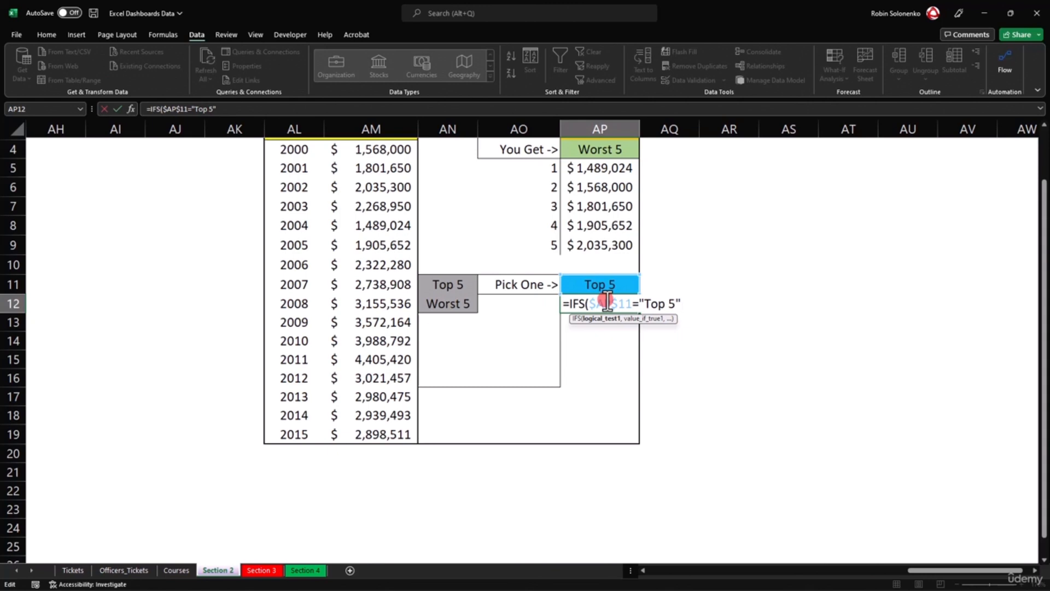
# Add LARGE($AM$4:$AM$19,AO5) to the AP12 formula as the value for the Top 5 condition.
pyautogui.write(',')
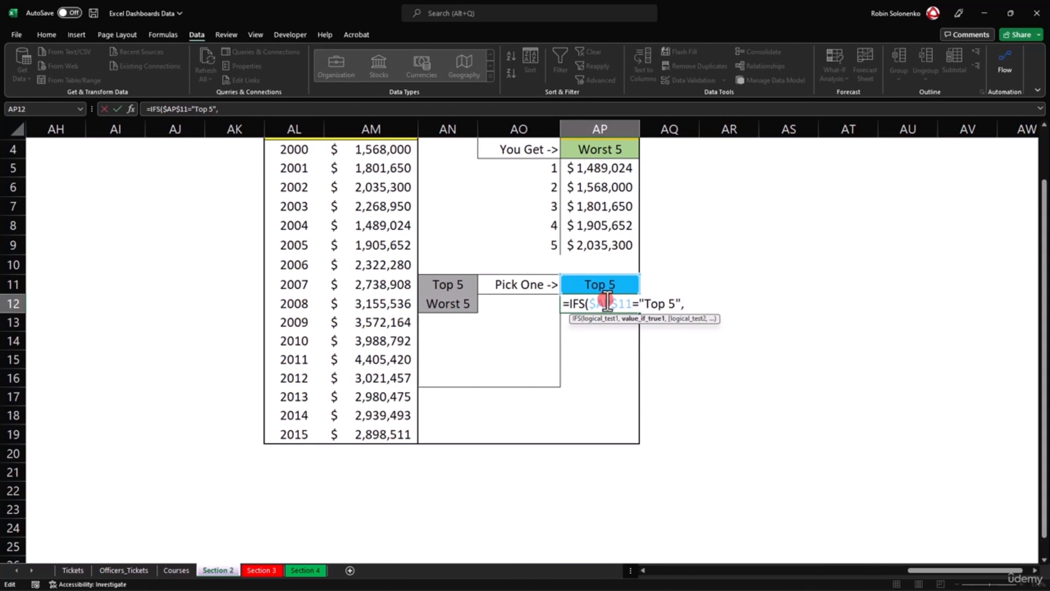
pyautogui.write('LARGE')
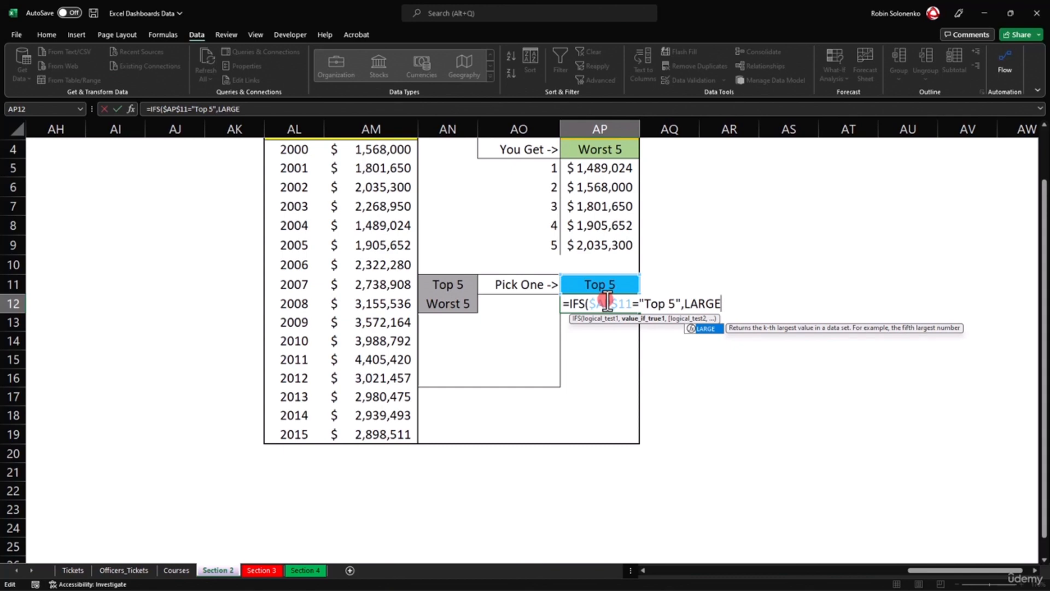
pyautogui.write('(')
pyautogui.moveTo(384, 149); pyautogui.dragTo(401, 429)
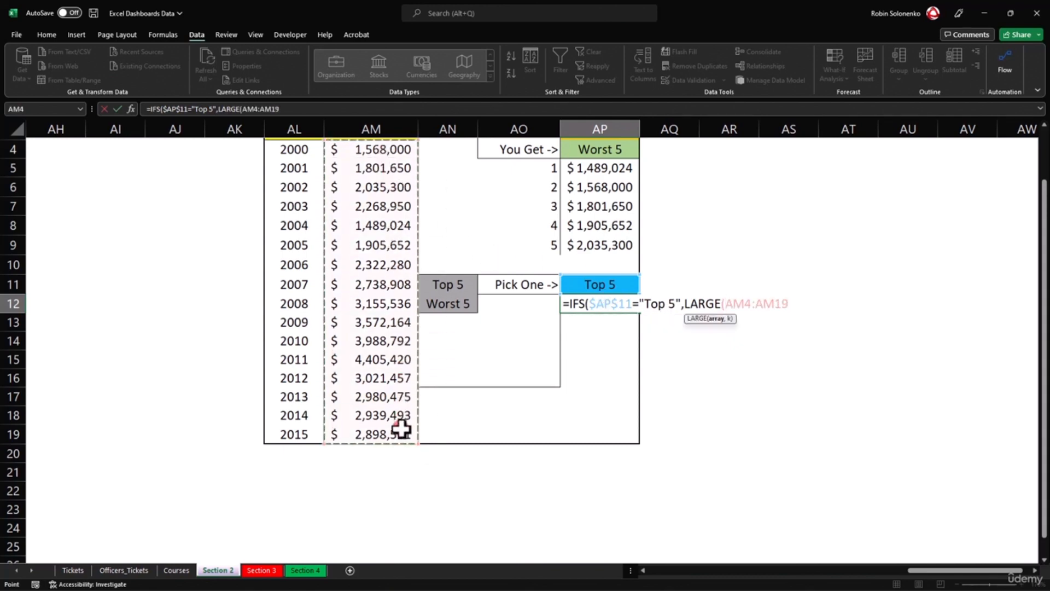
pyautogui.press('F4')
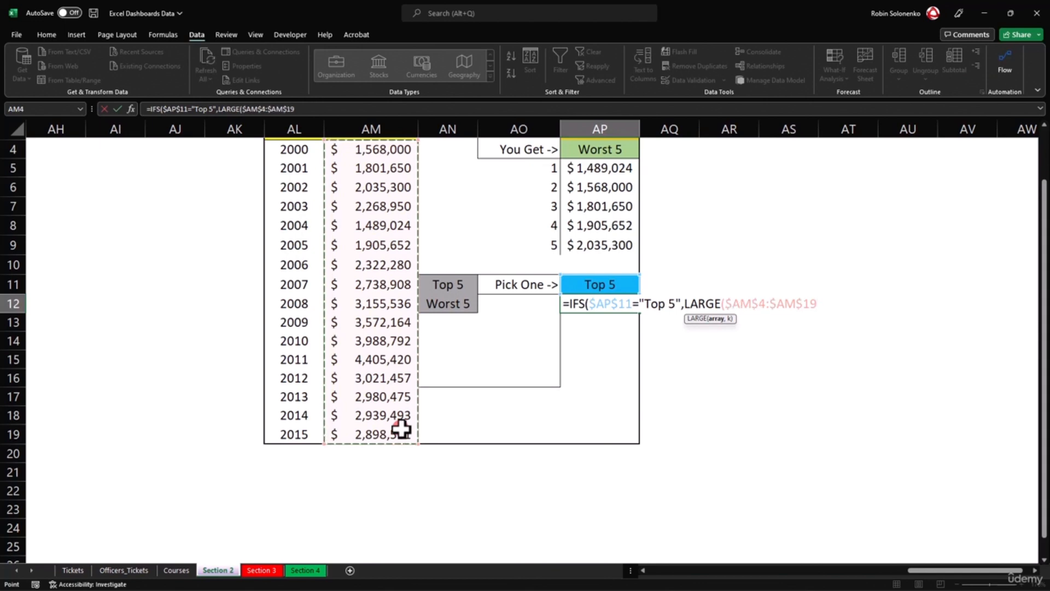
pyautogui.write(',')
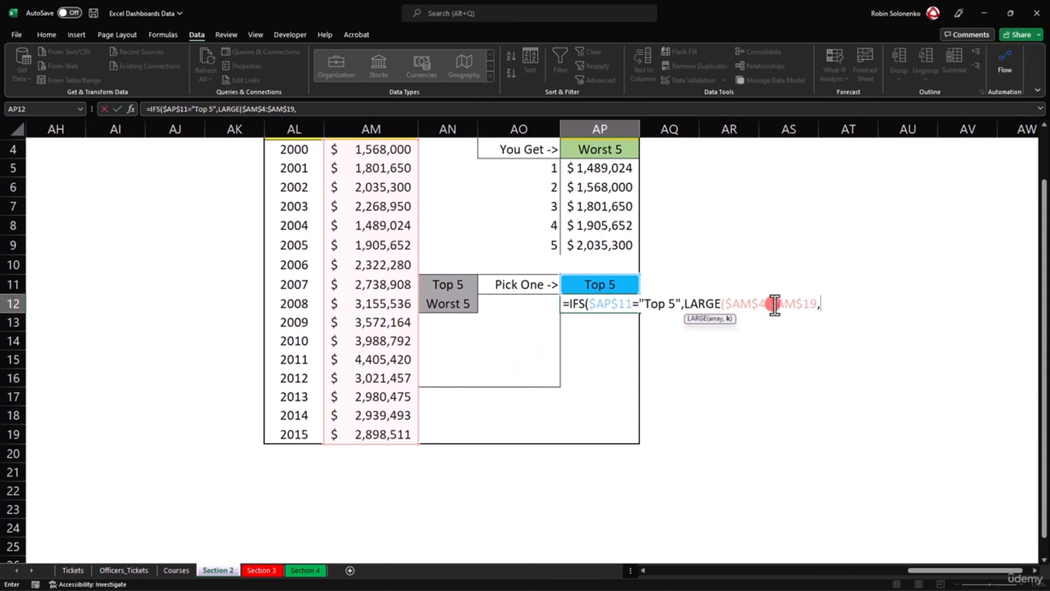
pyautogui.click(542, 167)
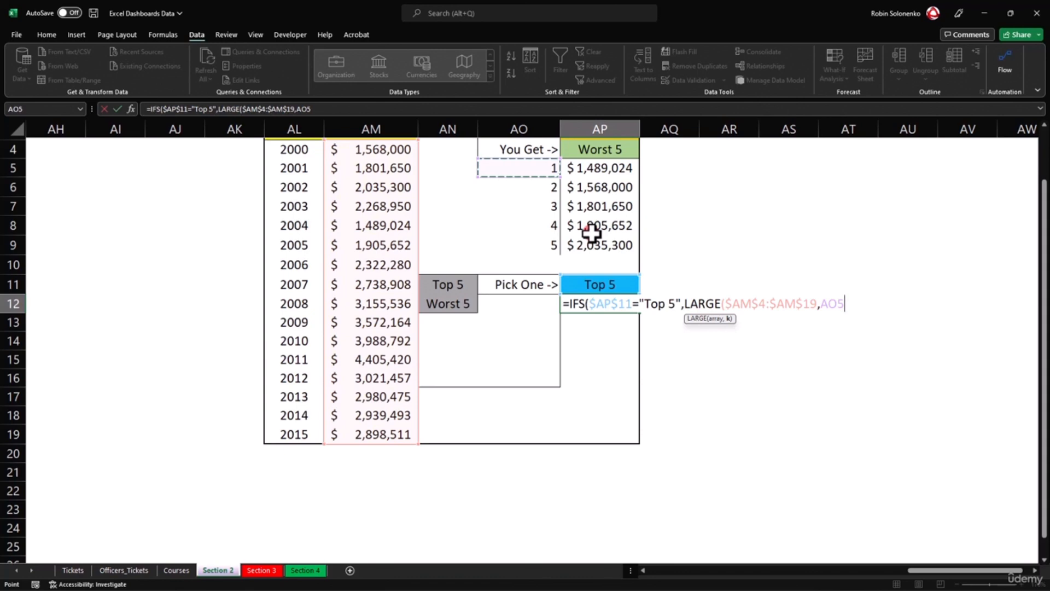
pyautogui.write(')')
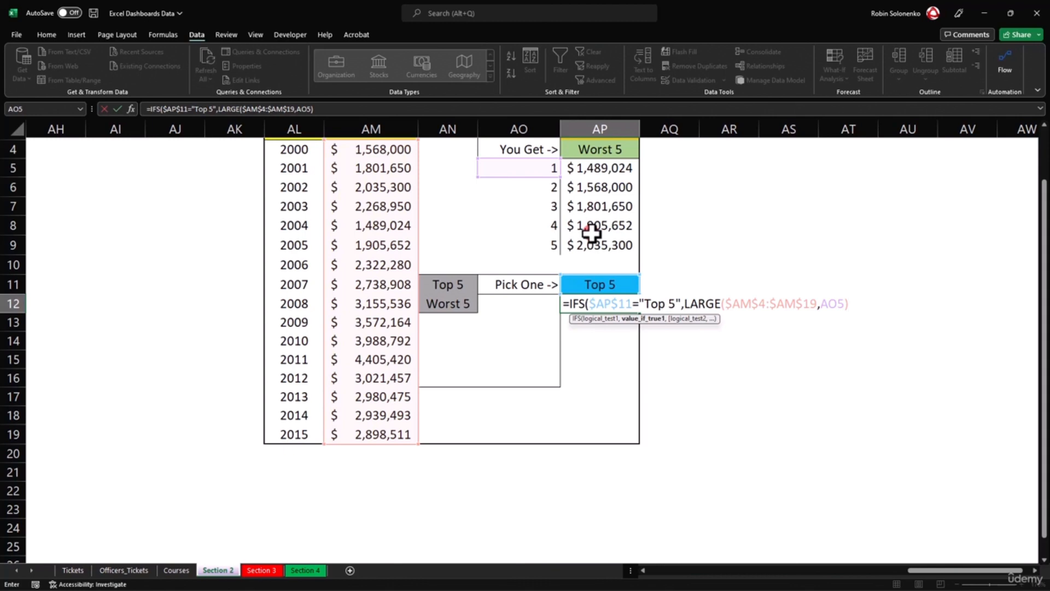
# Add the second IFS condition $AP$11="Worst 5" to the AP12 formula.
pyautogui.write(',')
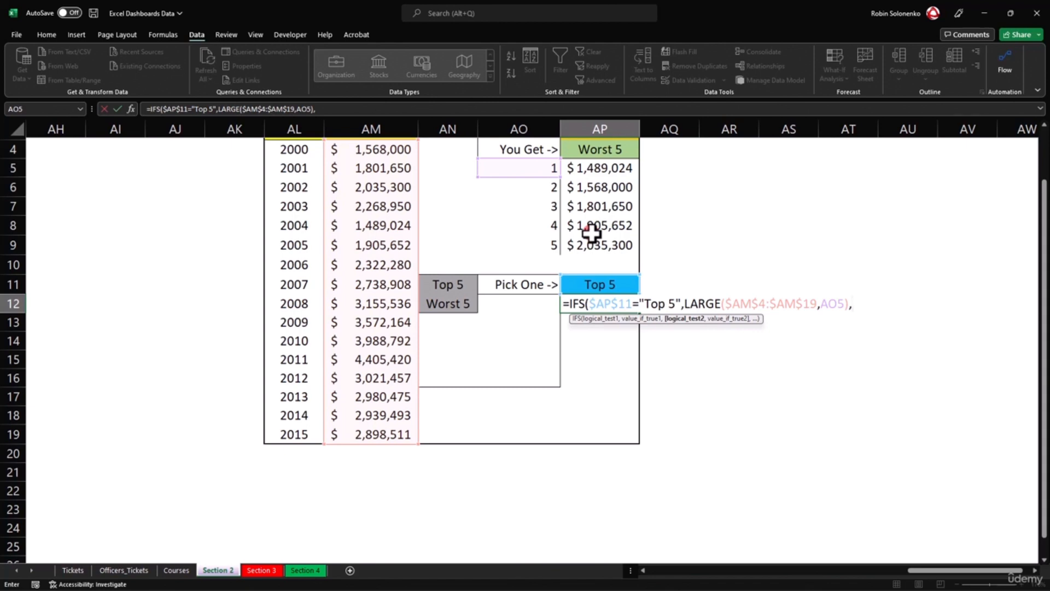
pyautogui.click(611, 283)
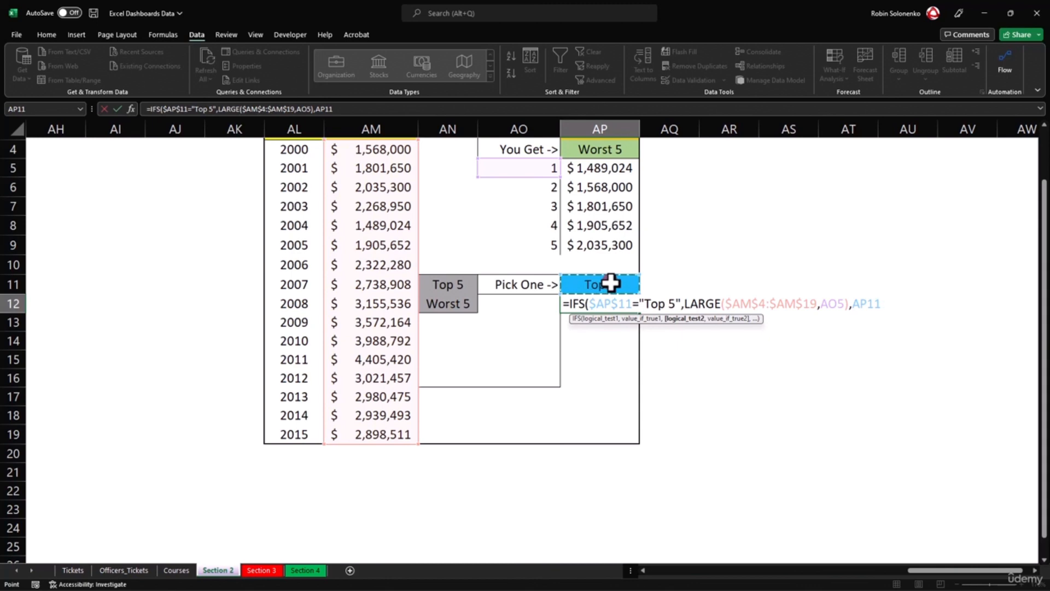
pyautogui.press('F4')
pyautogui.write('=')
pyautogui.write('"')
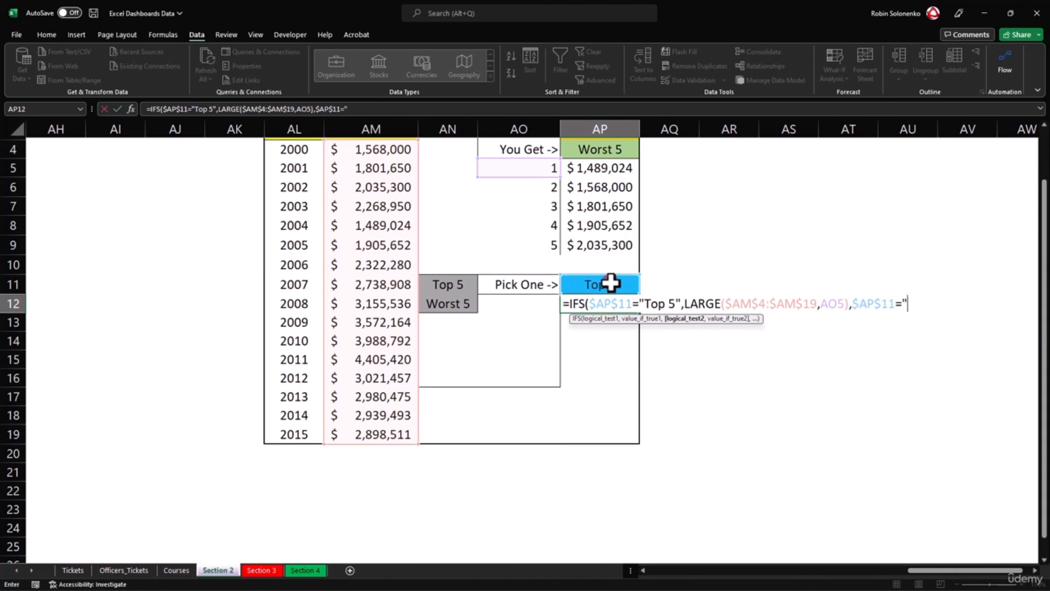
pyautogui.write('Worst 5",')
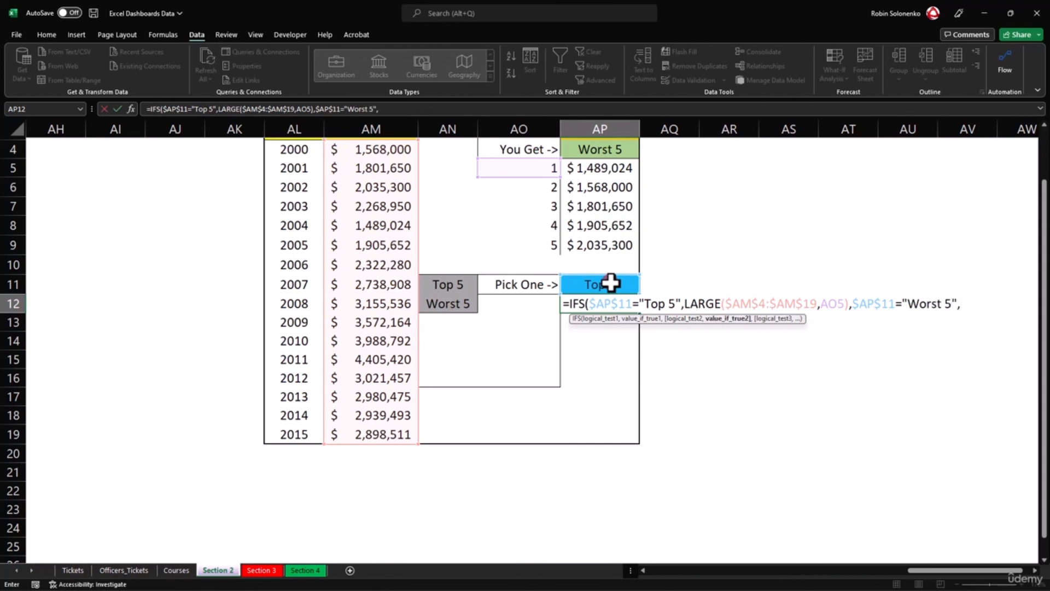
# Complete the AP12 formula with SMALL($AM$4:$AM$19,AO5) as the value for the Worst 5 condition.
pyautogui.write('SMALL(')
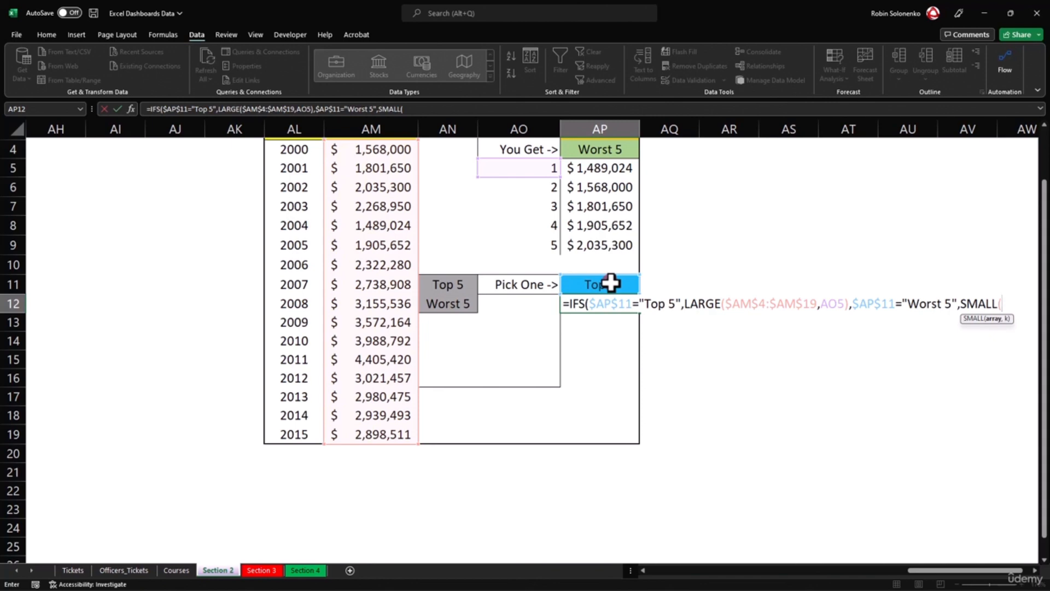
pyautogui.moveTo(387, 149); pyautogui.dragTo(391, 436)
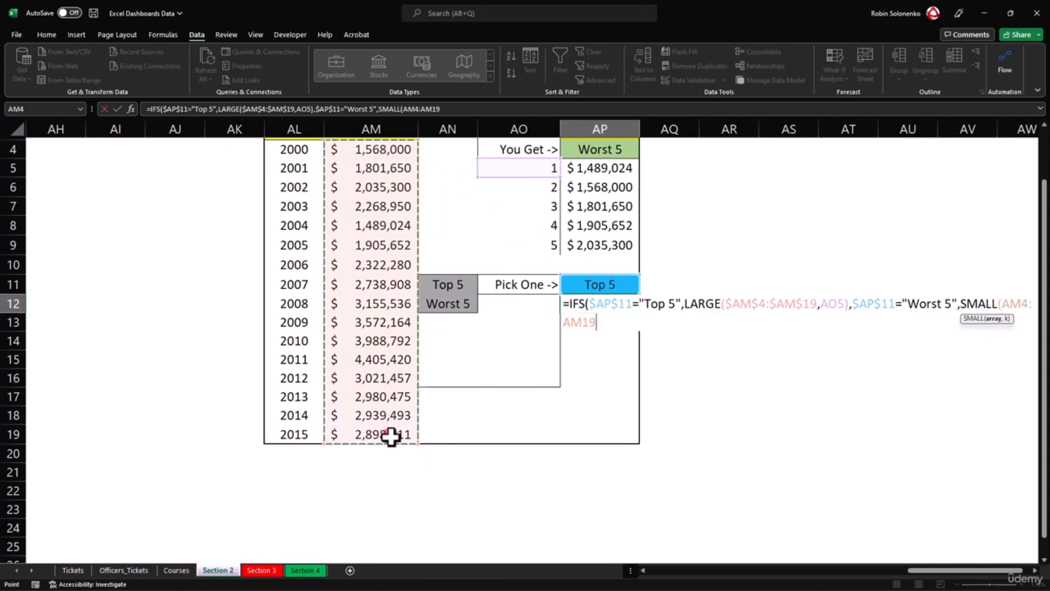
pyautogui.press('F4')
pyautogui.write(',')
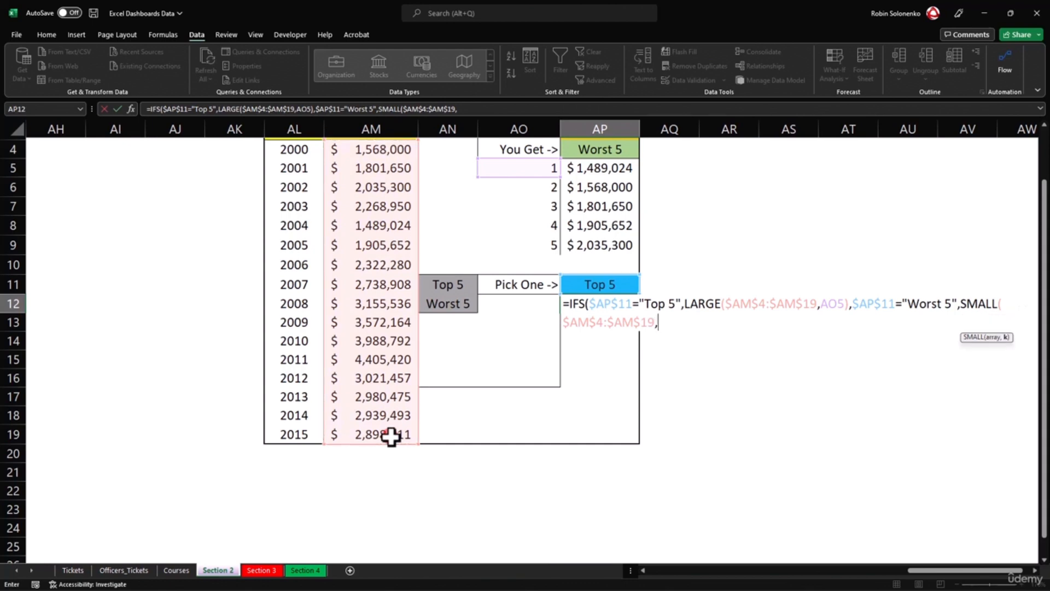
pyautogui.click(530, 170)
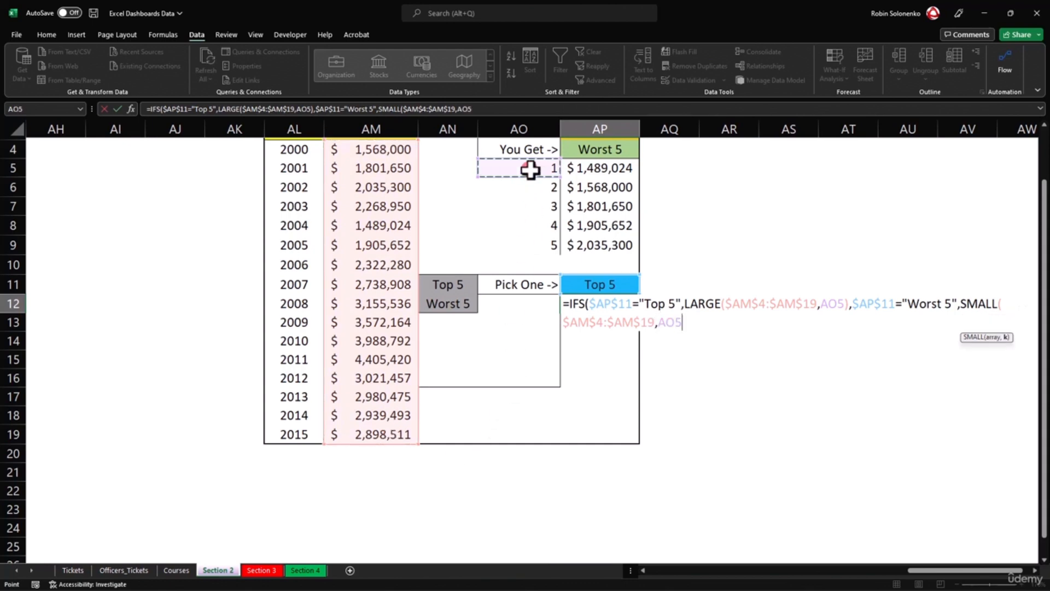
pyautogui.write('))')
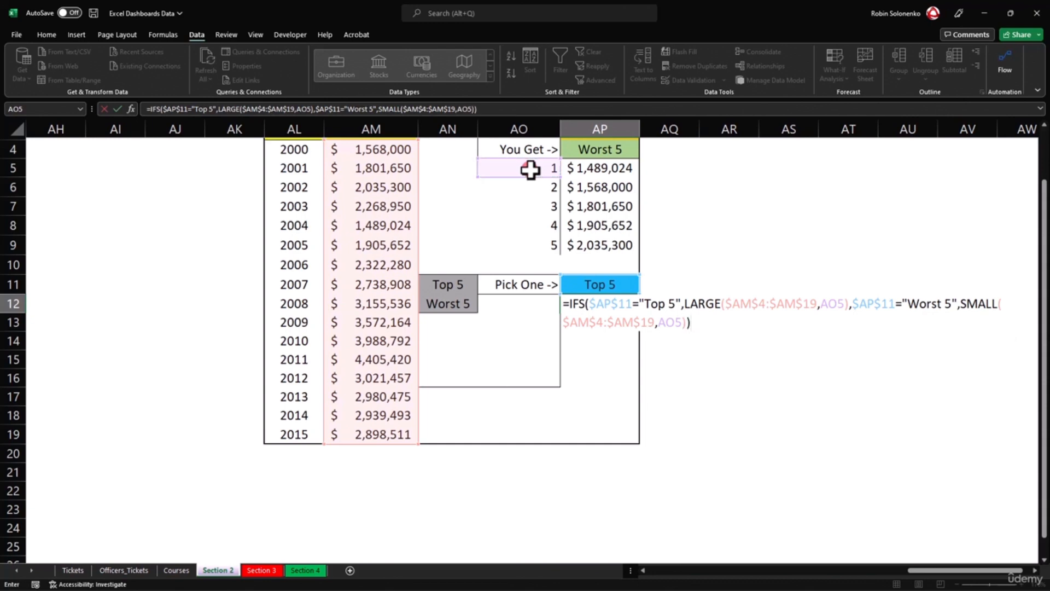
pyautogui.press('Return')
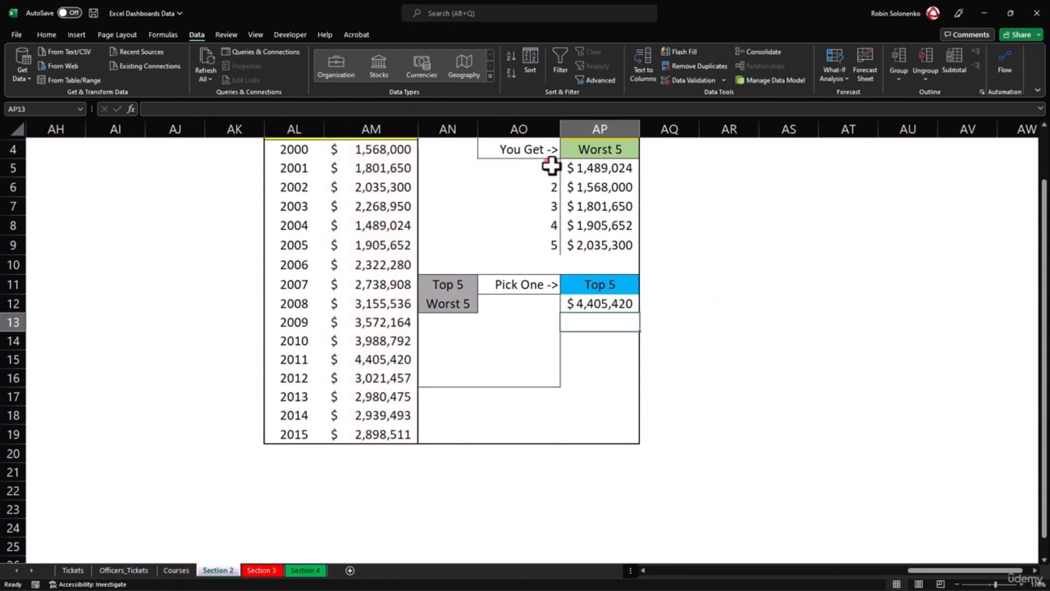
# Fill the AP12 formula down through AP16 and set the Pick One cell AP11 to Worst 5.
pyautogui.click(625, 305)
pyautogui.moveTo(639, 312); pyautogui.dragTo(649, 392)
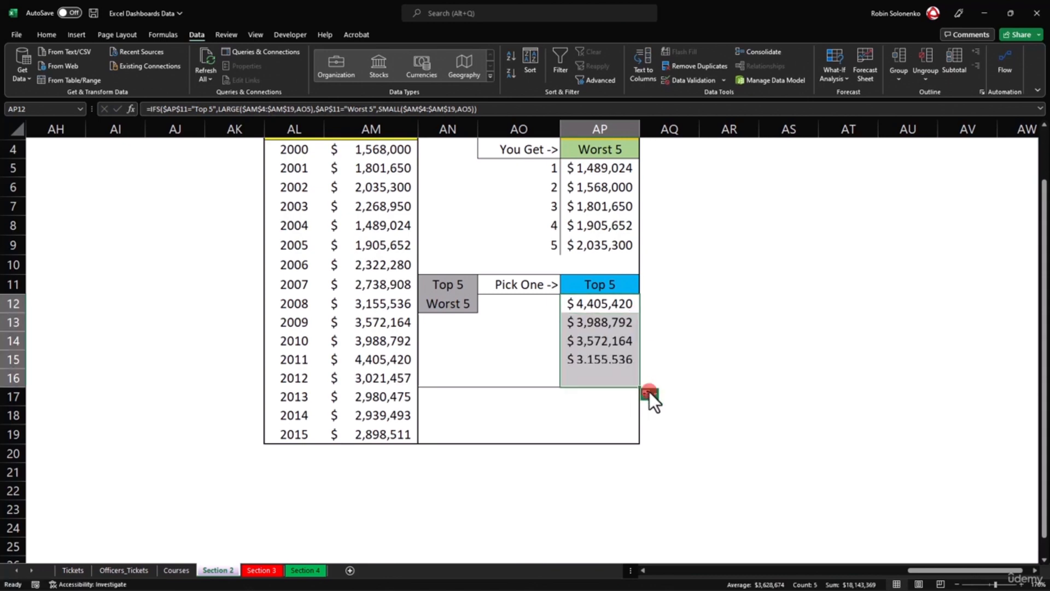
pyautogui.click(579, 288)
pyautogui.click(647, 293)
pyautogui.click(613, 314)
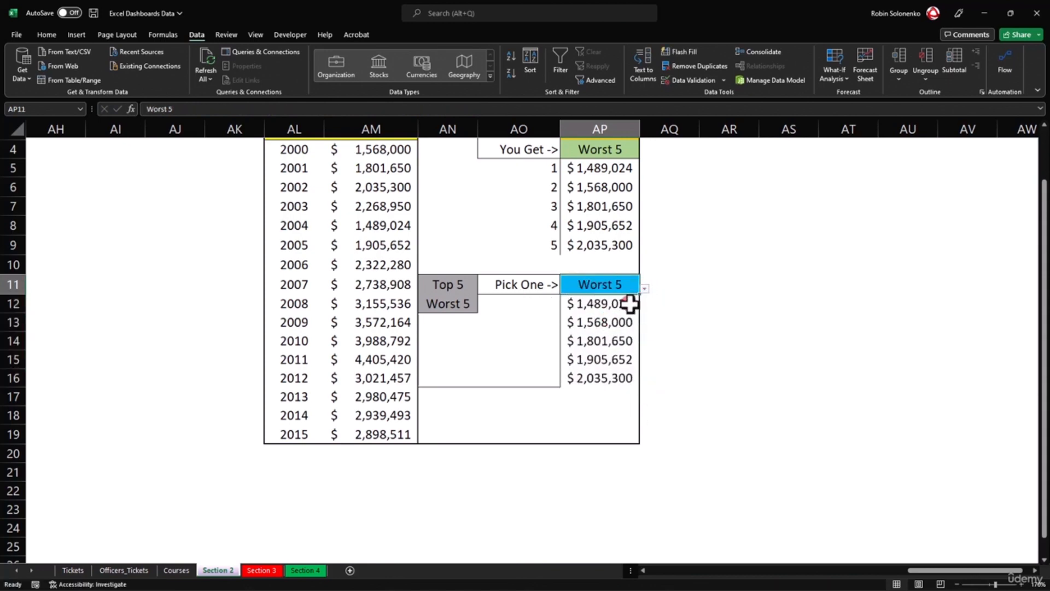
# Switch the Pick One cell AP11 between Top 5 and Worst 5, ending on Top 5.
pyautogui.click(642, 291)
pyautogui.click(638, 300)
pyautogui.click(644, 290)
pyautogui.click(625, 311)
pyautogui.click(644, 289)
pyautogui.click(613, 302)
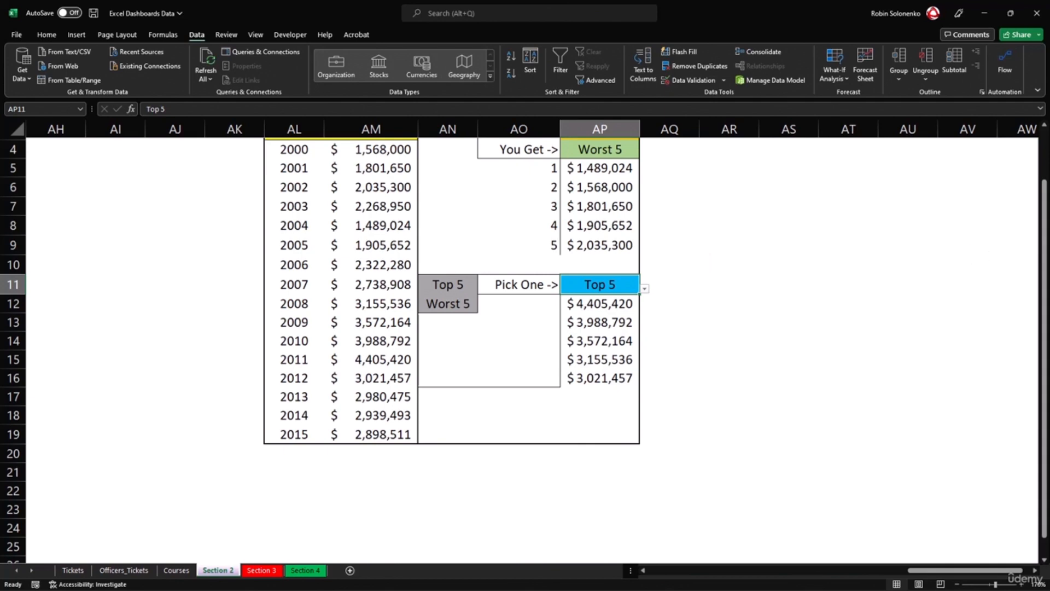
pyautogui.click(849, 241)
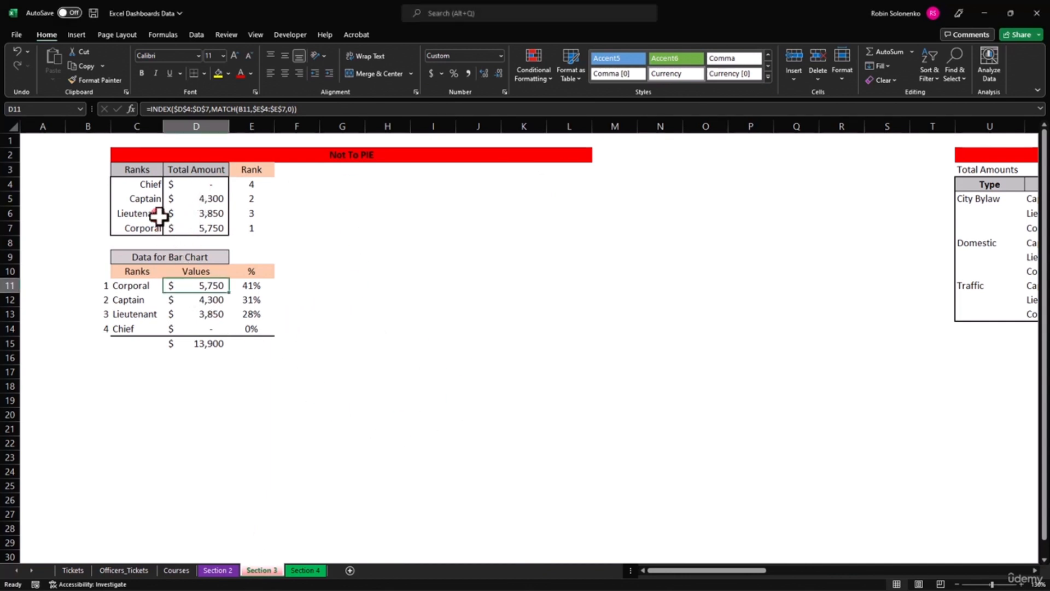
# On the Section 3 sheet, examine the Ranks, Total Amount and Rank columns in C4:E7 and their formulas.
pyautogui.click(141, 182)
pyautogui.moveTo(141, 181); pyautogui.dragTo(143, 224)
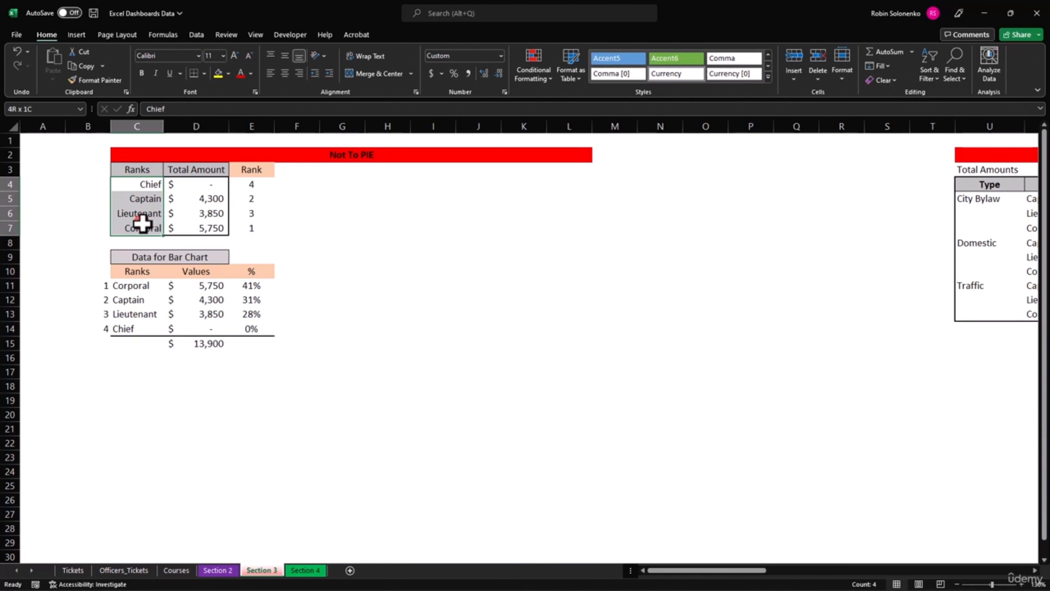
pyautogui.moveTo(207, 185); pyautogui.dragTo(214, 227)
pyautogui.moveTo(213, 185); pyautogui.dragTo(214, 231)
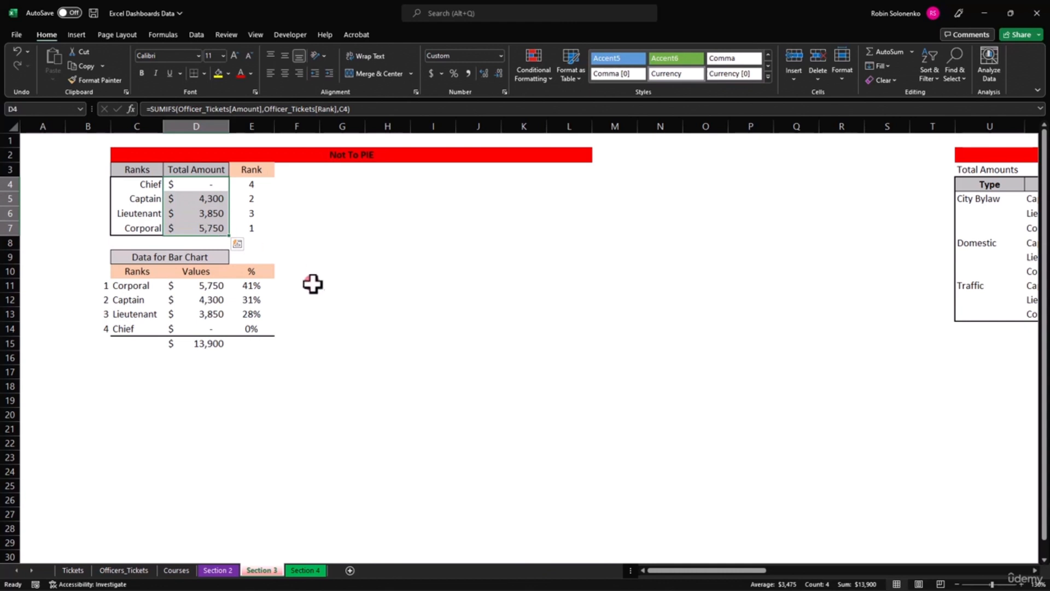
pyautogui.moveTo(257, 186); pyautogui.dragTo(263, 230)
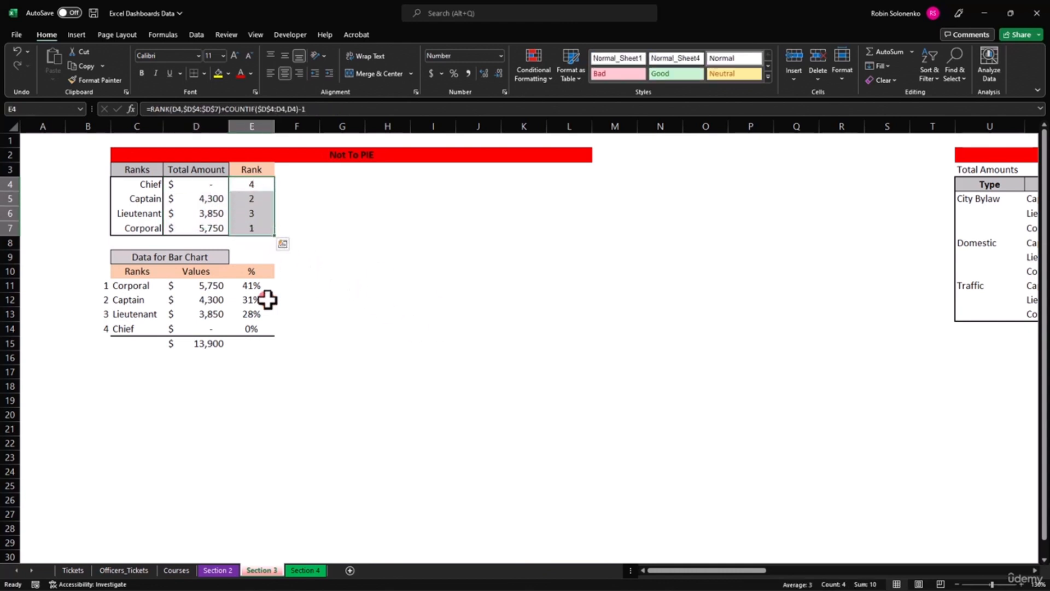
# Examine the Data for Bar Chart table's ranks, values and percentages in C11:E14 and the total in D15.
pyautogui.moveTo(139, 286); pyautogui.dragTo(149, 339)
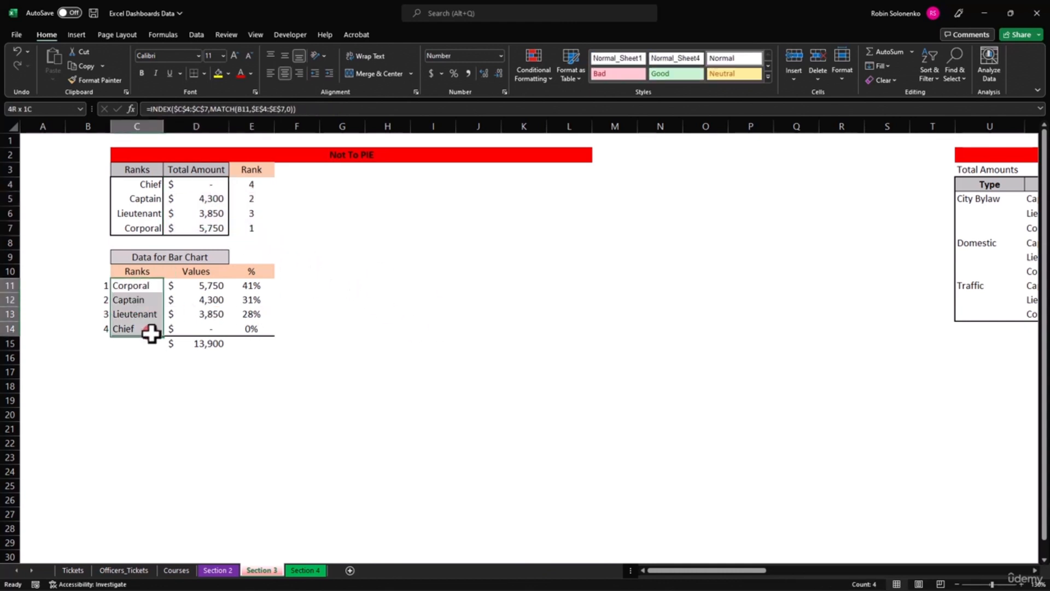
pyautogui.click(202, 280)
pyautogui.moveTo(201, 280); pyautogui.dragTo(206, 328)
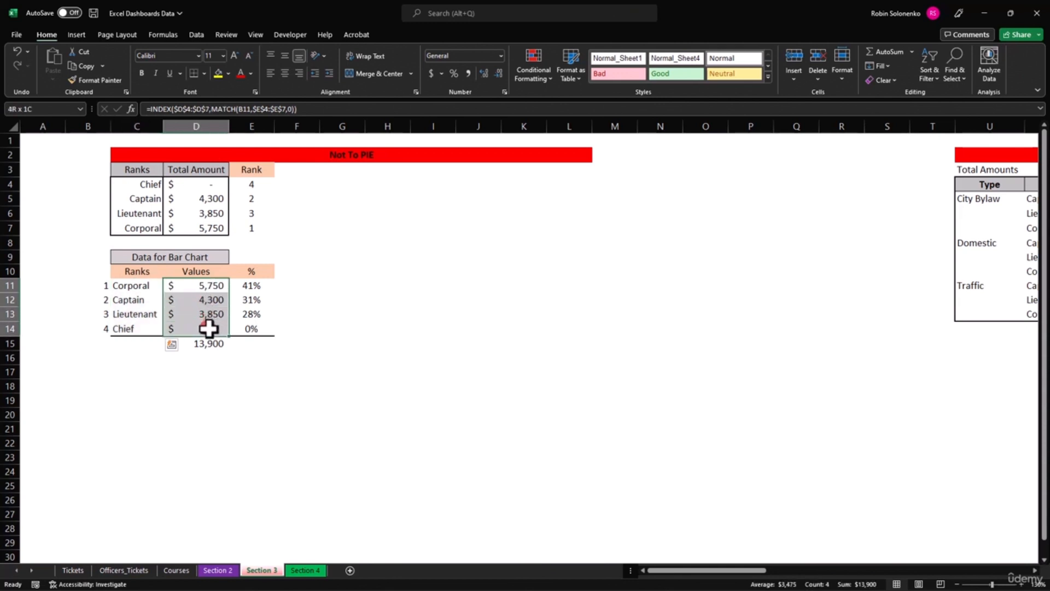
pyautogui.moveTo(144, 283); pyautogui.dragTo(143, 313)
pyautogui.moveTo(200, 285); pyautogui.dragTo(206, 328)
pyautogui.click(257, 285)
pyautogui.moveTo(258, 285); pyautogui.dragTo(259, 330)
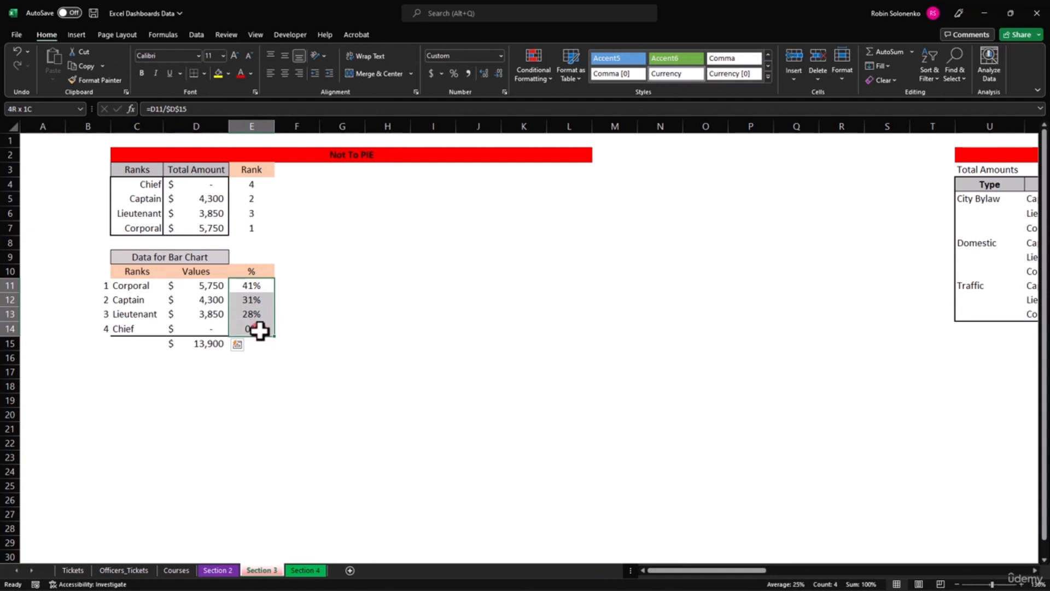
pyautogui.click(206, 344)
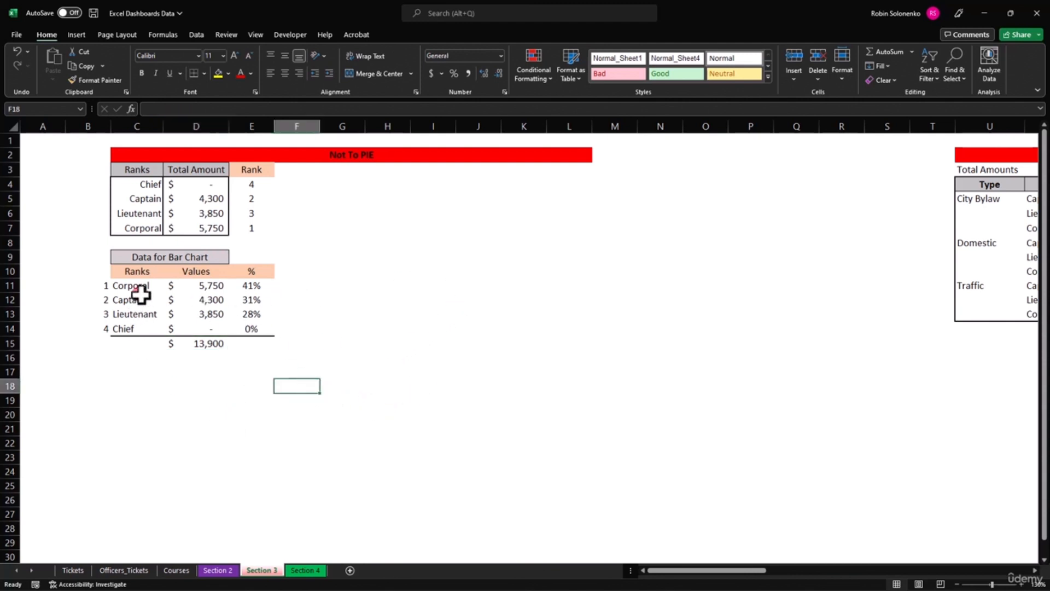
# Insert a 2-D clustered bar chart from C10:C14 and E10:E14 and place it beside the tables under the Not To PIE banner.
pyautogui.moveTo(145, 268); pyautogui.dragTo(149, 330)
pyautogui.moveTo(239, 274); pyautogui.dragTo(256, 327)
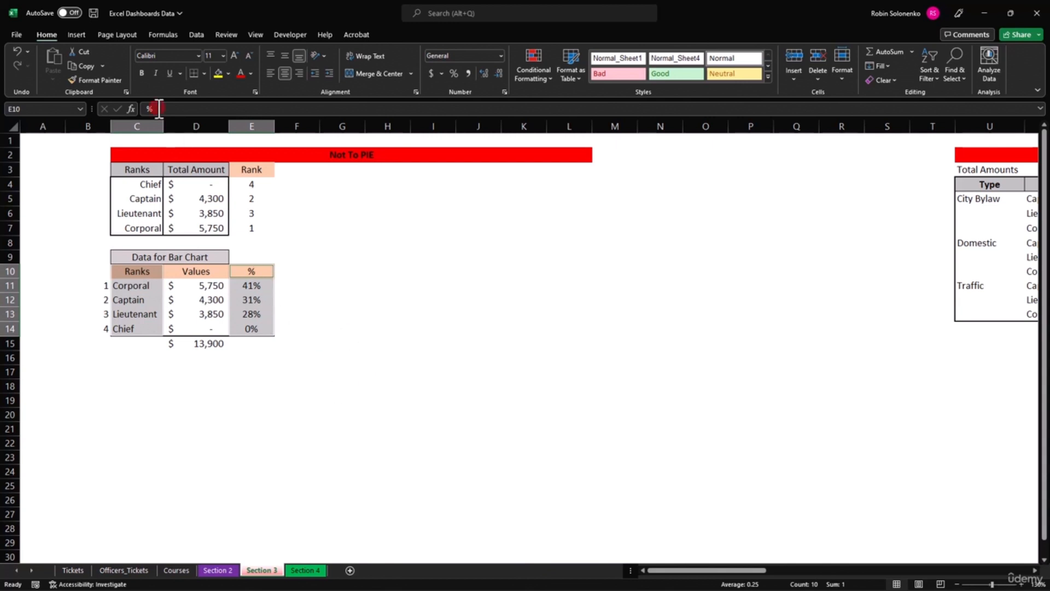
pyautogui.click(81, 35)
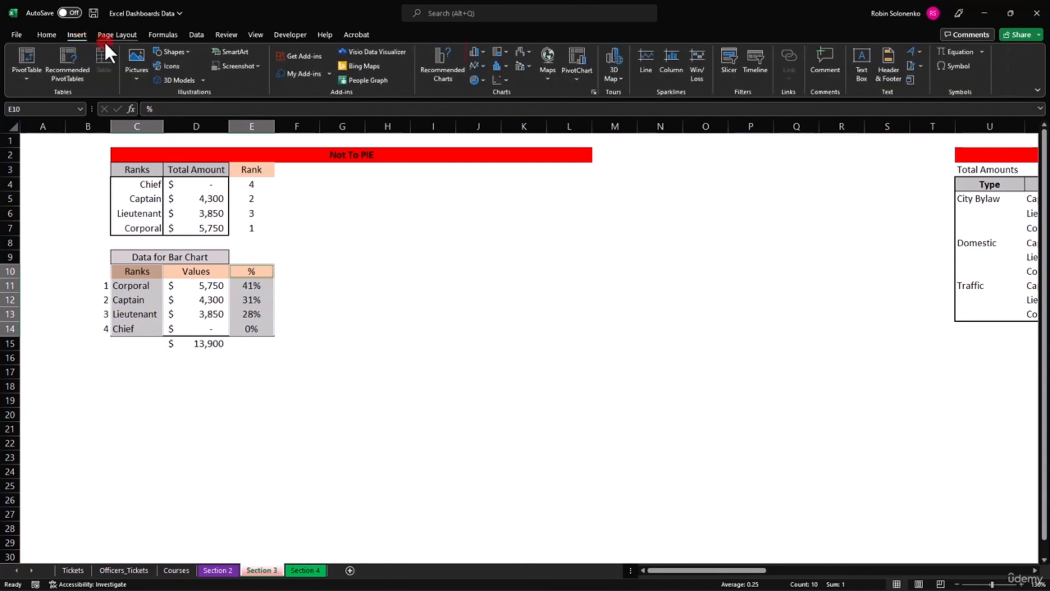
pyautogui.click(479, 52)
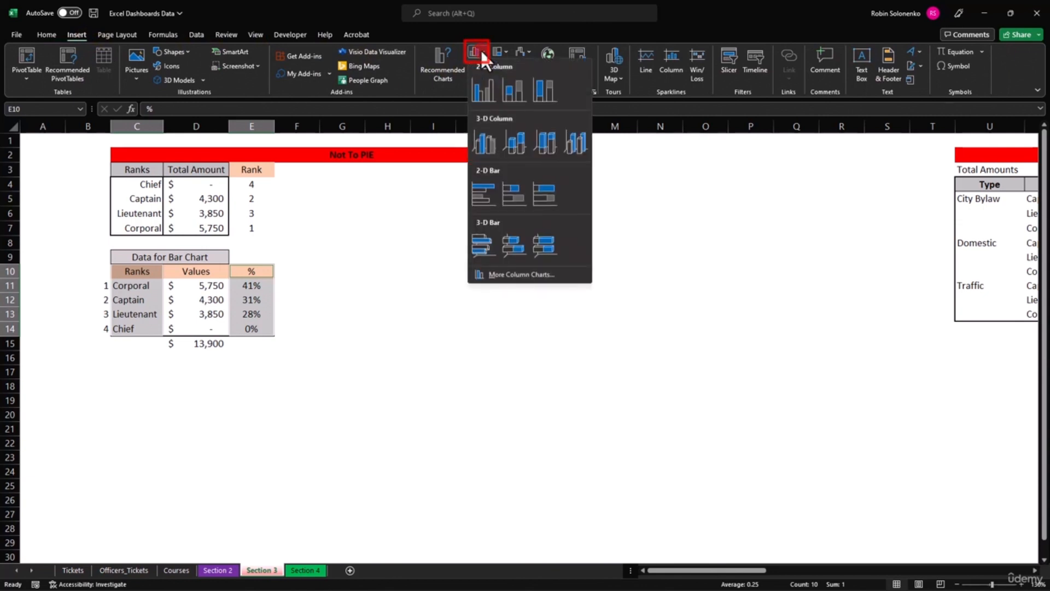
pyautogui.click(482, 196)
pyautogui.moveTo(592, 262); pyautogui.dragTo(558, 210)
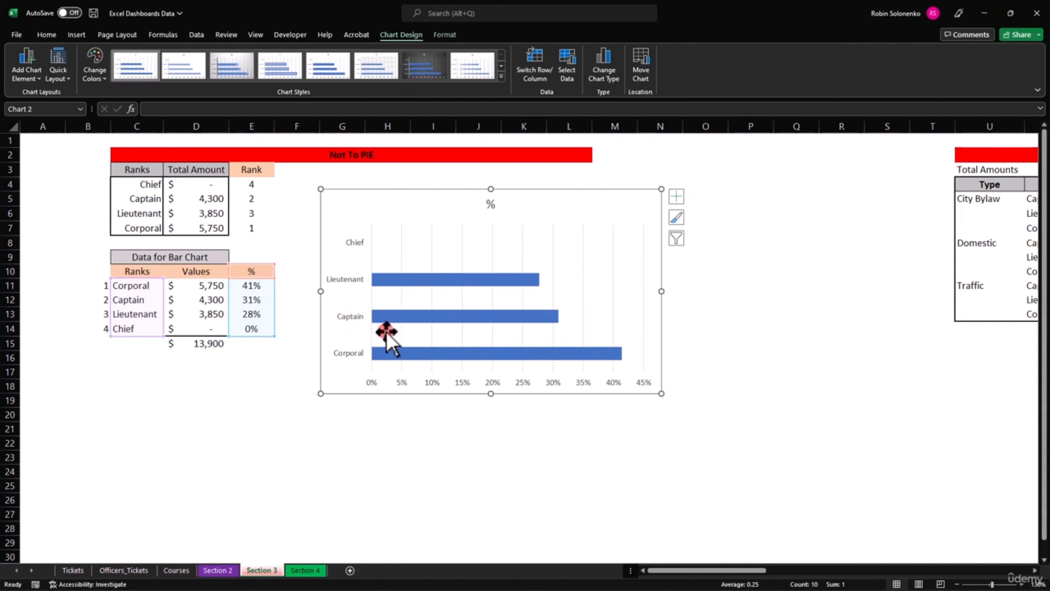
# Put the chart's vertical axis categories in reverse order and delete the chart title.
pyautogui.rightClick(346, 280)
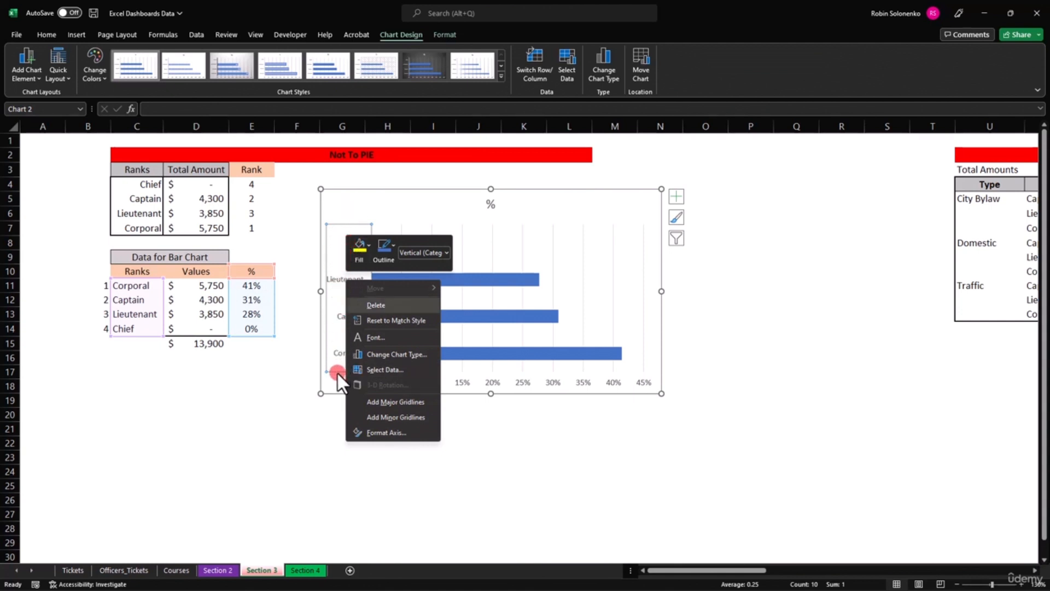
pyautogui.click(373, 432)
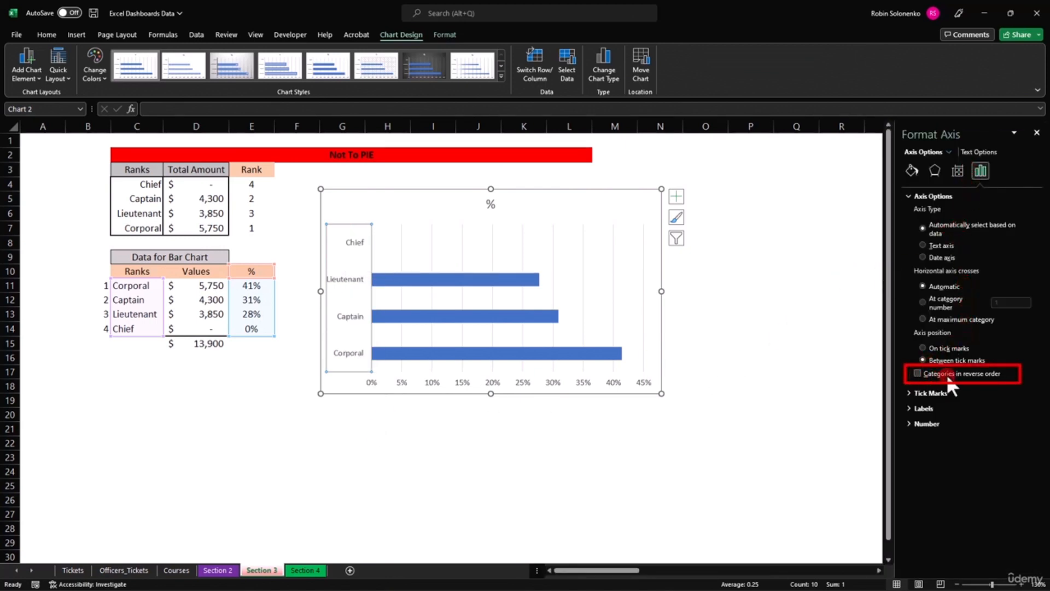
pyautogui.click(917, 373)
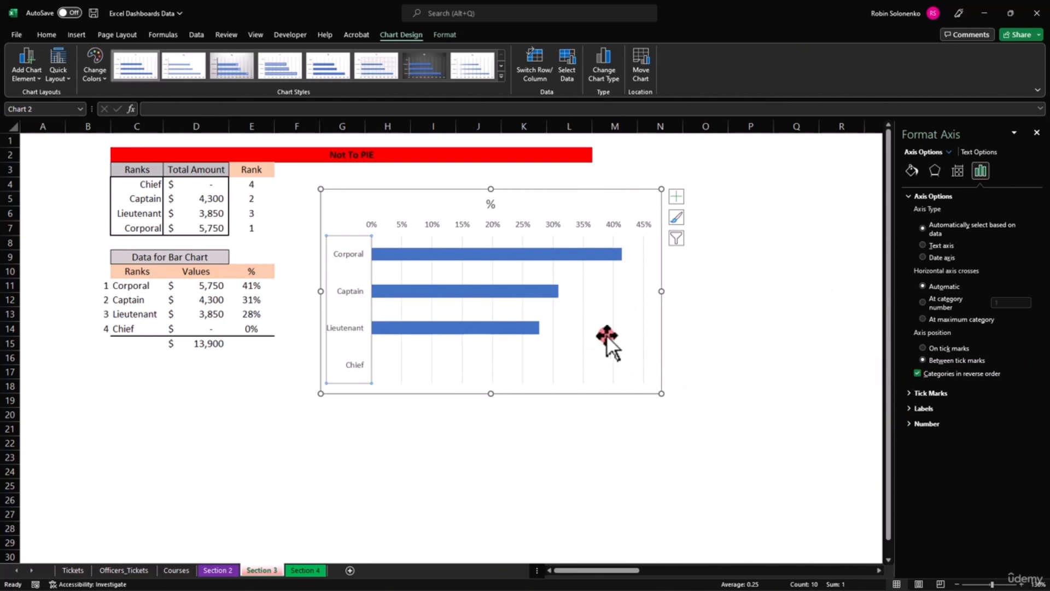
pyautogui.click(491, 203)
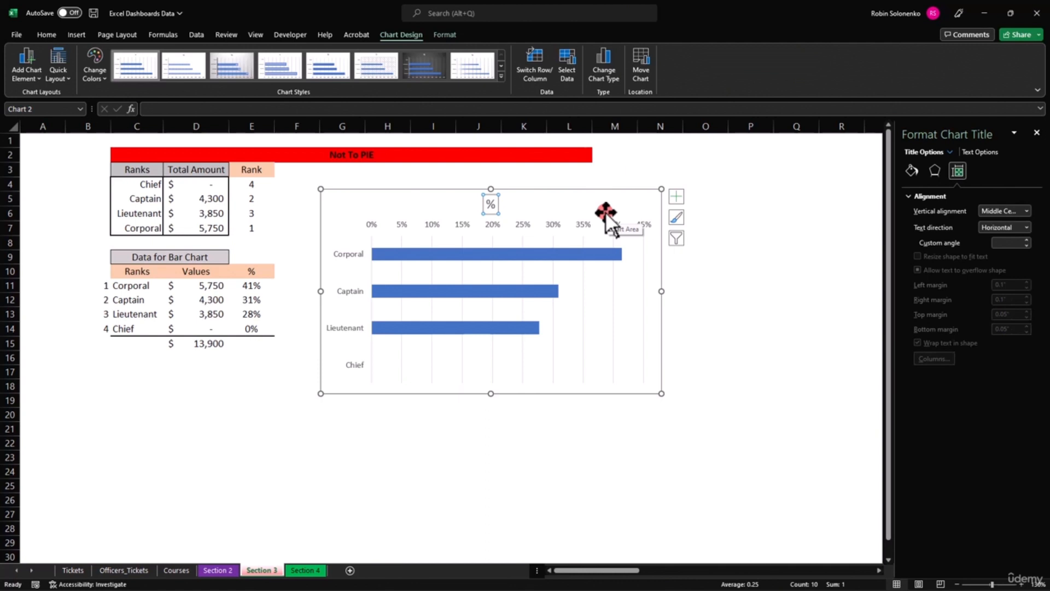
pyautogui.press('Delete')
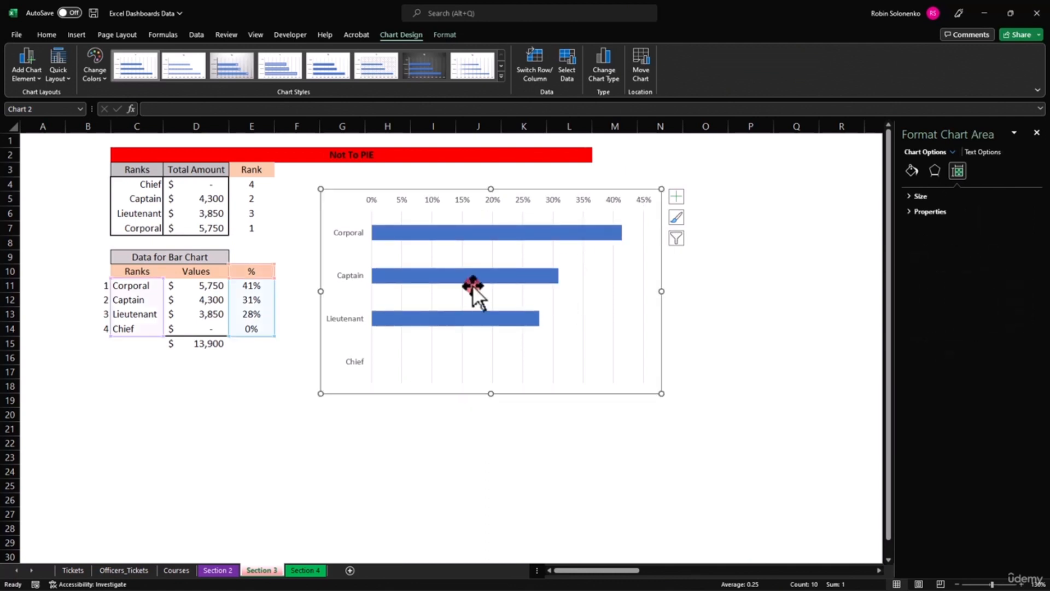
# Fill the chart's bars with the standard orange color.
pyautogui.click(415, 235)
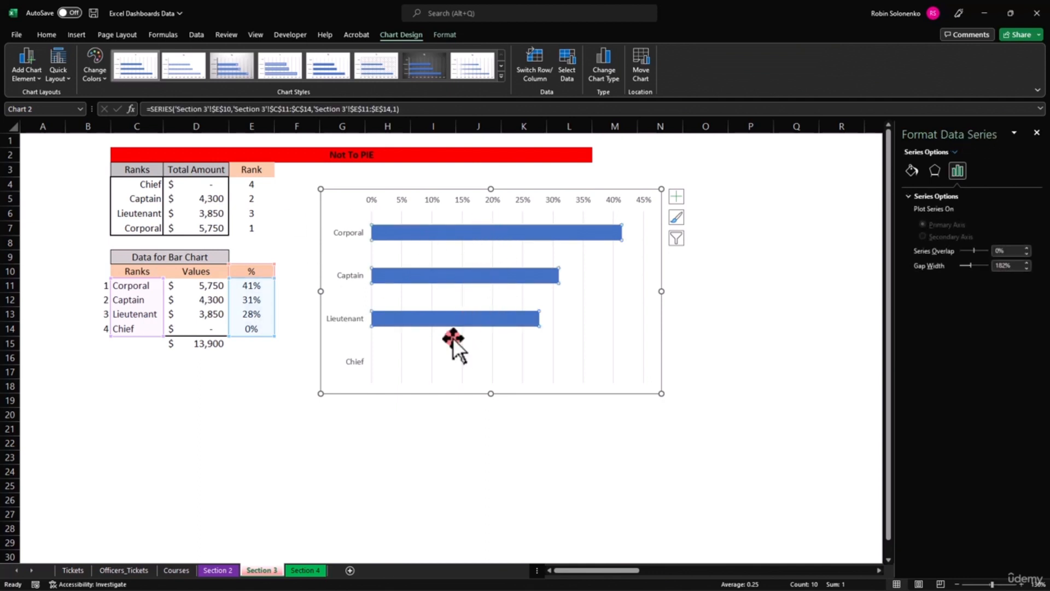
pyautogui.click(46, 34)
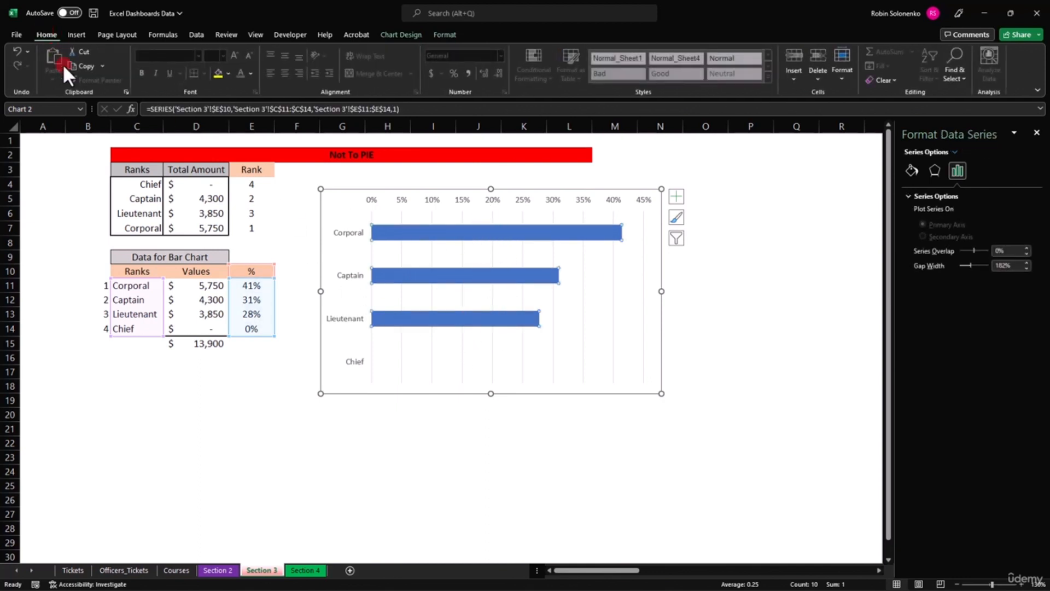
pyautogui.click(230, 73)
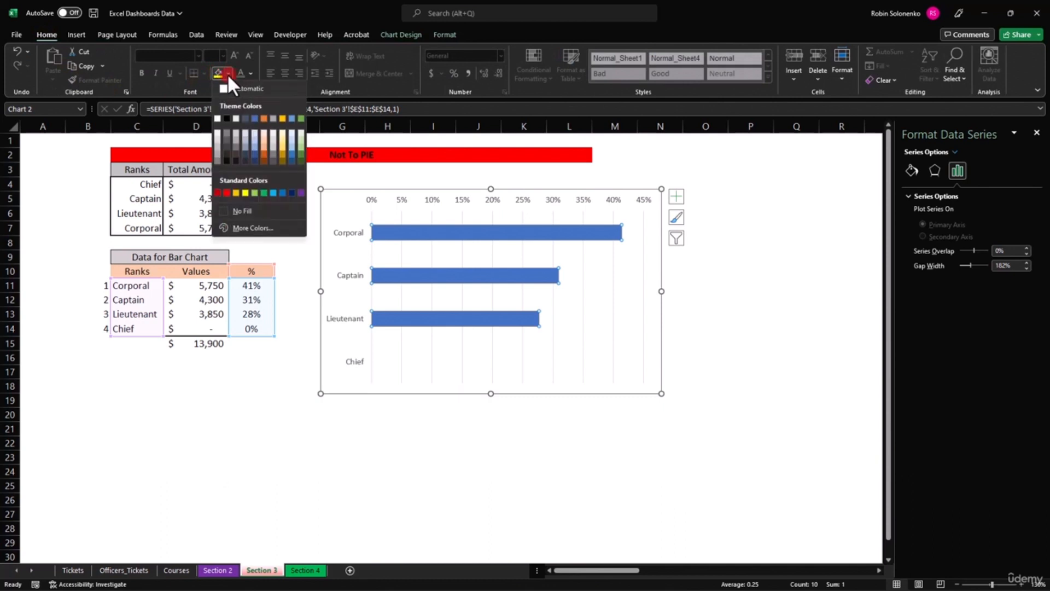
pyautogui.click(236, 193)
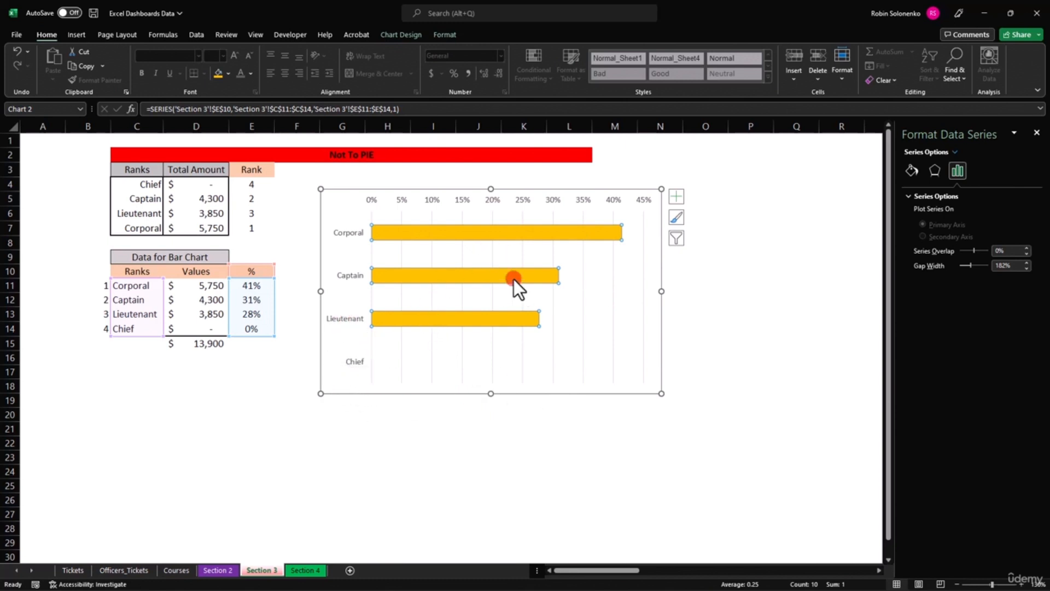
# Add data labels to the bar chart's % series.
pyautogui.moveTo(567, 228)
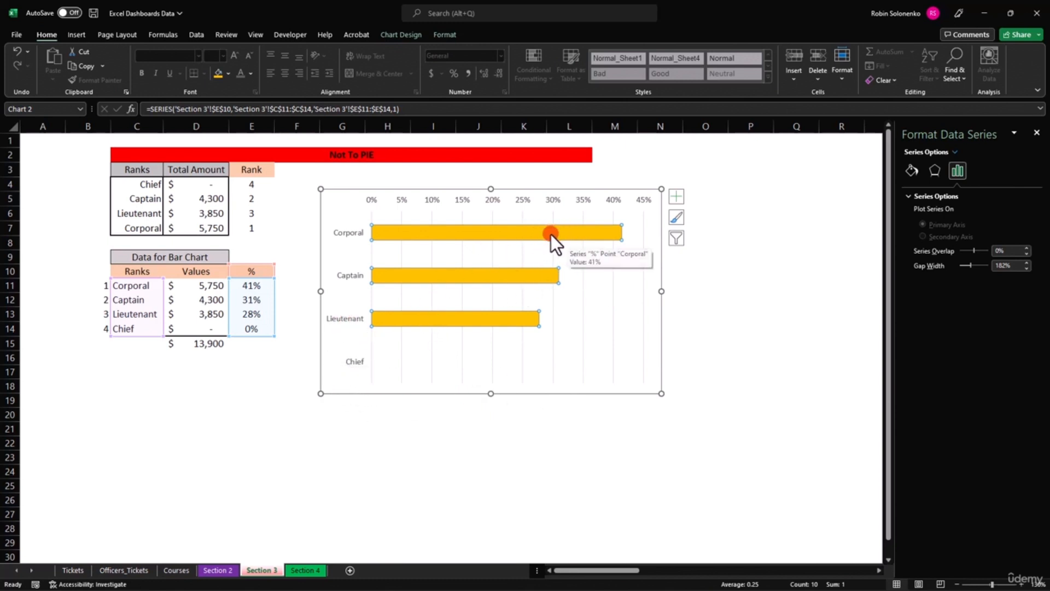
pyautogui.rightClick(551, 235)
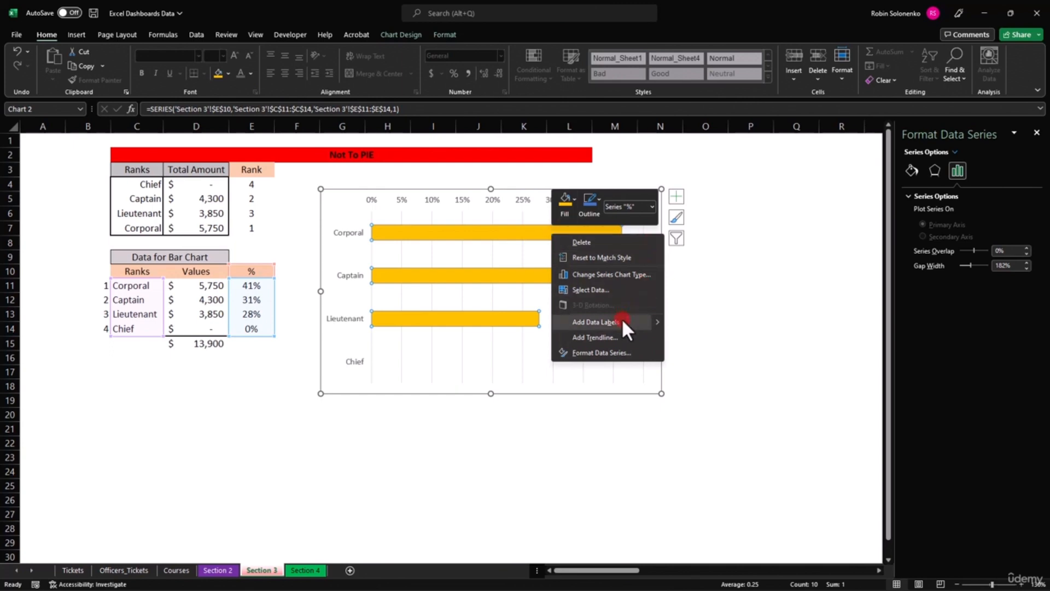
pyautogui.click(645, 319)
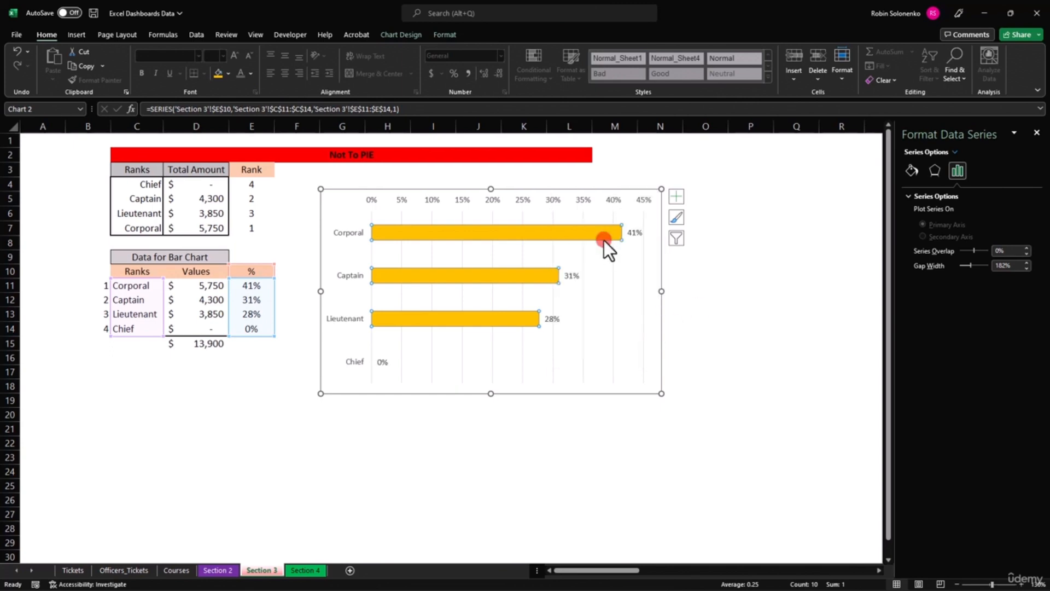
# Set the data labels' position to Inside Base and make their text bold.
pyautogui.rightClick(633, 232)
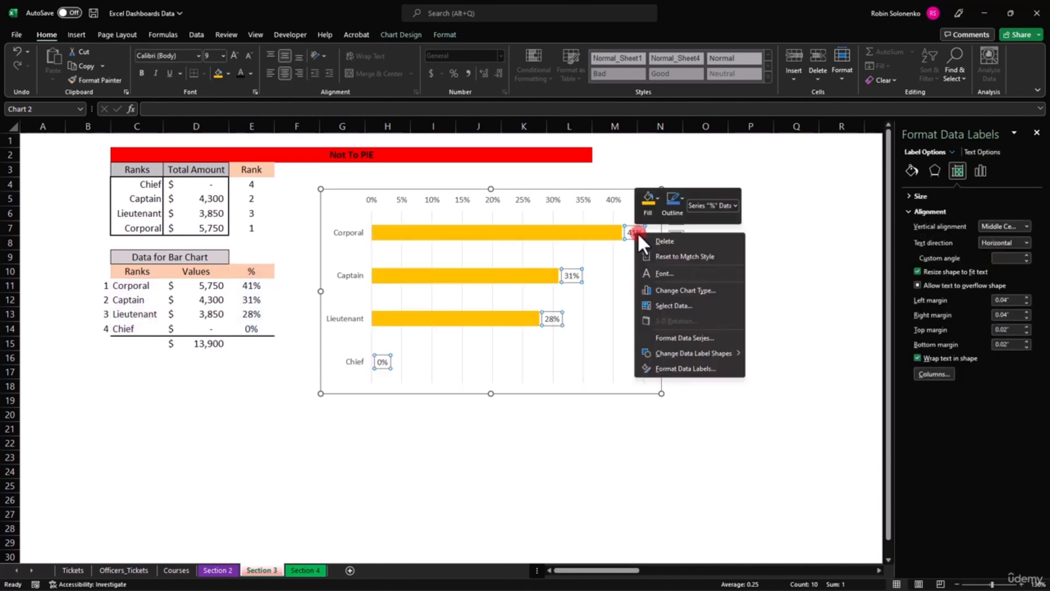
pyautogui.click(696, 367)
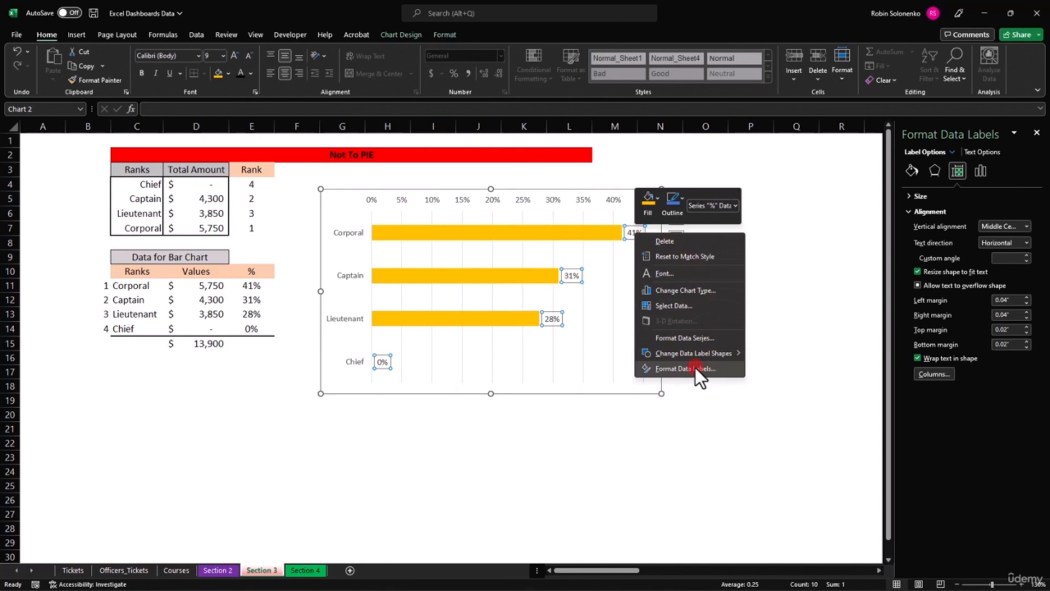
pyautogui.click(696, 368)
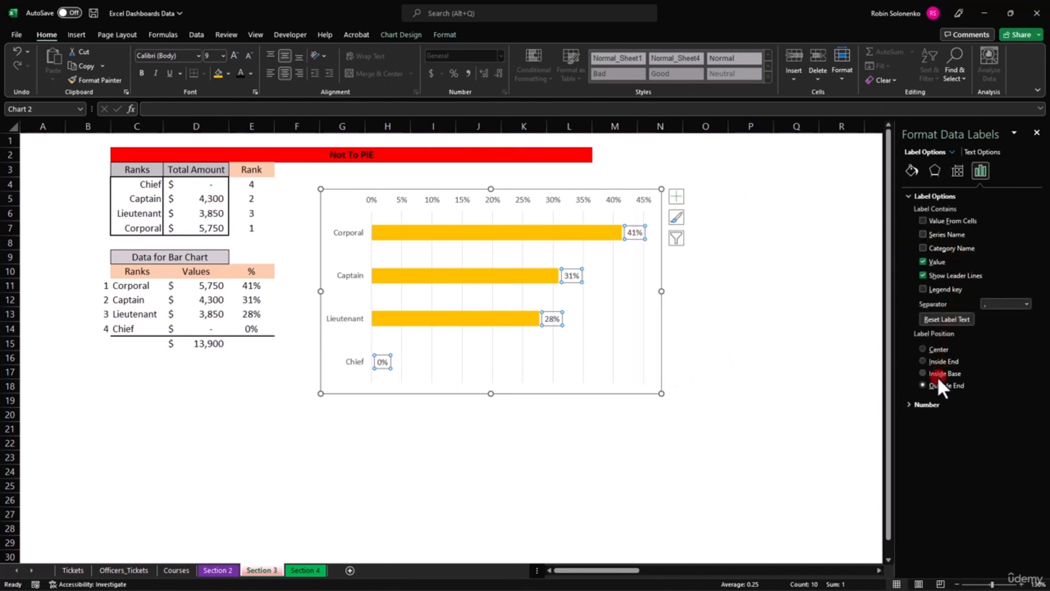
pyautogui.click(923, 373)
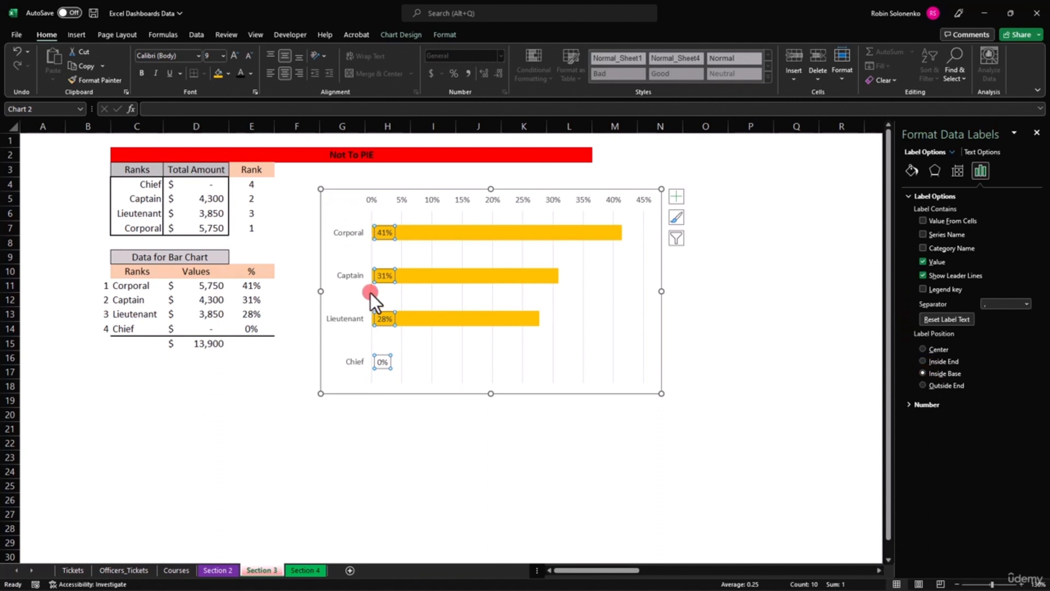
pyautogui.click(142, 71)
# Link the Corporal bar's data label to its dollar value with the formula ='Section 3'!$D$11.
pyautogui.click(386, 230)
pyautogui.click(386, 231)
pyautogui.click(387, 232)
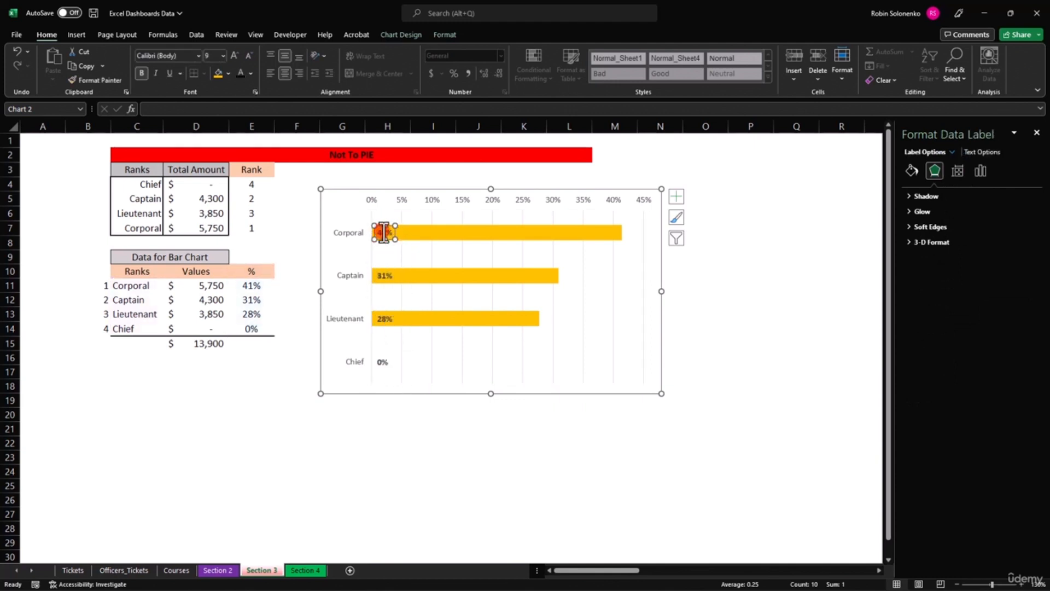
pyautogui.click(147, 108)
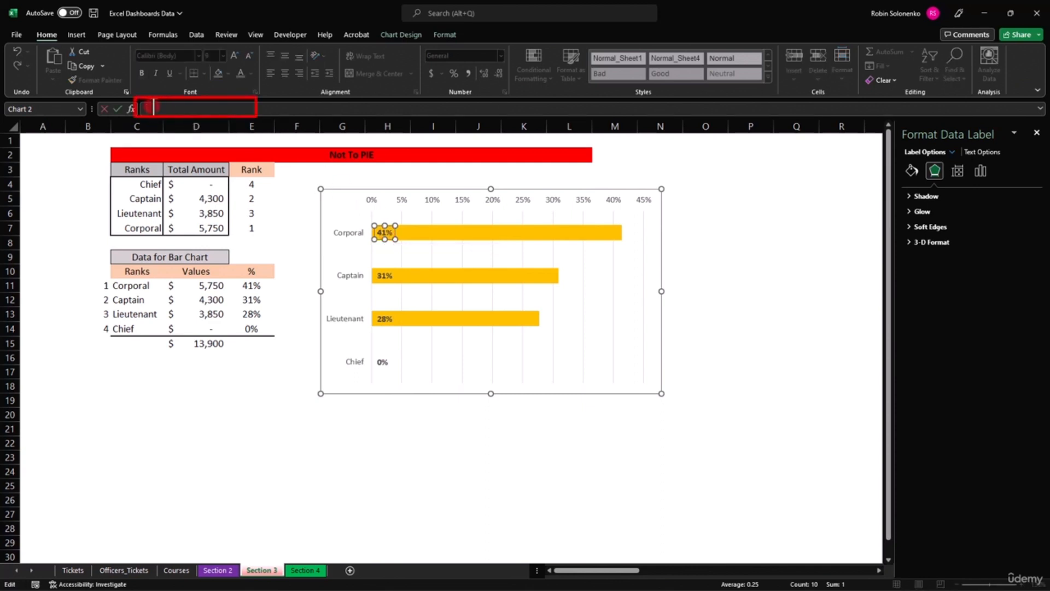
pyautogui.write('=')
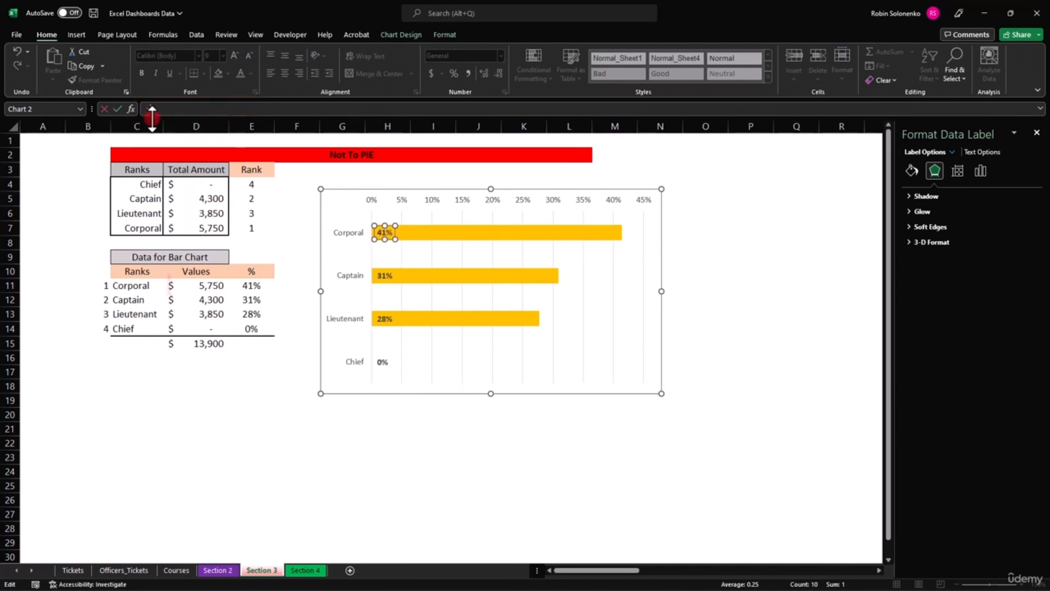
pyautogui.click(211, 285)
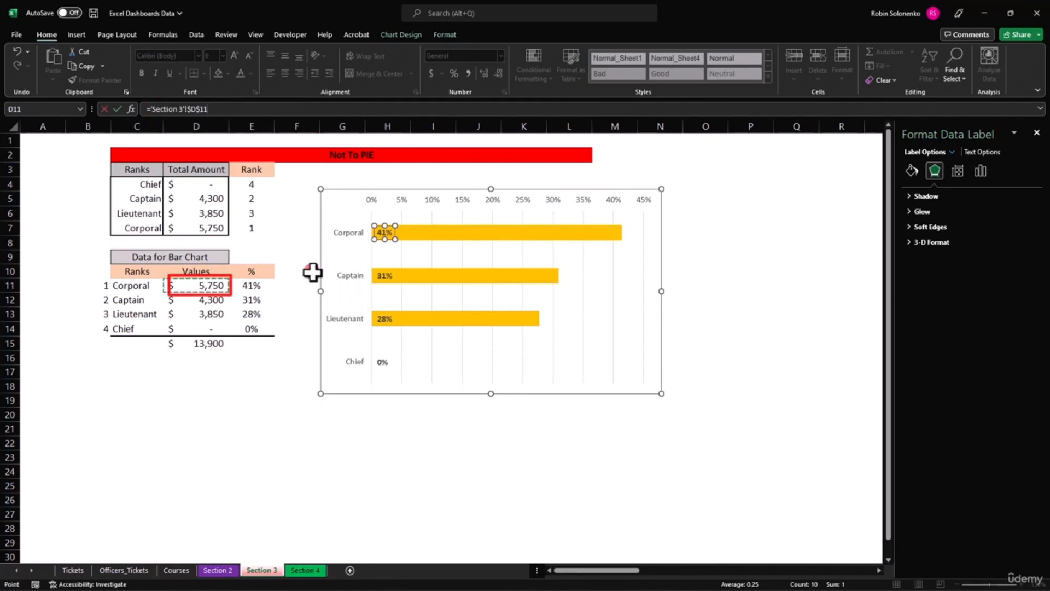
pyautogui.press('Return')
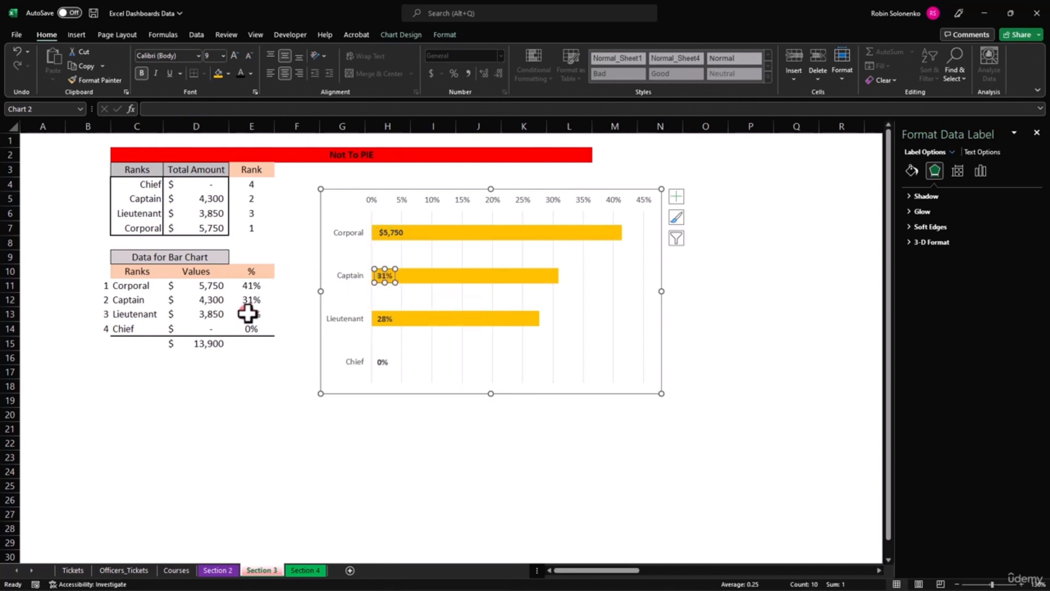
# Link the Captain bar's data label to its dollar value with the formula ='Section 3'!$D$12.
pyautogui.click(170, 110)
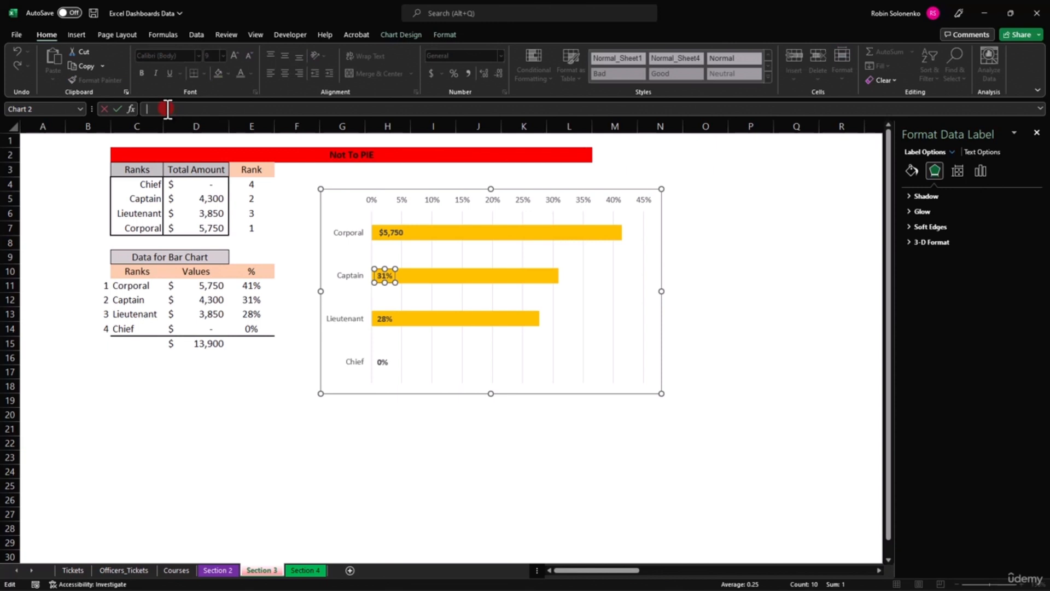
pyautogui.write('=')
pyautogui.click(211, 300)
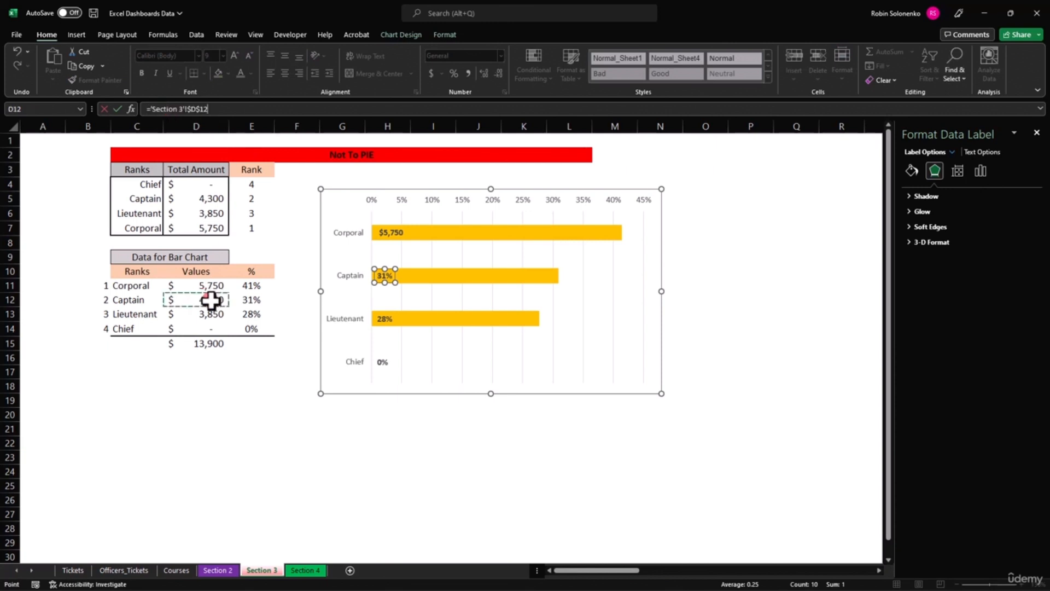
pyautogui.press('Return')
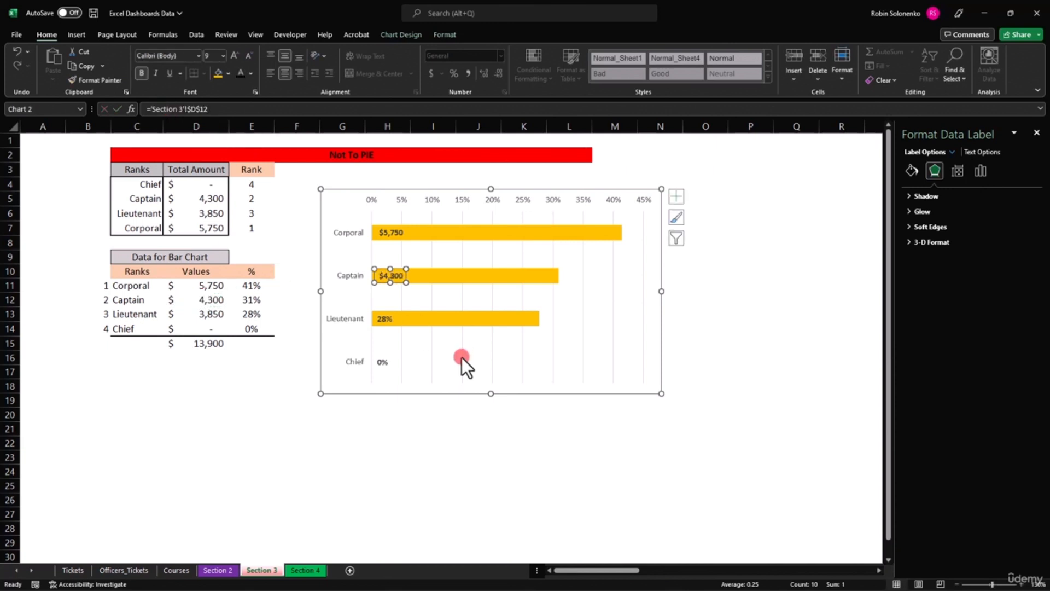
# Link the Lieutenant bar's data label to its dollar value with the formula ='Section 3'!$D$13.
pyautogui.click(385, 318)
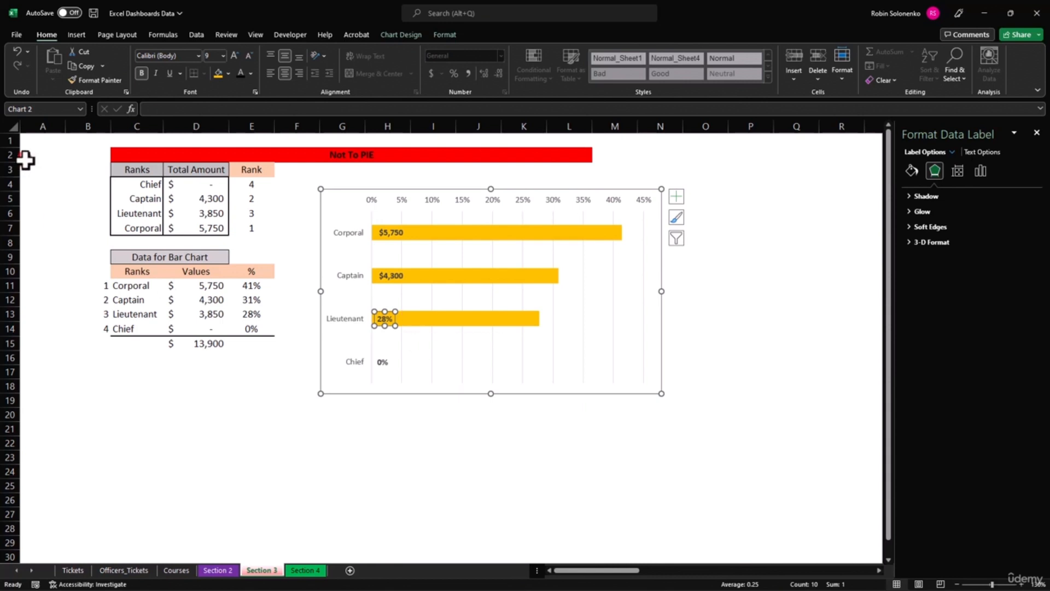
pyautogui.click(157, 109)
pyautogui.write('=')
pyautogui.click(208, 314)
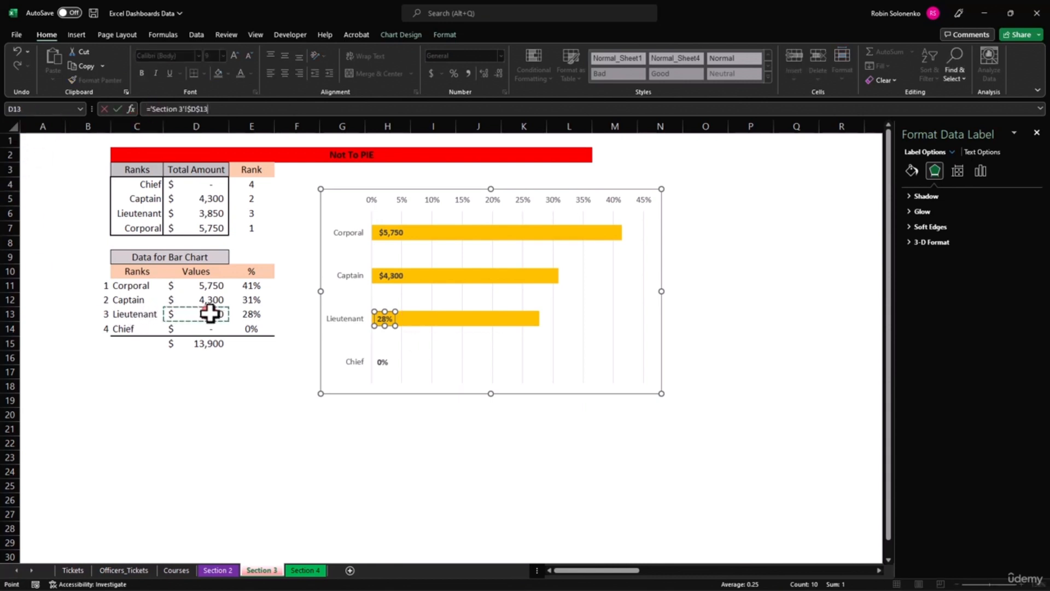
pyautogui.press('Return')
# Link the Chief bar's data label to its dollar value with the formula ='Section 3'!$D$14.
pyautogui.click(384, 362)
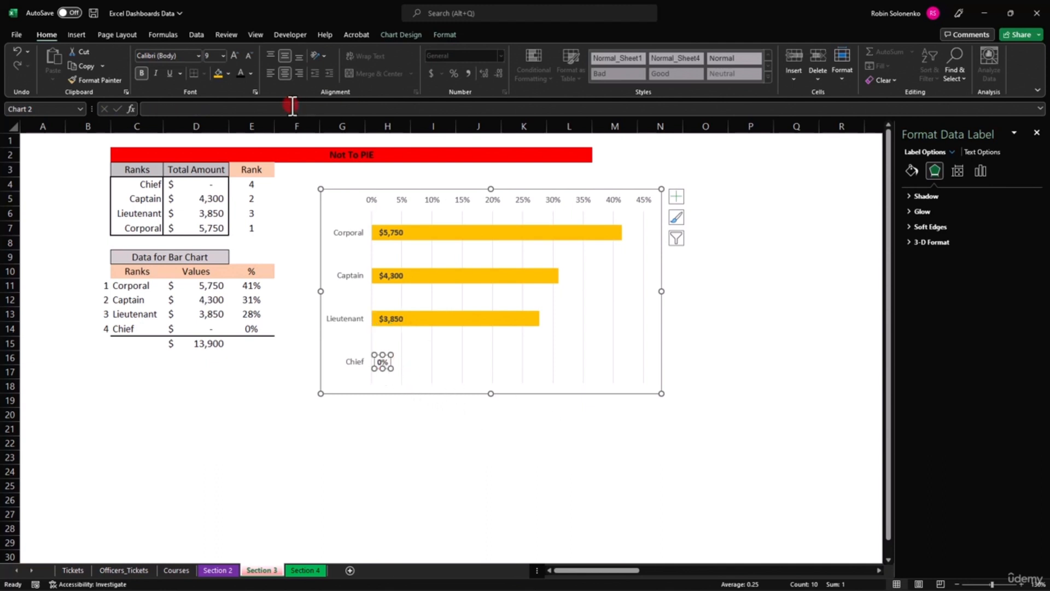
pyautogui.click(158, 109)
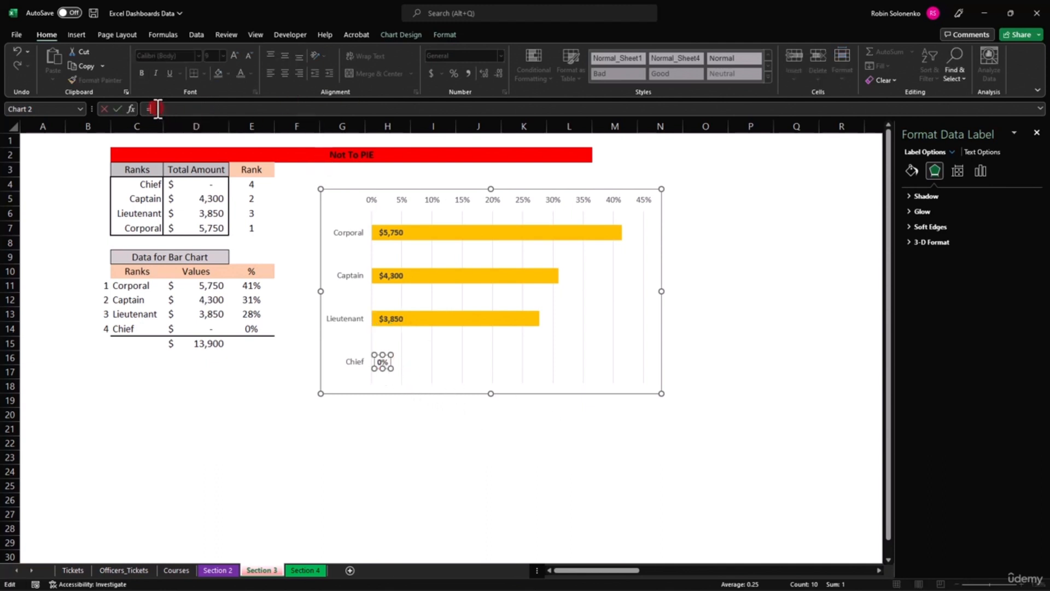
pyautogui.write('=')
pyautogui.click(213, 328)
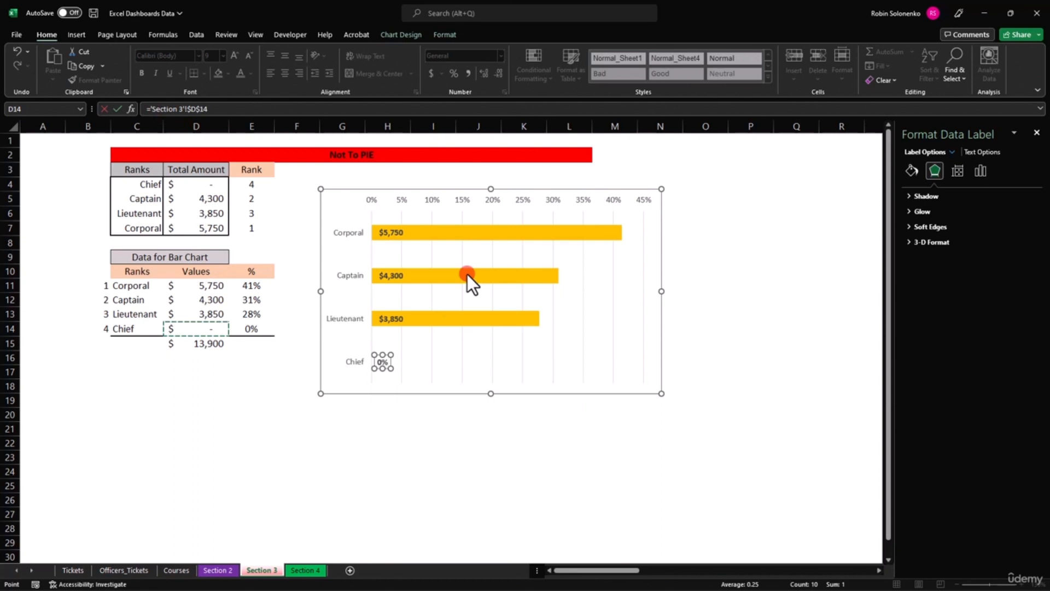
pyautogui.press('Return')
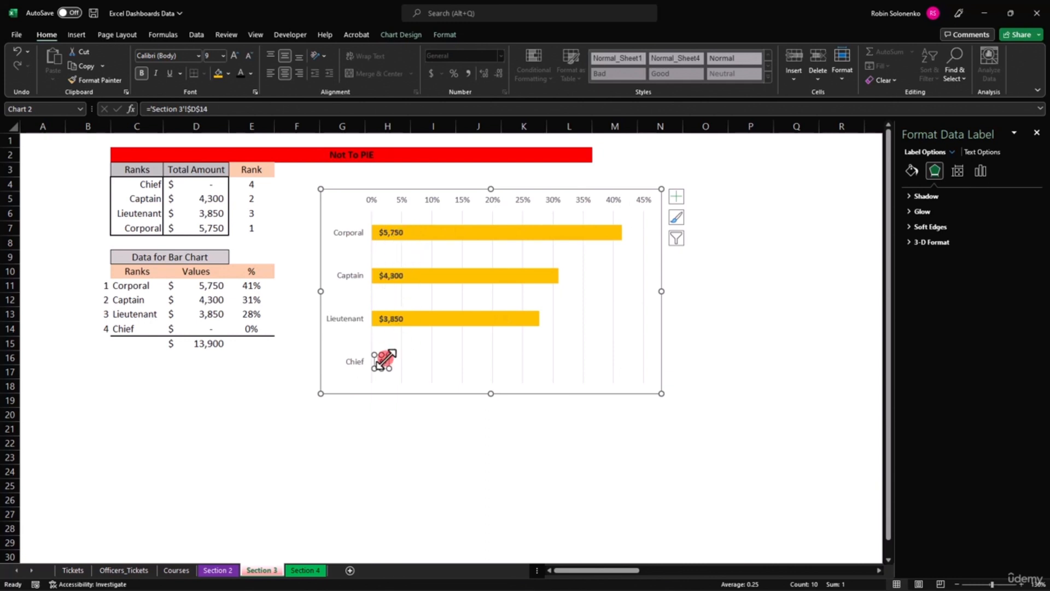
# Shrink the chart's plot area from its lower edge to leave empty space below the Chief bar.
pyautogui.click(466, 378)
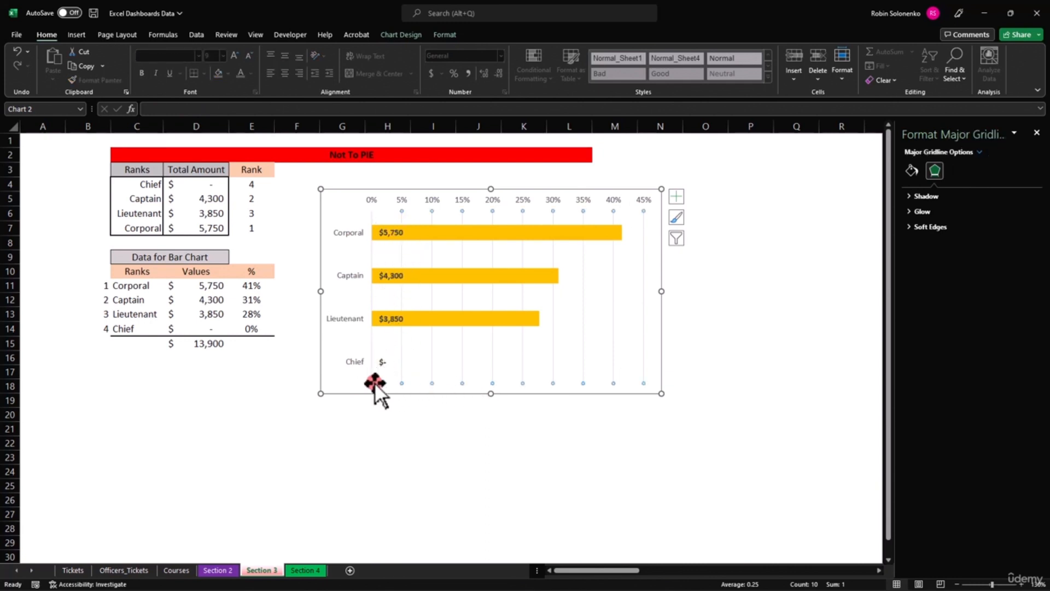
pyautogui.click(361, 383)
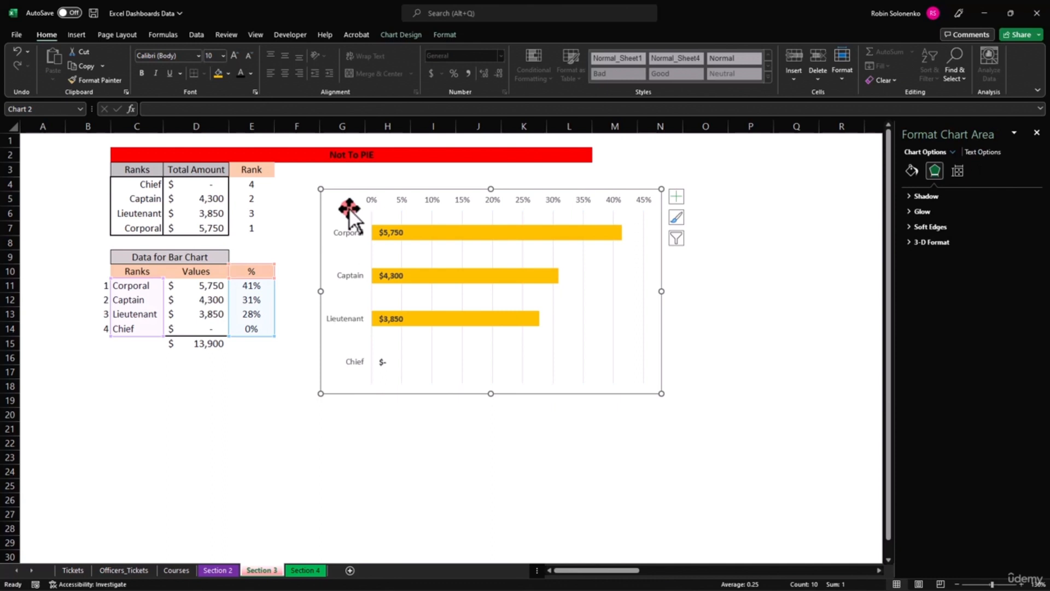
pyautogui.click(372, 219)
pyautogui.click(392, 216)
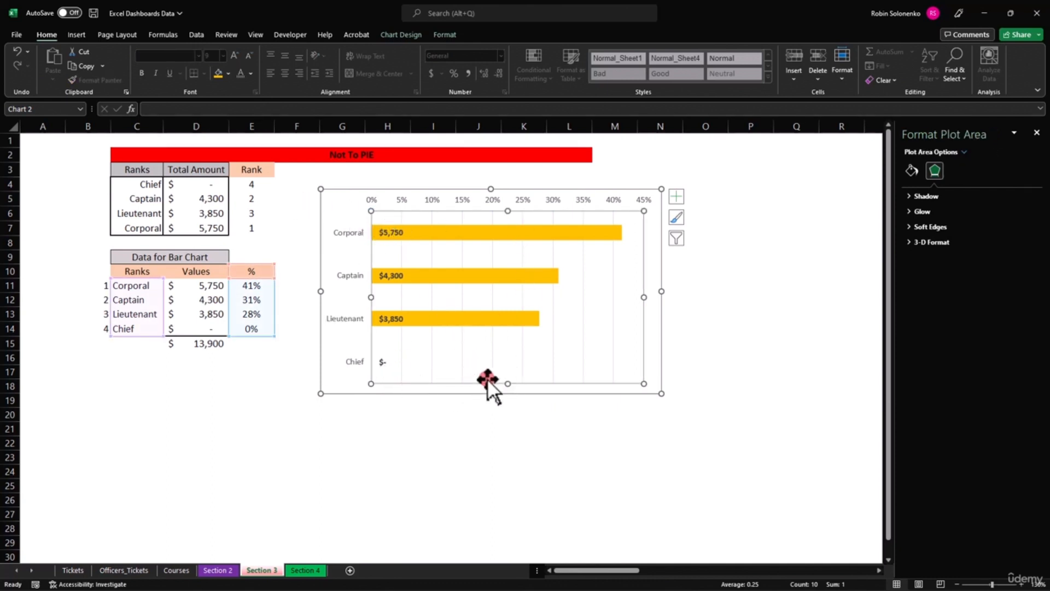
pyautogui.moveTo(504, 381); pyautogui.dragTo(507, 360)
# Insert a text box inside the chart below the bars and link it to the total with ='Section 3'!$D$15.
pyautogui.click(333, 228)
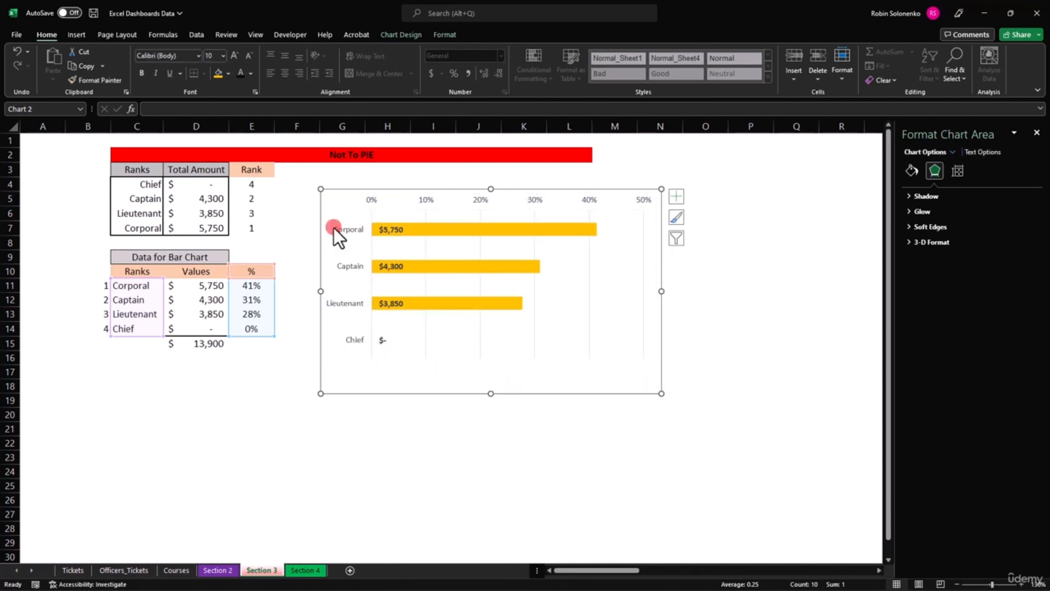
pyautogui.click(77, 34)
pyautogui.click(860, 57)
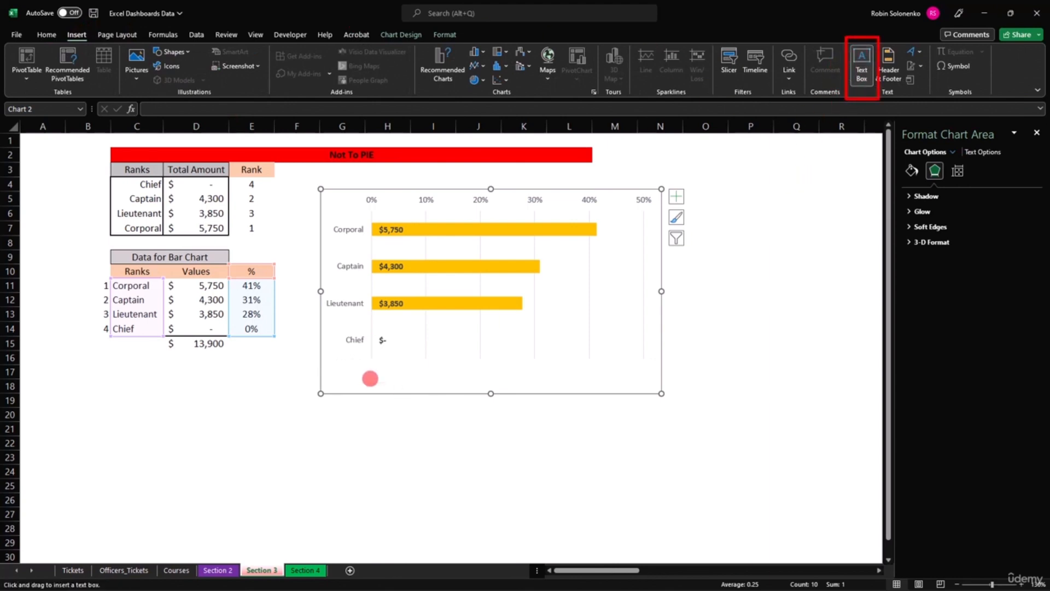
pyautogui.click(370, 378)
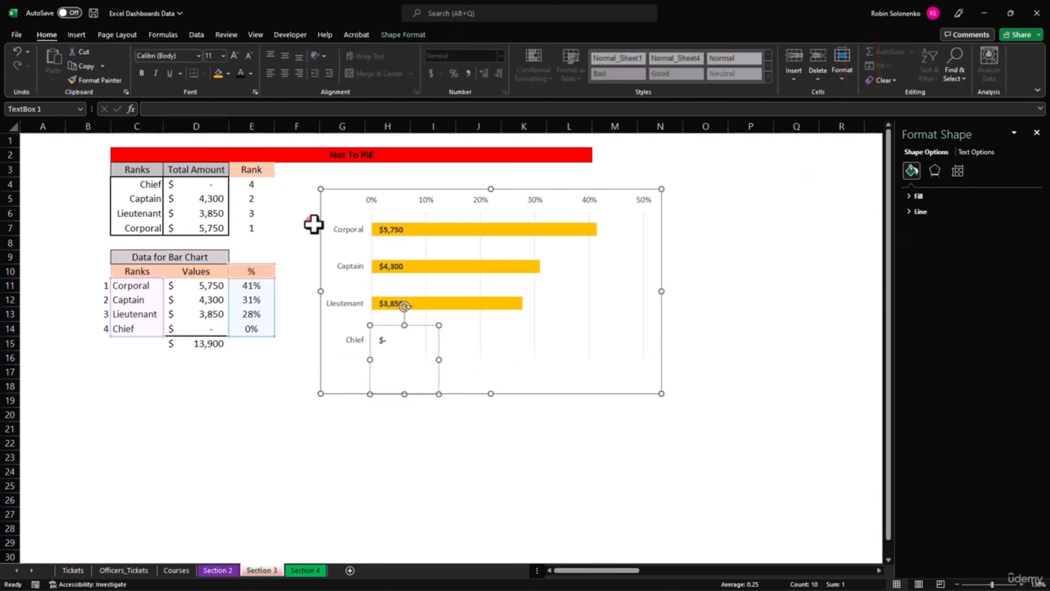
pyautogui.click(159, 109)
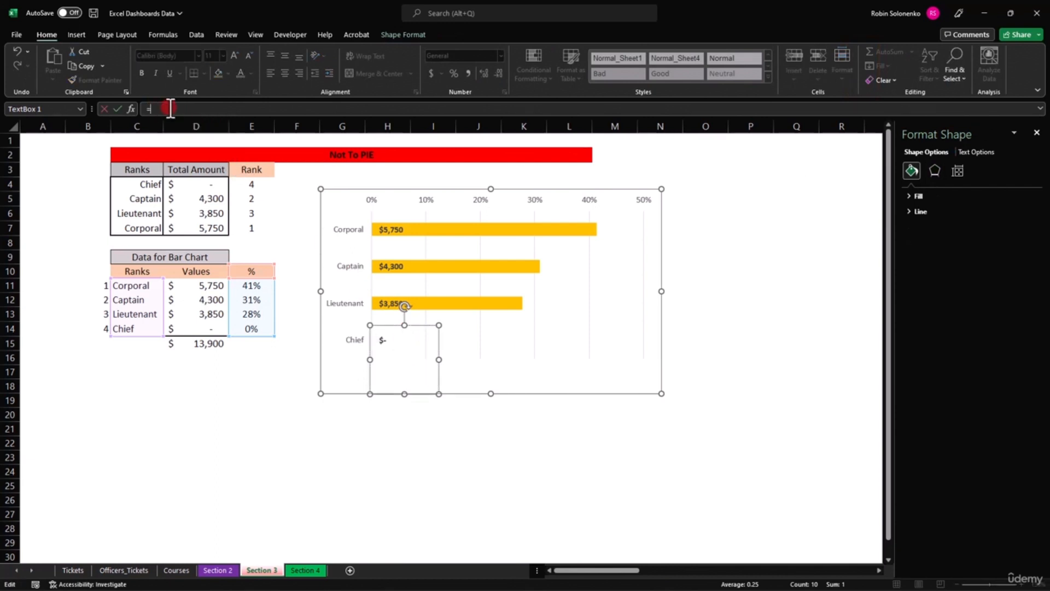
pyautogui.click(206, 343)
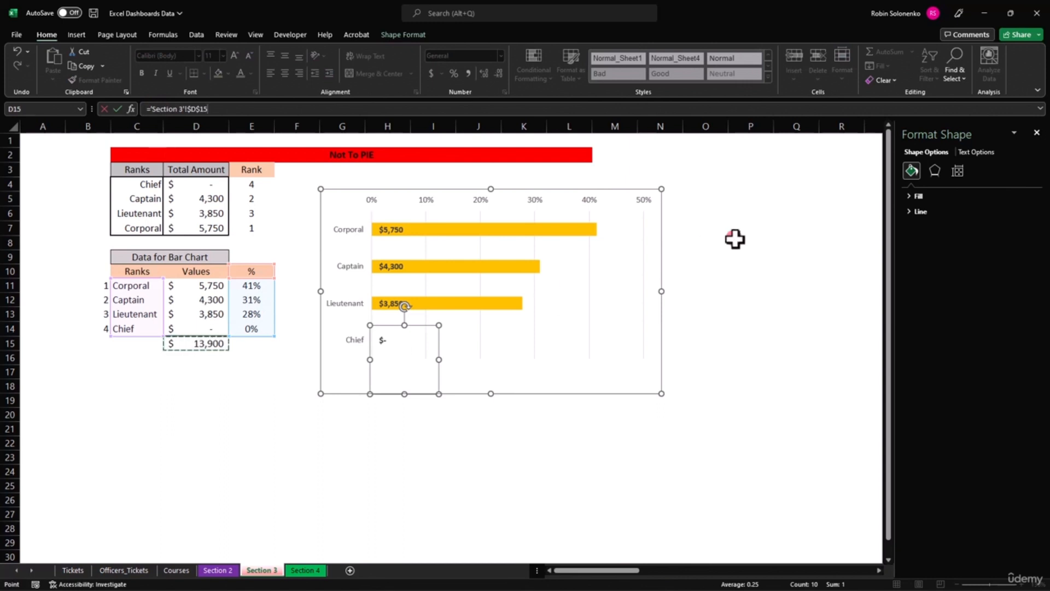
pyautogui.press('Return')
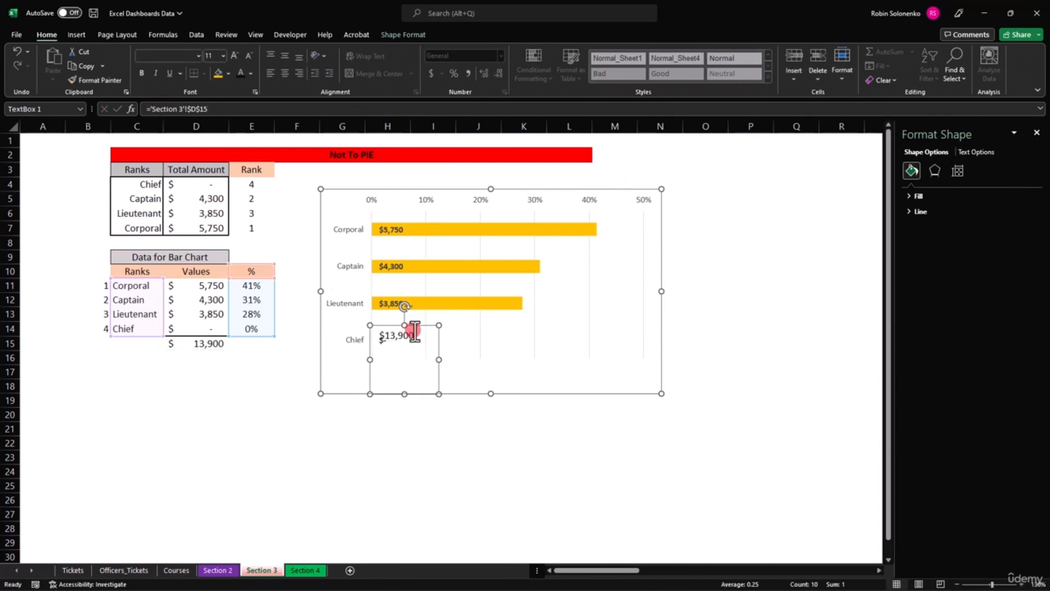
# Reduce the height of the chart's total text box so it fits a single line of text.
pyautogui.moveTo(410, 325); pyautogui.dragTo(406, 365)
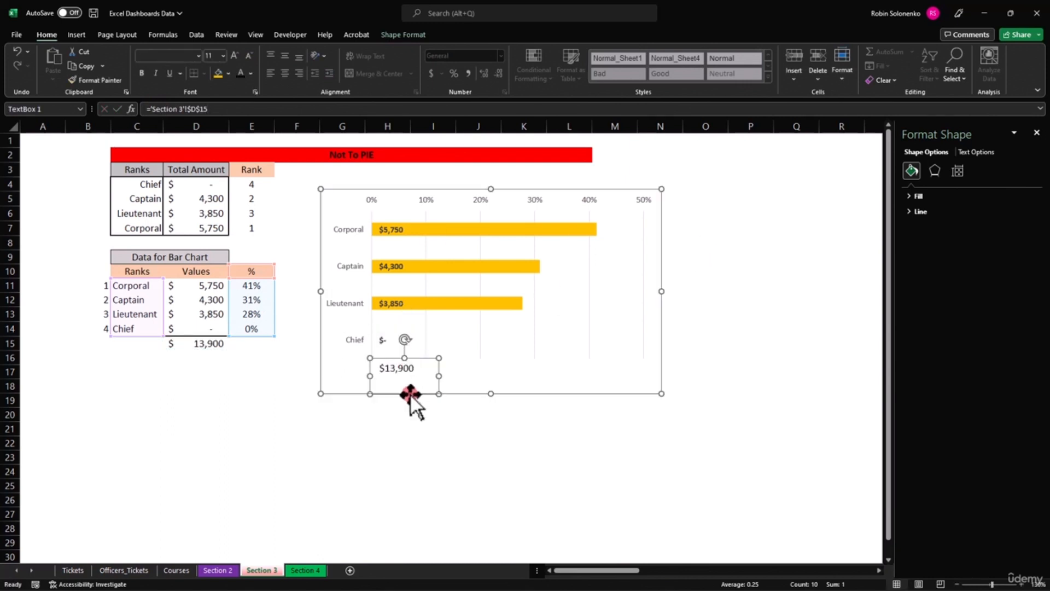
pyautogui.click(407, 394)
pyautogui.click(406, 394)
pyautogui.click(408, 382)
pyautogui.click(404, 366)
pyautogui.moveTo(405, 359); pyautogui.dragTo(405, 370)
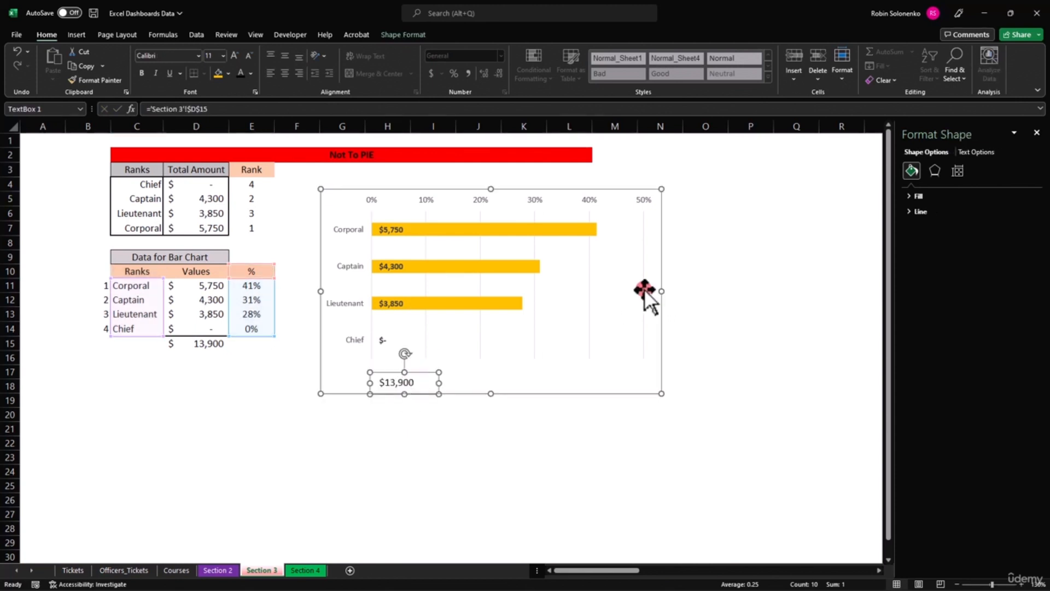
# Move the total text box up to just below the Chief label and make its text bold.
pyautogui.press('Up')
pyautogui.press('Up')
pyautogui.press('Up')
pyautogui.press('Up')
pyautogui.press('Up')
pyautogui.press('Up')
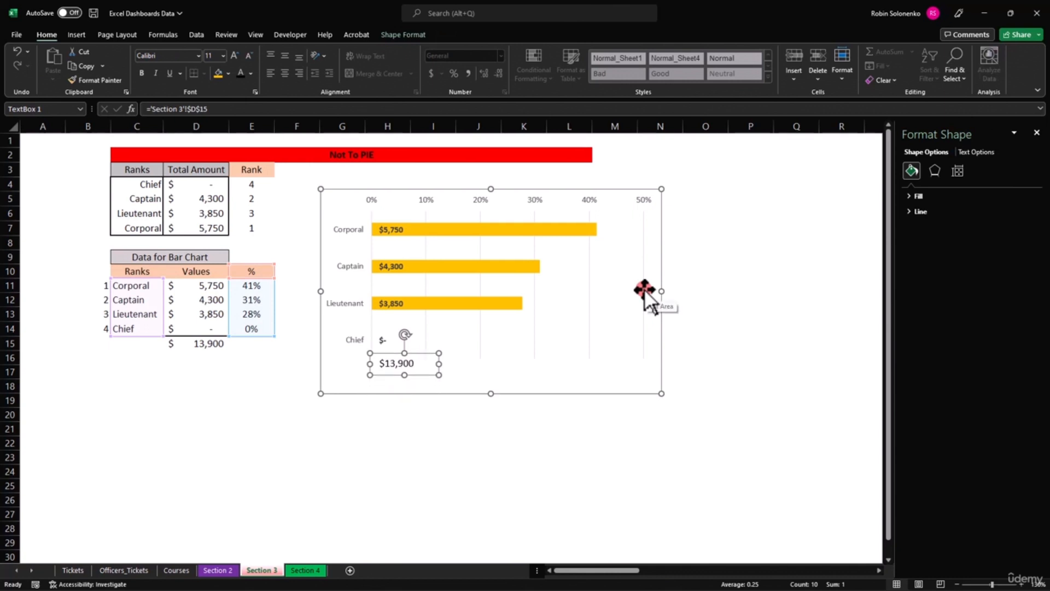
pyautogui.press('Down')
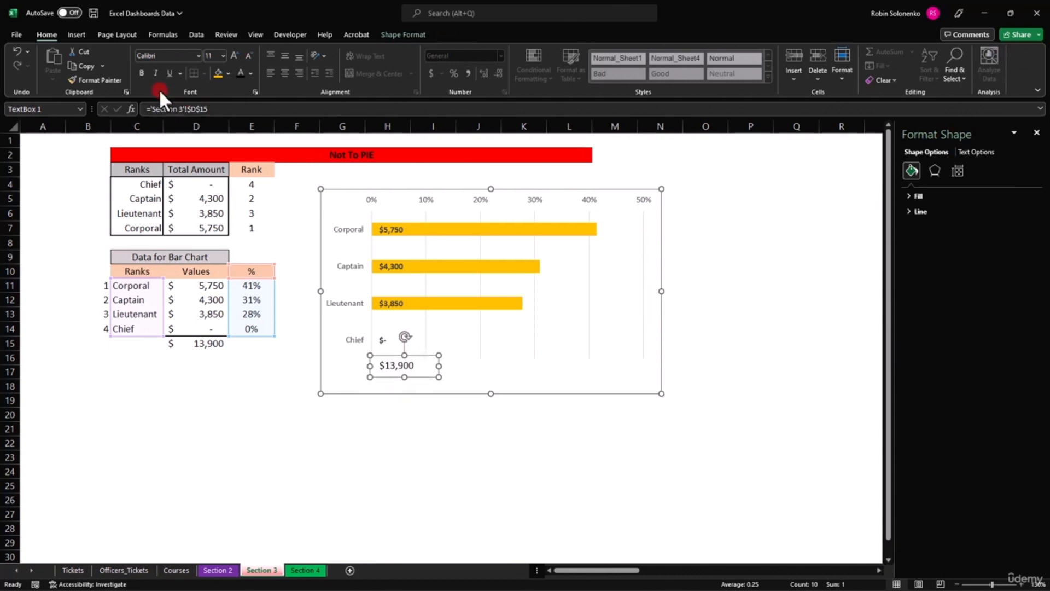
pyautogui.click(142, 73)
pyautogui.click(512, 382)
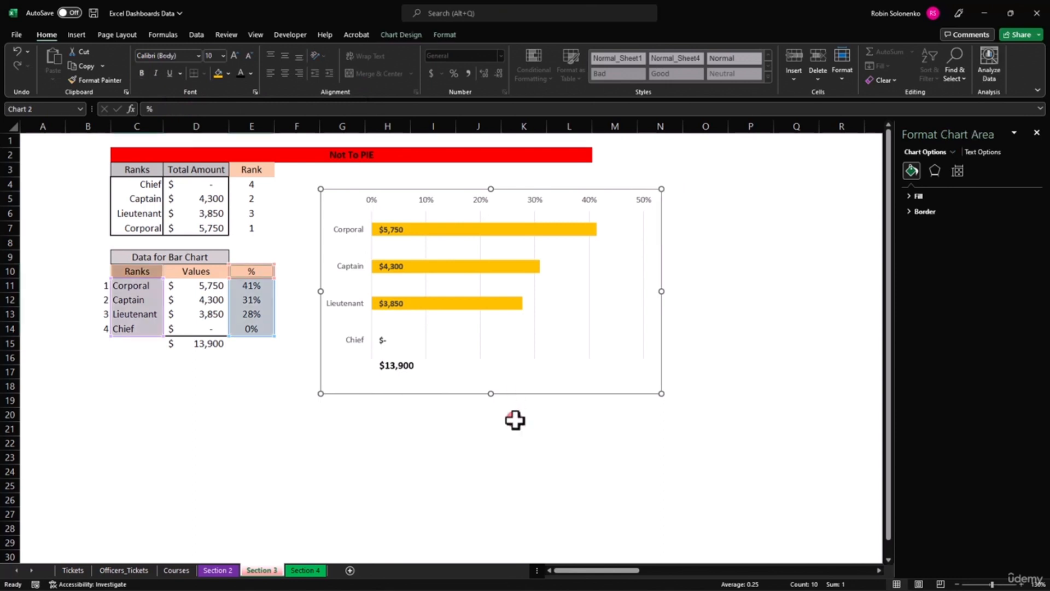
pyautogui.click(520, 421)
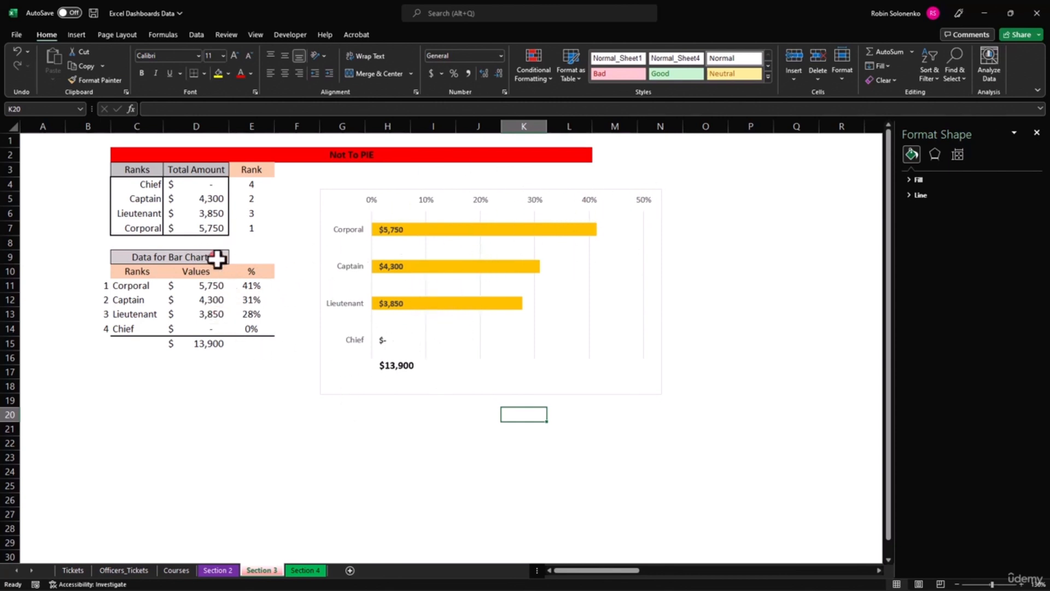
# Test the chart's links by entering 6000 as the Lieutenant value in D13, and undo that entry.
pyautogui.click(208, 314)
pyautogui.moveTo(493, 298)
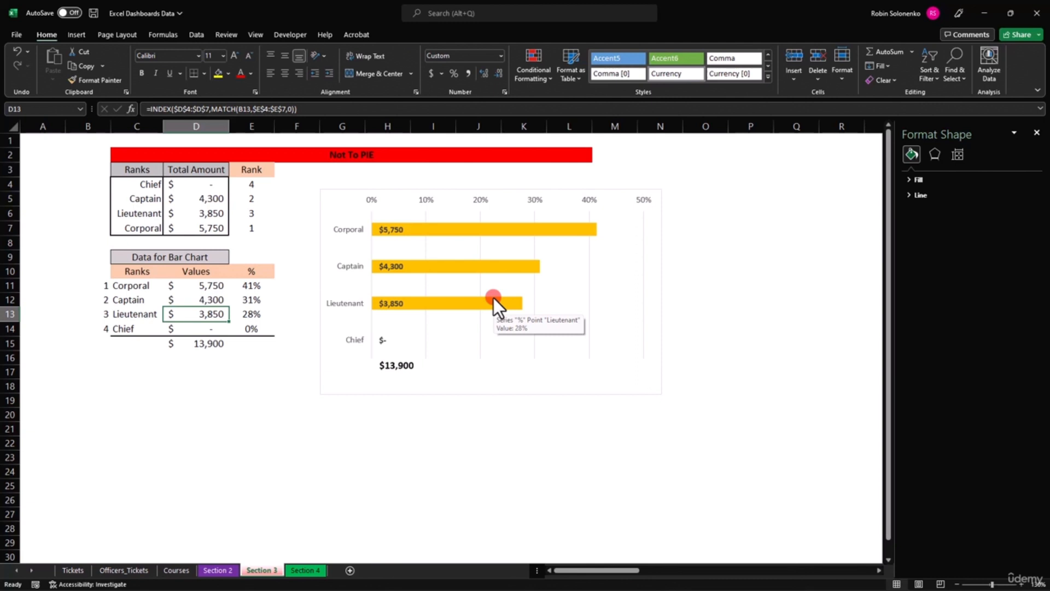
pyautogui.write('6000')
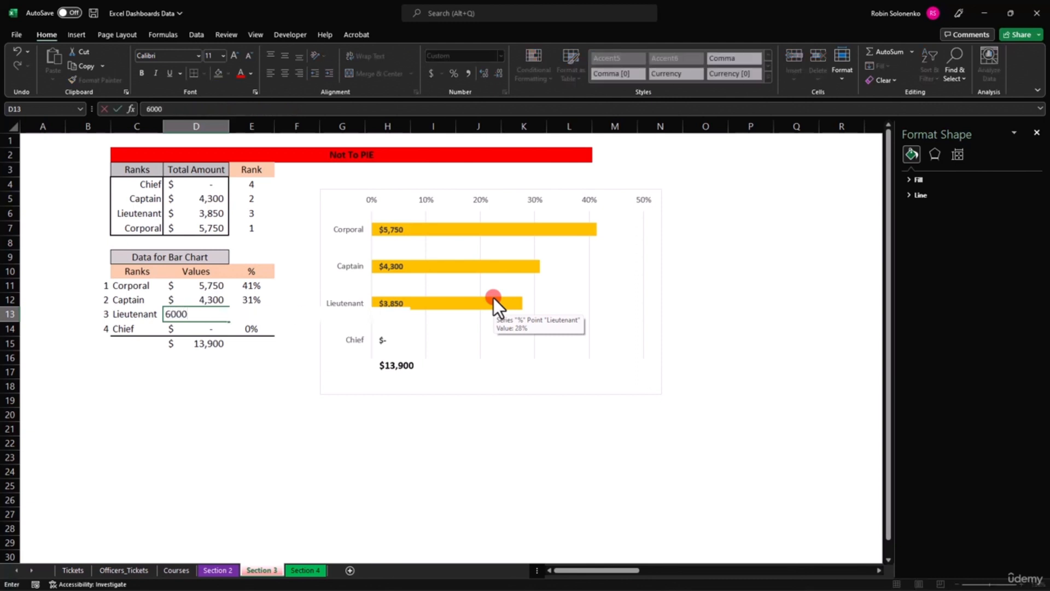
pyautogui.press('Return')
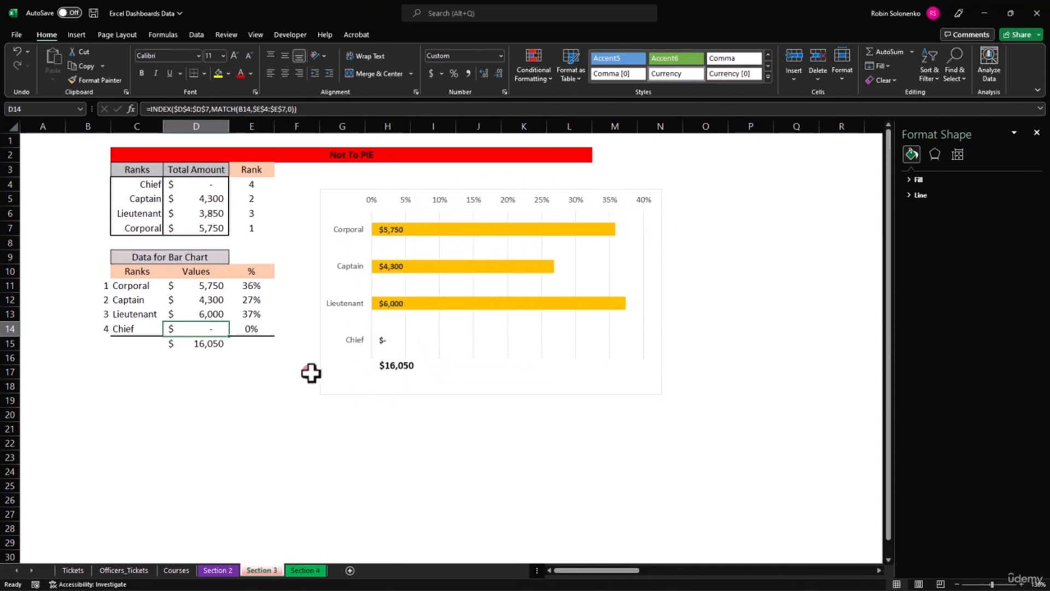
pyautogui.hotkey('ctrl', 'z')
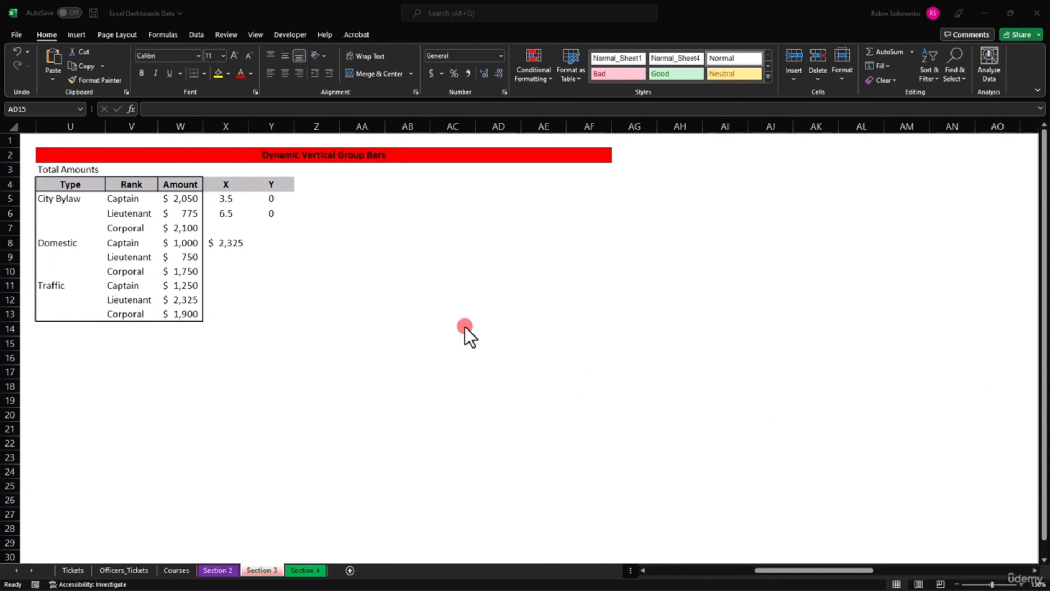
# Examine the Dynamic Vertical Group Bars data: the X and Y helper values, the MAX formula in X8, and the amounts in W5:W13.
pyautogui.click(389, 278)
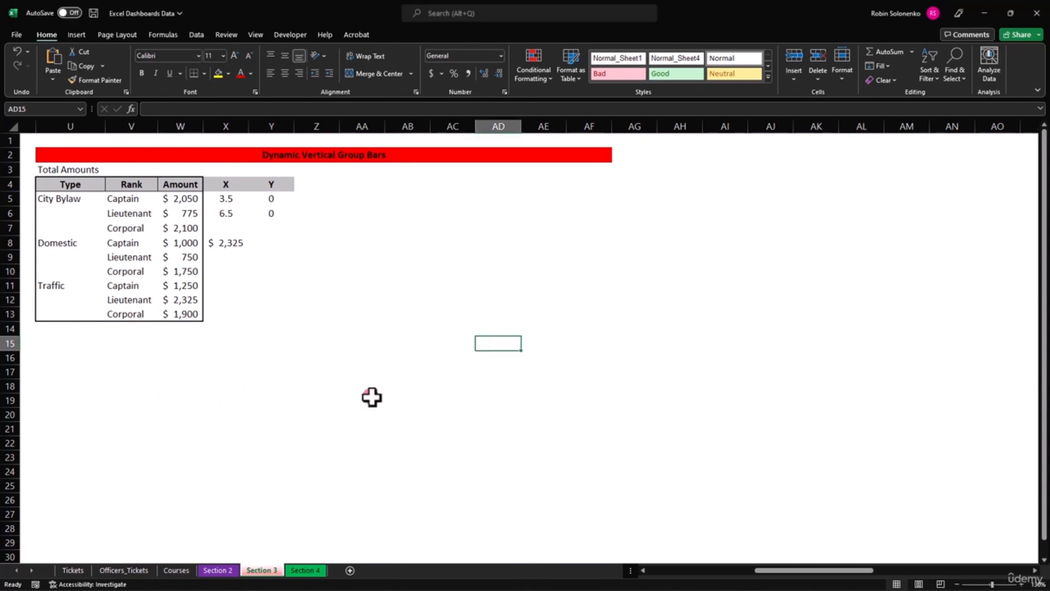
pyautogui.click(220, 153)
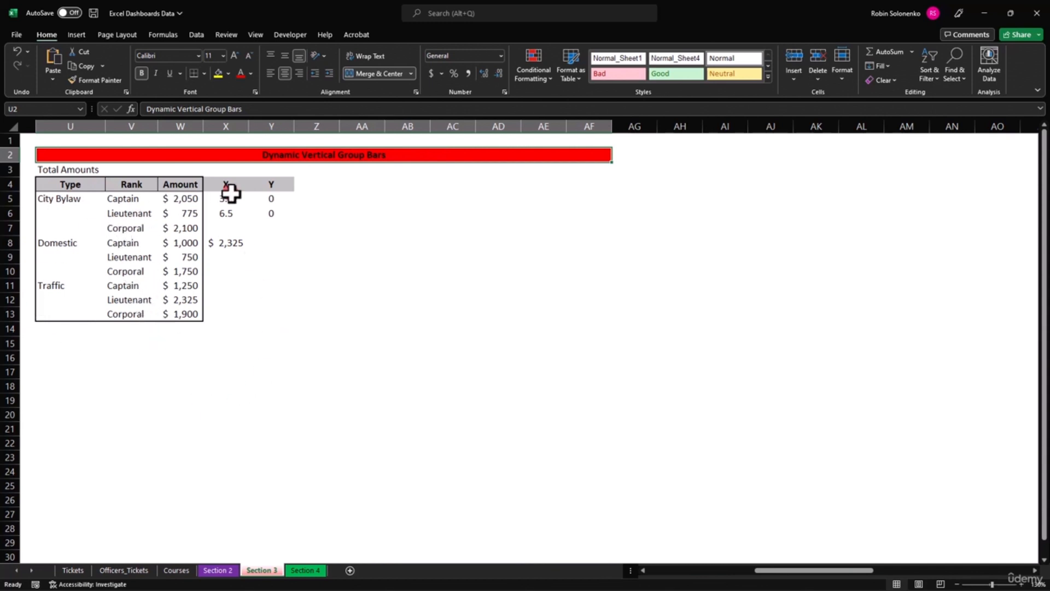
pyautogui.click(231, 201)
pyautogui.click(230, 215)
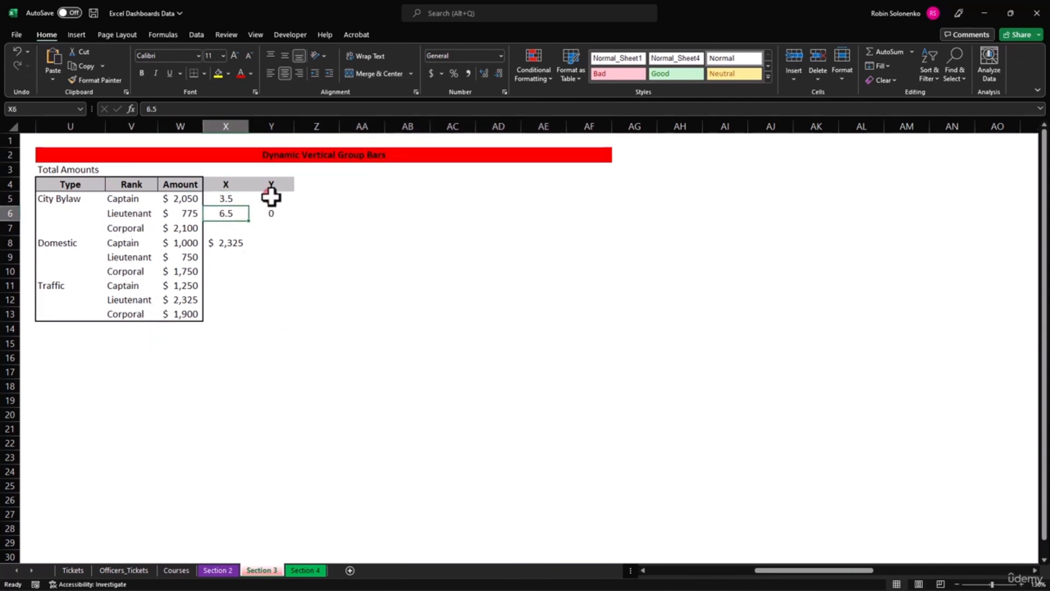
pyautogui.click(272, 198)
pyautogui.click(273, 212)
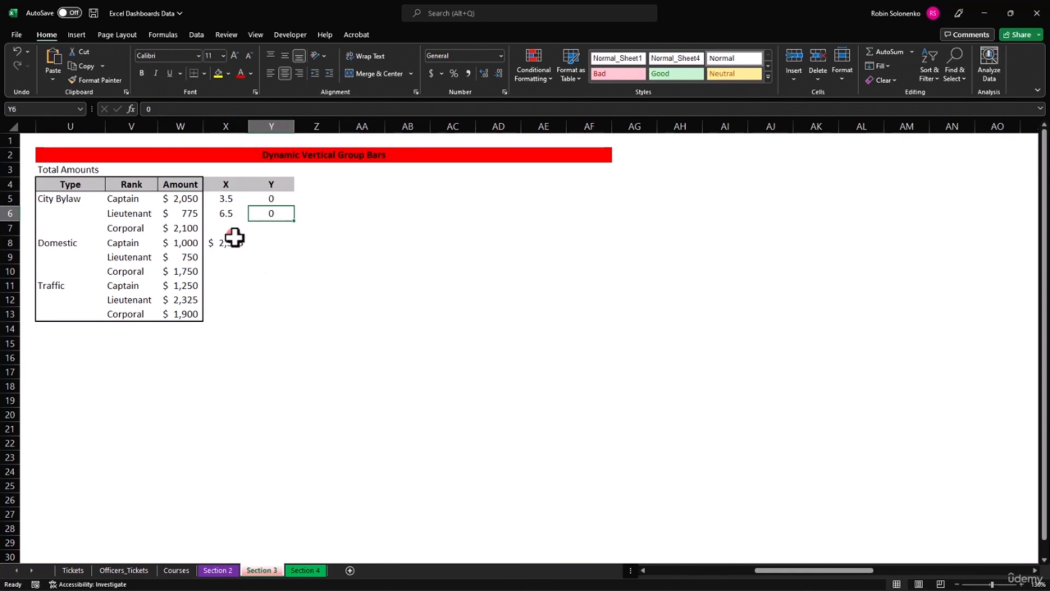
pyautogui.click(227, 211)
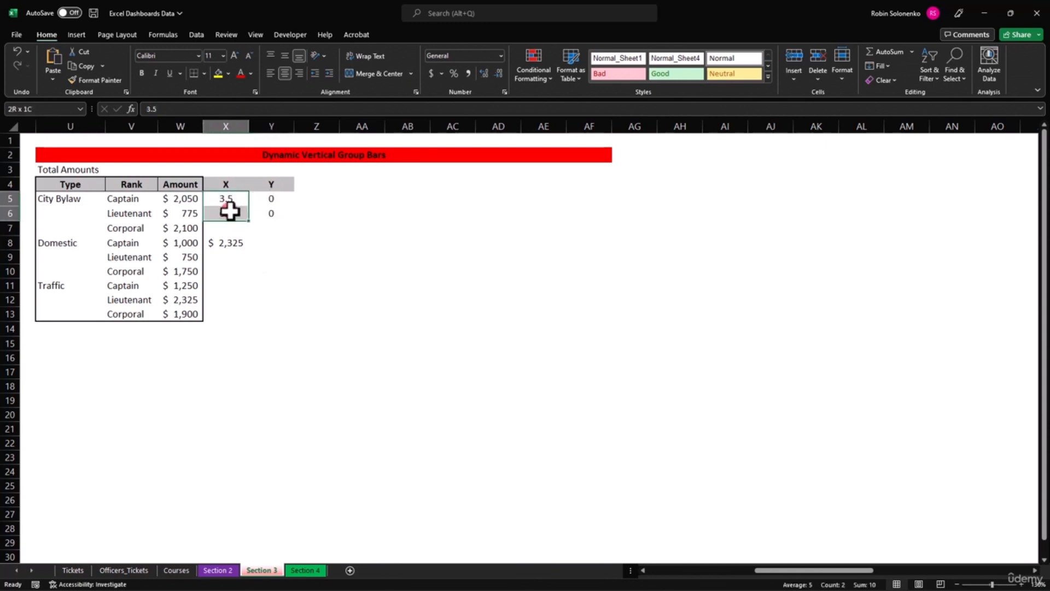
pyautogui.click(224, 242)
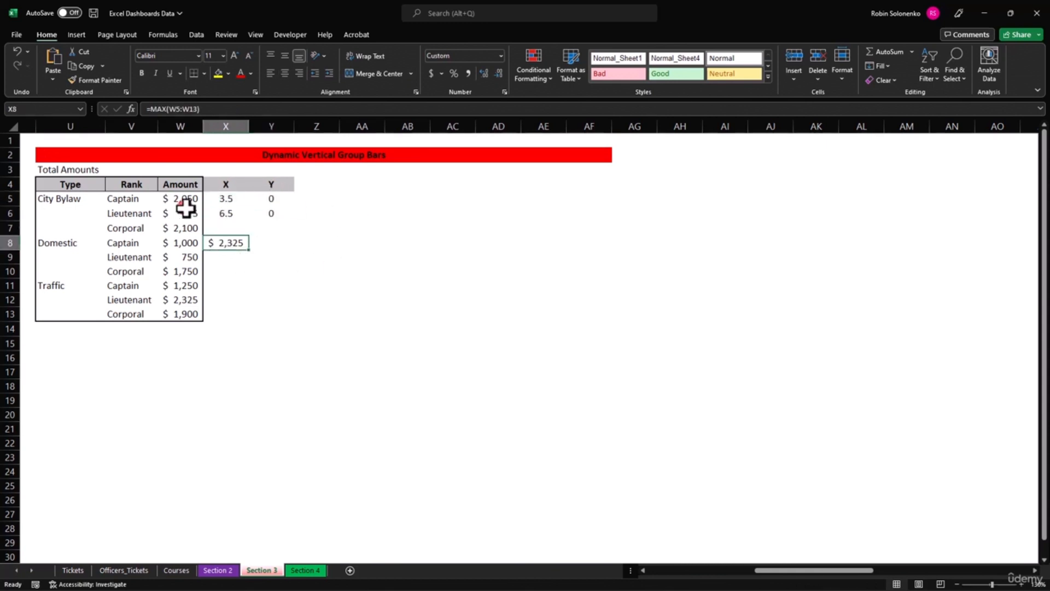
pyautogui.moveTo(183, 202); pyautogui.dragTo(193, 316)
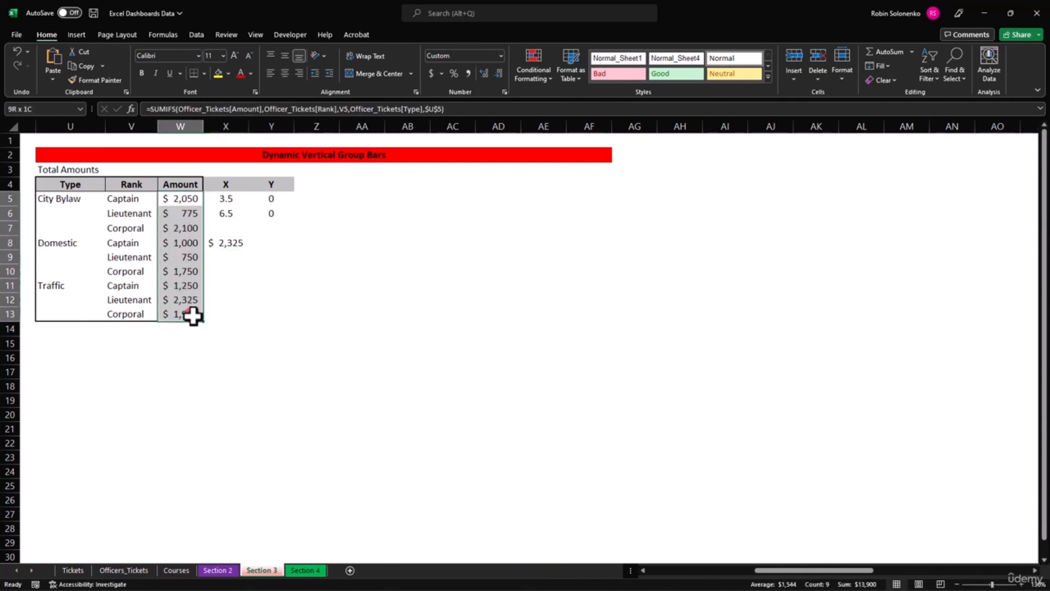
# Insert a clustered column chart from the Type, Rank and Amount data in U4:W13 and move it up beside the table.
pyautogui.click(274, 301)
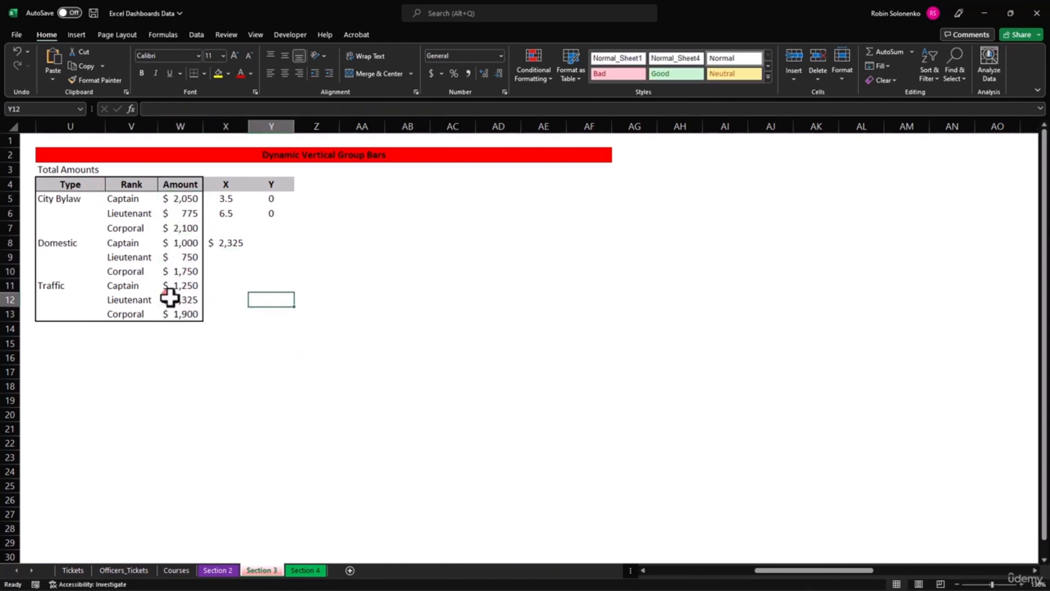
pyautogui.moveTo(76, 202); pyautogui.dragTo(70, 309)
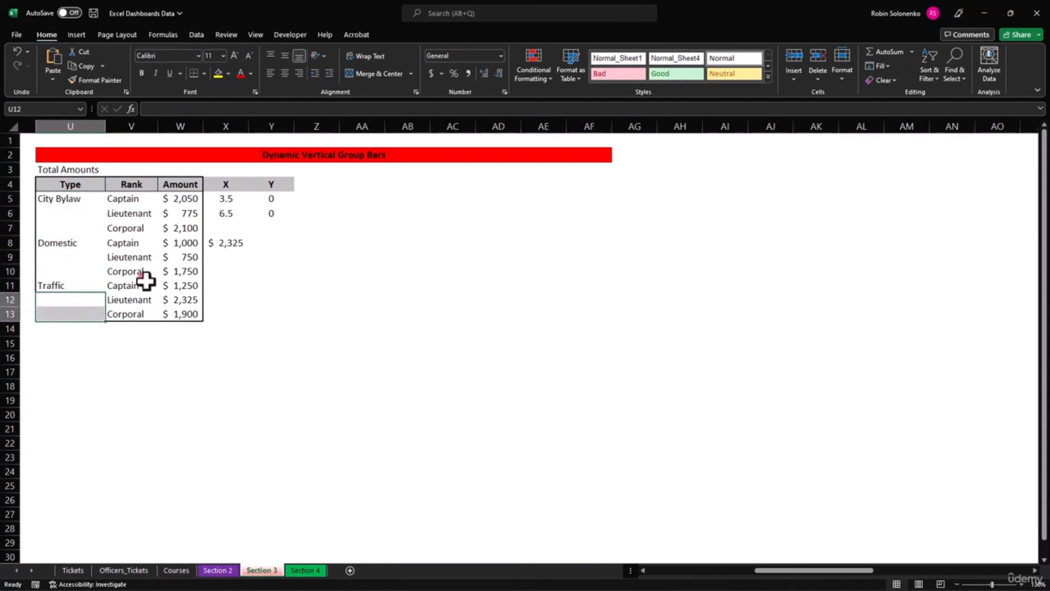
pyautogui.moveTo(60, 183); pyautogui.dragTo(169, 312)
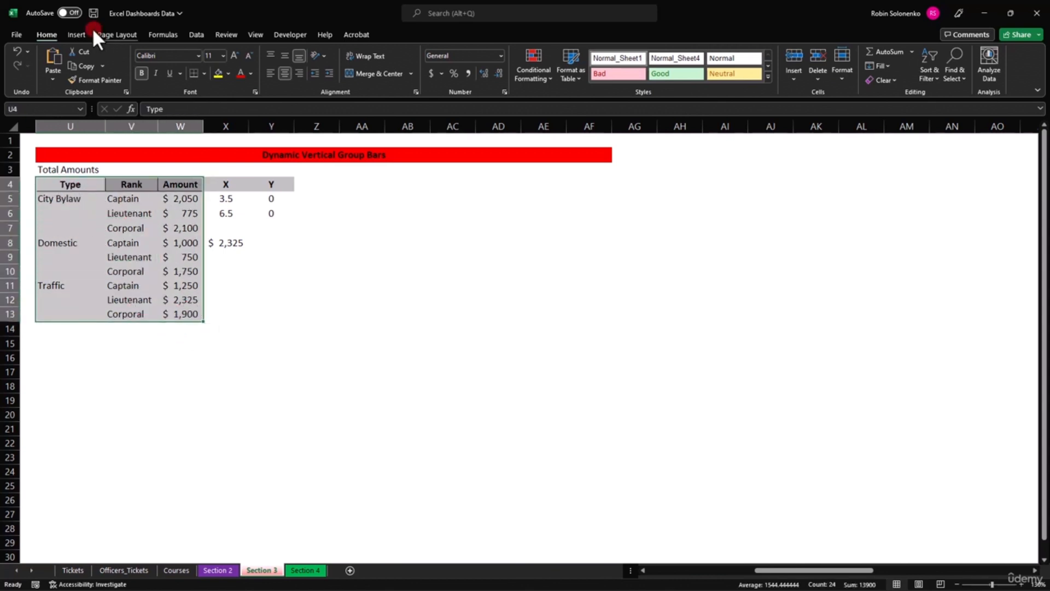
pyautogui.click(76, 34)
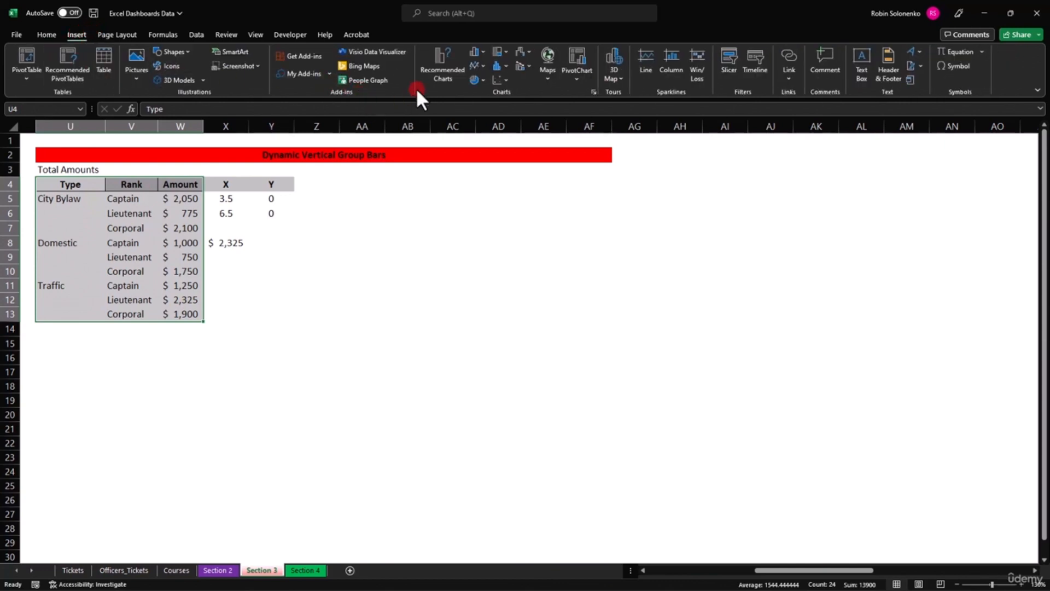
pyautogui.click(481, 49)
pyautogui.click(485, 93)
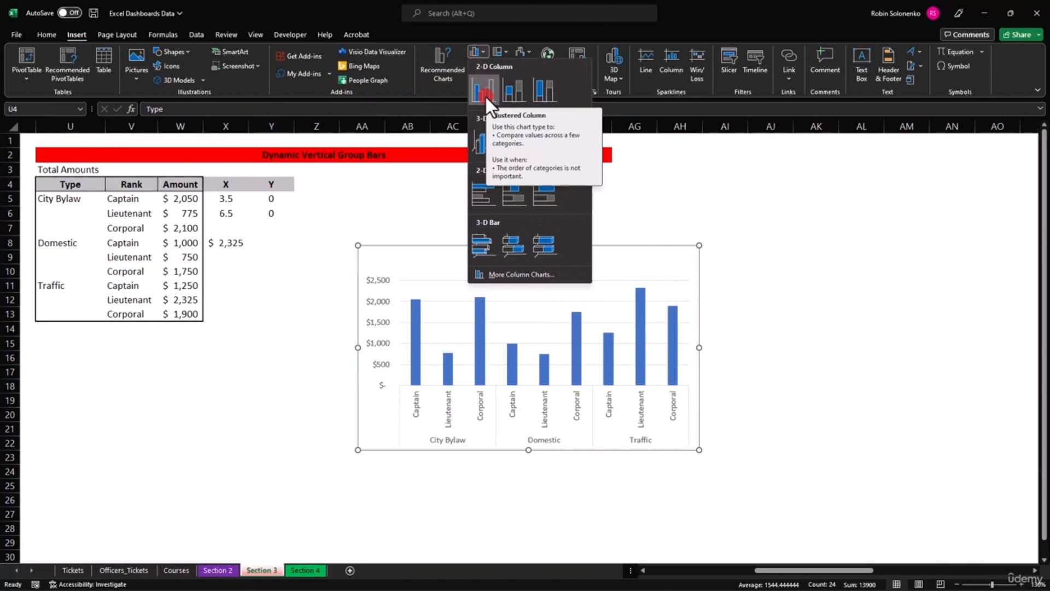
pyautogui.click(486, 97)
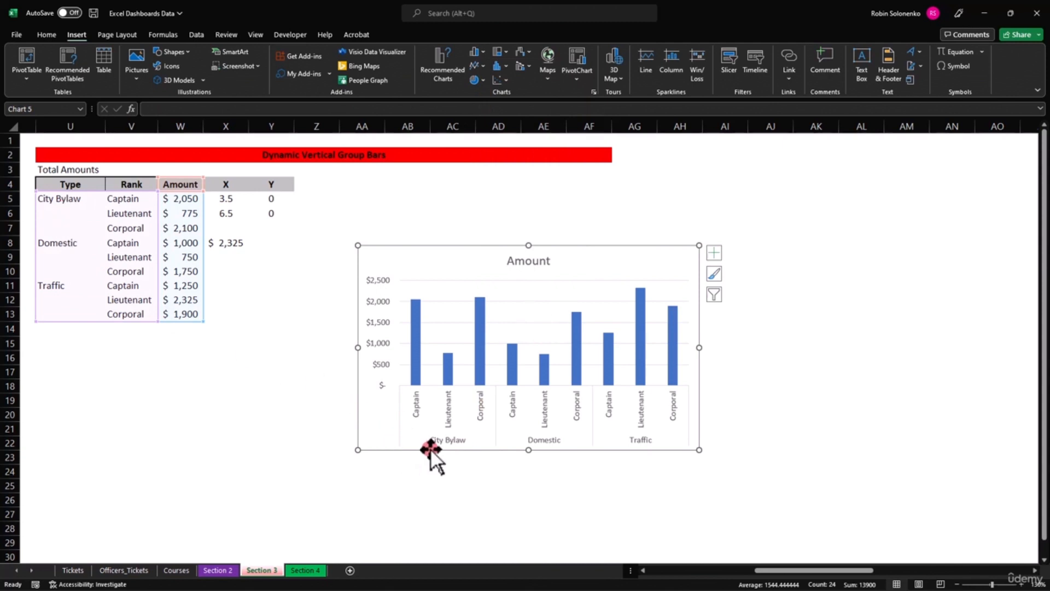
pyautogui.moveTo(615, 455); pyautogui.dragTo(563, 382)
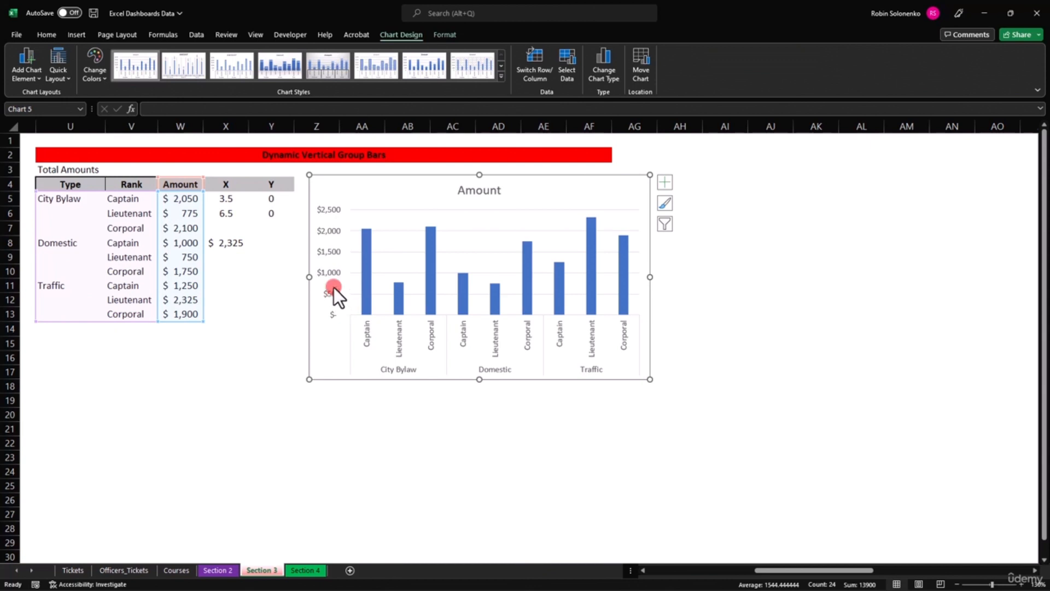
# Delete the vertical value axis and the horizontal gridlines from the new column chart.
pyautogui.click(332, 205)
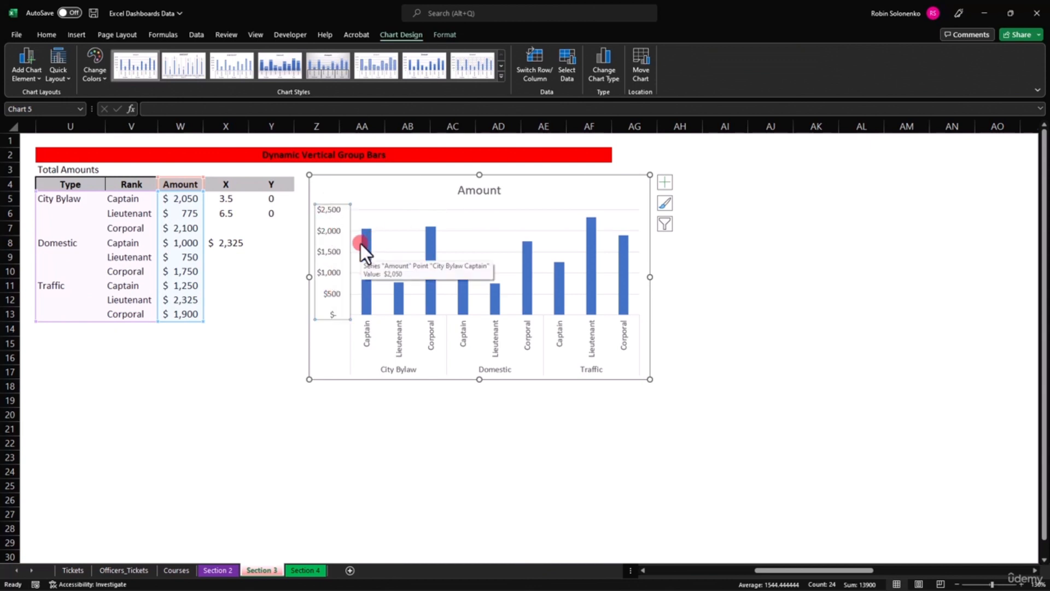
pyautogui.press('Delete')
pyautogui.click(381, 210)
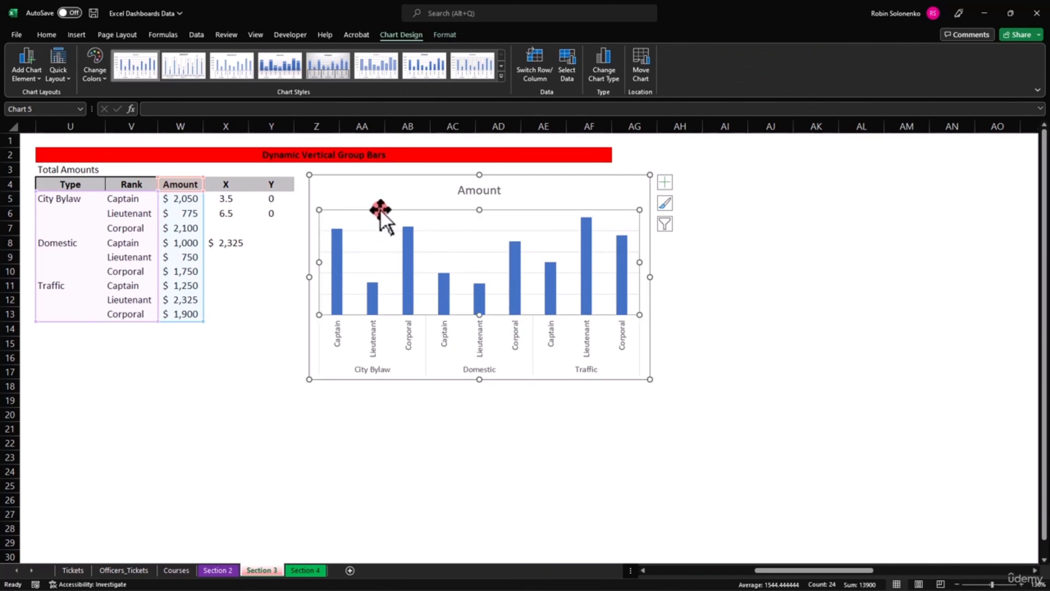
pyautogui.click(380, 231)
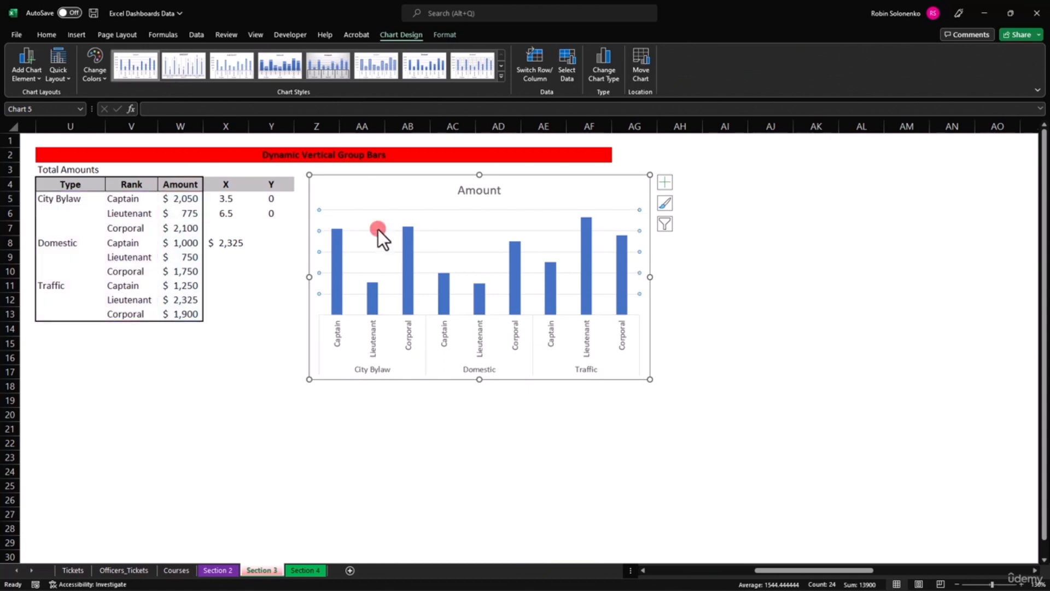
pyautogui.press('Delete')
pyautogui.click(483, 303)
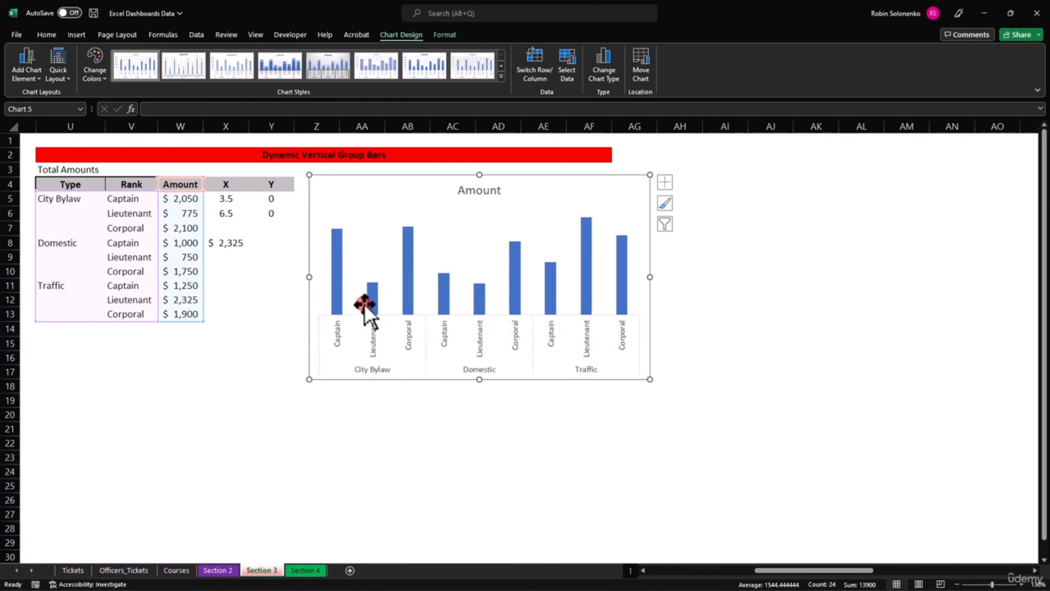
# Add a data series named Bars to the chart, using the Y helper cells Y5:Y6 as its values.
pyautogui.rightClick(324, 281)
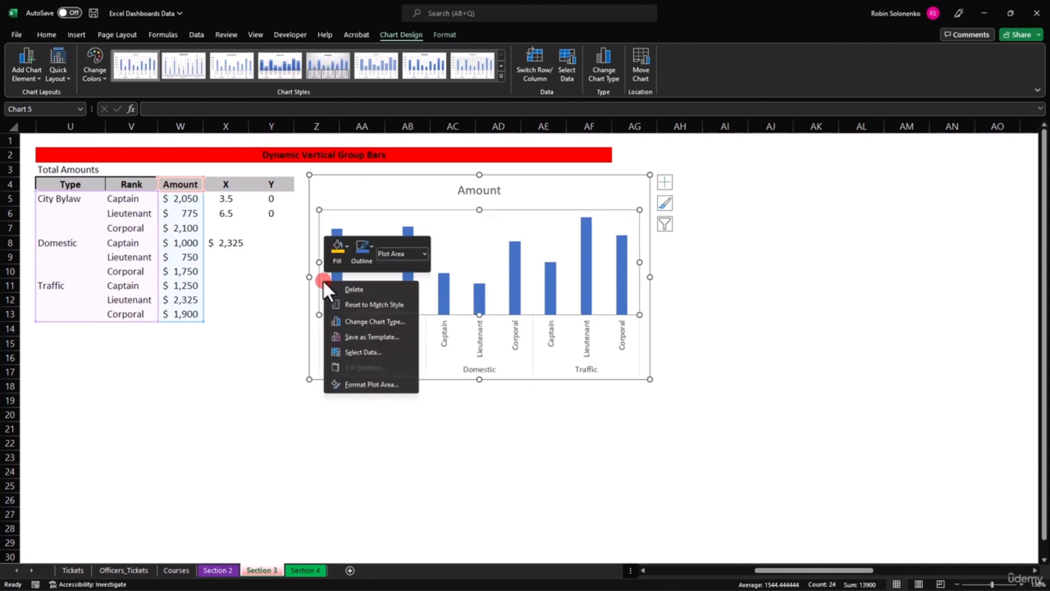
pyautogui.click(354, 353)
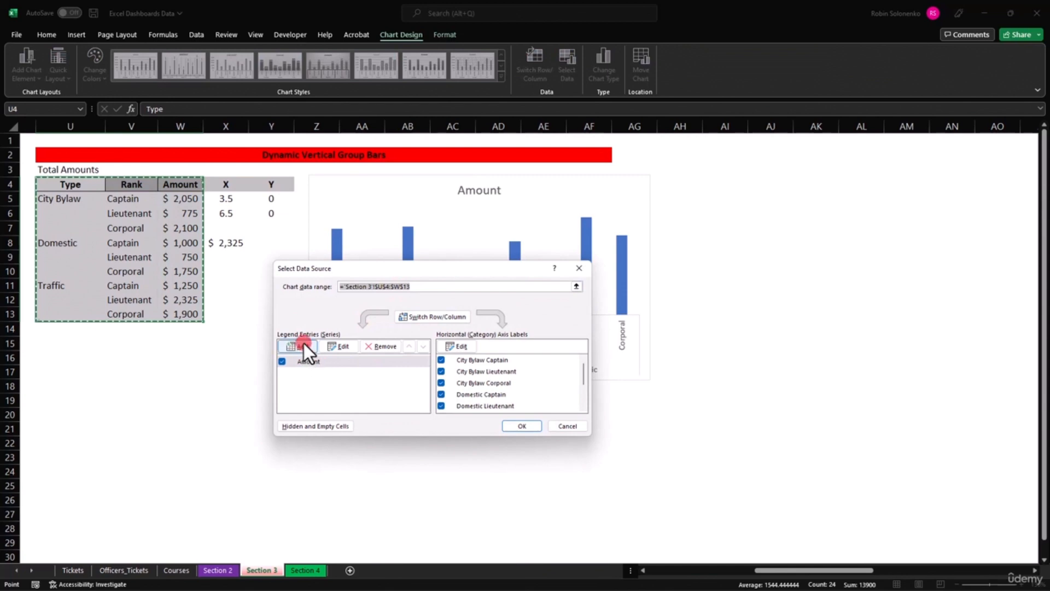
pyautogui.click(303, 344)
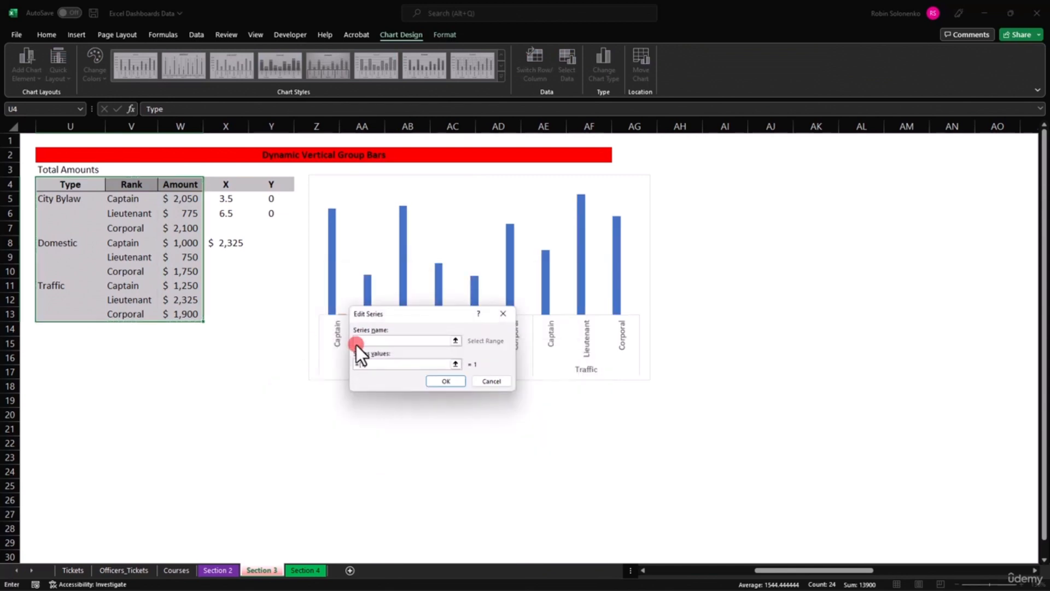
pyautogui.write('Bars')
pyautogui.click(388, 366)
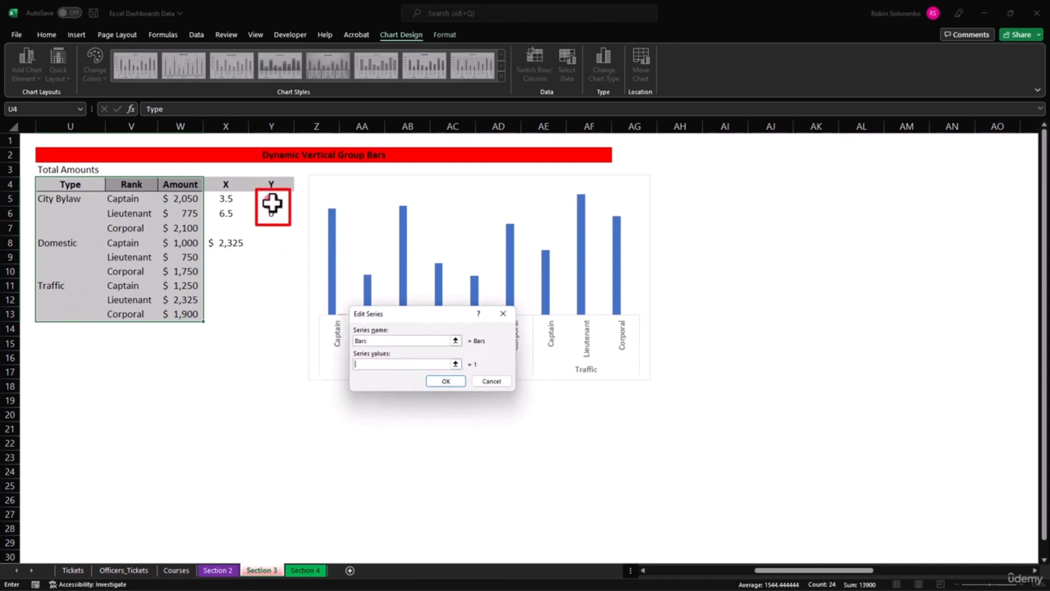
pyautogui.moveTo(272, 203); pyautogui.dragTo(272, 214)
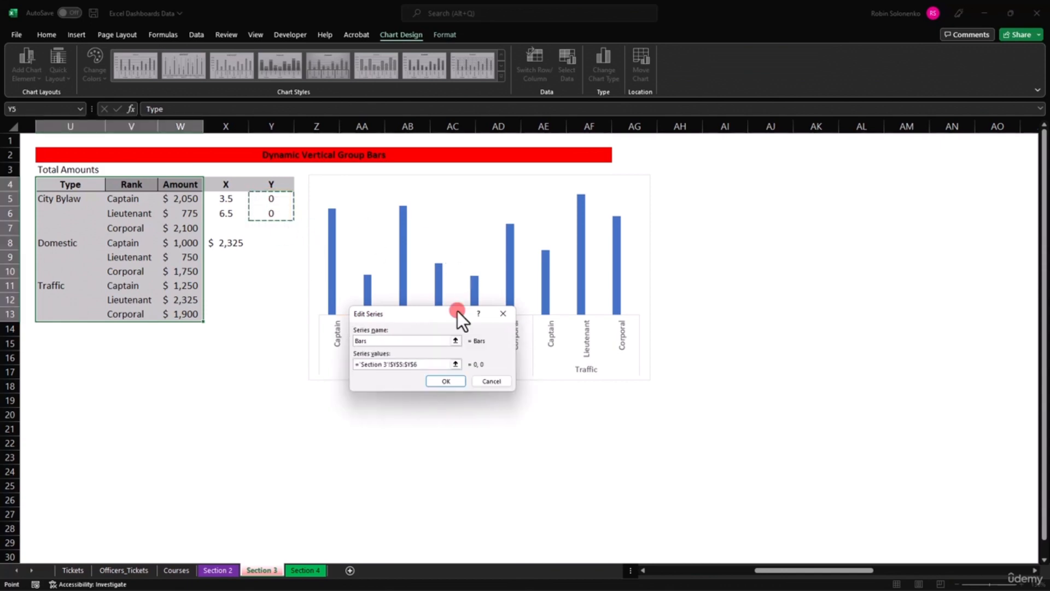
pyautogui.click(445, 381)
pyautogui.click(513, 429)
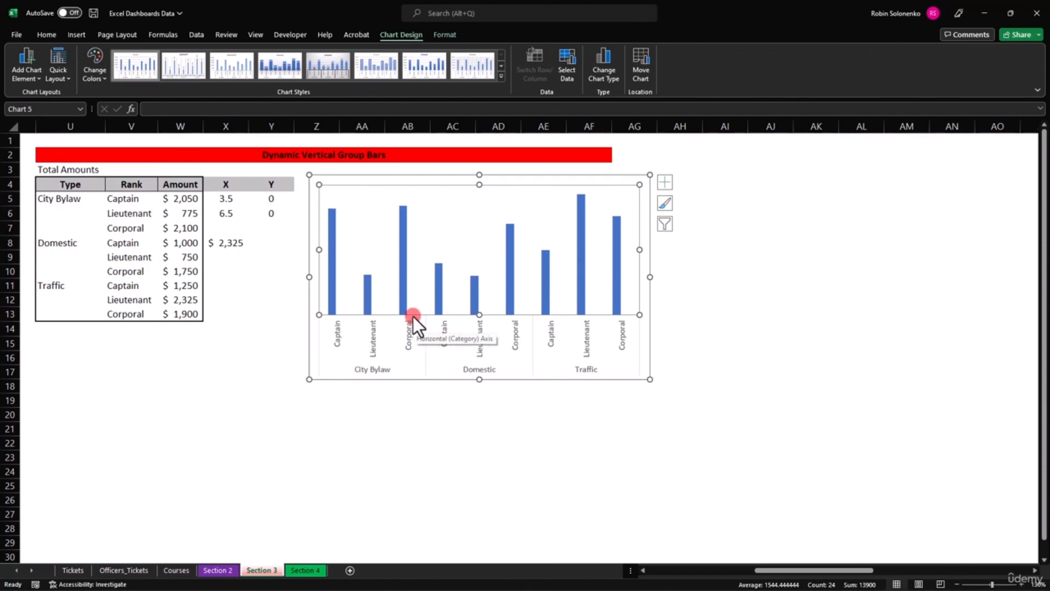
# Change the chart type of the Bars series to Scatter, keeping the Amount series as Clustered Column.
pyautogui.click(443, 35)
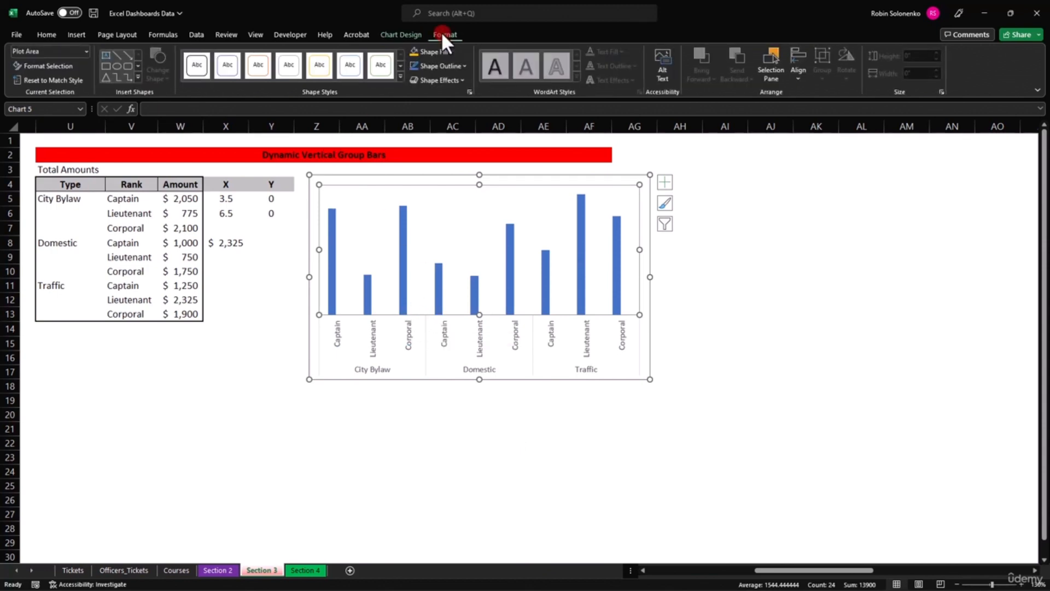
pyautogui.click(84, 50)
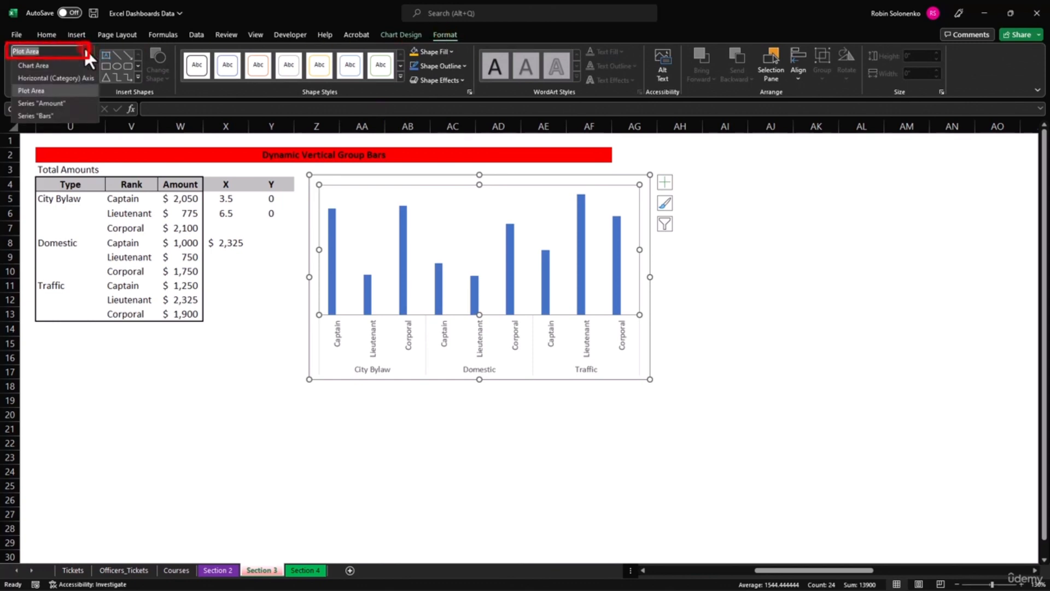
pyautogui.click(33, 115)
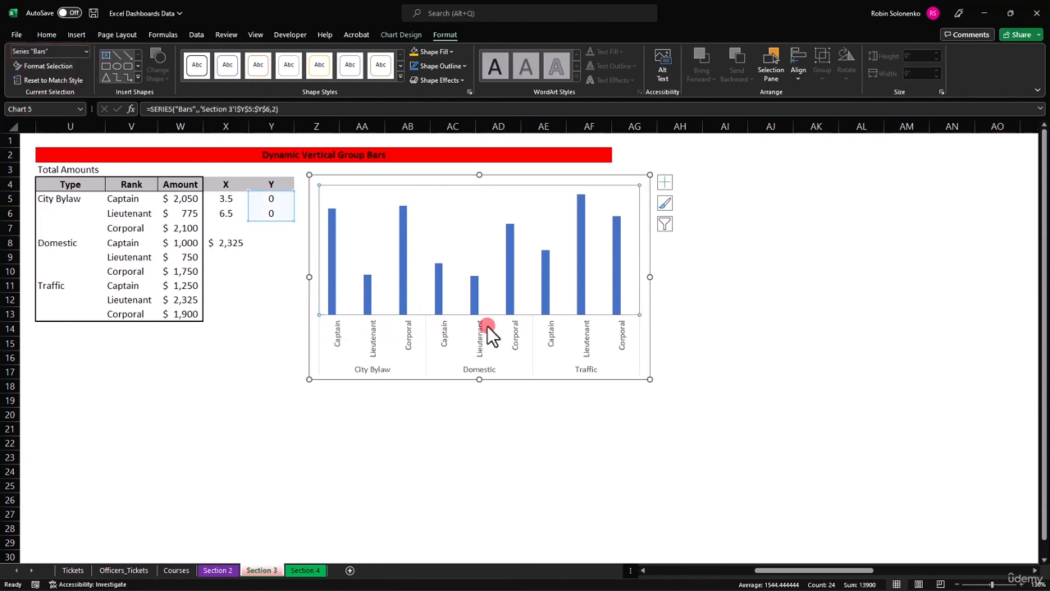
pyautogui.rightClick(374, 314)
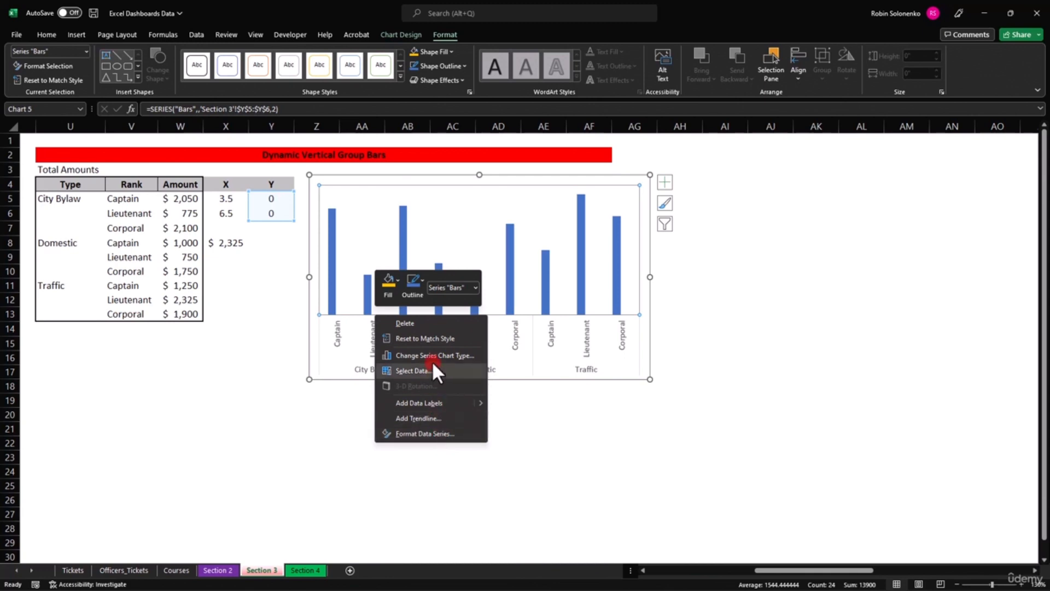
pyautogui.click(447, 354)
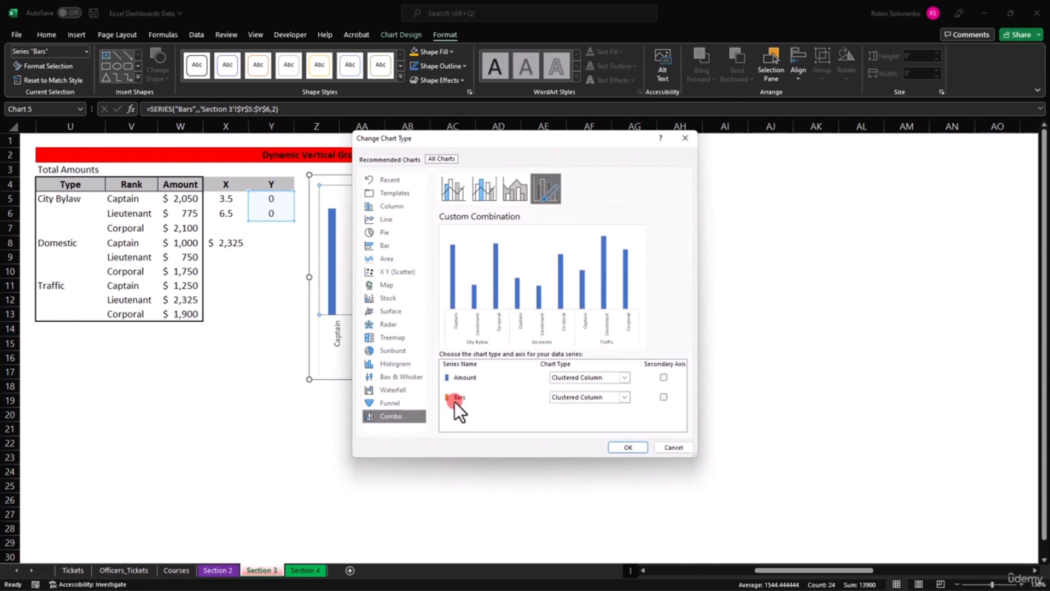
pyautogui.click(624, 399)
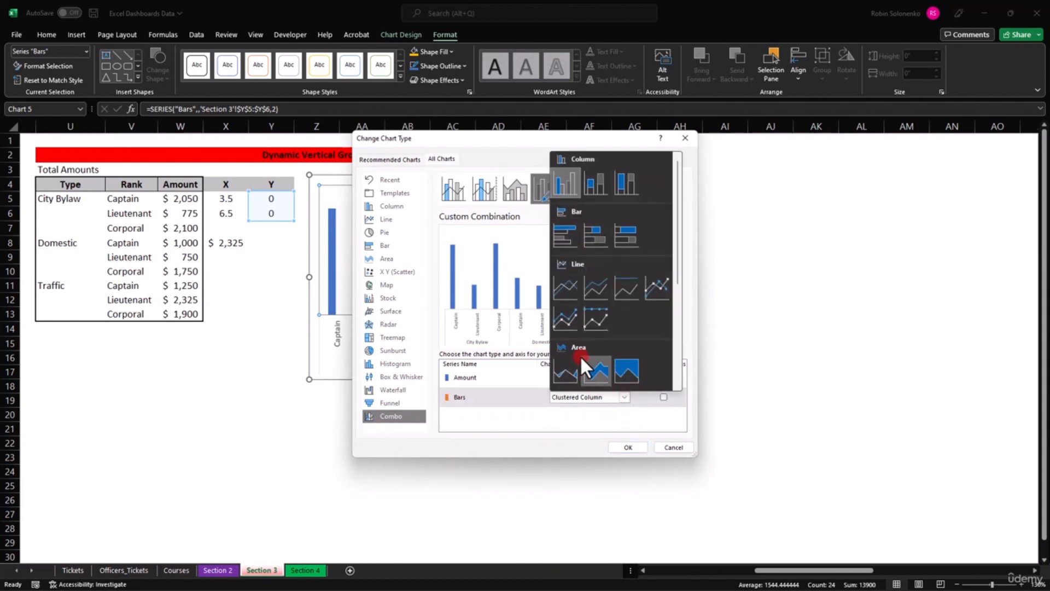
pyautogui.scroll(-3, 570, 318)
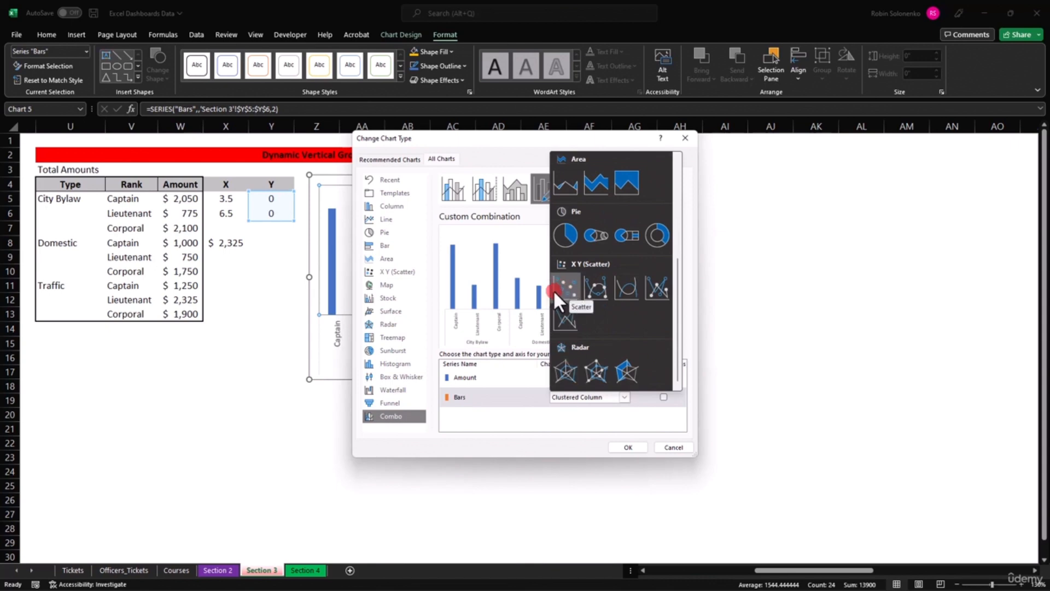
pyautogui.click(554, 290)
pyautogui.click(628, 446)
pyautogui.click(628, 448)
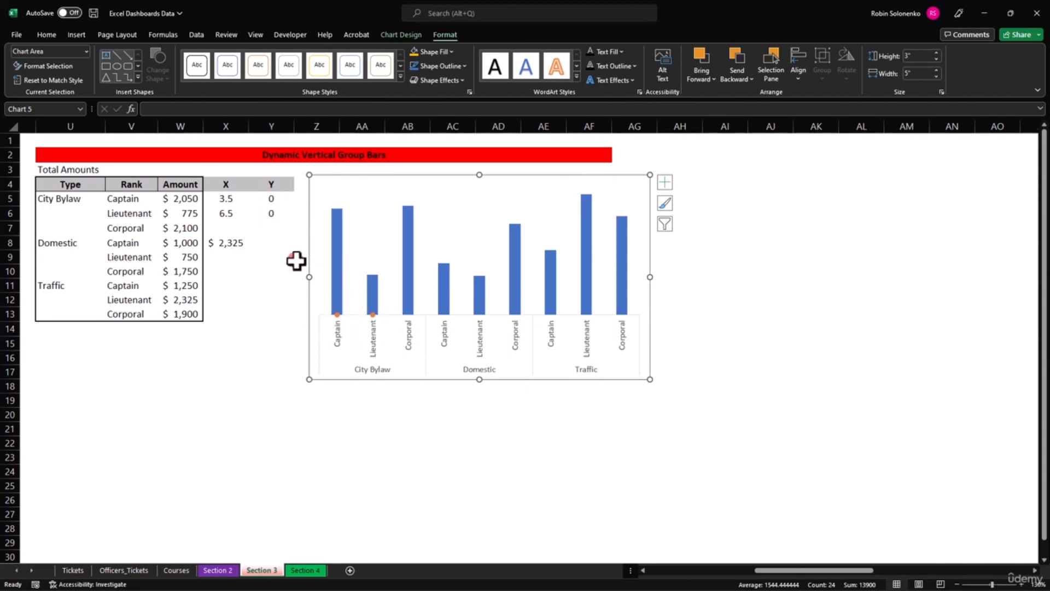
# Set the Bars series X values to the X helper cells X5:X6, and select the series' points in the chart.
pyautogui.rightClick(372, 315)
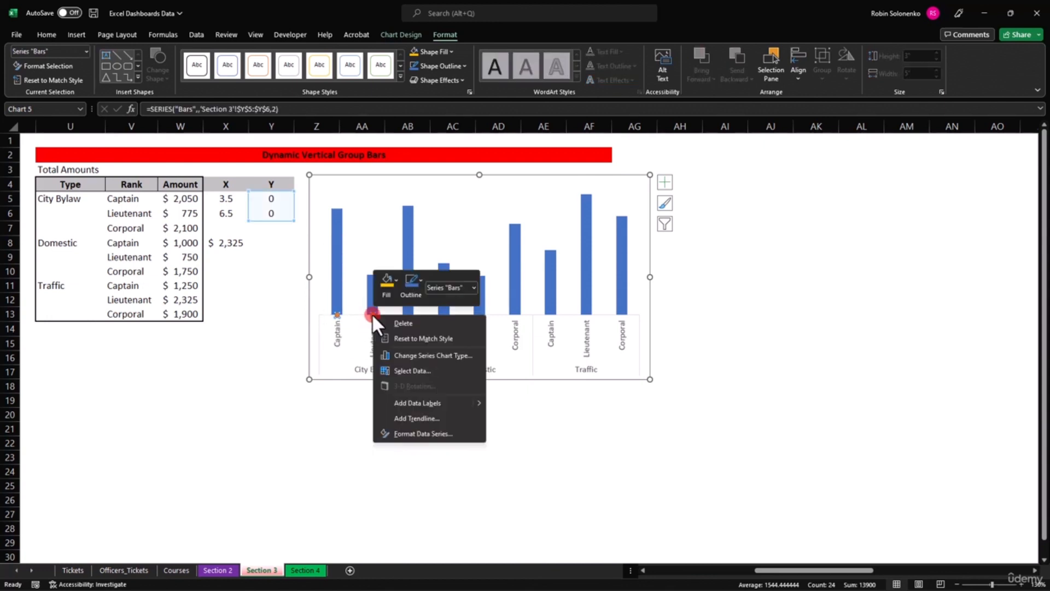
pyautogui.click(429, 369)
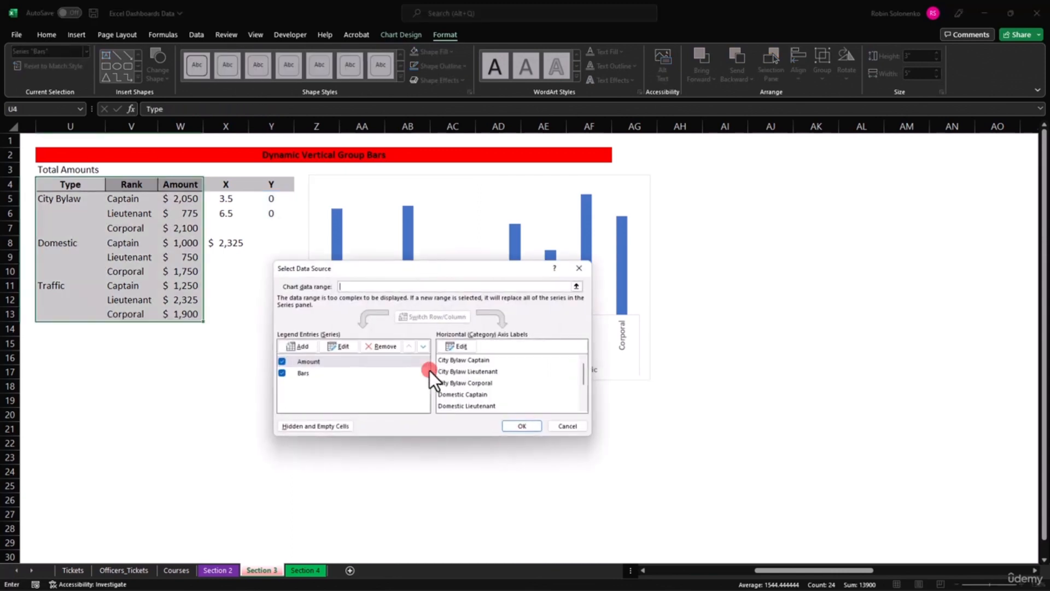
pyautogui.click(306, 373)
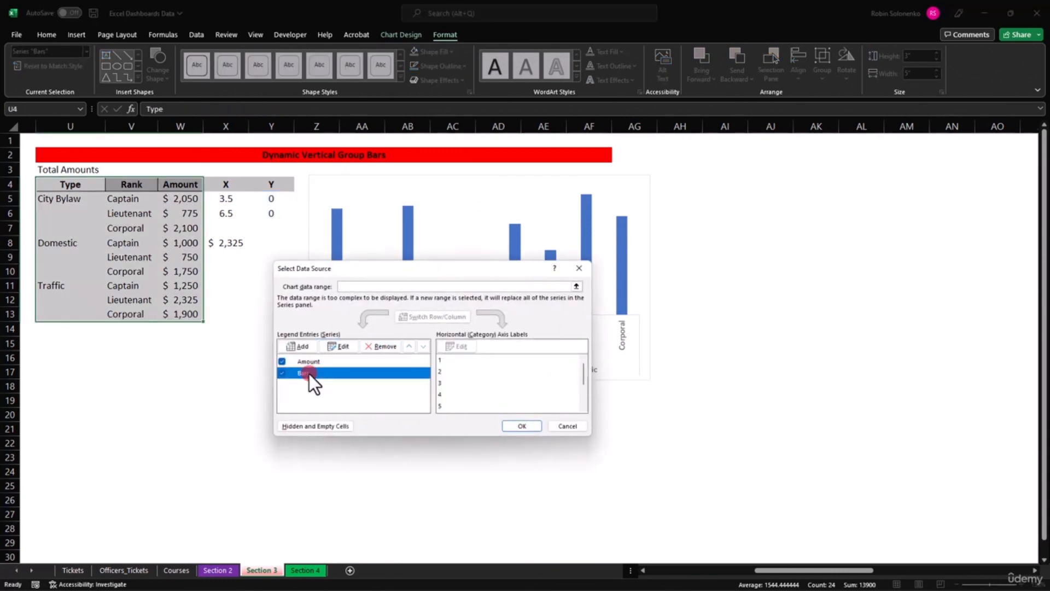
pyautogui.click(343, 347)
pyautogui.click(368, 352)
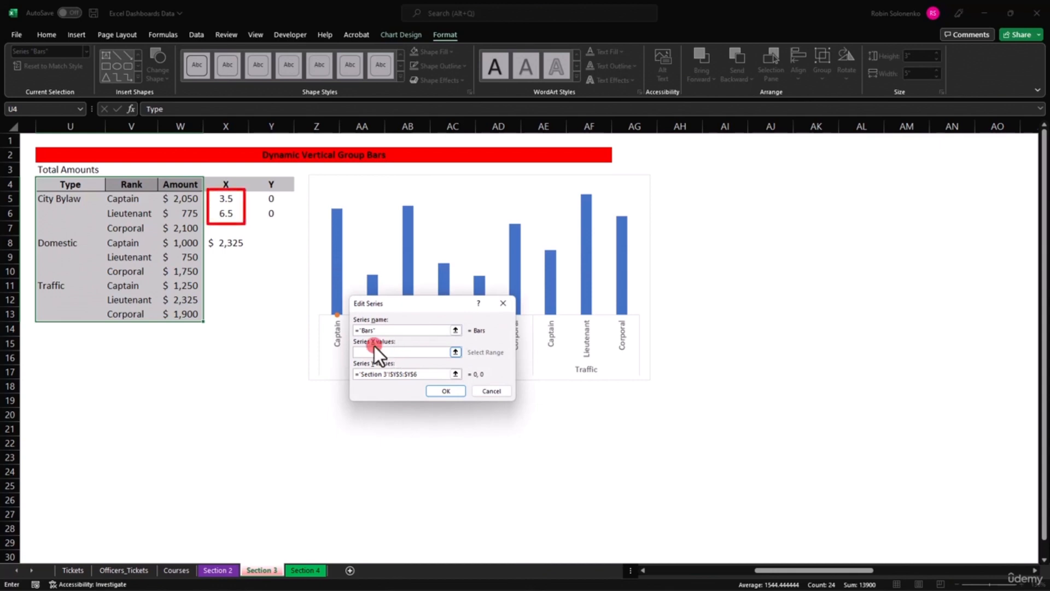
pyautogui.click(232, 198)
pyautogui.moveTo(232, 198); pyautogui.dragTo(230, 214)
pyautogui.click(425, 357)
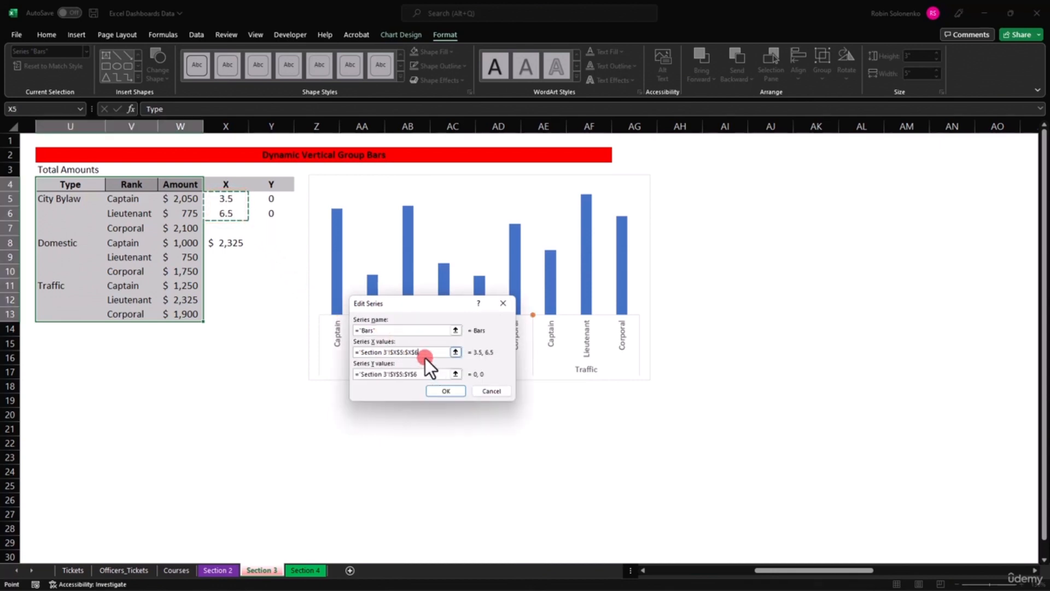
pyautogui.click(387, 349)
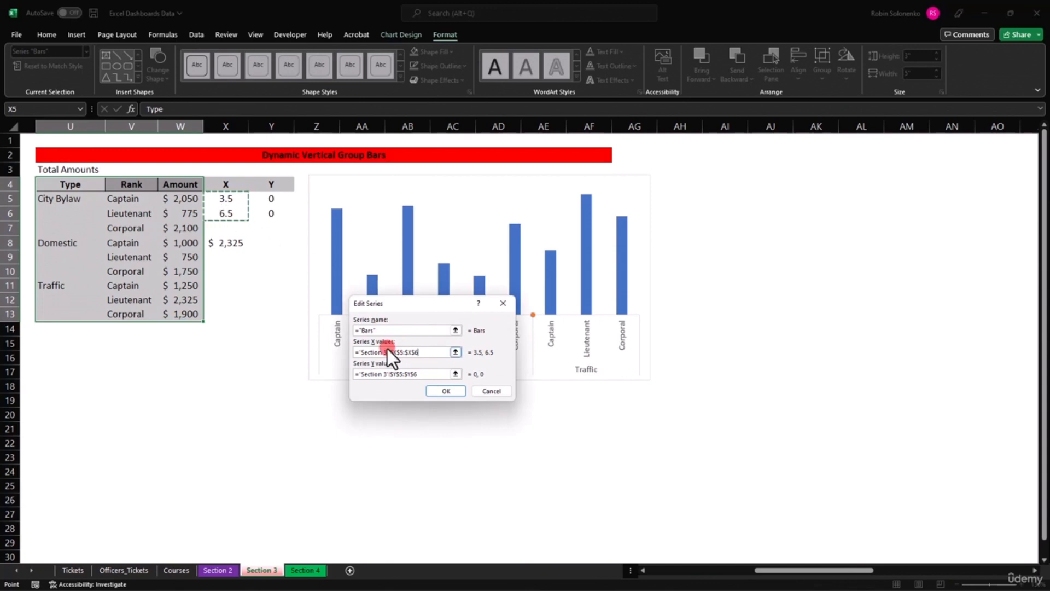
pyautogui.click(441, 391)
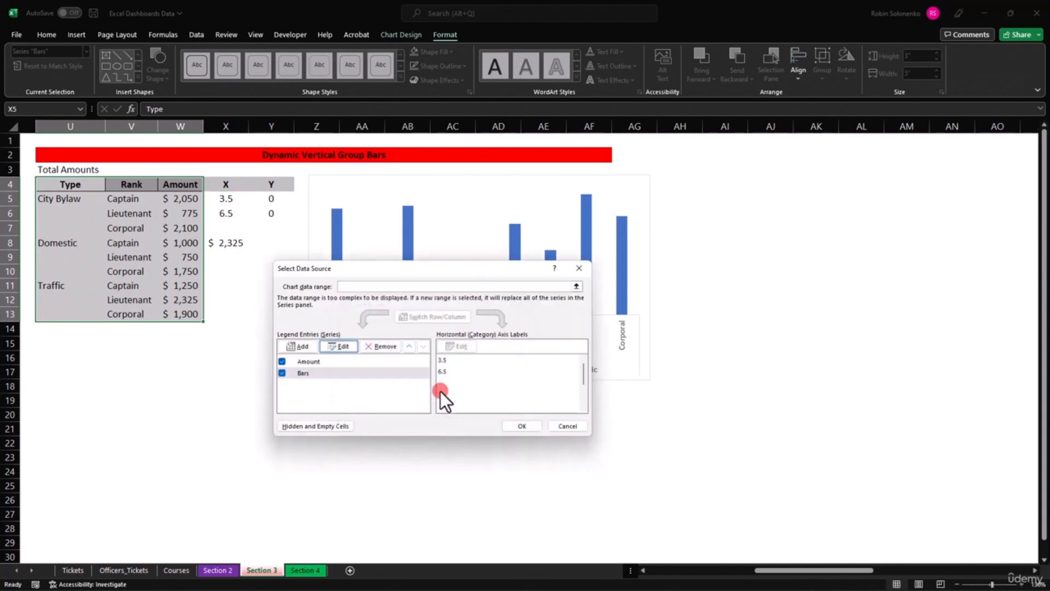
pyautogui.click(520, 425)
pyautogui.click(536, 317)
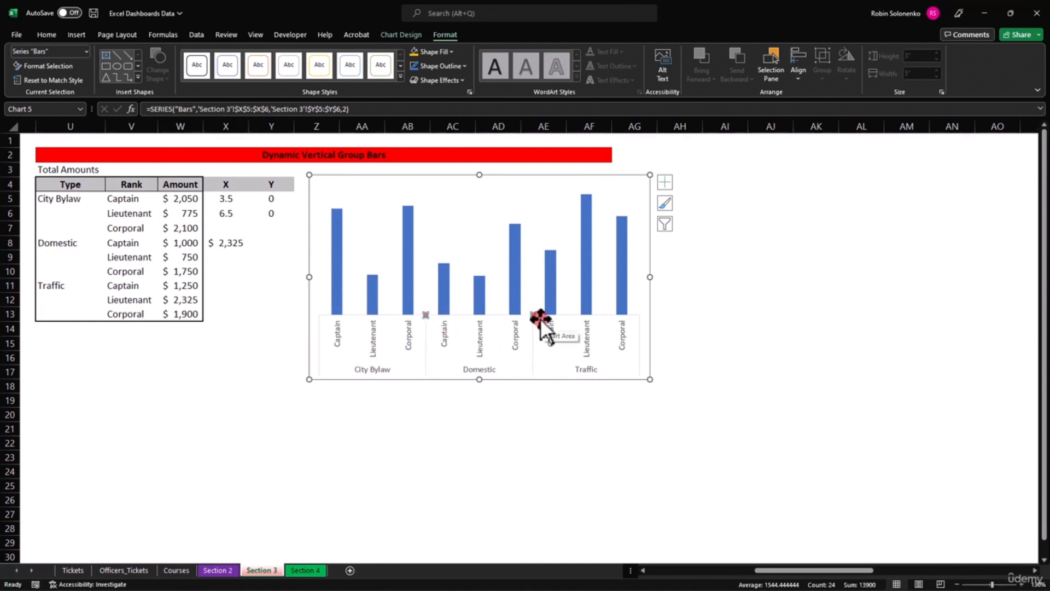
# Add error bars based on the Bars series to the grouped column chart.
pyautogui.click(513, 322)
pyautogui.click(437, 372)
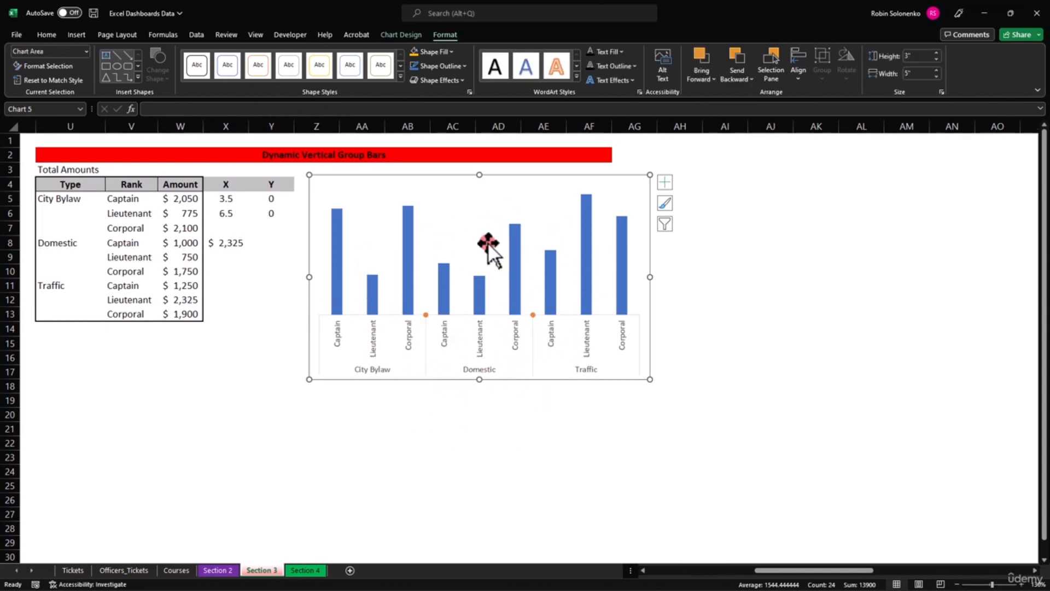
pyautogui.click(665, 181)
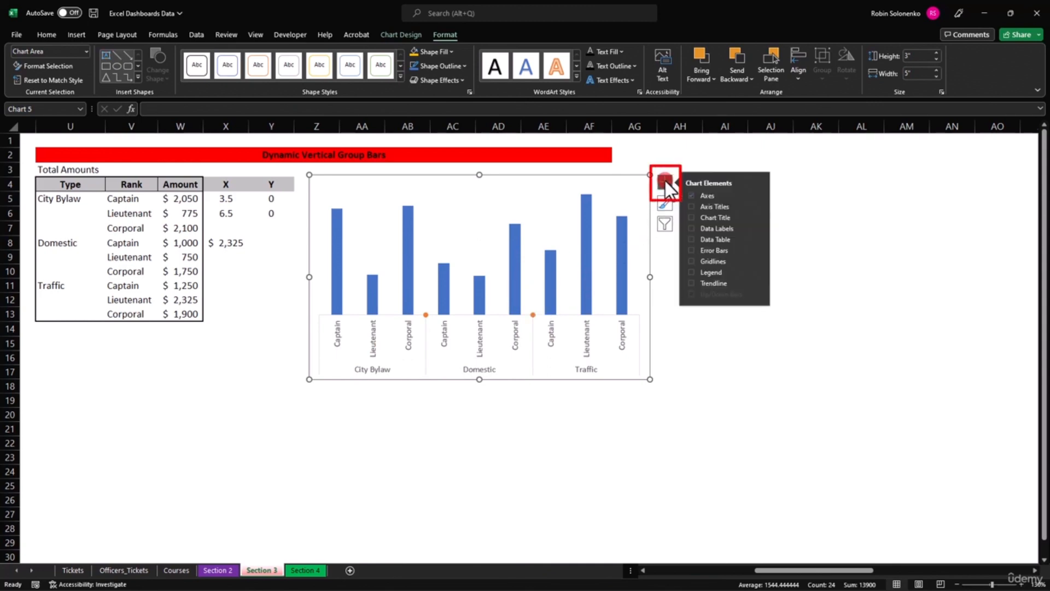
pyautogui.click(756, 249)
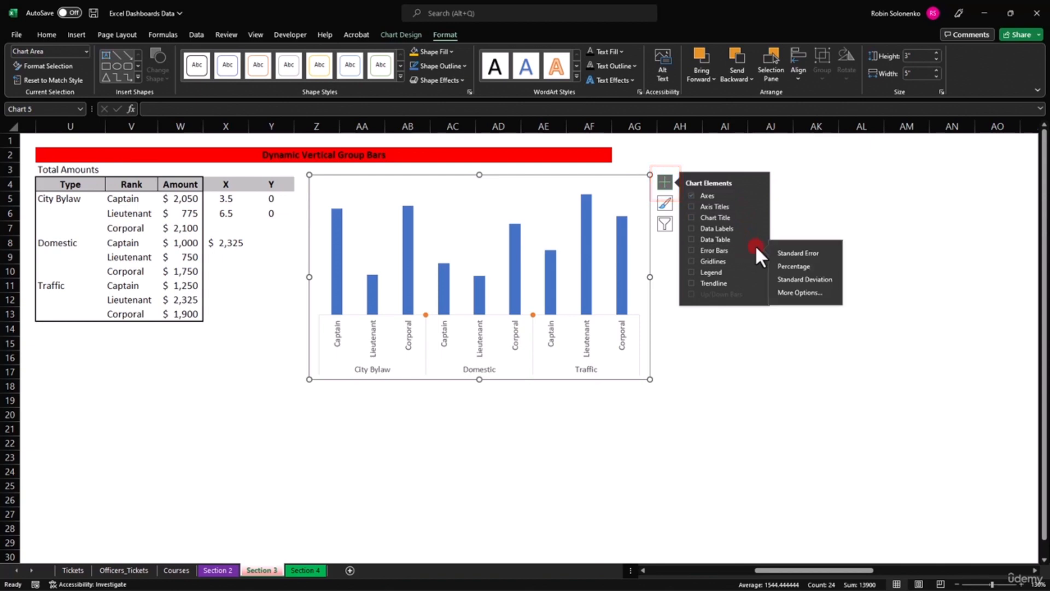
pyautogui.click(809, 291)
pyautogui.click(507, 286)
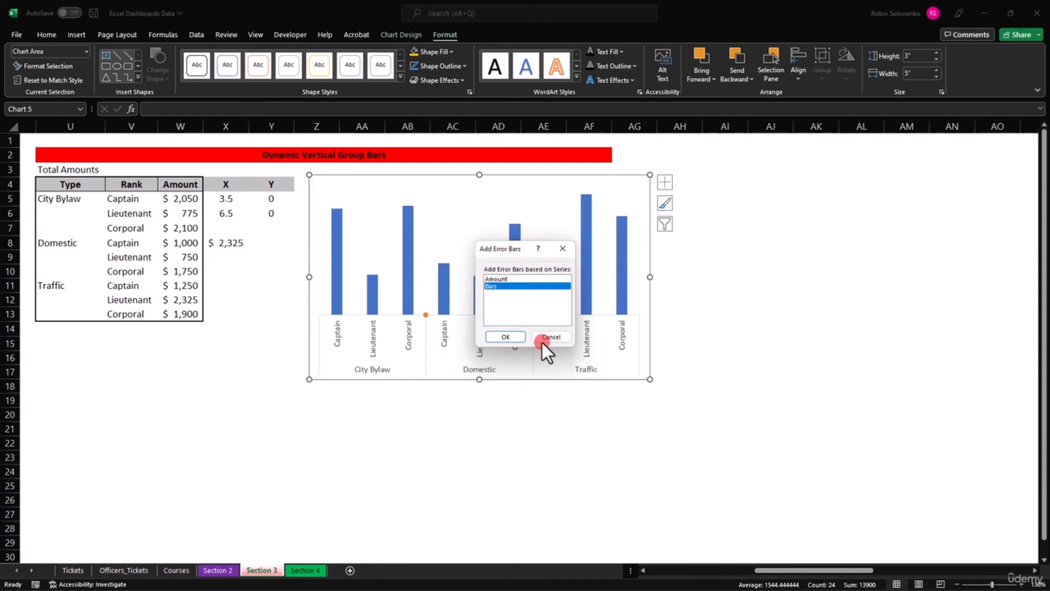
pyautogui.click(507, 337)
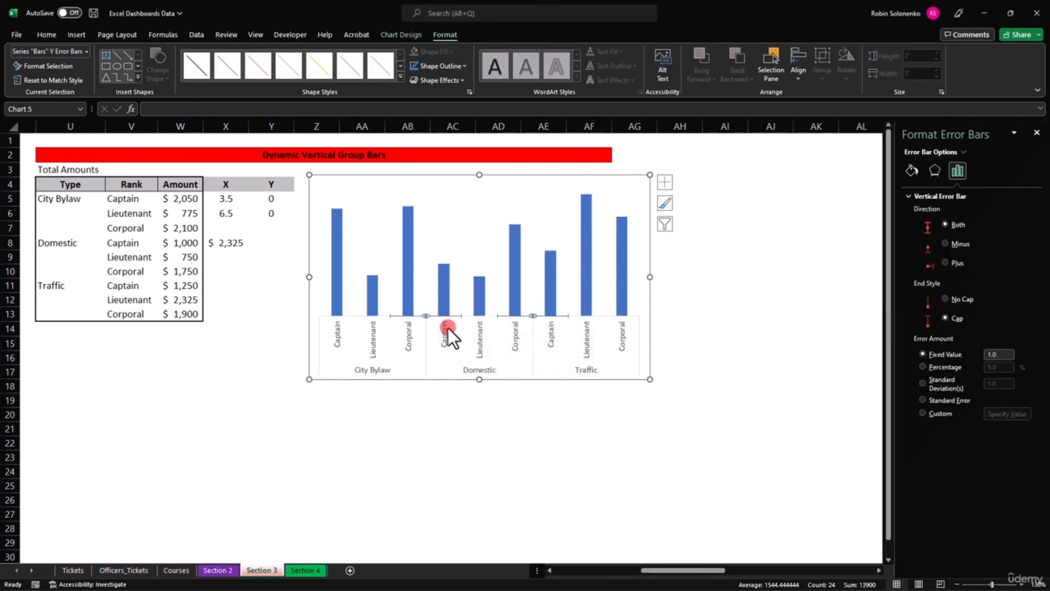
# Delete the horizontal error bars of the Bars series.
pyautogui.click(532, 318)
pyautogui.moveTo(543, 315); pyautogui.dragTo(553, 319)
pyautogui.click(543, 315)
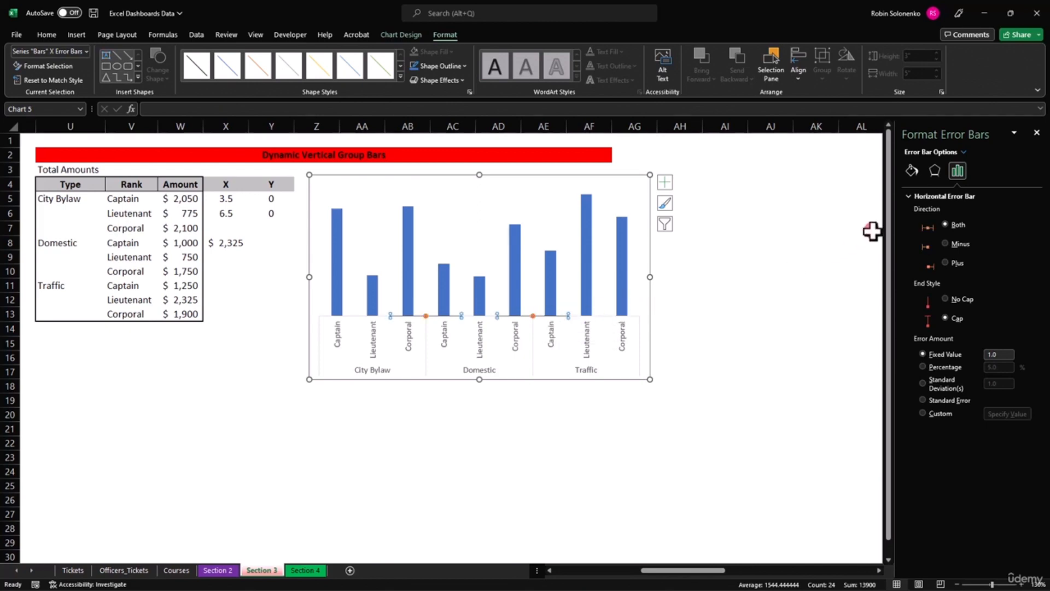
pyautogui.click(940, 196)
pyautogui.click(955, 198)
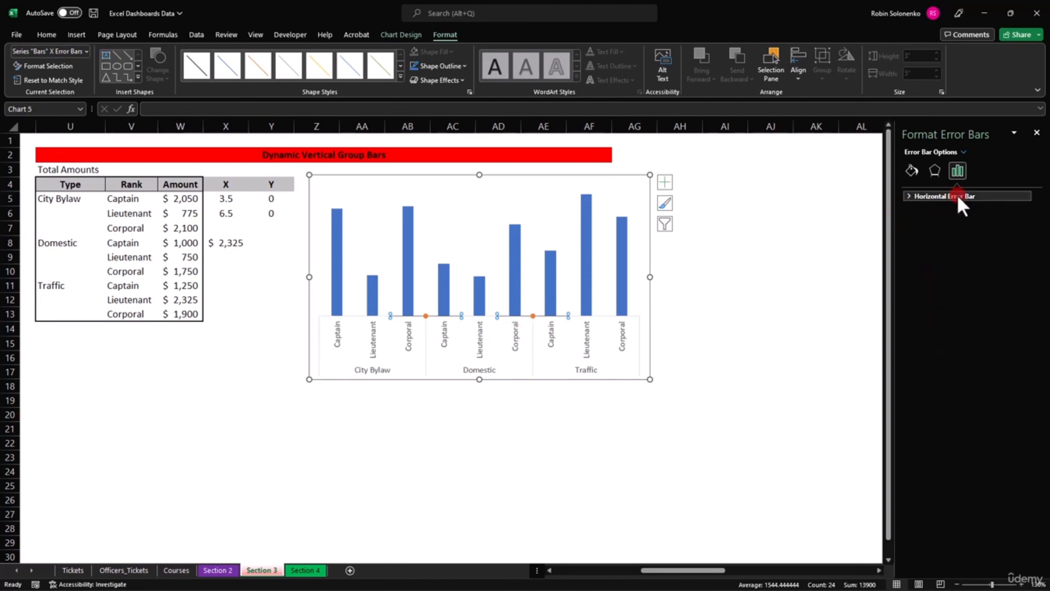
pyautogui.press('Escape')
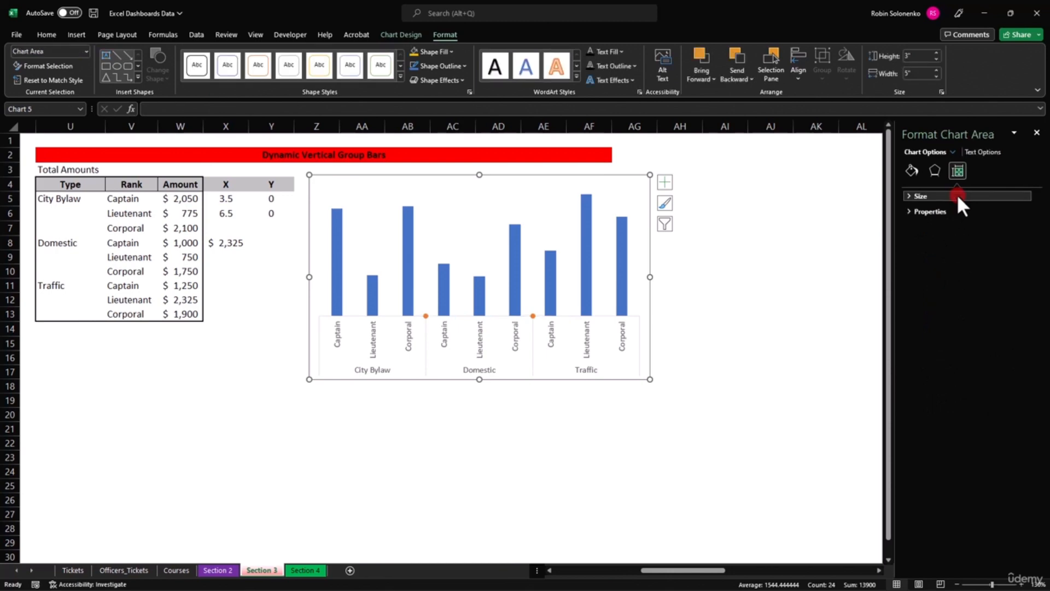
# Give the Bars series' vertical error bars a custom positive error value from cell X8 and the No Cap end style.
pyautogui.click(950, 152)
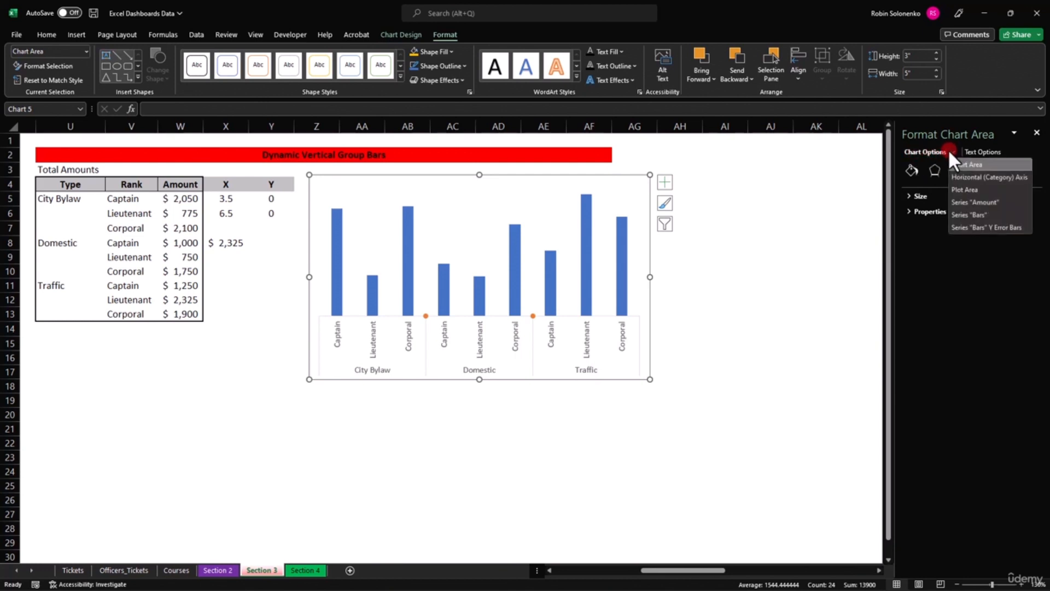
pyautogui.click(974, 226)
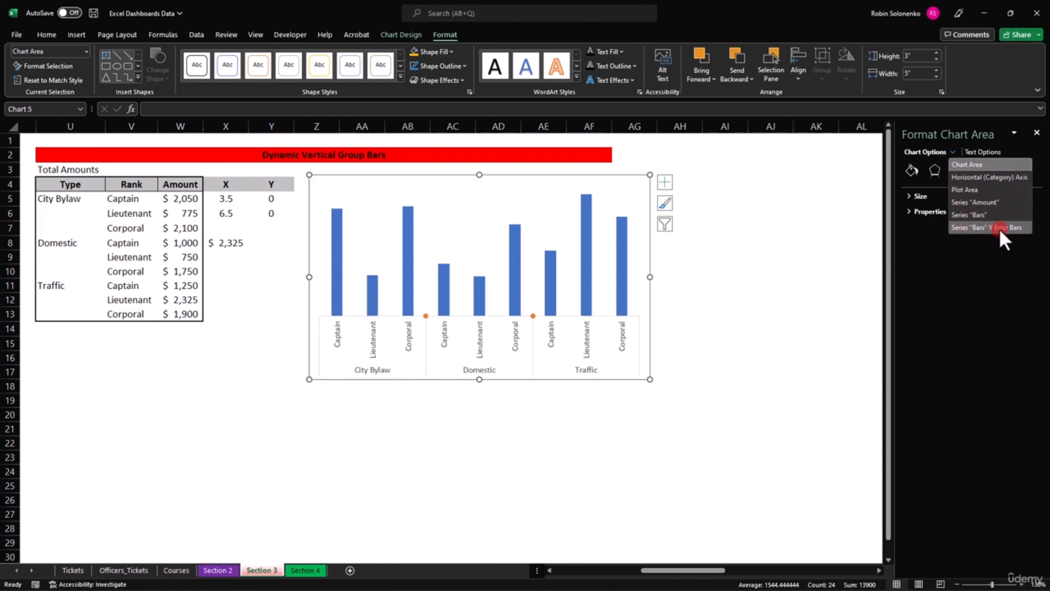
pyautogui.click(999, 228)
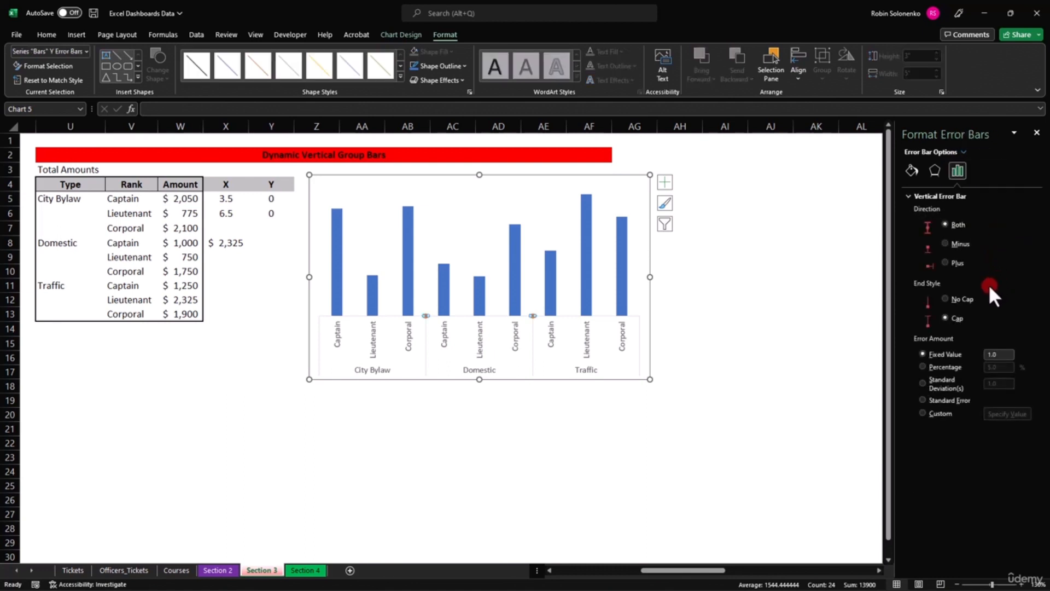
pyautogui.click(930, 413)
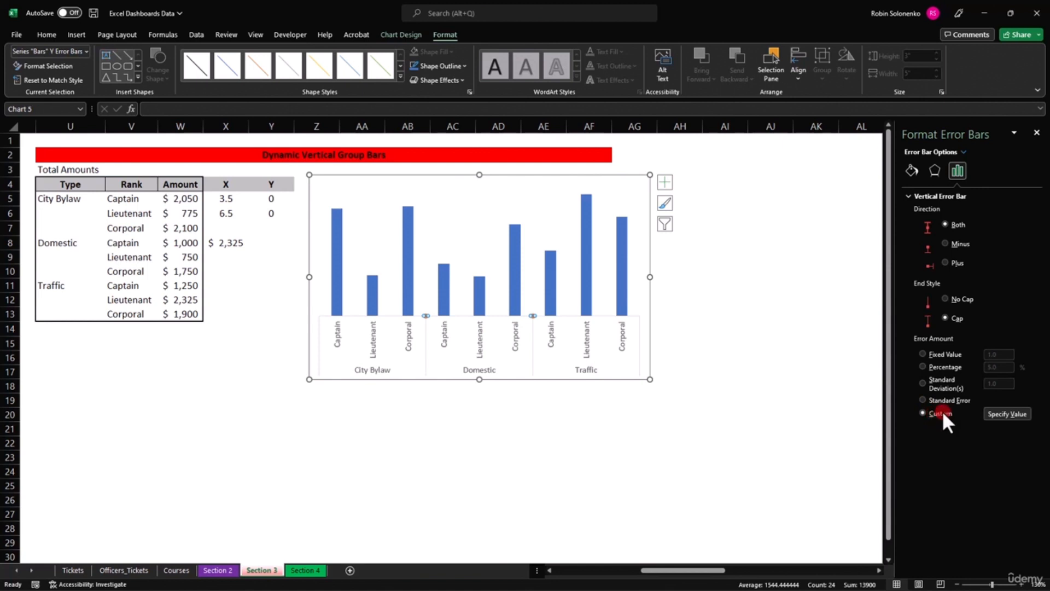
pyautogui.click(1009, 414)
pyautogui.click(402, 339)
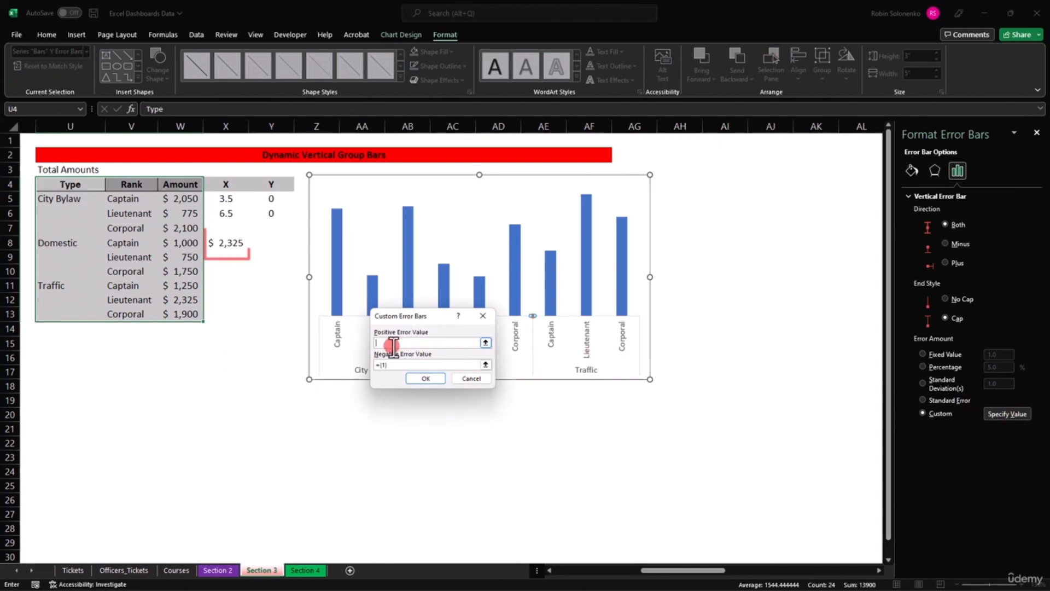
pyautogui.click(226, 241)
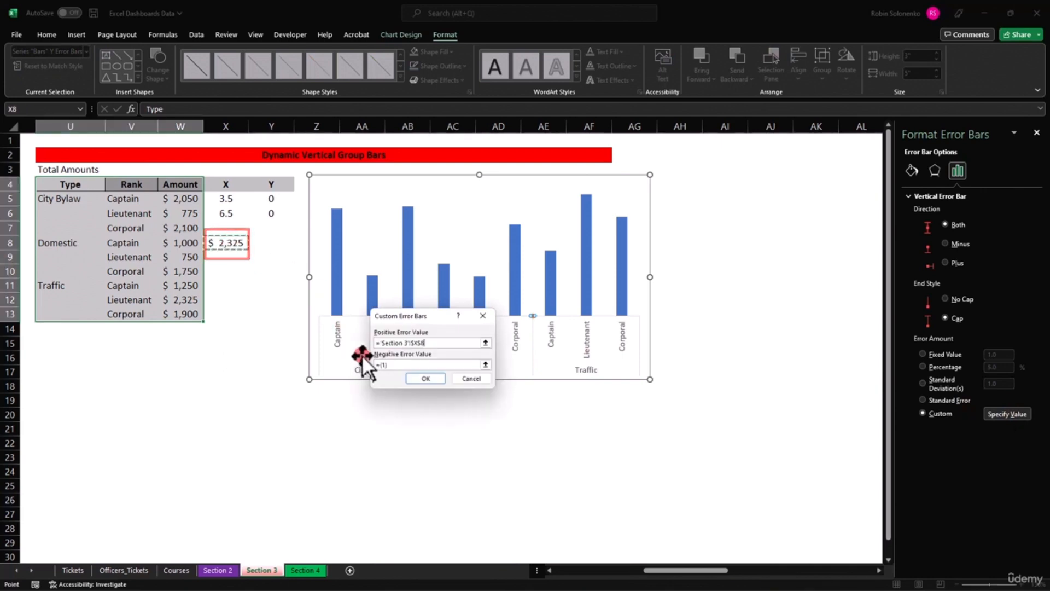
pyautogui.click(430, 378)
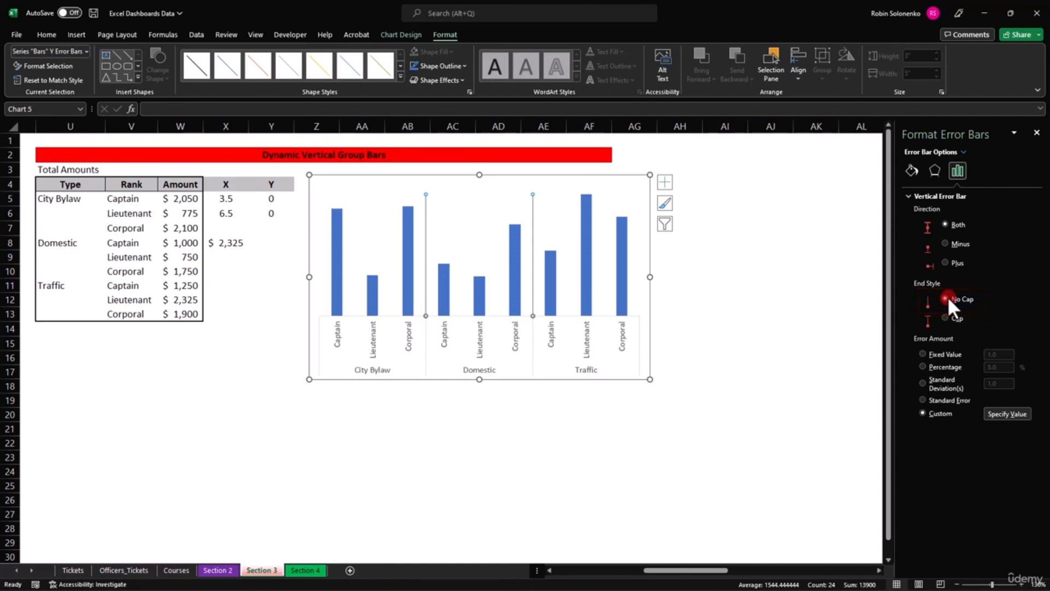
pyautogui.click(531, 411)
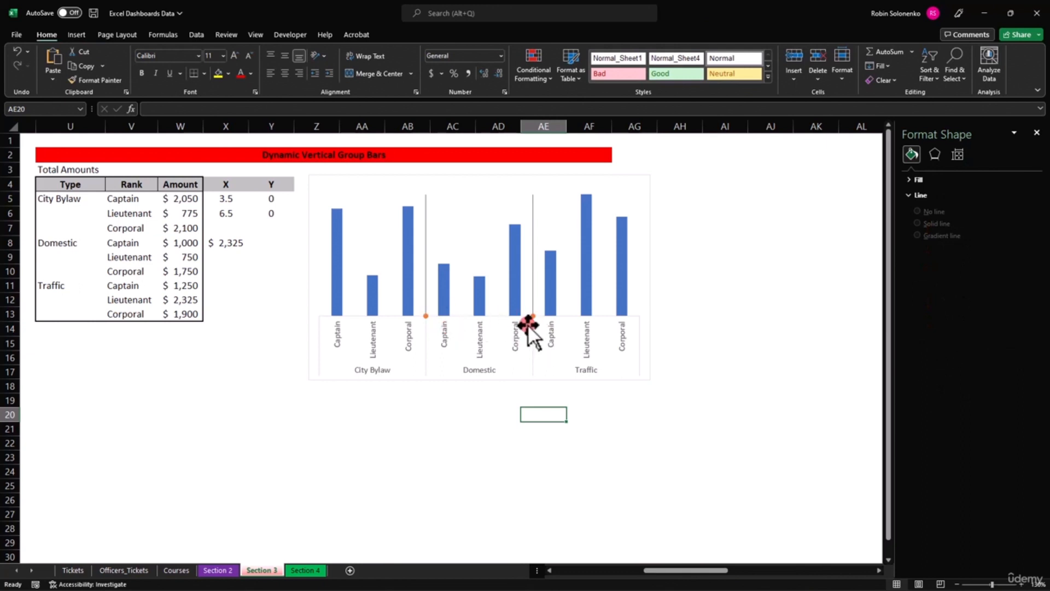
# Hide the Bars series markers by setting them to no fill and no outline.
pyautogui.click(533, 317)
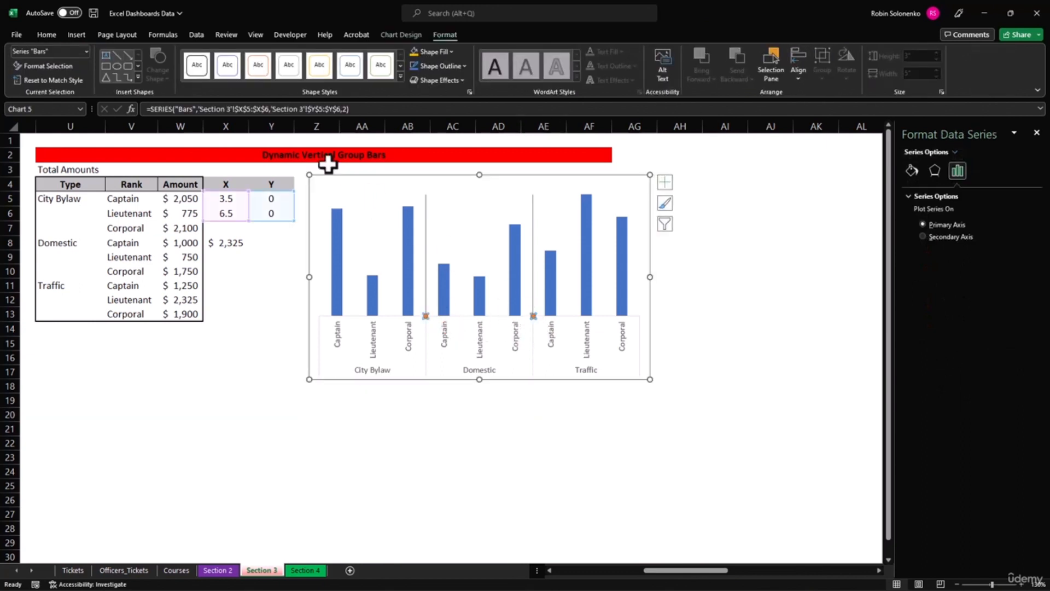
pyautogui.click(450, 50)
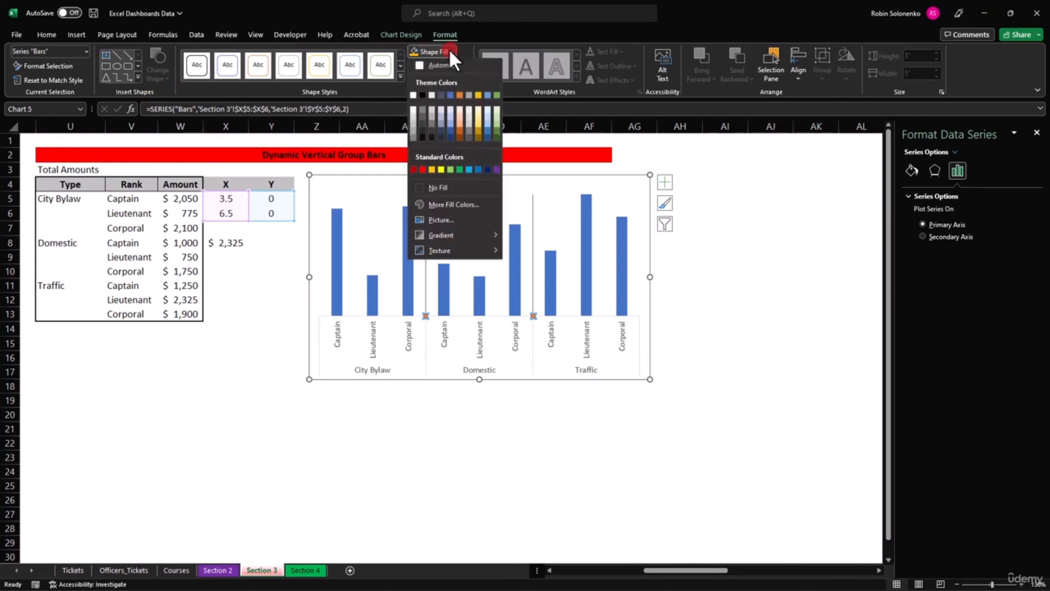
pyautogui.click(442, 186)
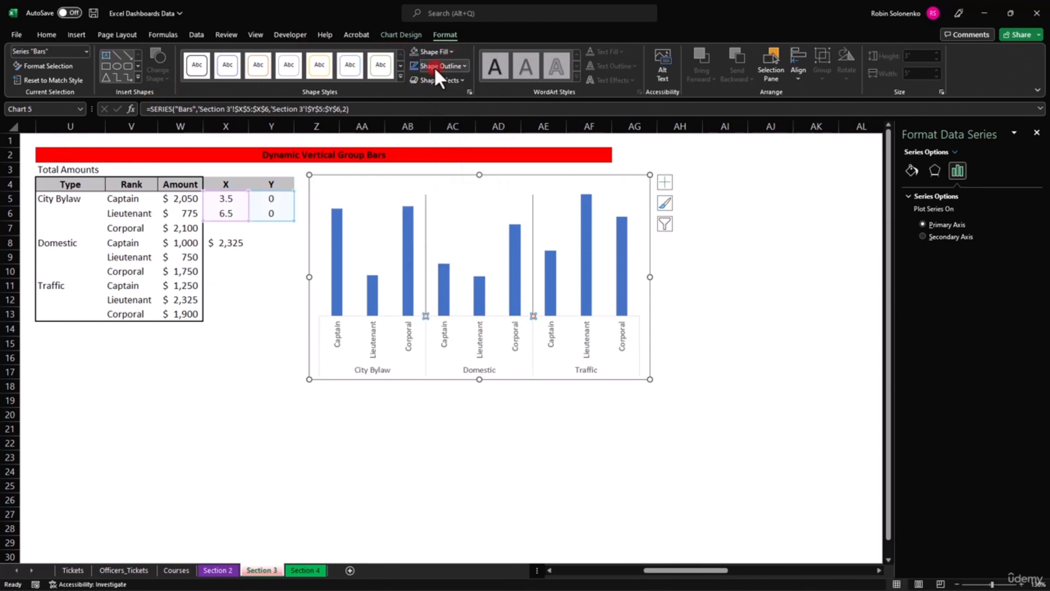
pyautogui.click(459, 65)
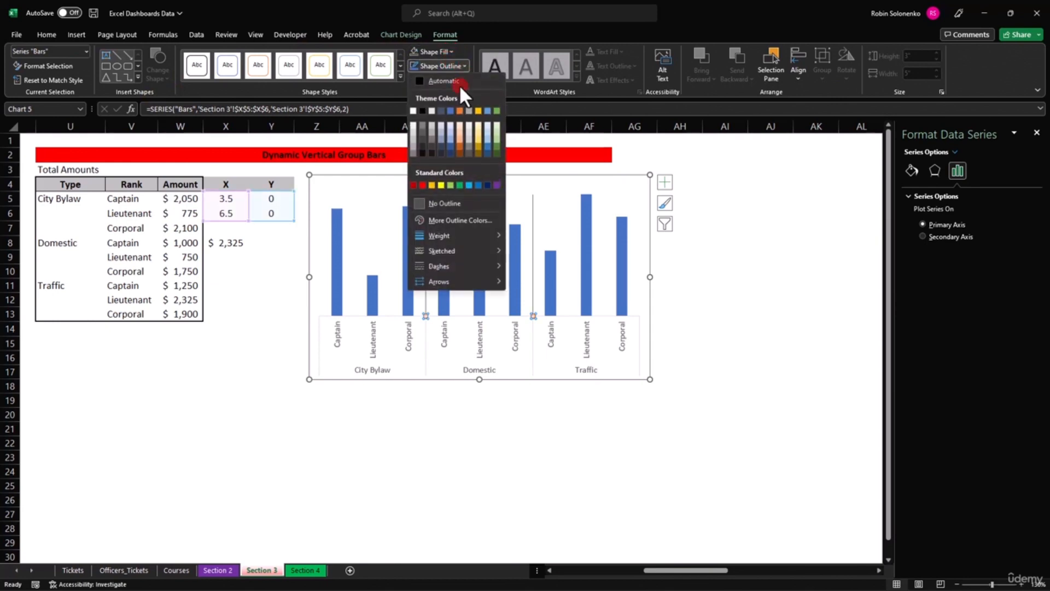
pyautogui.click(448, 201)
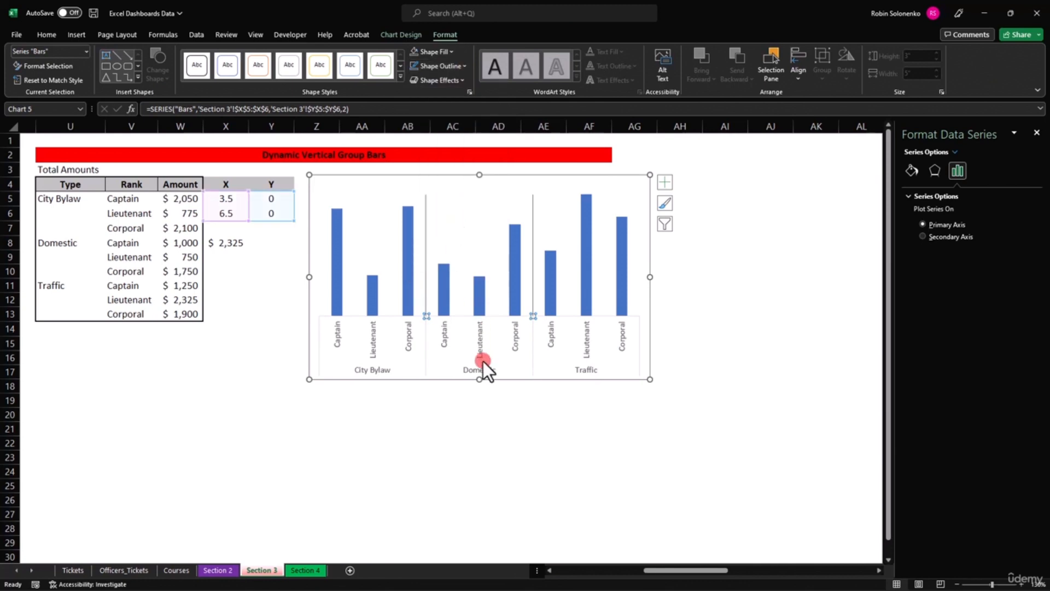
pyautogui.click(500, 414)
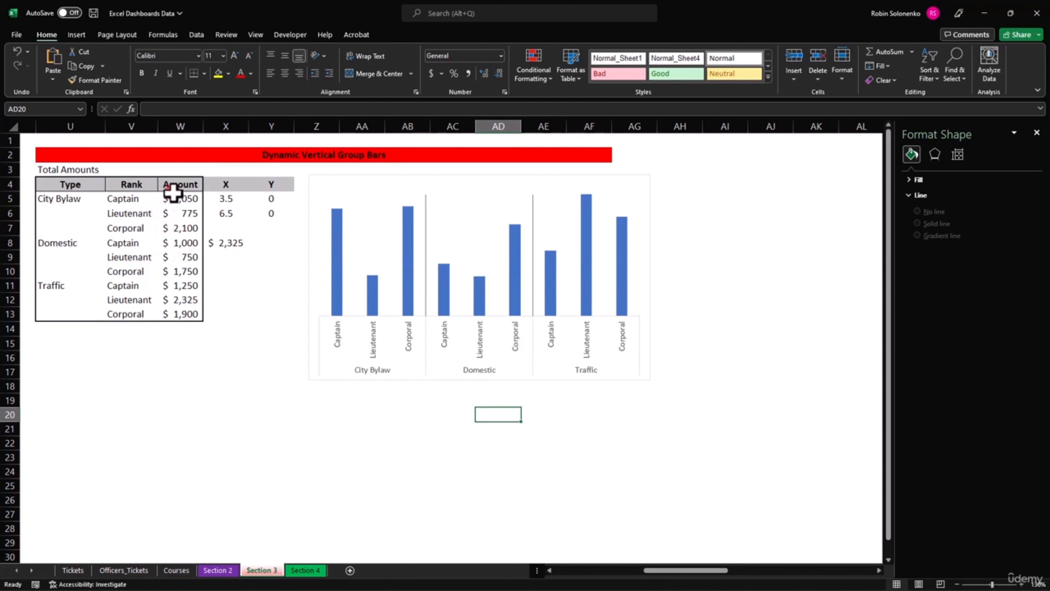
# Test the group separators by setting the Domestic Lieutenant amount in W9 to 3000, and undo the change.
pyautogui.click(180, 262)
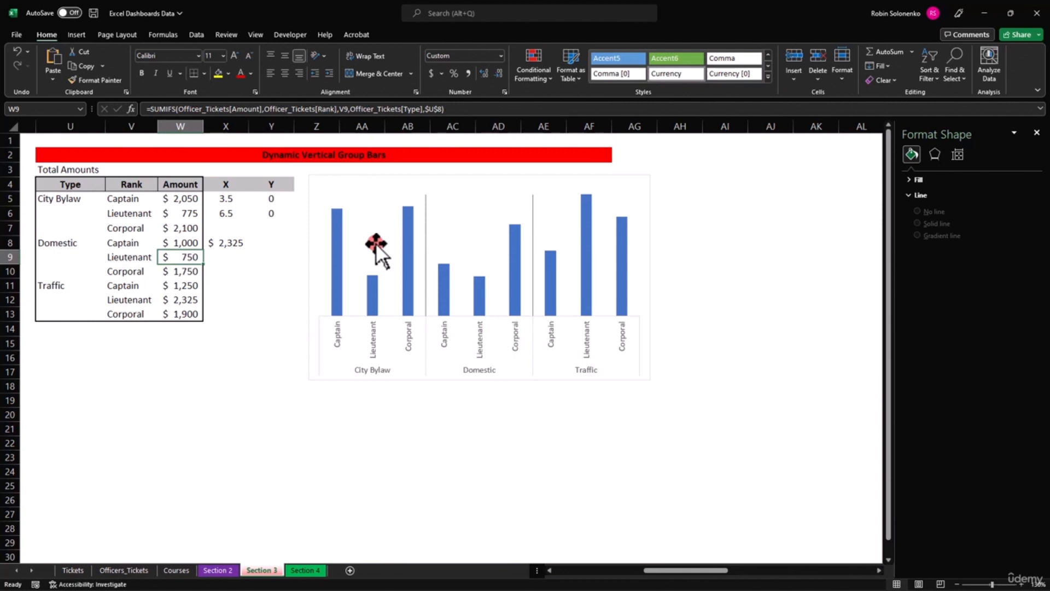
pyautogui.write('1')
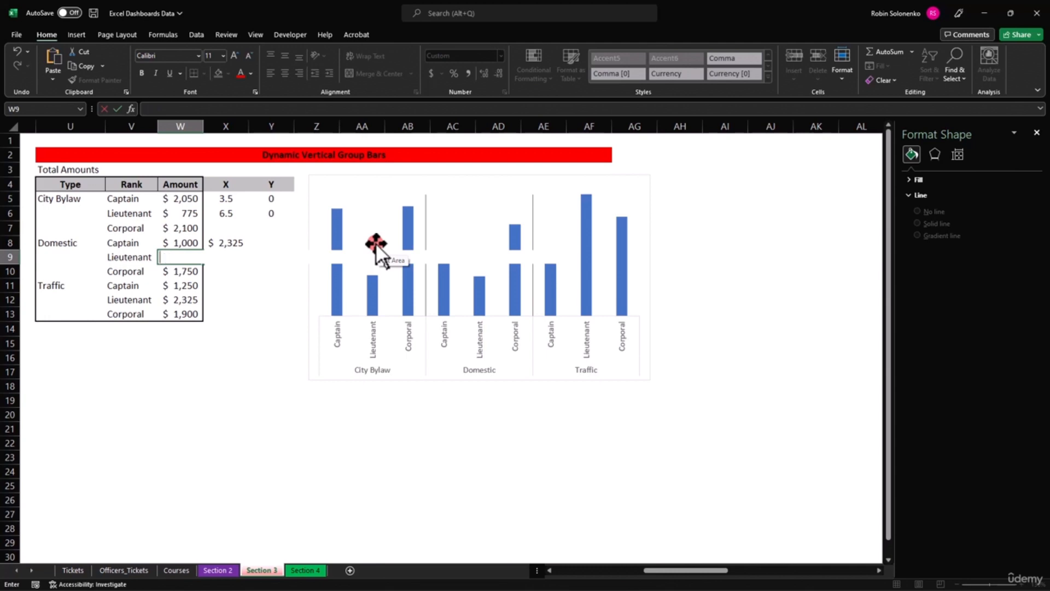
pyautogui.write('000')
pyautogui.press('Return')
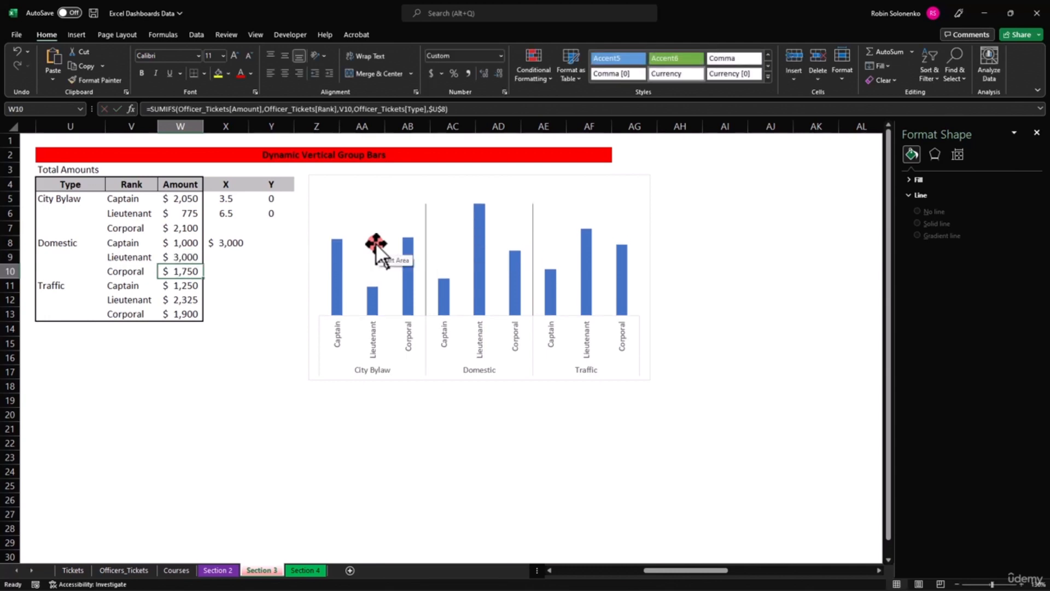
pyautogui.hotkey('ctrl', 'z')
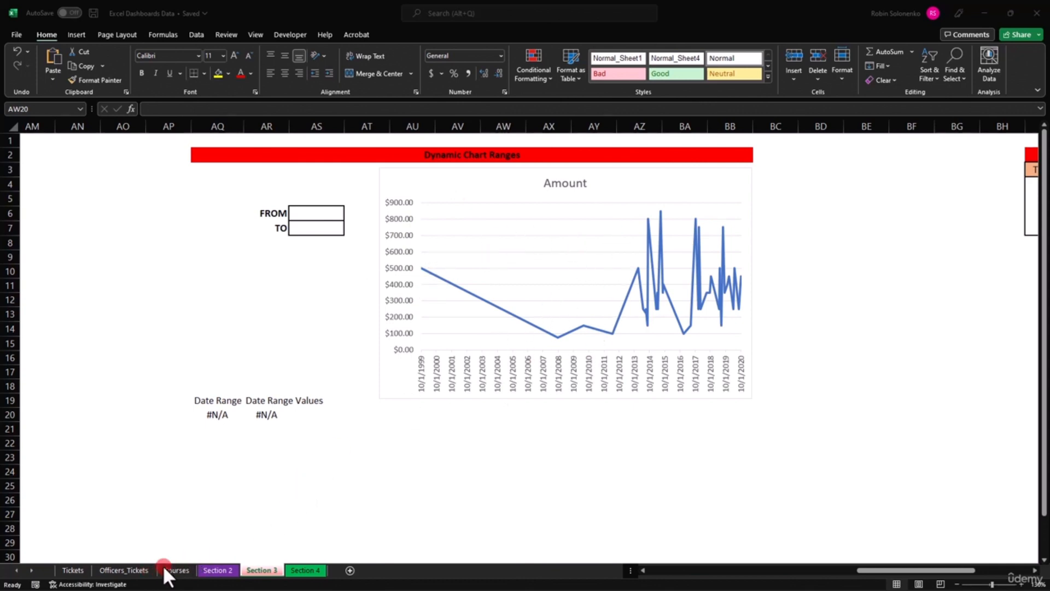
# Examine the Officers_Tickets source data and the Dynamic Chart Ranges setup on Section 3, including the FROM and TO date lists and the Date Range Values formula.
pyautogui.click(140, 569)
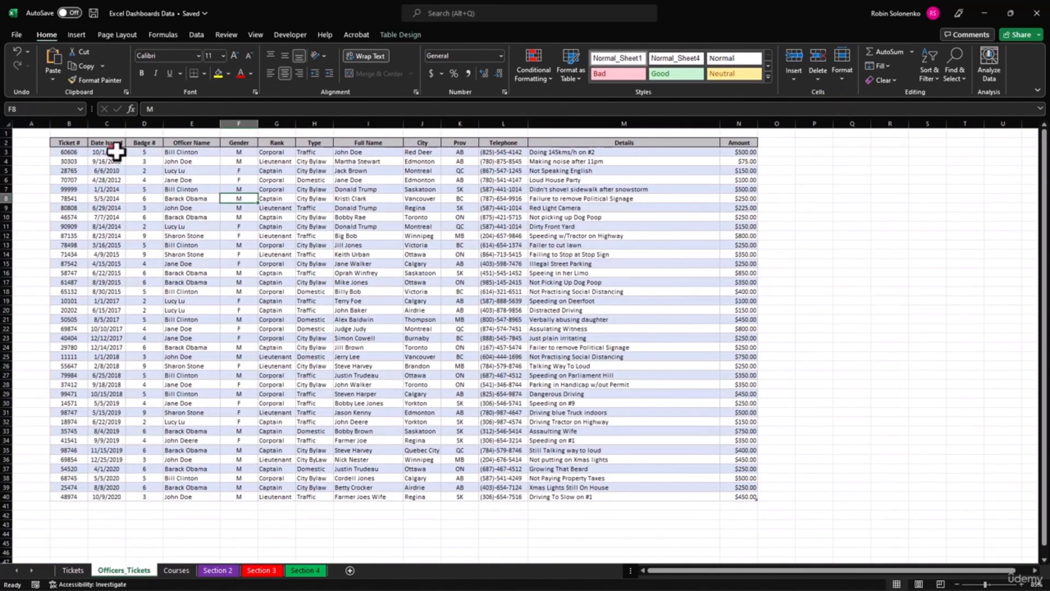
pyautogui.click(258, 570)
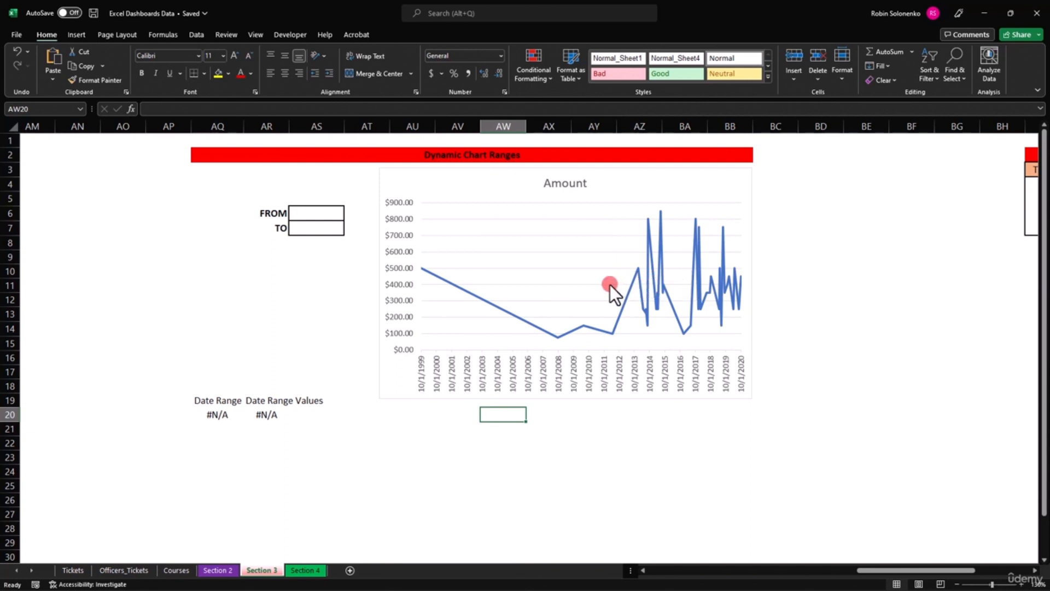
pyautogui.click(313, 211)
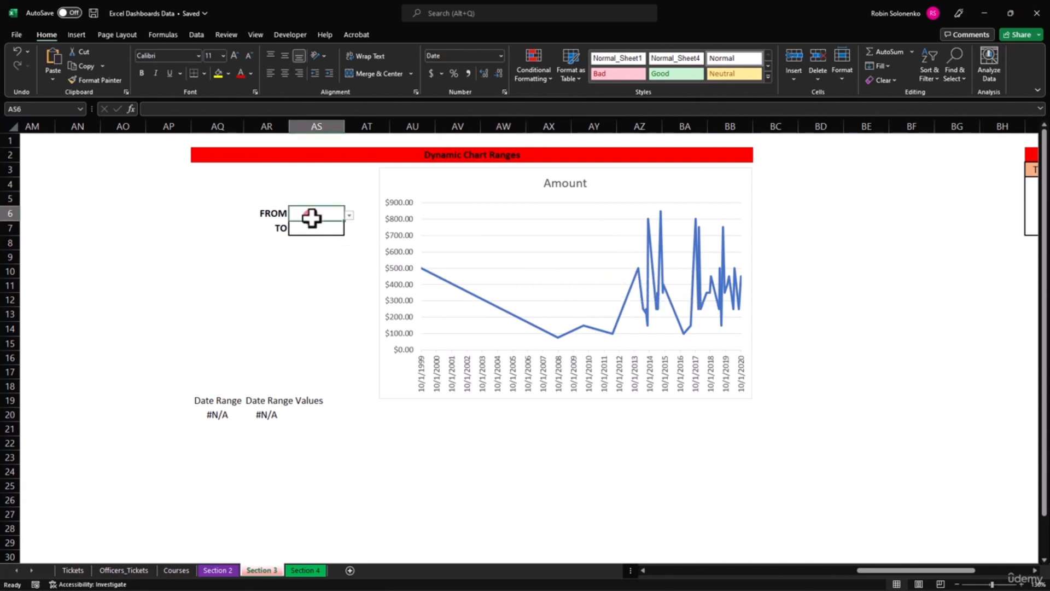
pyautogui.click(351, 217)
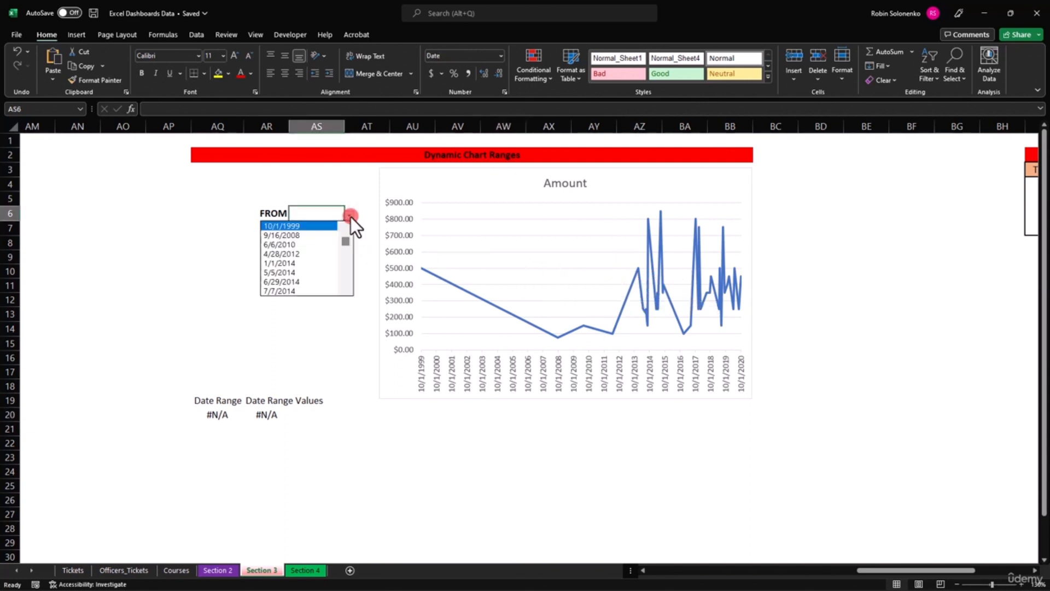
pyautogui.click(349, 211)
pyautogui.click(320, 229)
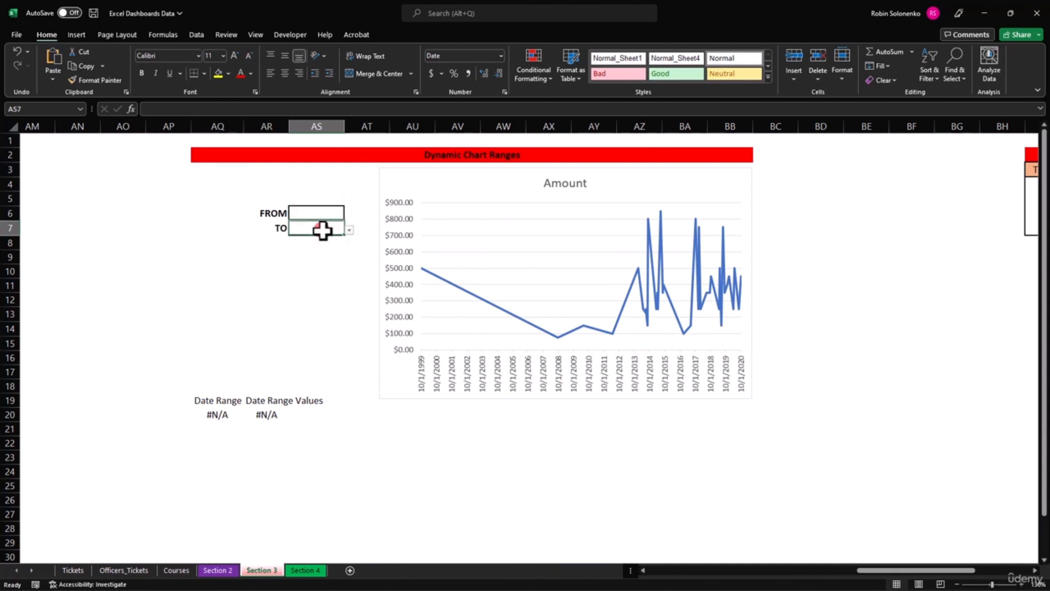
pyautogui.click(347, 229)
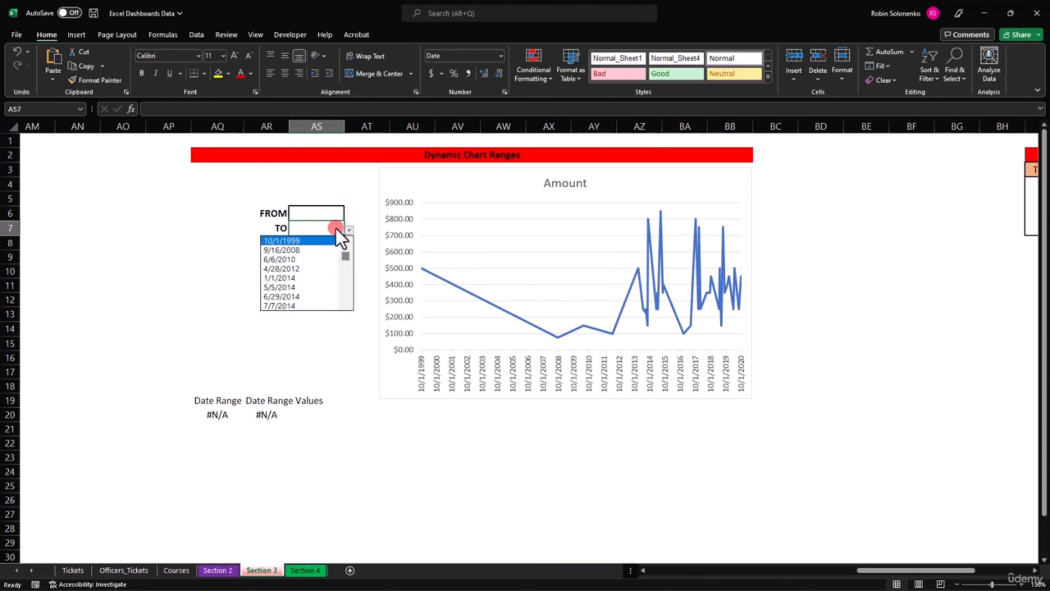
pyautogui.click(338, 195)
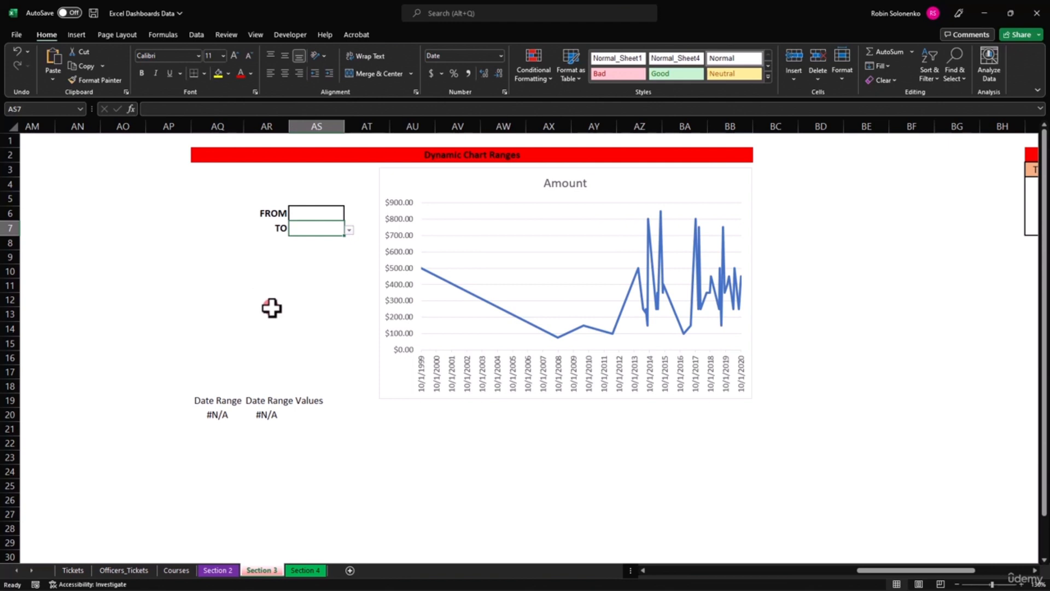
pyautogui.doubleClick(267, 414)
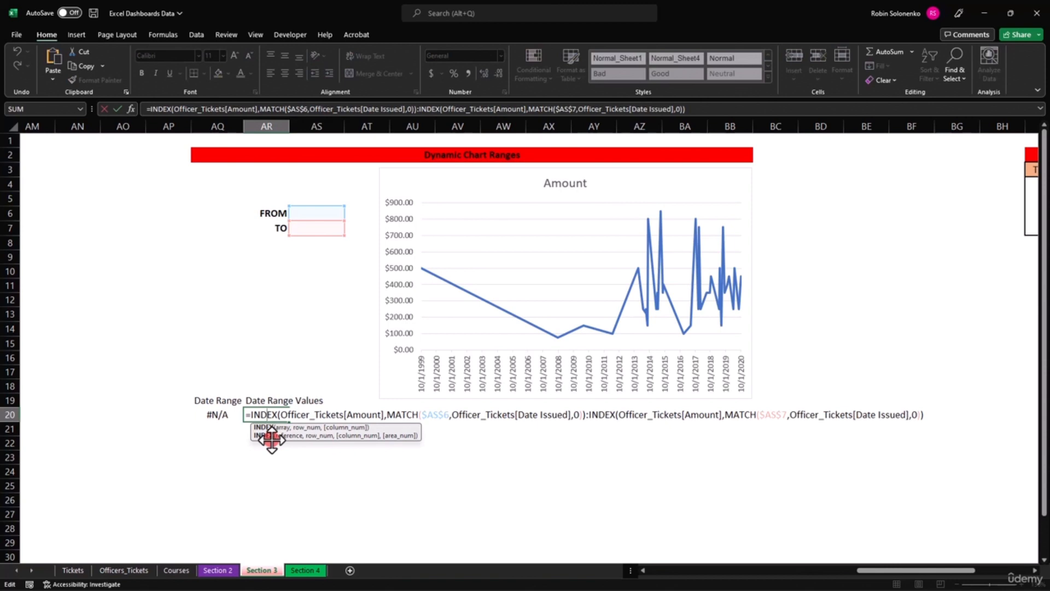
pyautogui.press('Escape')
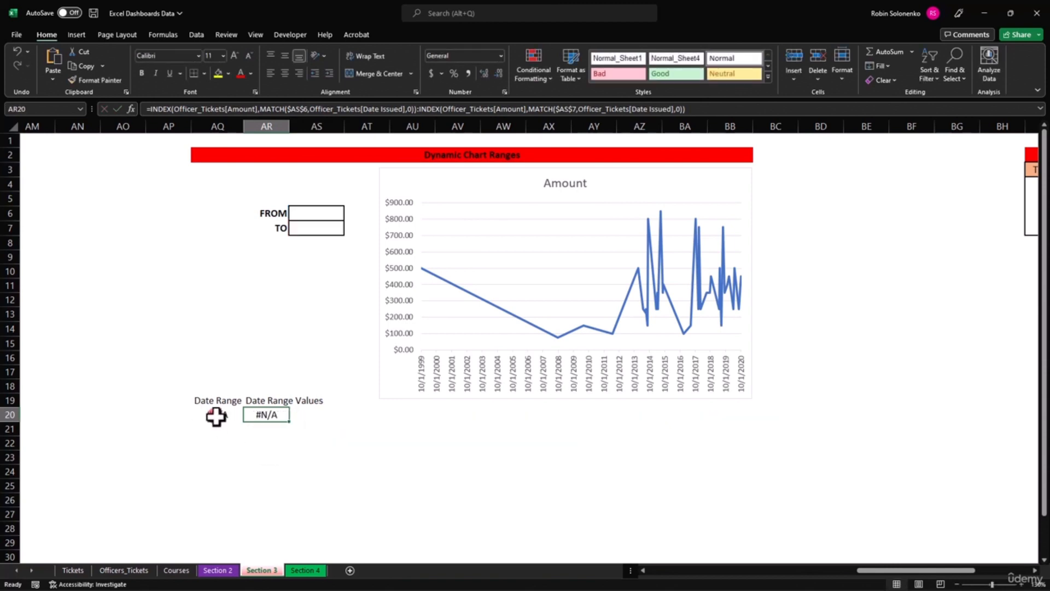
# Examine the INDEX/MATCH formulas behind the Date Range and Date Range Values cells, AQ20 and AR20.
pyautogui.doubleClick(216, 416)
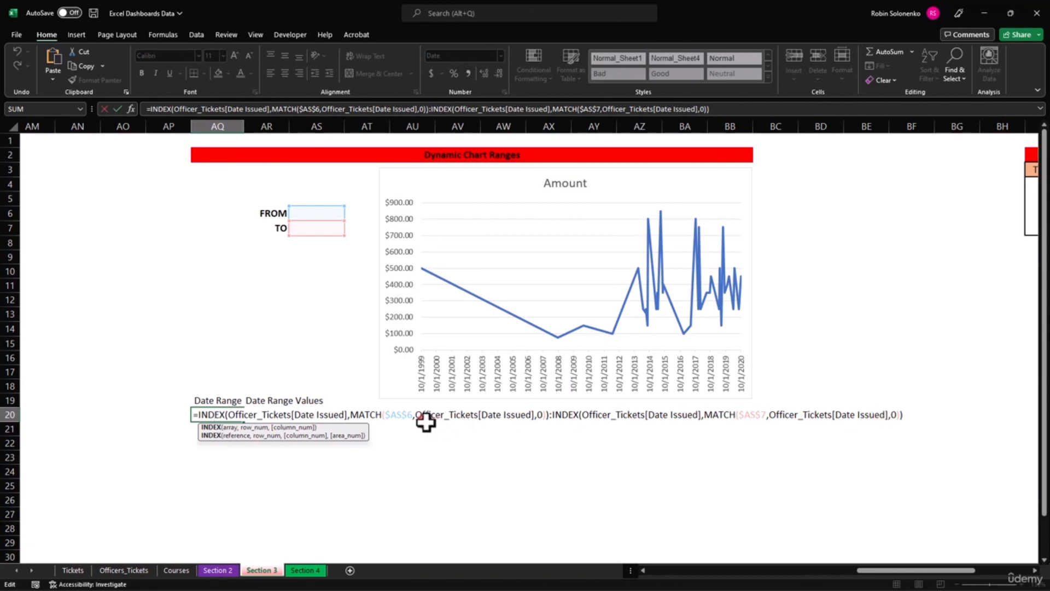
pyautogui.press('Escape')
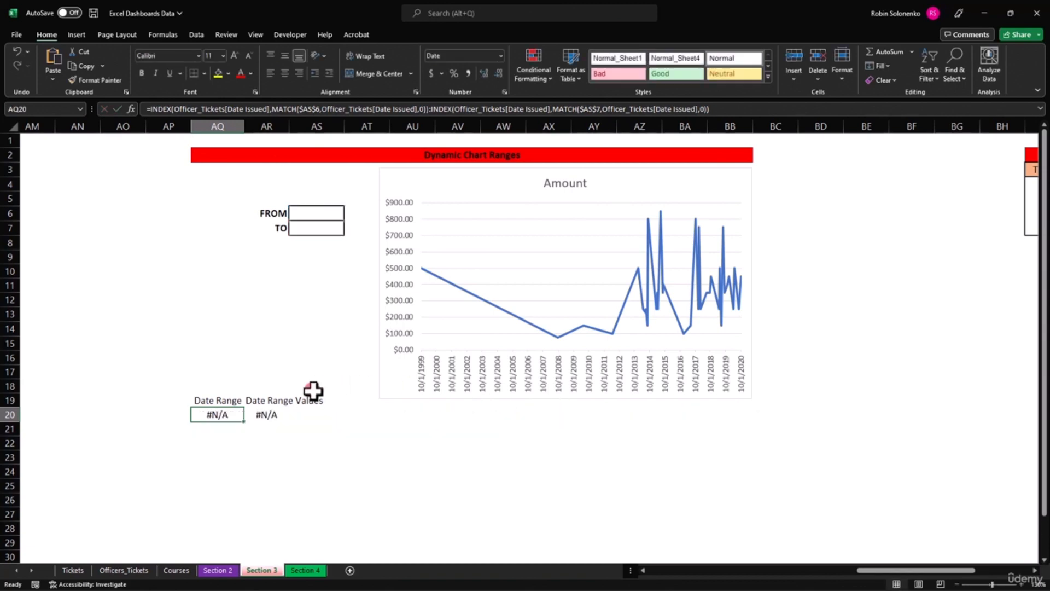
pyautogui.click(264, 416)
pyautogui.doubleClick(263, 416)
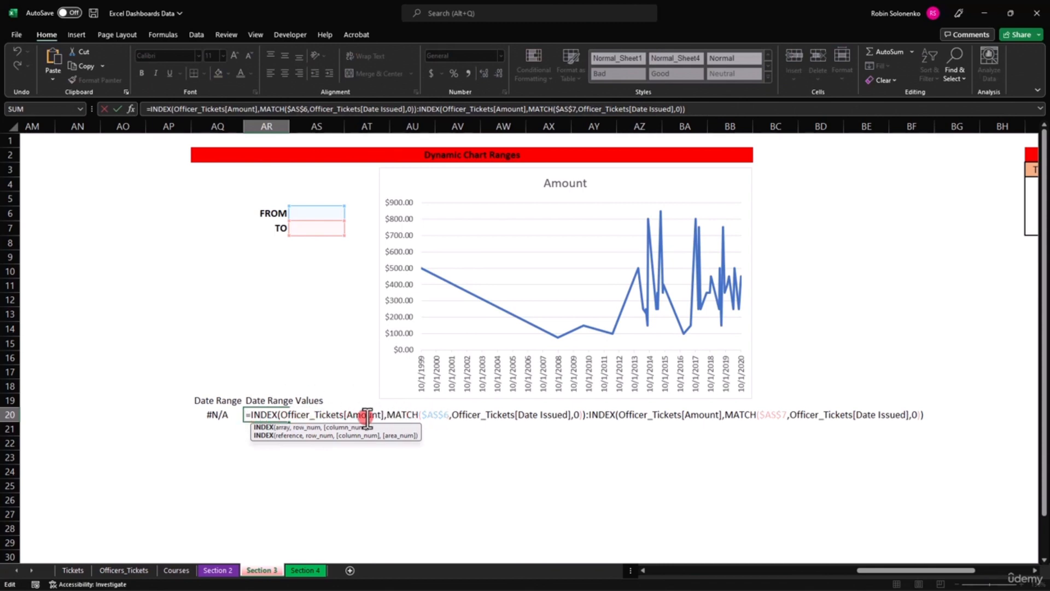
pyautogui.click(679, 414)
pyautogui.hotkey('ctrl', 'Return')
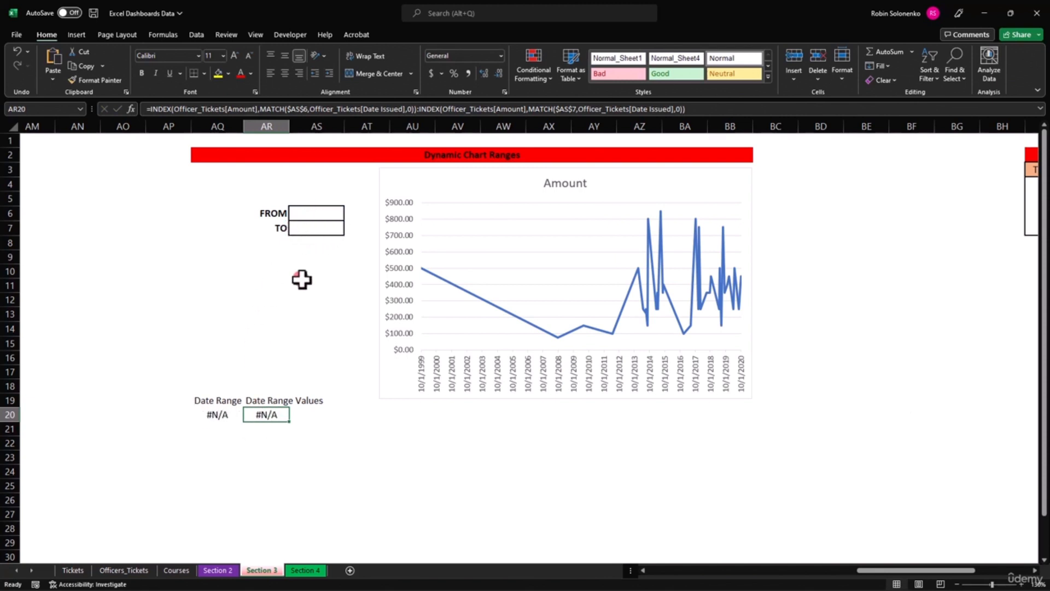
# Set the FROM date in AS6 to 9/16/2008 and the TO date in AS7 to 6/29/2014.
pyautogui.click(311, 212)
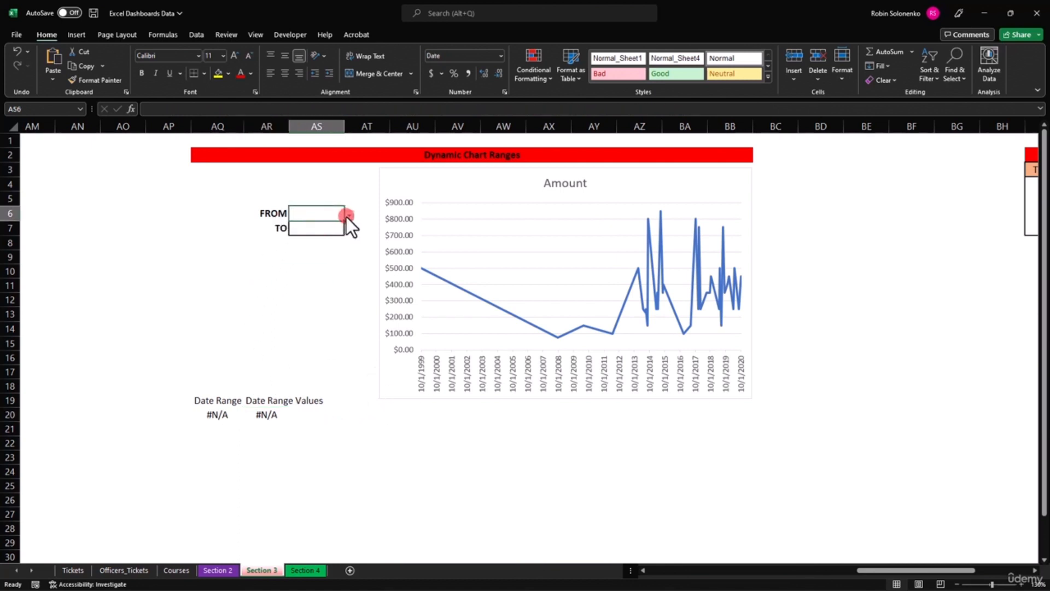
pyautogui.click(348, 216)
pyautogui.click(321, 235)
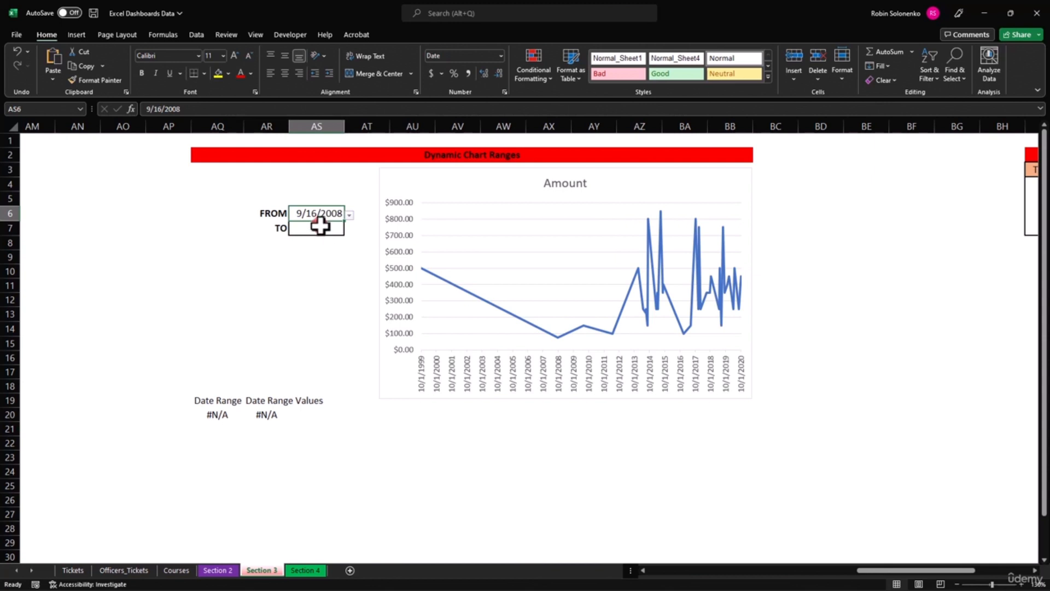
pyautogui.click(320, 227)
pyautogui.click(349, 229)
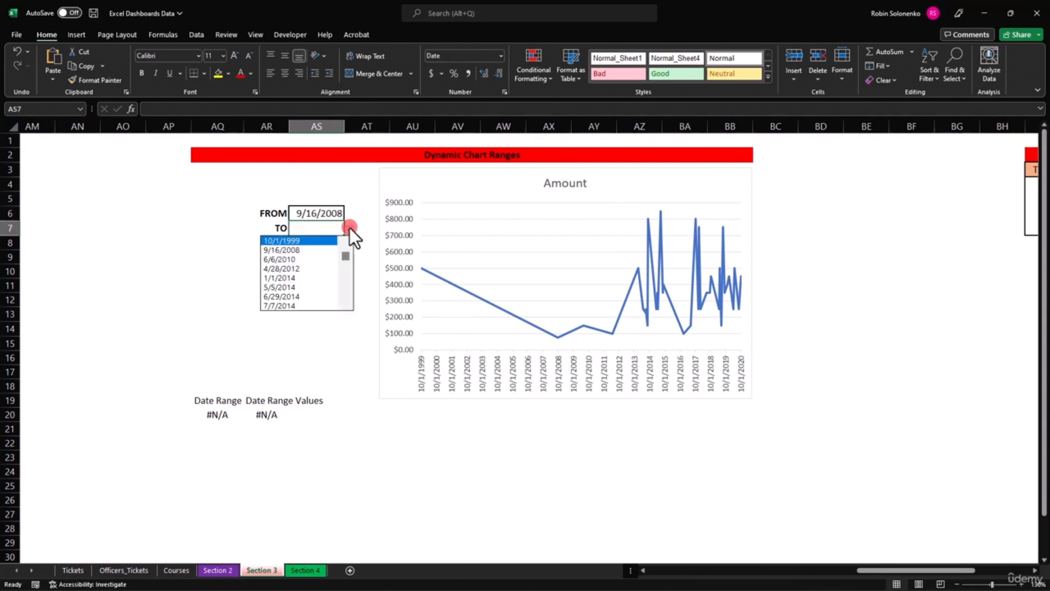
pyautogui.click(296, 295)
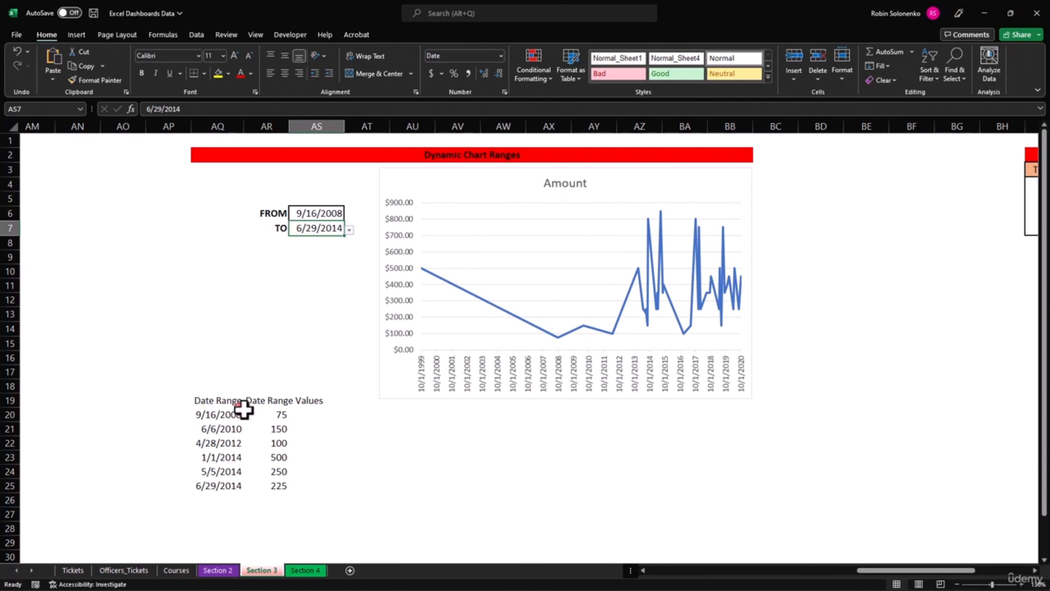
# Copy the full text of the Date Range Values formula in AR20, leaving the cell unedited.
pyautogui.doubleClick(285, 415)
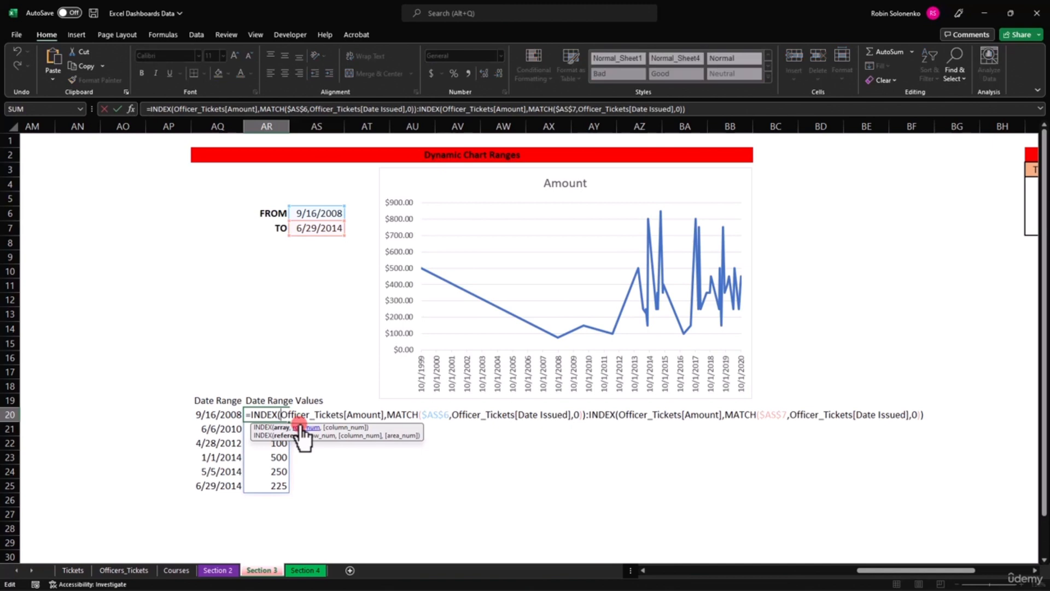
pyautogui.press('Escape')
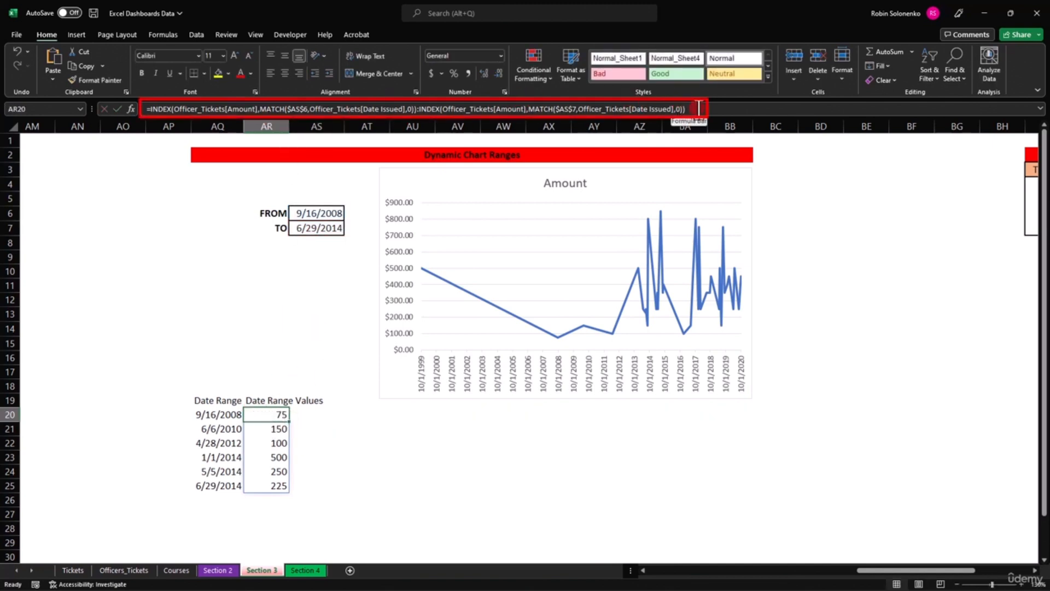
pyautogui.moveTo(695, 110); pyautogui.dragTo(109, 102)
pyautogui.hotkey('ctrl', 'c')
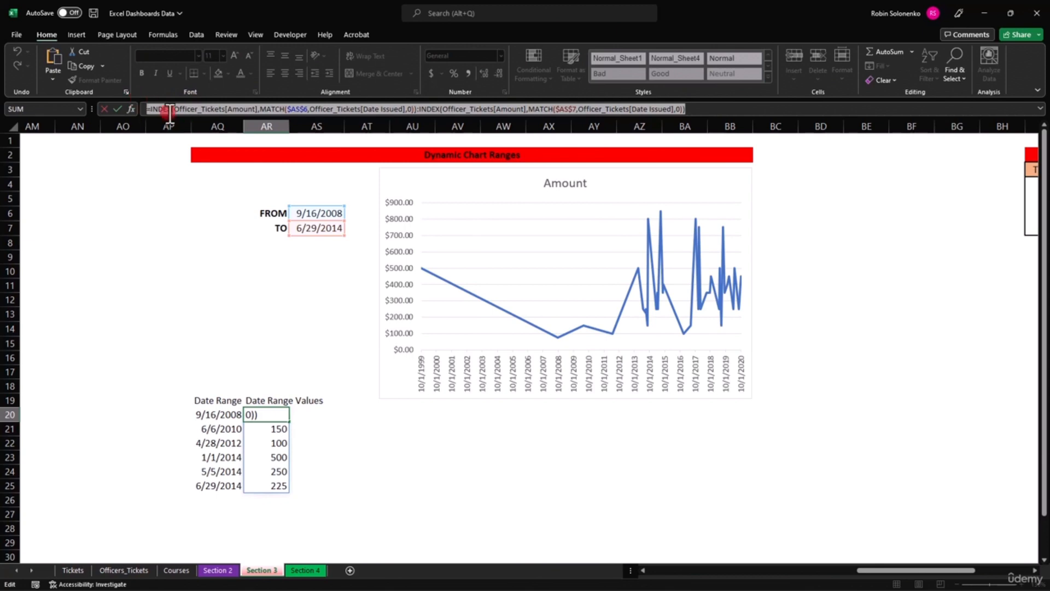
pyautogui.press('Escape')
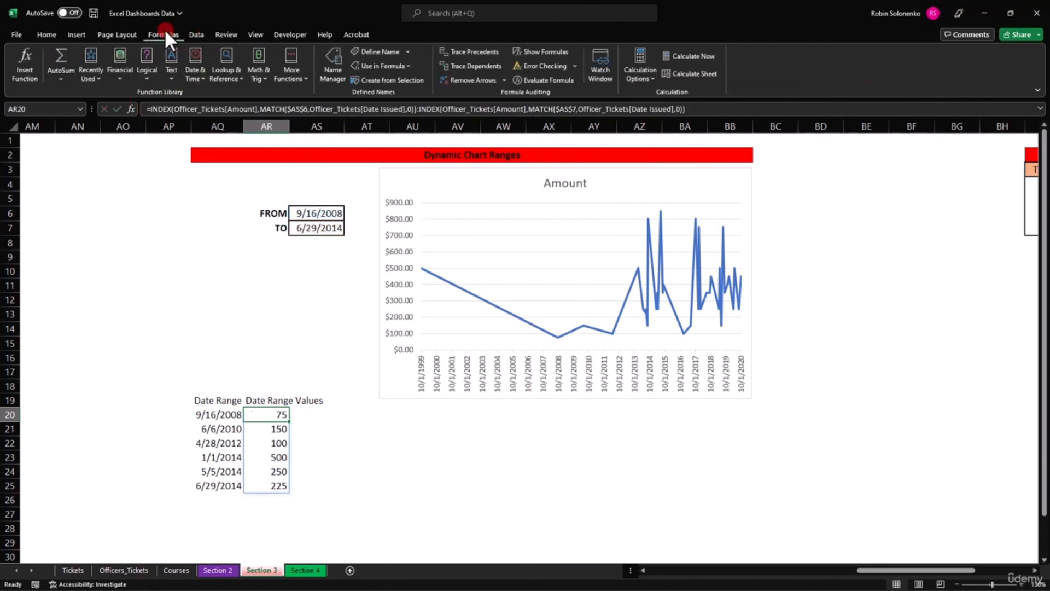
# Define a workbook-scoped name DateRangeValues that refers to the copied Amount INDEX/MATCH formula.
pyautogui.click(333, 57)
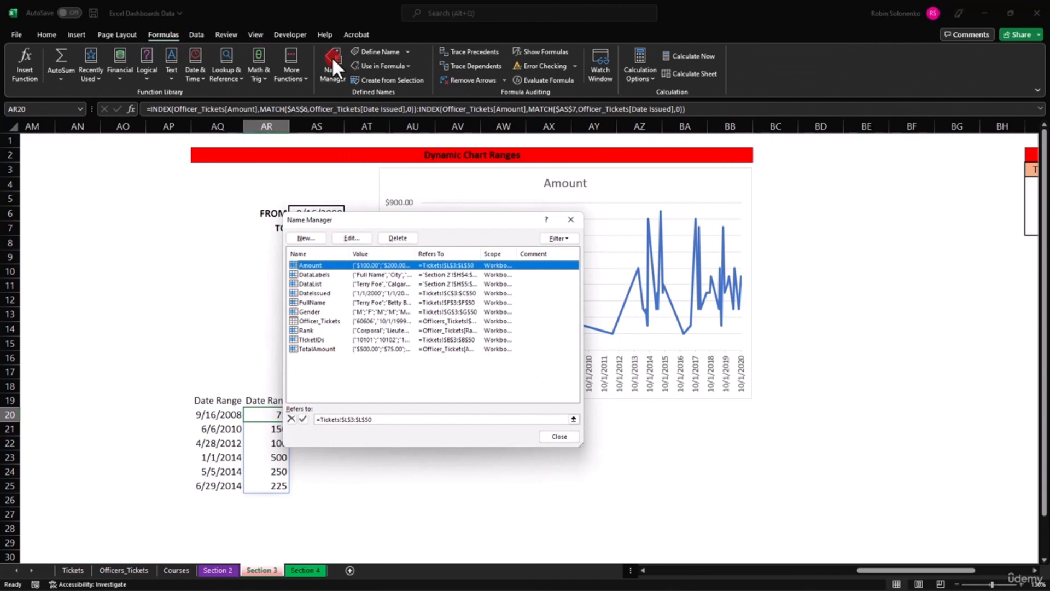
pyautogui.click(306, 238)
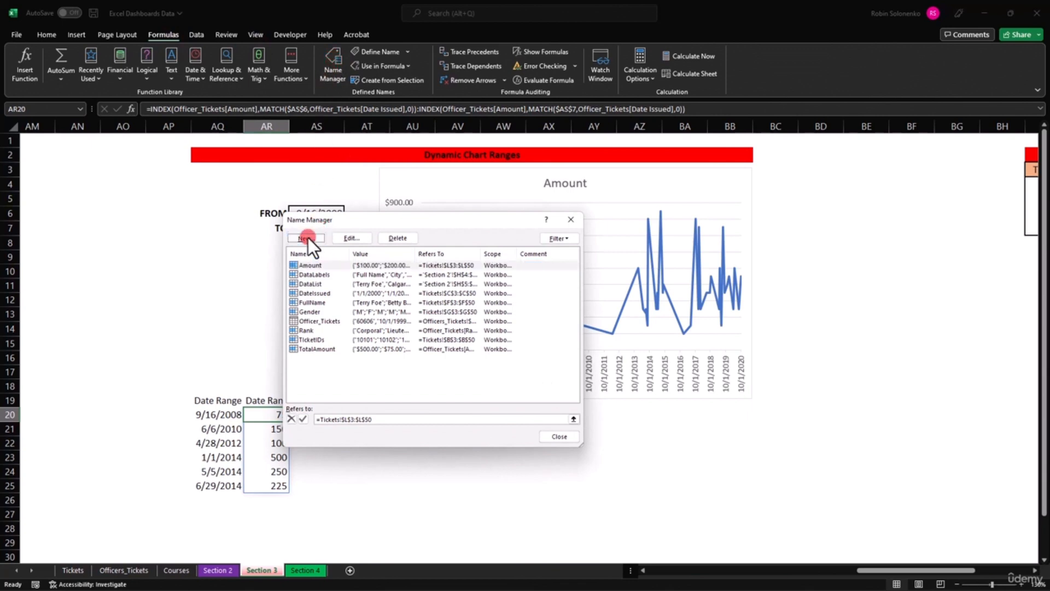
pyautogui.click(497, 292)
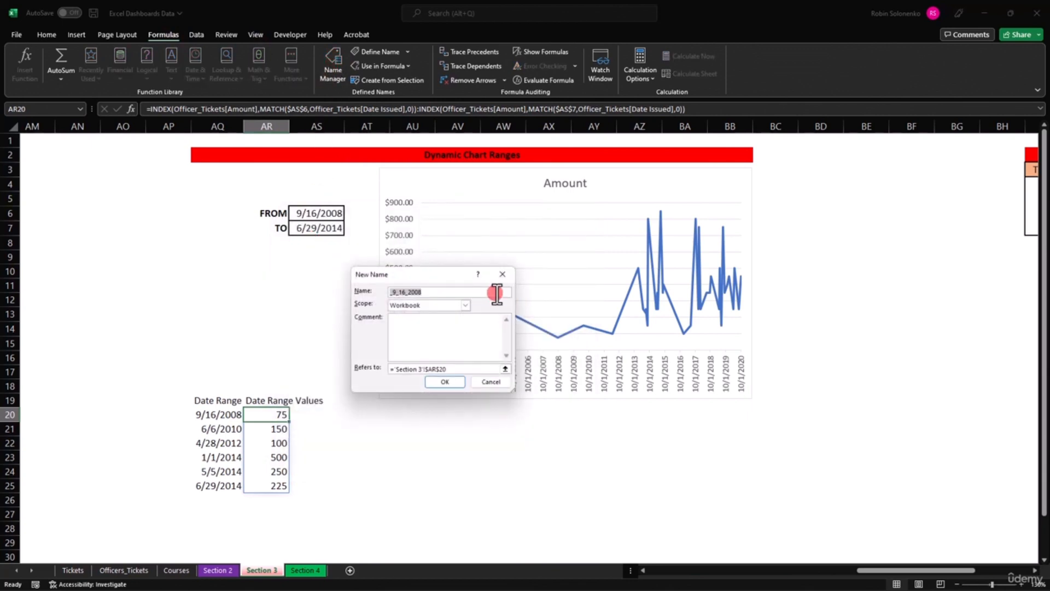
pyautogui.write('DateRangeValues')
pyautogui.moveTo(466, 365); pyautogui.dragTo(283, 370)
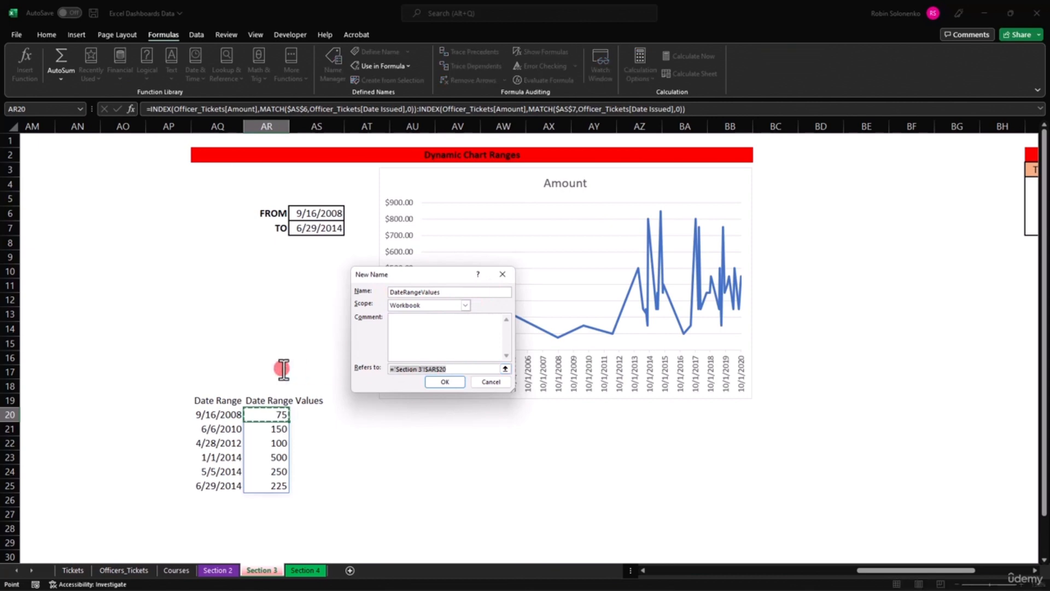
pyautogui.press('BackSpace')
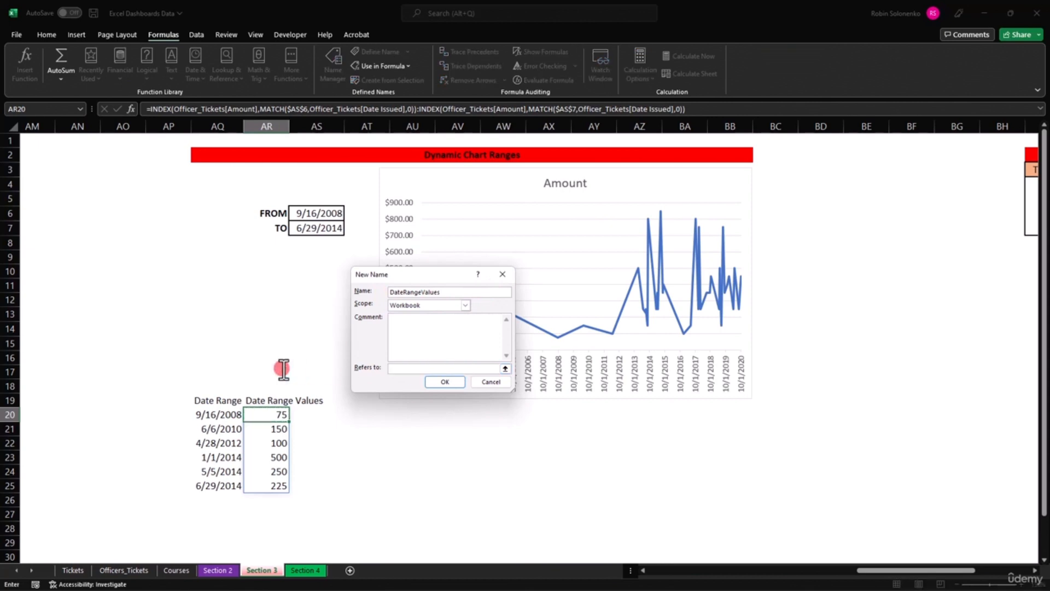
pyautogui.hotkey('ctrl', 'v')
pyautogui.click(445, 382)
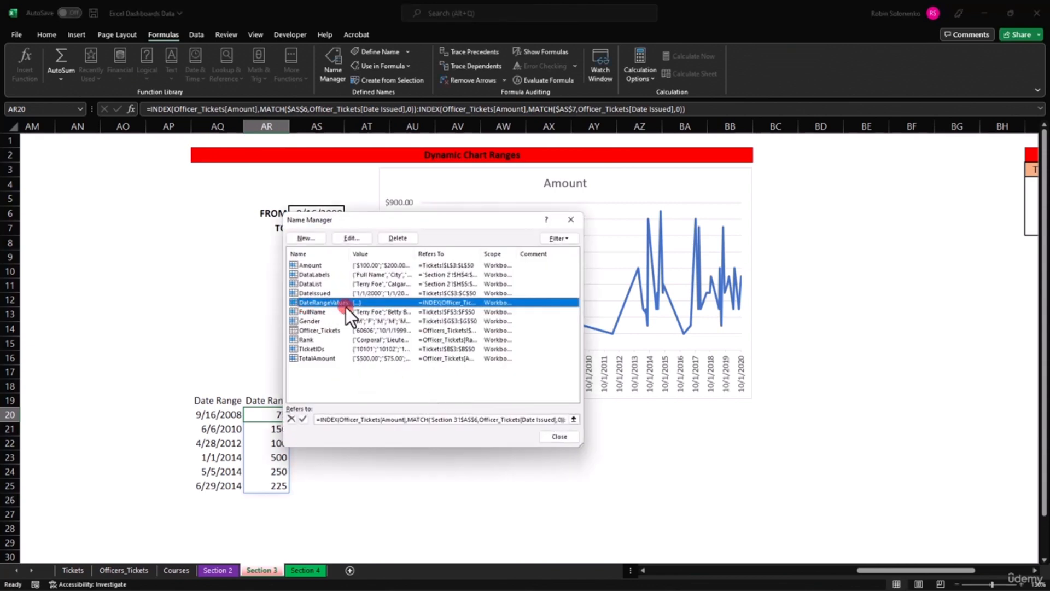
pyautogui.click(557, 436)
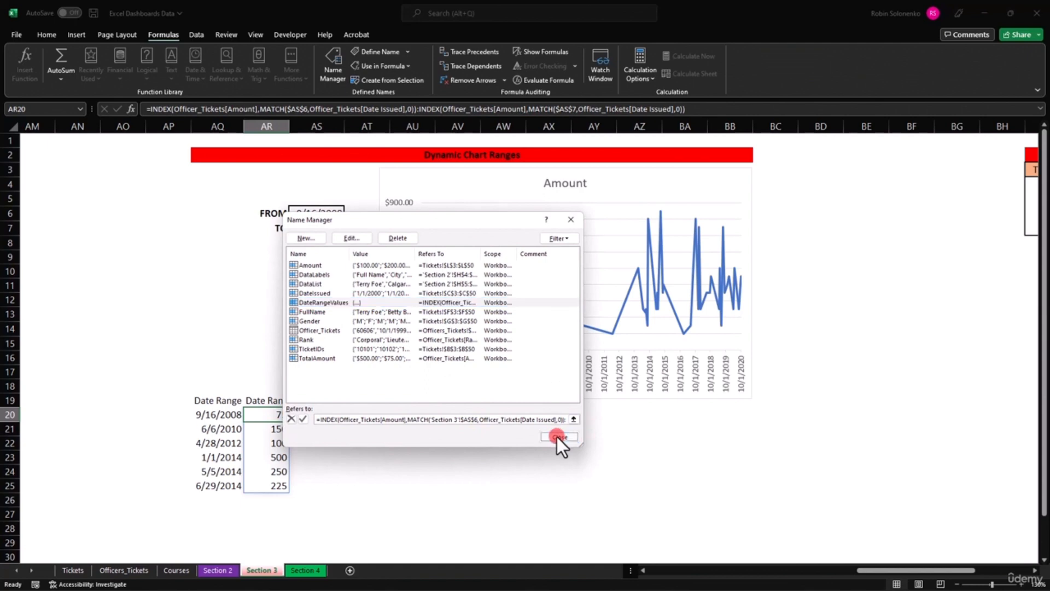
# Copy the full text of the Date Range formula in AQ20, leaving the cell unedited.
pyautogui.click(202, 418)
pyautogui.moveTo(721, 109); pyautogui.dragTo(71, 114)
pyautogui.hotkey('ctrl', 'c')
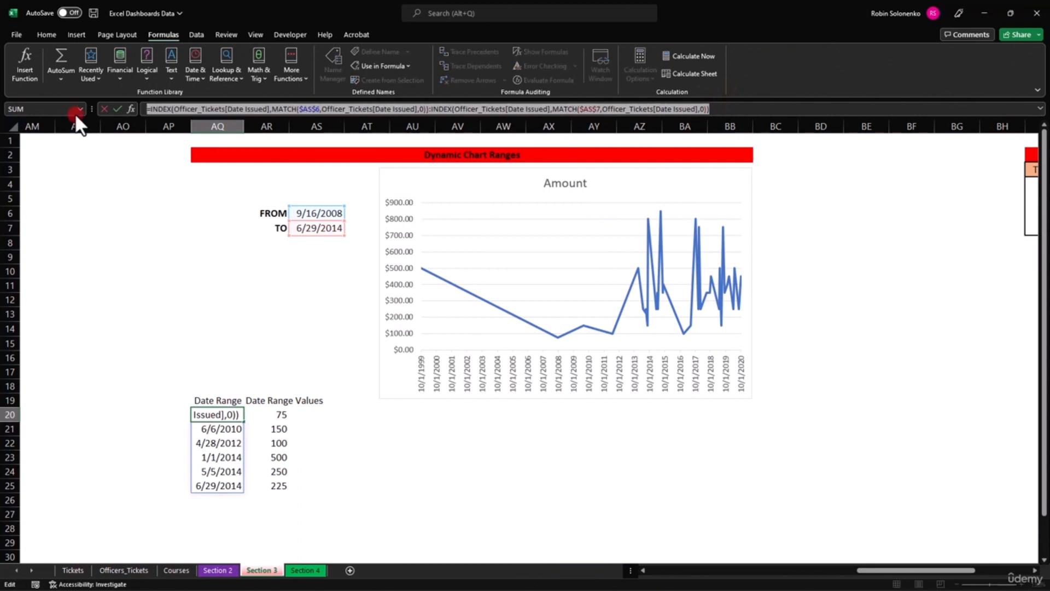
pyautogui.press('Escape')
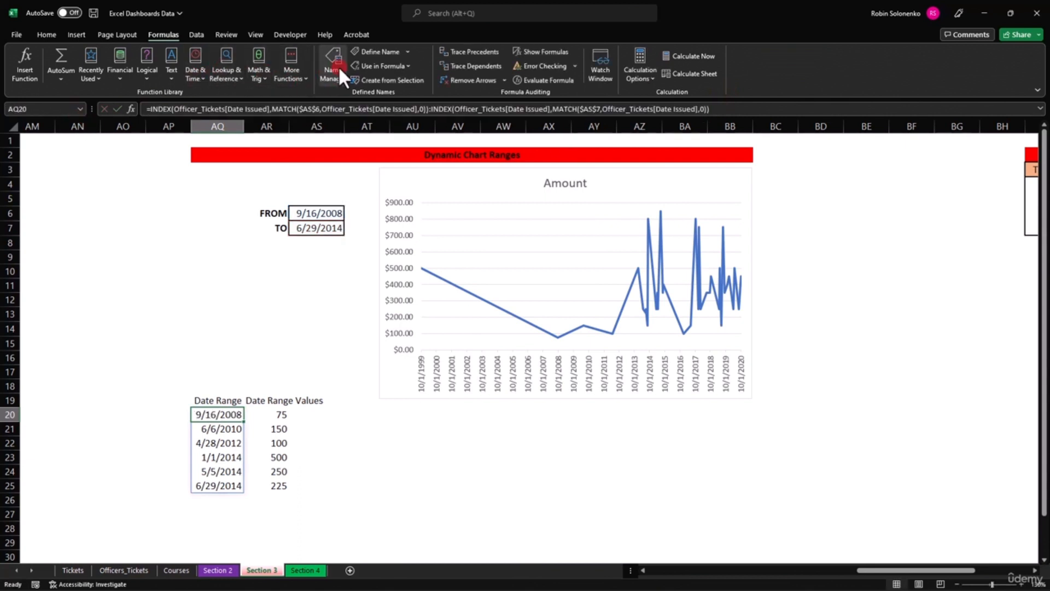
# Define a workbook-scoped name DateRange that refers to the copied Date Issued INDEX/MATCH formula.
pyautogui.click(334, 65)
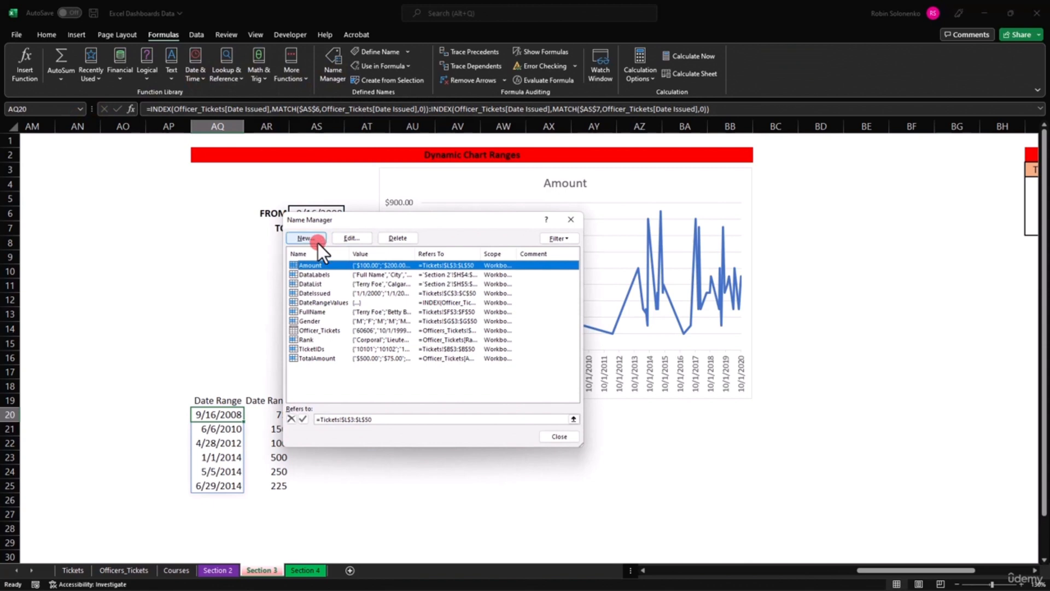
pyautogui.click(307, 238)
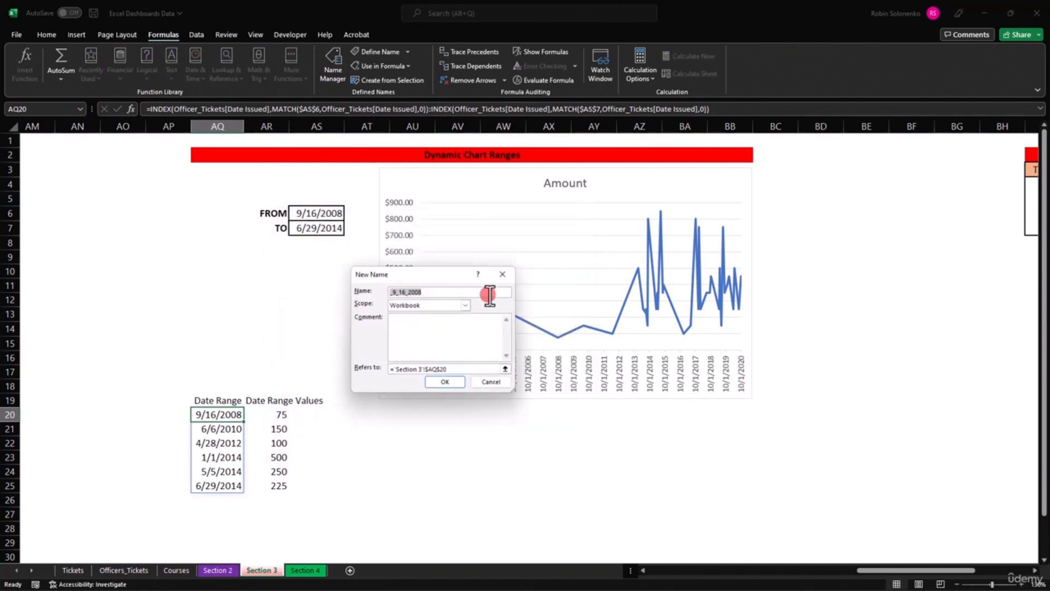
pyautogui.write('DateRange')
pyautogui.click(471, 370)
pyautogui.press('BackSpace')
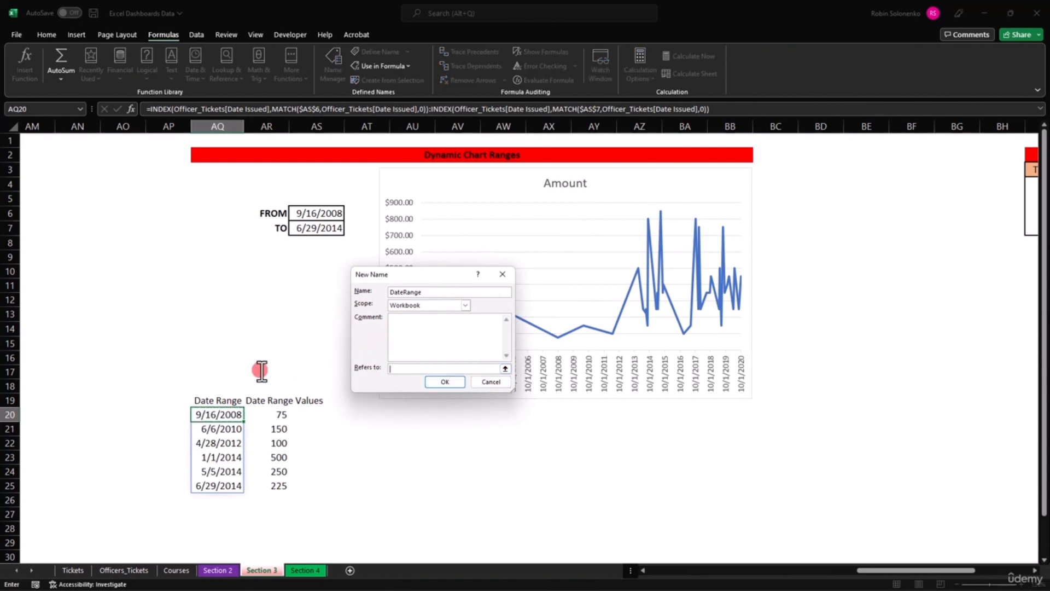
pyautogui.hotkey('ctrl', 'v')
pyautogui.click(449, 381)
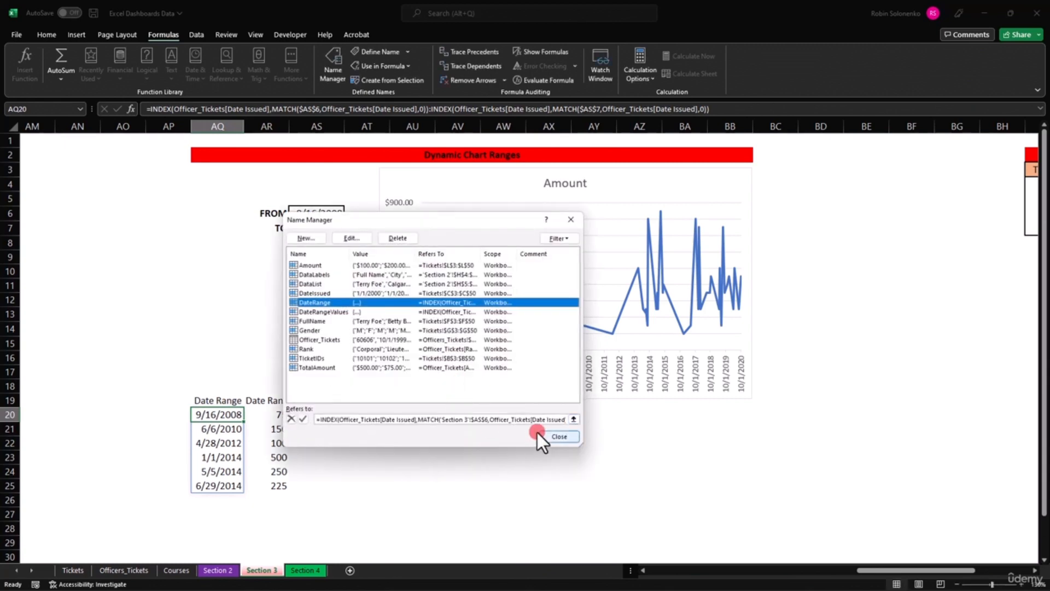
pyautogui.click(560, 437)
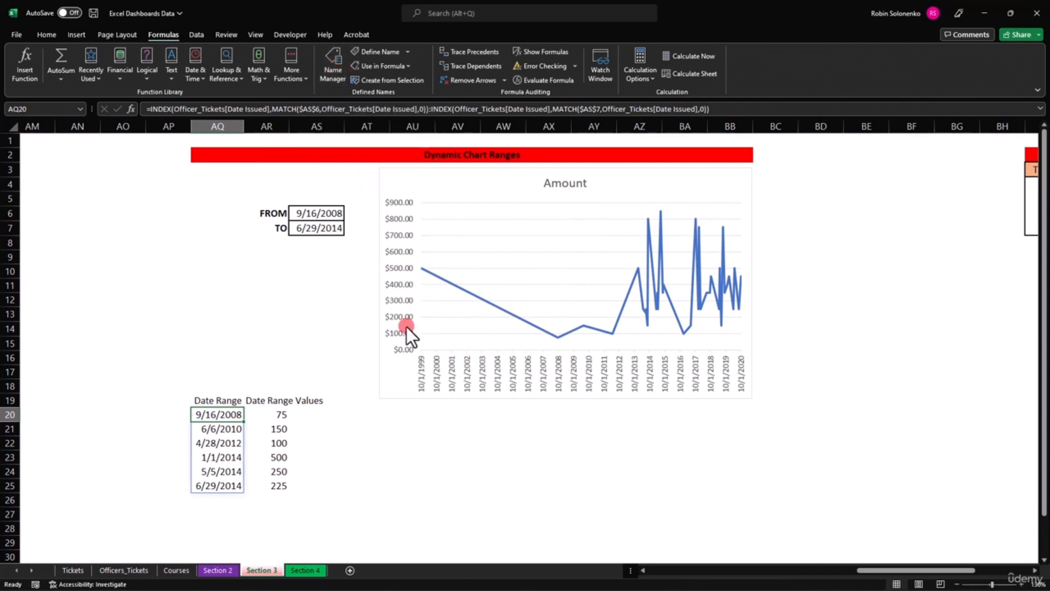
# Set the line chart's Amount series values to ='Section 3'!DateRangeValues in its data source.
pyautogui.rightClick(398, 367)
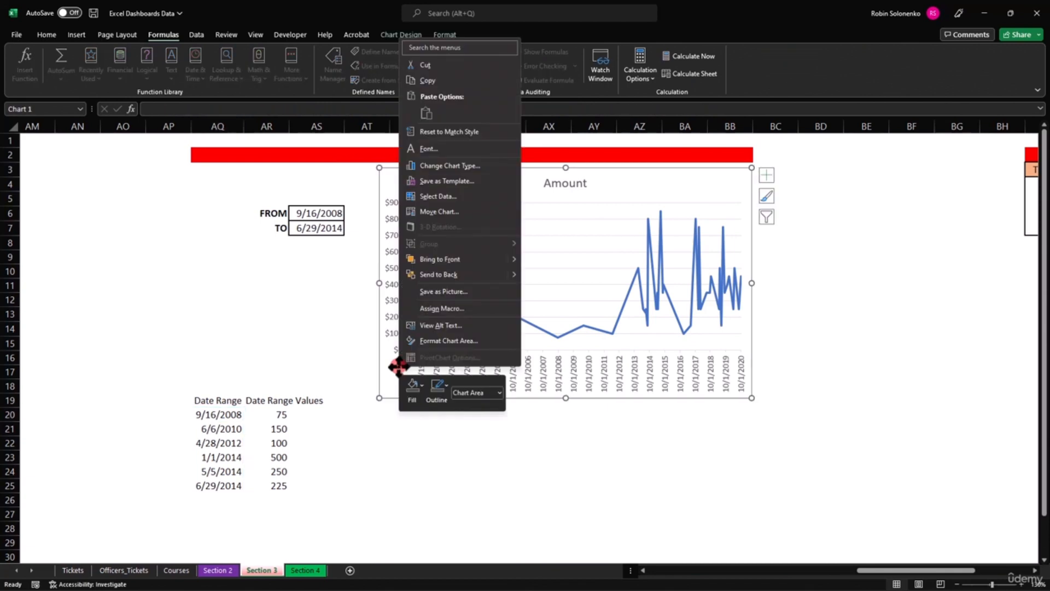
pyautogui.click(424, 195)
pyautogui.moveTo(480, 269); pyautogui.dragTo(498, 148)
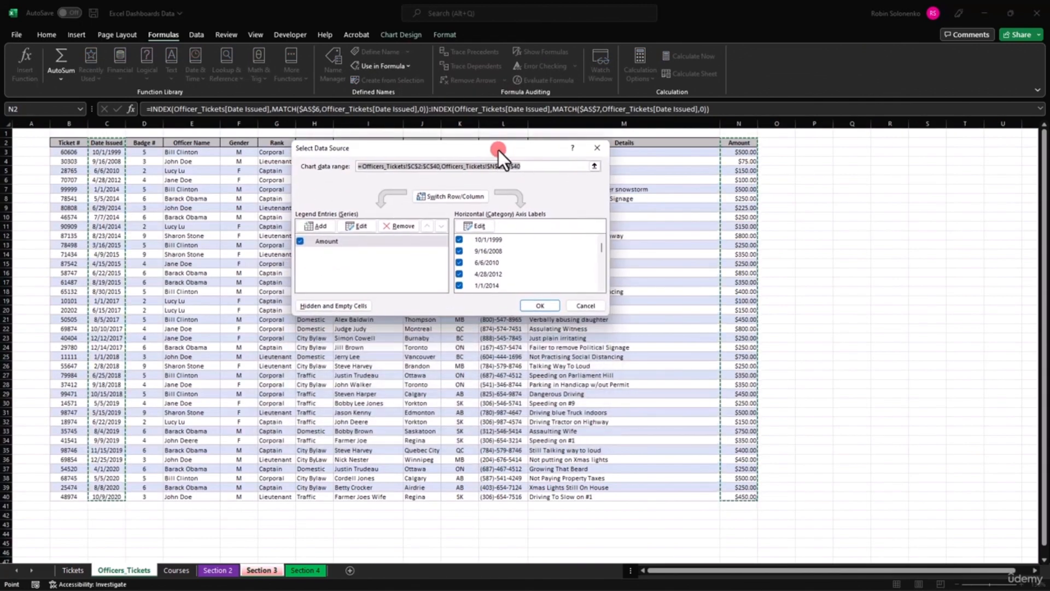
pyautogui.click(339, 243)
pyautogui.click(351, 227)
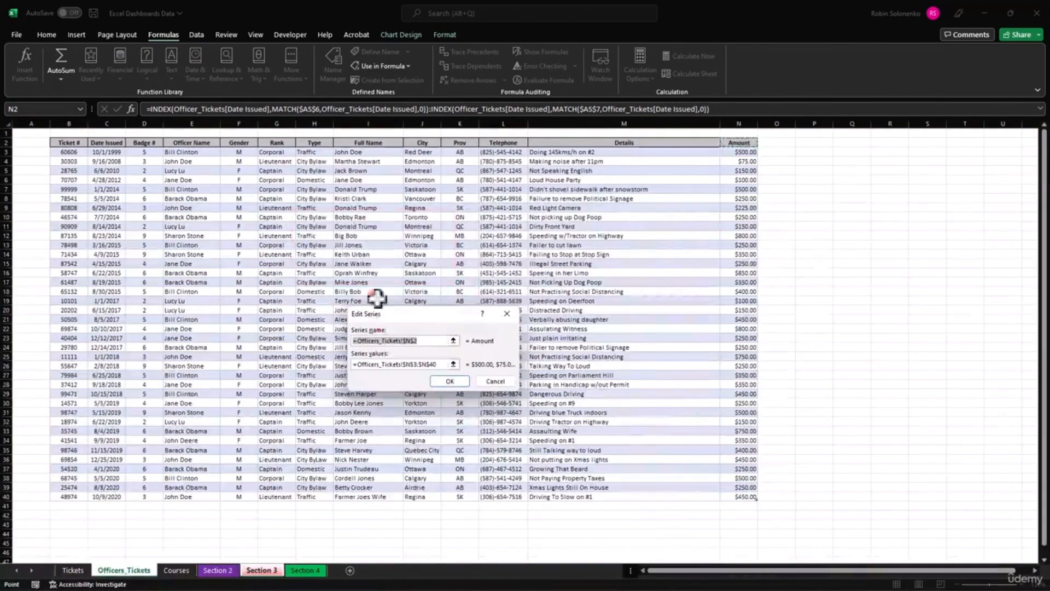
pyautogui.click(435, 365)
pyautogui.moveTo(435, 365); pyautogui.dragTo(309, 361)
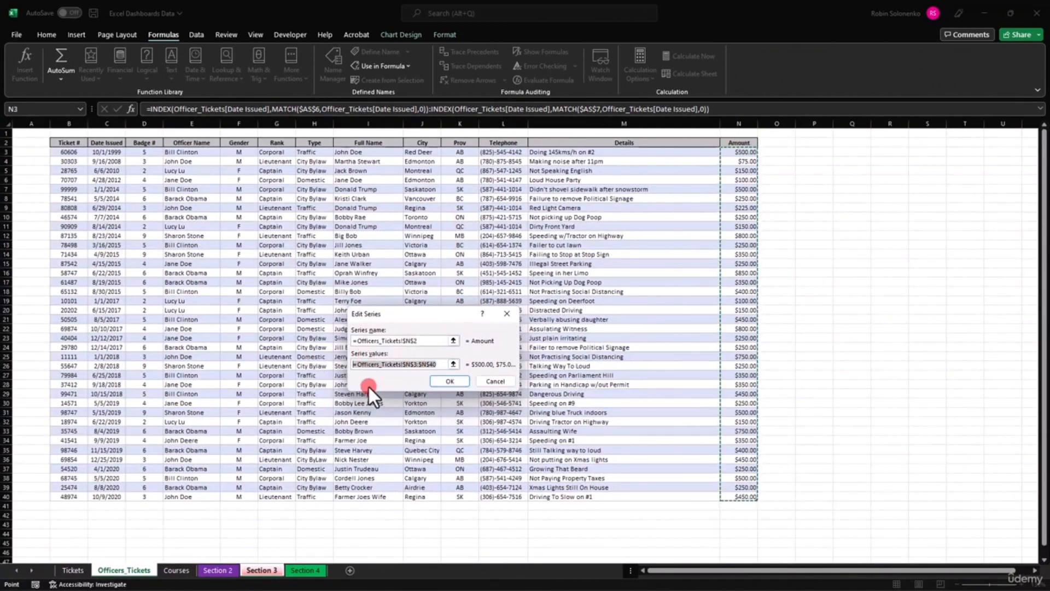
pyautogui.write('=')
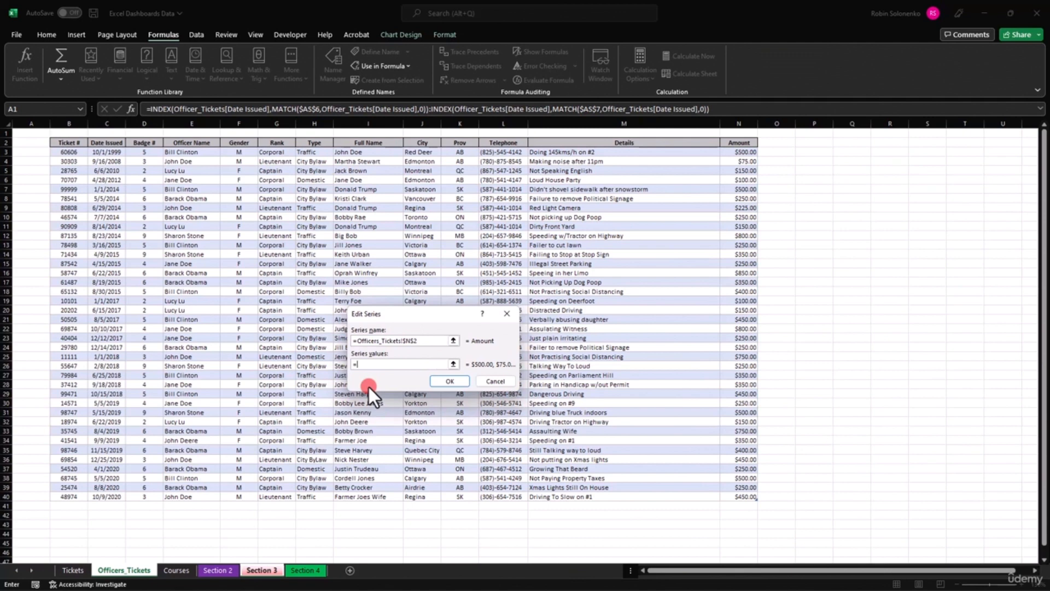
pyautogui.write("'Section 3'!Date")
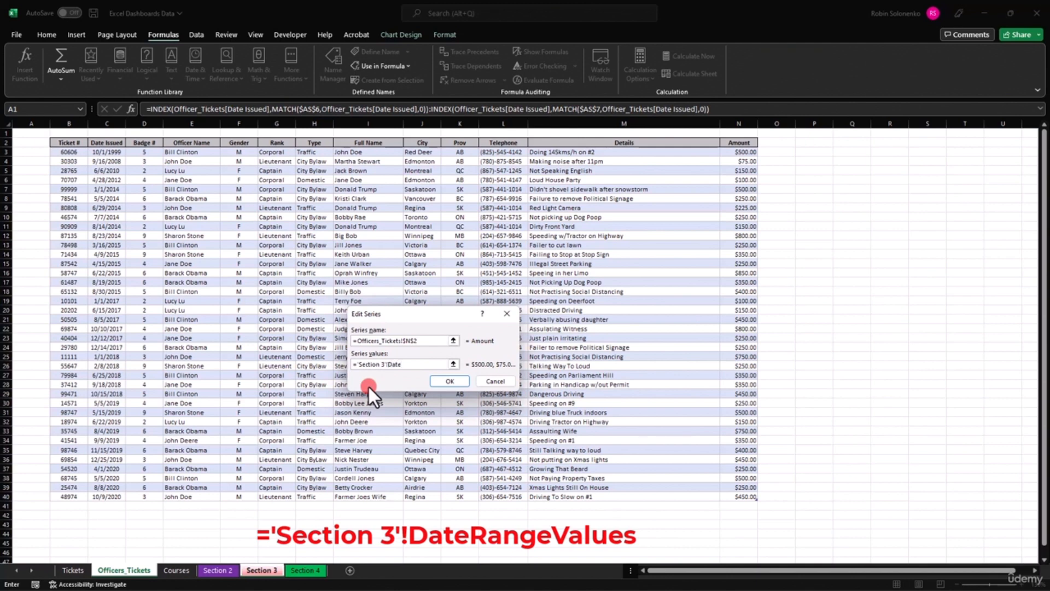
pyautogui.write('RangeValues')
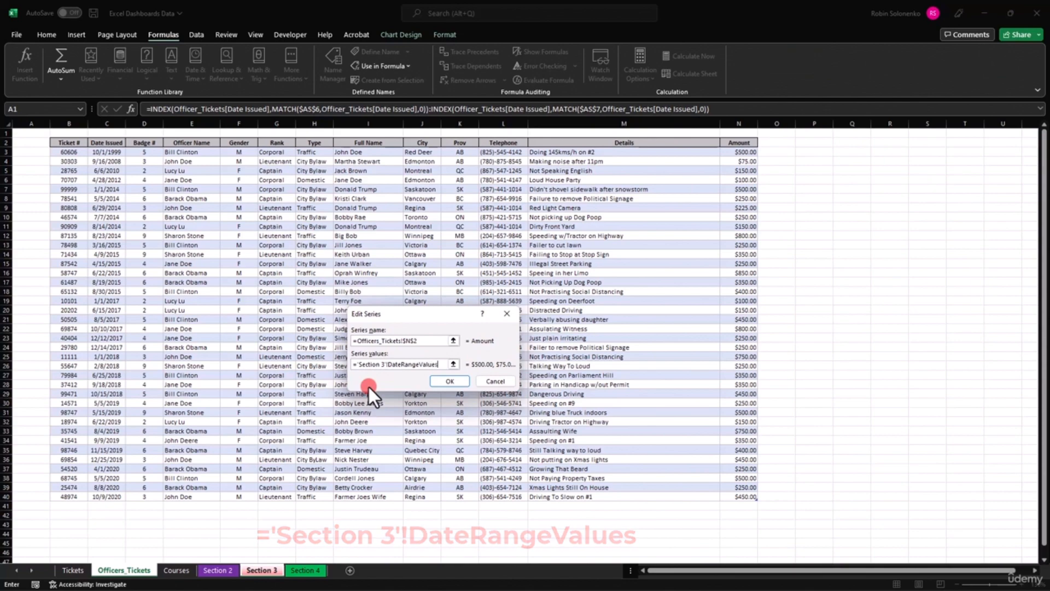
pyautogui.click(445, 382)
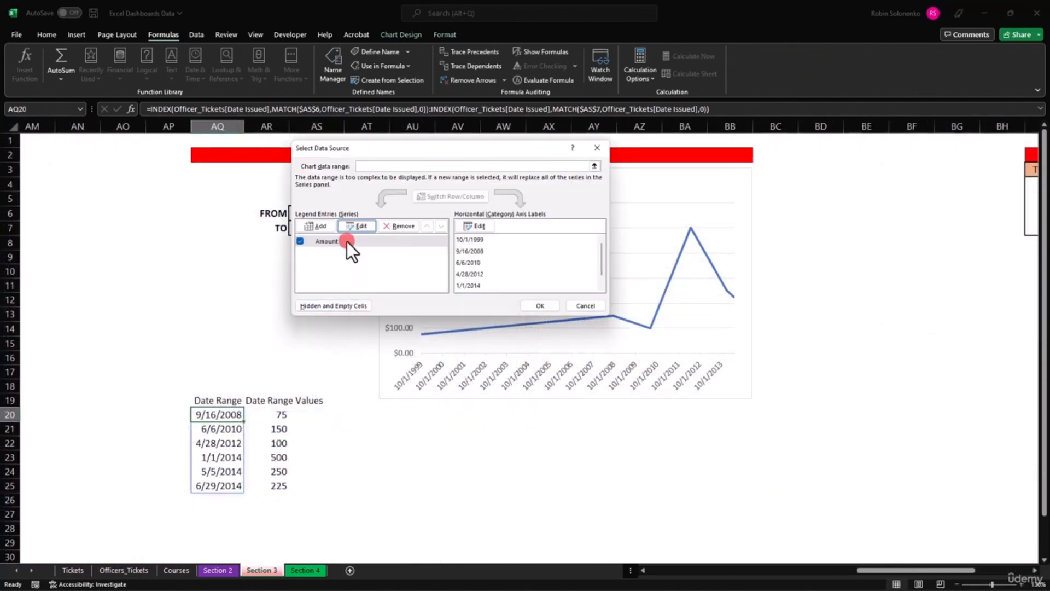
# Set the line chart's horizontal axis label range to ='Section 3'!DateRange and apply the data source changes.
pyautogui.click(483, 226)
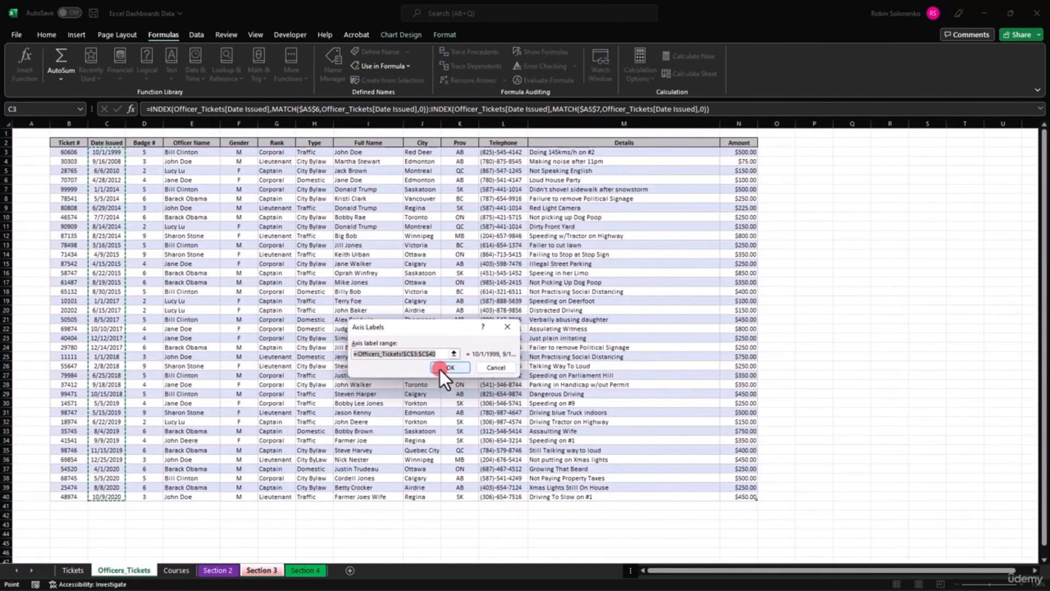
pyautogui.moveTo(445, 356); pyautogui.dragTo(307, 356)
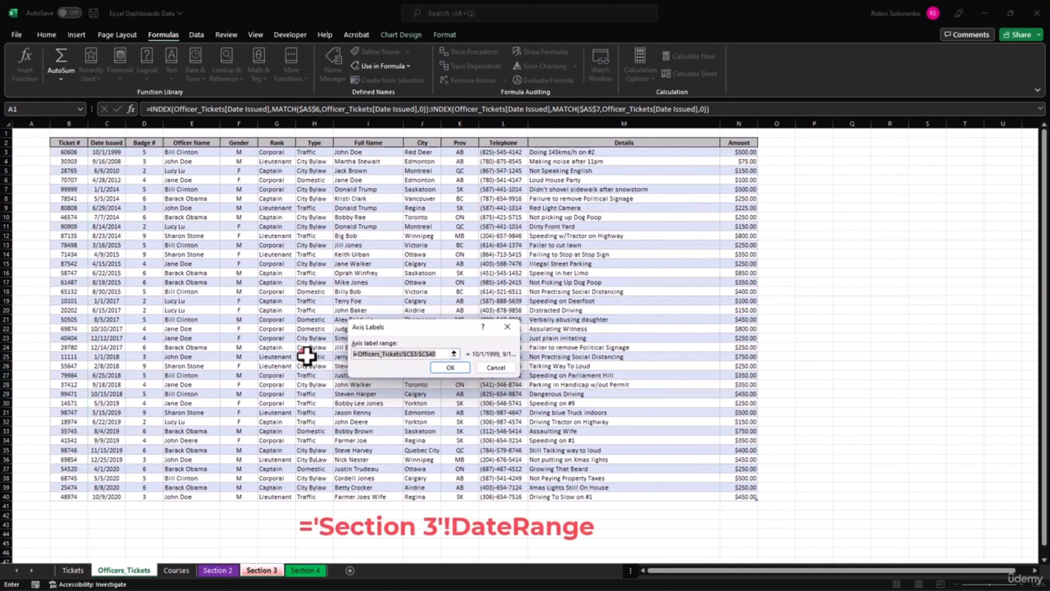
pyautogui.write('=')
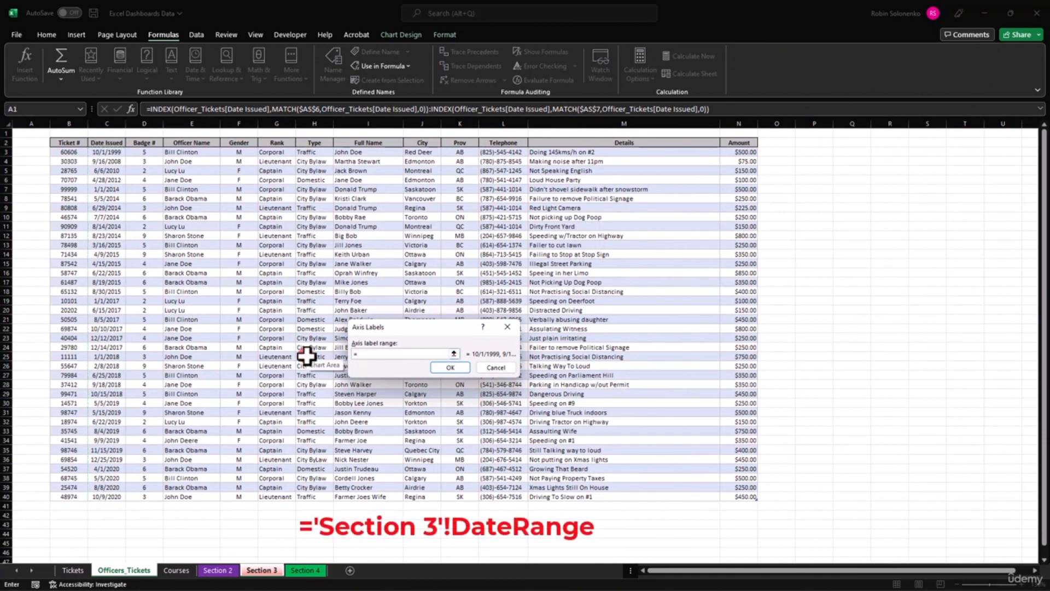
pyautogui.write("'Section 3'!DateRANGE")
pyautogui.press('BackSpace')
pyautogui.press('BackSpace')
pyautogui.press('BackSpace')
pyautogui.press('BackSpace')
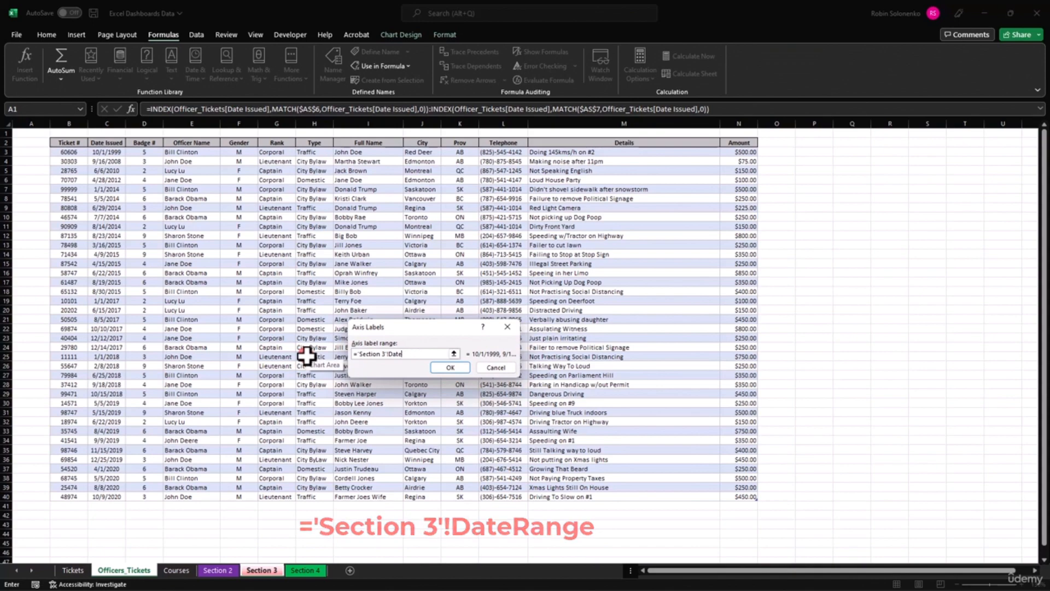
pyautogui.write('Range')
pyautogui.click(448, 368)
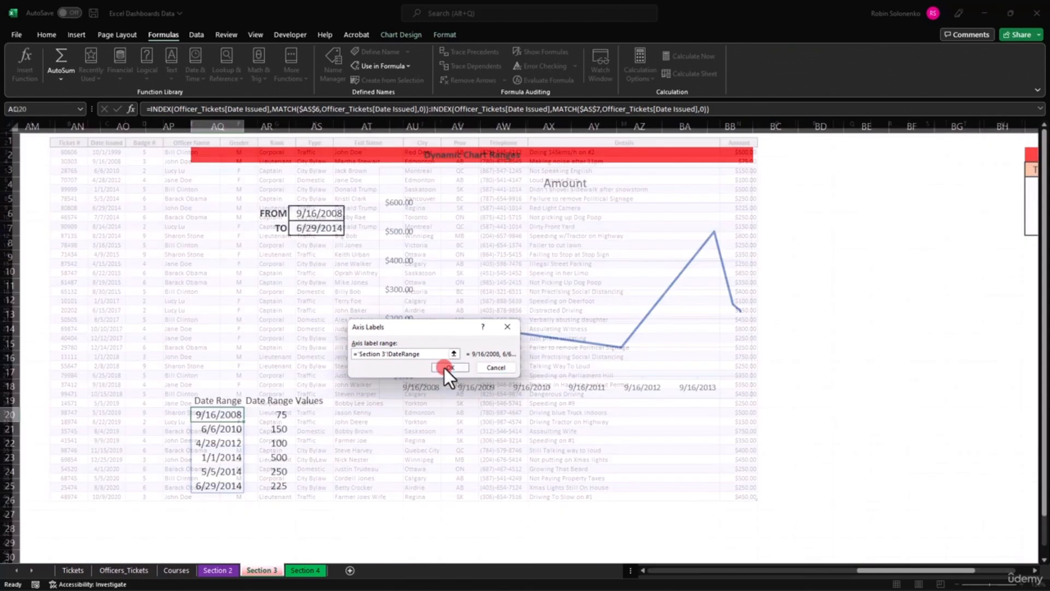
pyautogui.click(533, 305)
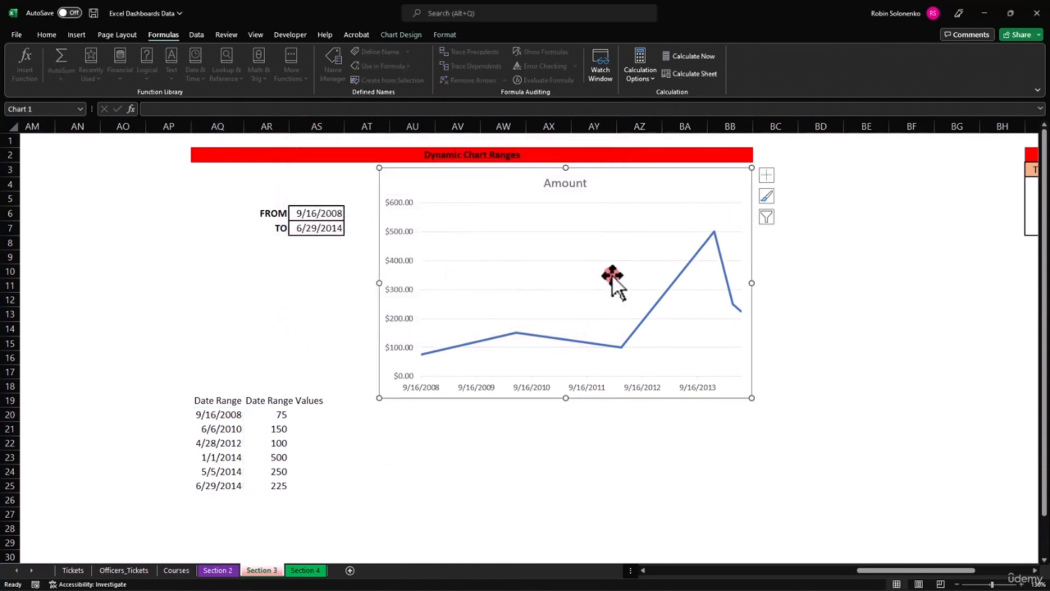
# Test the dynamic line chart by setting the FROM date to 3/16/2015 and the TO date to 10/15/2018.
pyautogui.click(310, 218)
pyautogui.click(349, 215)
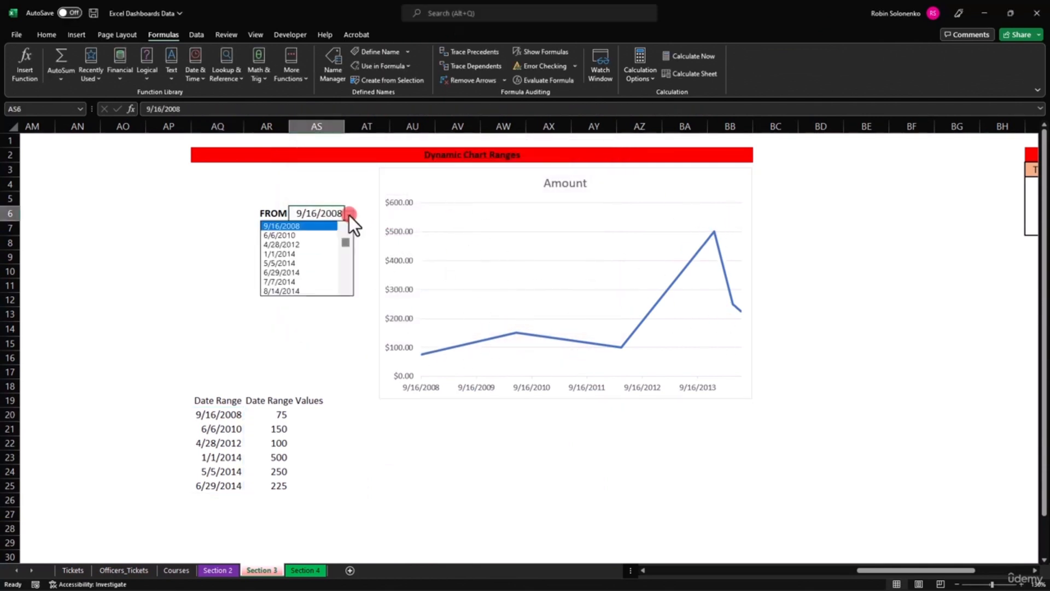
pyautogui.moveTo(343, 244); pyautogui.dragTo(343, 248)
pyautogui.click(314, 254)
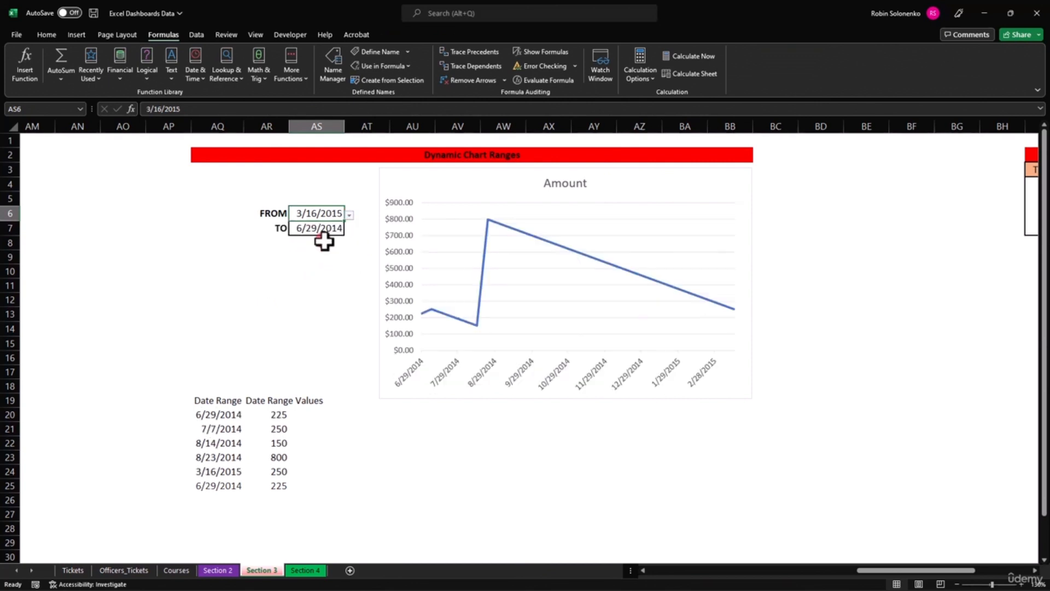
pyautogui.click(329, 231)
pyautogui.click(348, 230)
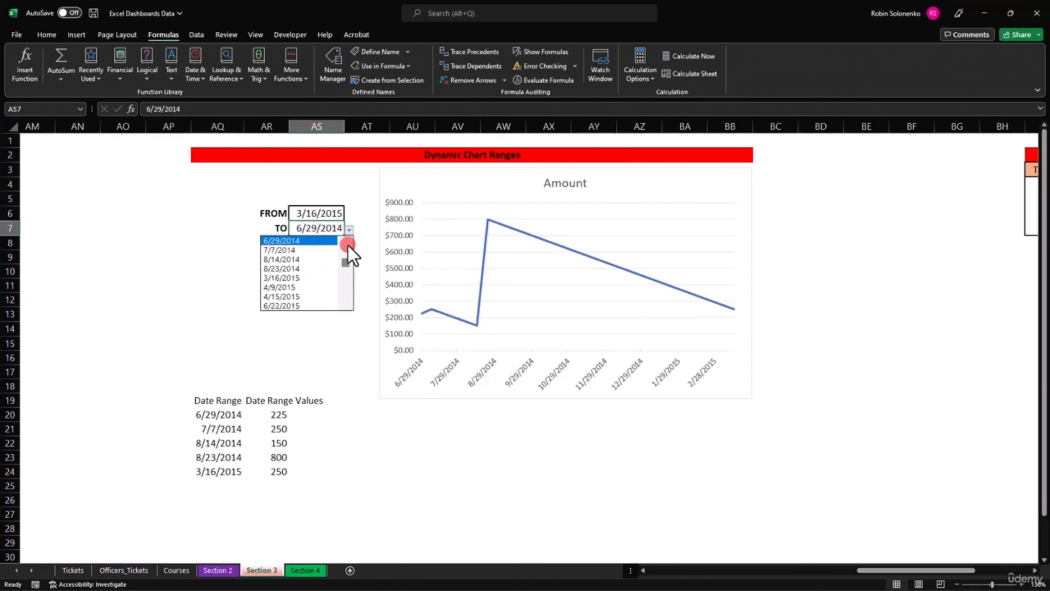
pyautogui.moveTo(350, 264); pyautogui.dragTo(352, 283)
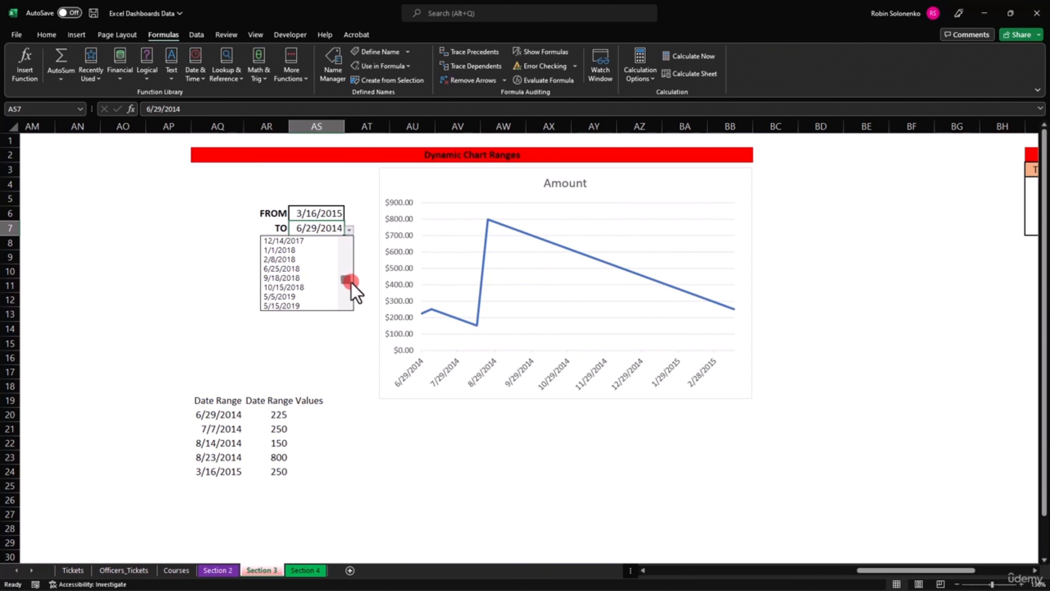
pyautogui.click(313, 289)
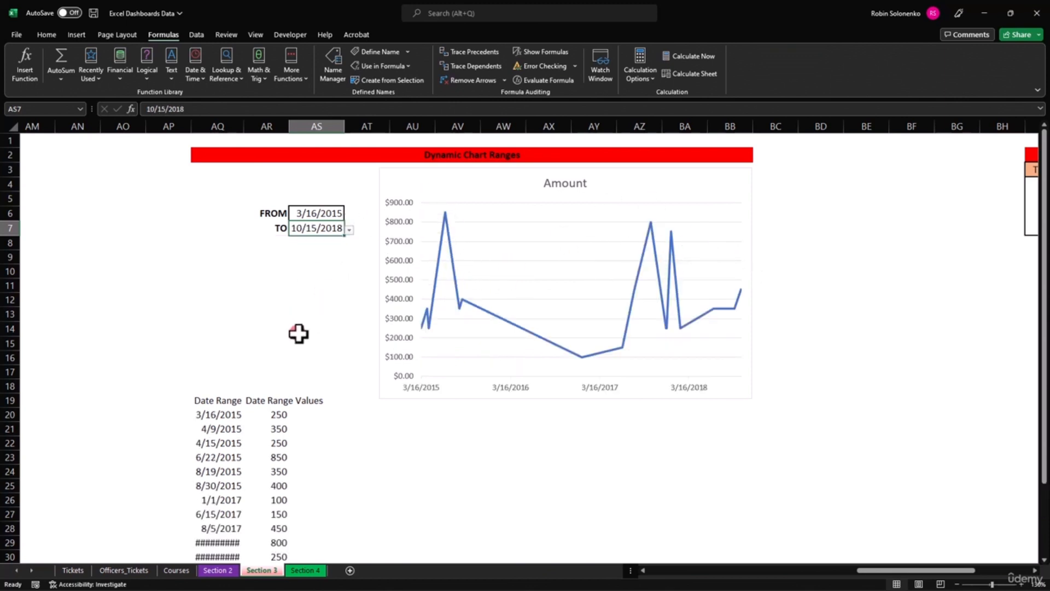
# Delete the Date Range and Date Range Values helper lists and their formulas below the date selectors.
pyautogui.moveTo(185, 392); pyautogui.dragTo(329, 508)
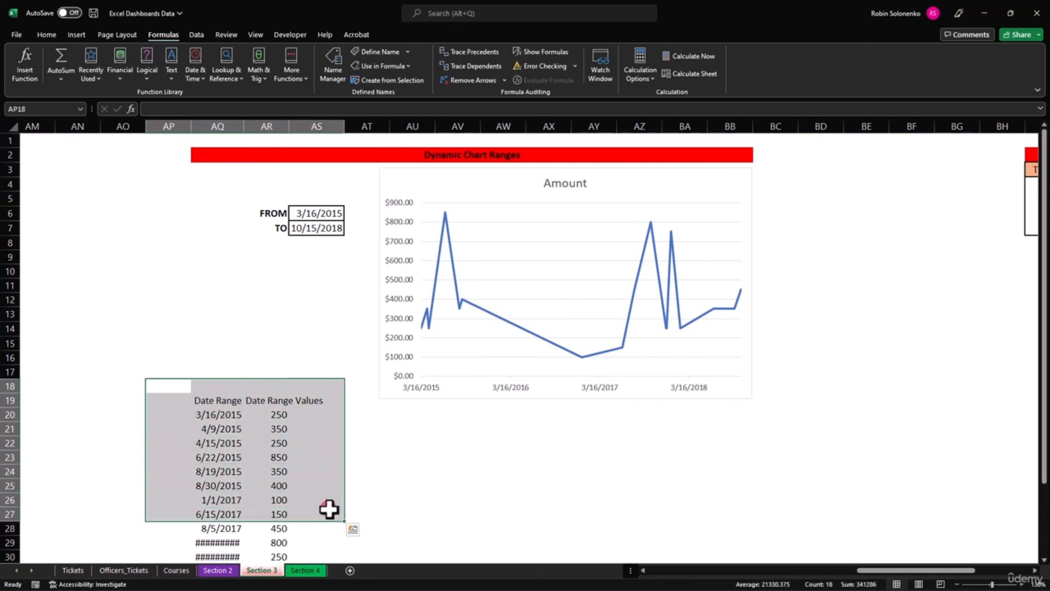
pyautogui.press('Delete')
pyautogui.click(316, 372)
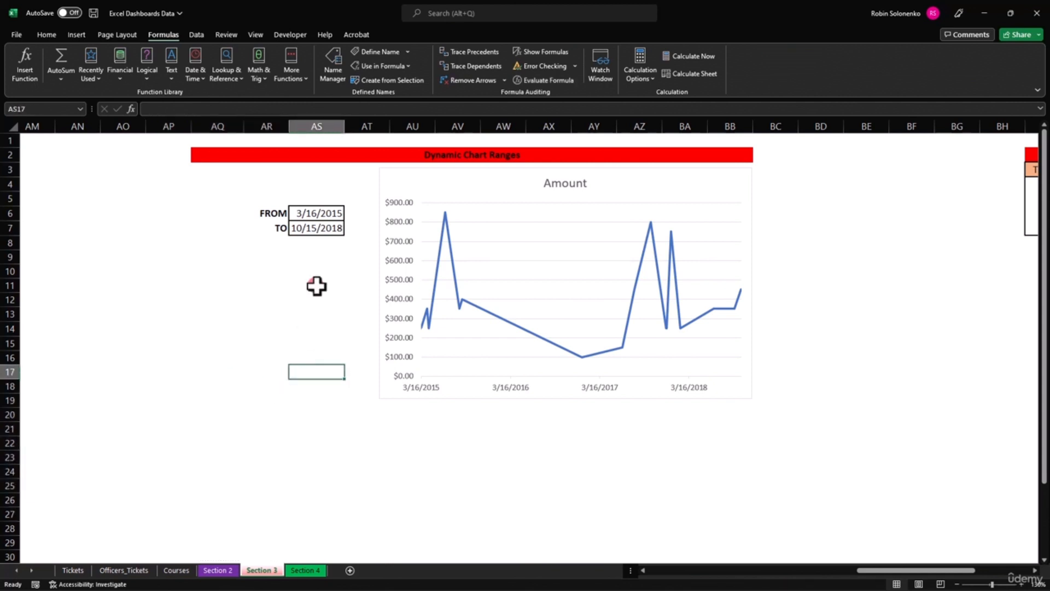
# Set the FROM date to 1/1/2017 and the TO date to 12/14/2017 for the line chart.
pyautogui.click(317, 215)
pyautogui.click(350, 215)
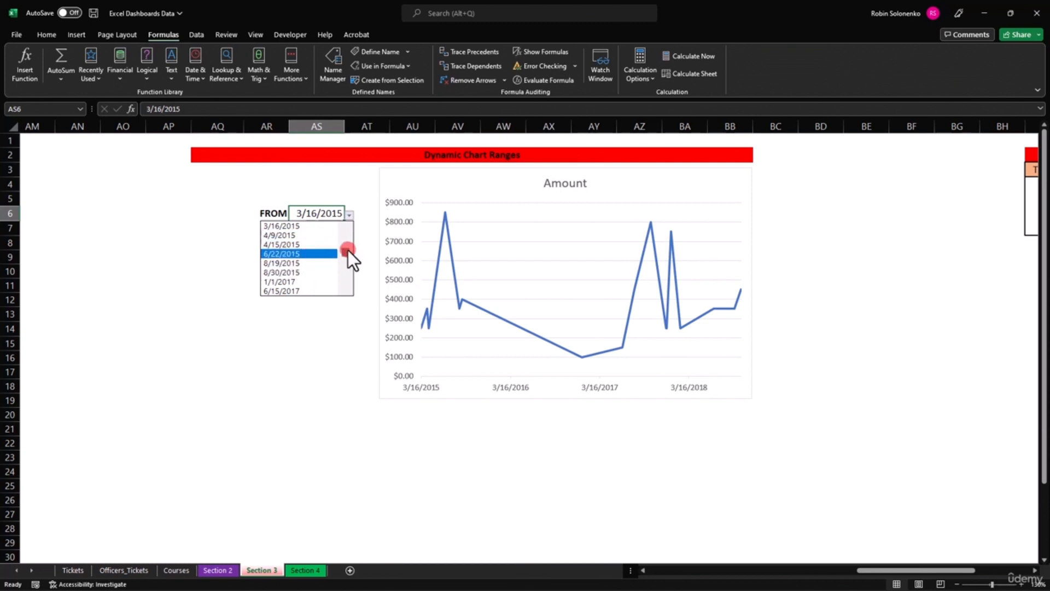
pyautogui.click(323, 281)
pyautogui.click(340, 230)
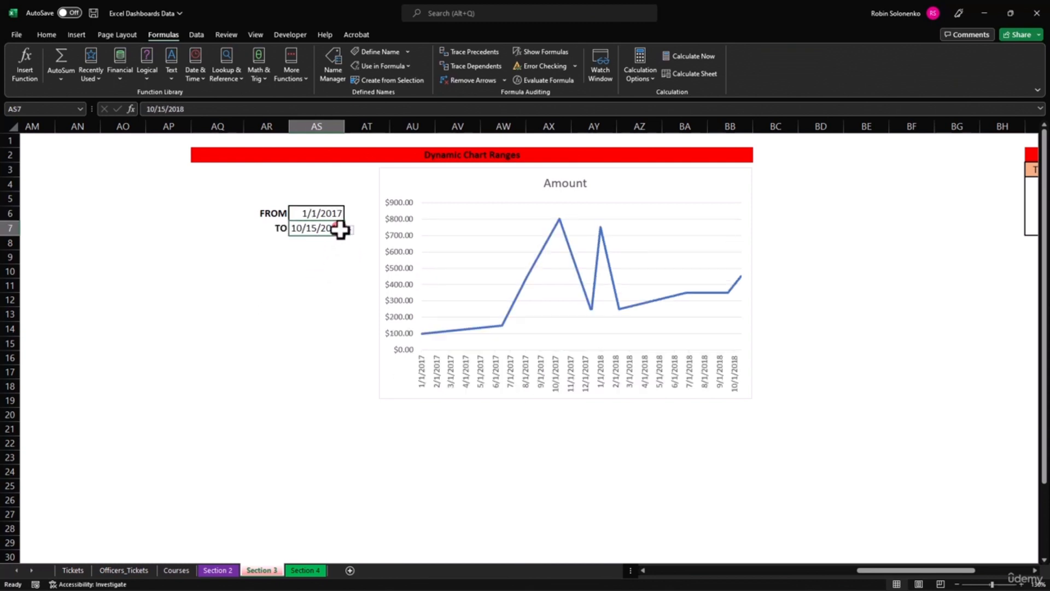
pyautogui.click(348, 229)
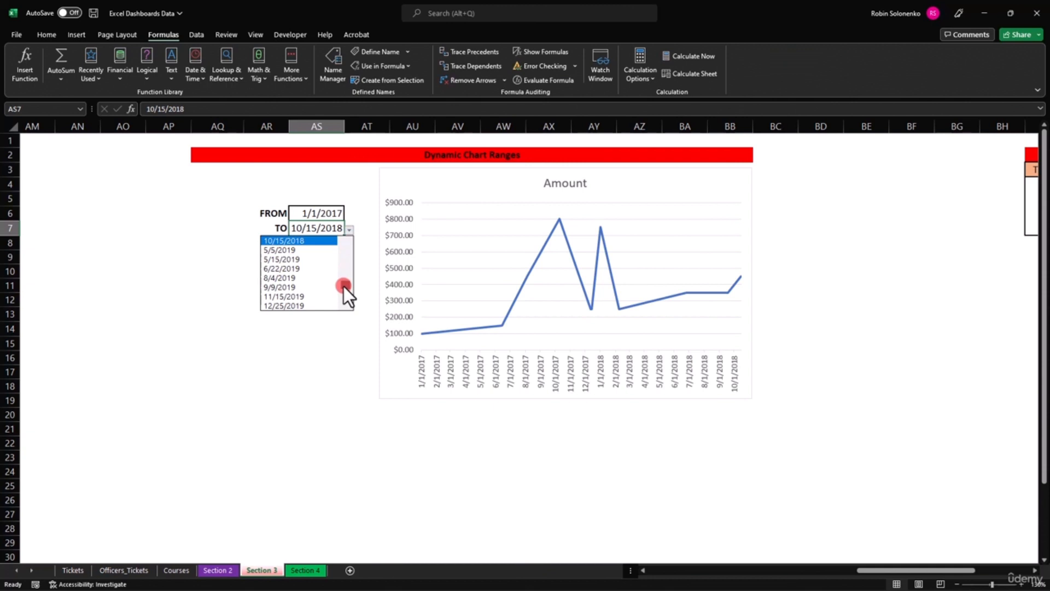
pyautogui.moveTo(344, 284); pyautogui.dragTo(340, 274)
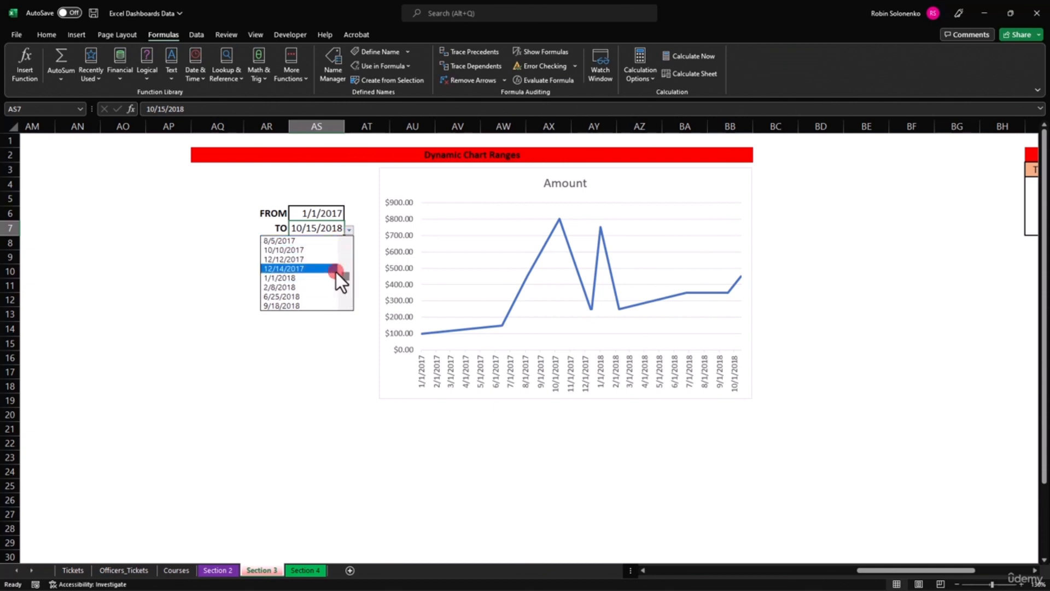
pyautogui.click(314, 271)
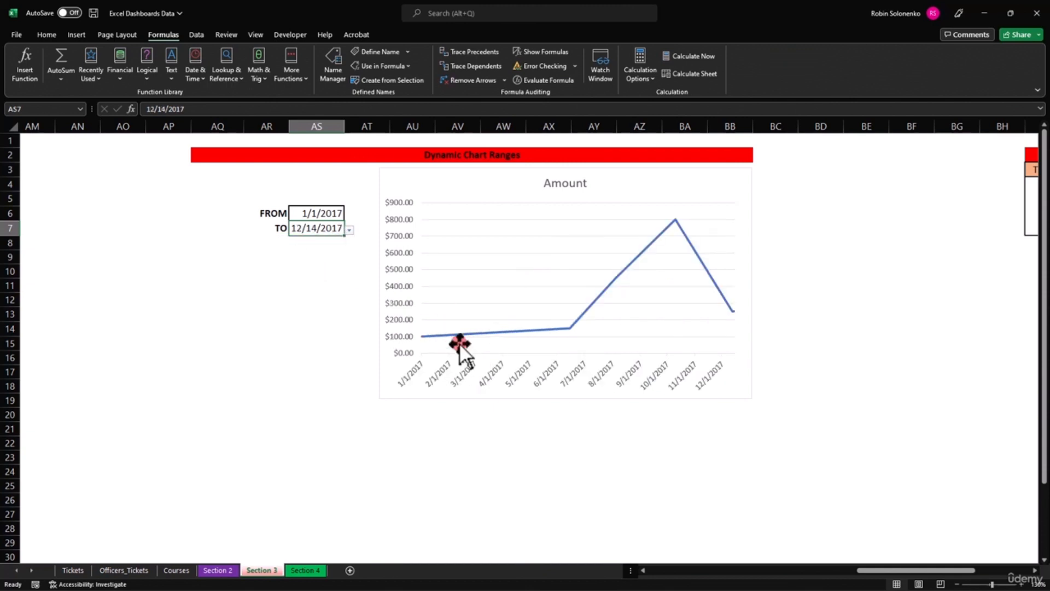
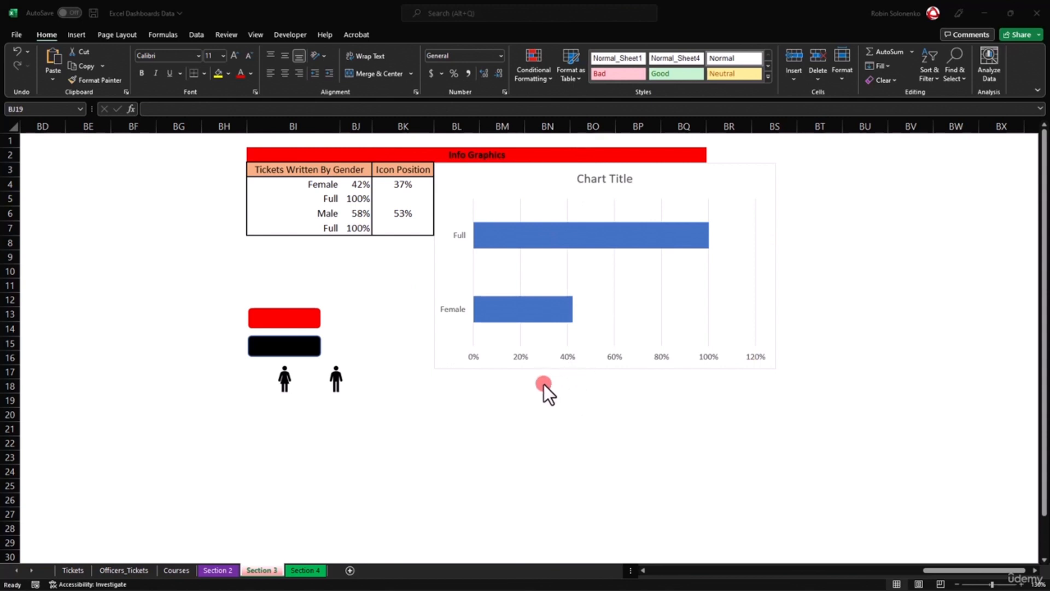
# Examine the Info Graphics section's gender percentage and Icon Position formulas, plus its red and black rounded rectangles and person icons.
pyautogui.click(346, 224)
pyautogui.moveTo(322, 190); pyautogui.dragTo(326, 204)
pyautogui.moveTo(330, 226); pyautogui.dragTo(330, 226)
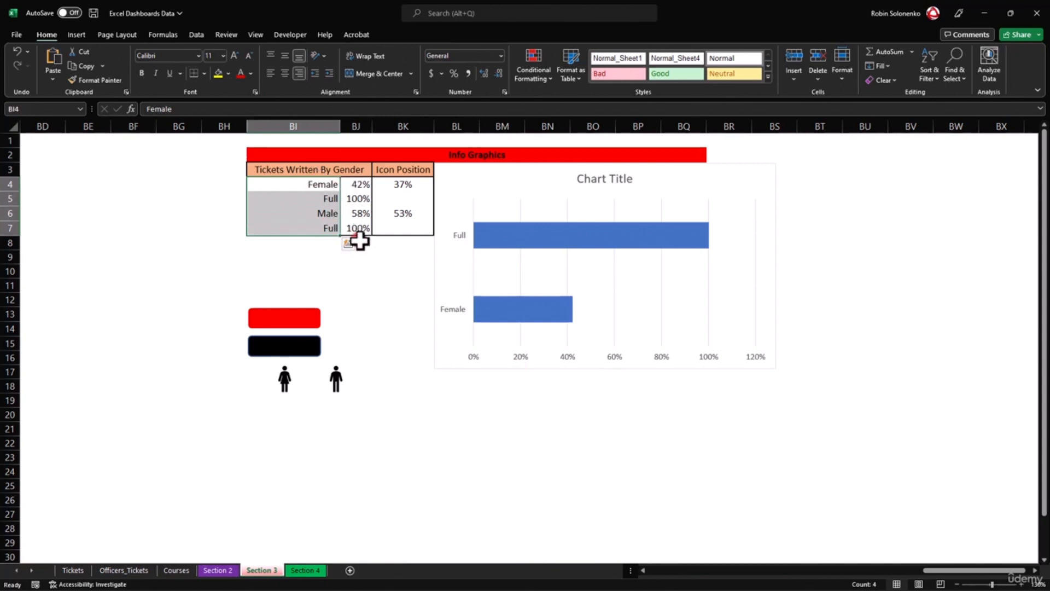
pyautogui.click(362, 182)
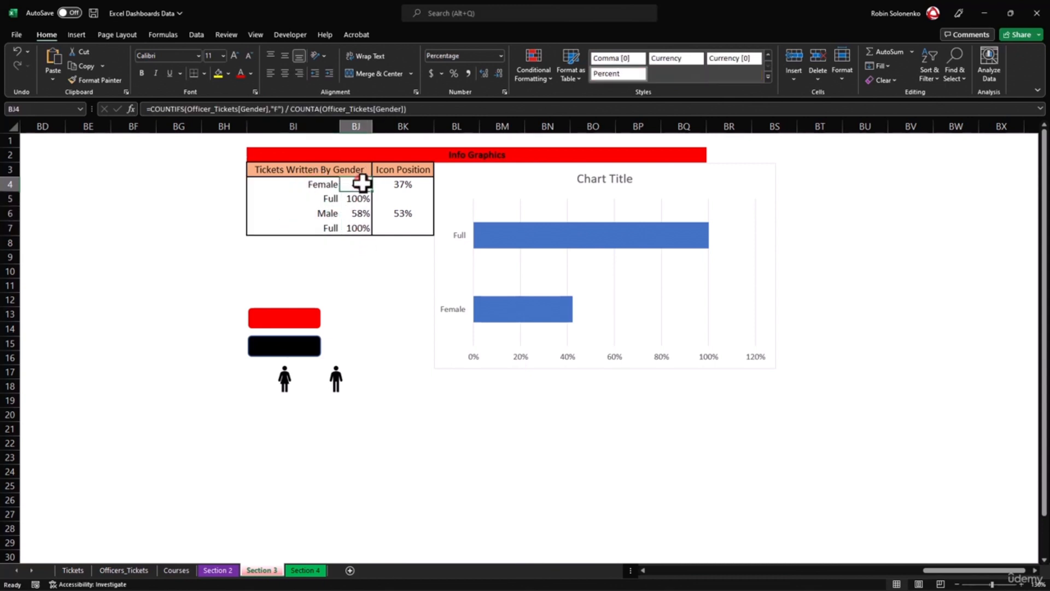
pyautogui.click(358, 199)
pyautogui.click(359, 184)
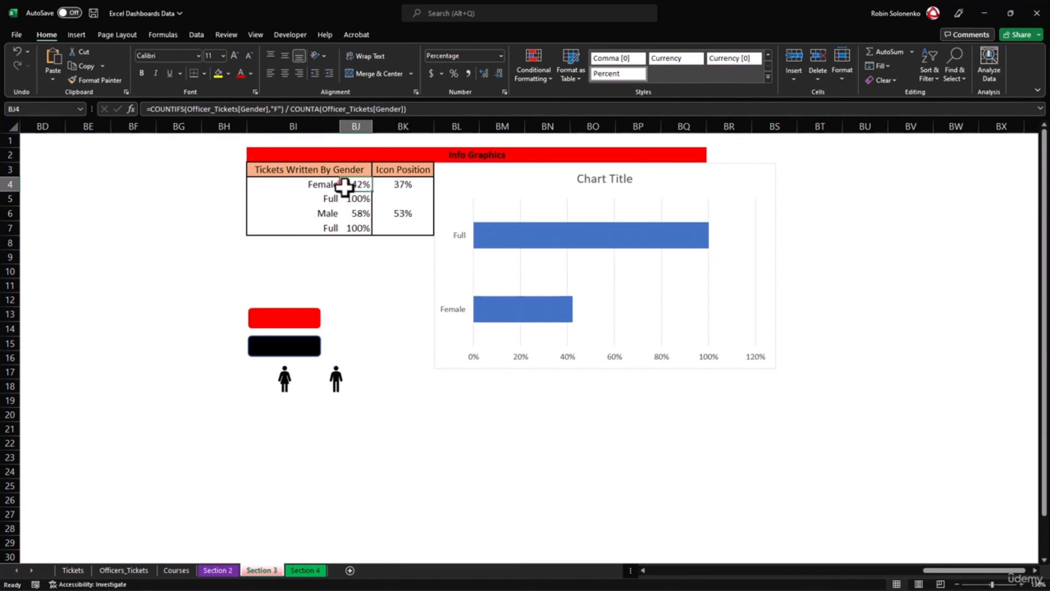
pyautogui.click(412, 187)
pyautogui.click(410, 216)
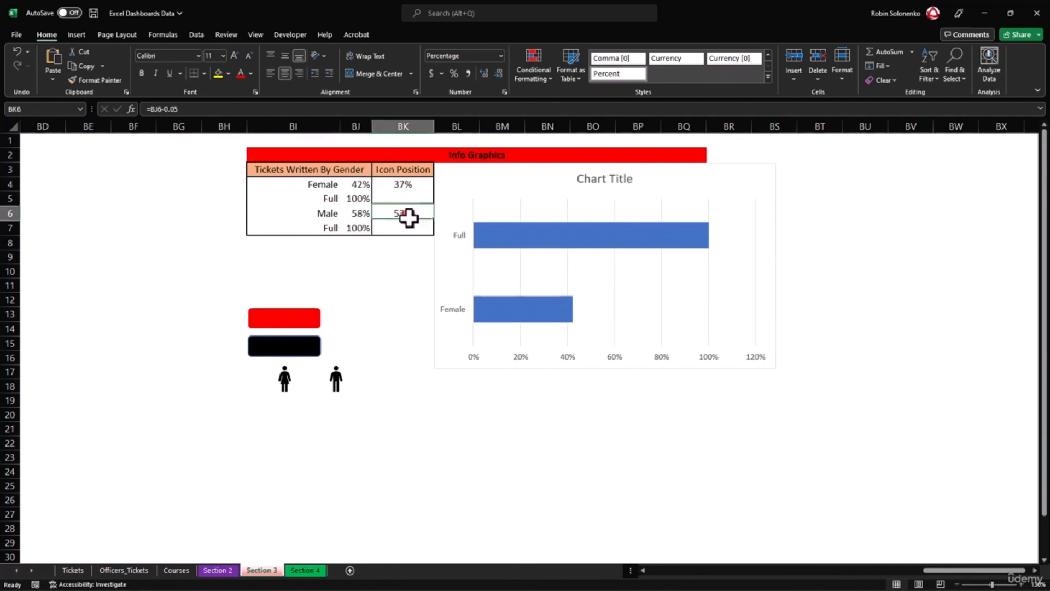
pyautogui.click(410, 184)
pyautogui.click(408, 217)
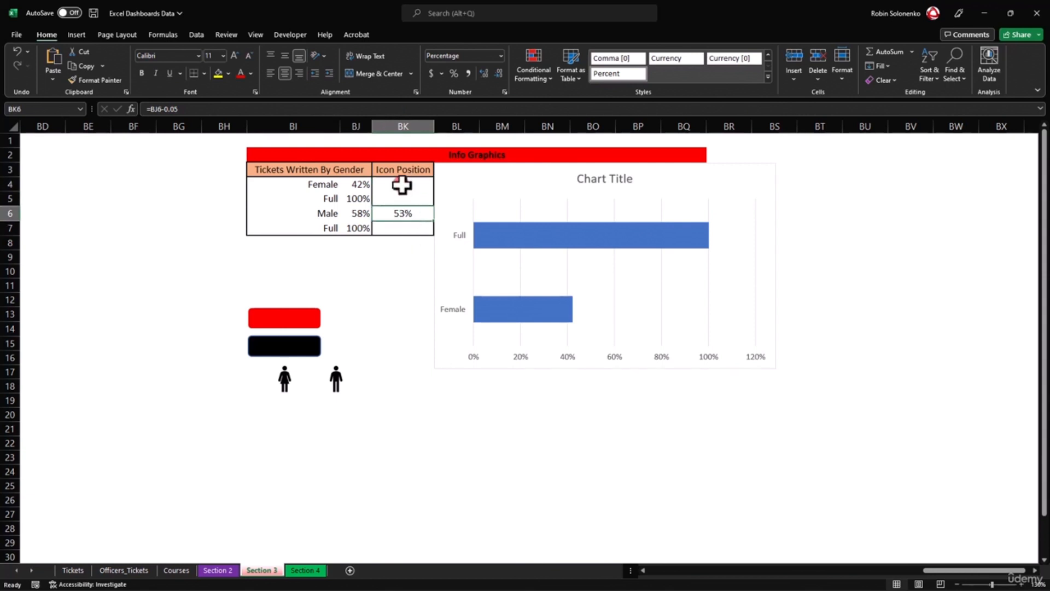
pyautogui.click(331, 285)
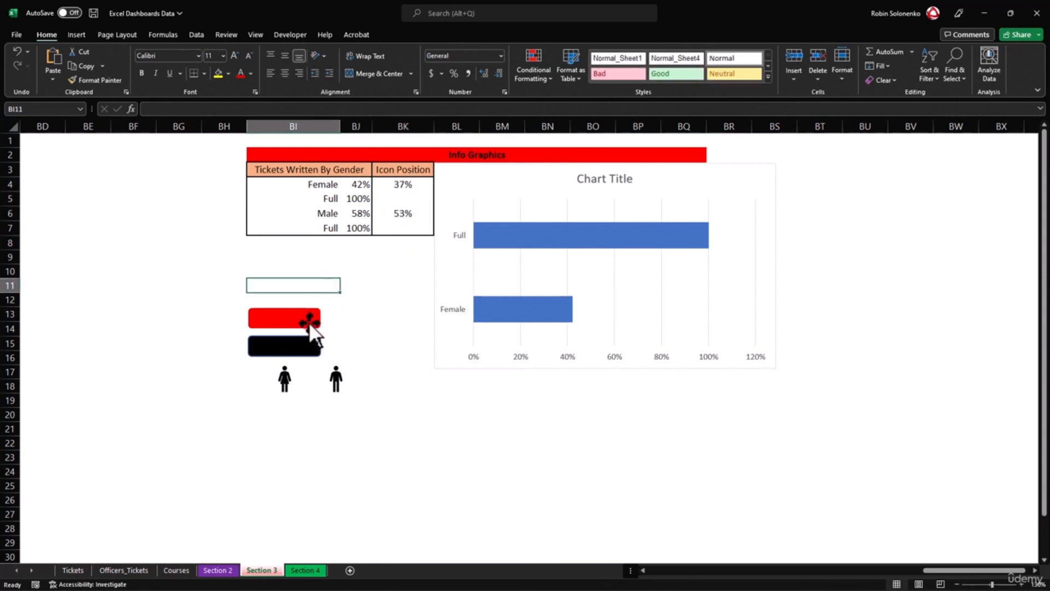
pyautogui.click(305, 345)
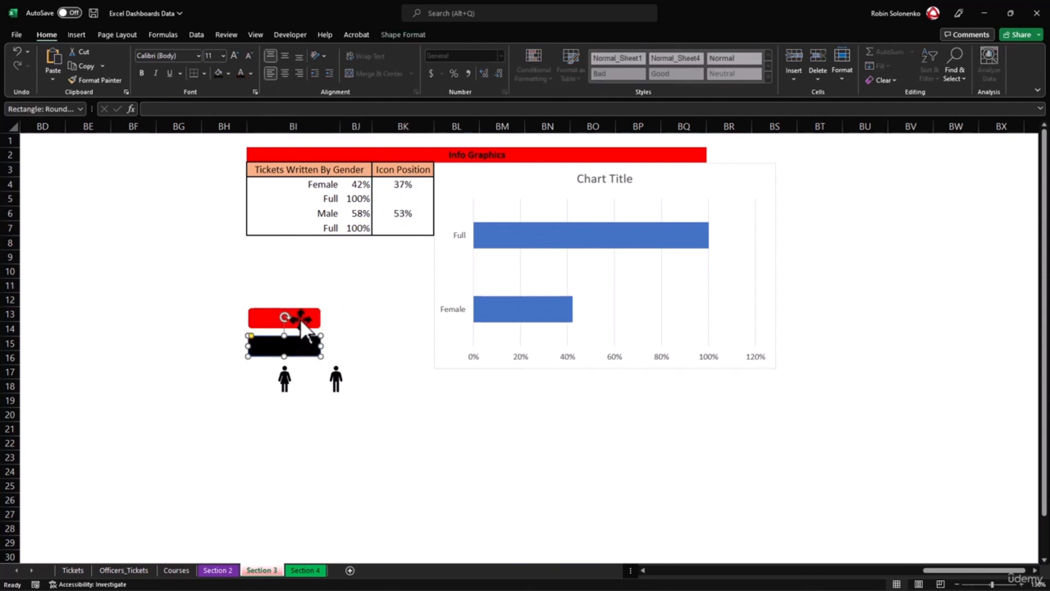
pyautogui.click(301, 320)
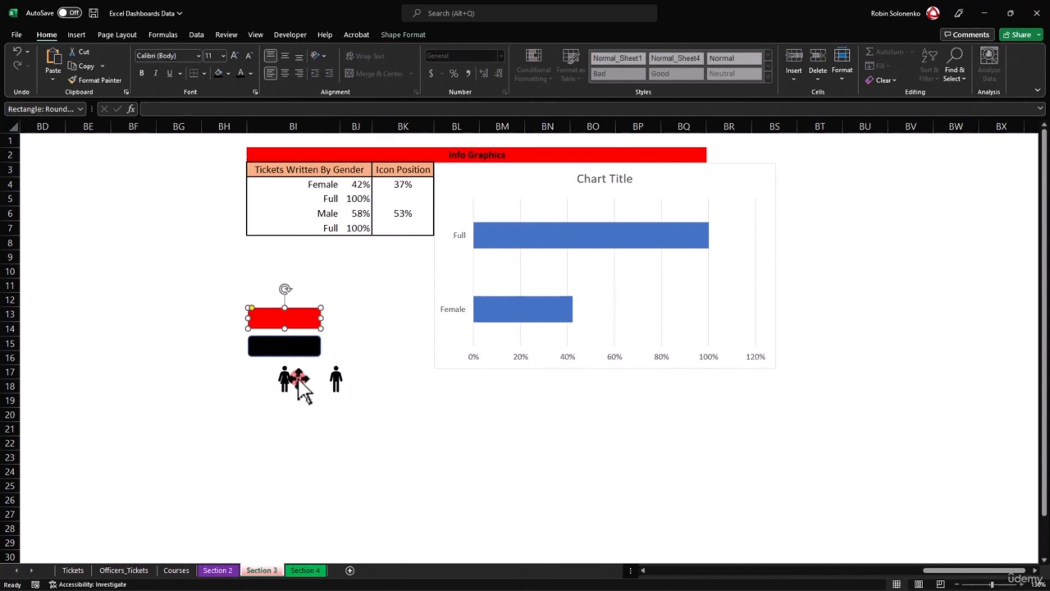
pyautogui.click(285, 386)
pyautogui.click(335, 390)
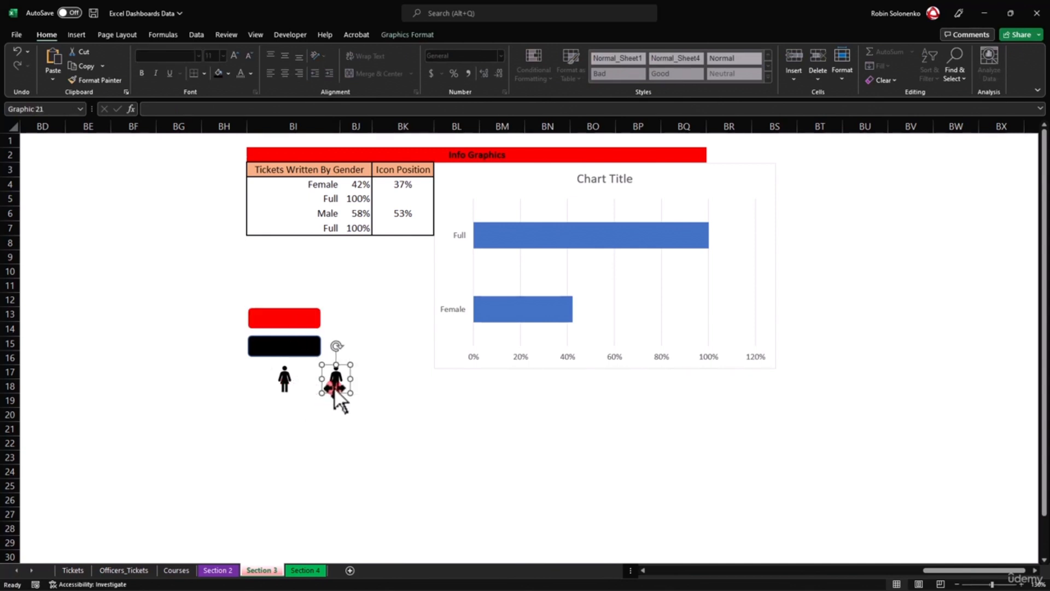
pyautogui.click(351, 288)
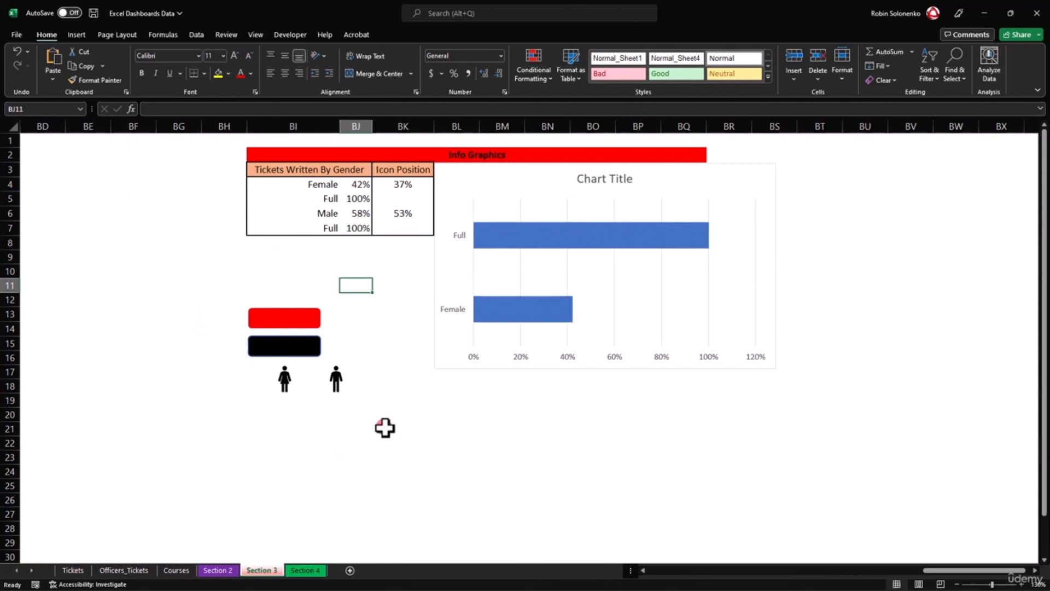
# Switch the bar chart's rows and columns in its data source and move the Female series below Full.
pyautogui.click(446, 364)
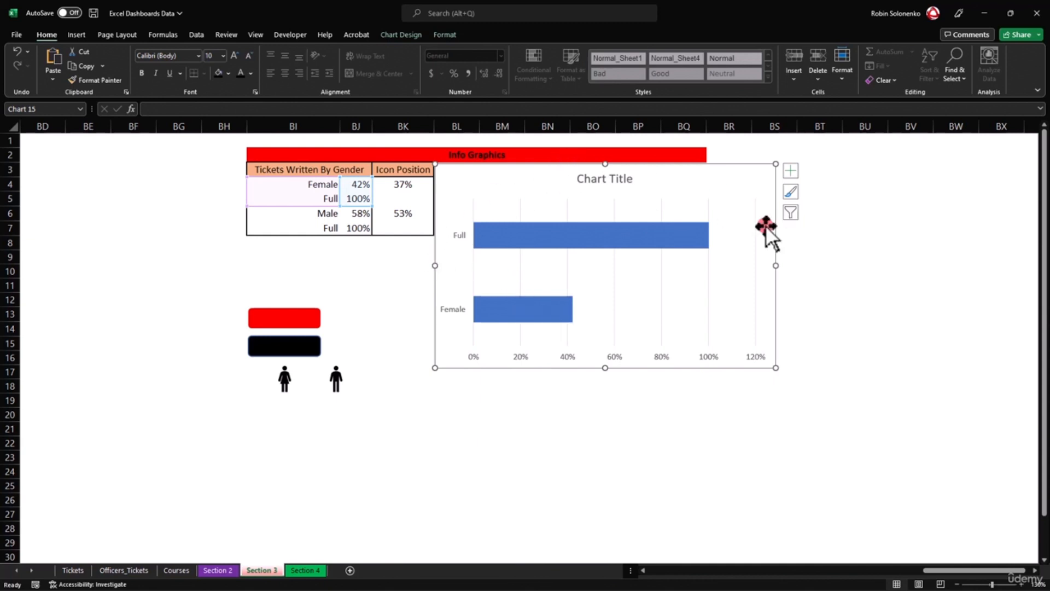
pyautogui.rightClick(449, 338)
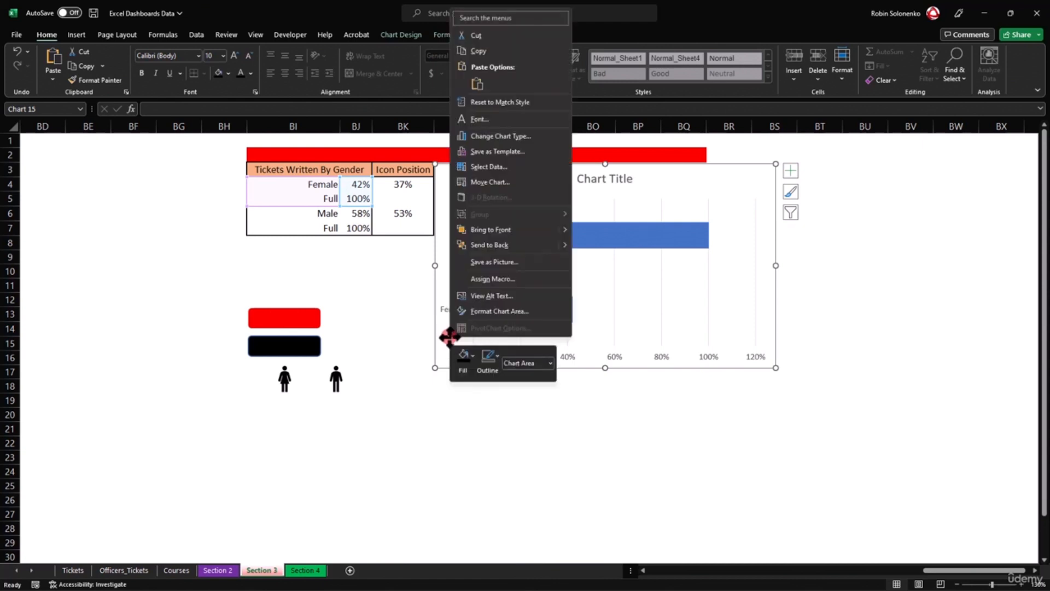
pyautogui.click(483, 166)
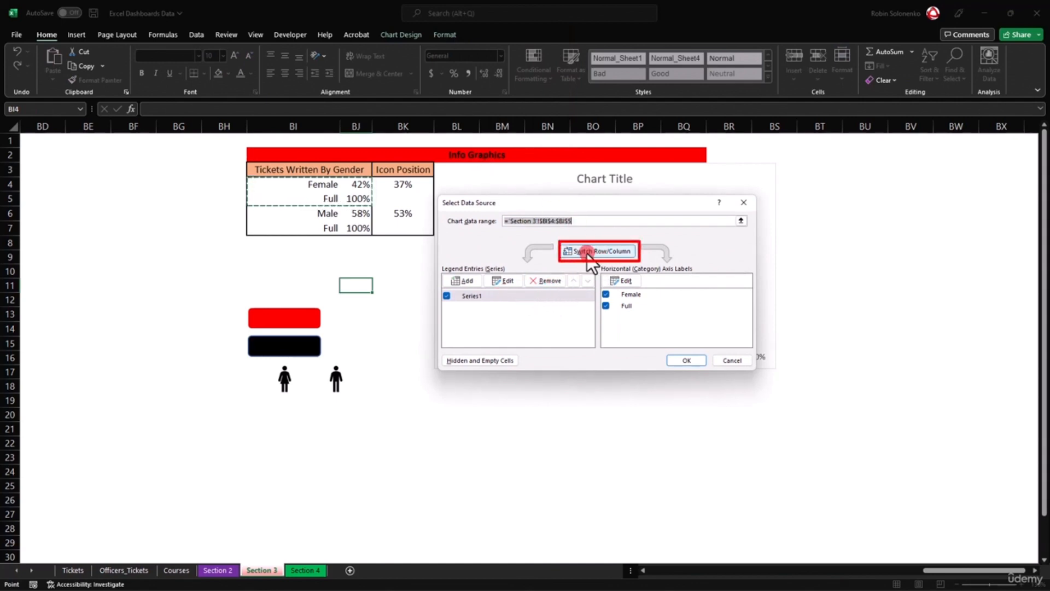
pyautogui.click(607, 252)
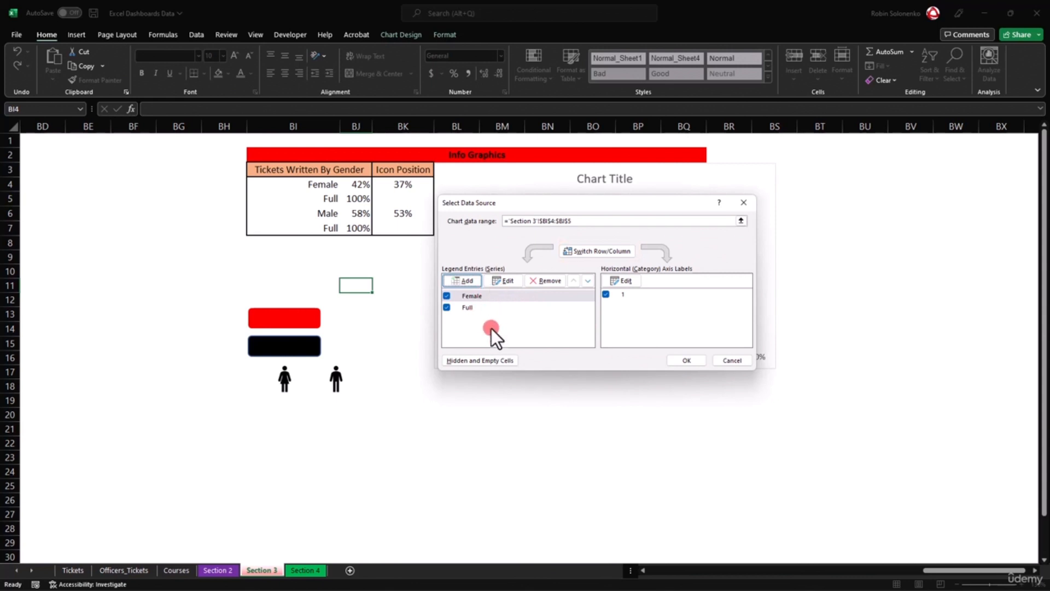
pyautogui.click(499, 295)
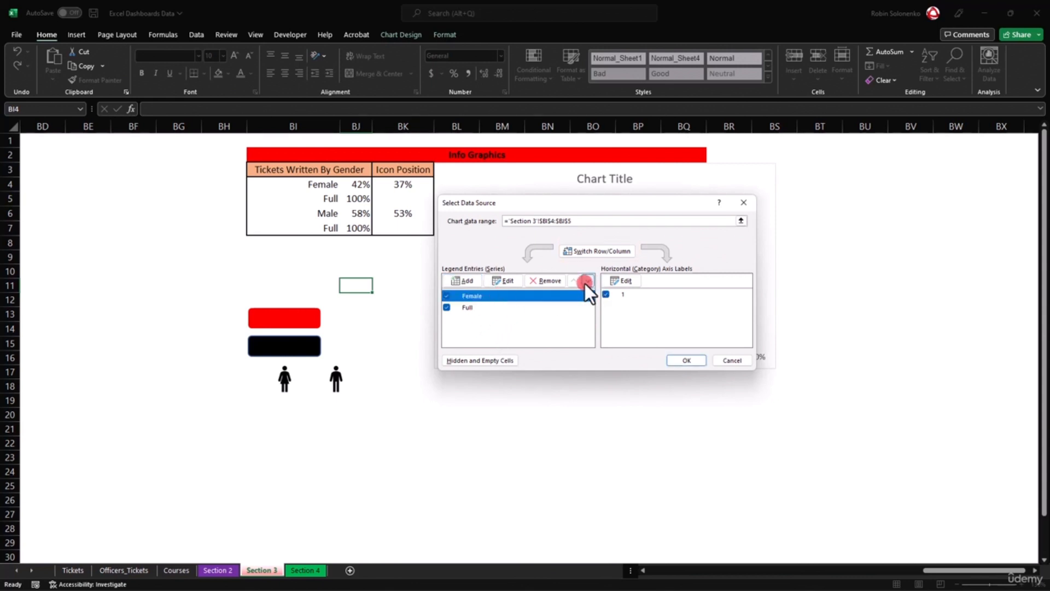
pyautogui.click(586, 284)
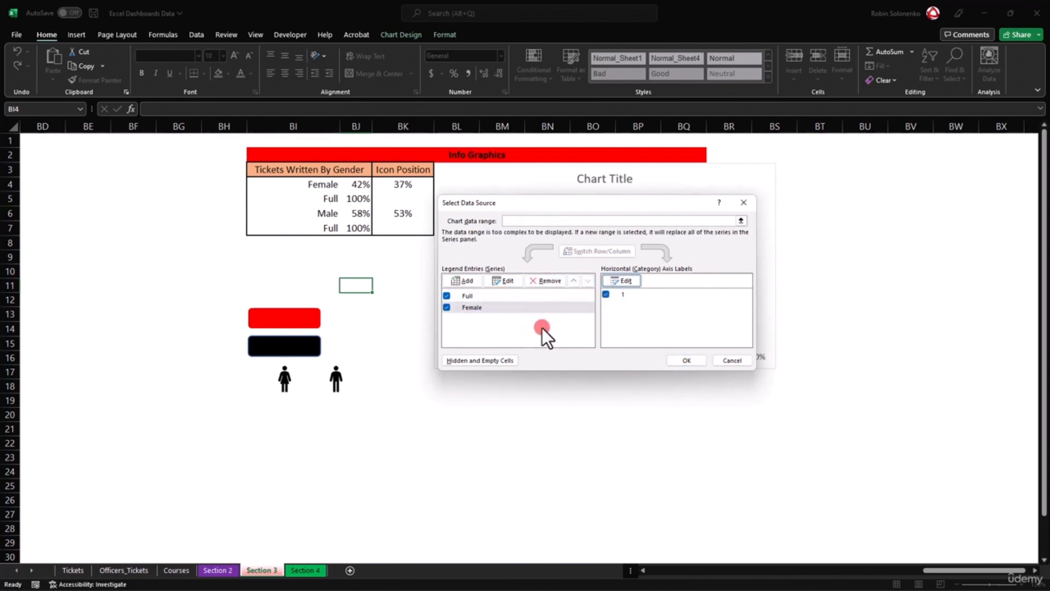
pyautogui.click(686, 360)
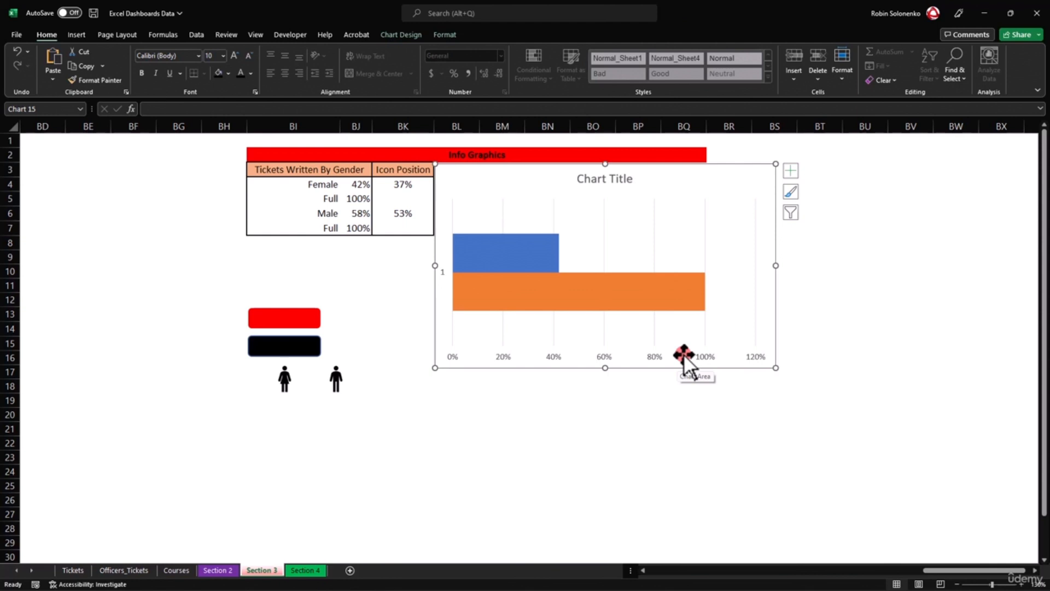
# Set the chart series' overlap to 100% and gap width to 0%.
pyautogui.rightClick(531, 296)
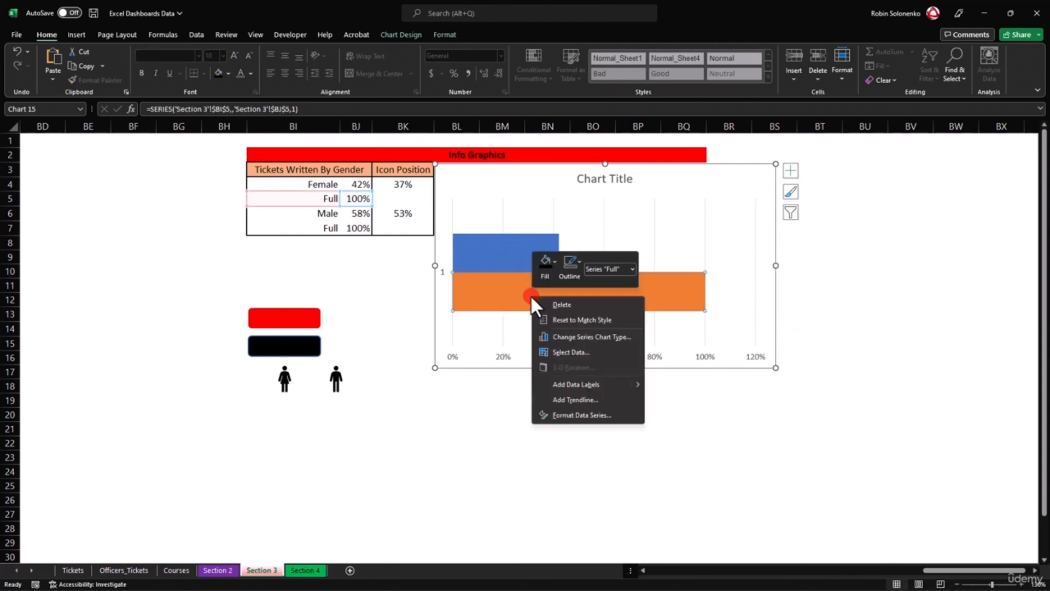
pyautogui.click(594, 413)
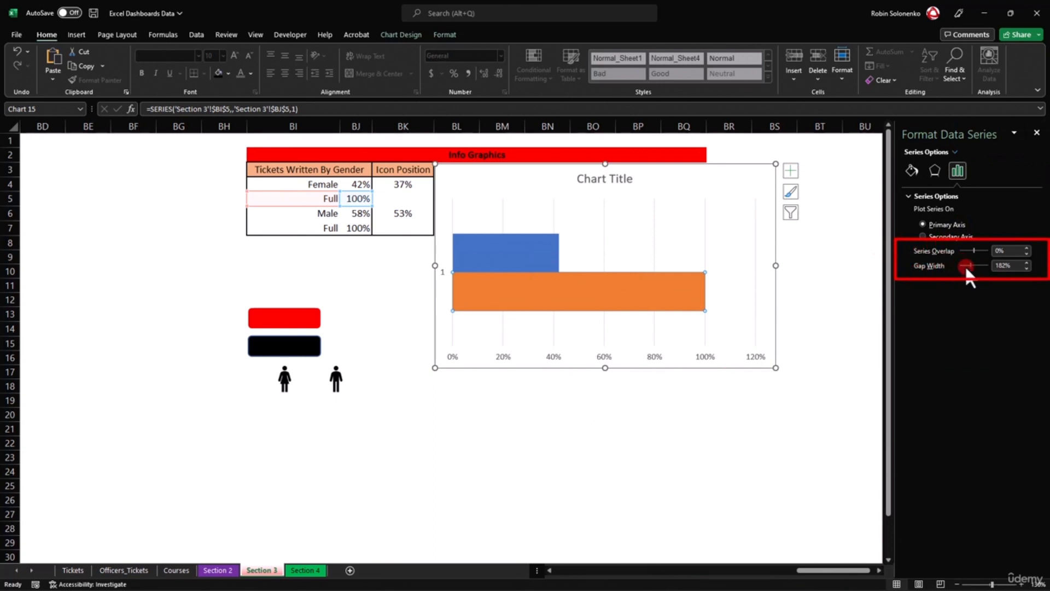
pyautogui.moveTo(971, 247); pyautogui.dragTo(989, 248)
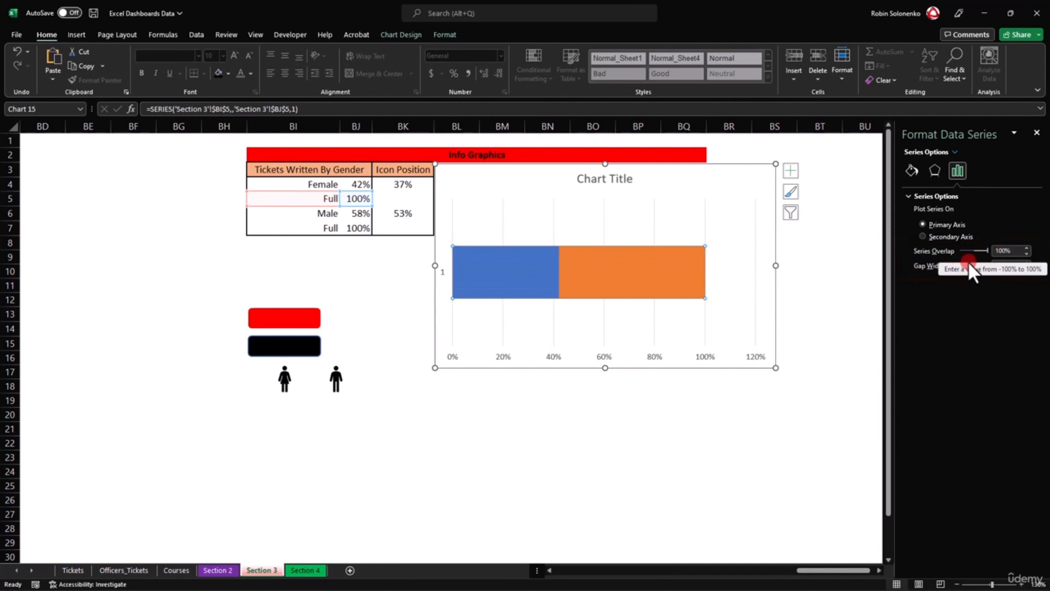
pyautogui.moveTo(983, 268); pyautogui.dragTo(933, 276)
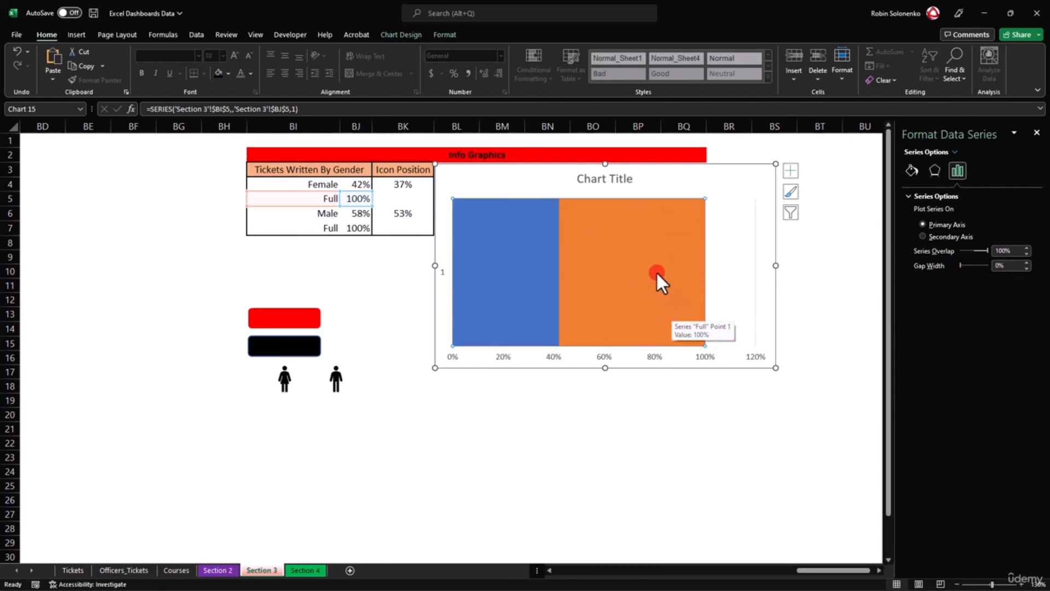
# Set the maximum bound of the chart's horizontal percentage axis to 1.0.
pyautogui.click(619, 356)
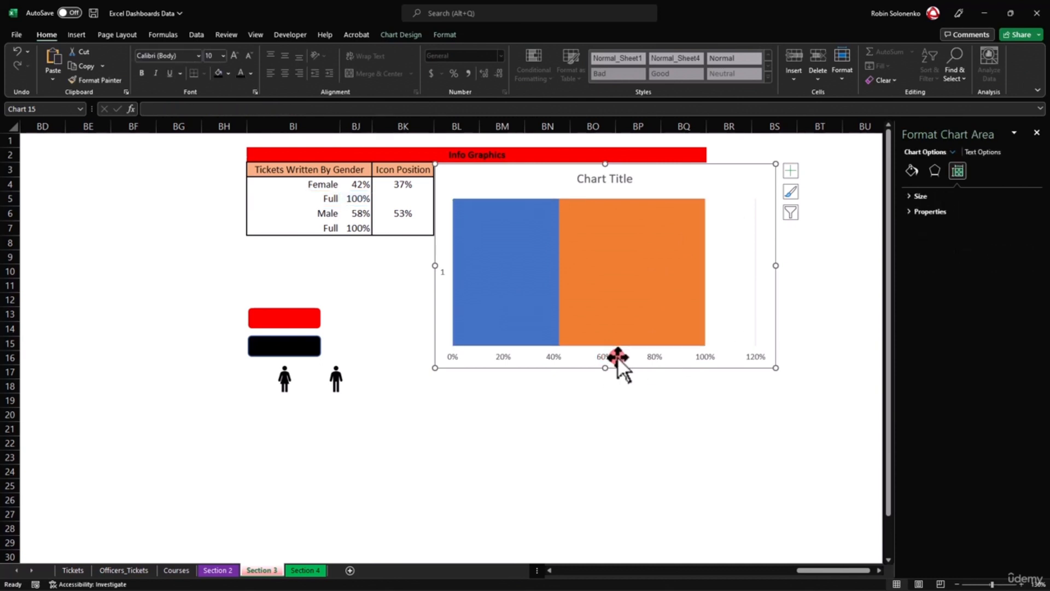
pyautogui.click(597, 358)
pyautogui.click(683, 356)
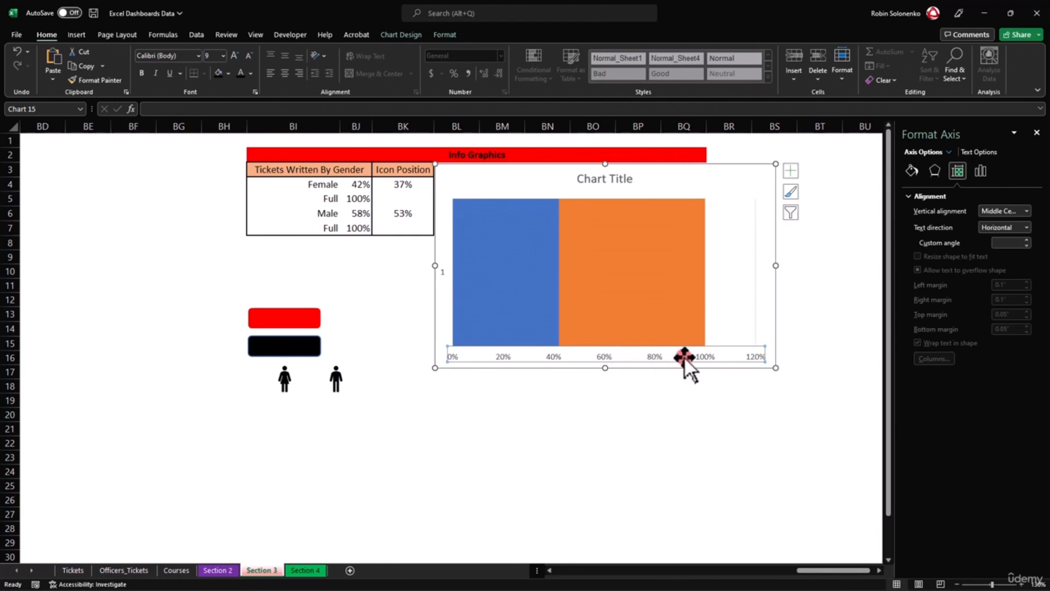
pyautogui.click(959, 206)
pyautogui.click(981, 171)
pyautogui.click(908, 196)
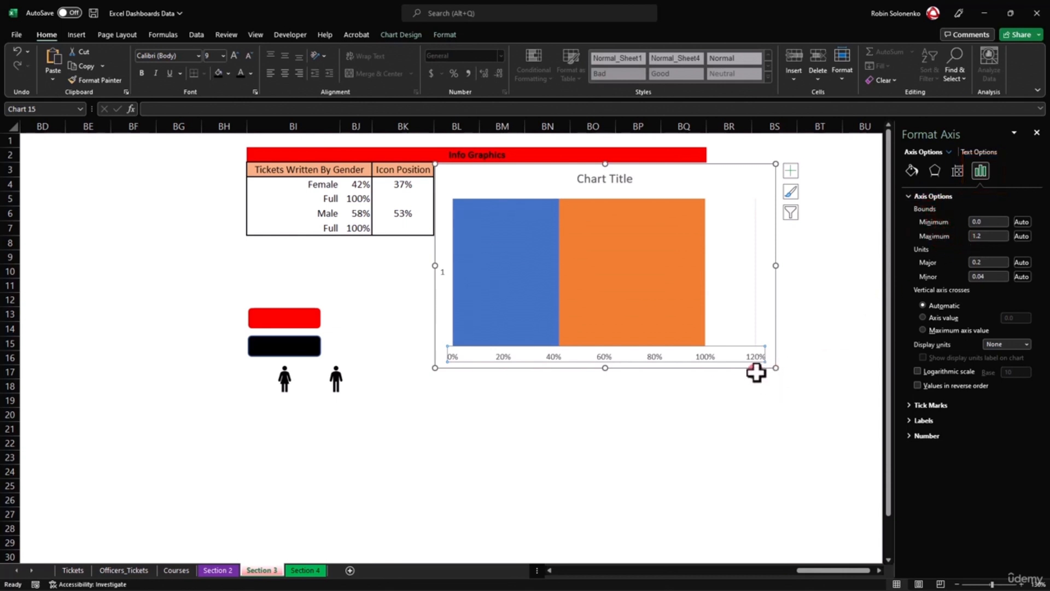
pyautogui.click(985, 236)
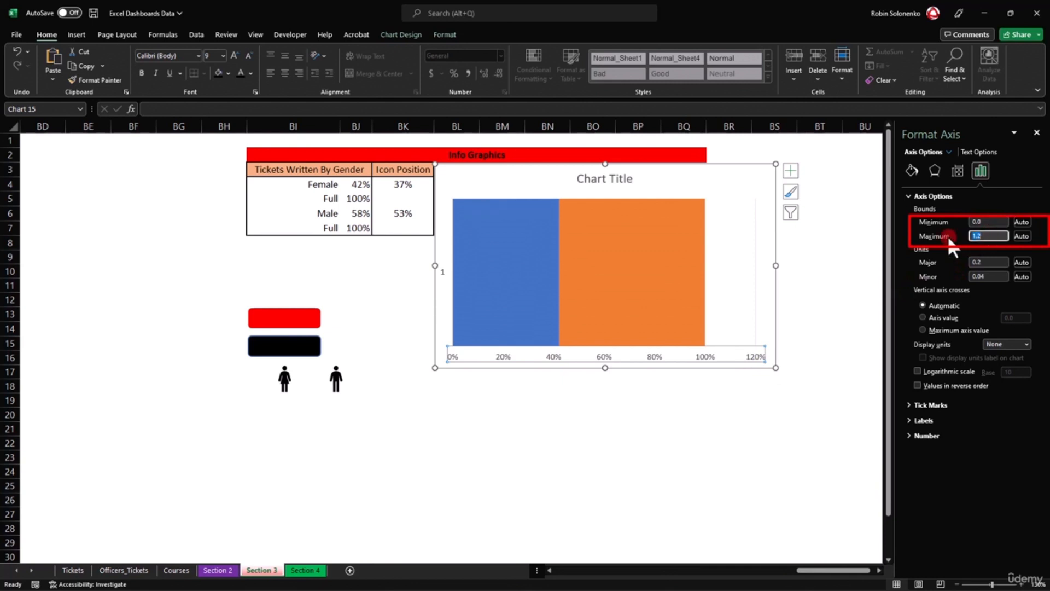
pyautogui.write('1.0')
pyautogui.press('Return')
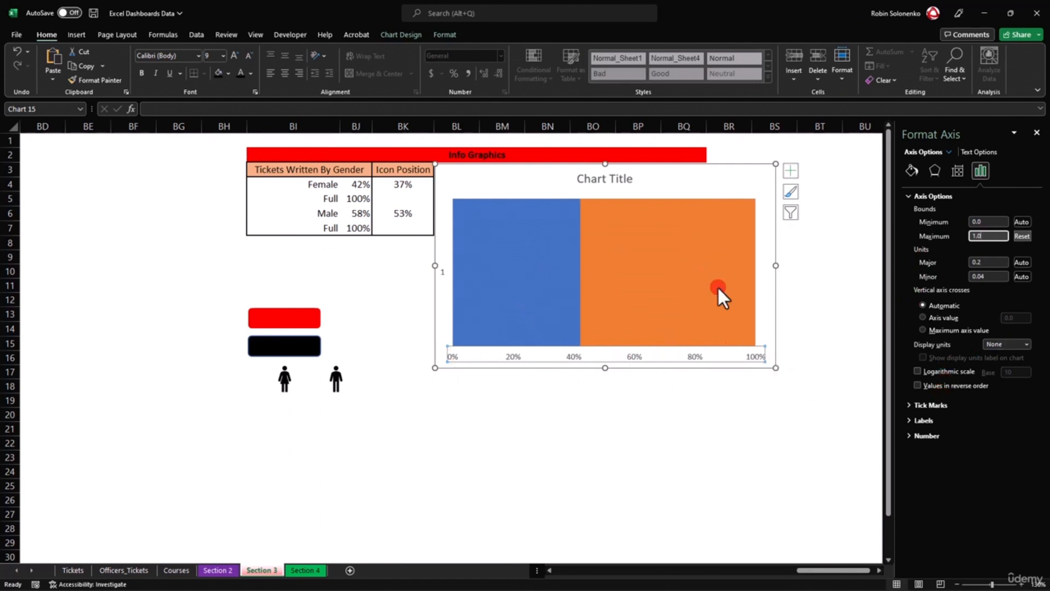
# Delete the chart's horizontal axis, vertical axis and title.
pyautogui.click(636, 356)
pyautogui.click(620, 359)
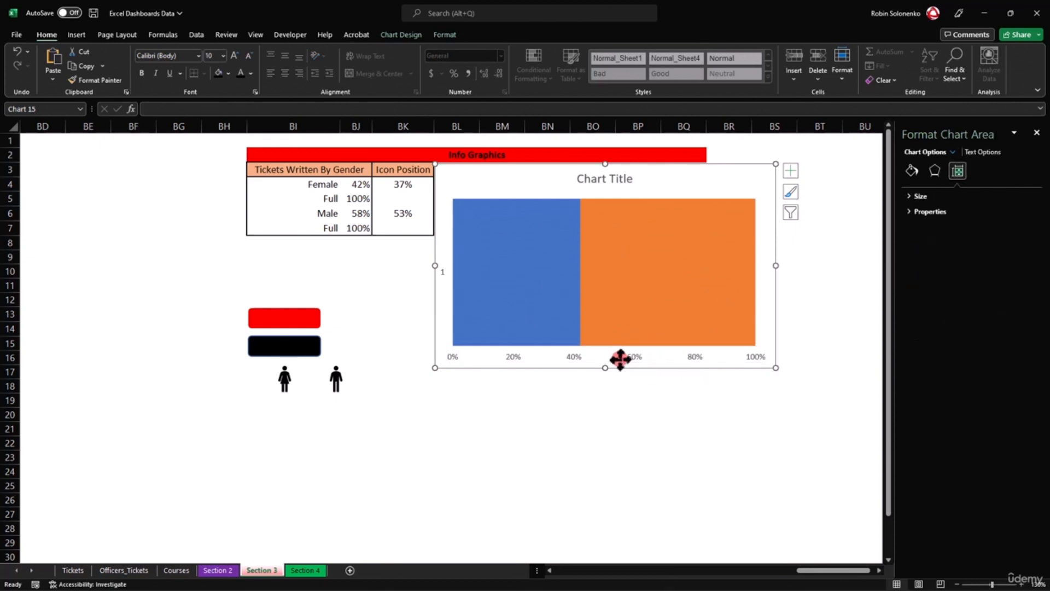
pyautogui.click(634, 355)
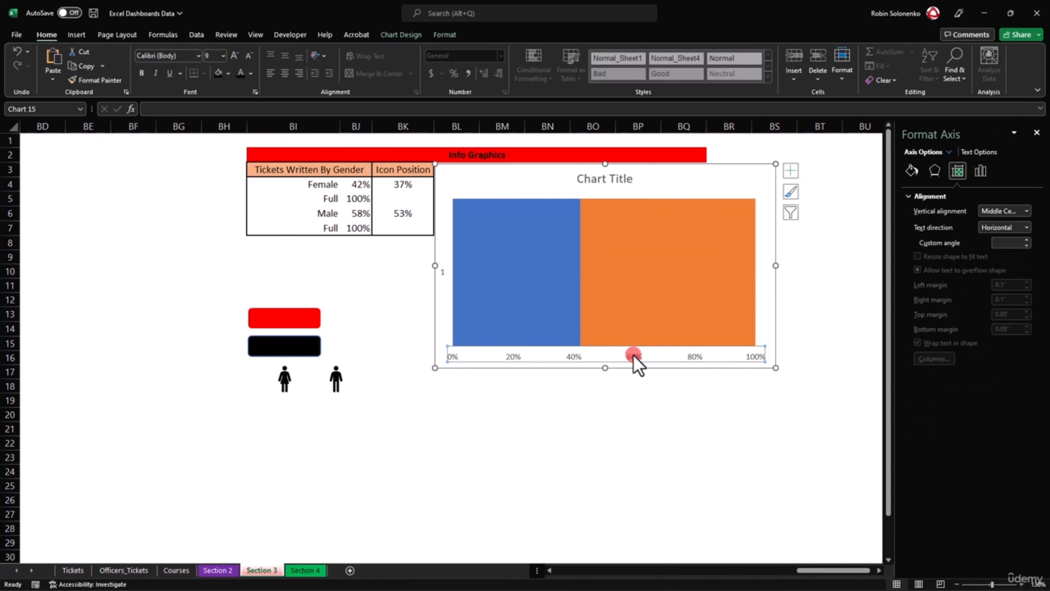
pyautogui.press('Delete')
pyautogui.click(442, 280)
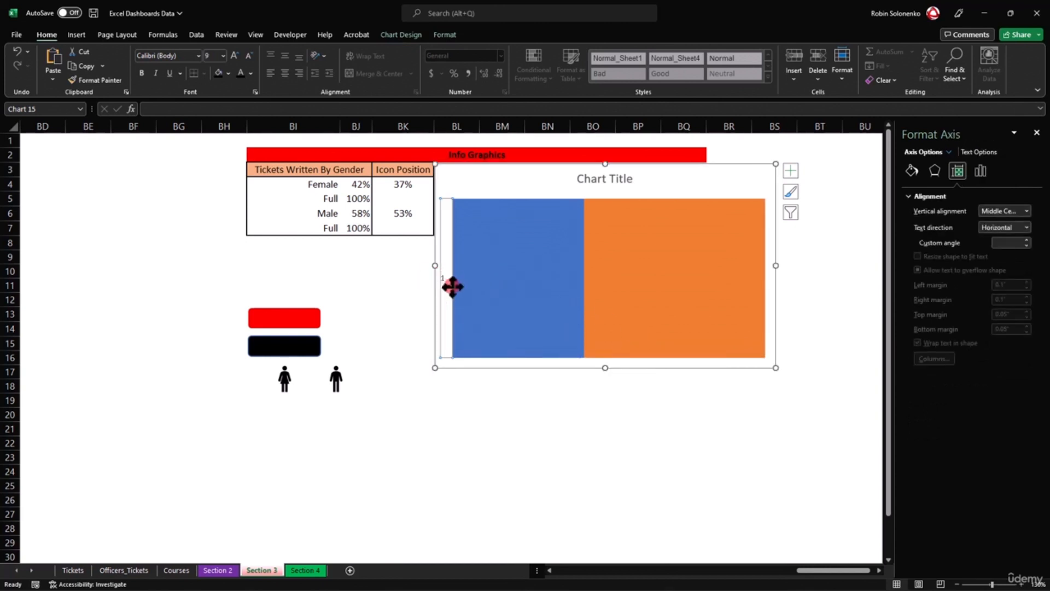
pyautogui.press('Delete')
pyautogui.click(579, 180)
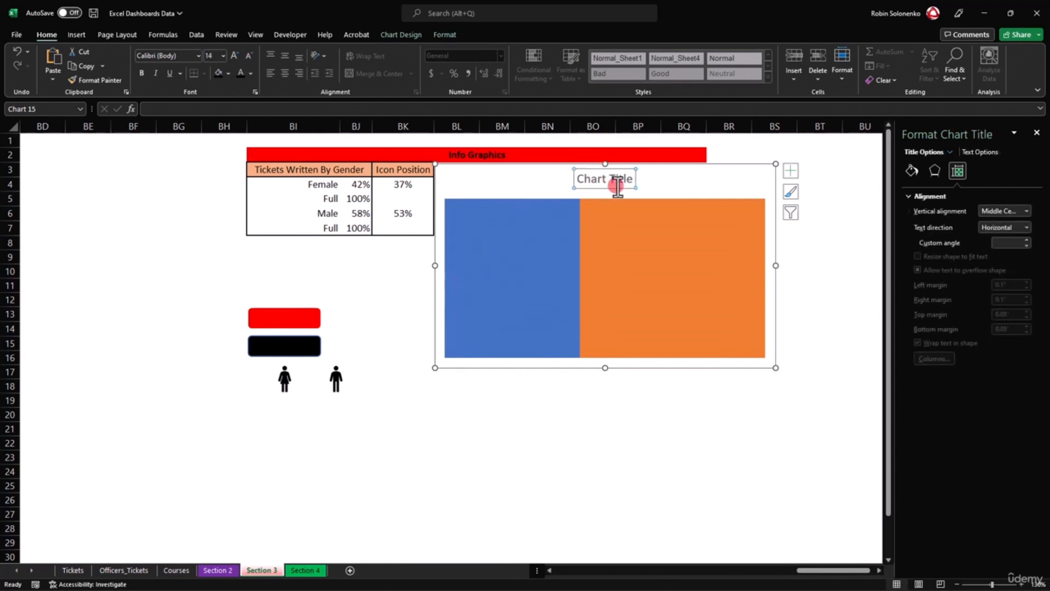
pyautogui.press('Delete')
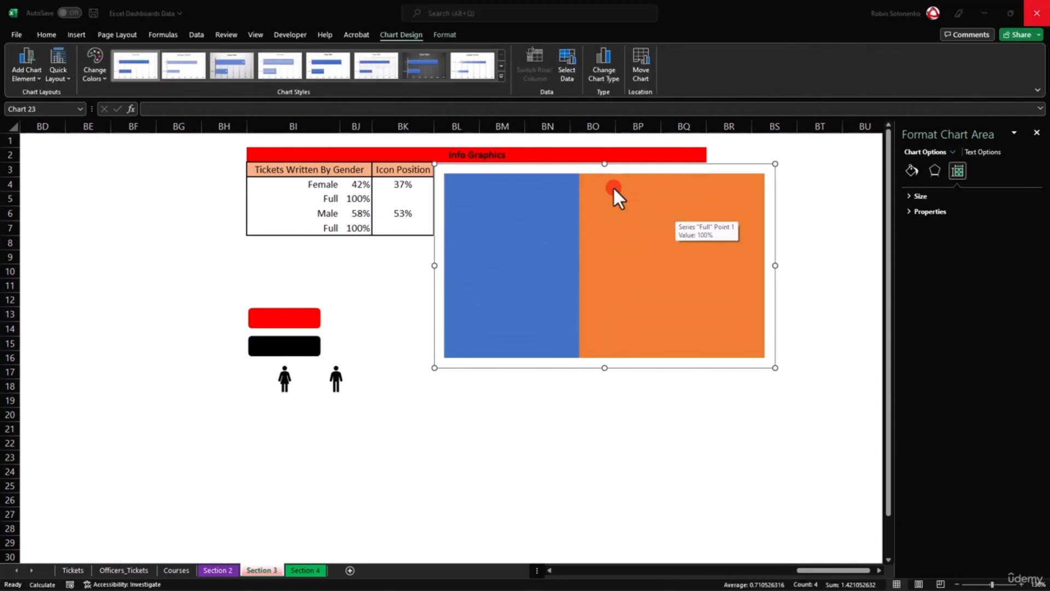
# Shrink the chart's height to a thin horizontal strip and place it just below the gender table, around rows 8 to 12.
pyautogui.click(605, 370)
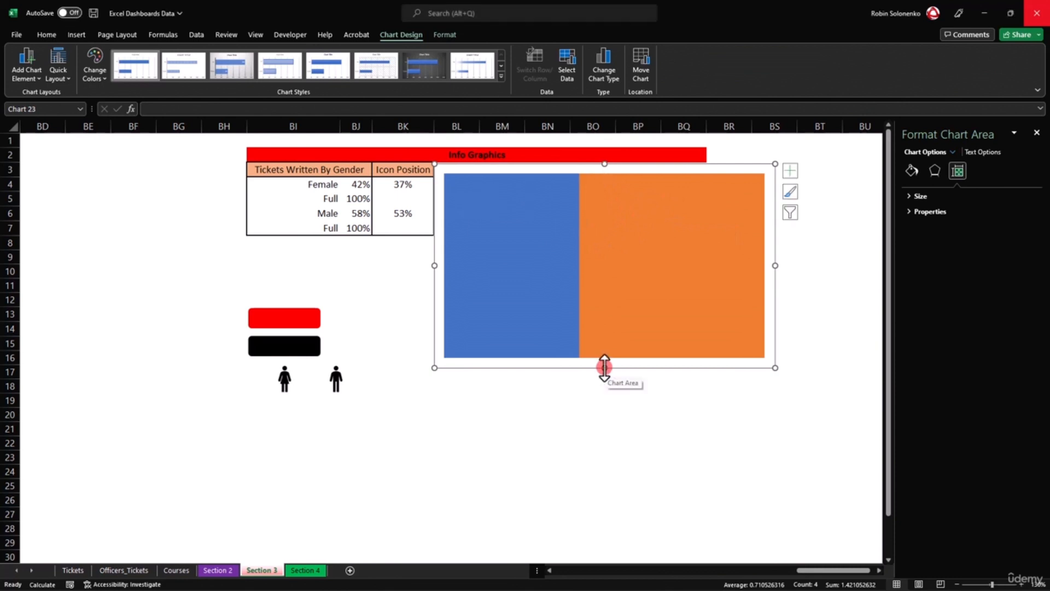
pyautogui.moveTo(607, 370); pyautogui.dragTo(605, 255)
pyautogui.moveTo(605, 164); pyautogui.dragTo(606, 203)
pyautogui.moveTo(624, 253); pyautogui.dragTo(556, 296)
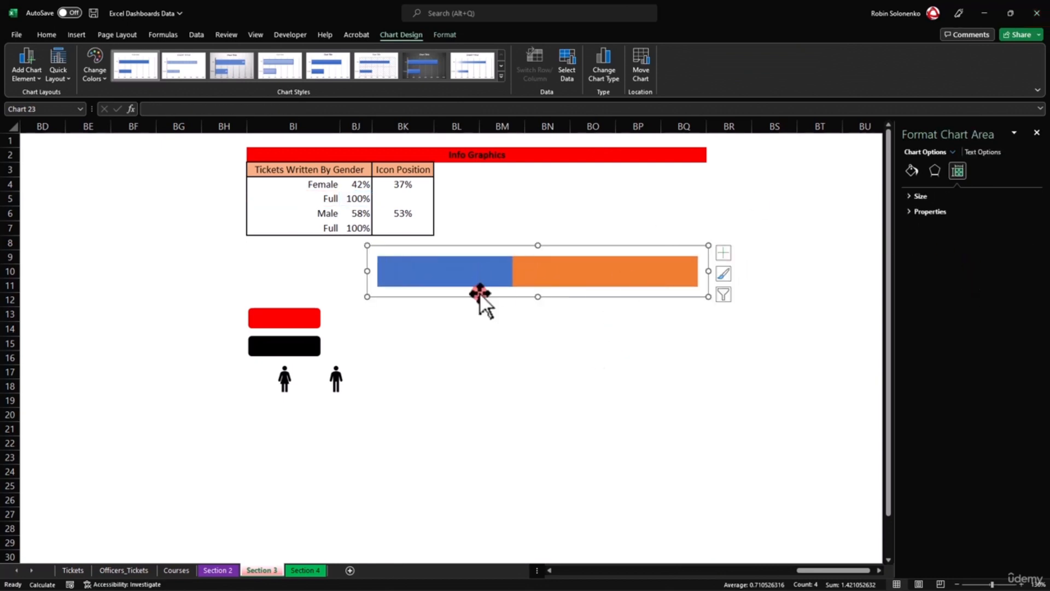
# Copy the red rounded rectangle and paste it as the fill of the chart's blue Female bar.
pyautogui.click(378, 327)
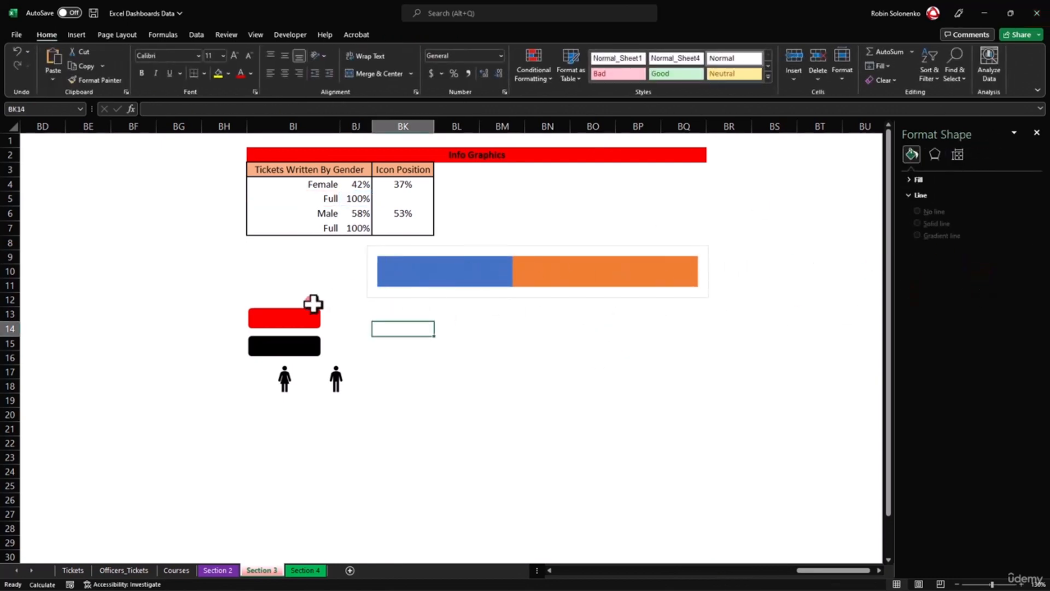
pyautogui.click(290, 315)
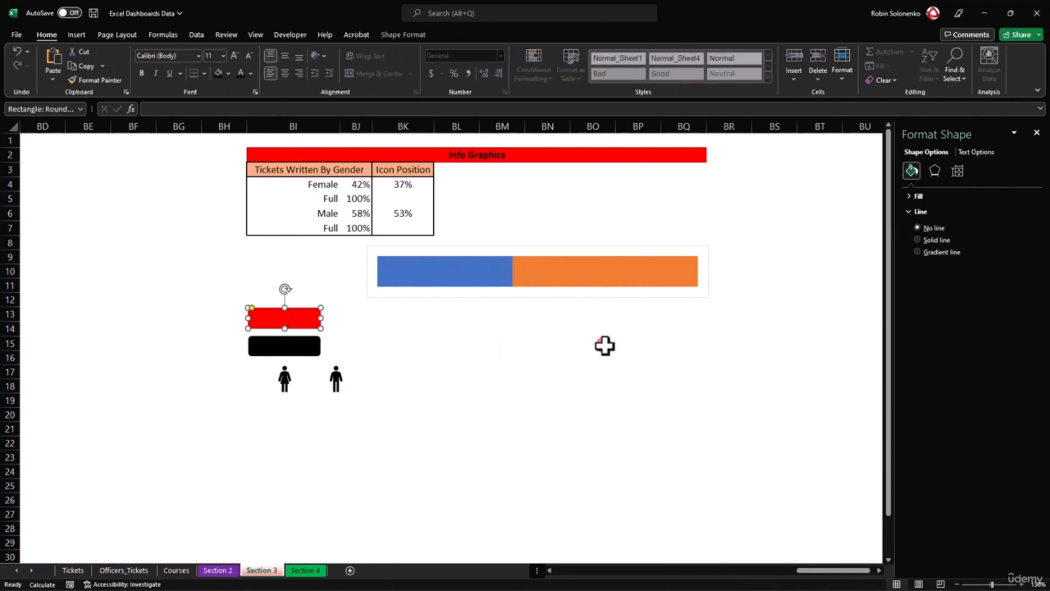
pyautogui.click(455, 273)
pyautogui.click(455, 272)
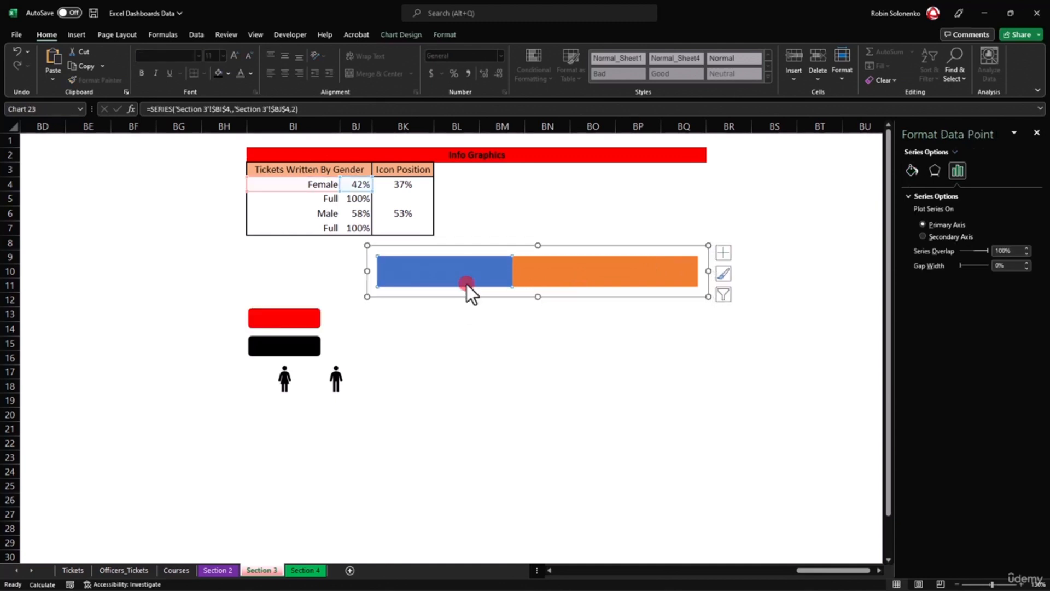
pyautogui.hotkey('ctrl', 'v')
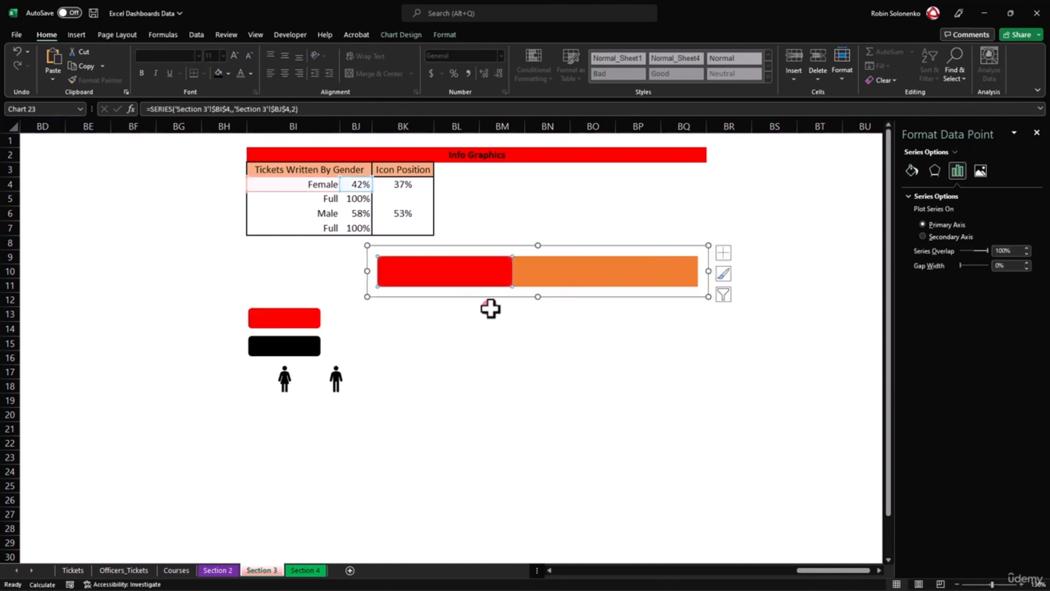
pyautogui.click(498, 332)
# Copy the black rounded rectangle and paste it as the fill of the chart's orange Full bar.
pyautogui.click(285, 356)
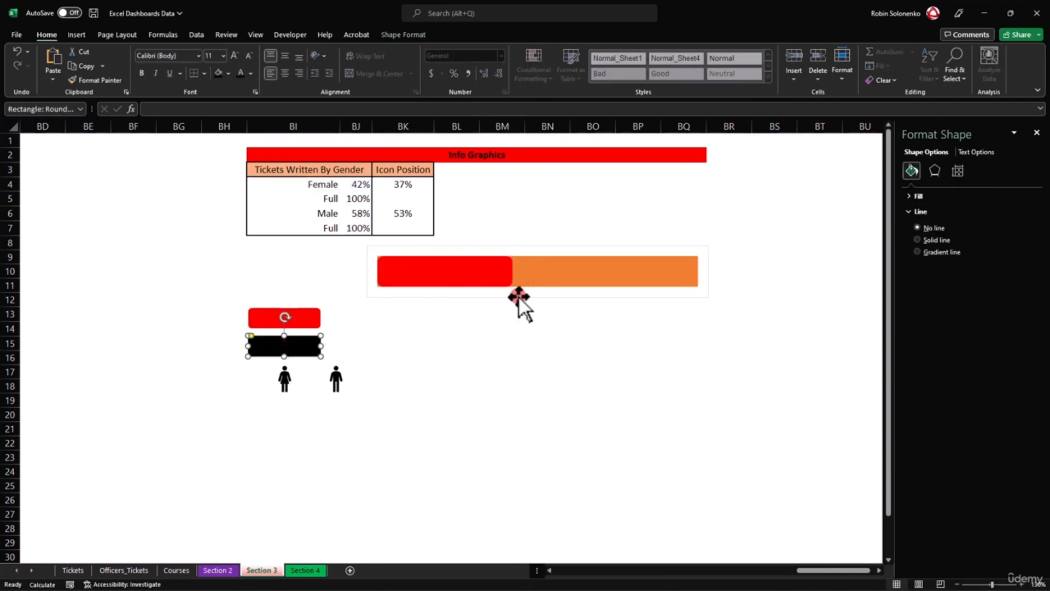
pyautogui.click(609, 276)
pyautogui.click(606, 275)
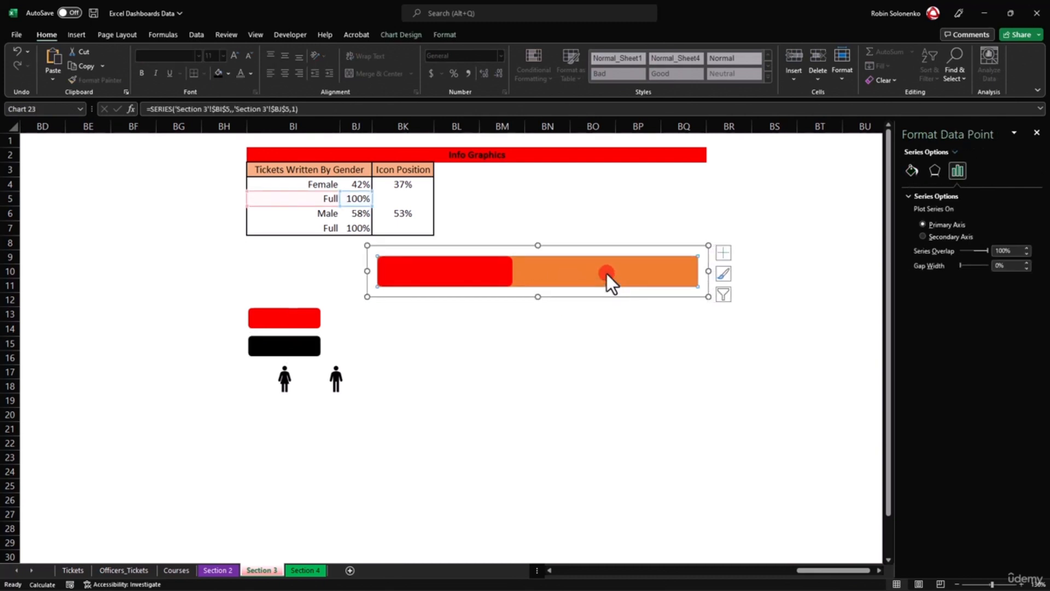
pyautogui.hotkey('ctrl', 'v')
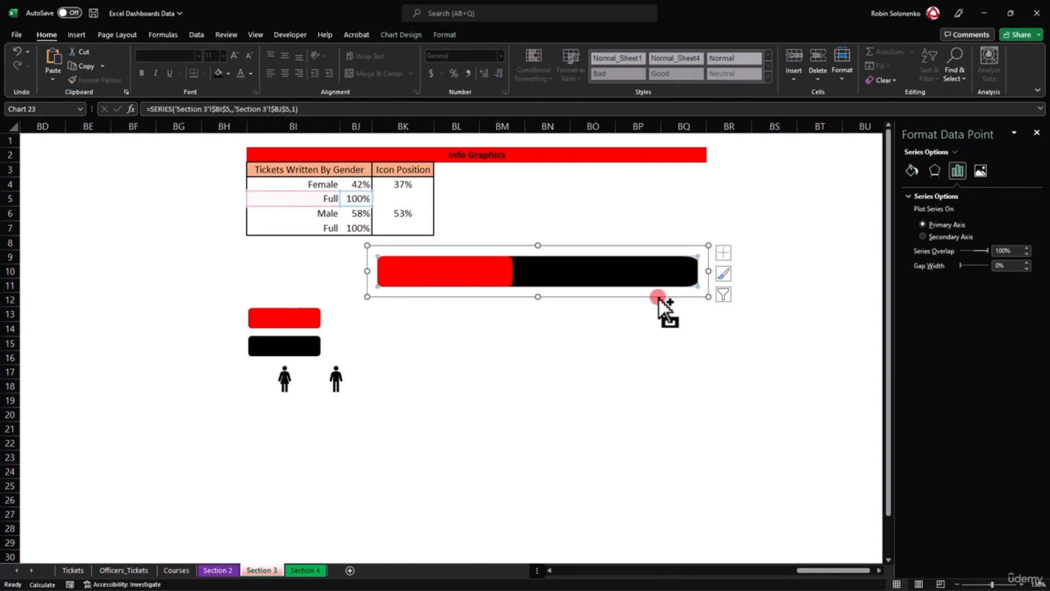
pyautogui.click(638, 328)
# Add a new data series named Icon to the gender bar chart's data source.
pyautogui.click(561, 295)
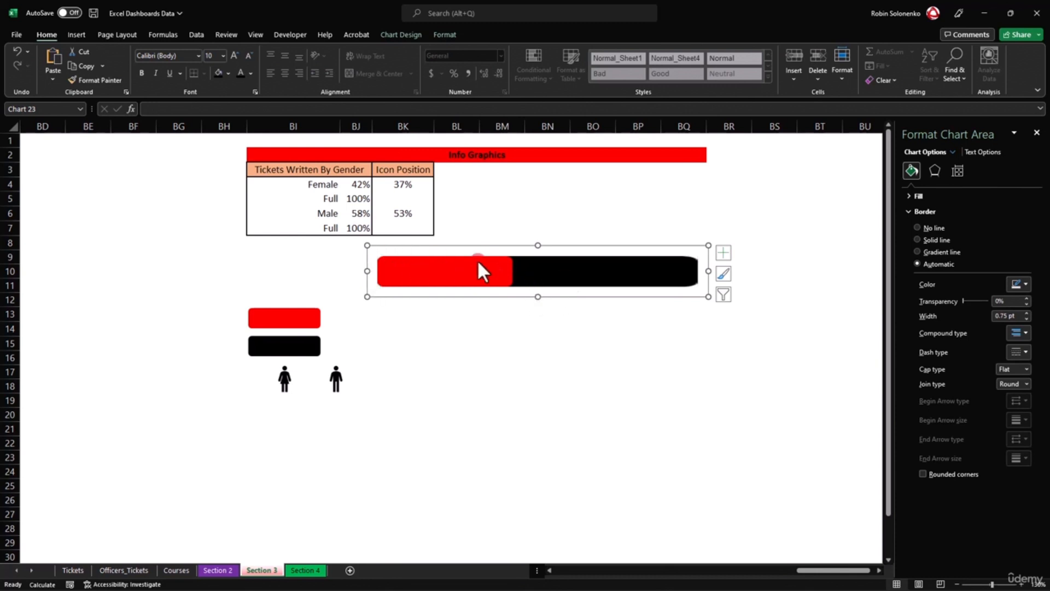
pyautogui.moveTo(483, 274)
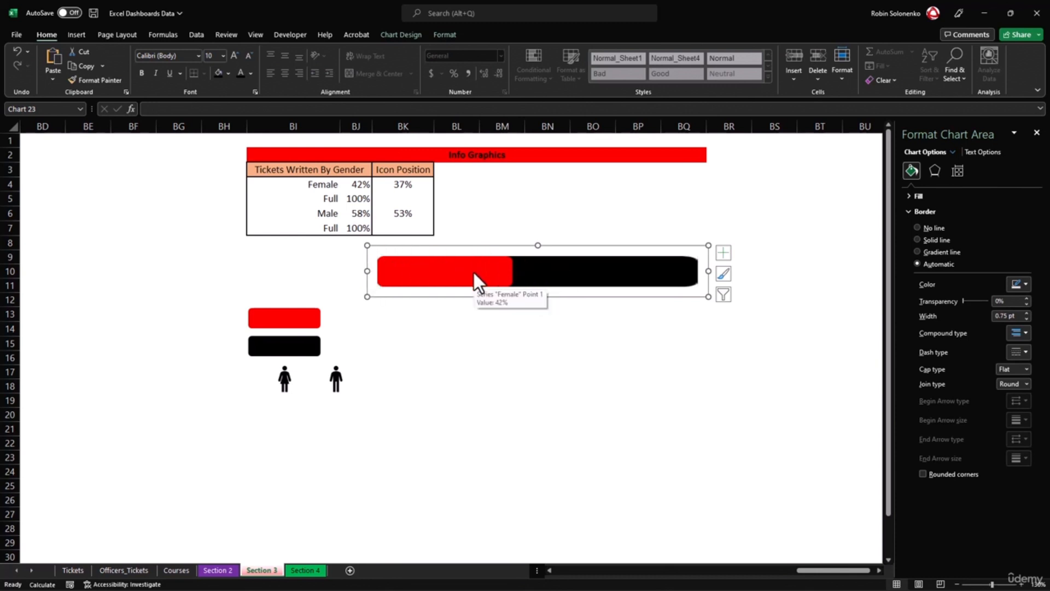
pyautogui.rightClick(474, 272)
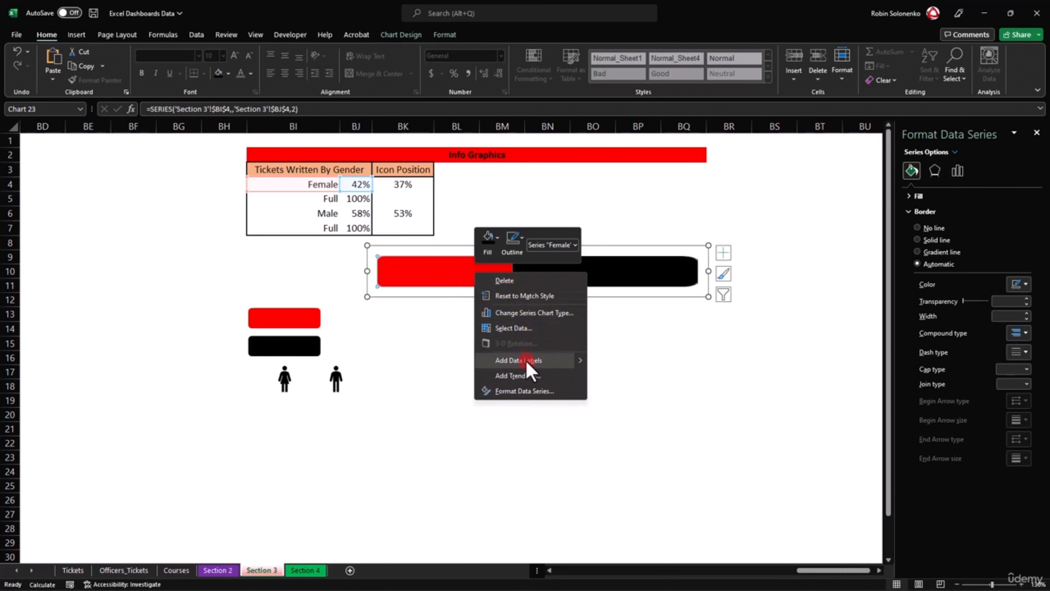
pyautogui.click(531, 327)
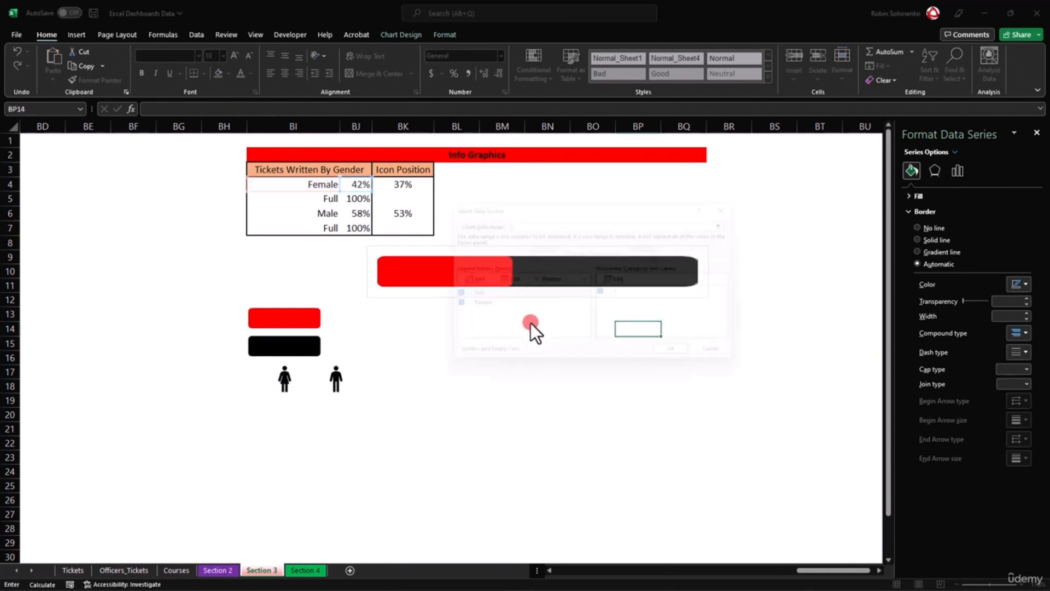
pyautogui.click(461, 279)
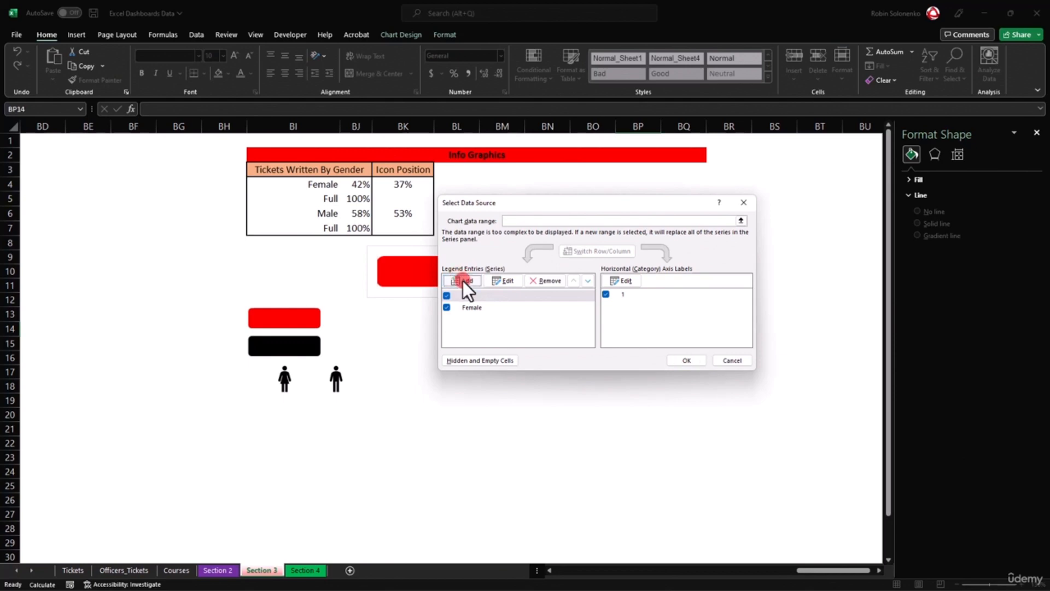
pyautogui.click(571, 276)
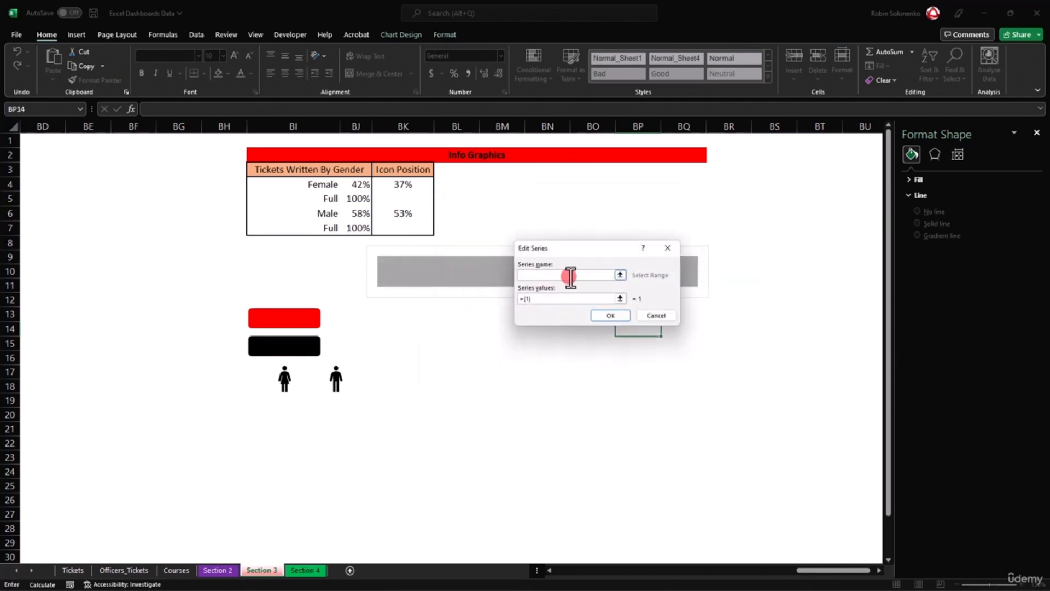
pyautogui.write('Icon')
# Set the new Icon series' values to the female icon position in cell BK4 and apply the data source changes.
pyautogui.click(555, 299)
pyautogui.press('BackSpace')
pyautogui.press('BackSpace')
pyautogui.press('BackSpace')
pyautogui.click(416, 186)
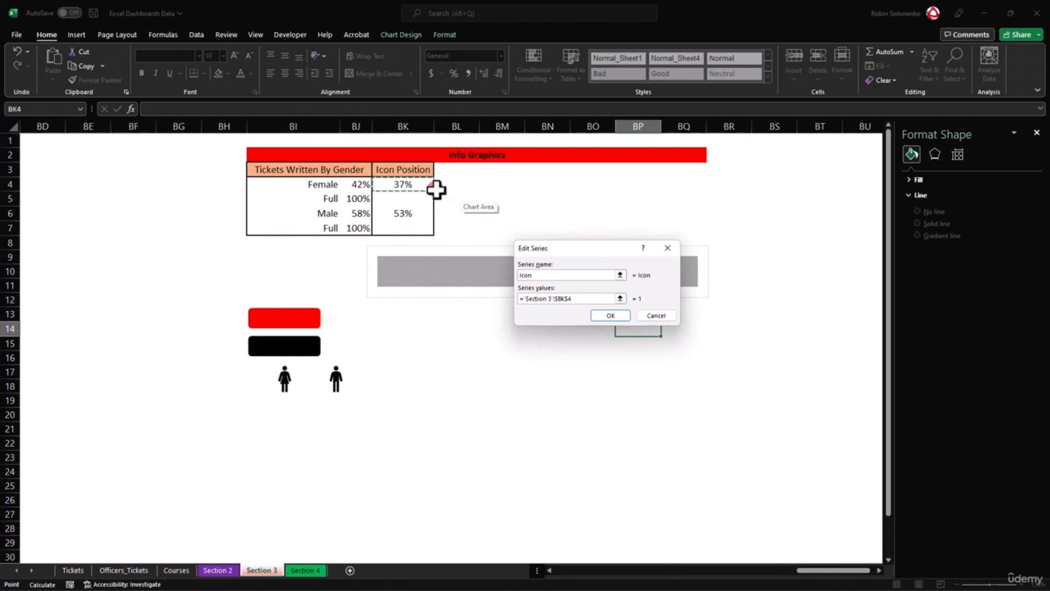
pyautogui.click(610, 317)
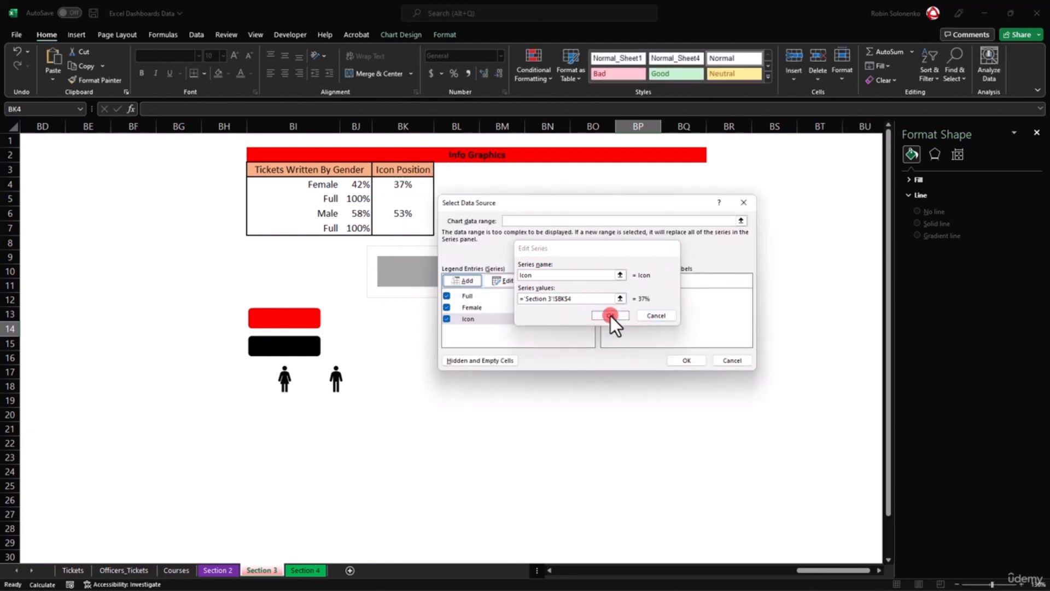
pyautogui.click(681, 360)
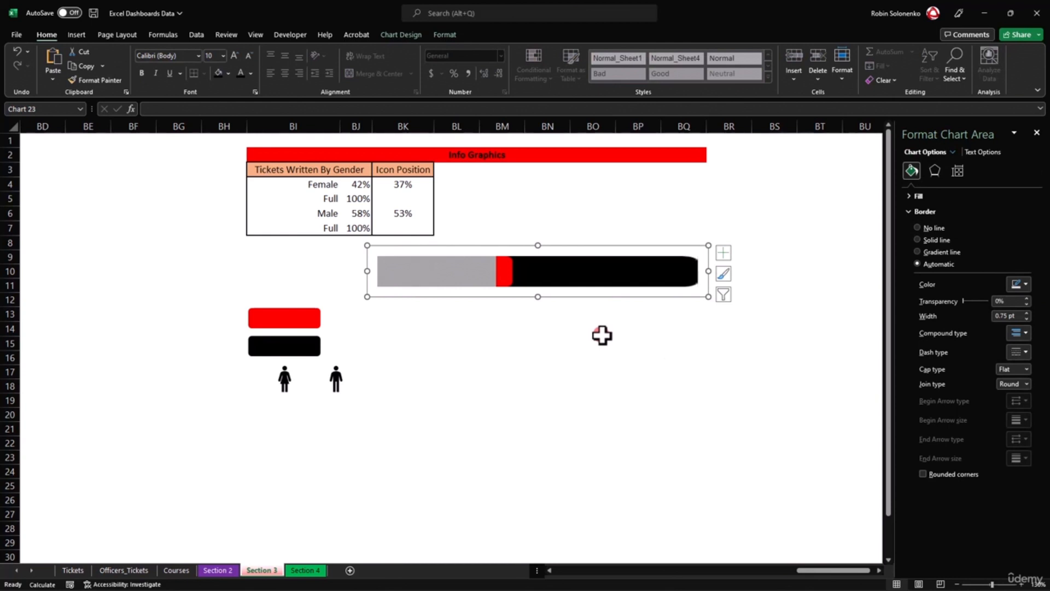
# Change the gray Icon series' chart type to Scatter, leaving the Full and Female series as clustered bars.
pyautogui.click(586, 267)
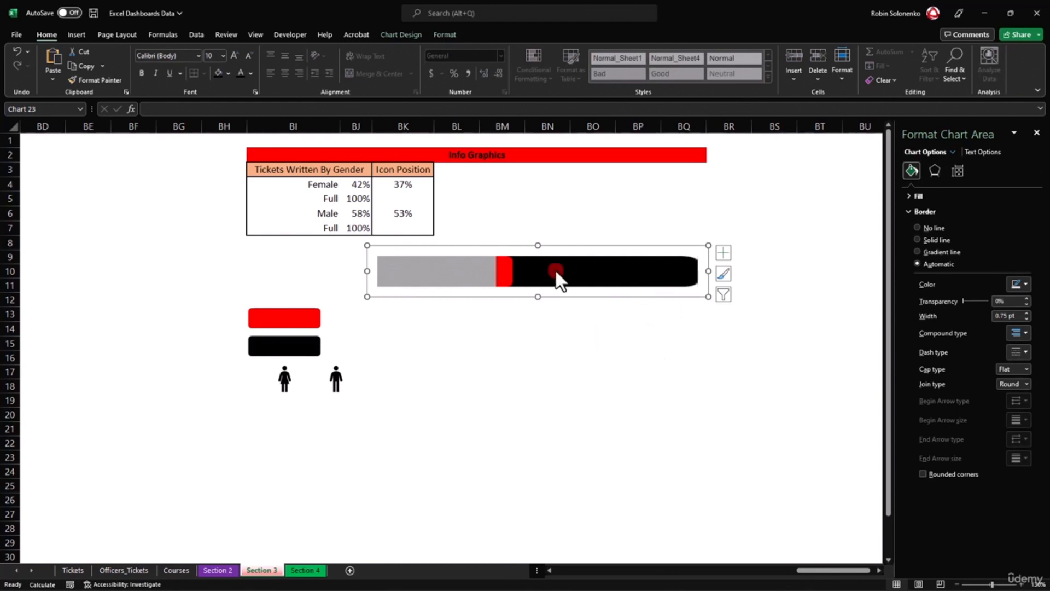
pyautogui.rightClick(455, 272)
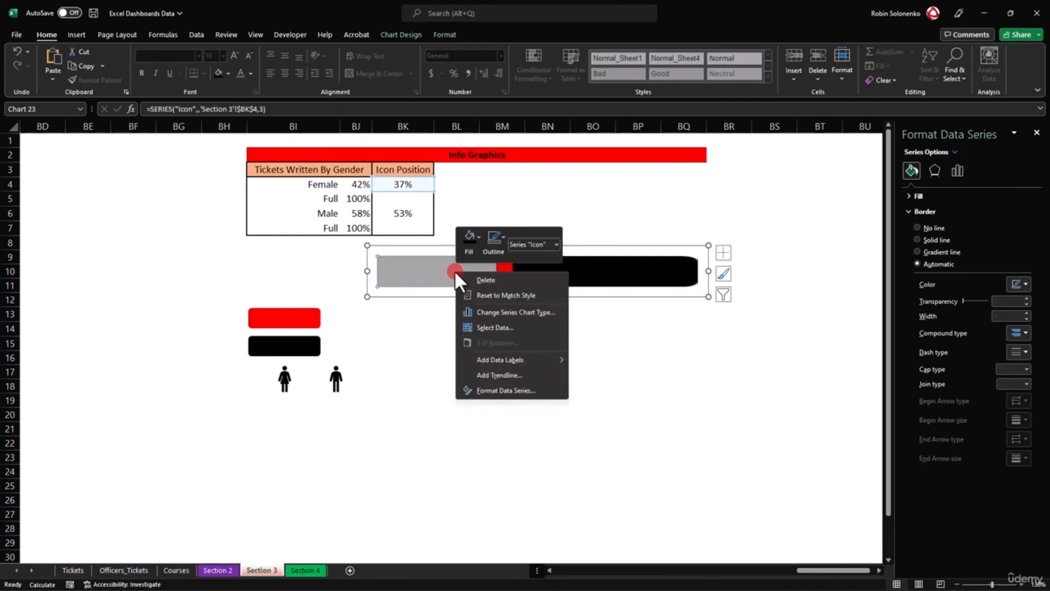
pyautogui.click(524, 311)
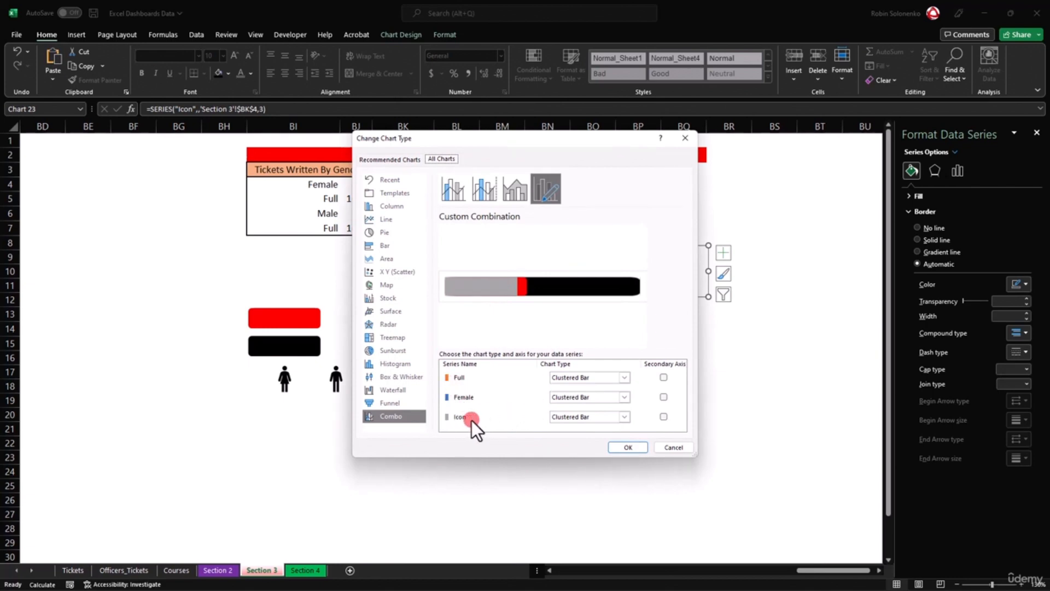
pyautogui.click(626, 417)
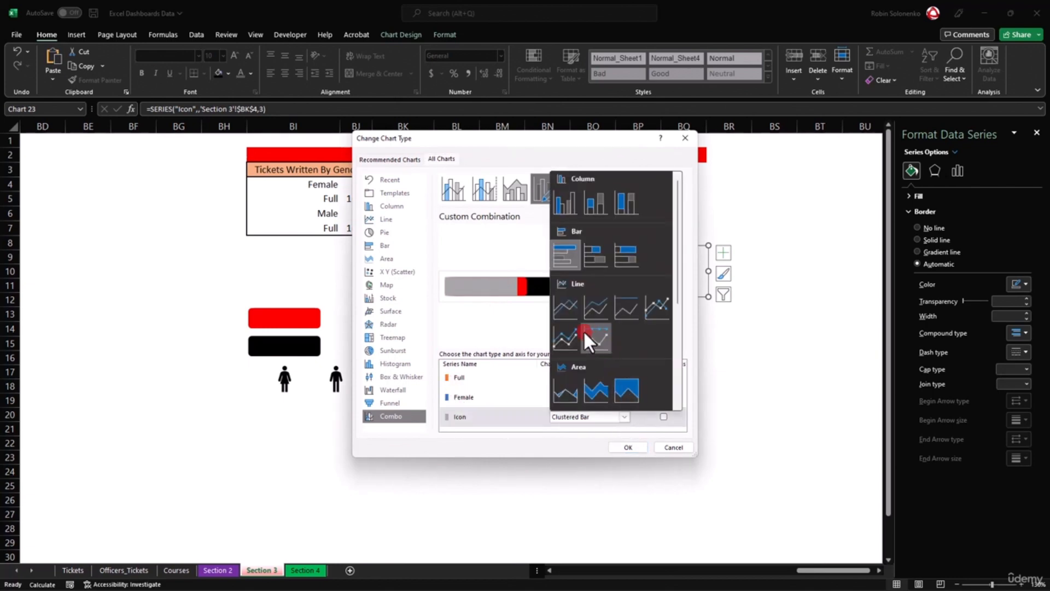
pyautogui.scroll(-3, 574, 323)
pyautogui.scroll(-2, 572, 351)
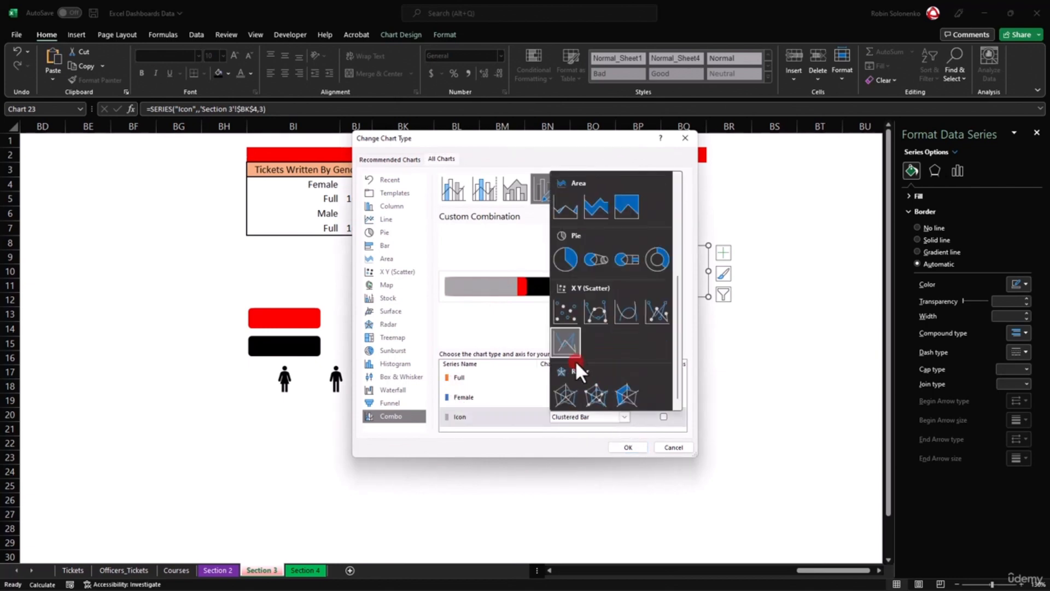
pyautogui.click(560, 310)
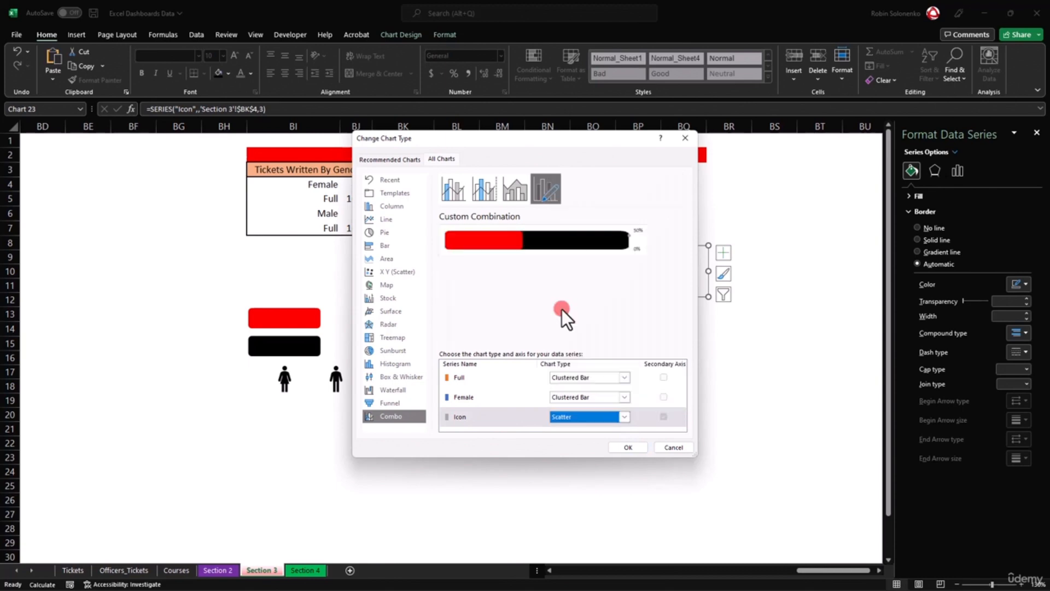
pyautogui.click(628, 448)
# Set the maximum bound of the chart's secondary vertical axis to 1.
pyautogui.moveTo(682, 265)
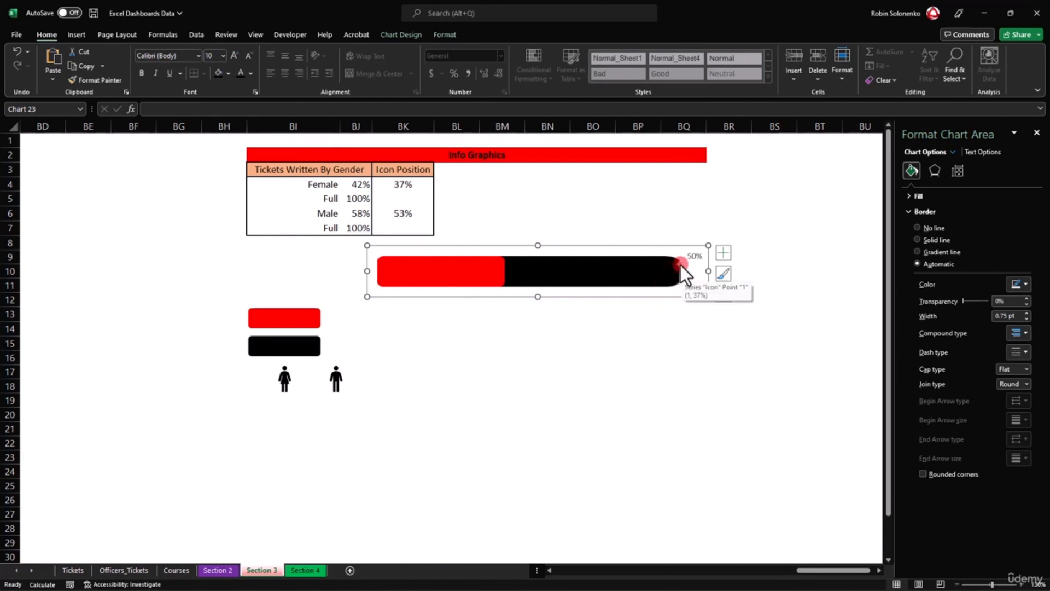
pyautogui.click(696, 257)
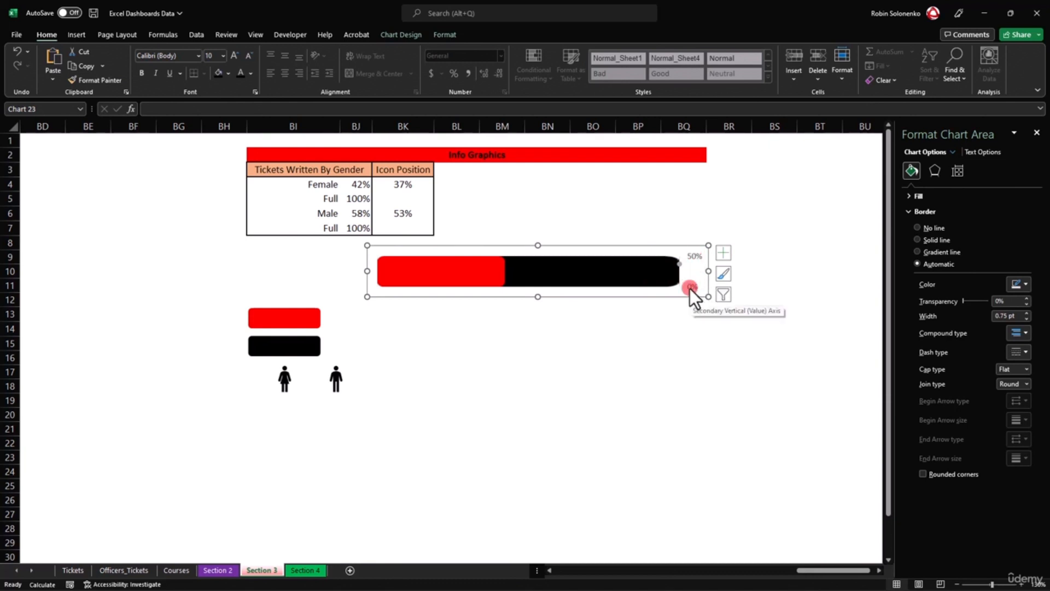
pyautogui.click(690, 287)
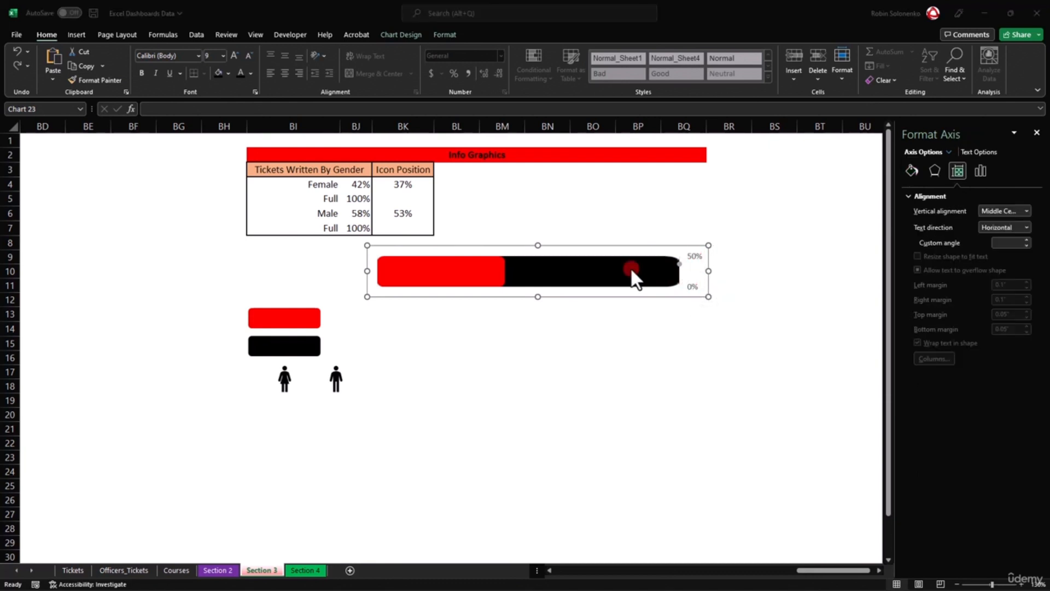
pyautogui.click(692, 258)
pyautogui.rightClick(691, 257)
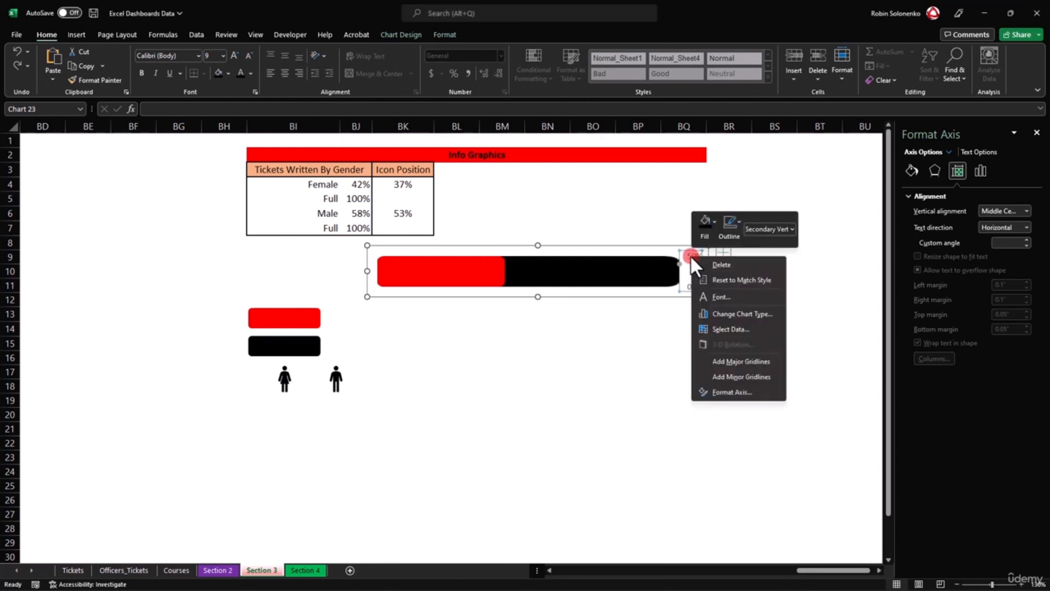
pyautogui.click(748, 392)
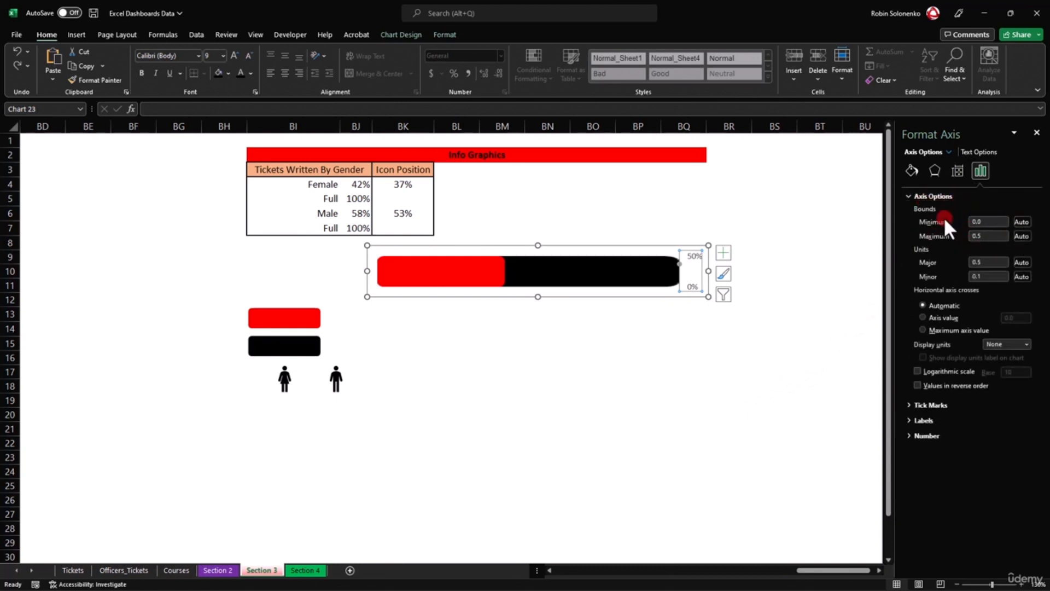
pyautogui.click(983, 236)
pyautogui.write('1')
pyautogui.press('Return')
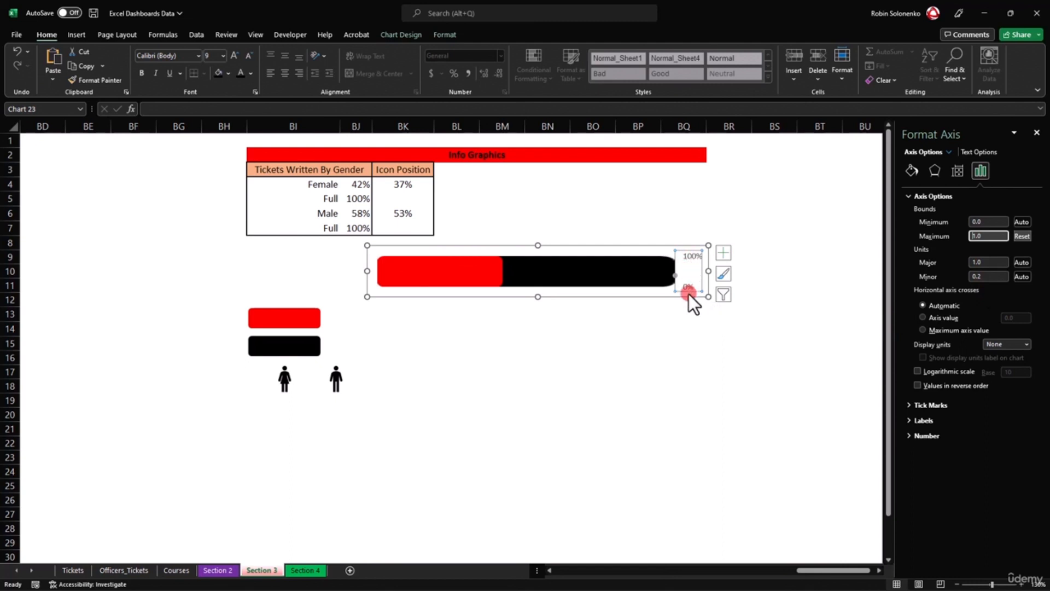
# Edit the Icon series in the chart's data source, copying its BK4 reference and replacing the Y values with .5.
pyautogui.rightClick(576, 265)
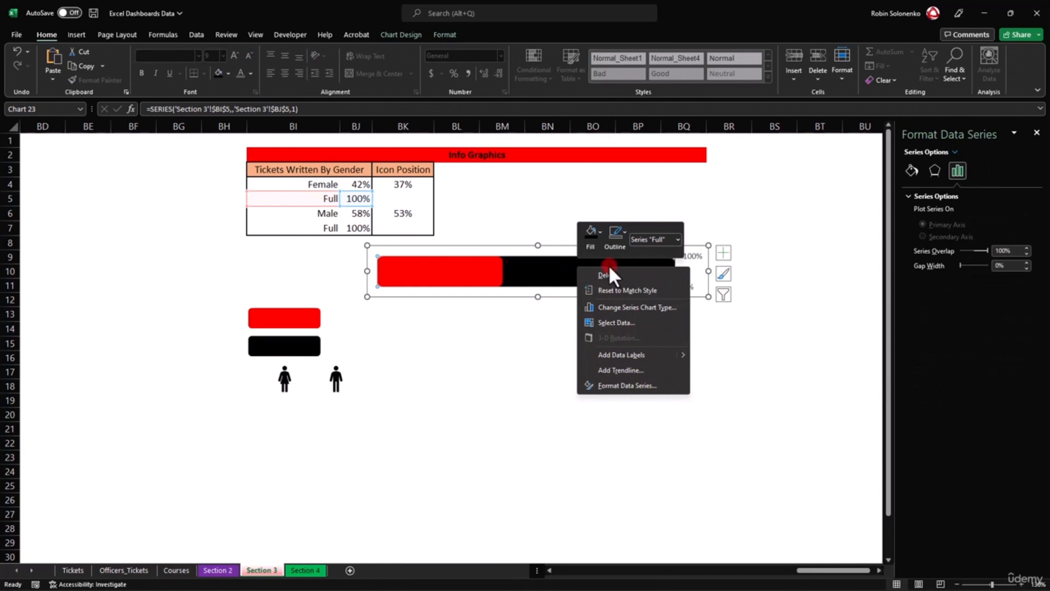
pyautogui.click(617, 322)
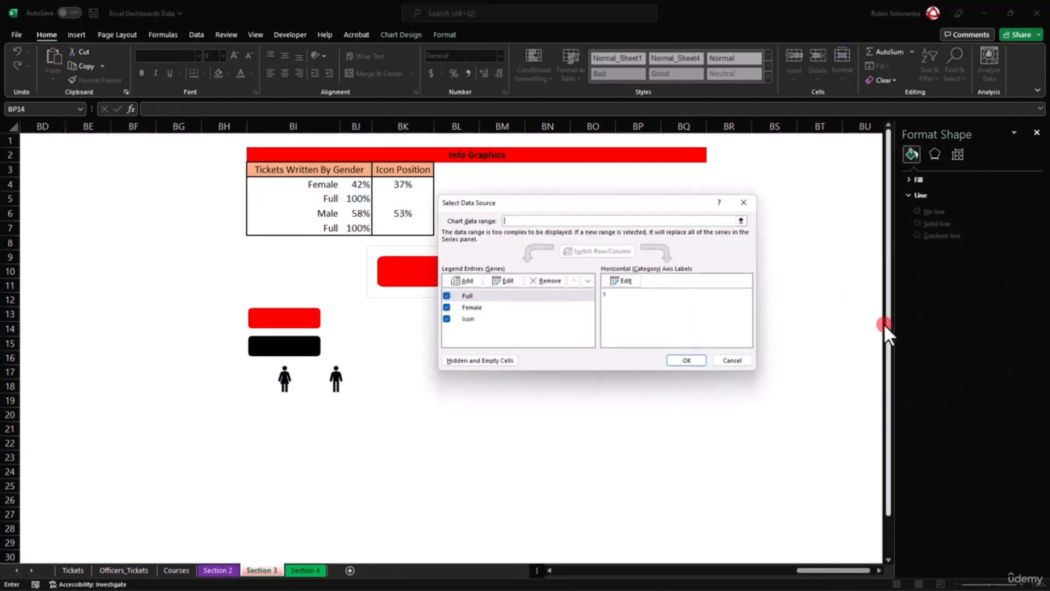
pyautogui.click(470, 319)
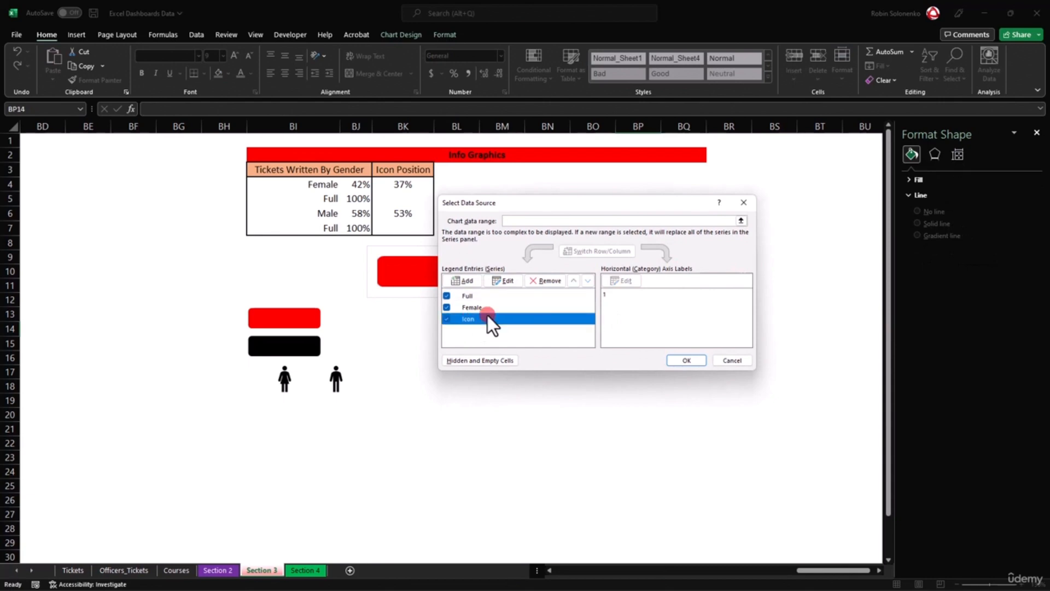
pyautogui.click(505, 281)
pyautogui.click(592, 308)
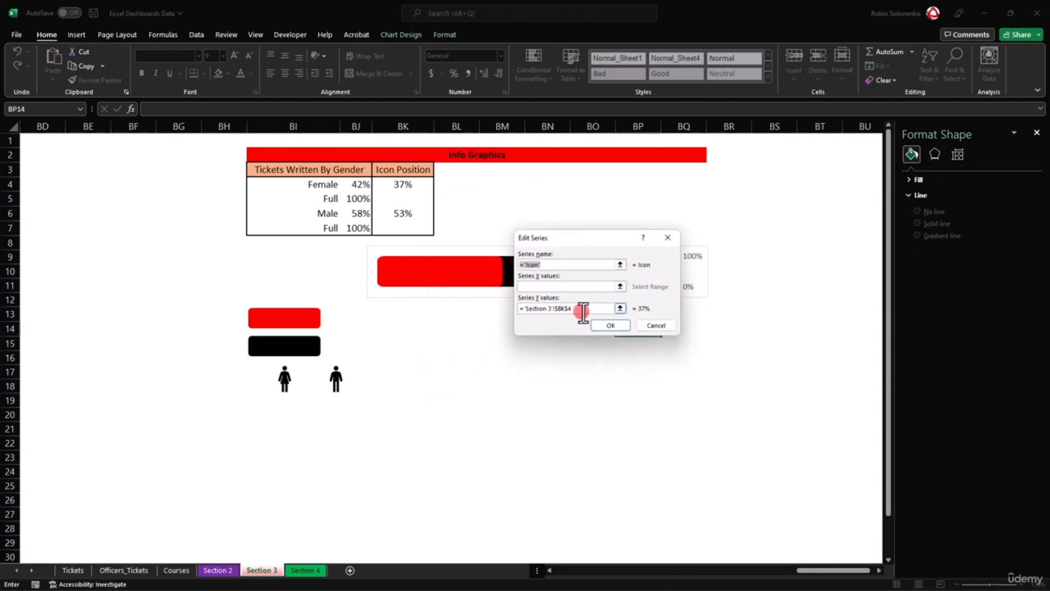
pyautogui.moveTo(587, 307); pyautogui.dragTo(497, 303)
pyautogui.hotkey('ctrl', 'c')
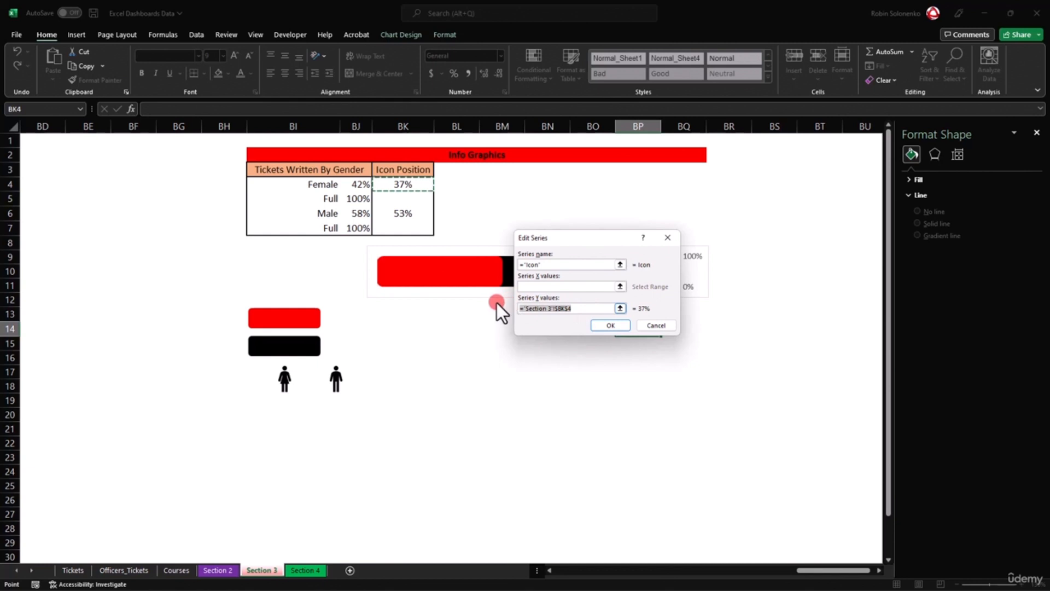
pyautogui.press('BackSpace')
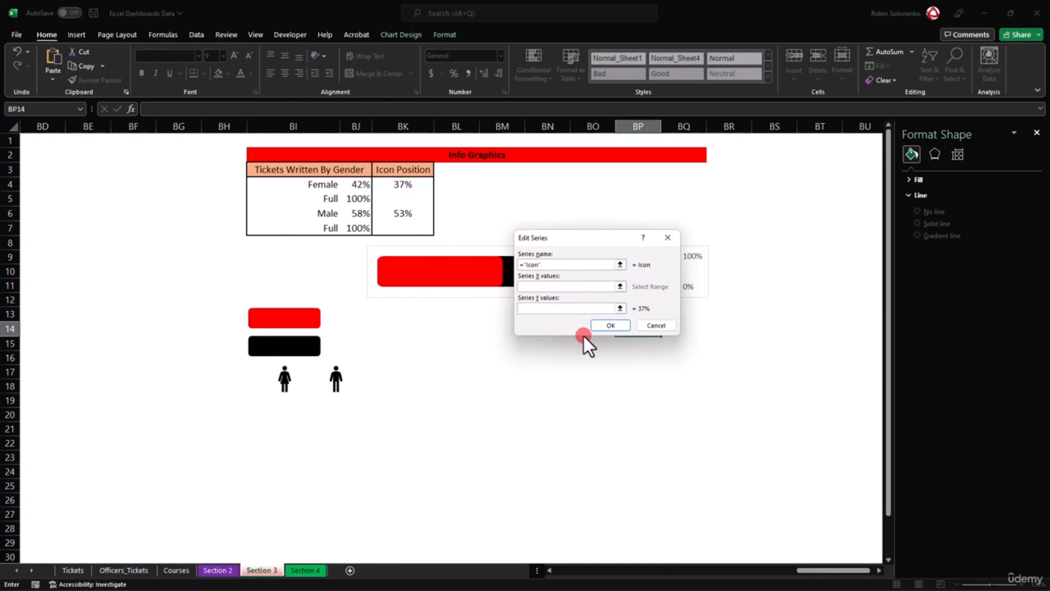
pyautogui.write('.5')
# Paste the copied BK4 reference as the Icon series' X values and apply the data source changes.
pyautogui.click(547, 287)
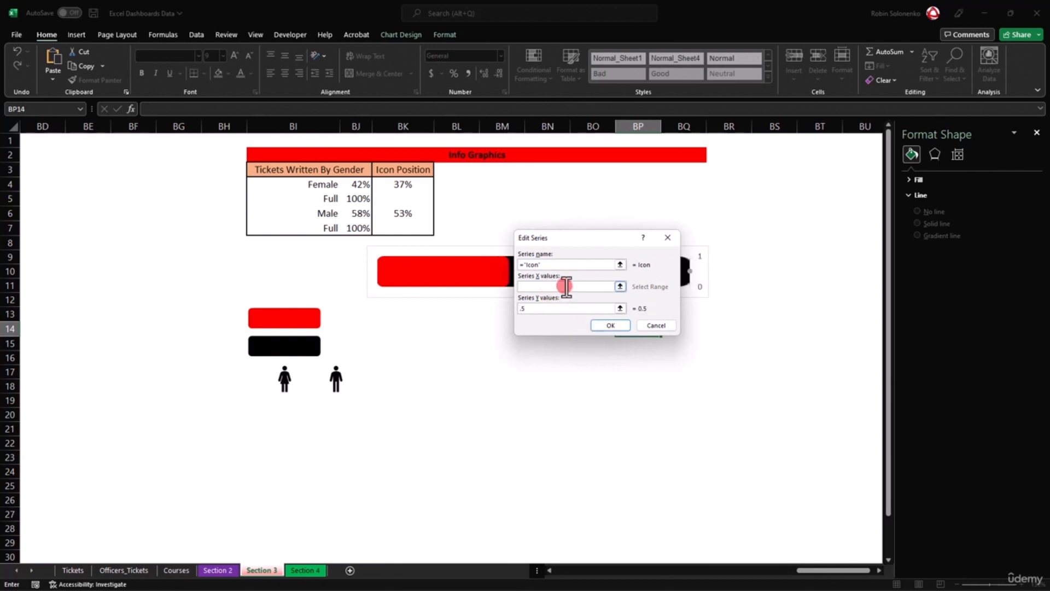
pyautogui.hotkey('ctrl', 'v')
pyautogui.click(605, 326)
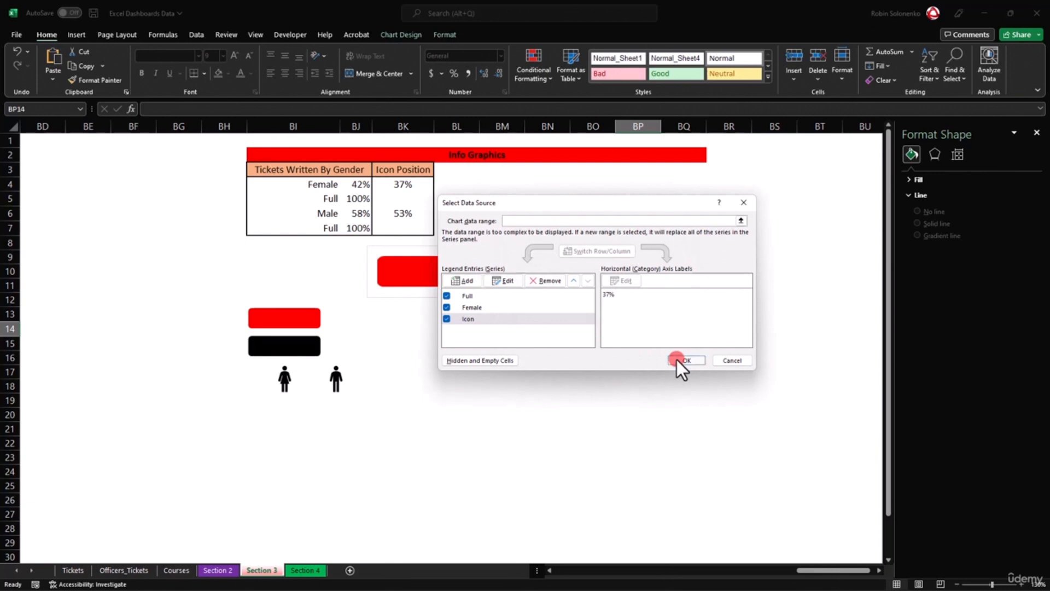
pyautogui.click(678, 360)
pyautogui.click(523, 268)
pyautogui.moveTo(494, 274)
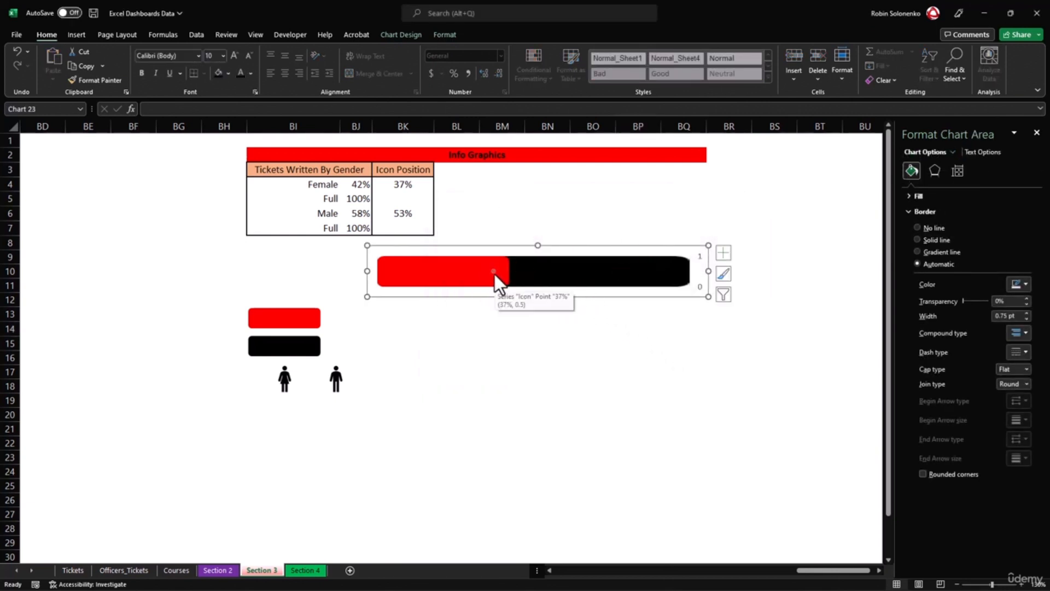
# Delete the chart's secondary vertical axis.
pyautogui.click(694, 274)
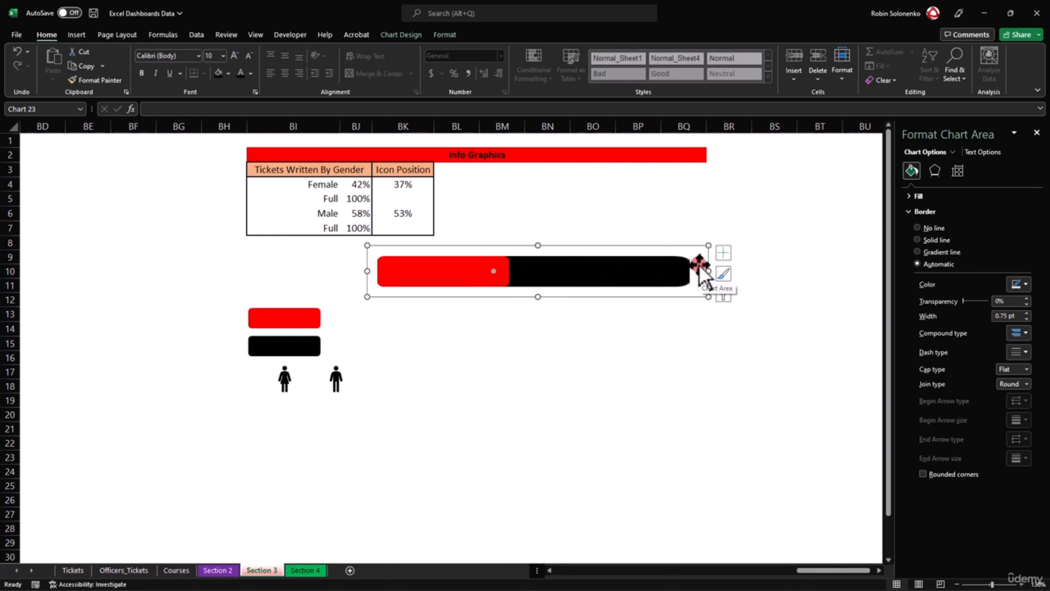
pyautogui.click(701, 288)
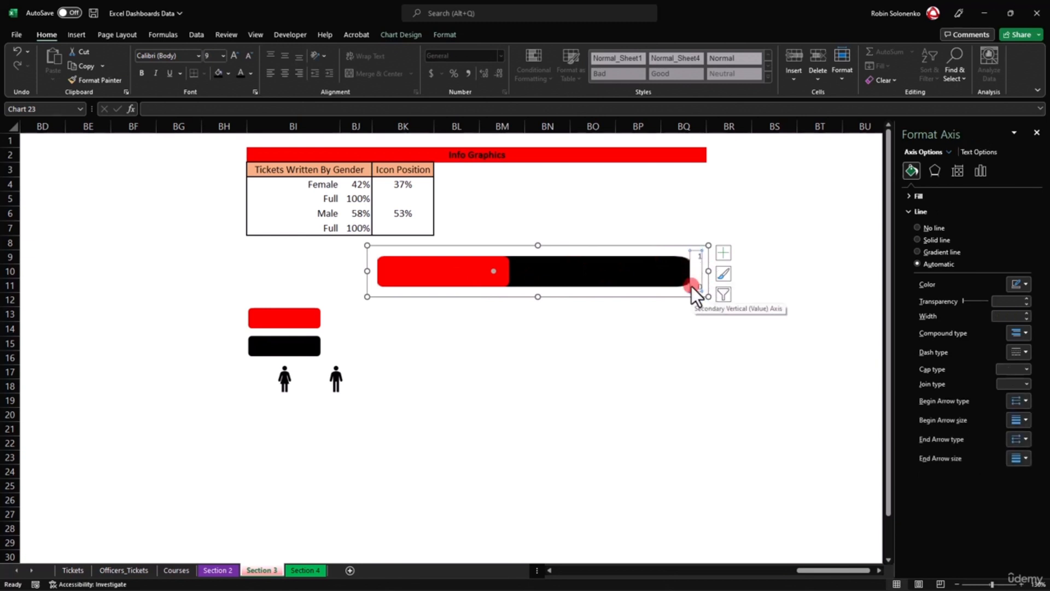
pyautogui.press('Delete')
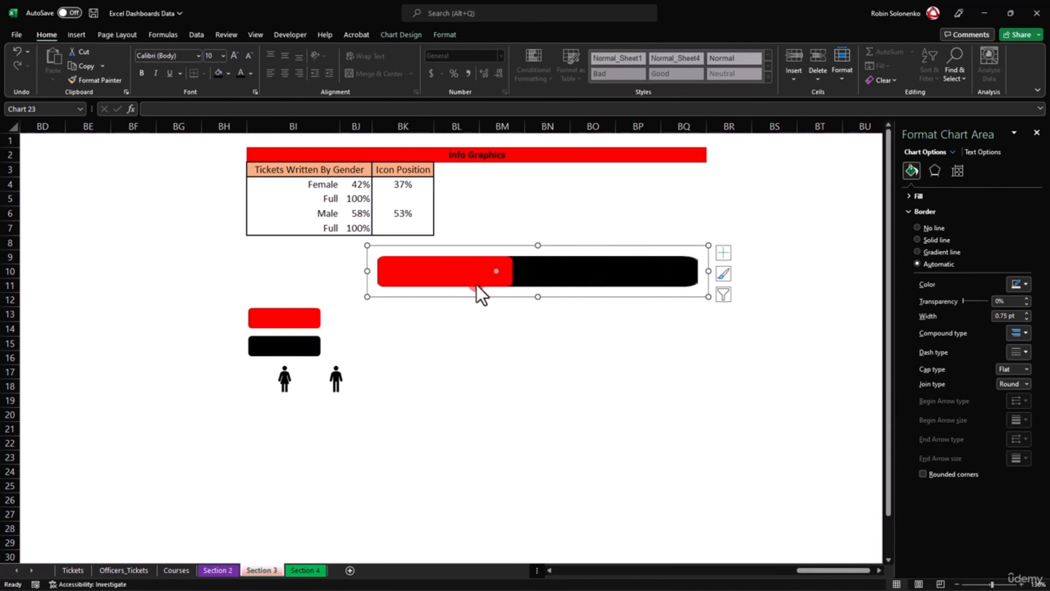
# Copy the female person icon from the sheet and paste it as the marker of the chart's Icon series.
pyautogui.click(285, 378)
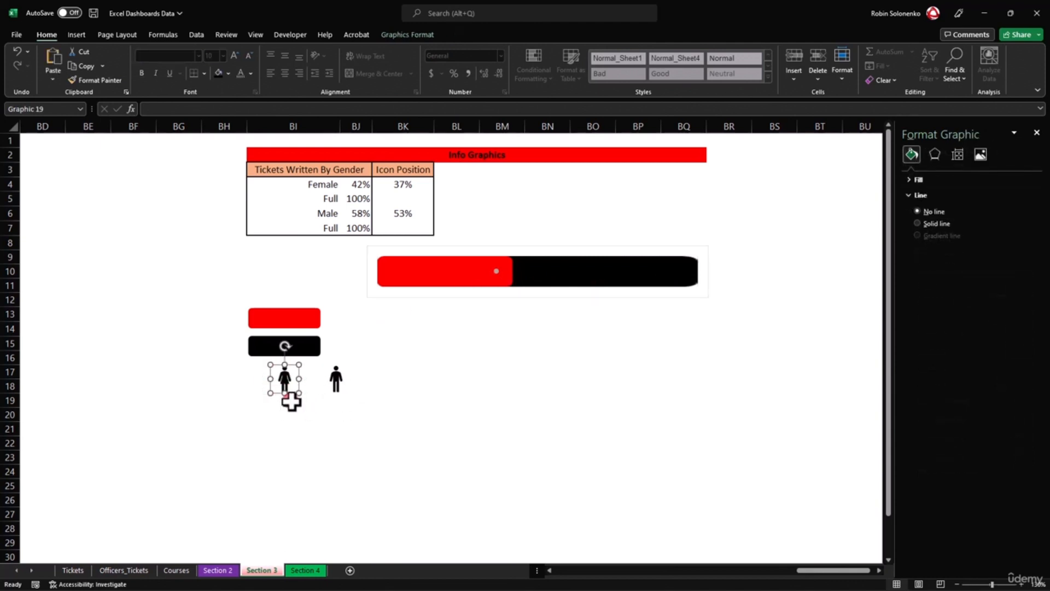
pyautogui.moveTo(280, 395); pyautogui.dragTo(495, 288)
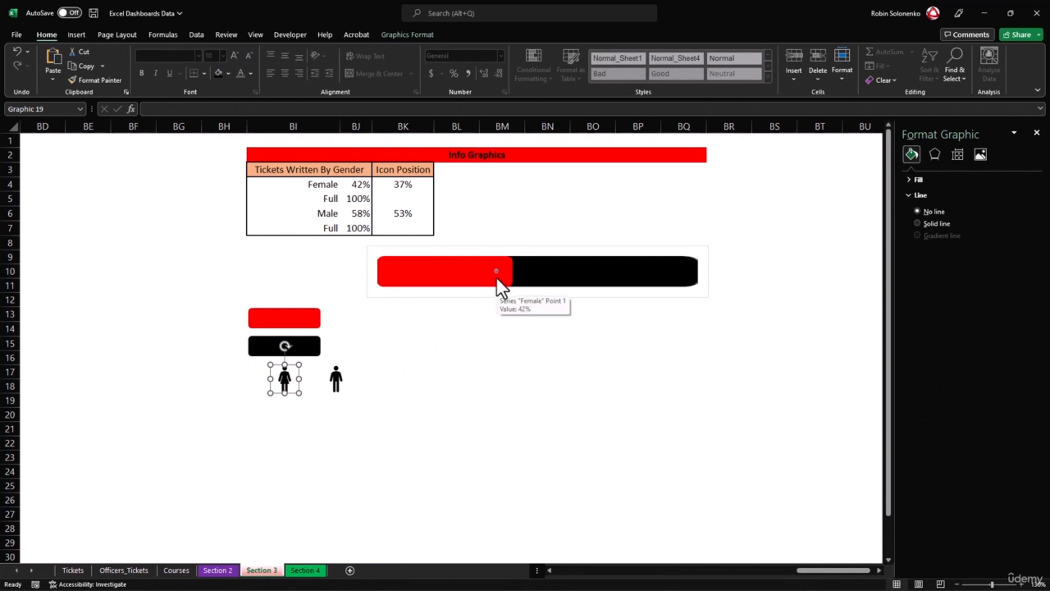
pyautogui.click(497, 272)
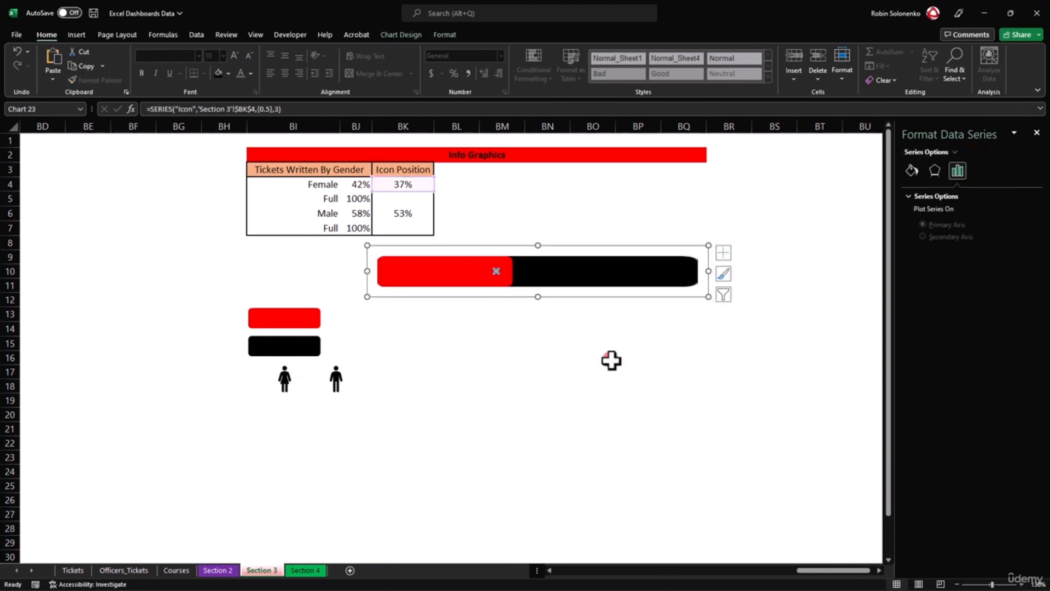
pyautogui.hotkey('ctrl', 'v')
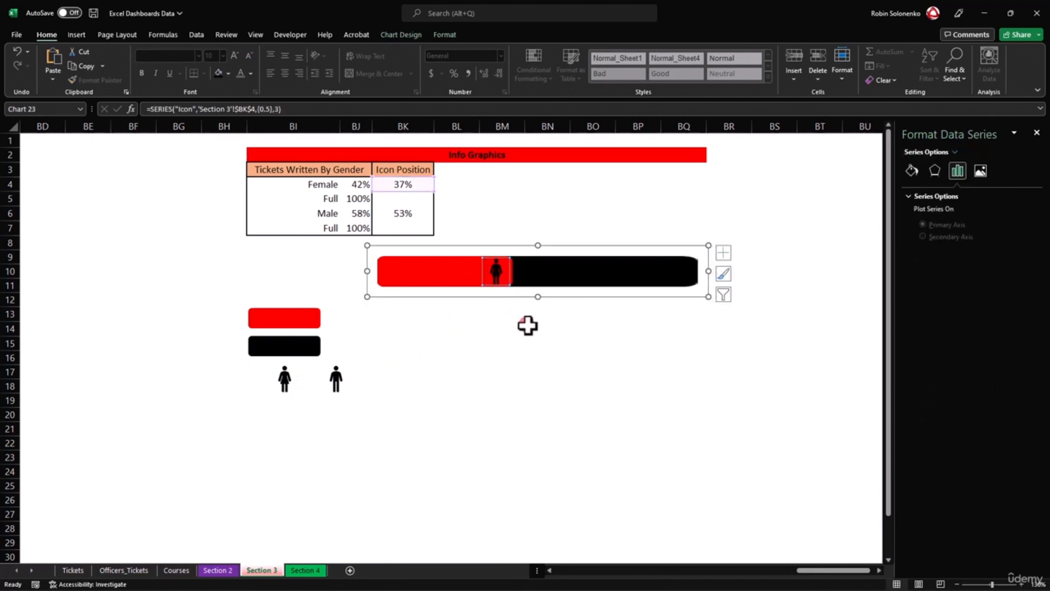
# Add data labels to the red Female bar series in the chart.
pyautogui.moveTo(499, 280)
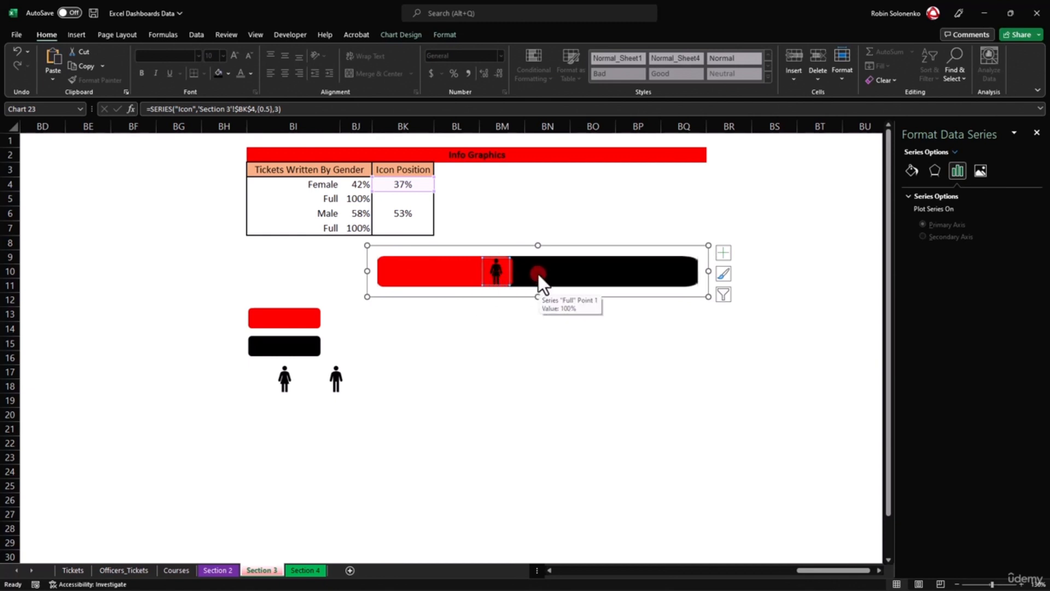
pyautogui.rightClick(432, 269)
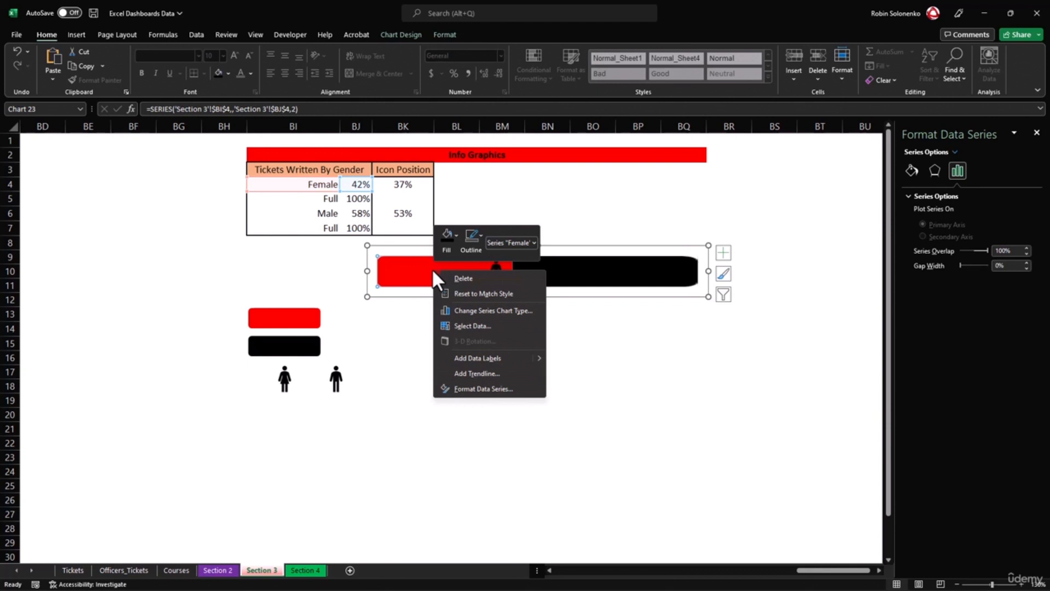
pyautogui.moveTo(540, 356)
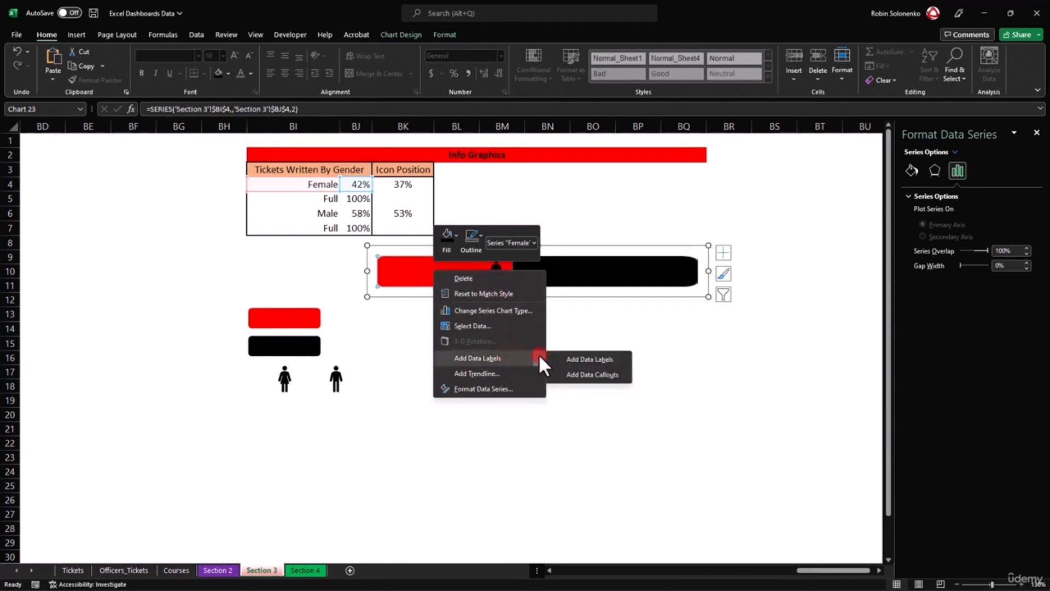
pyautogui.click(585, 357)
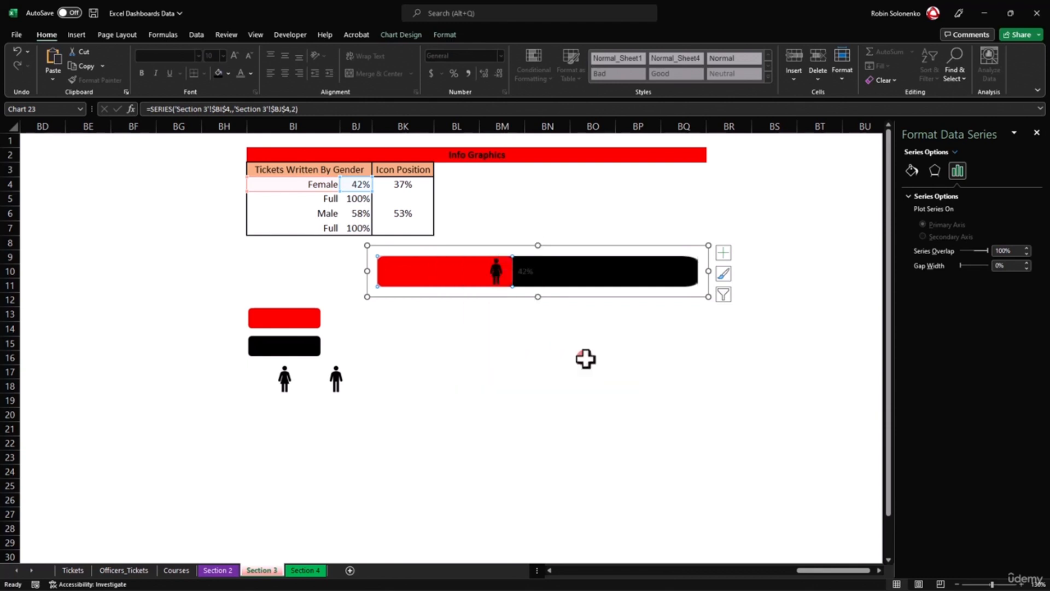
# Set the Female data label's position to Inside Base and make its text bold.
pyautogui.click(526, 272)
pyautogui.click(524, 273)
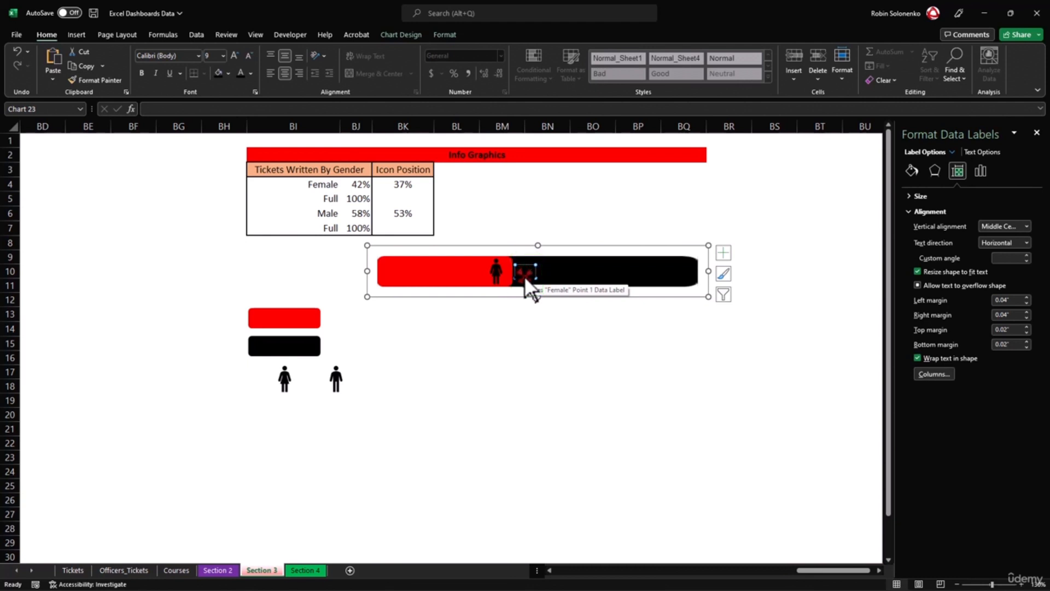
pyautogui.rightClick(525, 275)
pyautogui.click(585, 406)
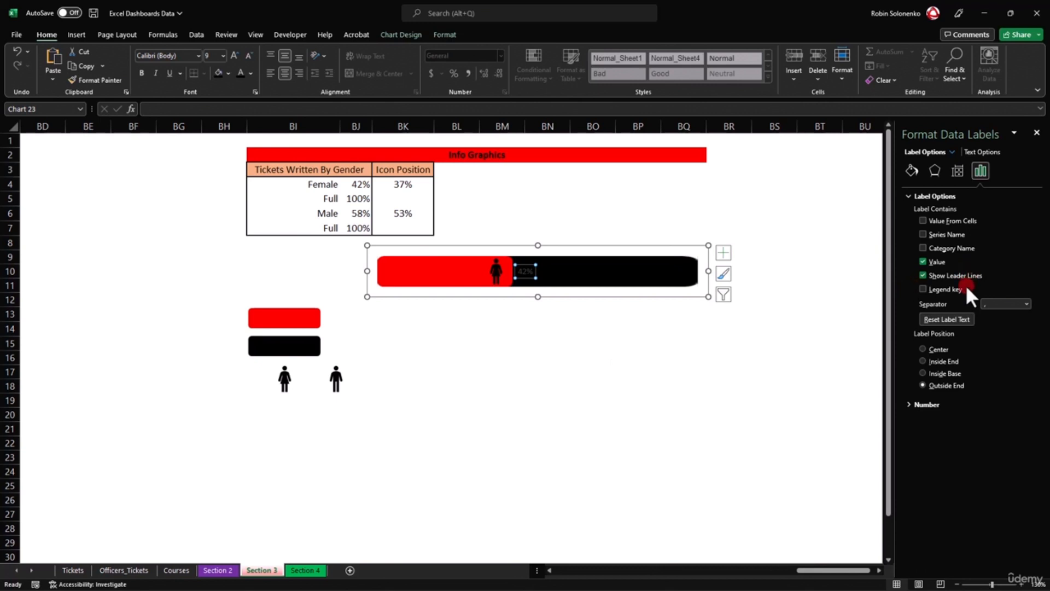
pyautogui.click(924, 372)
pyautogui.click(141, 72)
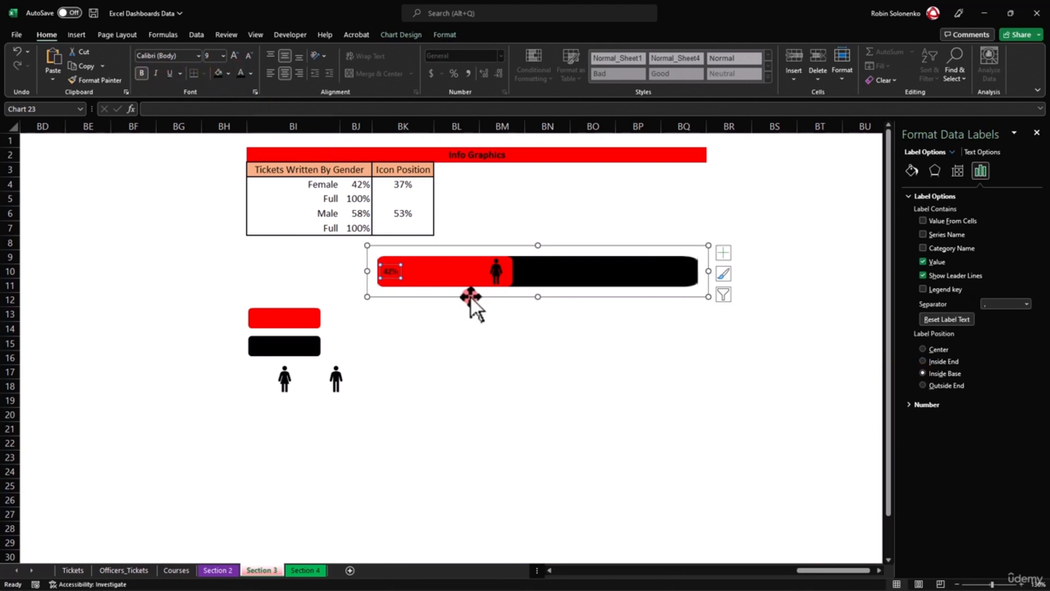
# Move the gender chart beside the Icon Position column and place a duplicate of it directly below.
pyautogui.moveTo(570, 296); pyautogui.dragTo(636, 214)
pyautogui.moveTo(594, 256); pyautogui.dragTo(593, 272)
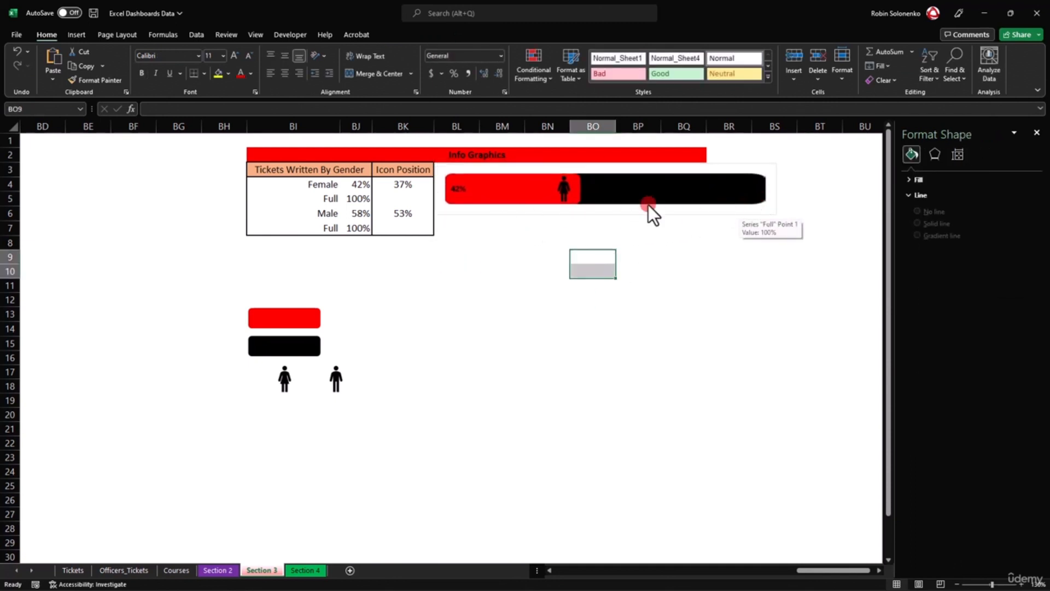
pyautogui.click(602, 215)
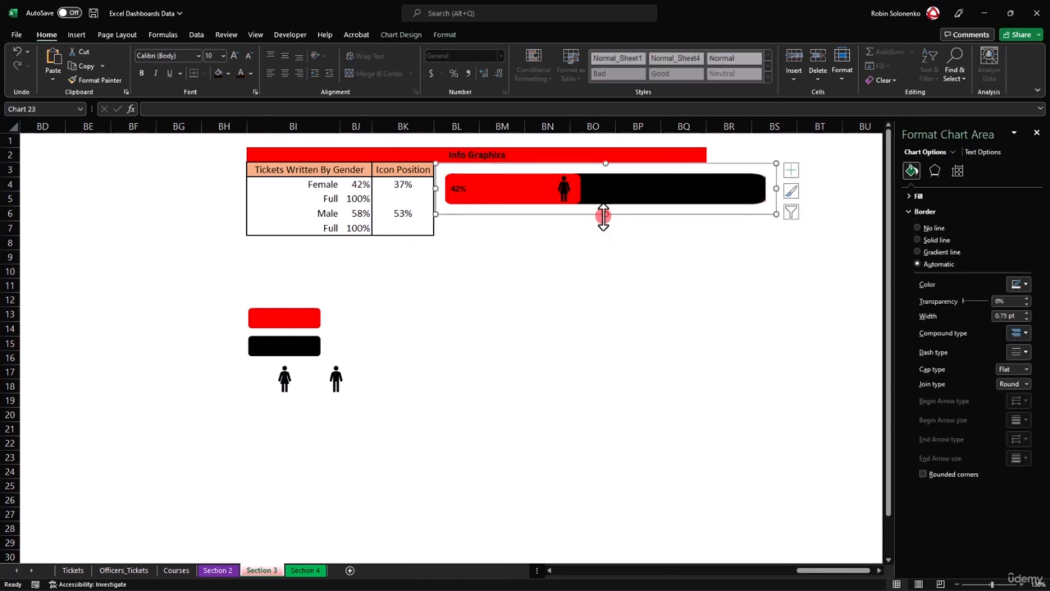
pyautogui.moveTo(604, 216); pyautogui.dragTo(626, 268)
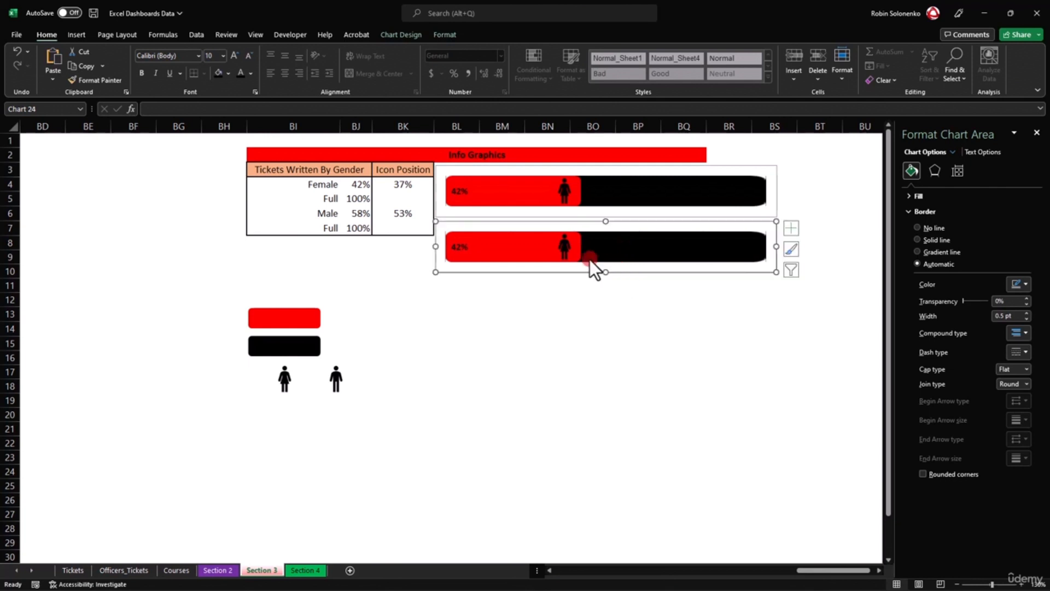
# Replace the female icon marker in the lower duplicate chart with a copy of the male person icon.
pyautogui.click(432, 359)
pyautogui.click(336, 383)
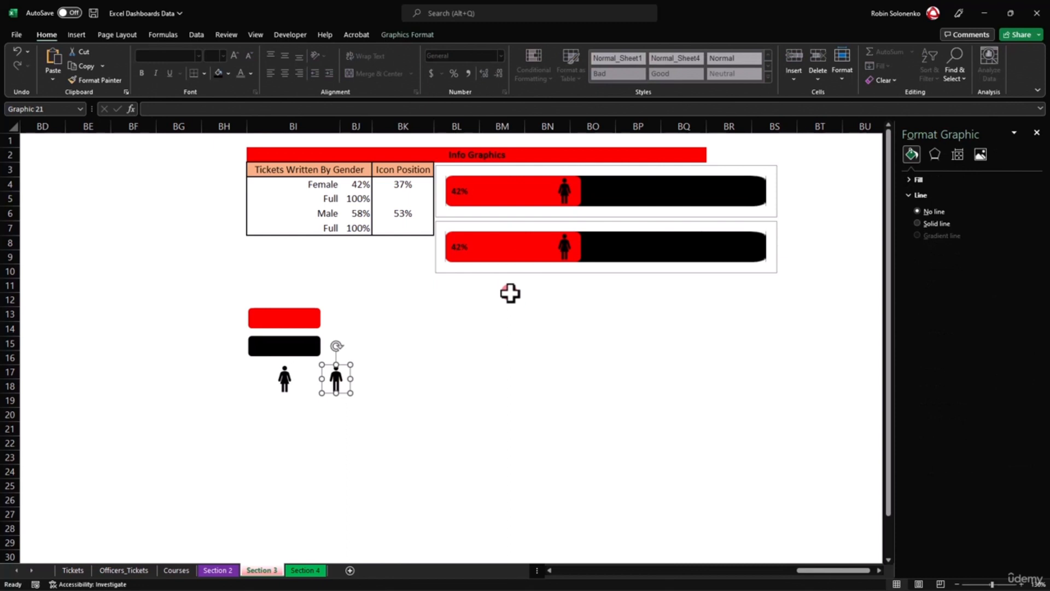
pyautogui.click(567, 243)
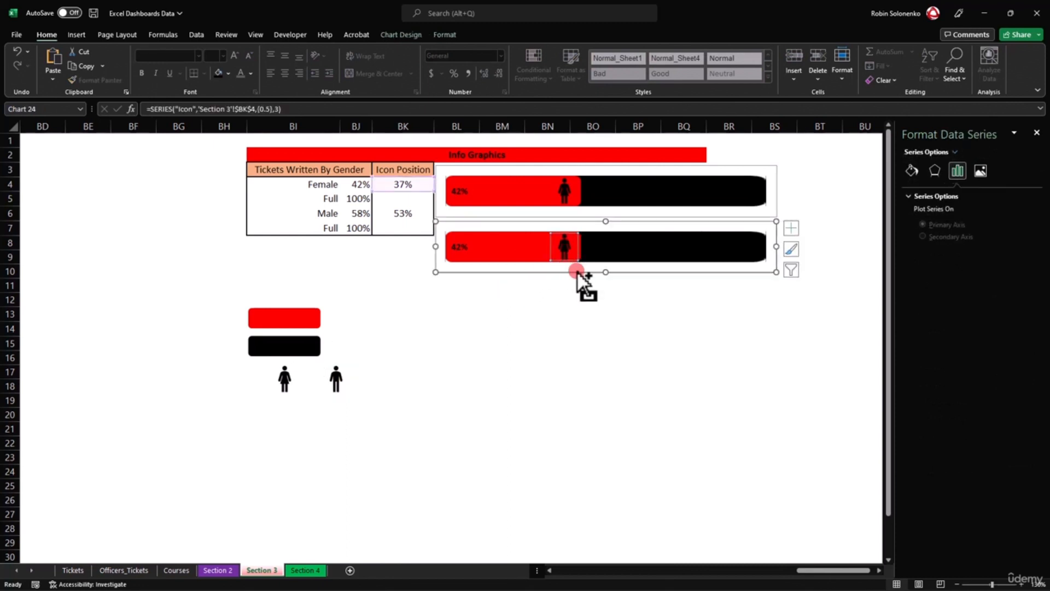
pyautogui.click(462, 247)
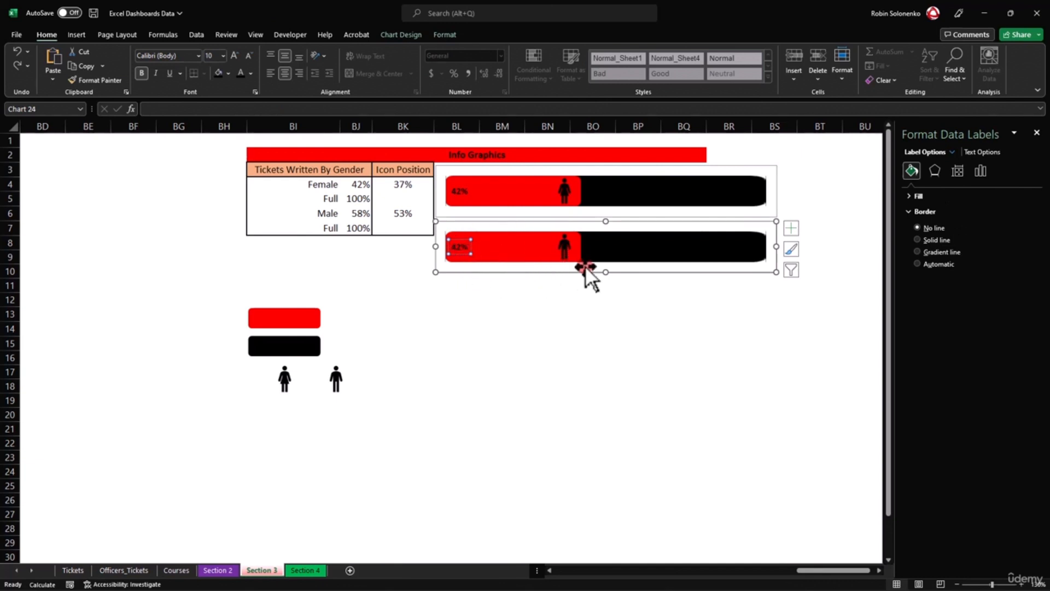
# Edit the Female series in the lower chart's data source and point its series name to the Male cell, BI6.
pyautogui.rightClick(508, 248)
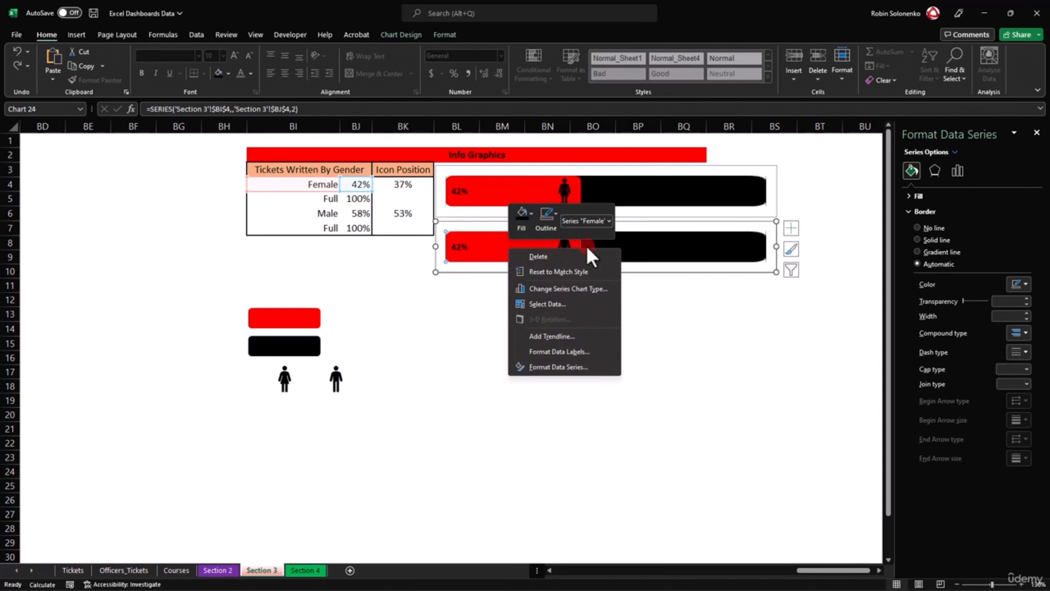
pyautogui.click(571, 289)
pyautogui.click(551, 304)
pyautogui.click(467, 308)
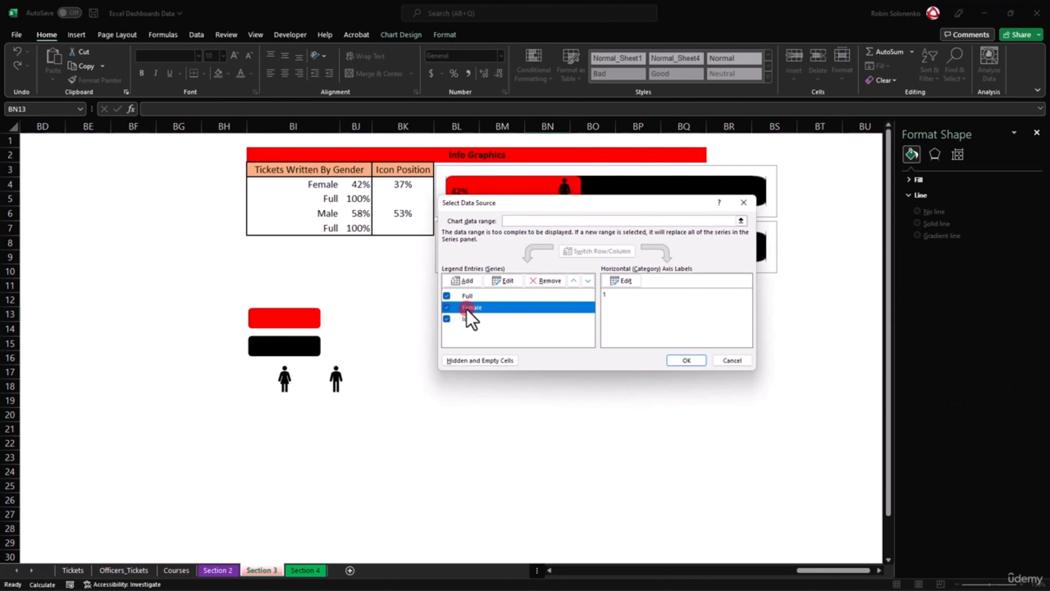
pyautogui.click(508, 281)
pyautogui.moveTo(583, 275); pyautogui.dragTo(457, 272)
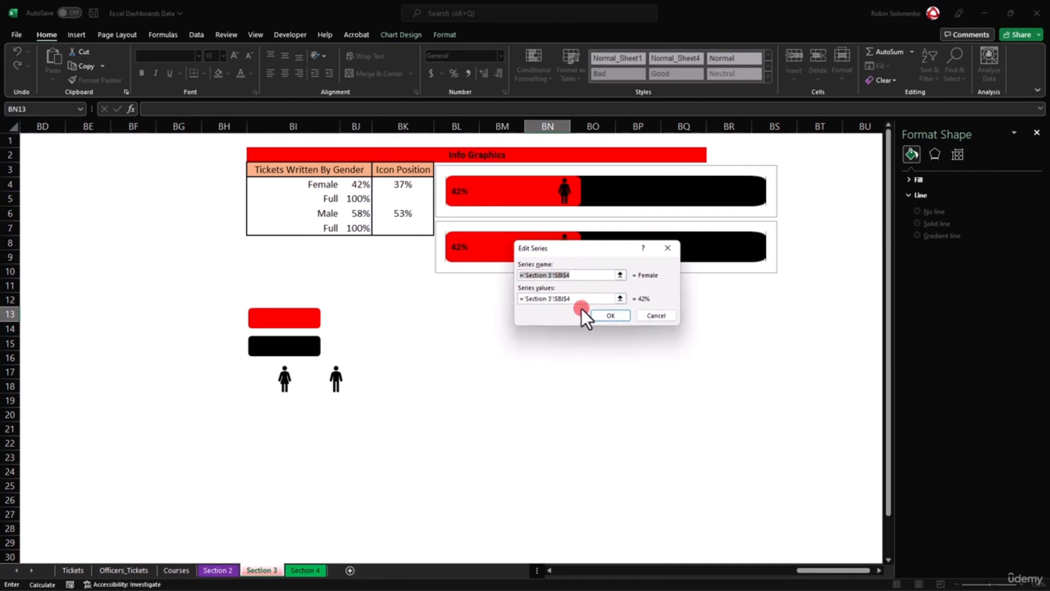
pyautogui.click(322, 216)
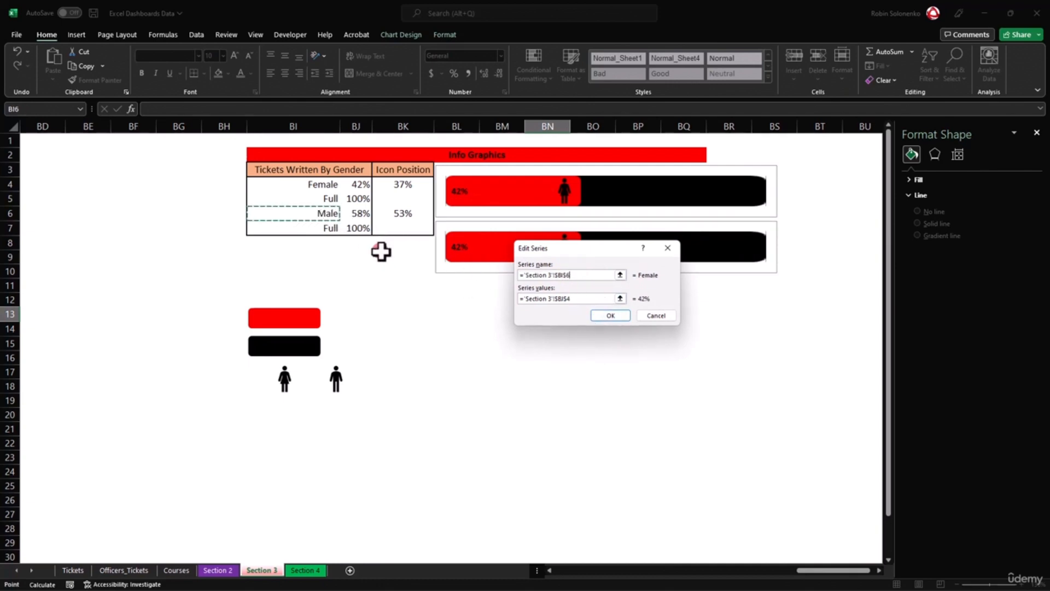
# Replace the edited series' values with the Male percentage in cell BJ6 and accept the series changes.
pyautogui.moveTo(576, 299); pyautogui.dragTo(480, 286)
pyautogui.press('BackSpace')
pyautogui.click(549, 298)
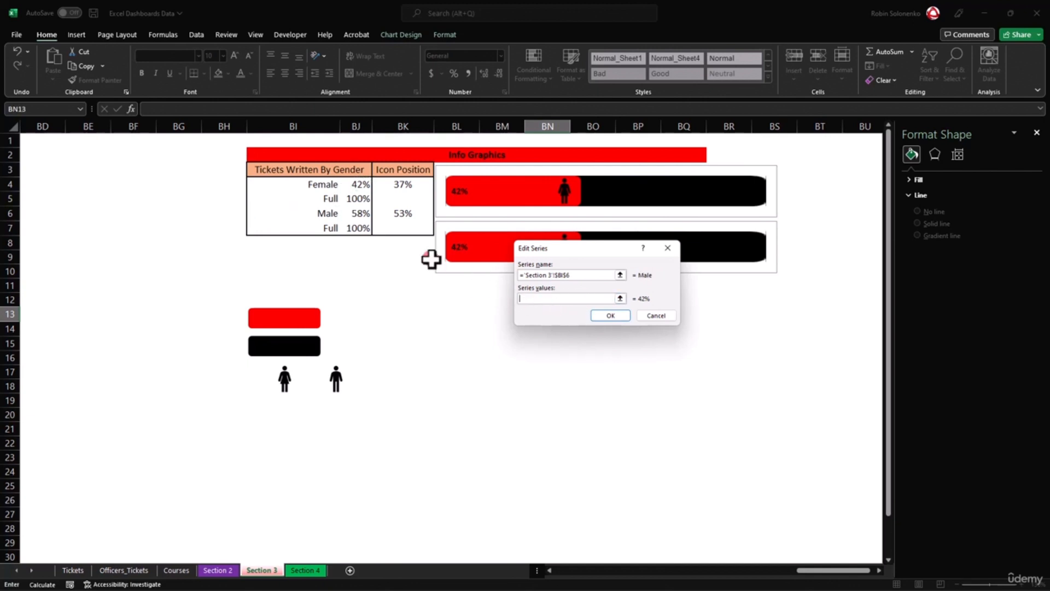
pyautogui.click(359, 214)
pyautogui.click(575, 295)
pyautogui.click(604, 316)
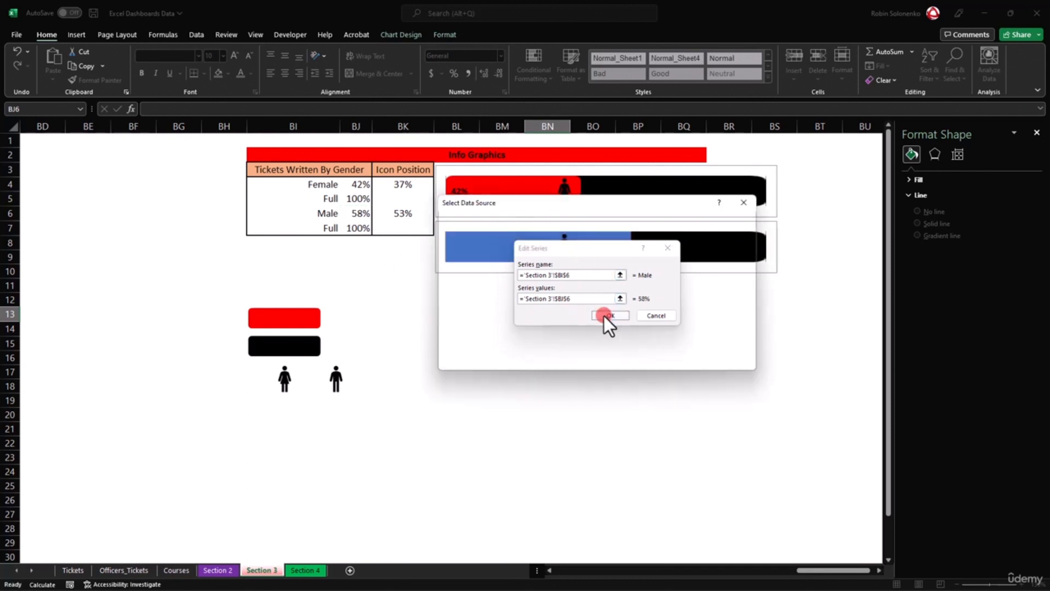
# Set the Icon series' X values in the lower chart to cell BK6 and apply the data source changes.
pyautogui.click(474, 319)
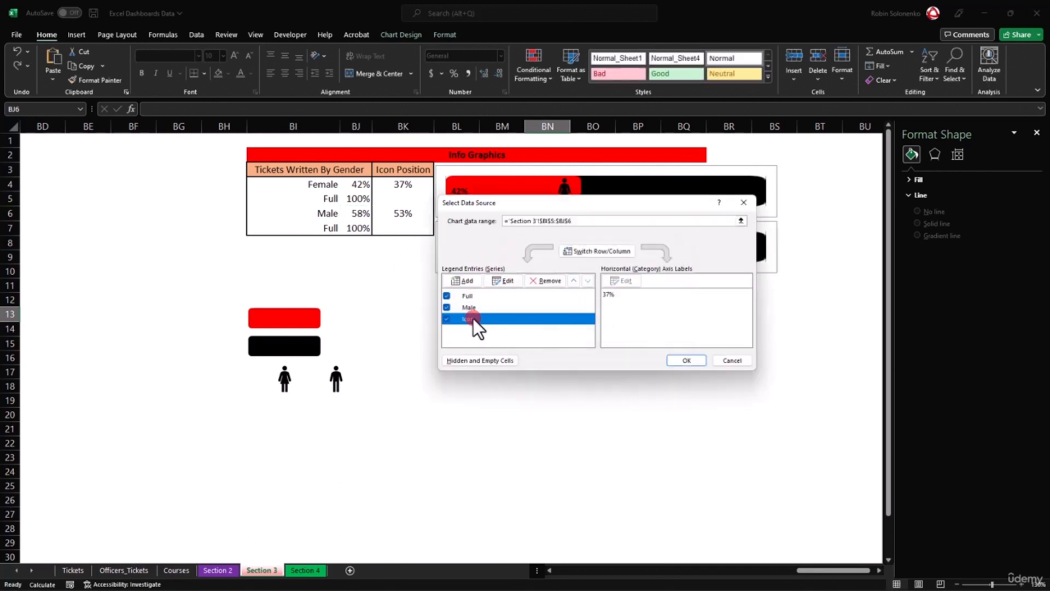
pyautogui.click(507, 281)
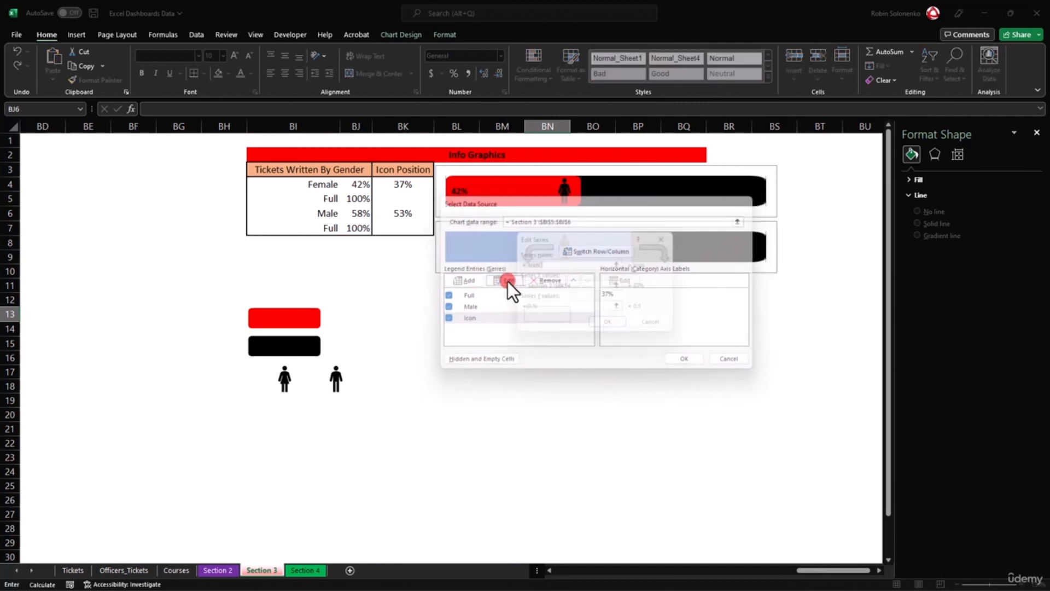
pyautogui.click(587, 289)
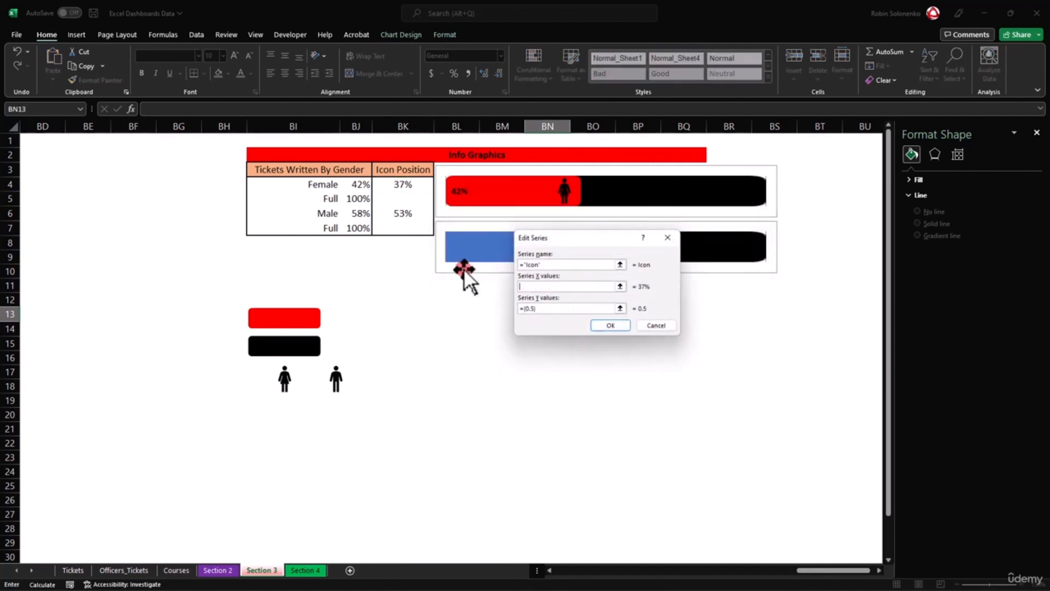
pyautogui.click(404, 214)
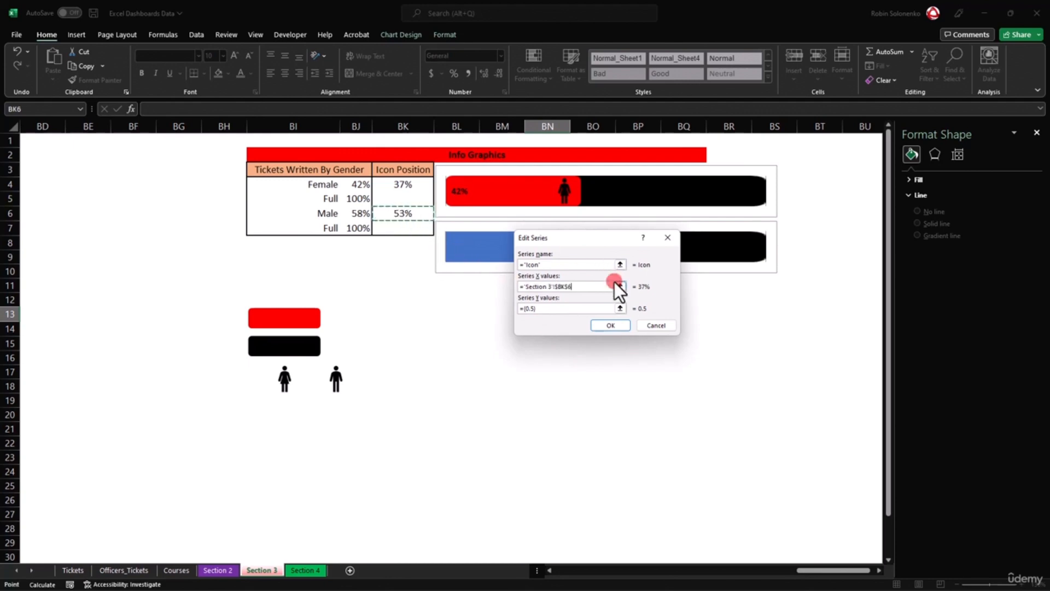
pyautogui.click(609, 326)
pyautogui.click(681, 357)
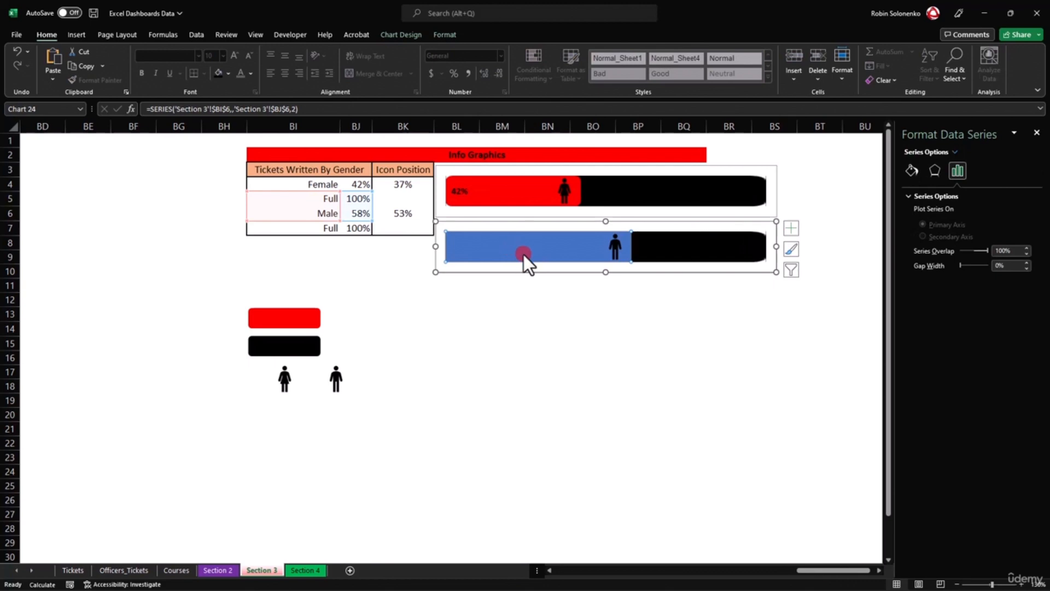
# Add data labels to the blue Male bar series in the lower chart.
pyautogui.rightClick(484, 249)
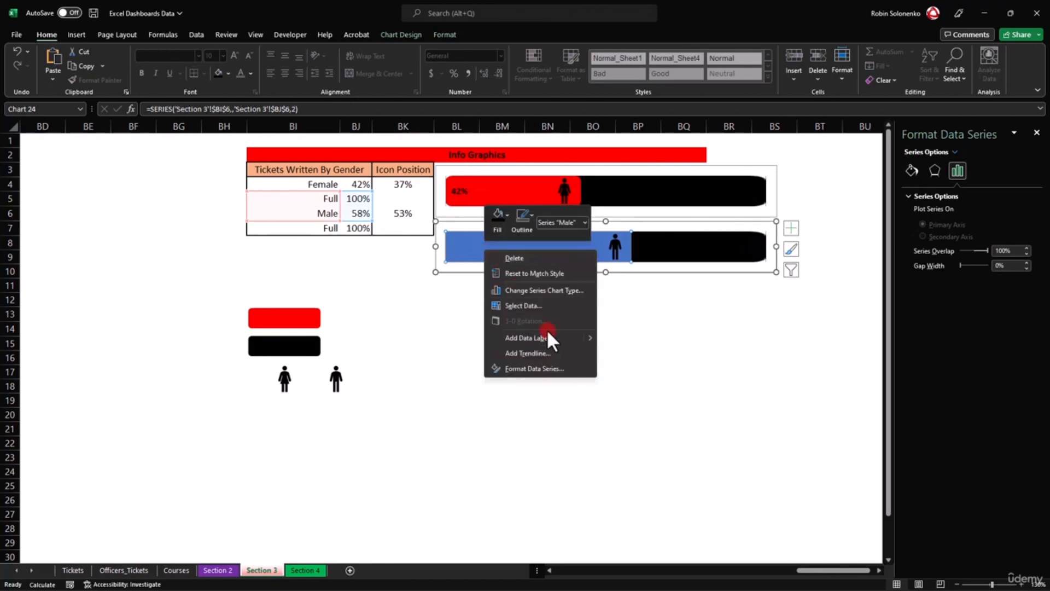
pyautogui.moveTo(592, 337)
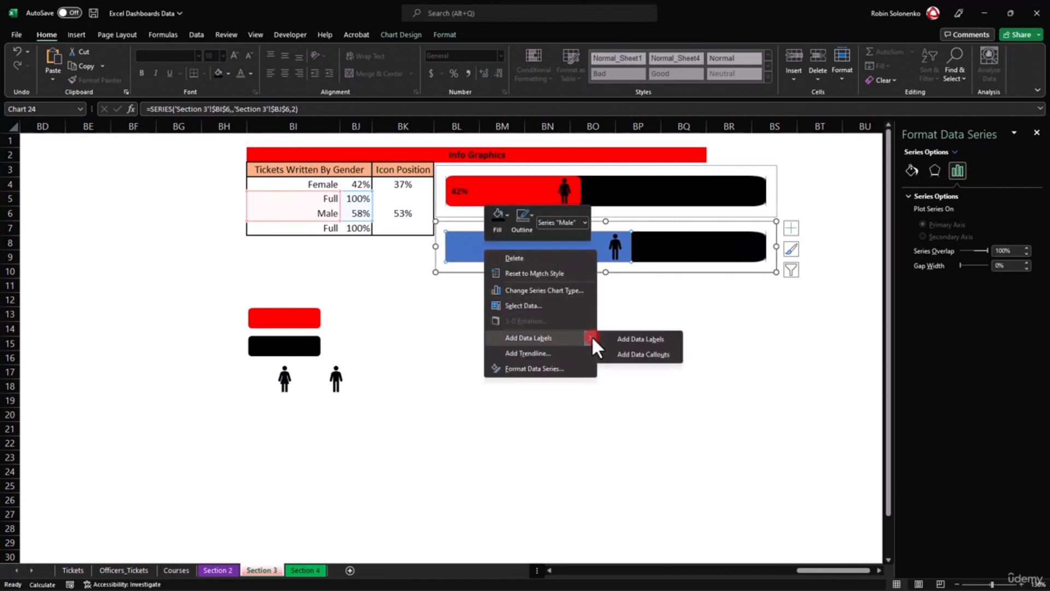
pyautogui.click(639, 339)
# Set the Male data label's position to Inside Base and make its text bold.
pyautogui.click(641, 241)
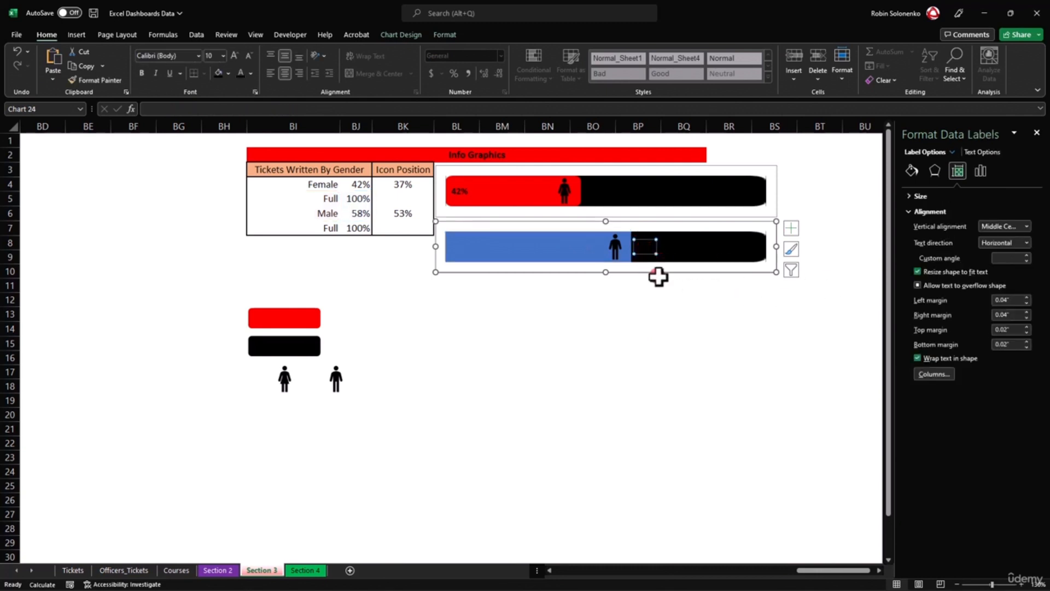
pyautogui.rightClick(642, 246)
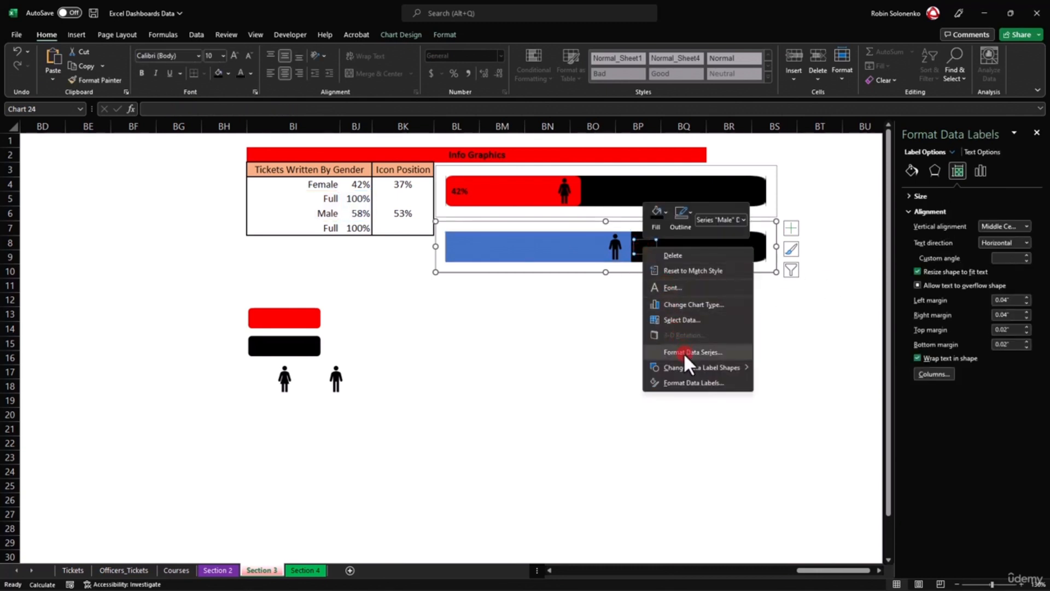
pyautogui.click(695, 382)
pyautogui.click(924, 385)
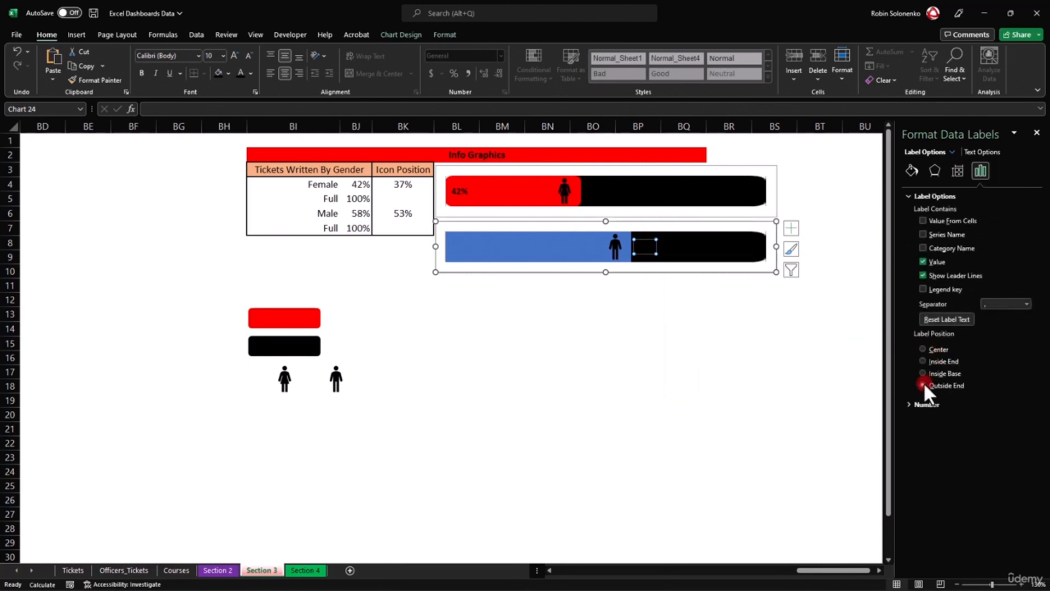
pyautogui.click(923, 373)
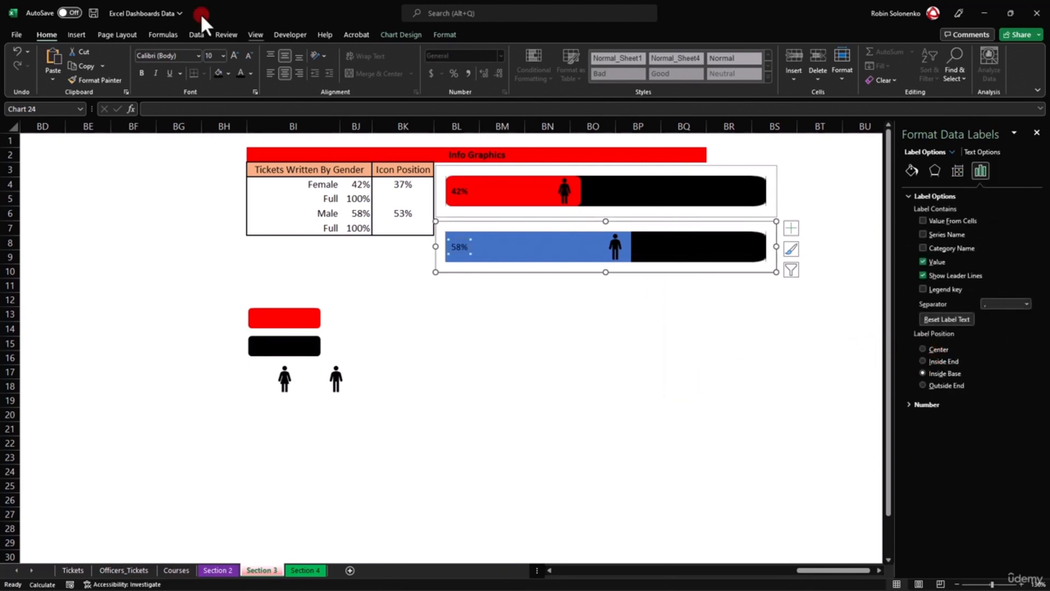
pyautogui.click(143, 73)
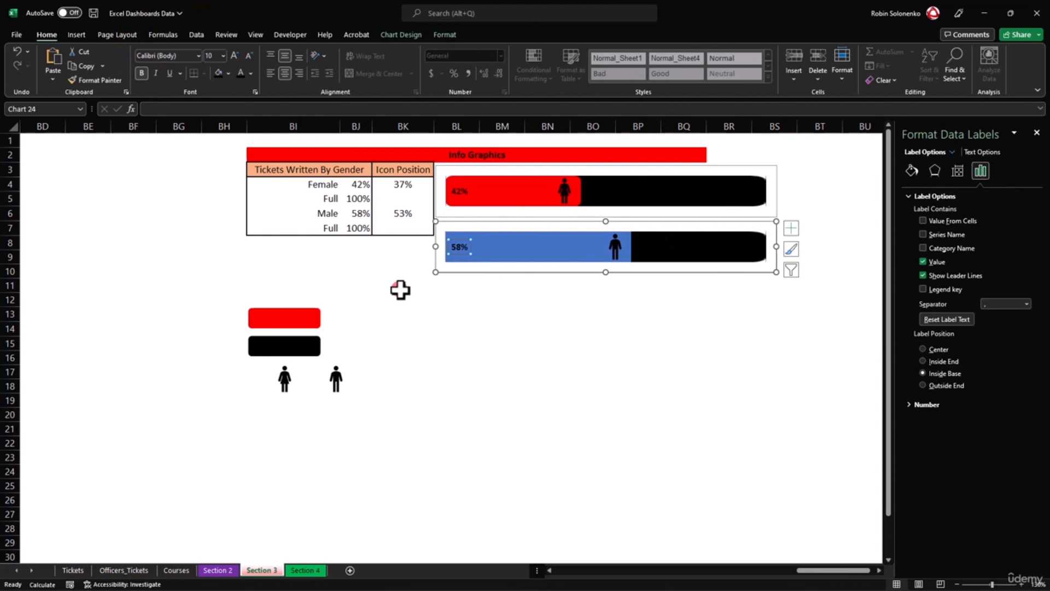
# Copy the red rounded rectangle and paste it as the fill of the blue Male bar in the lower chart.
pyautogui.click(305, 321)
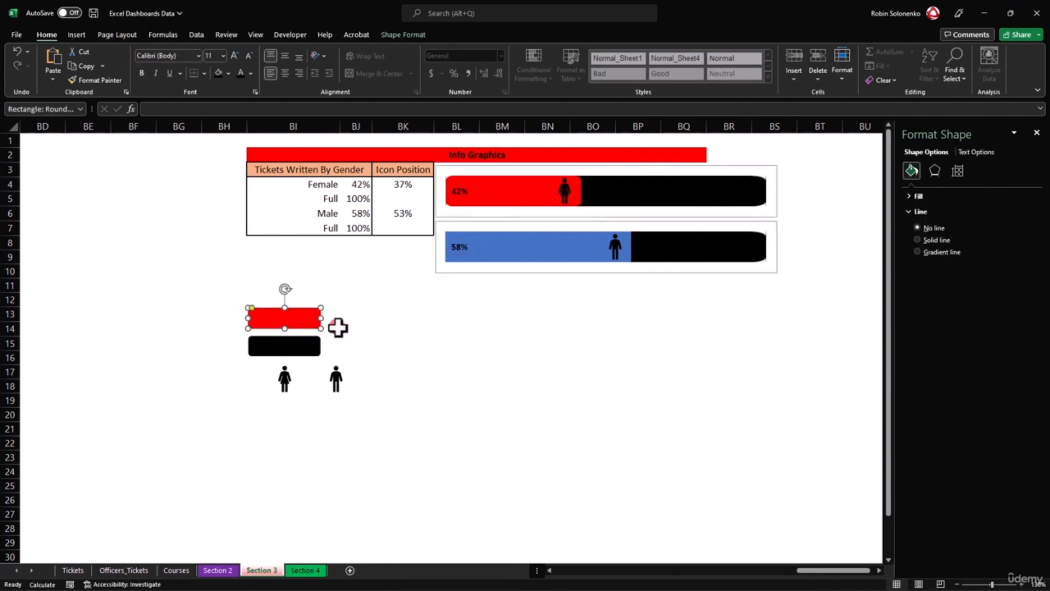
pyautogui.click(517, 255)
pyautogui.click(530, 246)
pyautogui.hotkey('ctrl', 'v')
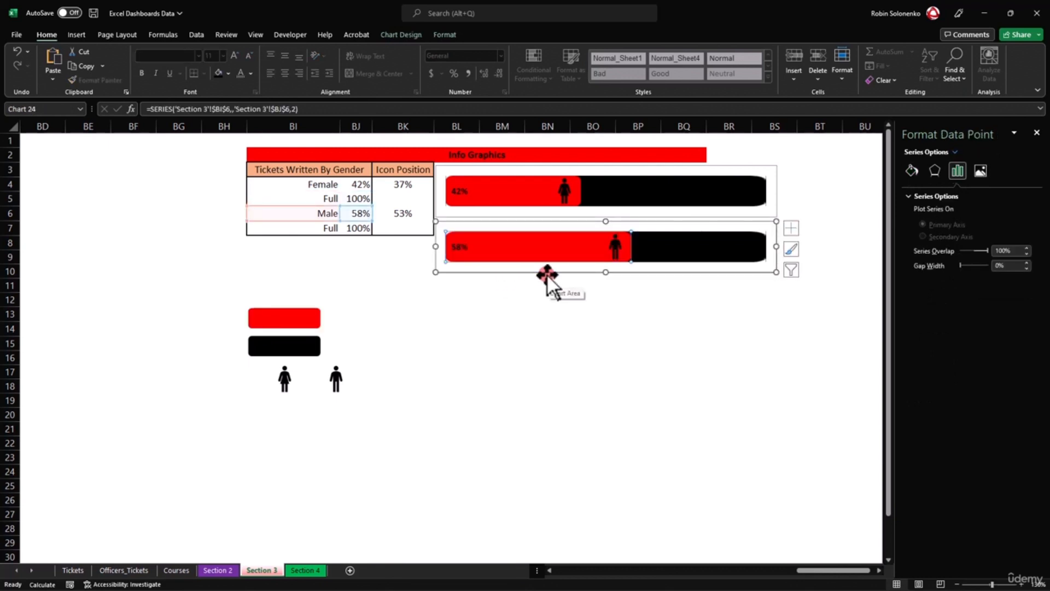
pyautogui.click(636, 297)
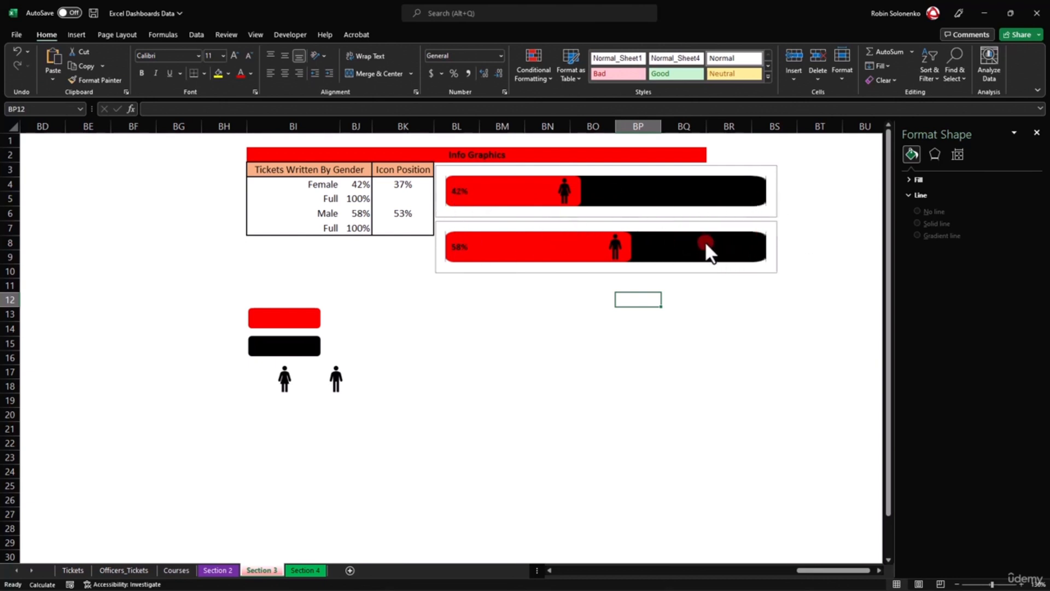
# Delete the horizontal value axis major gridlines from the lower Male chart.
pyautogui.click(740, 264)
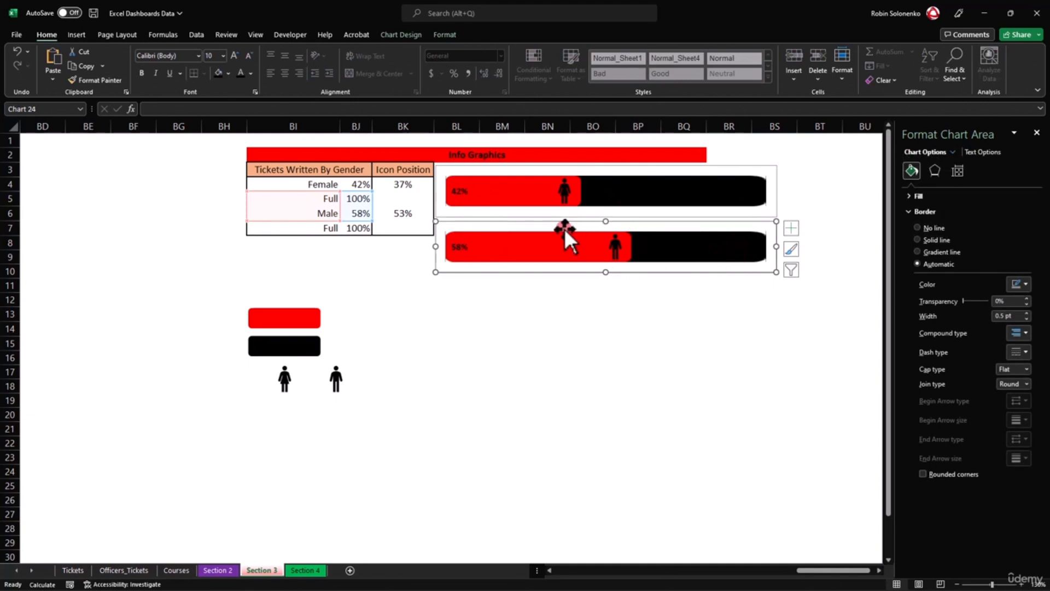
pyautogui.click(436, 35)
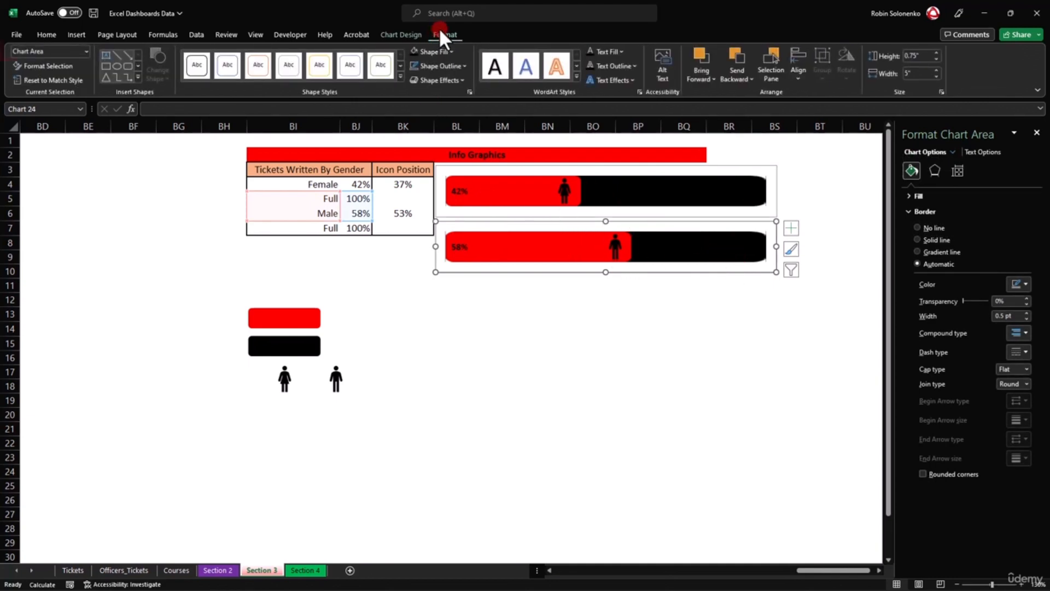
pyautogui.click(86, 52)
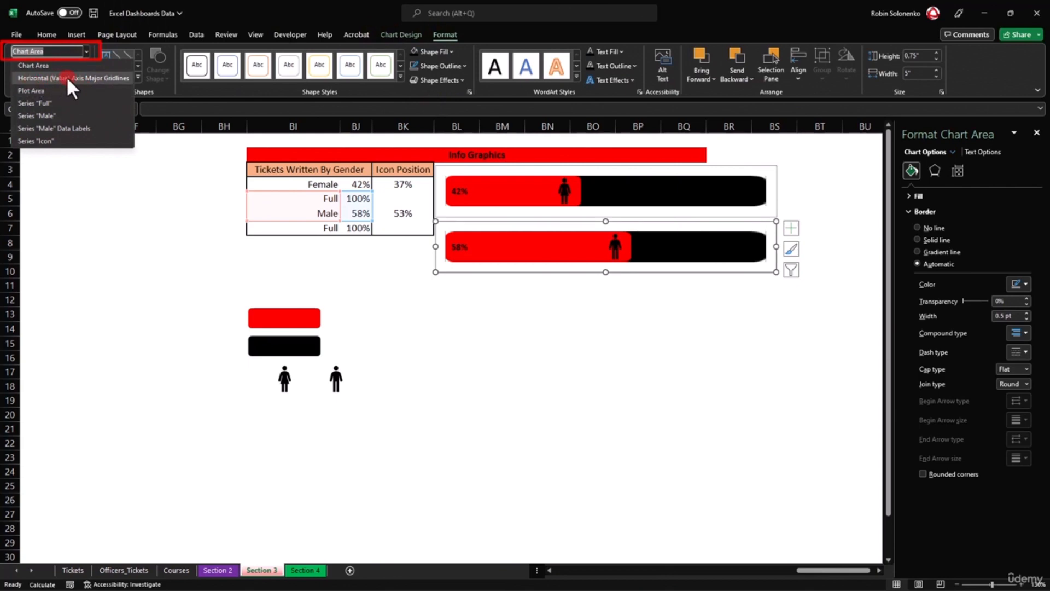
pyautogui.click(113, 78)
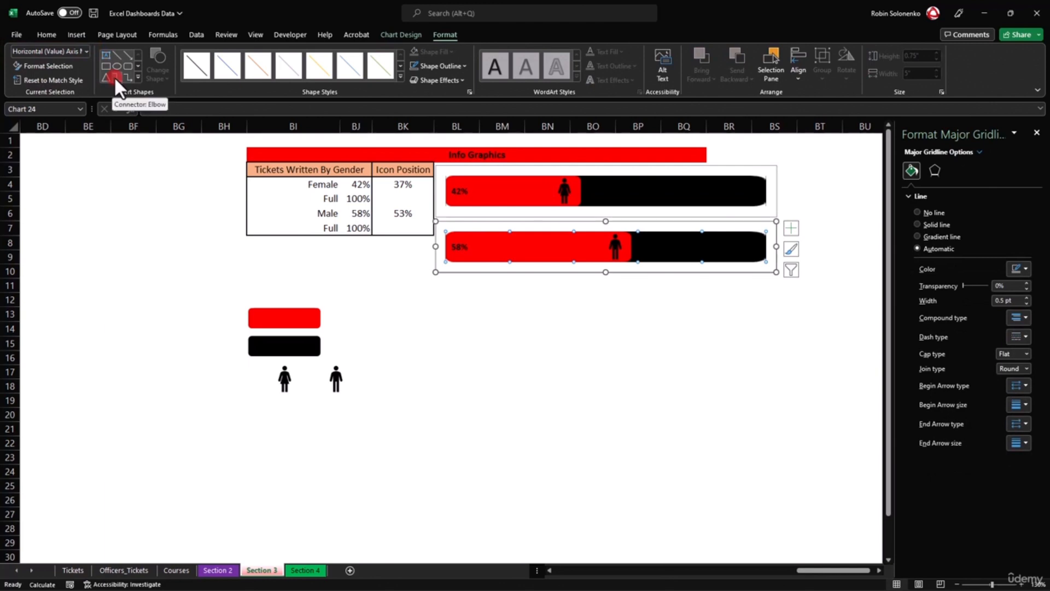
pyautogui.press('Delete')
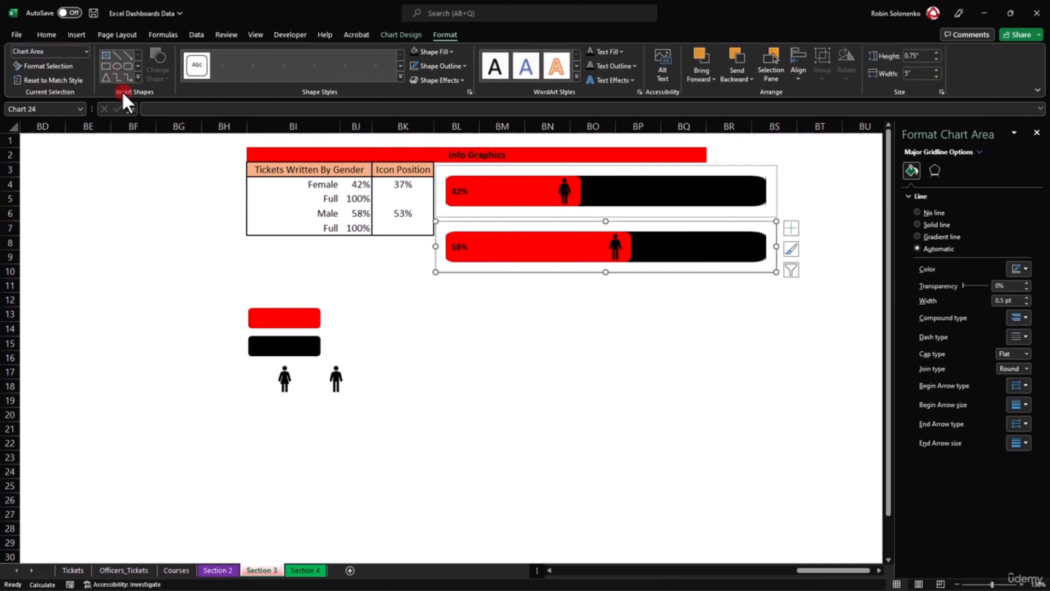
# Delete the horizontal value axis major gridlines from the upper Female chart.
pyautogui.click(463, 214)
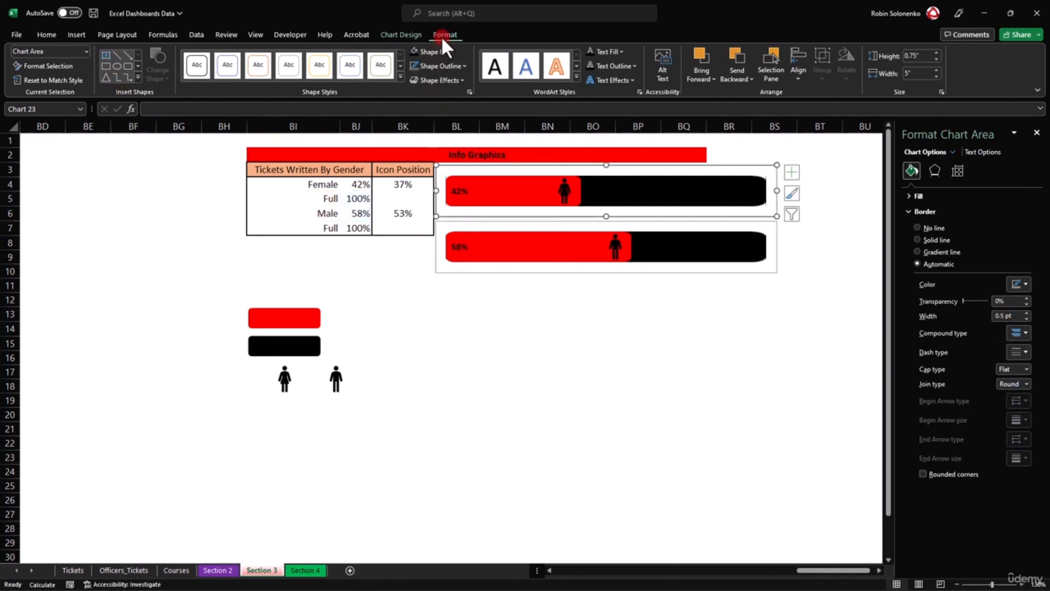
pyautogui.click(86, 50)
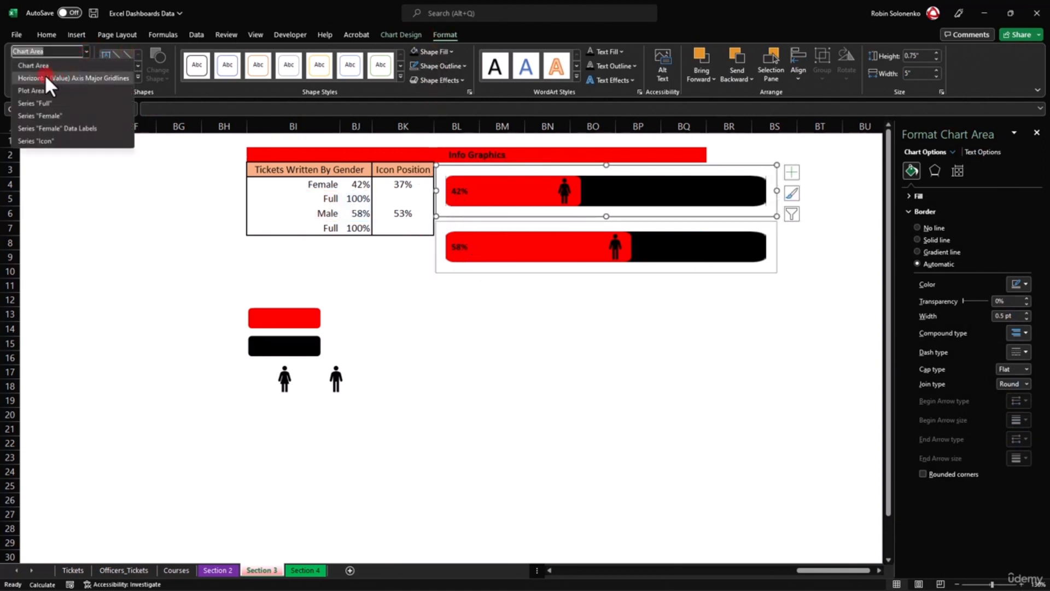
pyautogui.click(94, 77)
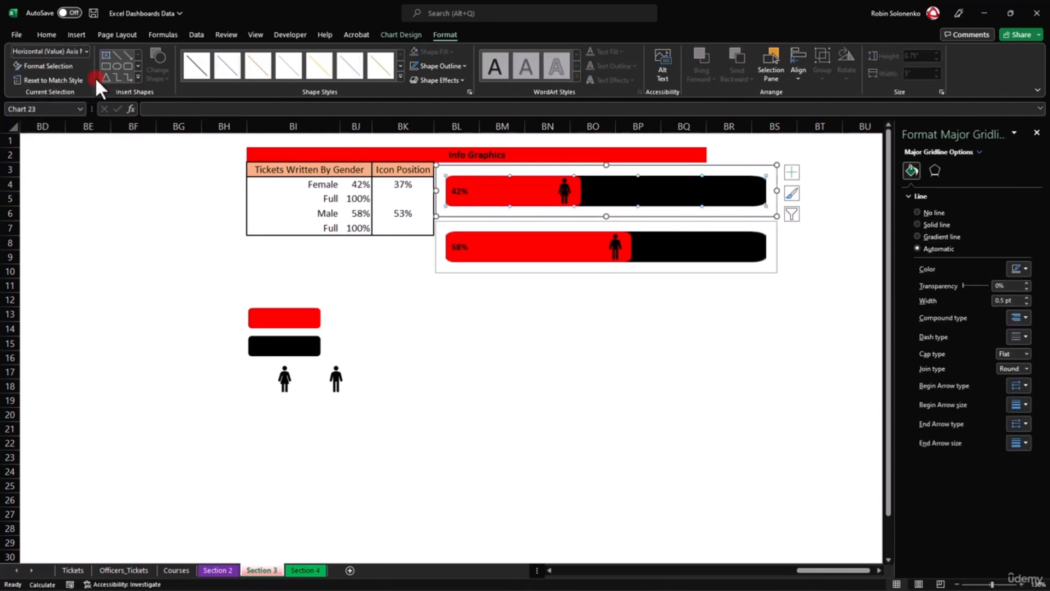
pyautogui.press('Delete')
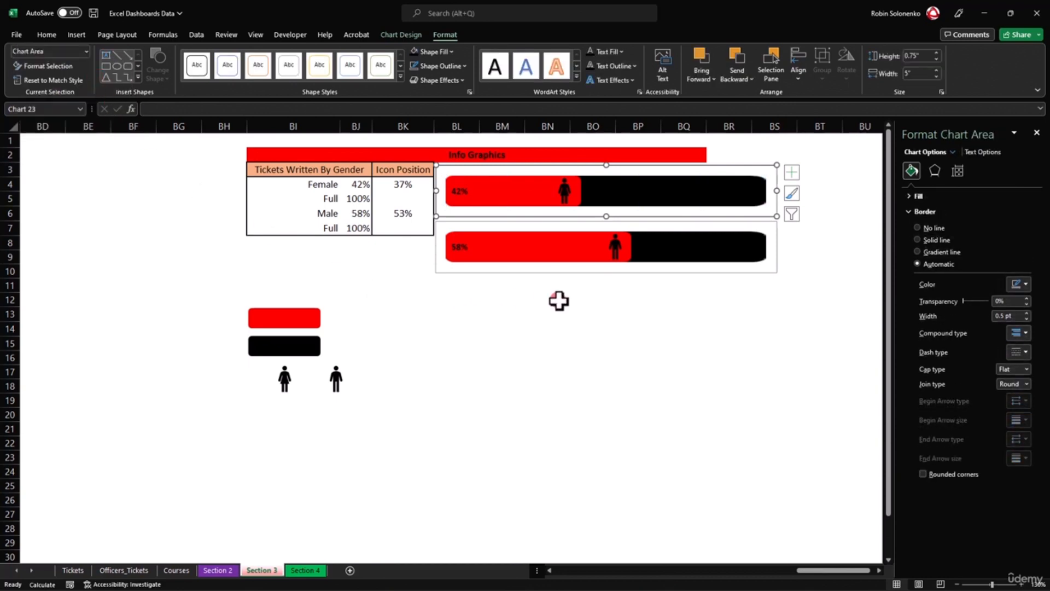
# Remove the chart area outline from both the Male and the Female charts.
pyautogui.click(521, 271)
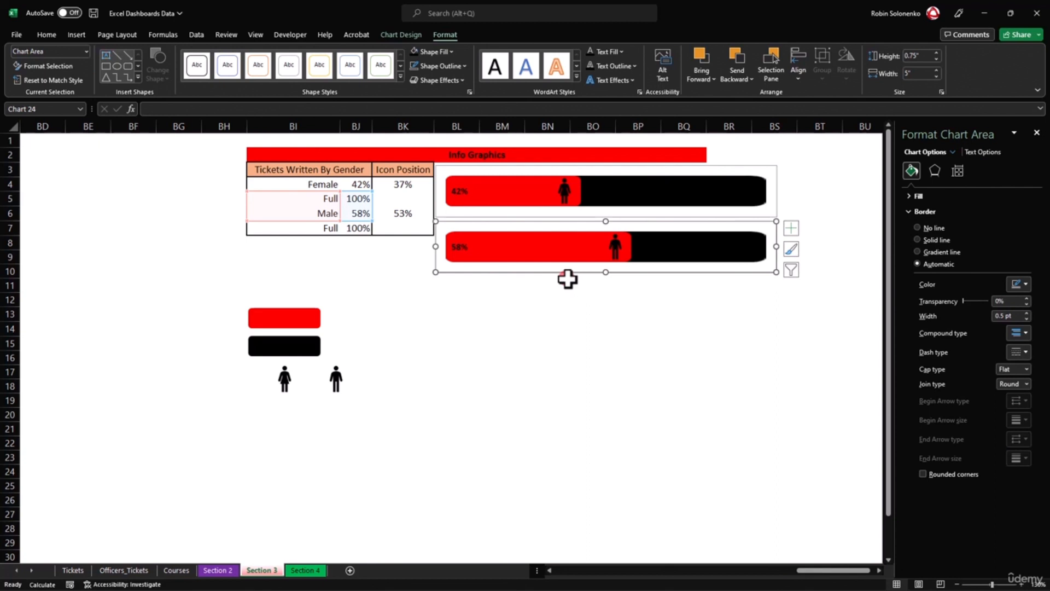
pyautogui.click(464, 65)
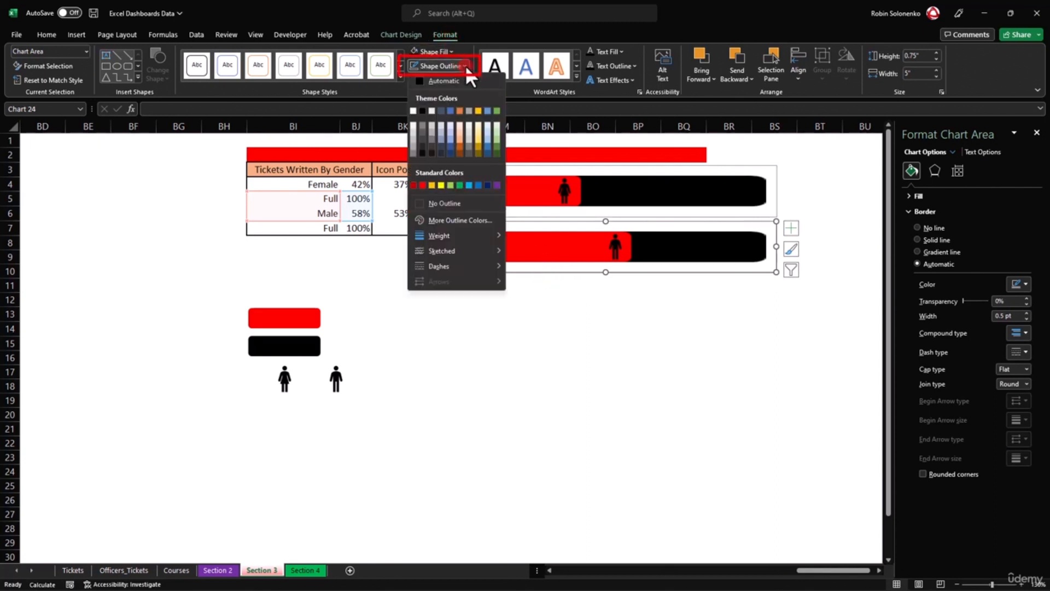
pyautogui.click(441, 200)
pyautogui.click(482, 213)
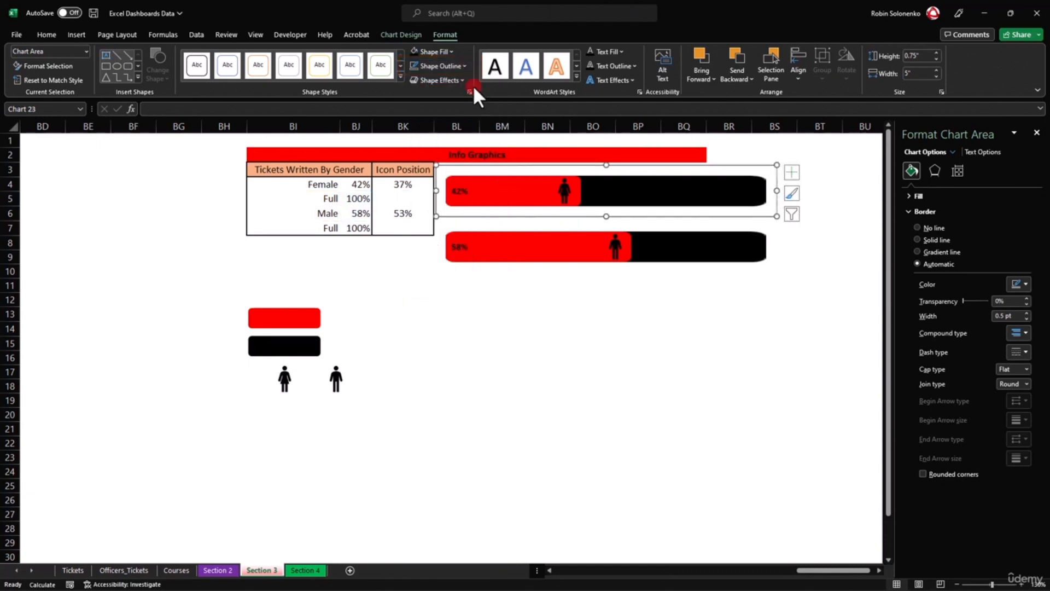
pyautogui.click(465, 65)
pyautogui.click(441, 203)
pyautogui.click(571, 304)
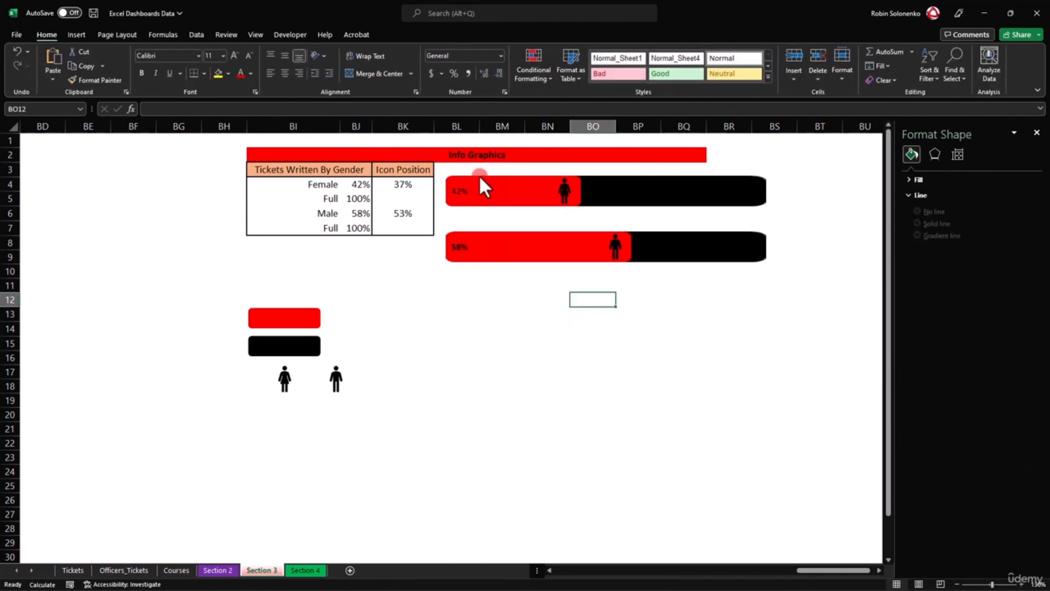
pyautogui.click(458, 191)
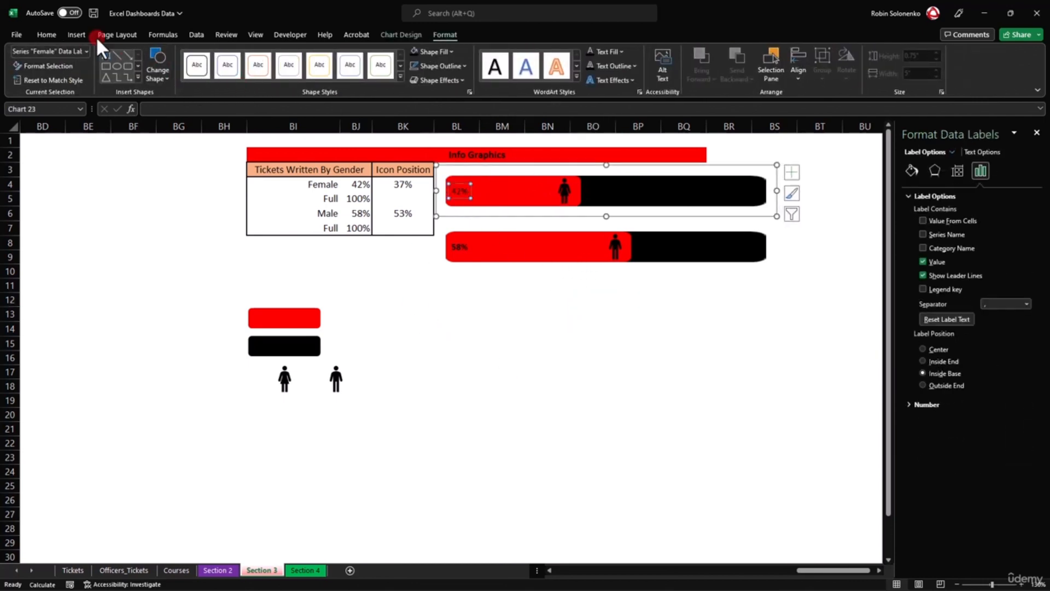
pyautogui.click(48, 35)
pyautogui.click(519, 312)
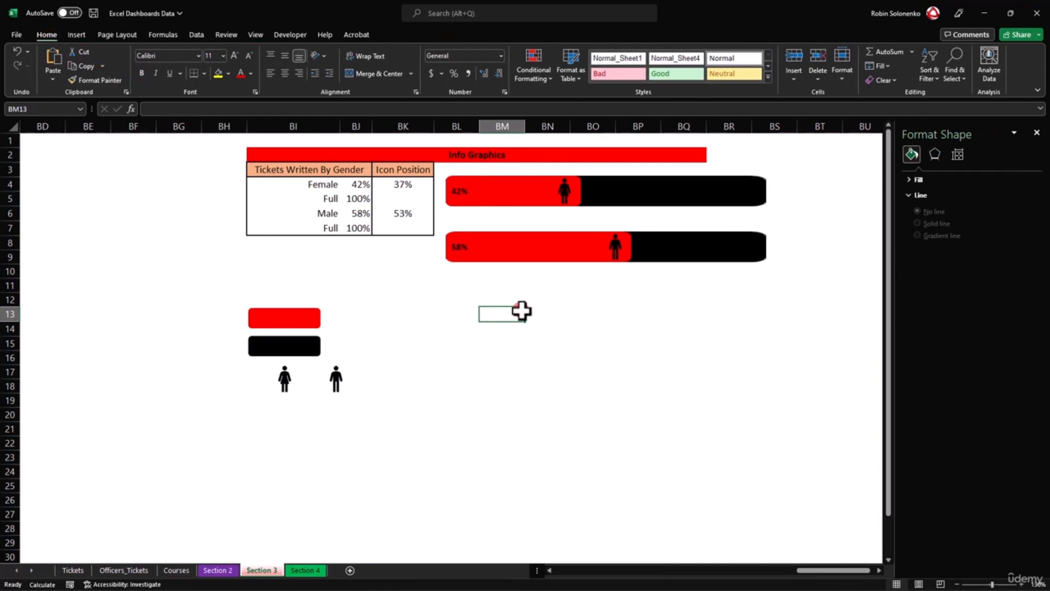
# Test the infographic bars by setting the Female percentage in BJ4 to 80% and the Male percentage in BJ6 to 20%.
pyautogui.click(358, 186)
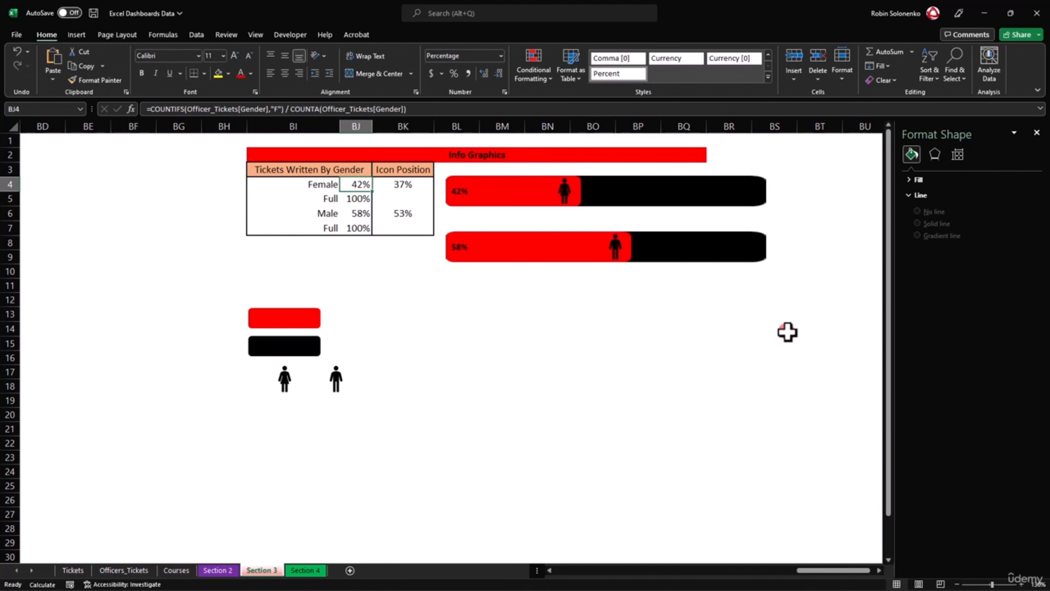
pyautogui.write('80')
pyautogui.press('Return')
pyautogui.press('Return')
pyautogui.write('20')
pyautogui.press('Return')
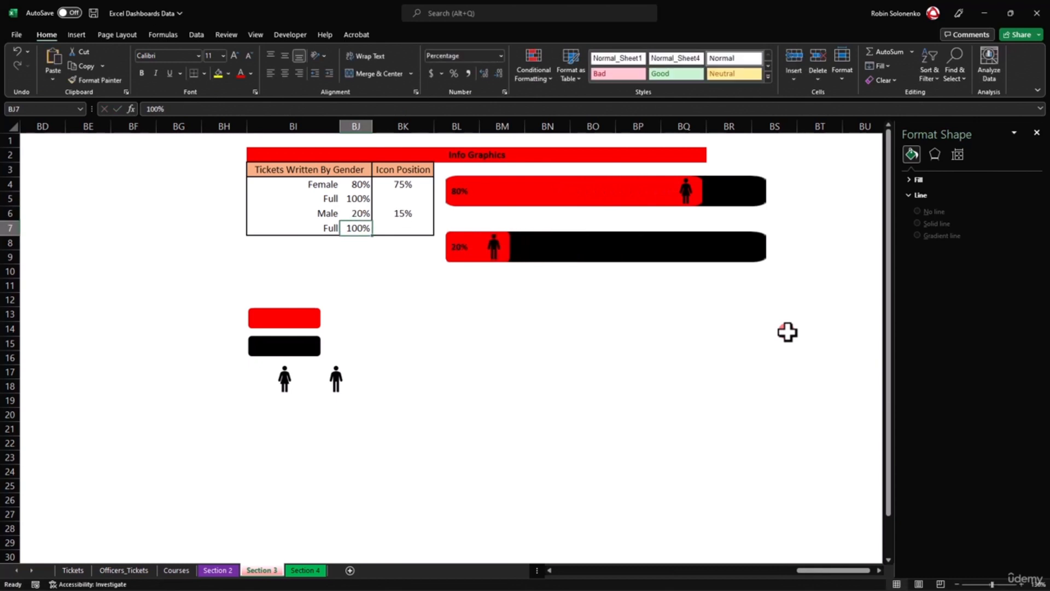
# Try another split by setting the Male percentage to 30% and the Female percentage to 70%.
pyautogui.press('Up')
pyautogui.write('30')
pyautogui.press('Return')
pyautogui.press('Up')
pyautogui.press('Up')
pyautogui.press('Up')
pyautogui.write('70')
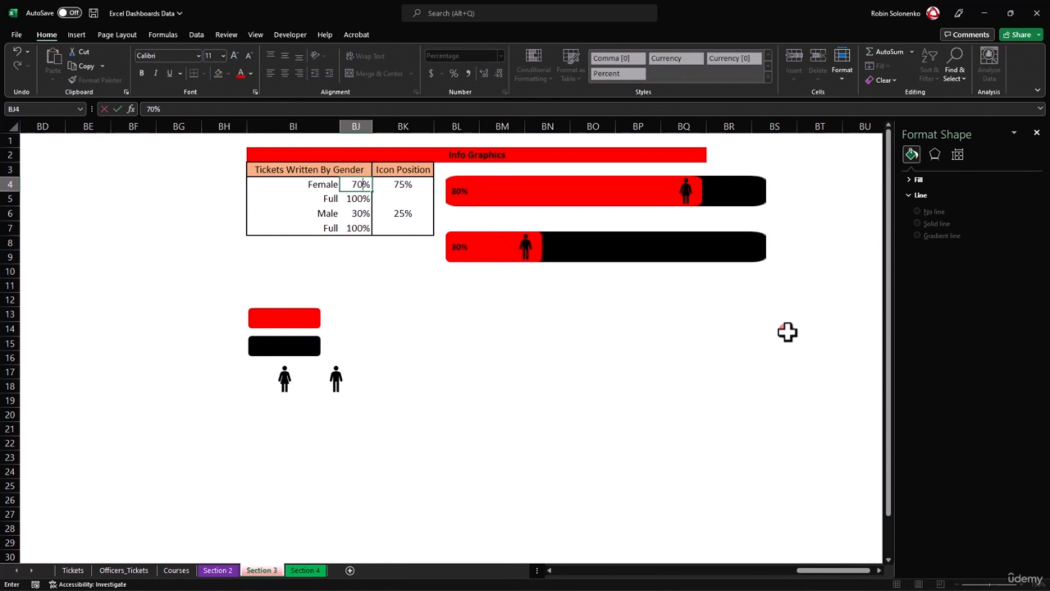
pyautogui.press('Return')
# Try extreme values by setting the Female percentage to 10% and the Male percentage to 90%.
pyautogui.press('Up')
pyautogui.write('10')
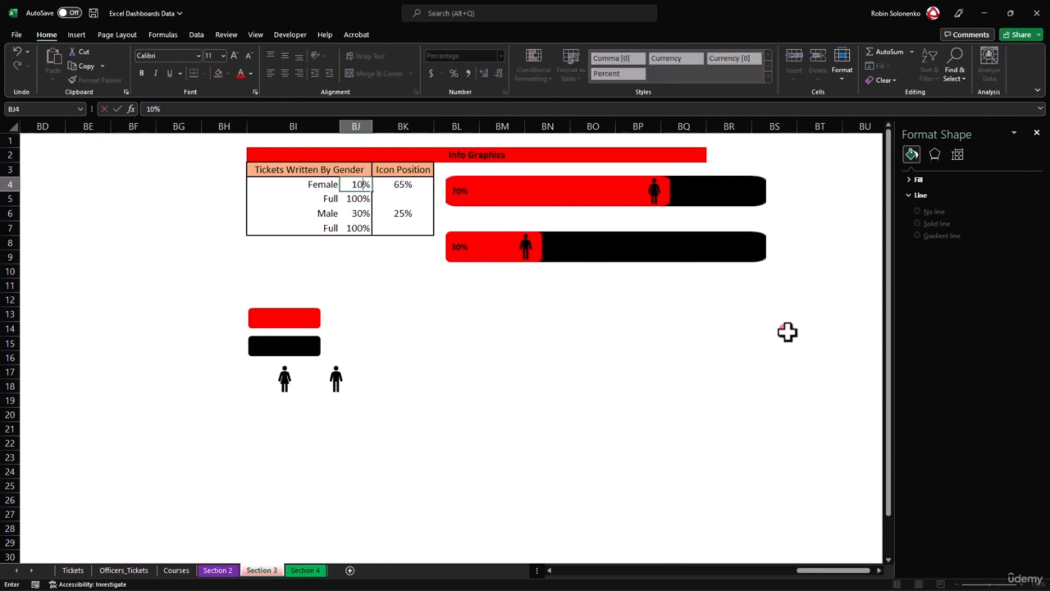
pyautogui.press('Return')
pyautogui.press('Down')
pyautogui.write('90')
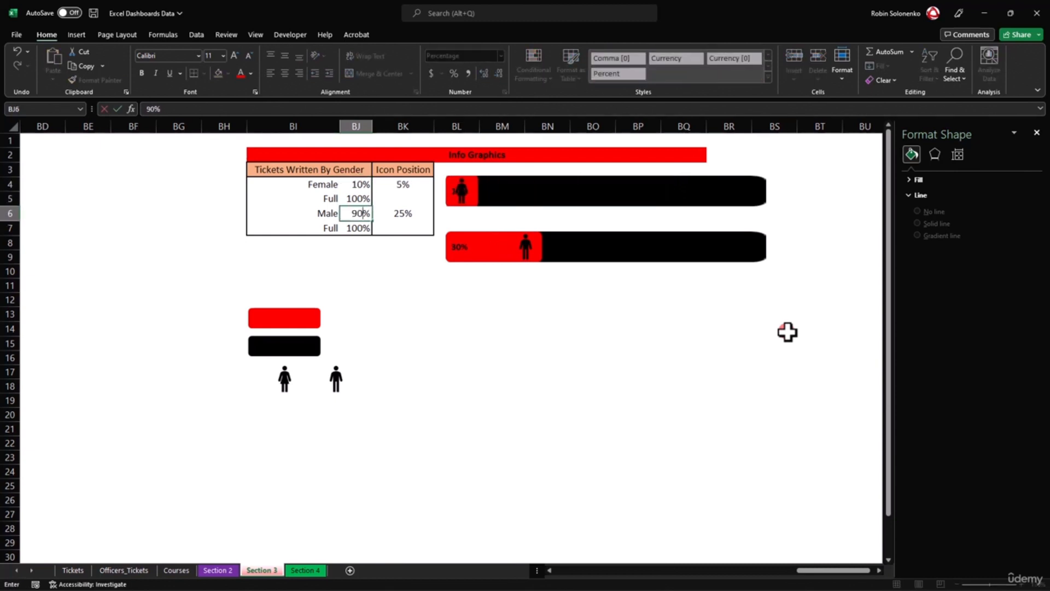
pyautogui.press('Return')
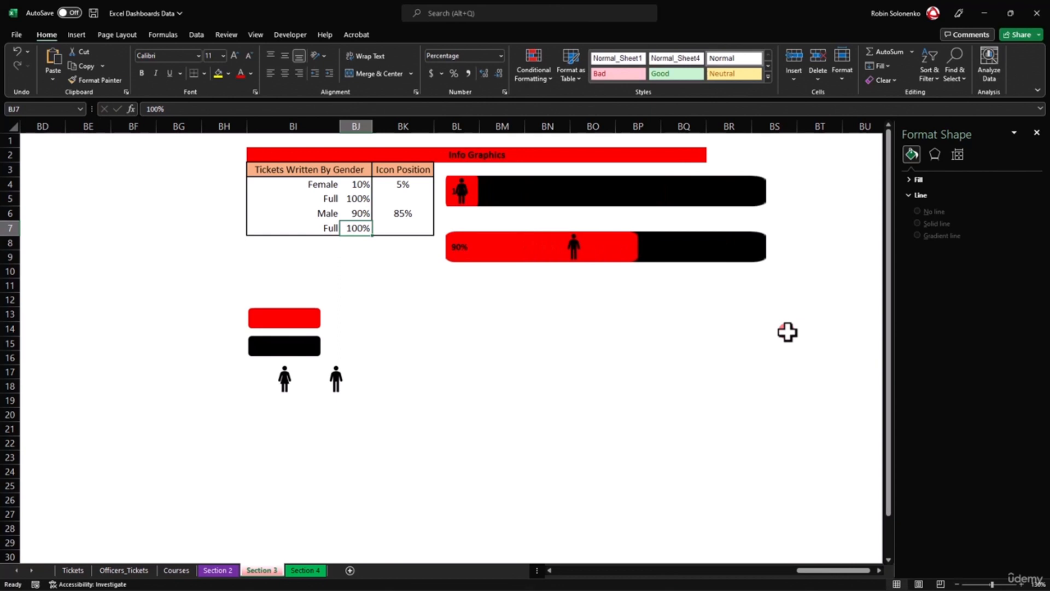
# Undo all the test values entered in the Female and Male percentage cells.
pyautogui.hotkey('ctrl', 'z')
pyautogui.hotkey('ctrl', 'z')
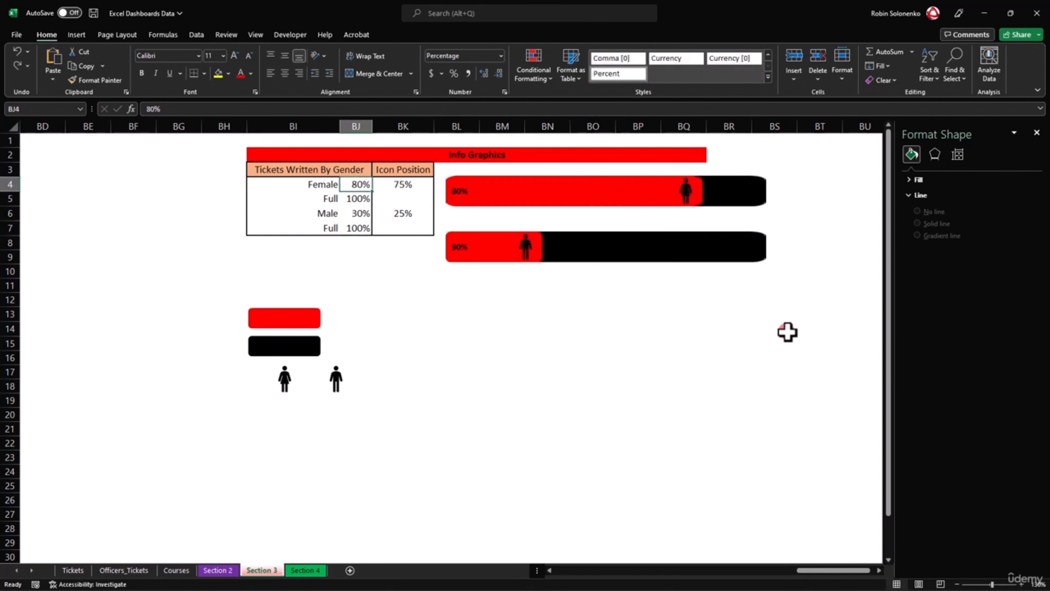
pyautogui.hotkey('ctrl', 'z')
pyautogui.hotkey('ctrl', 'z')
pyautogui.hotkey('ctrl', 'z')
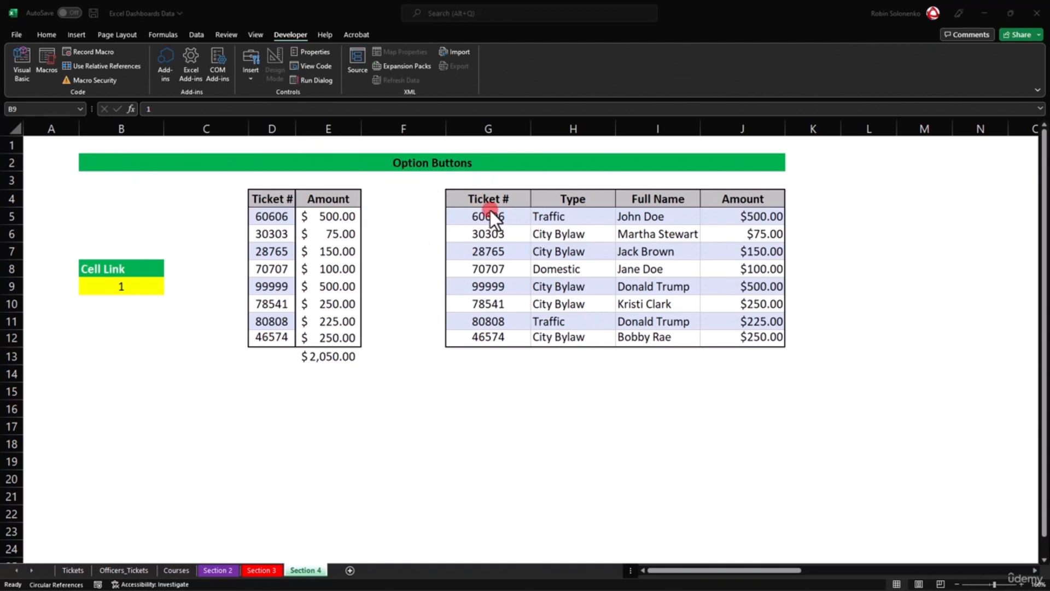
# Examine the detailed ticket table in G4:J12 and the Ticket # and Amount columns beside the cell link.
pyautogui.moveTo(482, 217); pyautogui.dragTo(743, 342)
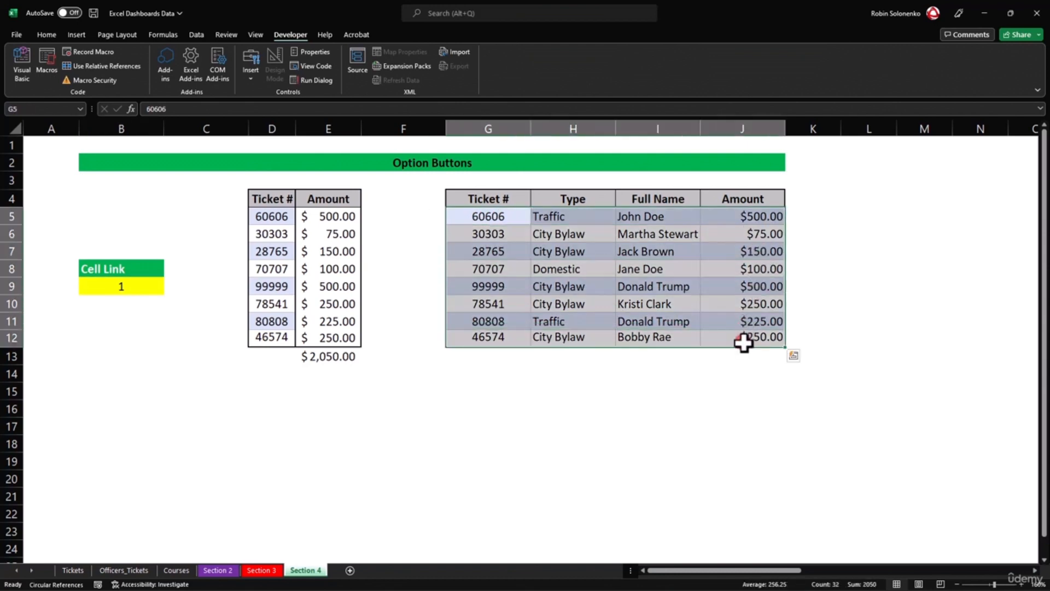
pyautogui.click(551, 217)
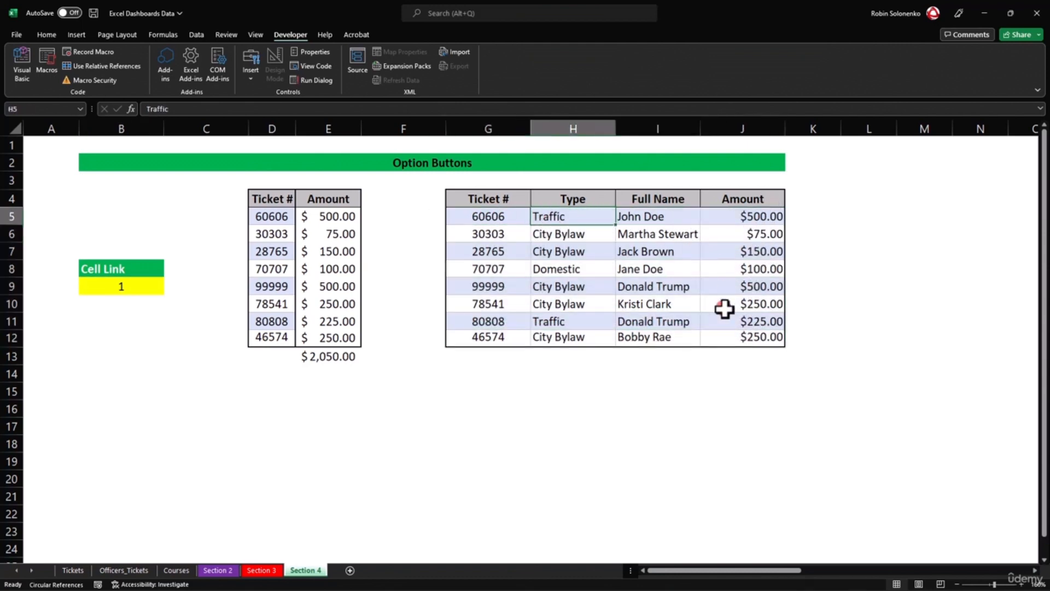
pyautogui.click(547, 363)
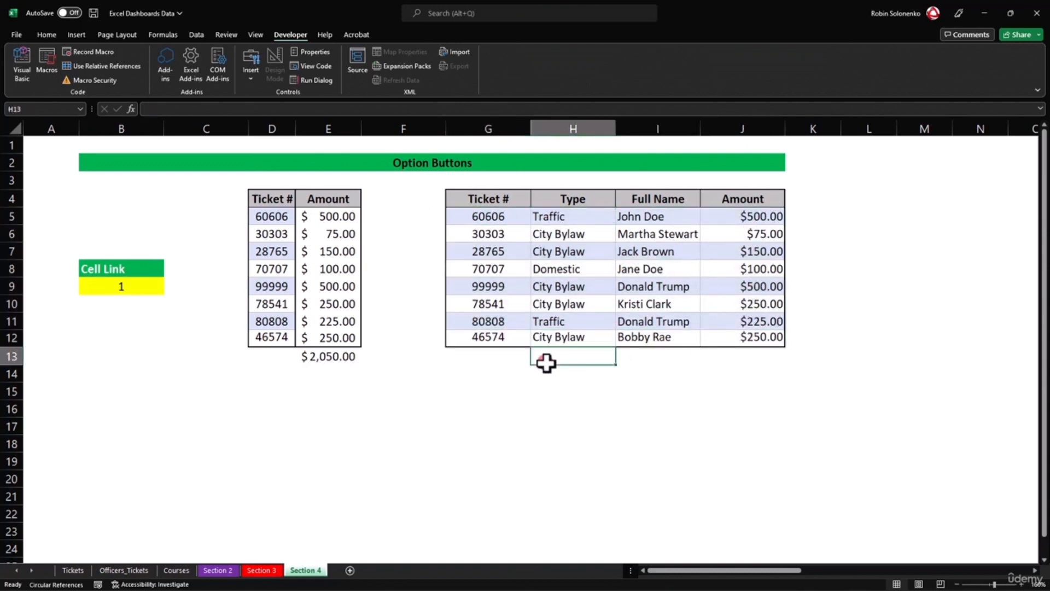
pyautogui.moveTo(280, 202); pyautogui.dragTo(271, 331)
pyautogui.moveTo(328, 201); pyautogui.dragTo(330, 335)
# Examine the IF and INDEX formula for the first ticket's amount in cell E5, leaving it as it is.
pyautogui.click(325, 216)
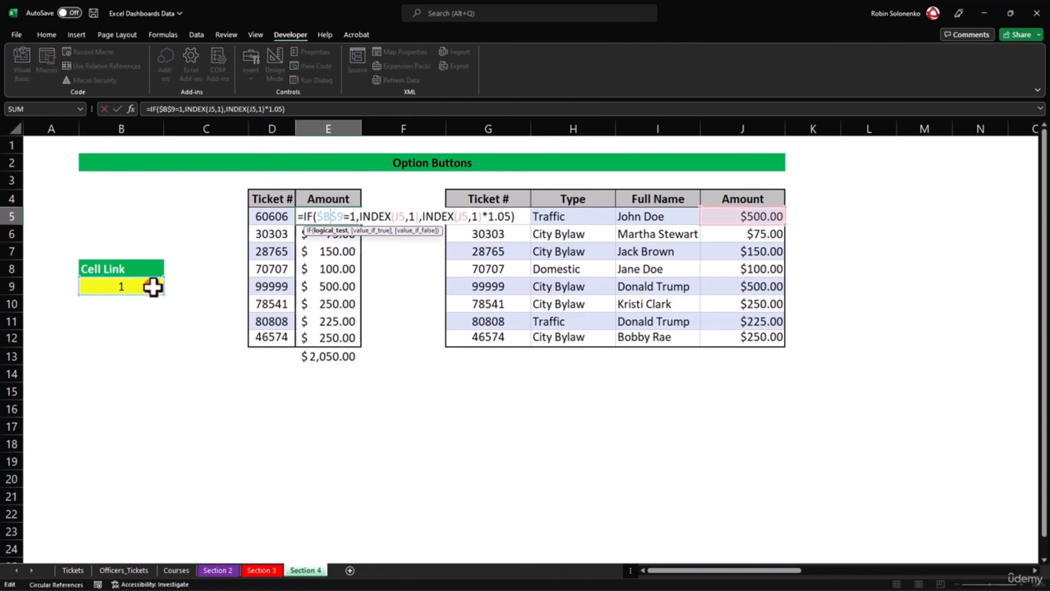
pyautogui.click(397, 217)
pyautogui.click(417, 218)
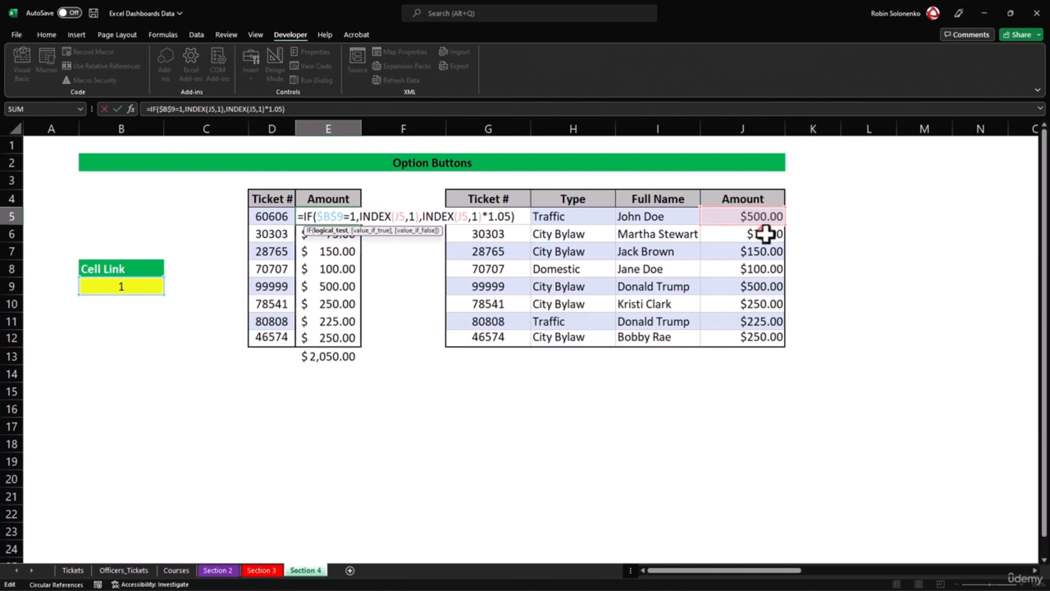
pyautogui.click(332, 217)
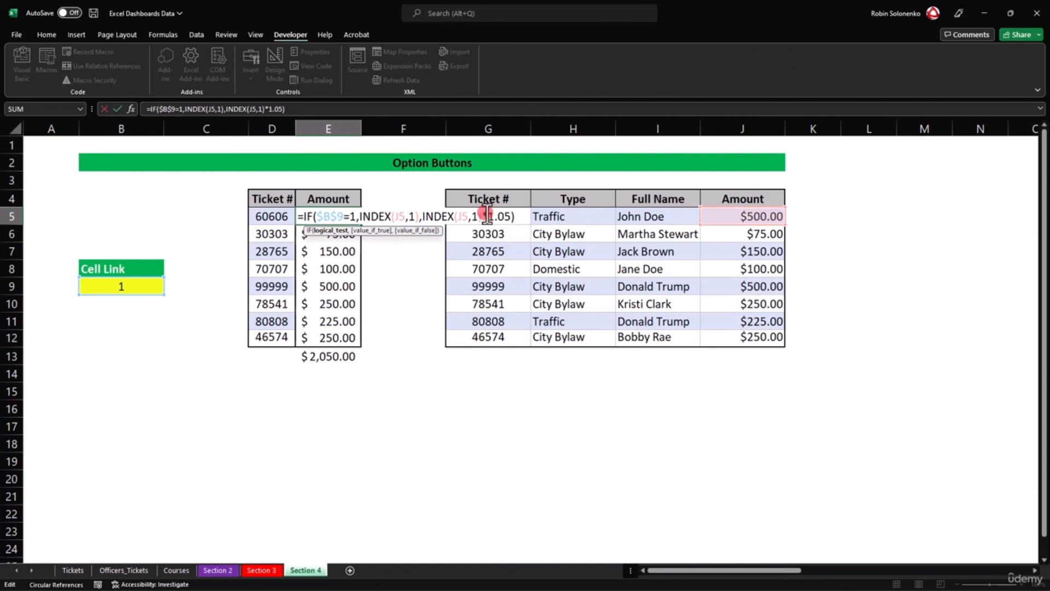
pyautogui.hotkey('ctrl', 'Return')
# Test the cell link in B9 by setting it to 2 and returning it to 1.
pyautogui.click(126, 287)
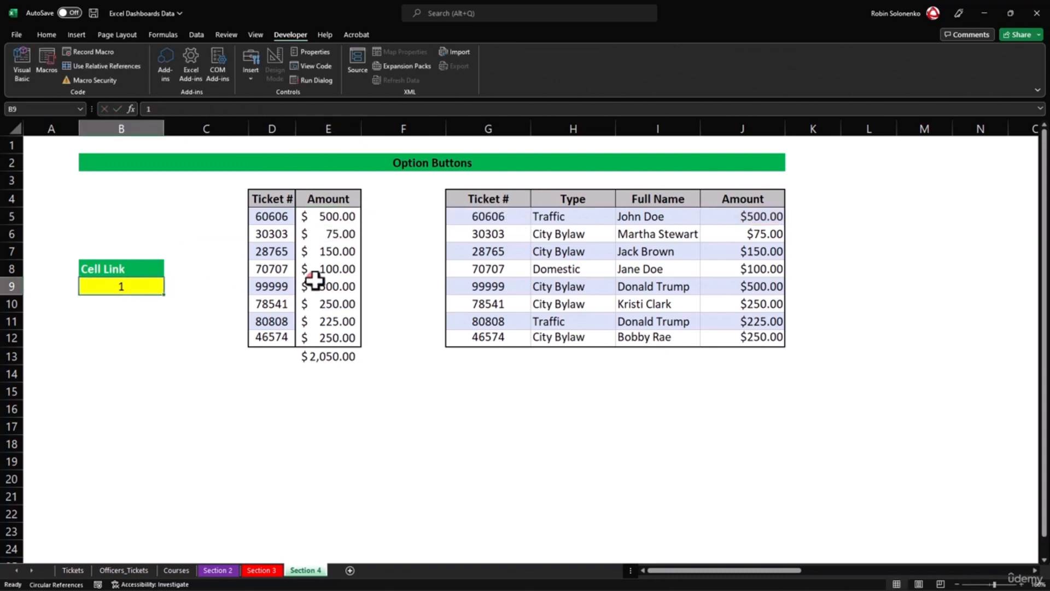
pyautogui.write('2')
pyautogui.press('Return')
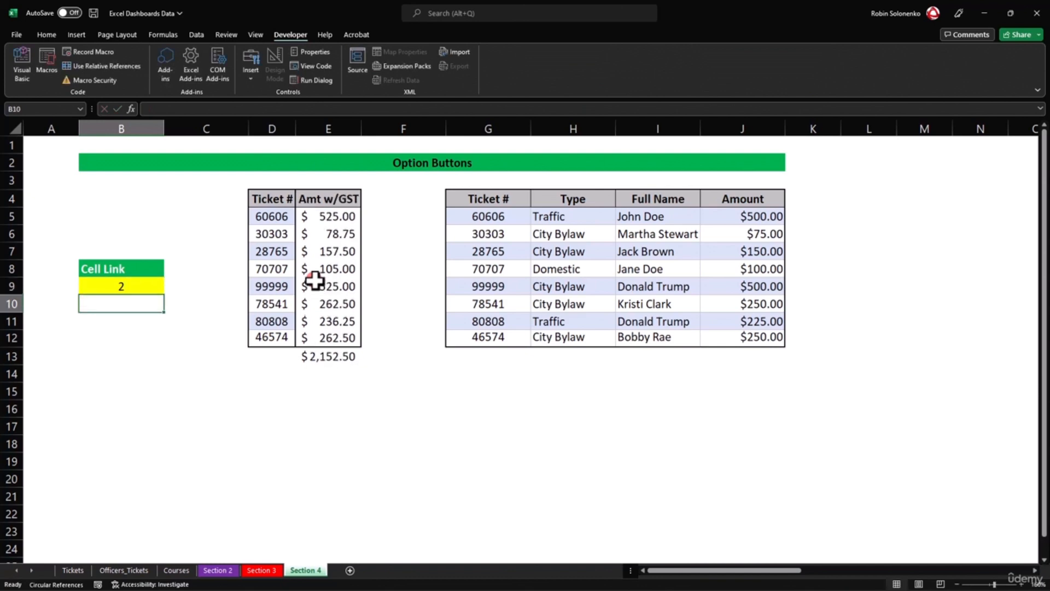
pyautogui.press('Up')
pyautogui.write('1')
pyautogui.press('Return')
pyautogui.press('Up')
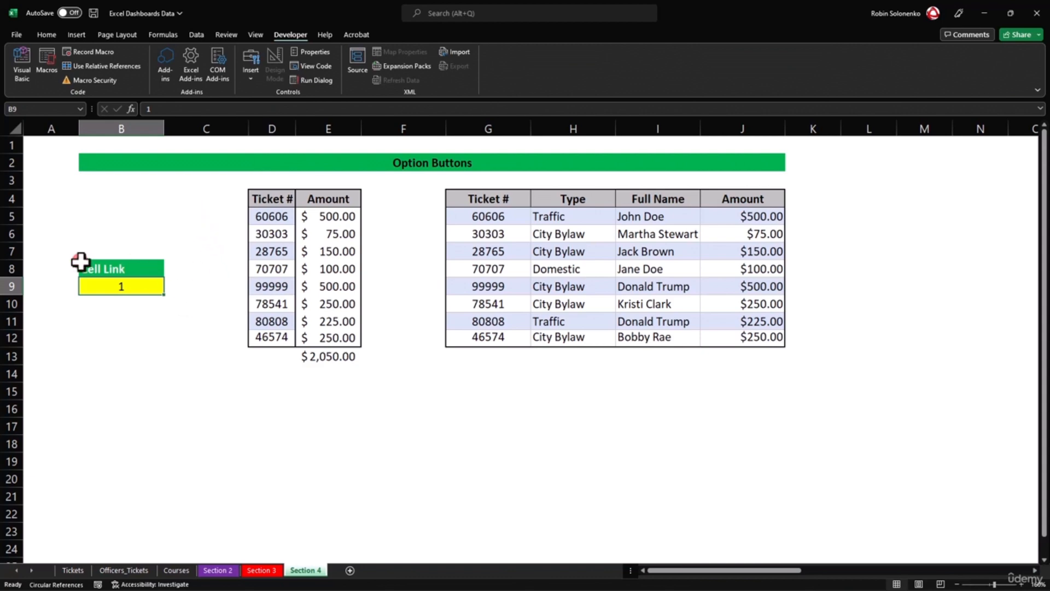
pyautogui.moveTo(75, 263); pyautogui.dragTo(183, 301)
pyautogui.click(130, 282)
pyautogui.moveTo(107, 268); pyautogui.dragTo(140, 282)
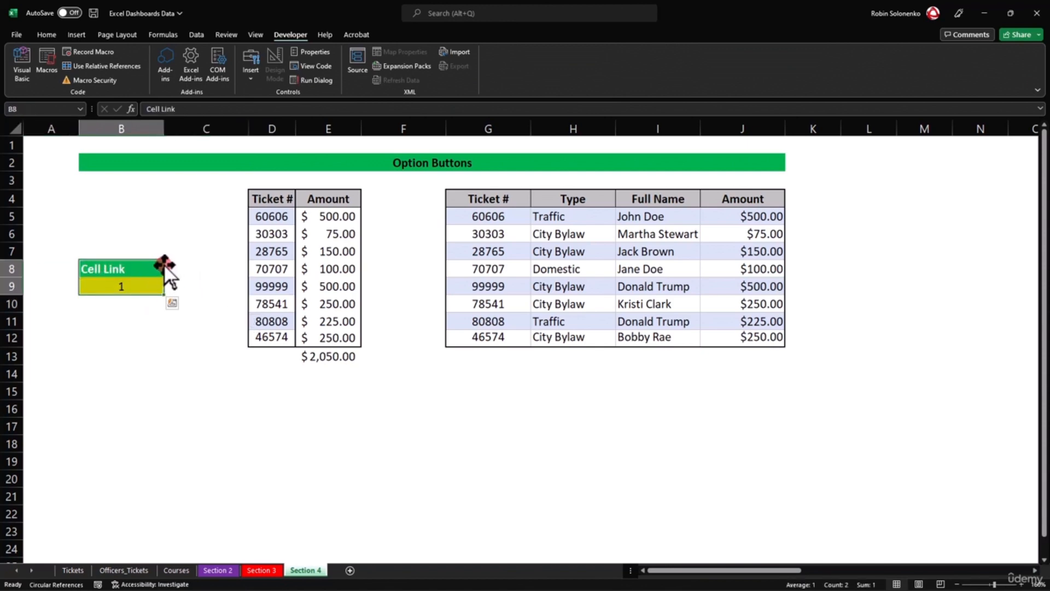
pyautogui.click(206, 286)
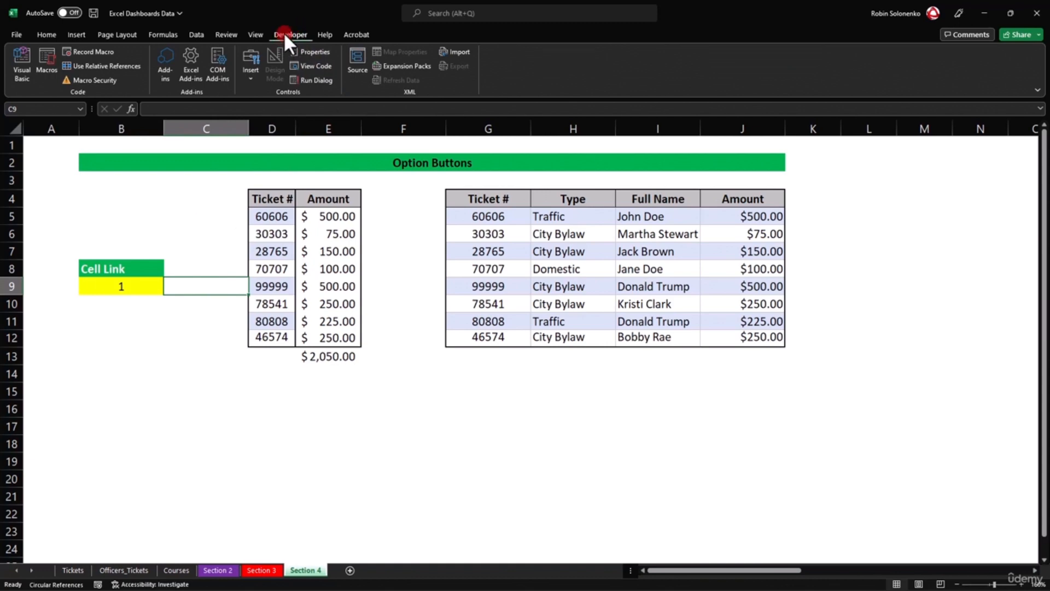
pyautogui.rightClick(556, 61)
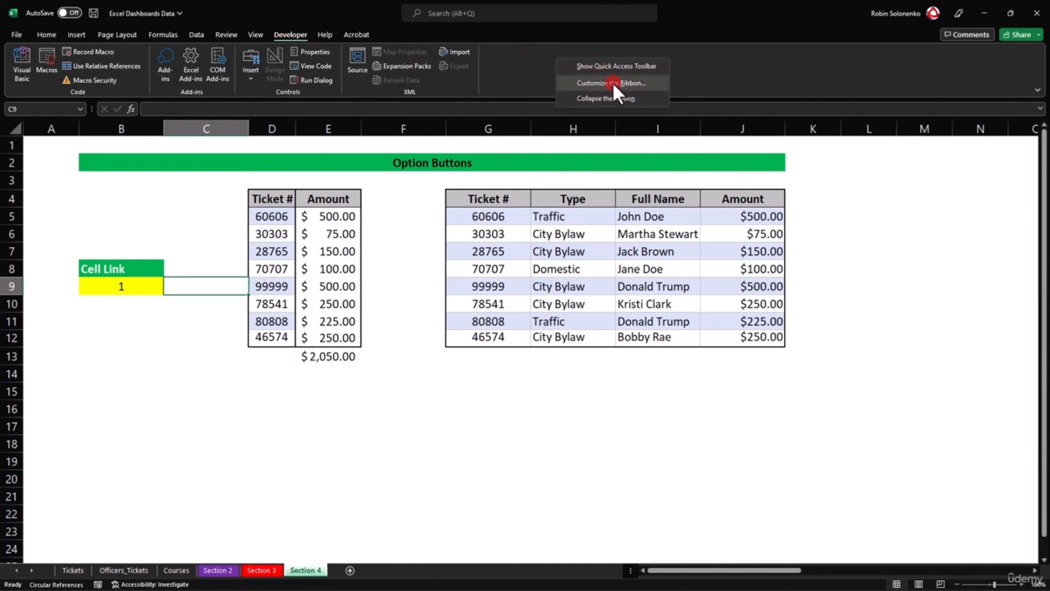
pyautogui.click(520, 59)
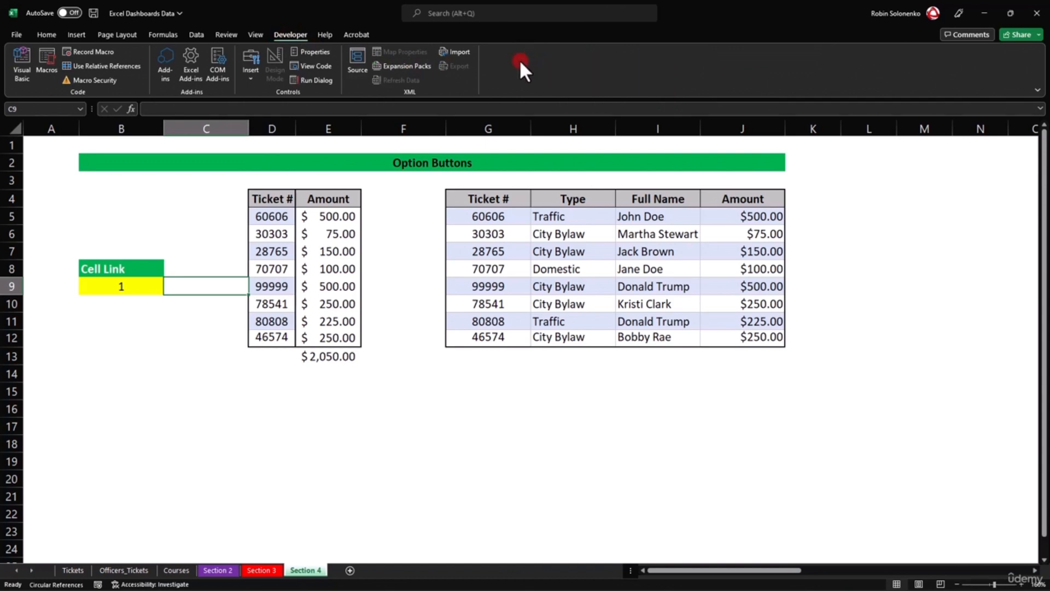
pyautogui.click(166, 75)
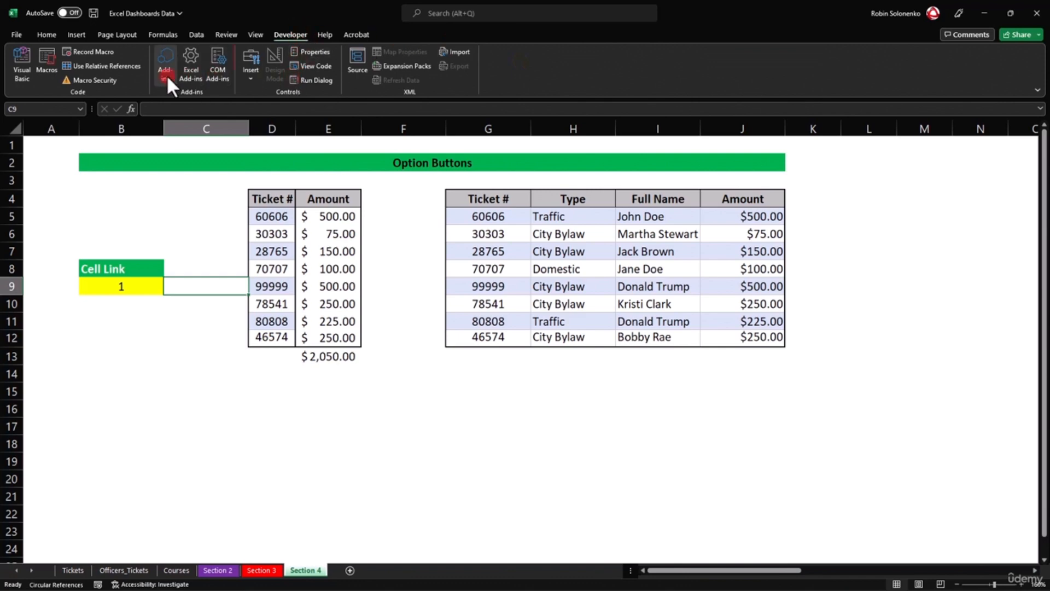
# Insert an option button form control around B4, above the Cell Link cells, and label it "Amount".
pyautogui.click(250, 75)
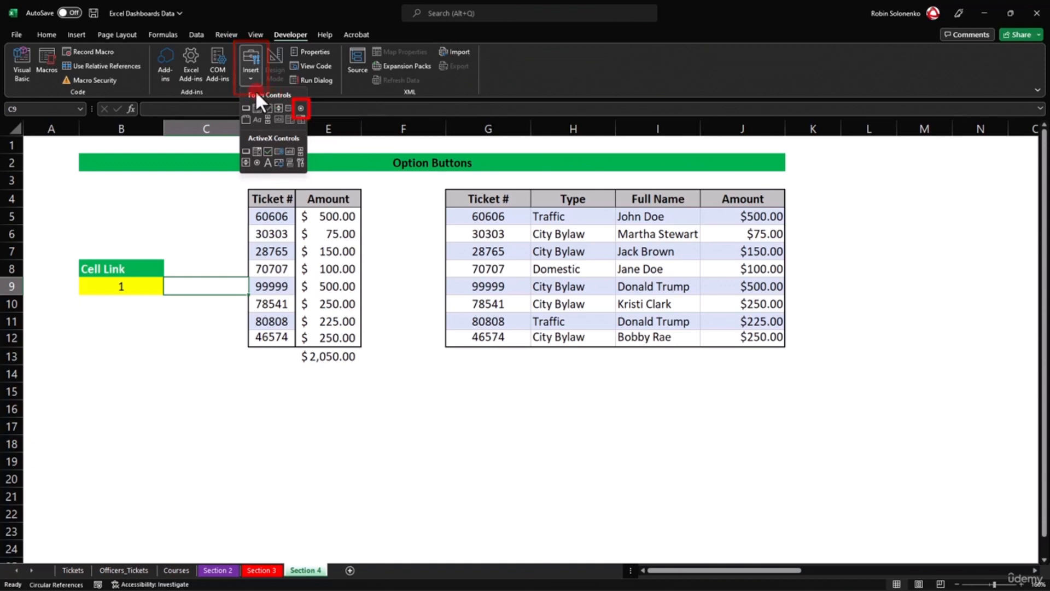
pyautogui.click(299, 108)
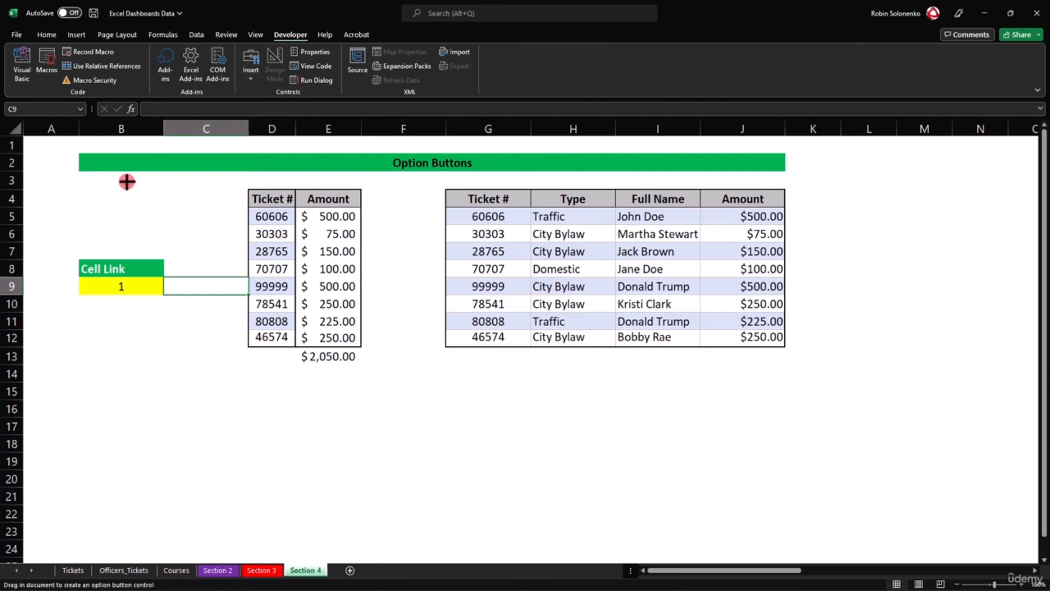
pyautogui.click(104, 194)
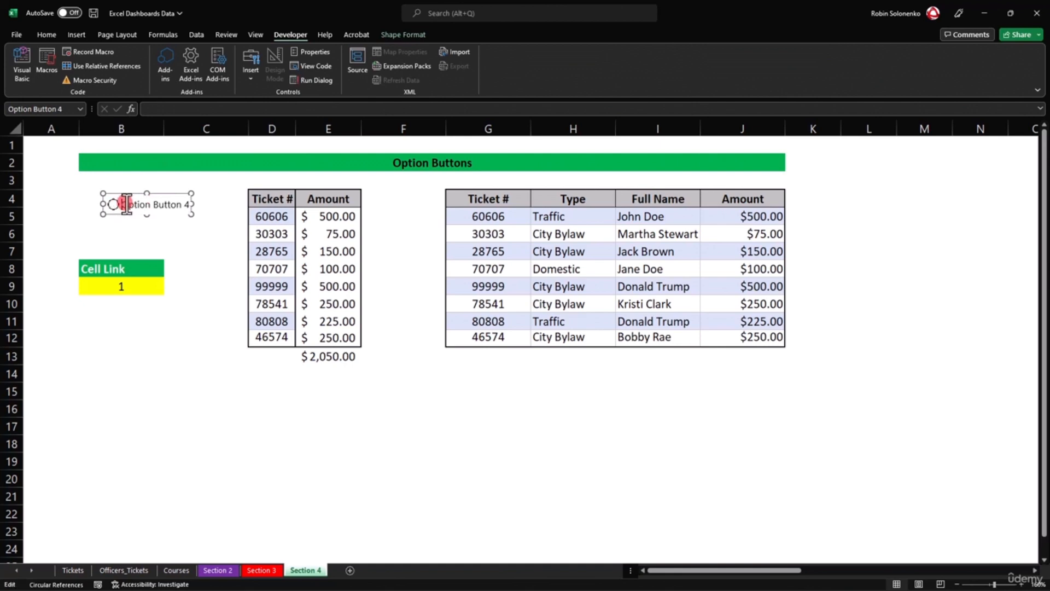
pyautogui.click(127, 204)
pyautogui.moveTo(114, 205); pyautogui.dragTo(196, 204)
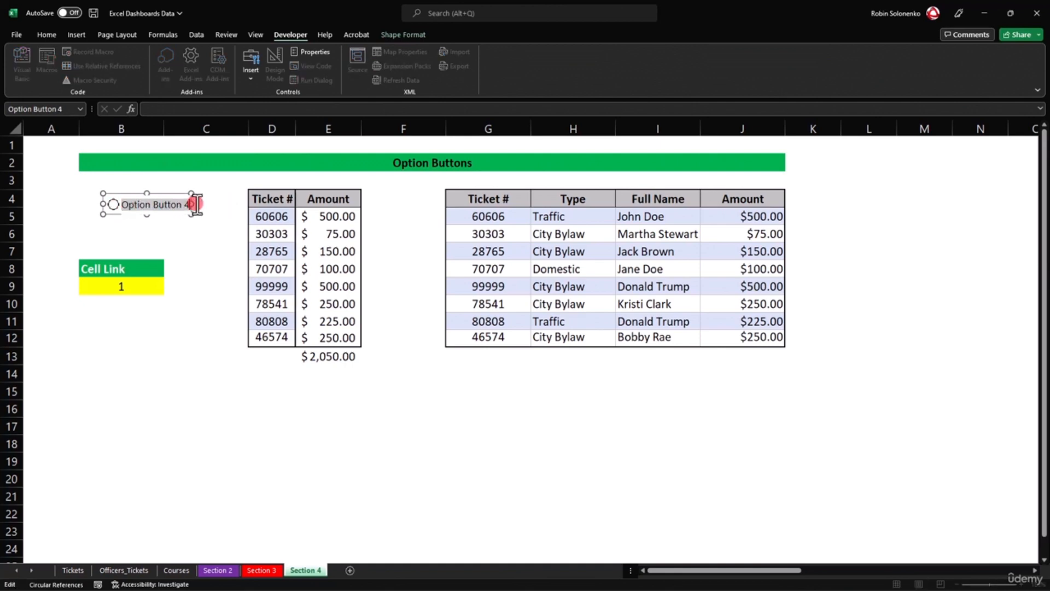
pyautogui.write('Amount')
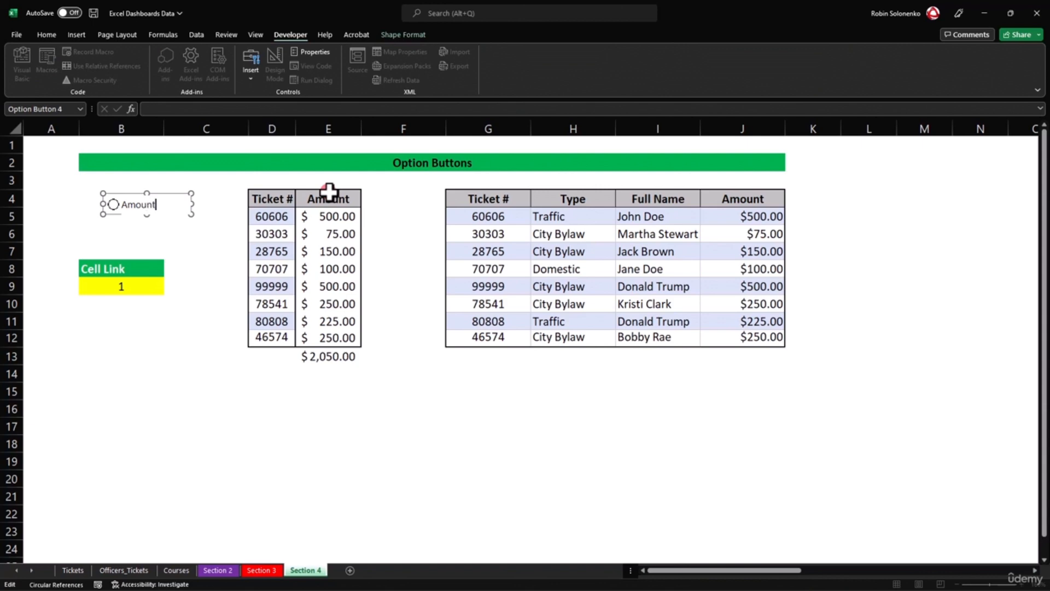
pyautogui.click(169, 232)
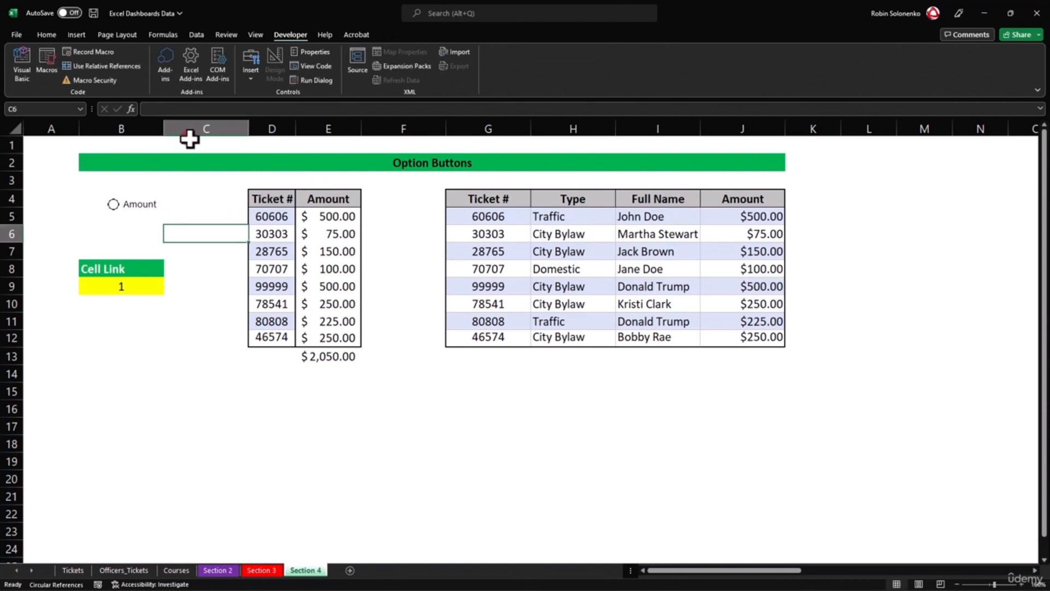
# Insert a second option button form control below the Amount button and label it "Amount w/GST".
pyautogui.click(248, 73)
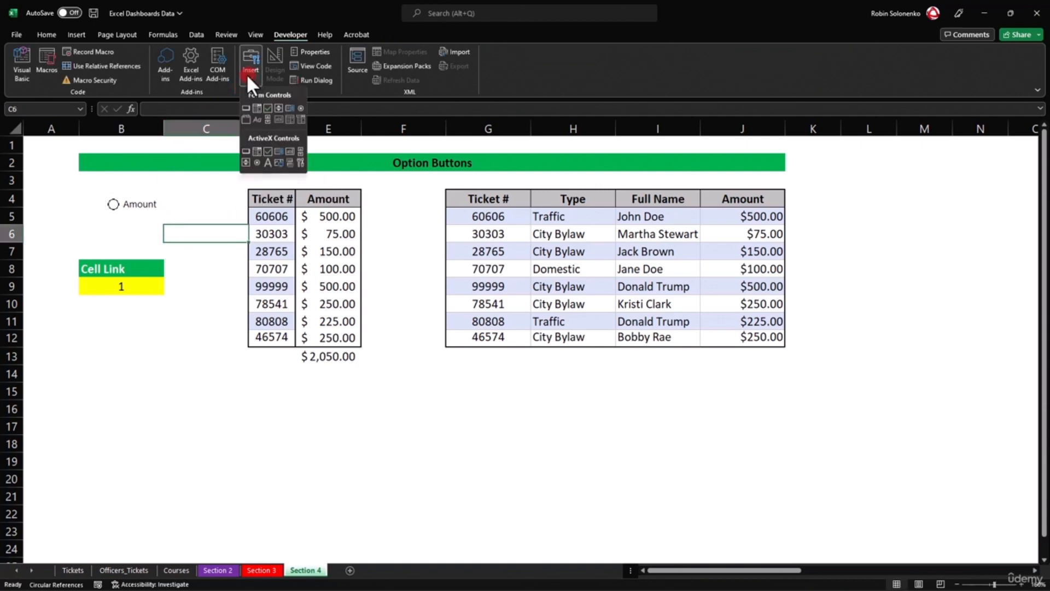
pyautogui.click(299, 106)
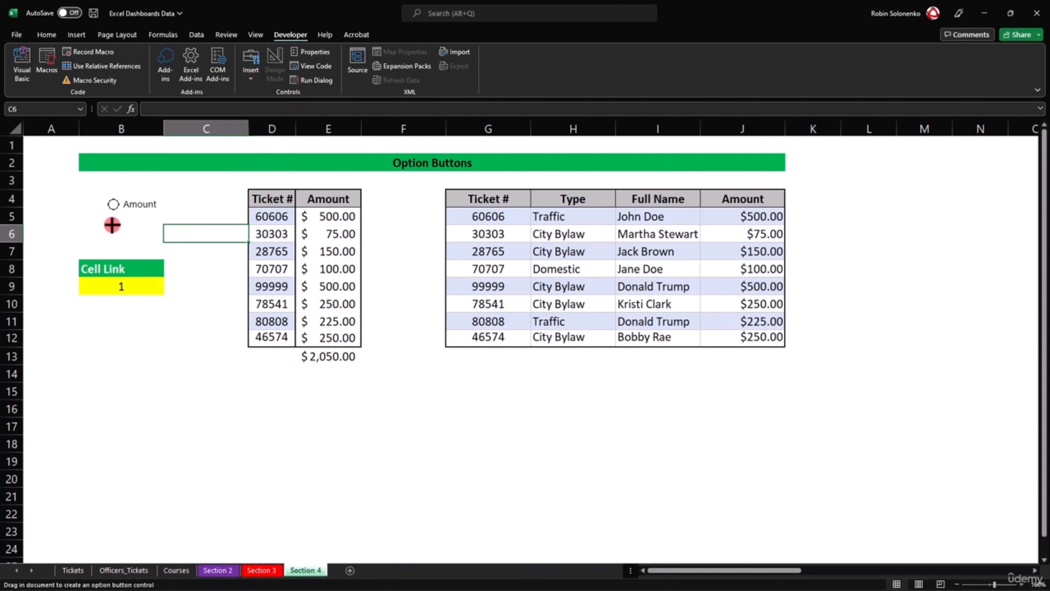
pyautogui.click(112, 225)
pyautogui.click(162, 235)
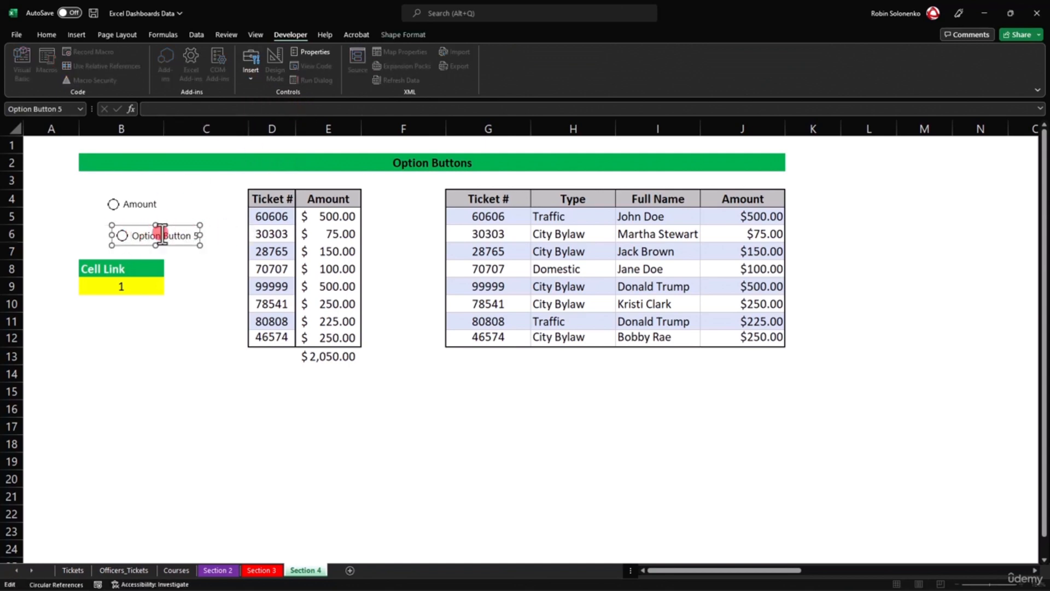
pyautogui.moveTo(131, 236); pyautogui.dragTo(249, 233)
pyautogui.write('Amount w')
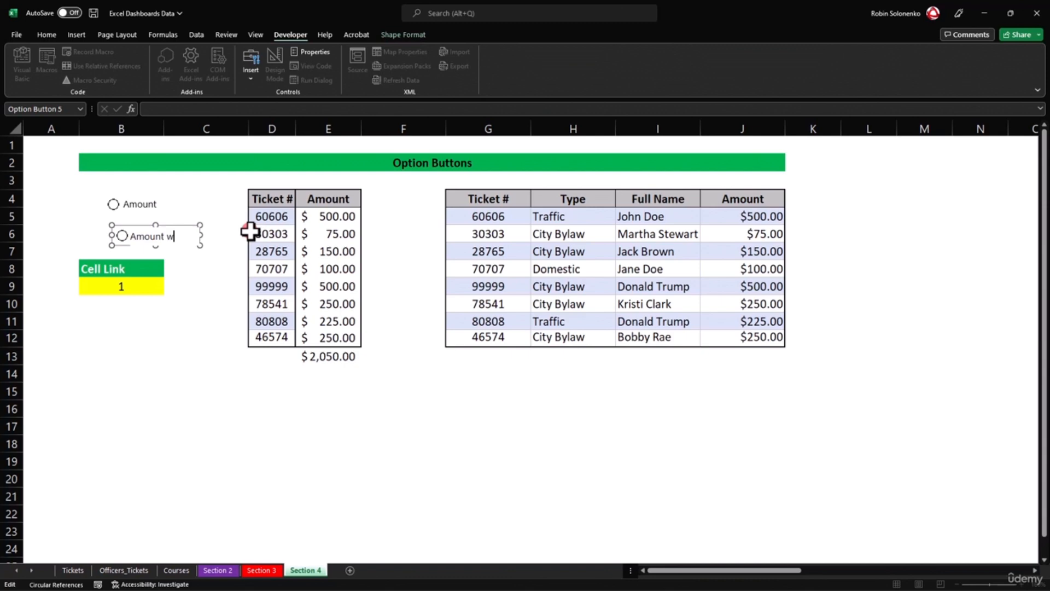
pyautogui.write('/GST')
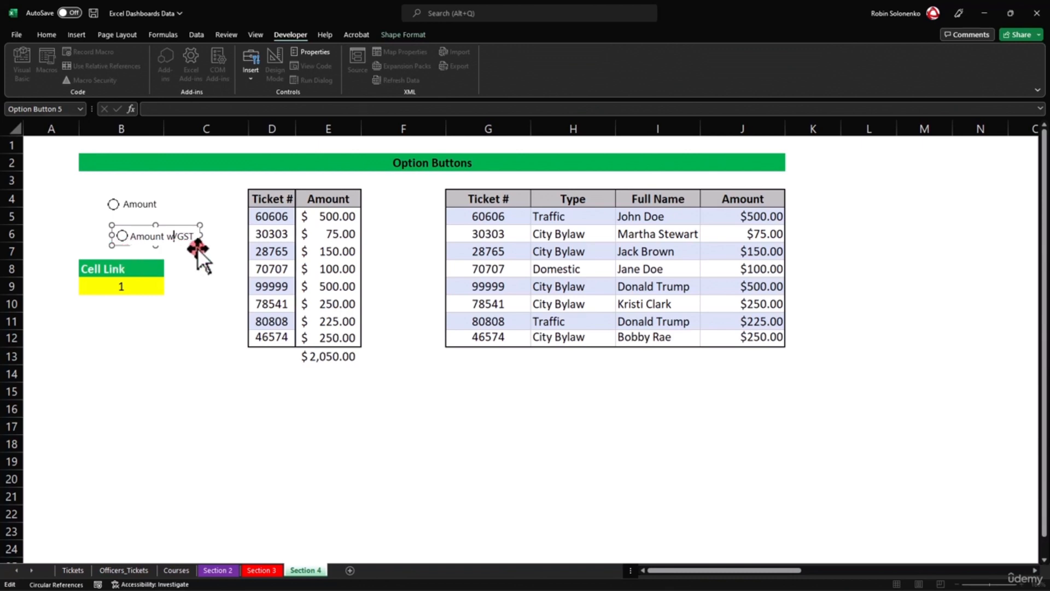
# Nudge the Amount w/GST option button up and to the left so it aligns directly beneath the Amount button.
pyautogui.click(184, 224)
pyautogui.keyDown('ctrl'); pyautogui.click(185, 230); pyautogui.keyUp('ctrl')
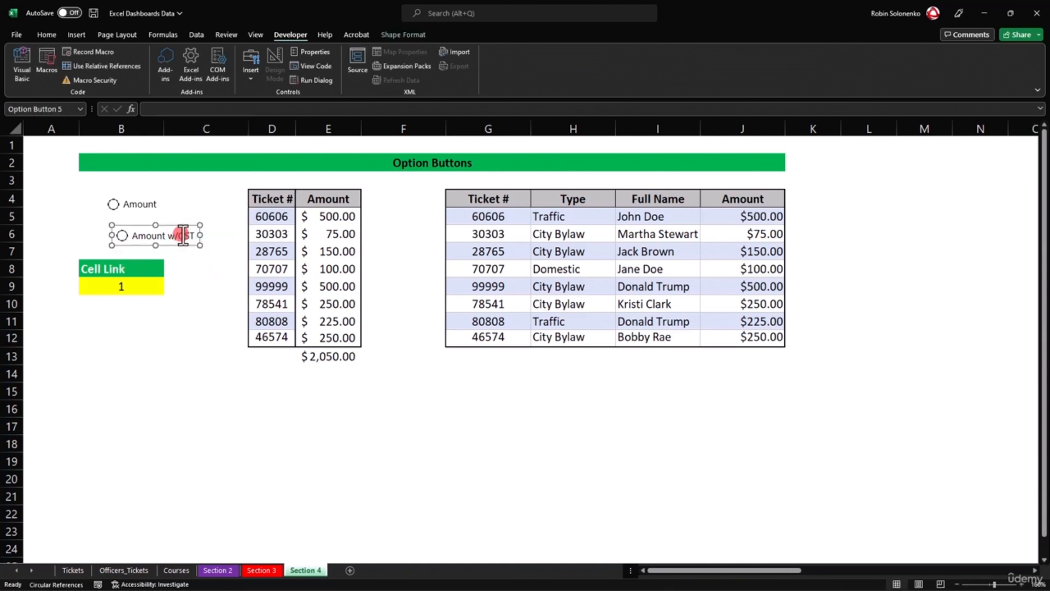
pyautogui.press('Left')
pyautogui.press('Left')
pyautogui.press('Left')
pyautogui.press('Left')
pyautogui.press('Left')
pyautogui.press('Up')
pyautogui.press('Up')
pyautogui.press('Left')
pyautogui.press('Left')
pyautogui.press('Left')
pyautogui.press('Left')
pyautogui.press('Left')
pyautogui.press('Up')
pyautogui.press('Up')
pyautogui.press('Up')
pyautogui.press('Up')
pyautogui.press('Up')
pyautogui.press('Up')
pyautogui.press('Up')
pyautogui.press('Up')
pyautogui.press('Up')
pyautogui.press('Up')
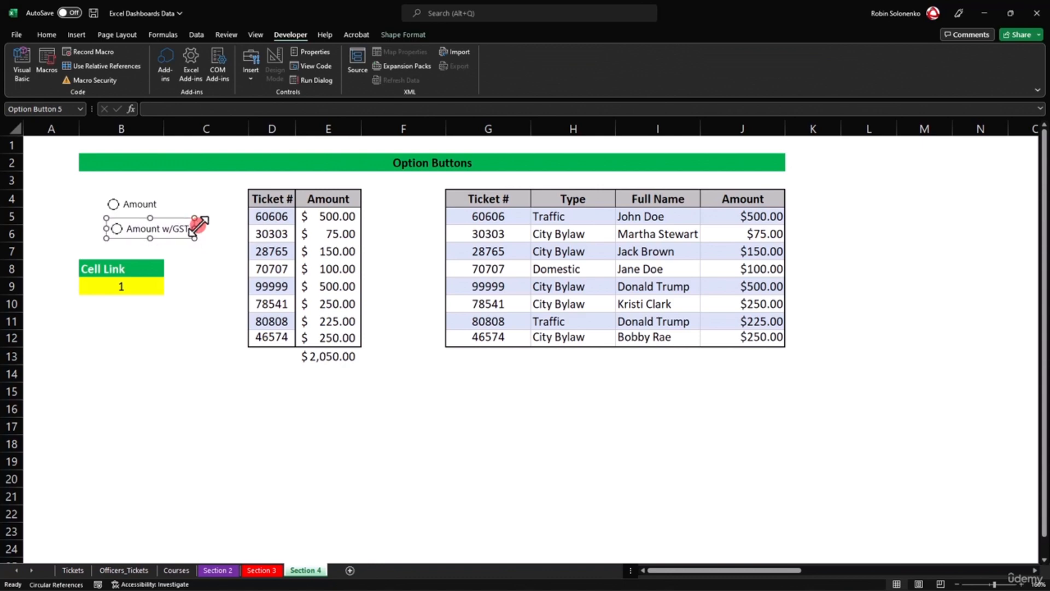
pyautogui.press('Right')
pyautogui.press('Right')
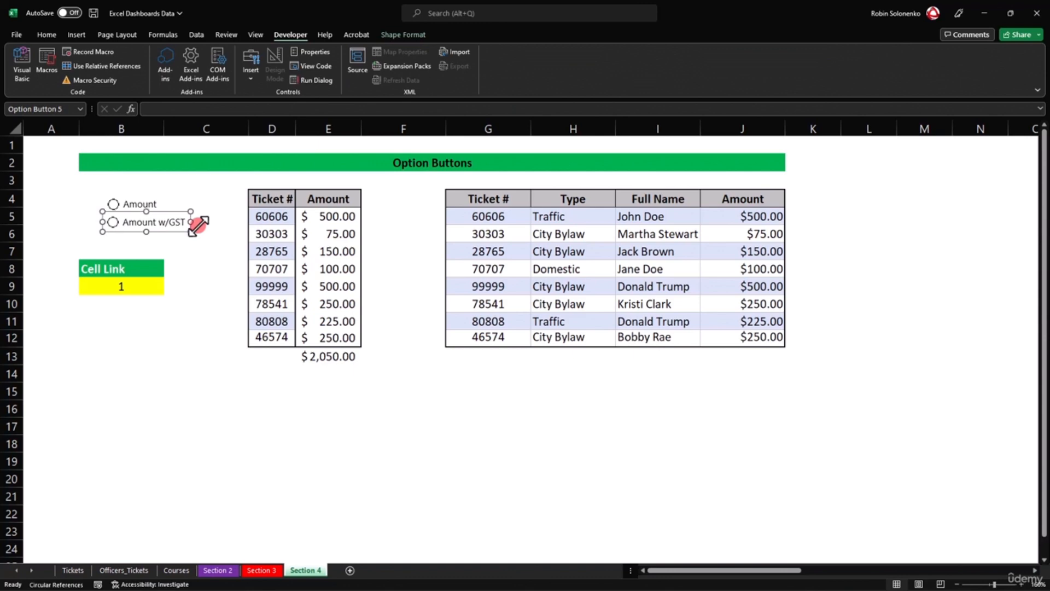
pyautogui.click(202, 251)
# Set the Amount w/GST option button's cell link to $B$9 in its control format settings.
pyautogui.rightClick(155, 224)
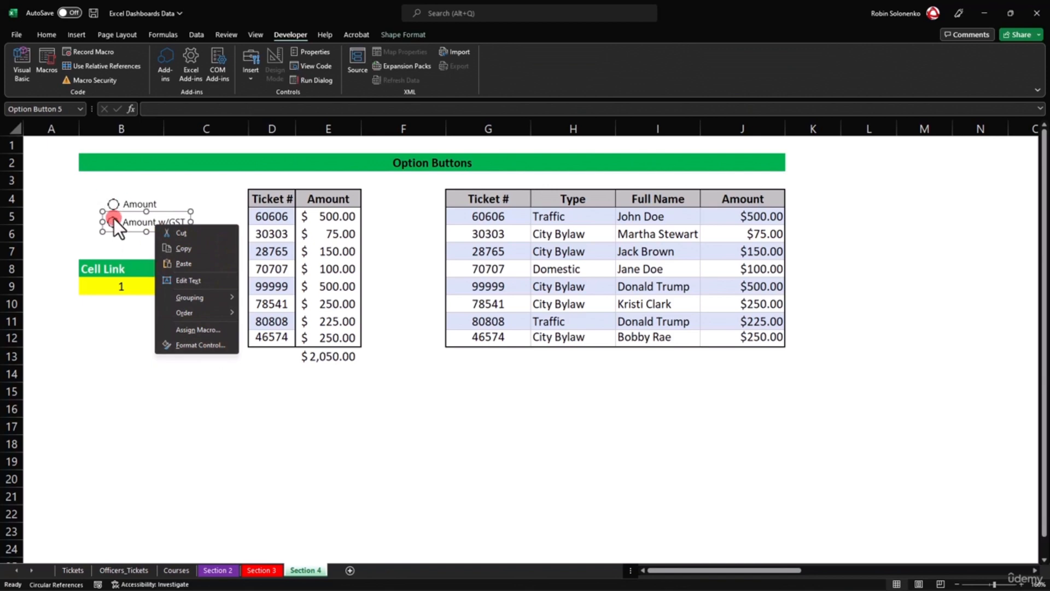
pyautogui.click(211, 342)
pyautogui.moveTo(624, 159); pyautogui.dragTo(473, 159)
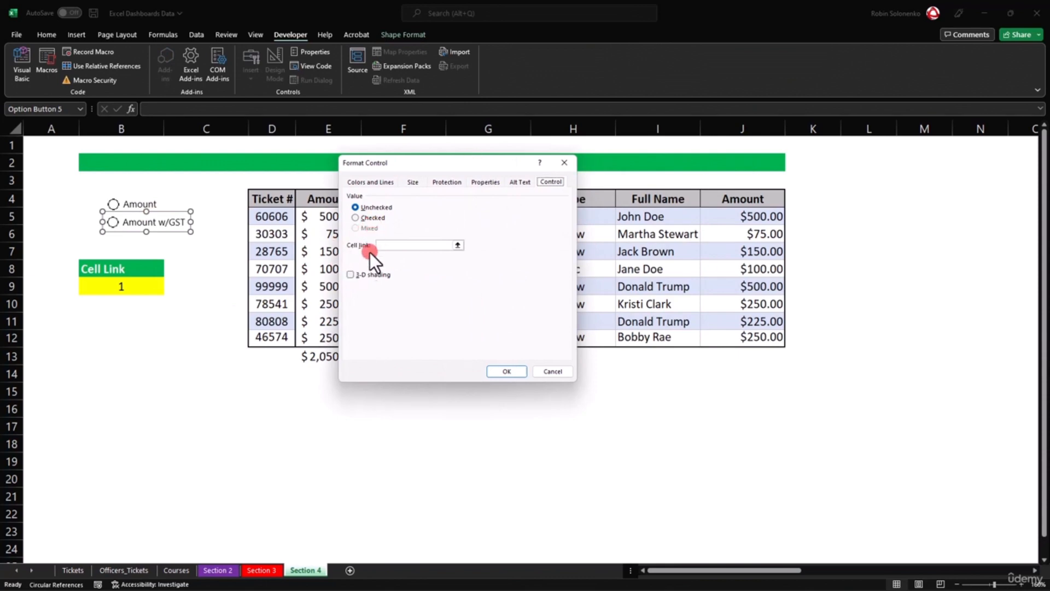
pyautogui.click(392, 245)
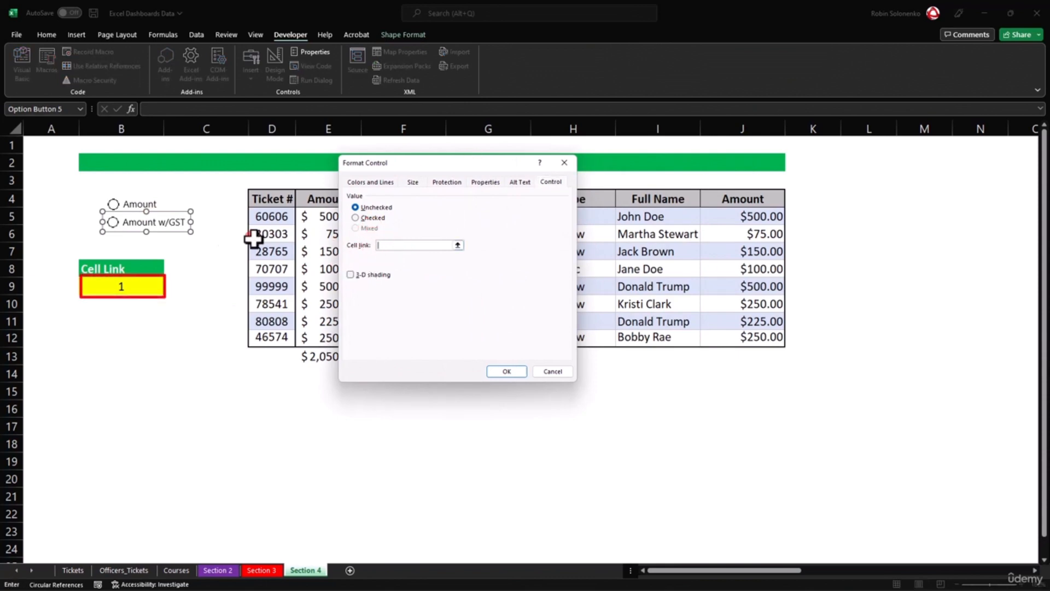
pyautogui.click(125, 285)
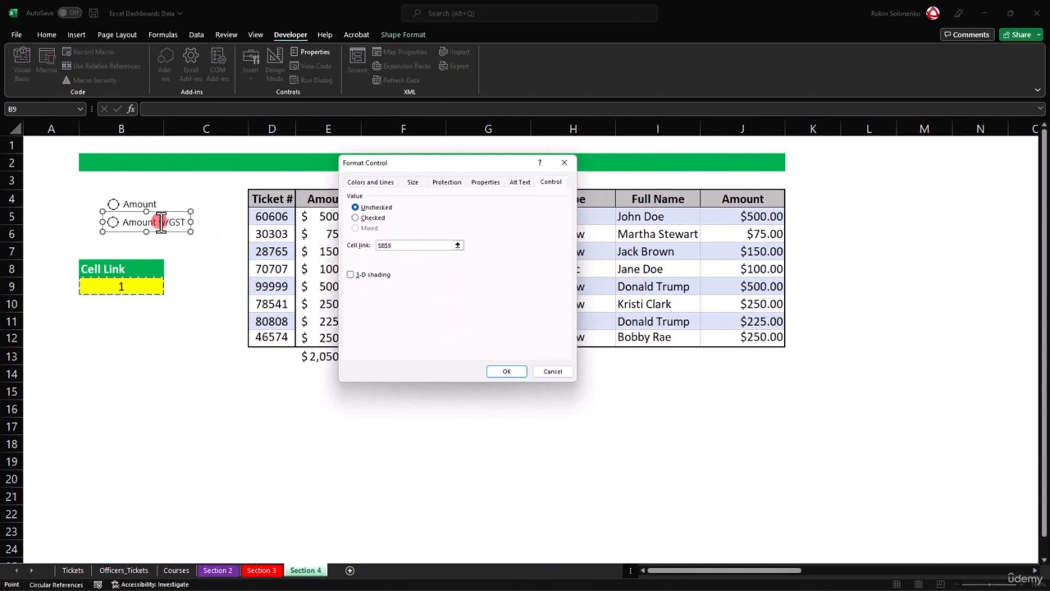
pyautogui.click(499, 370)
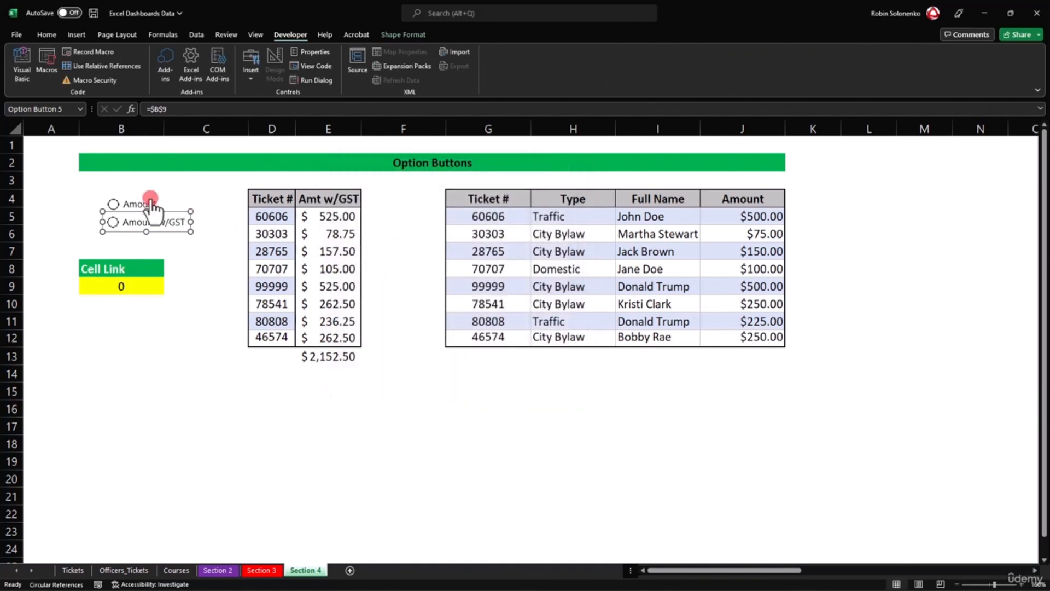
# Check the cell link in the Amount option button's control format settings and deselect the button.
pyautogui.rightClick(144, 205)
pyautogui.click(200, 322)
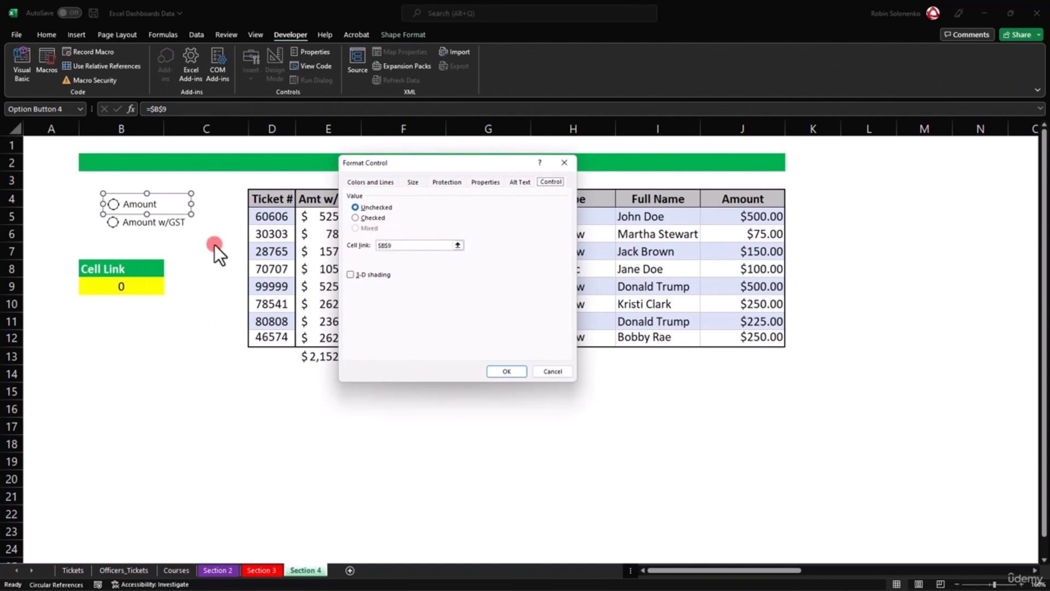
pyautogui.click(548, 369)
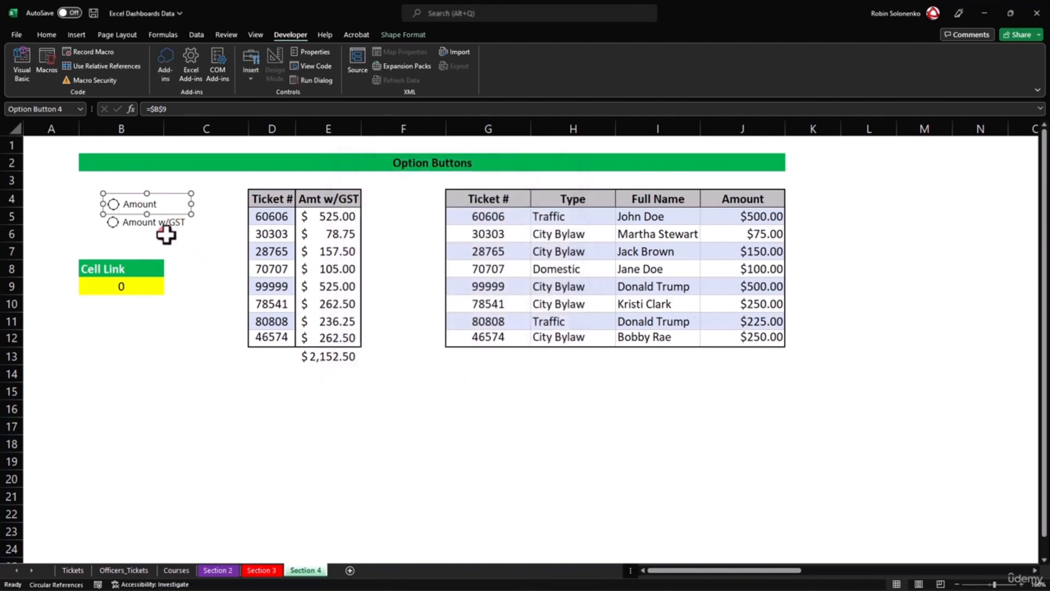
pyautogui.click(169, 232)
# Test the linked option buttons by switching repeatedly between Amount w/GST and Amount, ending on Amount.
pyautogui.click(115, 221)
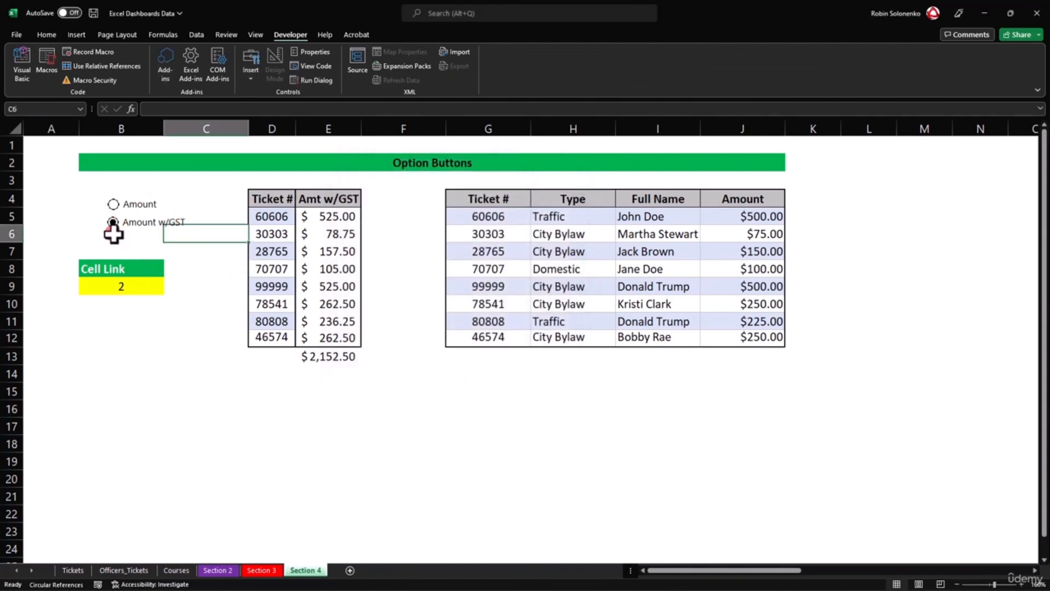
pyautogui.click(112, 204)
pyautogui.click(112, 222)
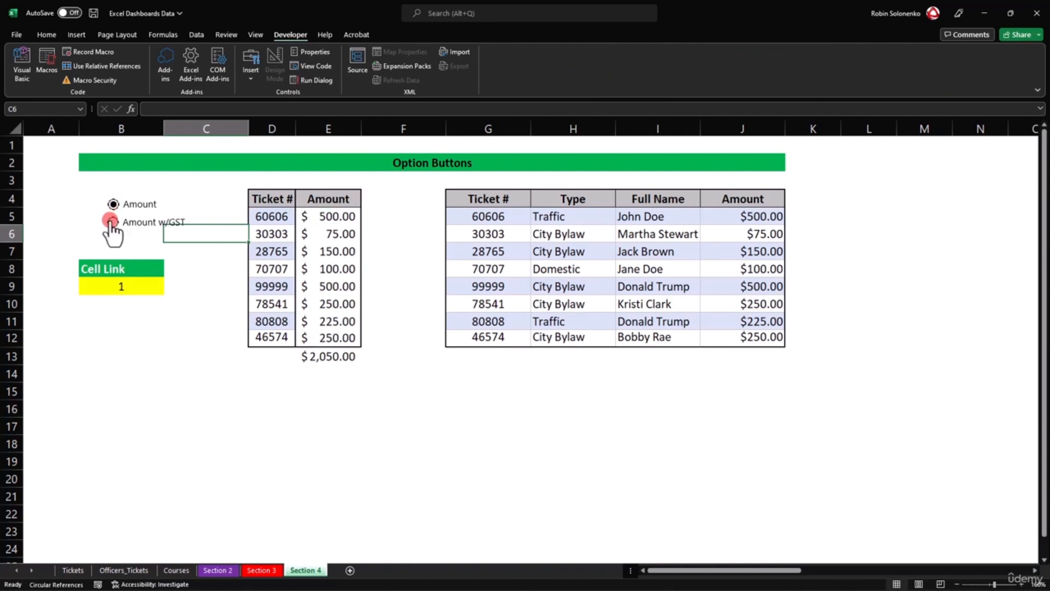
pyautogui.click(113, 203)
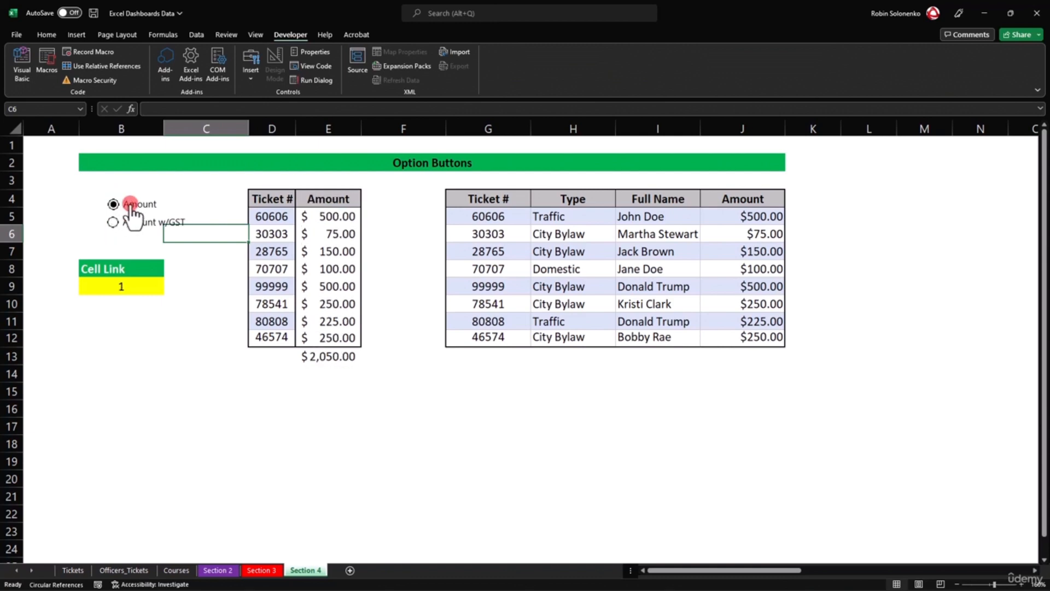
pyautogui.click(112, 221)
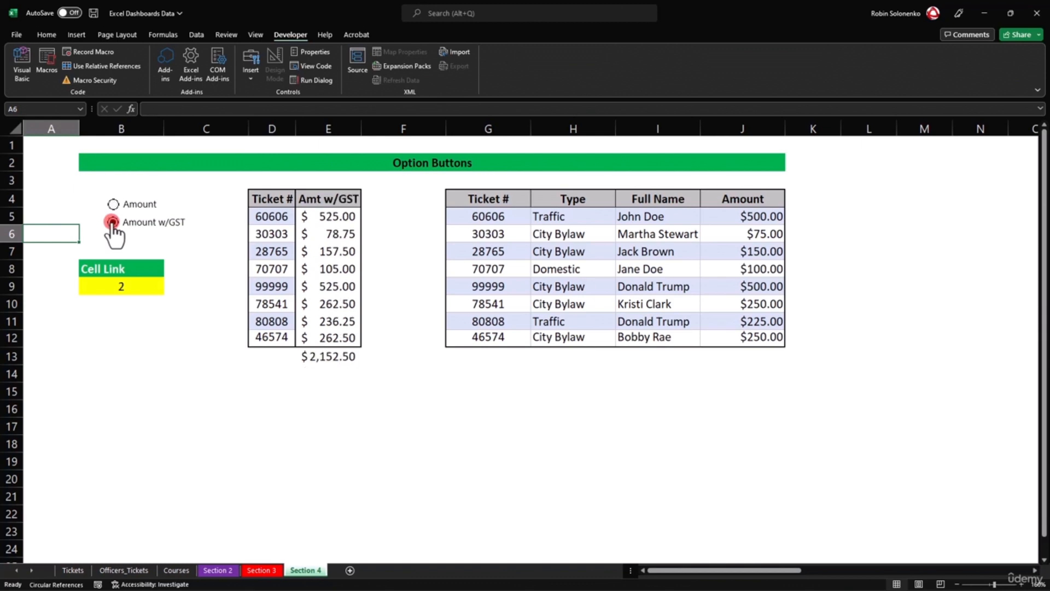
pyautogui.click(112, 204)
pyautogui.click(112, 222)
pyautogui.click(113, 204)
pyautogui.click(113, 221)
pyautogui.click(113, 203)
pyautogui.click(113, 222)
pyautogui.click(113, 204)
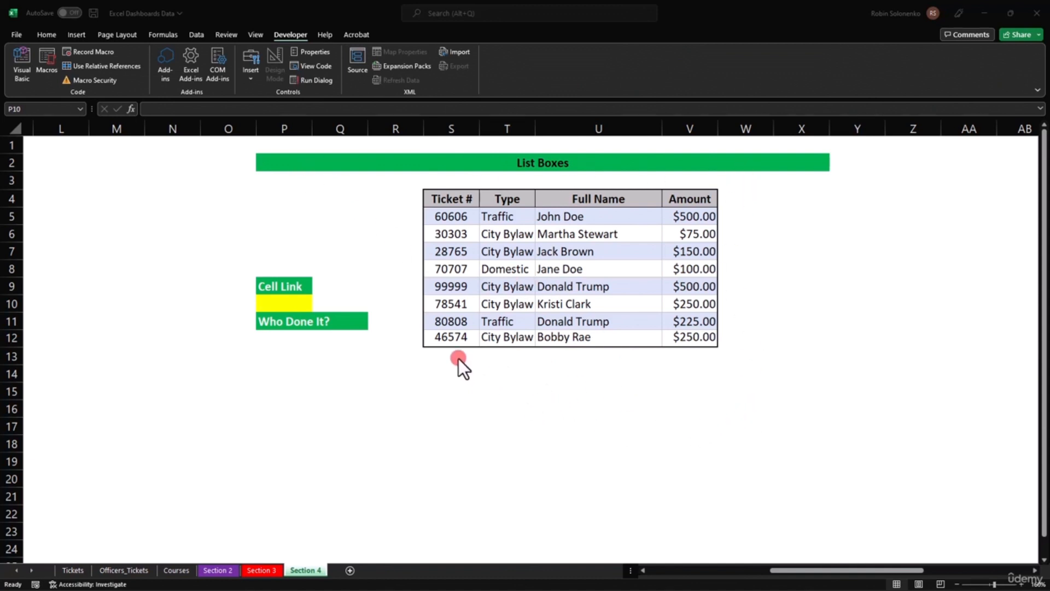
# Insert a list box form control over about P4:Q8, between the List Boxes heading and the Cell Link label.
pyautogui.moveTo(445, 216); pyautogui.dragTo(708, 336)
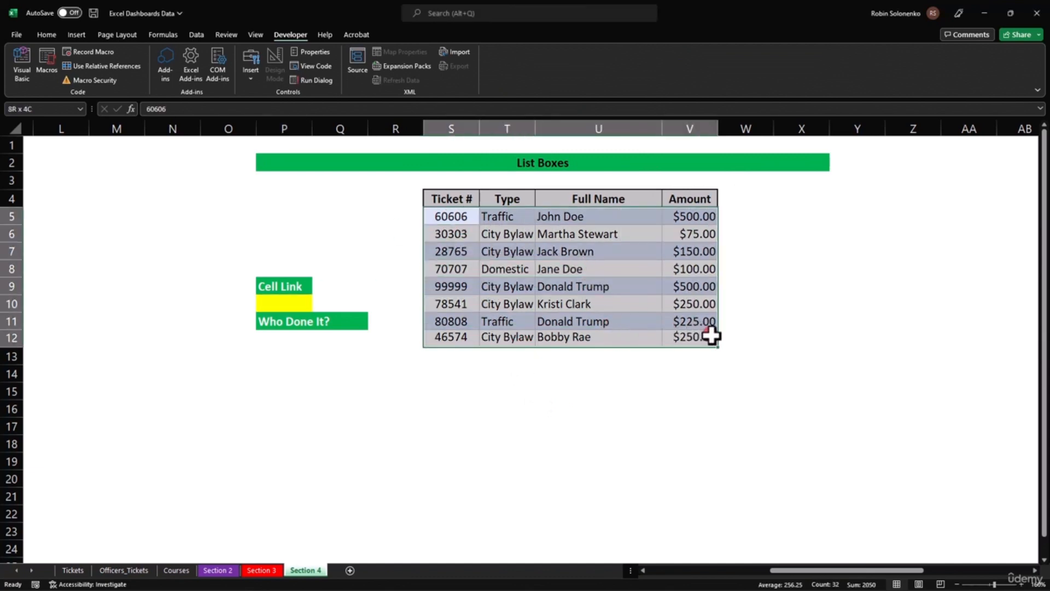
pyautogui.click(539, 236)
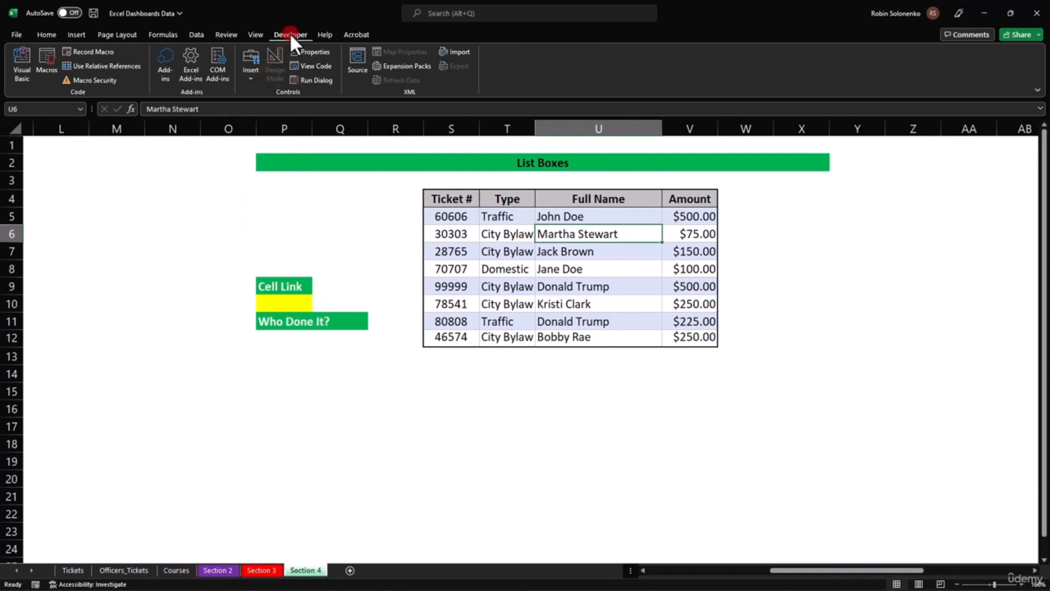
pyautogui.click(251, 79)
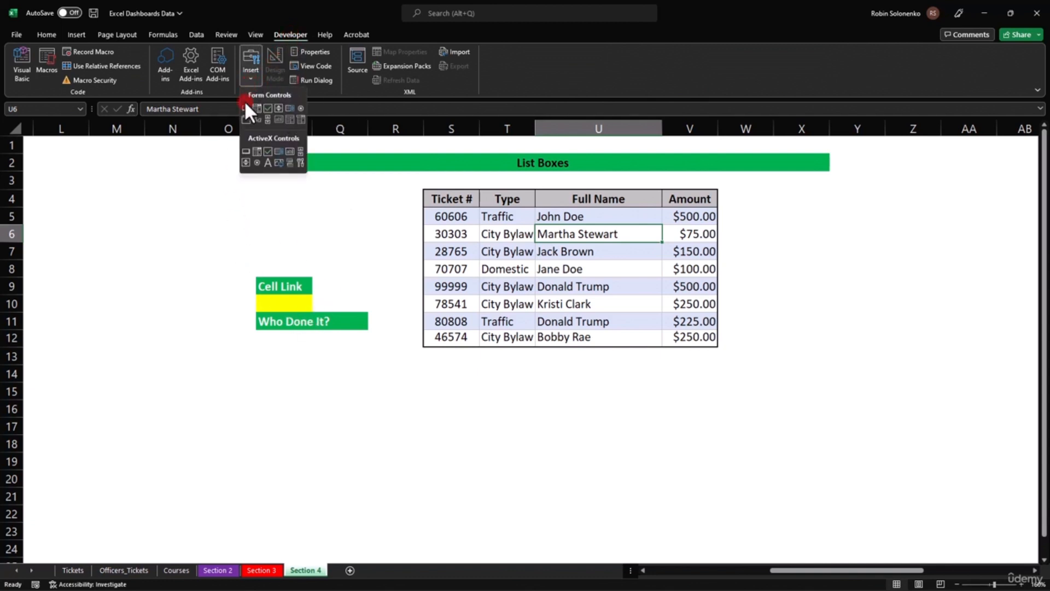
pyautogui.click(290, 108)
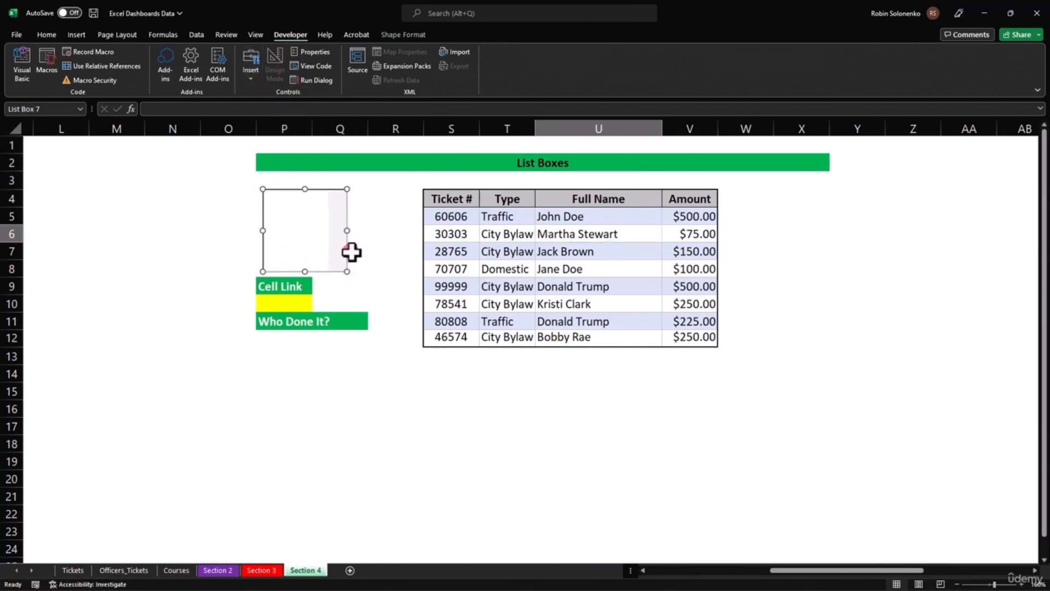
# Narrow the list box to end within column Q and set its input range to the ticket numbers in $S$5:$S$12.
pyautogui.moveTo(347, 232); pyautogui.dragTo(329, 237)
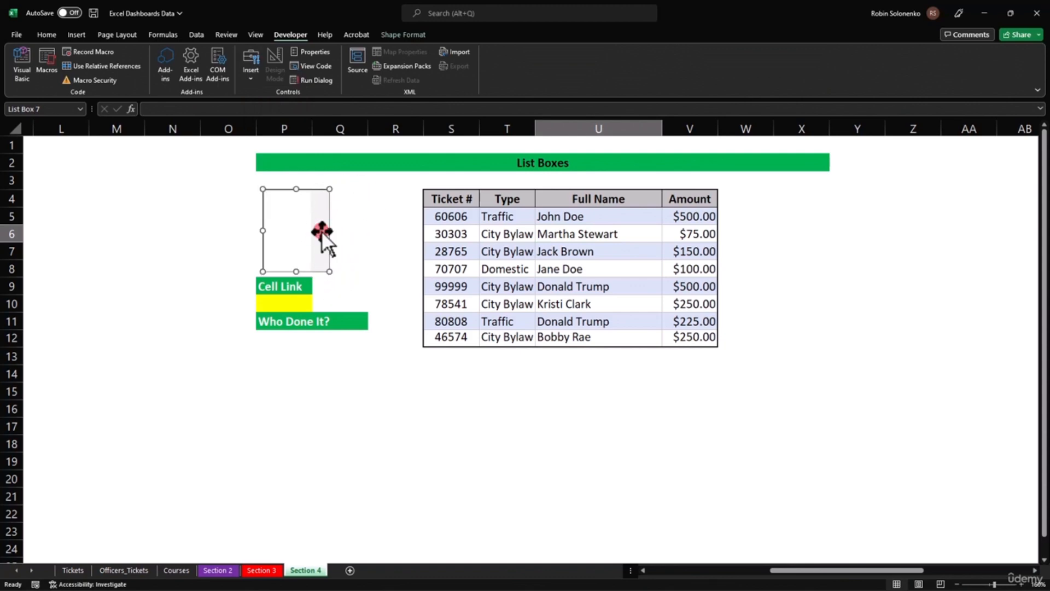
pyautogui.rightClick(314, 218)
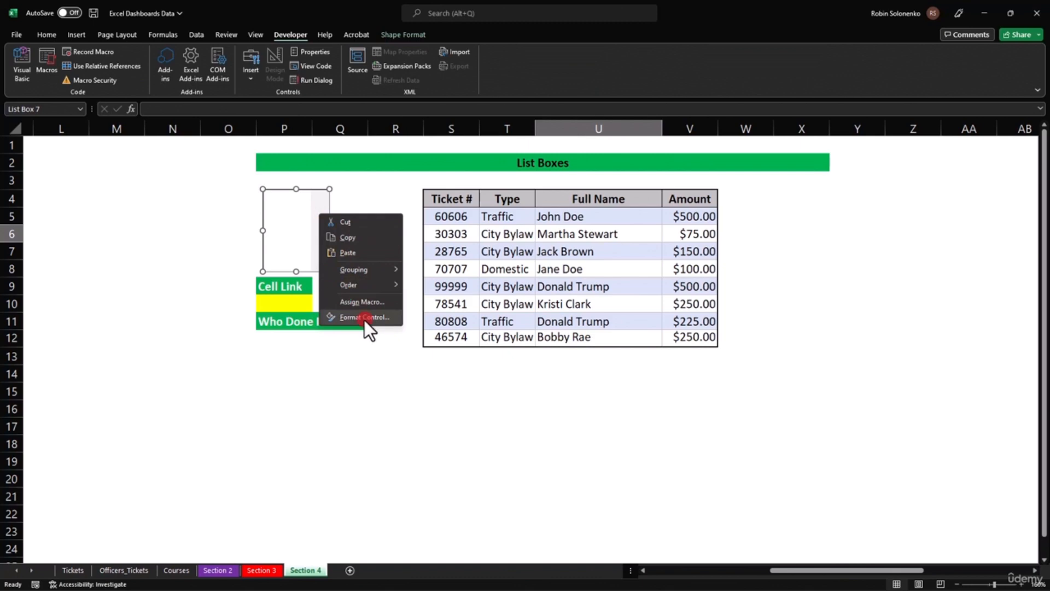
pyautogui.click(363, 319)
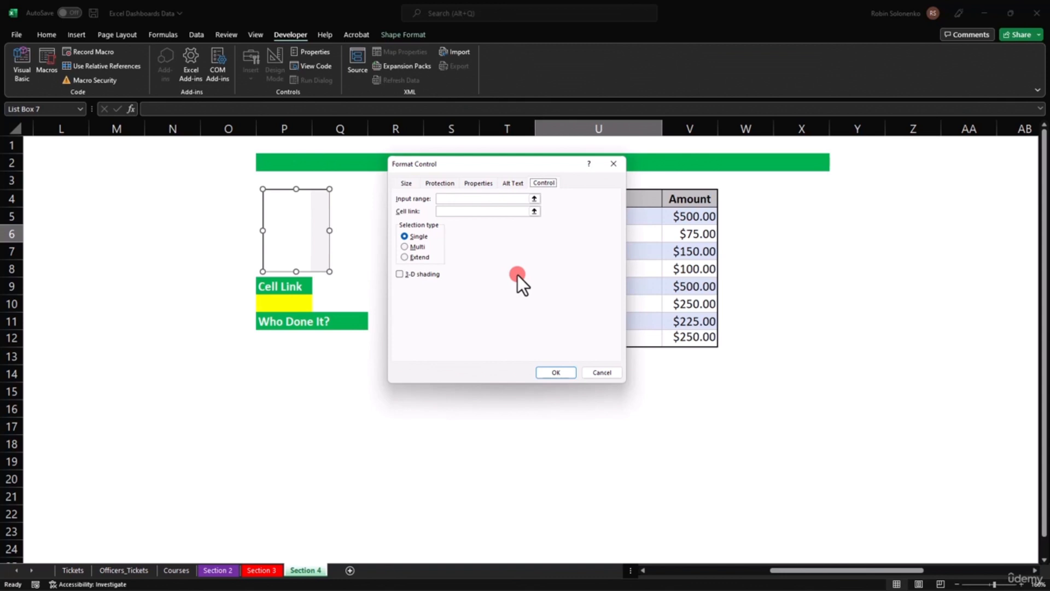
pyautogui.click(486, 198)
pyautogui.moveTo(477, 165); pyautogui.dragTo(717, 201)
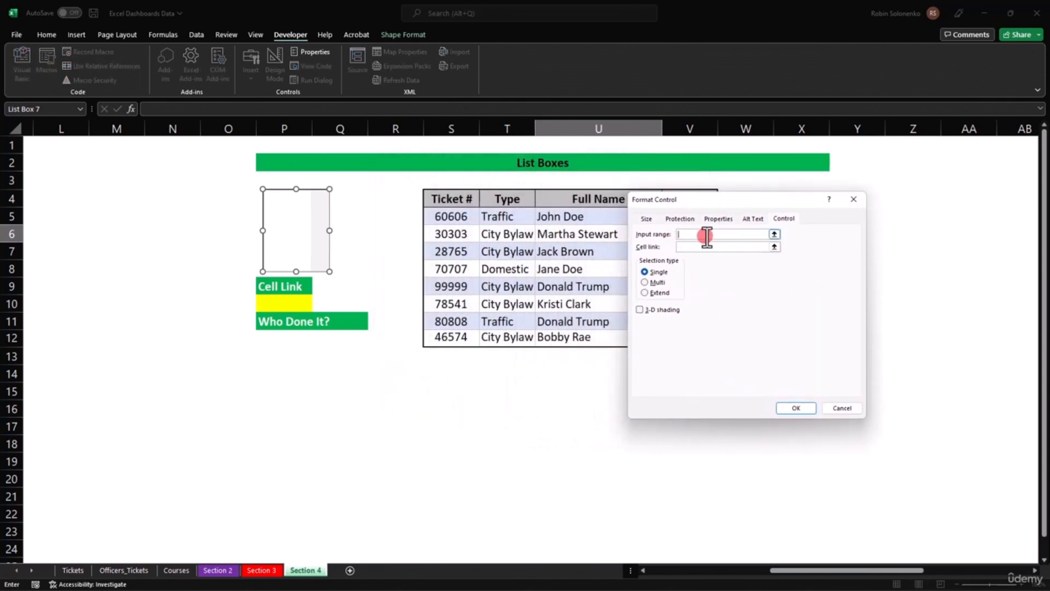
pyautogui.moveTo(446, 216); pyautogui.dragTo(447, 339)
# Link the list box to the yellow cell $P$10 and apply the control settings.
pyautogui.click(688, 246)
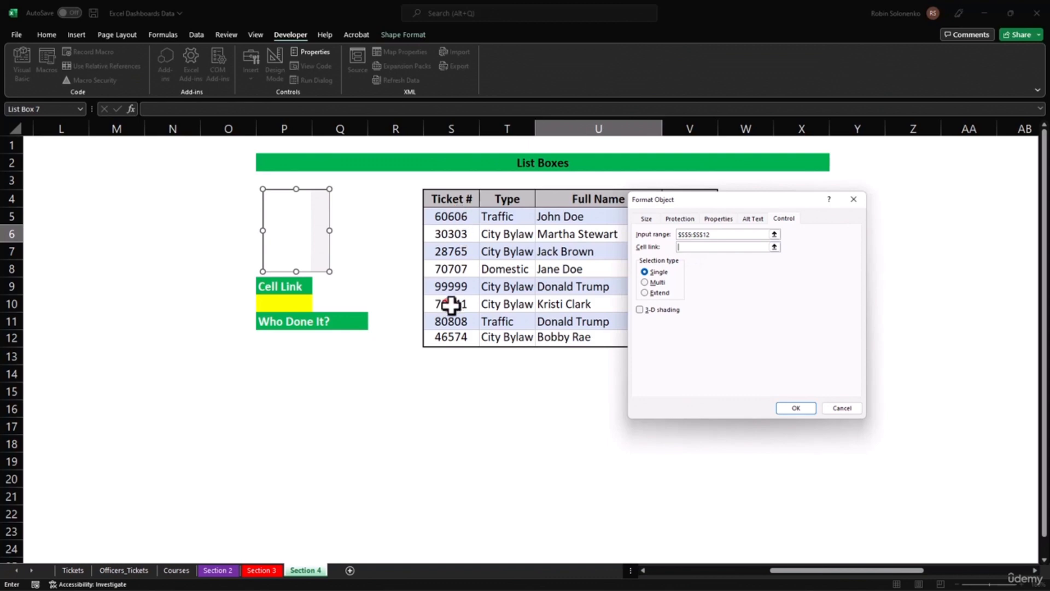
pyautogui.click(274, 301)
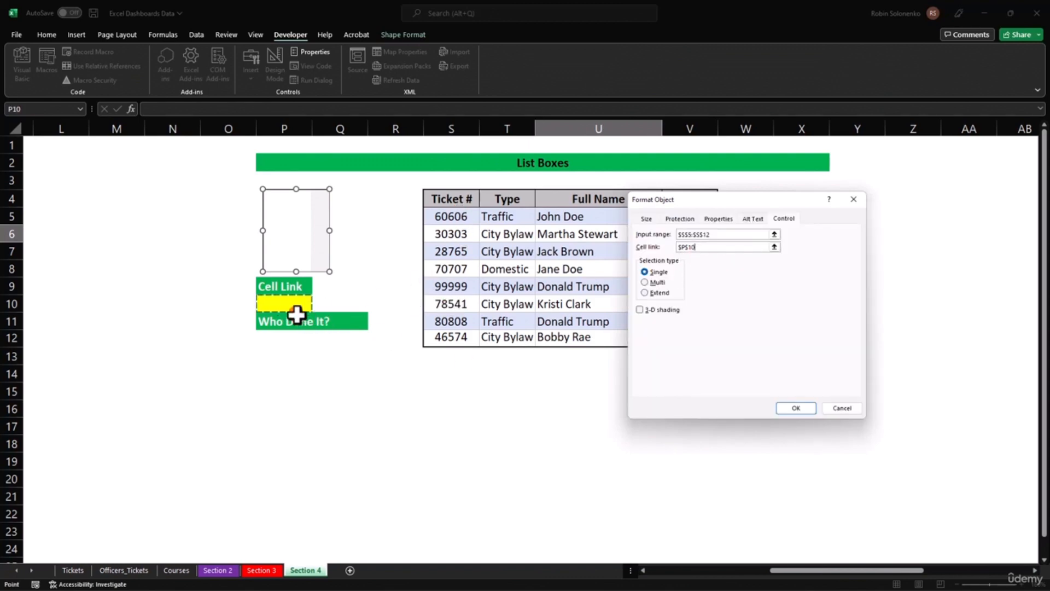
pyautogui.click(795, 407)
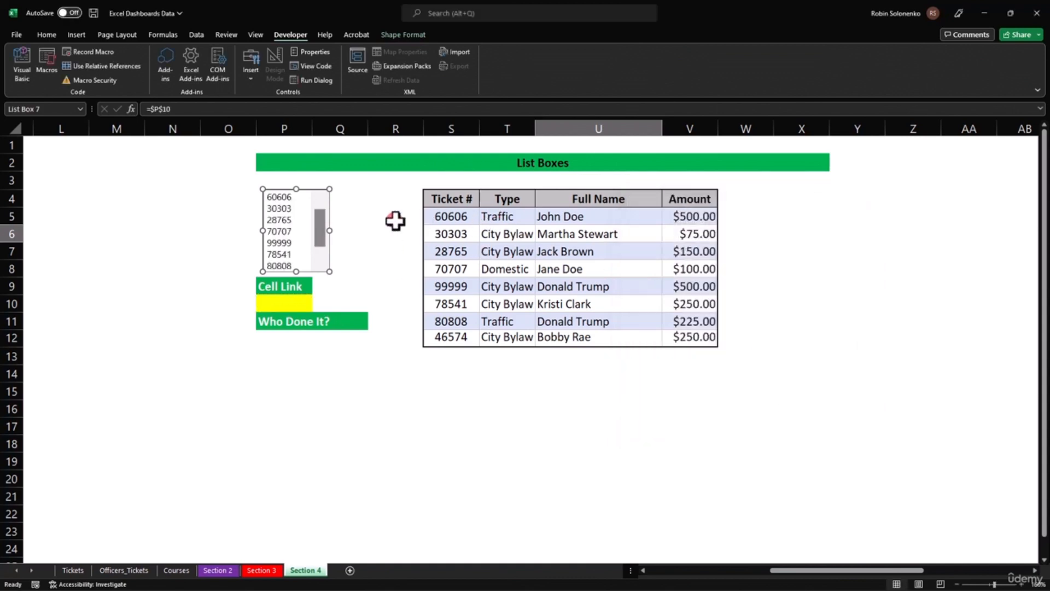
# Deselect the list box and test its cell link by choosing different tickets, ending on 70707.
pyautogui.click(344, 222)
pyautogui.click(280, 224)
pyautogui.moveTo(280, 227); pyautogui.dragTo(287, 257)
pyautogui.click(277, 230)
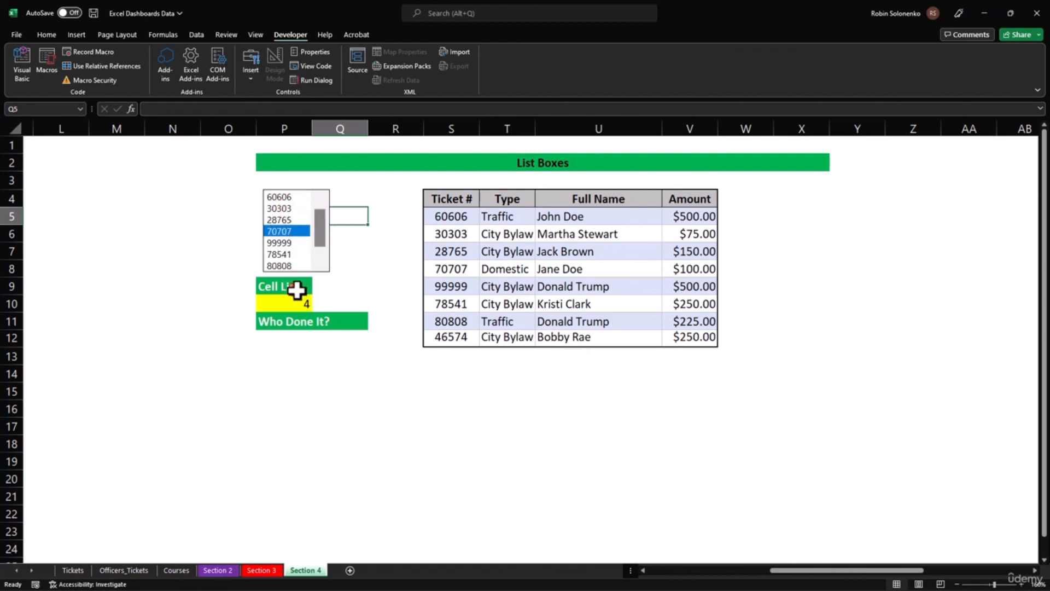
# Enter =INDEX(U5:U12,P10) in cell P12 under Who Done It? to return the full name for the chosen ticket.
pyautogui.click(274, 345)
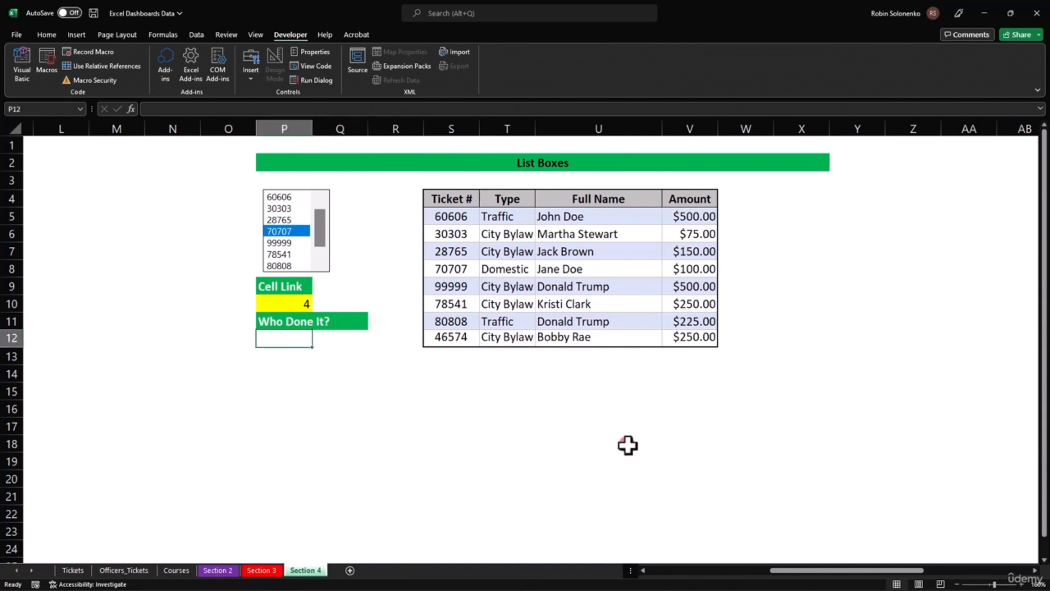
pyautogui.write('=')
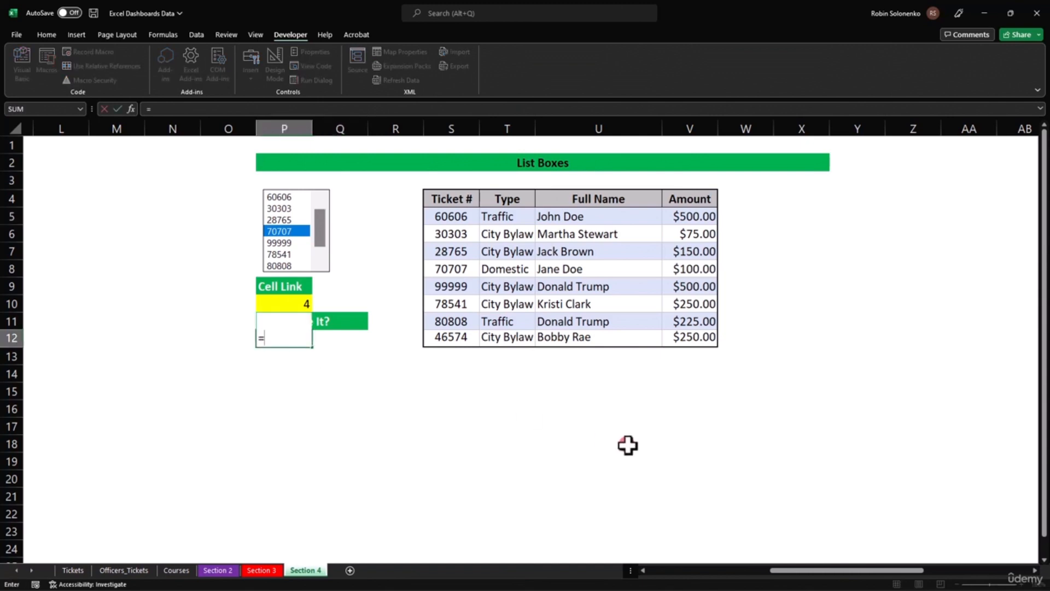
pyautogui.write('INDEX(')
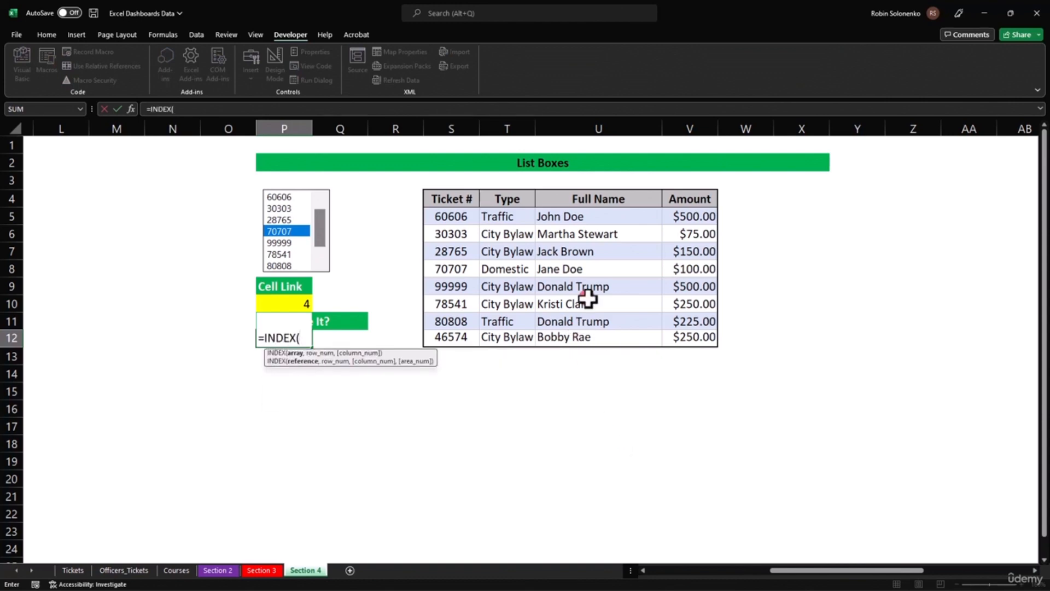
pyautogui.click(587, 215)
pyautogui.moveTo(587, 216); pyautogui.dragTo(586, 348)
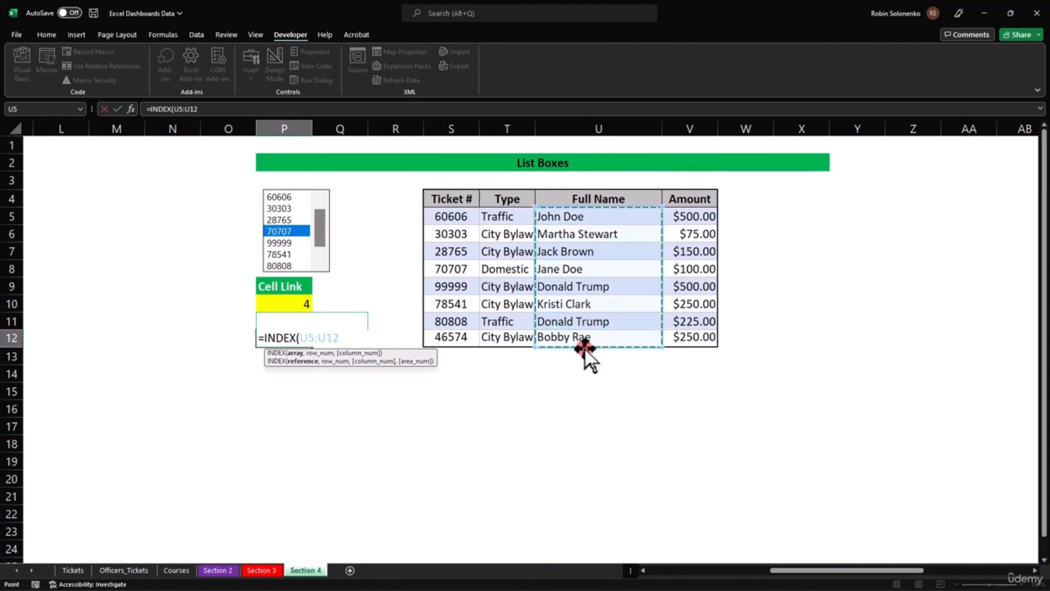
pyautogui.write(',')
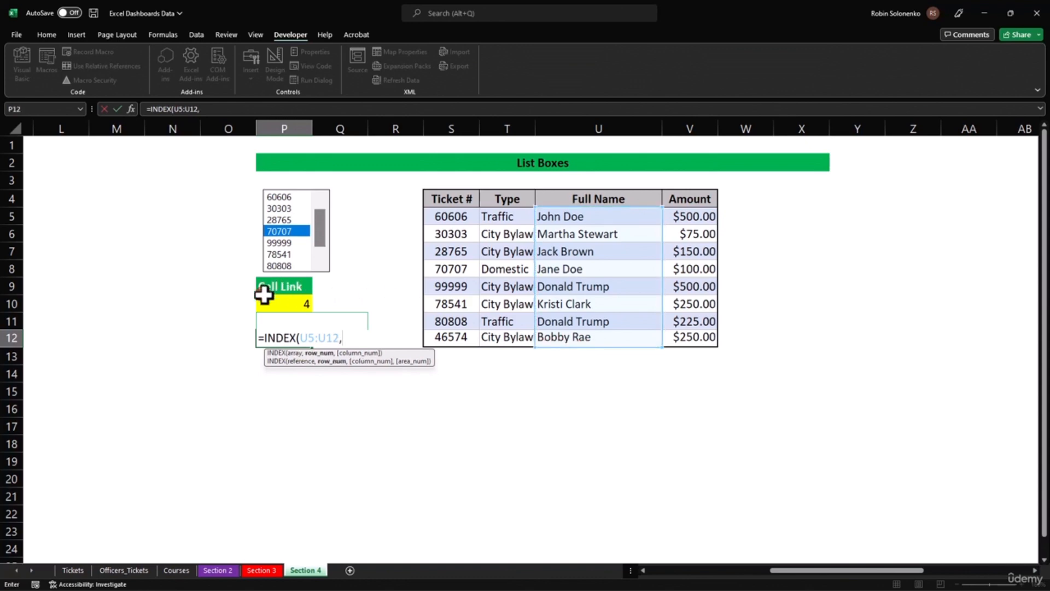
pyautogui.click(284, 304)
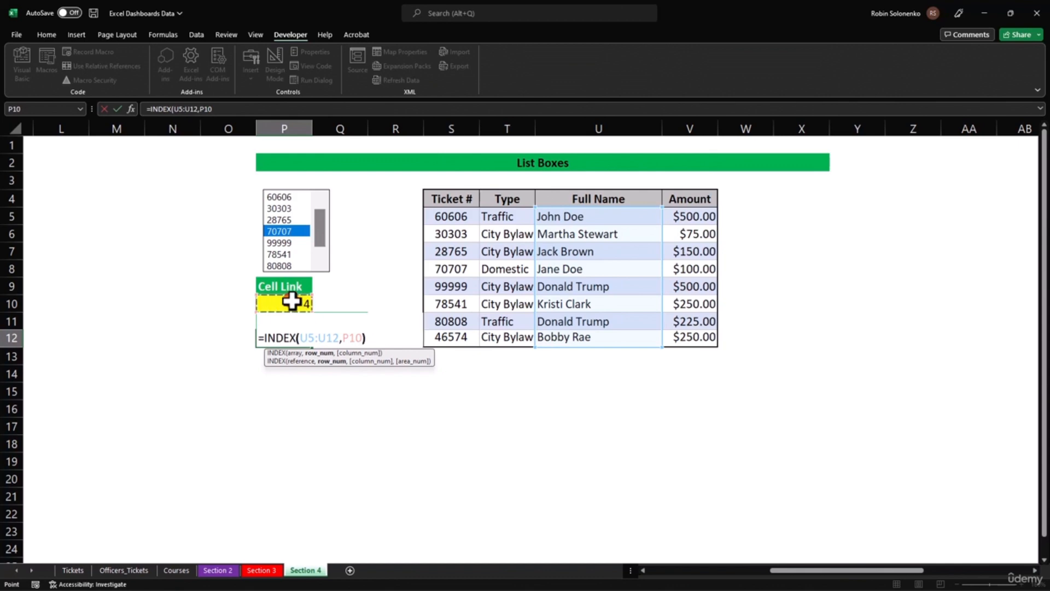
pyautogui.write(')')
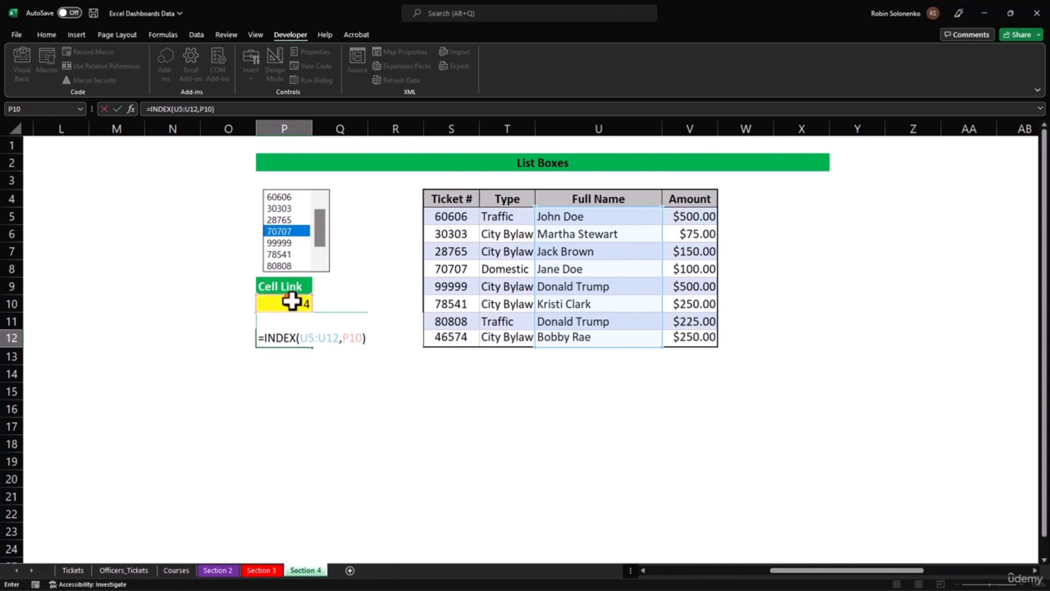
pyautogui.press('Return')
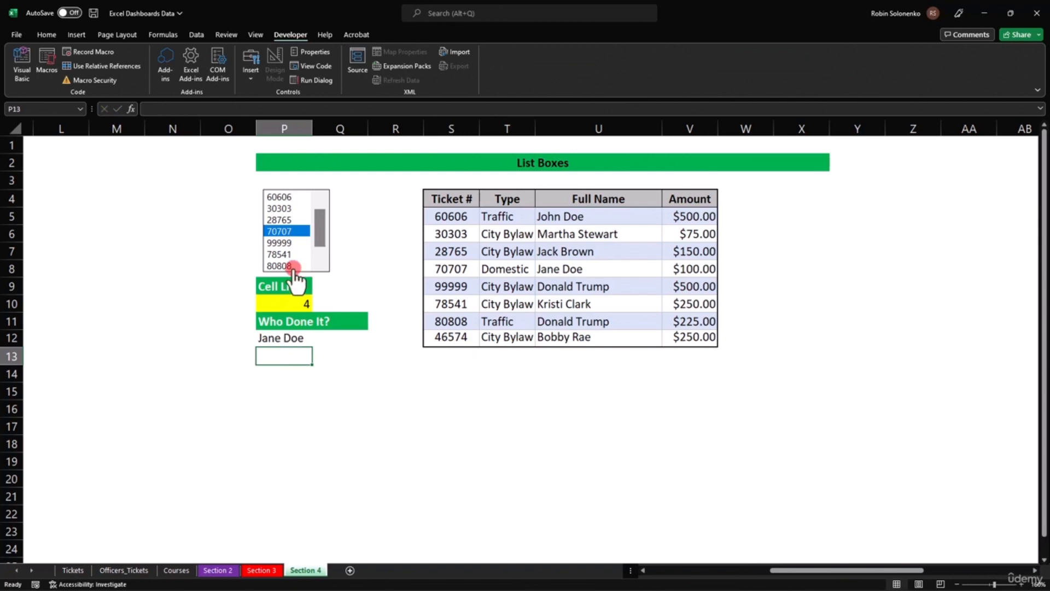
# Test the name lookup by choosing various ticket numbers in the list box, ending on 28765.
pyautogui.click(290, 241)
pyautogui.click(290, 224)
pyautogui.click(289, 212)
pyautogui.click(288, 210)
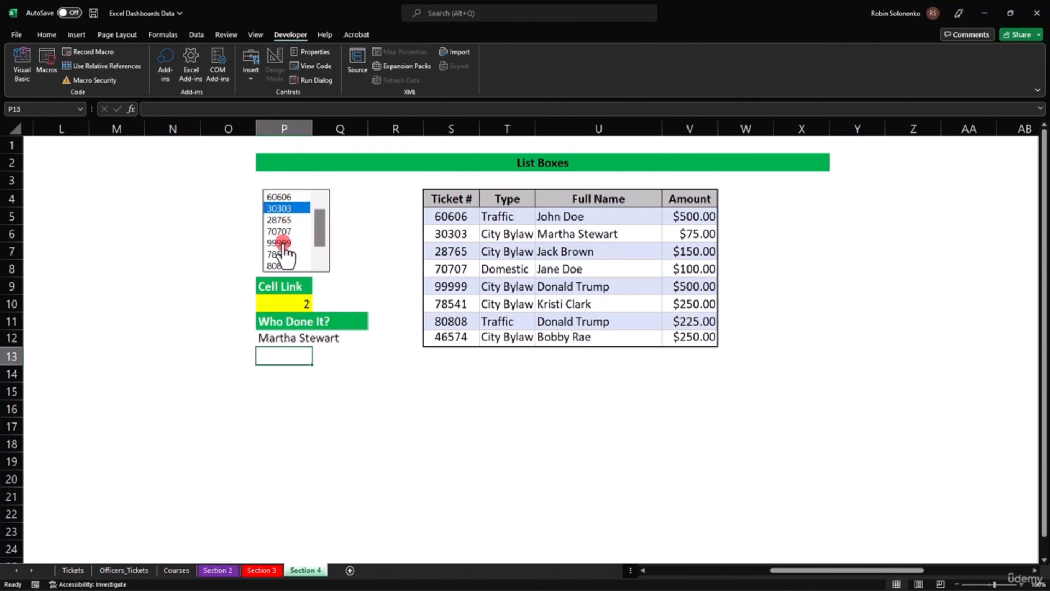
pyautogui.click(280, 243)
pyautogui.click(279, 266)
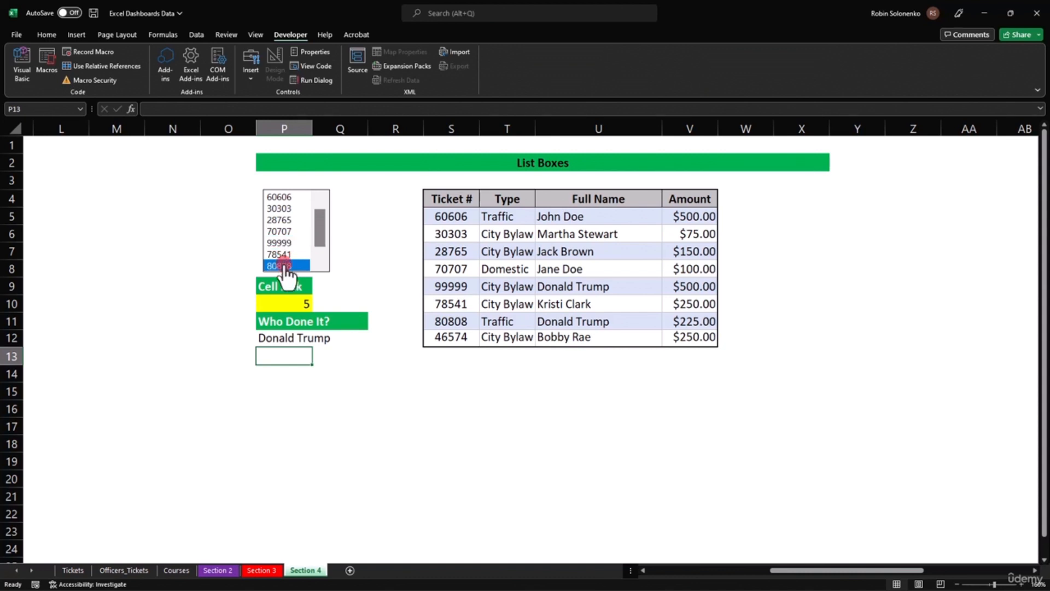
pyautogui.click(279, 230)
pyautogui.click(278, 197)
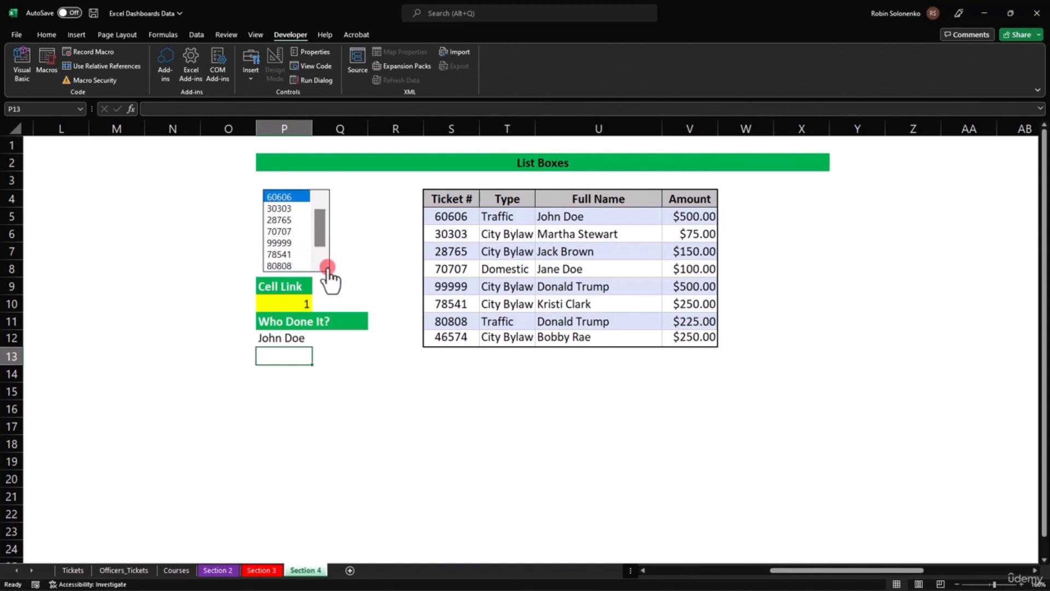
pyautogui.click(282, 220)
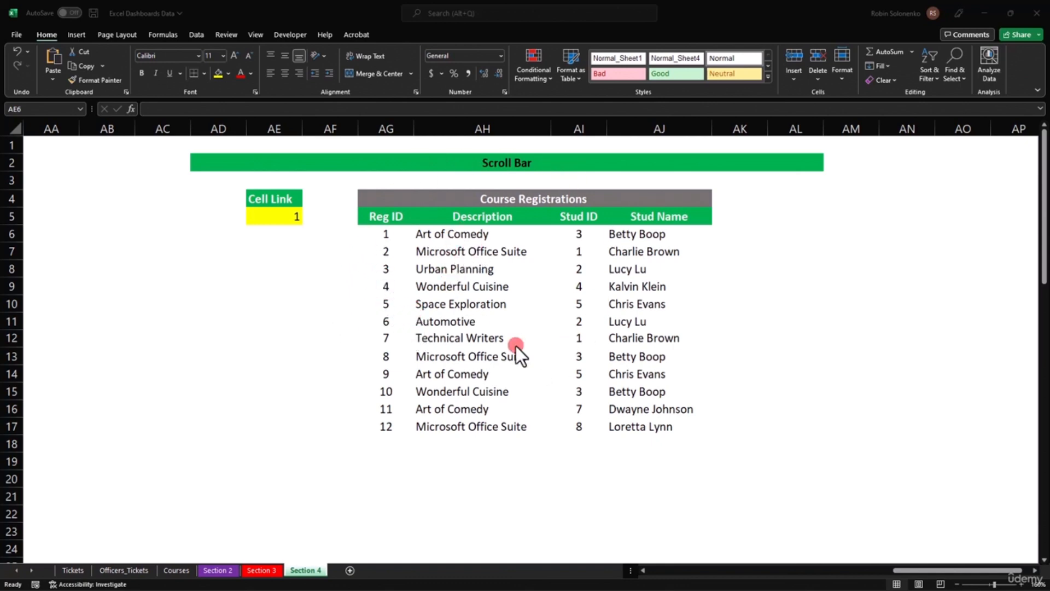
# View the source registrations on the Courses sheet and return to the Scroll Bar area of Section 4.
pyautogui.click(176, 572)
pyautogui.click(176, 570)
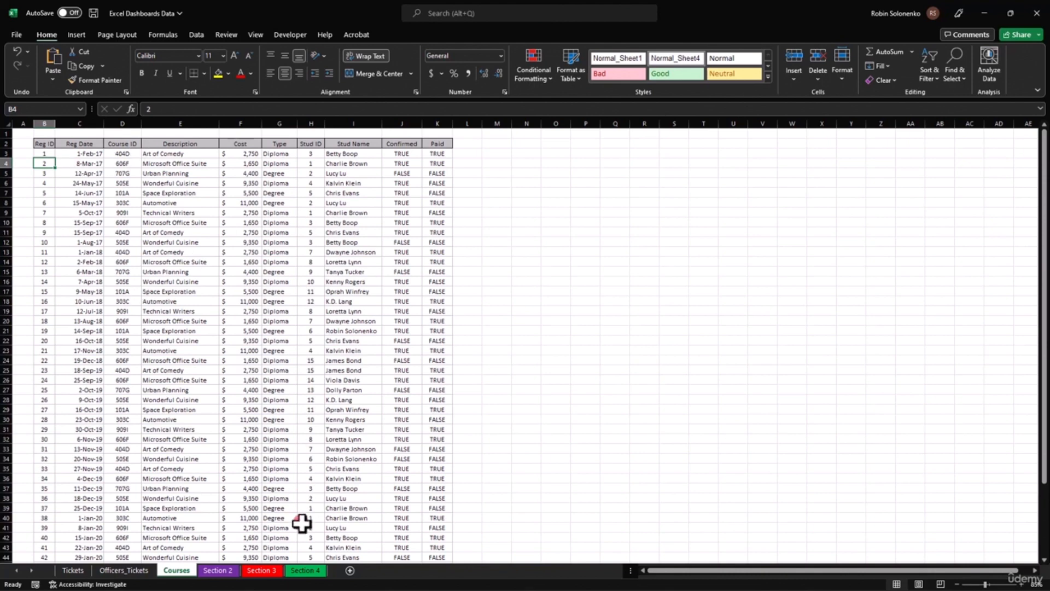
pyautogui.click(302, 570)
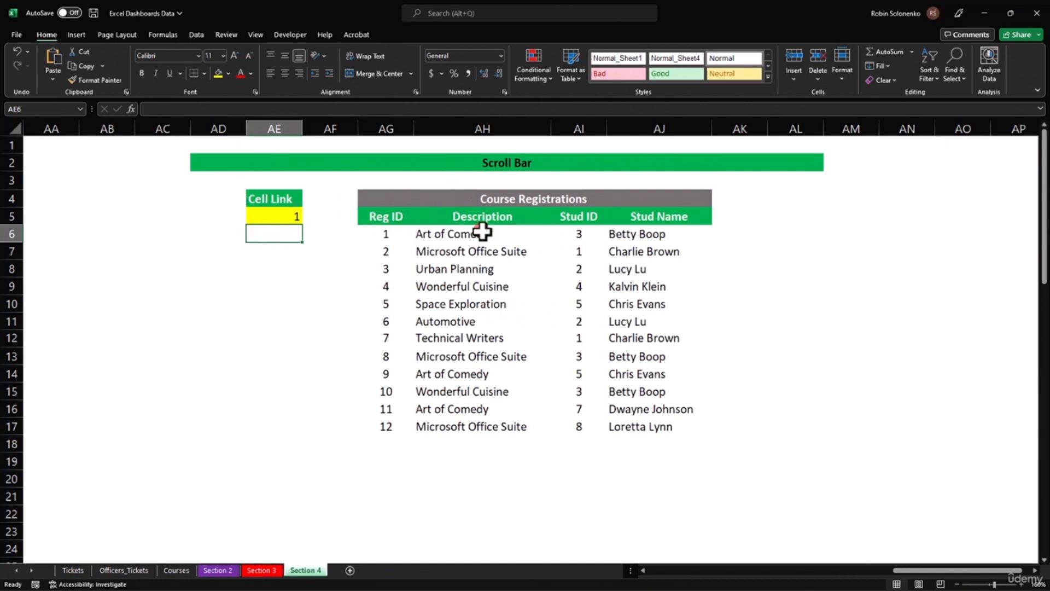
# Examine the array and row number arguments of the INDEX formula in the first Reg ID cell, AG6.
pyautogui.doubleClick(382, 236)
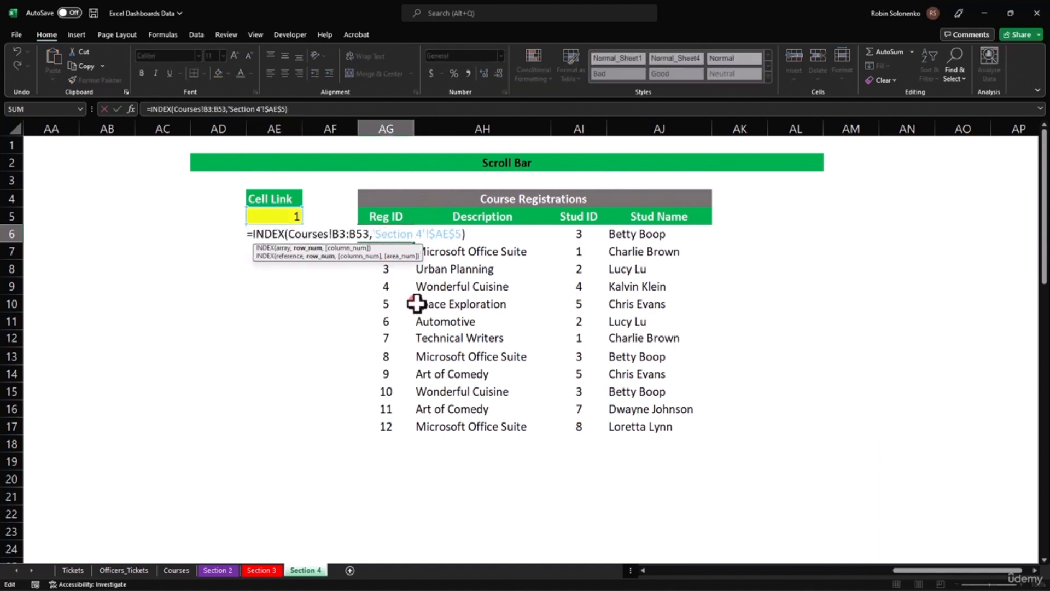
pyautogui.click(289, 234)
pyautogui.moveTo(296, 234); pyautogui.dragTo(371, 234)
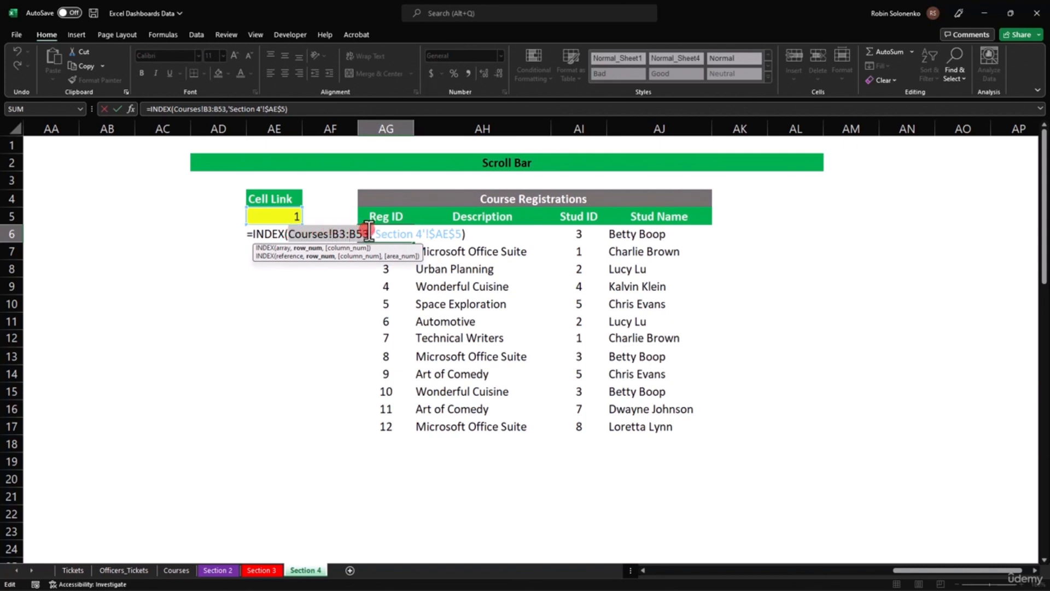
pyautogui.click(345, 234)
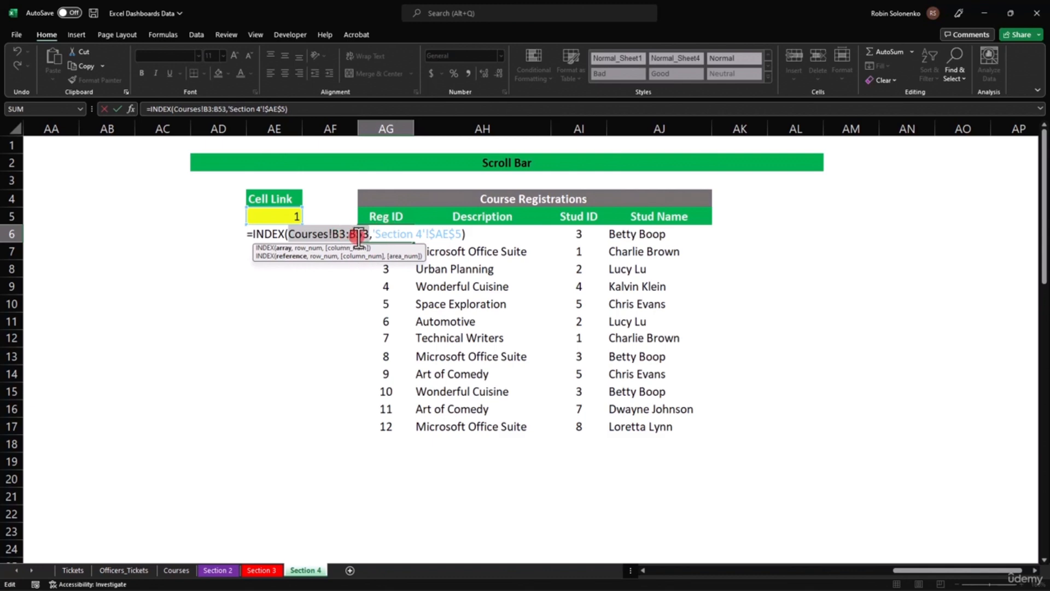
pyautogui.moveTo(376, 234); pyautogui.dragTo(454, 232)
pyautogui.click(424, 239)
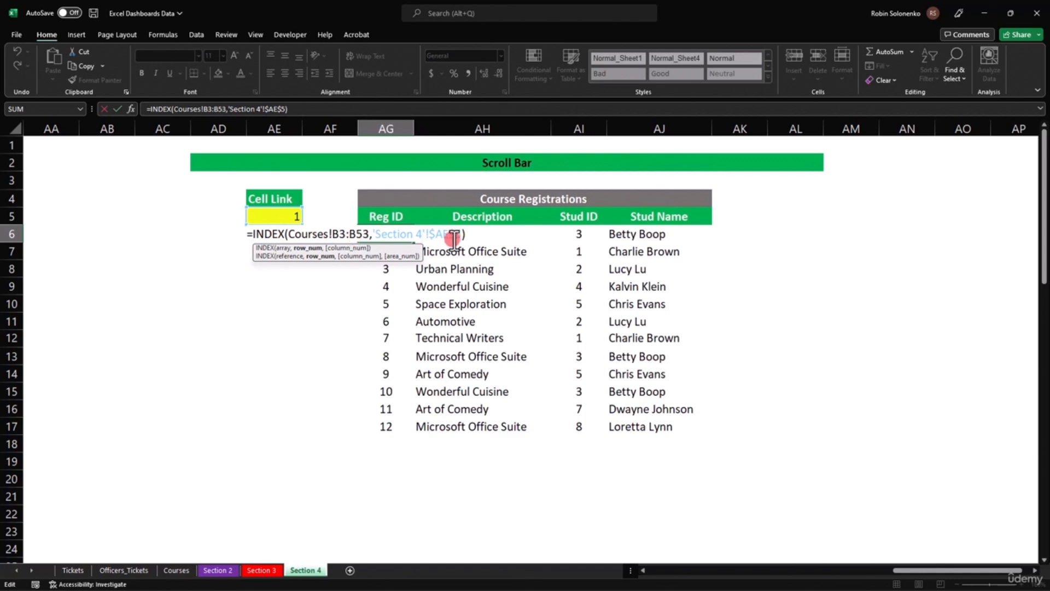
pyautogui.hotkey('ctrl', 'Return')
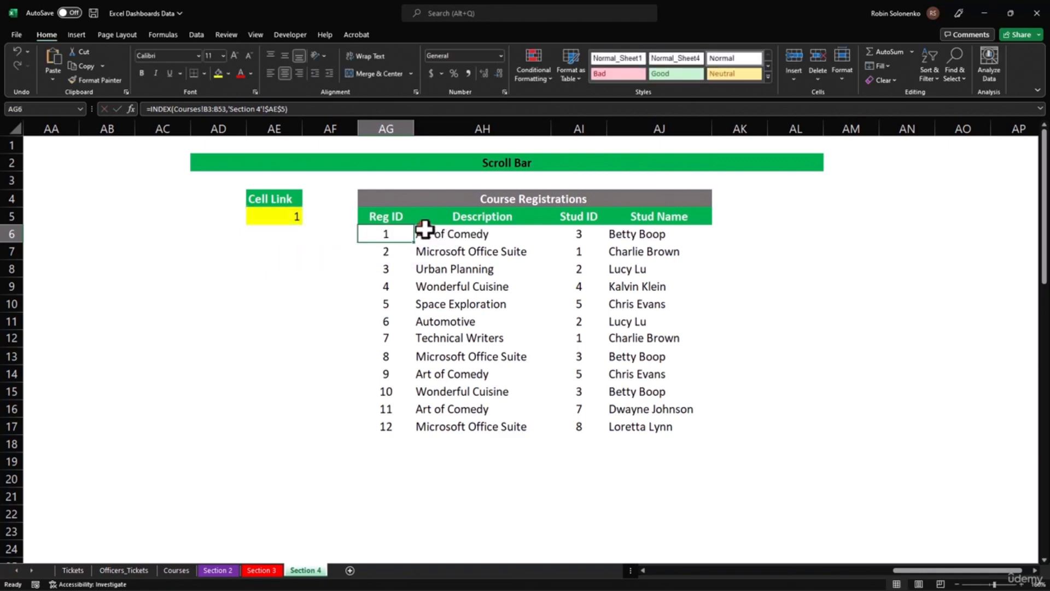
# Inspect how the Courses range shifts in the Reg ID formulas of AG7 and AG8, leaving both formulas unedited.
pyautogui.doubleClick(394, 251)
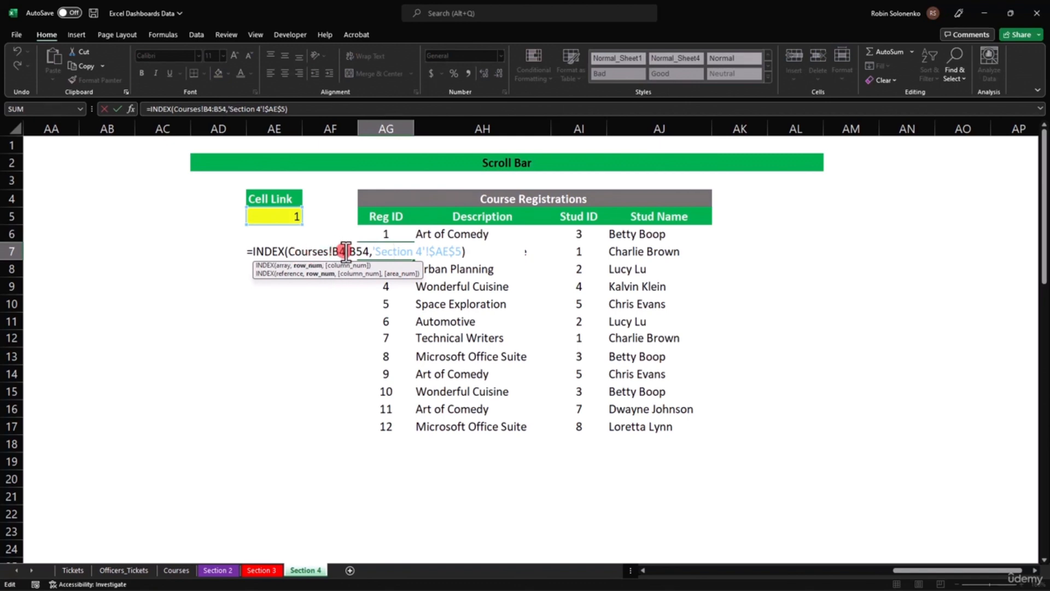
pyautogui.click(399, 271)
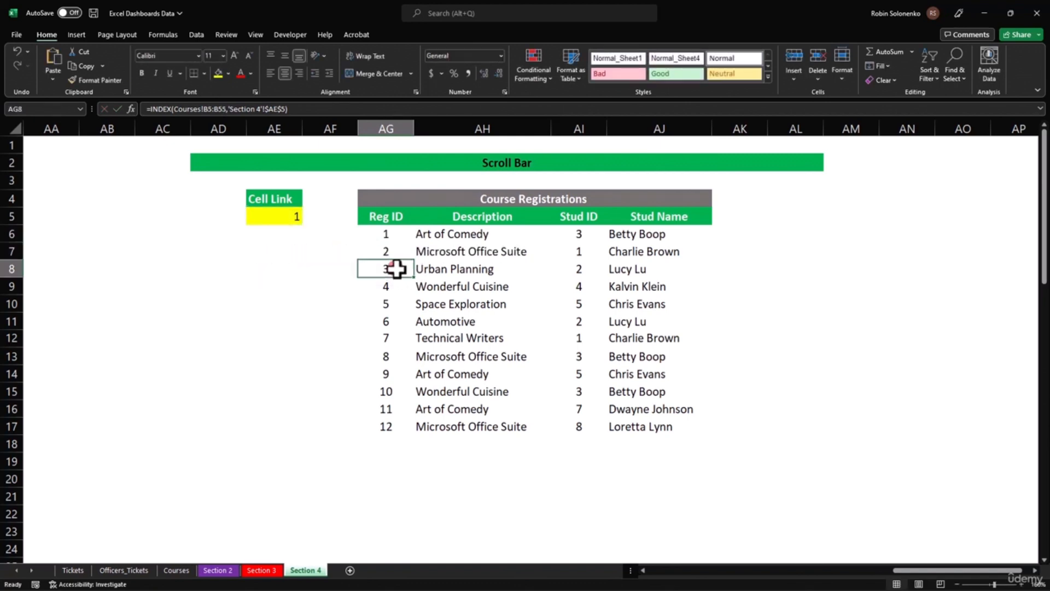
pyautogui.doubleClick(397, 268)
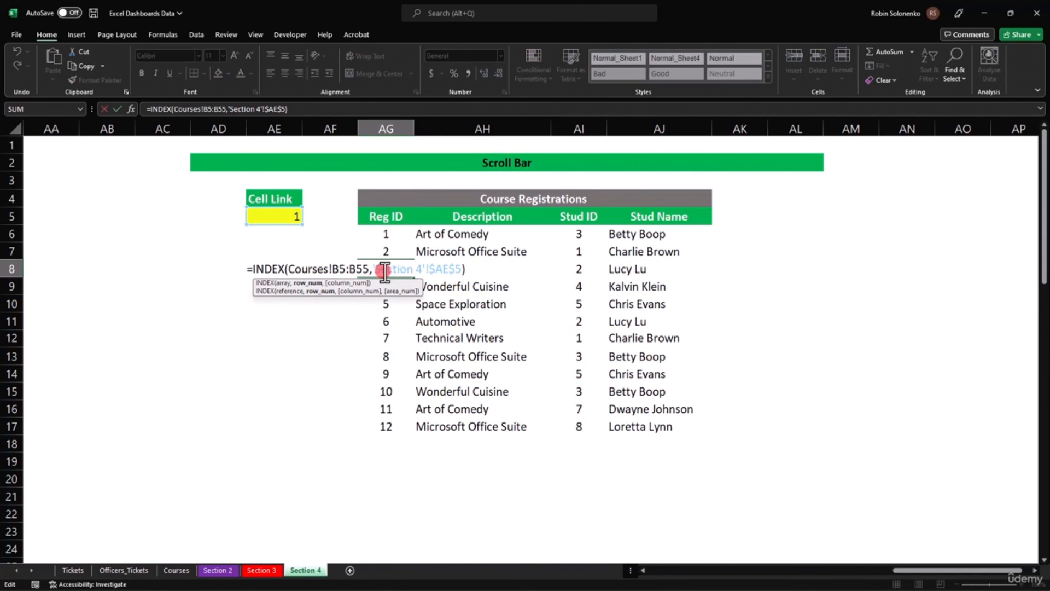
pyautogui.press('Escape')
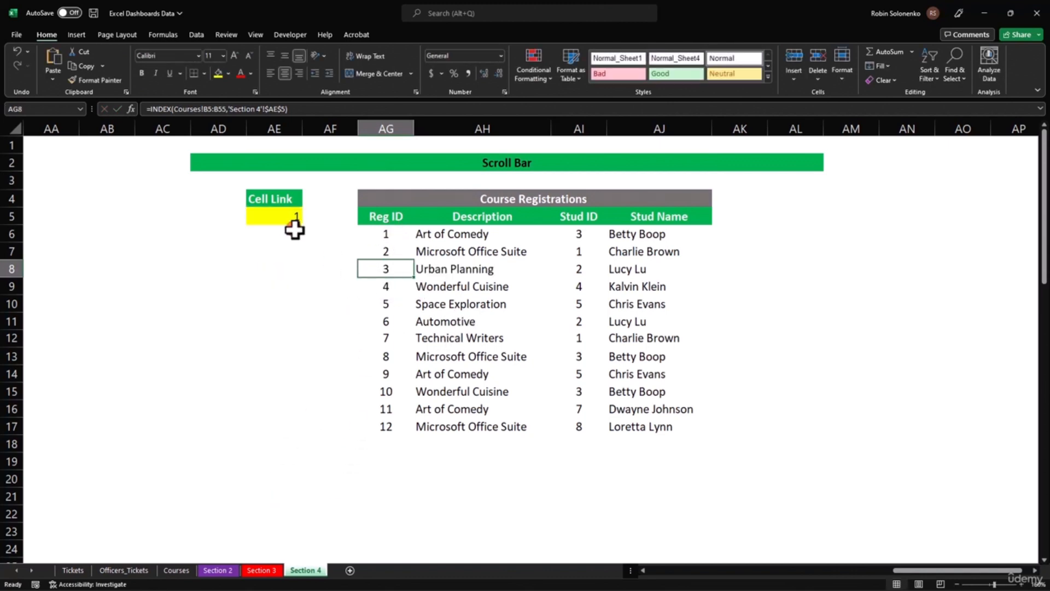
# Compare the Reg ID ranges on the Courses sheet by highlighting cells down from B3 and then down from B4.
pyautogui.click(179, 570)
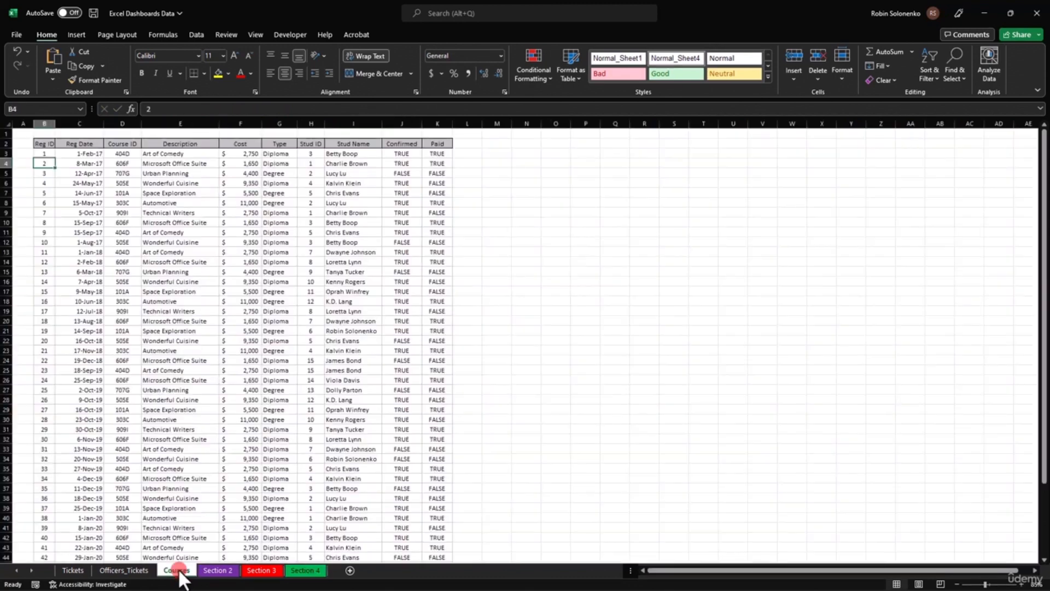
pyautogui.moveTo(42, 154); pyautogui.dragTo(53, 300)
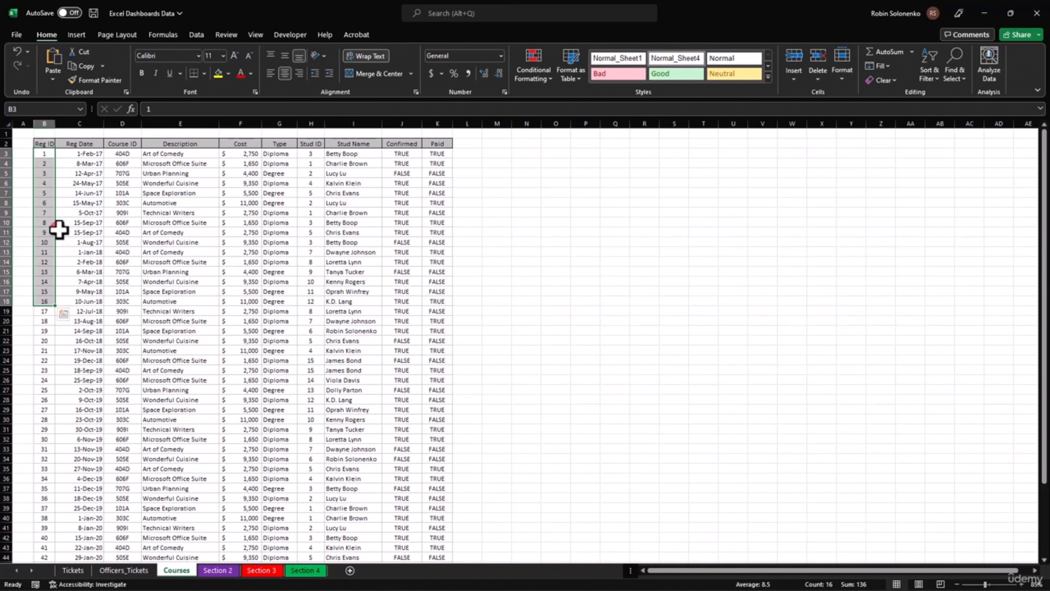
pyautogui.click(44, 163)
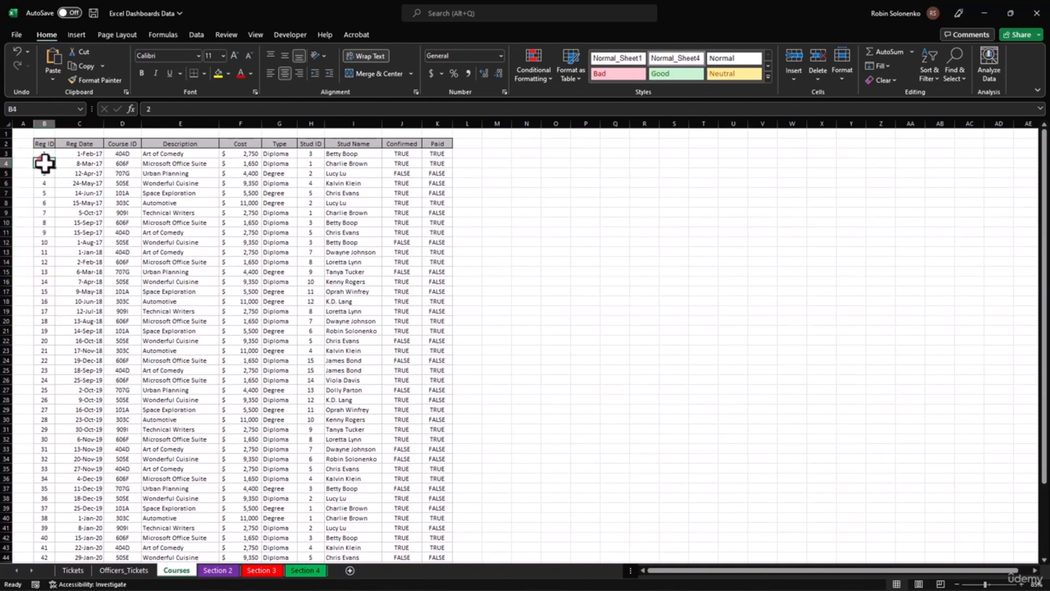
pyautogui.moveTo(44, 163); pyautogui.dragTo(51, 219)
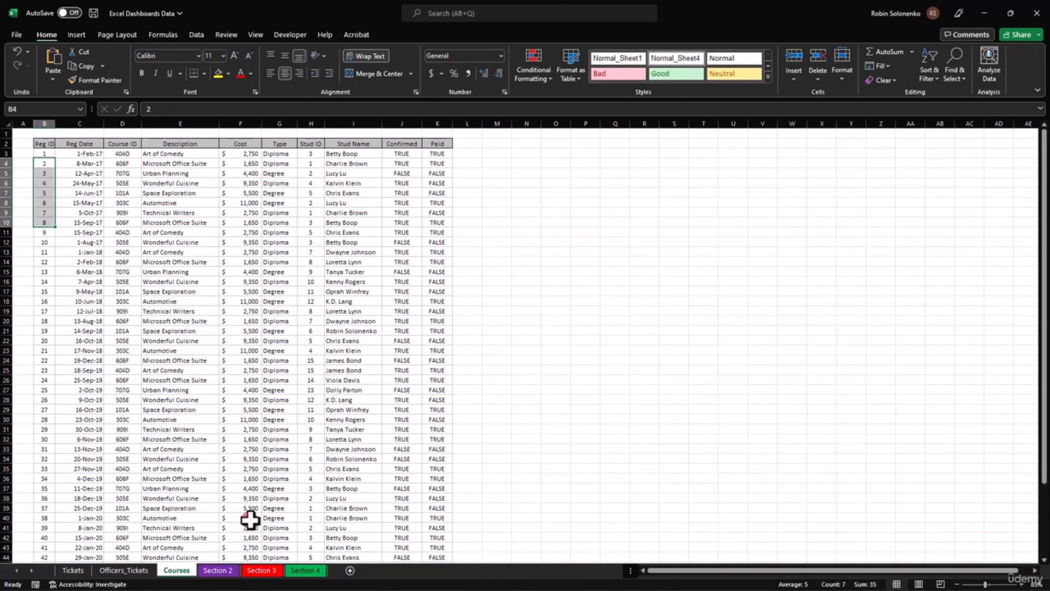
# Return to the Section 4 sheet and examine the row 6 INDEX formulas and the Courses range in AG7's formula.
pyautogui.click(294, 564)
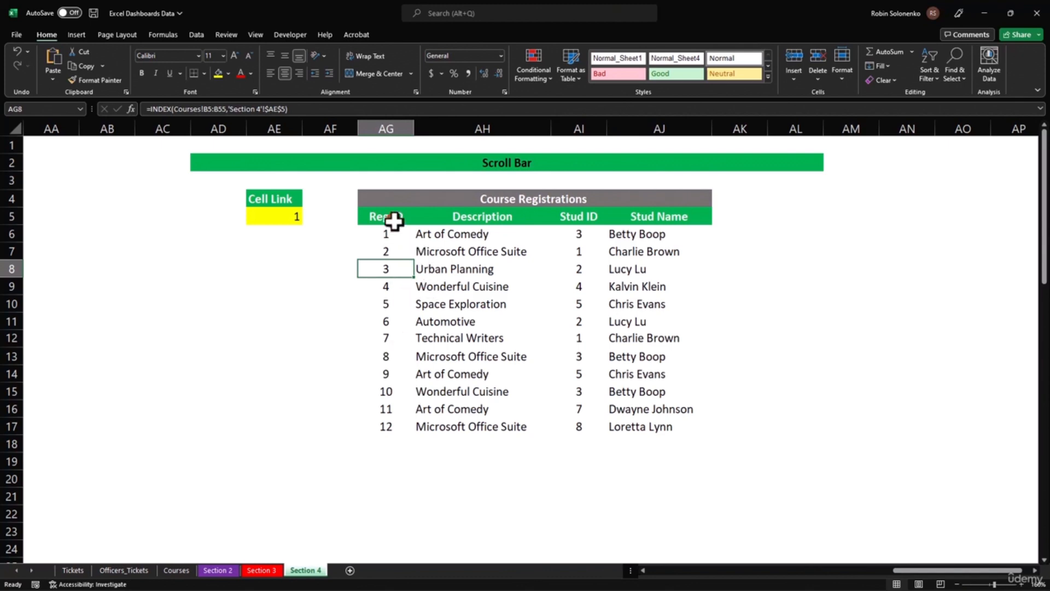
pyautogui.click(465, 235)
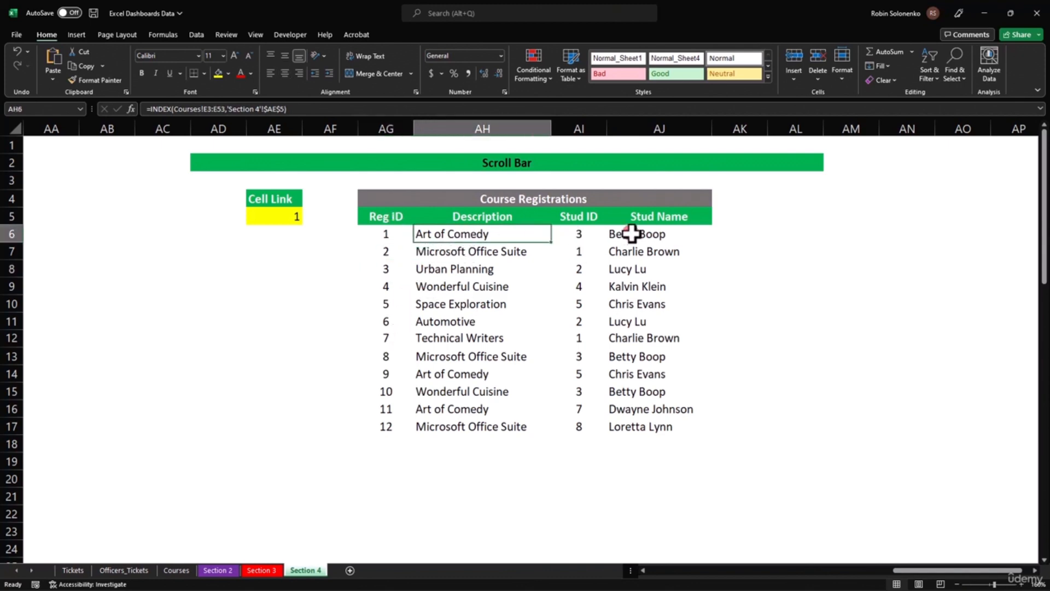
pyautogui.click(632, 234)
pyautogui.click(387, 252)
pyautogui.doubleClick(387, 253)
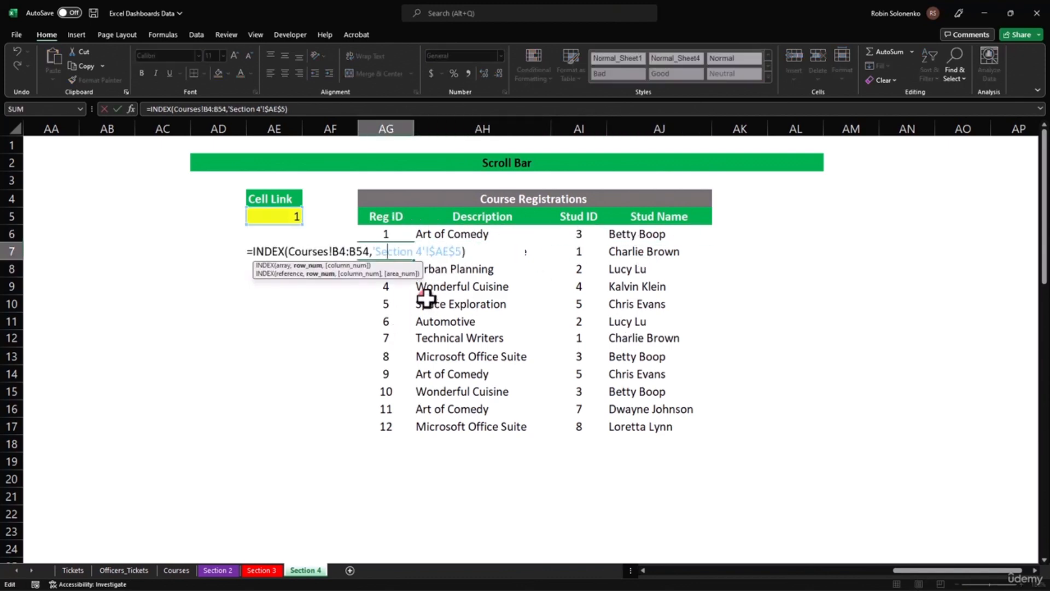
pyautogui.moveTo(334, 252); pyautogui.dragTo(369, 251)
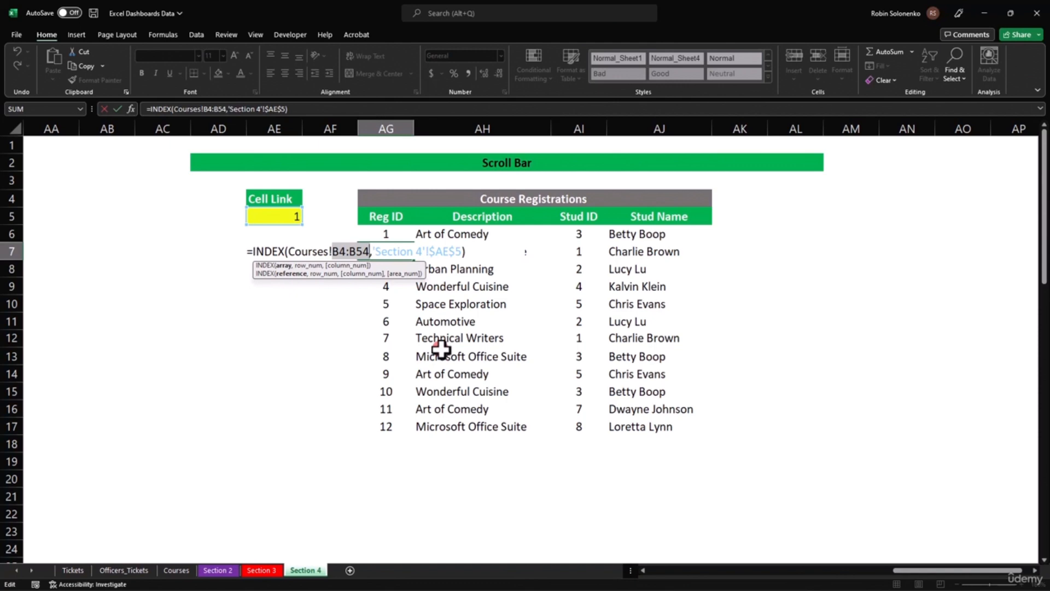
pyautogui.press('Escape')
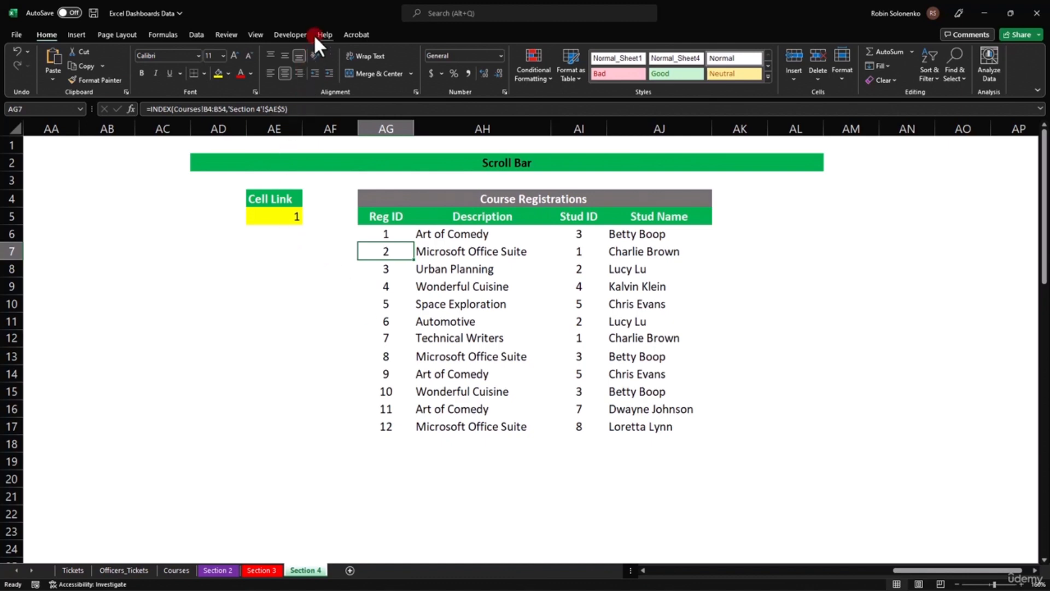
# Insert a form control scroll bar beside the Stud Name column and resize it to a narrow strip spanning rows 6 to 17.
pyautogui.click(289, 31)
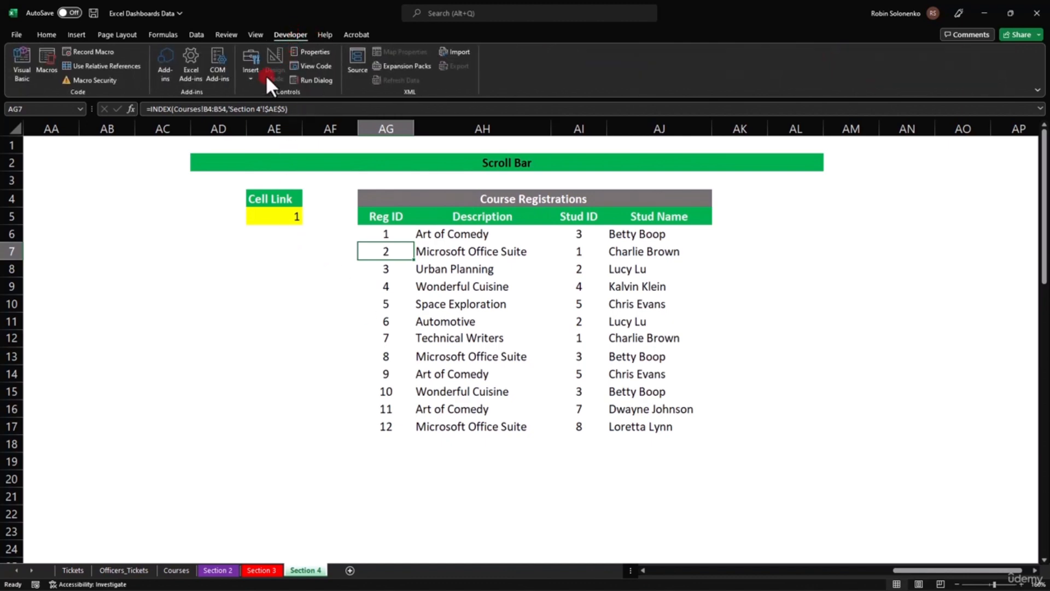
pyautogui.click(250, 68)
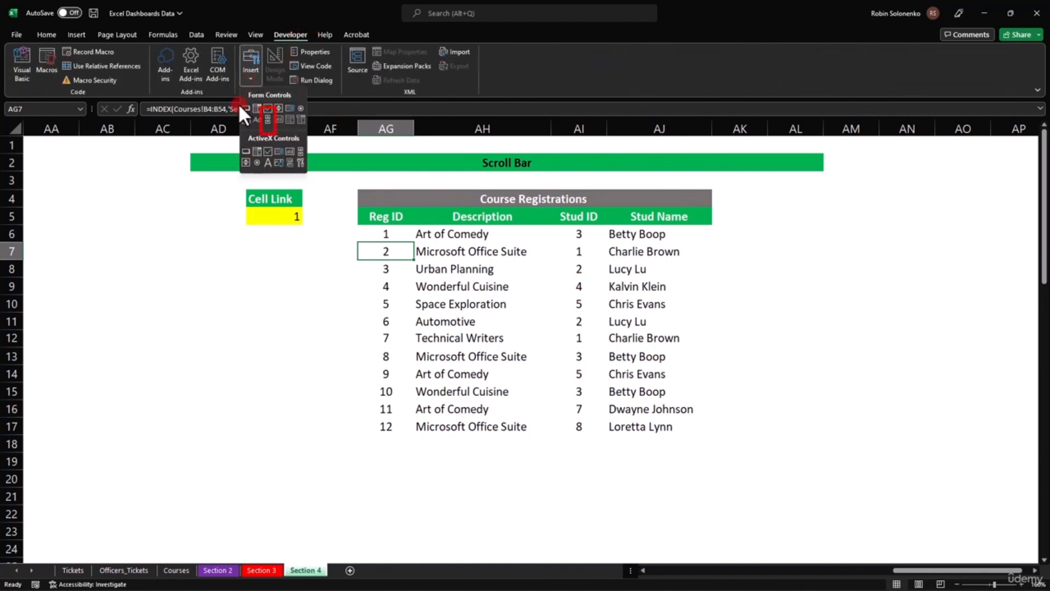
pyautogui.click(267, 120)
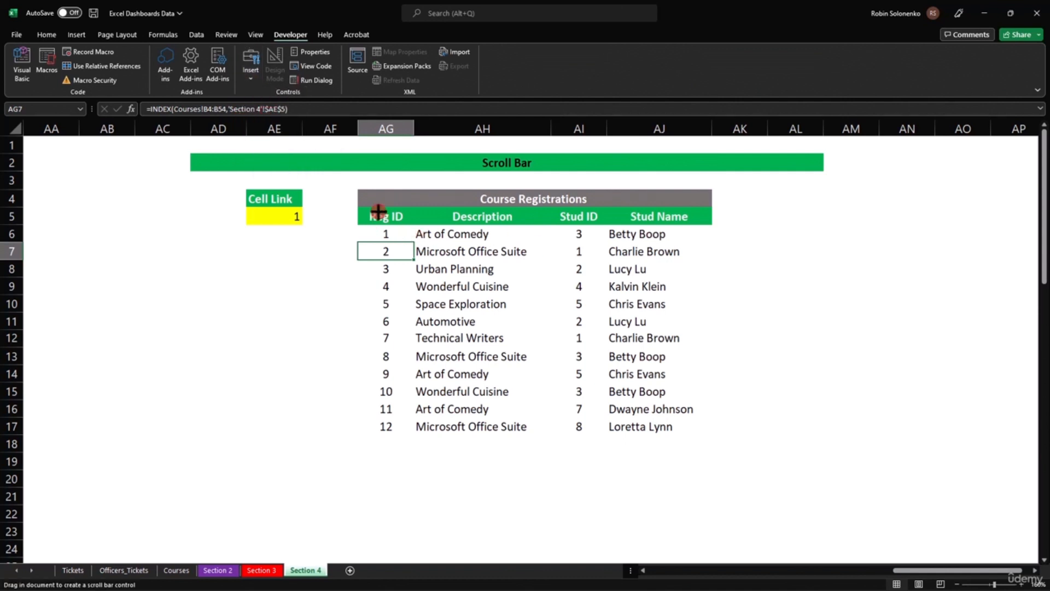
pyautogui.click(714, 224)
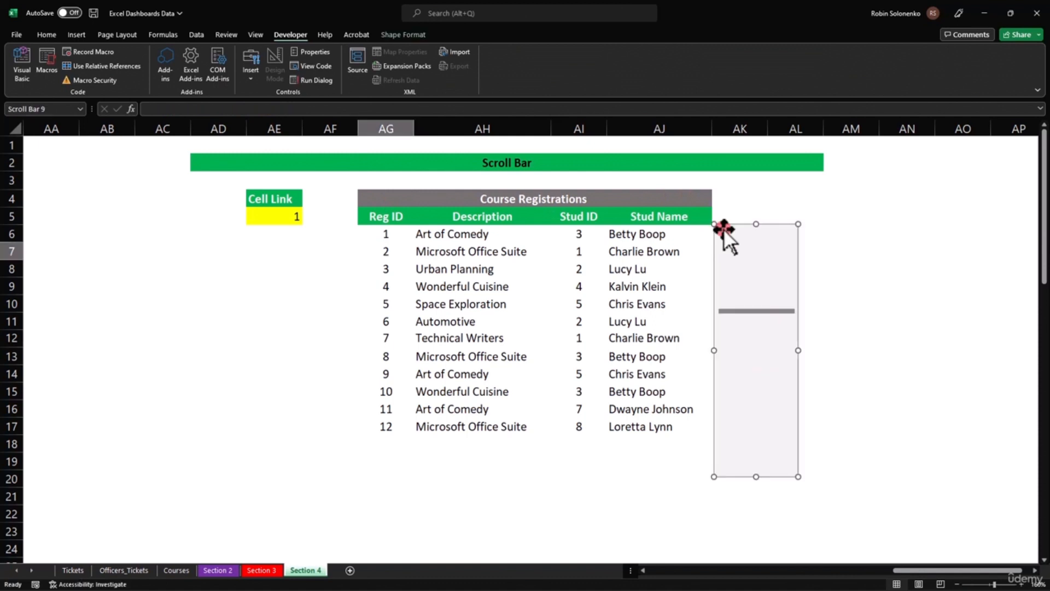
pyautogui.moveTo(799, 477); pyautogui.dragTo(741, 426)
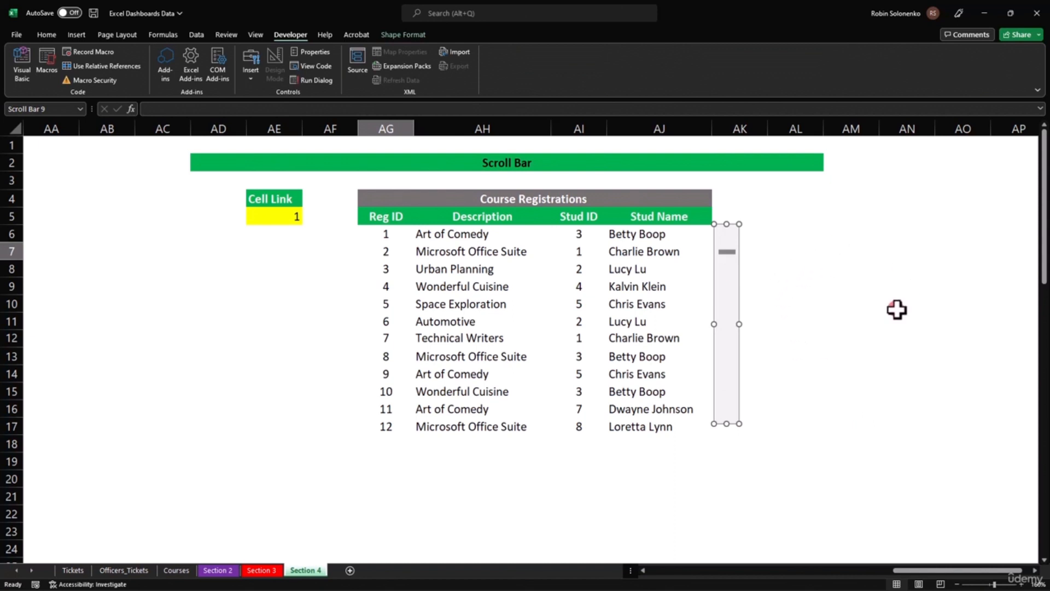
# Open the scroll bar's control settings and set its minimum value to 1 and maximum value to 40.
pyautogui.rightClick(727, 289)
pyautogui.click(756, 393)
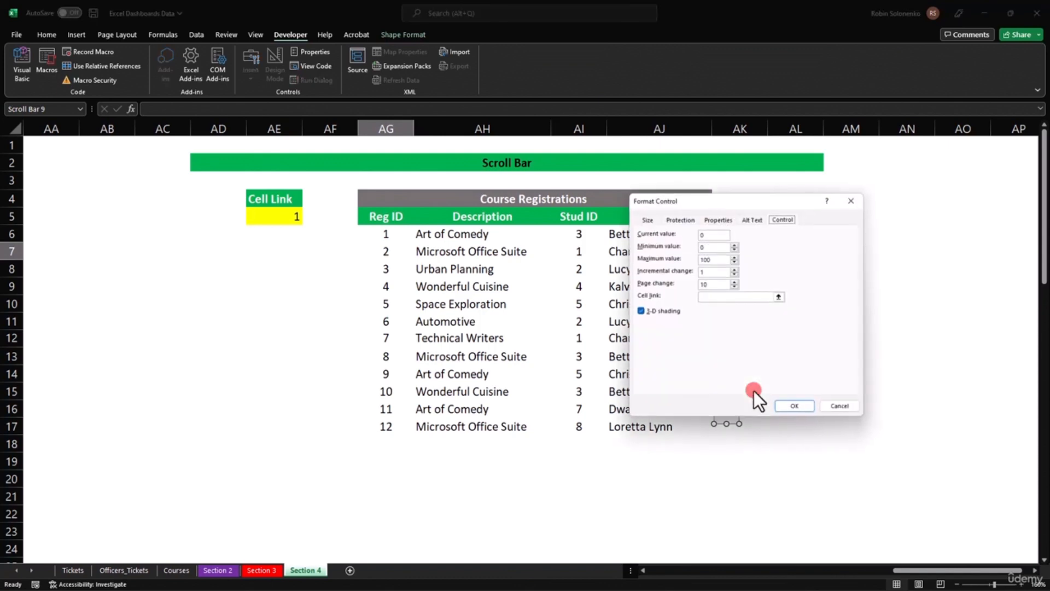
pyautogui.click(717, 248)
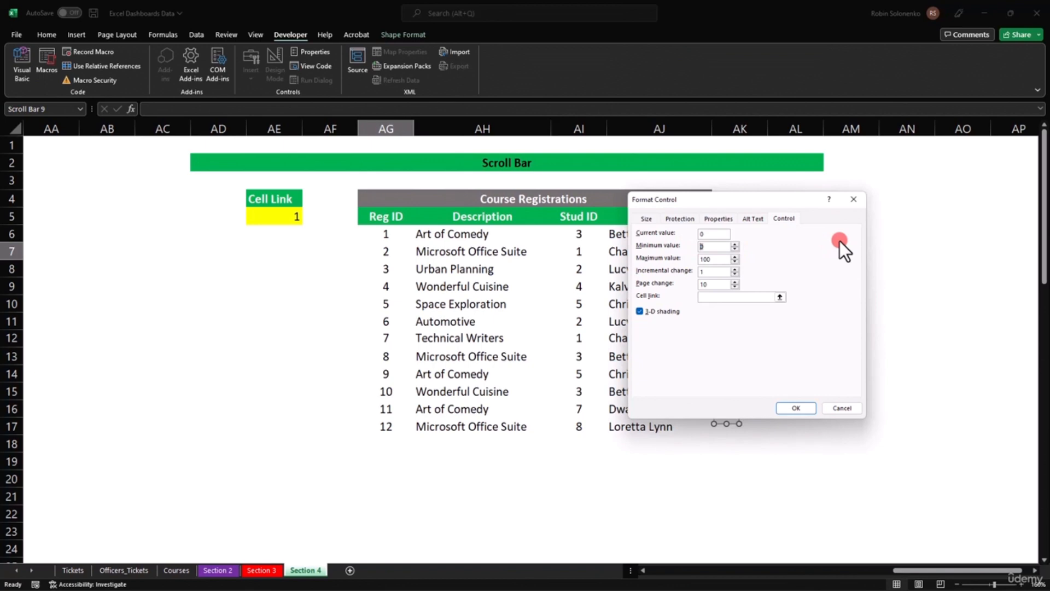
pyautogui.write('1')
pyautogui.press('Tab')
pyautogui.write('40')
pyautogui.press('Tab')
pyautogui.press('Tab')
# Link the scroll bar to cell $AE$5 and apply the control settings.
pyautogui.click(710, 297)
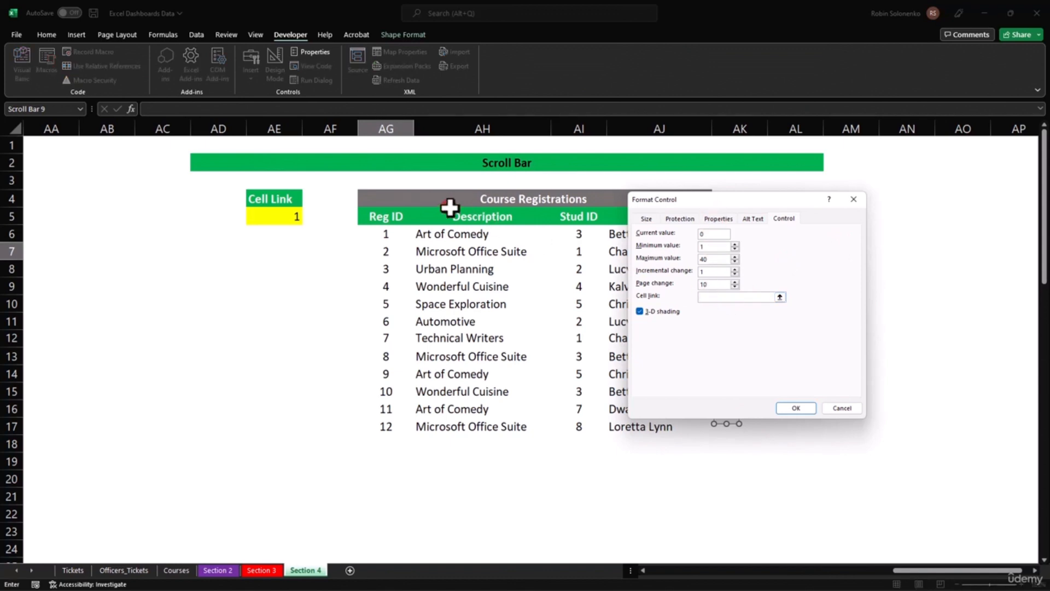
pyautogui.click(279, 215)
pyautogui.click(749, 247)
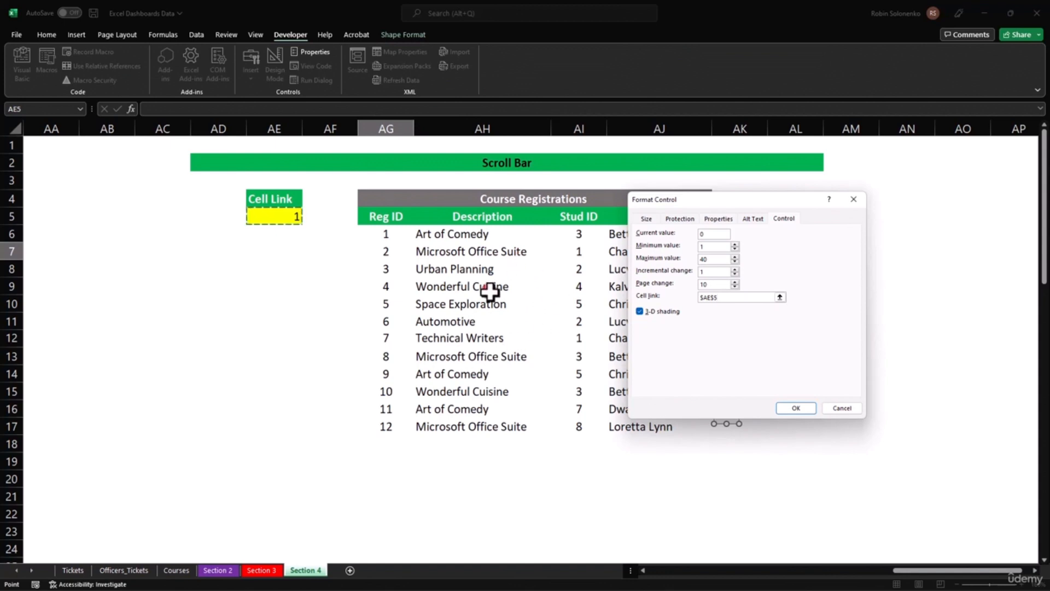
pyautogui.click(272, 221)
pyautogui.click(796, 408)
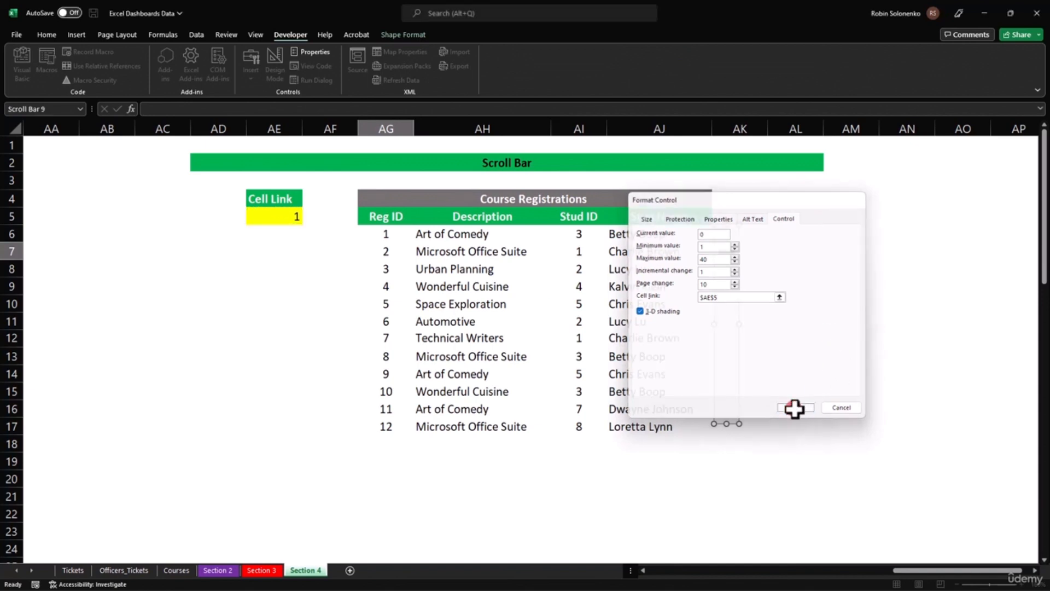
# Deselect the scroll bar and test it by moving its slider down through the course registrations.
pyautogui.click(812, 329)
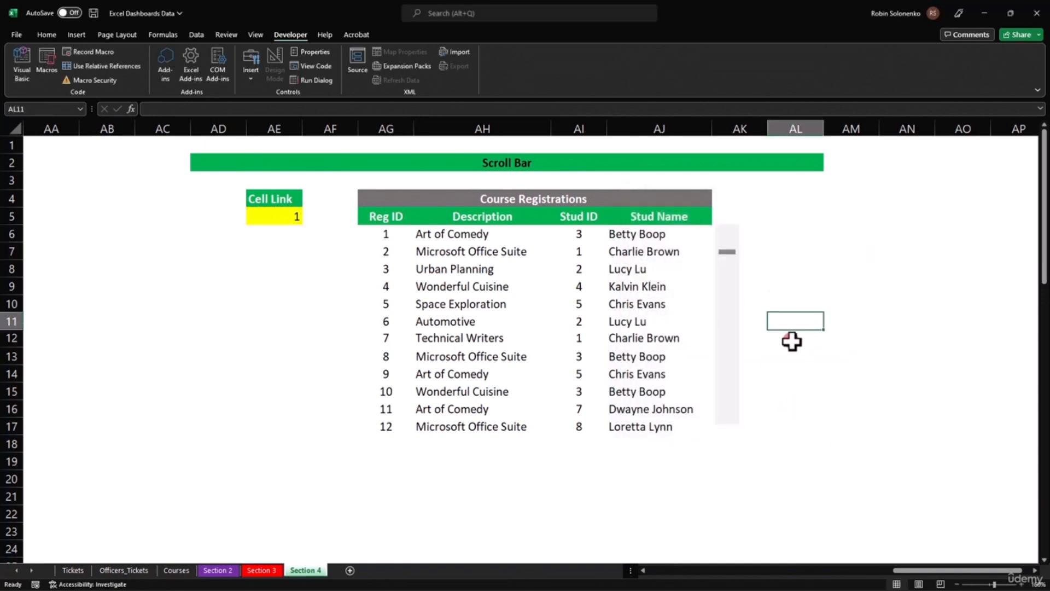
pyautogui.moveTo(726, 255); pyautogui.dragTo(735, 339)
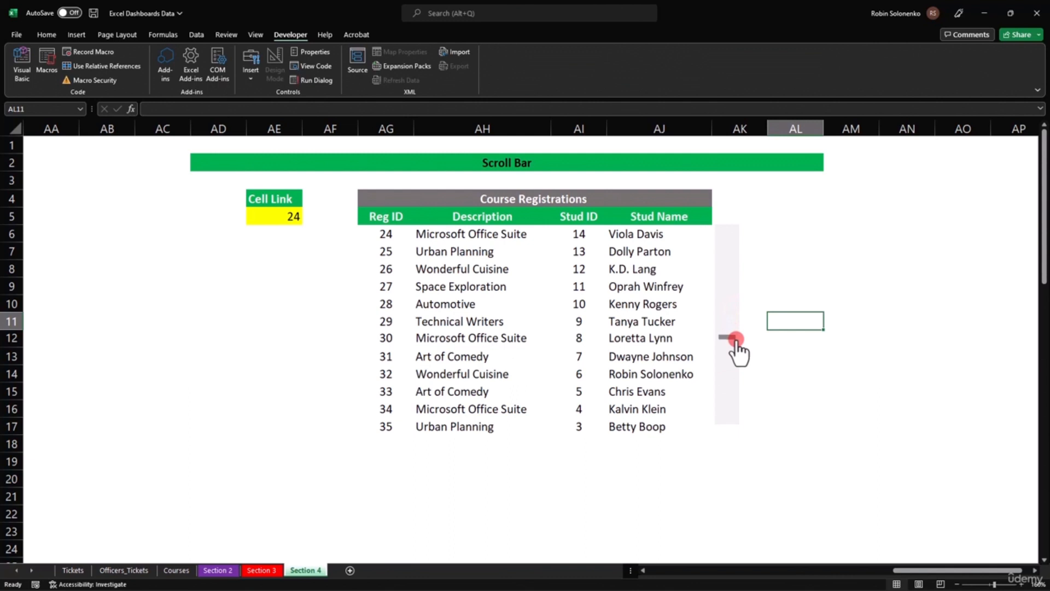
pyautogui.moveTo(736, 339); pyautogui.dragTo(736, 339)
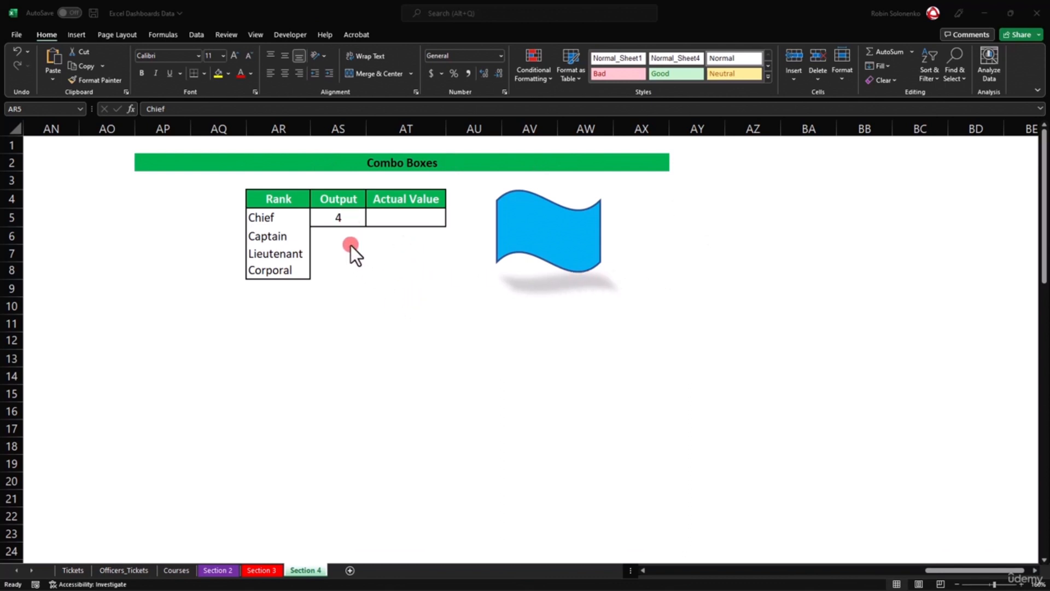
# Examine the ranks in AR5:AR8, the Output cell AS5 and the Actual Value cell AT5 in the Combo Boxes area.
pyautogui.click(280, 211)
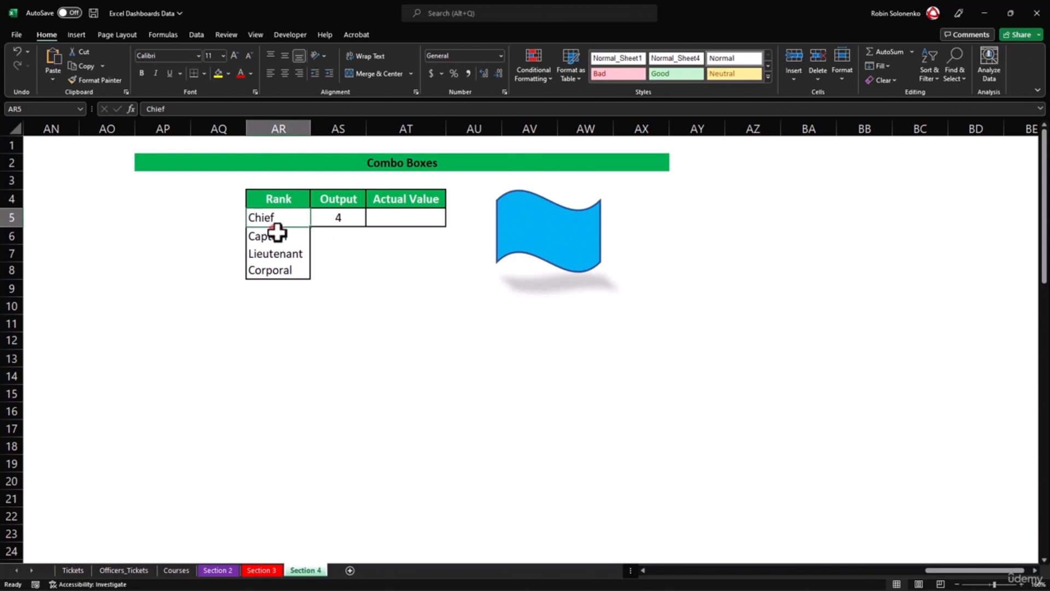
pyautogui.click(274, 234)
pyautogui.click(274, 253)
pyautogui.click(271, 270)
pyautogui.click(275, 253)
pyautogui.click(274, 236)
pyautogui.click(272, 218)
pyautogui.click(334, 220)
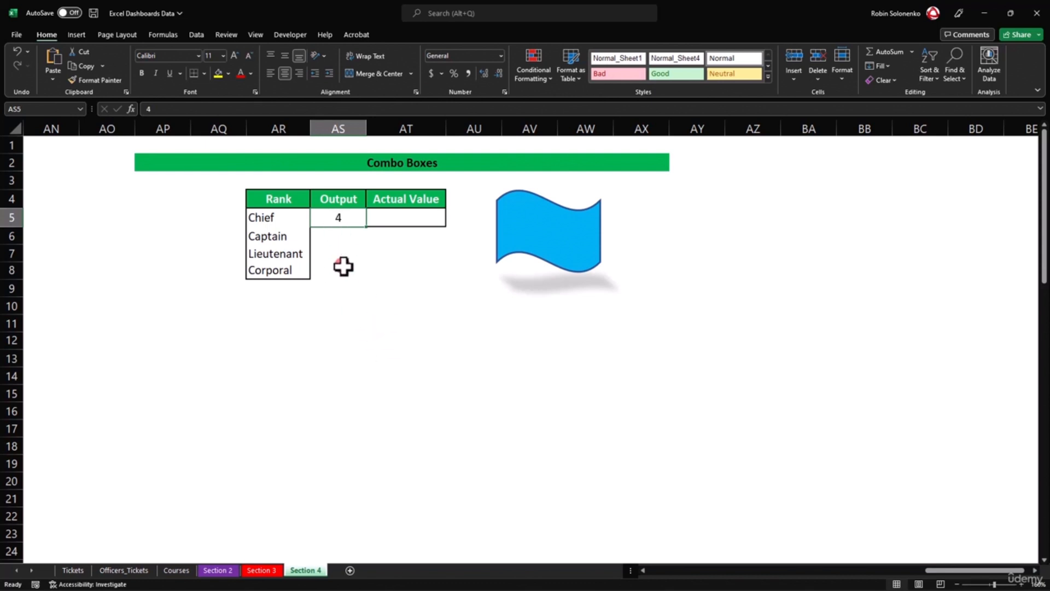
pyautogui.click(402, 218)
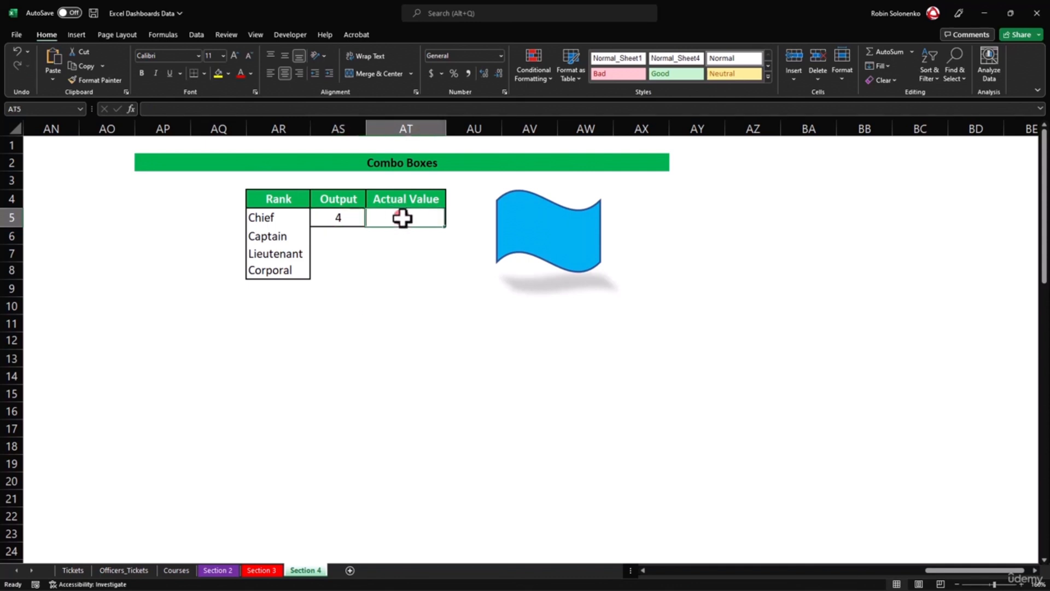
pyautogui.click(352, 288)
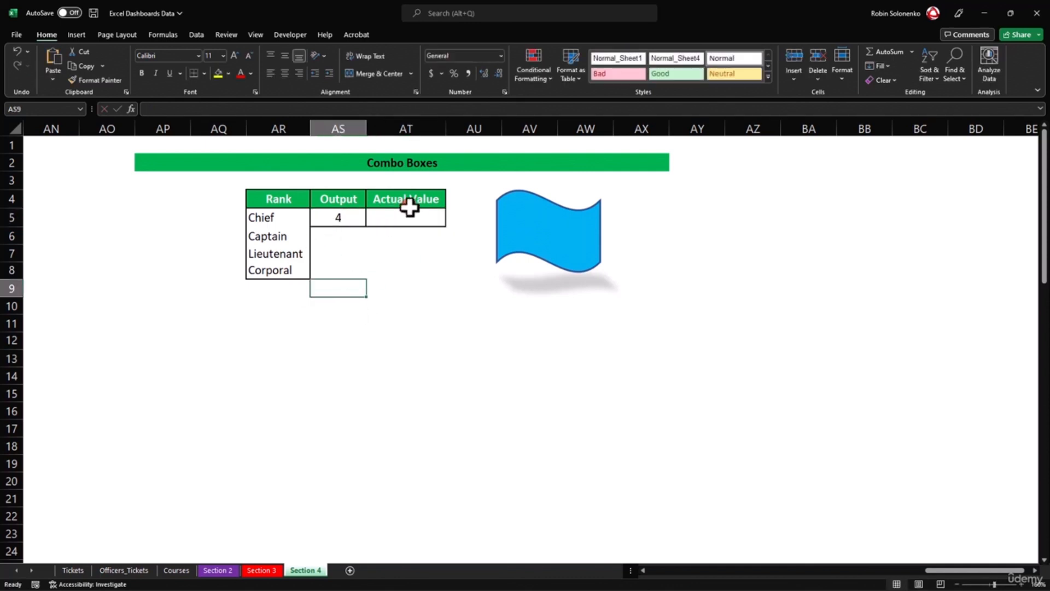
# Enter the formula =INDEX(AR5:AR8,AS5) in the Actual Value cell AT5.
pyautogui.click(405, 216)
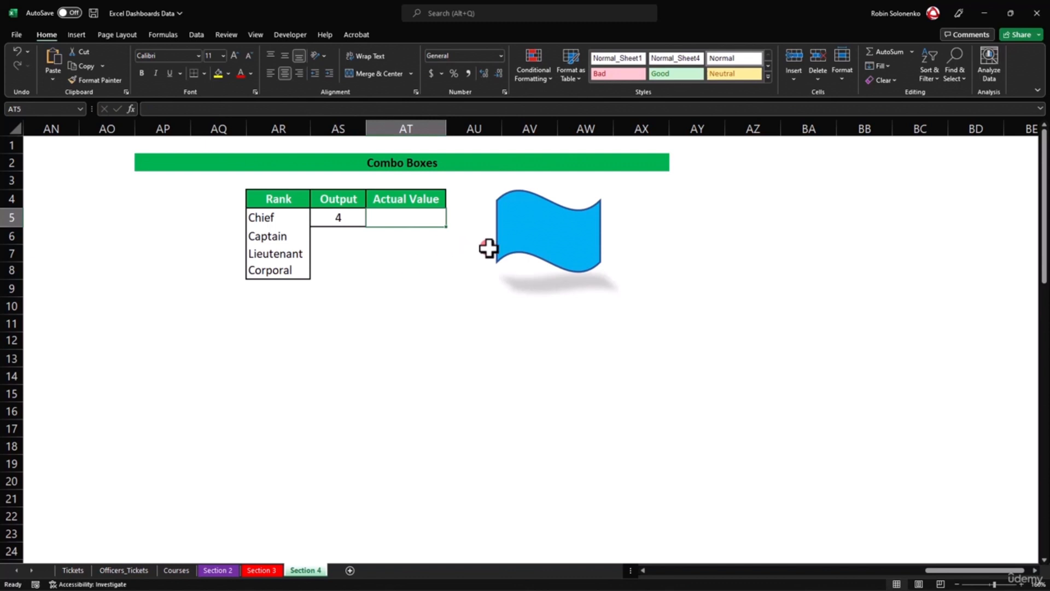
pyautogui.write('=INDEX(')
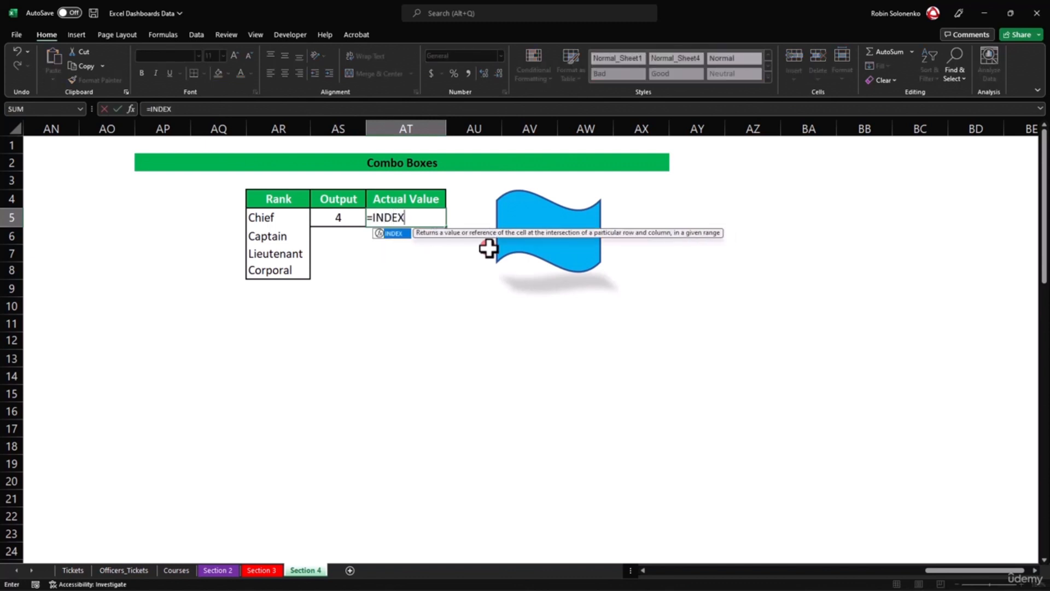
pyautogui.click(278, 217)
pyautogui.moveTo(278, 218); pyautogui.dragTo(277, 272)
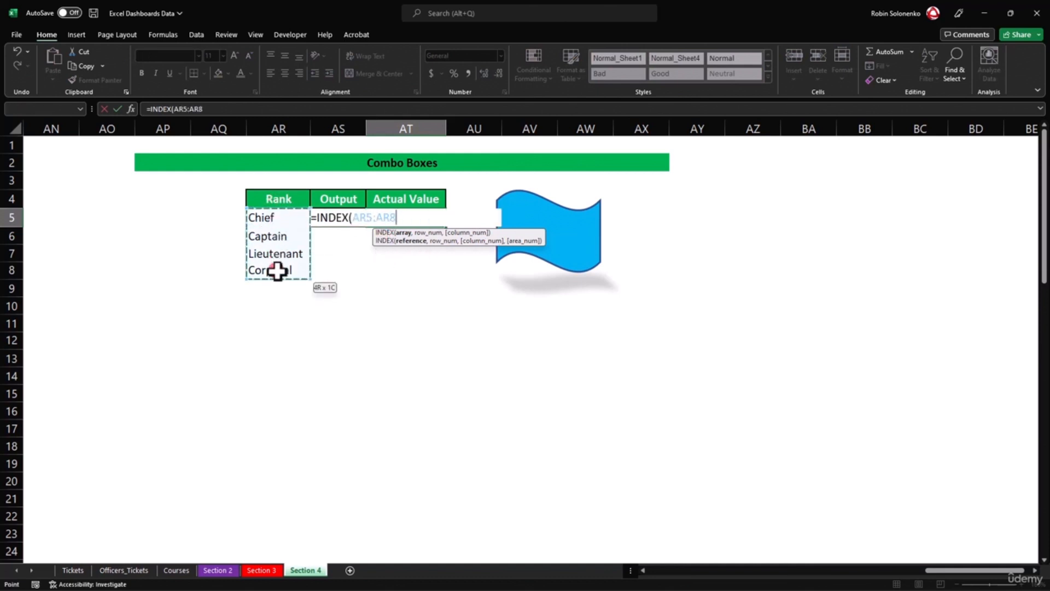
pyautogui.write(',')
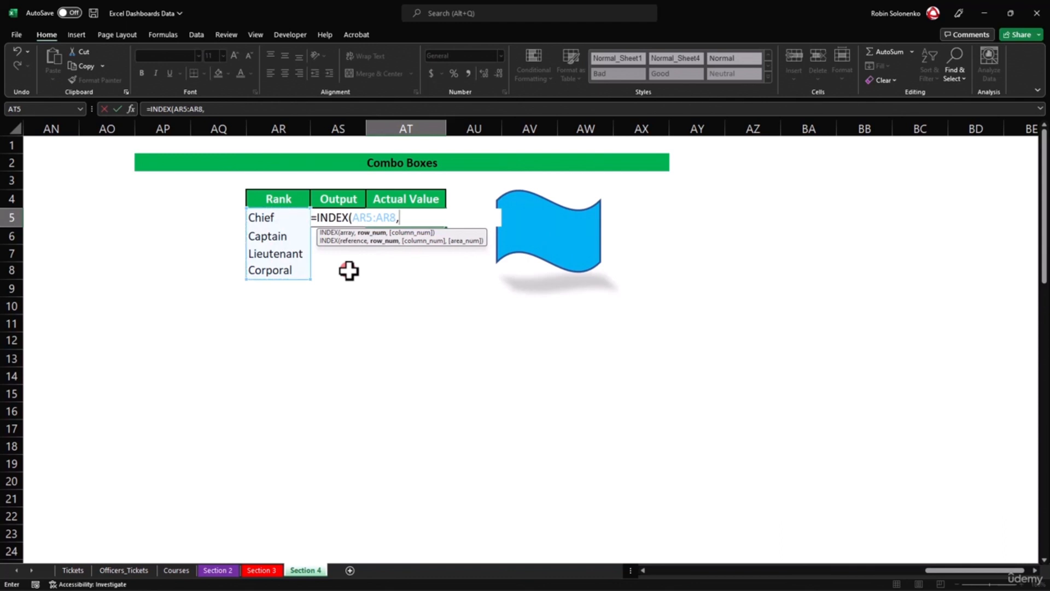
pyautogui.write('AS')
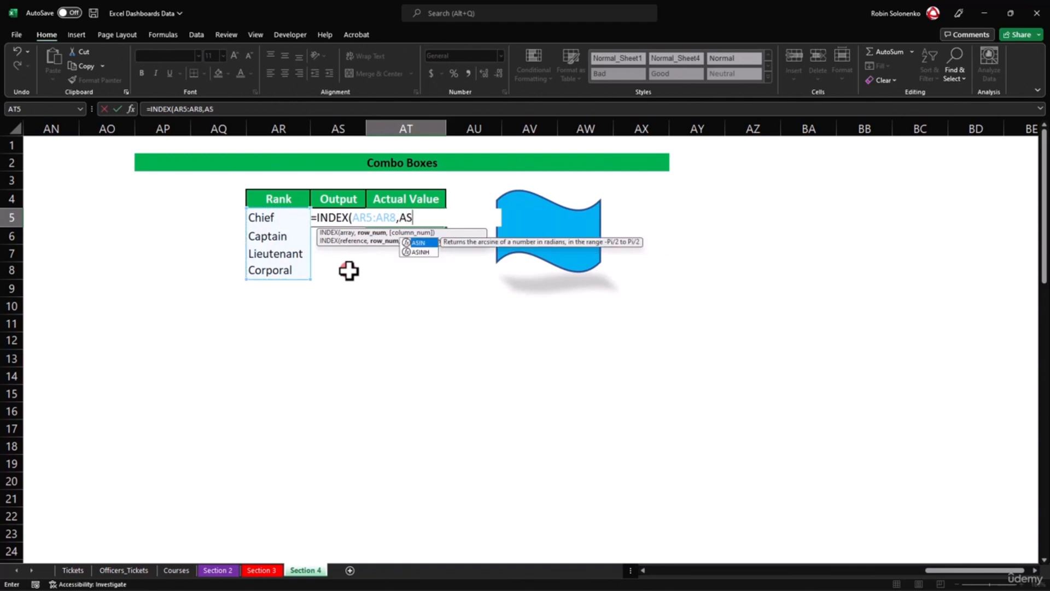
pyautogui.write('5')
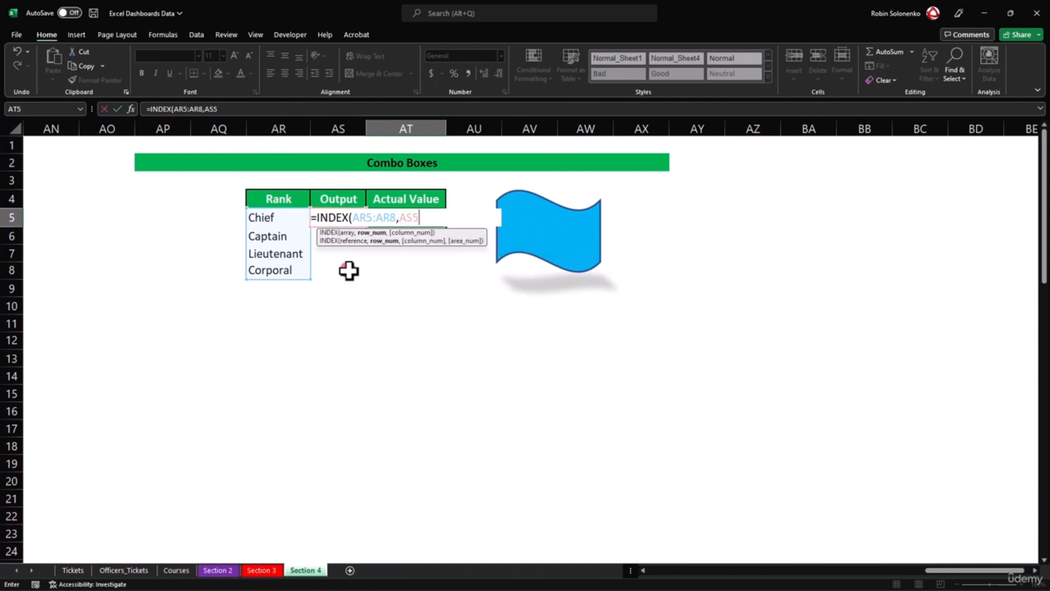
pyautogui.write(')')
pyautogui.press('Return')
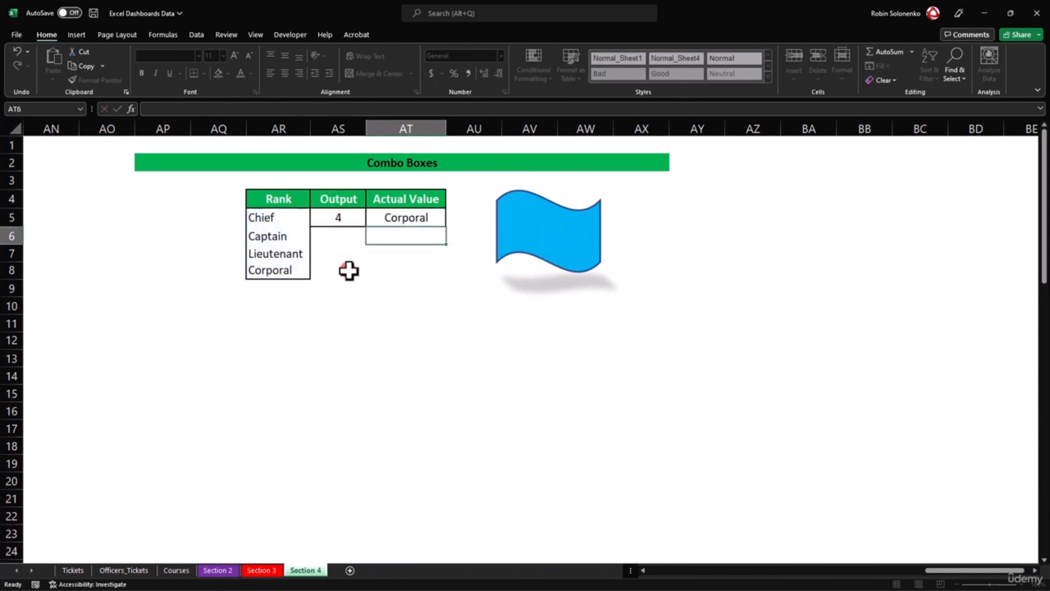
# Test the rank lookup by setting the Output cell AS5 to 1, 2 and finally 3.
pyautogui.click(340, 216)
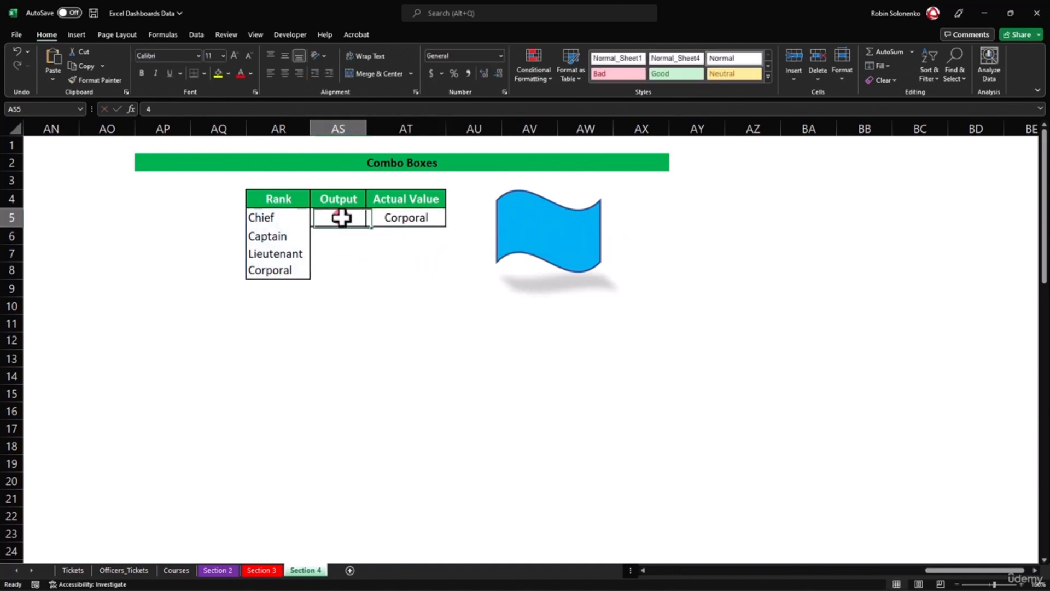
pyautogui.write('1')
pyautogui.press('Return')
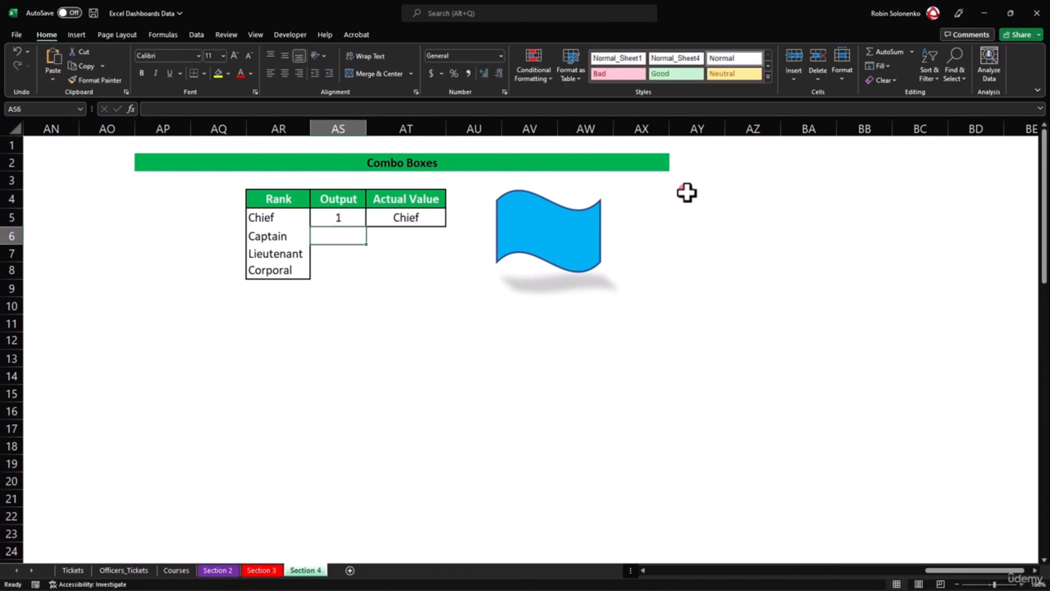
pyautogui.press('Up')
pyautogui.write('2')
pyautogui.press('Return')
pyautogui.press('Up')
pyautogui.write('3')
pyautogui.press('Return')
pyautogui.press('Up')
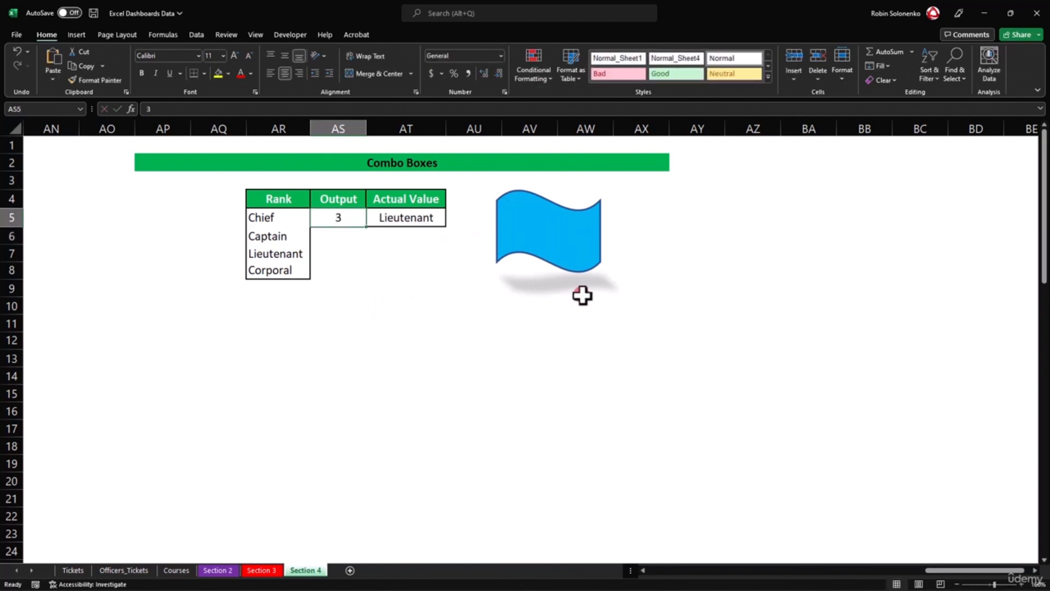
# Insert a form-control combo box, resize it to a narrow one-row bar, and place it below the Output and Actual Value cells.
pyautogui.click(285, 34)
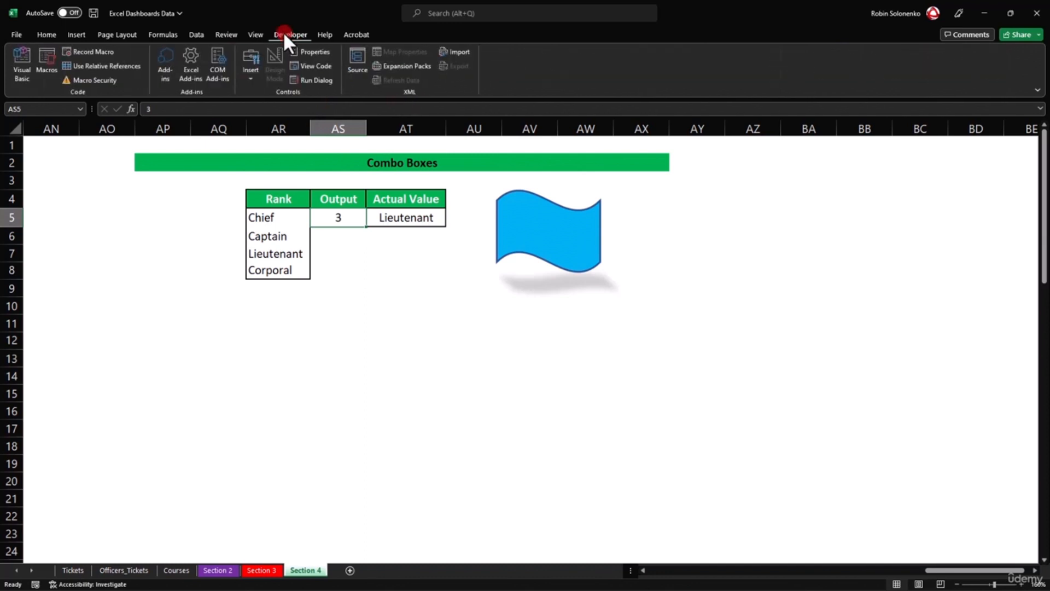
pyautogui.click(249, 74)
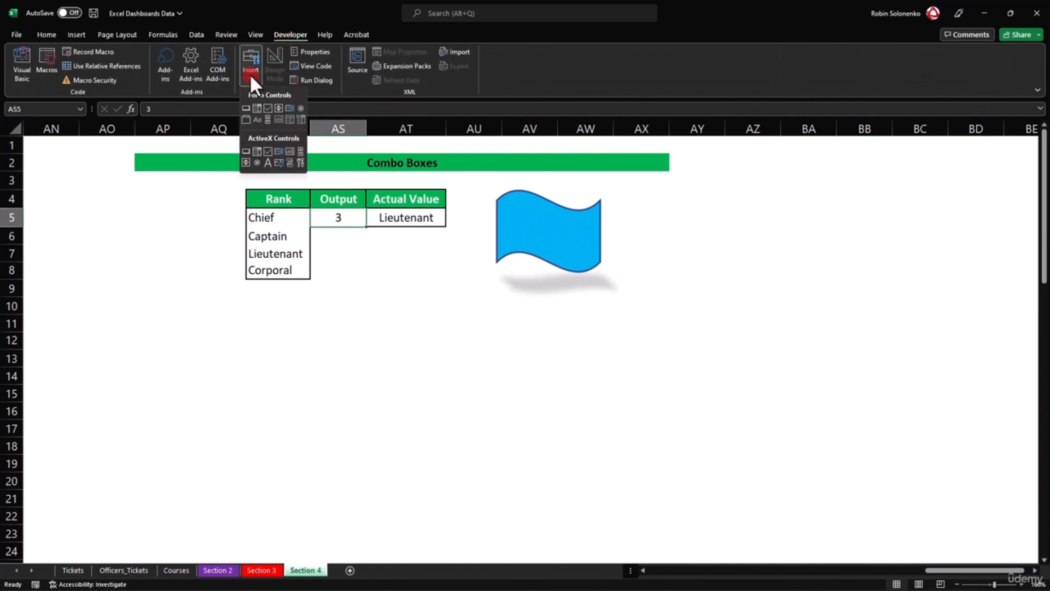
pyautogui.click(255, 108)
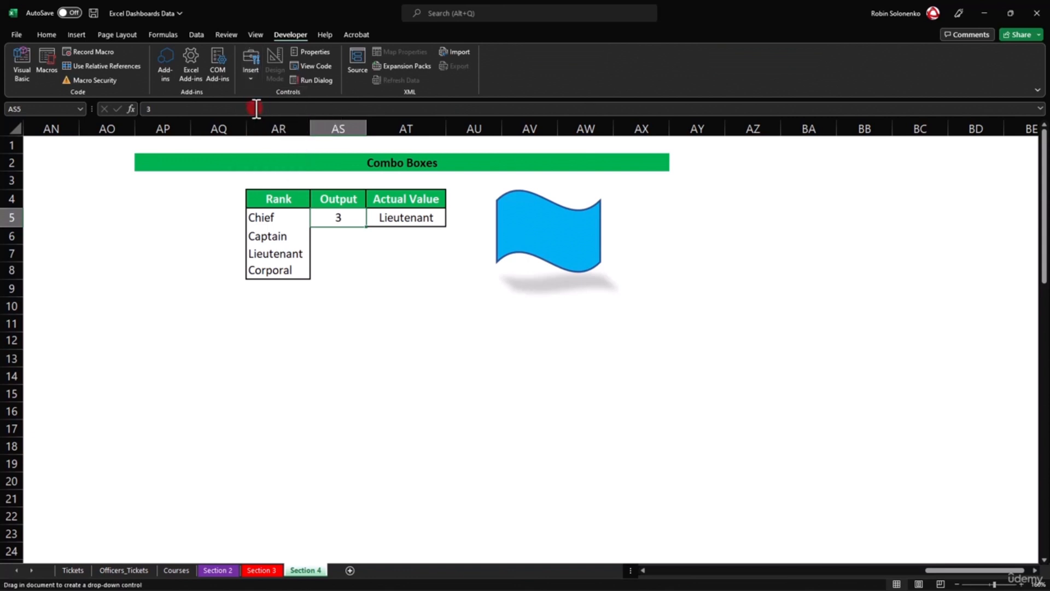
pyautogui.moveTo(343, 246); pyautogui.dragTo(426, 330)
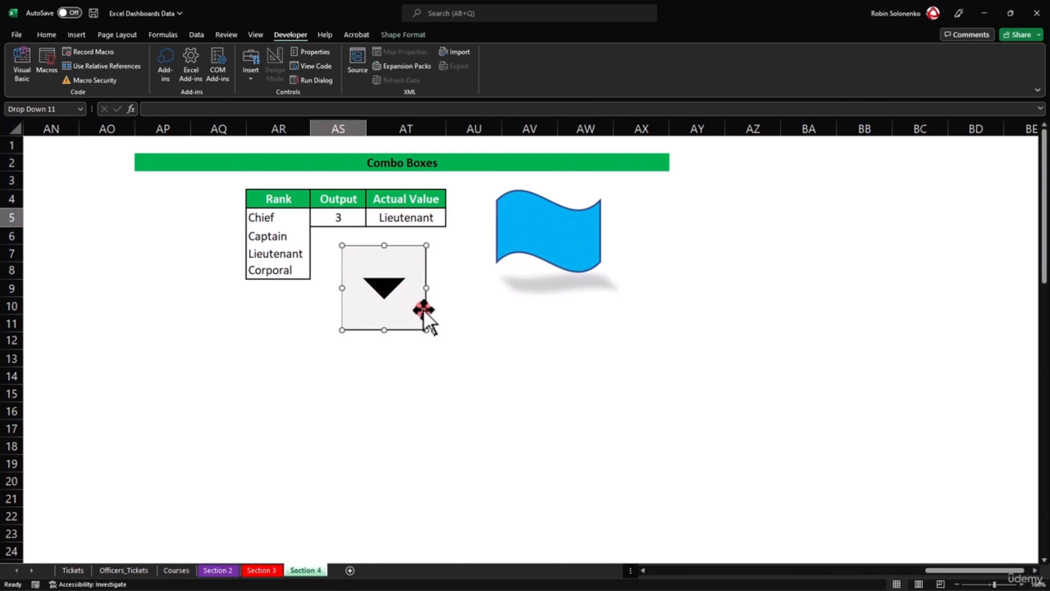
pyautogui.moveTo(426, 288); pyautogui.dragTo(479, 288)
pyautogui.moveTo(342, 289); pyautogui.dragTo(311, 288)
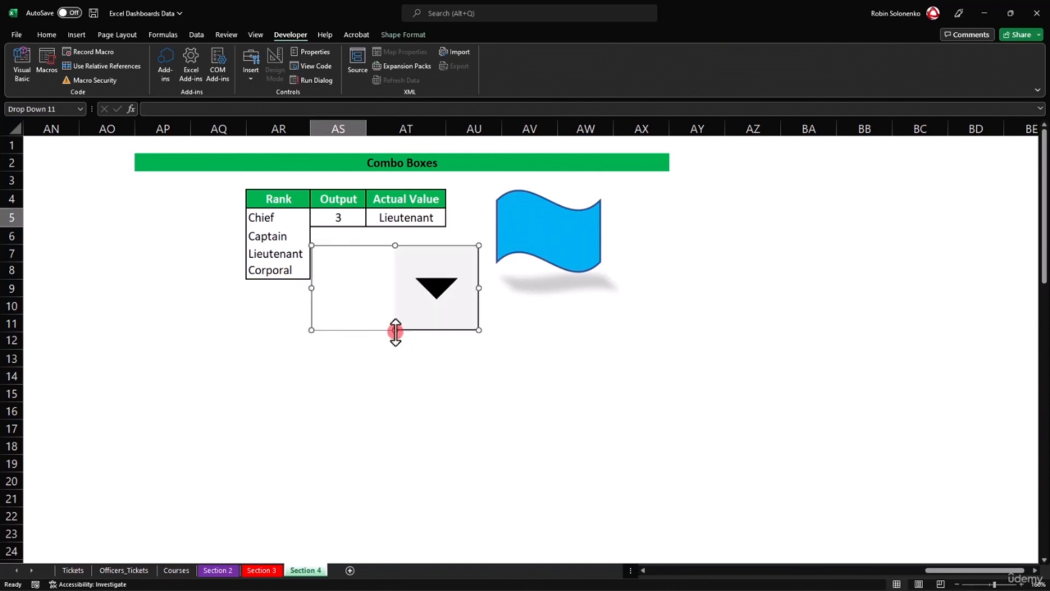
pyautogui.moveTo(395, 331); pyautogui.dragTo(392, 275)
pyautogui.moveTo(471, 263); pyautogui.dragTo(378, 266)
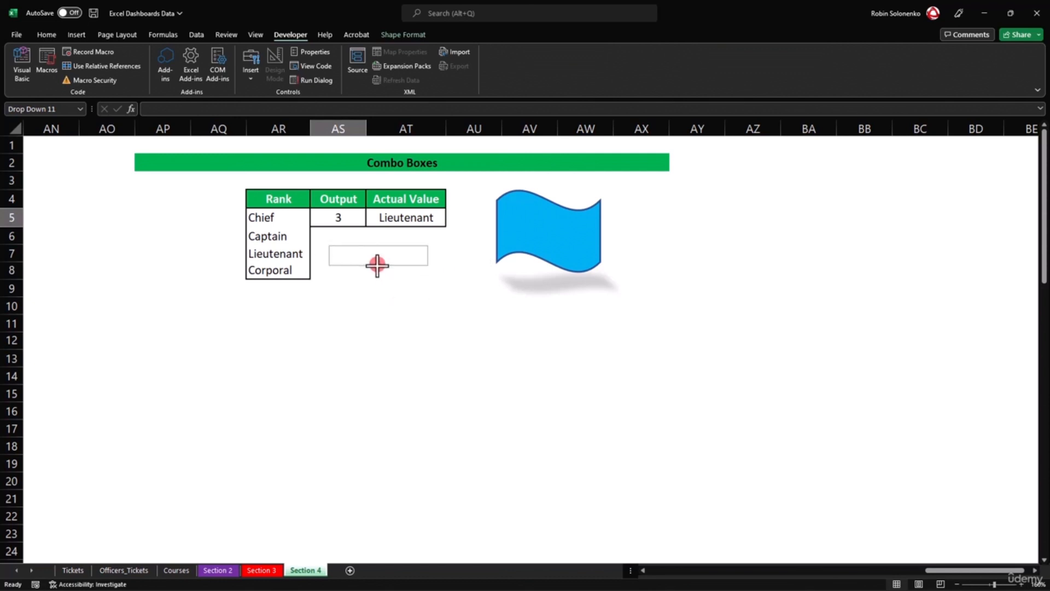
# Set the combo box's input range to $AR$5:$AR$8 and its cell link to $AS$5.
pyautogui.rightClick(416, 255)
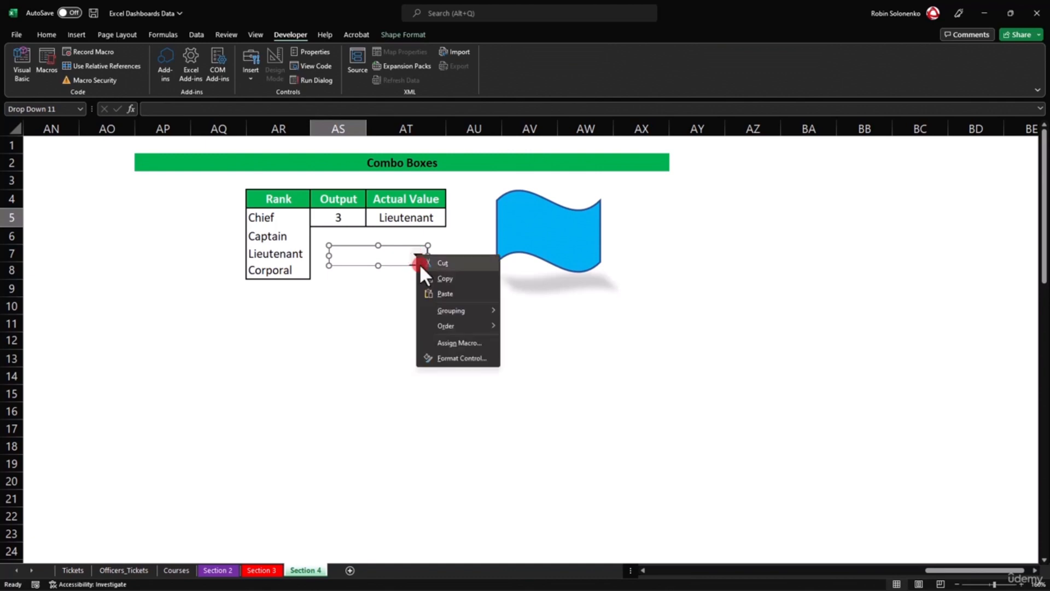
pyautogui.click(448, 360)
pyautogui.moveTo(720, 306); pyautogui.dragTo(580, 184)
pyautogui.click(541, 215)
pyautogui.moveTo(284, 225); pyautogui.dragTo(284, 272)
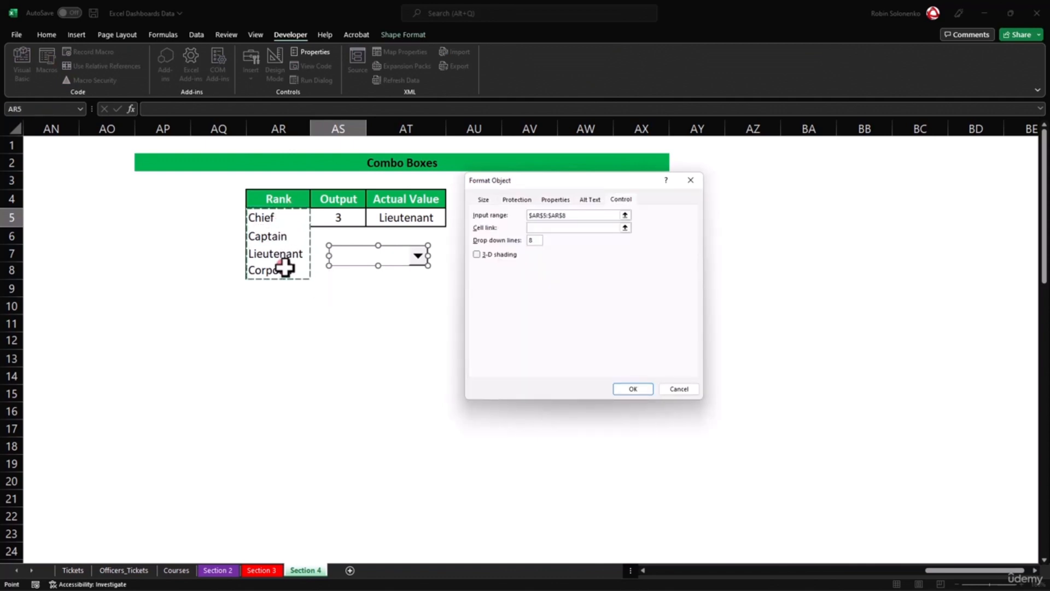
pyautogui.click(564, 242)
pyautogui.click(563, 227)
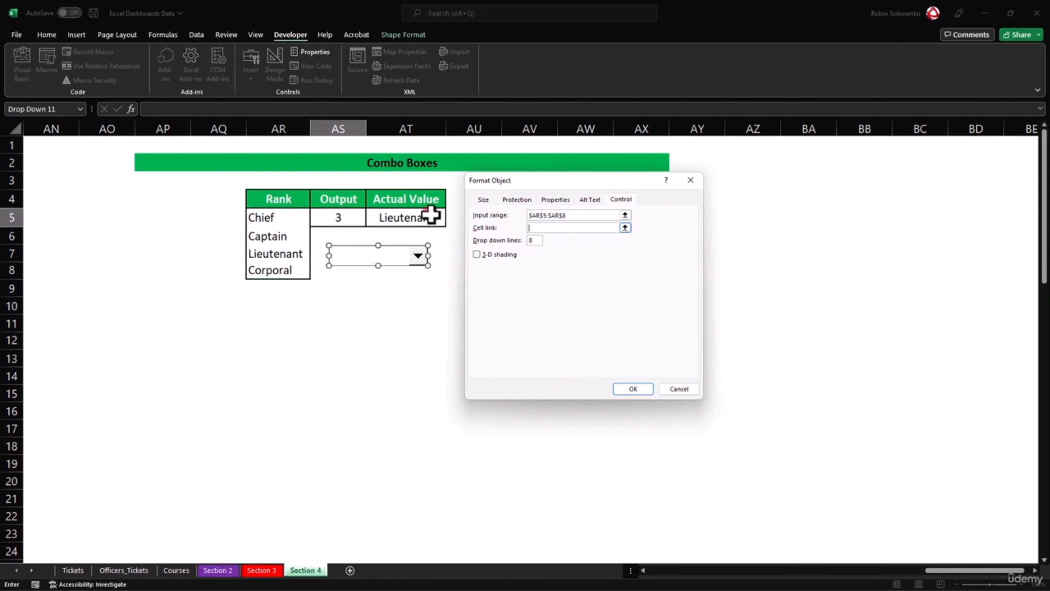
pyautogui.click(343, 221)
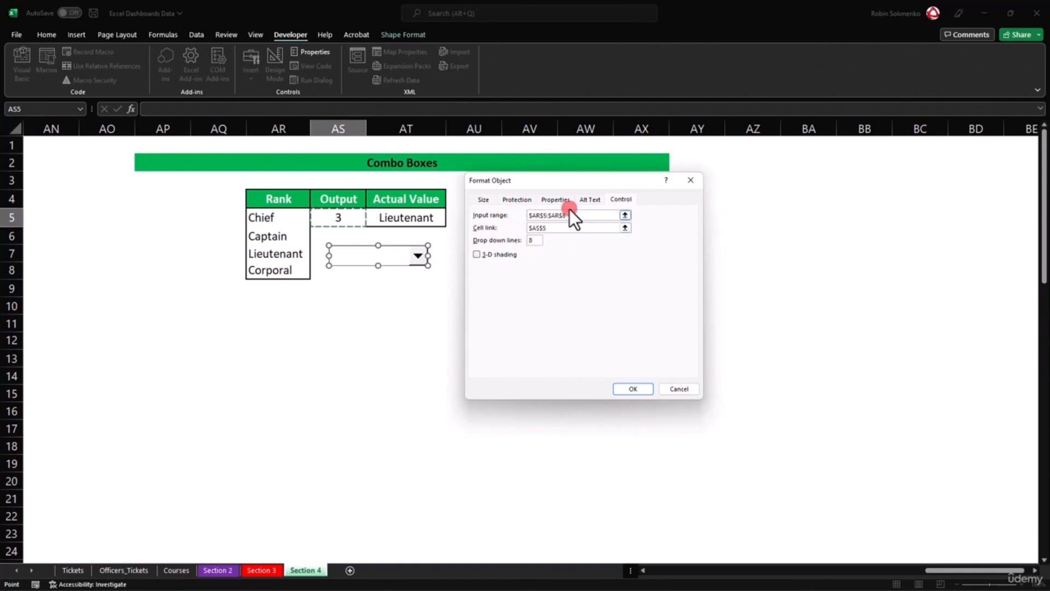
pyautogui.click(629, 386)
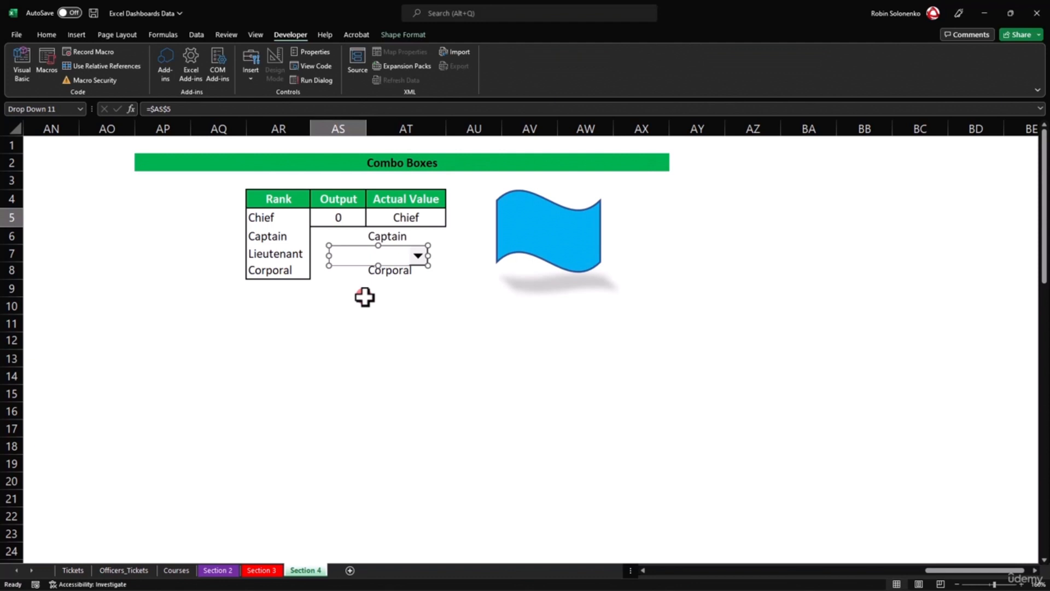
# Deselect the combo box and test its rank list, choosing Lieutenant, Corporal and finally Chief.
pyautogui.click(441, 301)
pyautogui.click(418, 256)
pyautogui.click(413, 282)
pyautogui.click(416, 269)
pyautogui.click(417, 261)
pyautogui.click(406, 281)
pyautogui.click(418, 256)
pyautogui.click(405, 271)
pyautogui.click(419, 255)
pyautogui.click(416, 257)
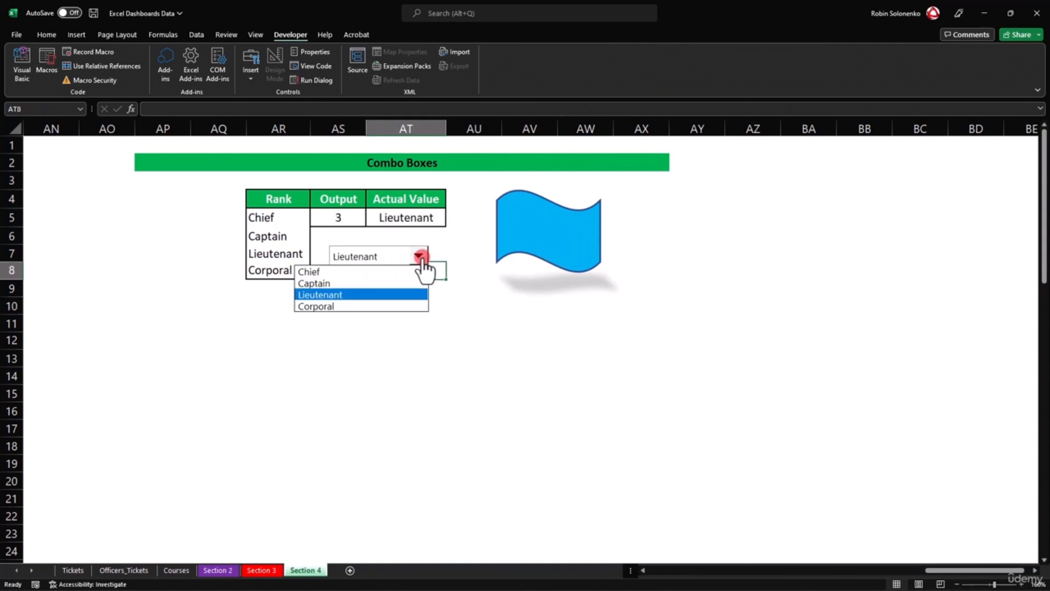
pyautogui.click(383, 295)
pyautogui.click(420, 258)
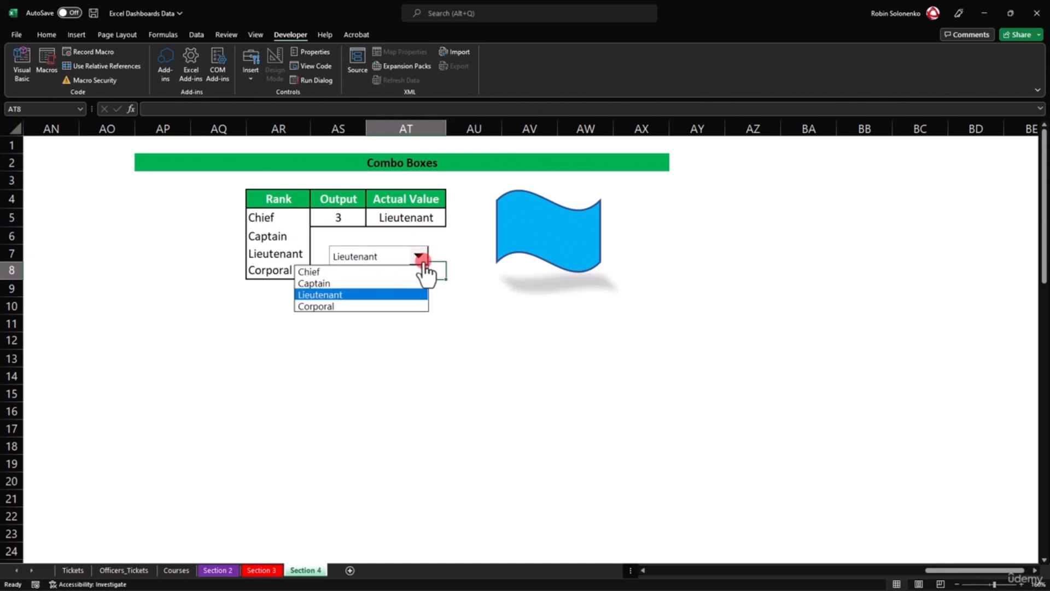
pyautogui.click(393, 307)
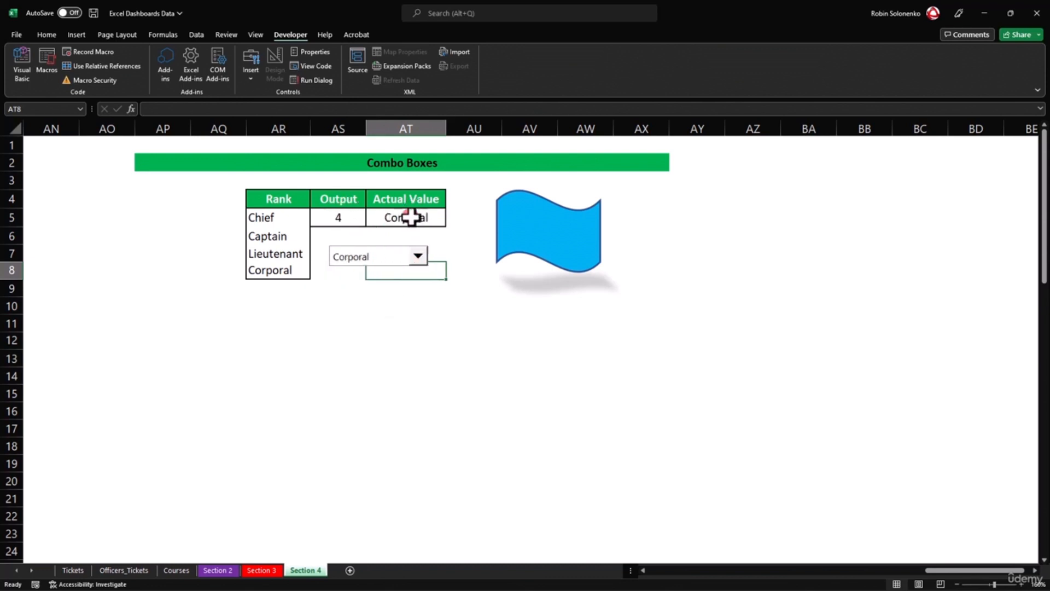
pyautogui.click(418, 256)
pyautogui.click(379, 272)
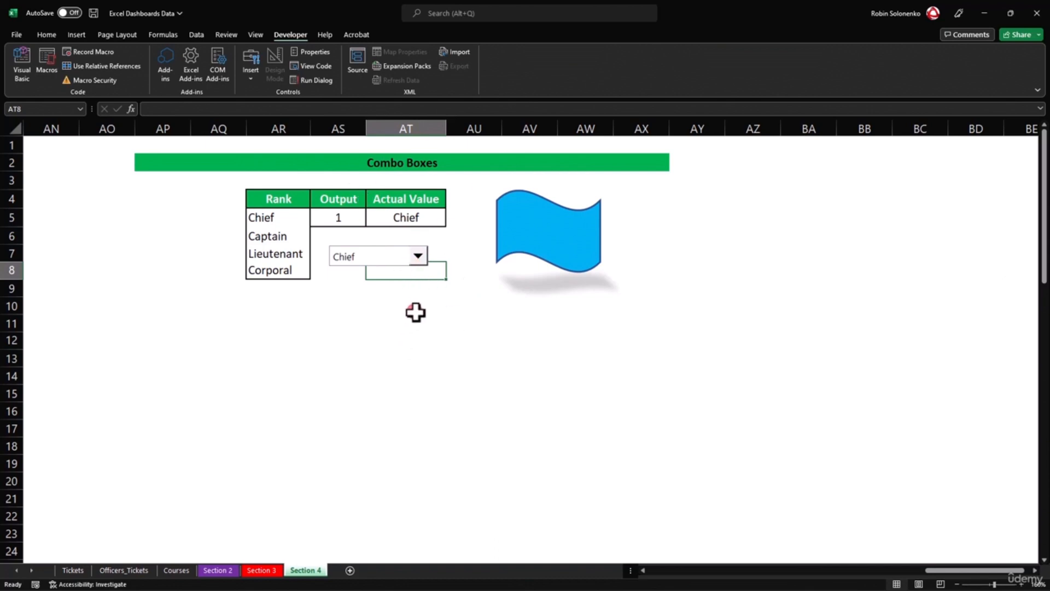
# Link the blue wave shape's text to the Actual Value cell with =$AT$5 and make it bold.
pyautogui.click(546, 231)
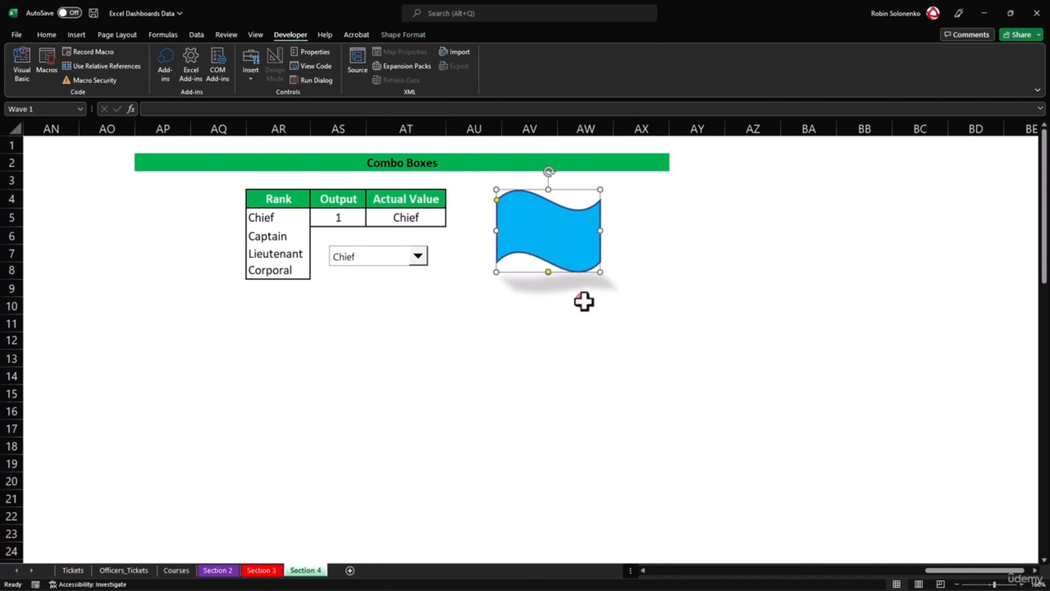
pyautogui.click(157, 108)
pyautogui.write('=')
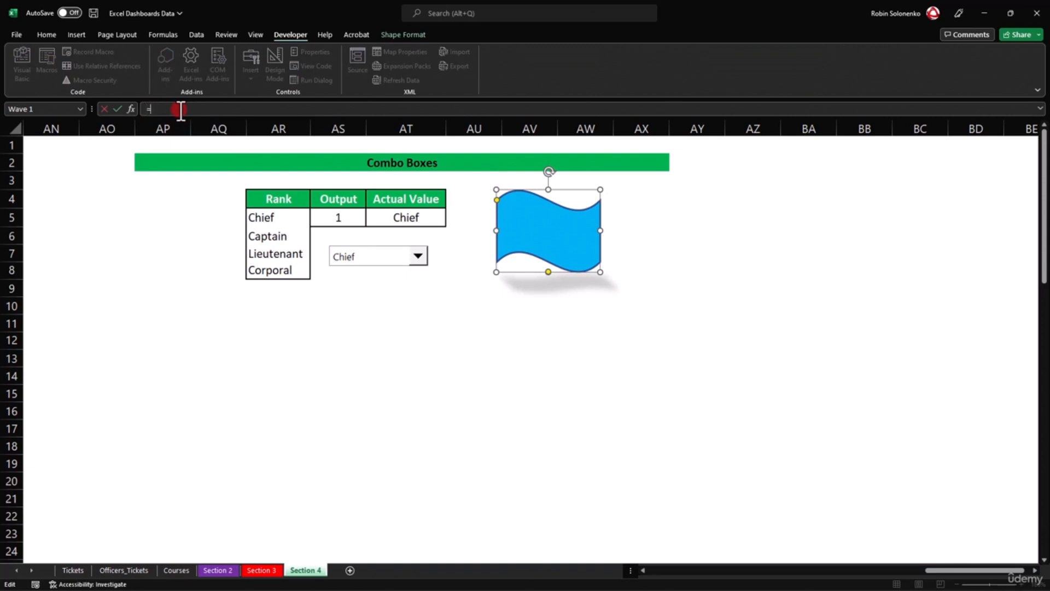
pyautogui.click(419, 219)
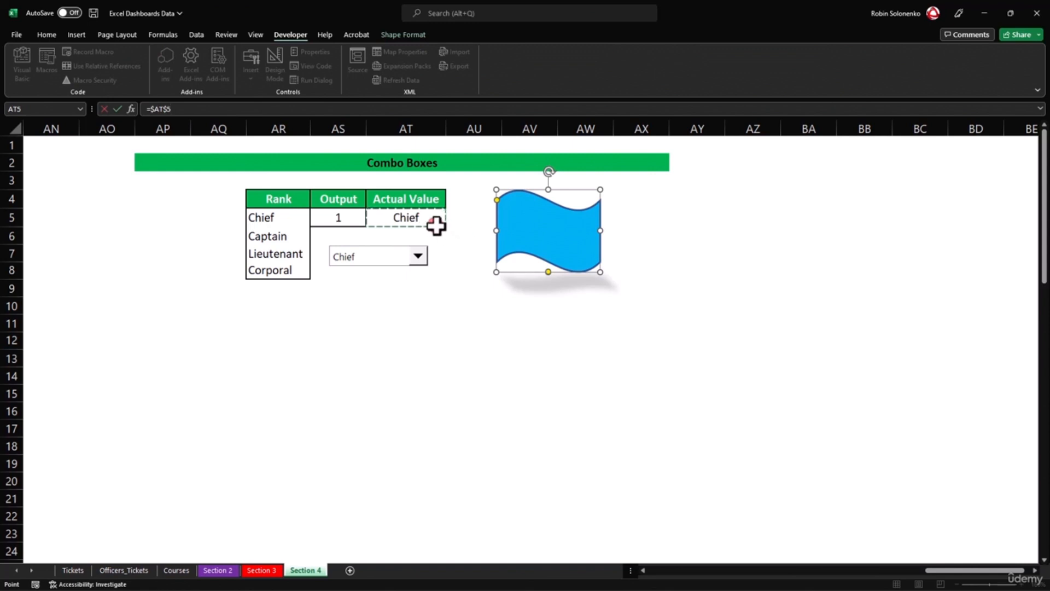
pyautogui.press('Return')
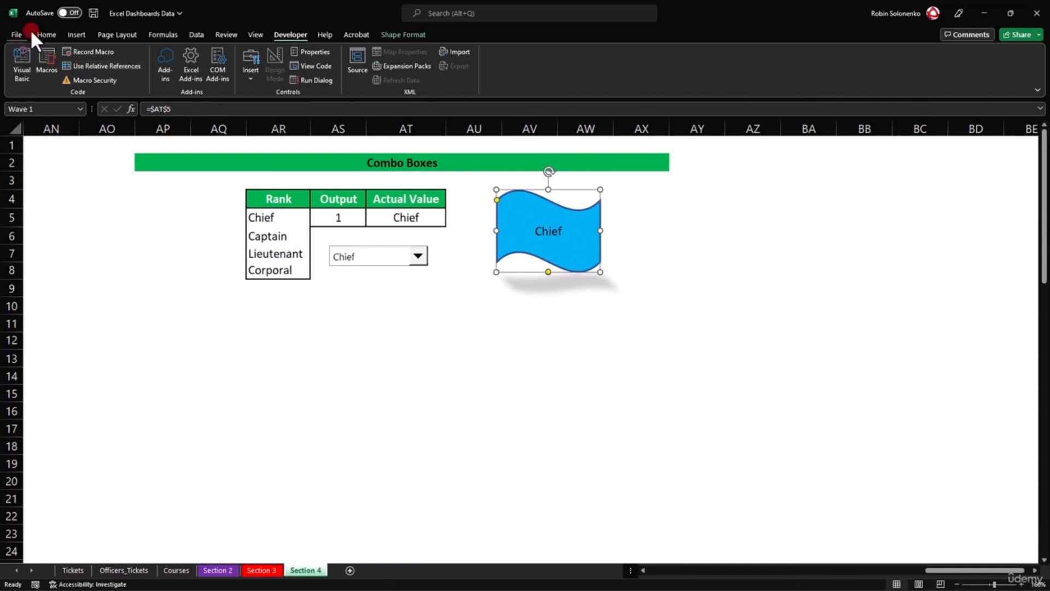
pyautogui.click(46, 34)
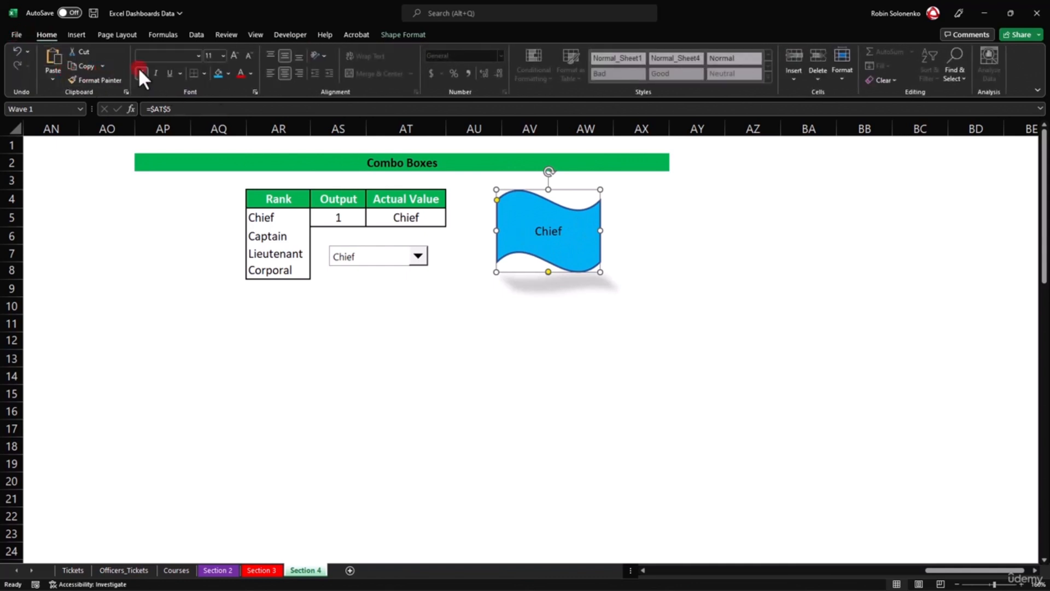
pyautogui.click(467, 340)
# Test the linked wave shape by choosing Lieutenant, Corporal and finally Captain in the combo box.
pyautogui.click(409, 265)
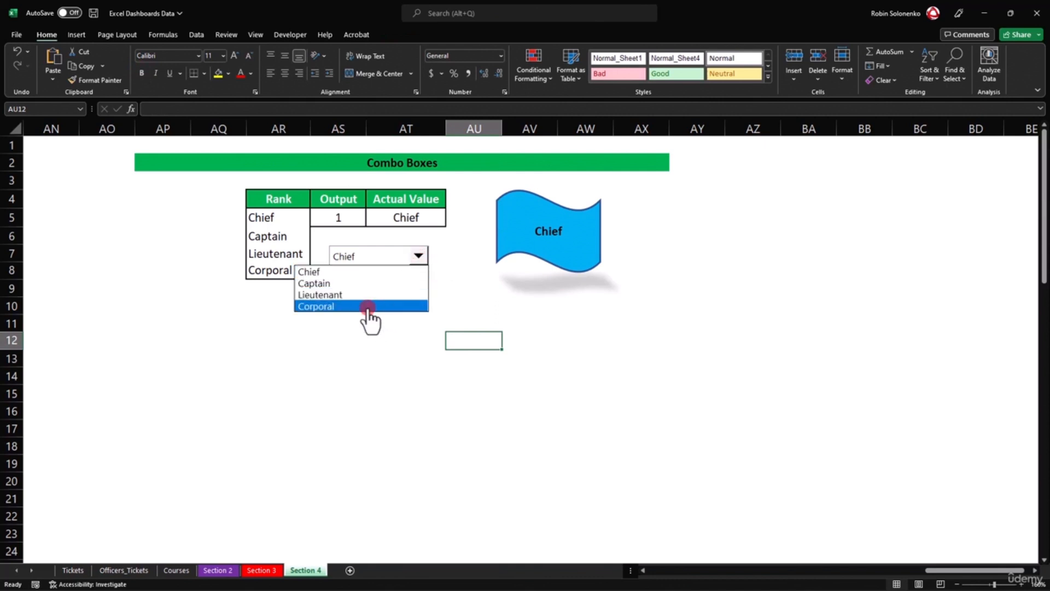
pyautogui.click(363, 296)
pyautogui.click(418, 256)
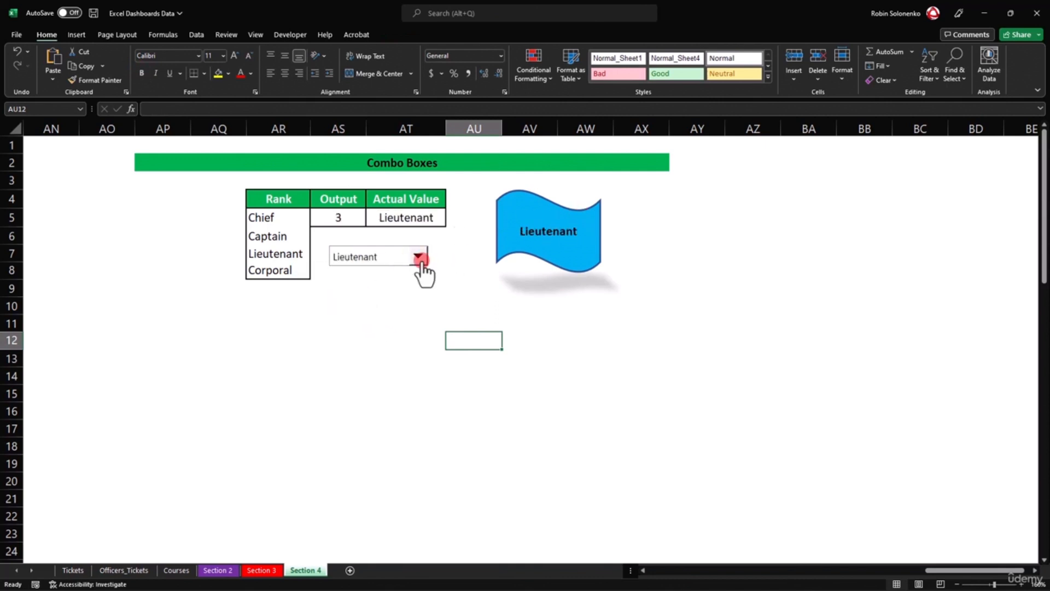
pyautogui.click(383, 308)
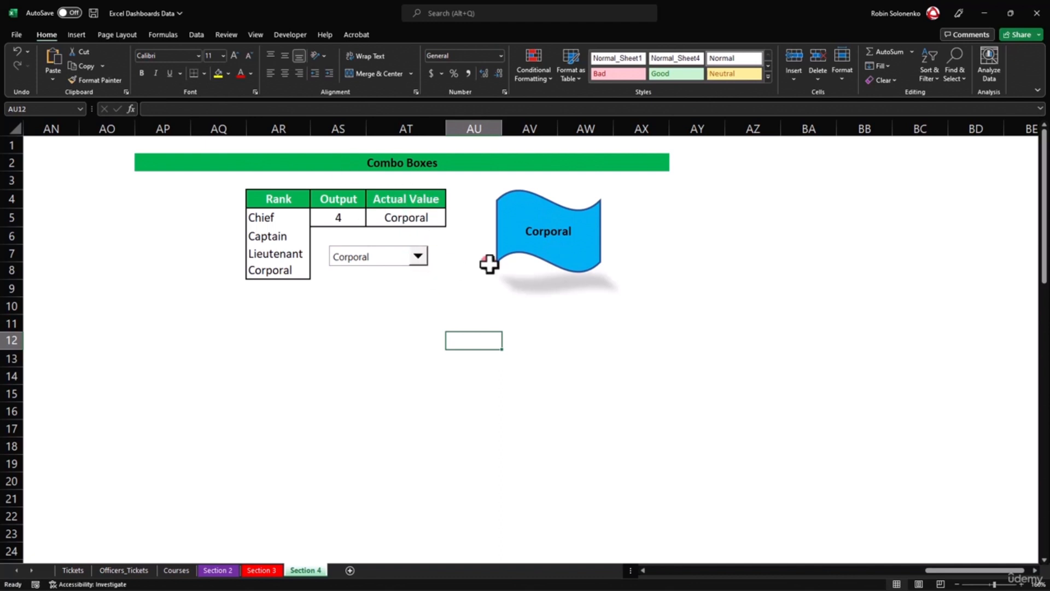
pyautogui.click(417, 259)
pyautogui.click(399, 283)
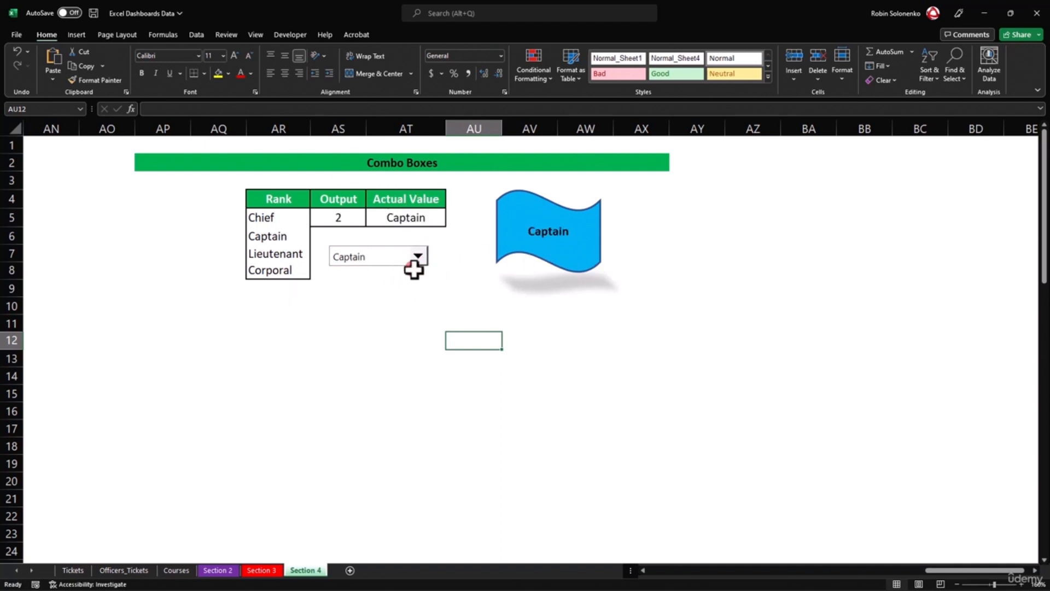
pyautogui.moveTo(341, 191); pyautogui.dragTo(429, 220)
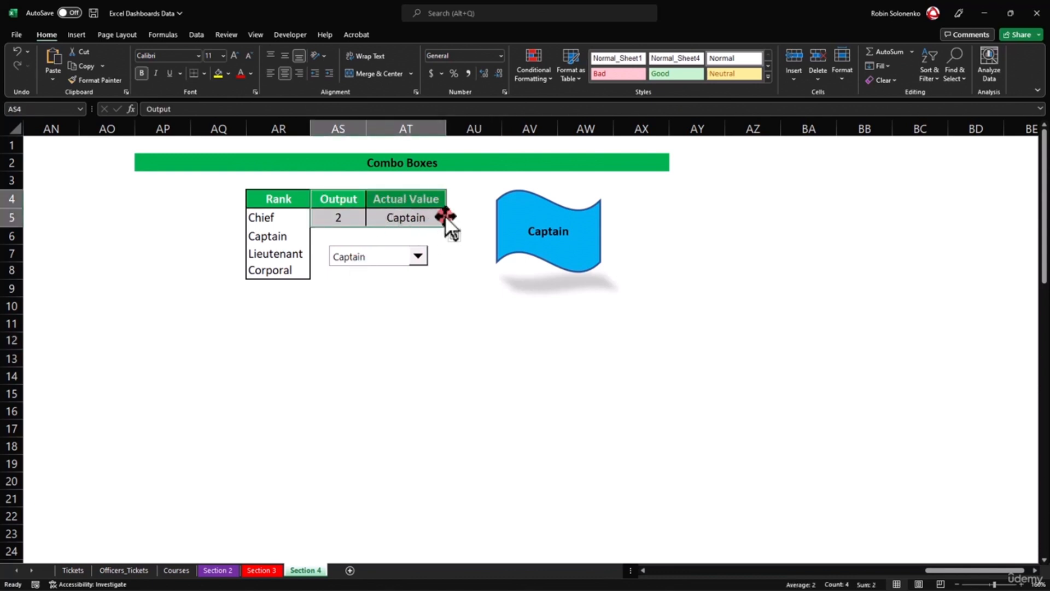
pyautogui.click(368, 233)
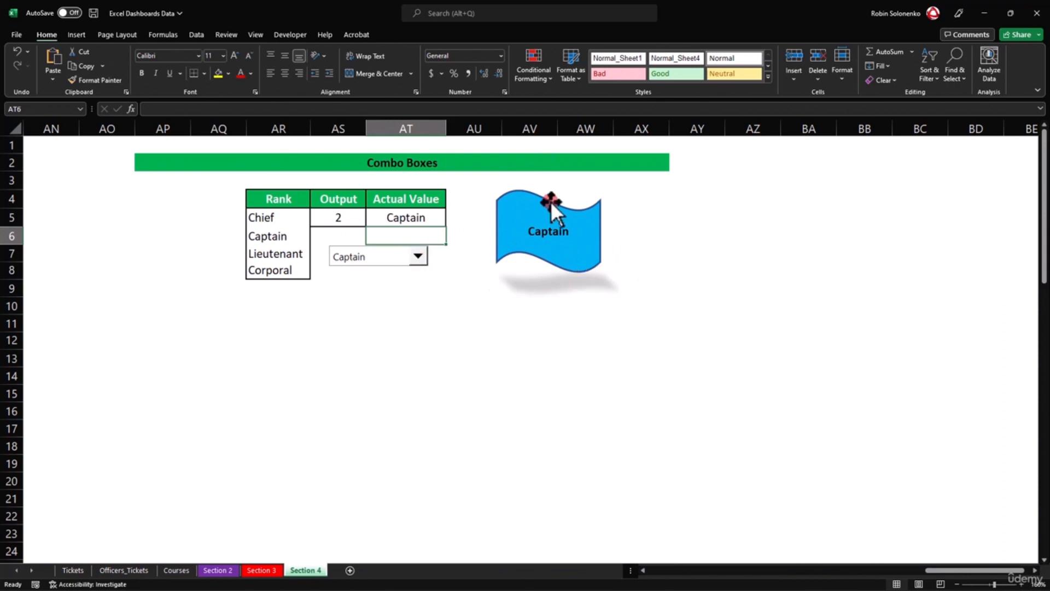
pyautogui.click(556, 310)
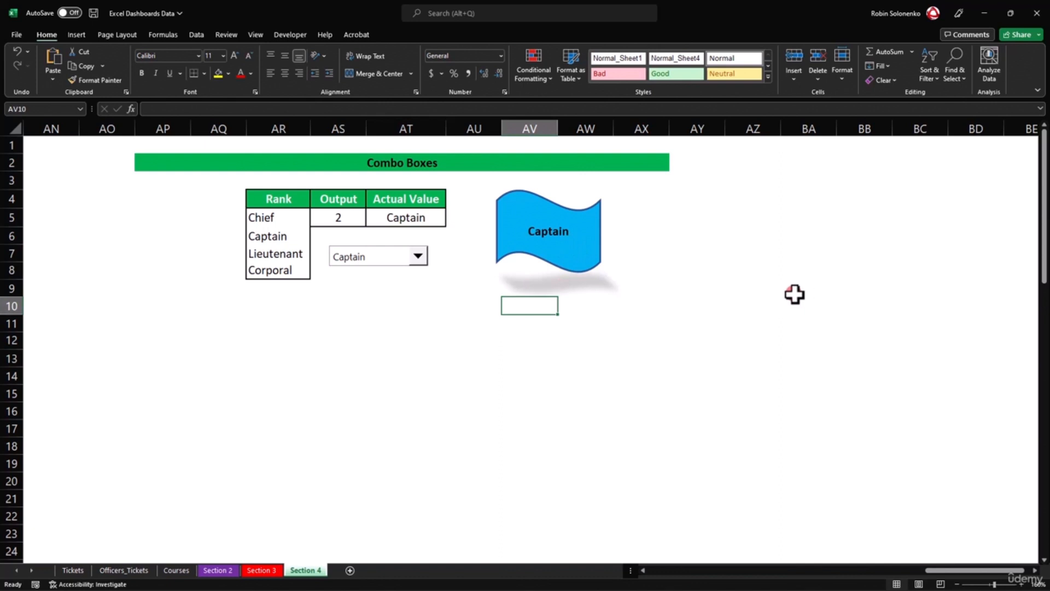
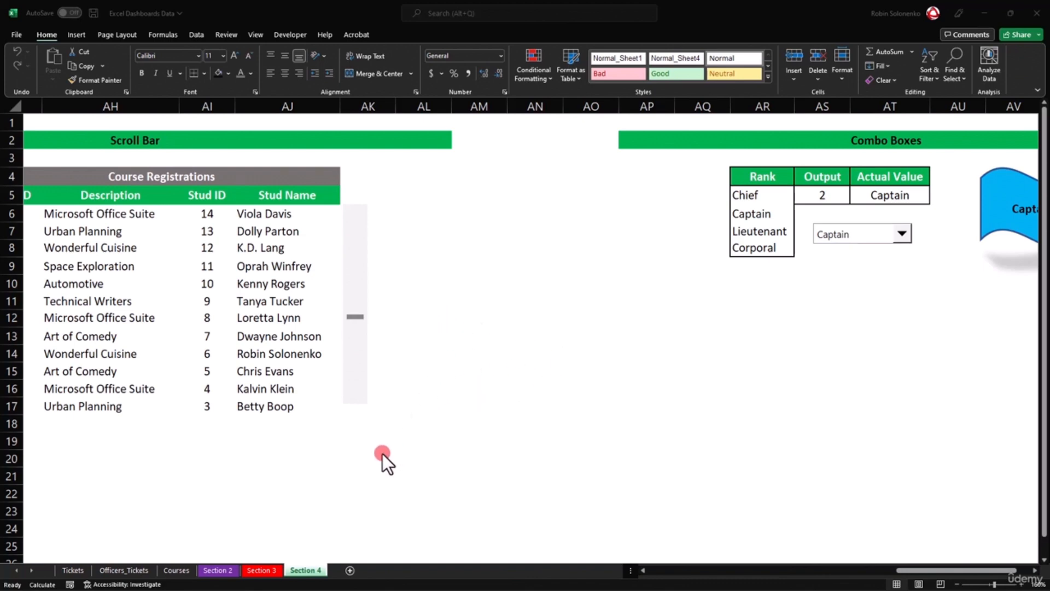
# Add a new worksheet after Section 4 and rename it Dashboard.
pyautogui.click(351, 570)
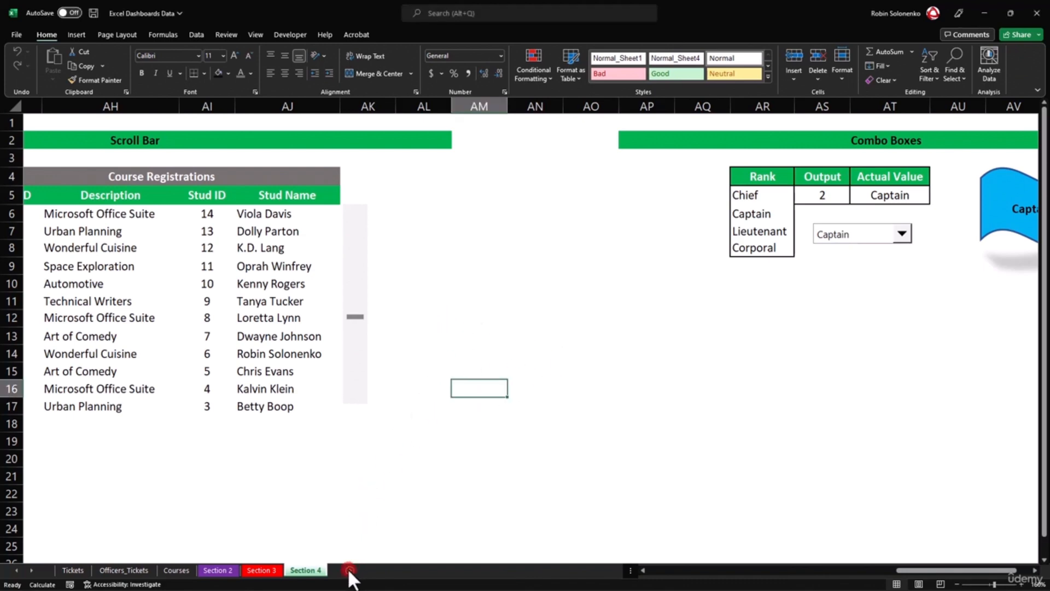
pyautogui.doubleClick(345, 571)
pyautogui.write('Dashboard')
pyautogui.press('Return')
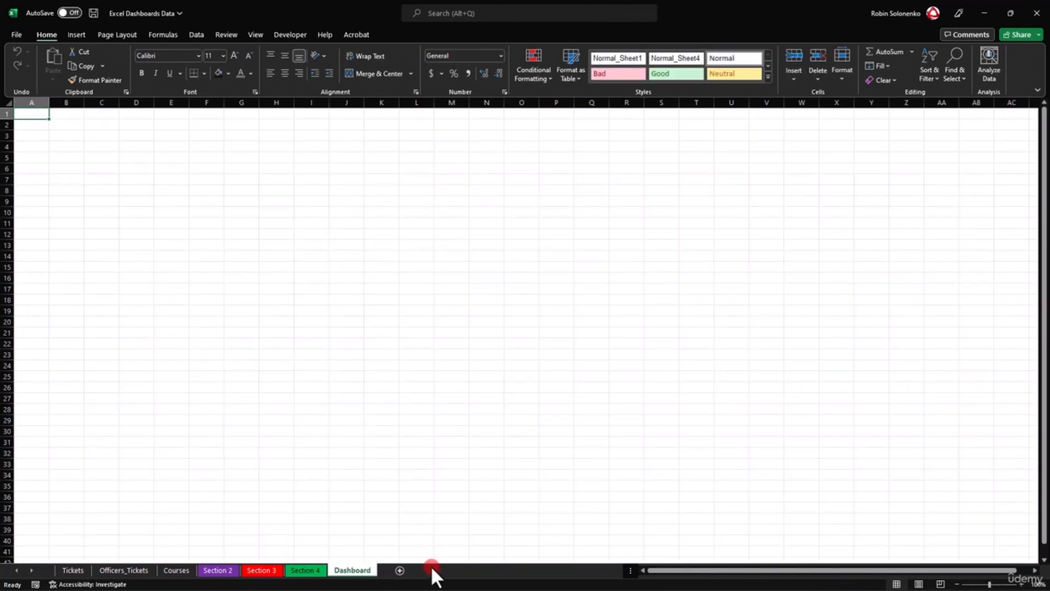
# Hide the gridlines on the Dashboard sheet and show the formula bar.
pyautogui.click(323, 212)
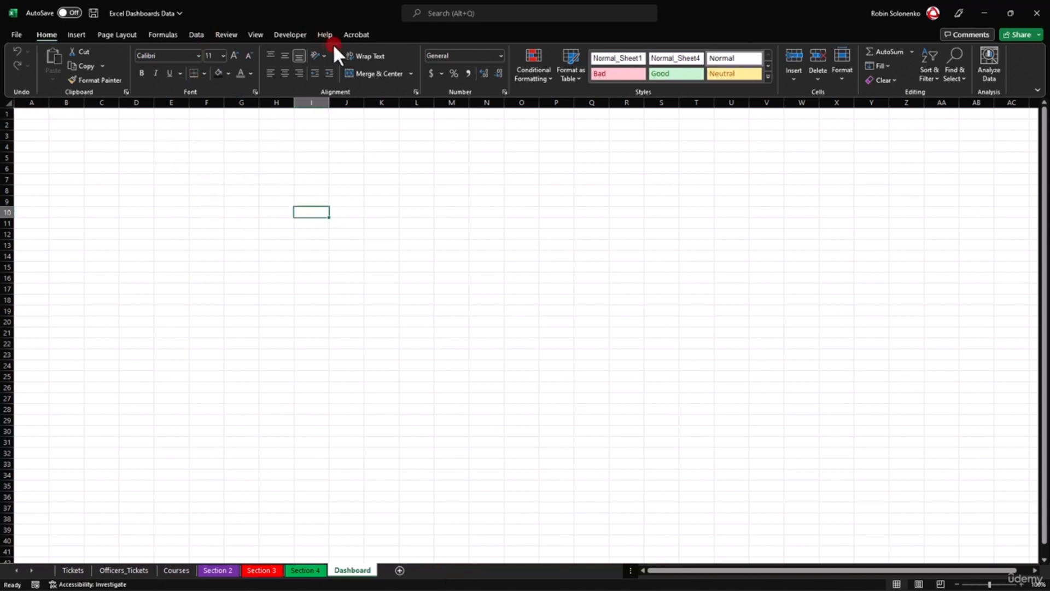
pyautogui.click(254, 34)
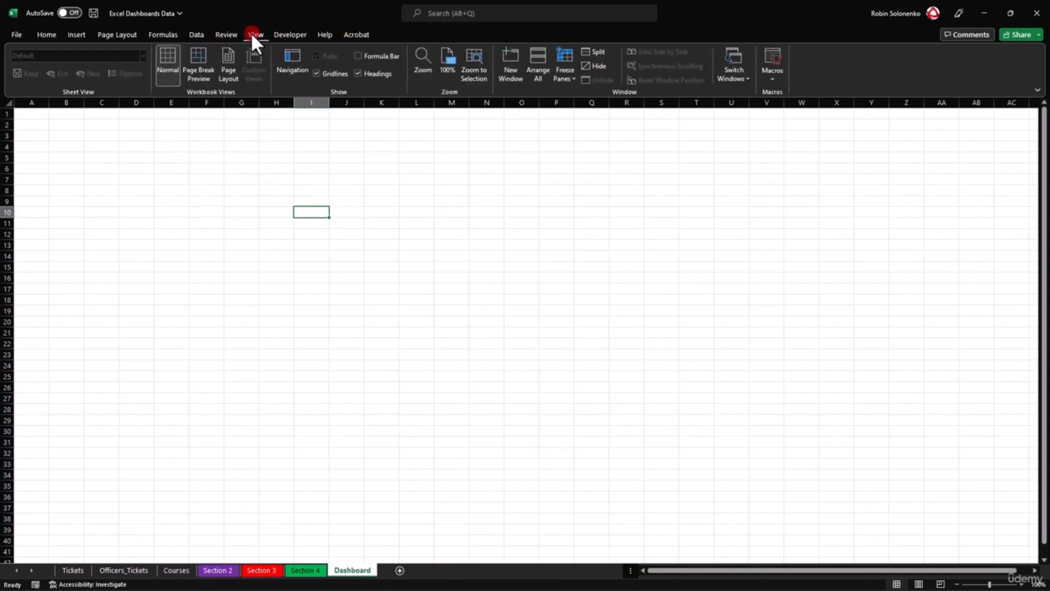
pyautogui.click(317, 72)
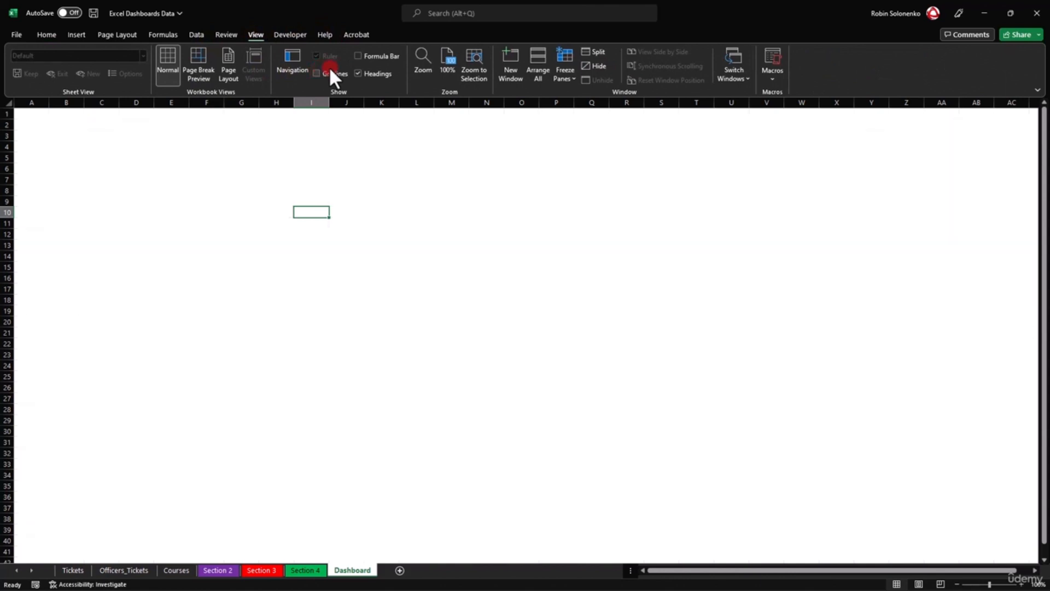
pyautogui.click(358, 56)
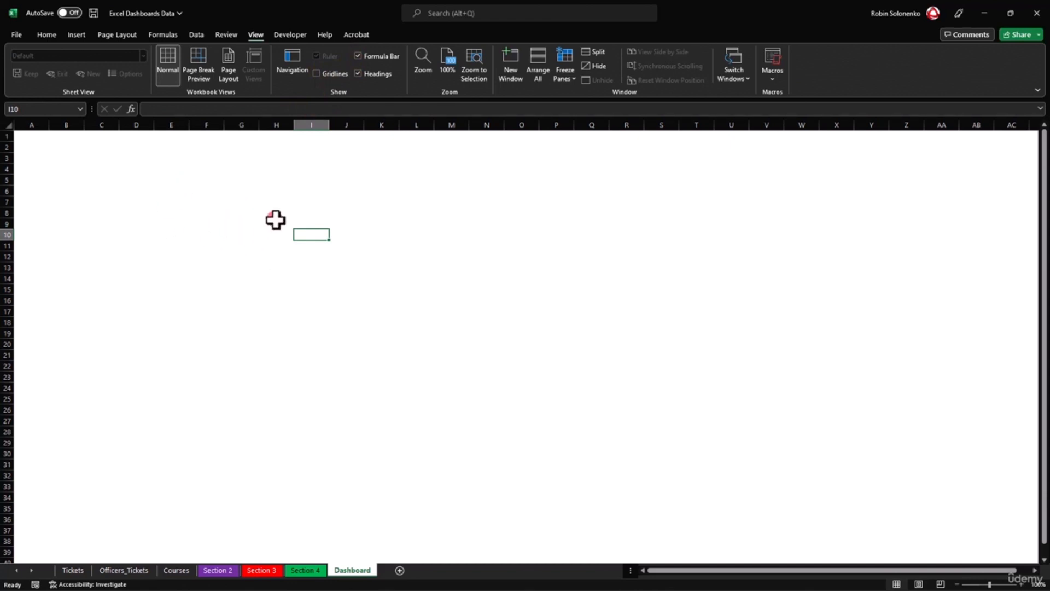
# Merge and center cells C4:S4 on the Dashboard sheet and enter the title ALPHA ONE MEDIA ANNUAL DASHBOARD.
pyautogui.click(105, 169)
pyautogui.moveTo(105, 169); pyautogui.dragTo(661, 166)
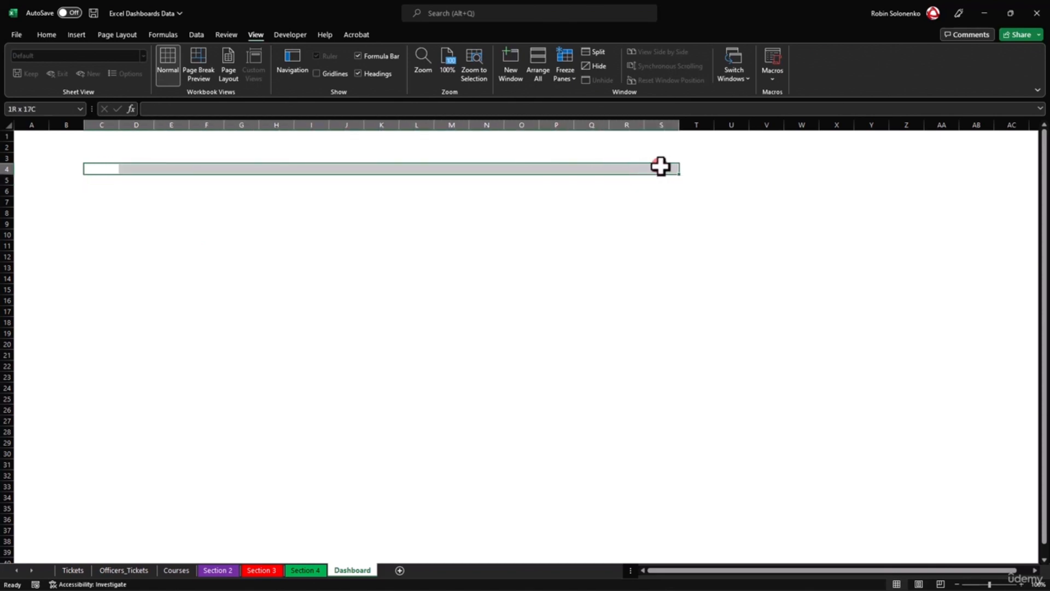
pyautogui.moveTo(660, 167); pyautogui.dragTo(661, 166)
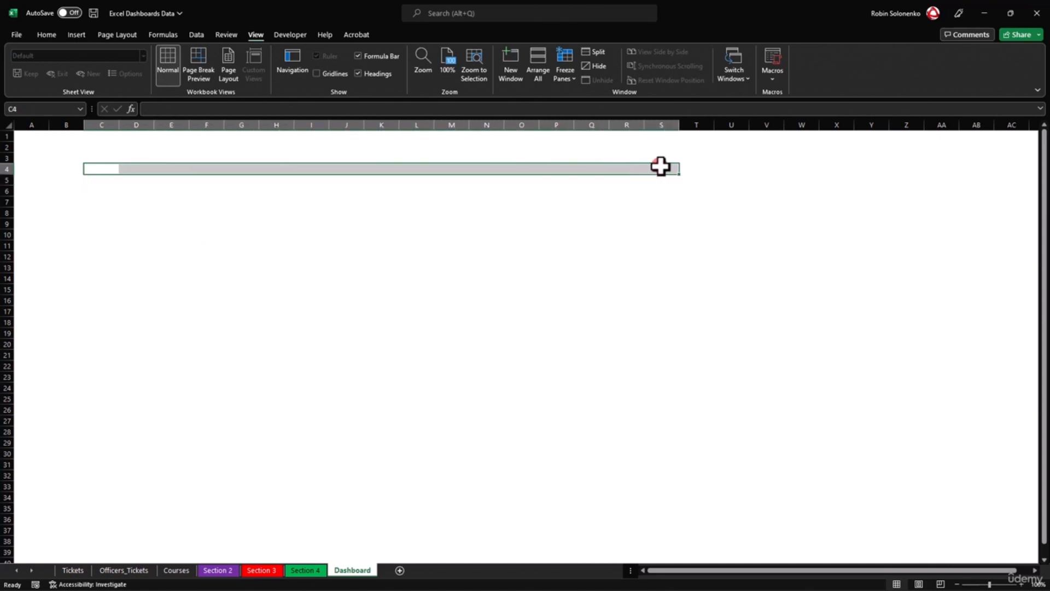
pyautogui.click(46, 34)
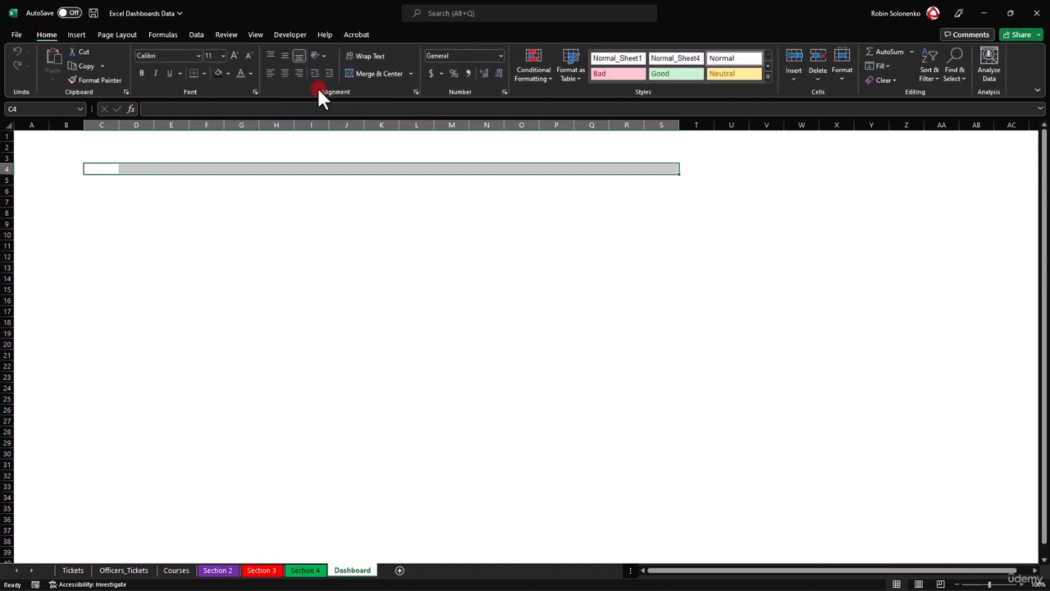
pyautogui.click(374, 74)
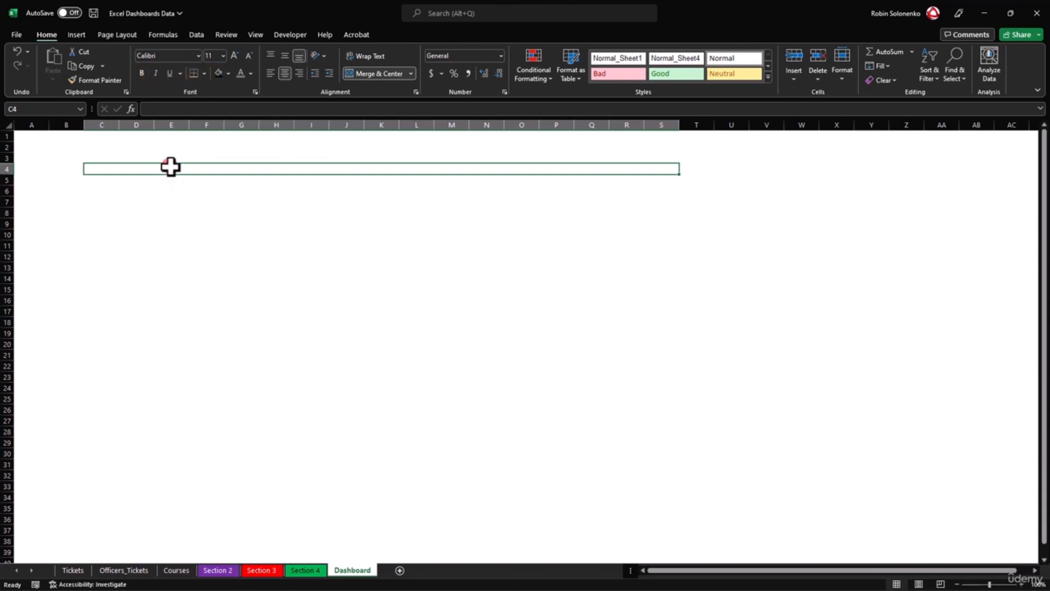
pyautogui.write('ALP')
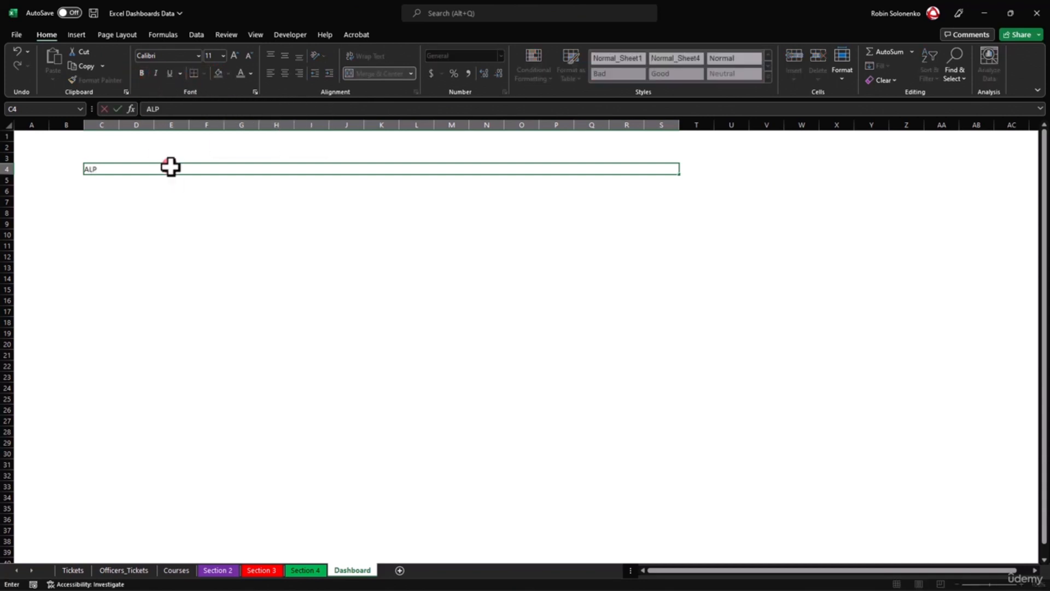
pyautogui.write('HA ONE MEDIA ANNUAL DASHBOARD')
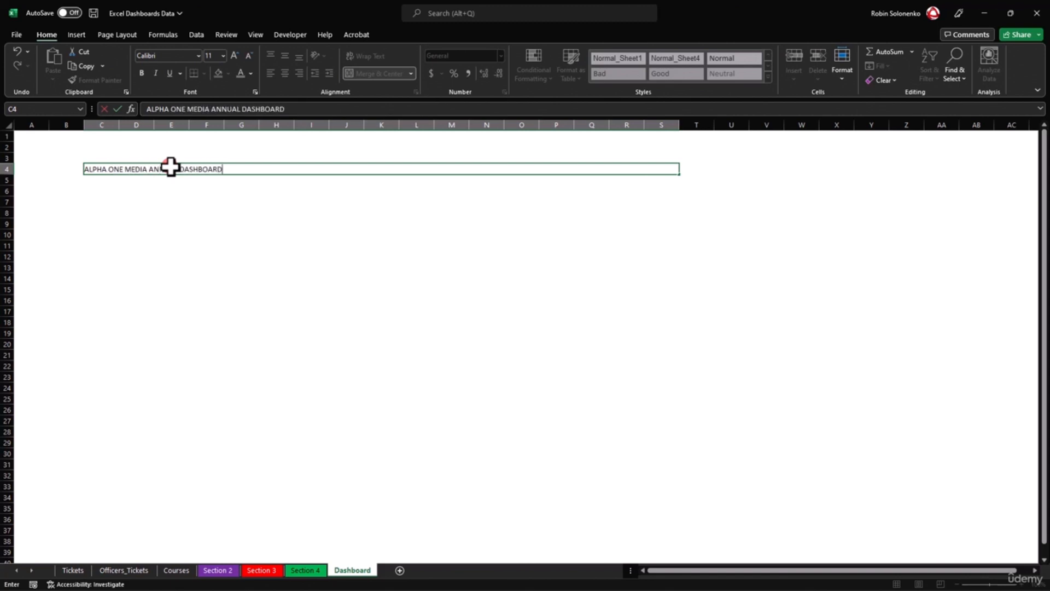
pyautogui.press('Return')
# Format the merged title cell with bold white text on a red fill.
pyautogui.click(171, 167)
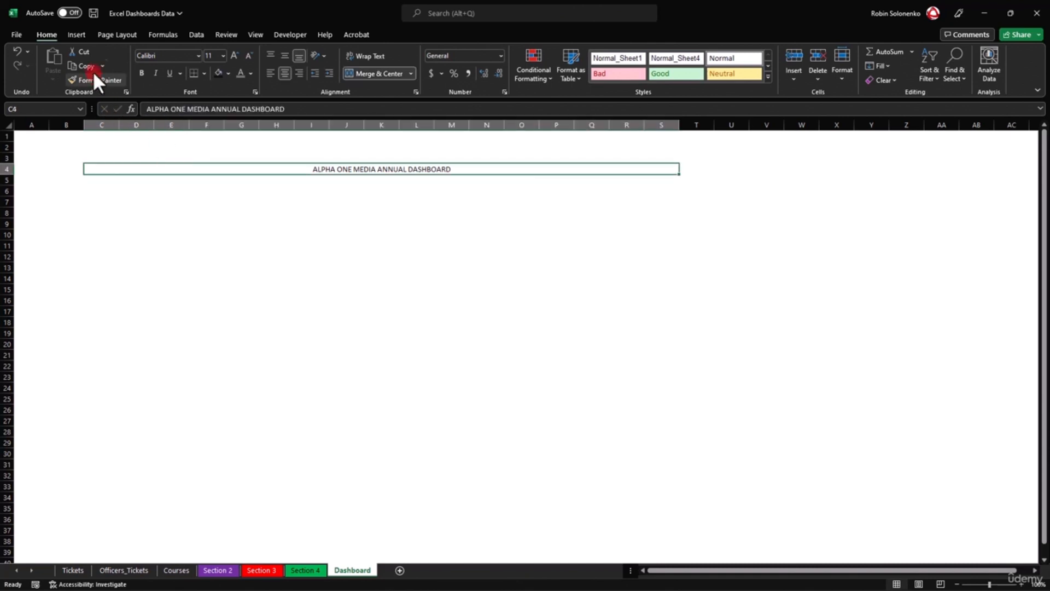
pyautogui.click(141, 72)
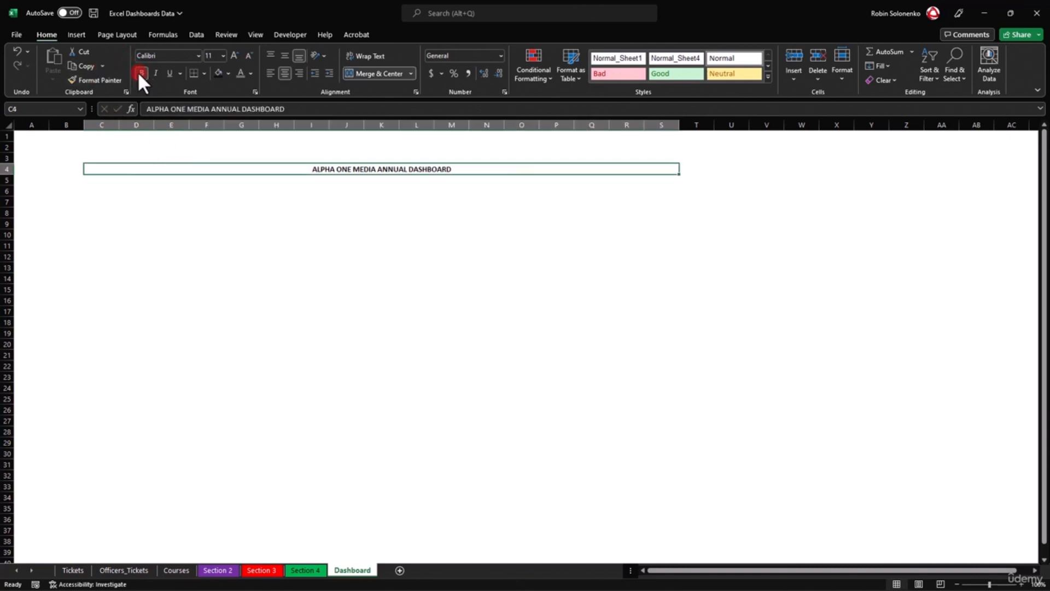
pyautogui.click(228, 73)
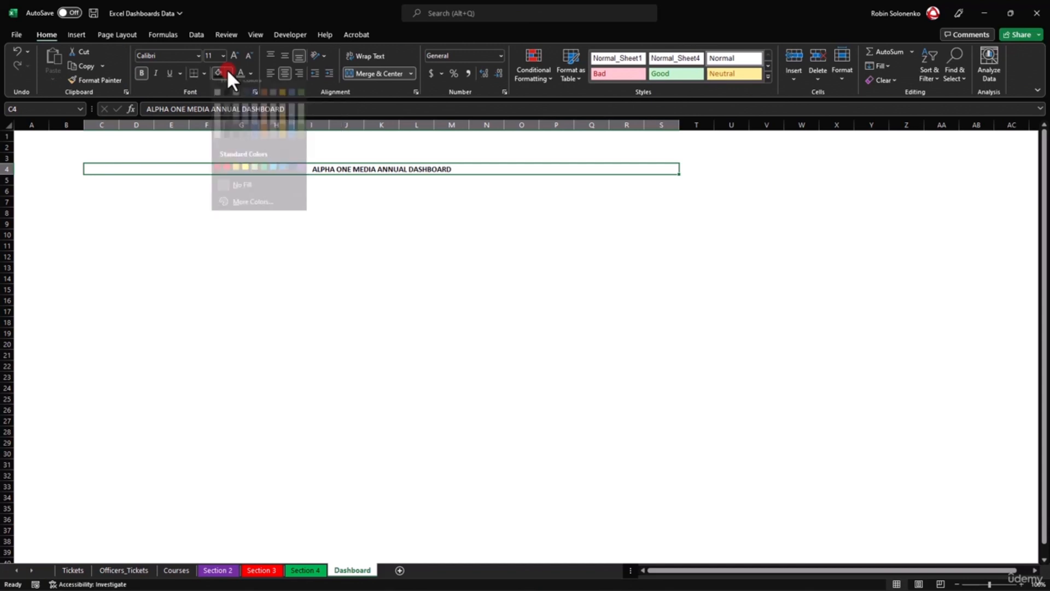
pyautogui.click(226, 174)
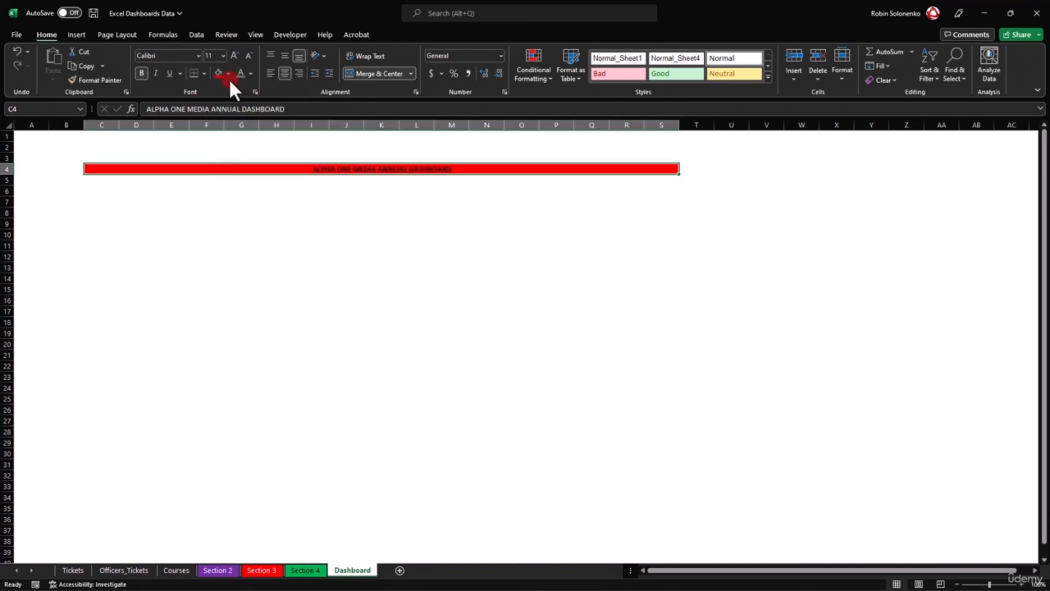
pyautogui.click(251, 73)
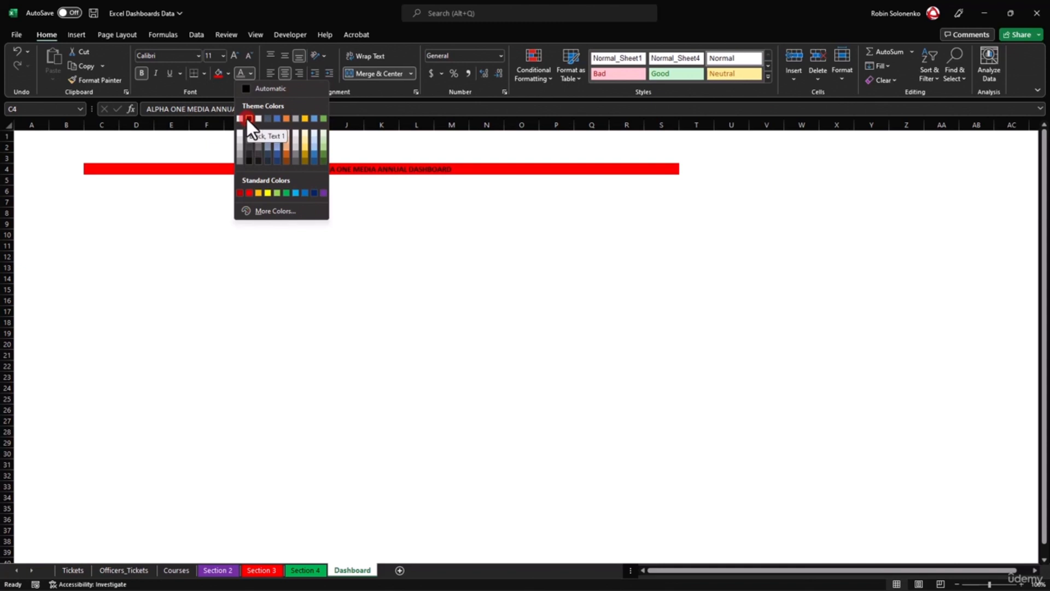
pyautogui.click(239, 118)
# Fill the entire Dashboard sheet with a dark gray theme color.
pyautogui.click(11, 126)
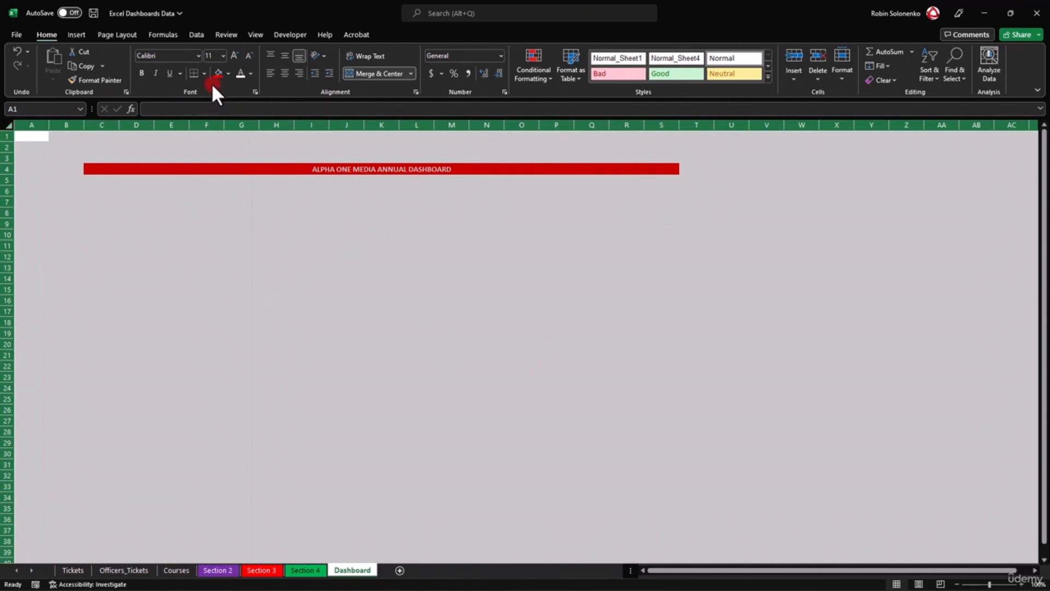
pyautogui.click(228, 74)
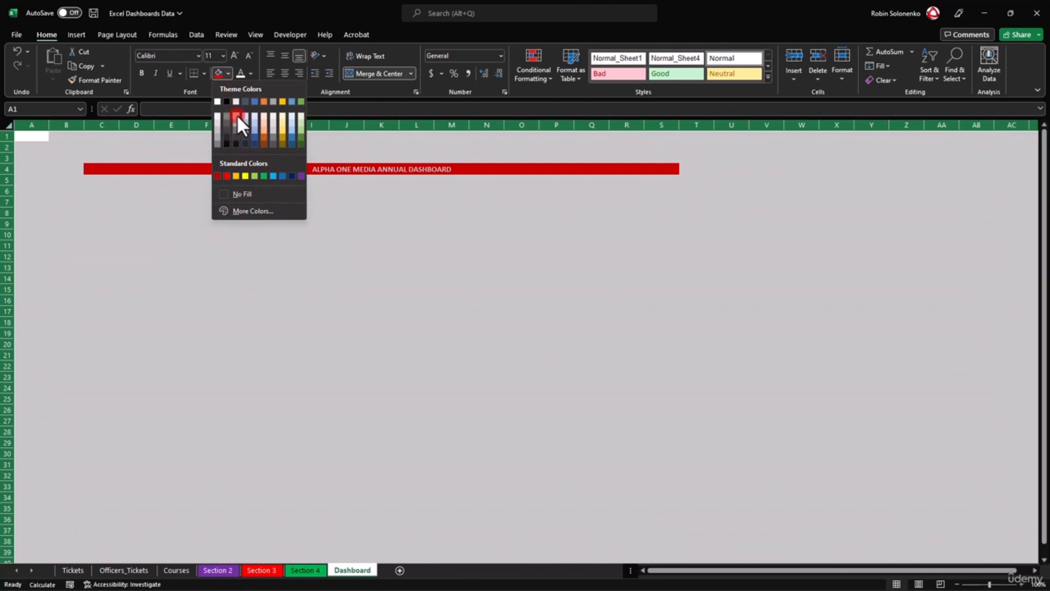
pyautogui.click(235, 133)
pyautogui.click(277, 179)
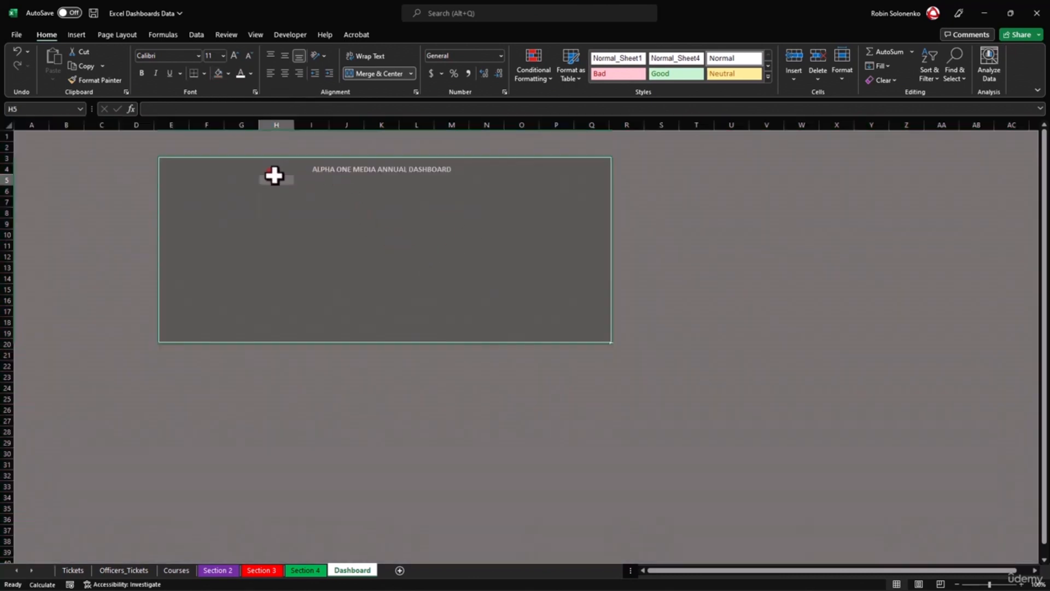
# Reapply the standard red fill to the merged title cell in row 4.
pyautogui.click(146, 169)
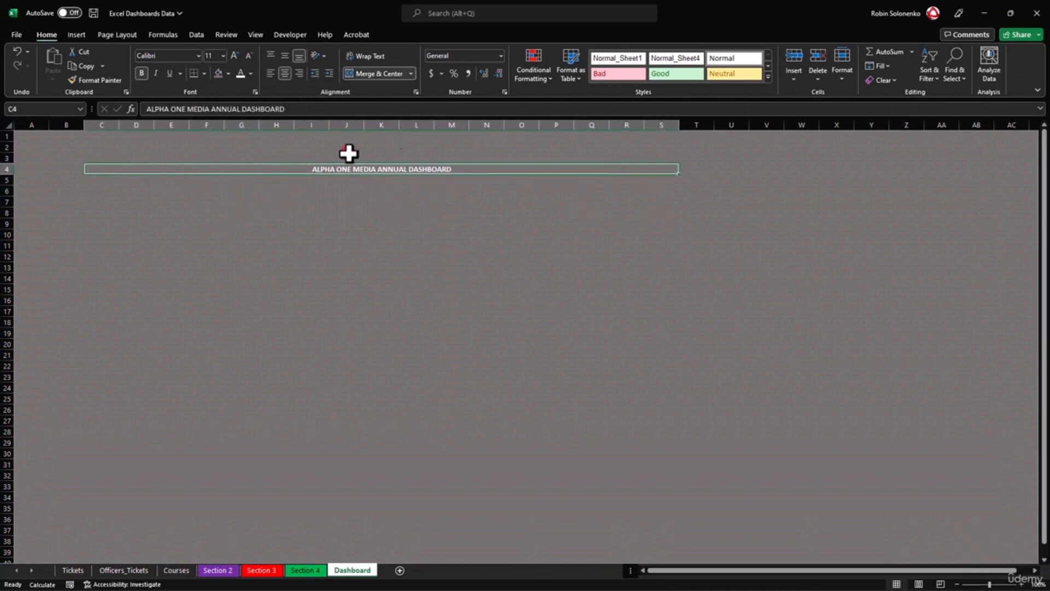
pyautogui.click(228, 73)
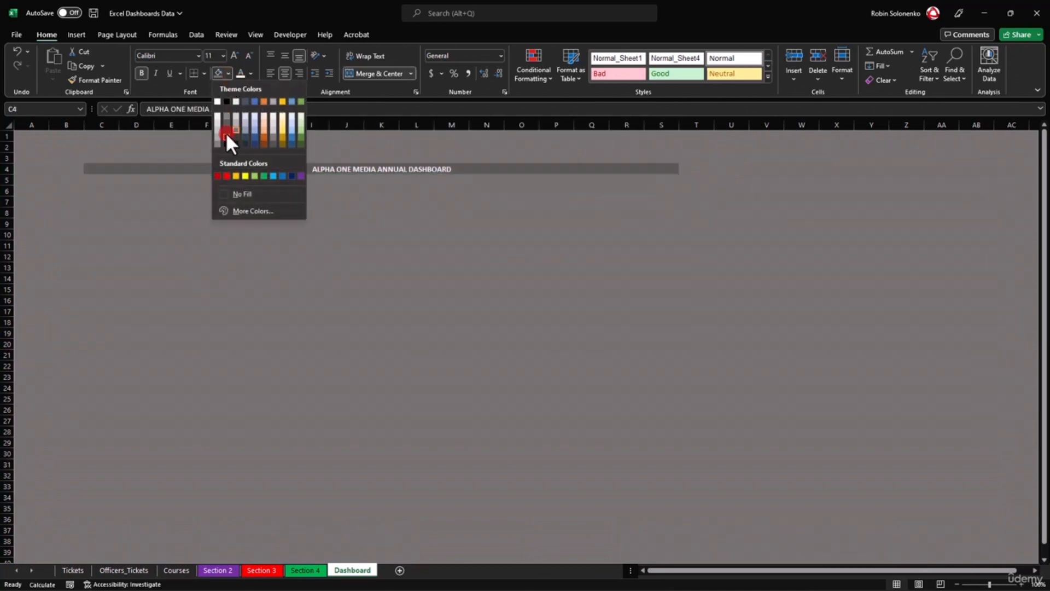
pyautogui.click(228, 173)
pyautogui.click(383, 191)
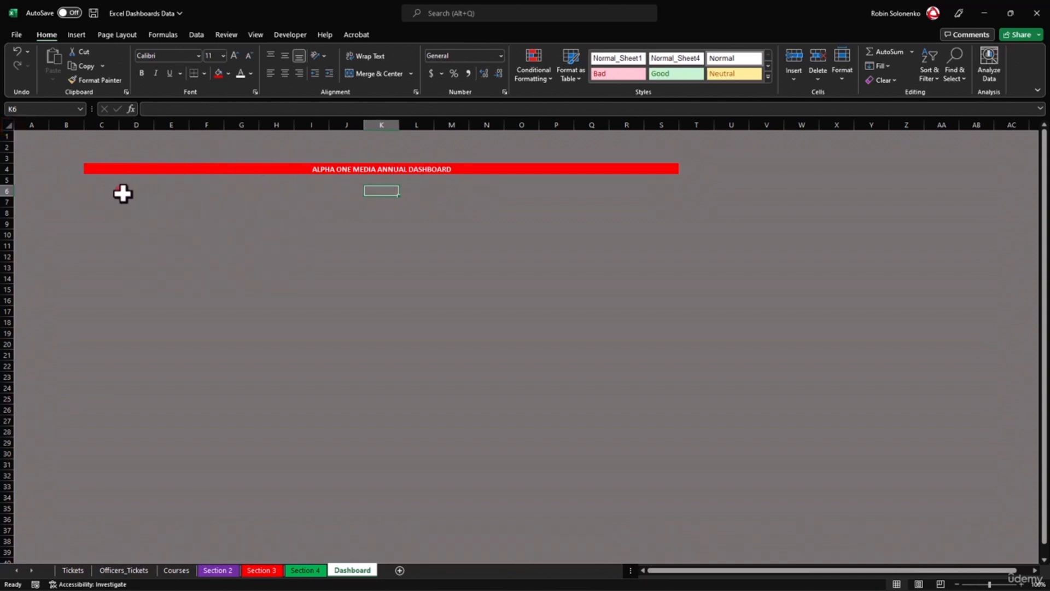
# Select the range C4:S28, including the title bar, and open its border options.
pyautogui.click(96, 169)
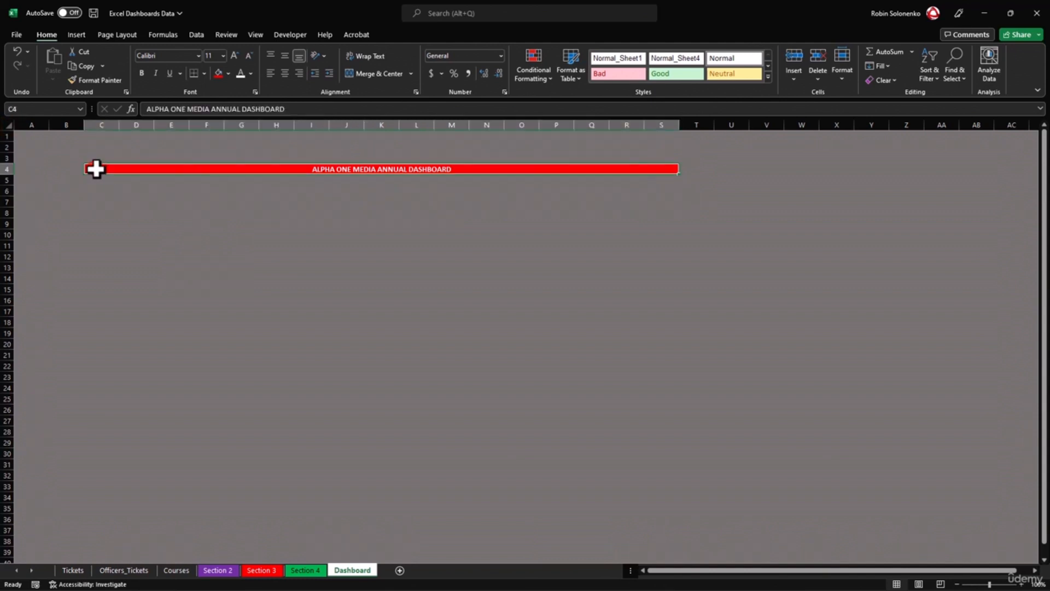
pyautogui.moveTo(93, 171); pyautogui.dragTo(99, 401)
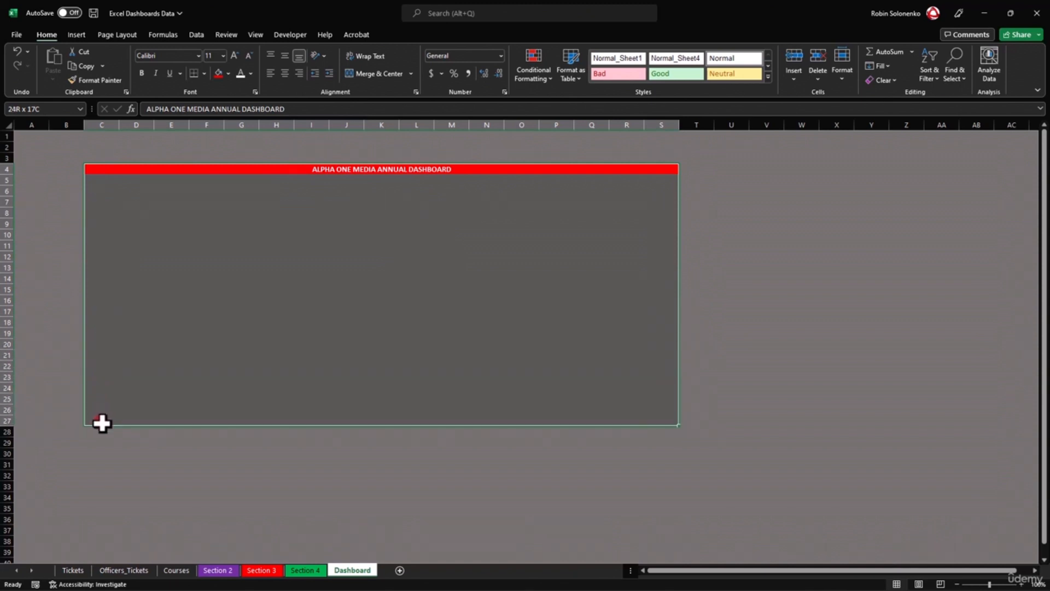
pyautogui.moveTo(102, 423); pyautogui.dragTo(102, 427)
pyautogui.click(201, 77)
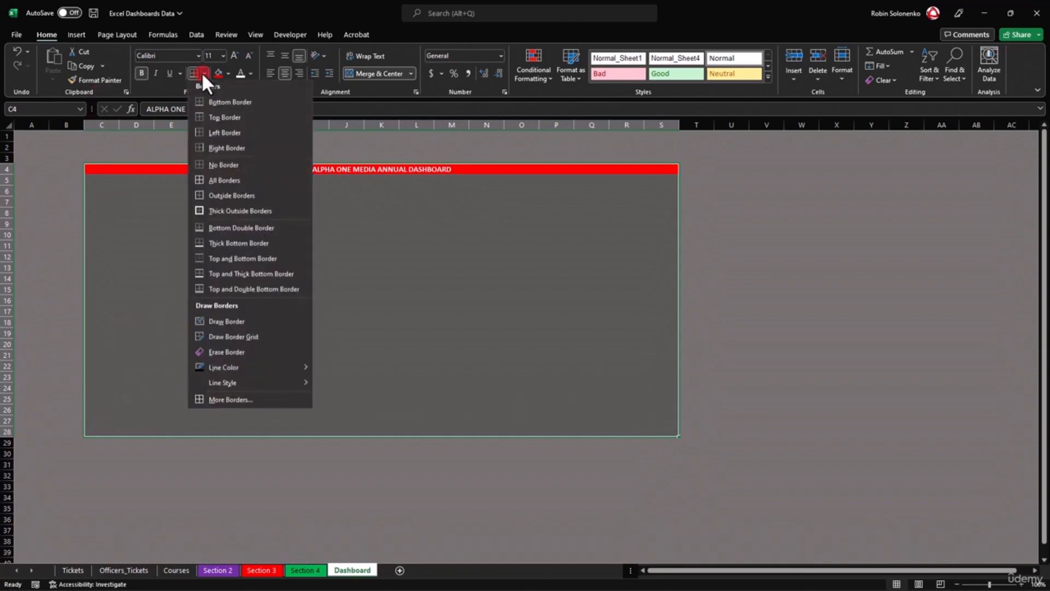
# Apply an outside border around the dashboard range C4:S28.
pyautogui.click(230, 195)
pyautogui.click(244, 214)
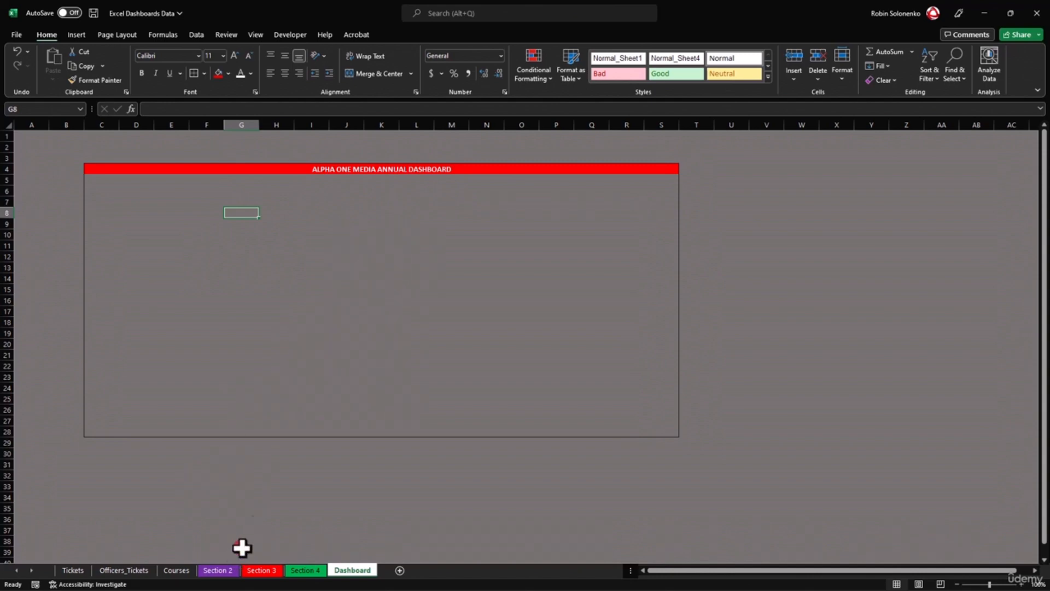
# Copy the ranks bar chart from the Section 3 sheet into the Dashboard's upper-left corner under the title, sized about 4.05" by 2.43".
pyautogui.click(261, 571)
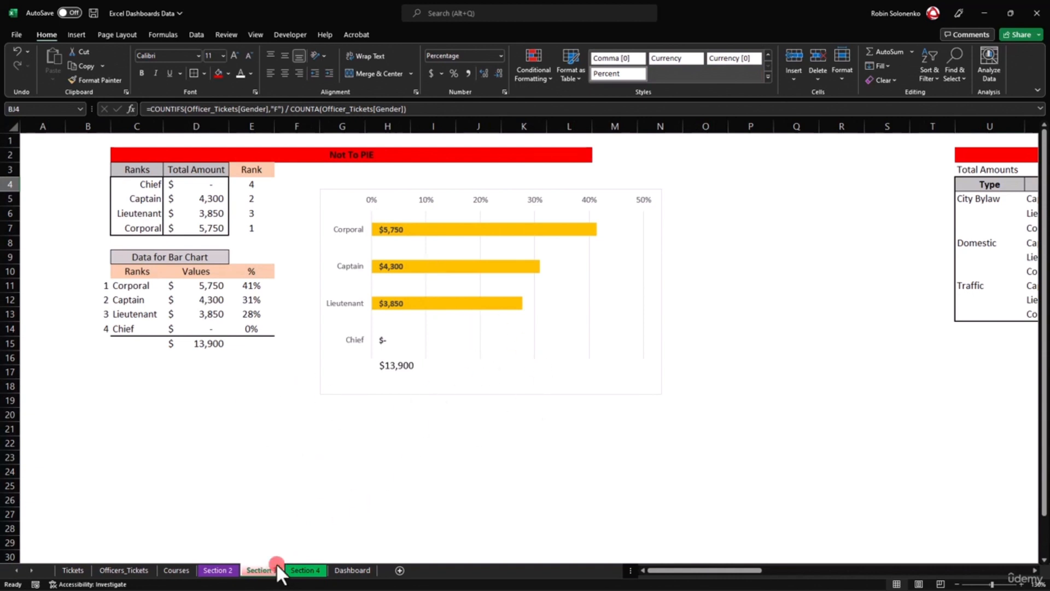
pyautogui.click(437, 392)
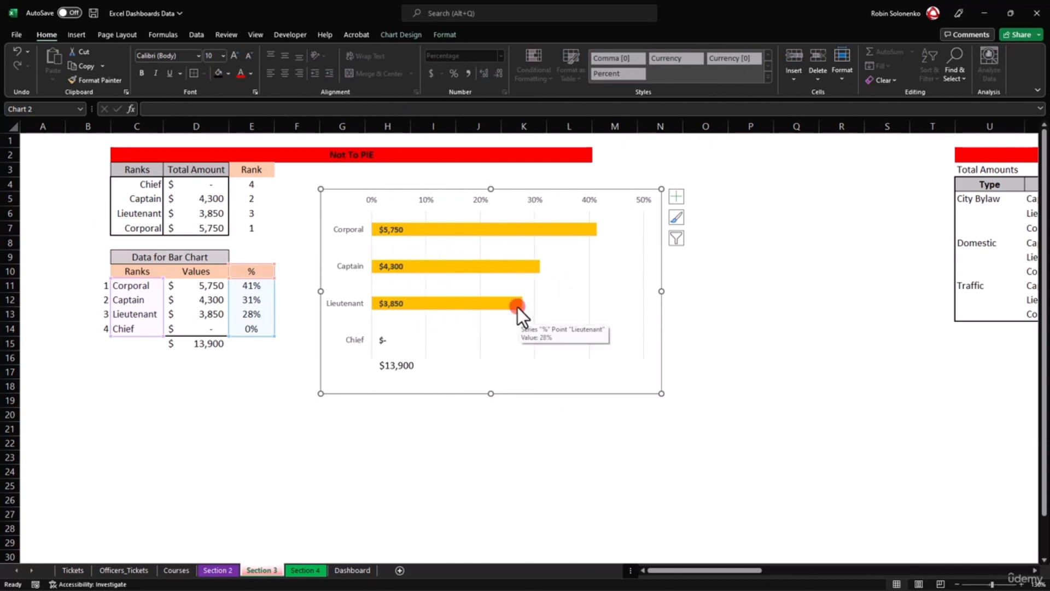
pyautogui.click(353, 570)
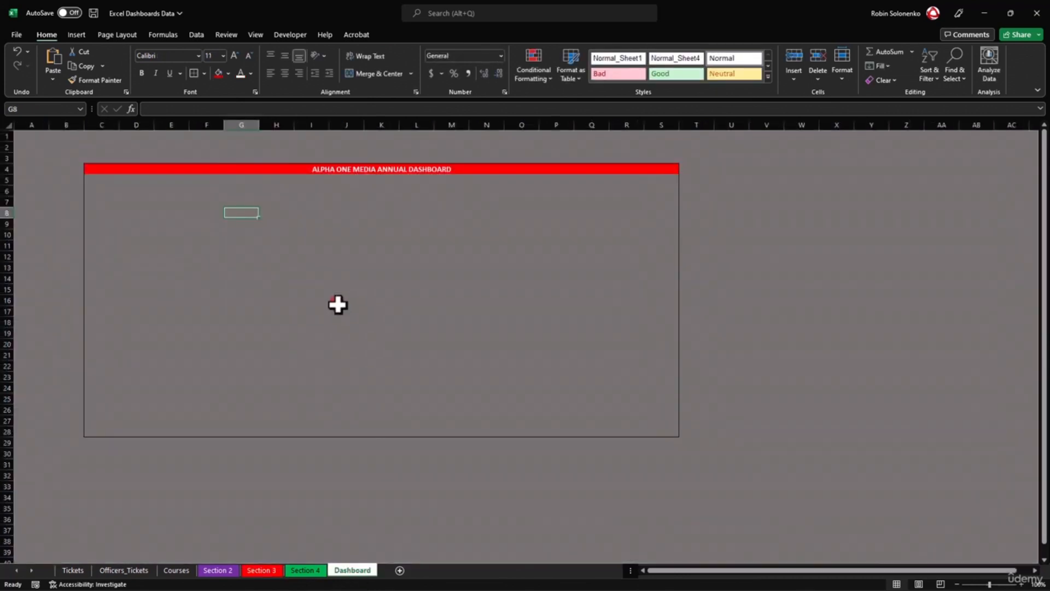
pyautogui.hotkey('ctrl', 'v')
pyautogui.moveTo(430, 363); pyautogui.dragTo(293, 263)
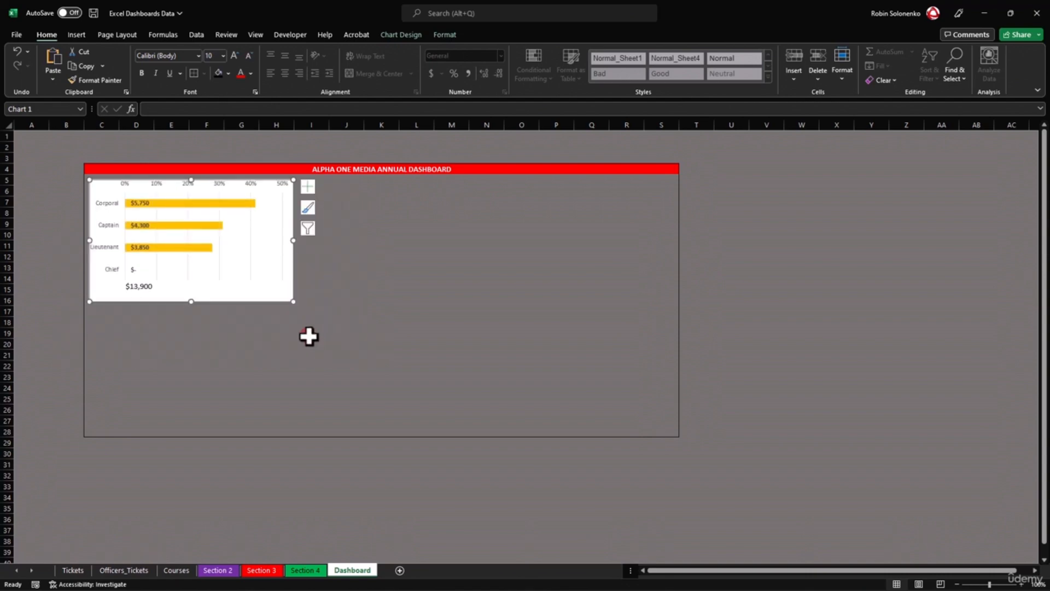
pyautogui.moveTo(293, 300); pyautogui.dragTo(302, 305)
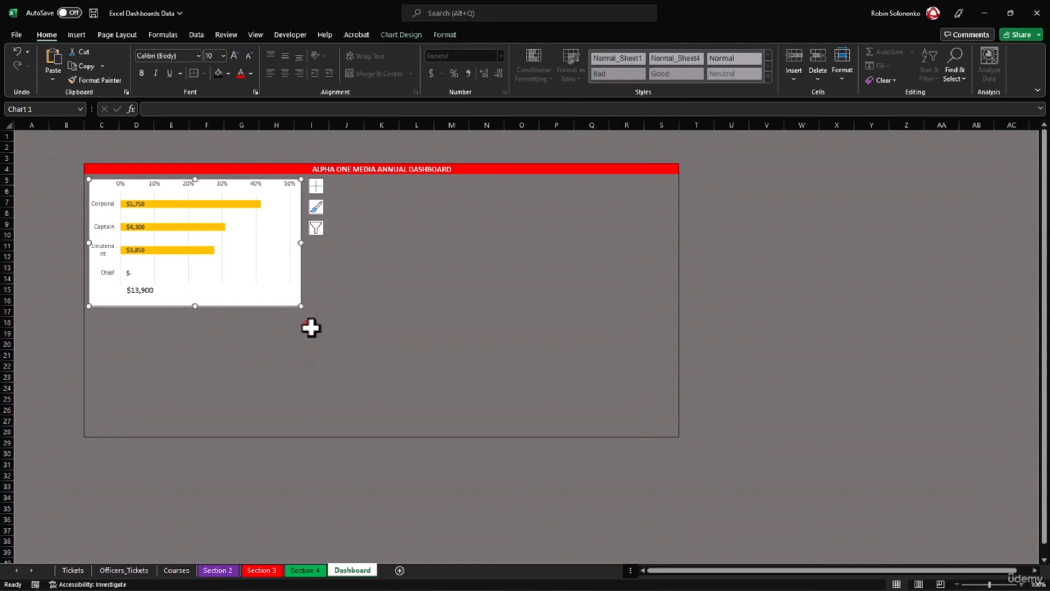
# Give the ranks bar chart on the Dashboard a black 2¼ pt outline.
pyautogui.click(445, 34)
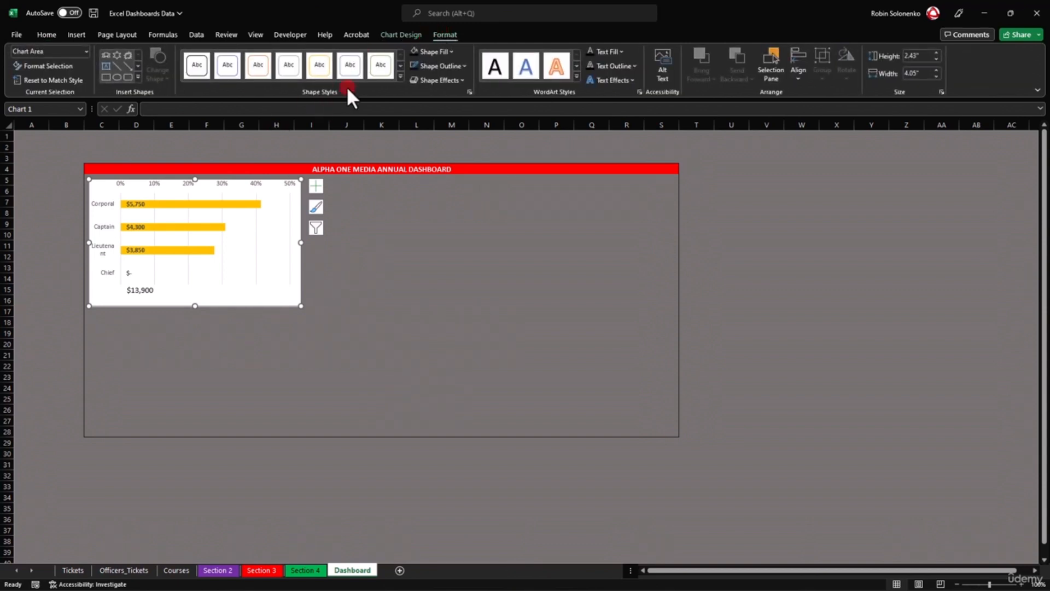
pyautogui.click(457, 65)
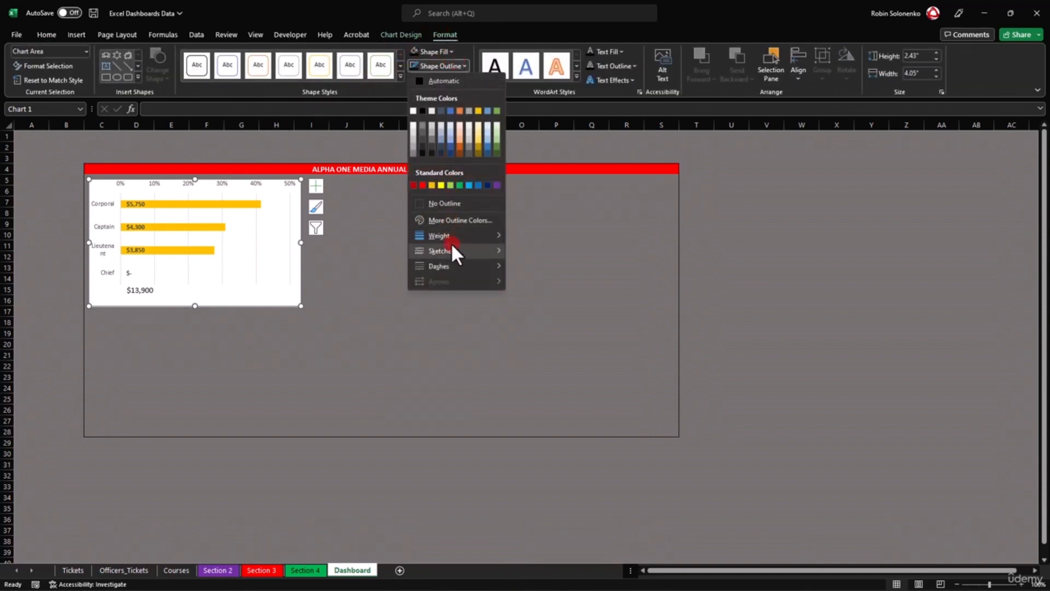
pyautogui.moveTo(447, 235)
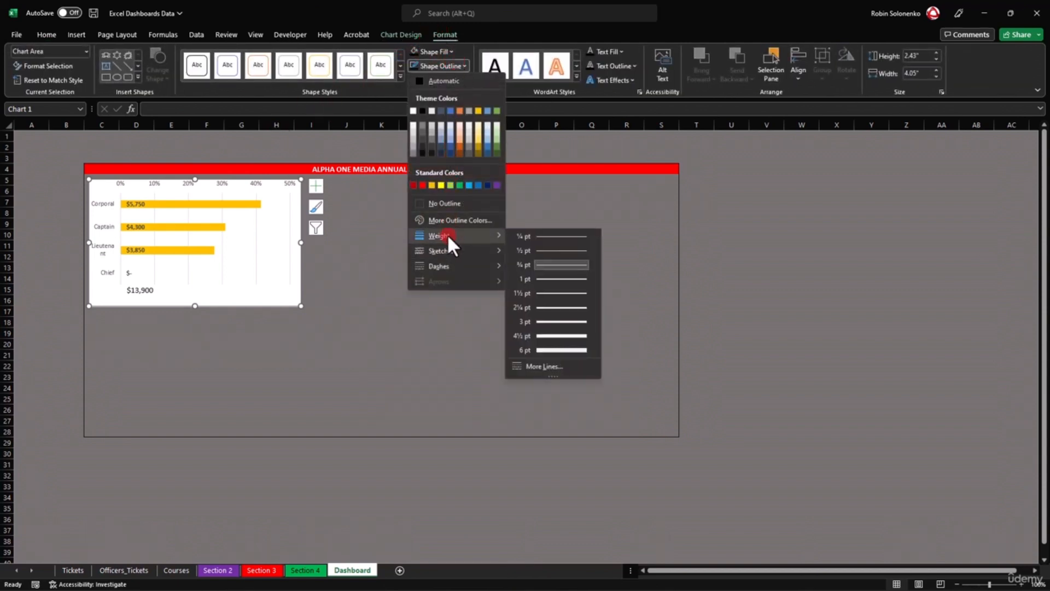
pyautogui.click(553, 305)
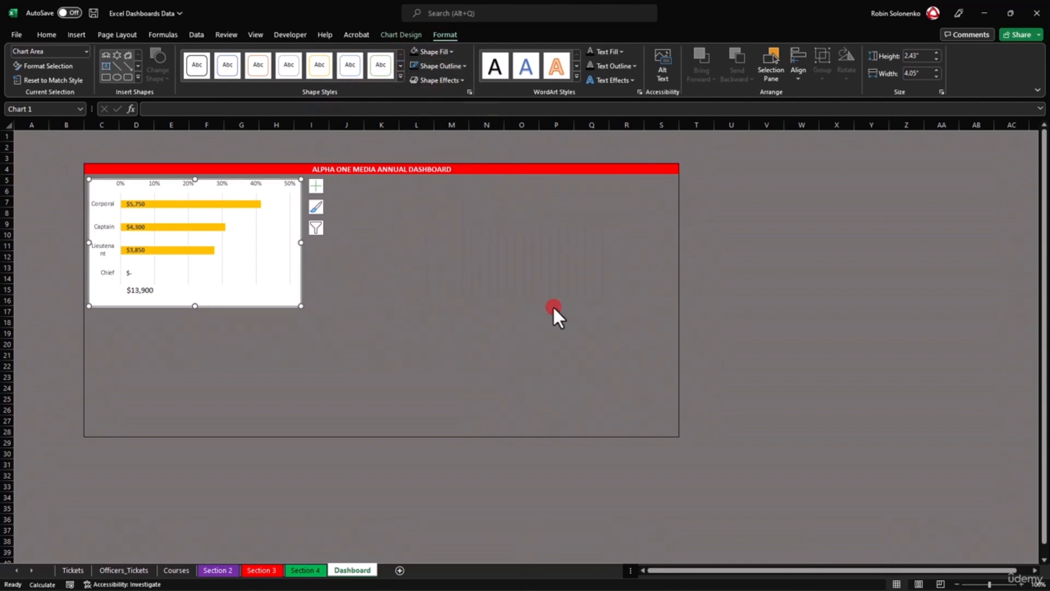
pyautogui.click(458, 68)
pyautogui.click(424, 152)
pyautogui.click(311, 333)
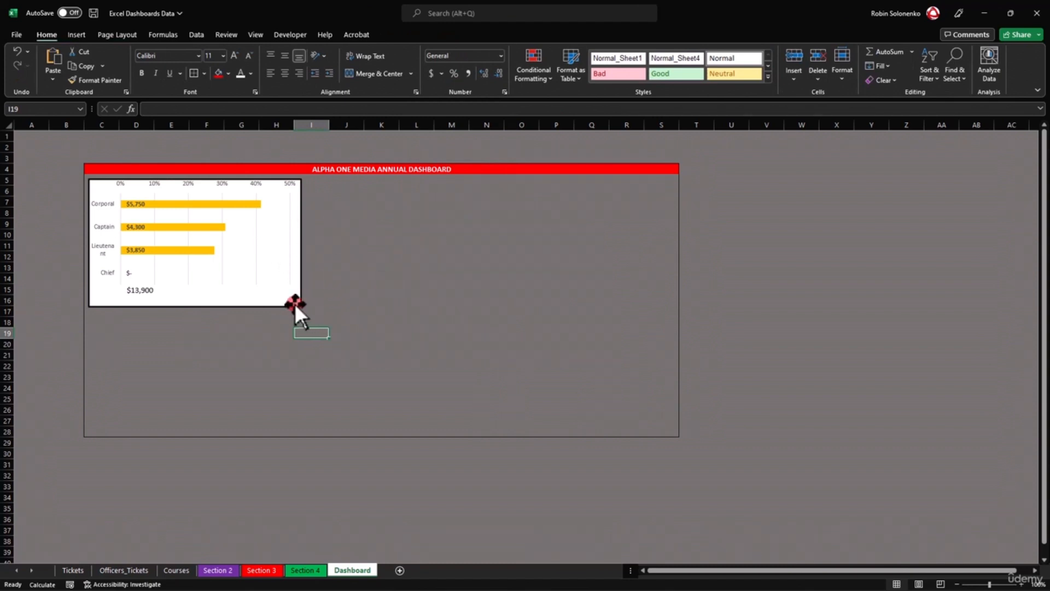
# Enlarge the ranks bar chart to about 4.69" wide and 2.52" high so the rank labels fit on one line.
pyautogui.click(294, 303)
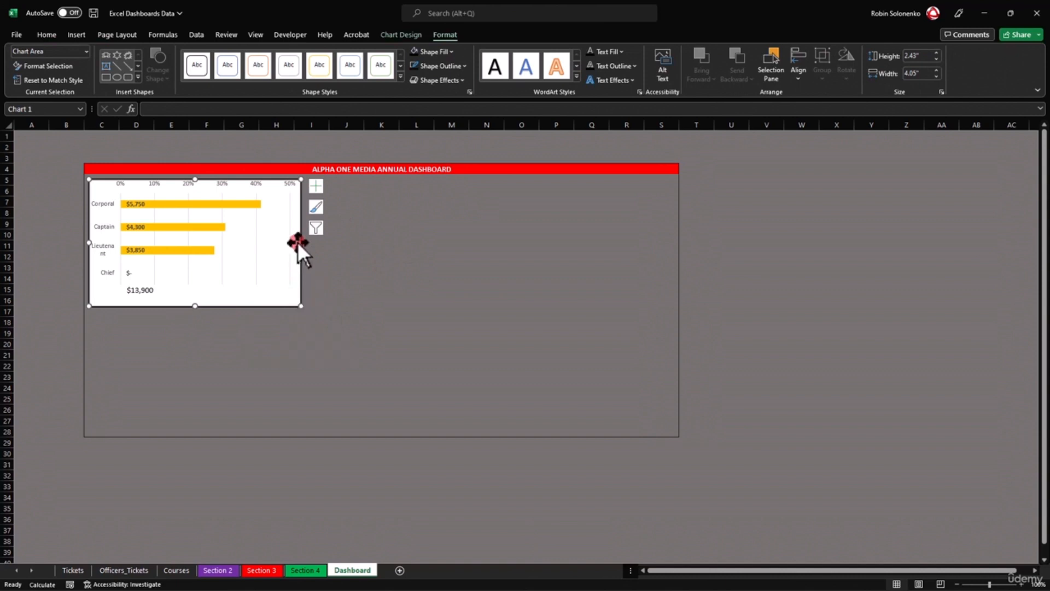
pyautogui.moveTo(301, 242); pyautogui.dragTo(325, 245)
pyautogui.moveTo(326, 305); pyautogui.dragTo(334, 311)
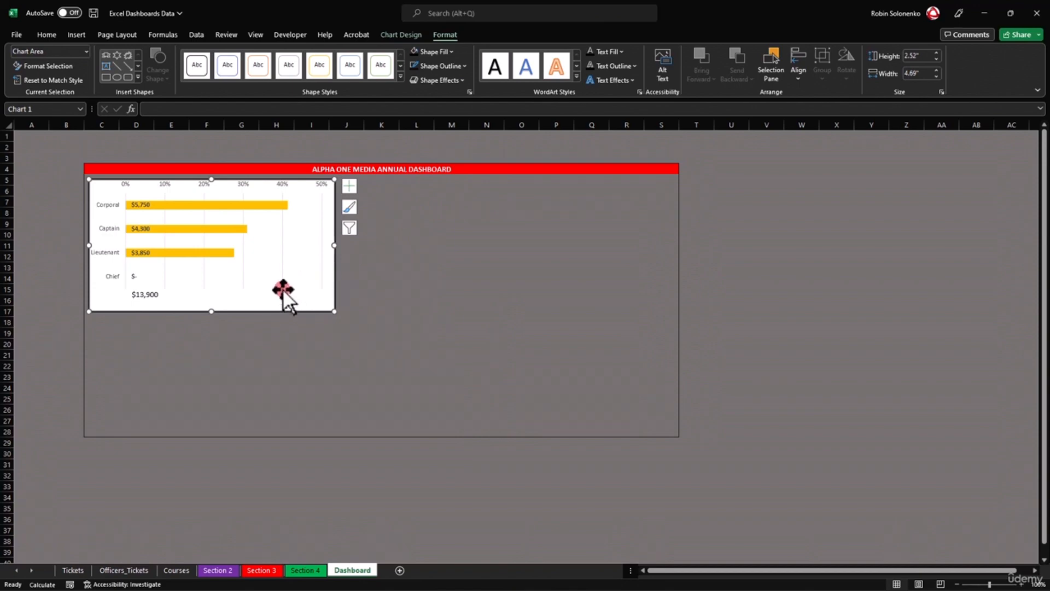
# Copy the Dynamic Vertical Group Bars column chart from Section 3 to the Dashboard and place it directly below the ranks bar chart.
pyautogui.click(268, 571)
pyautogui.moveTo(657, 571); pyautogui.dragTo(749, 564)
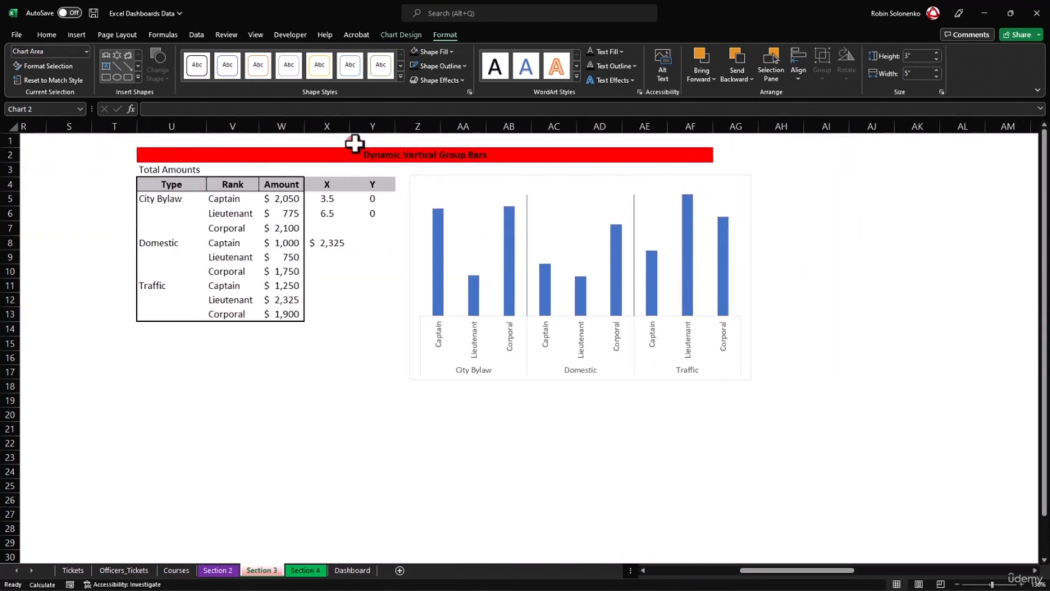
pyautogui.click(441, 372)
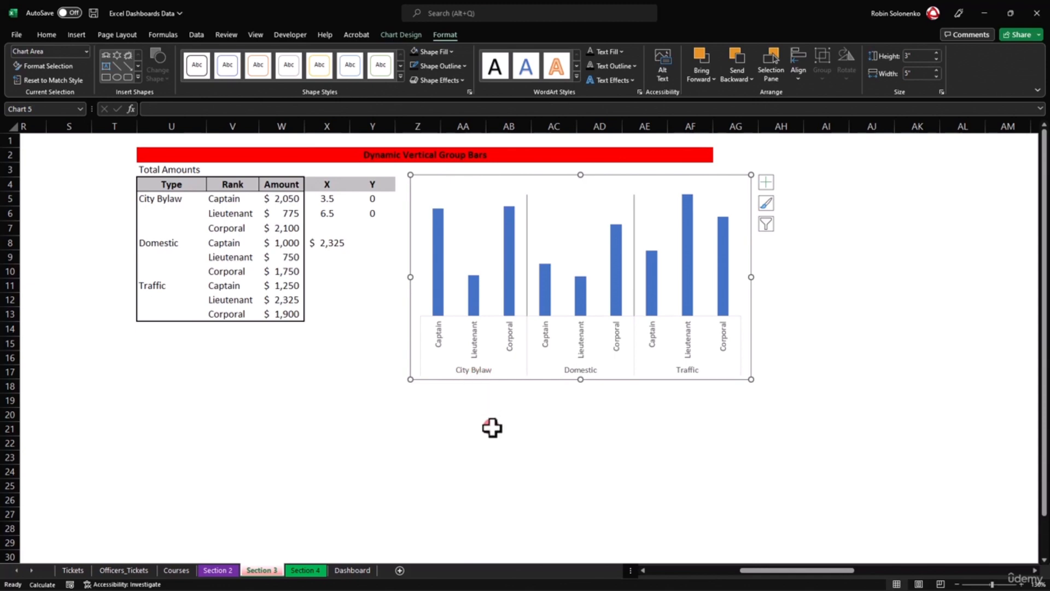
pyautogui.click(350, 571)
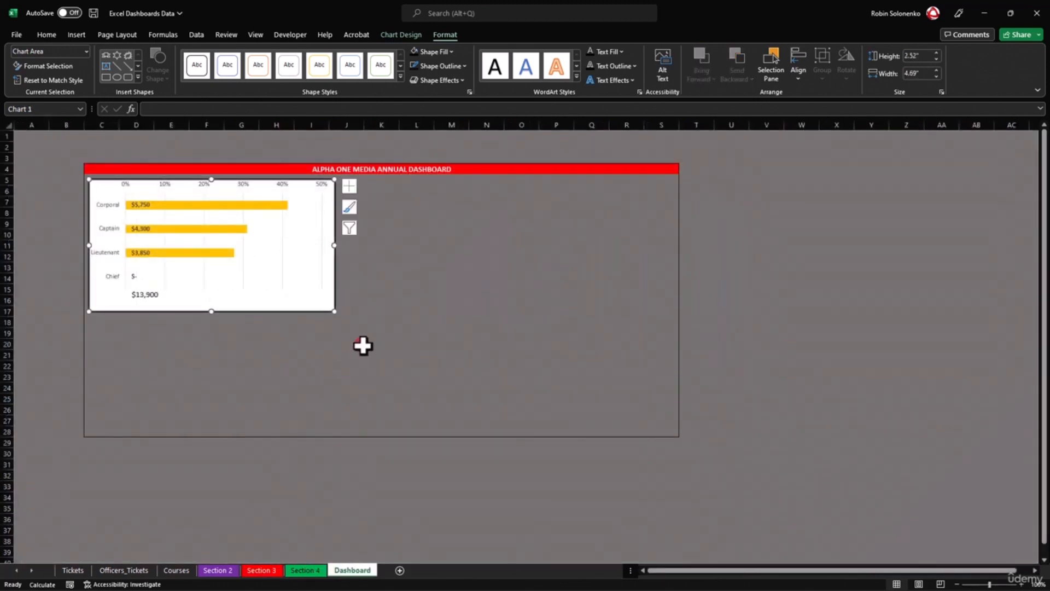
pyautogui.click(405, 322)
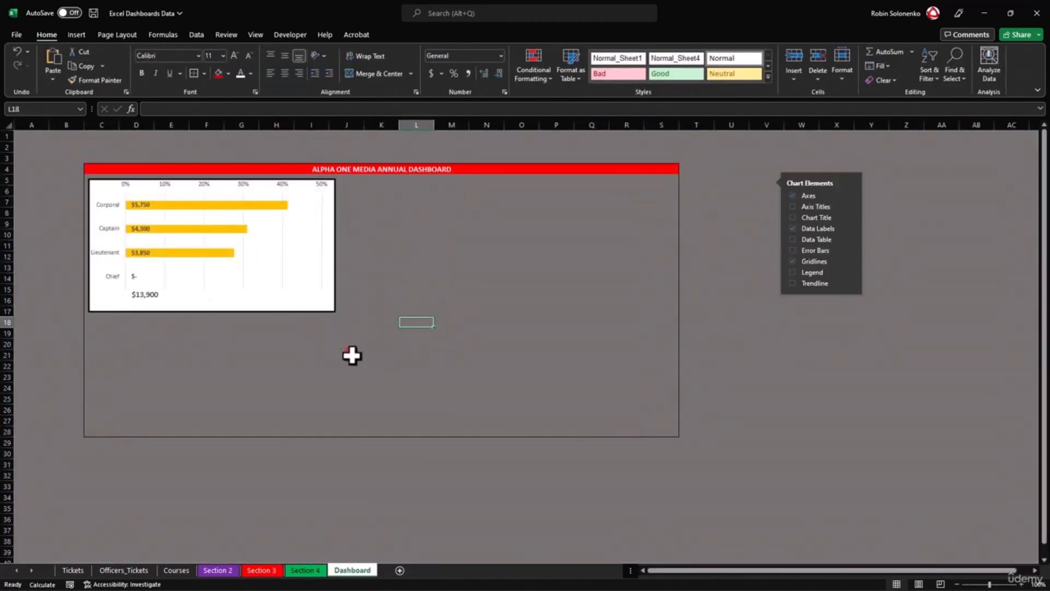
pyautogui.hotkey('ctrl', 'v')
pyautogui.moveTo(544, 470); pyautogui.dragTo(251, 465)
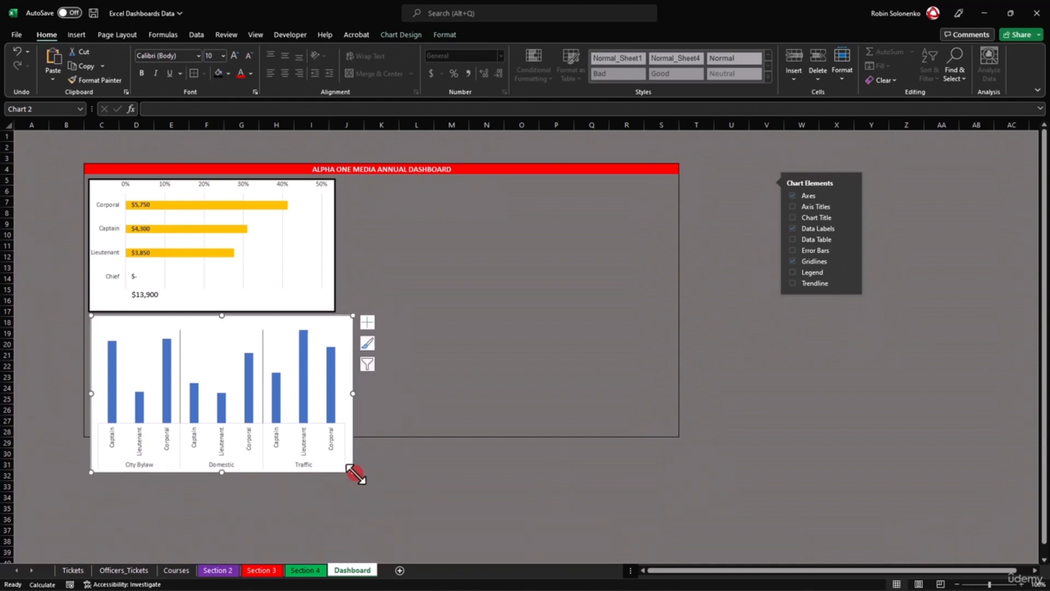
# Shrink the column chart to about 4.66" wide and 2.31" high so it ends at the dashboard frame's lower edge.
pyautogui.moveTo(352, 471); pyautogui.dragTo(333, 436)
pyautogui.keyDown('ctrl'); pyautogui.scroll(3, 422, 378); pyautogui.keyUp('ctrl')
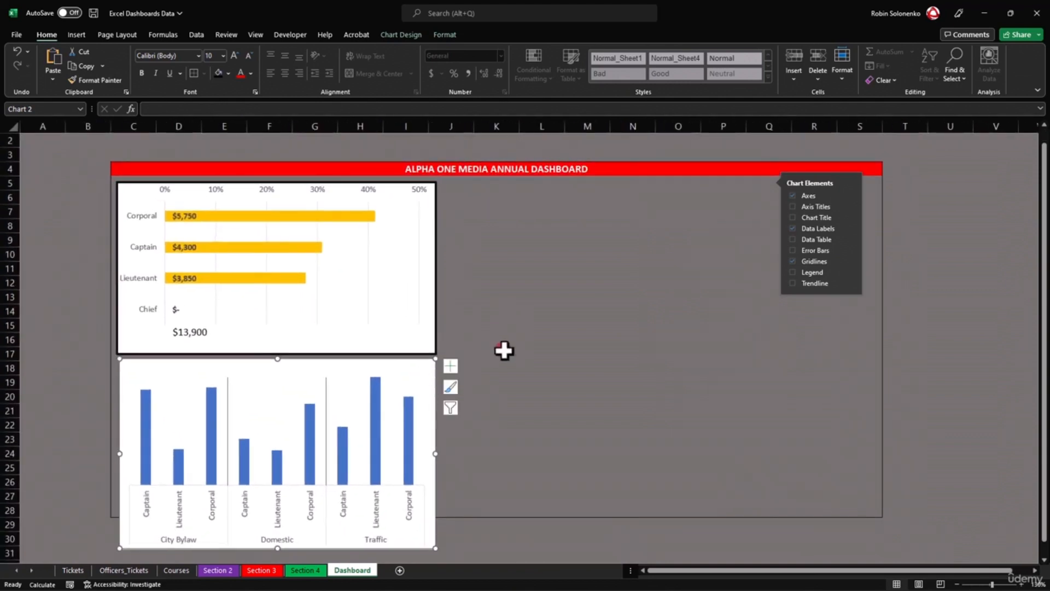
pyautogui.scroll(-1, 504, 350)
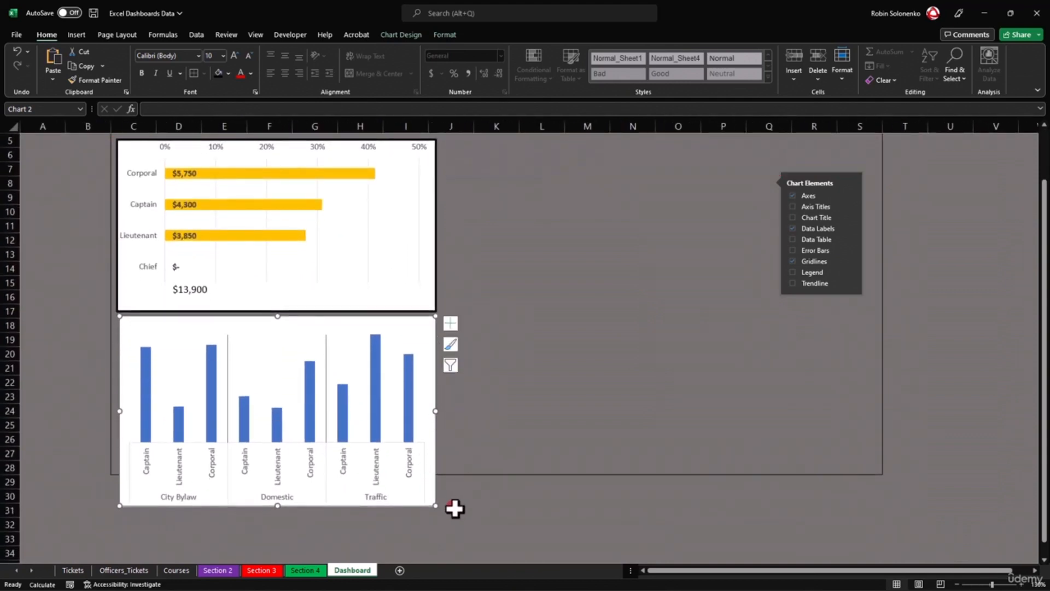
pyautogui.moveTo(436, 505); pyautogui.dragTo(436, 394)
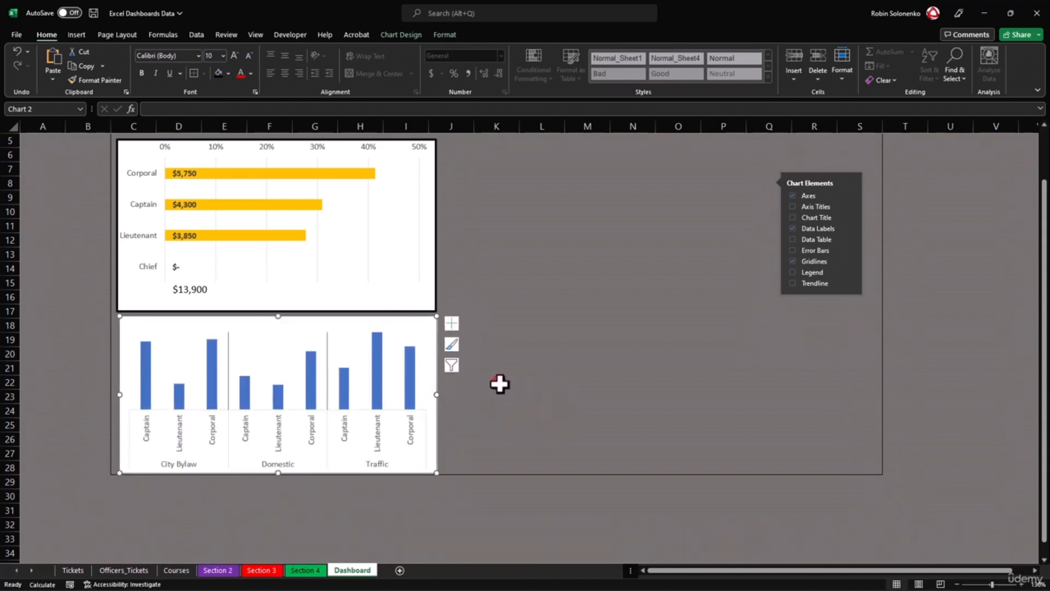
# Give the column chart on the Dashboard a black 2¼ pt outline.
pyautogui.click(445, 34)
pyautogui.click(425, 66)
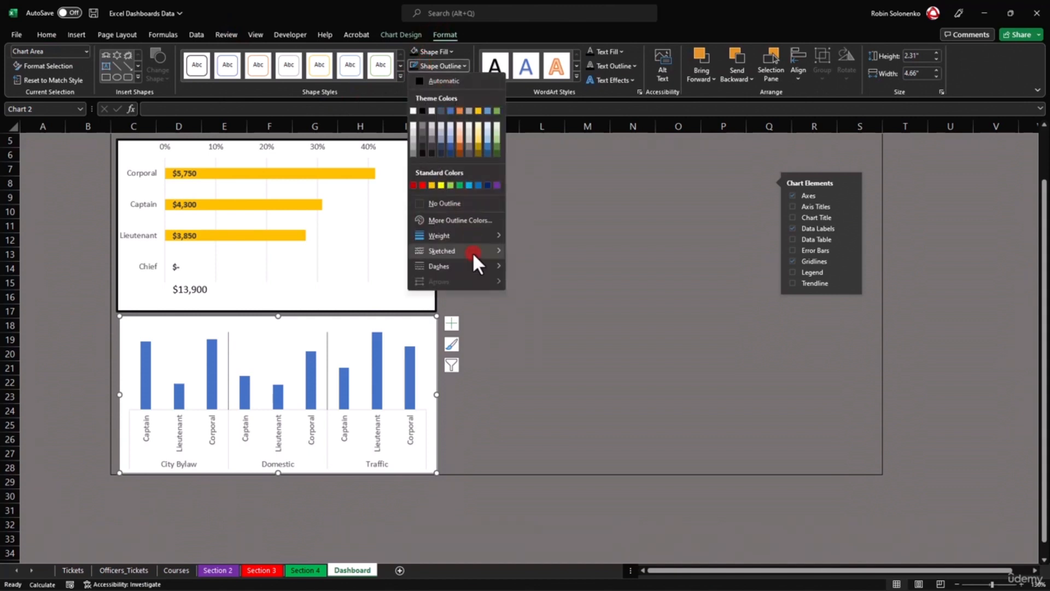
pyautogui.moveTo(478, 233)
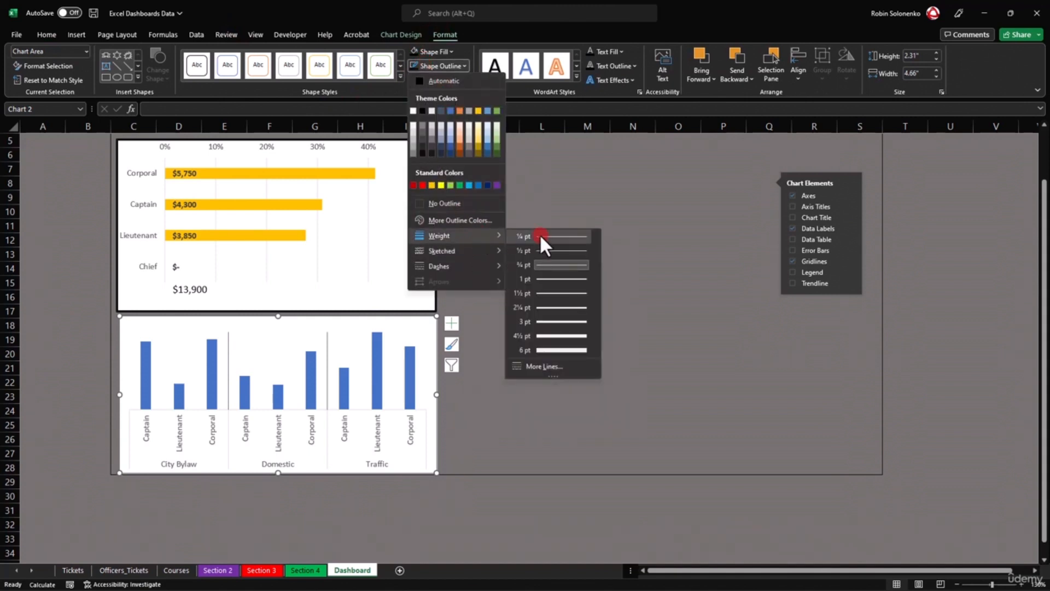
pyautogui.click(548, 307)
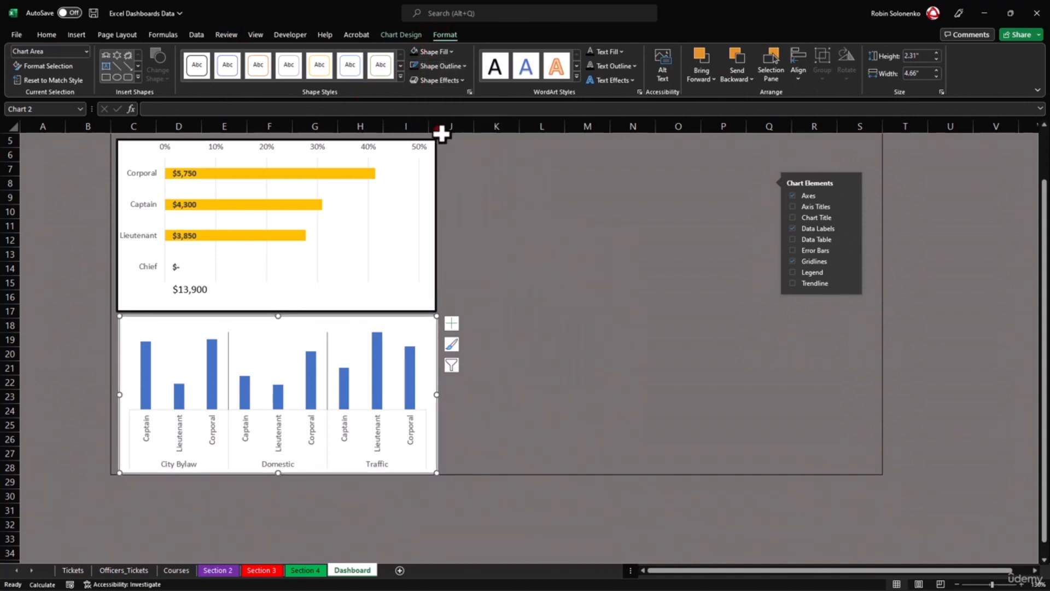
pyautogui.click(458, 63)
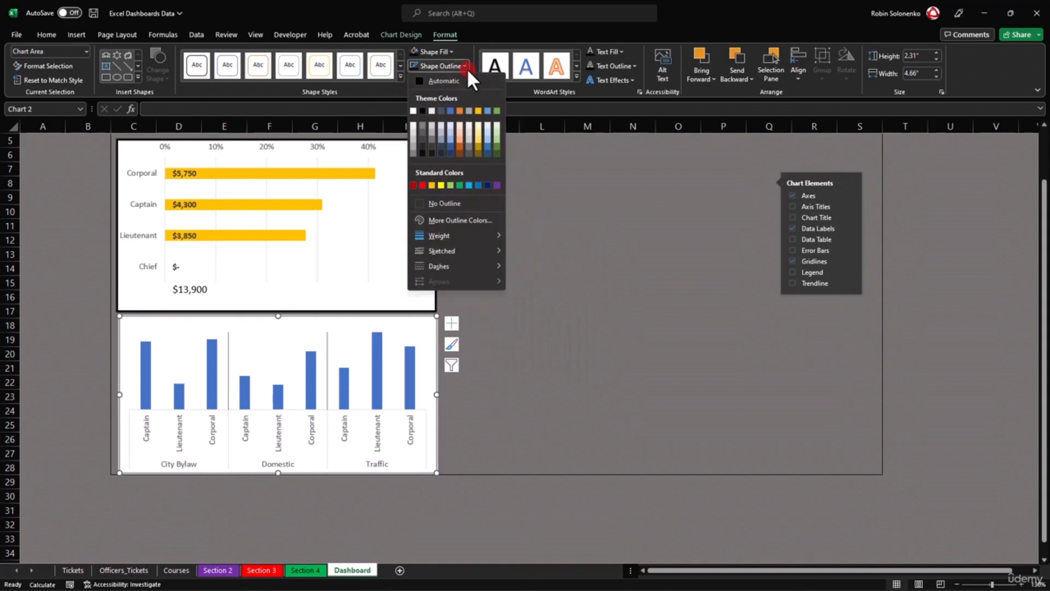
pyautogui.click(422, 110)
pyautogui.click(511, 347)
# Narrow the column chart slightly so its right edge lines up with the ranks bar chart above.
pyautogui.click(425, 391)
pyautogui.moveTo(437, 395); pyautogui.dragTo(435, 396)
pyautogui.click(498, 366)
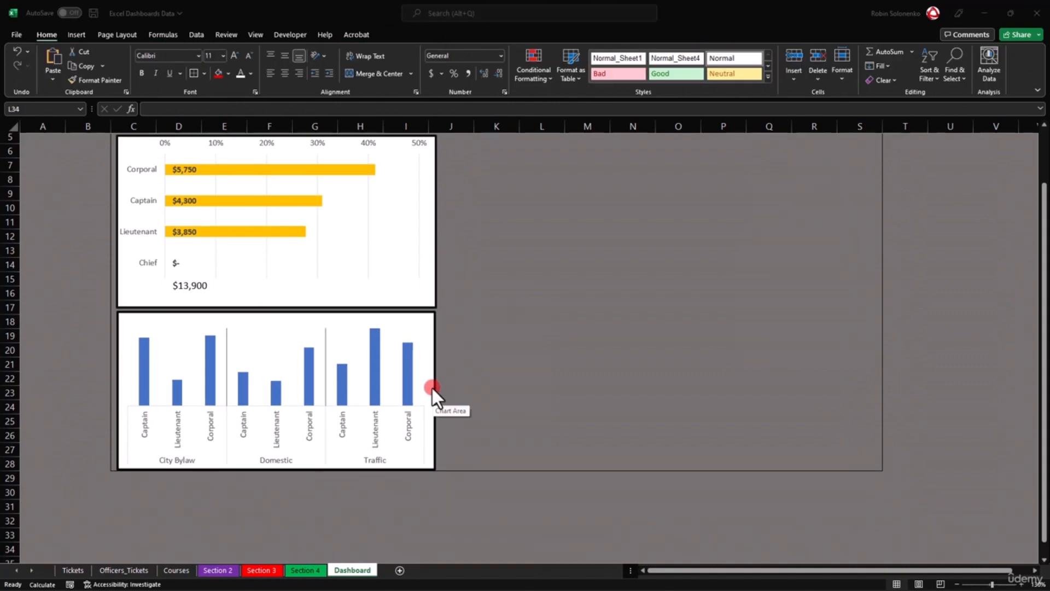
pyautogui.scroll(1, 507, 317)
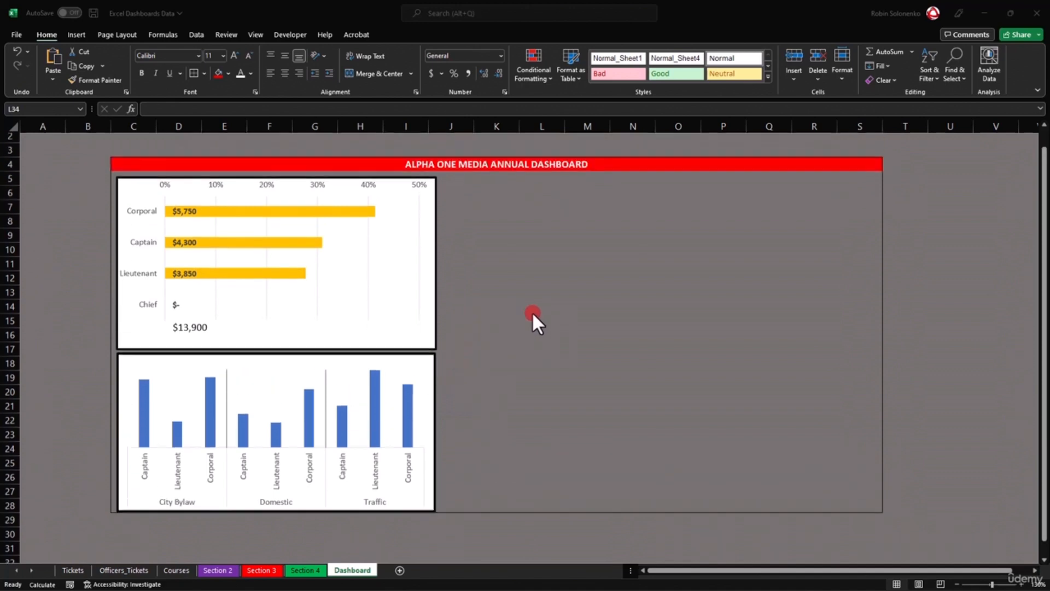
# Copy the ticket number list box from the Section 4 sheet and paste it on the Dashboard near cell K7.
pyautogui.click(297, 570)
pyautogui.click(305, 572)
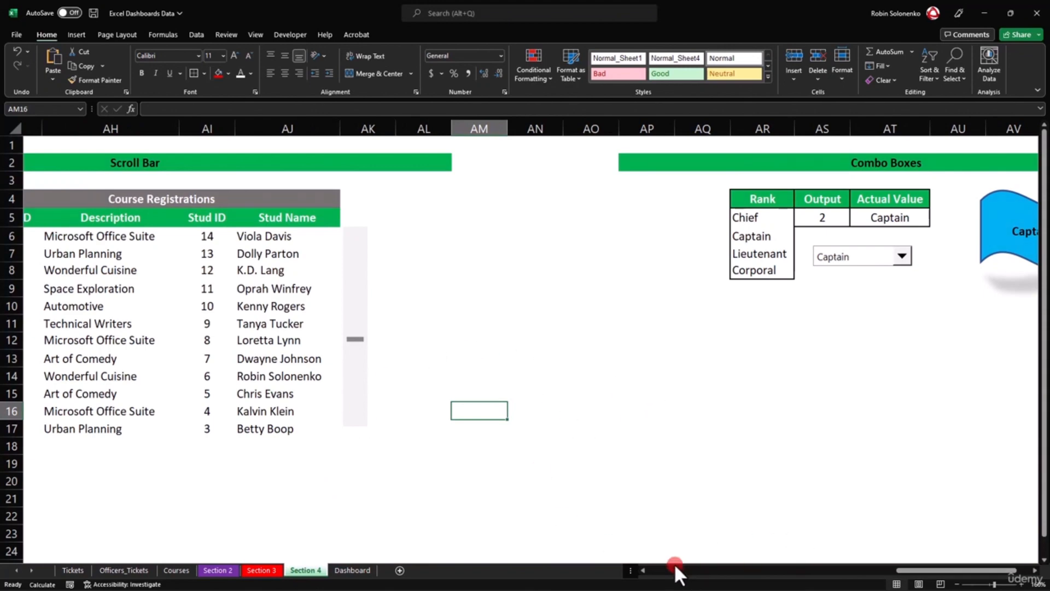
pyautogui.click(644, 570)
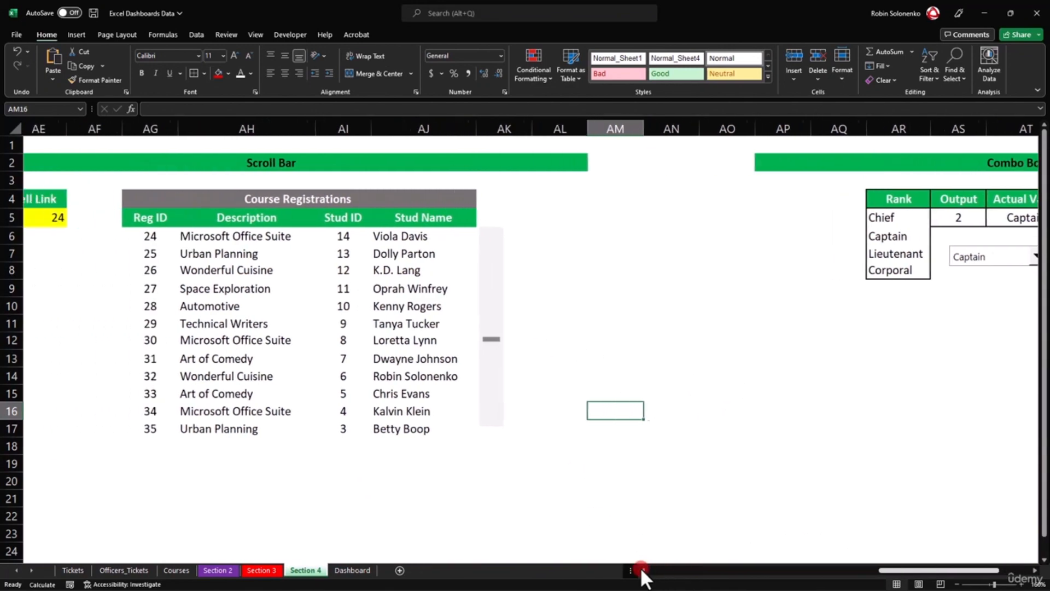
pyautogui.click(644, 571)
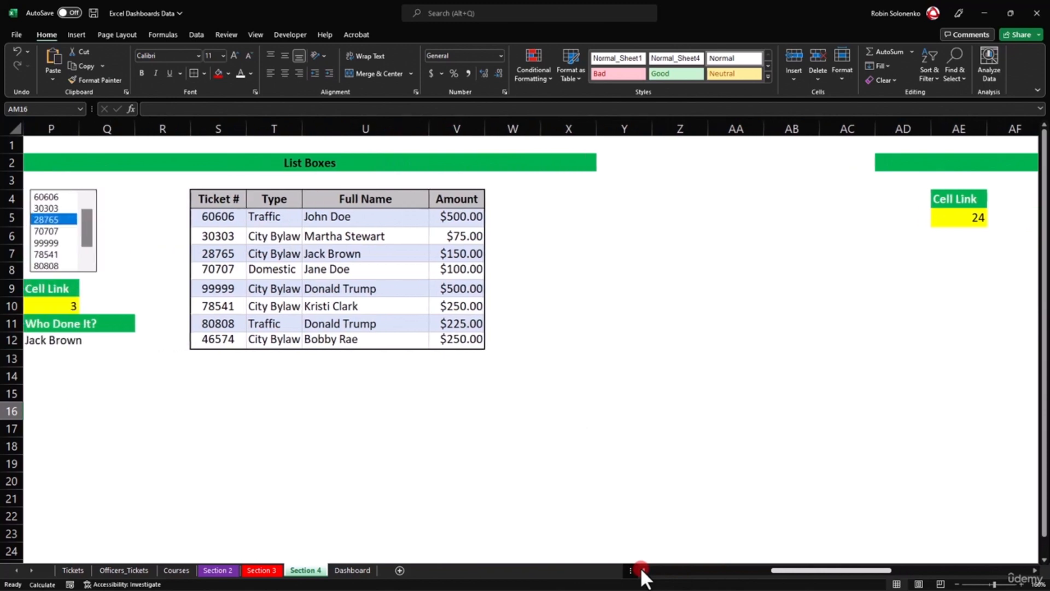
pyautogui.click(644, 570)
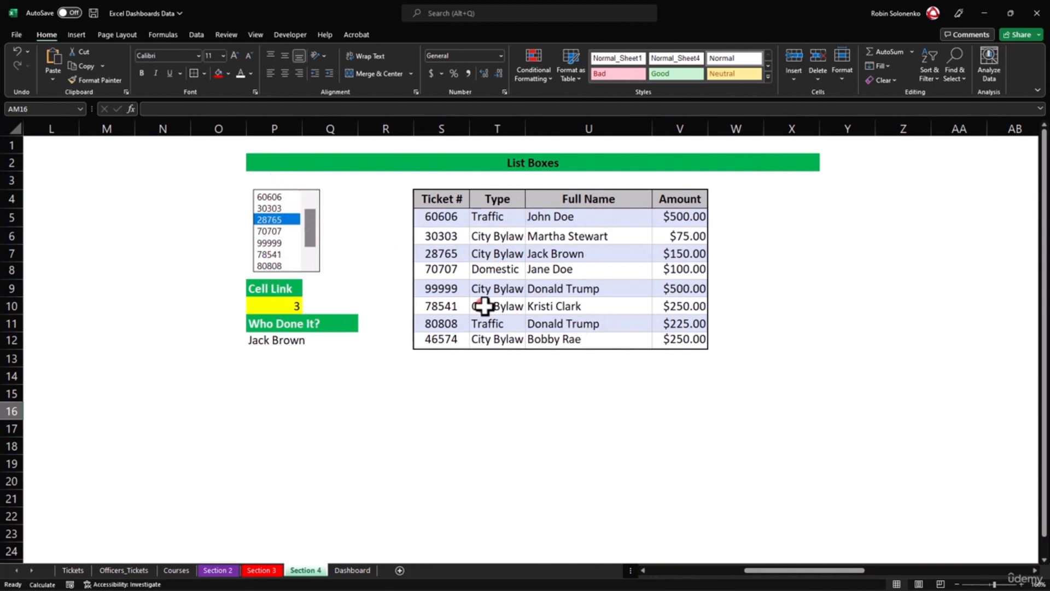
pyautogui.rightClick(314, 269)
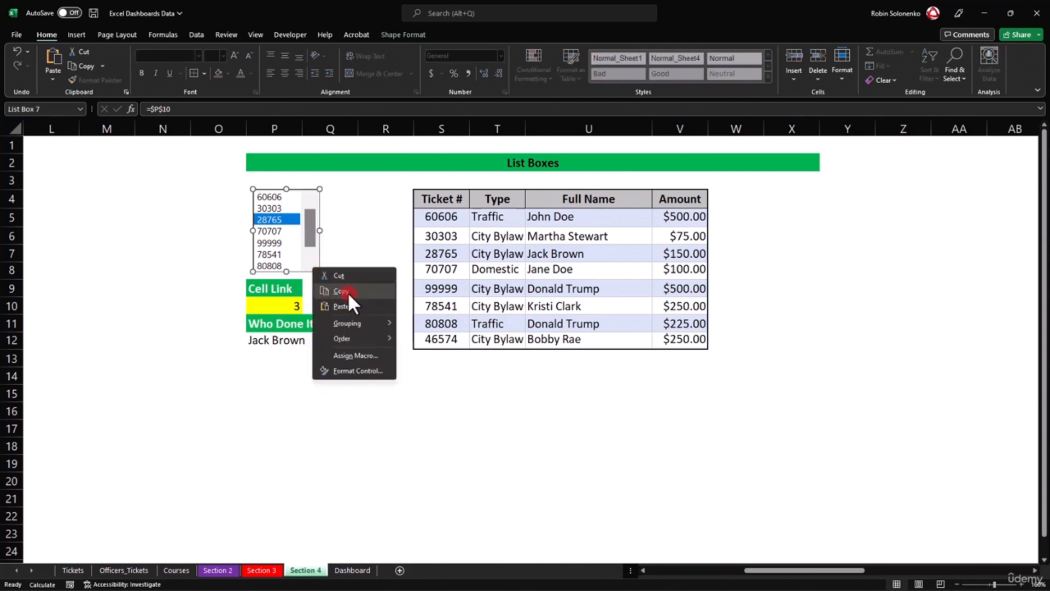
pyautogui.click(347, 291)
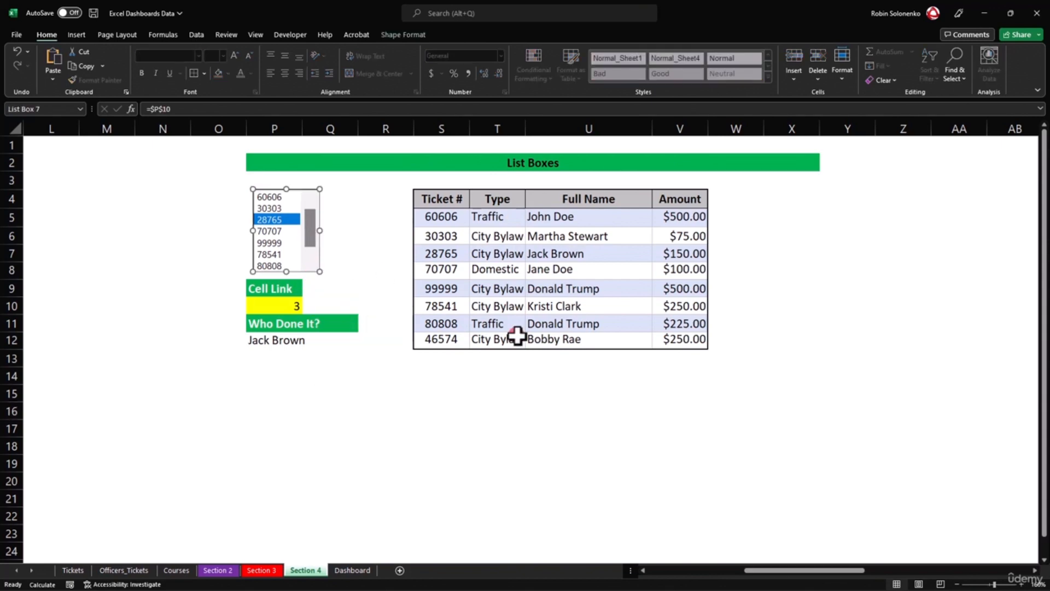
pyautogui.click(343, 571)
pyautogui.rightClick(485, 206)
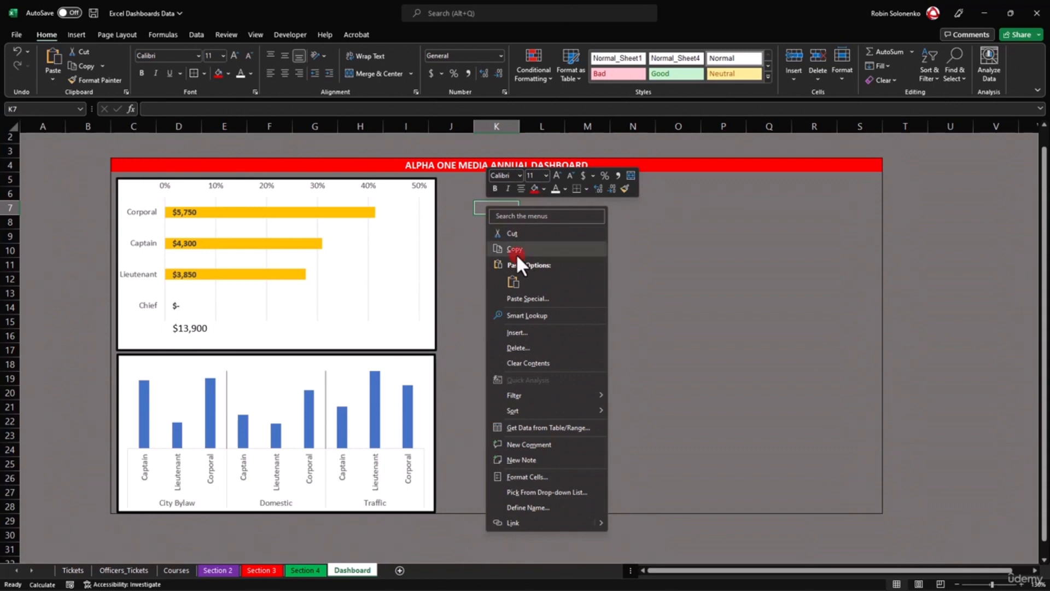
pyautogui.click(515, 281)
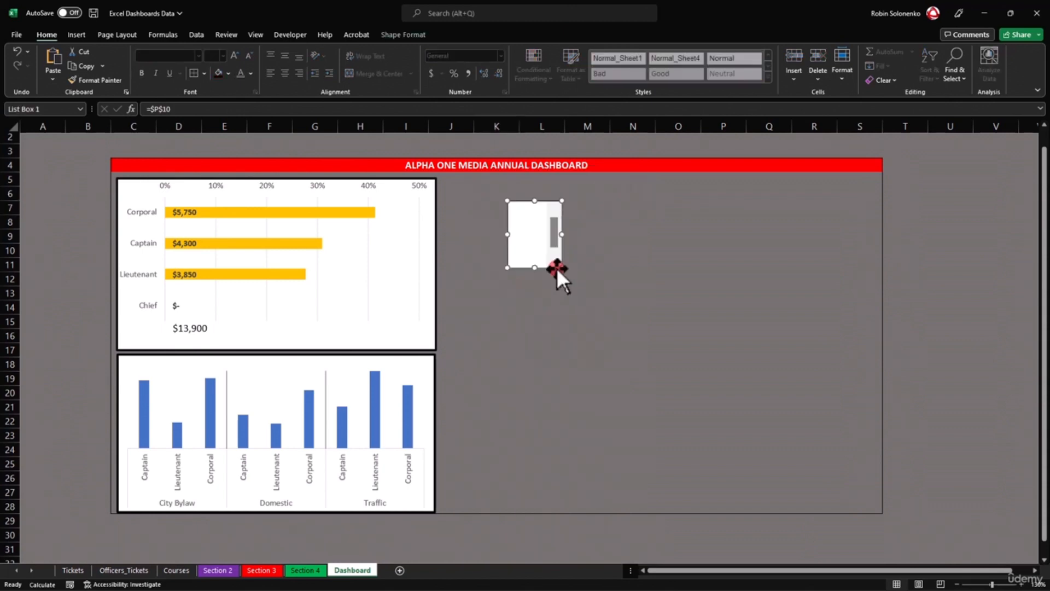
# Shift the pasted ticket number list box slightly closer to the charts on the Dashboard, just below row 7.
pyautogui.moveTo(557, 268); pyautogui.dragTo(529, 262)
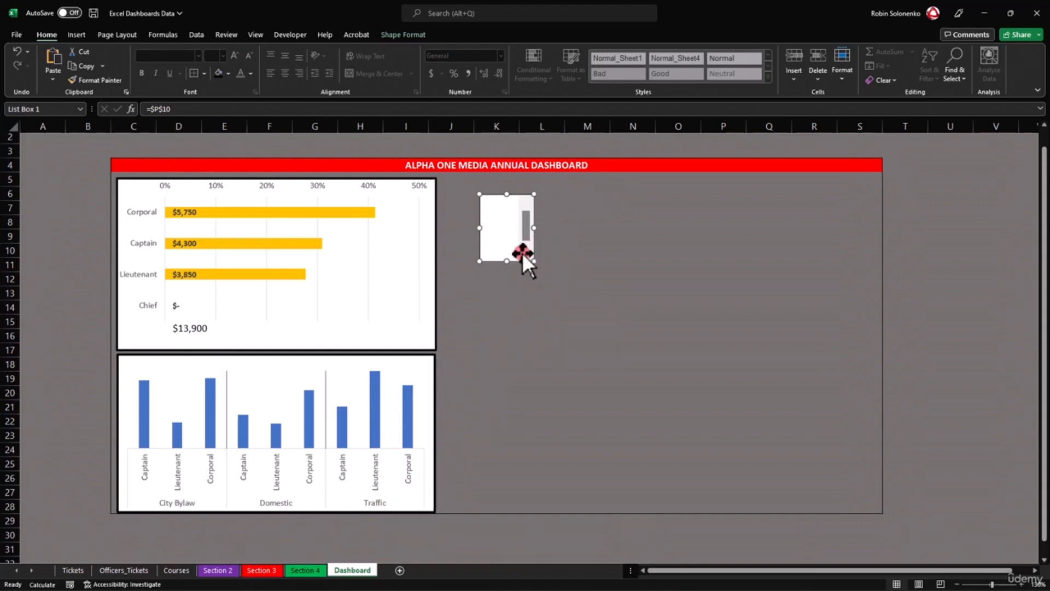
pyautogui.rightClick(526, 220)
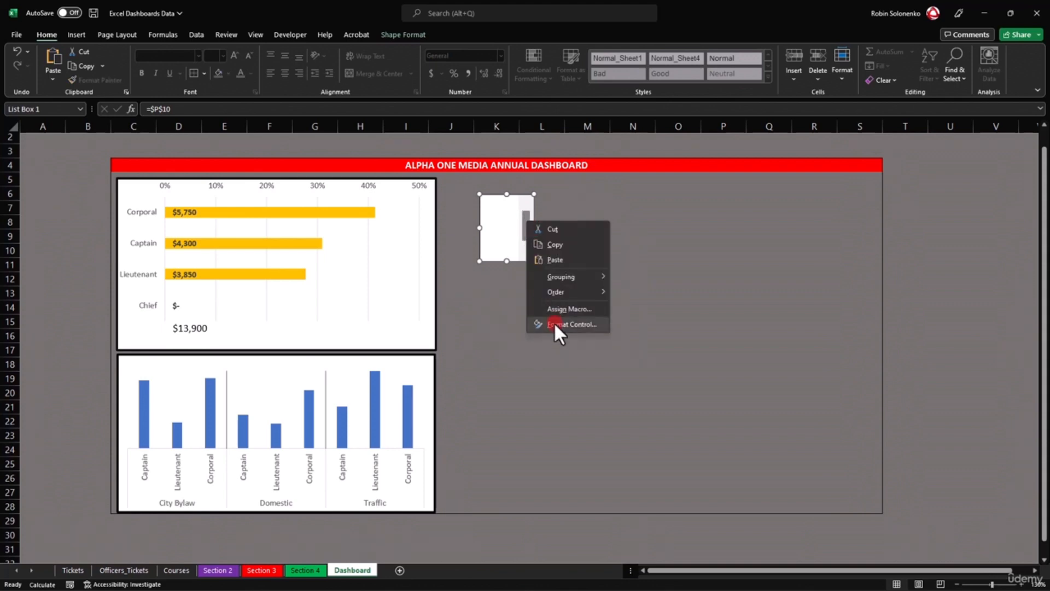
pyautogui.click(497, 276)
pyautogui.moveTo(517, 256); pyautogui.dragTo(525, 273)
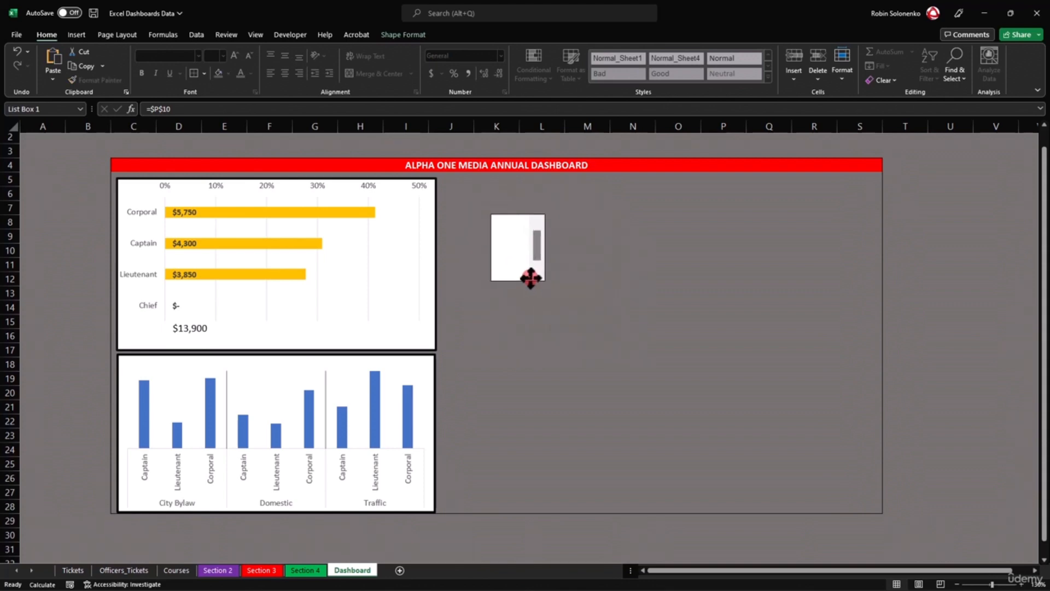
# On the Section 4 sheet, pick ticket 70707 in the list box and examine the Who Done It? formula in P12.
pyautogui.click(305, 570)
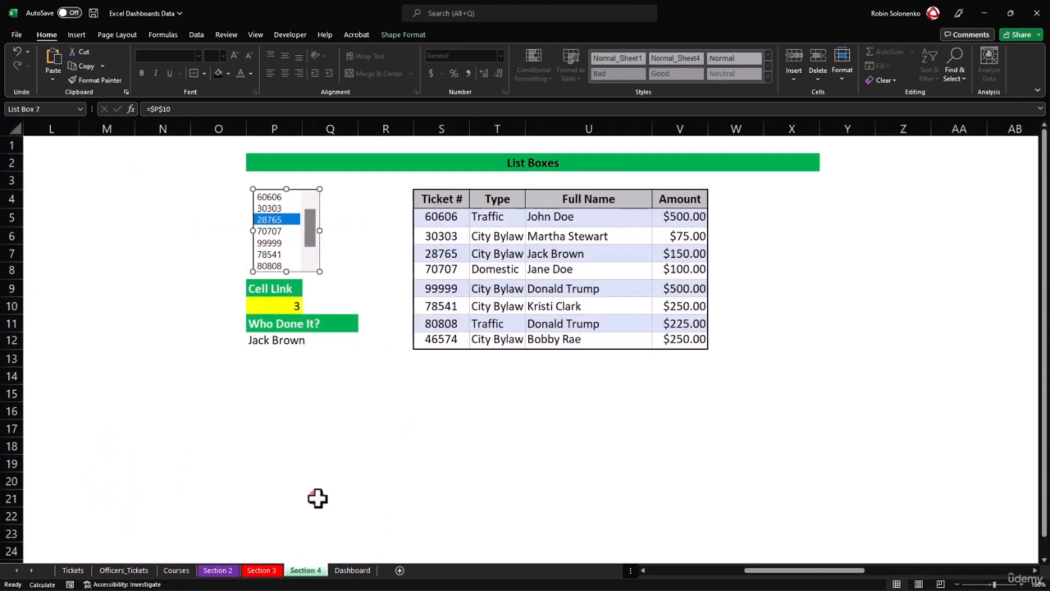
pyautogui.click(344, 218)
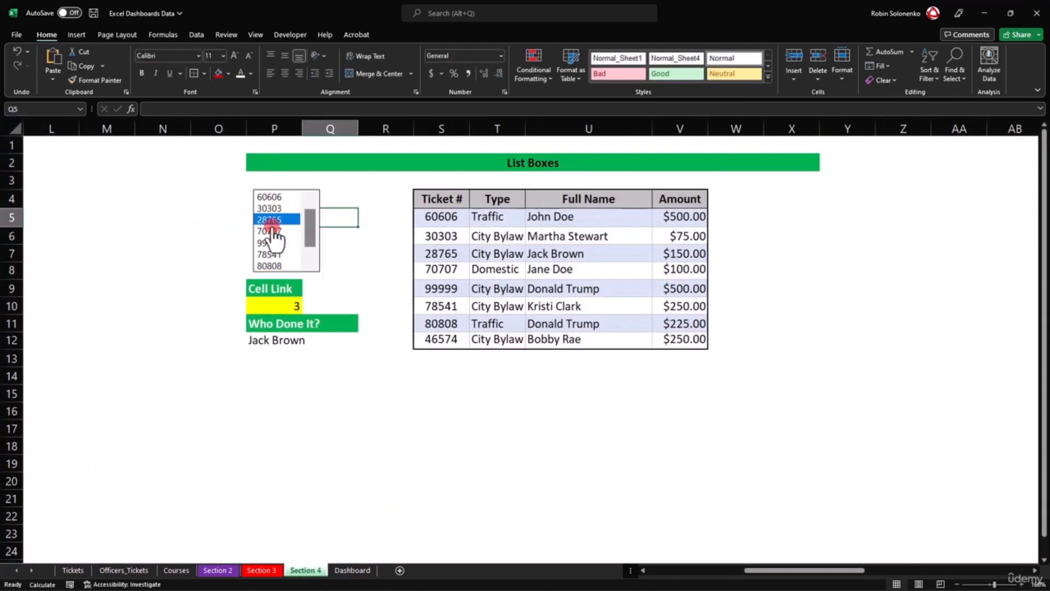
pyautogui.click(273, 232)
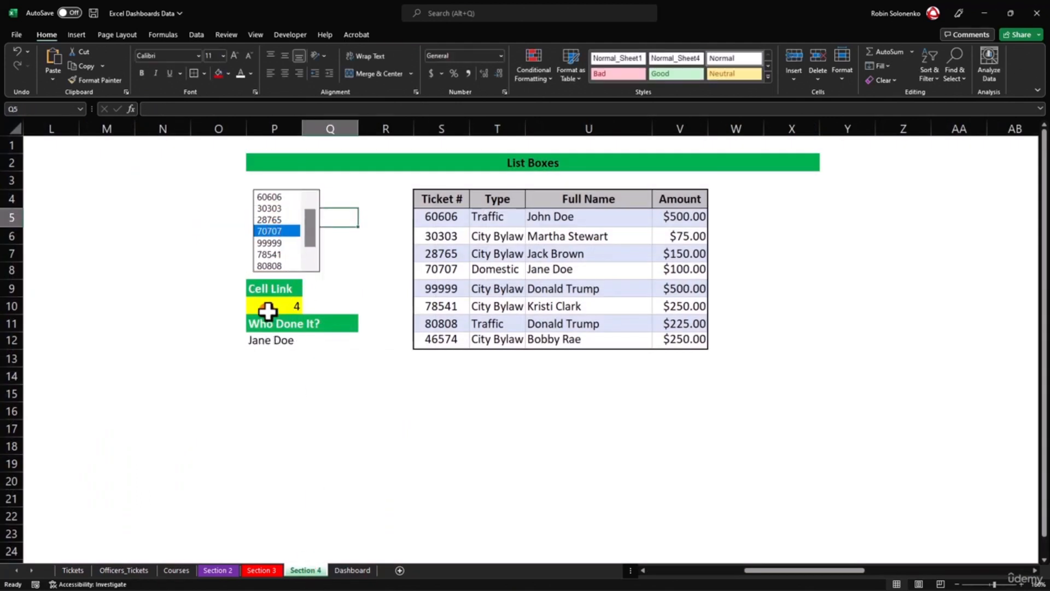
pyautogui.click(271, 341)
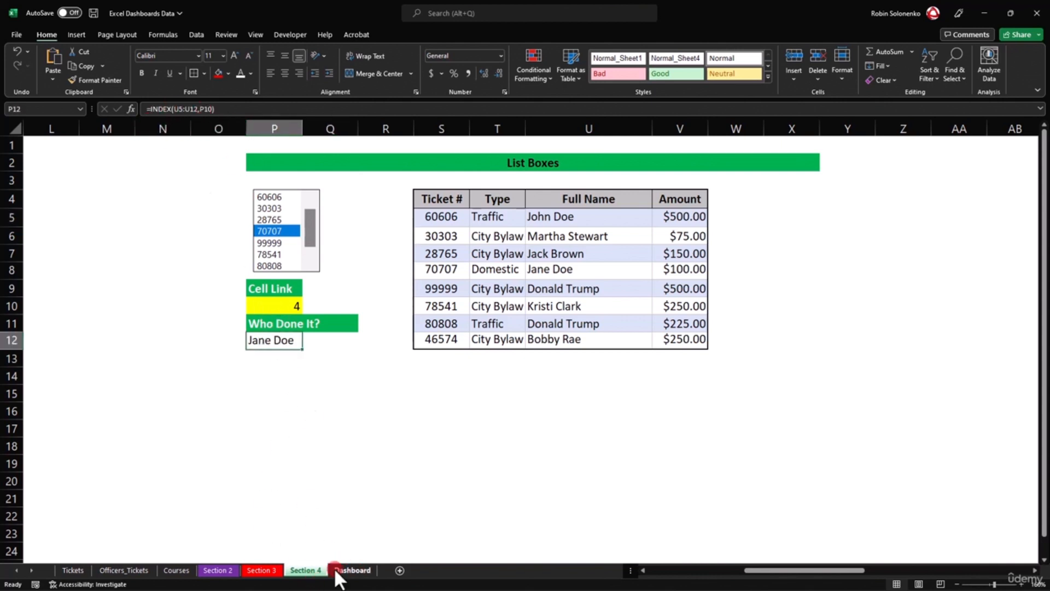
# On the Dashboard, move the list box just below K7 and set its input range to Officers_Tickets!$B$3:$B$40.
pyautogui.click(341, 570)
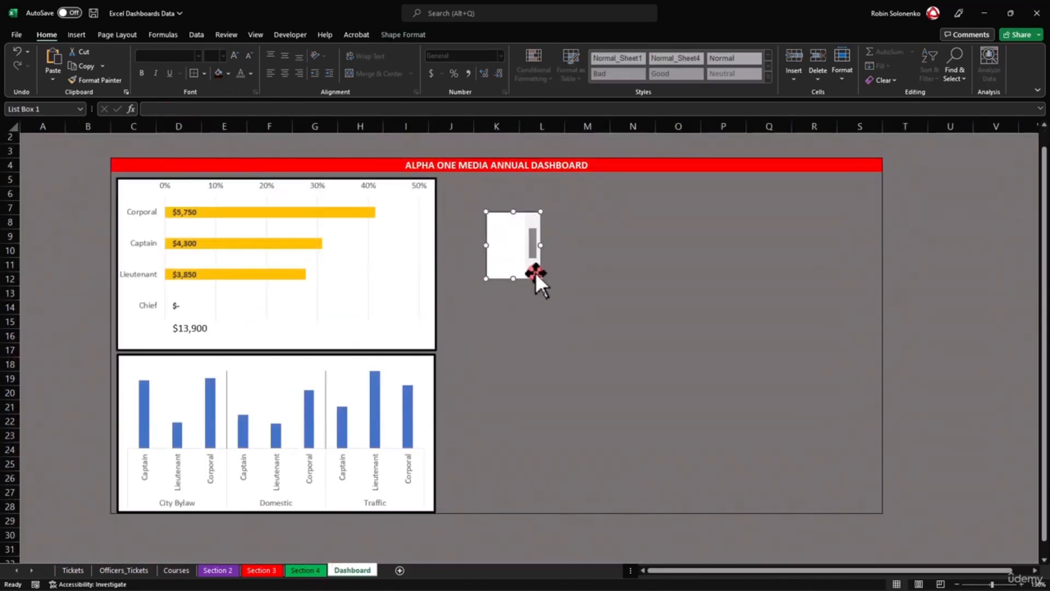
pyautogui.moveTo(532, 278)
pyautogui.mouseDown()
pyautogui.moveTo(537, 286)
pyautogui.moveTo(520, 290)
pyautogui.mouseUp()
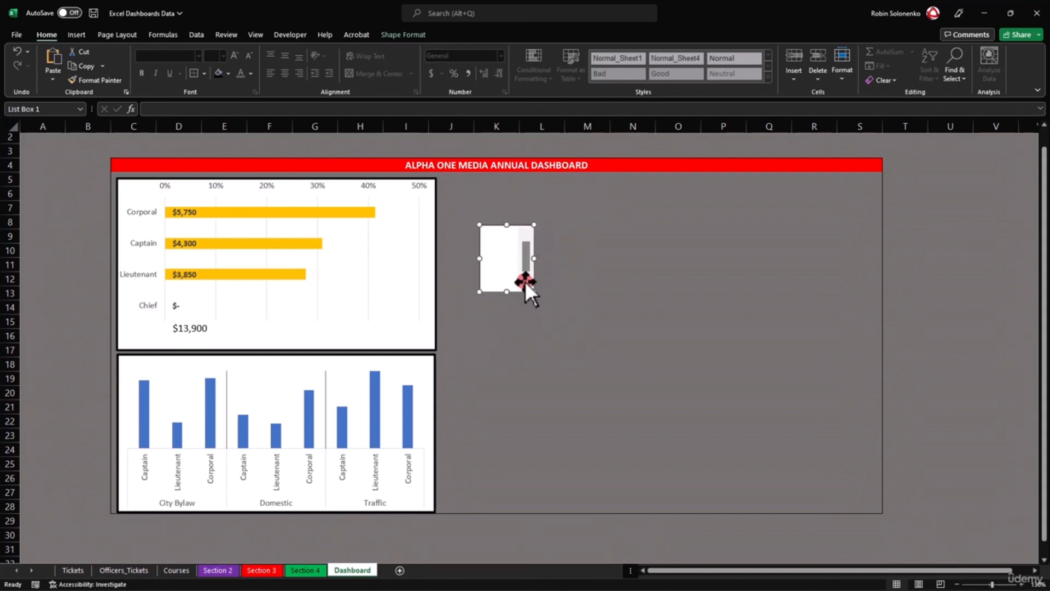
pyautogui.rightClick(526, 253)
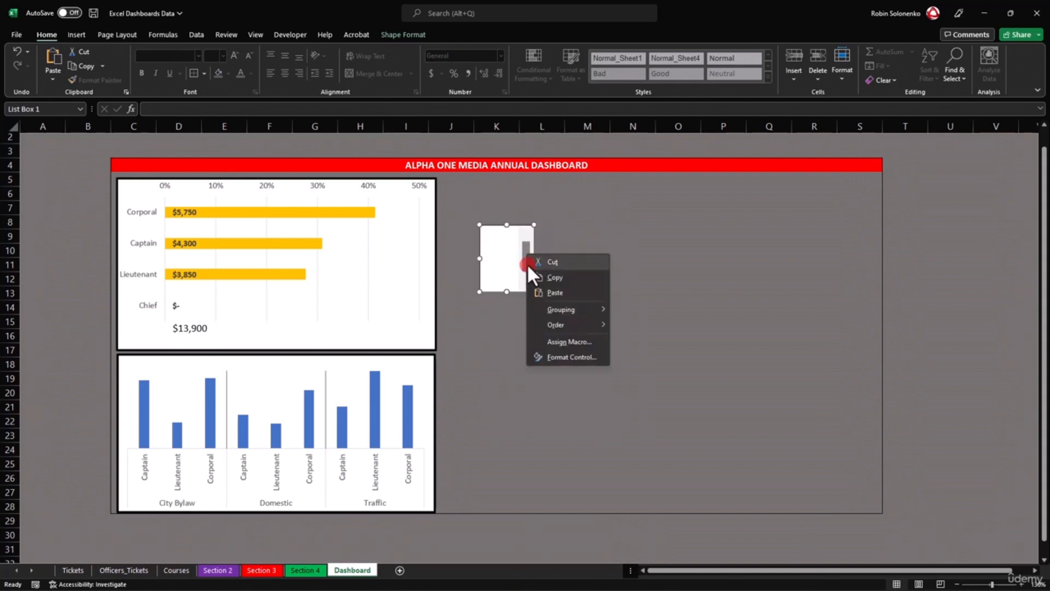
pyautogui.click(569, 356)
pyautogui.click(255, 269)
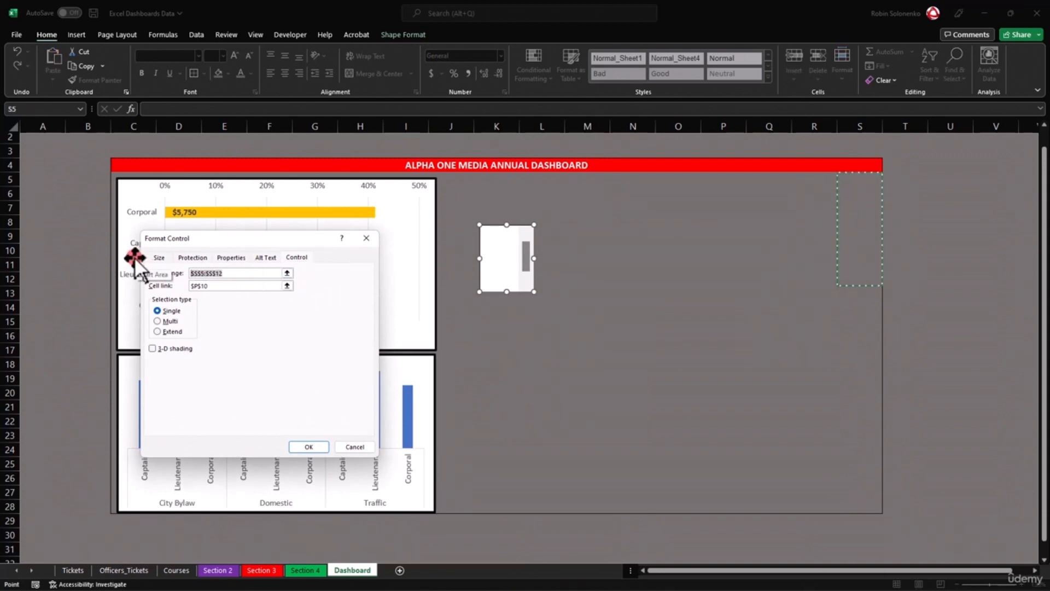
pyautogui.press('BackSpace')
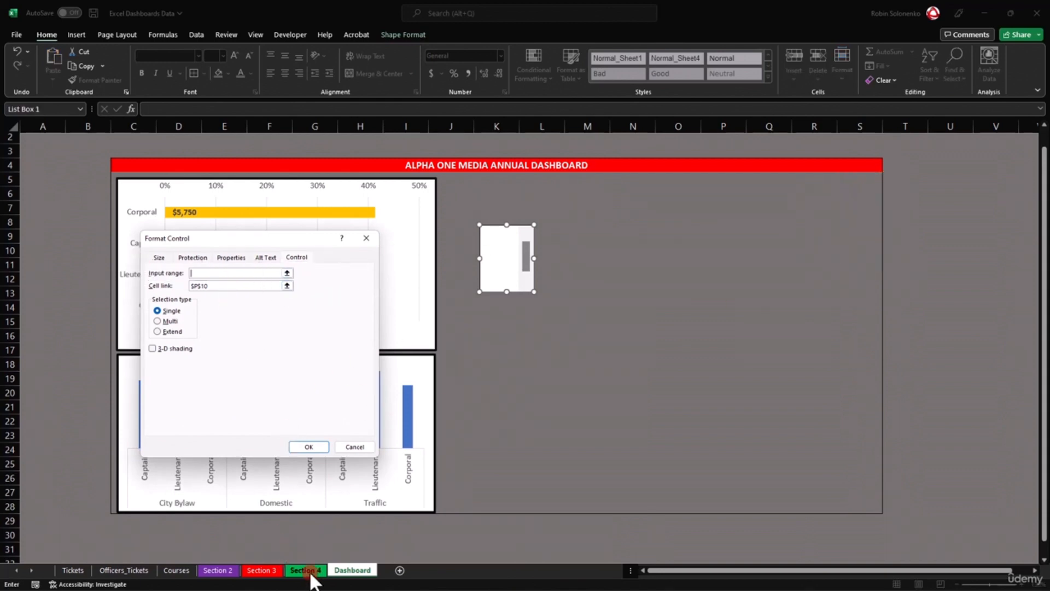
pyautogui.click(129, 573)
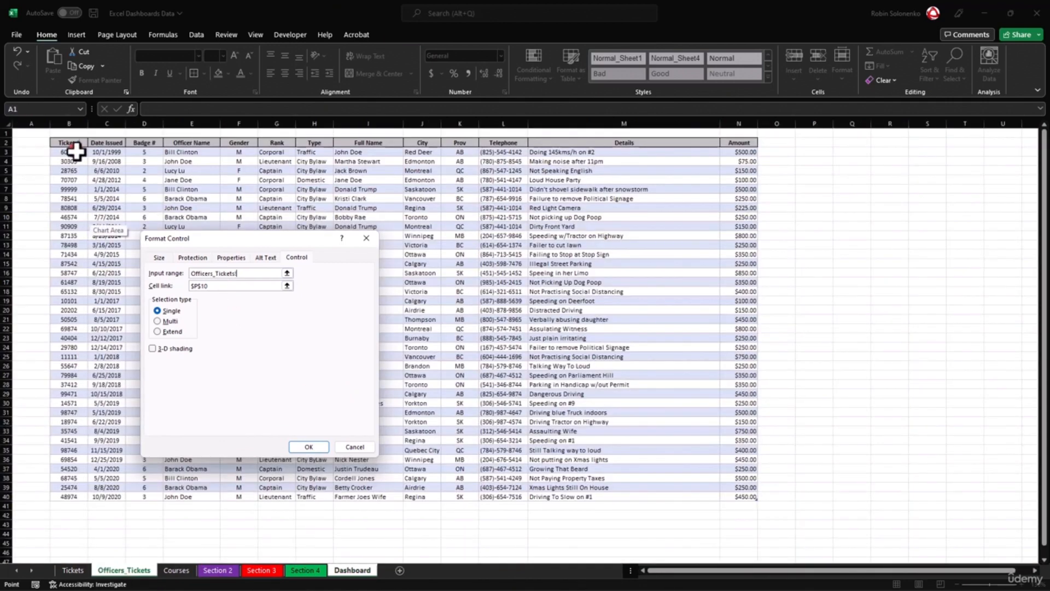
pyautogui.moveTo(71, 154); pyautogui.dragTo(74, 500)
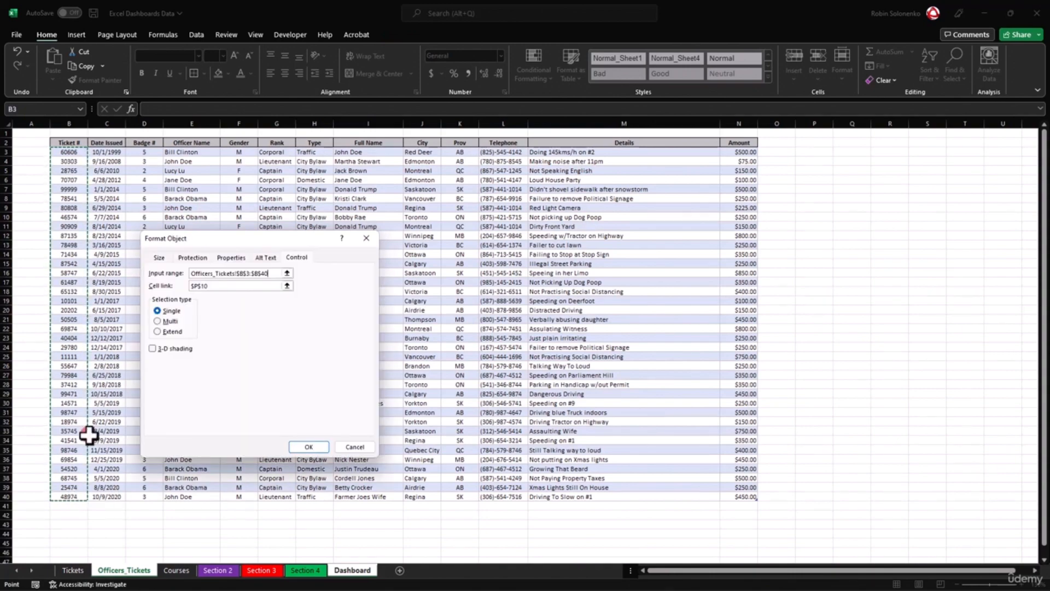
# Set the Dashboard list box's cell link to $K$7 and apply the control settings.
pyautogui.click(217, 286)
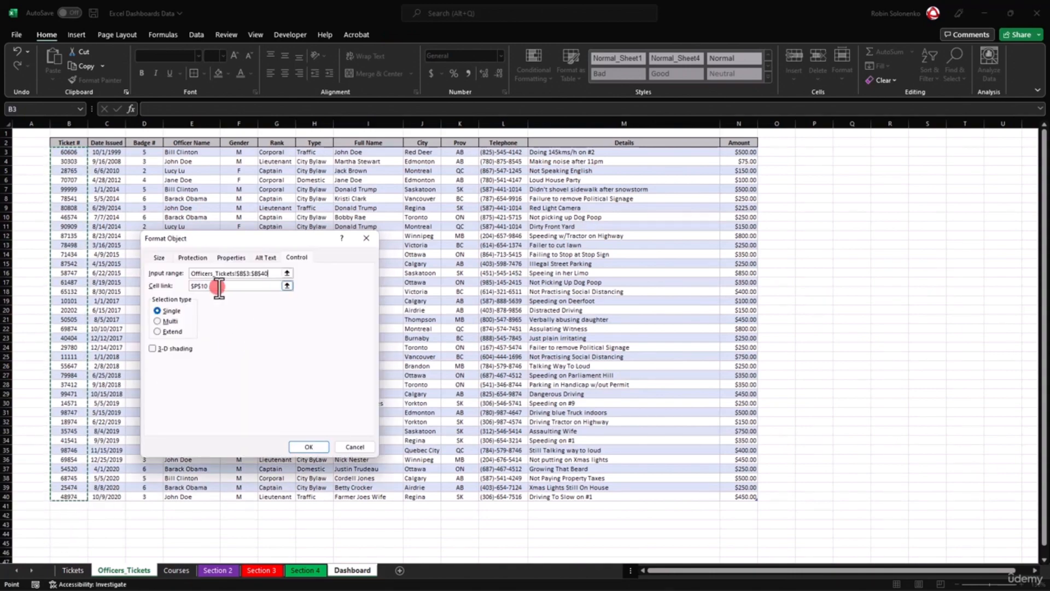
pyautogui.click(173, 285)
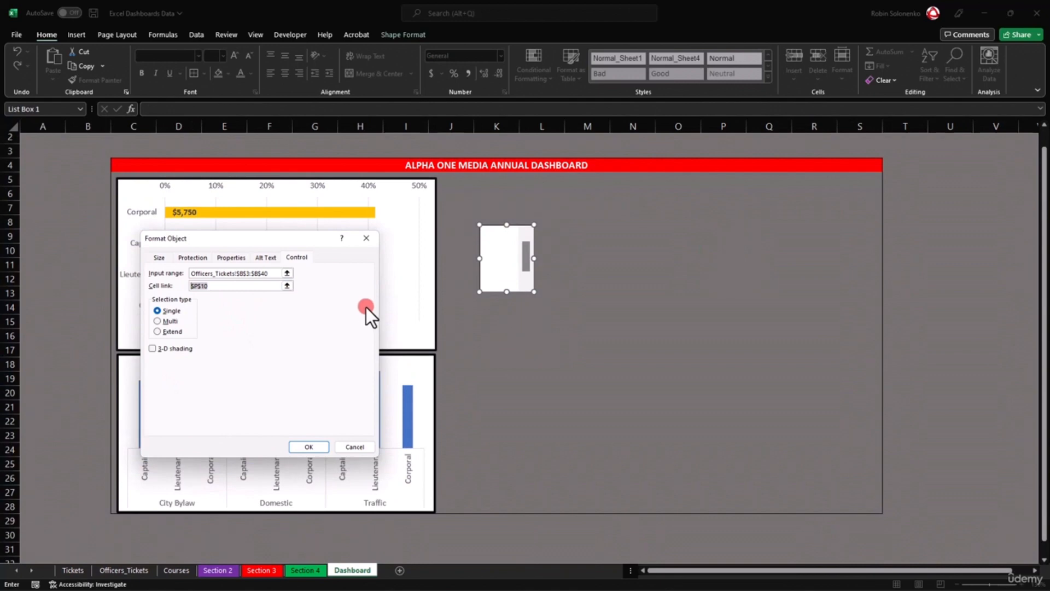
pyautogui.press('BackSpace')
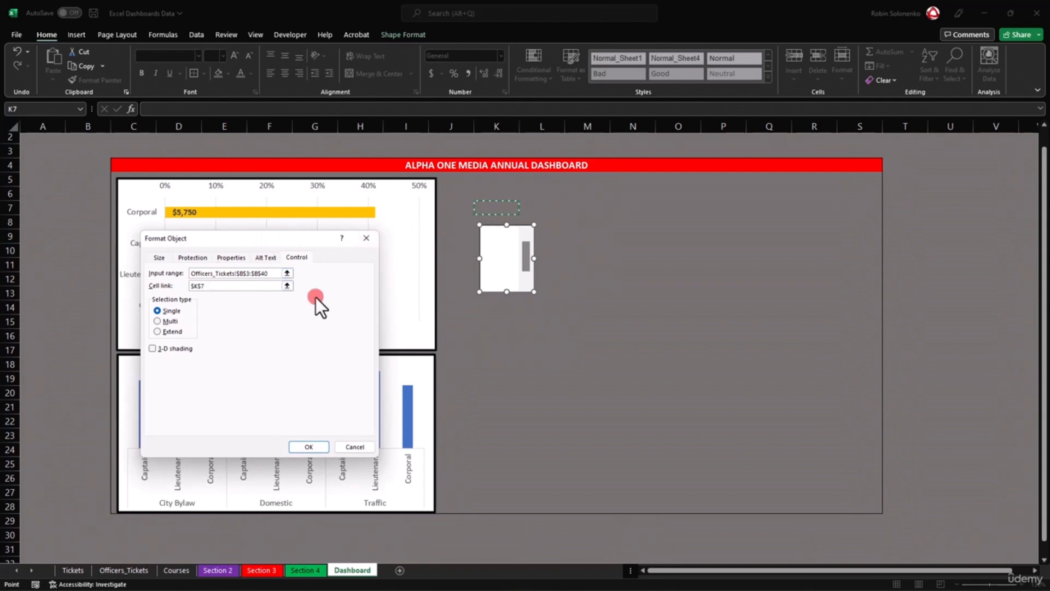
pyautogui.click(280, 287)
pyautogui.click(300, 446)
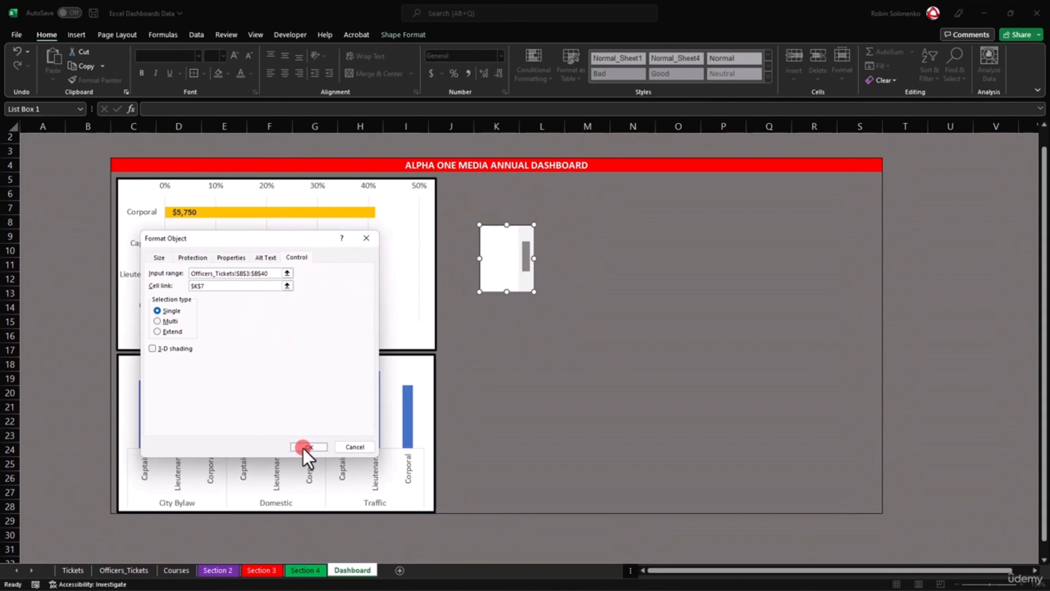
# Test the list box's link to K7 by picking several ticket numbers, ending on 70707.
pyautogui.click(583, 290)
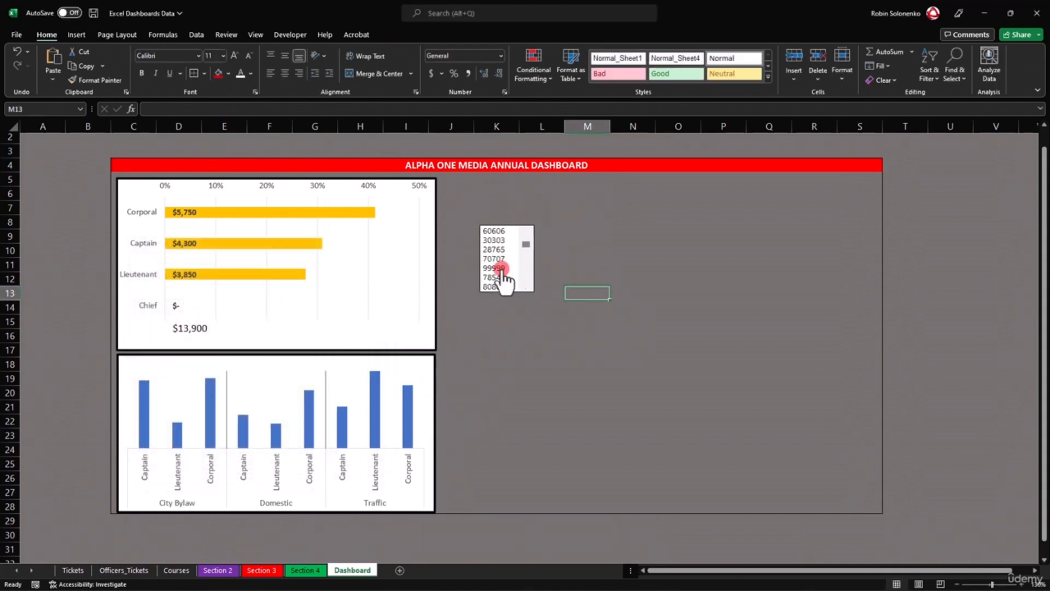
pyautogui.click(501, 259)
pyautogui.click(501, 231)
pyautogui.click(497, 269)
pyautogui.click(495, 232)
pyautogui.click(495, 250)
pyautogui.click(493, 259)
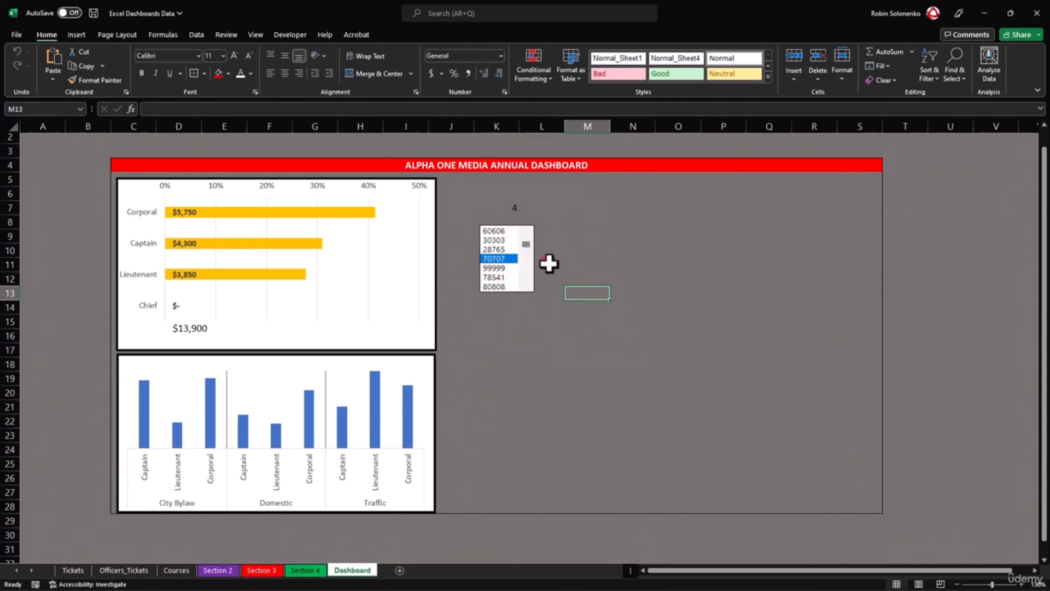
# Enter the formula =INDEX(Officer_Tickets[Full Name],Dashboard!K7) in cell L7 of the Dashboard.
pyautogui.click(544, 206)
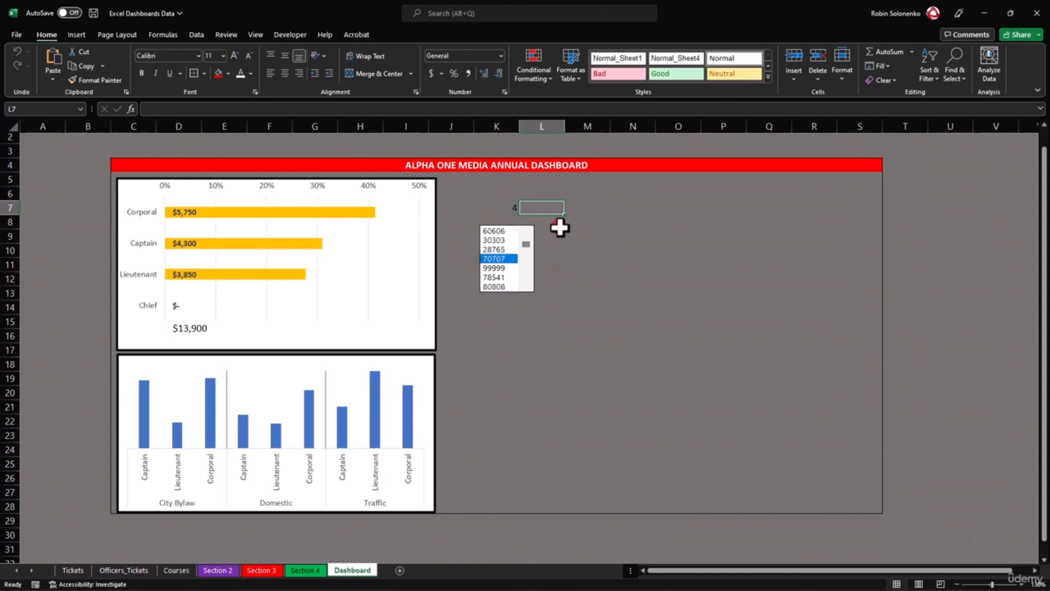
pyautogui.write('=')
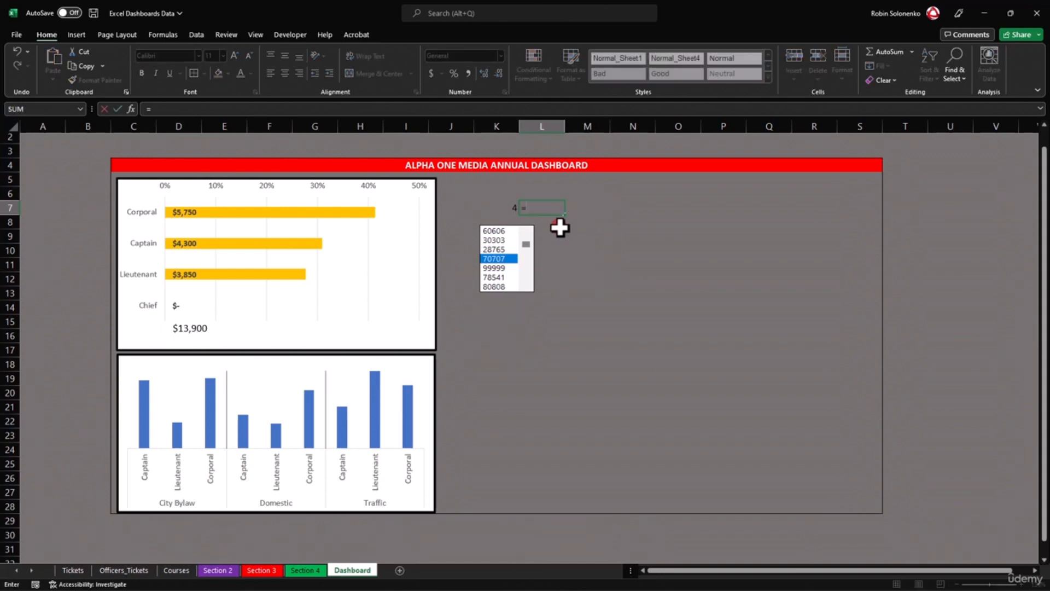
pyautogui.write('IND')
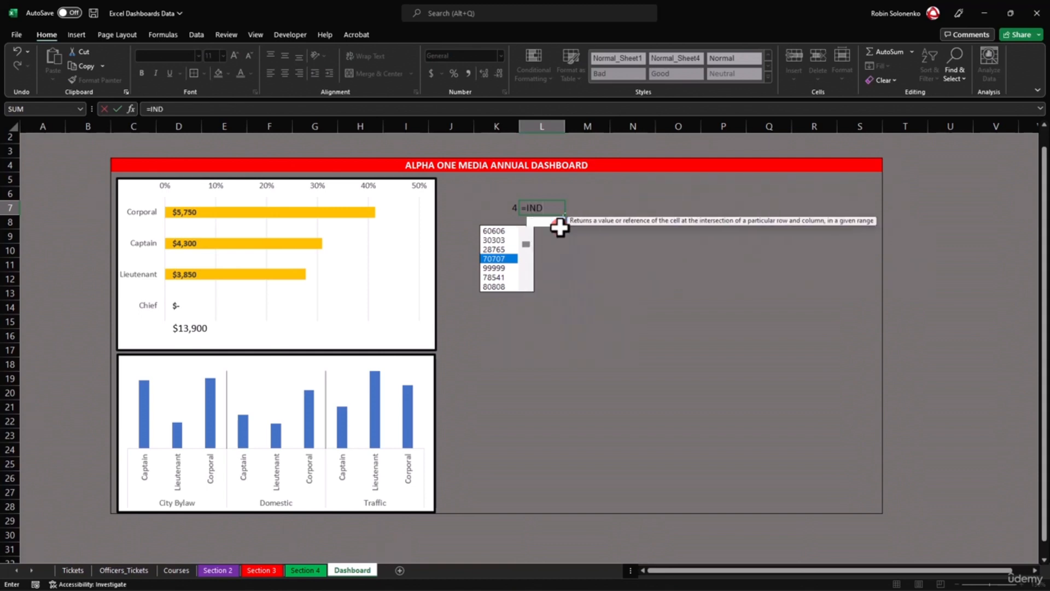
pyautogui.write('EX(')
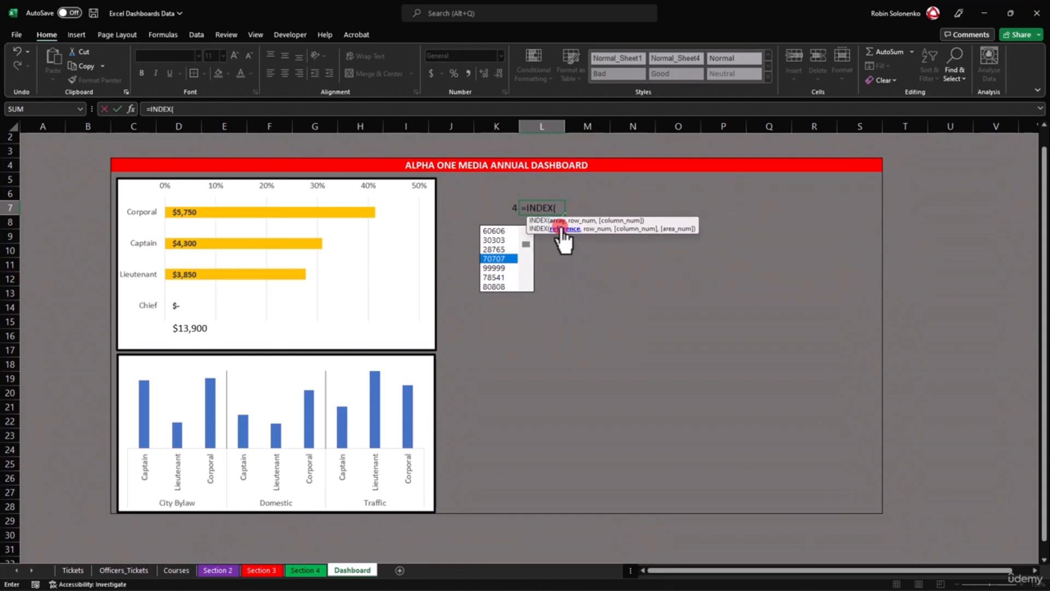
pyautogui.click(136, 570)
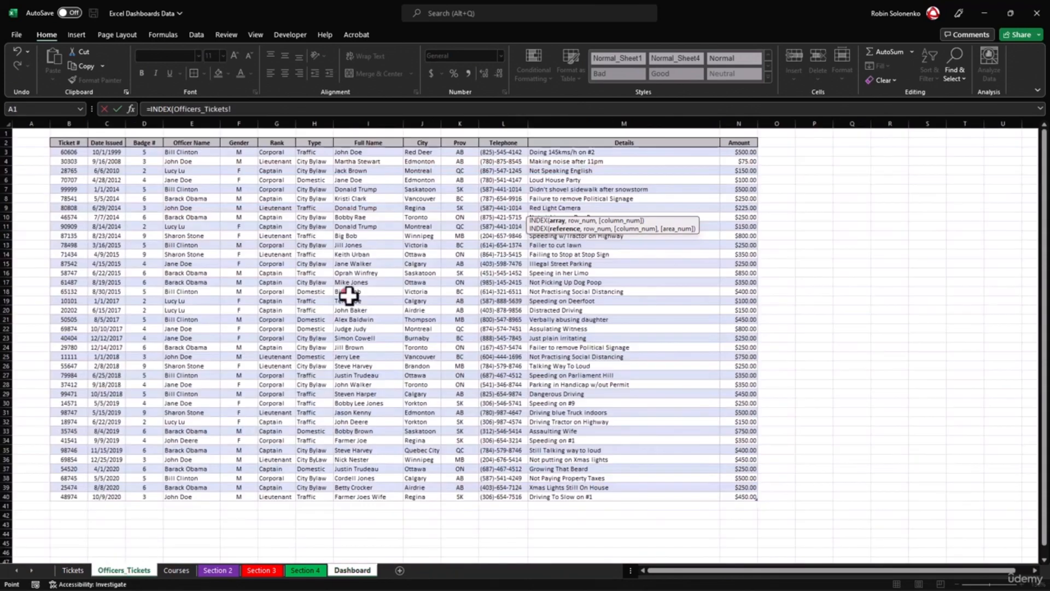
pyautogui.moveTo(372, 150); pyautogui.dragTo(360, 499)
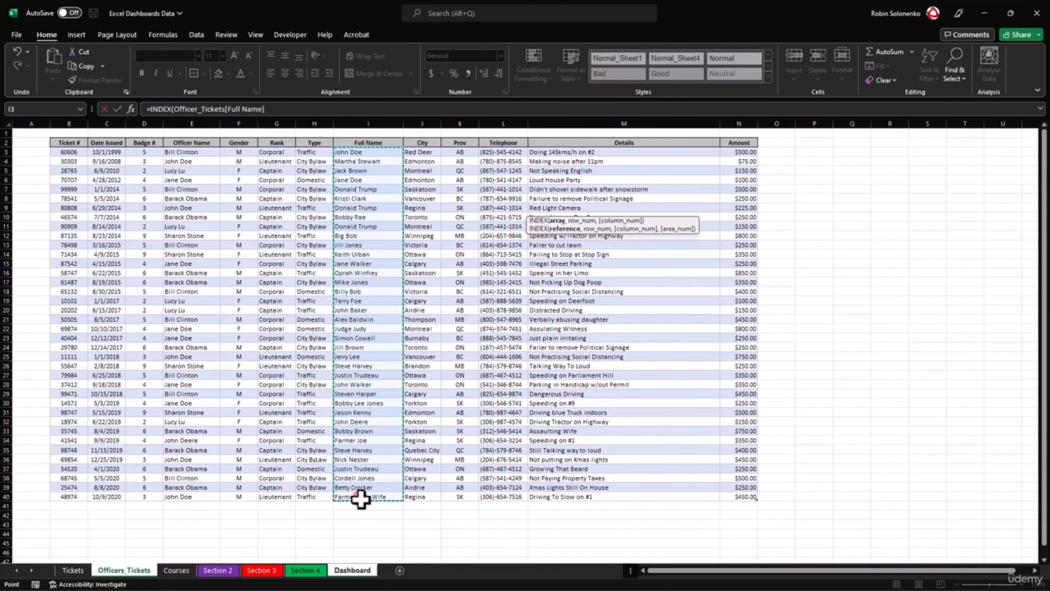
pyautogui.write(',')
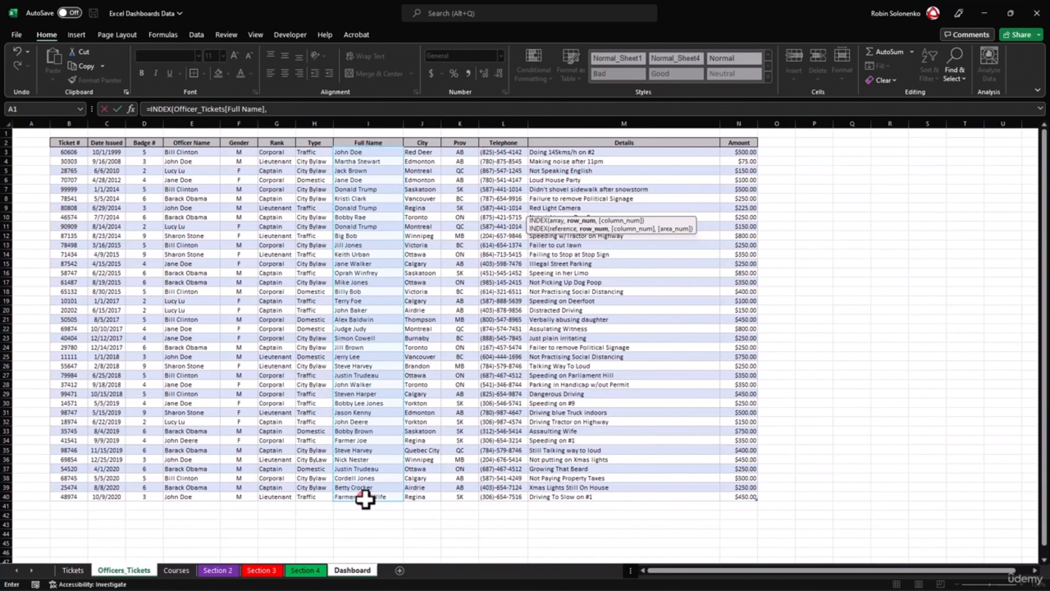
pyautogui.click(305, 570)
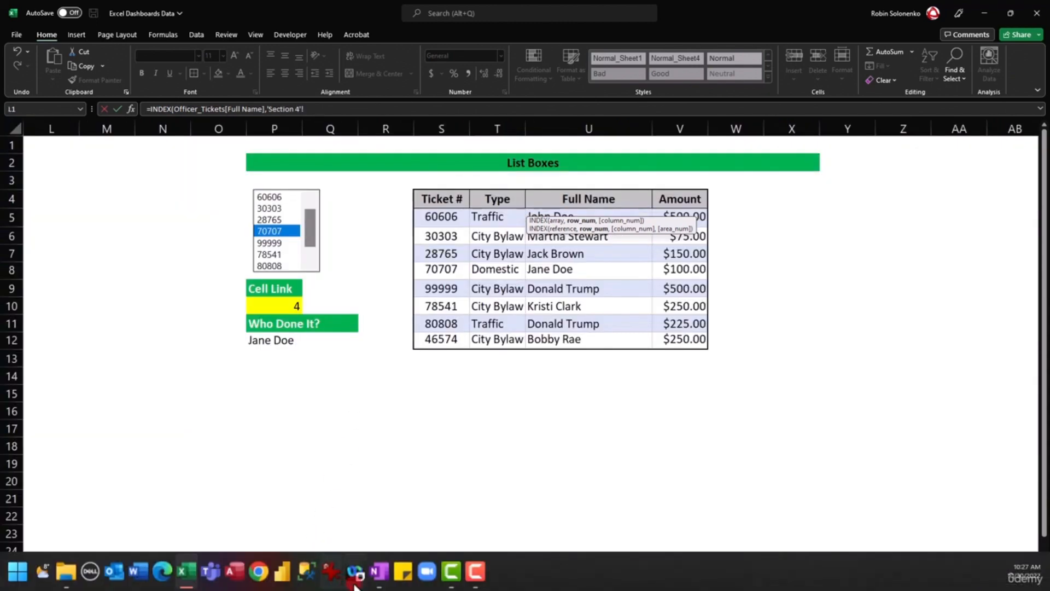
pyautogui.click(351, 570)
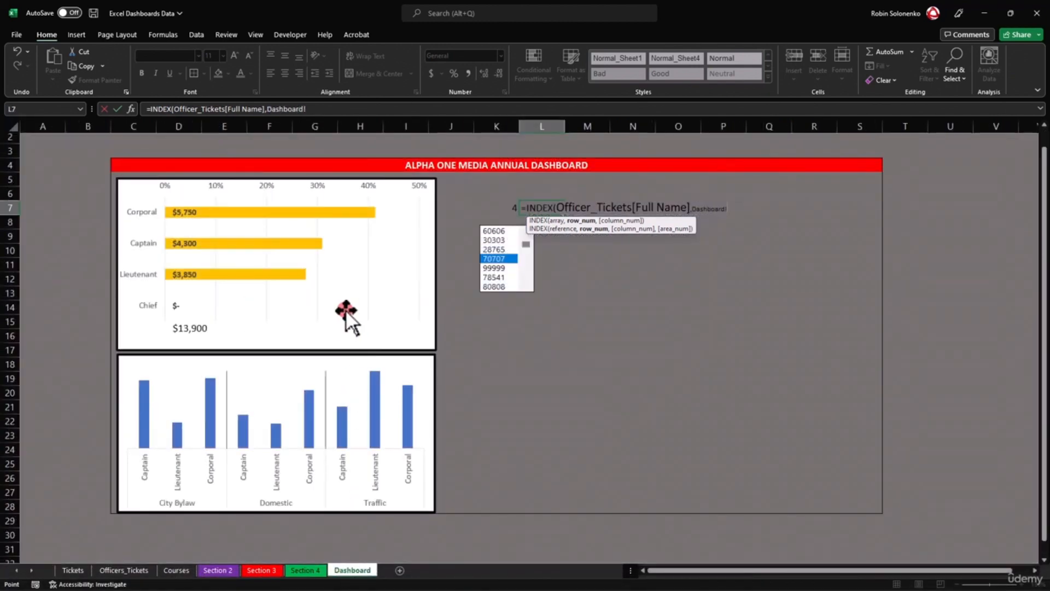
pyautogui.click(502, 207)
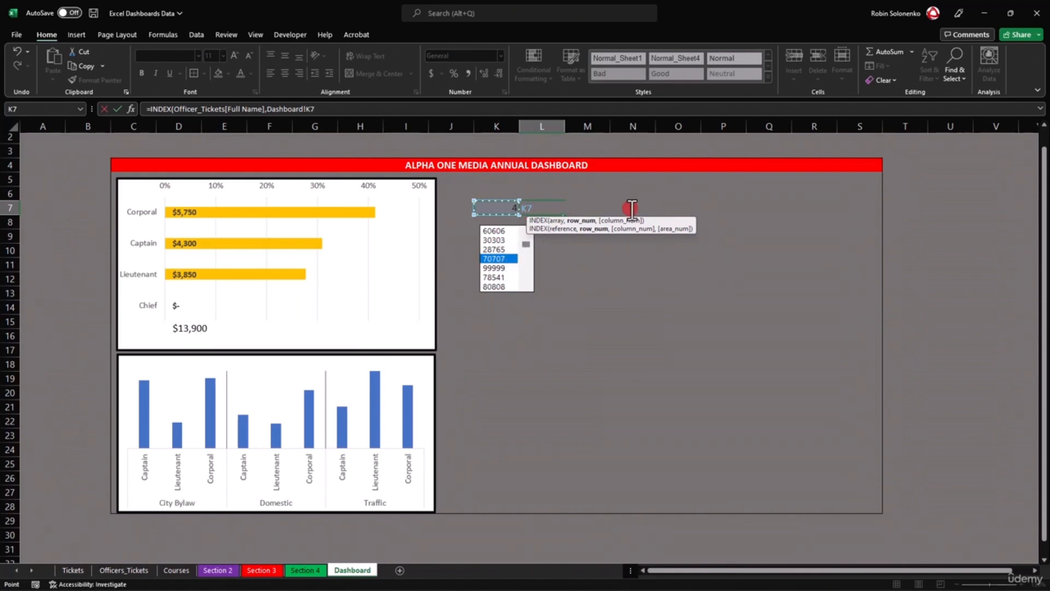
pyautogui.press('Return')
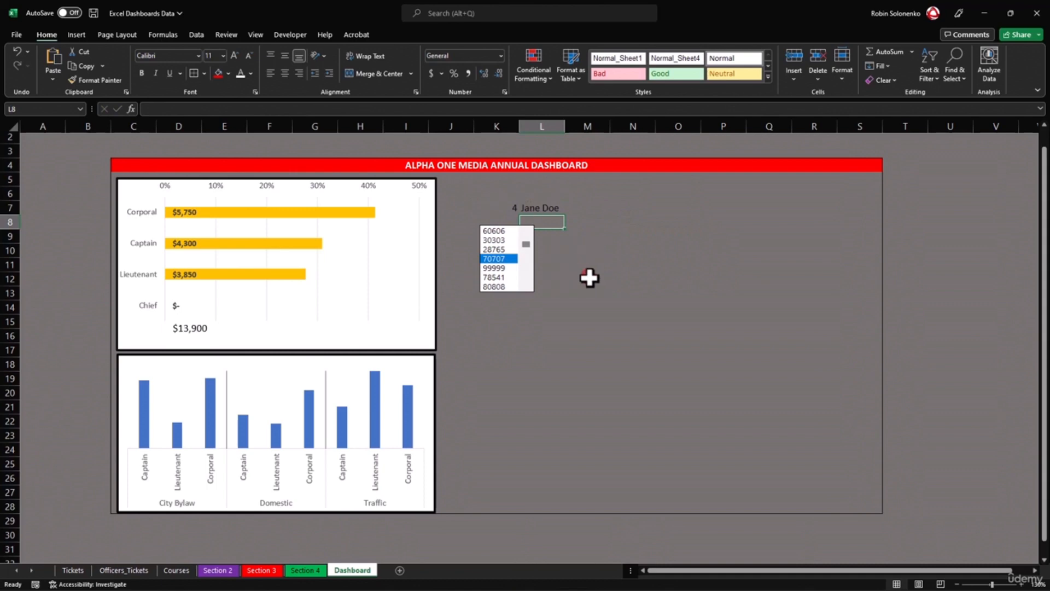
# Check the name lookup in L7 by picking various ticket numbers in the list box, finishing on 60606.
pyautogui.click(498, 269)
pyautogui.click(497, 250)
pyautogui.click(496, 234)
pyautogui.click(496, 269)
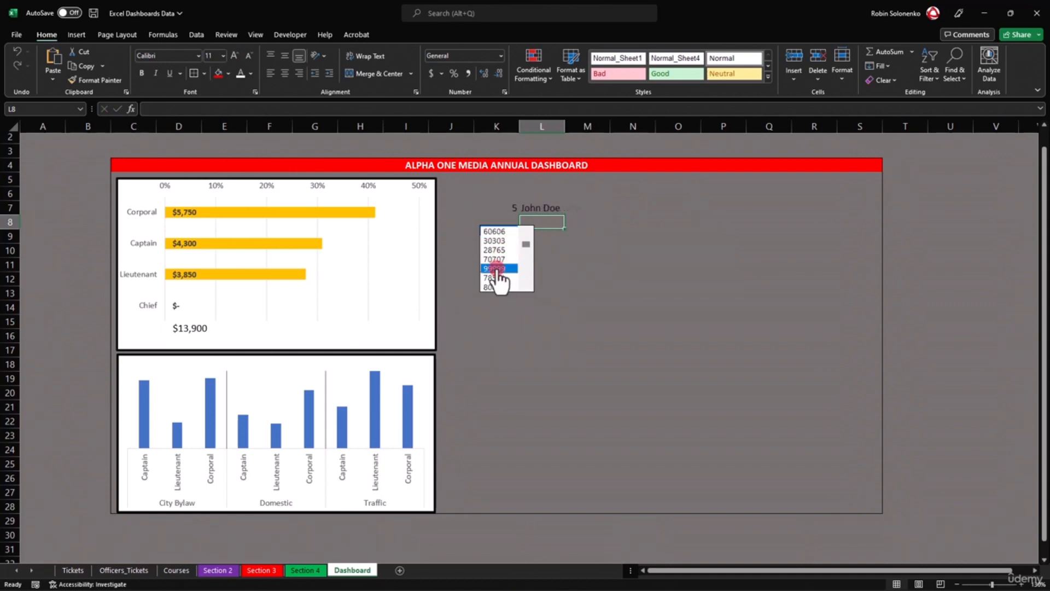
pyautogui.click(496, 259)
pyautogui.click(496, 232)
pyautogui.click(499, 268)
pyautogui.click(499, 287)
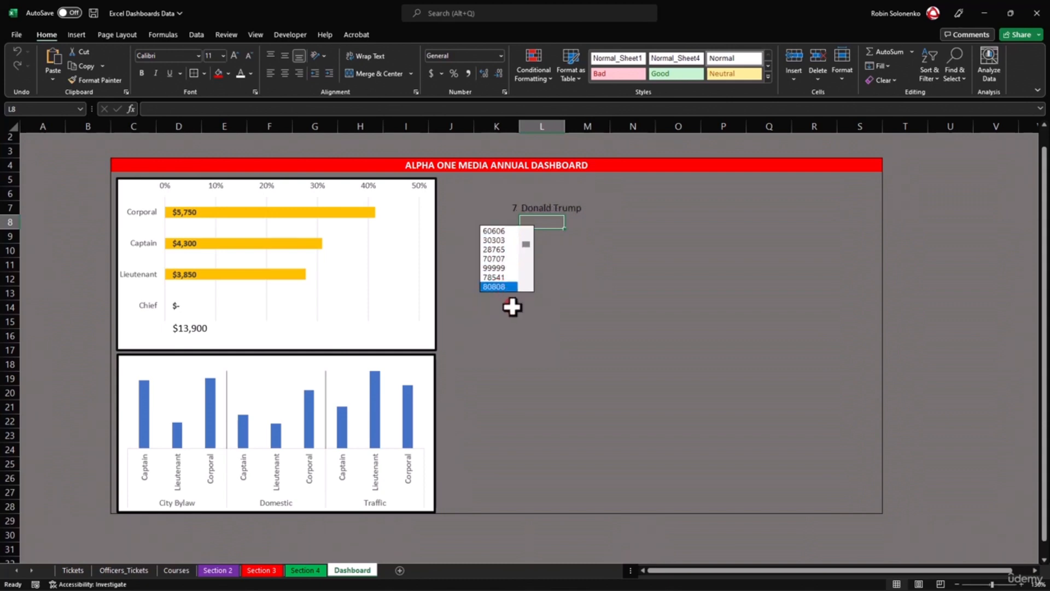
pyautogui.click(495, 231)
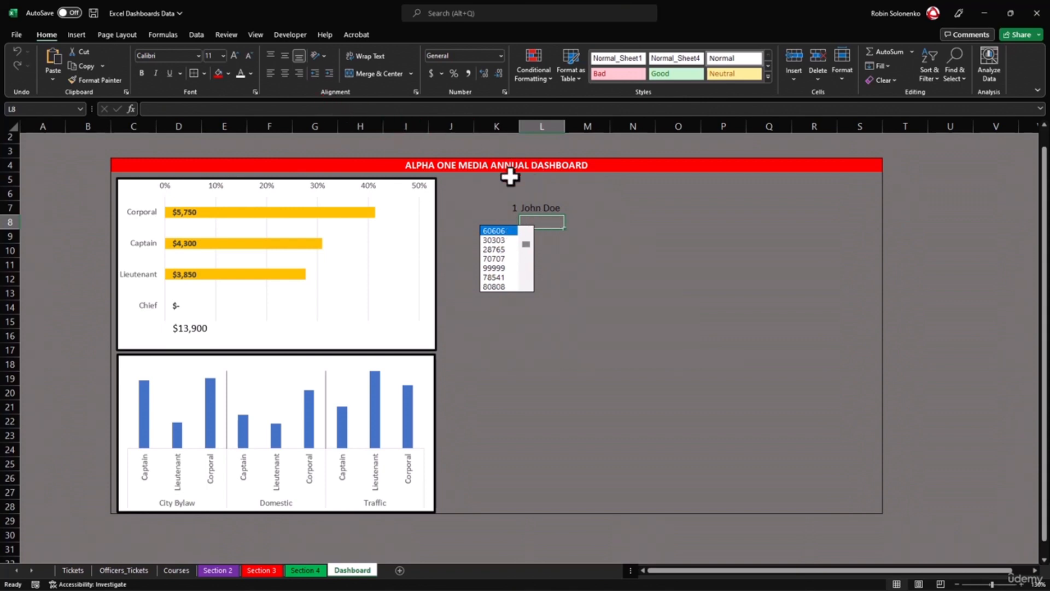
# Insert a tilted-up ribbon banner shape below the ticket list box and resize it to about 2.52" wide by 0.36" high.
pyautogui.click(77, 31)
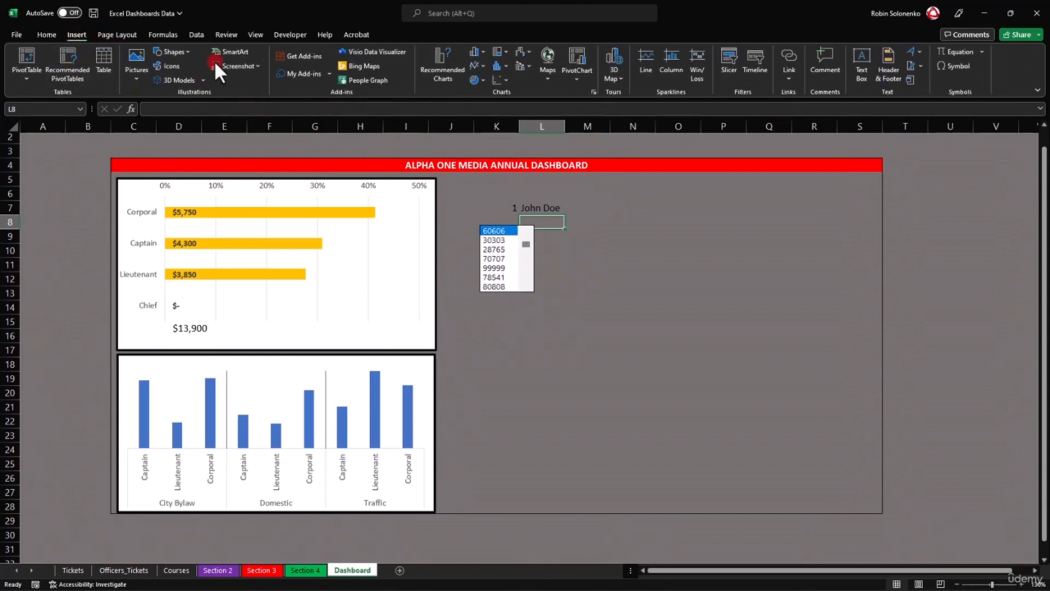
pyautogui.click(187, 50)
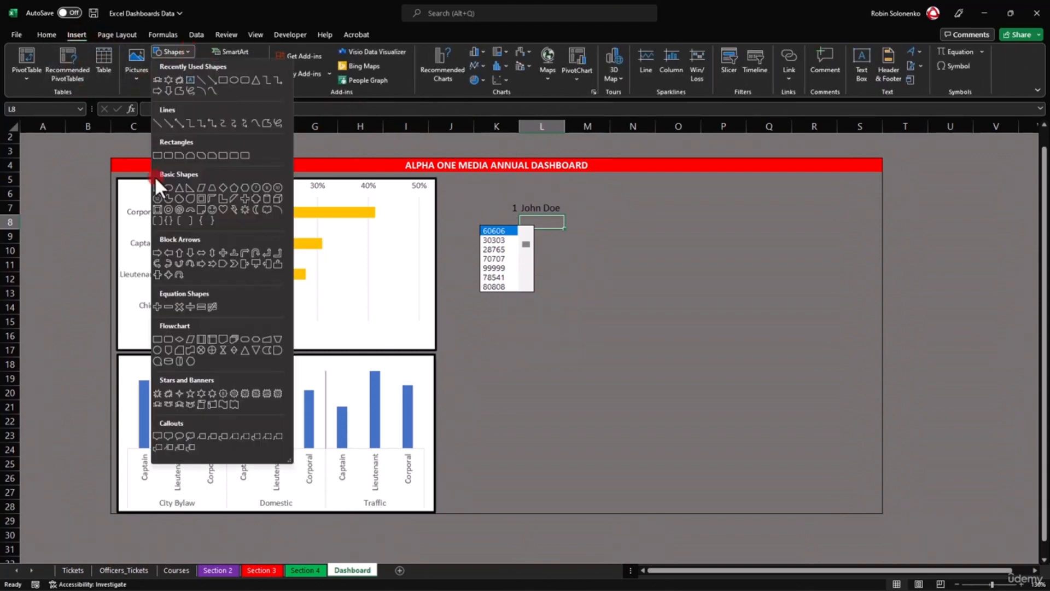
pyautogui.click(157, 402)
pyautogui.click(492, 313)
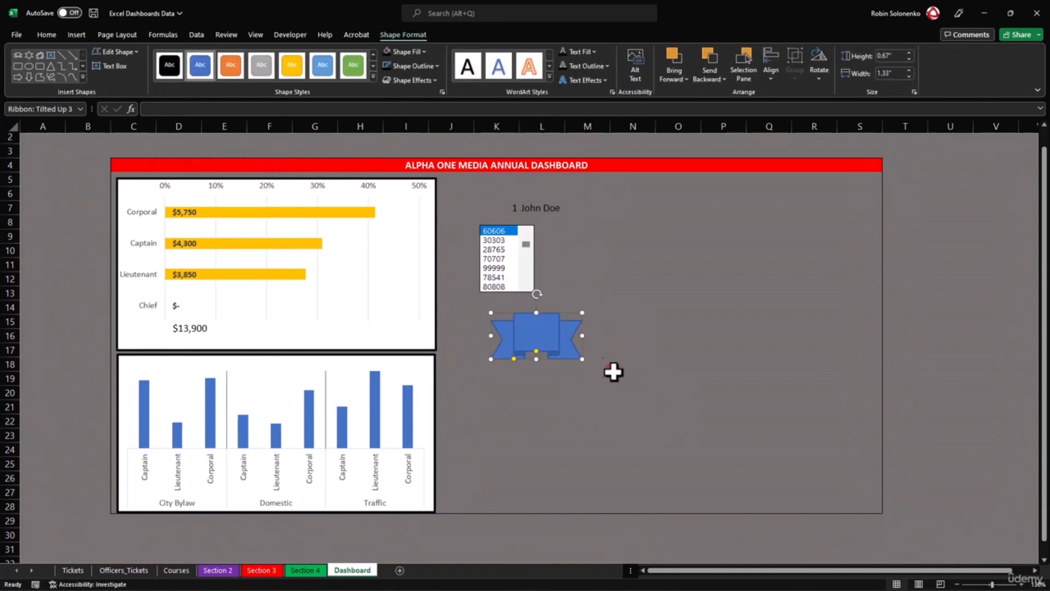
pyautogui.moveTo(579, 335); pyautogui.dragTo(663, 334)
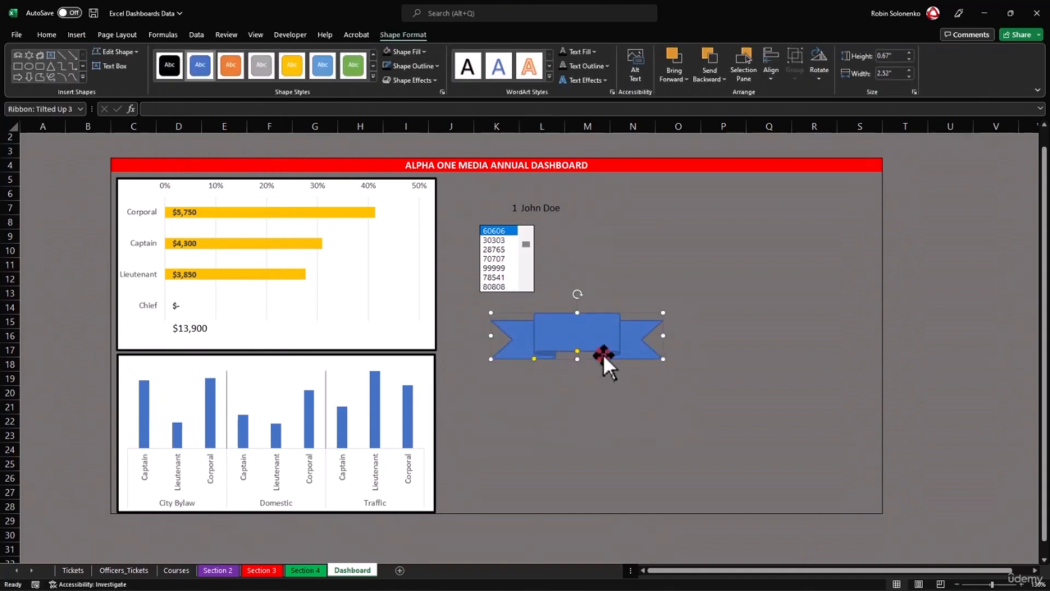
pyautogui.moveTo(575, 357); pyautogui.dragTo(575, 338)
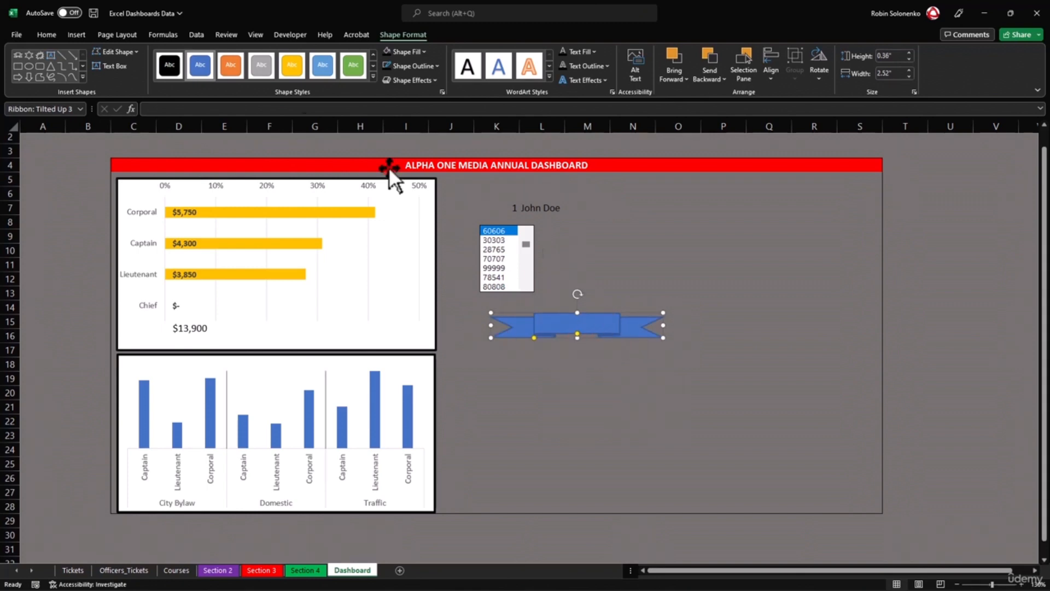
# Link the ribbon shape's text to cell L7 with =$L$7, and make that text bold and centred.
pyautogui.click(173, 108)
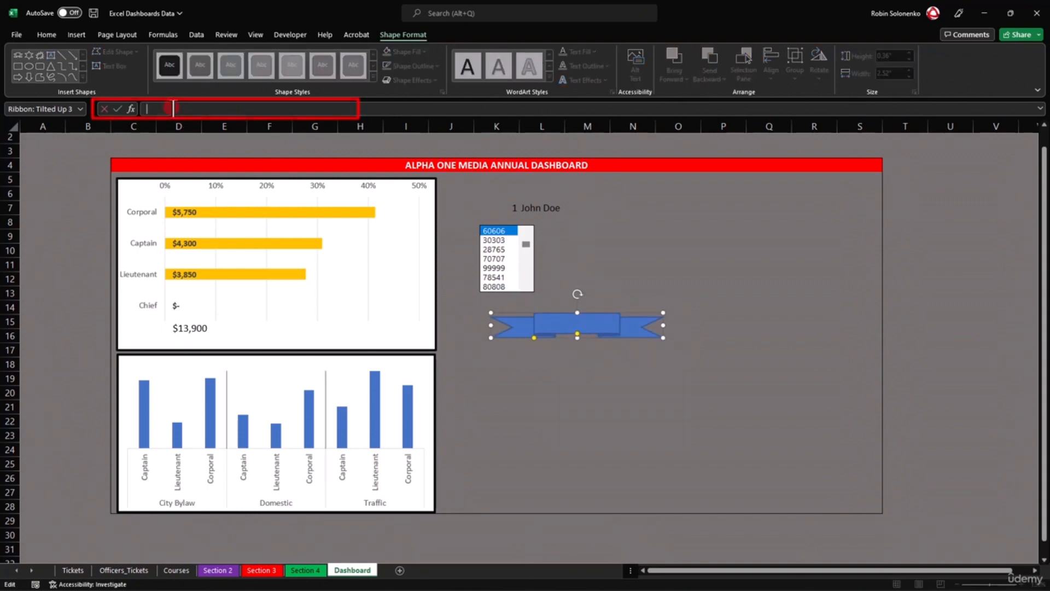
pyautogui.write('=')
pyautogui.click(540, 210)
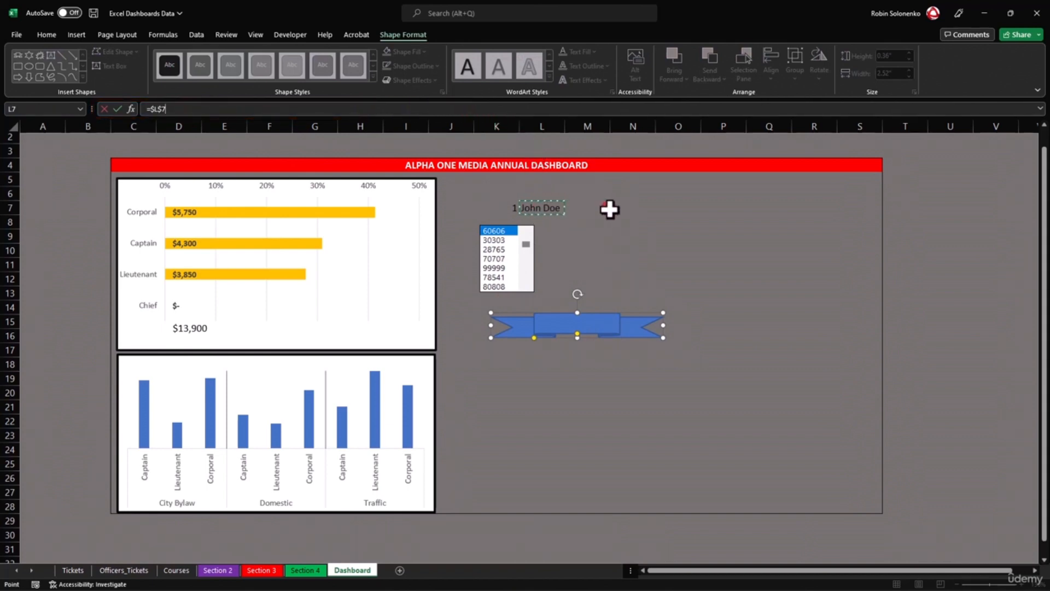
pyautogui.press('Return')
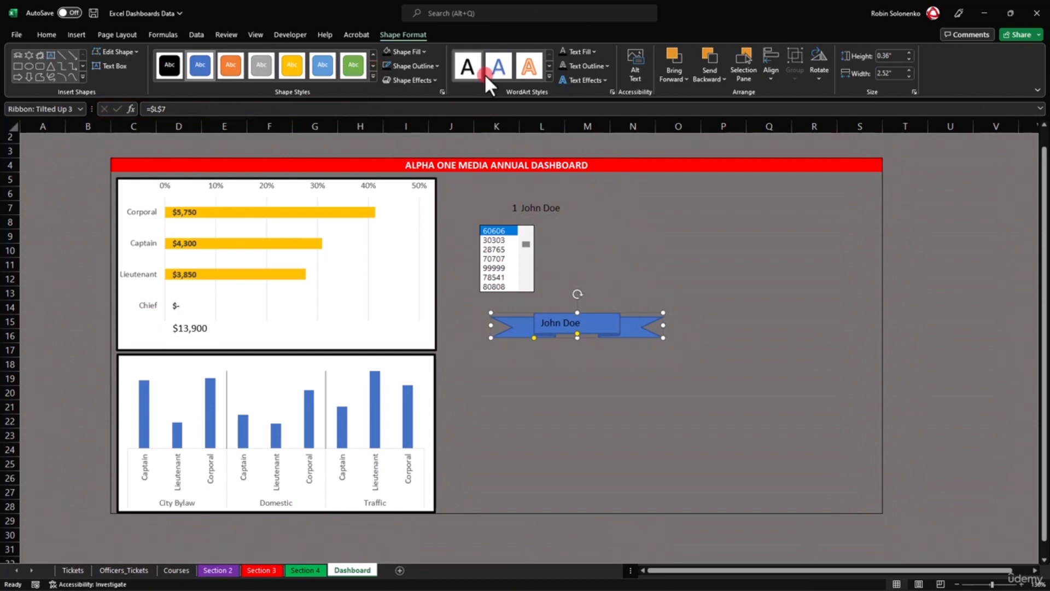
pyautogui.click(46, 34)
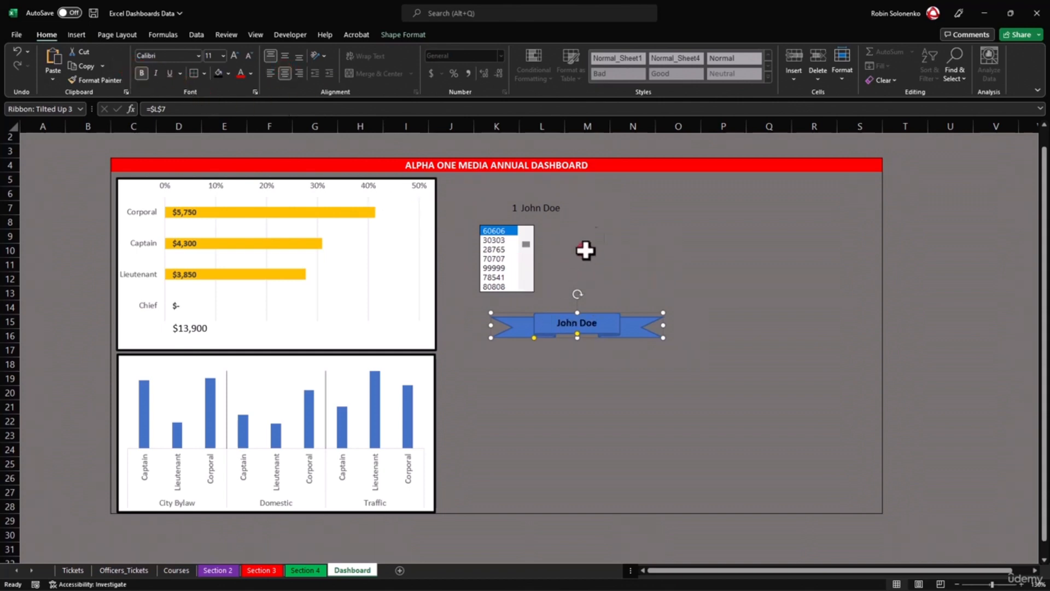
# Hide the contents of K7:L7 by setting their font colour to the grey of the dashboard background.
pyautogui.moveTo(495, 207); pyautogui.dragTo(539, 212)
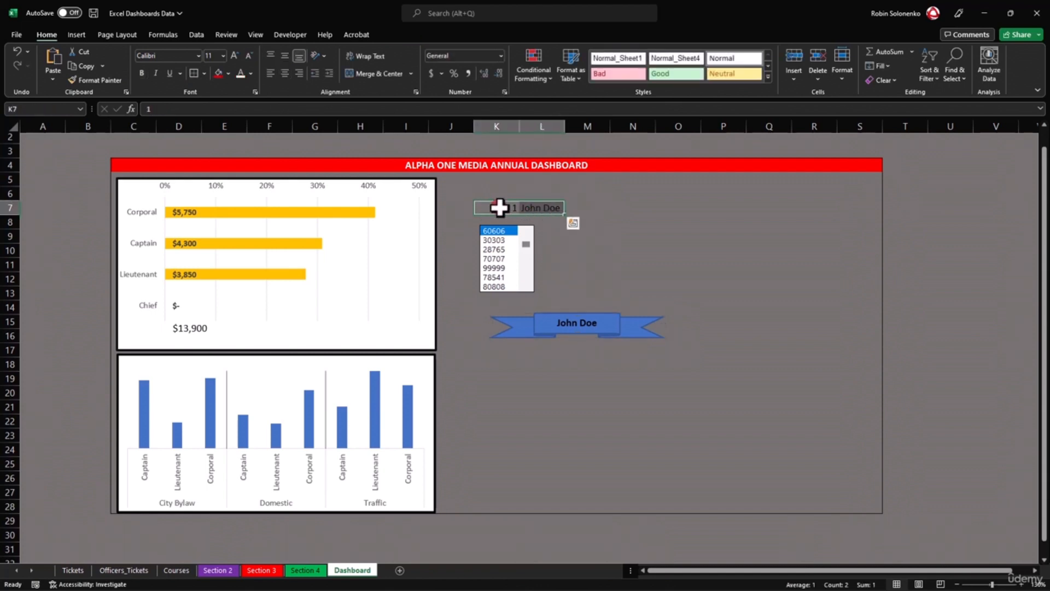
pyautogui.click(525, 231)
pyautogui.click(250, 73)
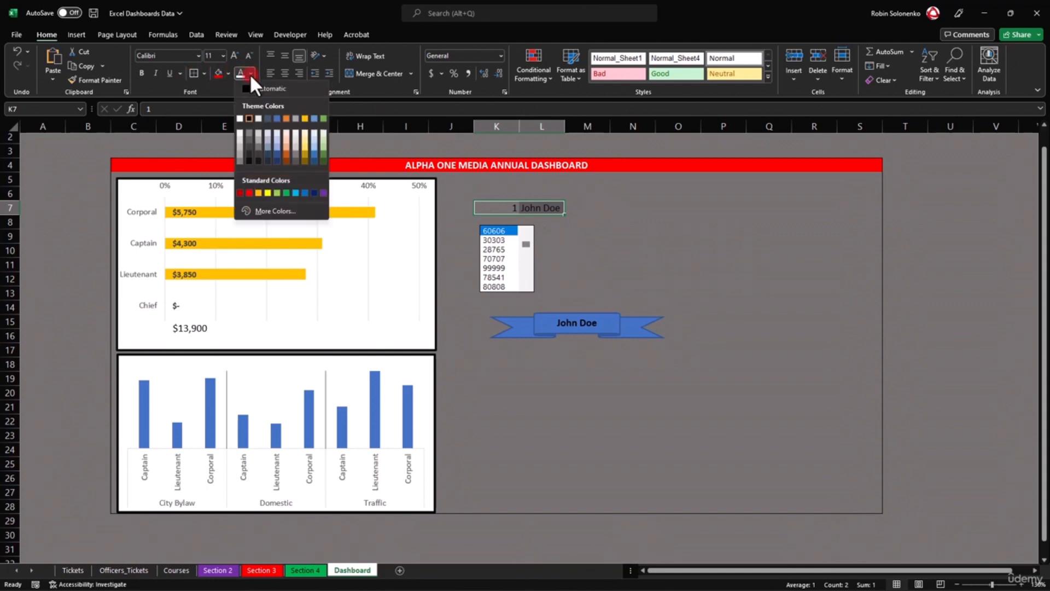
pyautogui.click(259, 146)
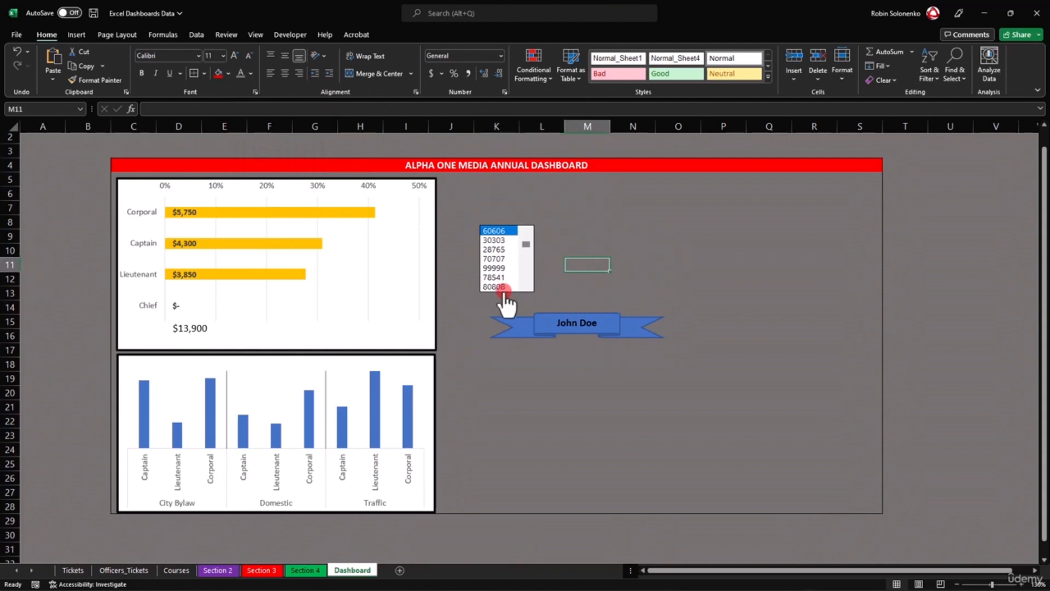
# Move the ticket list box up so that it starts at about row 7 in columns K and L.
pyautogui.rightClick(522, 269)
pyautogui.press('Escape')
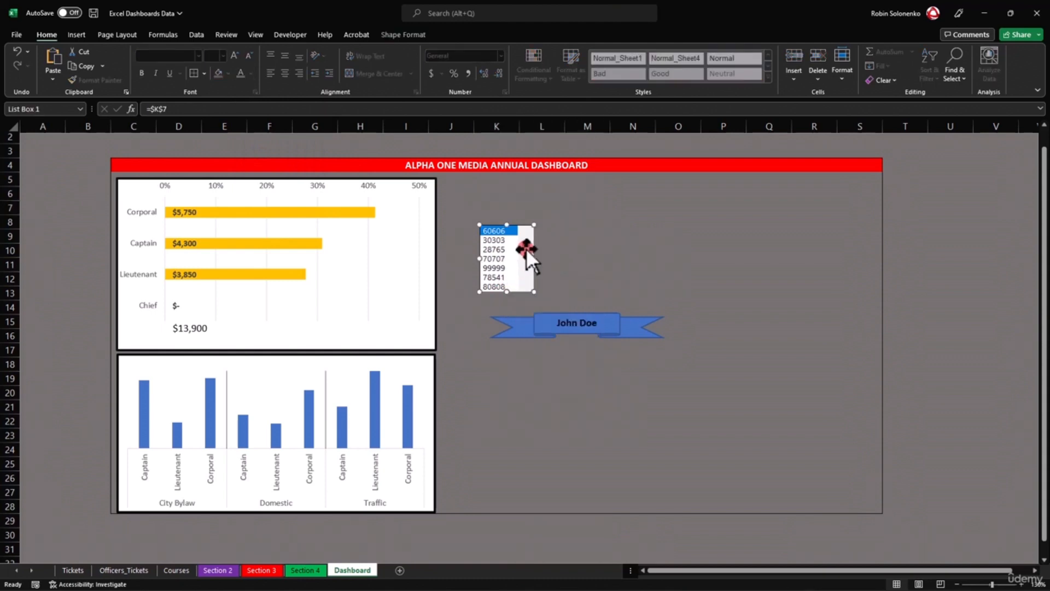
pyautogui.moveTo(534, 267); pyautogui.dragTo(536, 242)
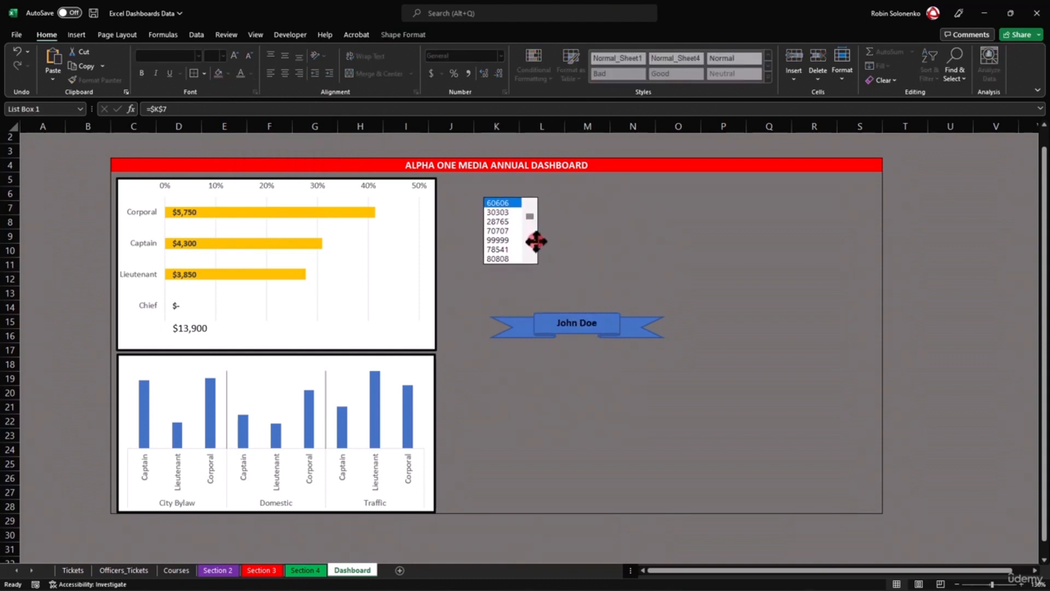
# Merge and centre J6:M6 above the list box and enter the heading "Pick A Ticket - Get a Criminal".
pyautogui.click(471, 186)
pyautogui.moveTo(456, 192); pyautogui.dragTo(577, 190)
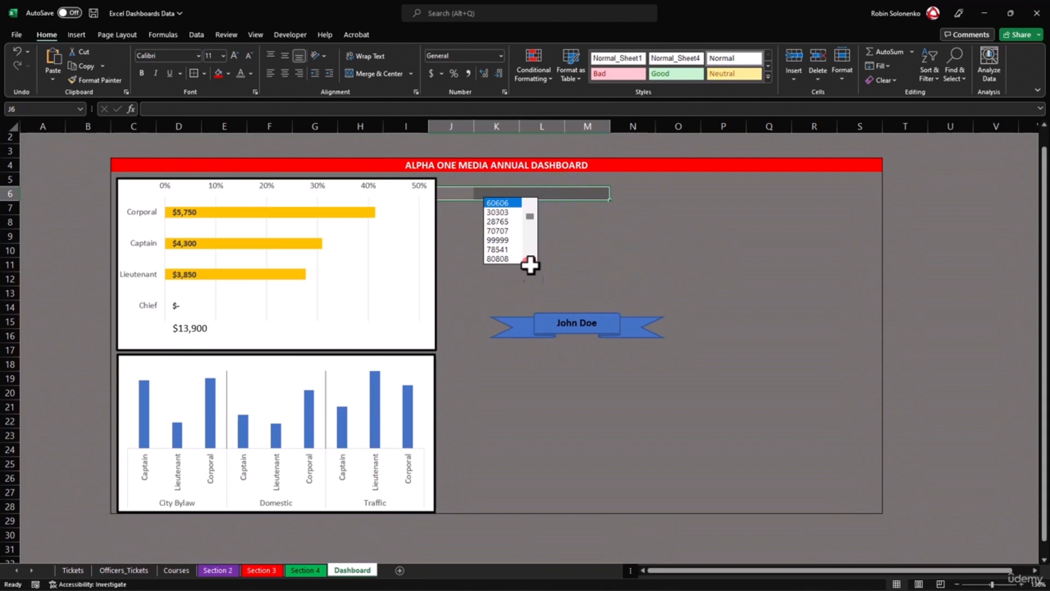
pyautogui.click(346, 73)
pyautogui.click(503, 202)
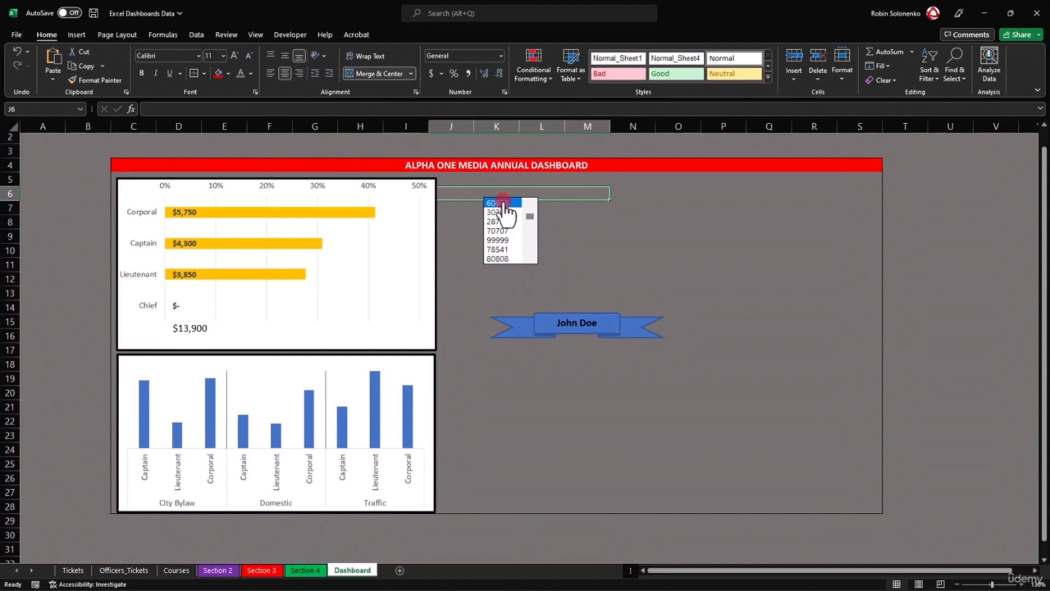
pyautogui.write('Pi')
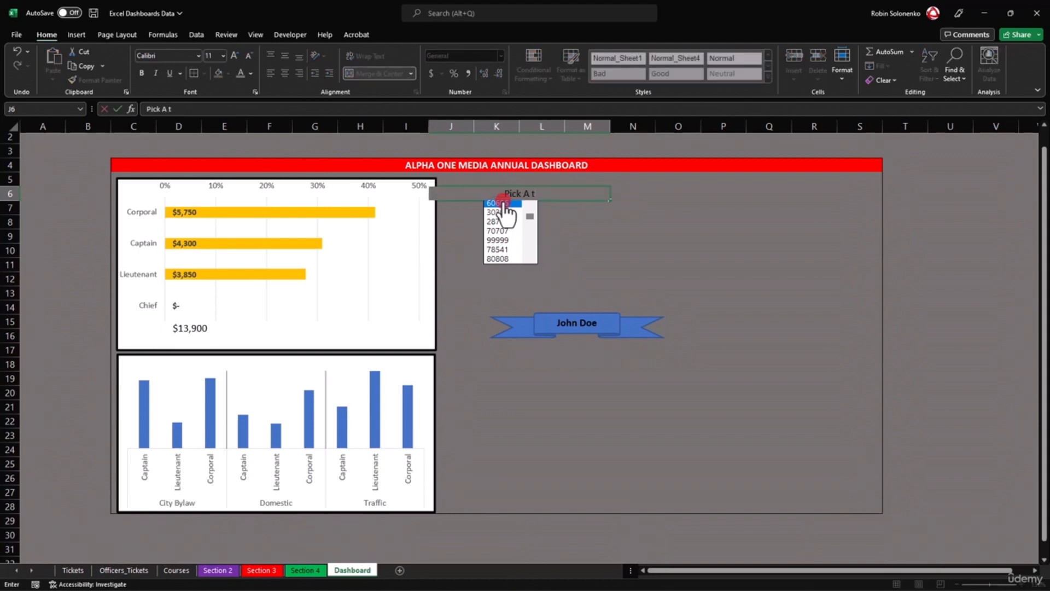
pyautogui.write('ck A Ticket - Get a Cr')
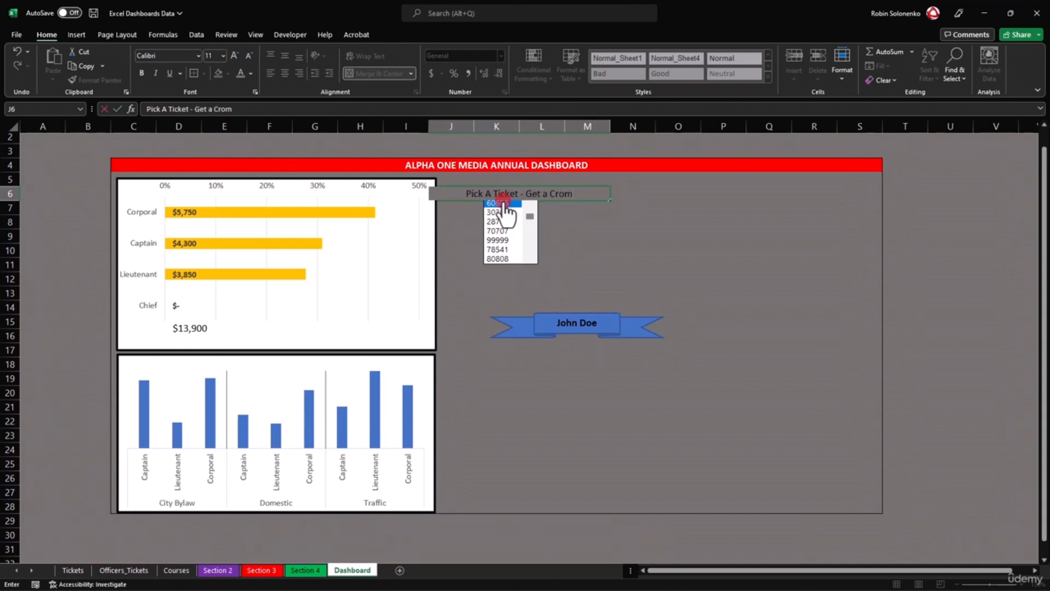
pyautogui.write('iminal')
pyautogui.press('Return')
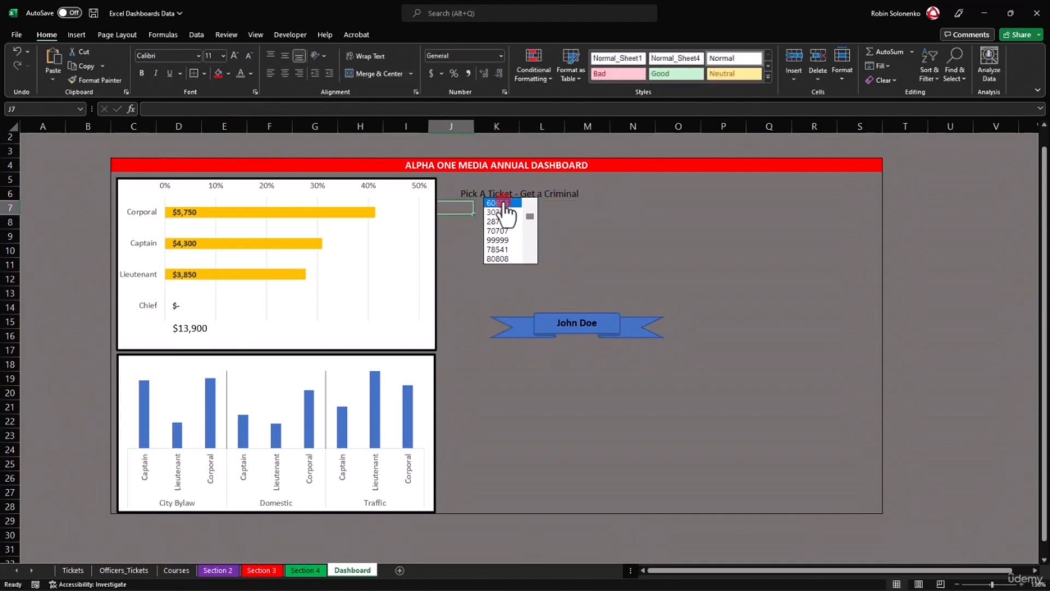
# Give the merged heading in J6 a black fill and a white font.
pyautogui.click(473, 195)
pyautogui.click(230, 71)
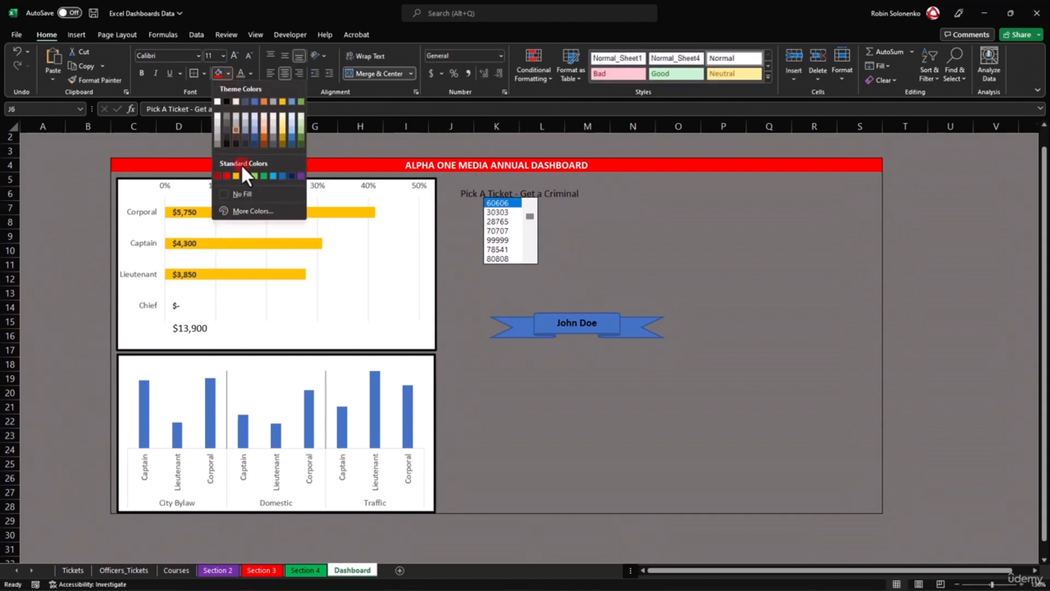
pyautogui.click(224, 142)
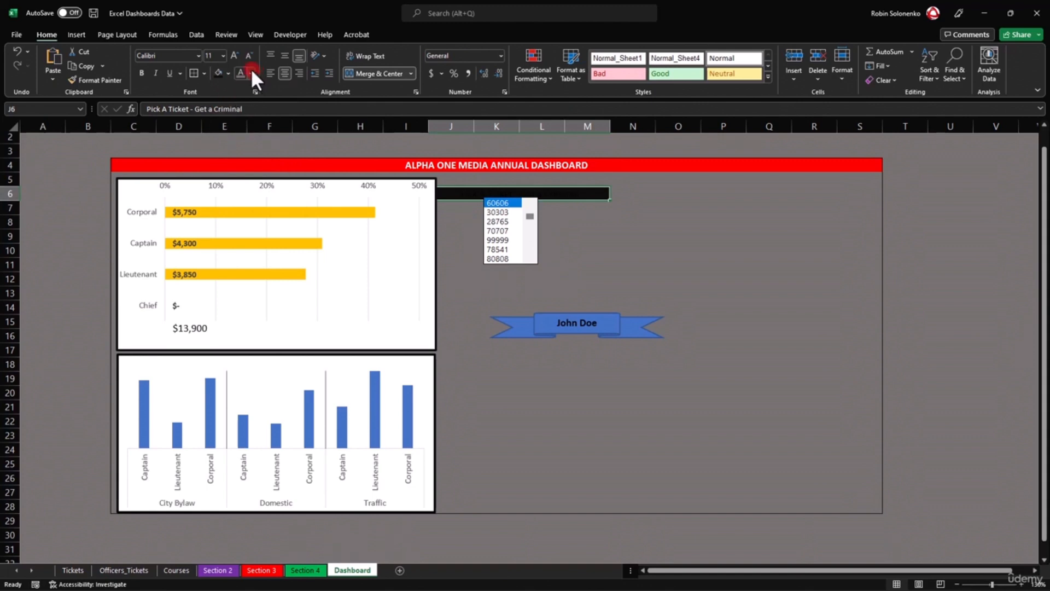
pyautogui.click(251, 73)
pyautogui.click(238, 116)
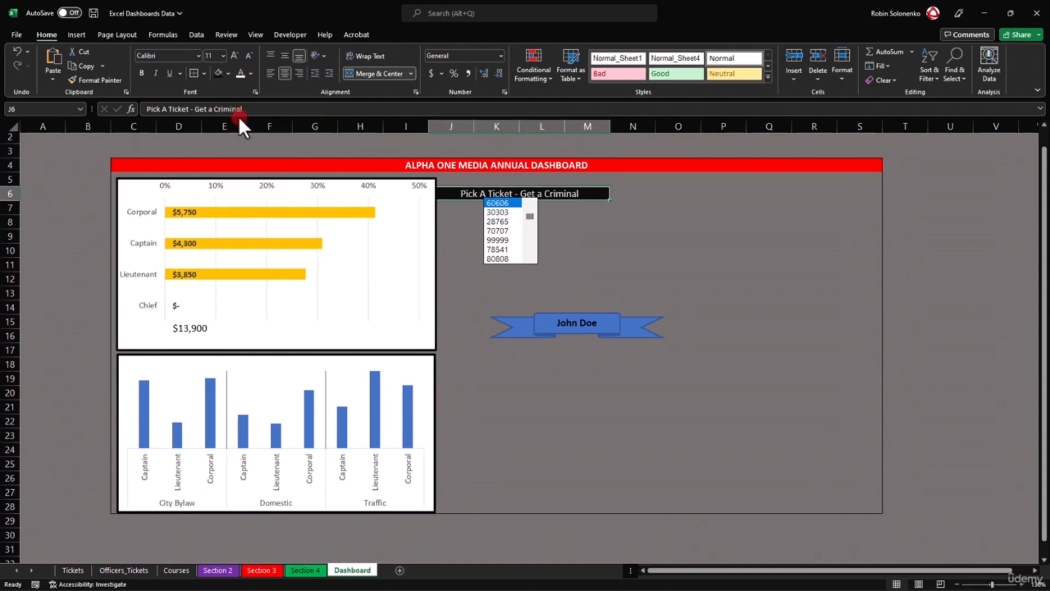
# Centre the list box just under the black heading and move the ribbon directly beneath it, spanning columns J to M.
pyautogui.click(514, 259)
pyautogui.rightClick(527, 261)
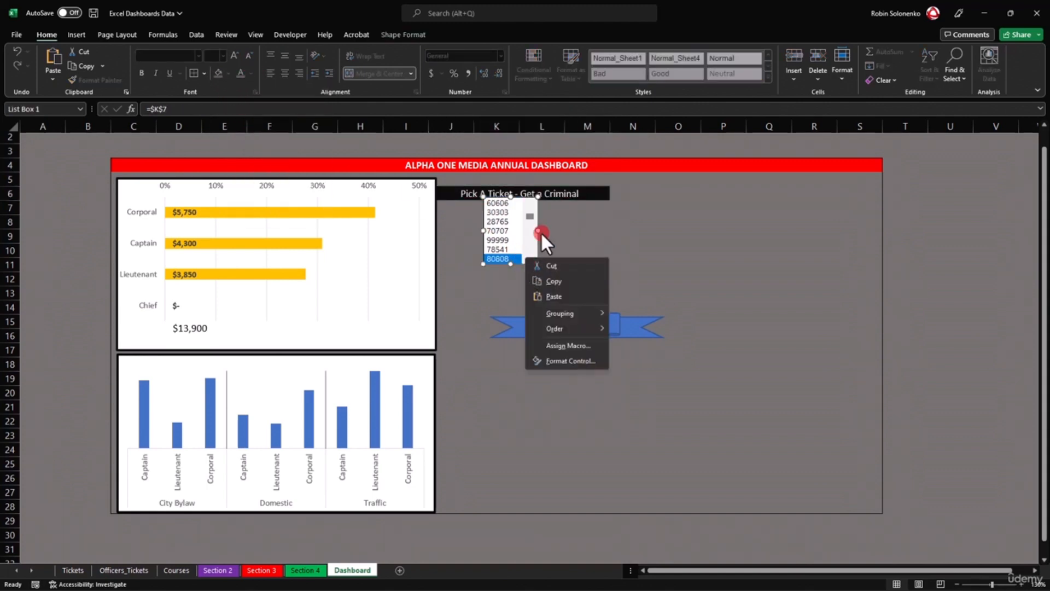
pyautogui.click(539, 225)
pyautogui.moveTo(531, 246); pyautogui.dragTo(539, 251)
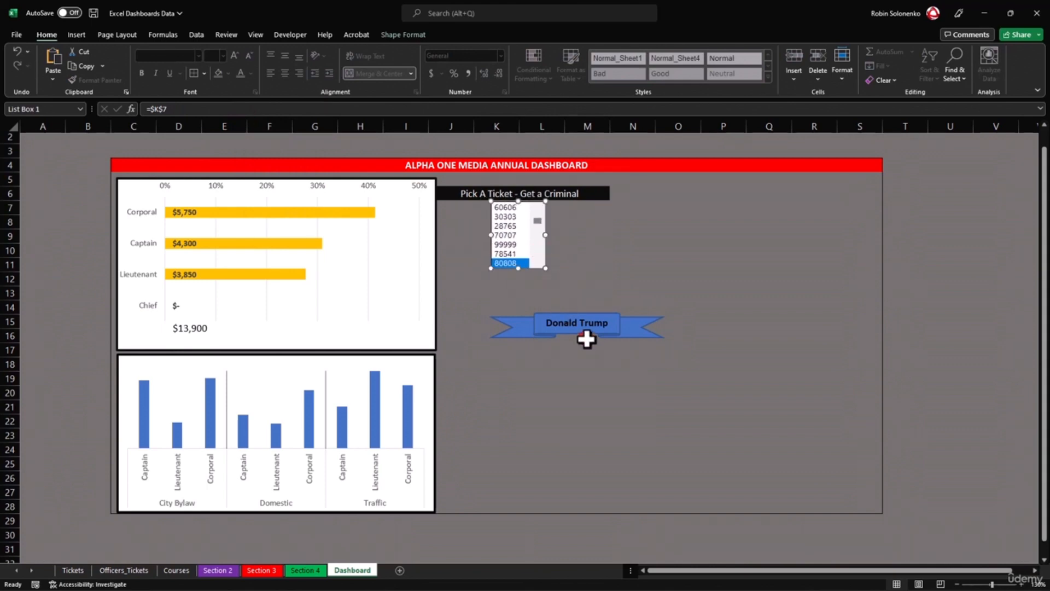
pyautogui.moveTo(591, 341); pyautogui.dragTo(537, 296)
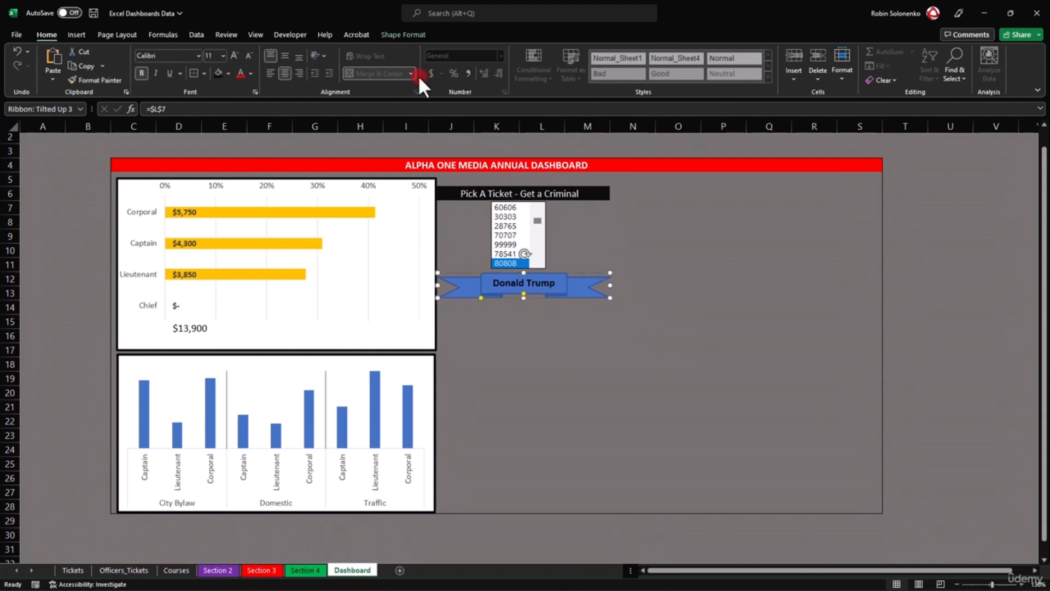
# Format the ribbon shape with a black fill, red text and a white outline.
pyautogui.click(218, 70)
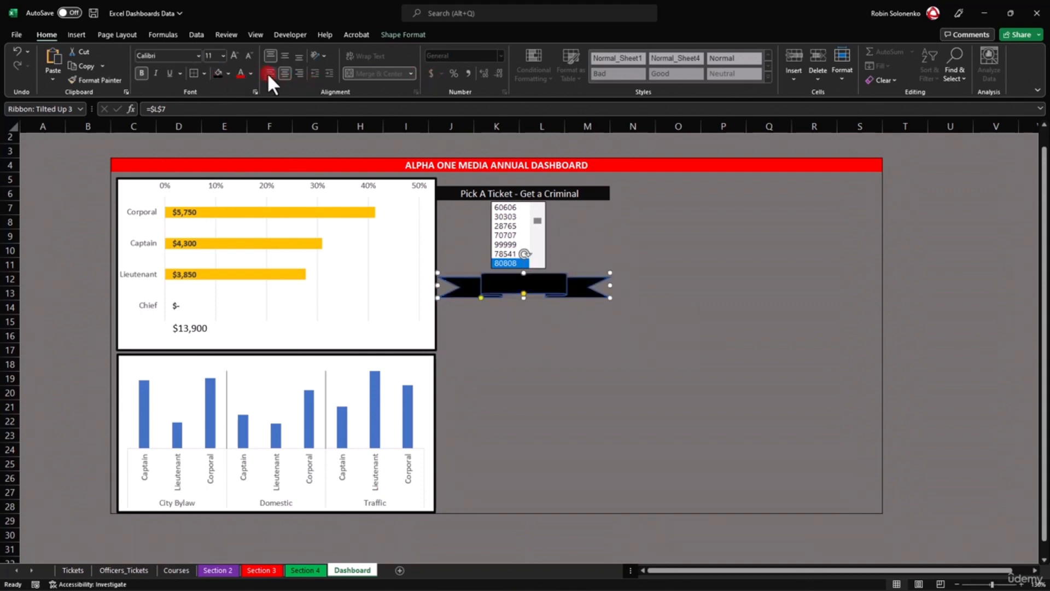
pyautogui.click(251, 73)
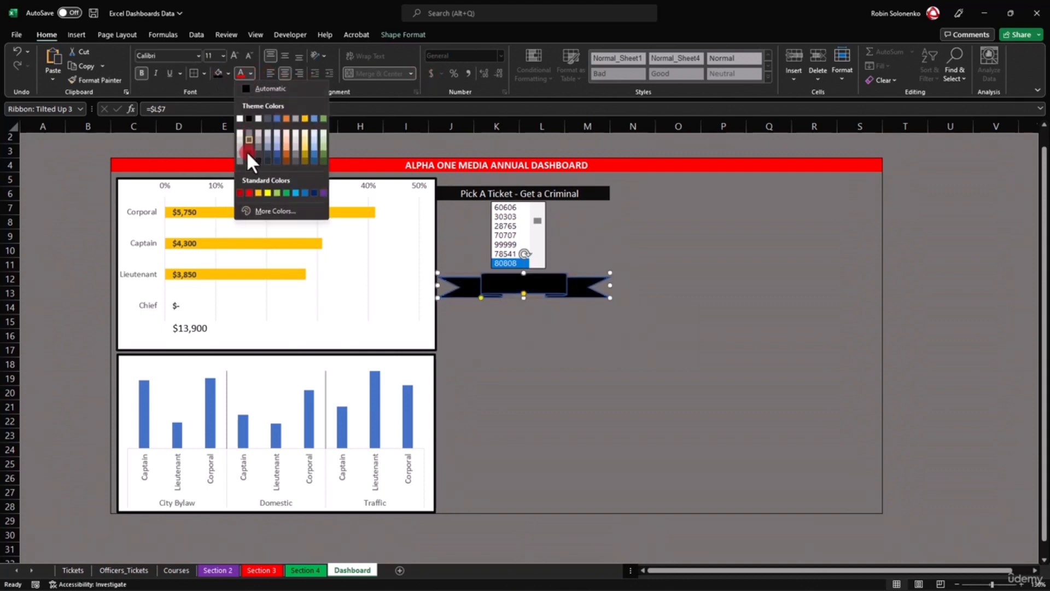
pyautogui.click(249, 191)
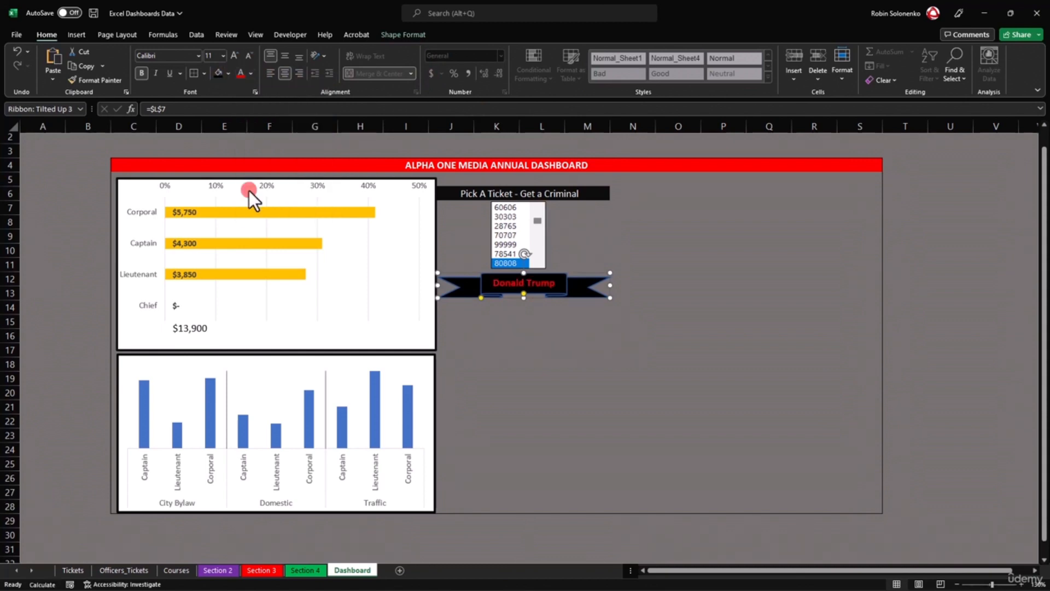
pyautogui.click(403, 34)
pyautogui.click(437, 66)
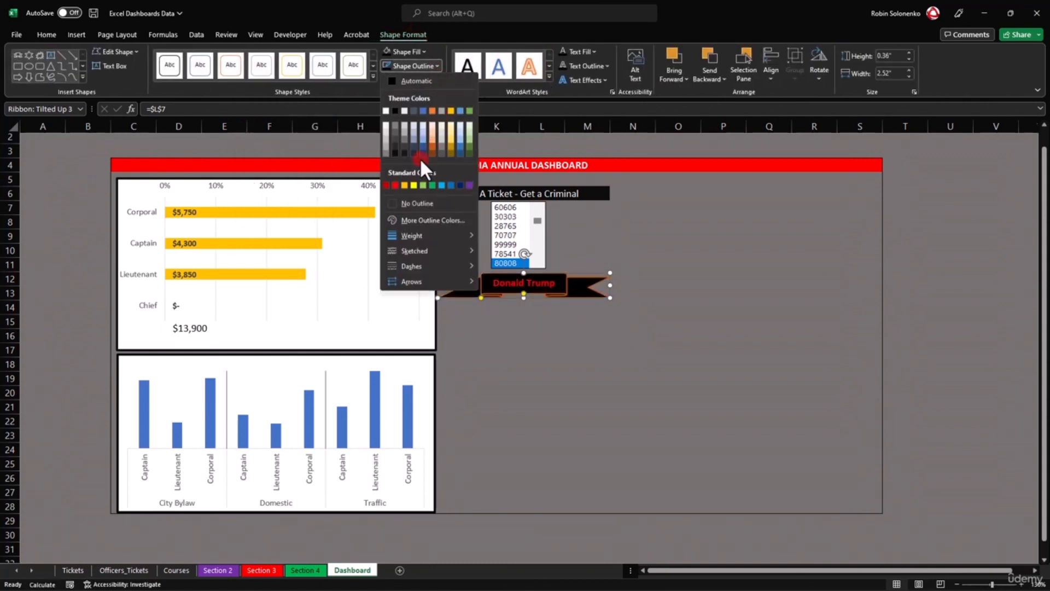
pyautogui.click(386, 126)
pyautogui.click(574, 334)
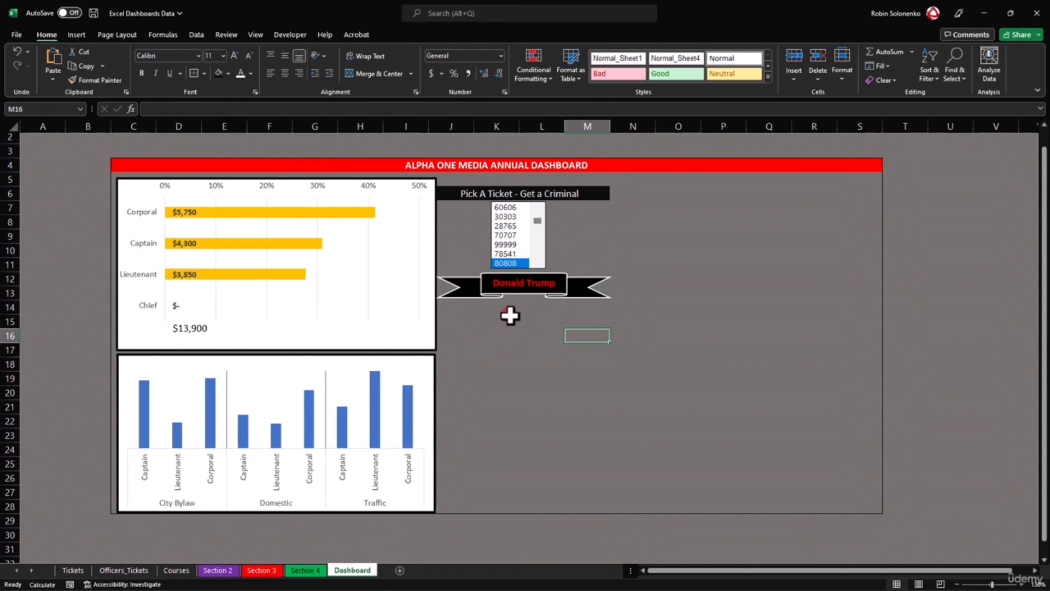
# Test the ribbon's linked name by picking several ticket numbers in the list box, starting with 60606 and finishing on 70707.
pyautogui.click(514, 208)
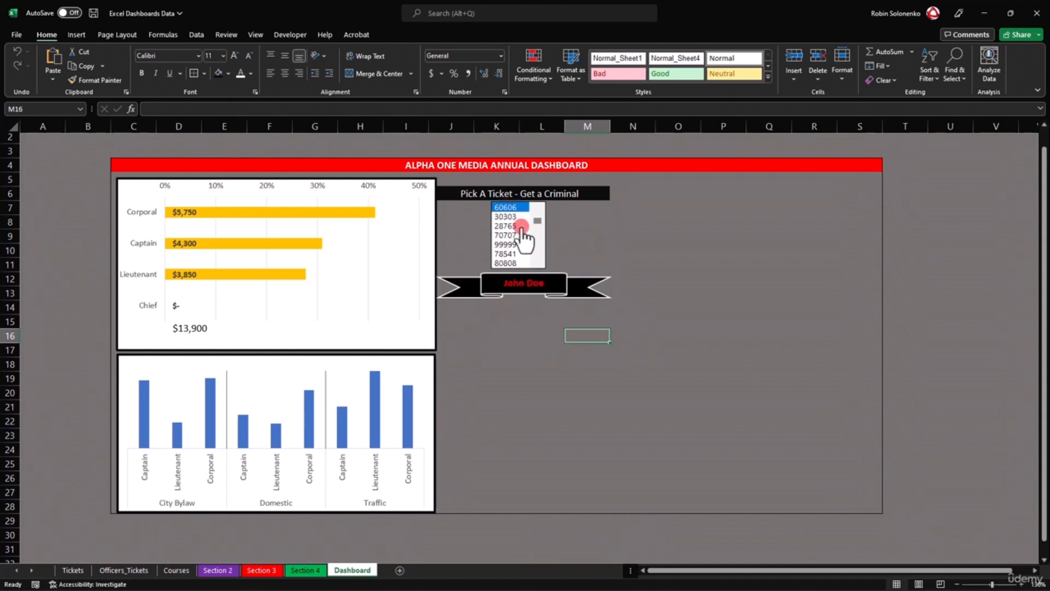
pyautogui.scroll(-1, 511, 251)
pyautogui.scroll(1, 509, 219)
pyautogui.click(510, 226)
pyautogui.click(509, 244)
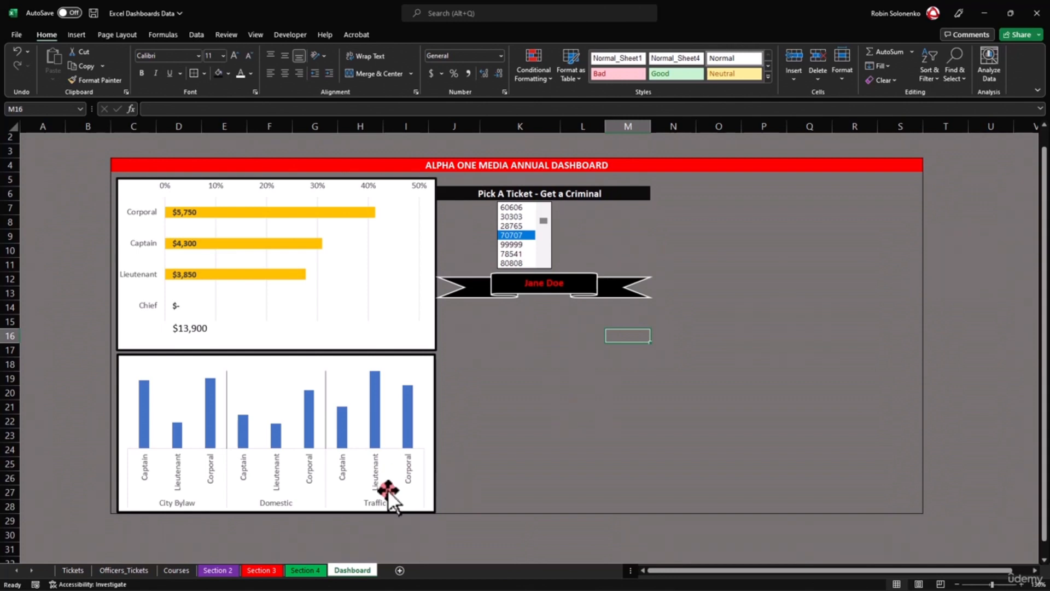
# Copy the Course Registrations table with its headings, AG4:AJ17, from the Section 4 sheet.
pyautogui.click(308, 572)
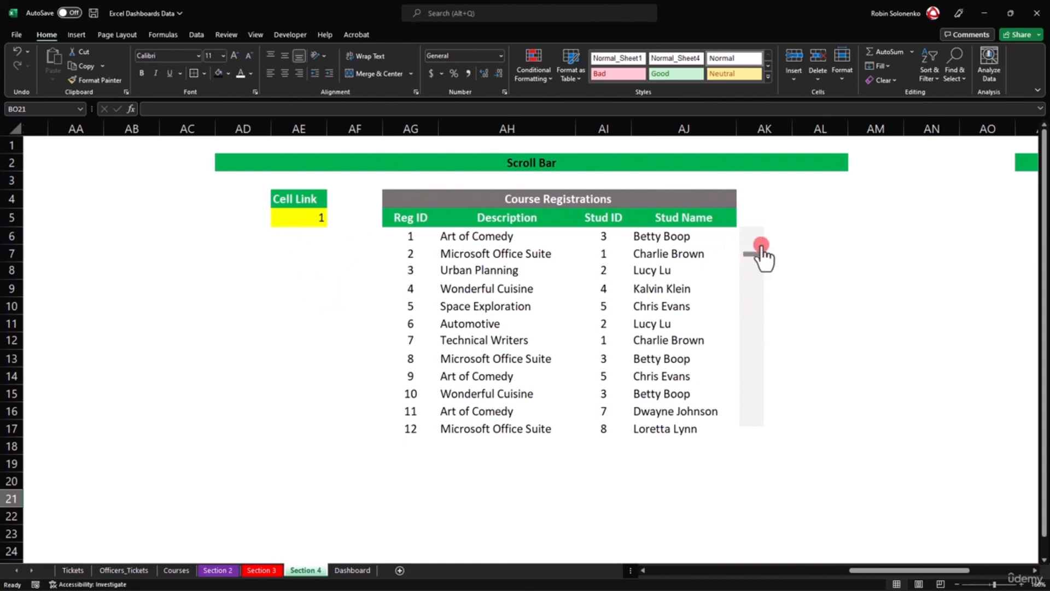
pyautogui.moveTo(404, 198); pyautogui.dragTo(408, 430)
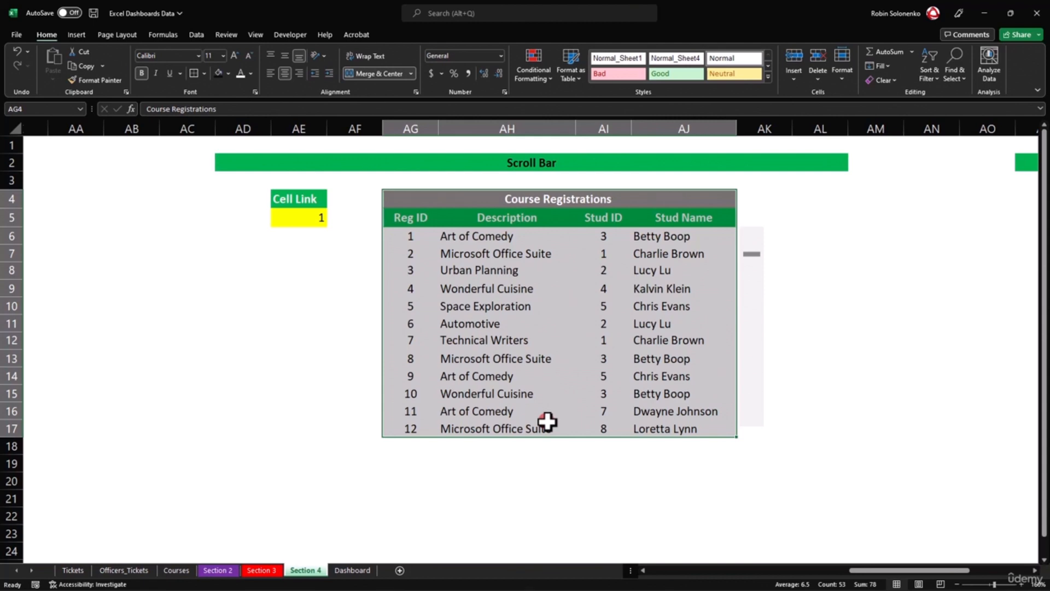
pyautogui.hotkey('ctrl', 'c')
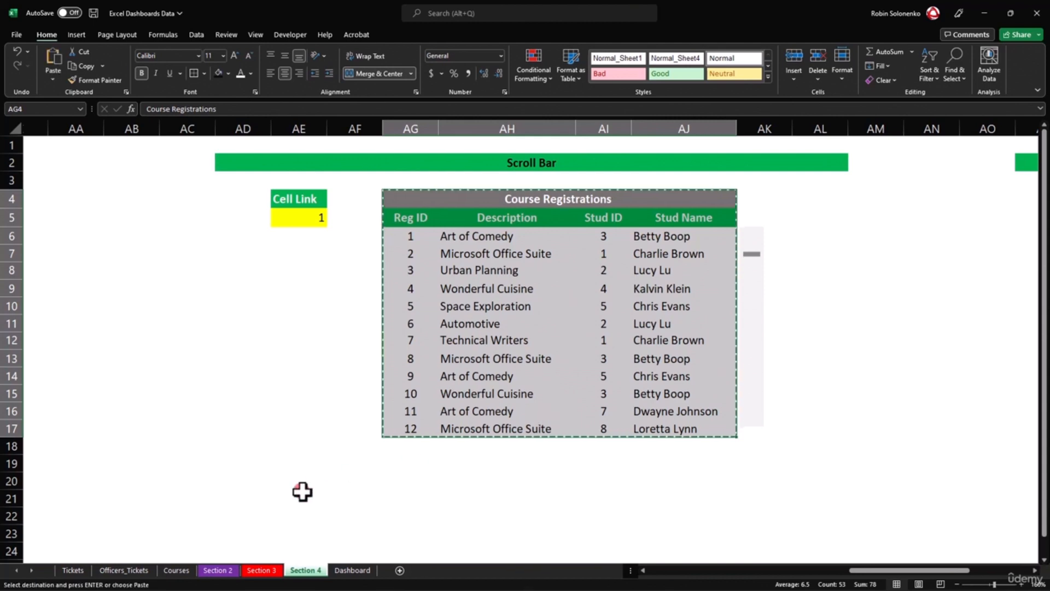
# Paste the copied Course Registrations table into the Dashboard sheet starting at J15.
pyautogui.click(353, 570)
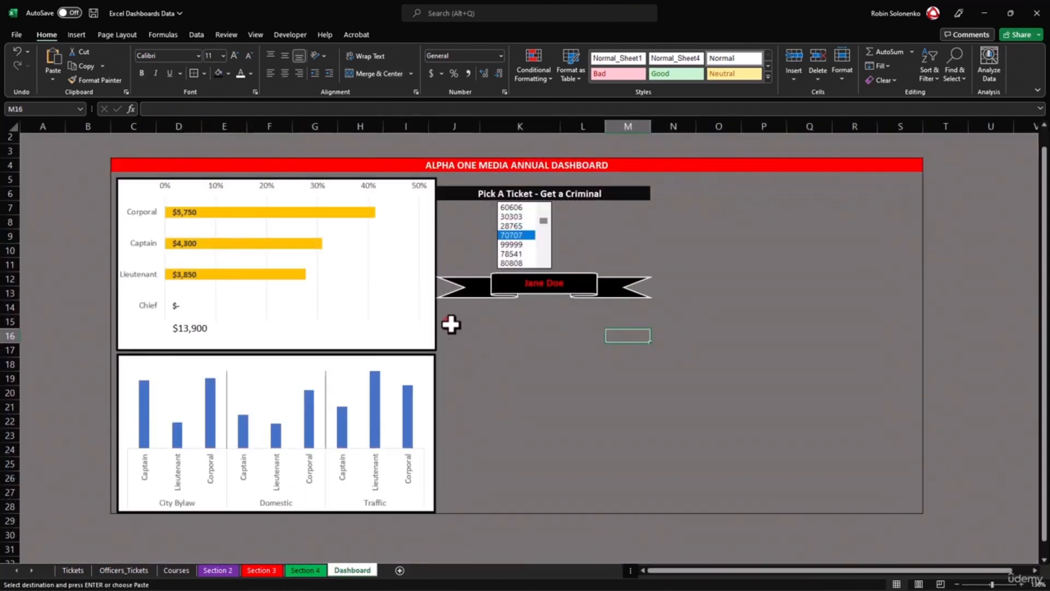
pyautogui.click(449, 326)
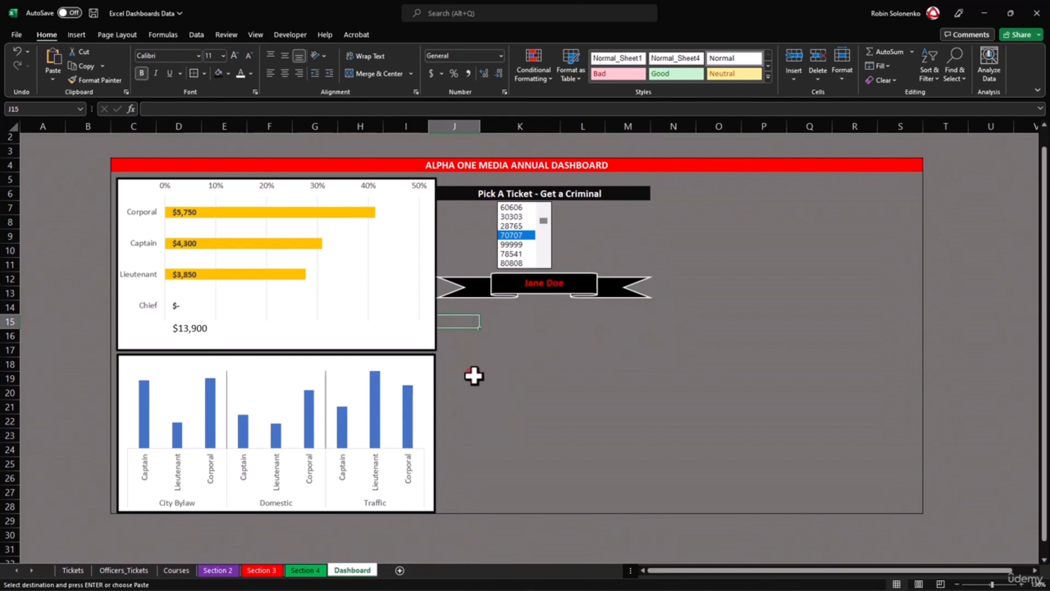
pyautogui.hotkey('ctrl', 'v')
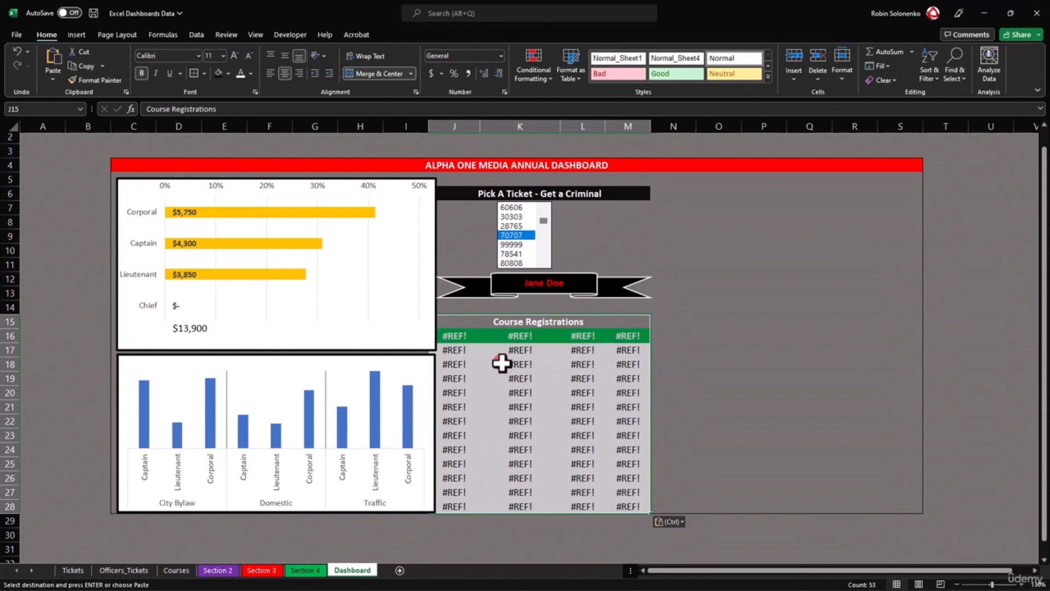
# Replace the broken reference in heading cell J16 with a link to the Reg ID heading, =Courses!B2.
pyautogui.click(458, 337)
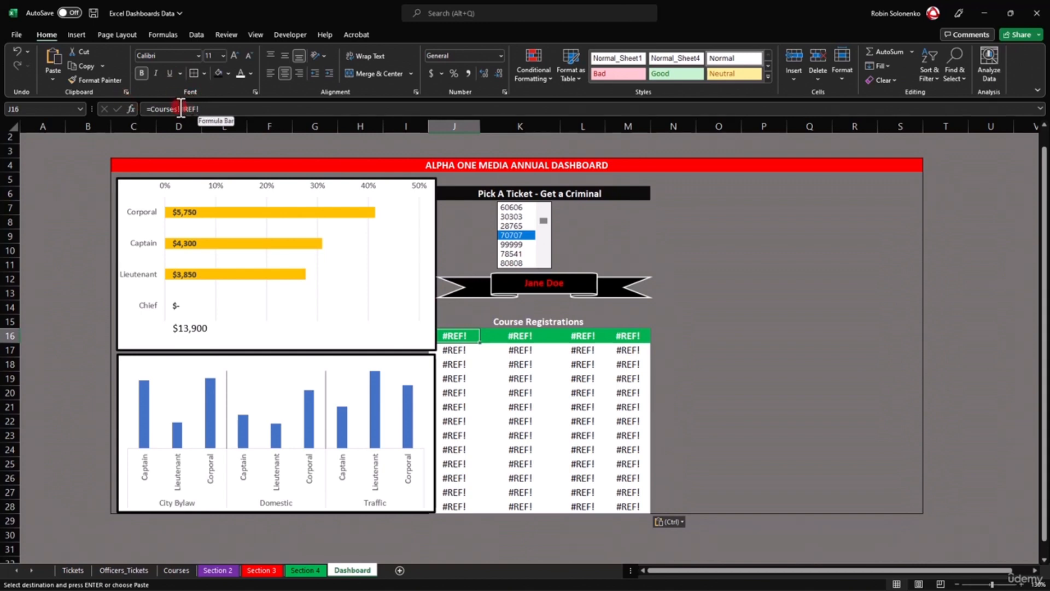
pyautogui.moveTo(183, 108); pyautogui.dragTo(245, 108)
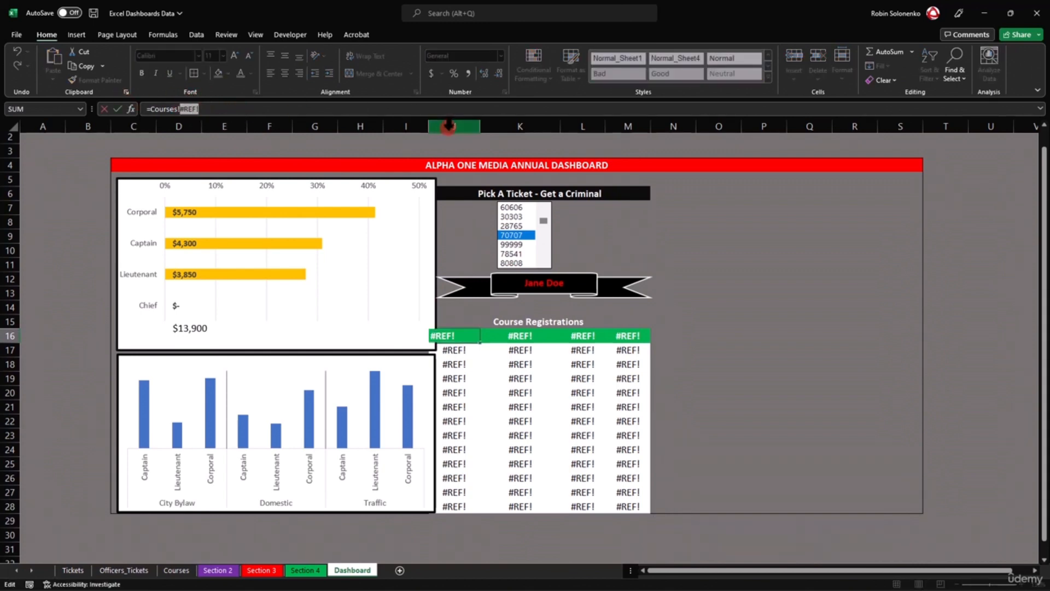
pyautogui.press('BackSpace')
pyautogui.press('BackSpace')
pyautogui.press('BackSpace')
pyautogui.press('BackSpace')
pyautogui.press('BackSpace')
pyautogui.press('BackSpace')
pyautogui.press('BackSpace')
pyautogui.press('BackSpace')
pyautogui.press('BackSpace')
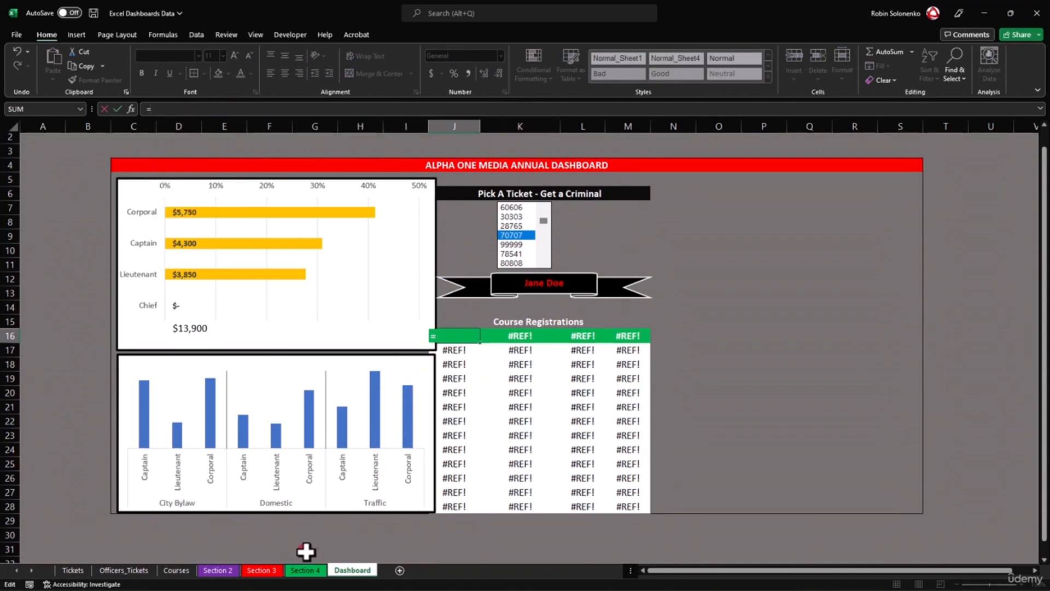
pyautogui.click(174, 570)
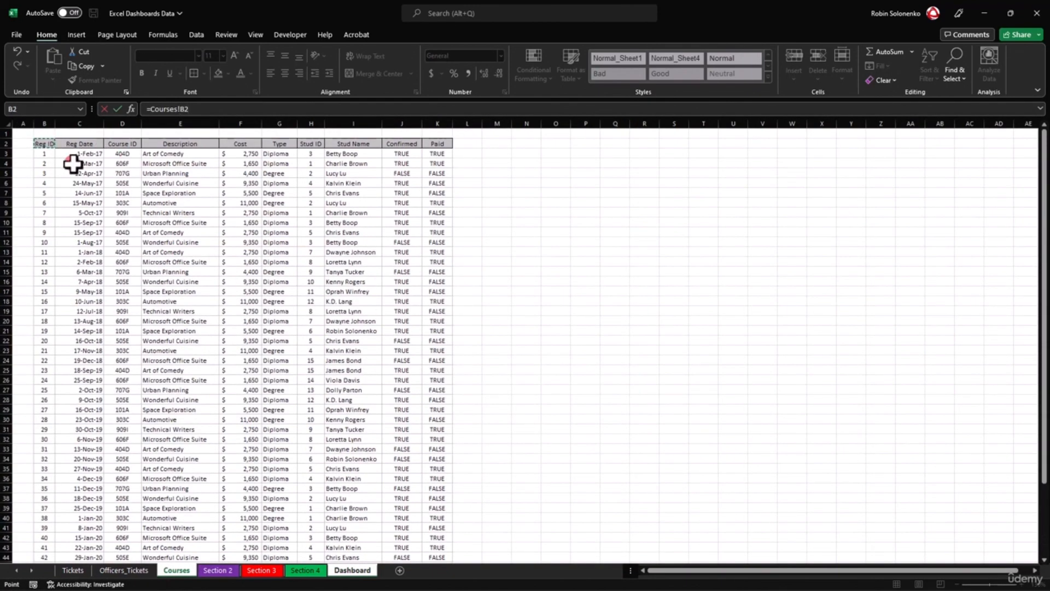
pyautogui.press('Return')
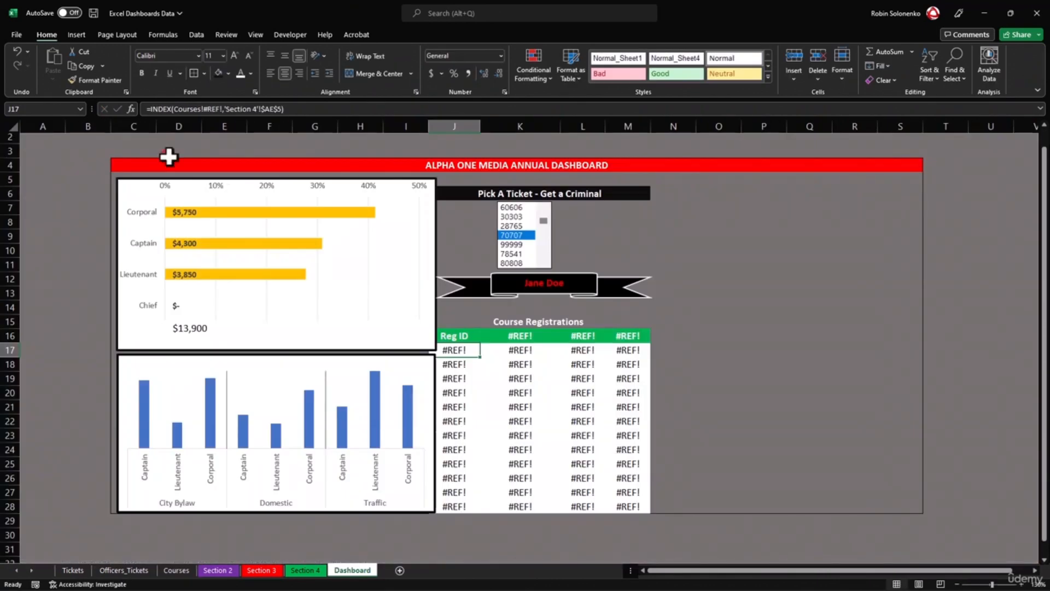
# Link heading cell K16 to the Stud Name heading on the Courses sheet, =Courses!I2.
pyautogui.click(531, 336)
pyautogui.write('=')
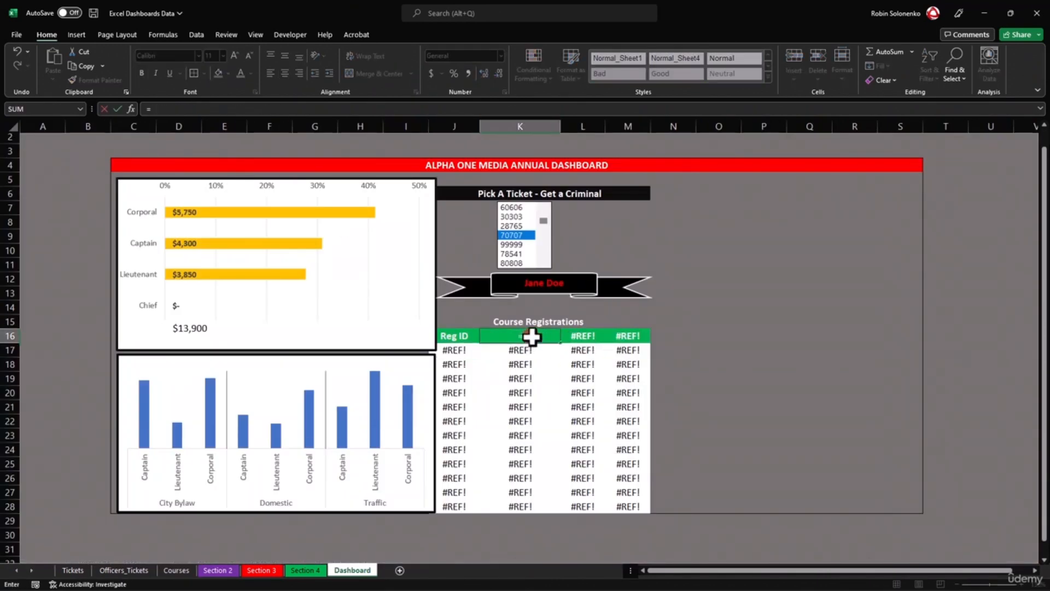
pyautogui.click(182, 571)
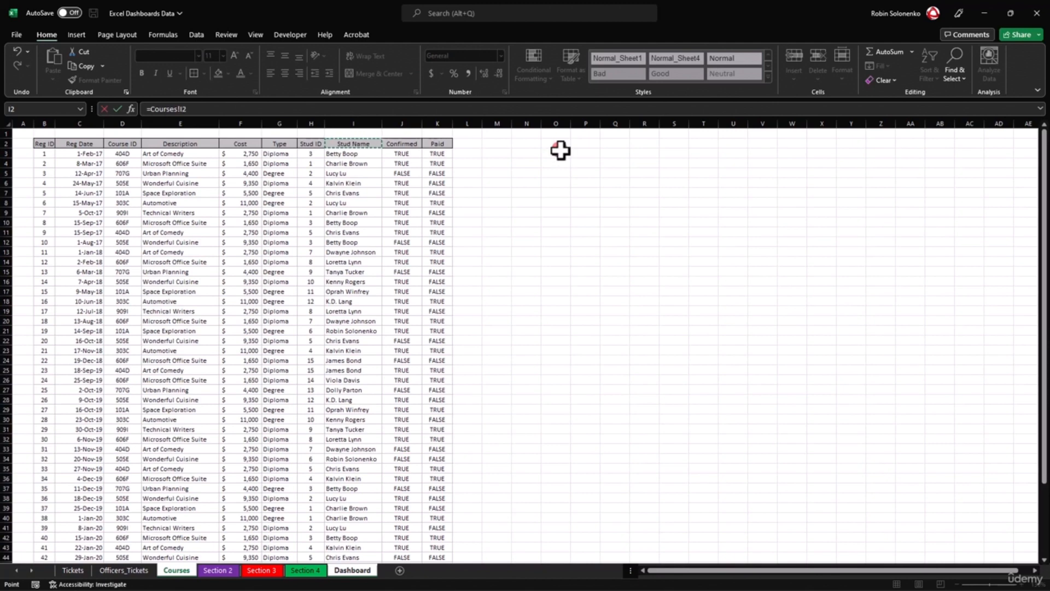
pyautogui.press('Escape')
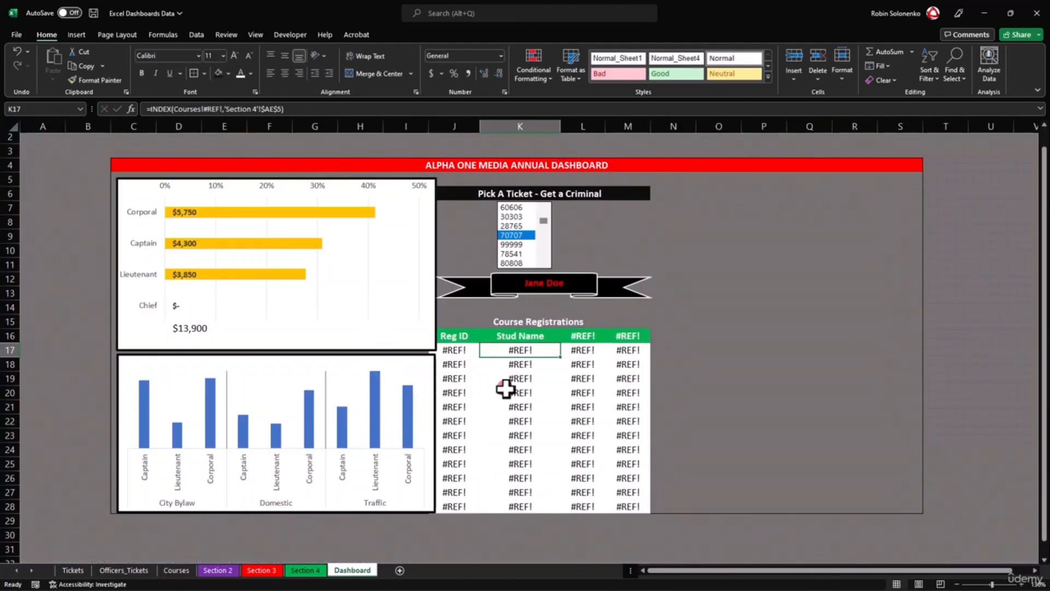
# Link heading cell L16 to the Description heading on the Courses sheet, =Courses!E2.
pyautogui.click(573, 334)
pyautogui.write('=')
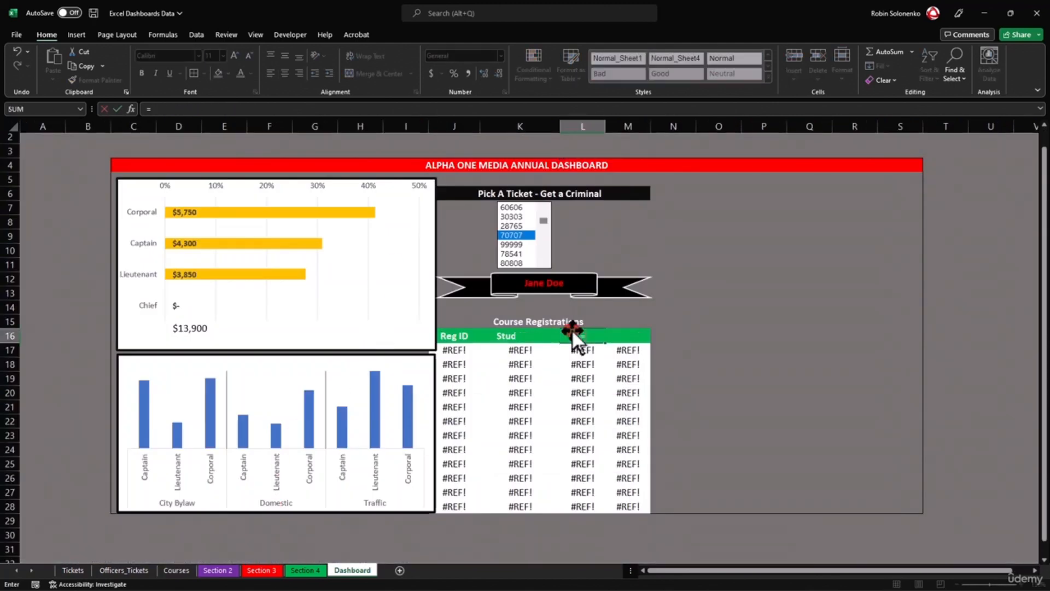
pyautogui.click(176, 570)
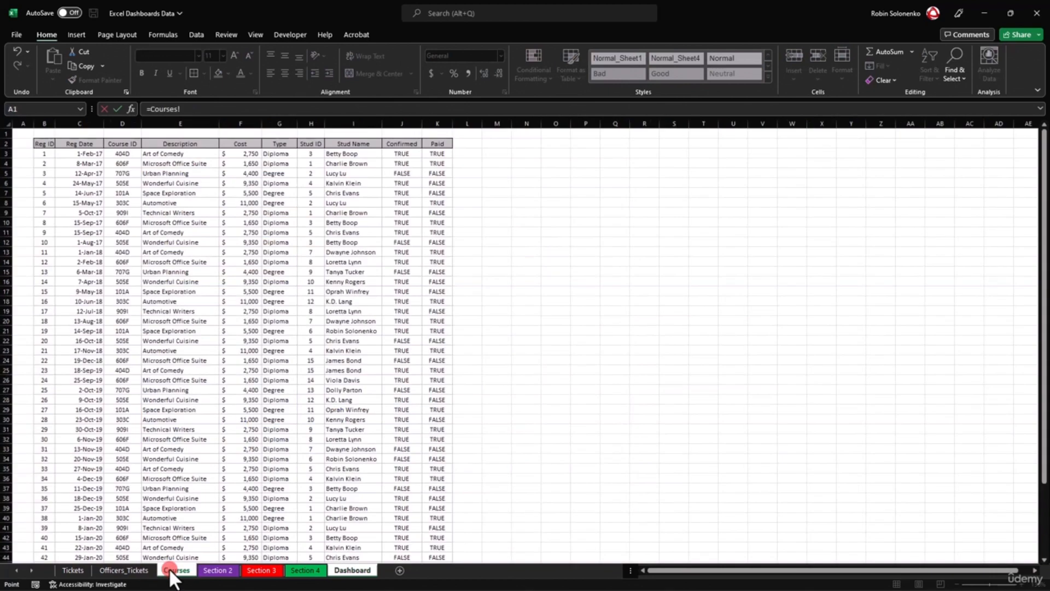
pyautogui.click(169, 141)
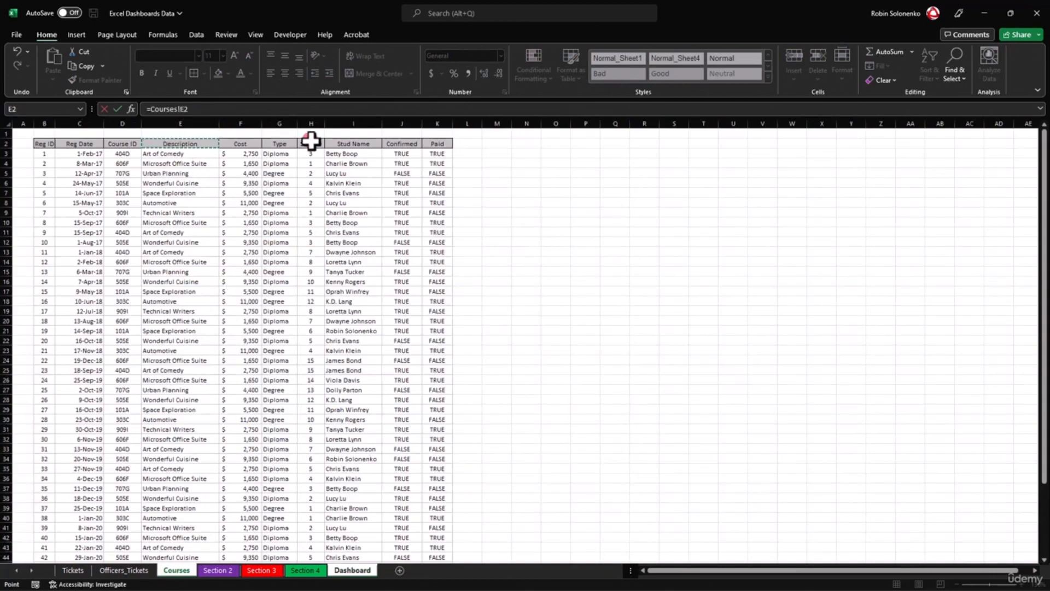
pyautogui.press('Return')
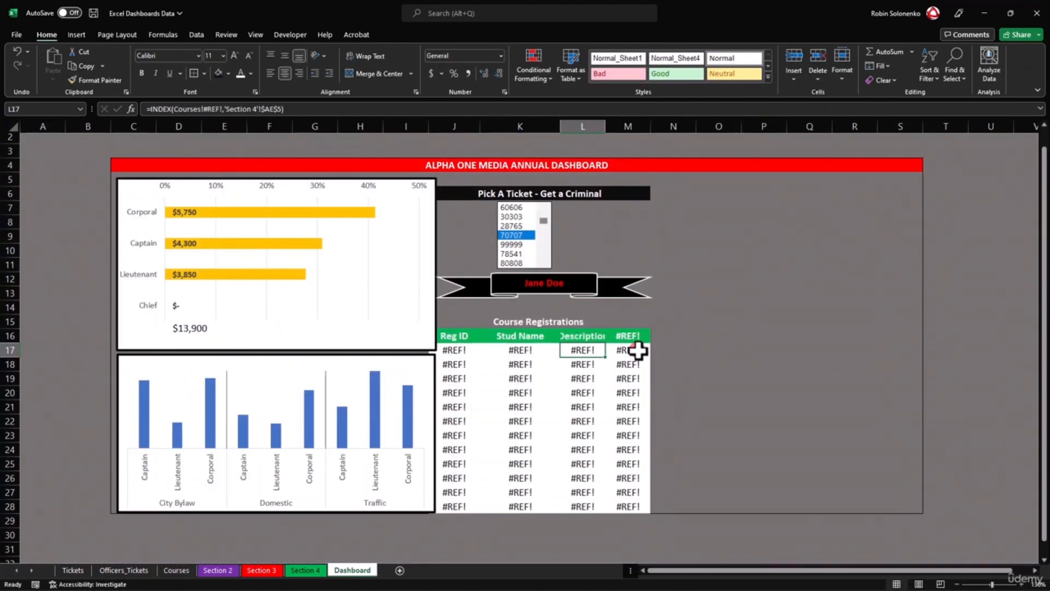
# Clear the contents of the fourth table column, M16:M28, and paint it with the plain background format of N16:N28.
pyautogui.moveTo(629, 336); pyautogui.dragTo(645, 507)
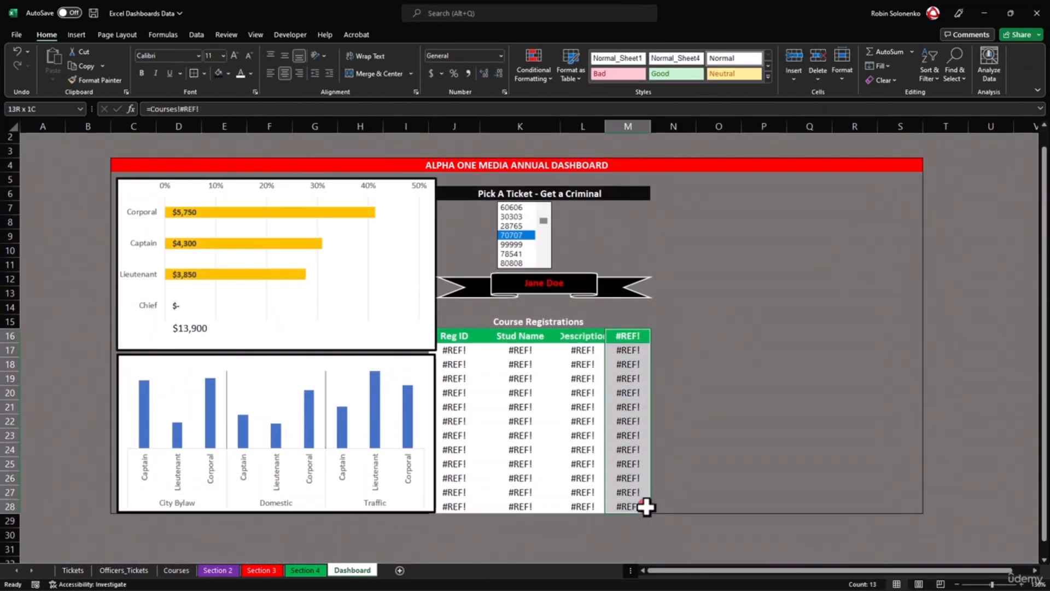
pyautogui.click(888, 78)
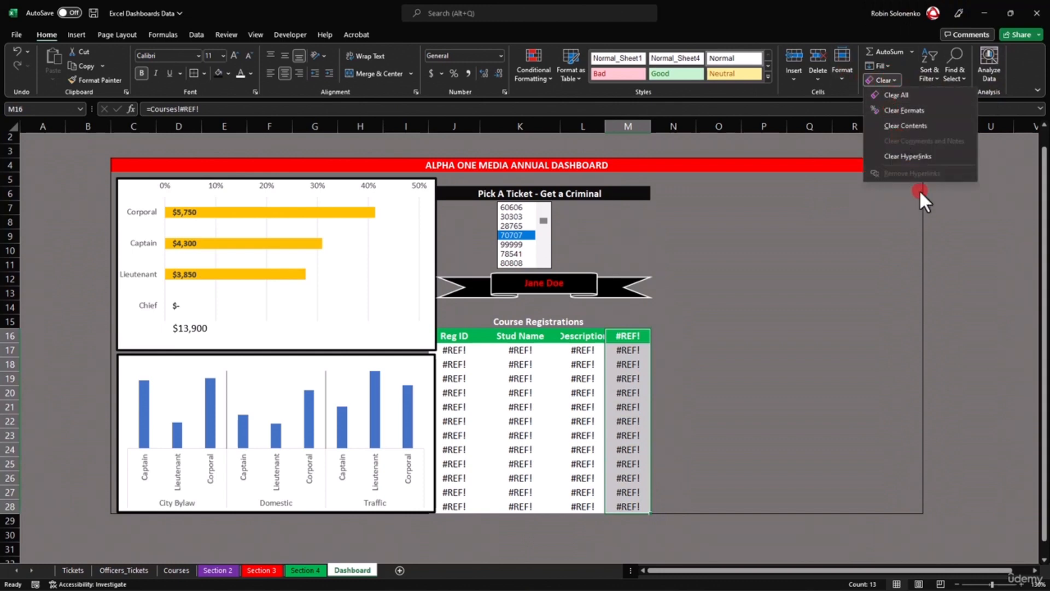
pyautogui.click(905, 126)
pyautogui.click(676, 340)
pyautogui.moveTo(675, 339); pyautogui.dragTo(687, 508)
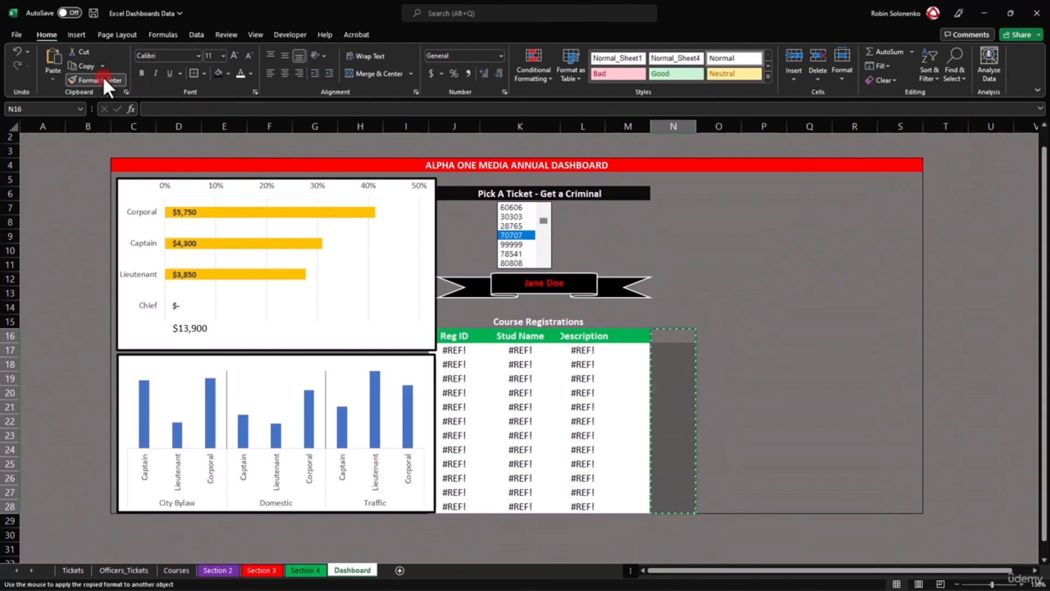
pyautogui.click(639, 340)
pyautogui.click(706, 349)
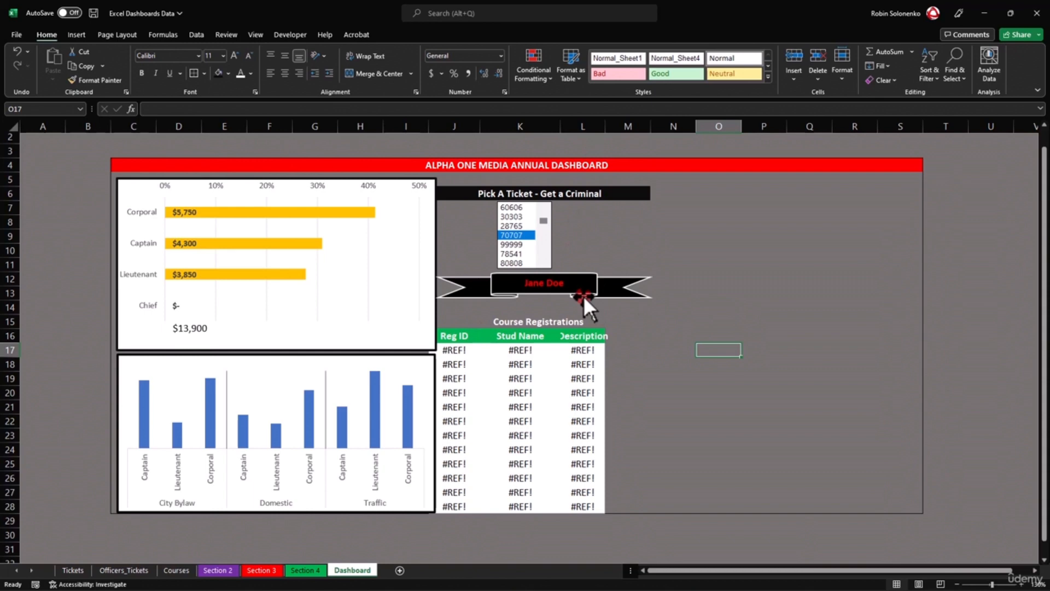
# Unmerge the Course Registrations title, merge and centre it across J15:L15 only, and fill it black.
pyautogui.click(465, 324)
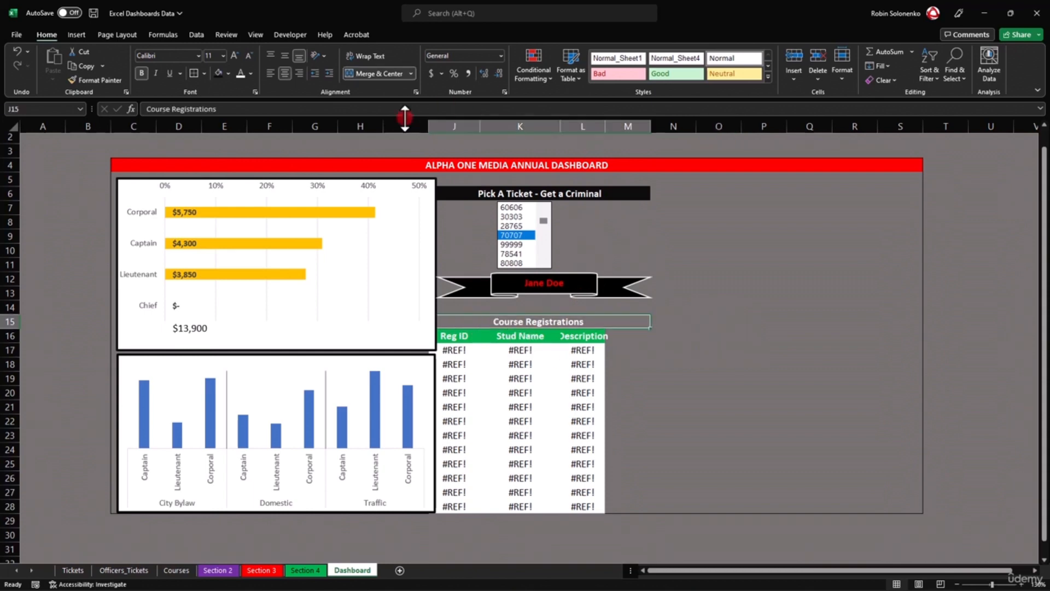
pyautogui.click(375, 73)
pyautogui.moveTo(470, 322); pyautogui.dragTo(563, 323)
pyautogui.click(369, 72)
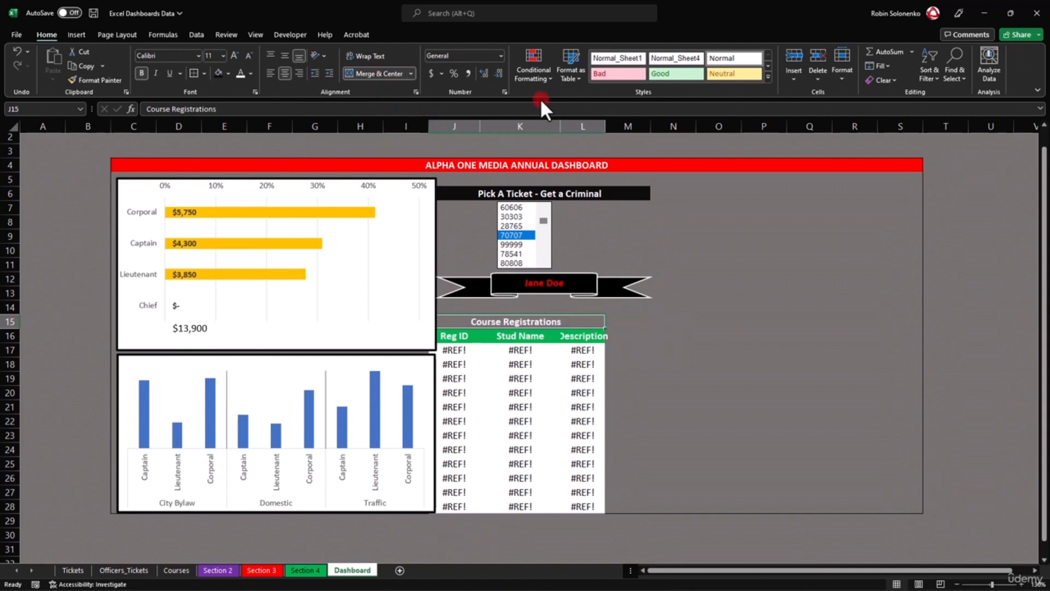
pyautogui.click(219, 71)
pyautogui.click(677, 350)
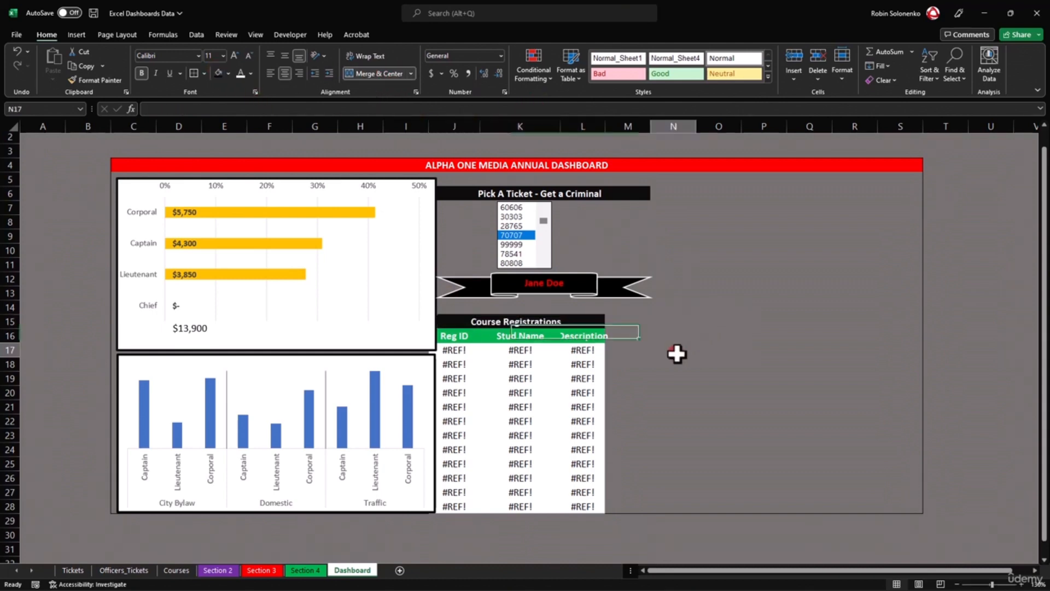
# Change the Reg ID formula in J17 to =INDEX(Courses!B3:B53,'Section 4'!$AE$5) and fill it down to J28.
pyautogui.click(462, 349)
pyautogui.click(525, 353)
pyautogui.click(588, 351)
pyautogui.click(452, 350)
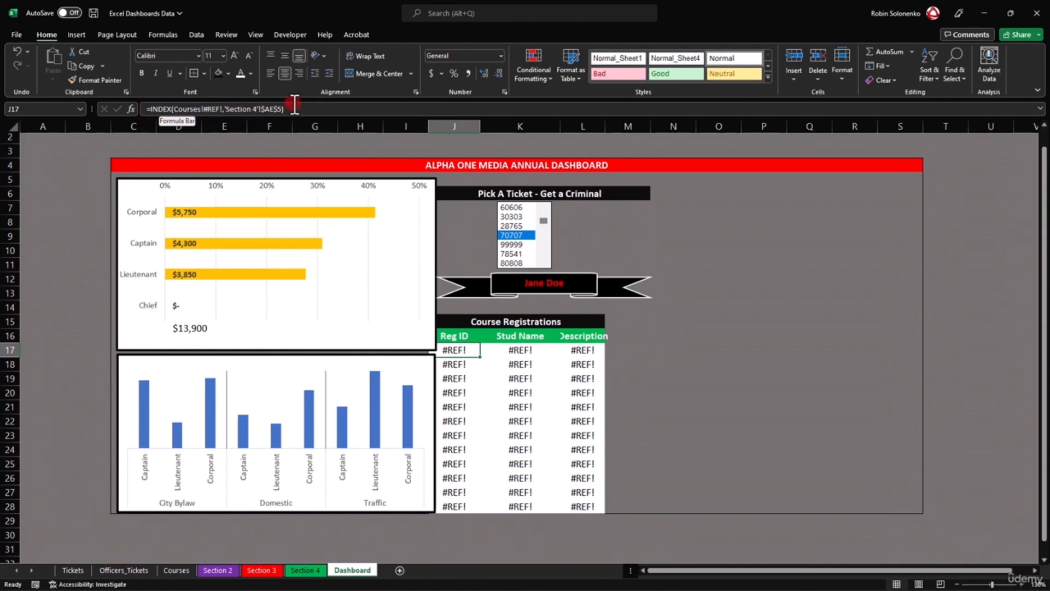
pyautogui.click(224, 109)
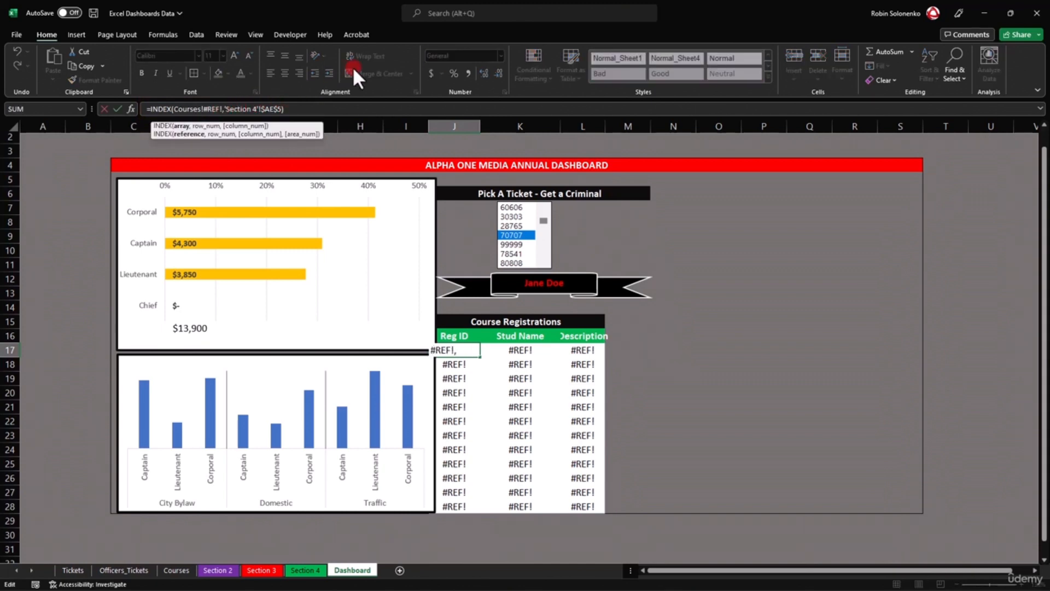
pyautogui.press('BackSpace')
pyautogui.press('BackSpace')
pyautogui.press('BackSpace')
pyautogui.press('BackSpace')
pyautogui.press('BackSpace')
pyautogui.press('BackSpace')
pyautogui.press('BackSpace')
pyautogui.press('BackSpace')
pyautogui.press('BackSpace')
pyautogui.press('BackSpace')
pyautogui.press('BackSpace')
pyautogui.press('BackSpace')
pyautogui.press('BackSpace')
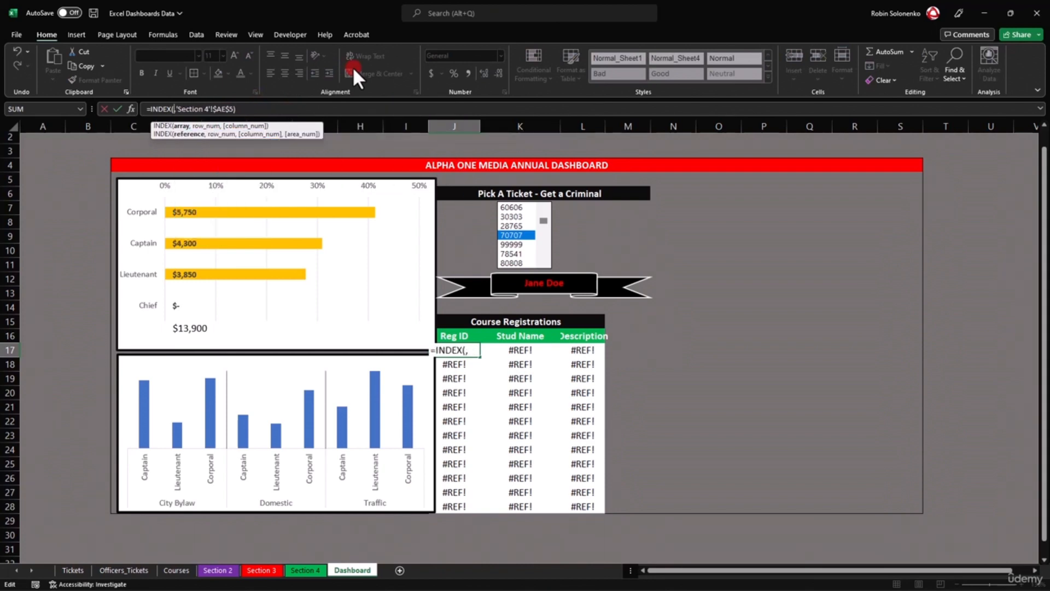
pyautogui.click(175, 570)
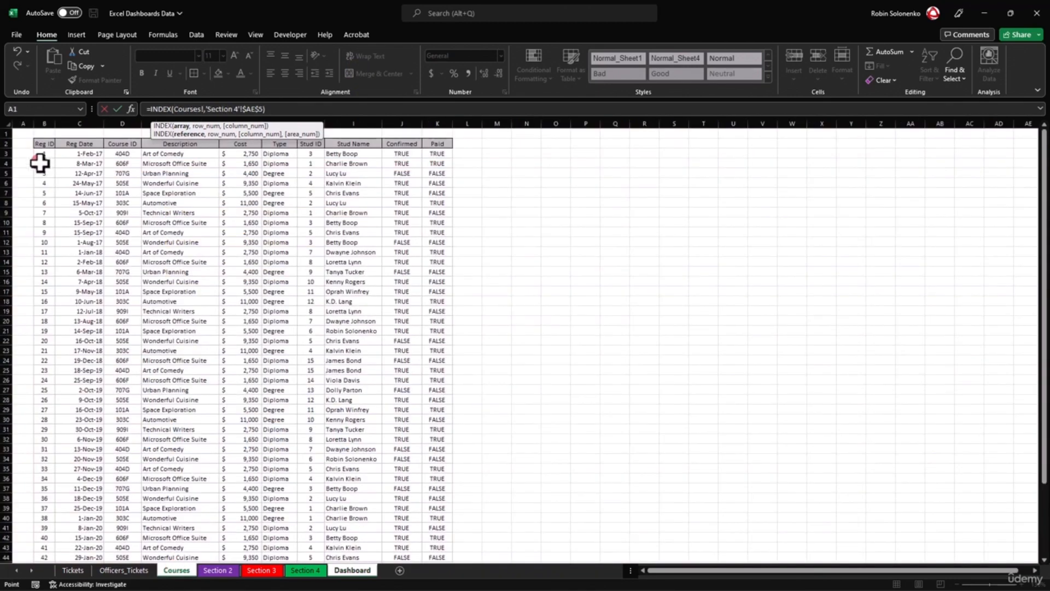
pyautogui.moveTo(43, 153); pyautogui.dragTo(47, 544)
pyautogui.press('Return')
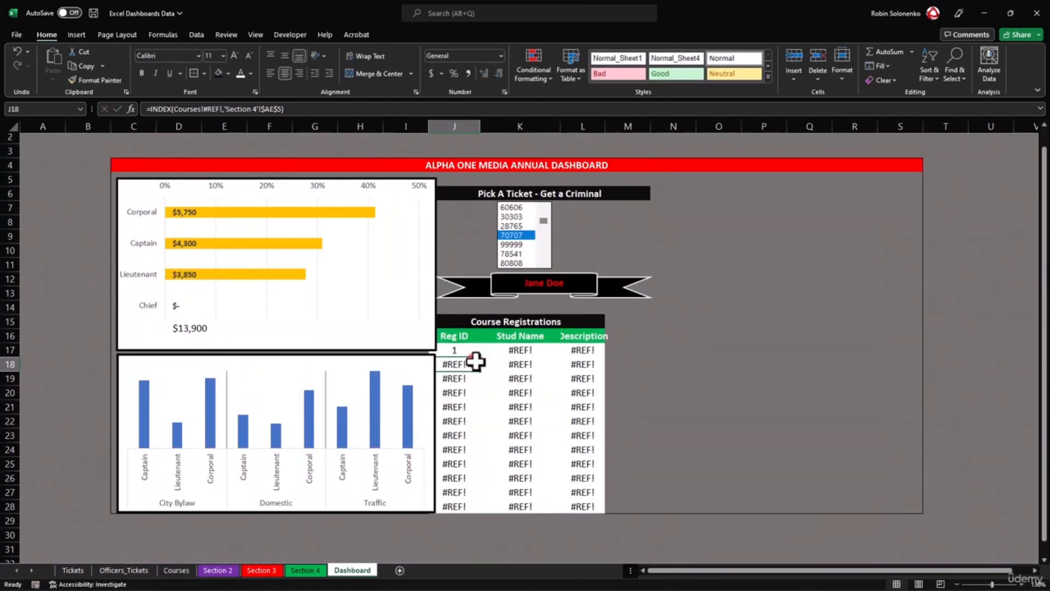
pyautogui.click(461, 349)
pyautogui.doubleClick(479, 357)
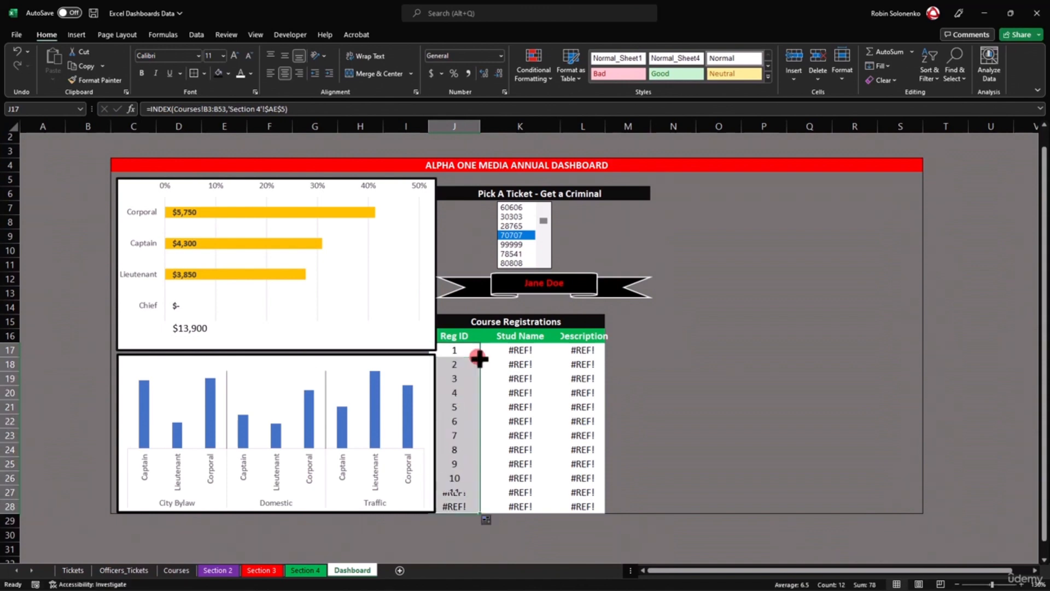
# Change the Stud Name formula in K17 to =INDEX(Courses!I3:I53,'Section 4'!$AE$5) and fill it down to K28.
pyautogui.click(517, 351)
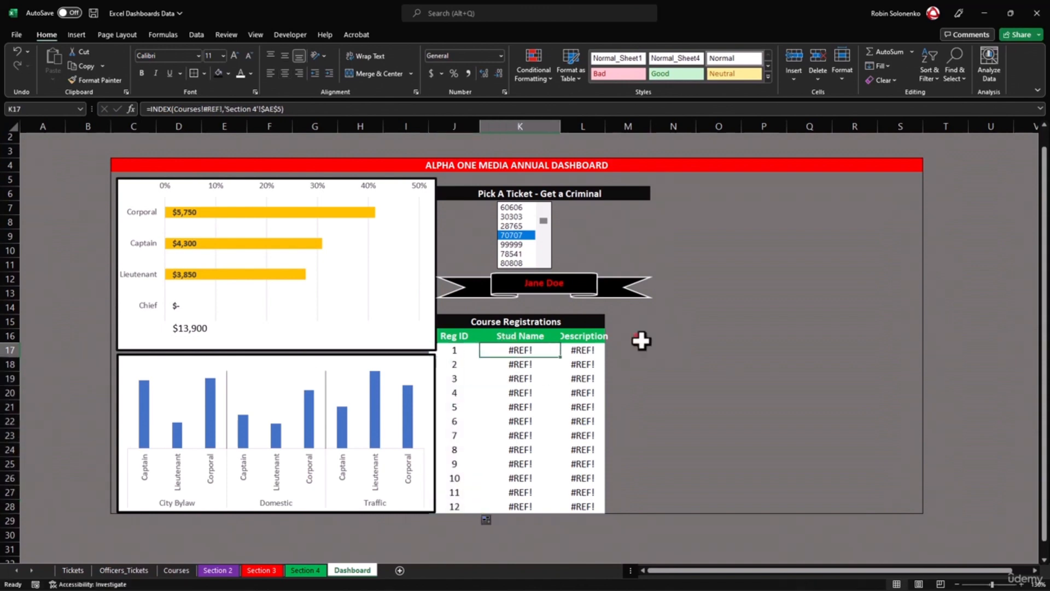
pyautogui.click(223, 108)
pyautogui.press('BackSpace')
pyautogui.press('BackSpace')
pyautogui.press('BackSpace')
pyautogui.press('BackSpace')
pyautogui.press('BackSpace')
pyautogui.press('BackSpace')
pyautogui.press('BackSpace')
pyautogui.press('BackSpace')
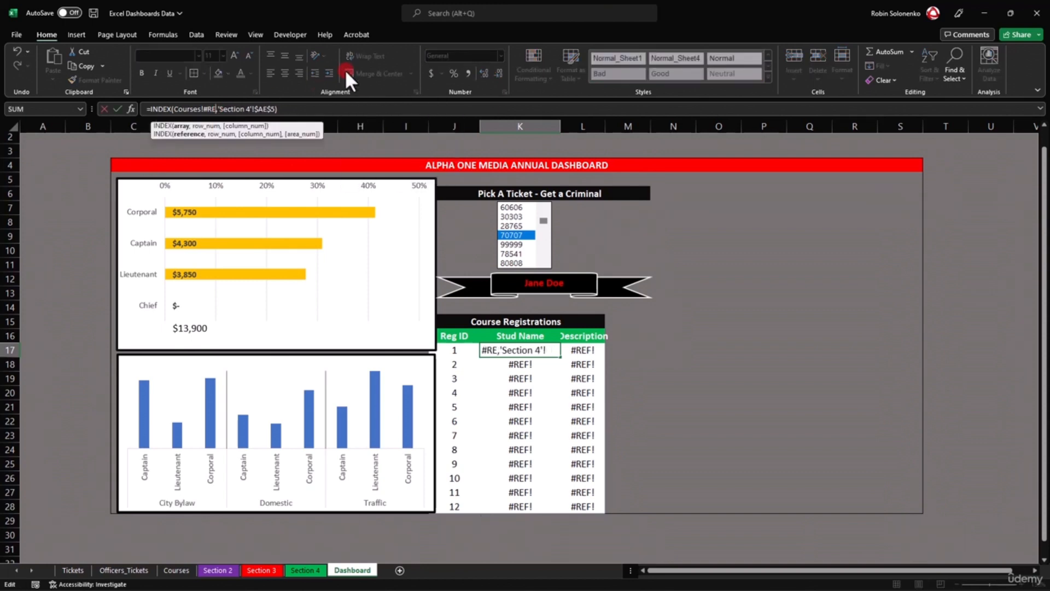
pyautogui.press('BackSpace')
pyautogui.press('BackSpace')
pyautogui.press('BackSpace')
pyautogui.press('BackSpace')
pyautogui.press('BackSpace')
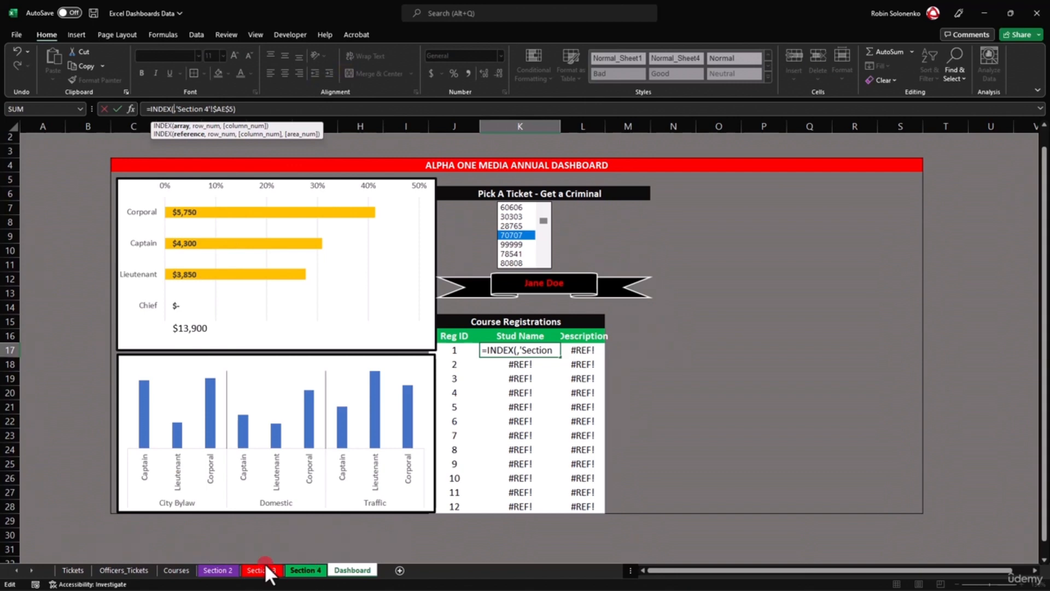
pyautogui.click(177, 571)
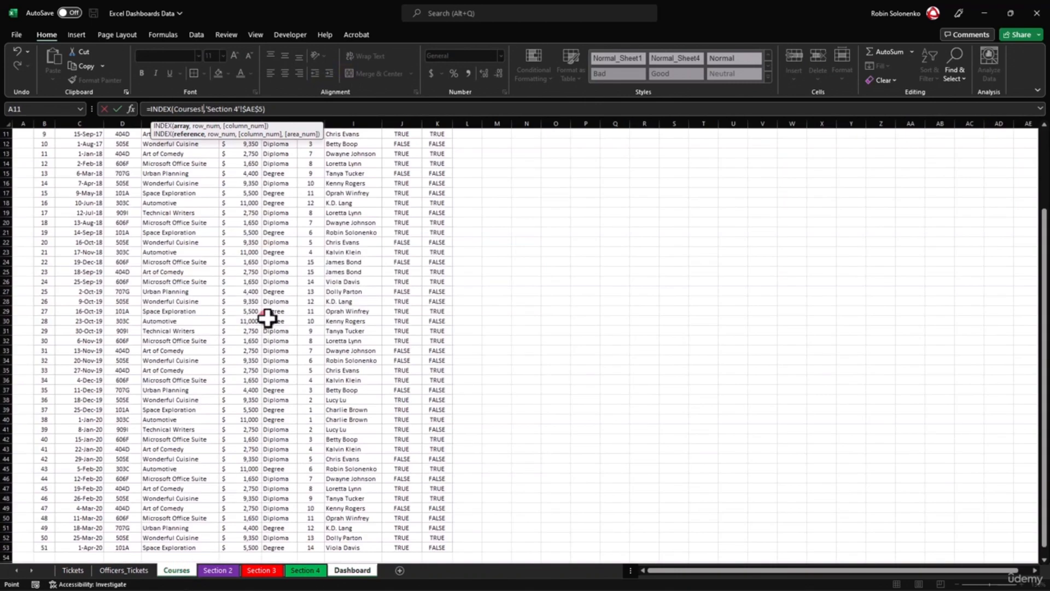
pyautogui.moveTo(351, 154); pyautogui.dragTo(342, 550)
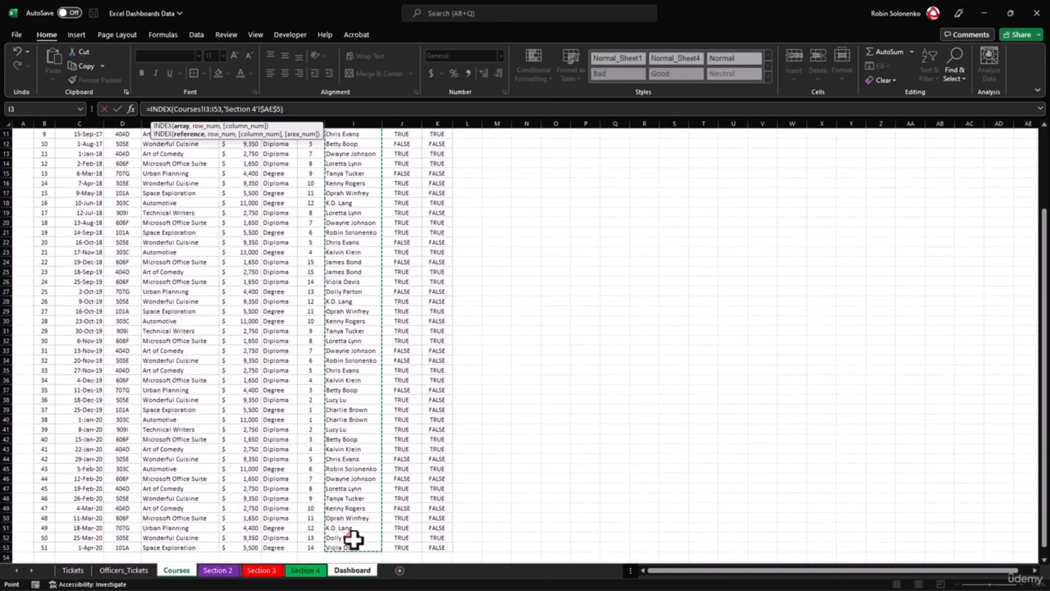
pyautogui.press('Return')
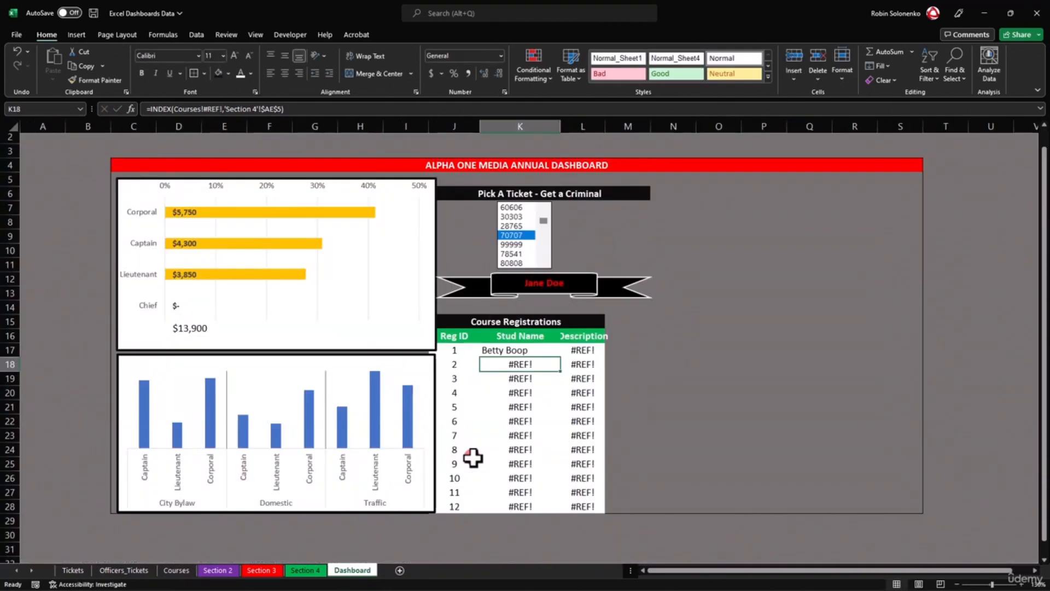
pyautogui.click(545, 352)
pyautogui.moveTo(561, 357); pyautogui.dragTo(581, 511)
# Change the Description formula in L17 to =INDEX(Courses!E3:E53,'Section 4'!$AE$5) and fill it down to L28.
pyautogui.click(595, 353)
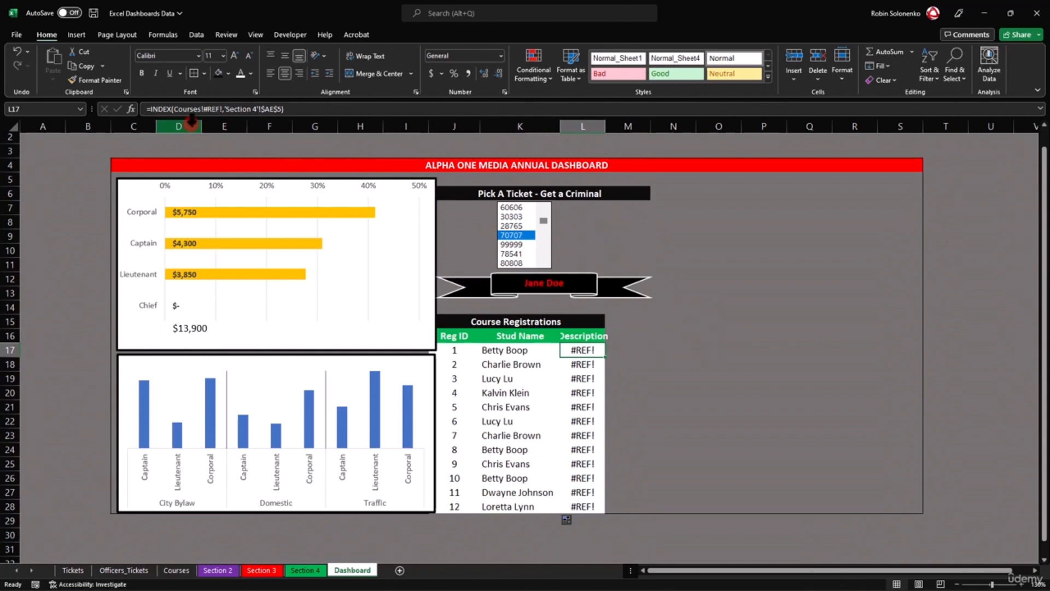
pyautogui.doubleClick(224, 109)
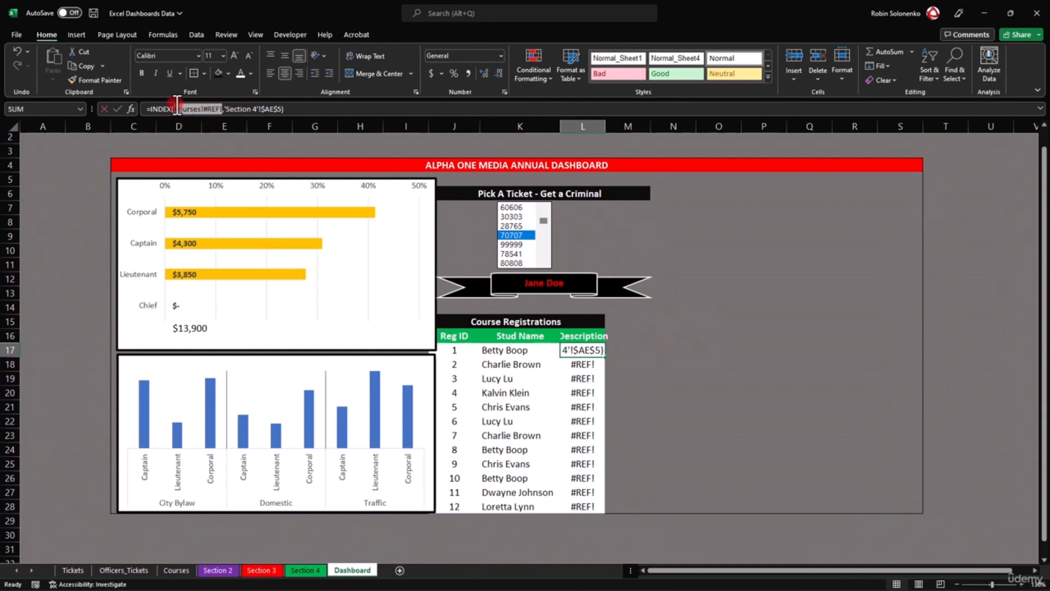
pyautogui.press('BackSpace')
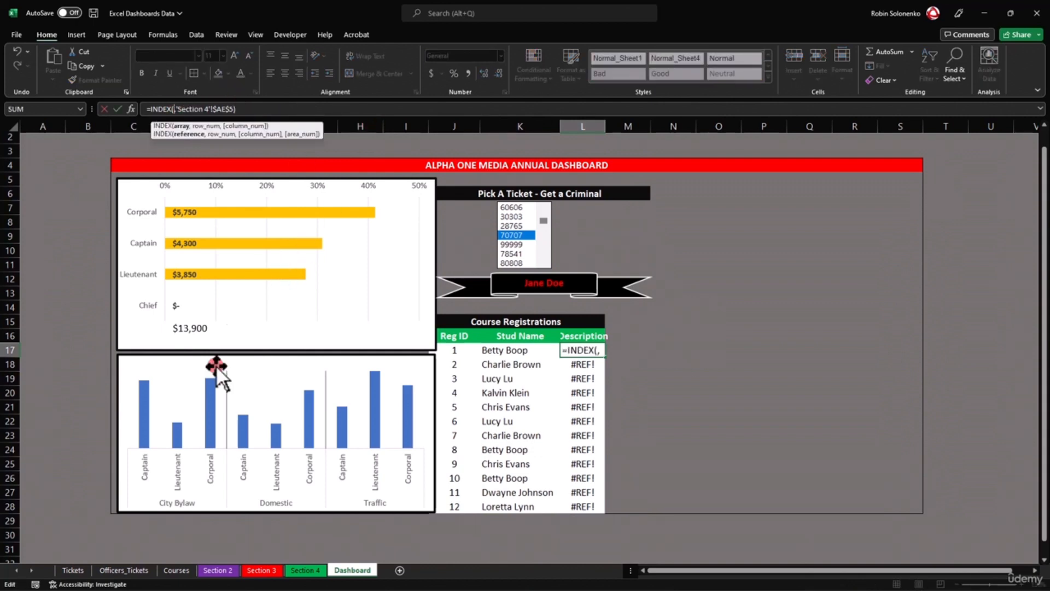
pyautogui.click(176, 570)
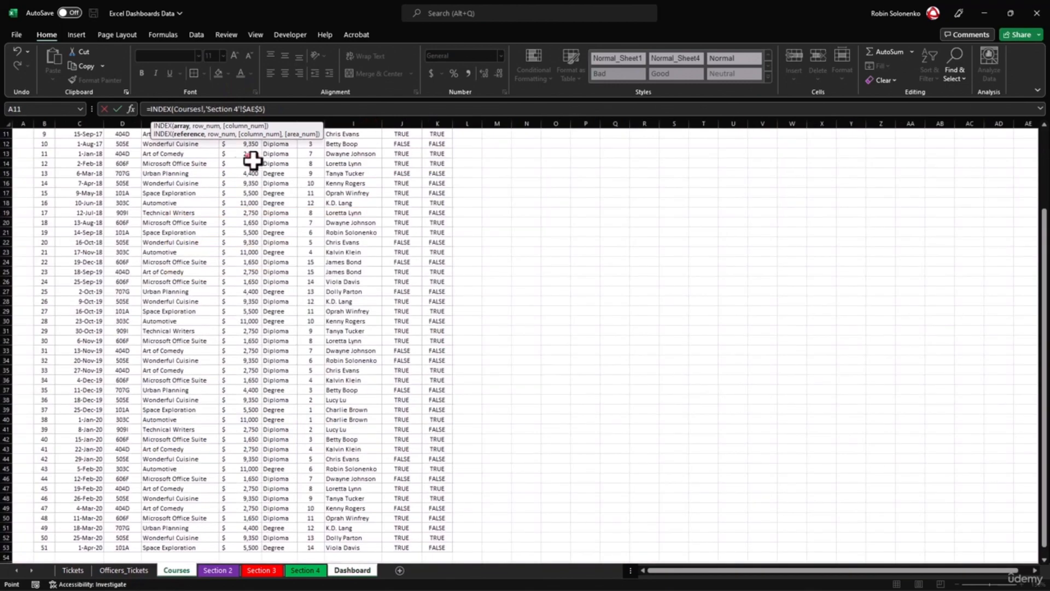
pyautogui.scroll(4, 253, 159)
pyautogui.moveTo(178, 154); pyautogui.dragTo(176, 543)
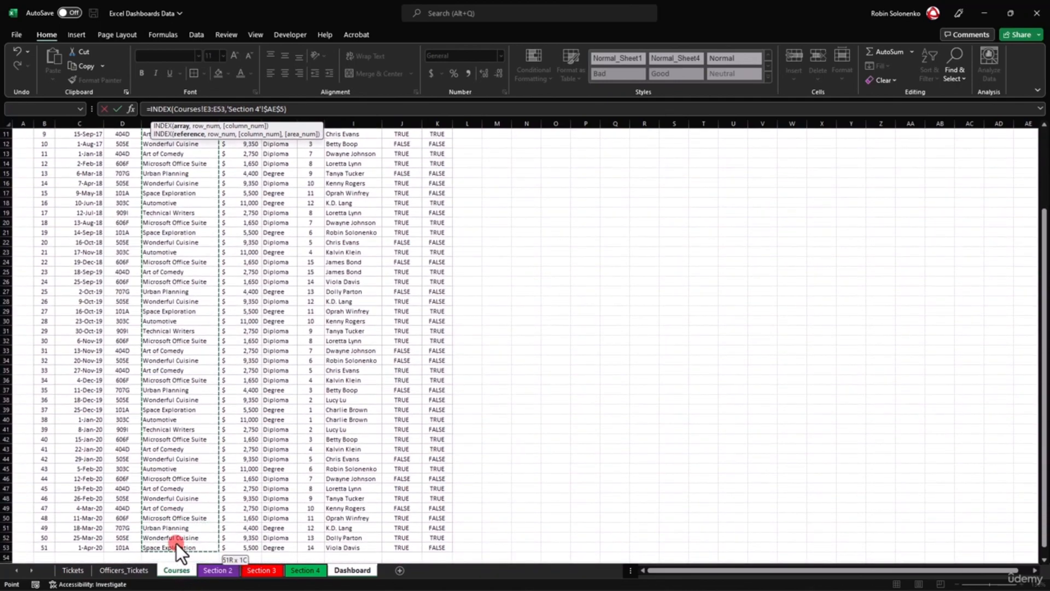
pyautogui.press('Return')
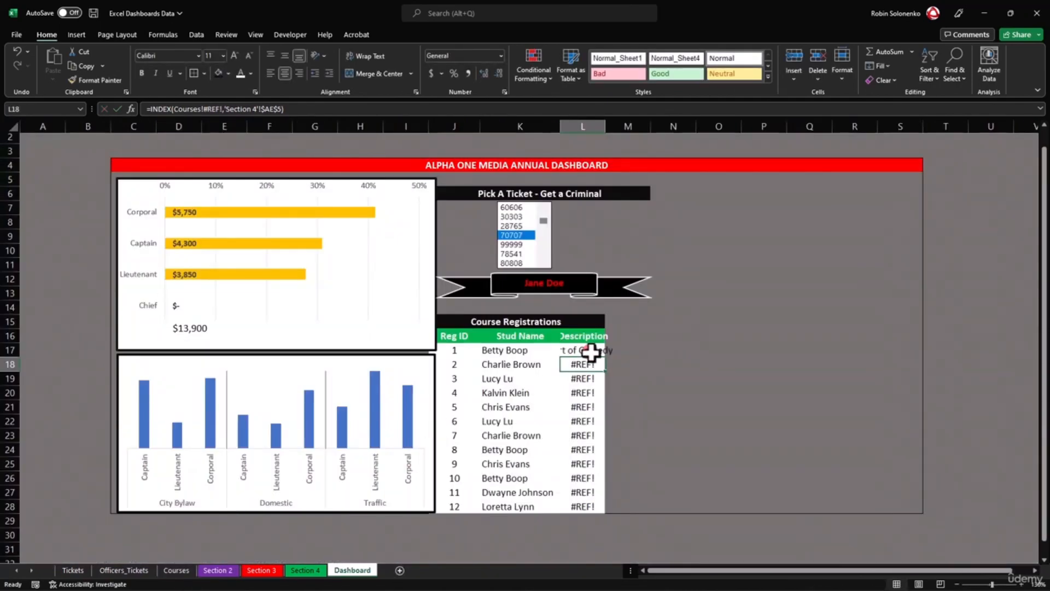
pyautogui.click(602, 355)
pyautogui.doubleClick(605, 356)
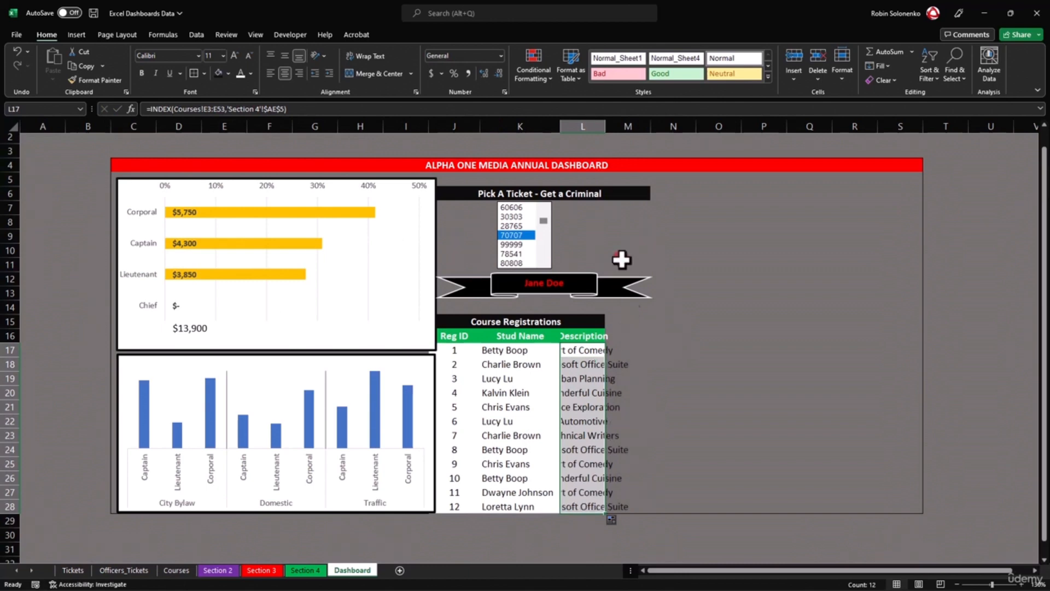
# Widen column L to fit the course descriptions.
pyautogui.doubleClick(606, 131)
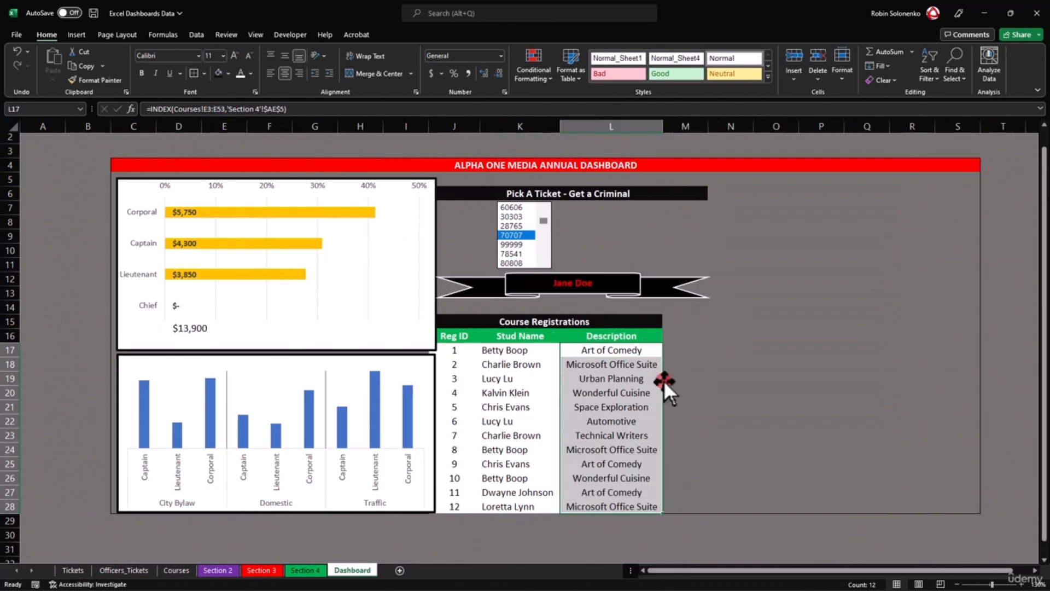
pyautogui.click(608, 382)
pyautogui.moveTo(453, 336); pyautogui.dragTo(622, 336)
pyautogui.click(567, 420)
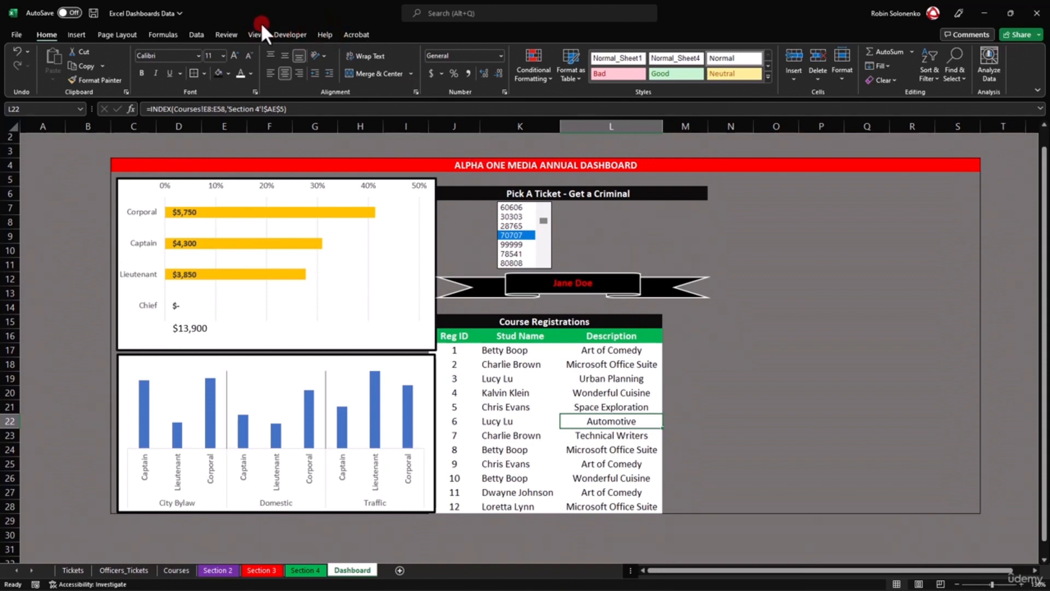
# Insert a narrow vertical form-control scroll bar along the outer edge of the Description column, spanning rows 17 to 28.
pyautogui.click(279, 30)
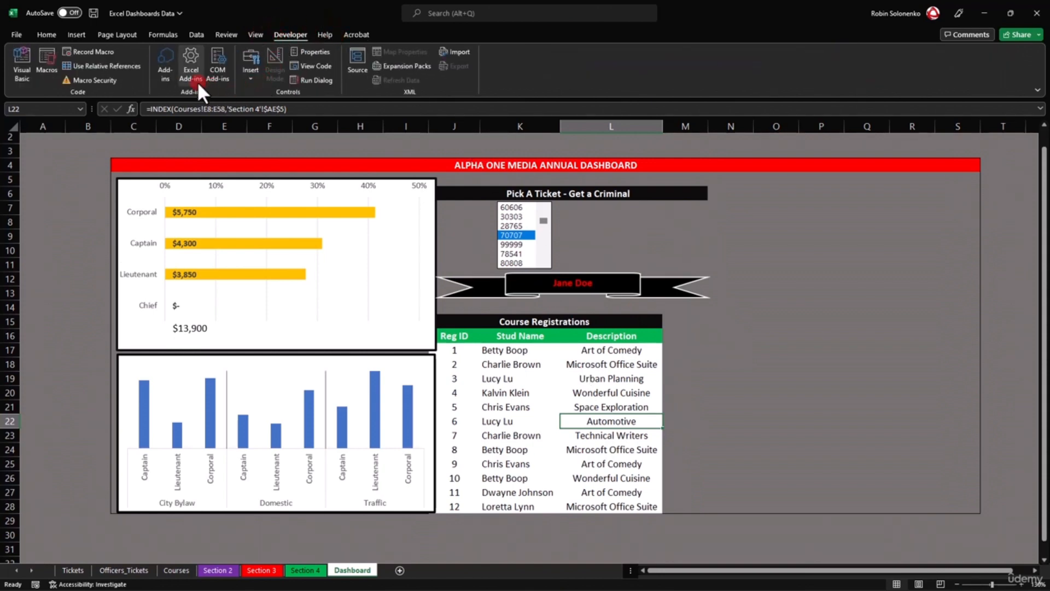
pyautogui.click(251, 82)
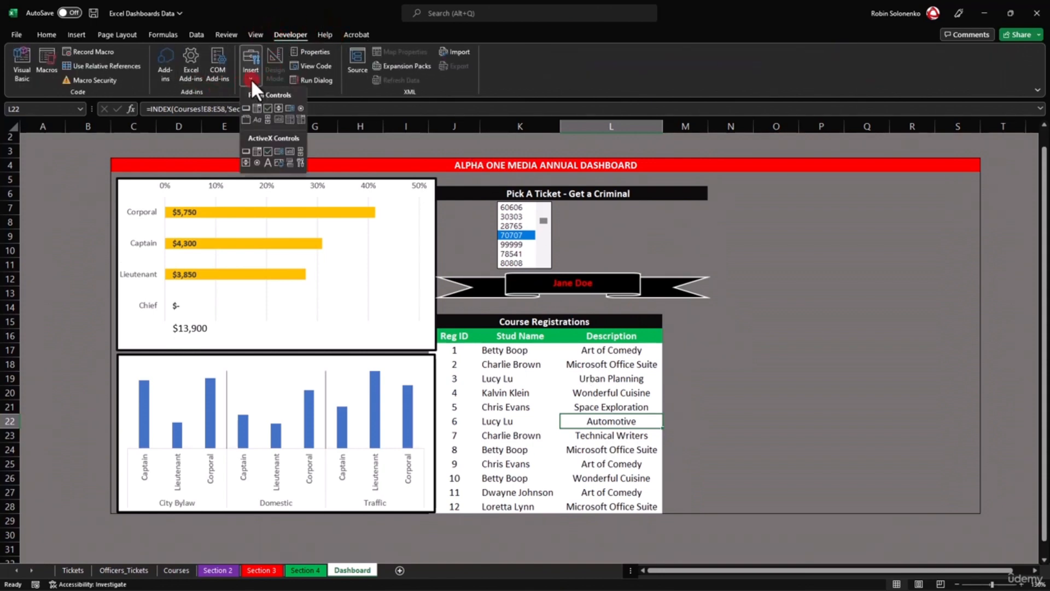
pyautogui.click(266, 120)
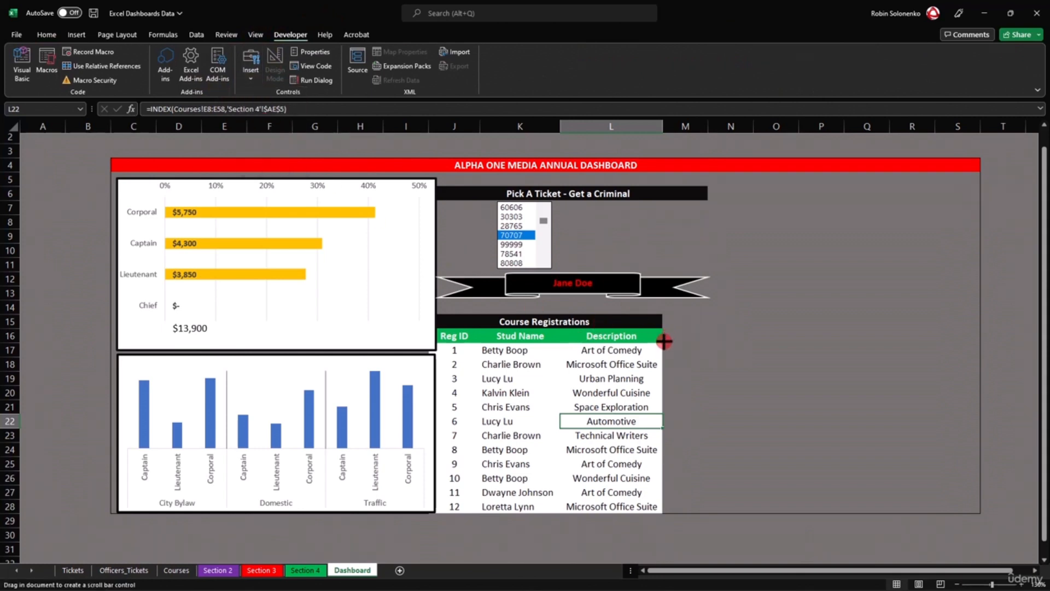
pyautogui.moveTo(664, 341)
pyautogui.mouseDown()
pyautogui.moveTo(732, 546)
pyautogui.moveTo(704, 518)
pyautogui.moveTo(676, 513)
pyautogui.mouseUp()
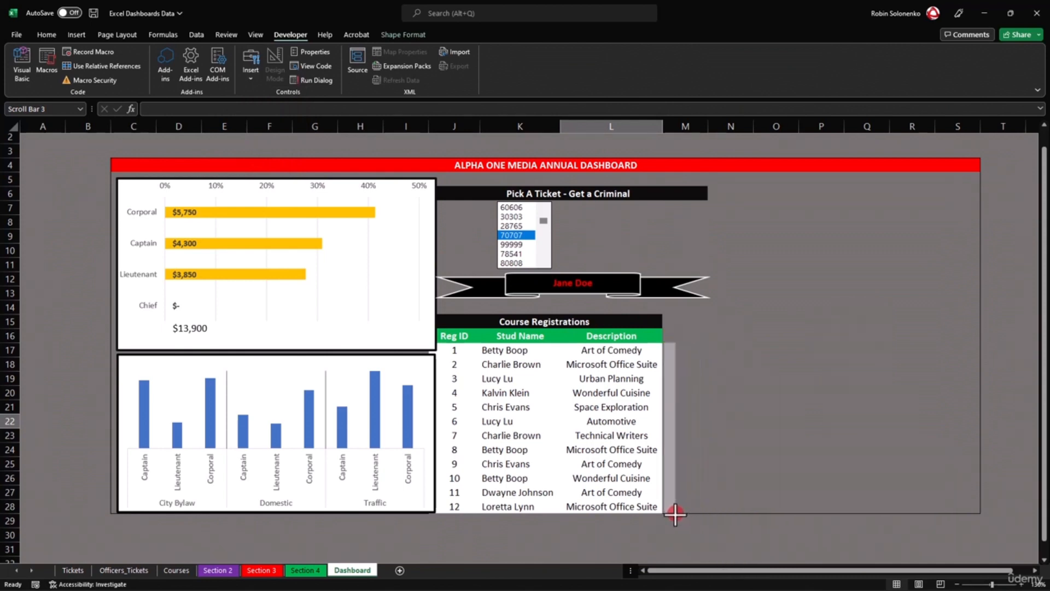
# Set the scroll bar's minimum value to 1 and maximum value to 40, and link it to cell 'Section 4'!$AE$5.
pyautogui.rightClick(671, 372)
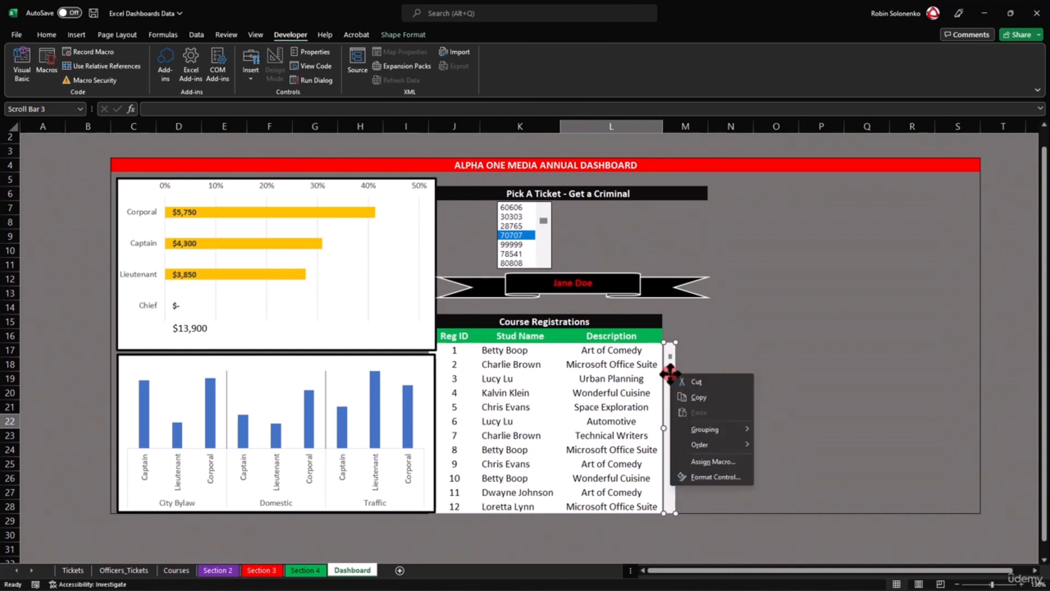
pyautogui.click(700, 472)
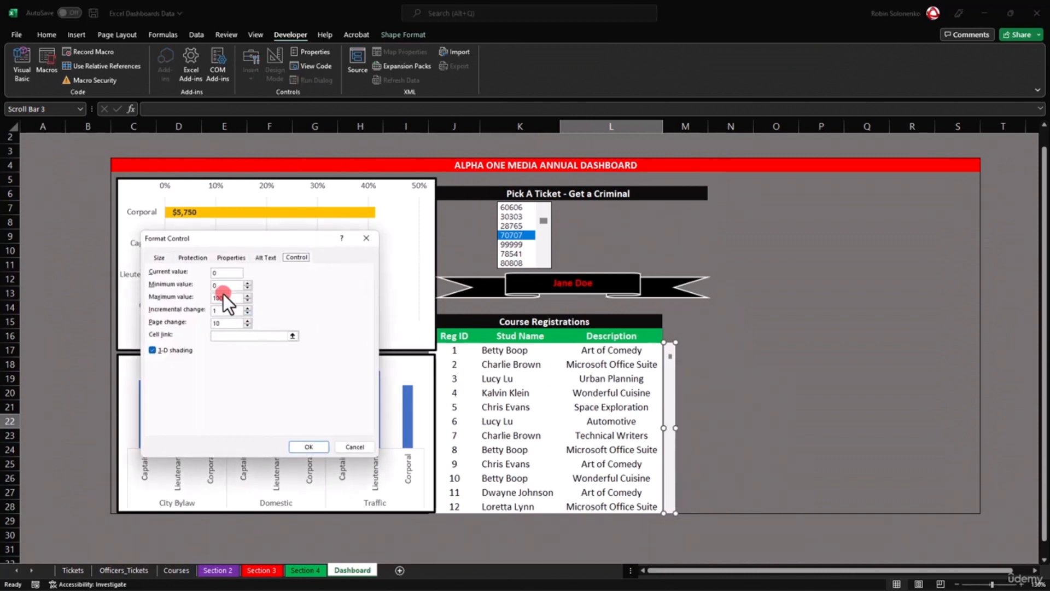
pyautogui.moveTo(226, 286); pyautogui.dragTo(205, 281)
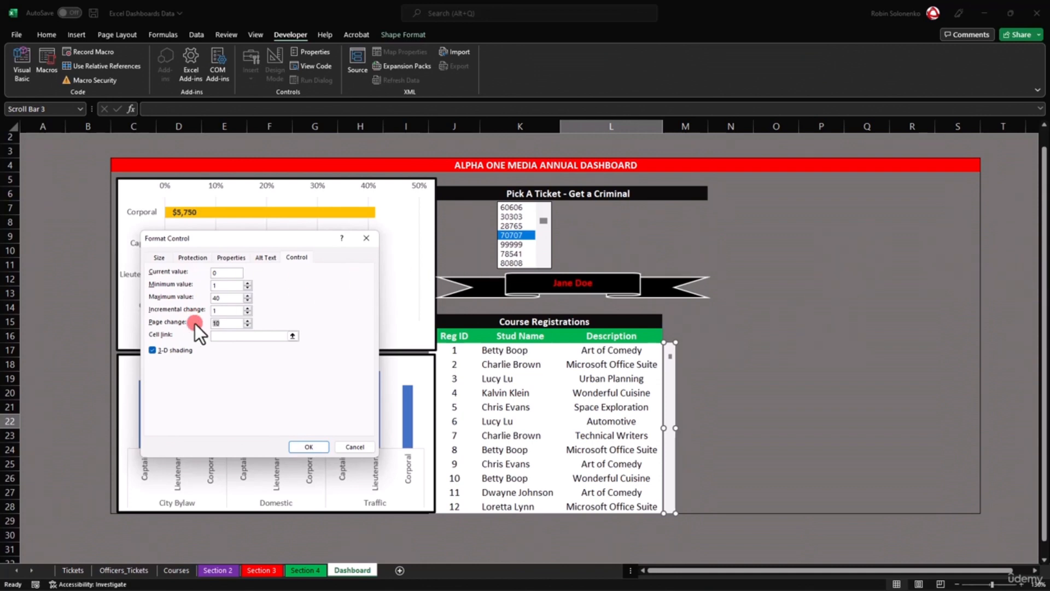
pyautogui.click(224, 337)
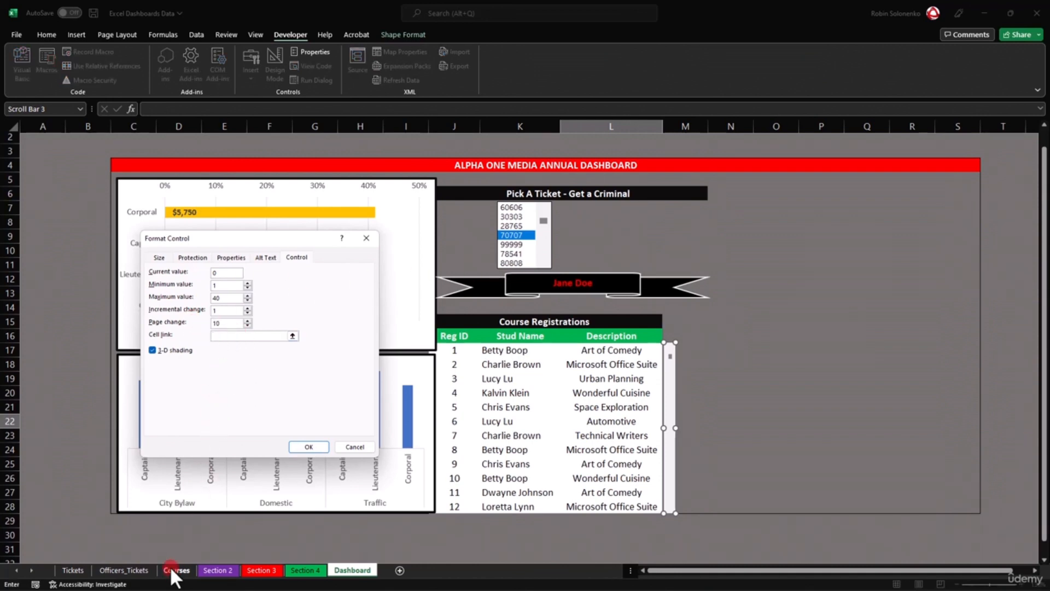
pyautogui.click(219, 570)
pyautogui.click(307, 571)
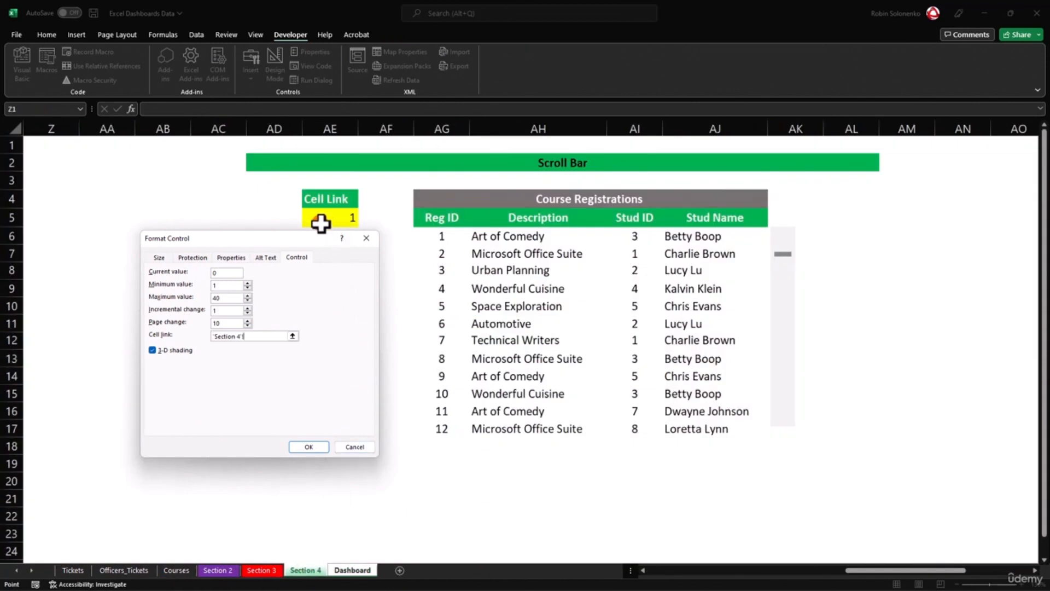
pyautogui.click(319, 225)
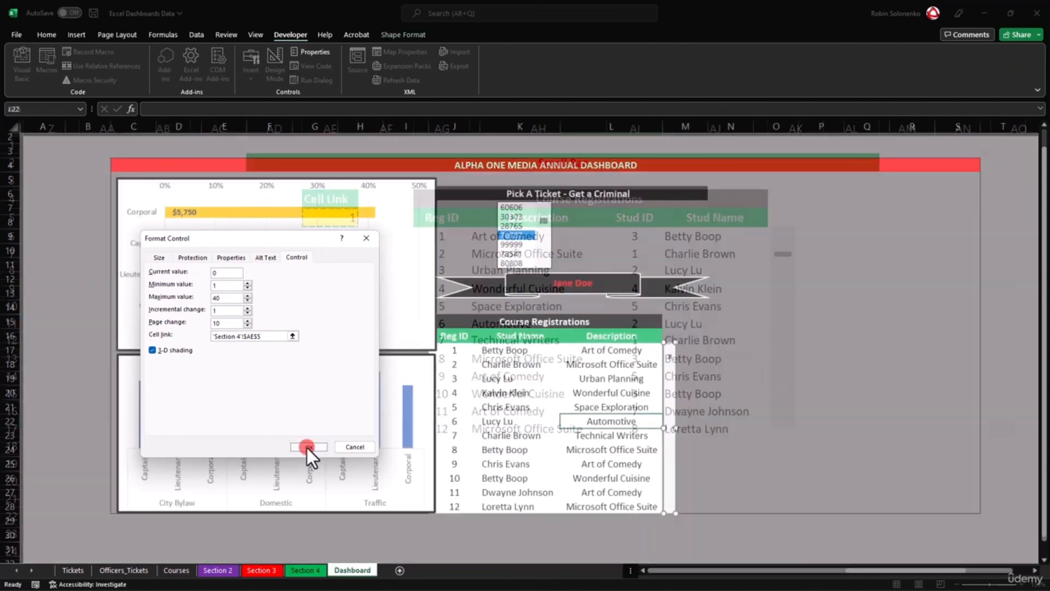
pyautogui.click(307, 447)
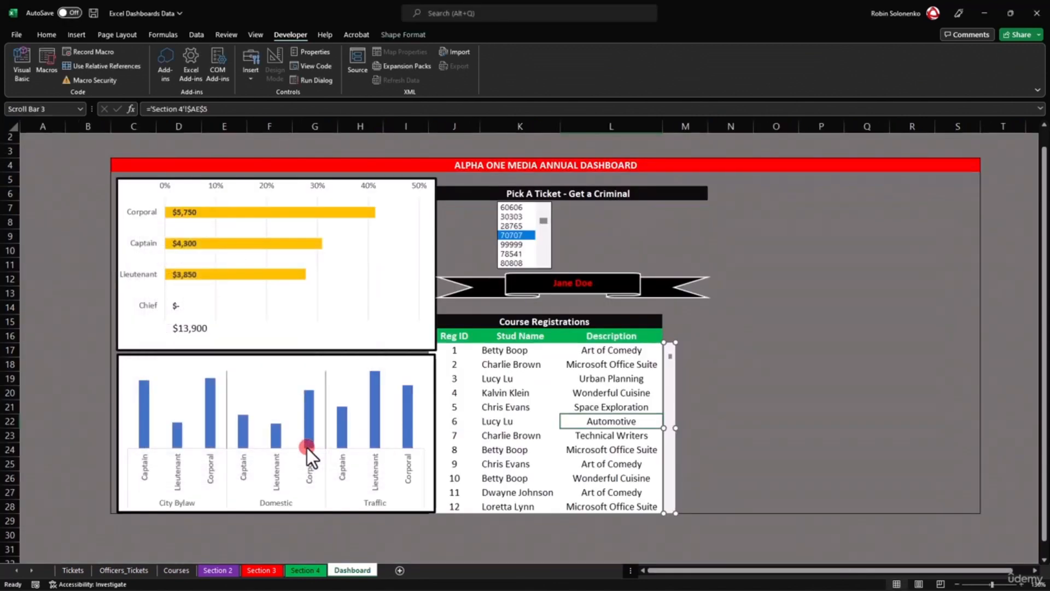
# Test the new scroll bar by scrolling the Course Registrations table down through its records.
pyautogui.click(691, 368)
pyautogui.click(672, 368)
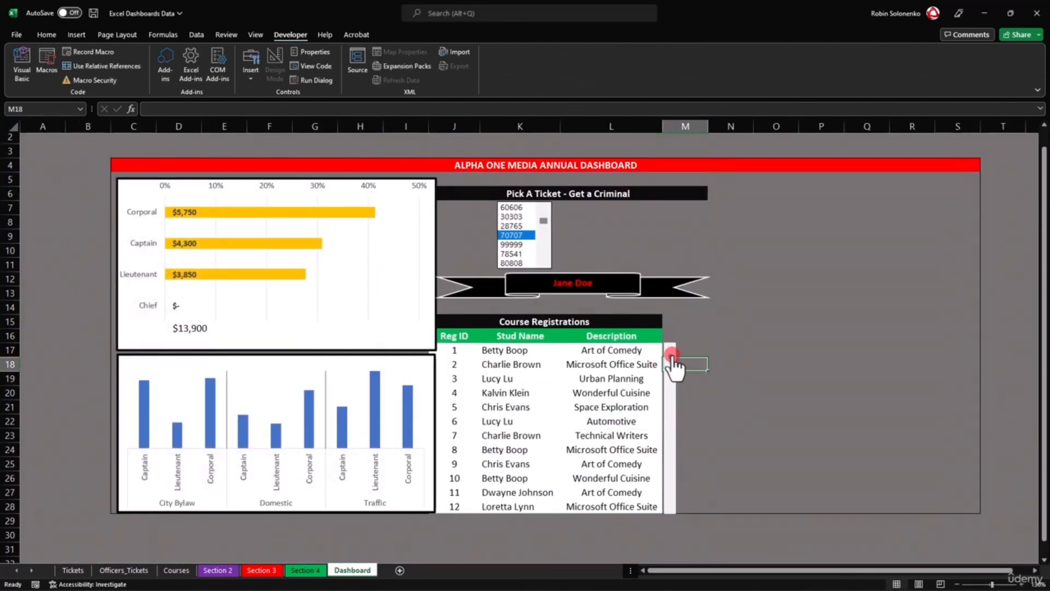
pyautogui.moveTo(672, 370); pyautogui.dragTo(673, 436)
pyautogui.click(700, 338)
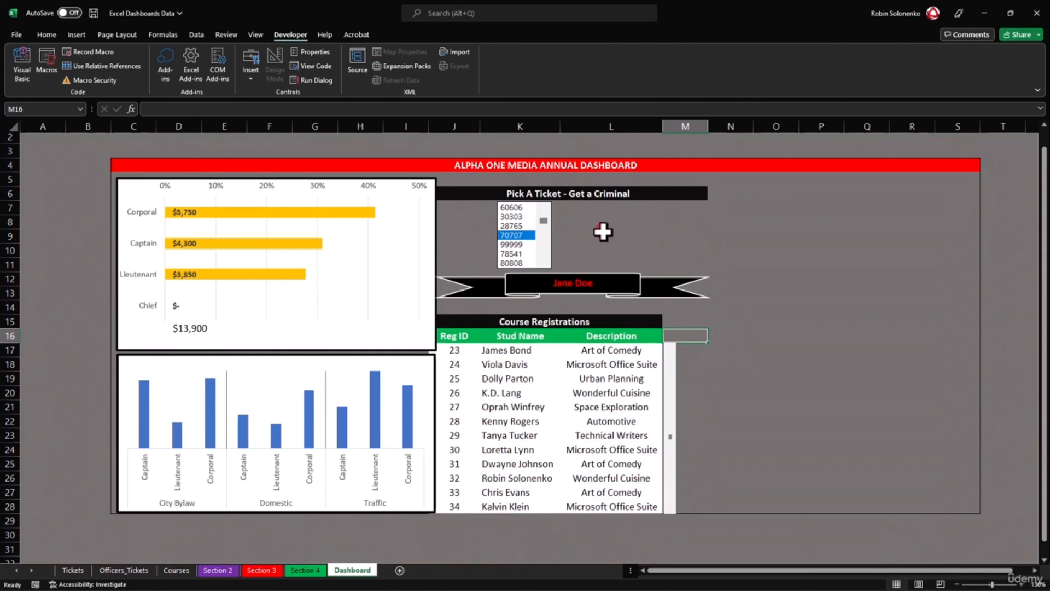
pyautogui.click(673, 412)
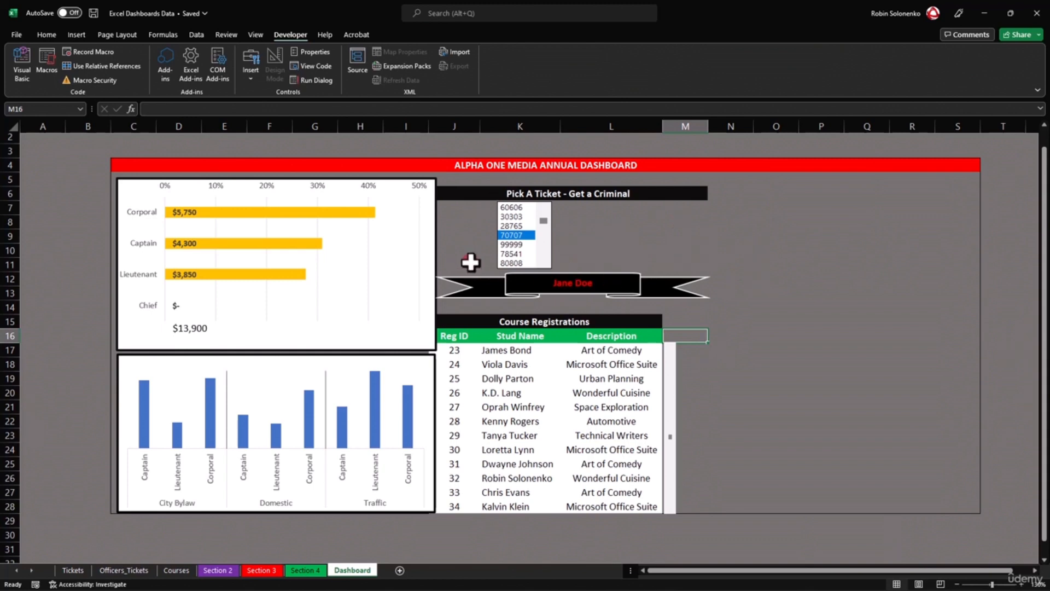
# Narrow both the bar chart and the column chart so they end just short of column J.
pyautogui.click(435, 260)
pyautogui.moveTo(434, 265); pyautogui.dragTo(419, 265)
pyautogui.click(435, 419)
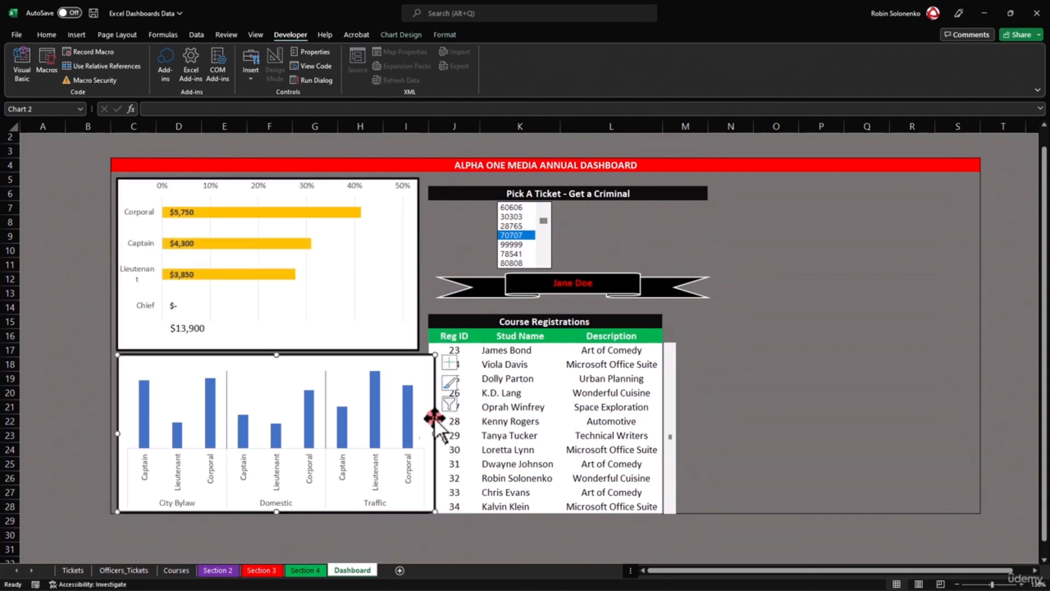
pyautogui.moveTo(435, 433); pyautogui.dragTo(419, 433)
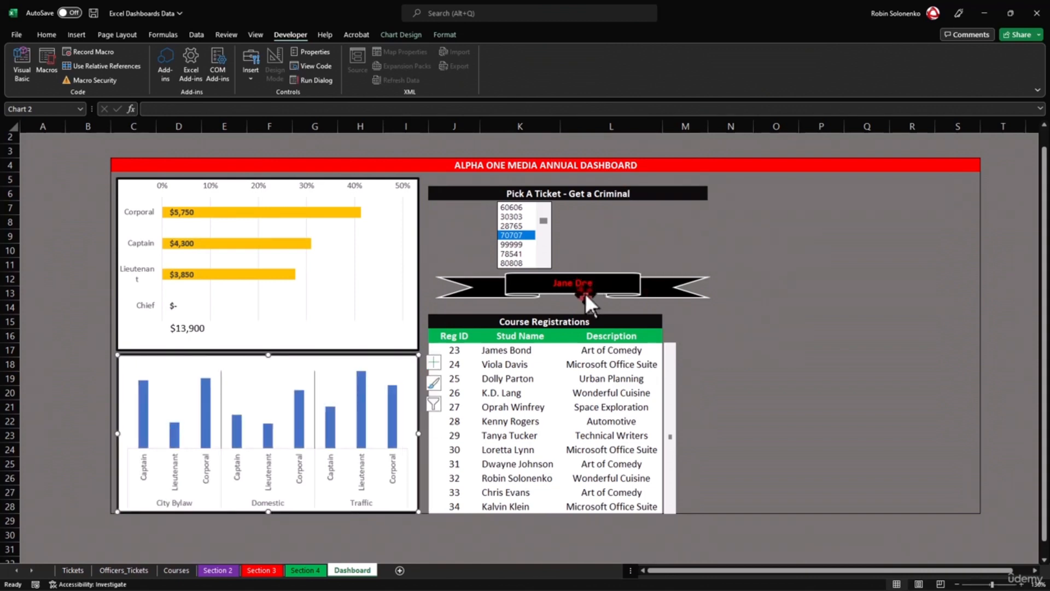
# Move the ticket list box across to sit centrally beneath the Pick A Ticket title.
pyautogui.click(553, 249)
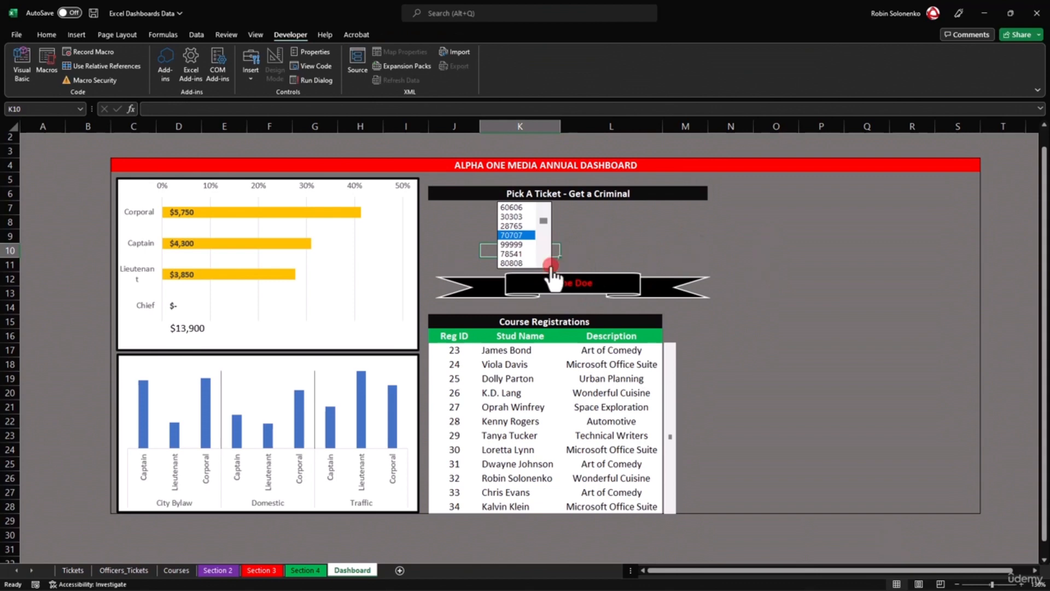
pyautogui.keyDown('ctrl'); pyautogui.click(547, 259); pyautogui.keyUp('ctrl')
pyautogui.moveTo(547, 259); pyautogui.dragTo(589, 260)
pyautogui.click(686, 208)
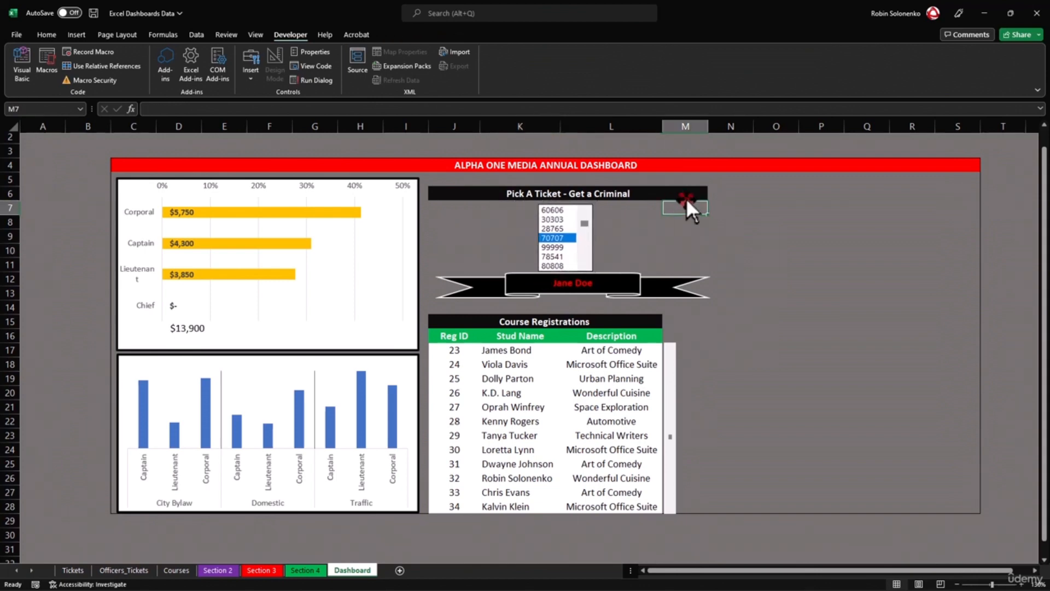
# Unmerge the Pick A Ticket title, then merge and centre it across J6:L6 only.
pyautogui.click(526, 192)
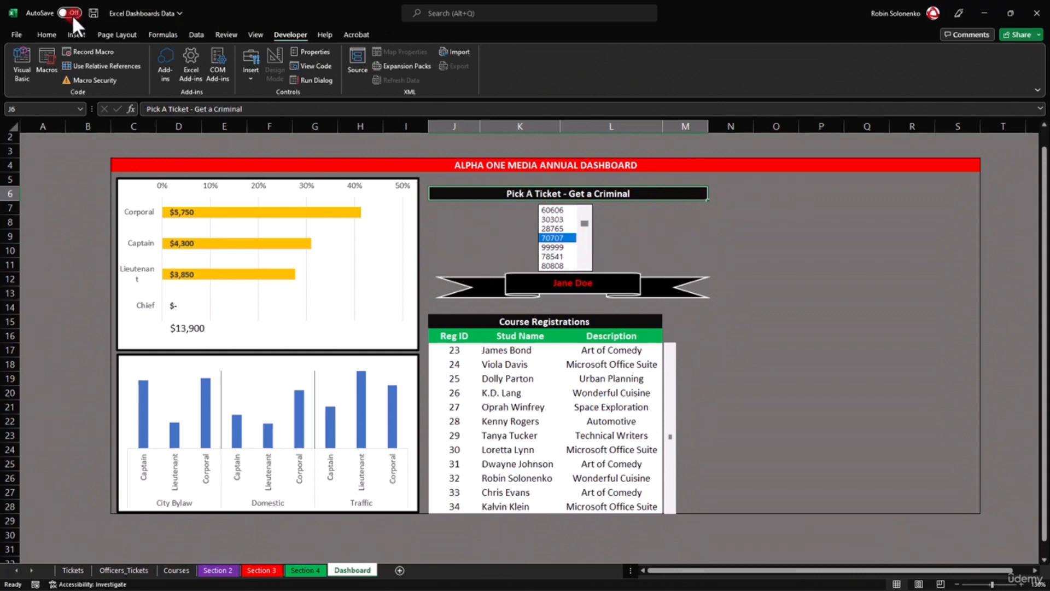
pyautogui.click(45, 31)
pyautogui.click(373, 72)
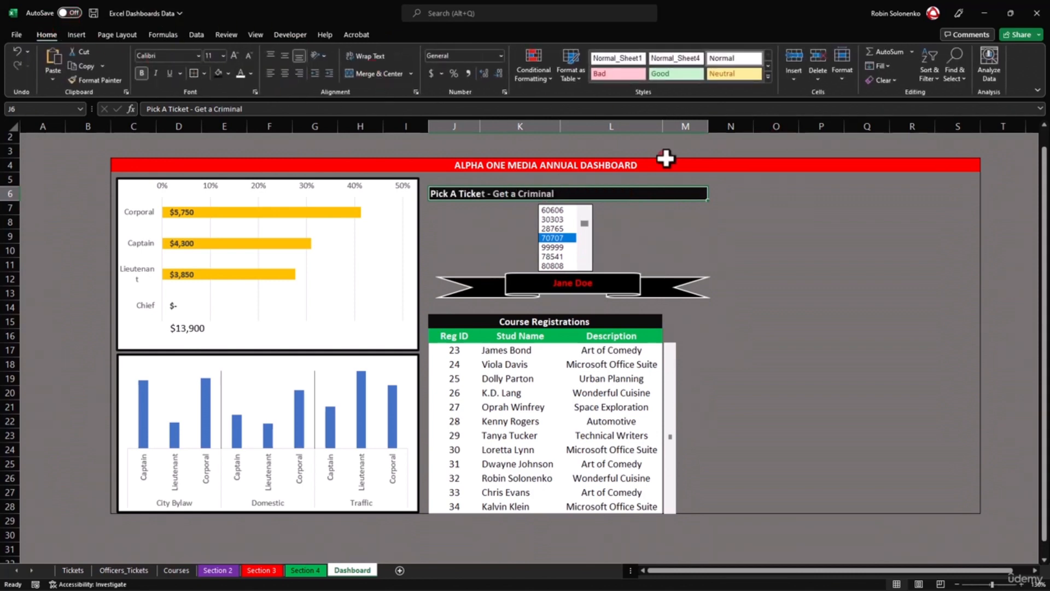
pyautogui.moveTo(650, 190); pyautogui.dragTo(456, 194)
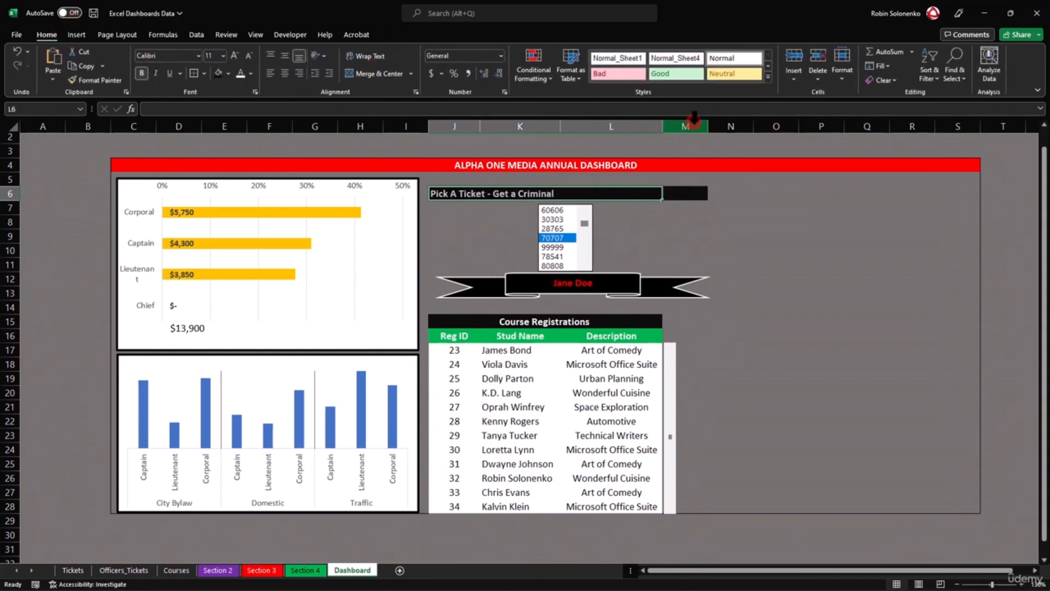
pyautogui.click(367, 70)
# Copy the plain background format of N6 onto the leftover black cell M6.
pyautogui.click(728, 192)
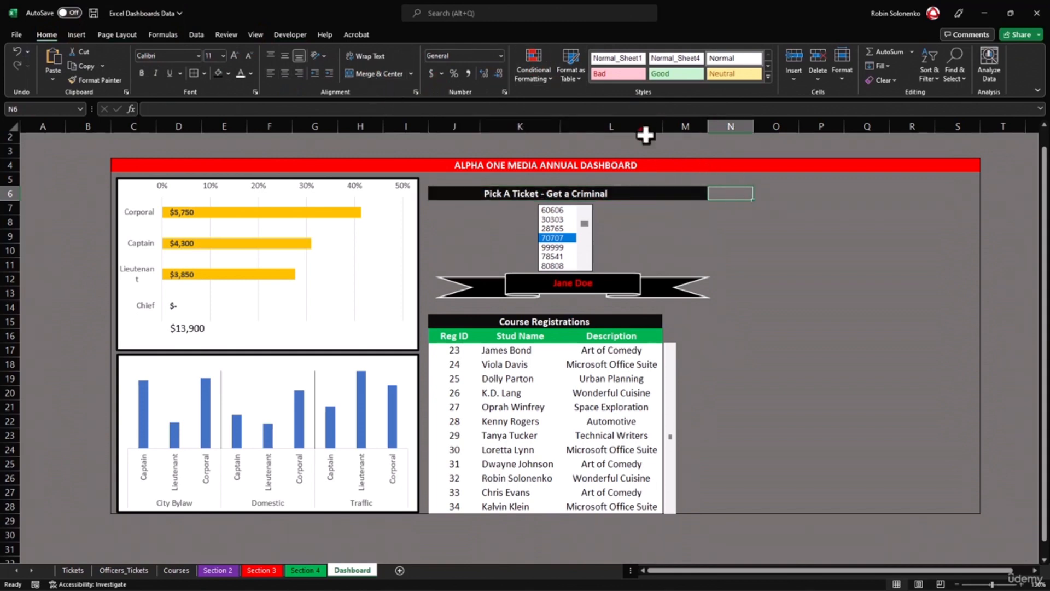
pyautogui.click(101, 80)
pyautogui.click(691, 196)
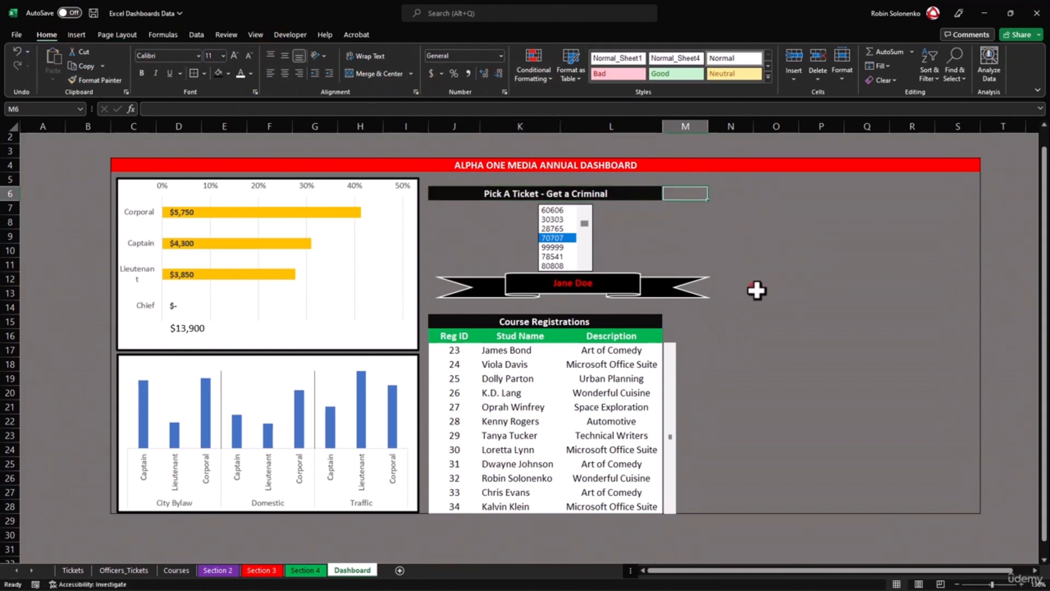
# Narrow the name ribbon to end at column L's edge and reduce column M to about the scroll bar's width.
pyautogui.click(706, 291)
pyautogui.moveTo(707, 286); pyautogui.dragTo(659, 285)
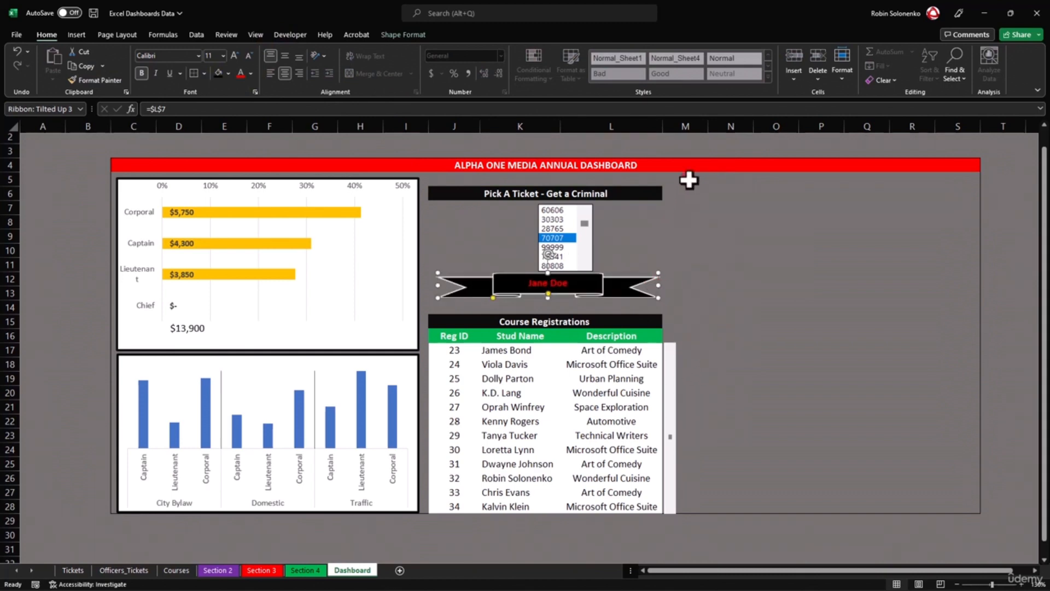
pyautogui.click(688, 127)
pyautogui.moveTo(708, 127); pyautogui.dragTo(677, 127)
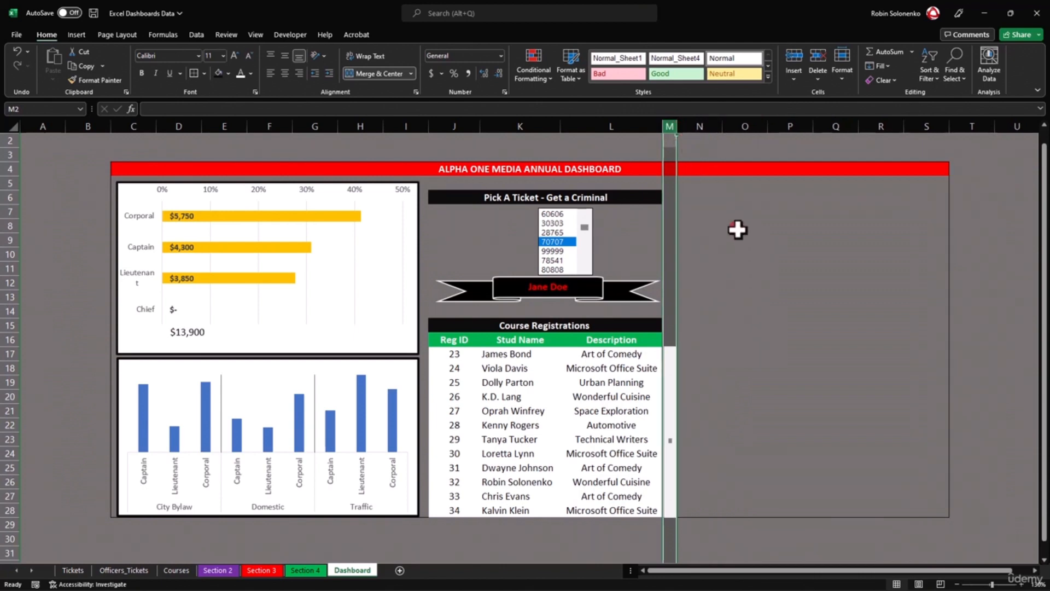
pyautogui.click(738, 233)
pyautogui.click(653, 193)
pyautogui.click(672, 196)
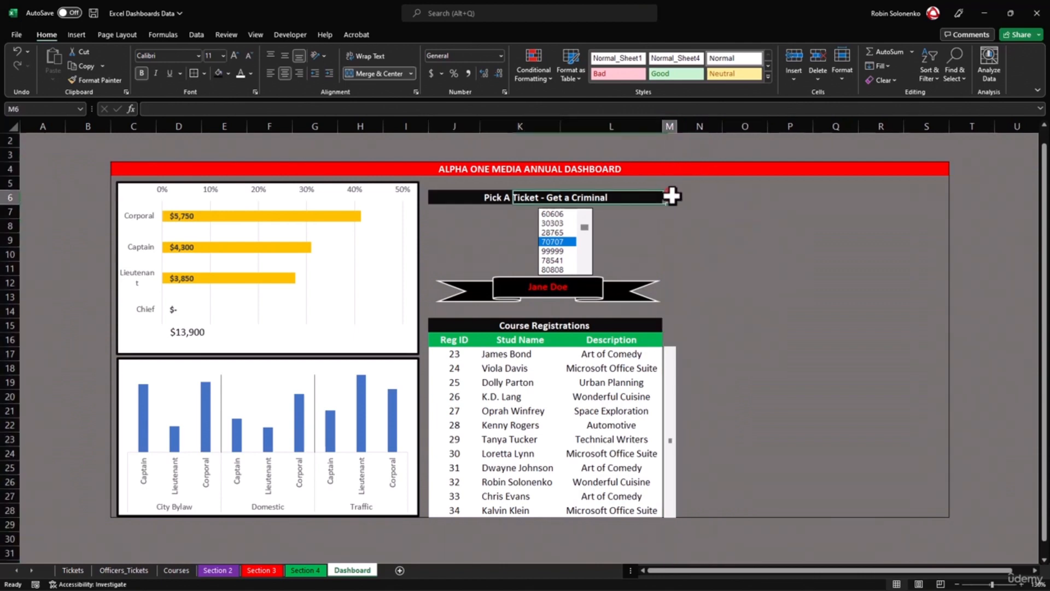
# Unmerge the Pick A Ticket title, then merge and centre it across J6:M6 to cover the scroll bar's column.
pyautogui.click(626, 209)
pyautogui.click(645, 199)
pyautogui.moveTo(645, 199); pyautogui.dragTo(673, 198)
pyautogui.click(361, 71)
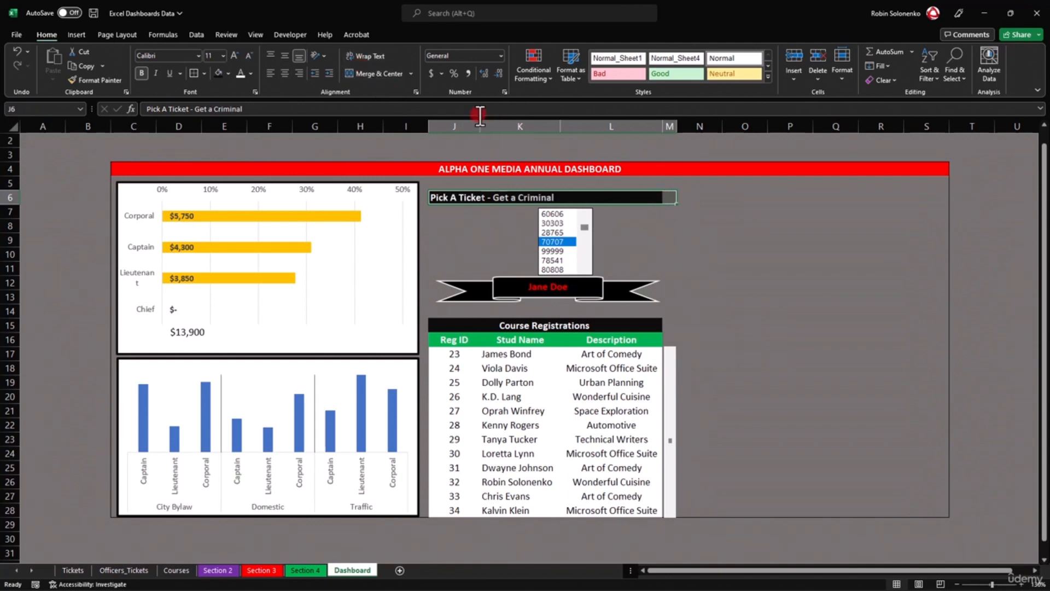
pyautogui.click(383, 79)
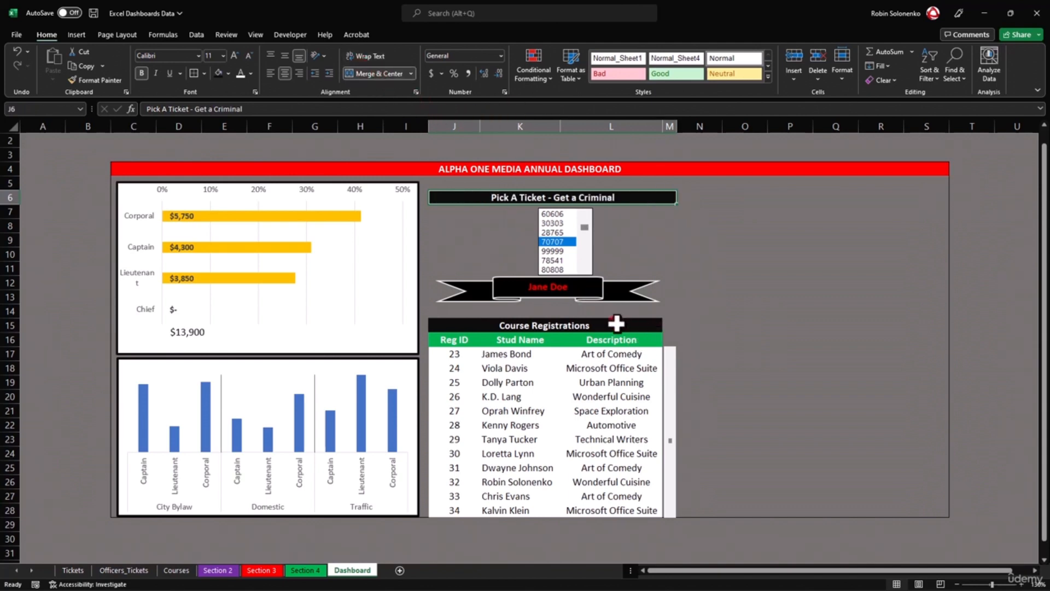
# Unmerge the Course Registrations title and merge and centre it across J15:M15.
pyautogui.moveTo(477, 328); pyautogui.dragTo(668, 320)
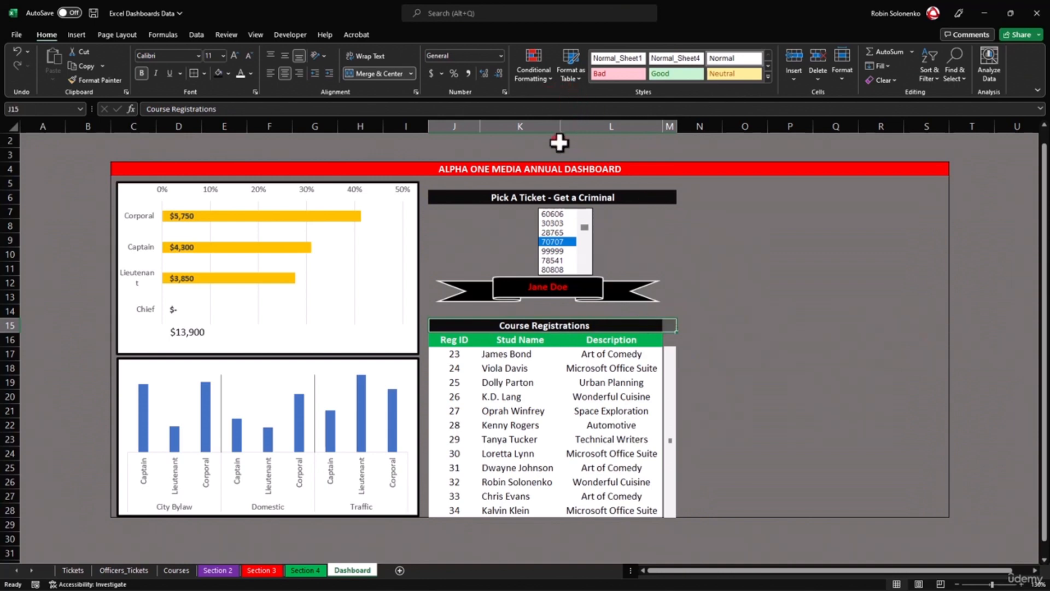
pyautogui.click(405, 71)
pyautogui.click(380, 69)
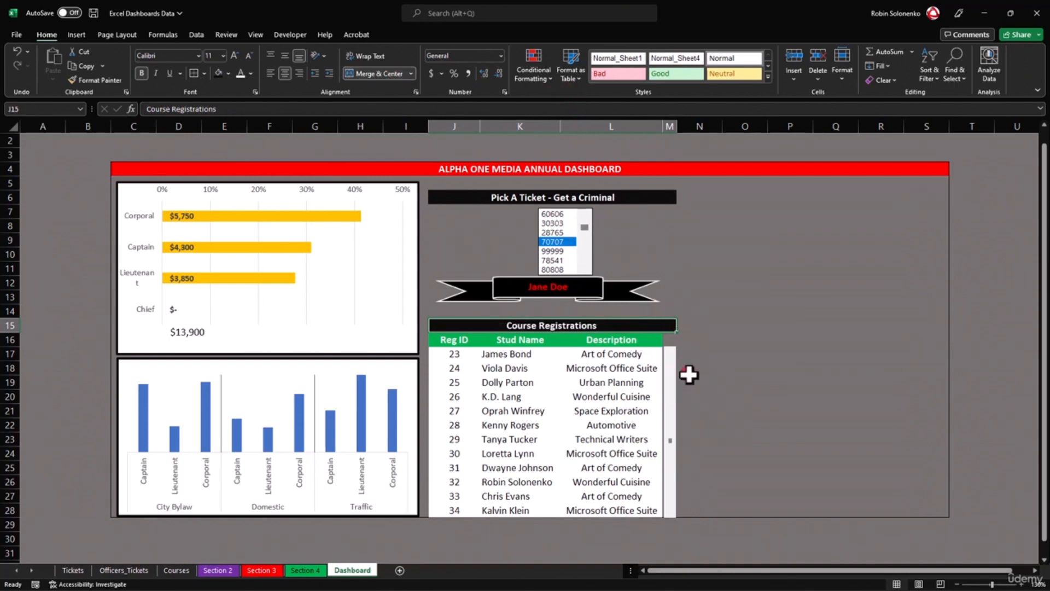
# Extend the scroll bar's upper end to row 16, directly under the Course Registrations title, and scroll the table to start at Reg ID 8.
pyautogui.click(674, 364)
pyautogui.keyDown('ctrl'); pyautogui.click(673, 347); pyautogui.keyUp('ctrl')
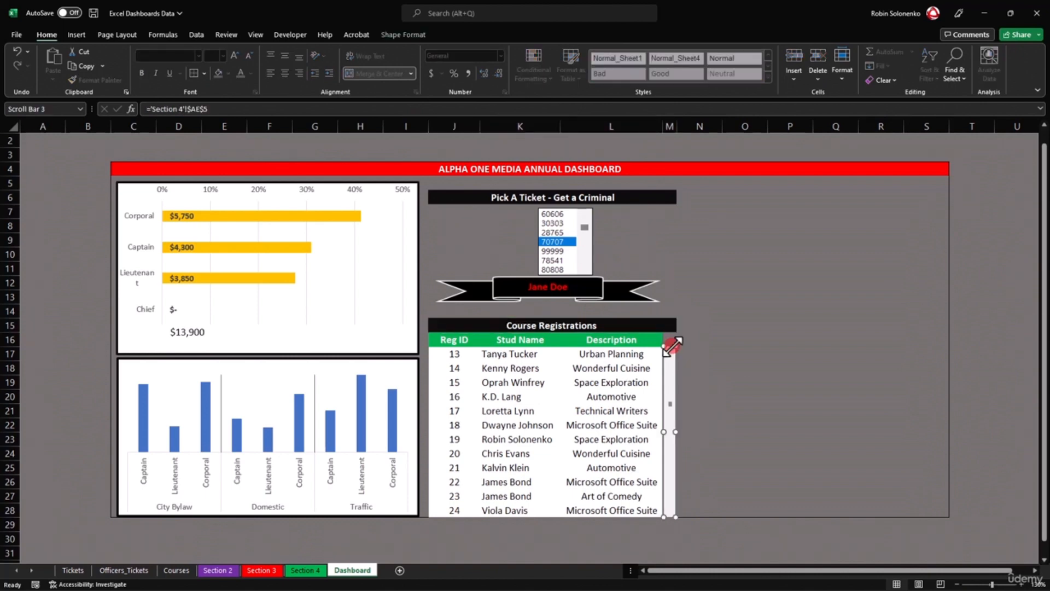
pyautogui.moveTo(676, 348); pyautogui.dragTo(676, 334)
pyautogui.click(790, 311)
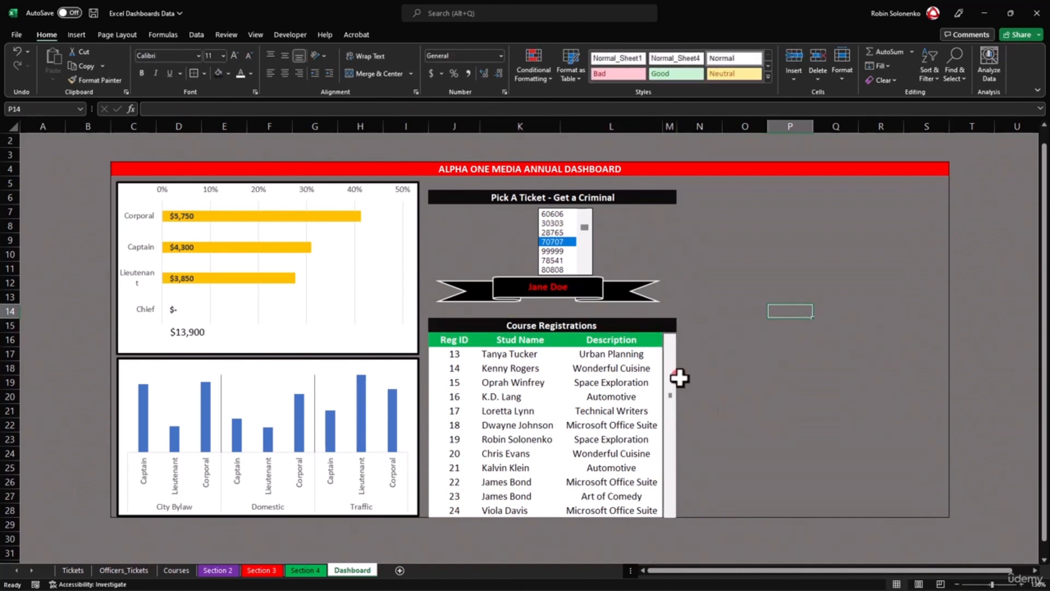
pyautogui.moveTo(672, 395)
pyautogui.mouseDown()
pyautogui.moveTo(669, 357)
pyautogui.moveTo(671, 375)
pyautogui.mouseUp()
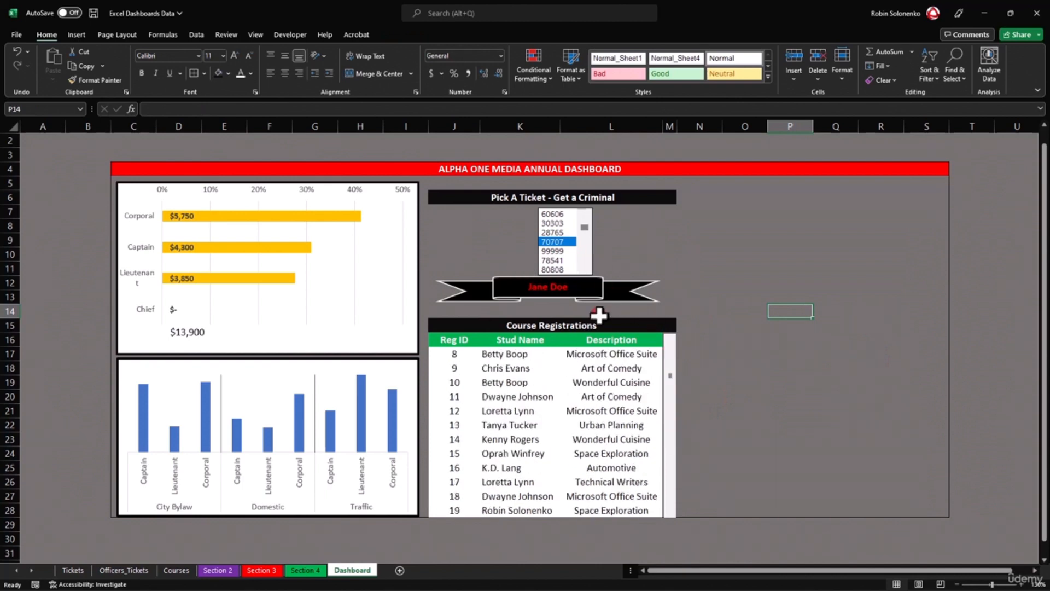
# Nudge the ticket list box slightly left to sit above the centre of the name ribbon.
pyautogui.keyDown('ctrl'); pyautogui.click(585, 268); pyautogui.keyUp('ctrl')
pyautogui.press('Left')
pyautogui.press('Left')
pyautogui.press('Left')
pyautogui.press('Left')
pyautogui.press('Left')
pyautogui.press('Left')
pyautogui.press('Left')
pyautogui.press('Left')
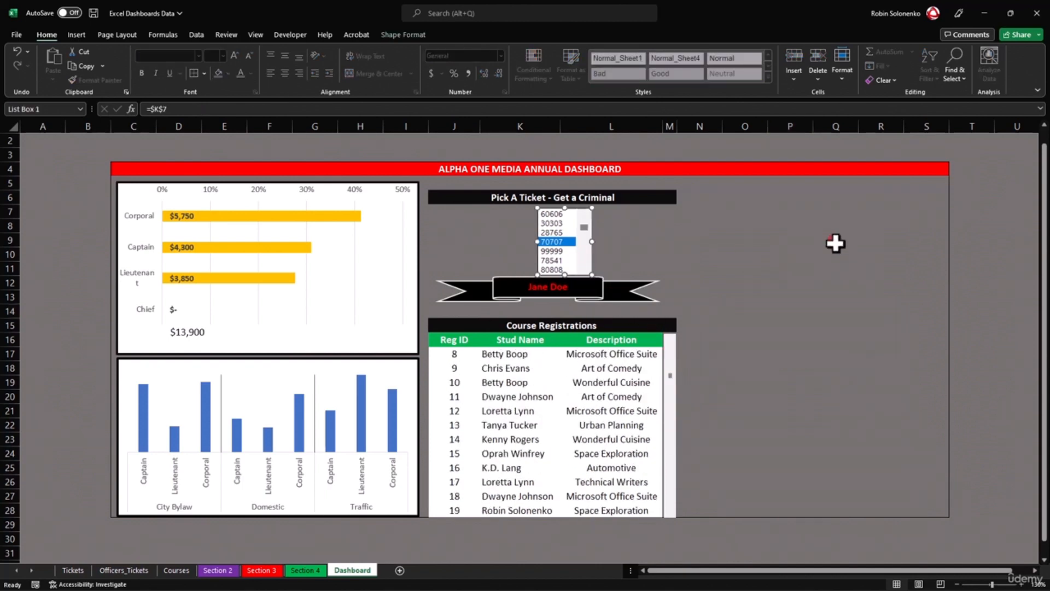
pyautogui.press('Left')
pyautogui.press('Left')
pyautogui.press('Left')
pyautogui.press('Left')
pyautogui.press('Left')
pyautogui.press('Left')
pyautogui.press('Left')
pyautogui.press('Left')
pyautogui.press('Left')
pyautogui.press('Left')
pyautogui.press('Left')
pyautogui.press('Left')
pyautogui.press('Right')
pyautogui.press('Right')
pyautogui.press('Right')
pyautogui.press('Right')
pyautogui.press('Right')
pyautogui.press('Right')
pyautogui.press('Right')
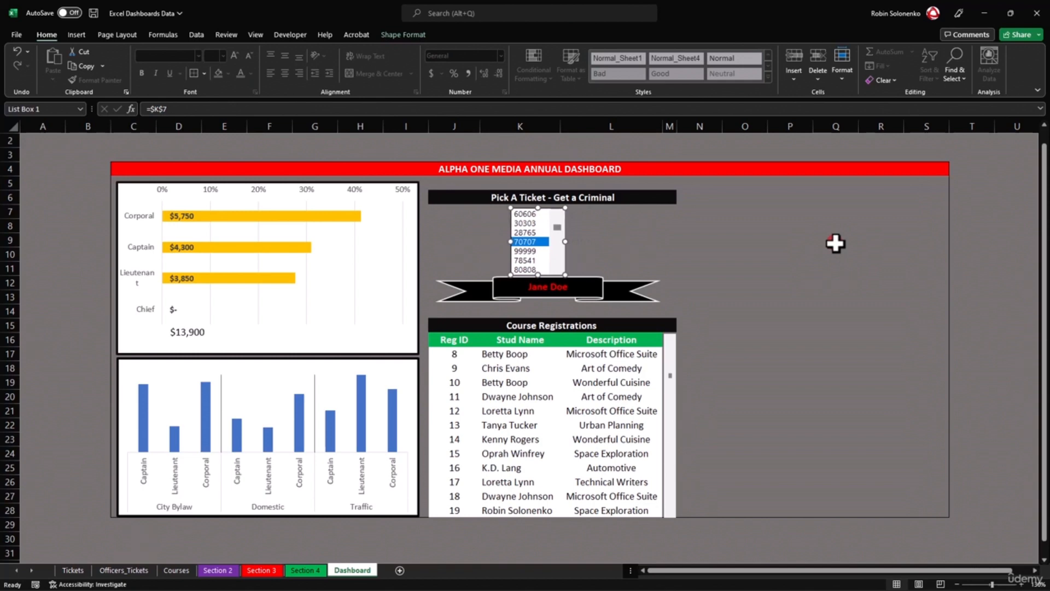
pyautogui.press('Escape')
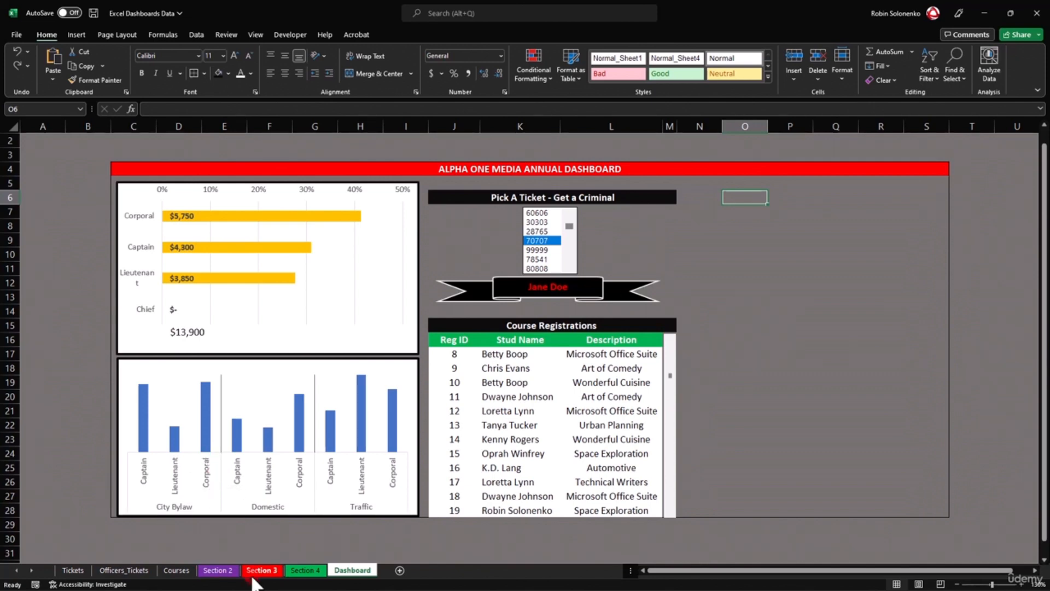
# Copy the two gender infographic charts from the Section 3 sheet and paste them at O6 on the Dashboard sheet.
pyautogui.click(289, 574)
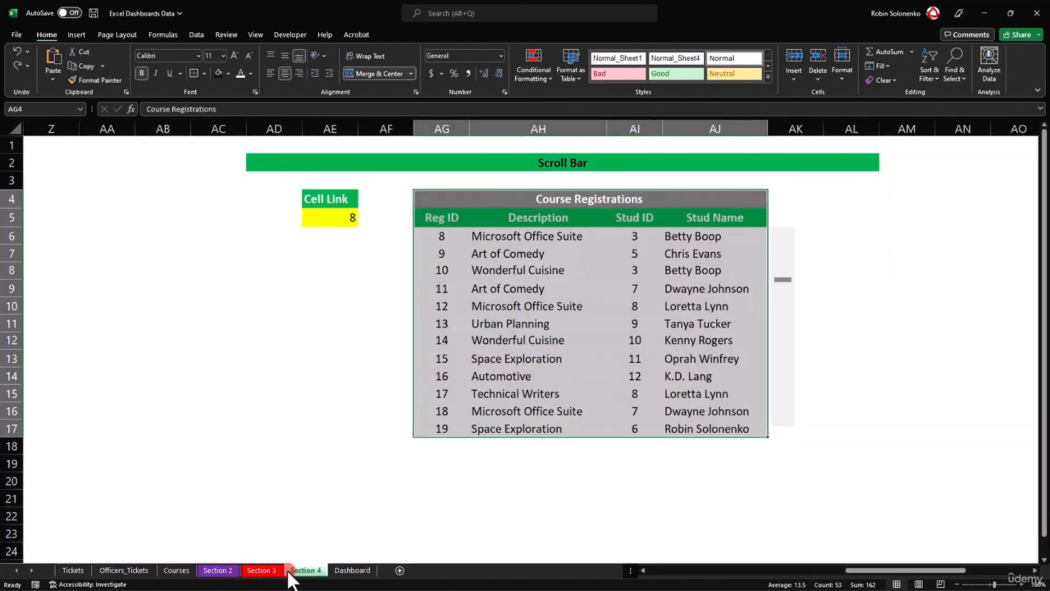
pyautogui.click(260, 570)
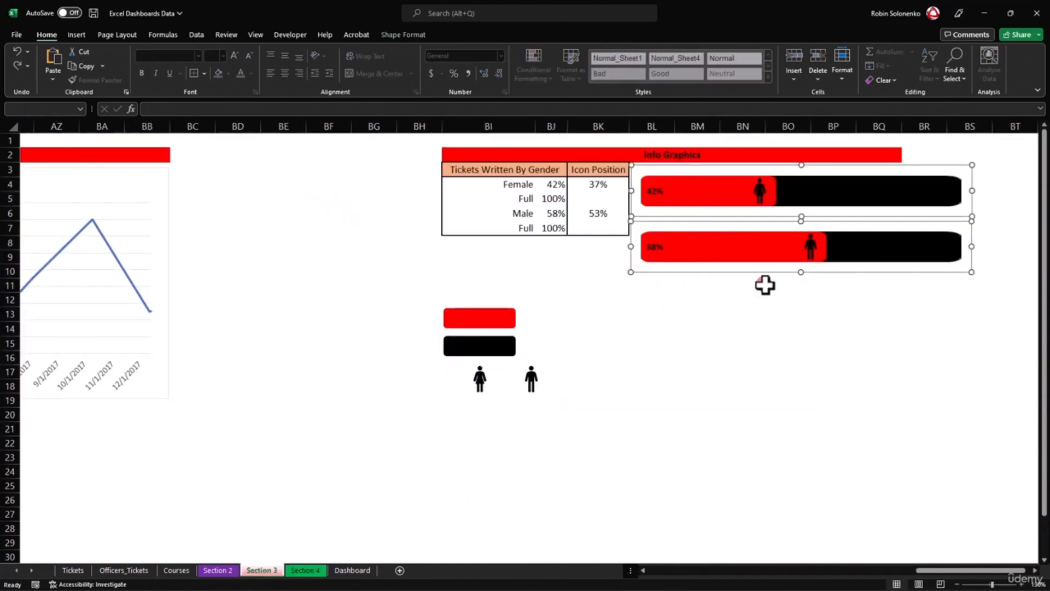
pyautogui.rightClick(700, 262)
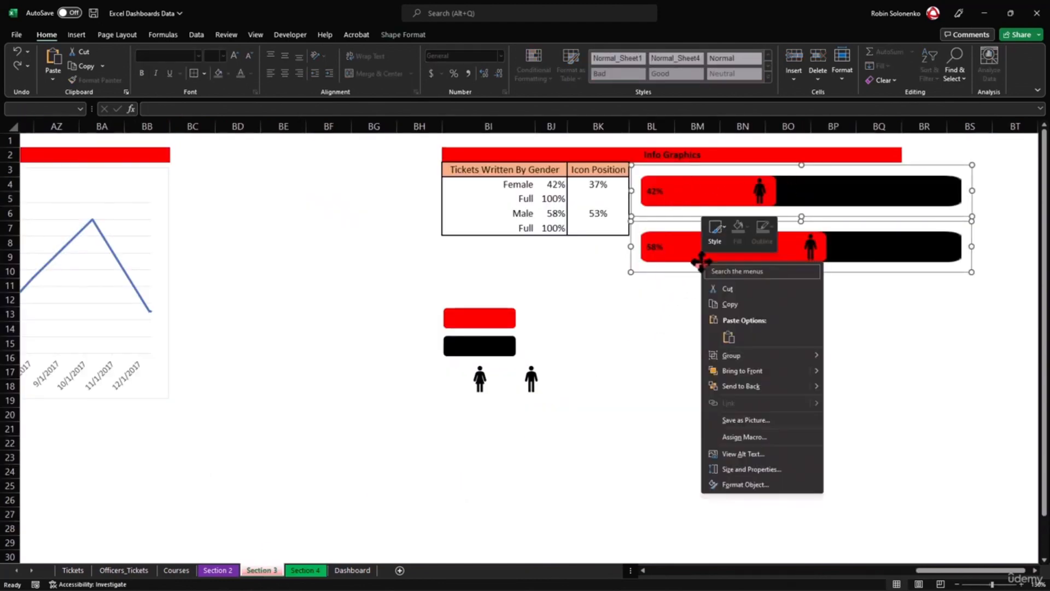
pyautogui.click(726, 303)
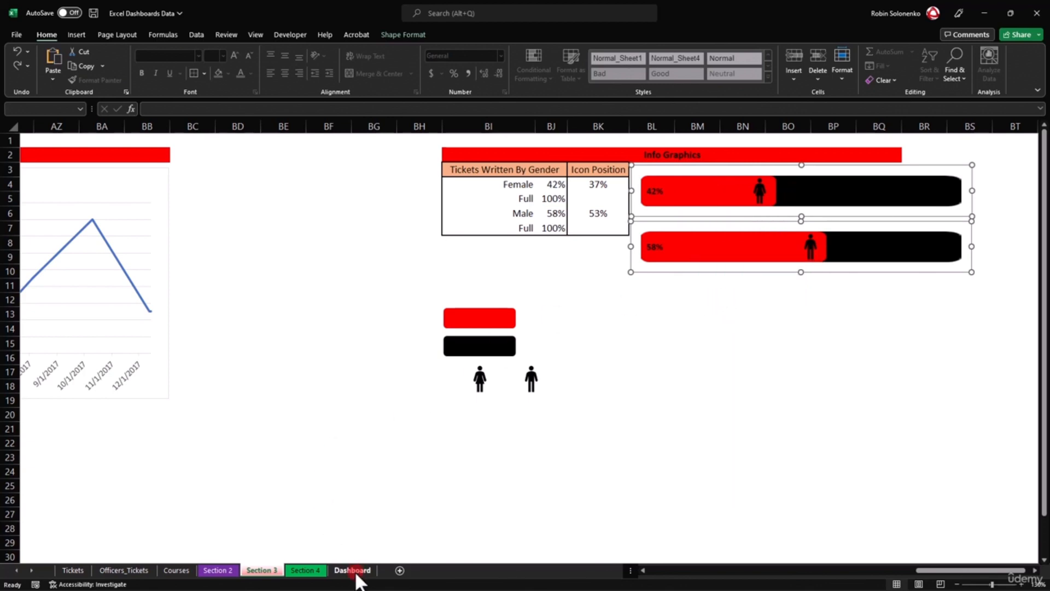
pyautogui.click(352, 570)
pyautogui.hotkey('ctrl', 'v')
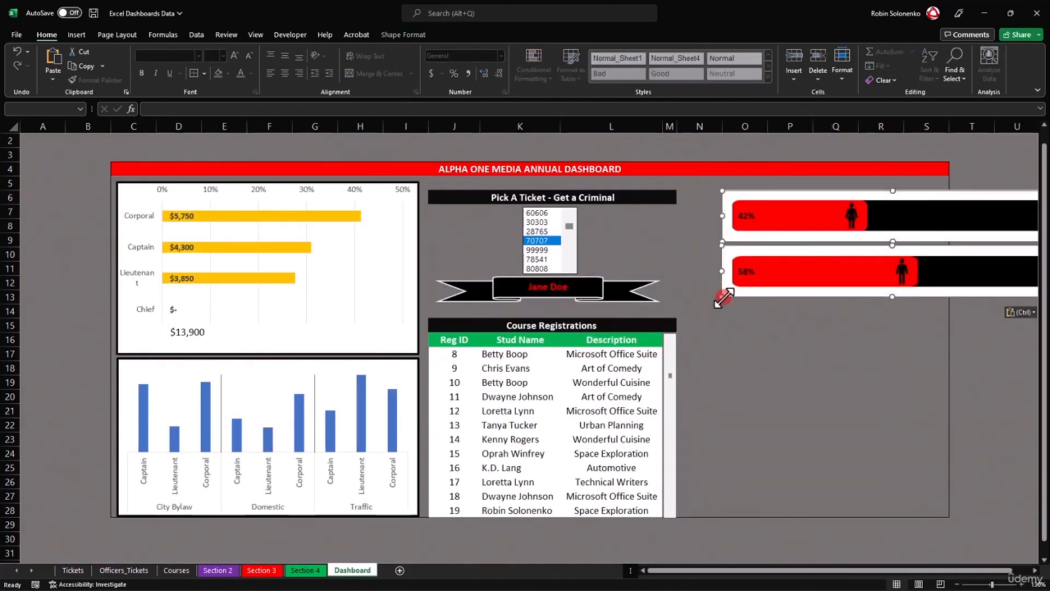
# Resize the 42% female infographic chart horizontally to span columns N to S inside the dashboard border.
pyautogui.moveTo(722, 572); pyautogui.dragTo(768, 572)
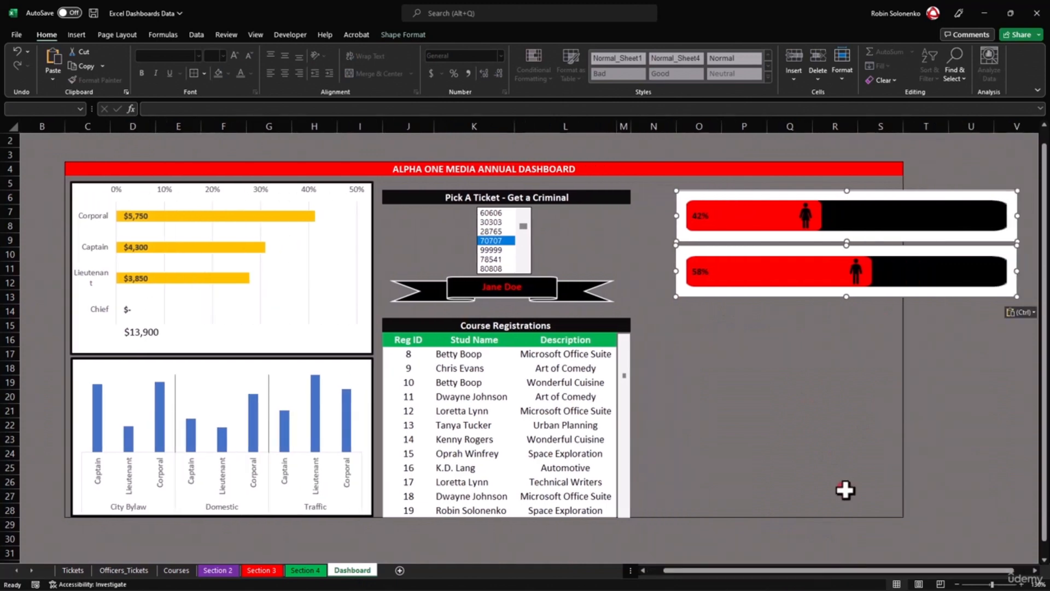
pyautogui.click(874, 311)
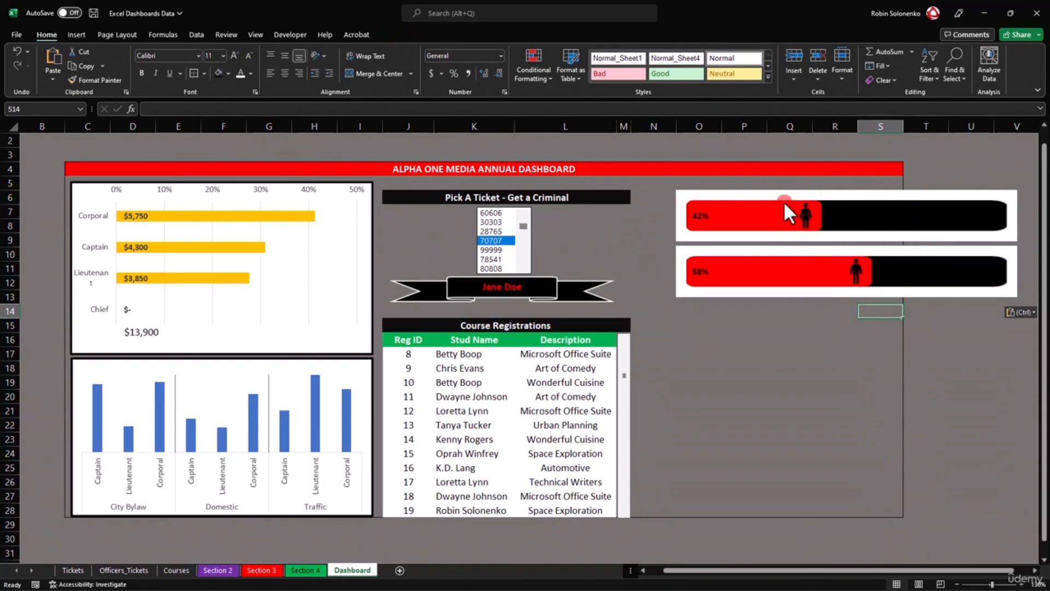
pyautogui.click(856, 240)
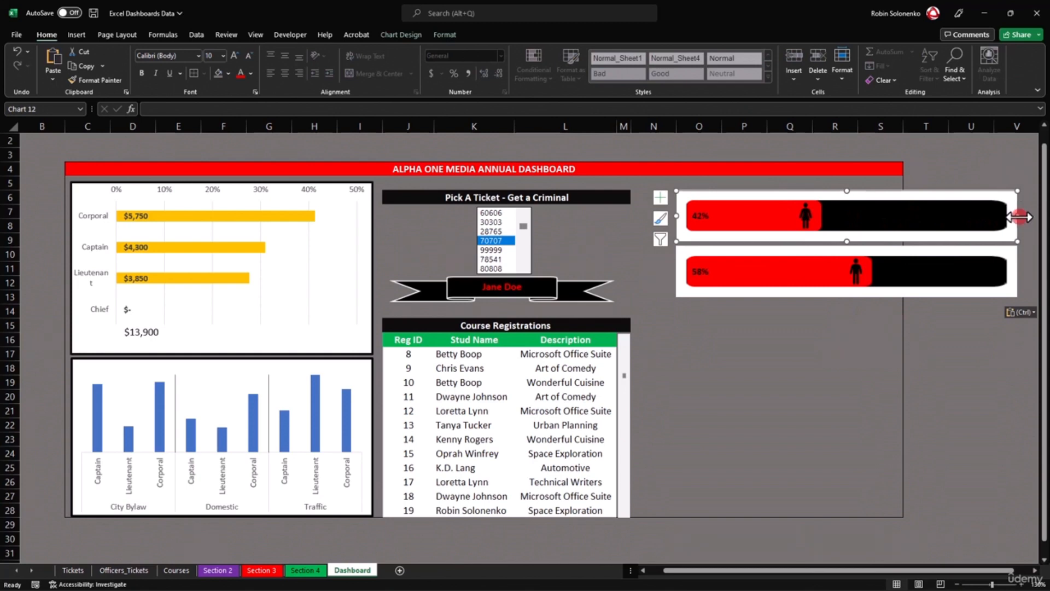
pyautogui.click(1016, 217)
pyautogui.moveTo(908, 218); pyautogui.dragTo(901, 216)
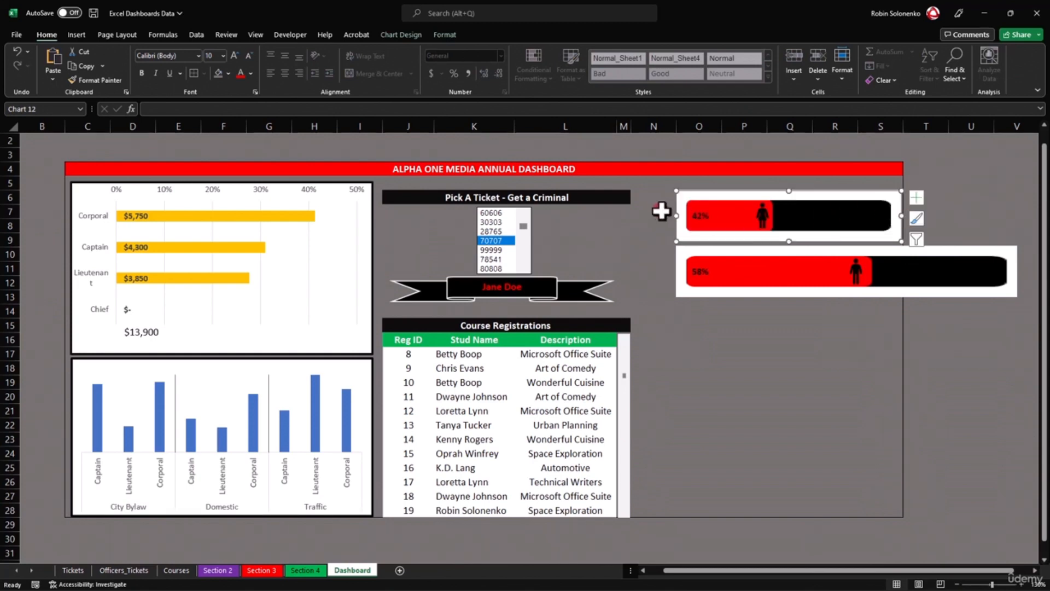
pyautogui.moveTo(676, 216); pyautogui.dragTo(642, 214)
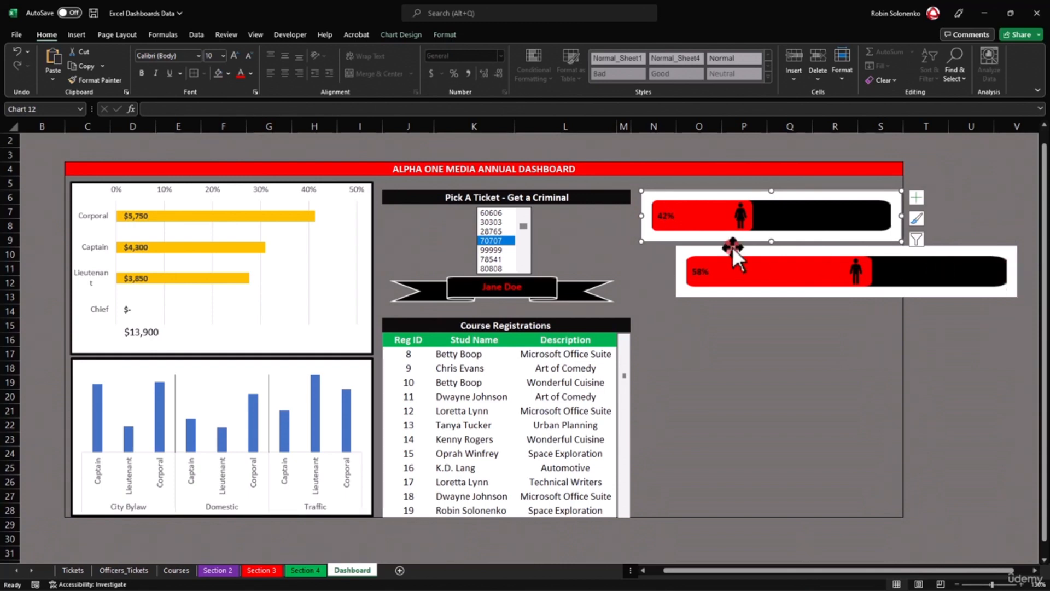
# Resize the 58% male infographic chart to about 3.81" wide across columns N to S, and trim the 42% chart to about 3.77".
pyautogui.click(678, 268)
pyautogui.moveTo(677, 272); pyautogui.dragTo(641, 272)
pyautogui.moveTo(1017, 272); pyautogui.dragTo(900, 272)
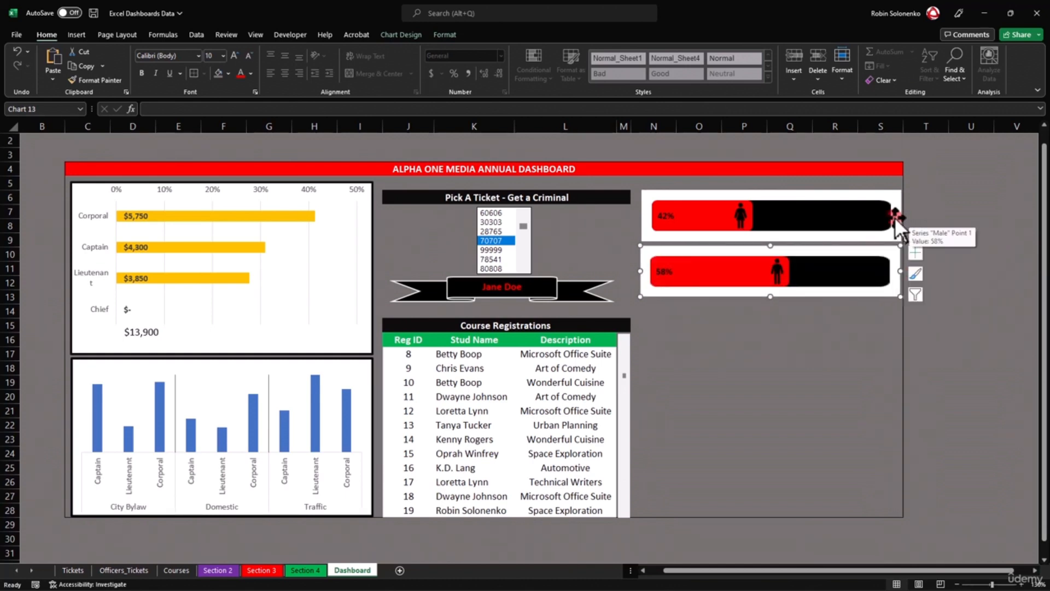
pyautogui.click(901, 215)
pyautogui.moveTo(902, 215); pyautogui.dragTo(899, 216)
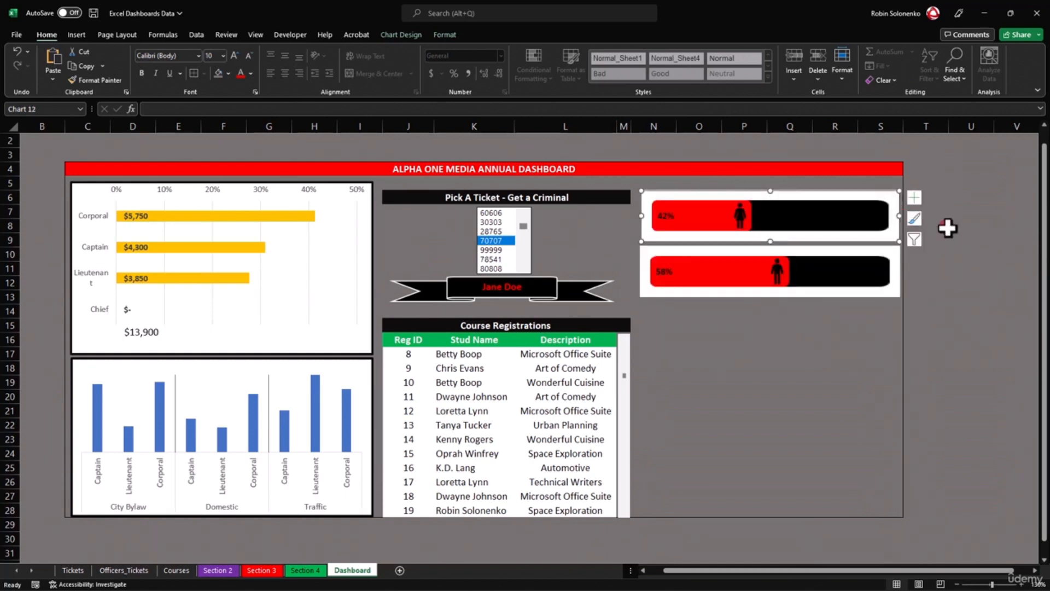
pyautogui.click(897, 283)
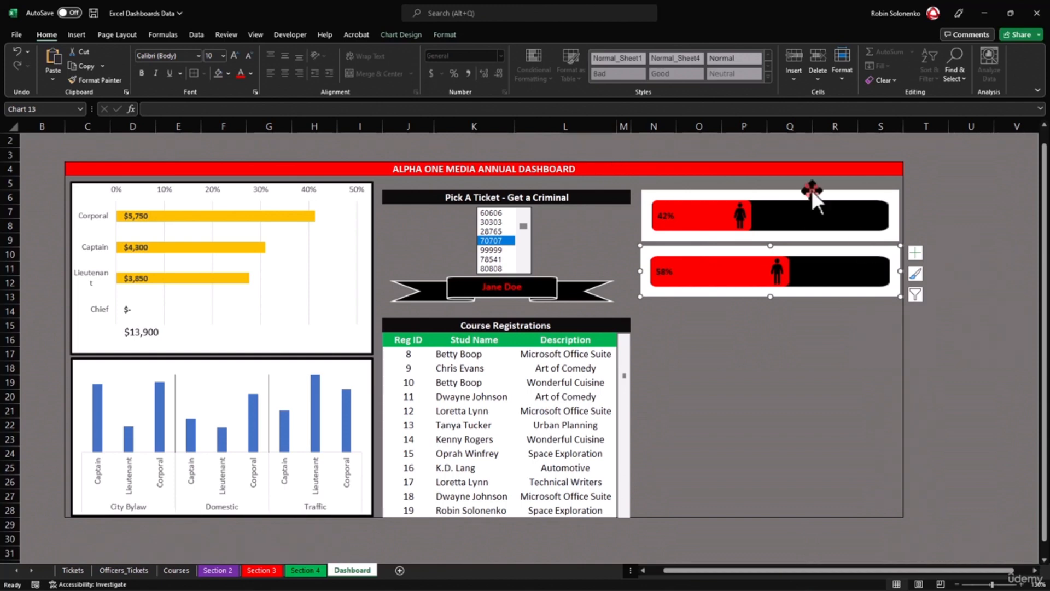
# Replace the white background of the 58% chart's chart area and plot area with the dashboard's grey.
pyautogui.click(447, 33)
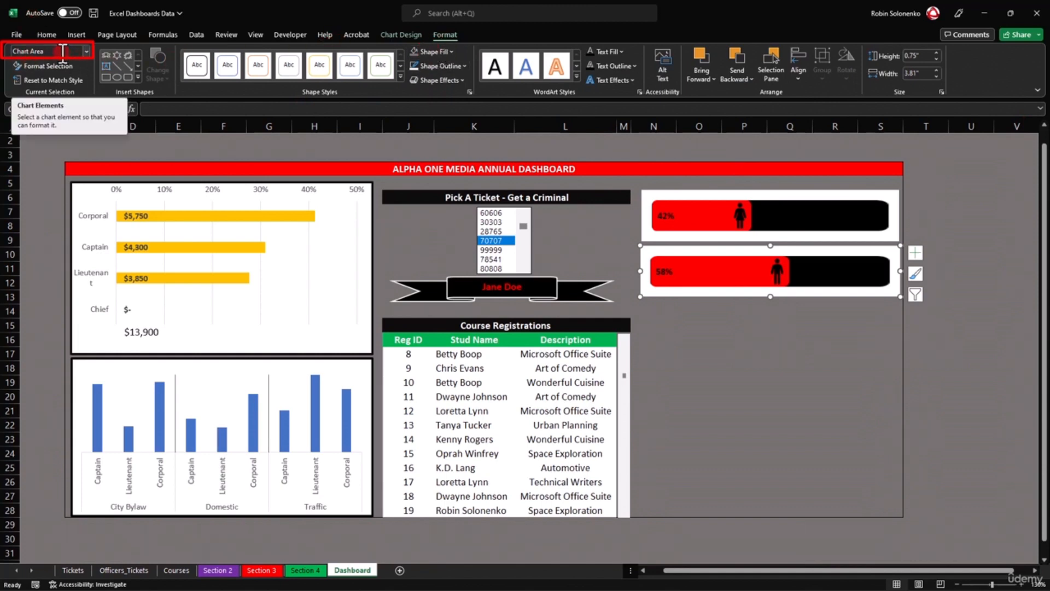
pyautogui.click(451, 50)
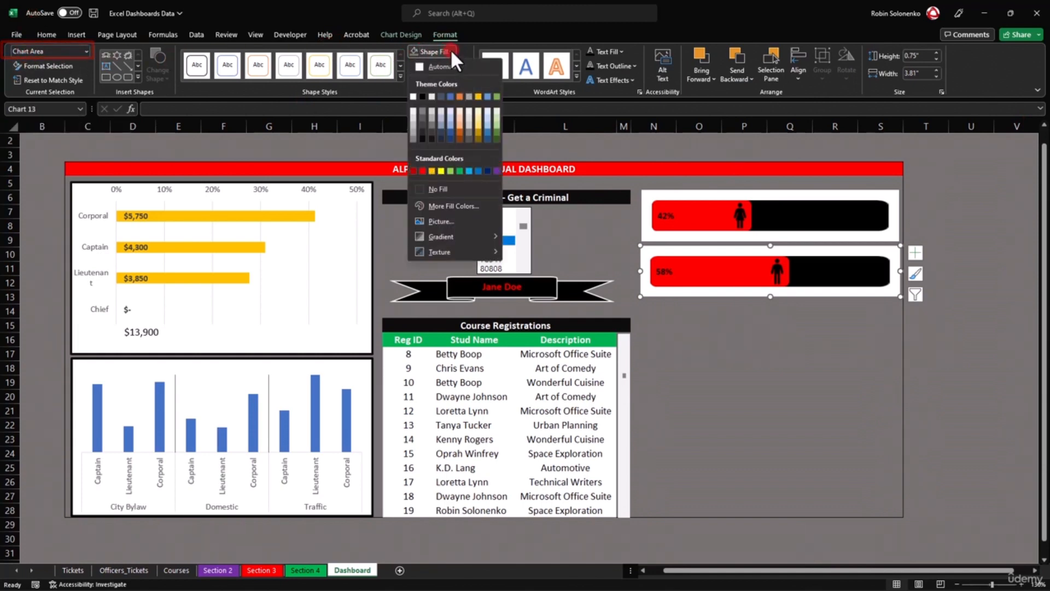
pyautogui.click(429, 123)
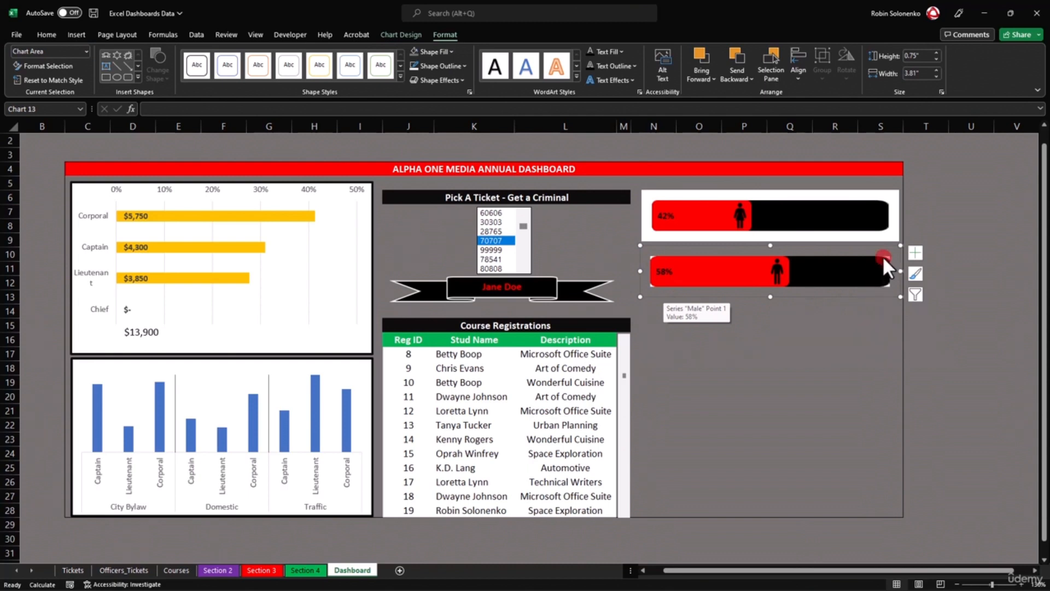
pyautogui.click(85, 50)
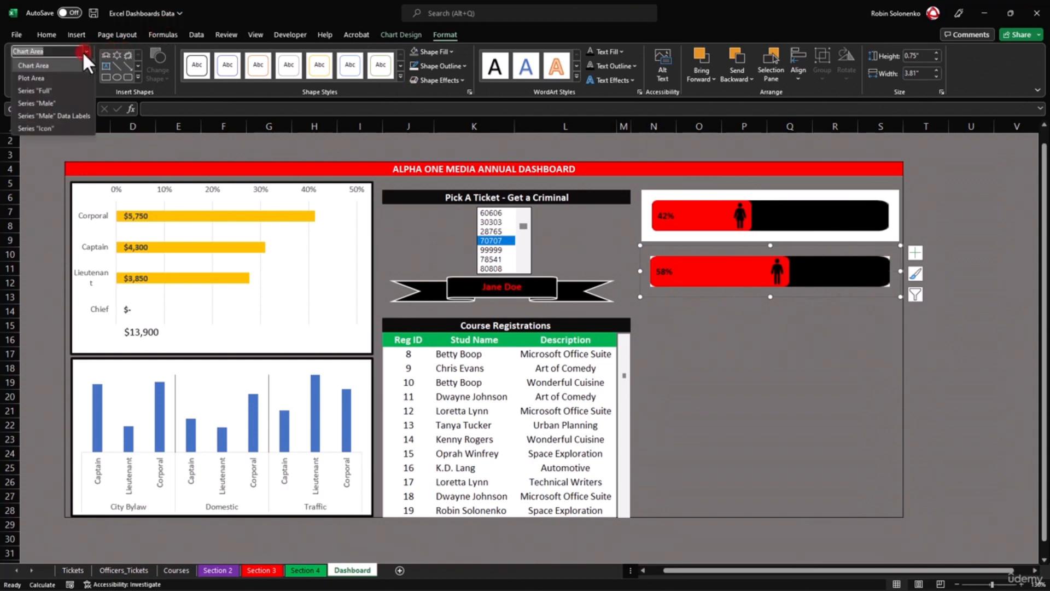
pyautogui.click(57, 77)
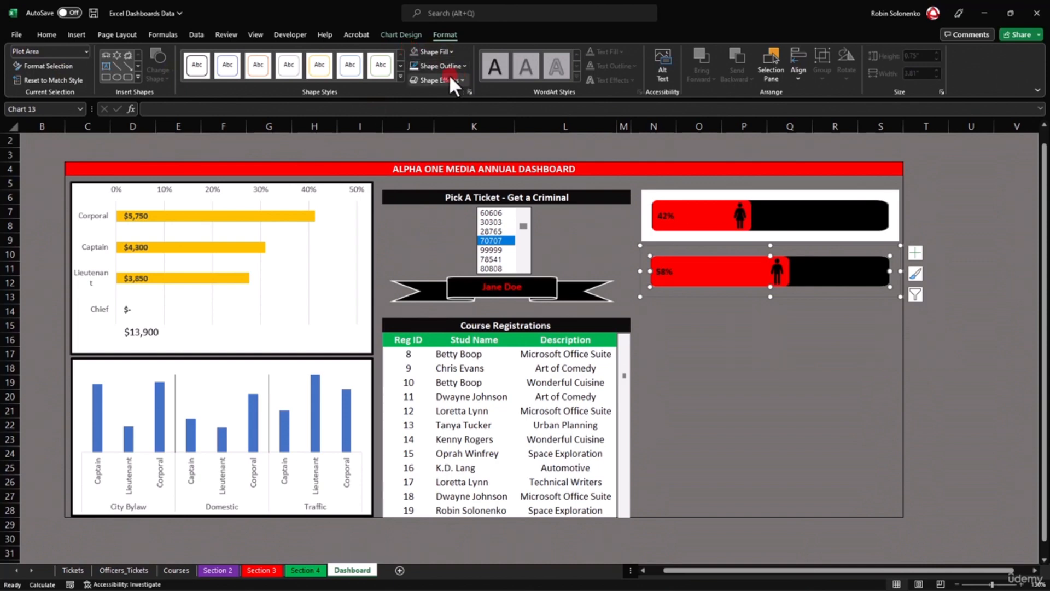
# Apply the same dashboard grey to the chart area and plot area of the 42% chart.
pyautogui.click(659, 235)
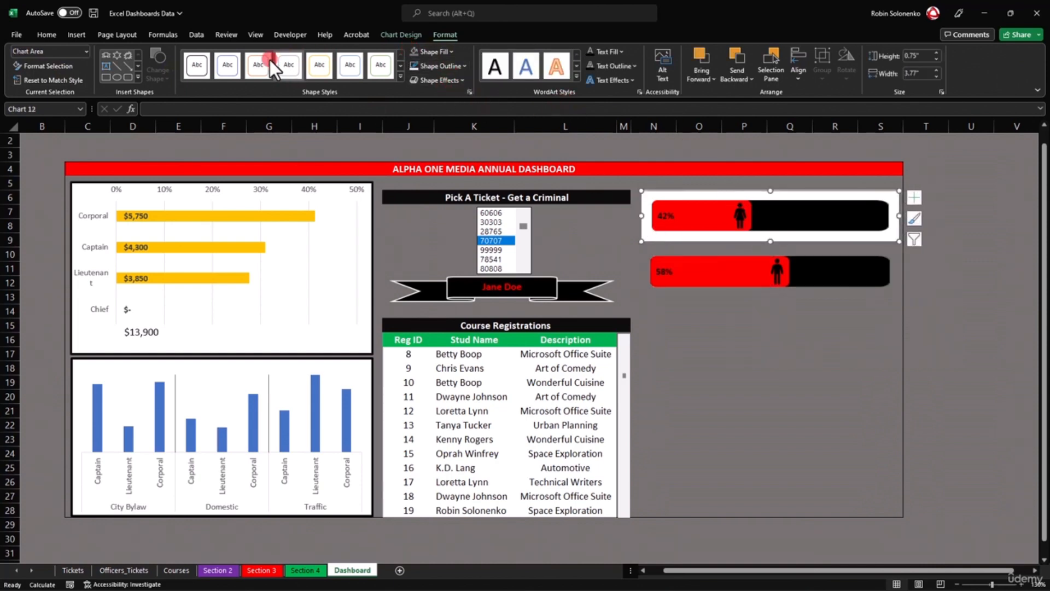
pyautogui.click(410, 50)
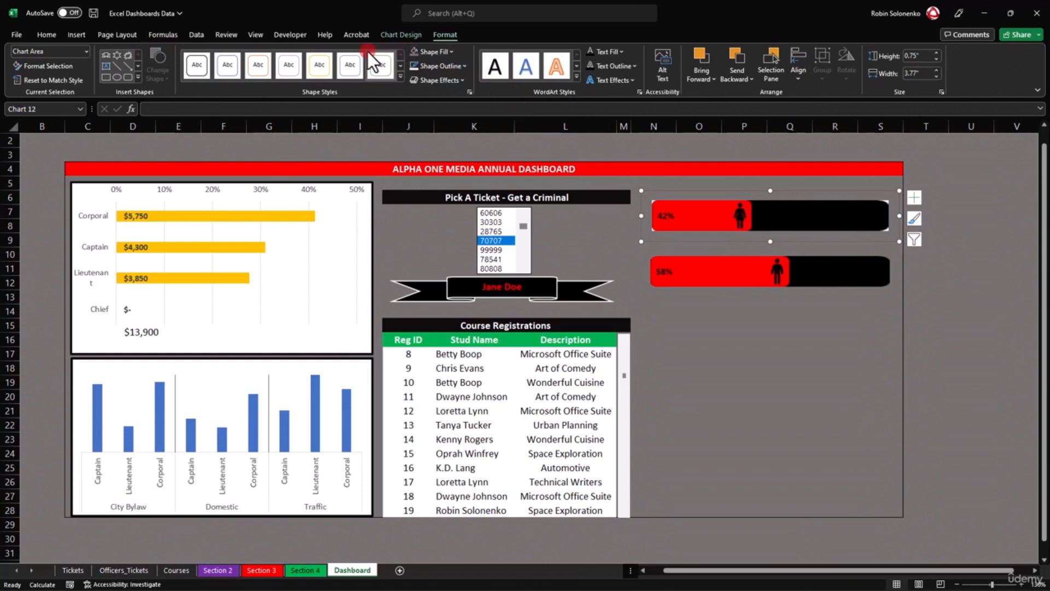
pyautogui.click(86, 51)
pyautogui.click(43, 80)
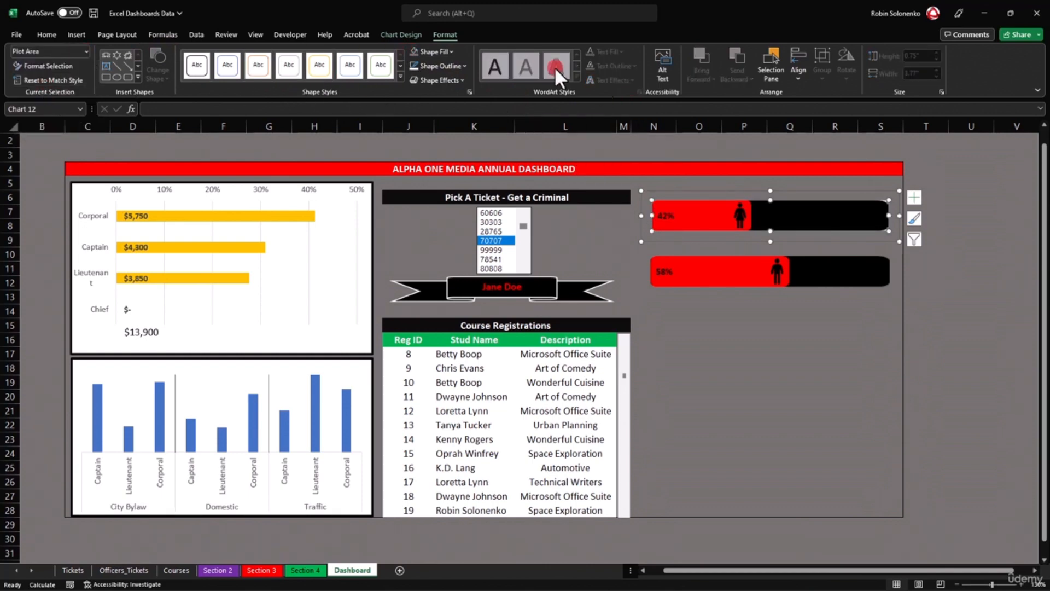
pyautogui.click(783, 325)
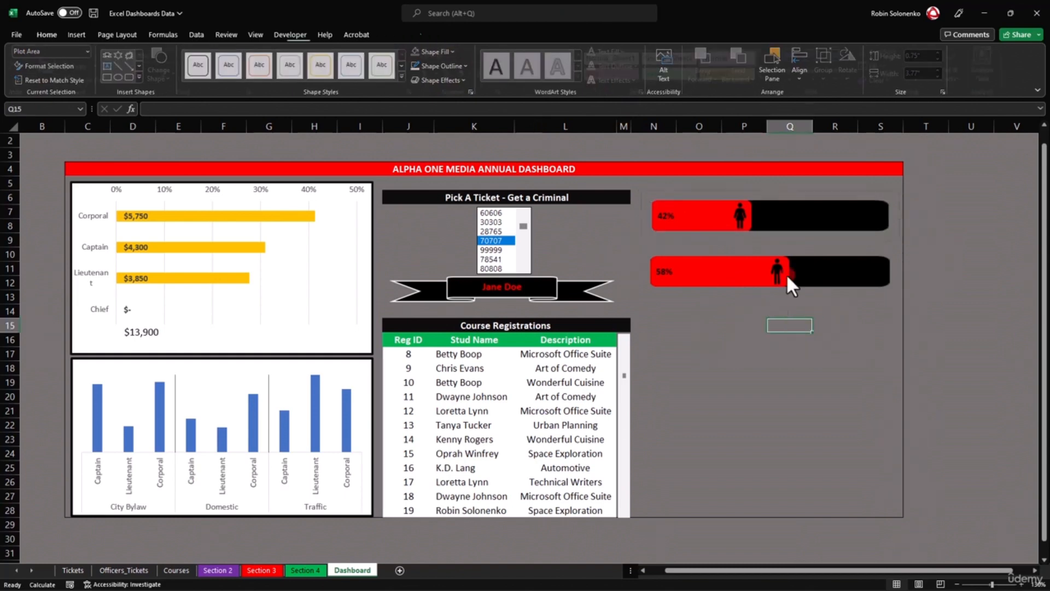
# Move the 58% chart up by about one row, closer to the 42% chart.
pyautogui.click(802, 280)
pyautogui.moveTo(809, 291); pyautogui.dragTo(809, 279)
pyautogui.click(807, 249)
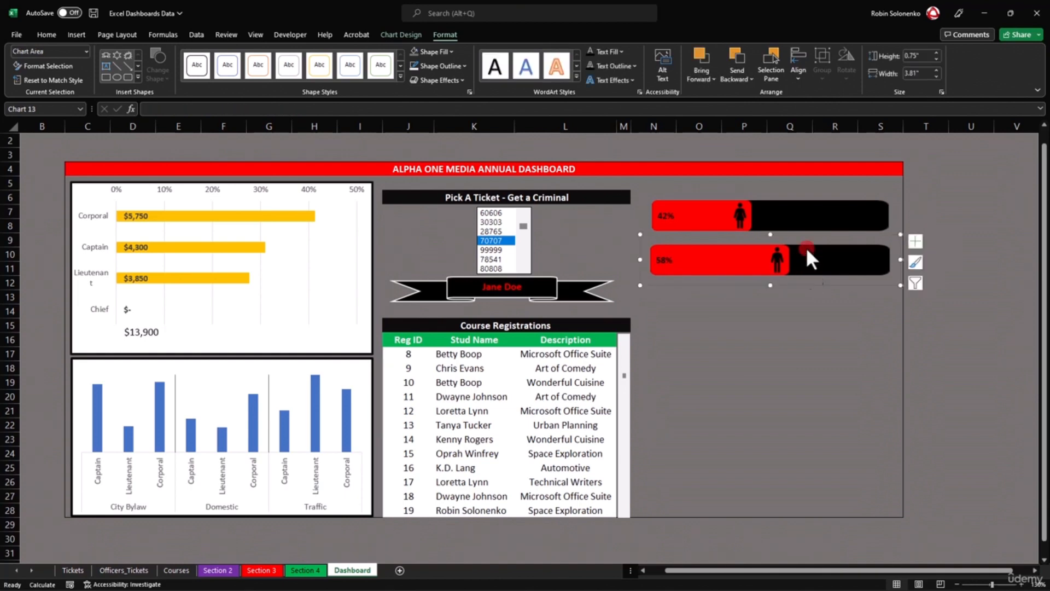
# Fine-tune the 42% chart's width to 3.77" and align the 42% and 58% charts by their centres.
pyautogui.click(687, 211)
pyautogui.moveTo(640, 217); pyautogui.dragTo(638, 217)
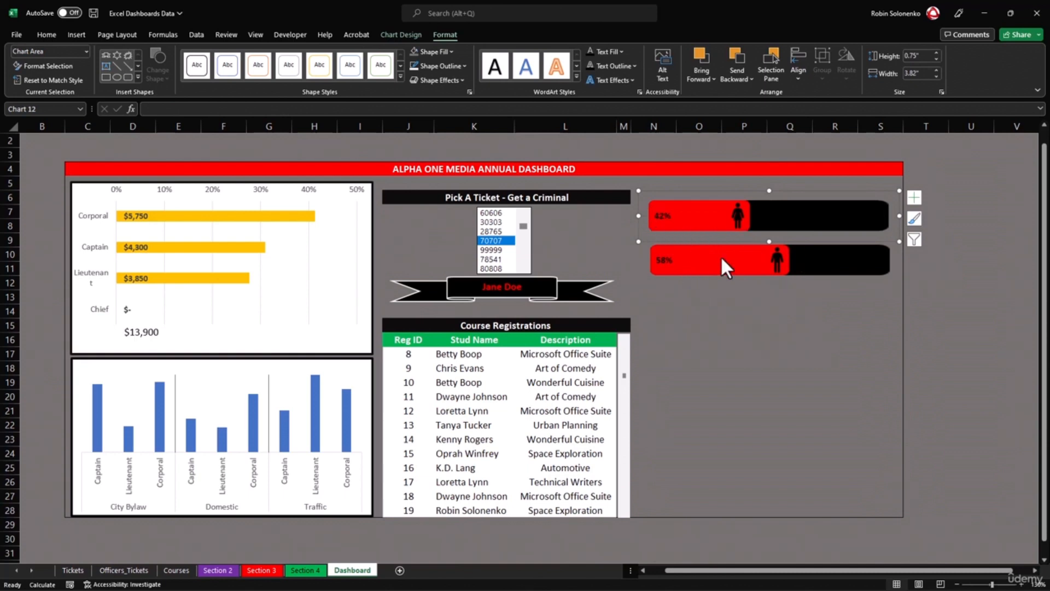
pyautogui.moveTo(639, 216); pyautogui.dragTo(643, 215)
pyautogui.keyDown('ctrl'); pyautogui.click(709, 266); pyautogui.keyUp('ctrl')
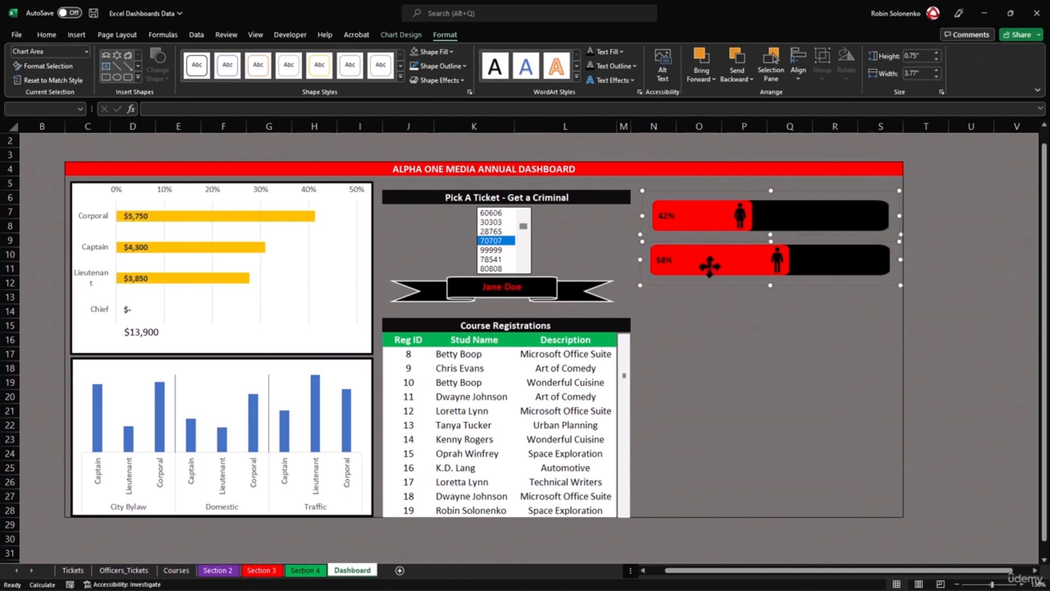
pyautogui.click(396, 34)
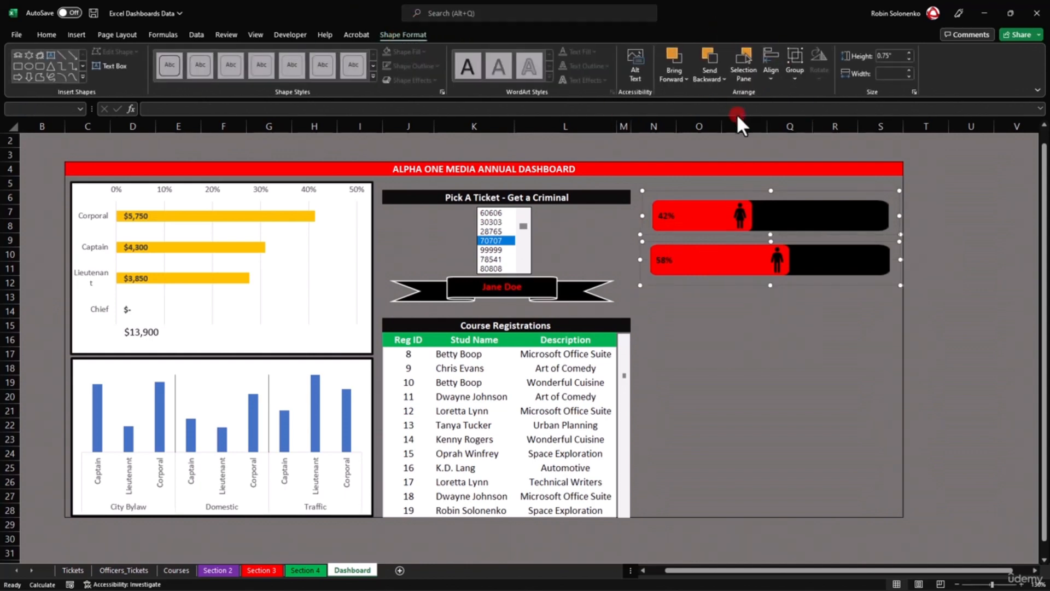
pyautogui.click(773, 73)
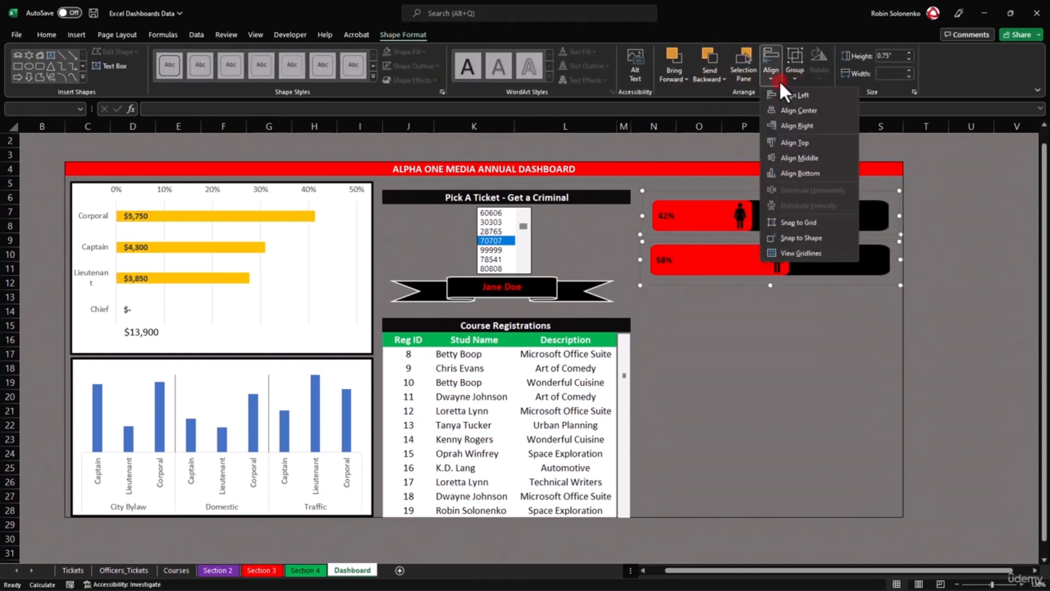
pyautogui.click(811, 109)
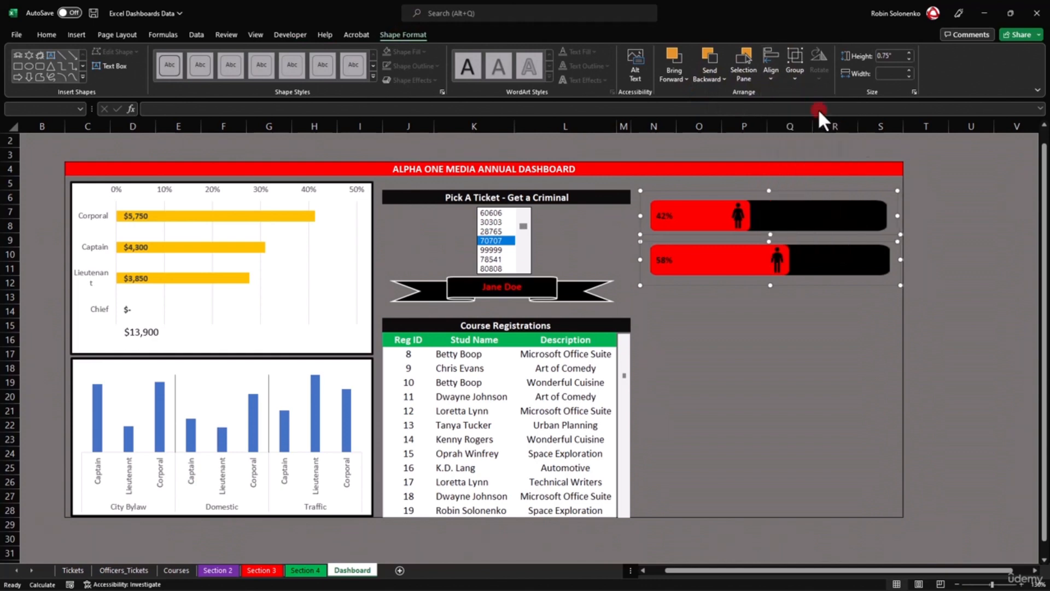
# Nudge the 42% chart down slightly, closer to the 58% chart.
pyautogui.click(897, 258)
pyautogui.click(867, 221)
pyautogui.moveTo(898, 216); pyautogui.dragTo(900, 217)
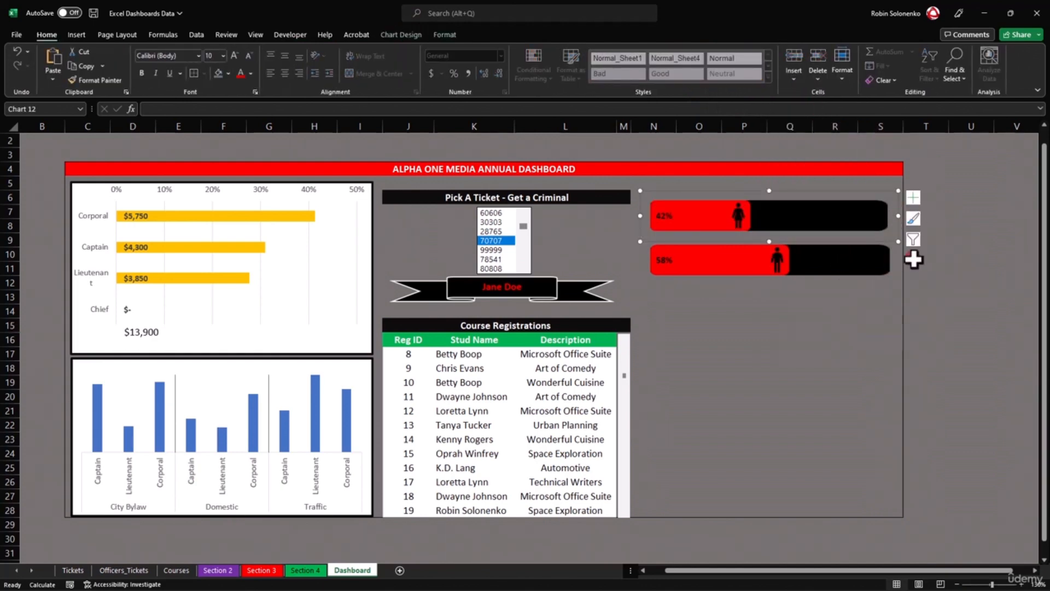
pyautogui.click(835, 311)
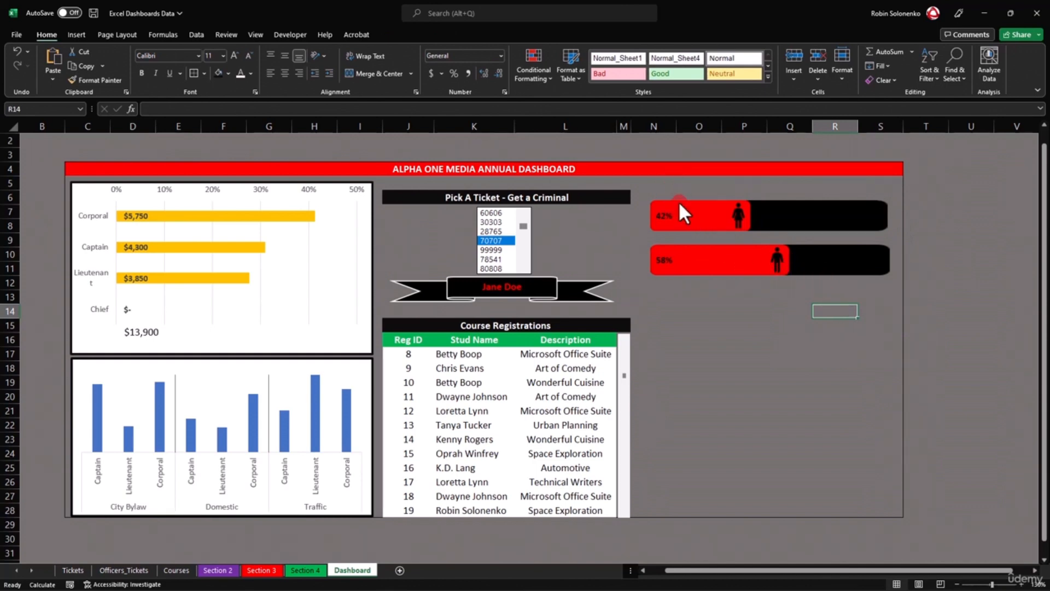
pyautogui.click(705, 236)
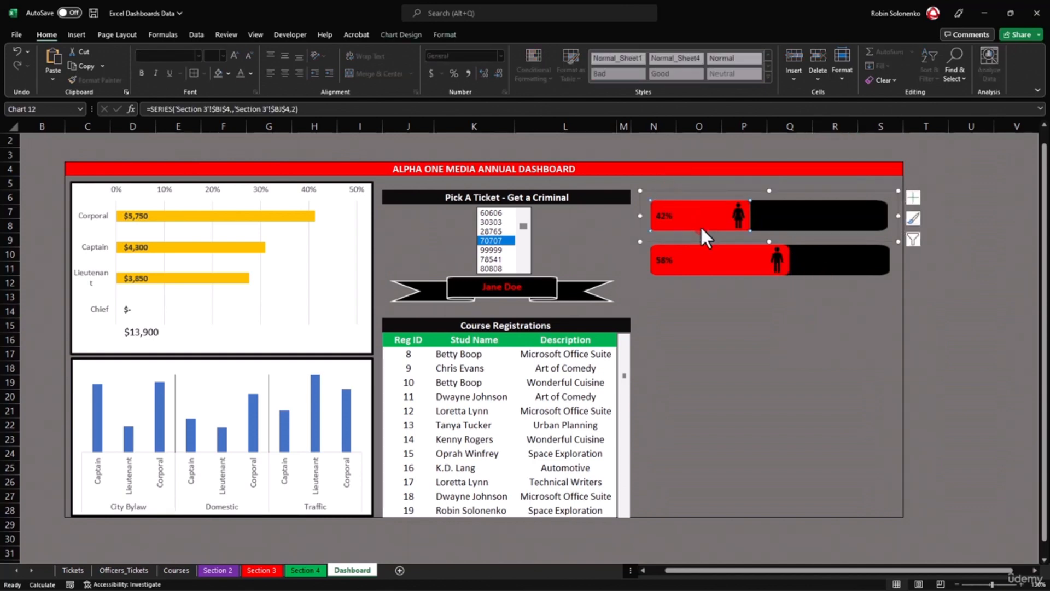
pyautogui.click(701, 224)
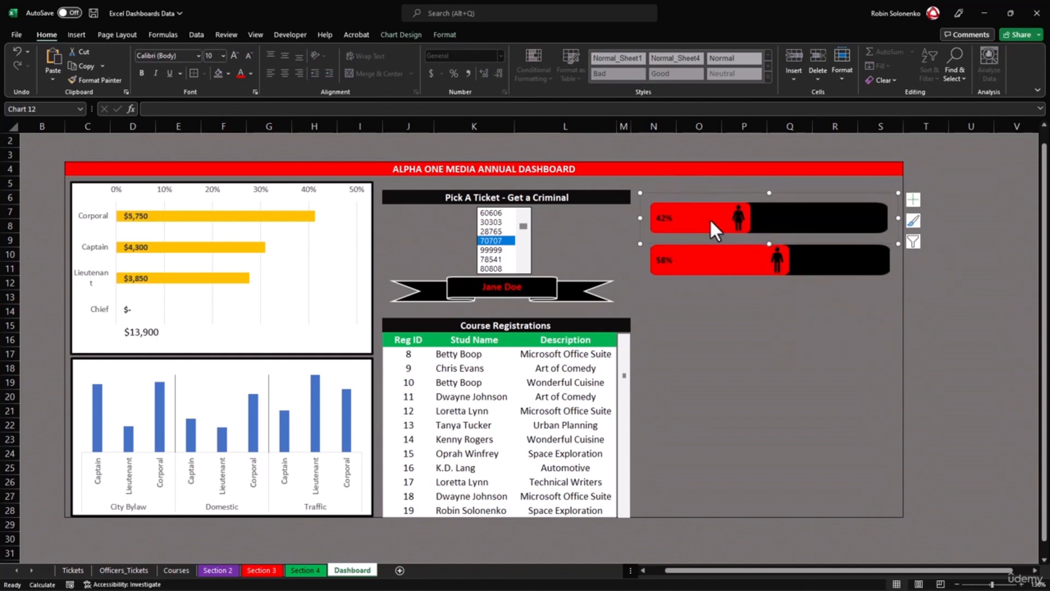
# Fill N5:S5 above the gender charts with black, merge and centre the cells, and make the text bold.
pyautogui.click(659, 186)
pyautogui.moveTo(657, 181); pyautogui.dragTo(888, 182)
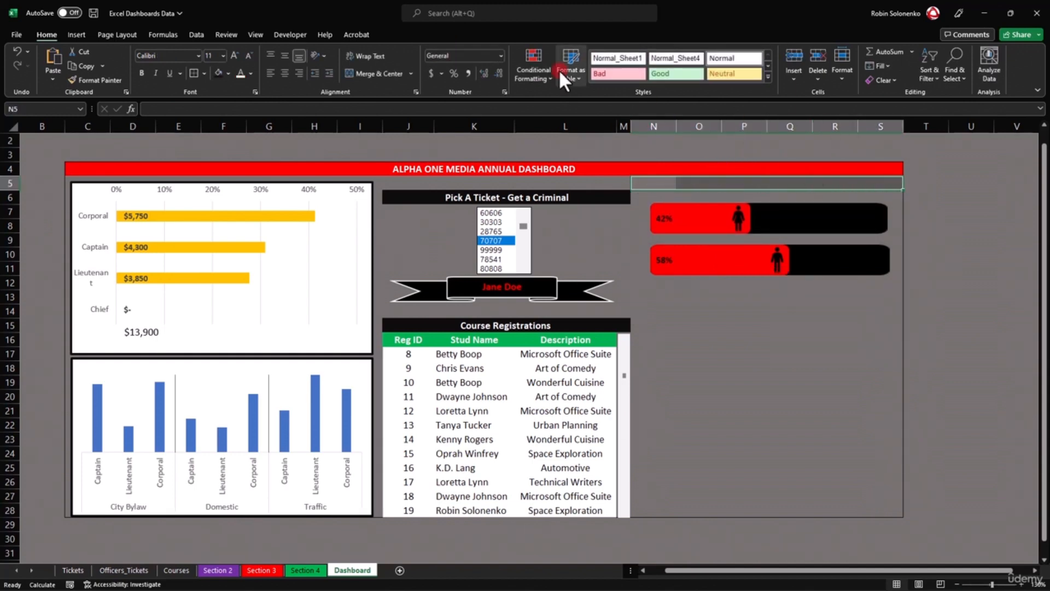
pyautogui.click(218, 73)
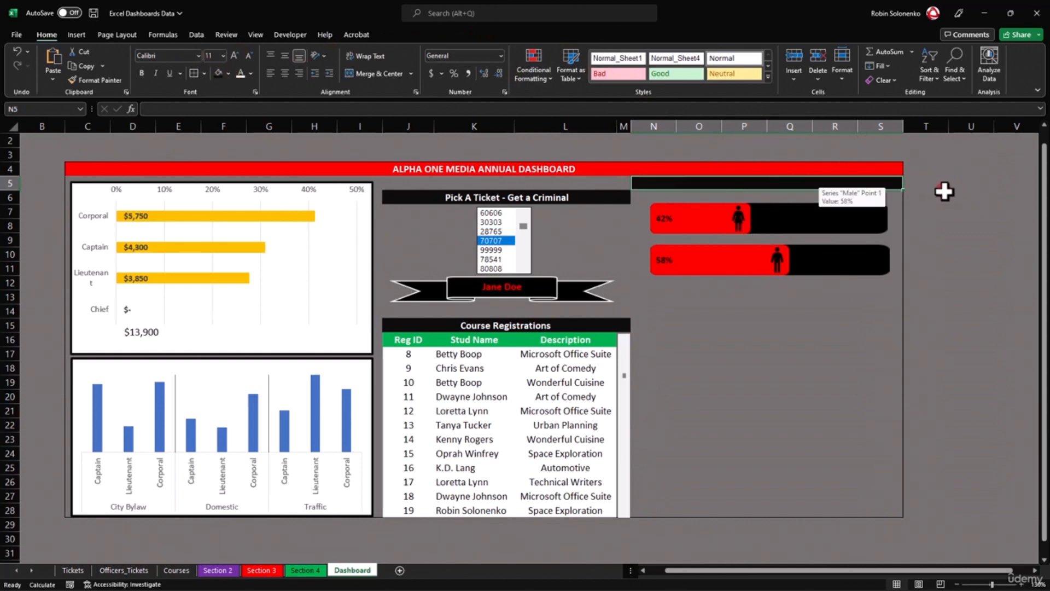
pyautogui.click(387, 71)
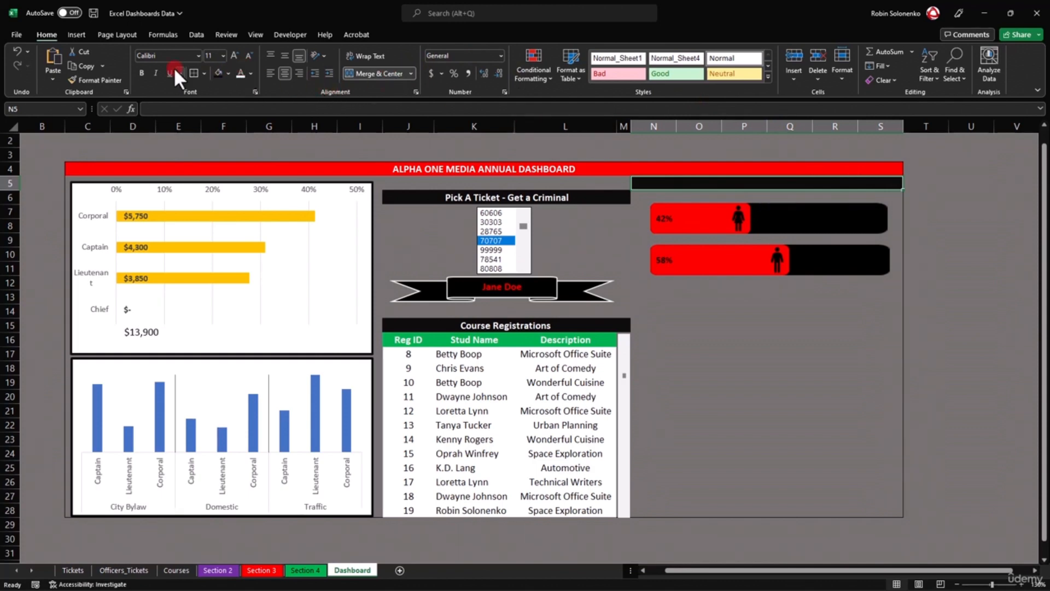
pyautogui.click(144, 73)
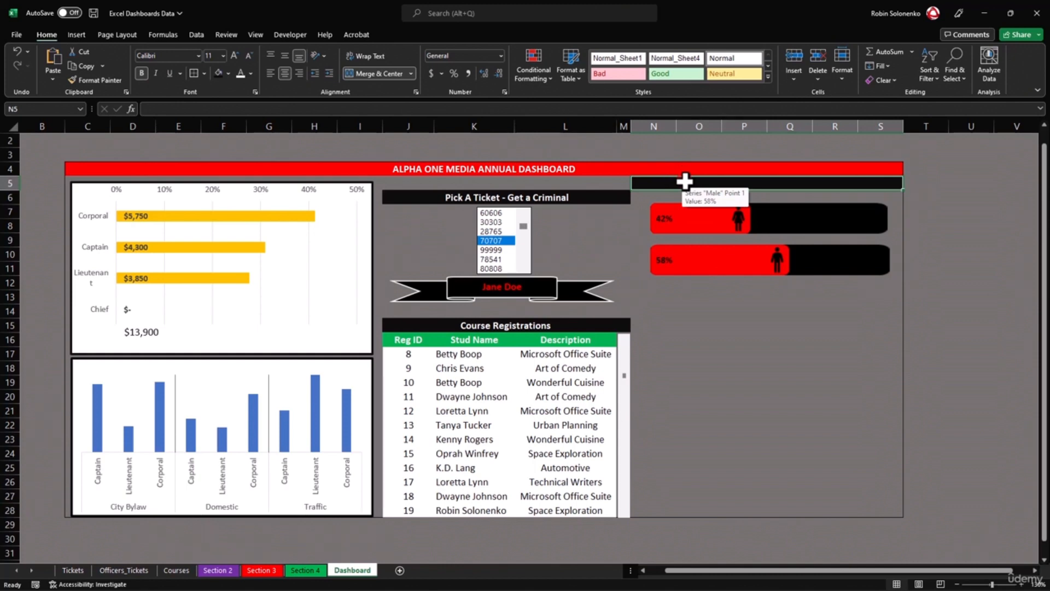
# Enter the heading "Who Writes The Most Tickets? M or F?" in the merged black cell above the gender charts.
pyautogui.write('Who Write')
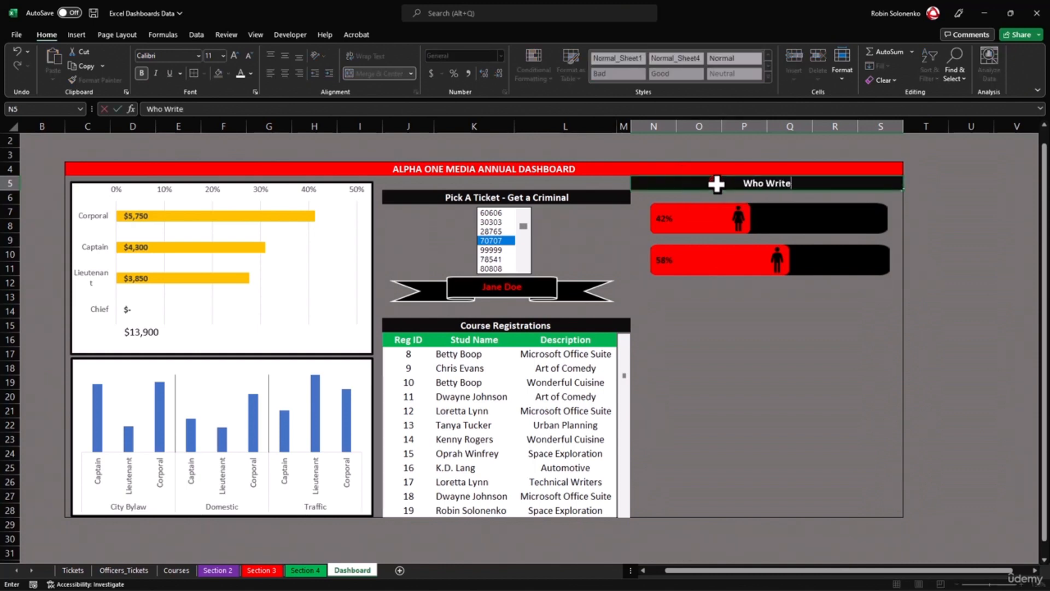
pyautogui.write('s The Most ')
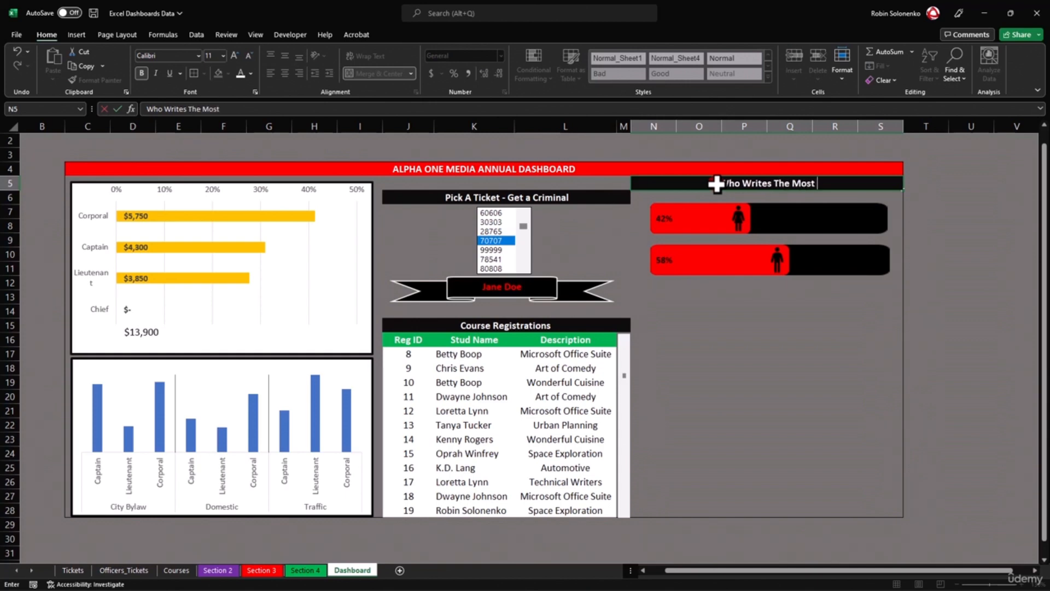
pyautogui.write('Tickets? M or F?')
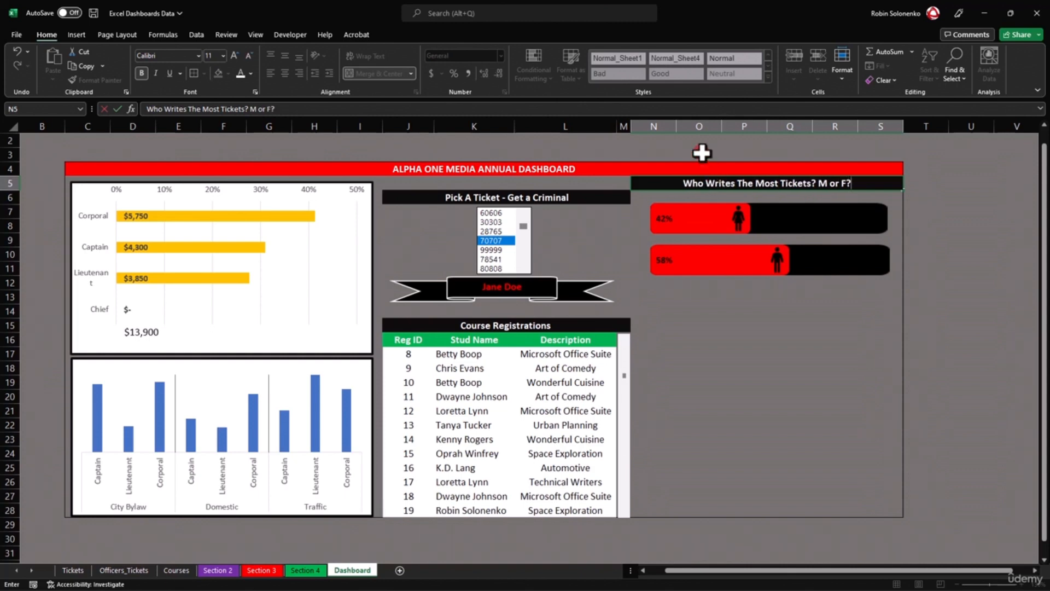
pyautogui.click(639, 196)
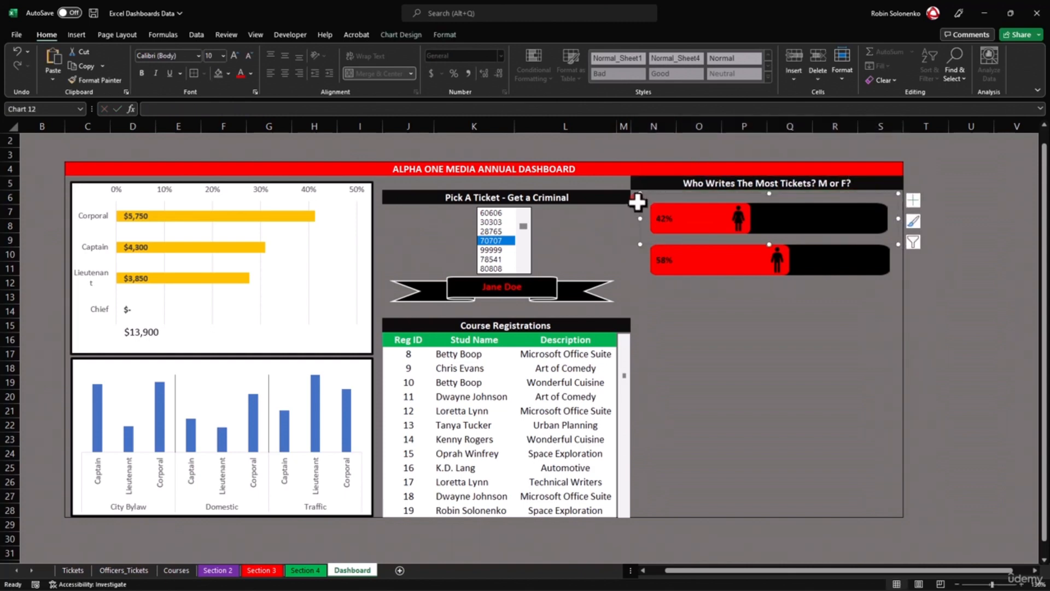
pyautogui.press('Escape')
pyautogui.click(646, 280)
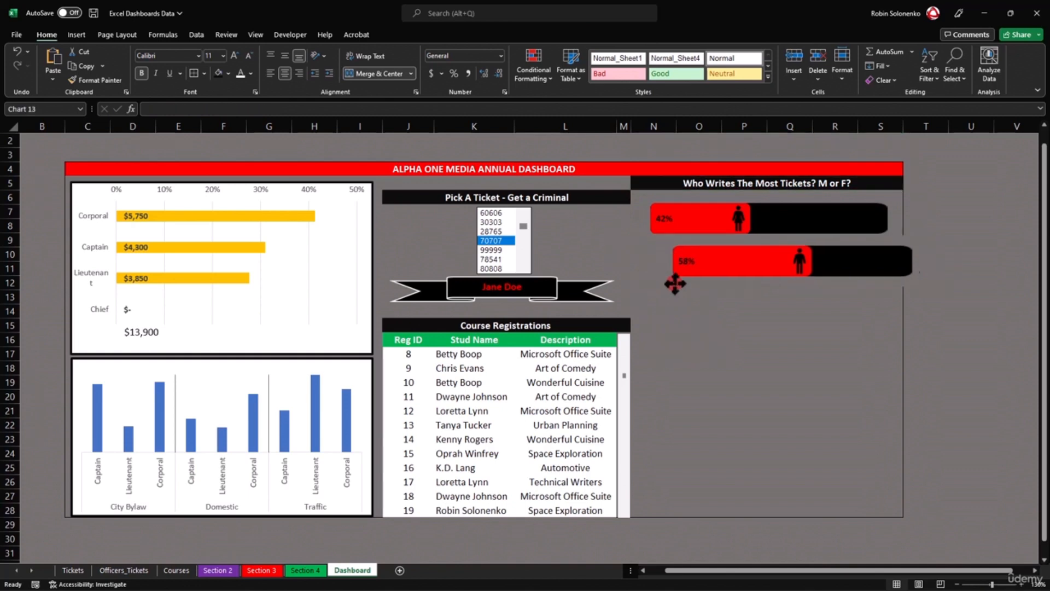
pyautogui.click(891, 296)
pyautogui.press('Up')
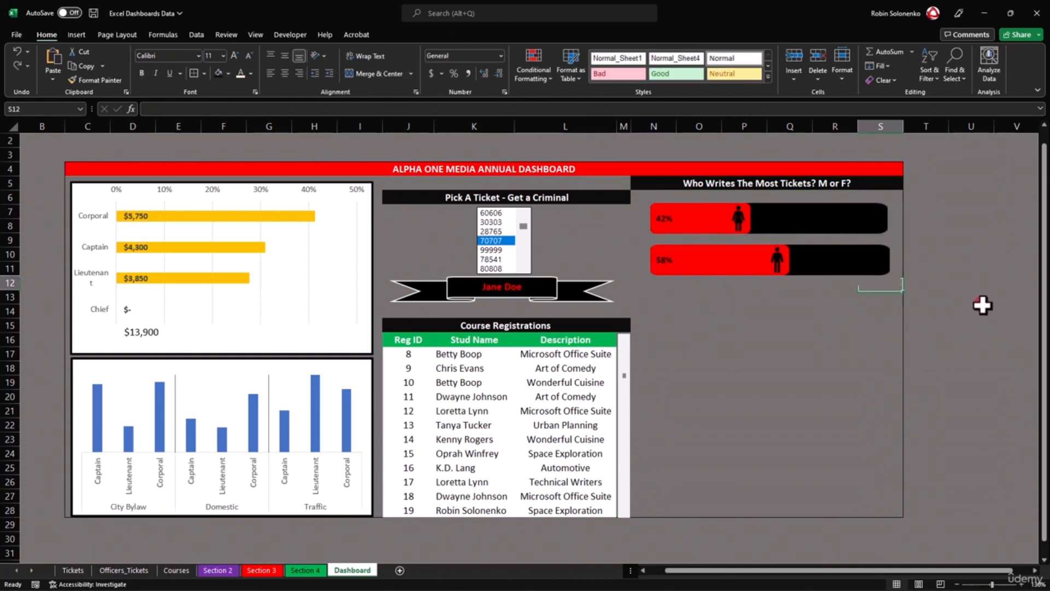
pyautogui.press('Home')
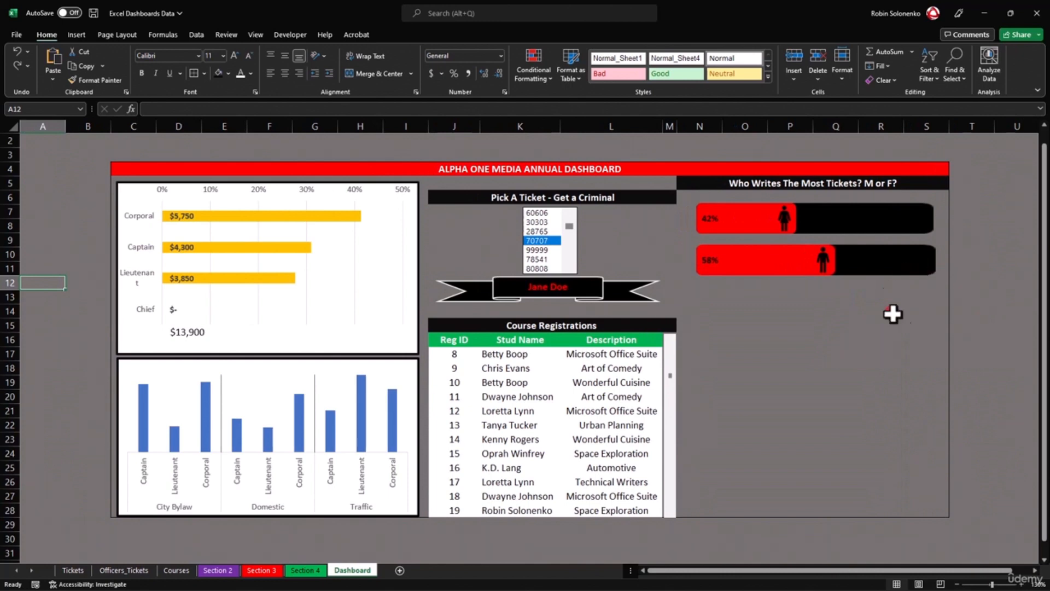
pyautogui.click(938, 277)
pyautogui.press('Down')
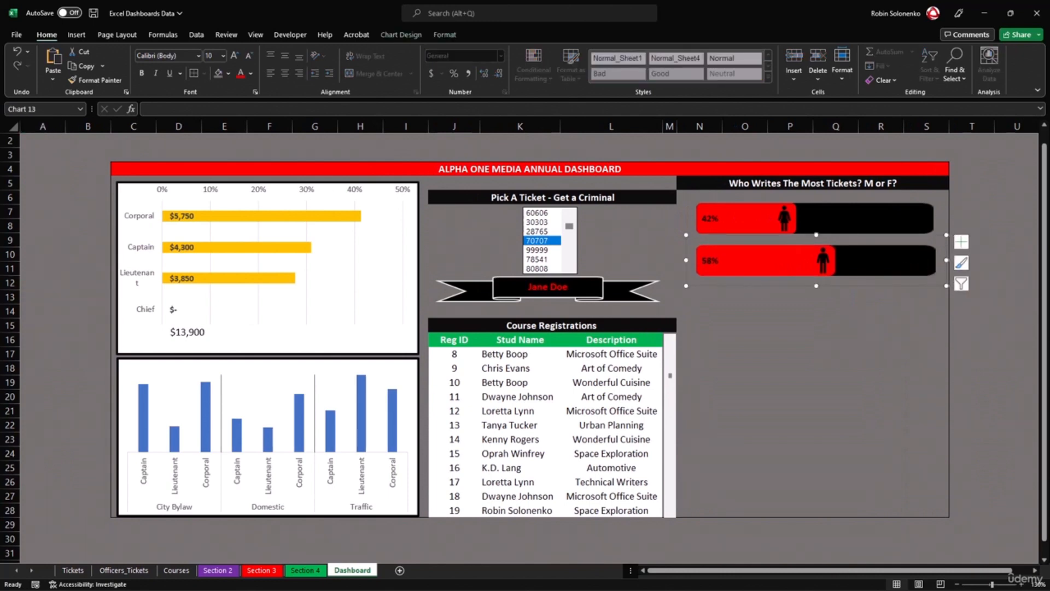
pyautogui.click(826, 309)
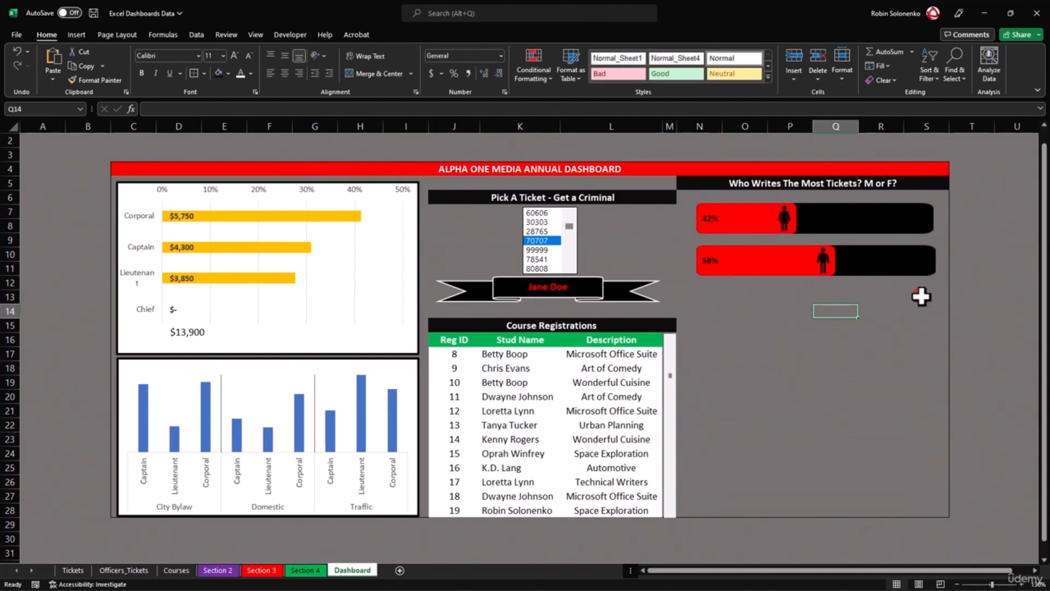
# Select the range N6:S12 behind the two gender charts and put a border around it.
pyautogui.click(939, 294)
pyautogui.press('Up')
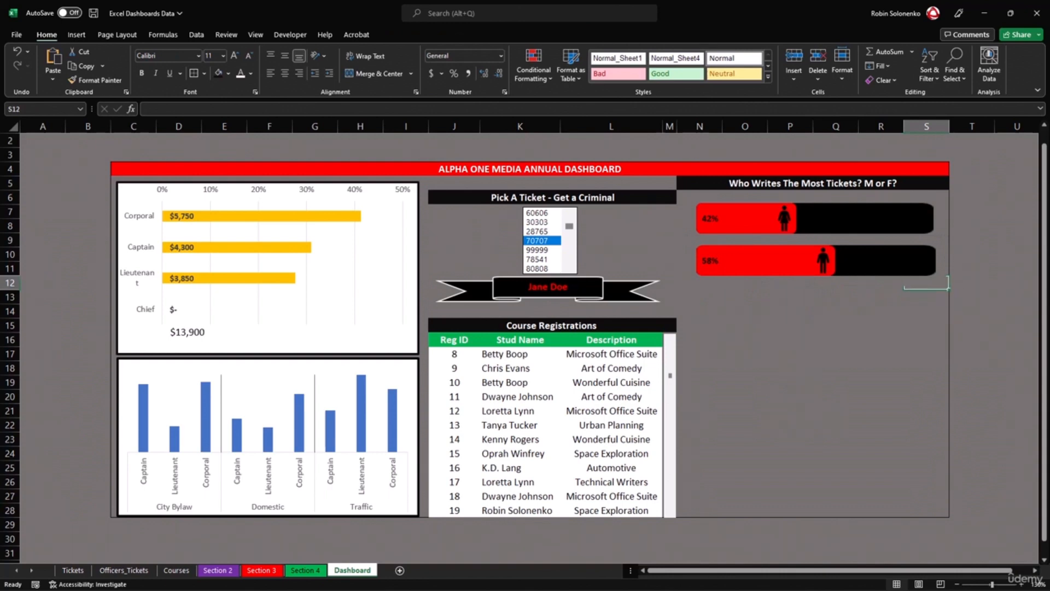
pyautogui.hotkey('shift', 'Left')
pyautogui.hotkey('shift', 'Left')
pyautogui.hotkey('shift', 'Left')
pyautogui.hotkey('shift', 'Left')
pyautogui.hotkey('shift', 'Left')
pyautogui.hotkey('shift', 'Up')
pyautogui.hotkey('shift', 'Up')
pyautogui.hotkey('shift', 'Up')
pyautogui.hotkey('shift', 'Up')
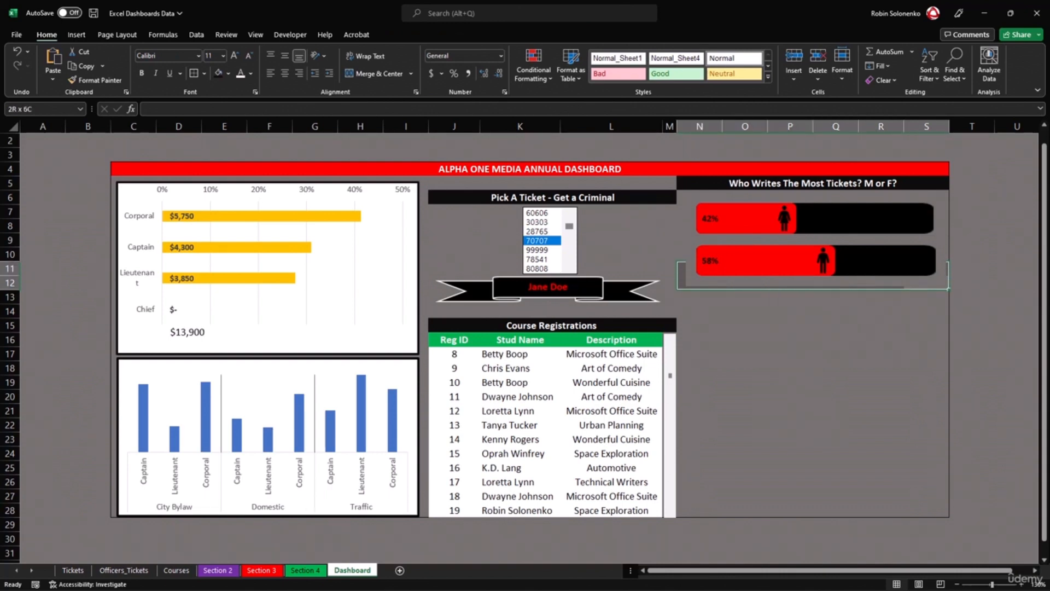
pyautogui.hotkey('shift', 'Up')
pyautogui.hotkey('shift', 'Up')
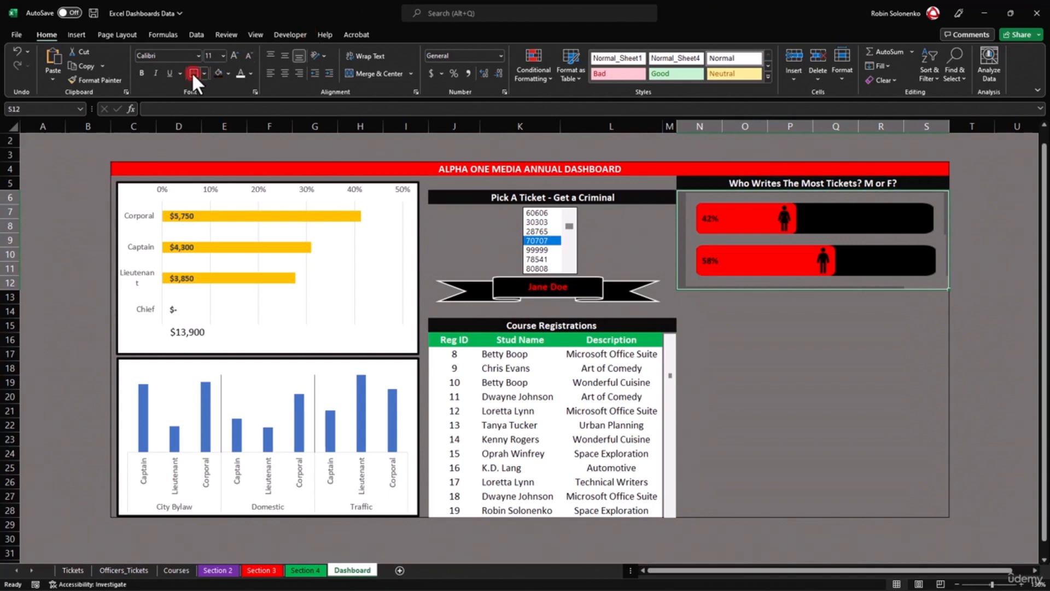
pyautogui.click(980, 310)
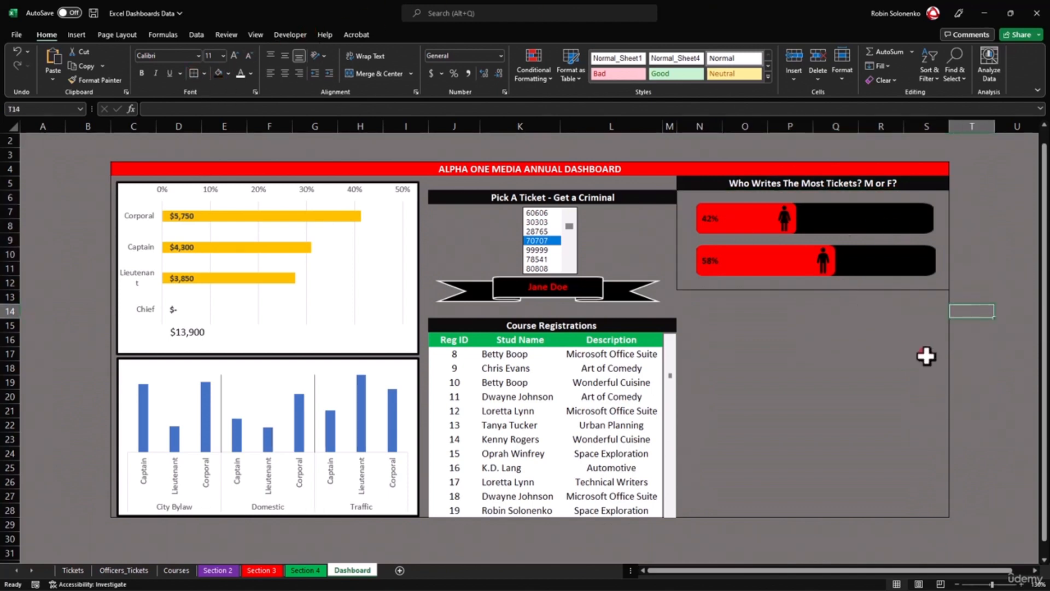
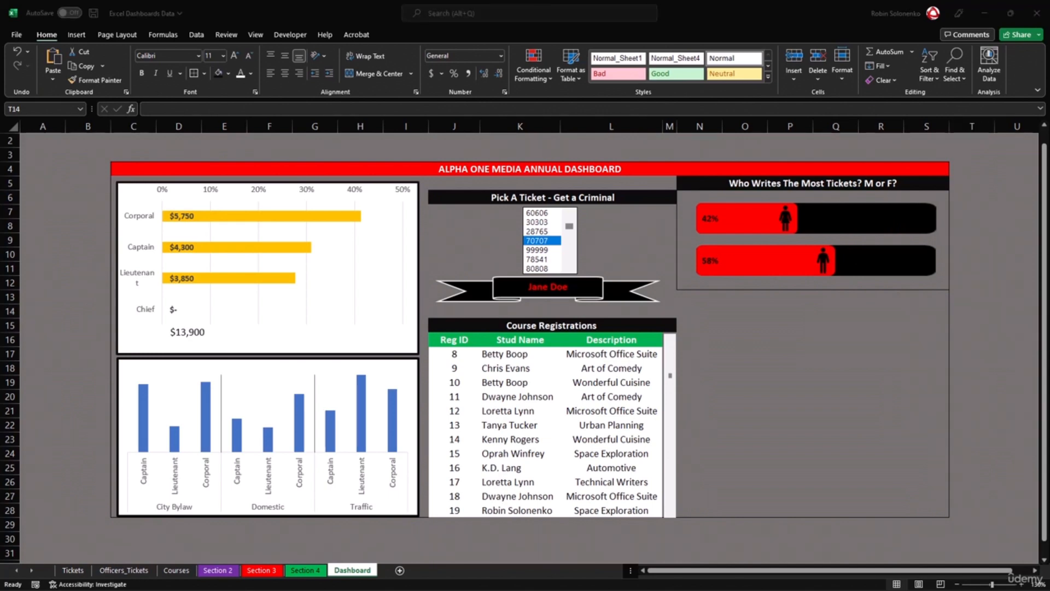
# Copy the Amount line chart from the Section 3 sheet and paste it into the Dashboard sheet.
pyautogui.click(261, 570)
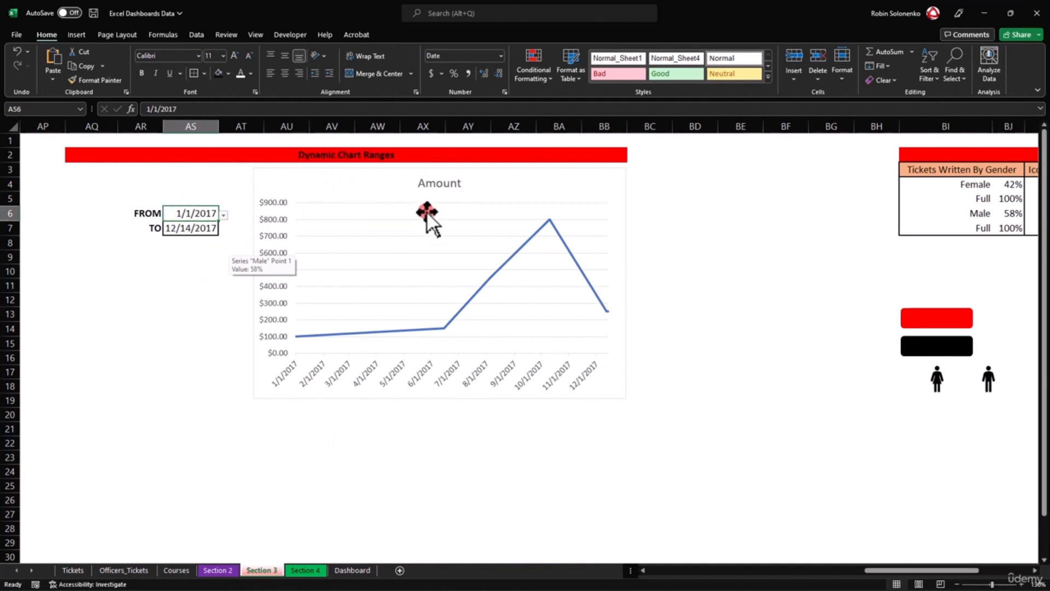
pyautogui.click(281, 169)
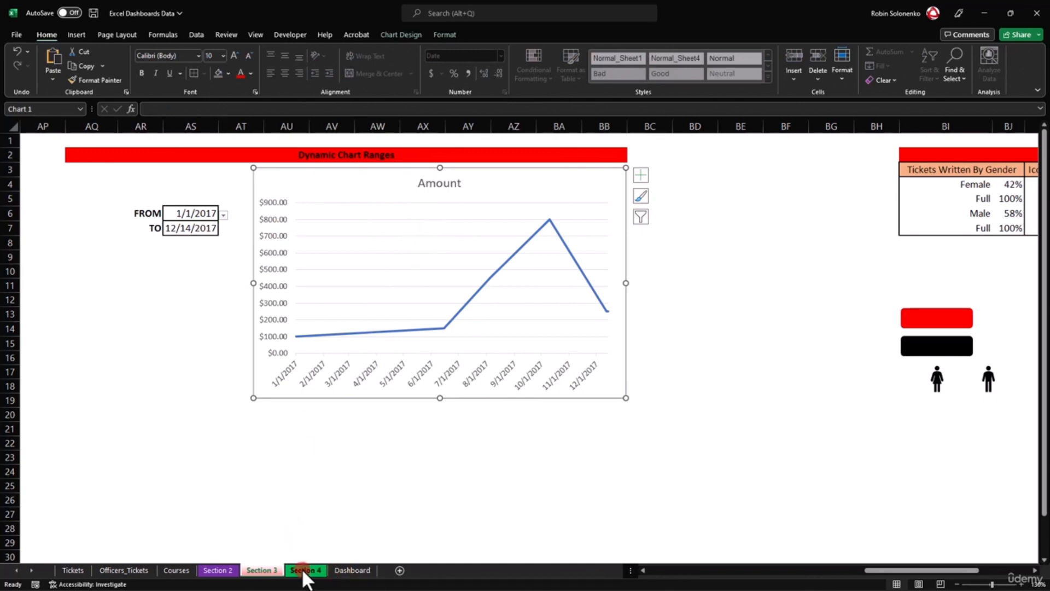
pyautogui.click(350, 570)
pyautogui.hotkey('ctrl', 'v')
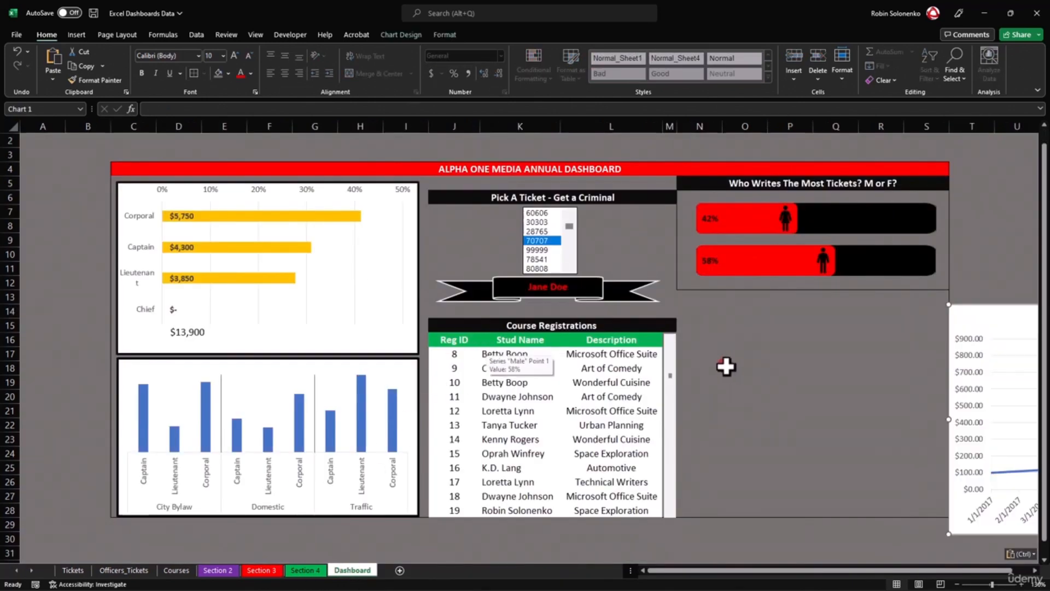
# Move the Amount chart below the gender charts and shrink it to fit columns N to S, rows 18 to 28.
pyautogui.moveTo(1015, 331); pyautogui.dragTo(638, 321)
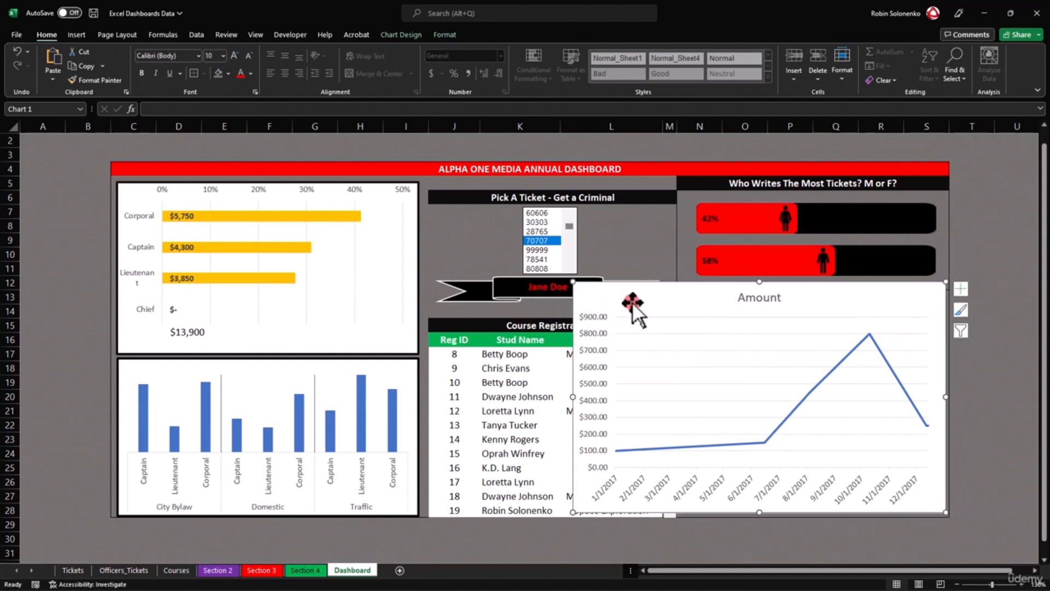
pyautogui.moveTo(575, 280); pyautogui.dragTo(684, 350)
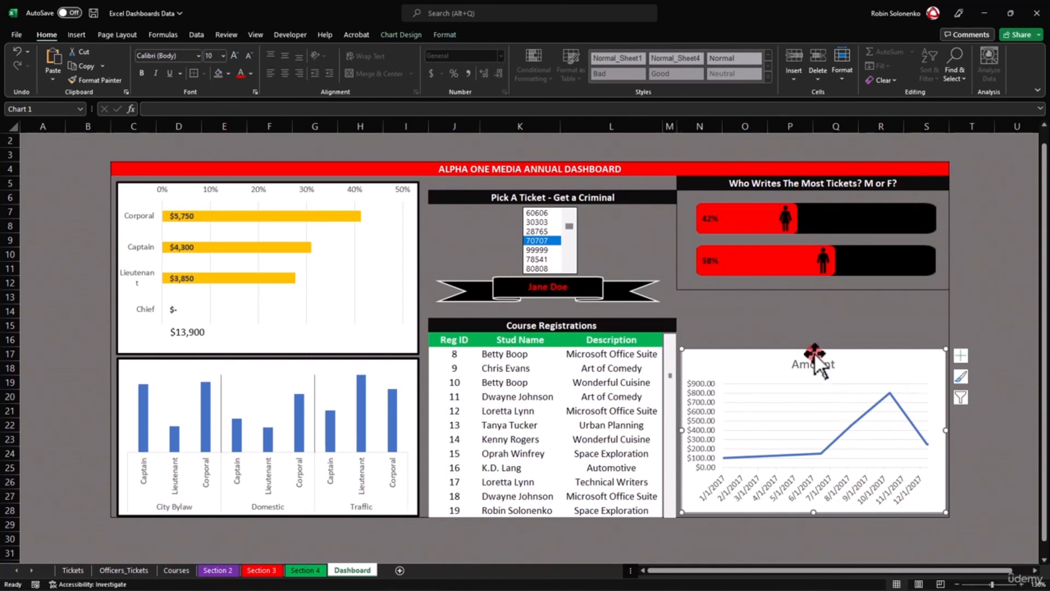
pyautogui.moveTo(813, 348); pyautogui.dragTo(813, 364)
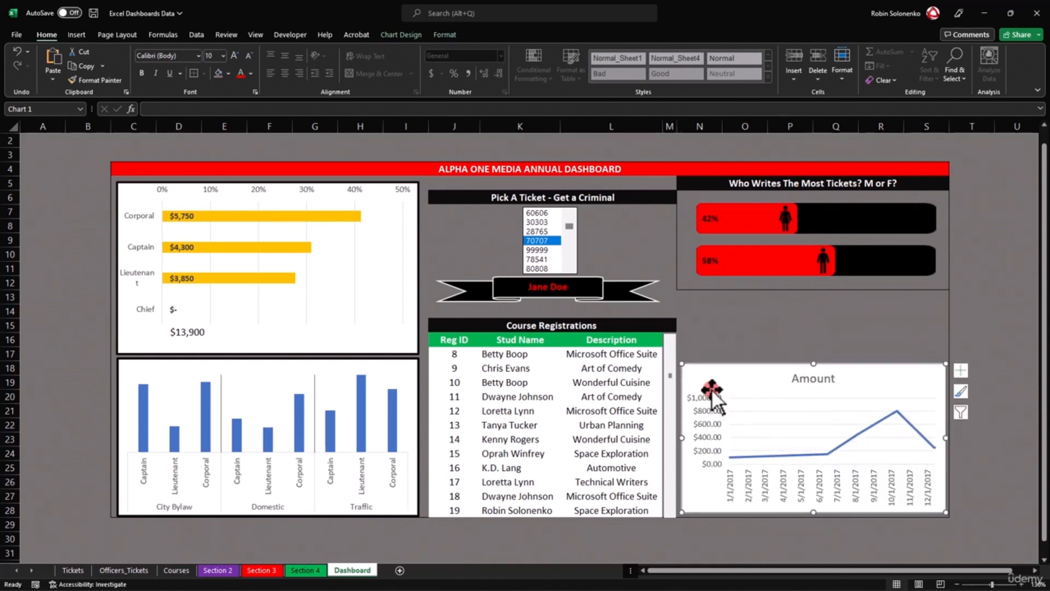
# Copy the FROM and TO date cells AR5:AS8 from the Section 3 sheet and paste them at O14 on the Dashboard.
pyautogui.click(276, 570)
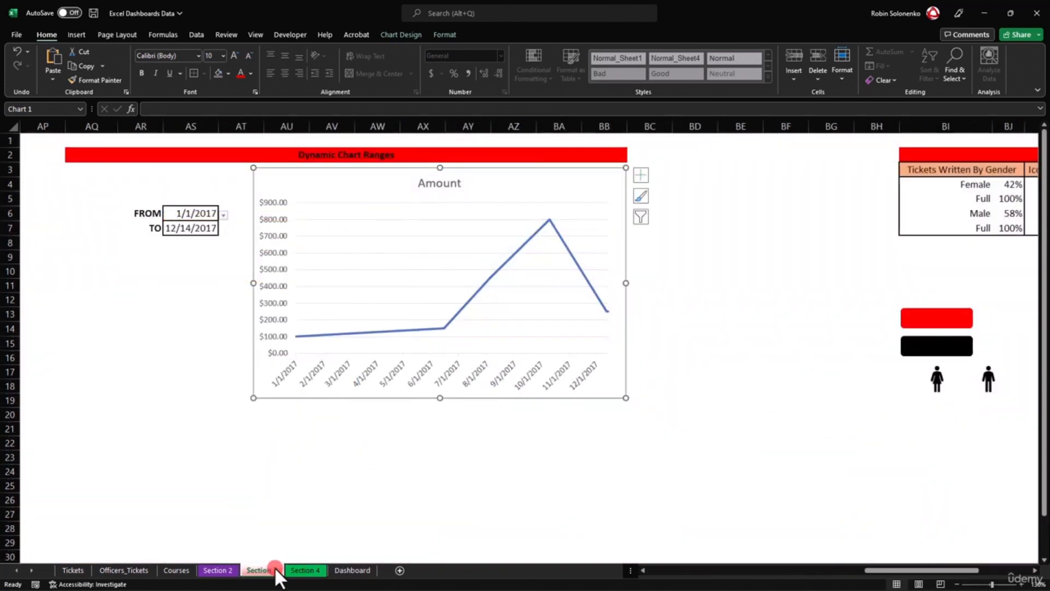
pyautogui.moveTo(141, 200); pyautogui.dragTo(206, 240)
pyautogui.hotkey('ctrl', 'c')
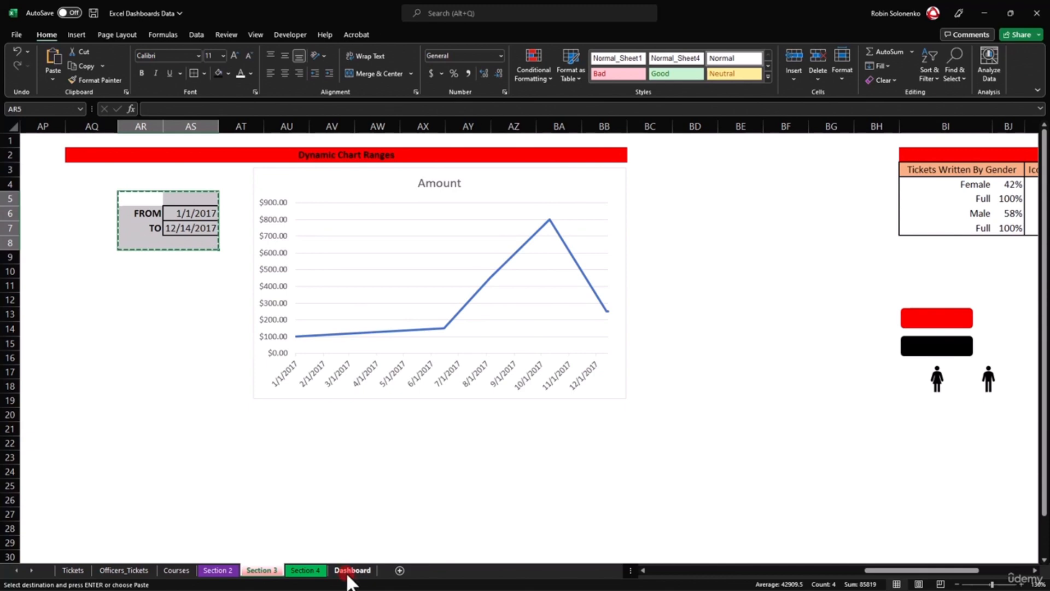
pyautogui.click(350, 572)
pyautogui.click(750, 311)
pyautogui.hotkey('ctrl', 'v')
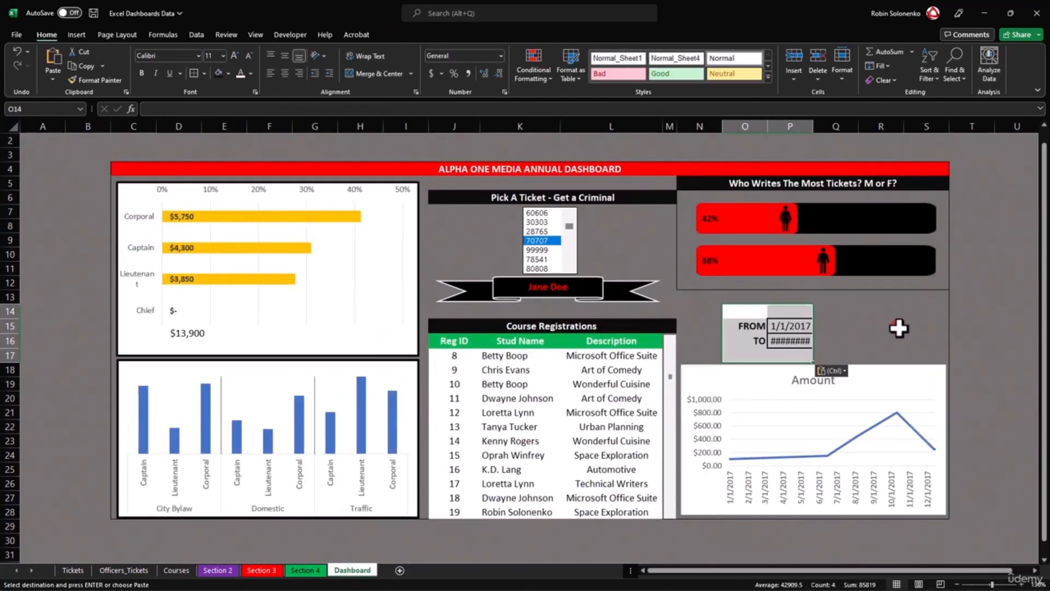
# Move the FROM pair to O14:P14 and the TO pair to Q14:R14, and widen column R to fit the date.
pyautogui.click(798, 339)
pyautogui.click(789, 327)
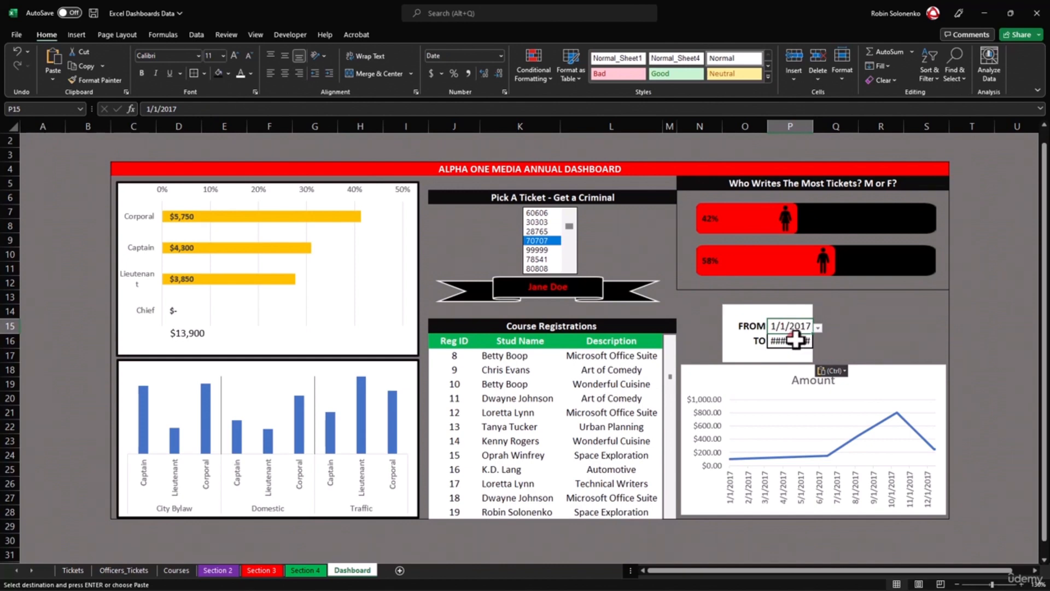
pyautogui.click(796, 340)
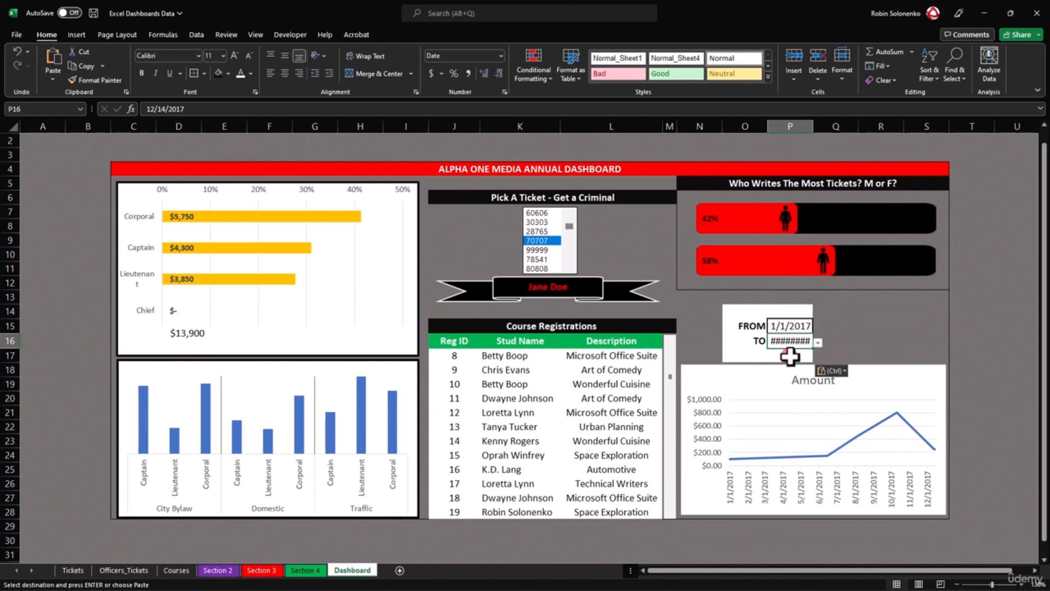
pyautogui.moveTo(751, 327); pyautogui.dragTo(780, 310)
pyautogui.moveTo(750, 343); pyautogui.dragTo(802, 346)
pyautogui.moveTo(892, 311); pyautogui.dragTo(895, 305)
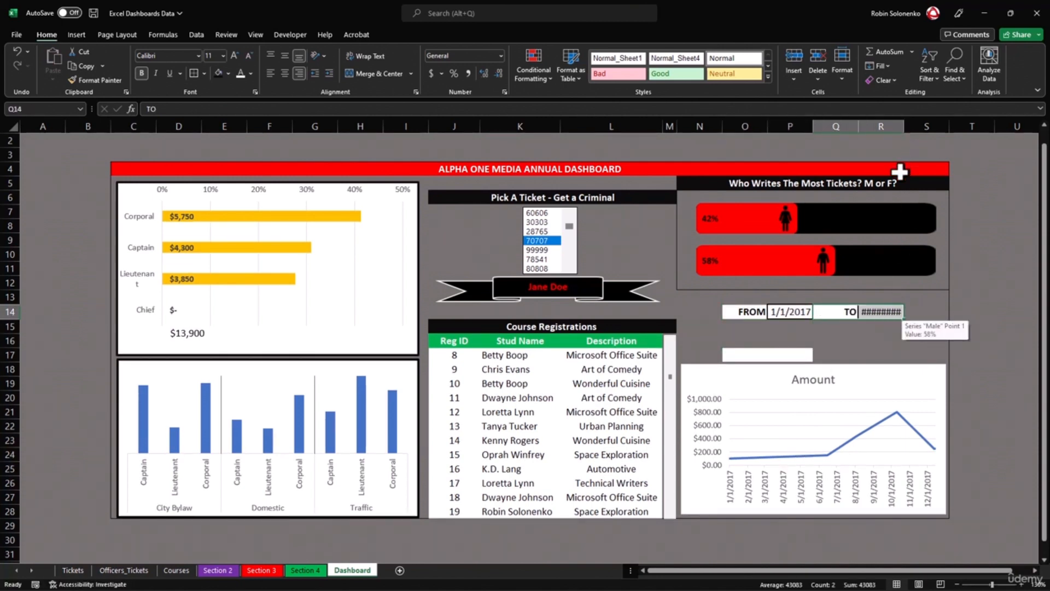
pyautogui.moveTo(905, 127); pyautogui.dragTo(923, 129)
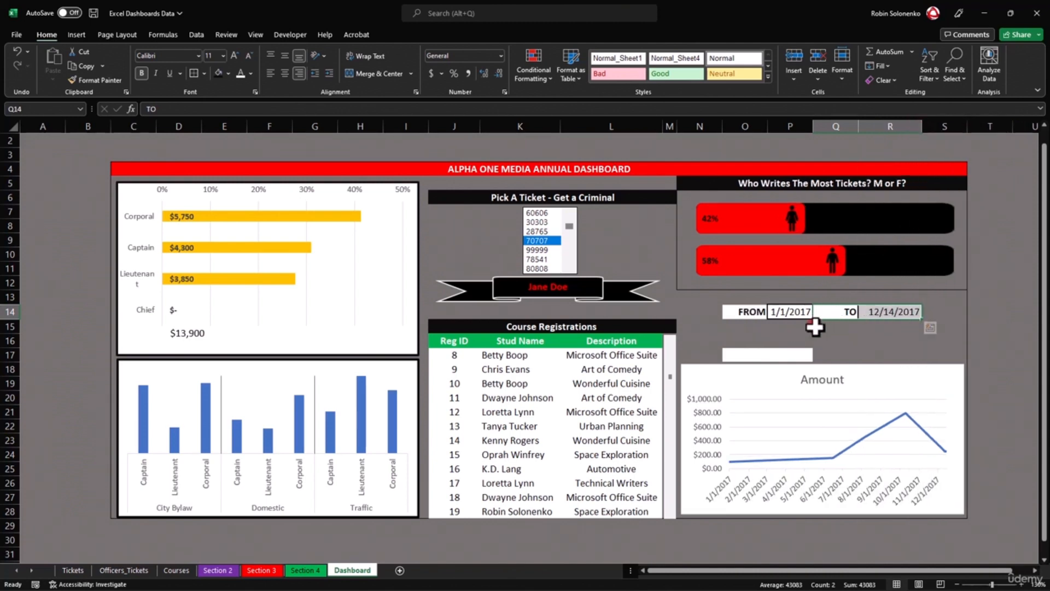
# Fill O14:R17 with the gray of the dashboard background and make the text in O14:R14 white.
pyautogui.click(815, 324)
pyautogui.moveTo(727, 309); pyautogui.dragTo(922, 361)
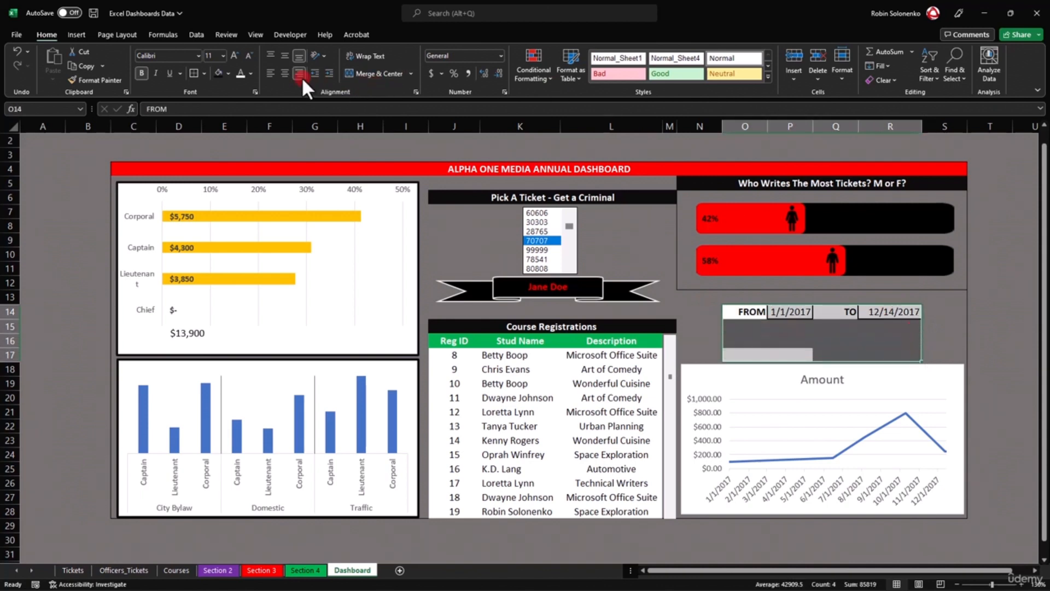
pyautogui.click(224, 71)
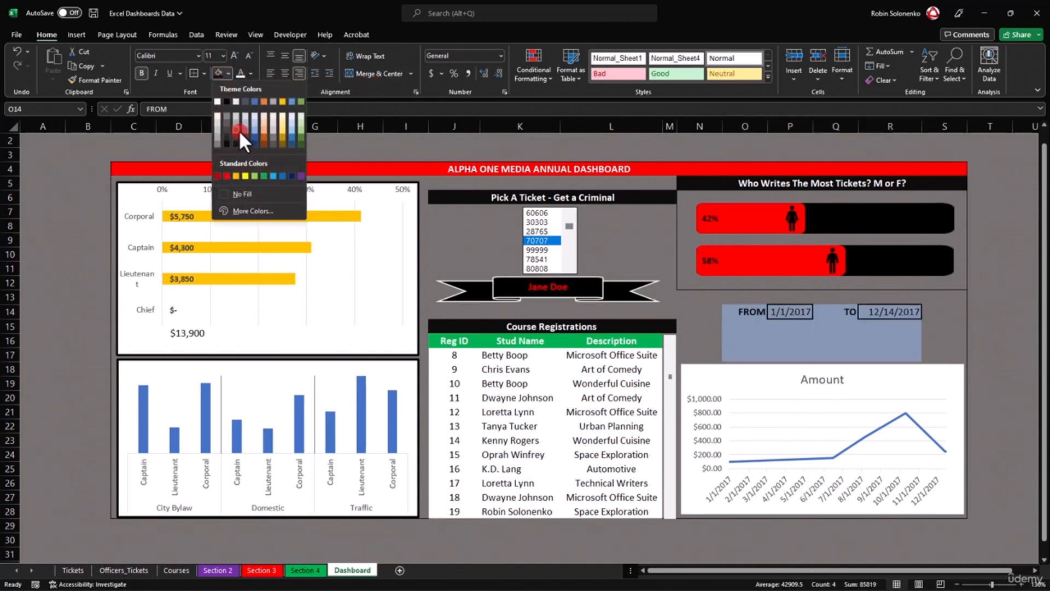
pyautogui.click(237, 129)
pyautogui.moveTo(738, 309); pyautogui.dragTo(903, 312)
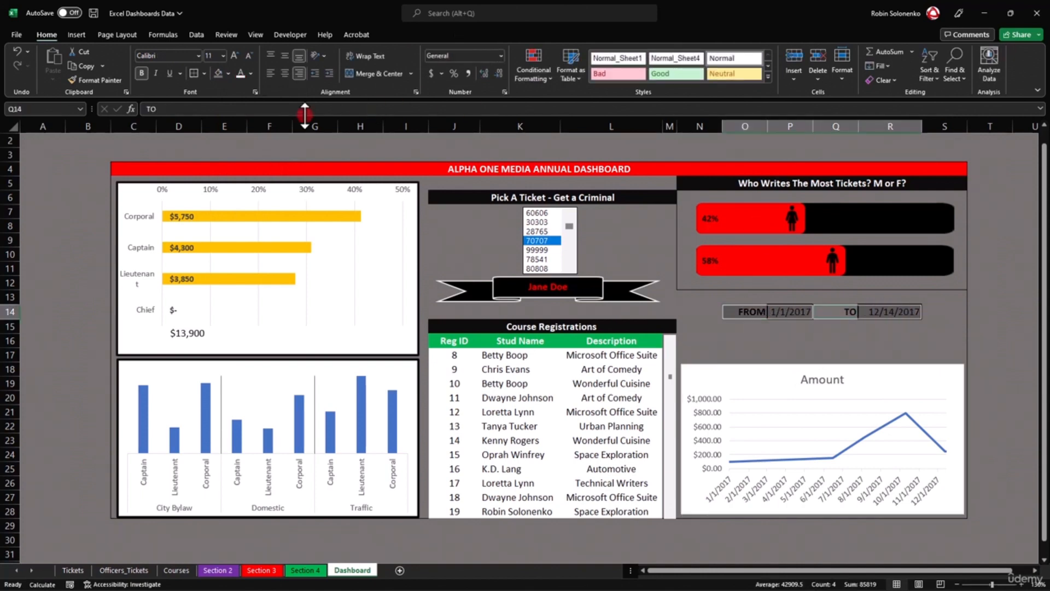
pyautogui.click(240, 74)
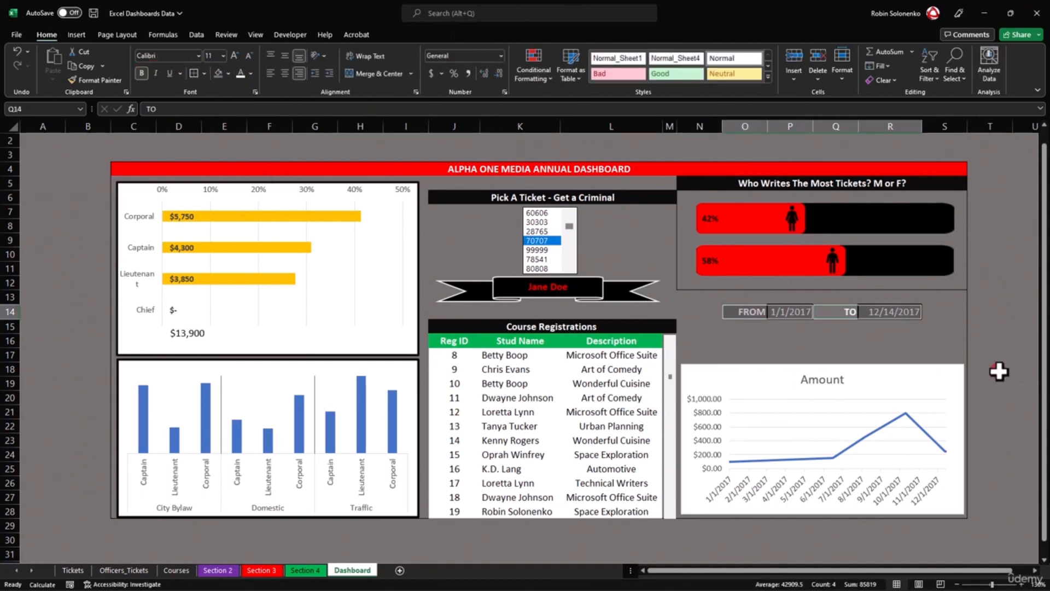
pyautogui.click(897, 342)
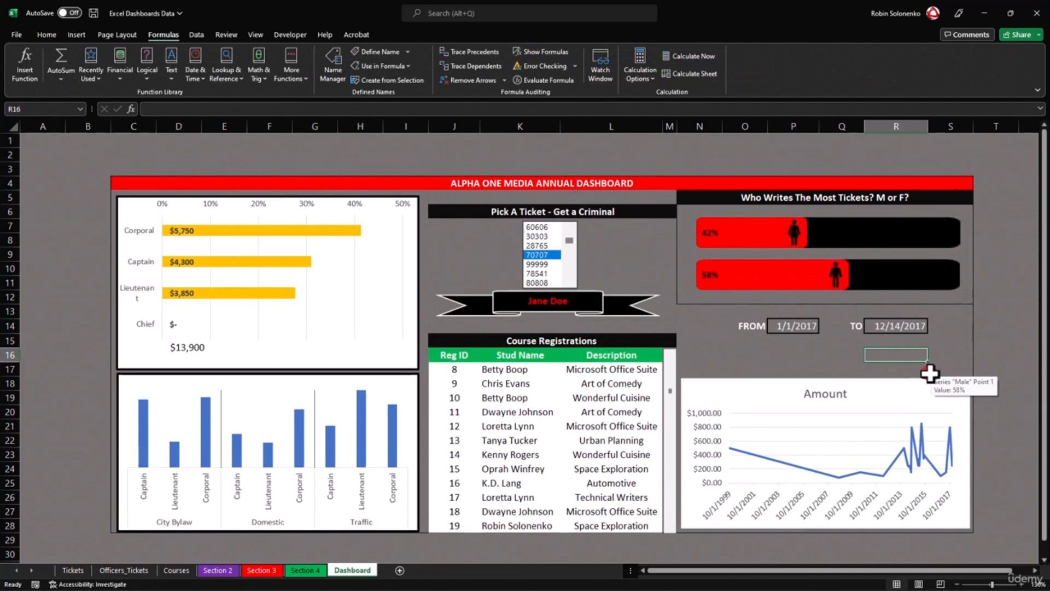
# Set the Dashboard FROM date to 9/16/2008 and the TO date to 9/18/2018, and compare the Amount chart with the Section 3 sheet.
pyautogui.click(804, 325)
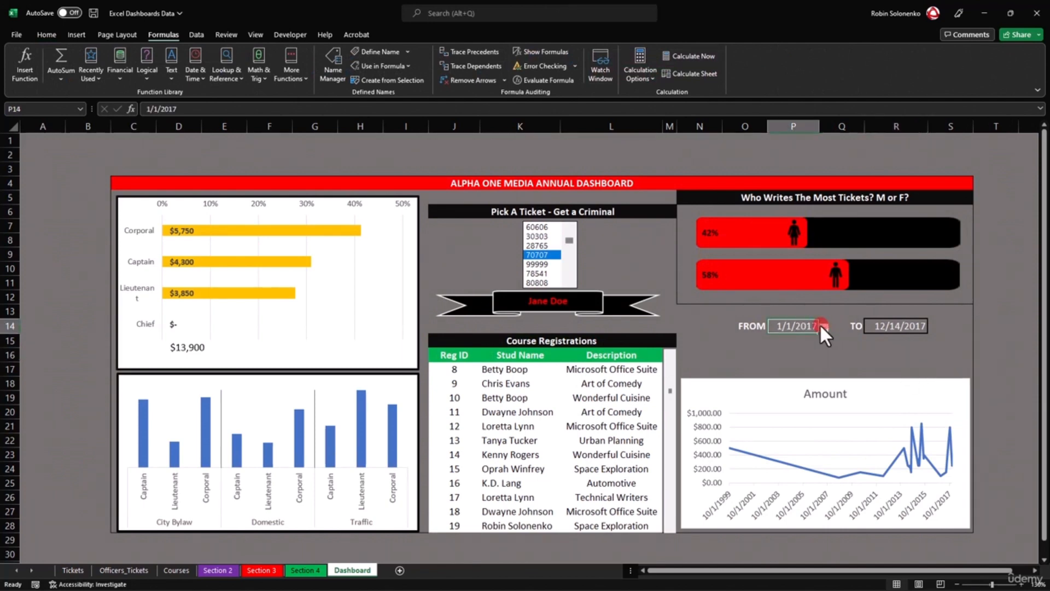
pyautogui.click(824, 327)
pyautogui.click(804, 369)
pyautogui.click(823, 327)
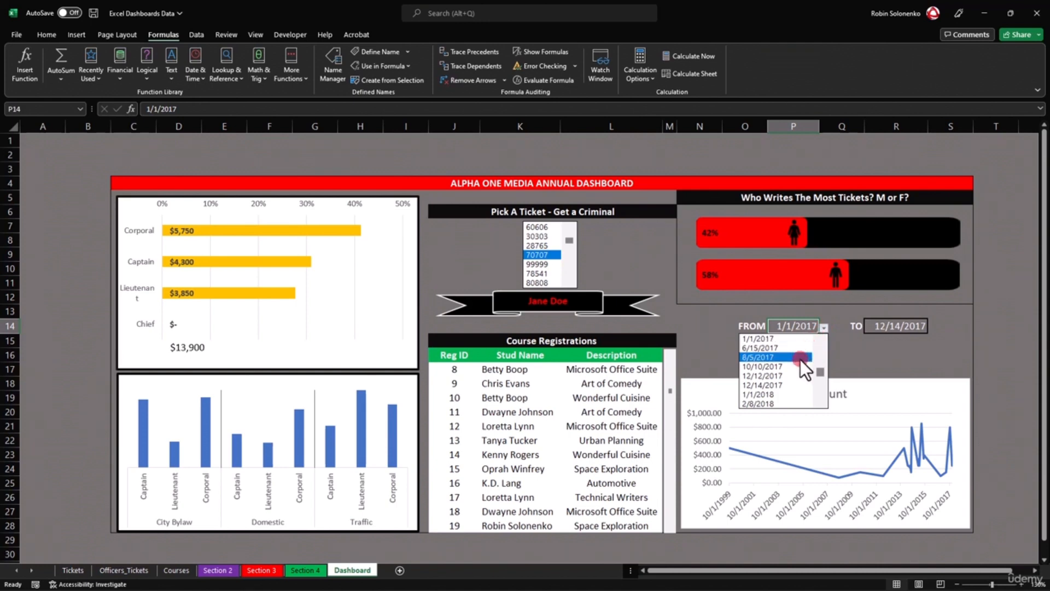
pyautogui.click(804, 349)
pyautogui.click(897, 326)
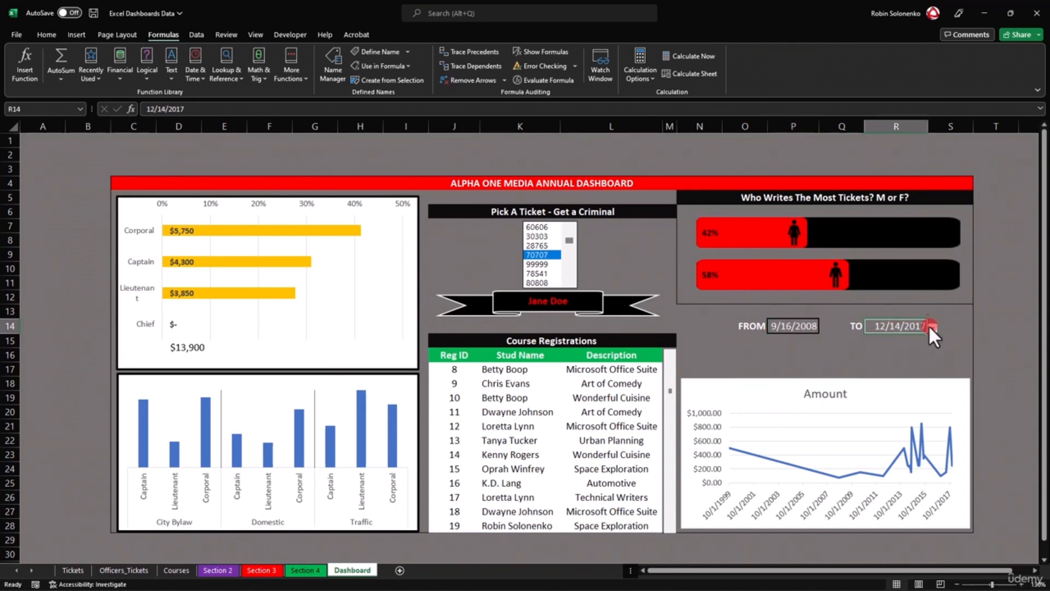
pyautogui.click(933, 327)
pyautogui.click(906, 375)
pyautogui.click(766, 398)
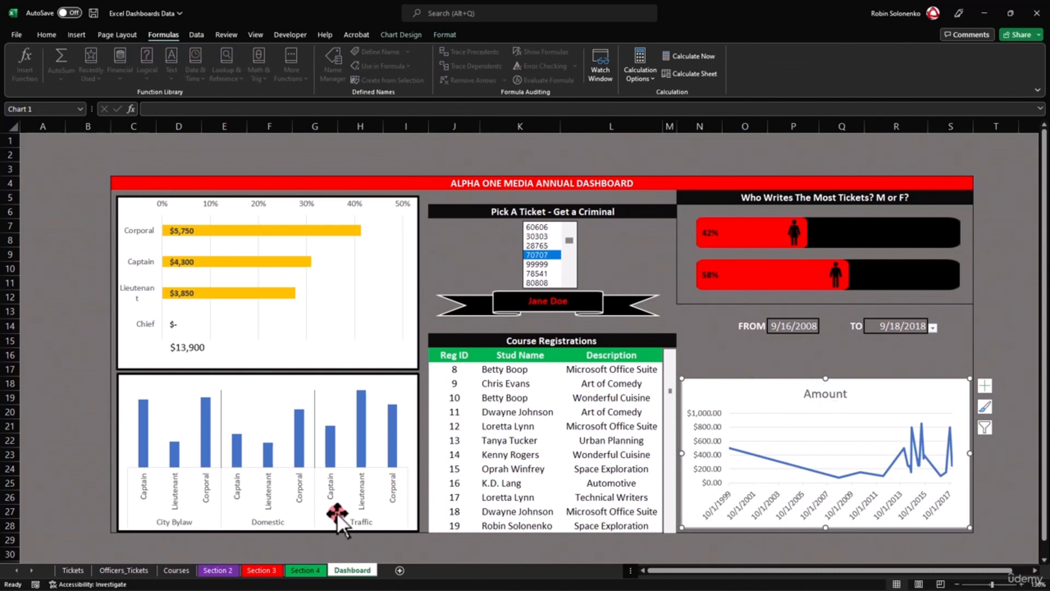
pyautogui.click(260, 570)
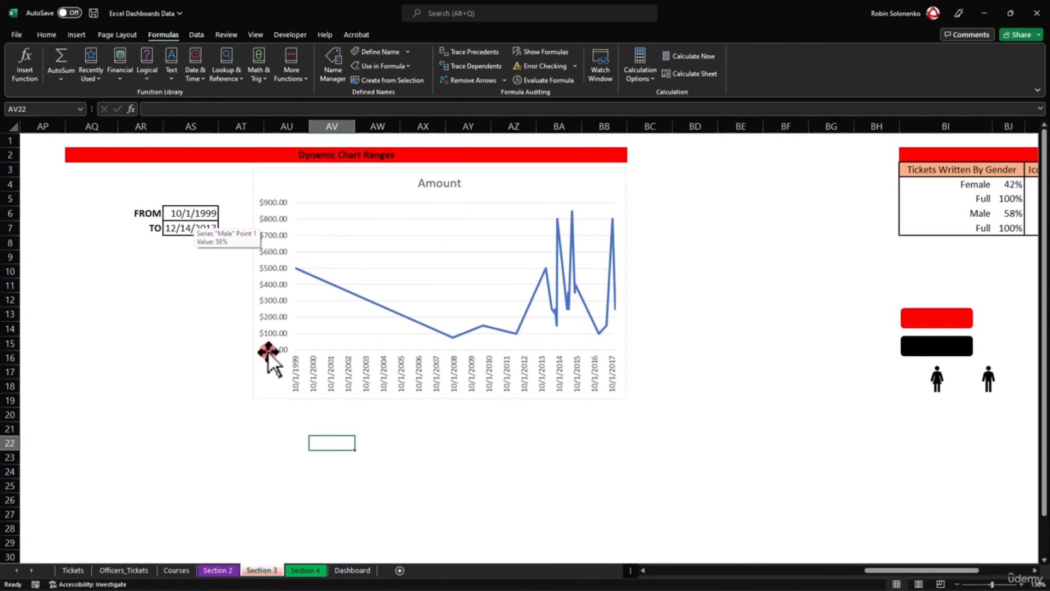
pyautogui.click(352, 570)
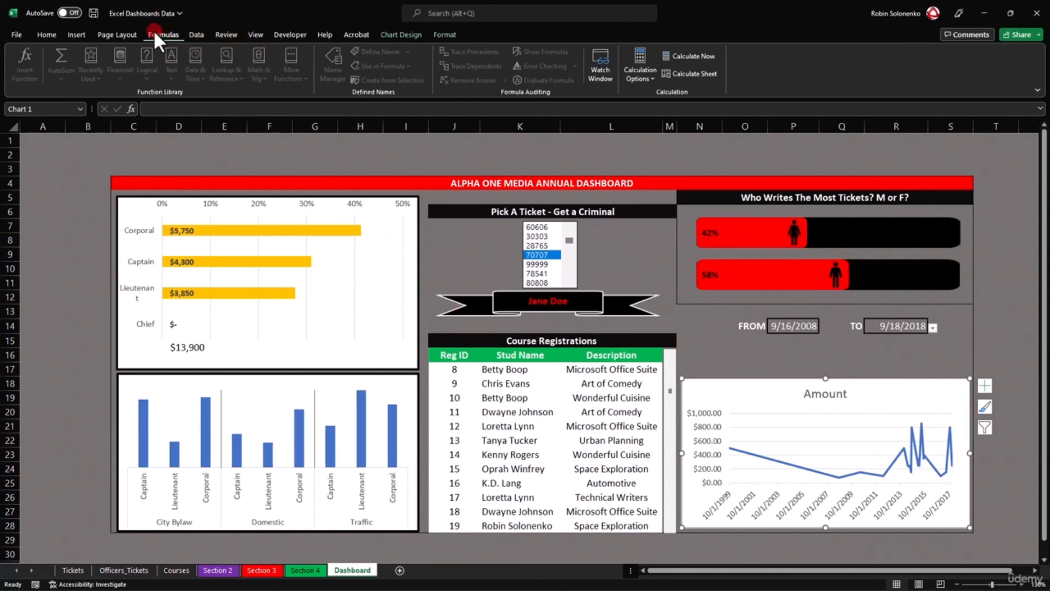
# Open the Name Manager and select the DateRange name.
pyautogui.click(838, 368)
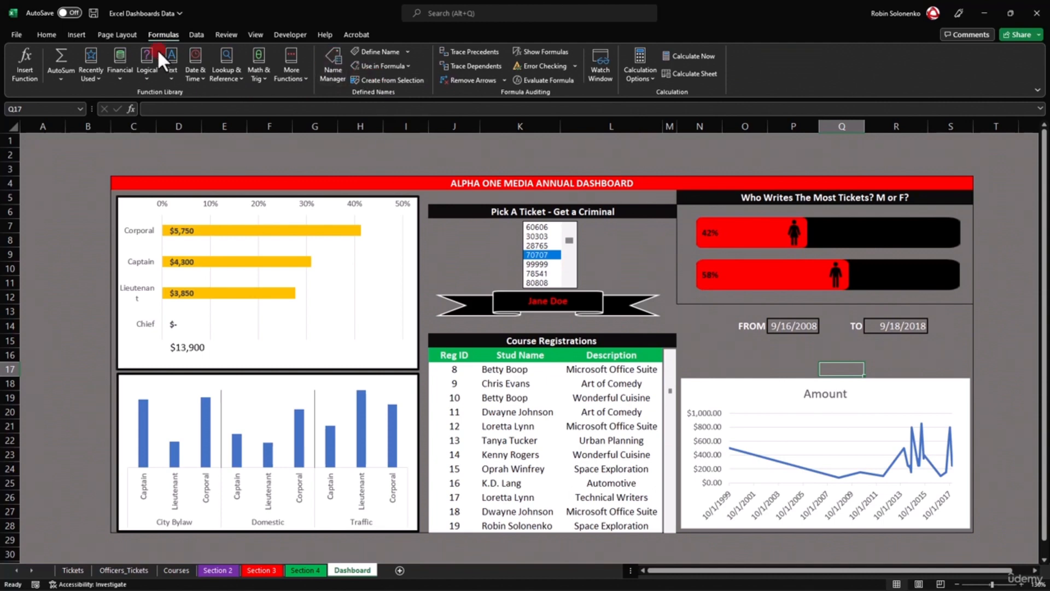
pyautogui.click(330, 61)
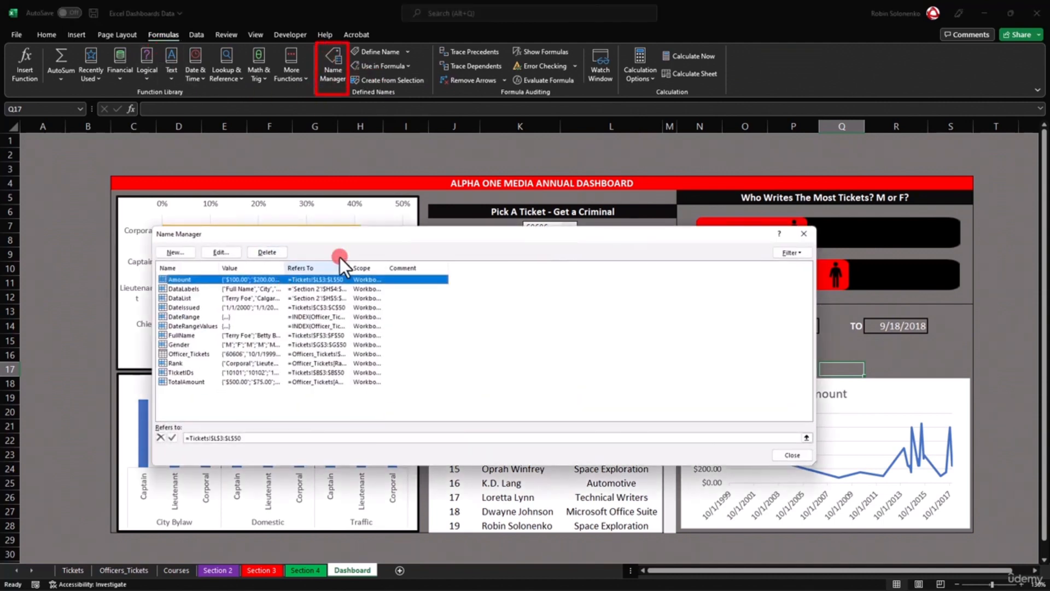
pyautogui.moveTo(357, 234); pyautogui.dragTo(345, 143)
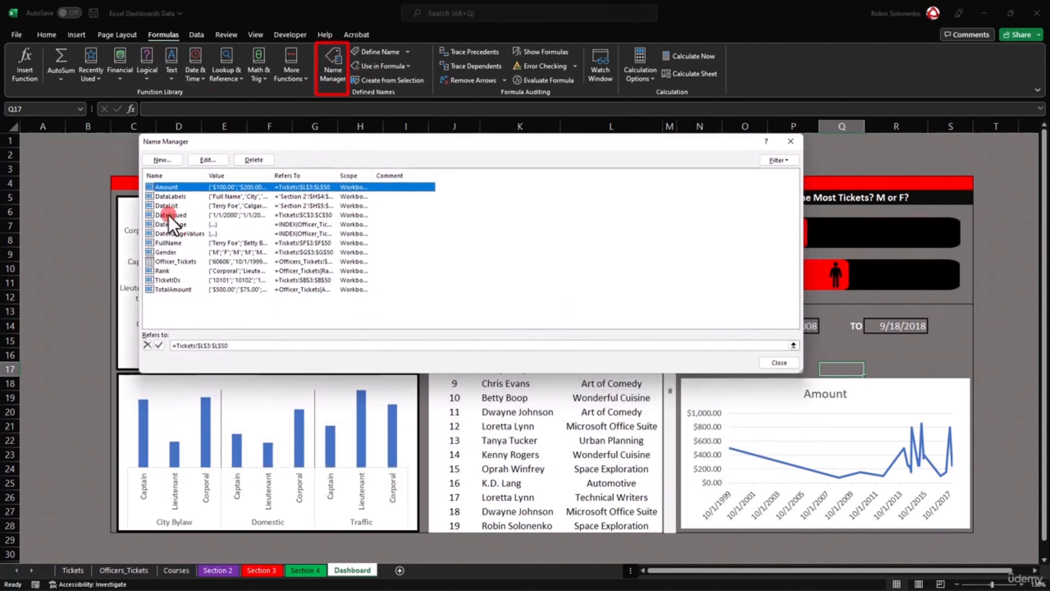
pyautogui.click(169, 225)
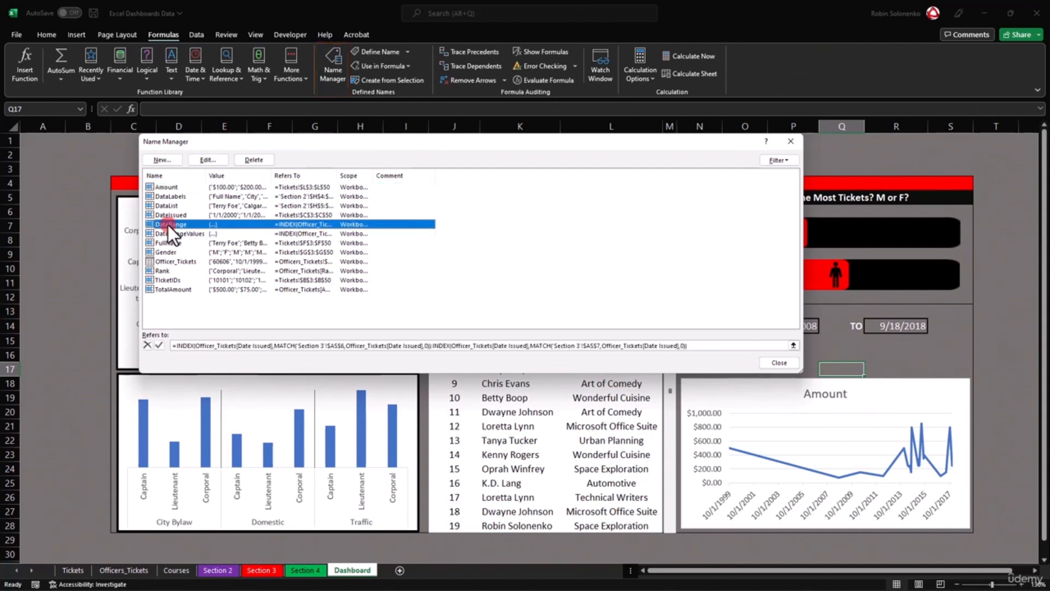
pyautogui.click(246, 348)
pyautogui.moveTo(530, 143); pyautogui.dragTo(459, 136)
pyautogui.click(242, 340)
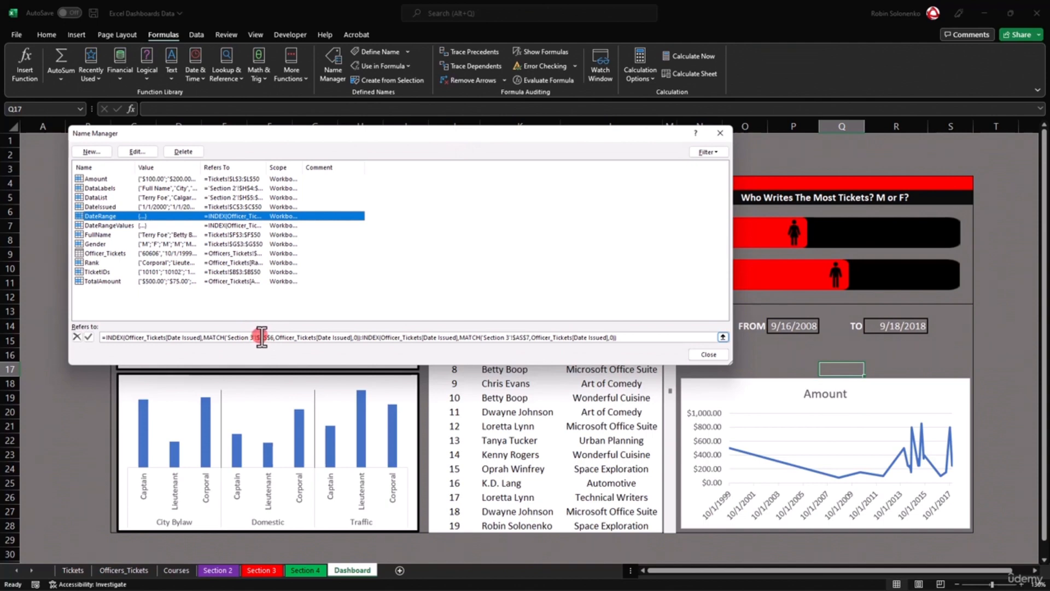
pyautogui.click(228, 339)
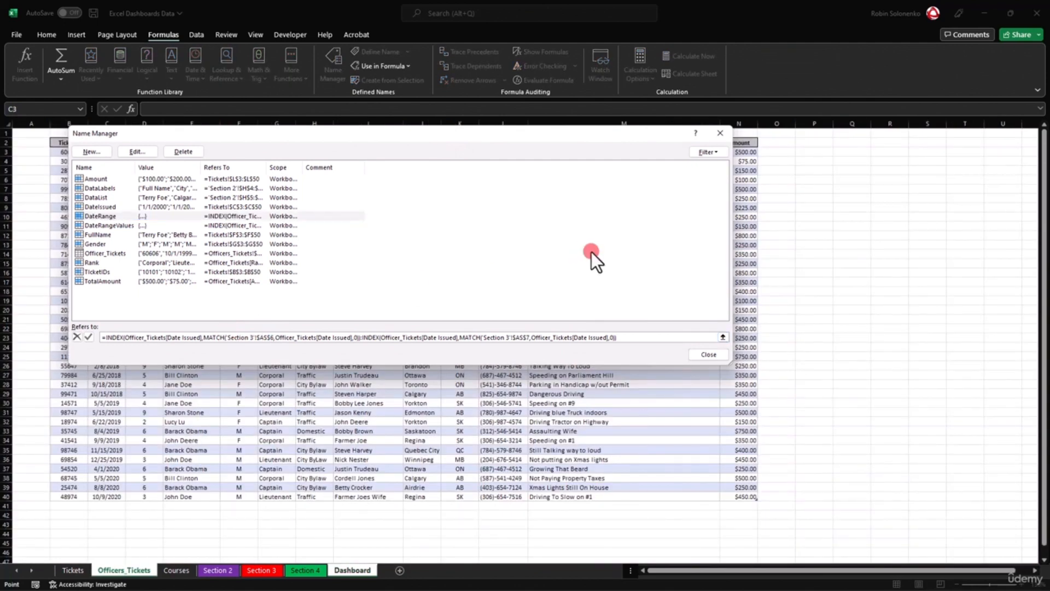
pyautogui.press('Right')
pyautogui.press('Left')
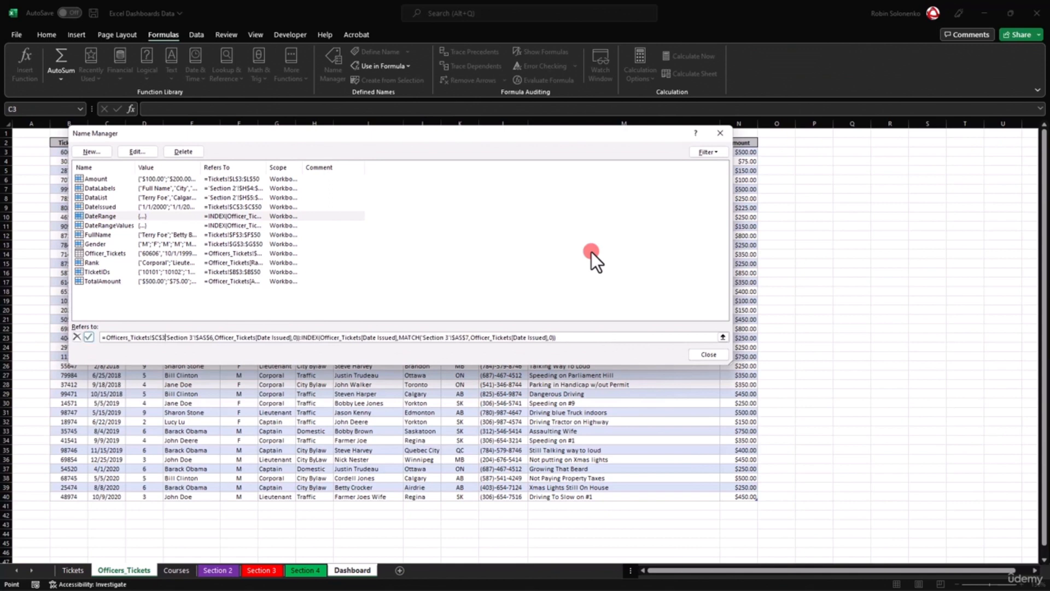
pyautogui.press('Escape')
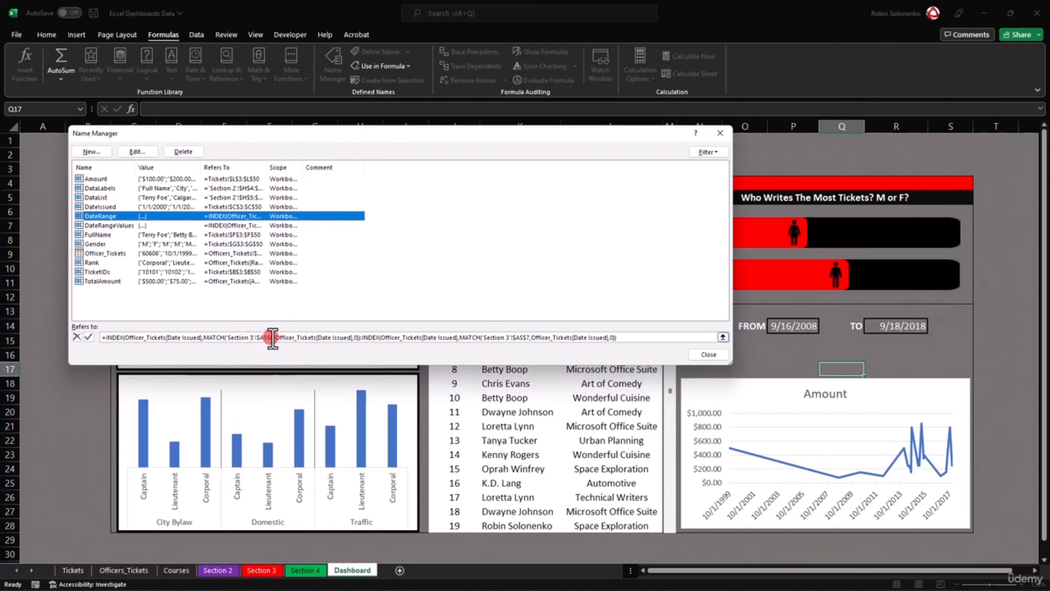
pyautogui.moveTo(227, 336); pyautogui.dragTo(275, 338)
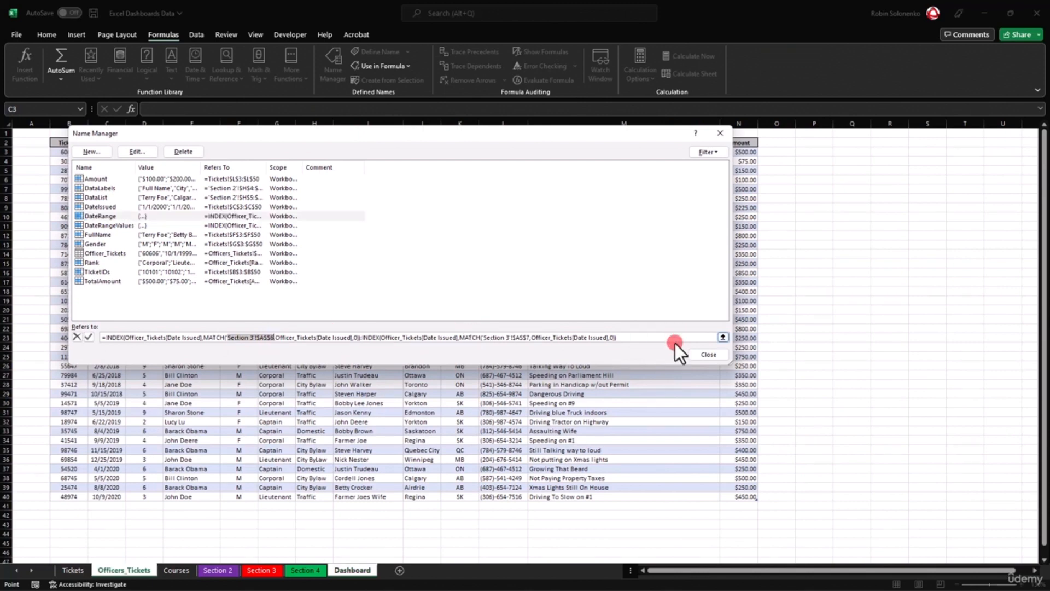
pyautogui.press('Escape')
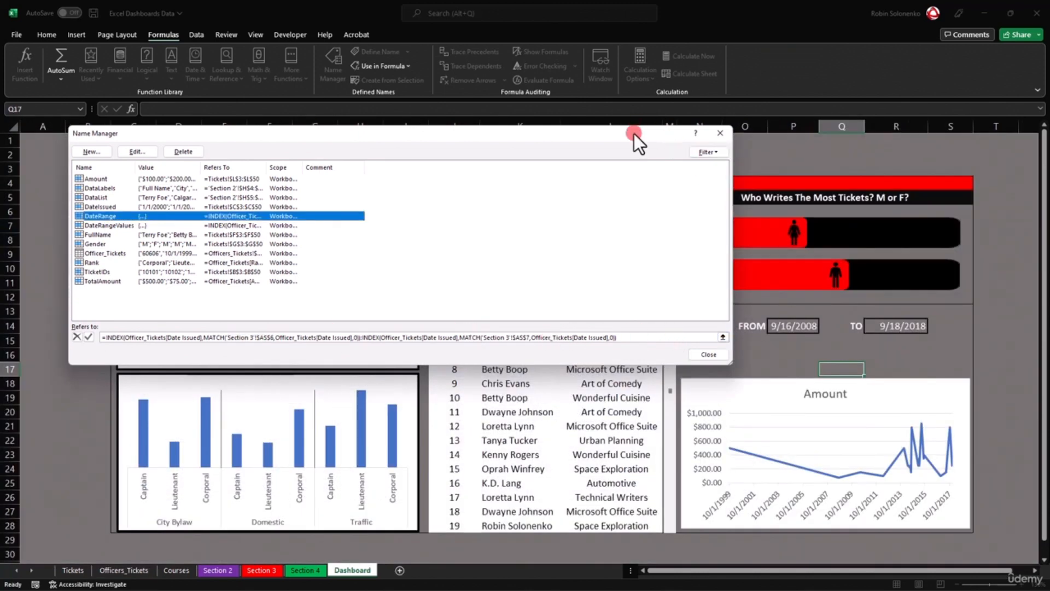
pyautogui.moveTo(635, 133); pyautogui.dragTo(586, 262)
pyautogui.moveTo(654, 290); pyautogui.dragTo(597, 134)
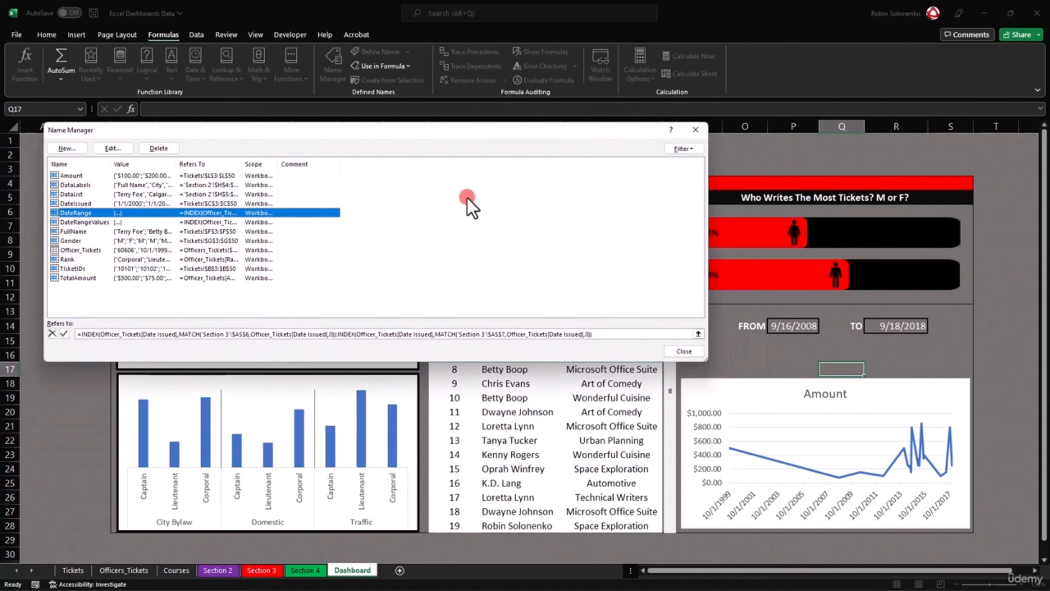
# In the DateRange formula, change the first MATCH lookup's cell reference from $AS$6 to $P$14.
pyautogui.click(247, 334)
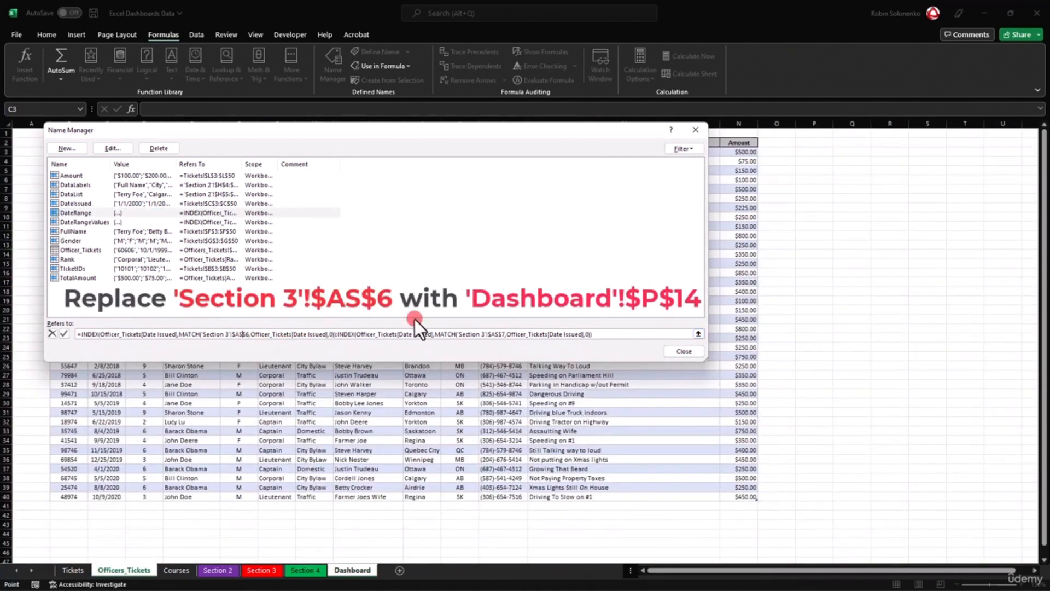
pyautogui.click(246, 335)
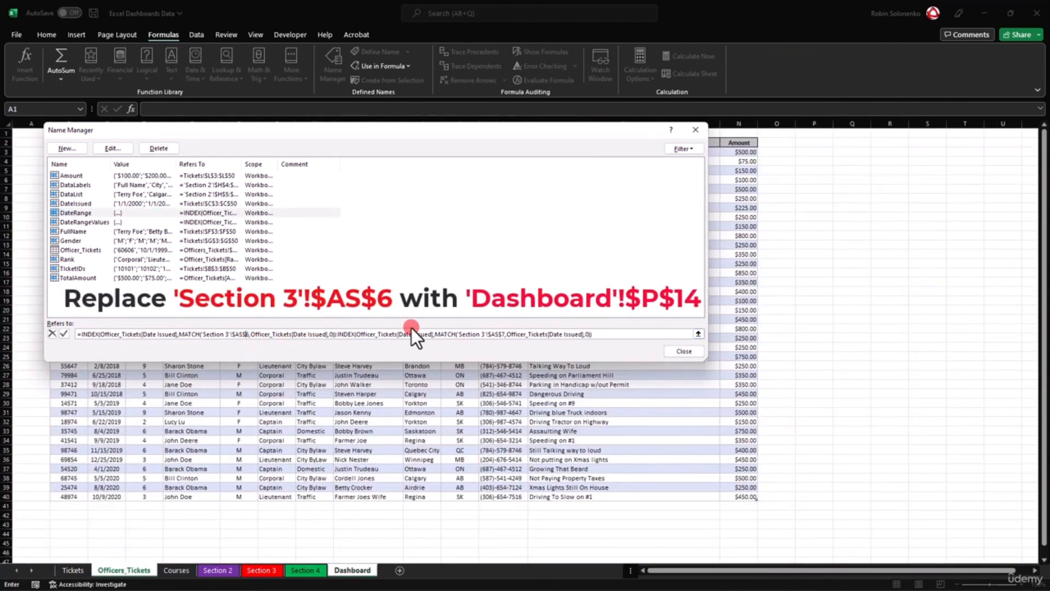
pyautogui.write('14')
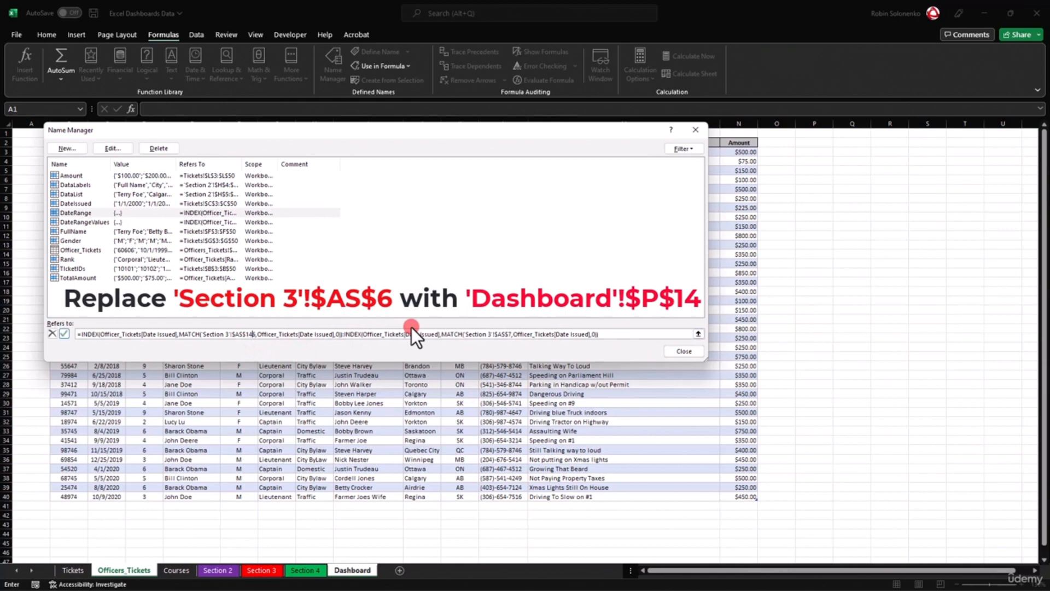
pyautogui.hotkey('shift', 'Right')
pyautogui.hotkey('ctrl', 'z')
pyautogui.press('BackSpace')
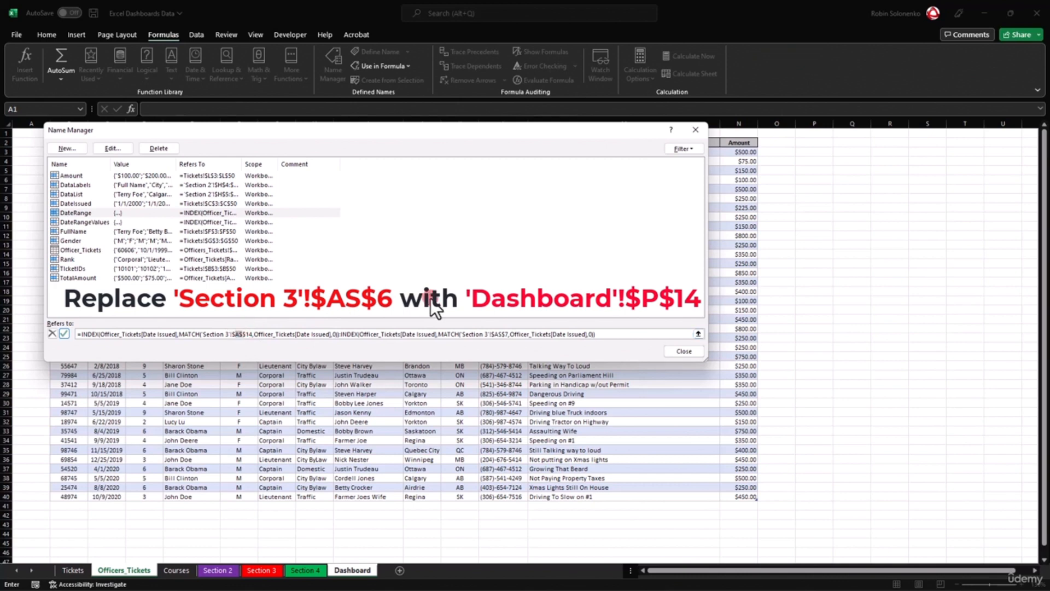
pyautogui.write('P')
# Replace the sheet name Section 3 with Dashboard in the first MATCH lookup of the DateRange formula.
pyautogui.click(254, 334)
pyautogui.moveTo(229, 334); pyautogui.dragTo(202, 334)
pyautogui.write('Dashn')
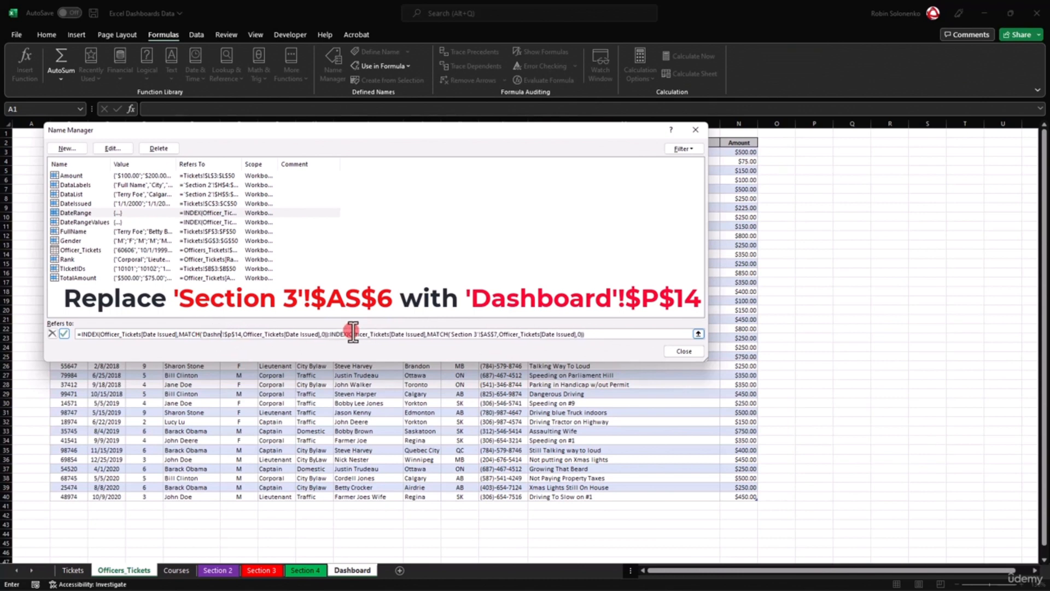
pyautogui.press('BackSpace')
pyautogui.write('board')
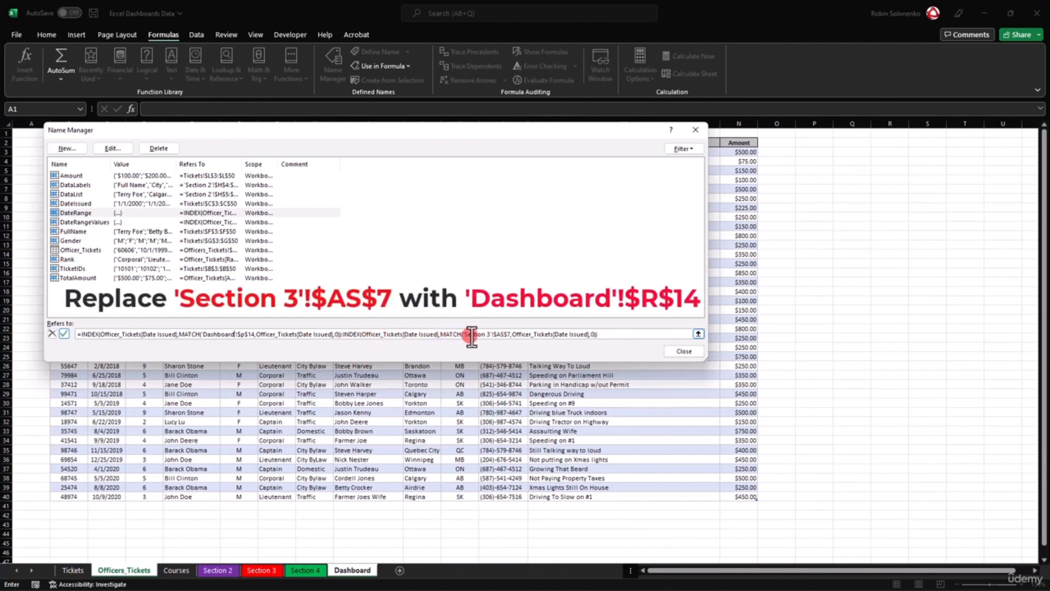
# Replace the second MATCH lookup's reference in the DateRange formula with 'Dashboard'!$R$14 and save the name change.
pyautogui.moveTo(465, 335); pyautogui.dragTo(492, 334)
pyautogui.write('Dashboard')
pyautogui.moveTo(498, 334)
pyautogui.mouseDown()
pyautogui.moveTo(528, 334)
pyautogui.moveTo(516, 335)
pyautogui.mouseUp()
pyautogui.moveTo(510, 335); pyautogui.dragTo(503, 335)
pyautogui.write('R')
pyautogui.click(513, 335)
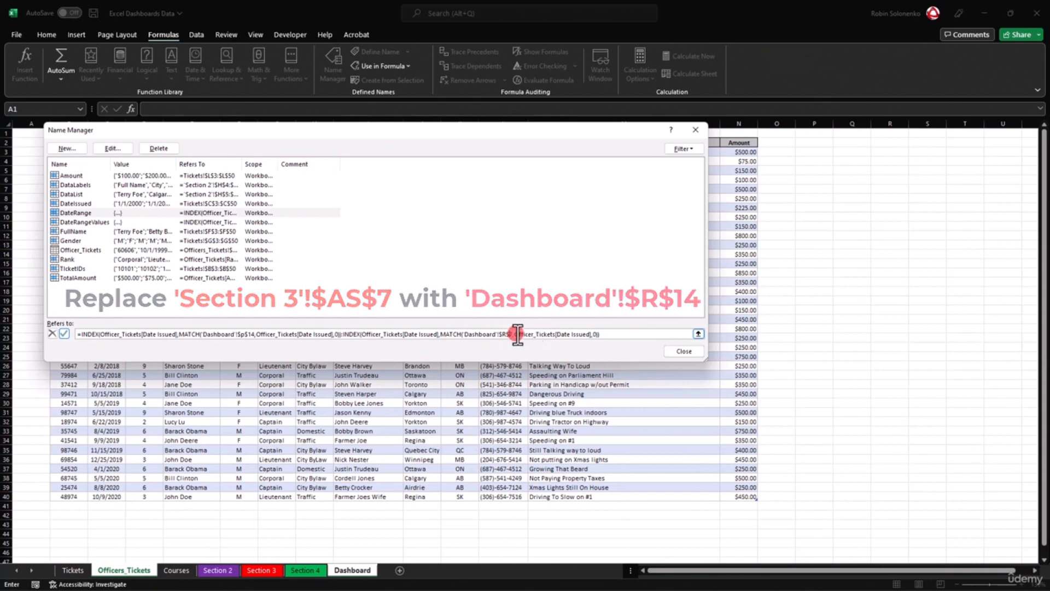
pyautogui.moveTo(509, 333); pyautogui.dragTo(514, 333)
pyautogui.write('14')
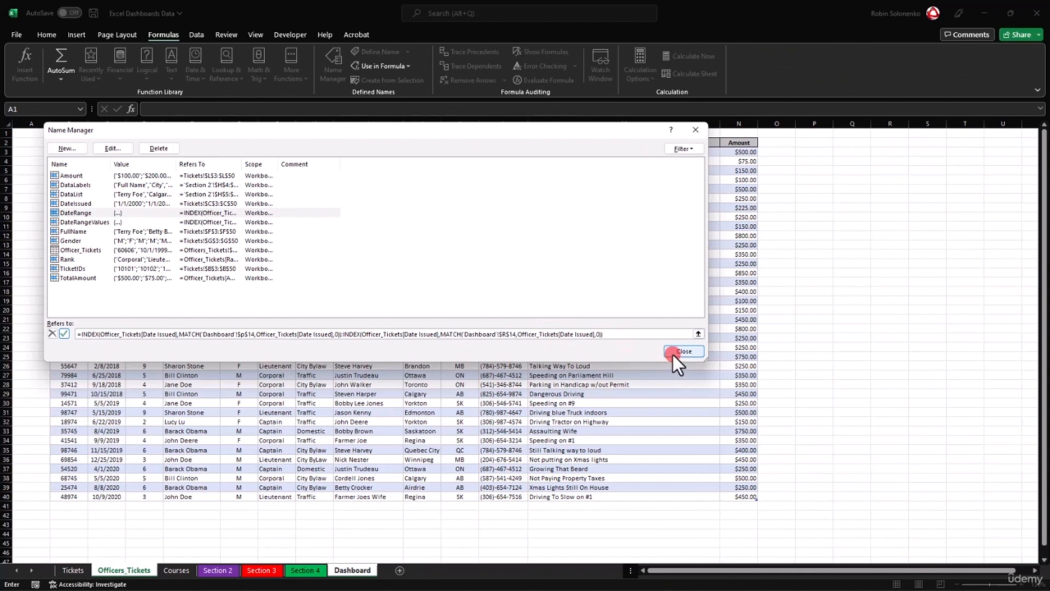
pyautogui.click(676, 353)
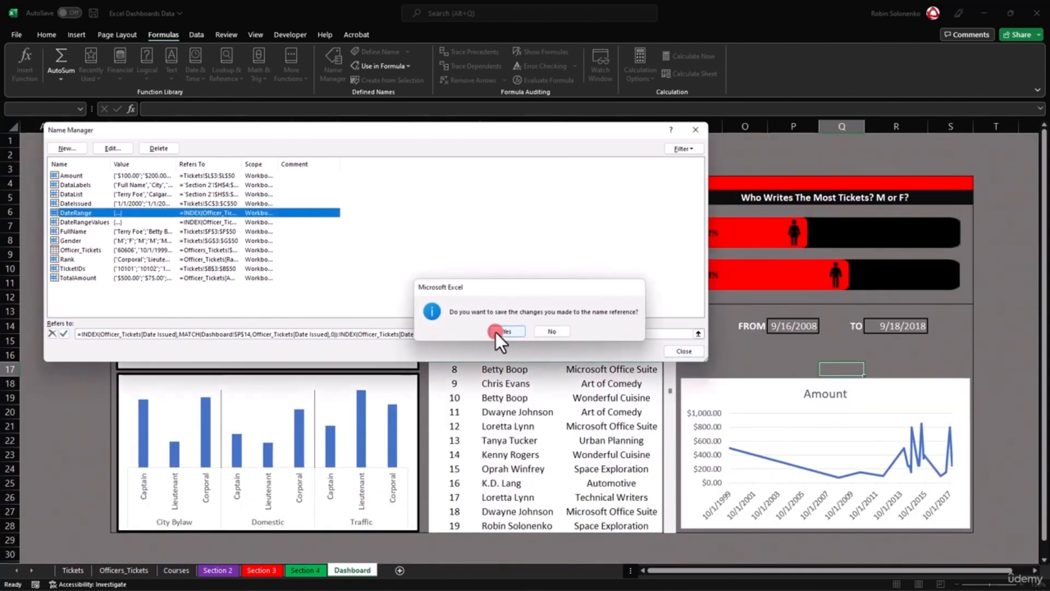
pyautogui.click(501, 332)
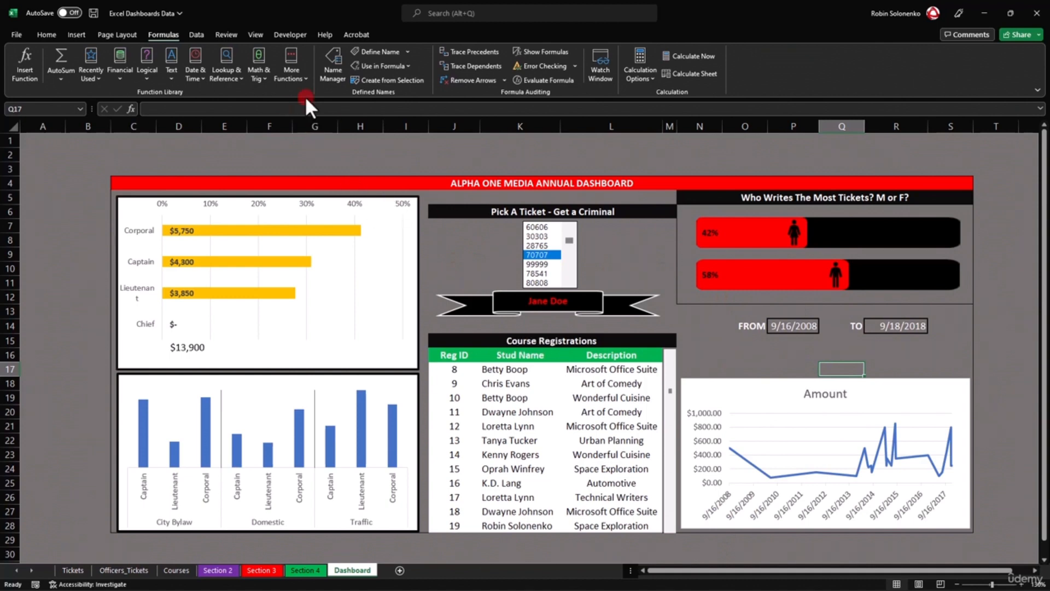
# In the DateRangeValues named range, replace the first MATCH lookup's 'Section 3'!$AS$6 reference with 'Dashboard'!$P$14.
pyautogui.click(330, 61)
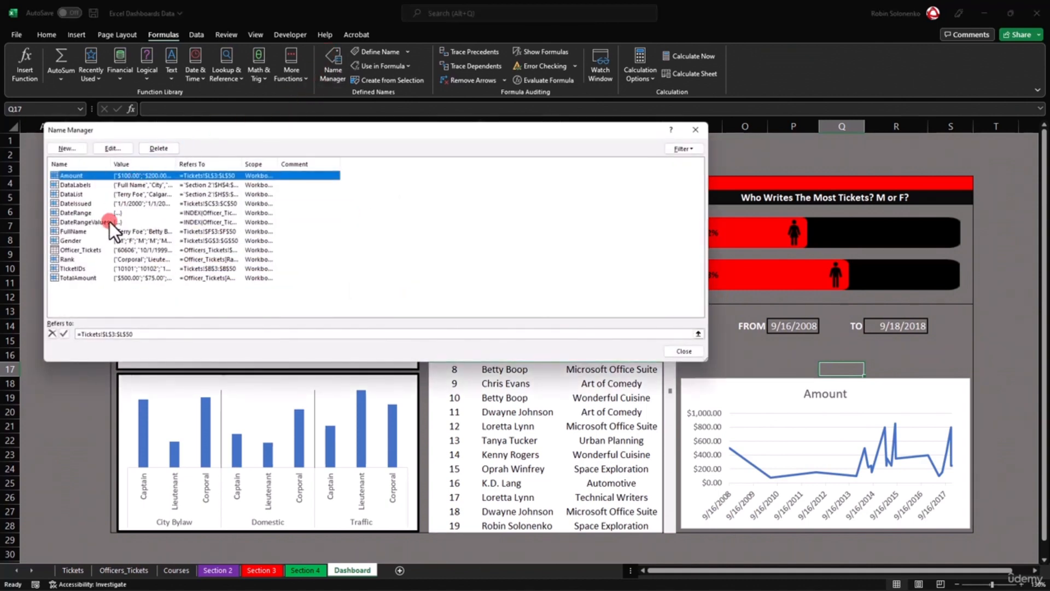
pyautogui.click(71, 223)
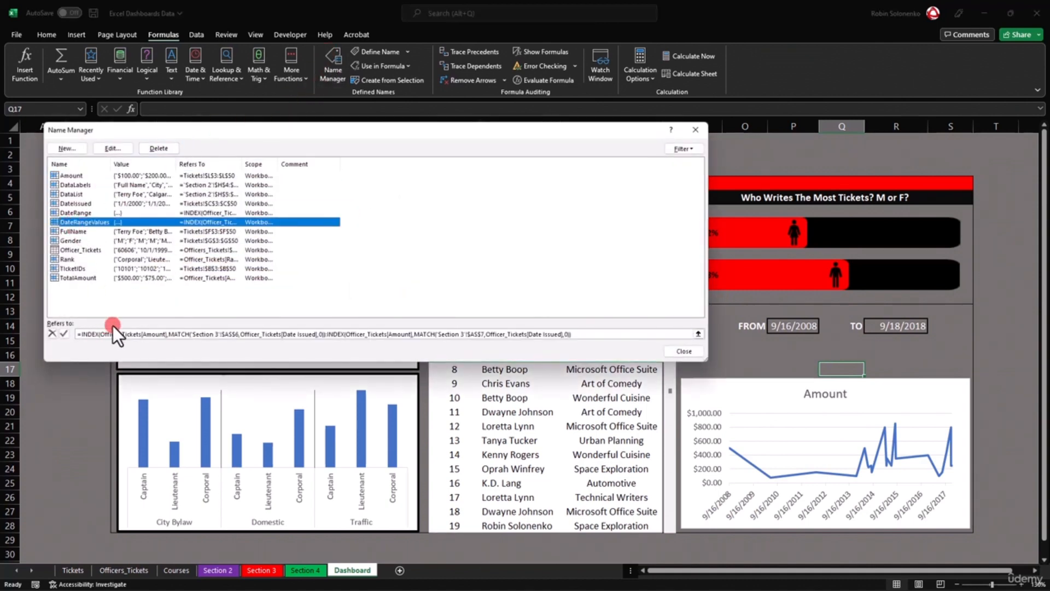
pyautogui.click(197, 333)
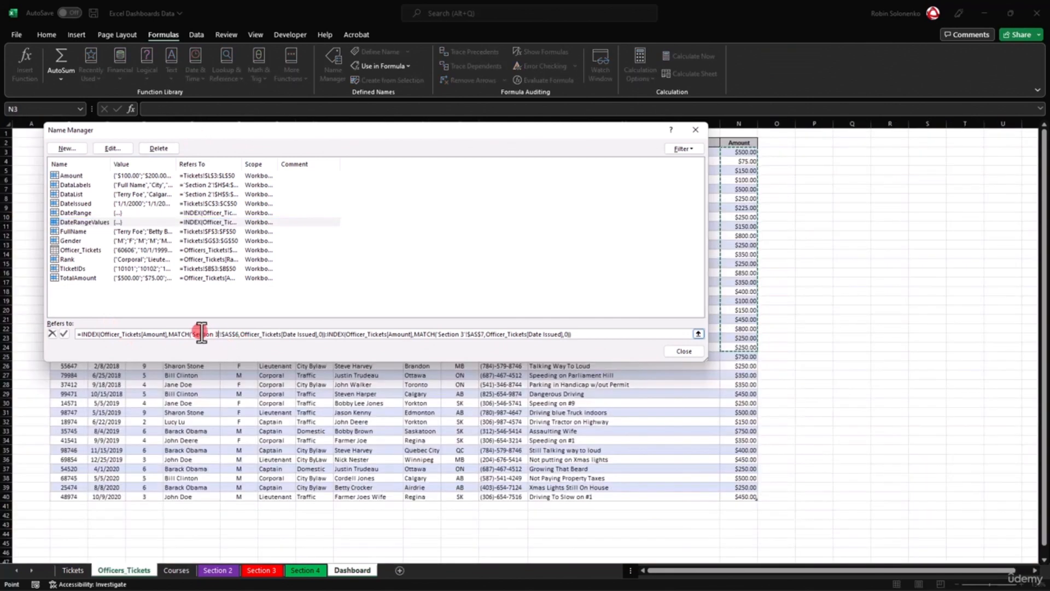
pyautogui.moveTo(195, 334); pyautogui.dragTo(219, 333)
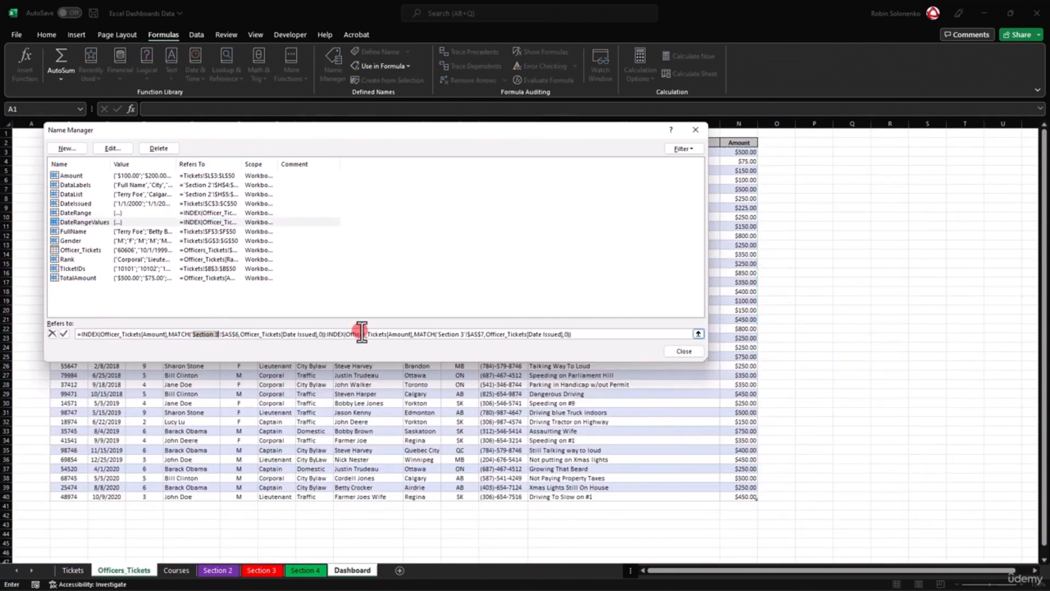
pyautogui.write('Dashboard')
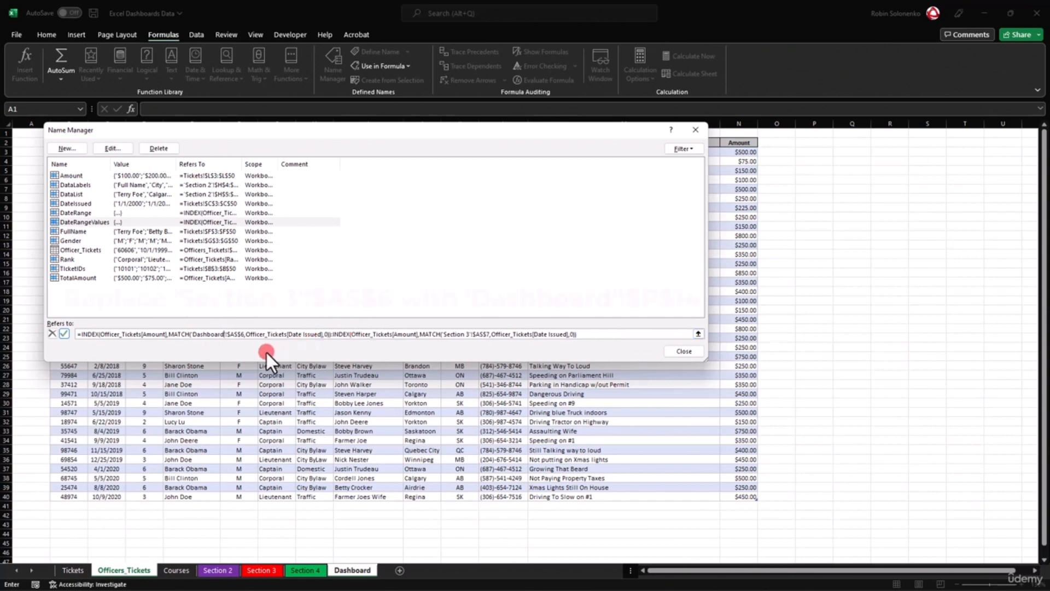
pyautogui.moveTo(239, 335); pyautogui.dragTo(230, 335)
pyautogui.write('P')
pyautogui.moveTo(241, 334); pyautogui.dragTo(237, 335)
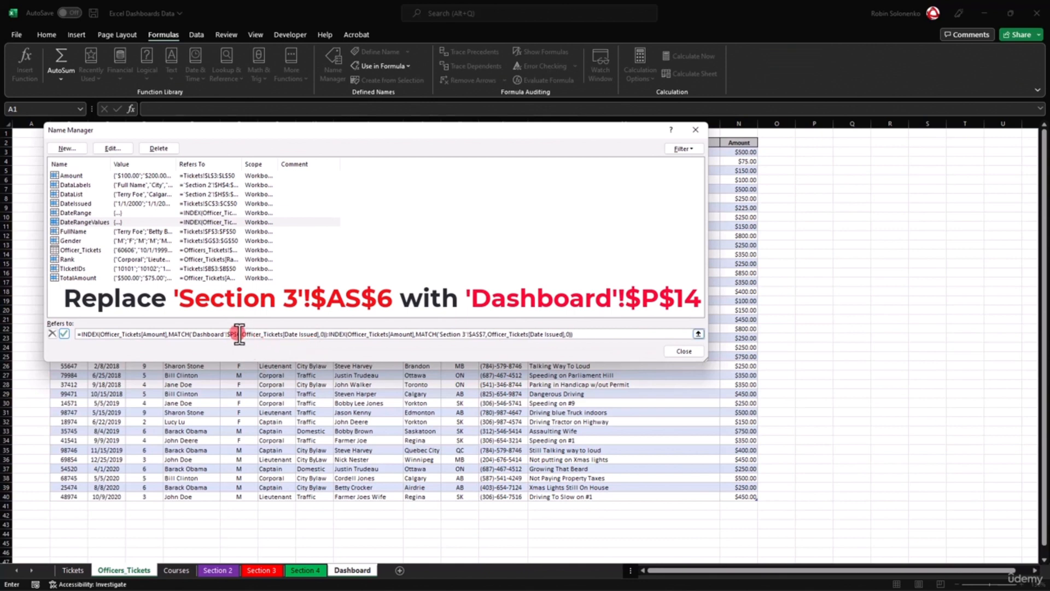
pyautogui.write('14')
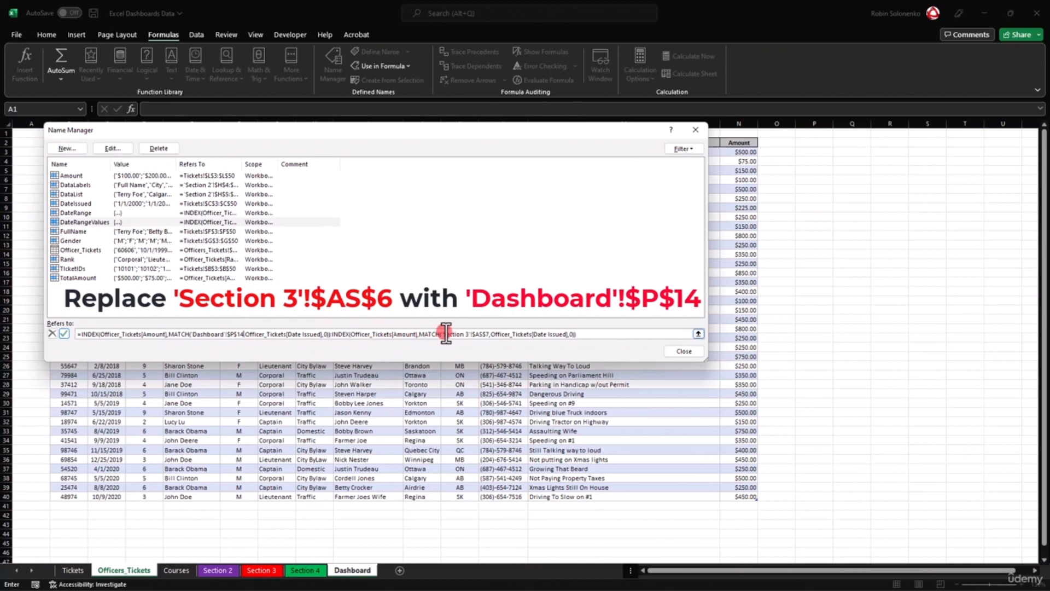
# Replace 'Section 3'!$AS$7 with 'Dashboard'!$R$14 in the second MATCH lookup of DateRangeValues and save the name change.
pyautogui.moveTo(443, 334); pyautogui.dragTo(470, 334)
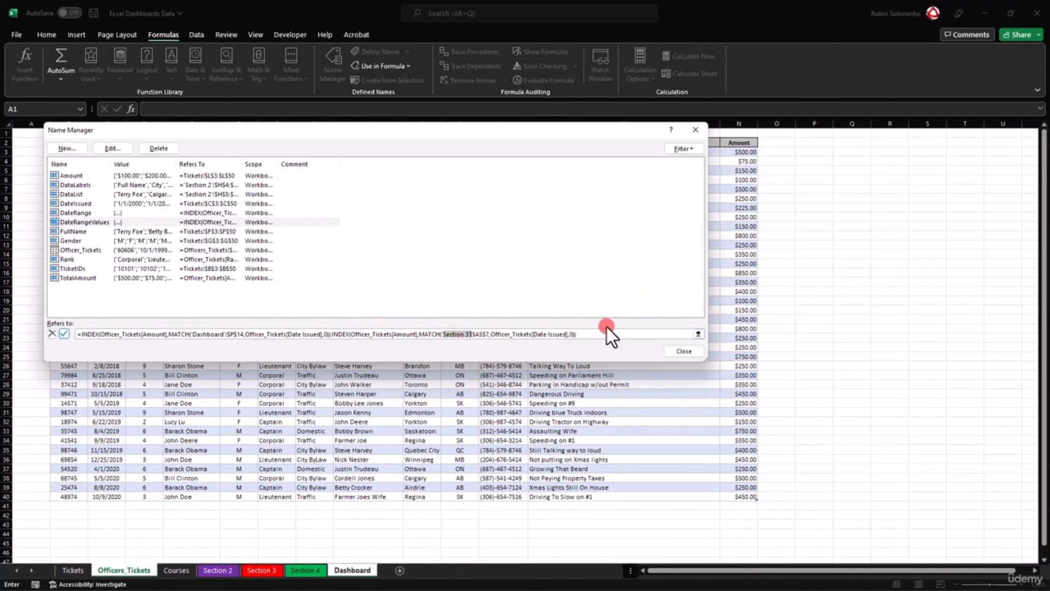
pyautogui.write("Dashboard'")
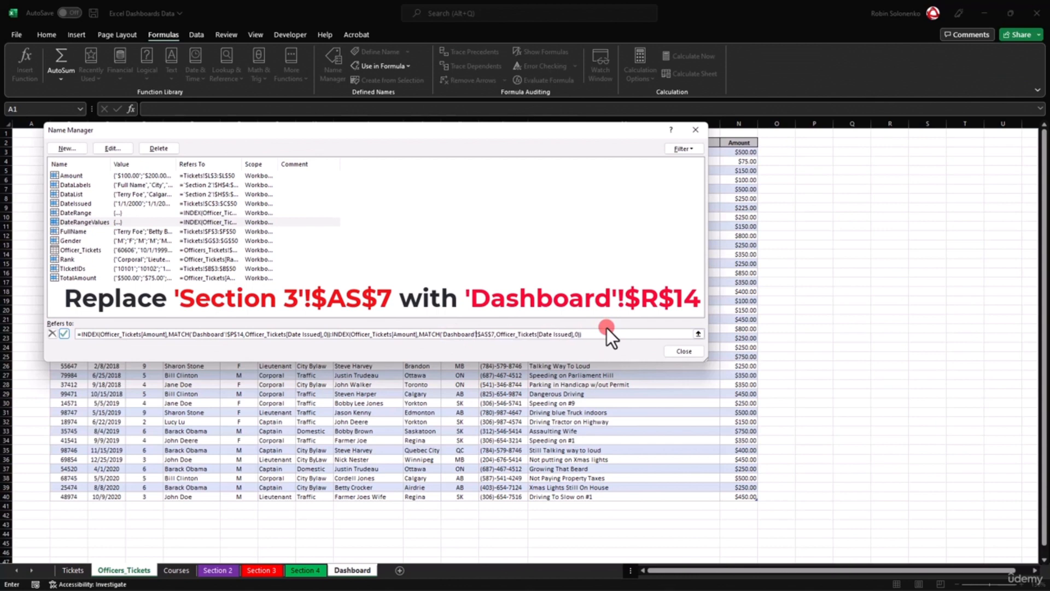
pyautogui.moveTo(489, 335); pyautogui.dragTo(478, 334)
pyautogui.write('$R$')
pyautogui.moveTo(489, 335); pyautogui.dragTo(493, 335)
pyautogui.write('14')
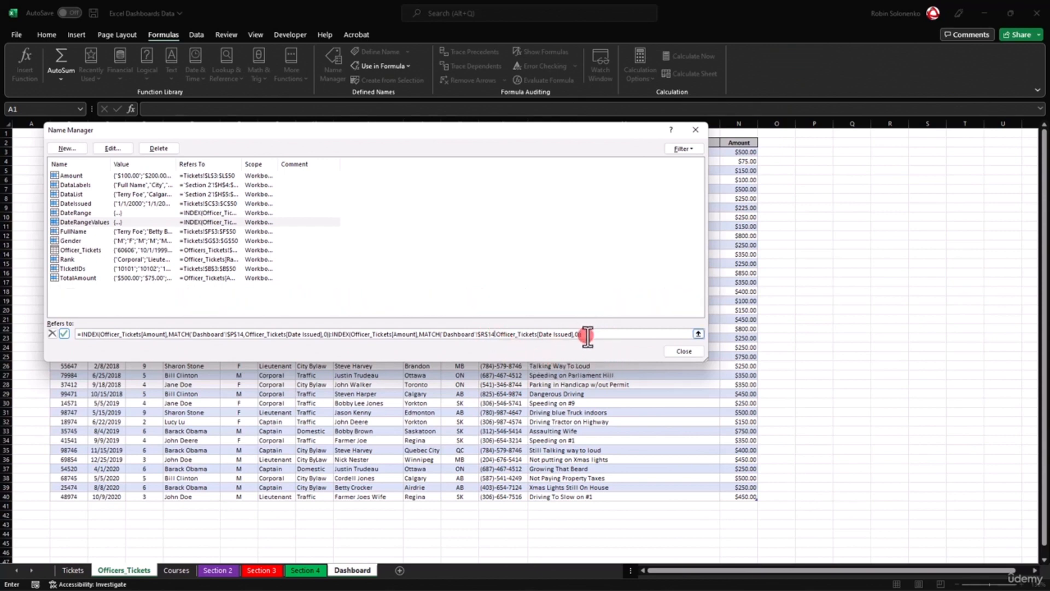
pyautogui.click(669, 357)
pyautogui.click(507, 333)
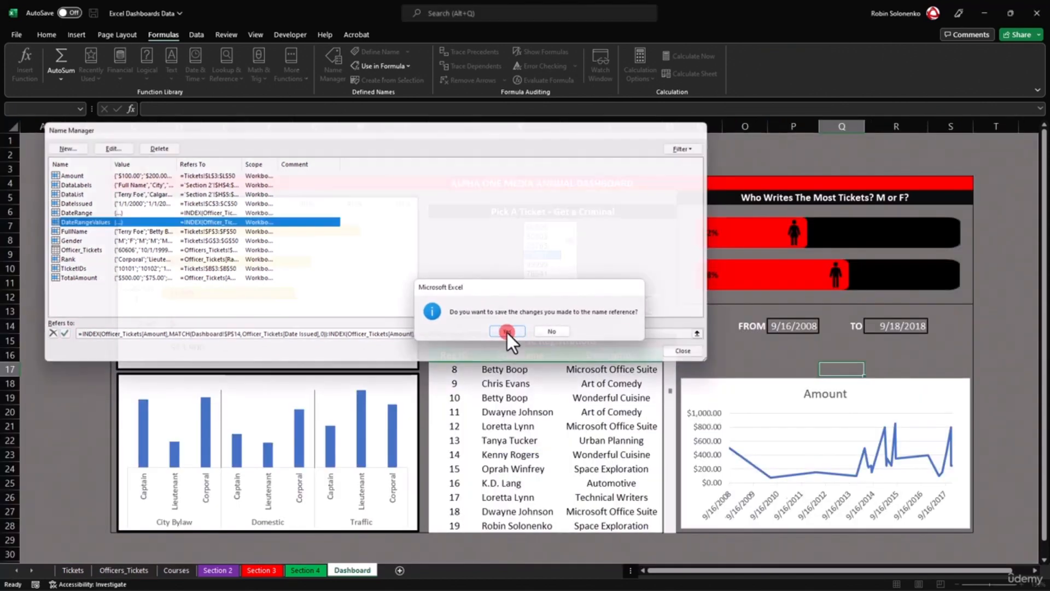
# Set the Dashboard FROM date to 1/1/2014 and the TO date to 8/23/2014.
pyautogui.click(808, 329)
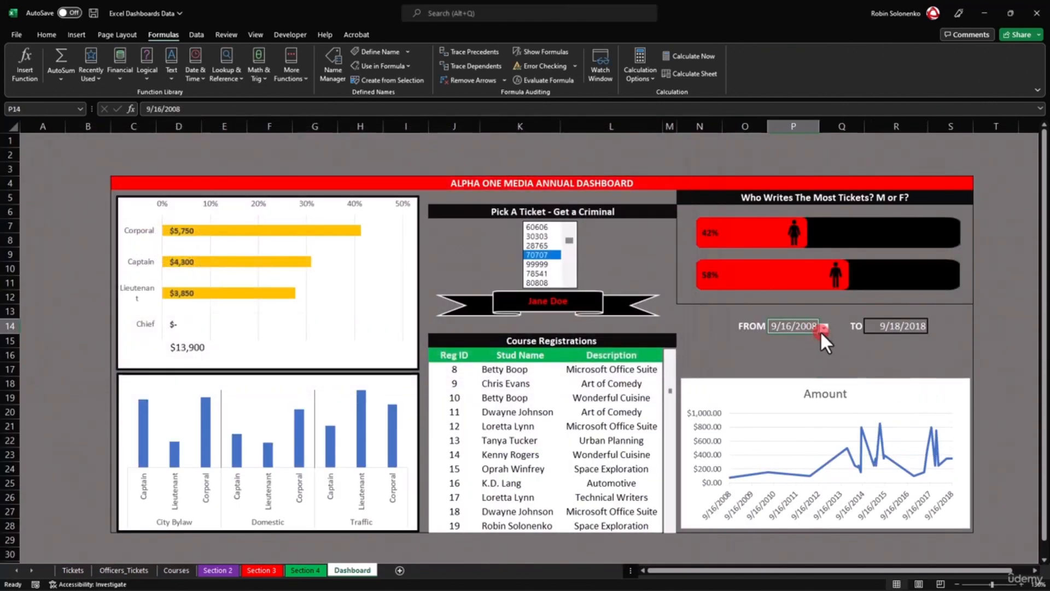
pyautogui.click(824, 328)
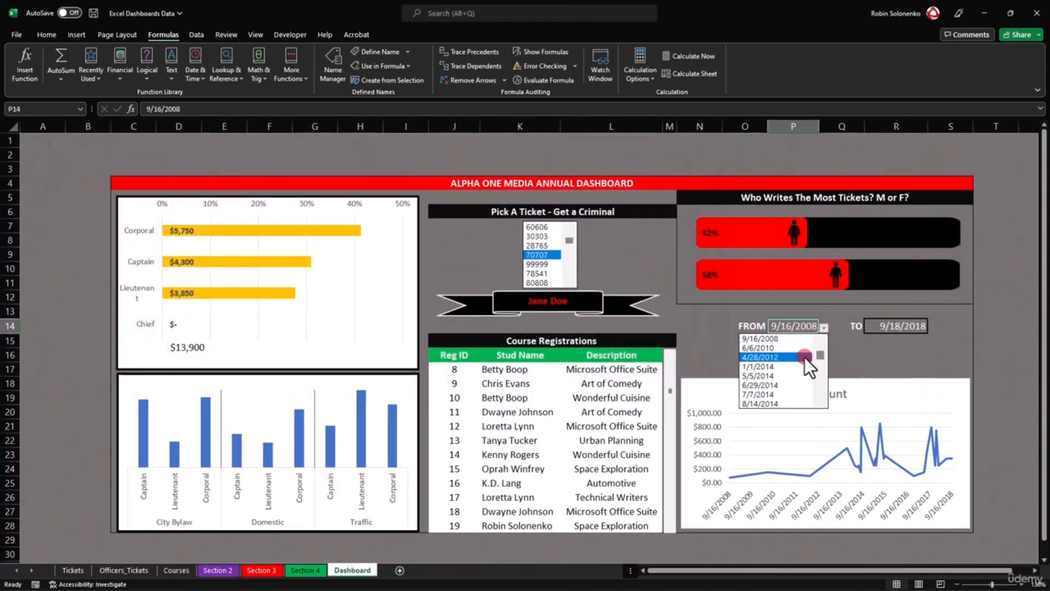
pyautogui.click(774, 366)
pyautogui.click(914, 327)
pyautogui.click(932, 327)
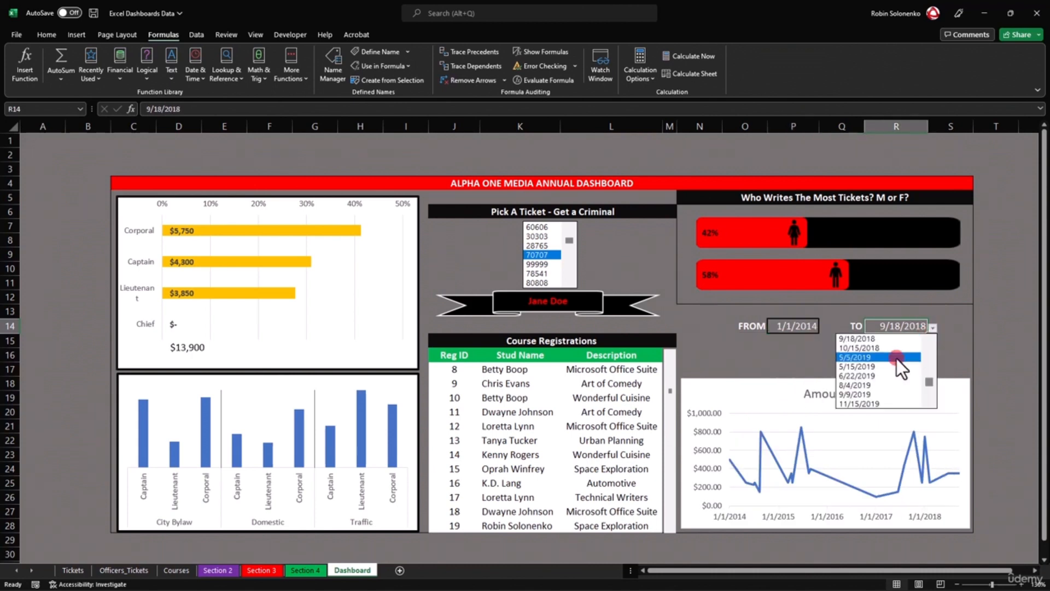
pyautogui.moveTo(929, 381); pyautogui.dragTo(925, 365)
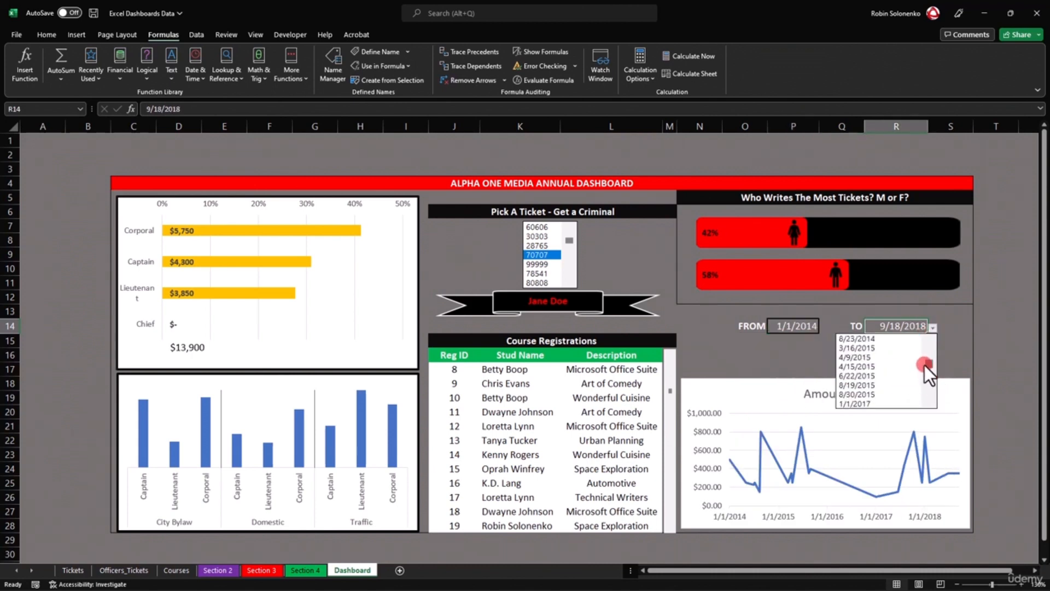
pyautogui.click(895, 340)
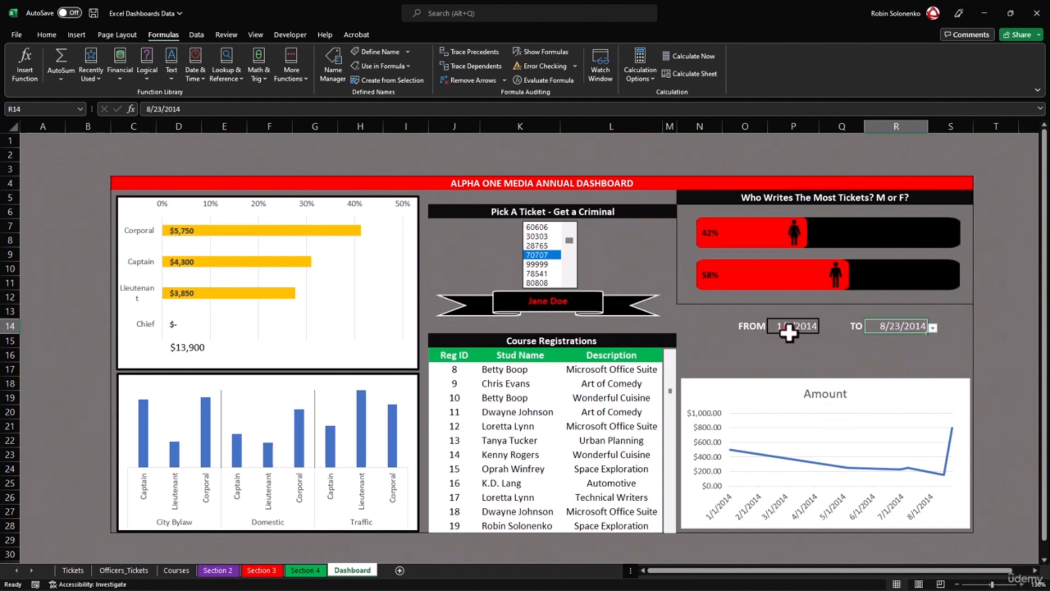
# Delete the Amount title from the Dashboard line chart and lower the chart's upper edge slightly.
pyautogui.click(826, 394)
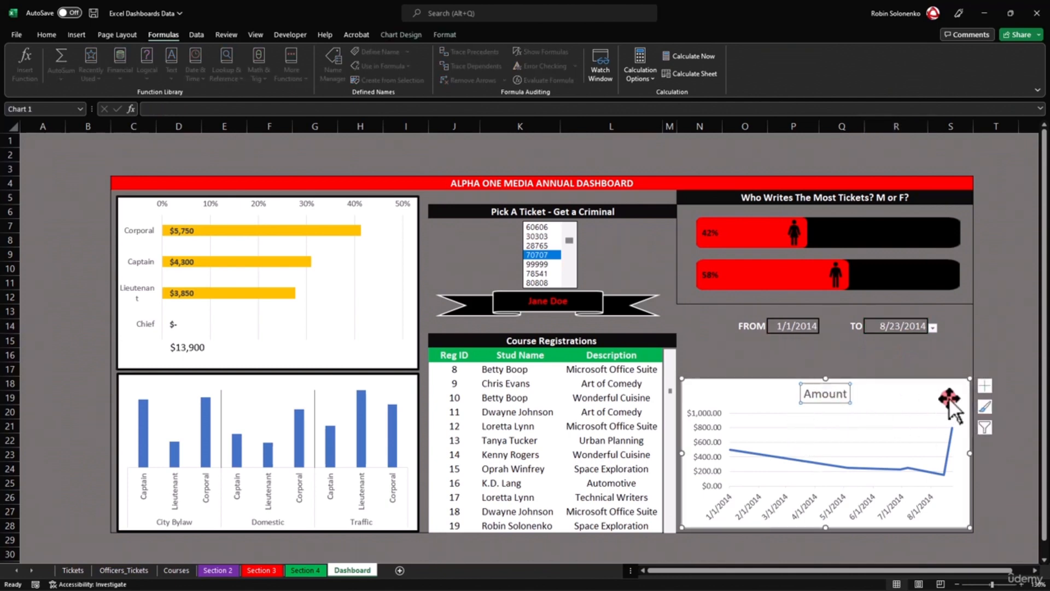
pyautogui.press('Delete')
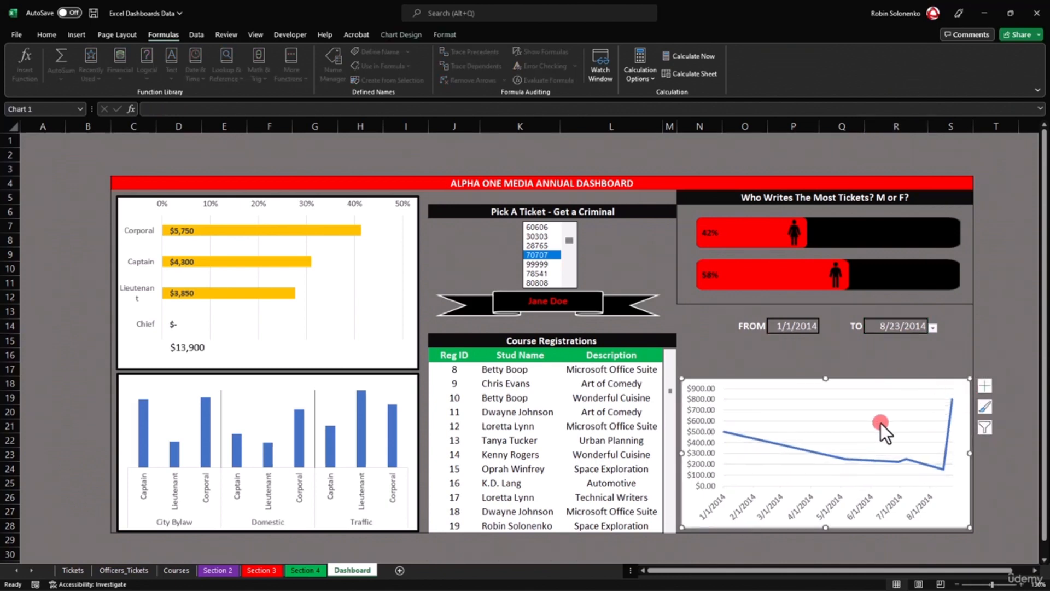
pyautogui.moveTo(826, 379); pyautogui.dragTo(826, 390)
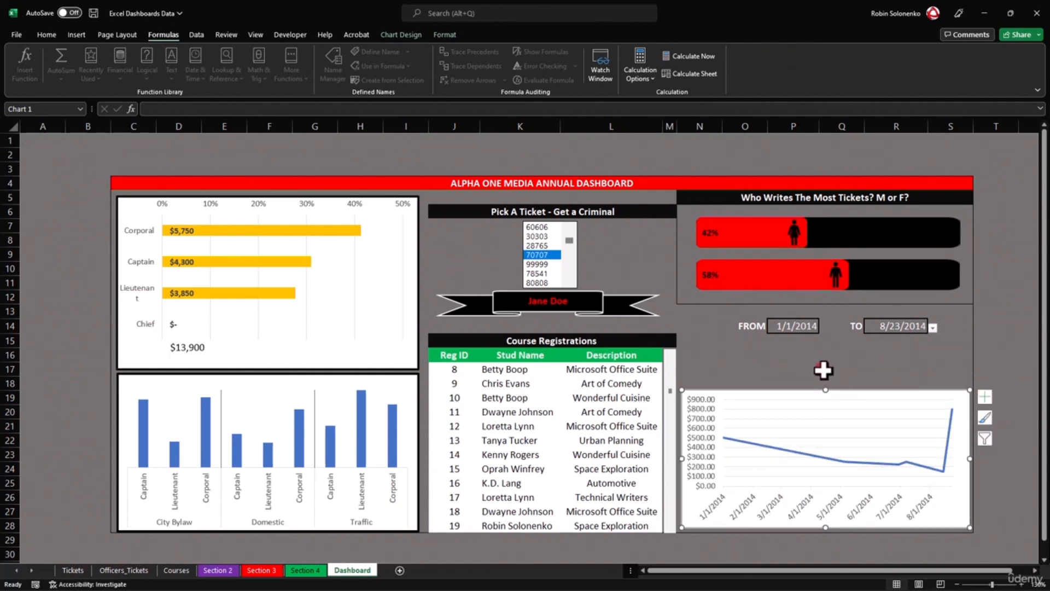
pyautogui.click(878, 368)
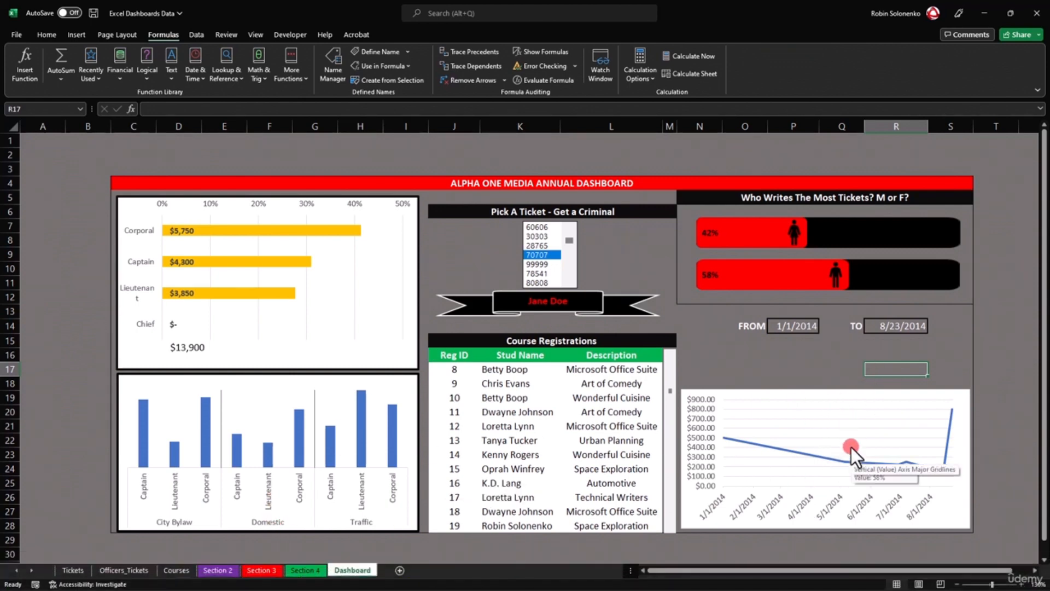
# Insert a Type slicer for the table on the Officers_Tickets sheet and move it onto the Dashboard.
pyautogui.click(121, 571)
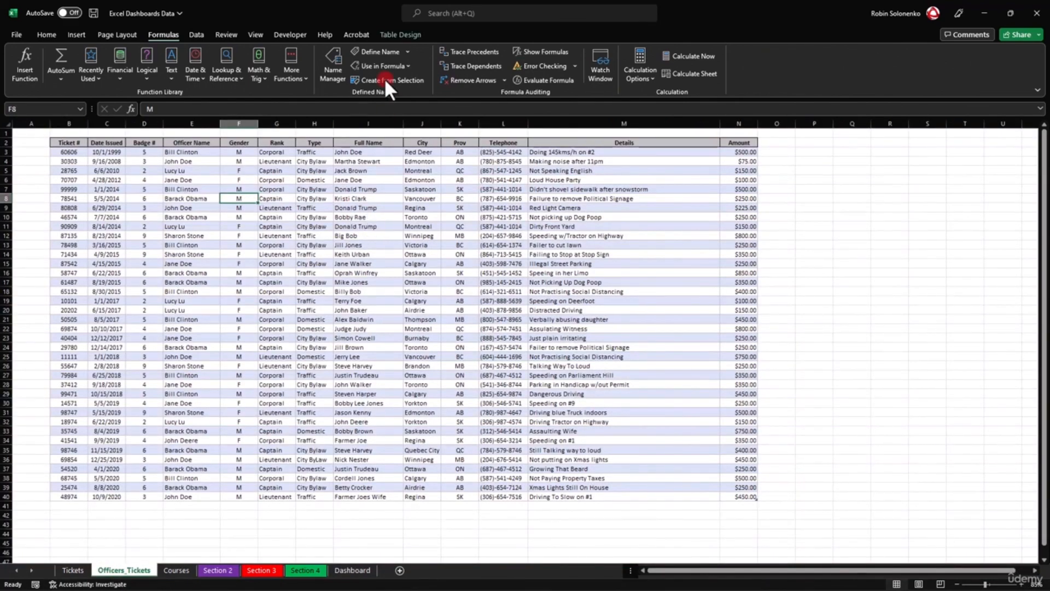
pyautogui.click(390, 34)
pyautogui.click(255, 208)
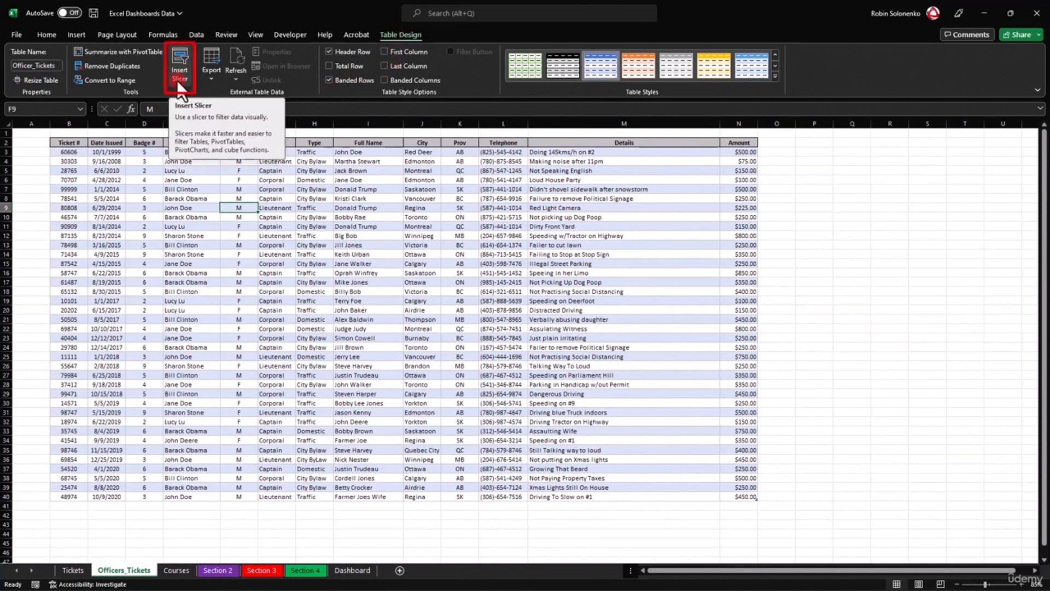
pyautogui.click(176, 57)
pyautogui.click(178, 54)
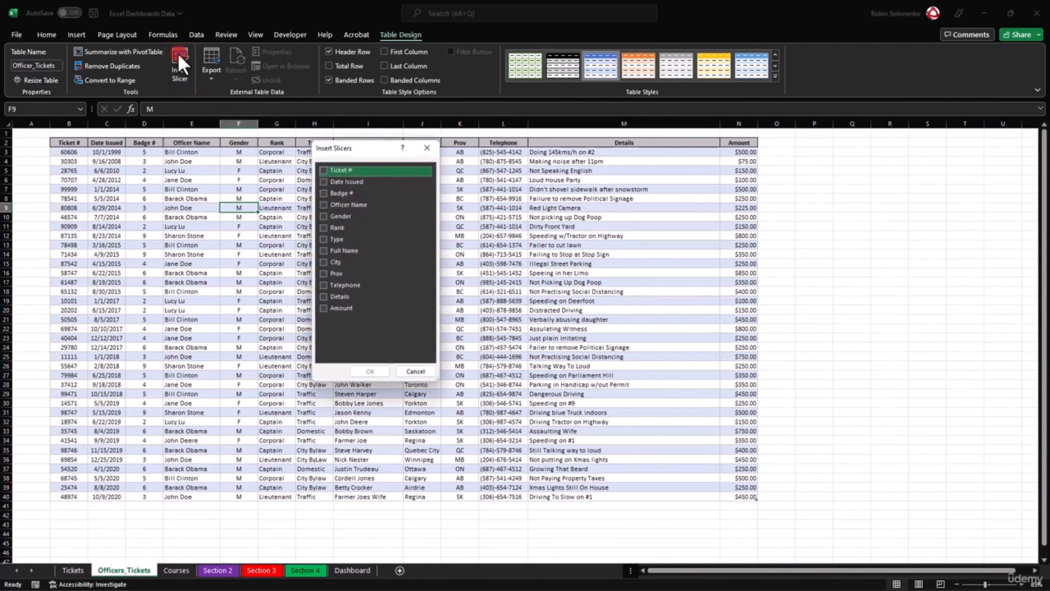
pyautogui.click(323, 240)
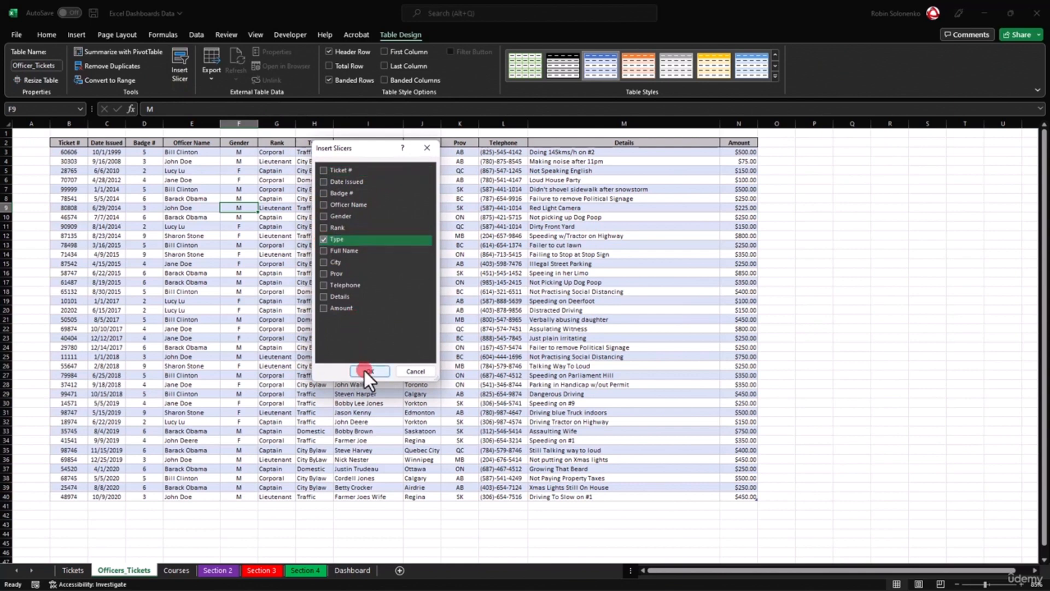
pyautogui.click(364, 370)
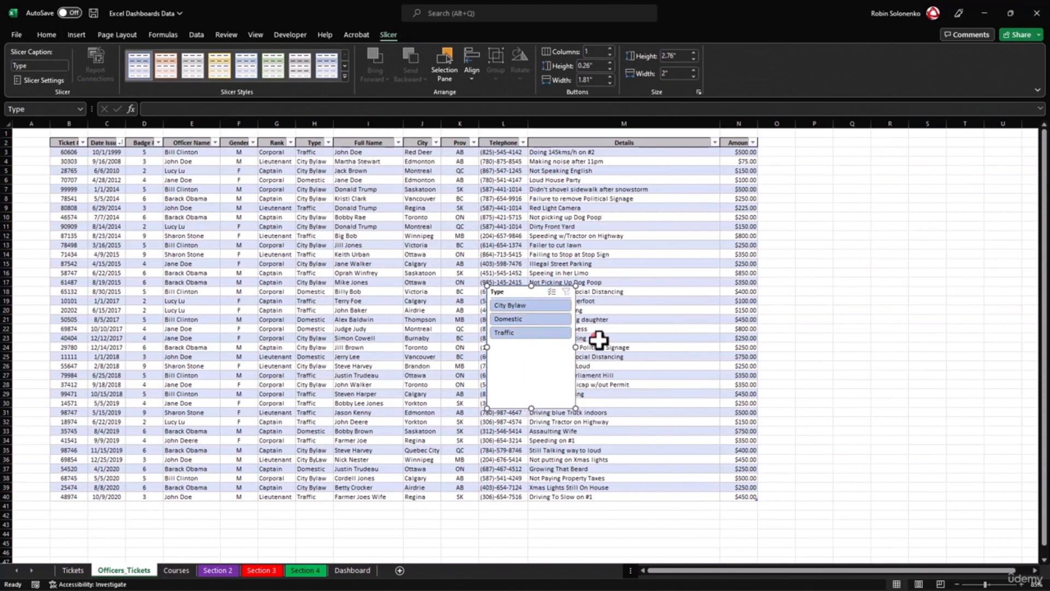
pyautogui.moveTo(325, 562); pyautogui.dragTo(734, 365)
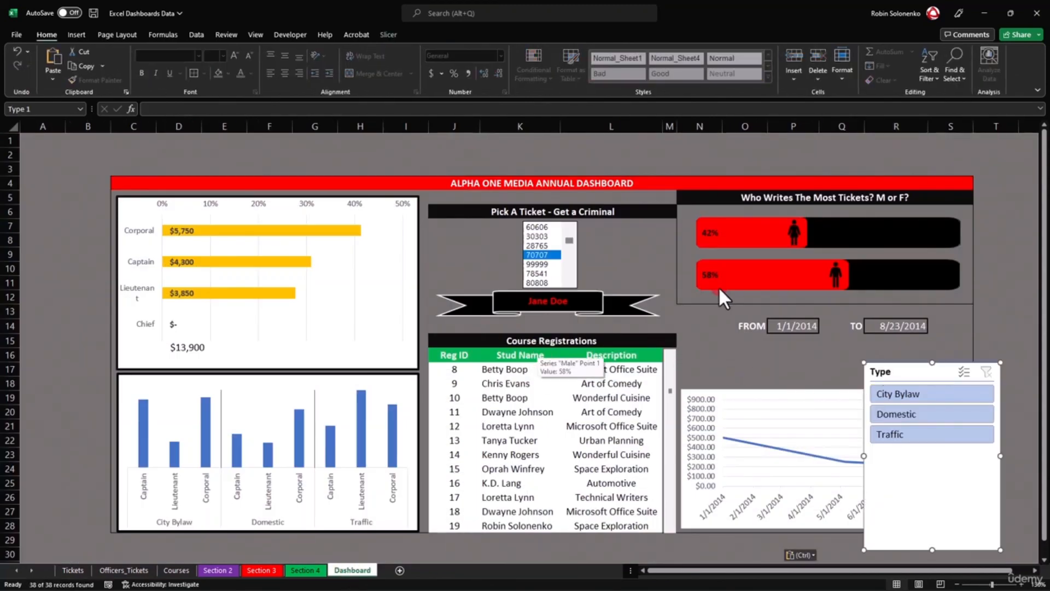
# Fit the Type slicer between the date cells and the line chart, using three columns, about 0.69" high and 4.1" wide.
pyautogui.moveTo(932, 549); pyautogui.dragTo(789, 430)
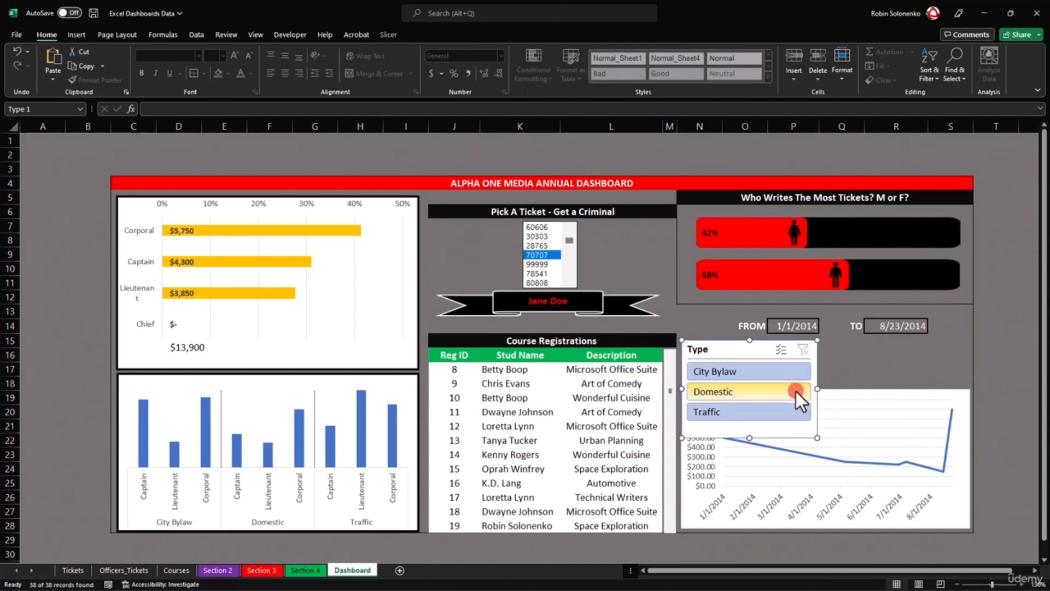
pyautogui.click(388, 35)
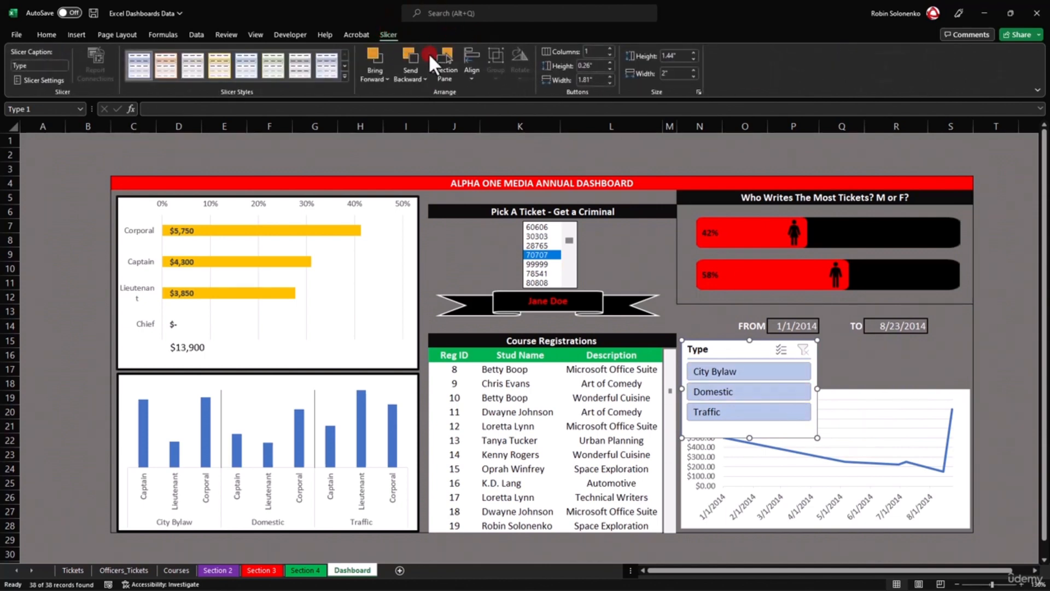
pyautogui.click(611, 48)
pyautogui.click(610, 47)
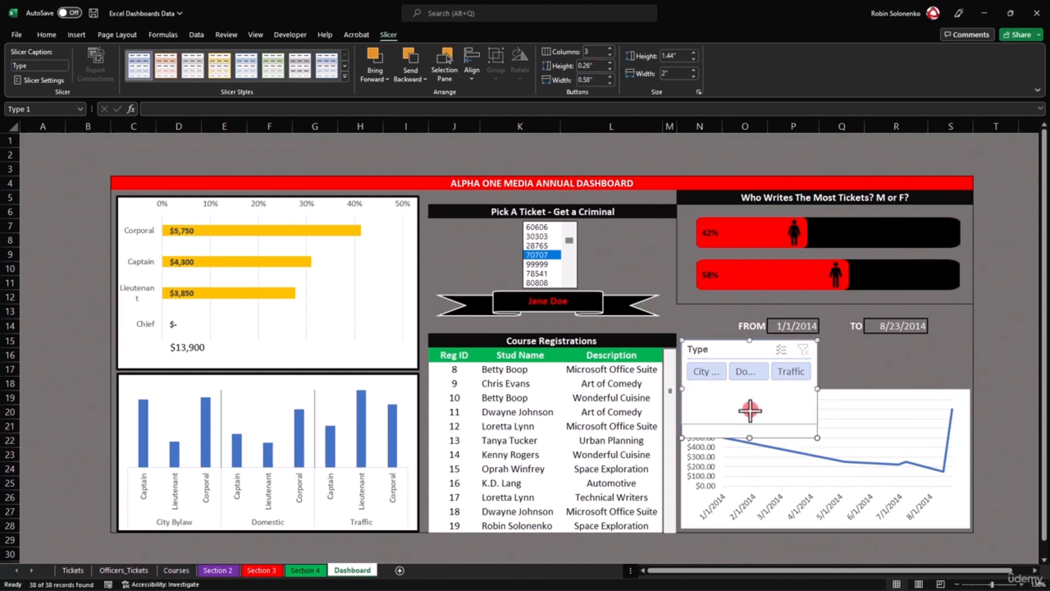
pyautogui.moveTo(751, 384); pyautogui.dragTo(751, 386)
pyautogui.moveTo(818, 365); pyautogui.dragTo(961, 364)
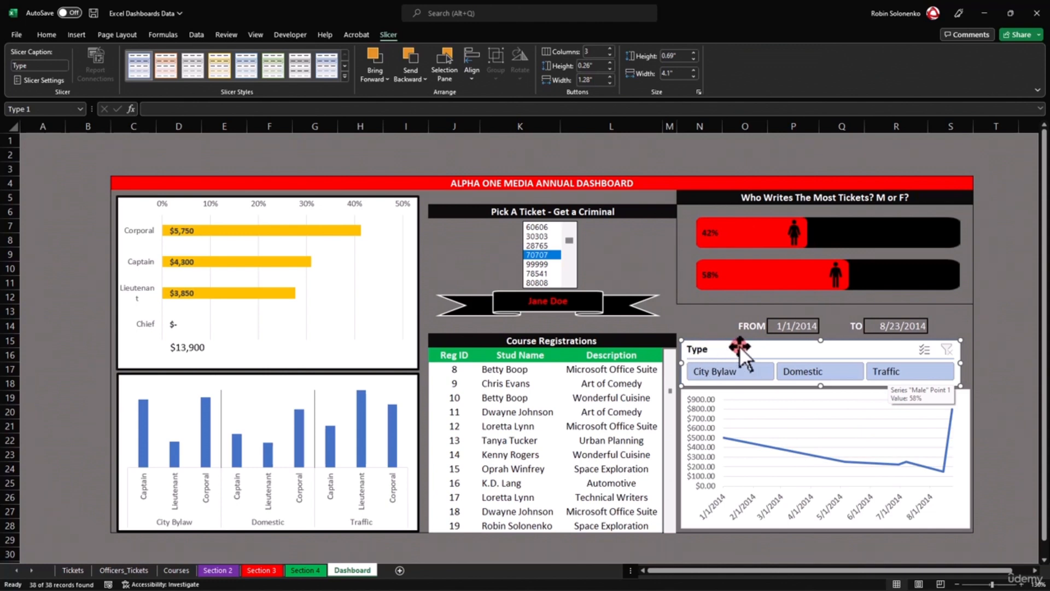
pyautogui.click(948, 351)
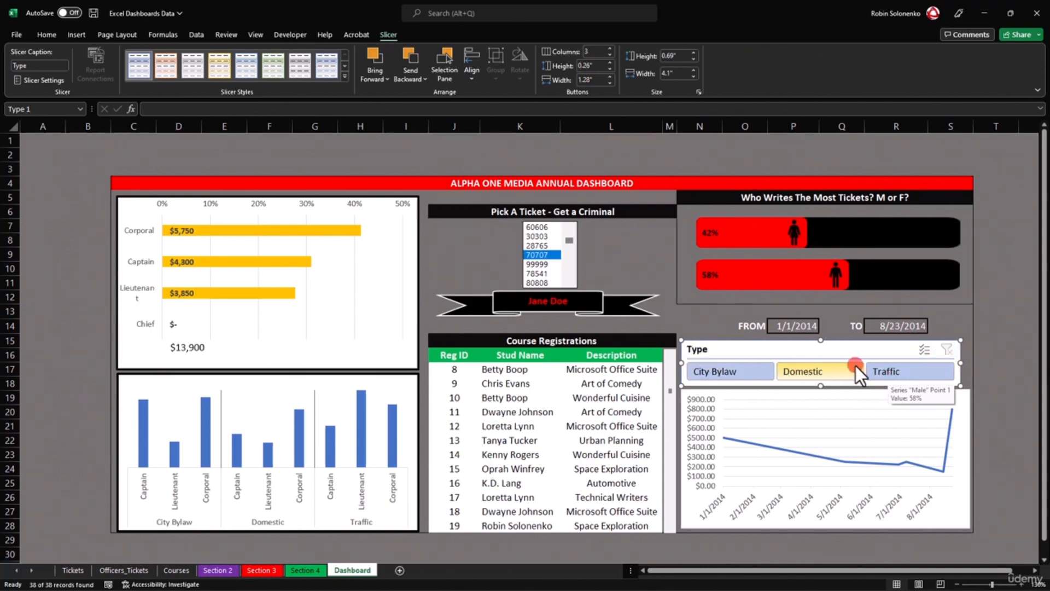
# Hide the header of the Type slicer on the Dashboard.
pyautogui.click(60, 83)
pyautogui.click(39, 81)
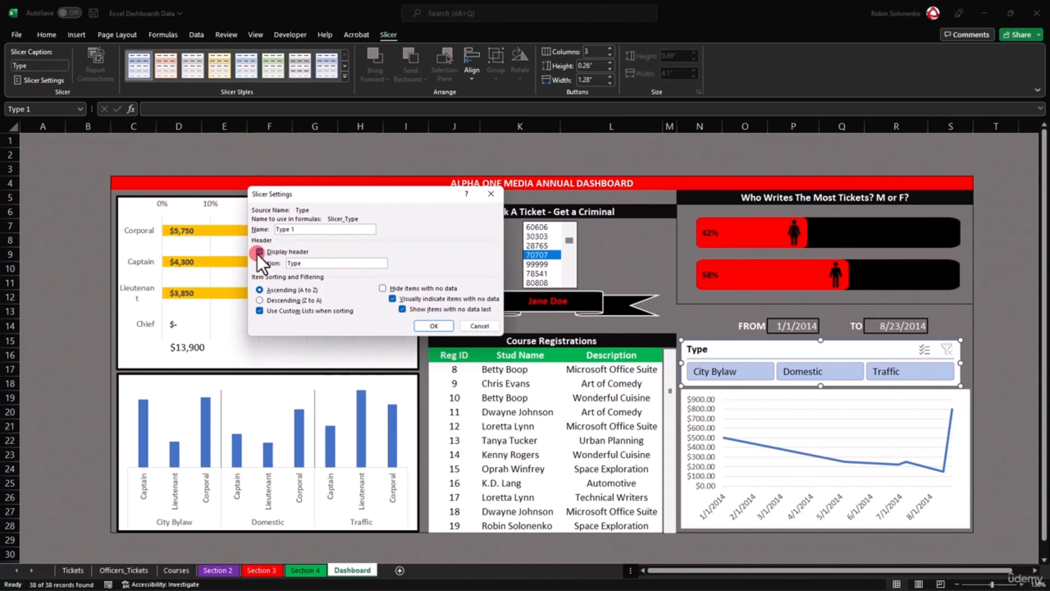
pyautogui.click(258, 252)
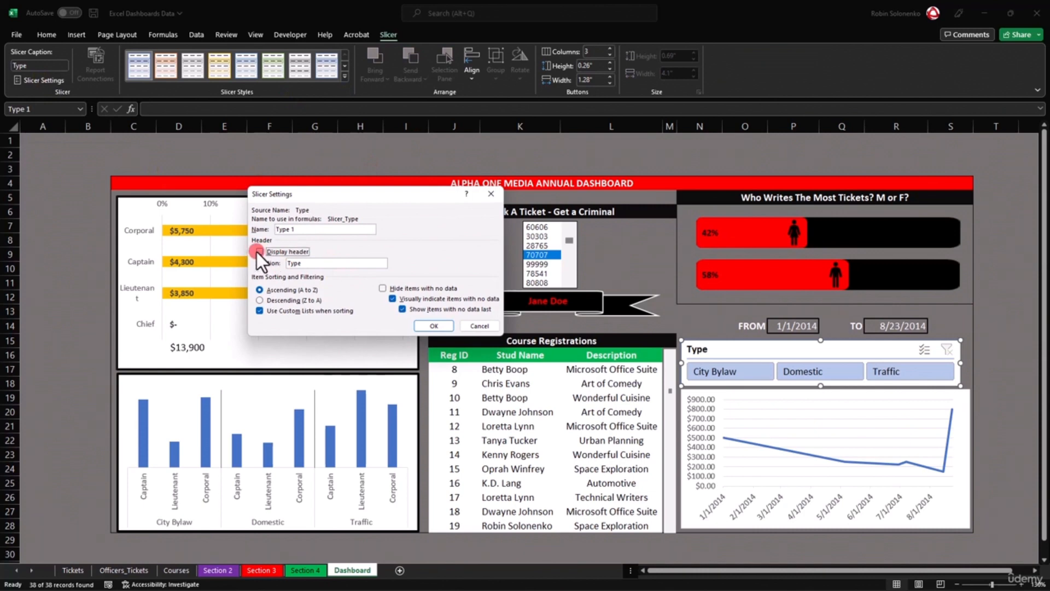
pyautogui.click(432, 325)
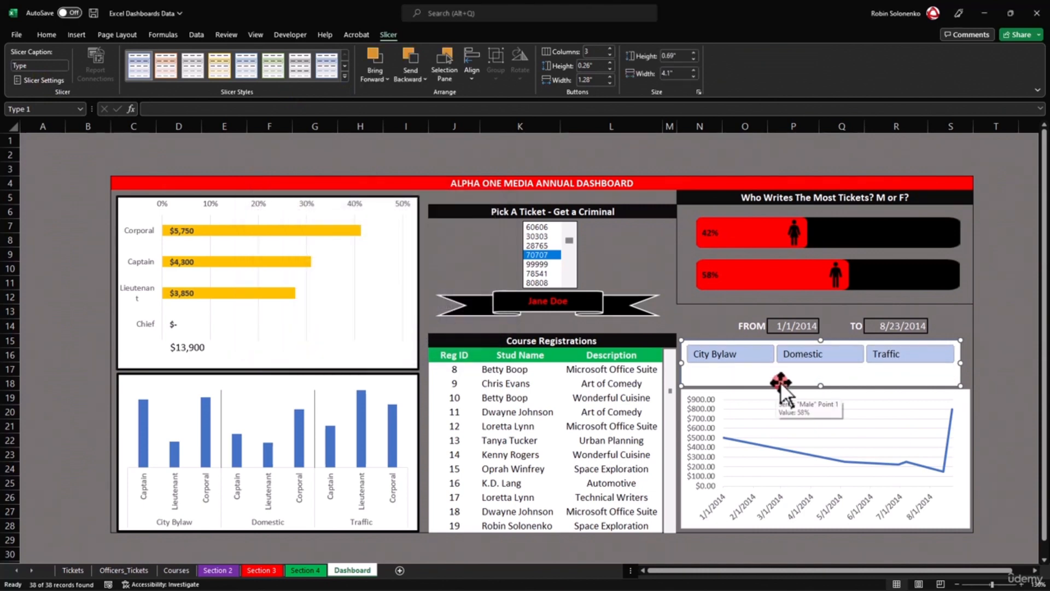
# Shrink the Type slicer to about 0.5" high around its buttons and raise the line chart's upper edge to just below it.
pyautogui.moveTo(818, 387)
pyautogui.mouseDown()
pyautogui.moveTo(818, 368)
pyautogui.moveTo(860, 372)
pyautogui.moveTo(824, 377)
pyautogui.mouseUp()
pyautogui.click(846, 406)
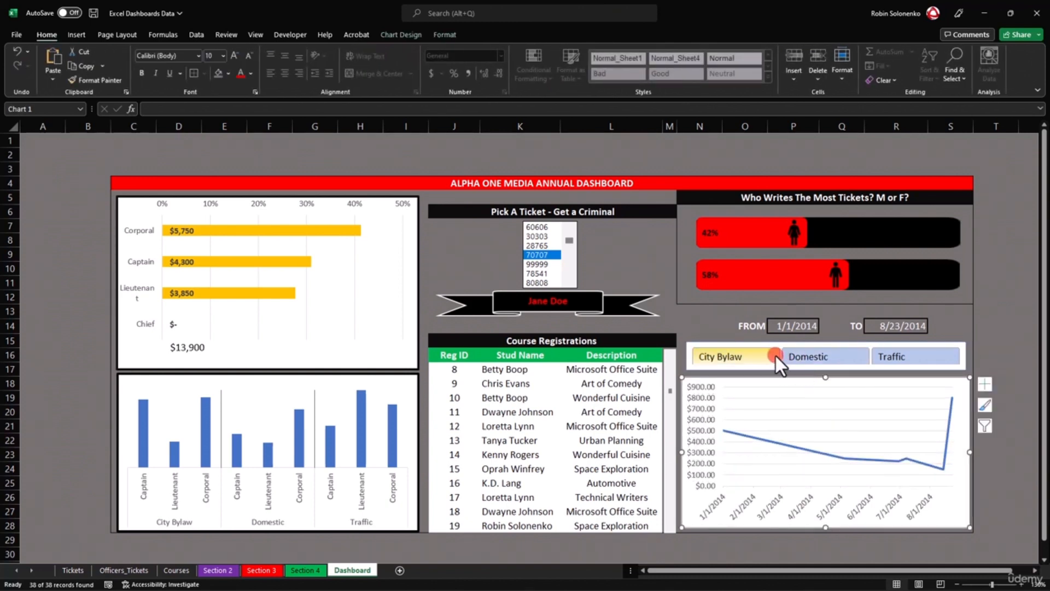
pyautogui.click(825, 367)
pyautogui.moveTo(826, 343); pyautogui.dragTo(826, 337)
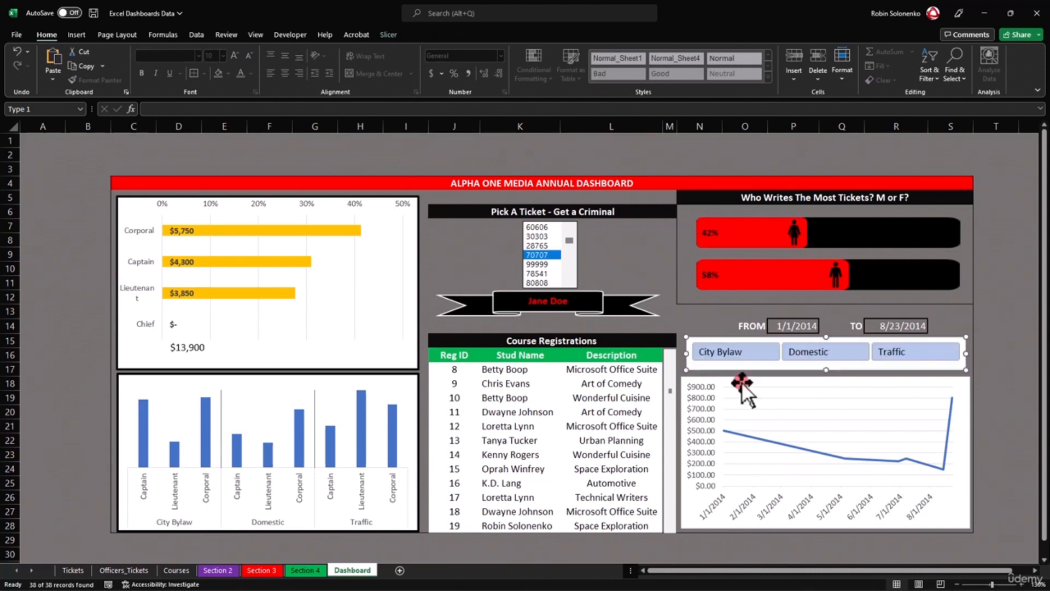
# Try the Domestic and Traffic filters in the Type slicer, leaving City Bylaw as the selected type.
pyautogui.click(739, 354)
pyautogui.click(823, 351)
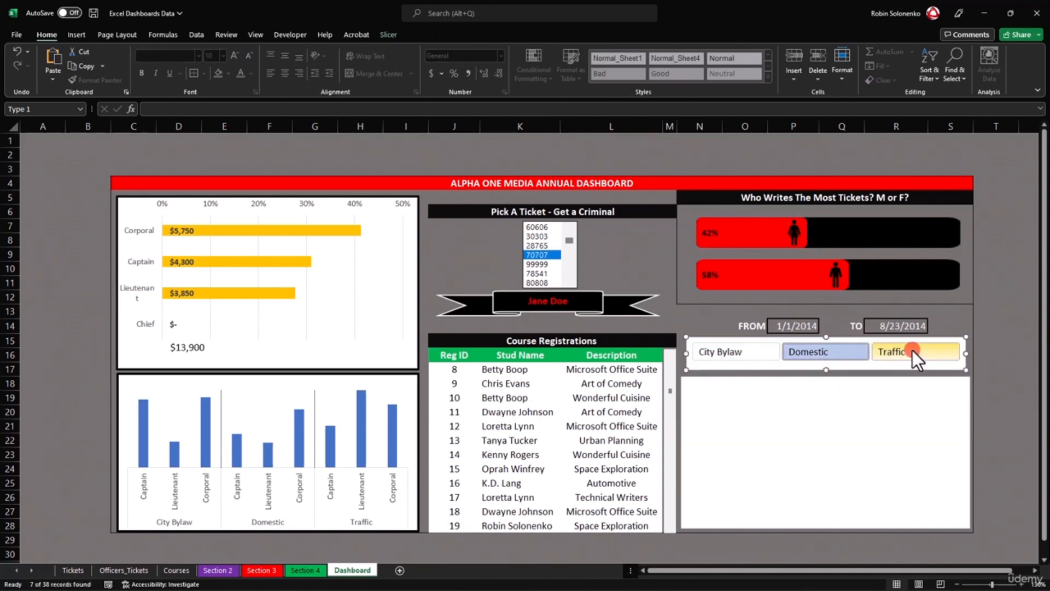
pyautogui.click(913, 350)
pyautogui.click(835, 350)
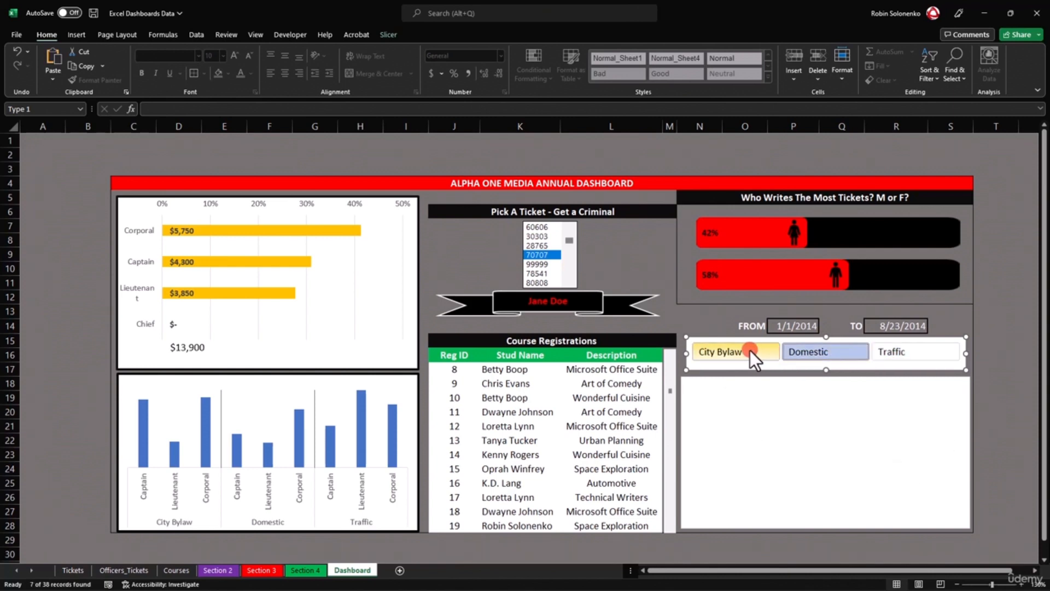
pyautogui.click(753, 350)
# Set the Dashboard FROM date to 10/1/1999 and the TO date to 10/9/2020.
pyautogui.click(809, 327)
pyautogui.click(825, 326)
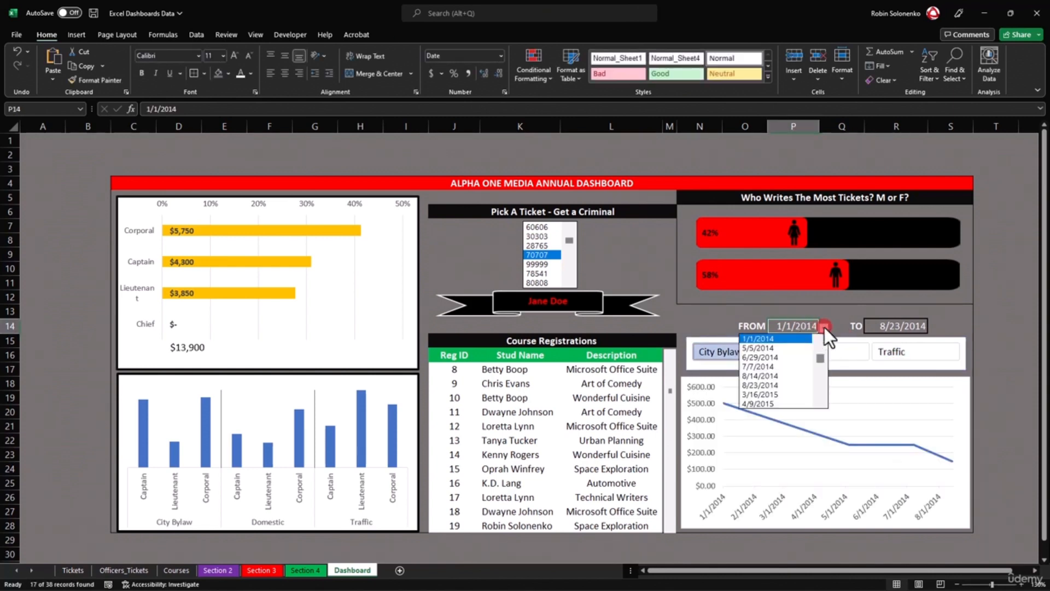
pyautogui.scroll(2, 818, 354)
pyautogui.click(794, 339)
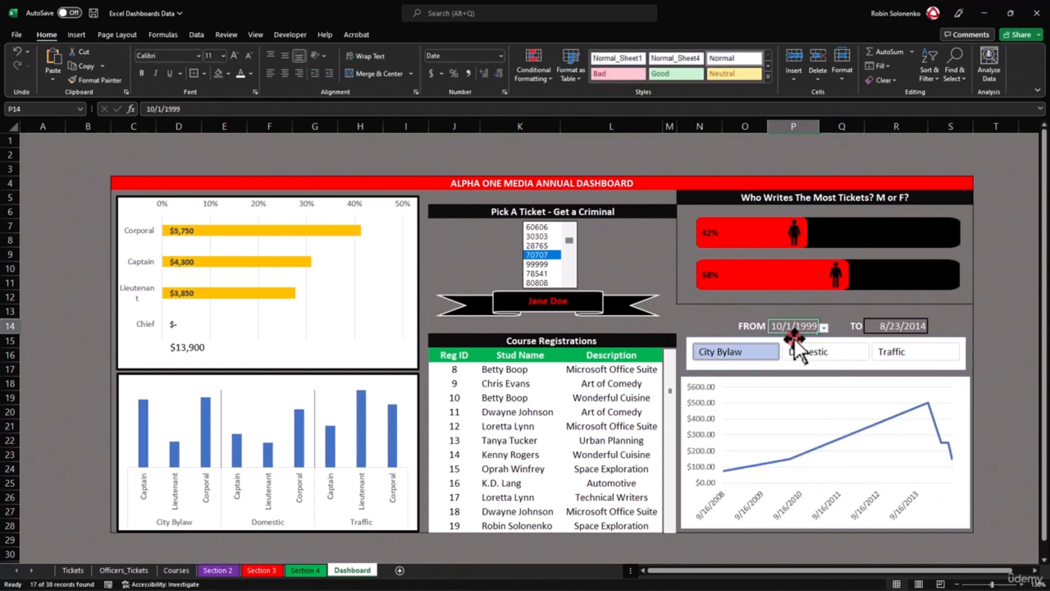
pyautogui.click(908, 327)
pyautogui.click(933, 327)
pyautogui.moveTo(930, 357); pyautogui.dragTo(927, 400)
pyautogui.click(870, 403)
# Compare the line chart for Domestic and Traffic over the wider date range, returning the slicer to City Bylaw.
pyautogui.click(832, 355)
pyautogui.click(898, 351)
pyautogui.click(831, 351)
pyautogui.click(713, 352)
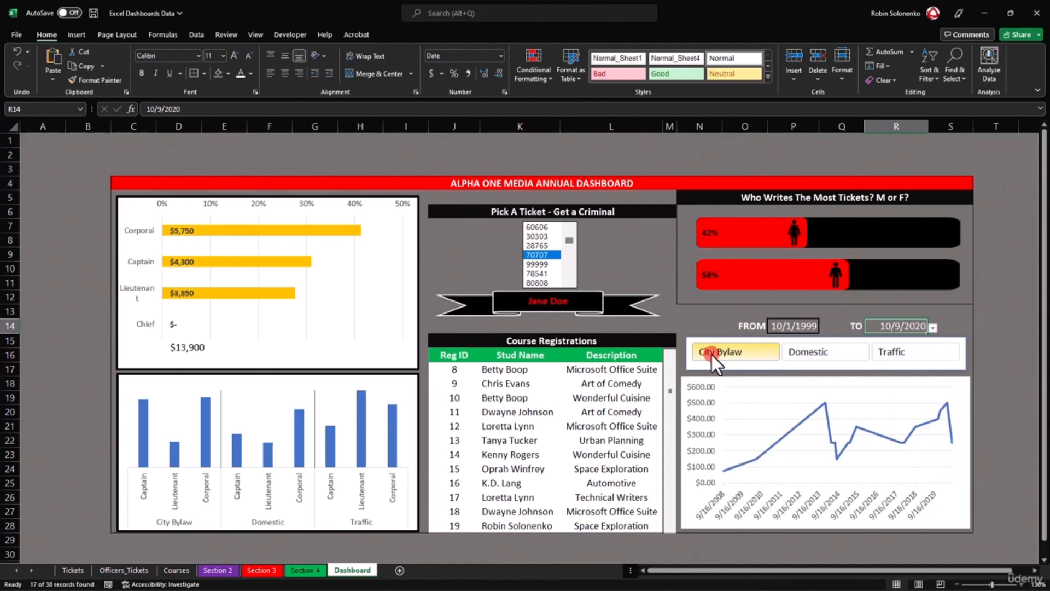
# Start a new slicer style for the Type slicer and give its Selected Item with Data element a black fill.
pyautogui.click(835, 366)
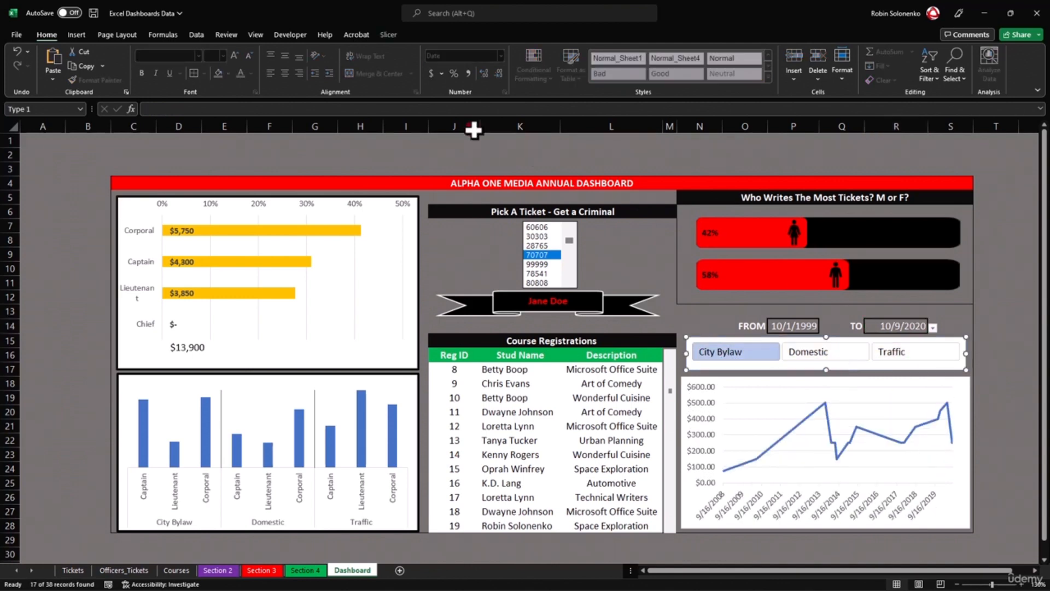
pyautogui.click(388, 35)
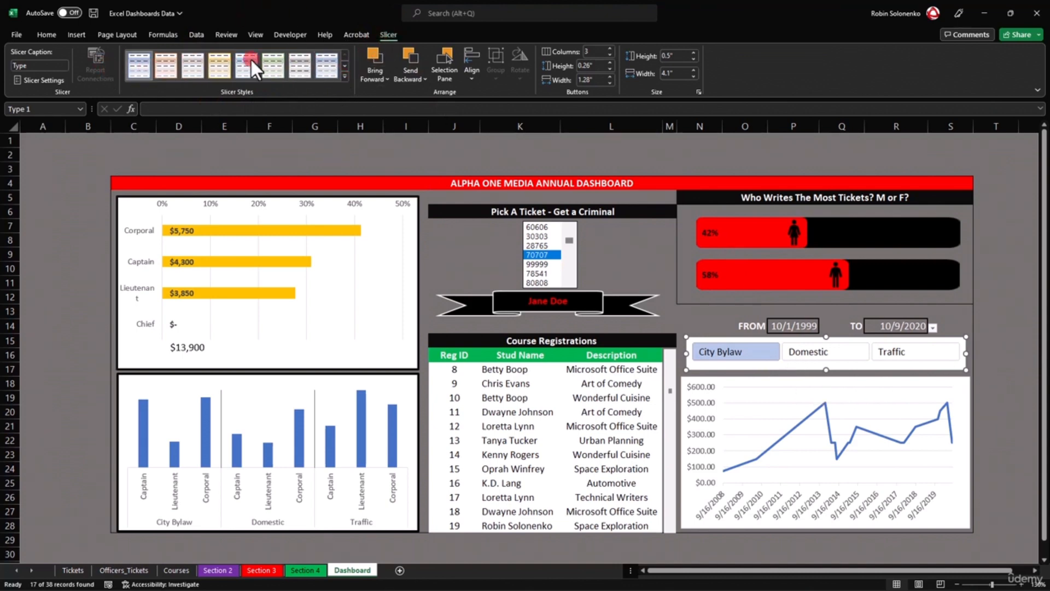
pyautogui.click(345, 77)
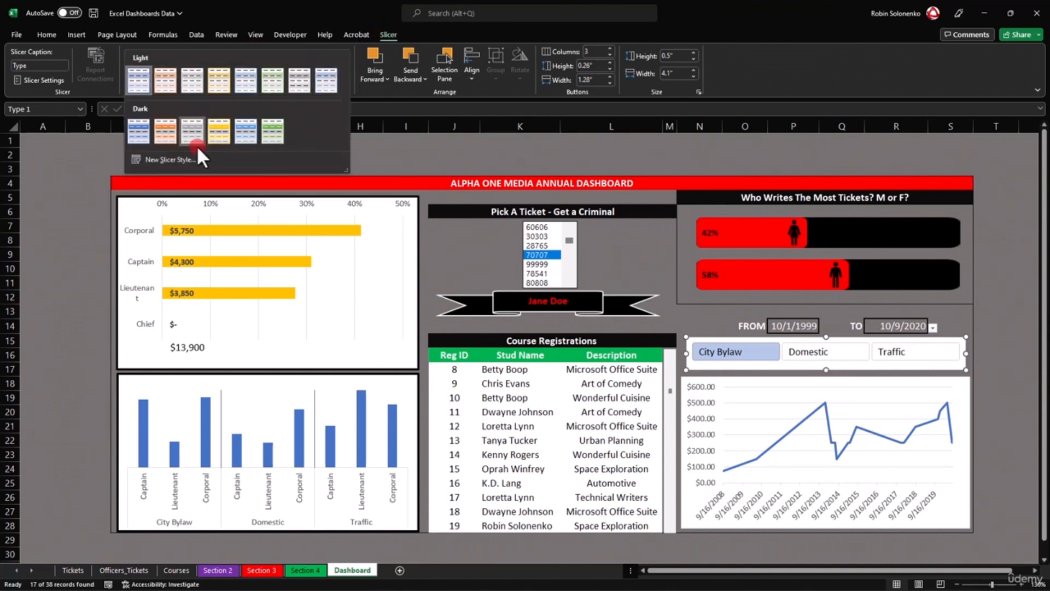
pyautogui.click(170, 160)
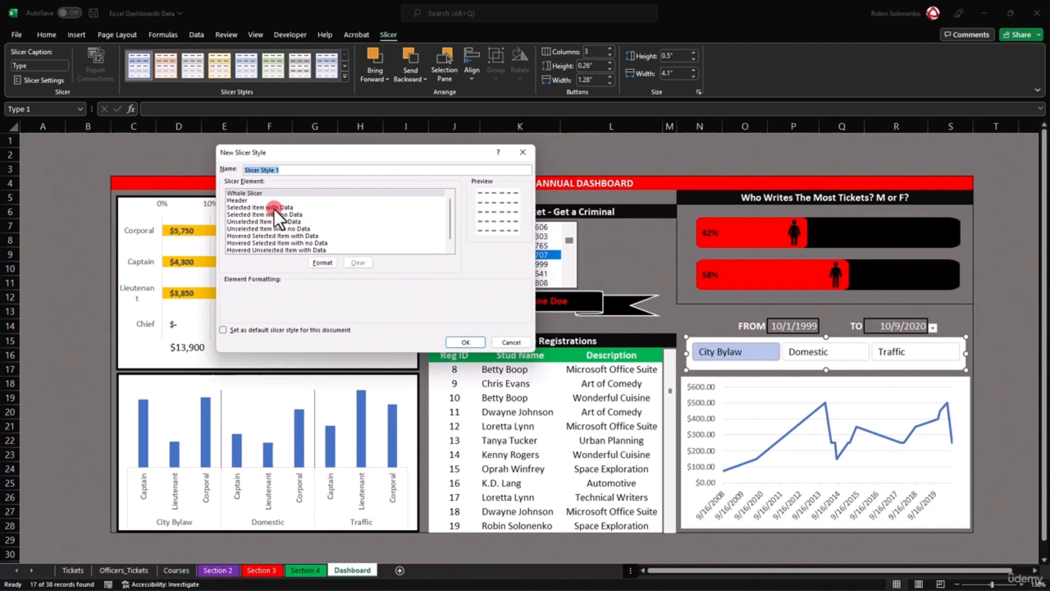
pyautogui.click(242, 207)
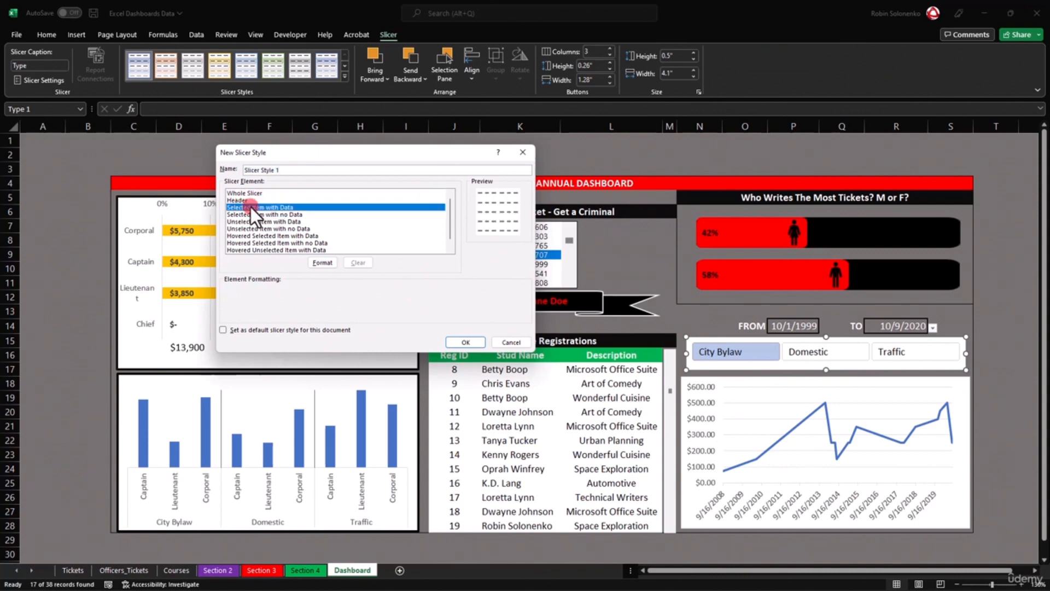
pyautogui.click(323, 263)
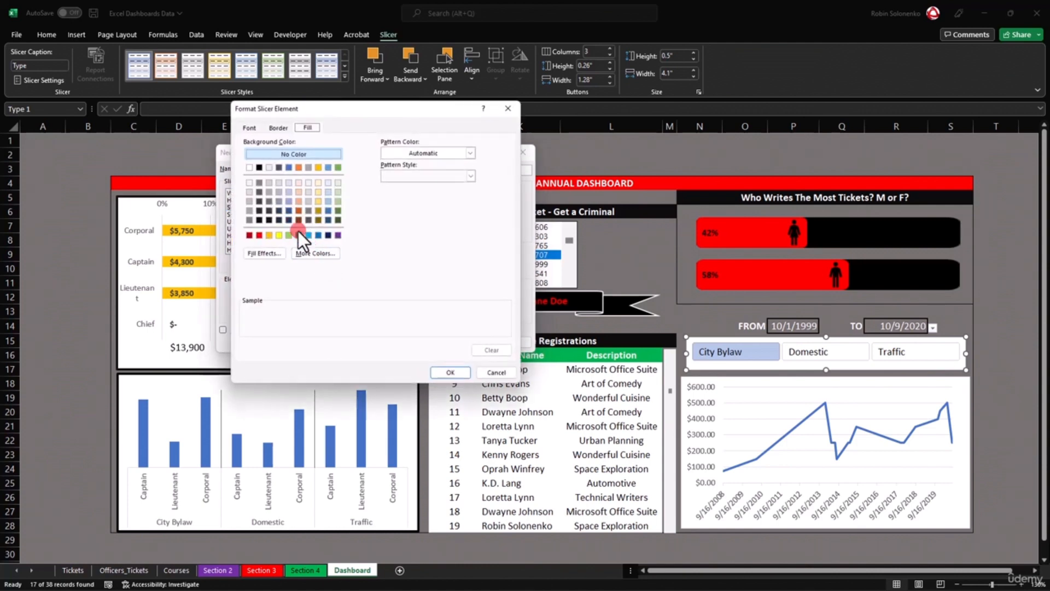
pyautogui.click(257, 166)
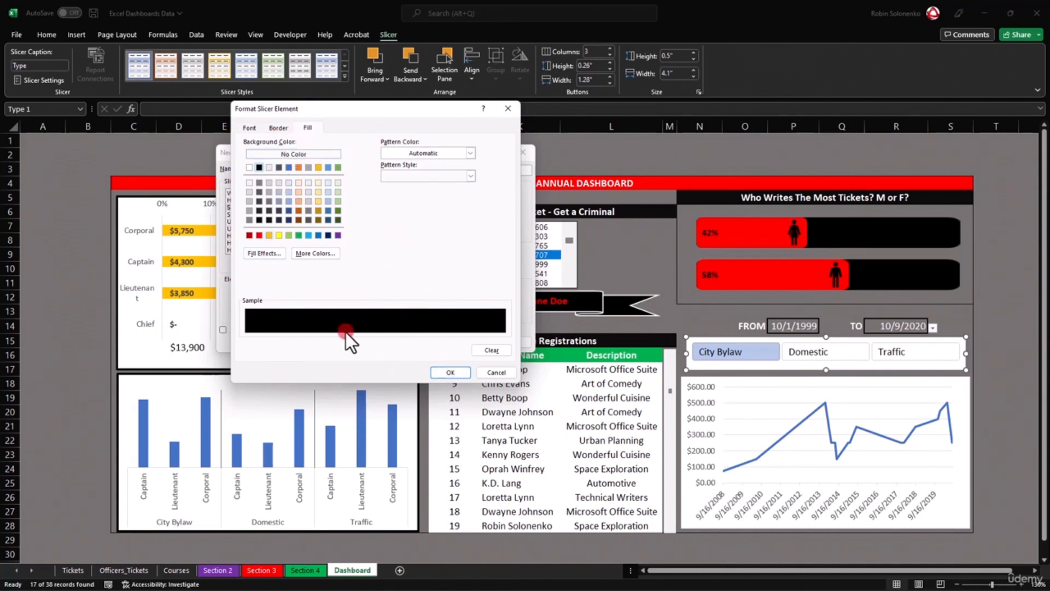
# Set the font color of the style's Selected Item with Data element to white and accept its formatting.
pyautogui.click(251, 126)
pyautogui.click(287, 242)
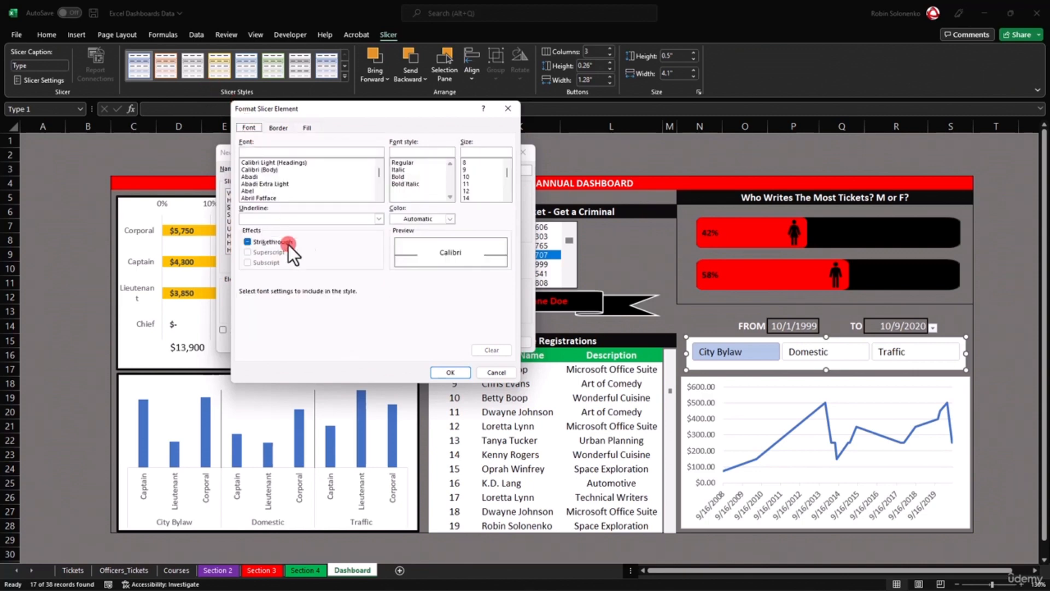
pyautogui.click(449, 219)
pyautogui.click(395, 262)
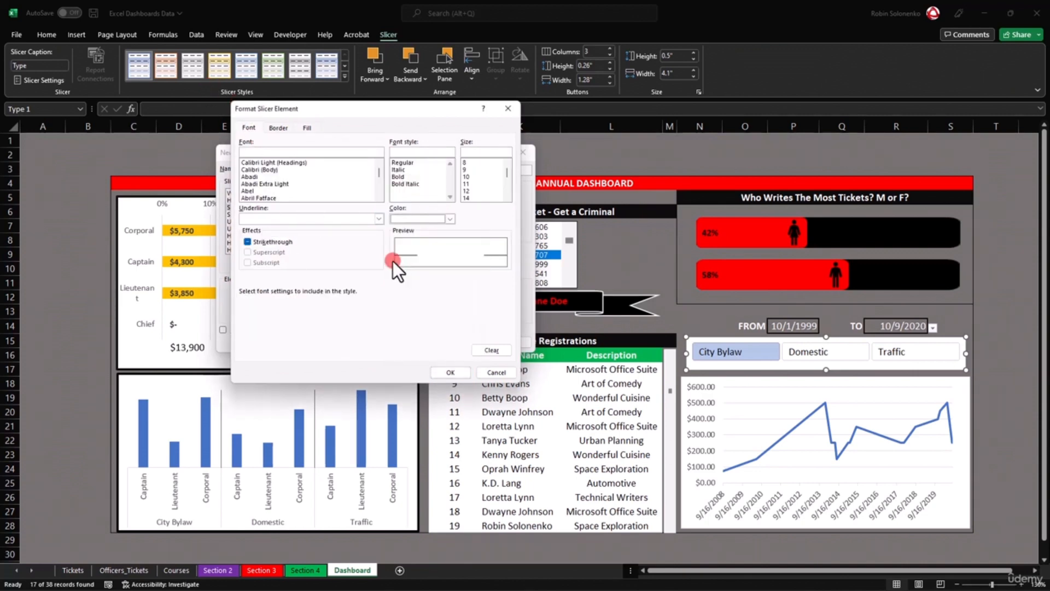
pyautogui.click(458, 372)
# Give the Unselected Item with Data element of the new slicer style a red fill.
pyautogui.click(277, 215)
pyautogui.click(252, 222)
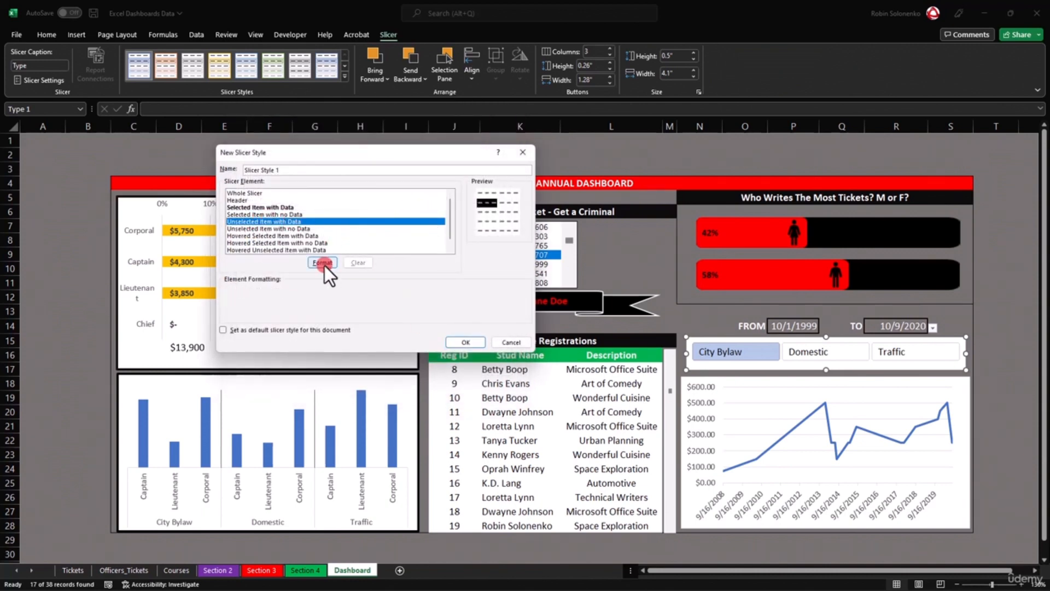
pyautogui.click(310, 261)
pyautogui.click(308, 128)
pyautogui.click(276, 185)
pyautogui.click(259, 235)
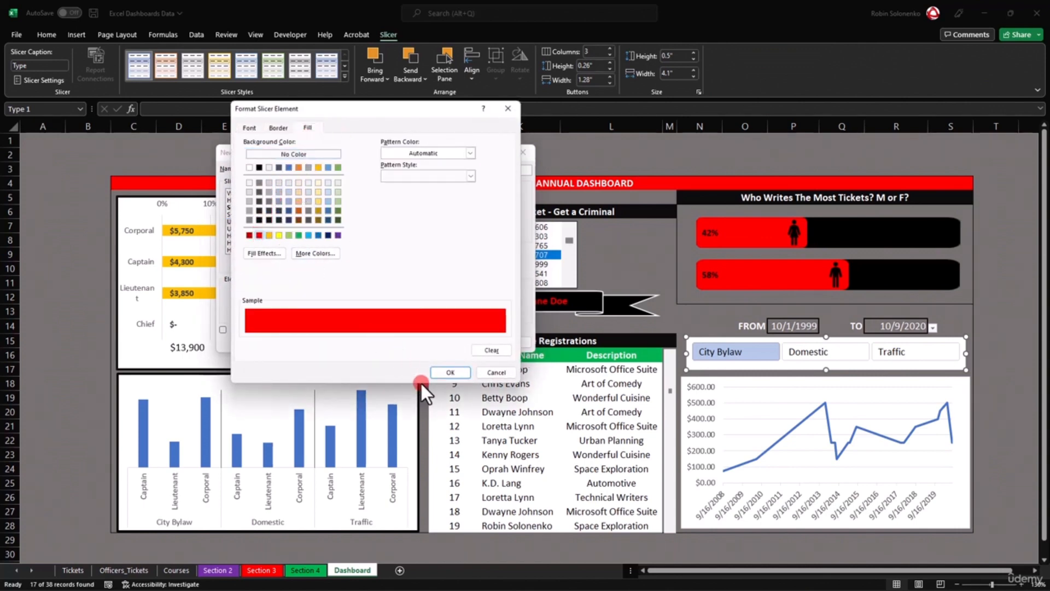
pyautogui.click(441, 371)
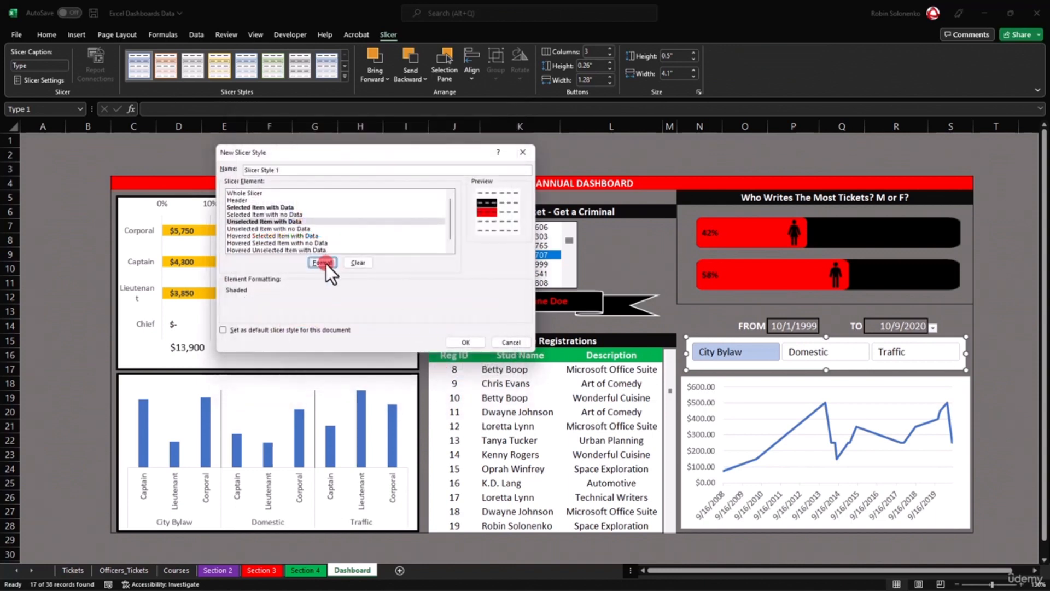
# Set the font color of the style's Unselected Item with Data element to white.
pyautogui.click(323, 262)
pyautogui.click(248, 128)
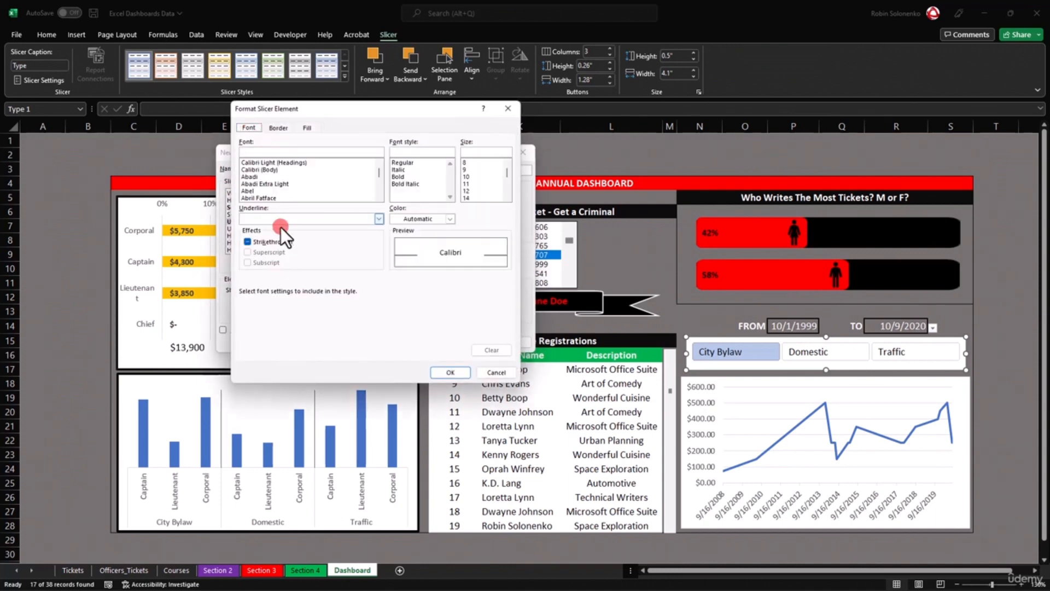
pyautogui.click(415, 214)
pyautogui.click(396, 263)
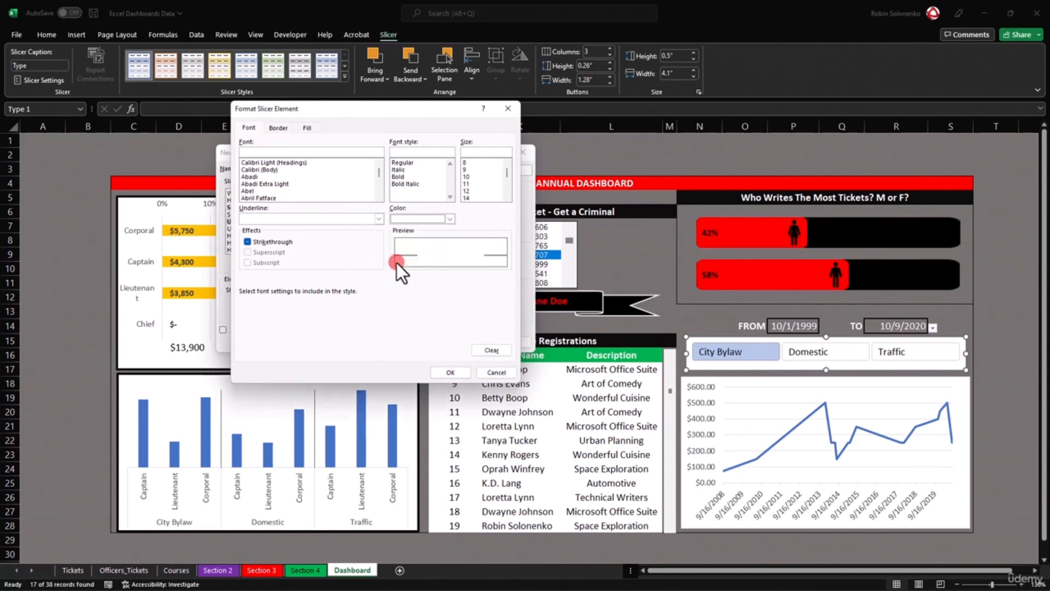
pyautogui.click(450, 372)
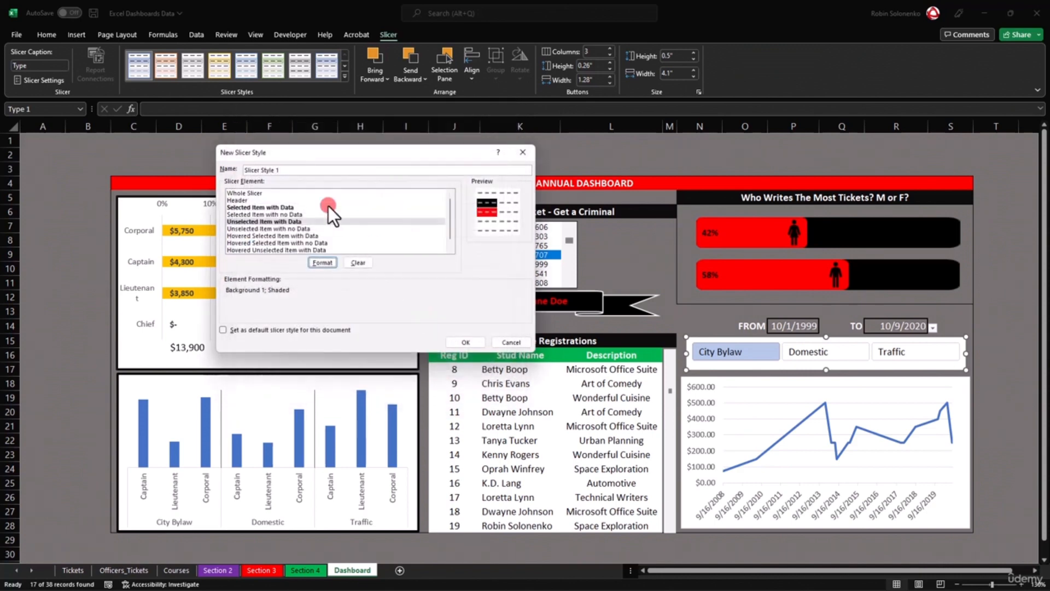
# Set the font color of the style's Whole Slicer element to the dark gray Background 2, Darker 50%.
pyautogui.click(249, 193)
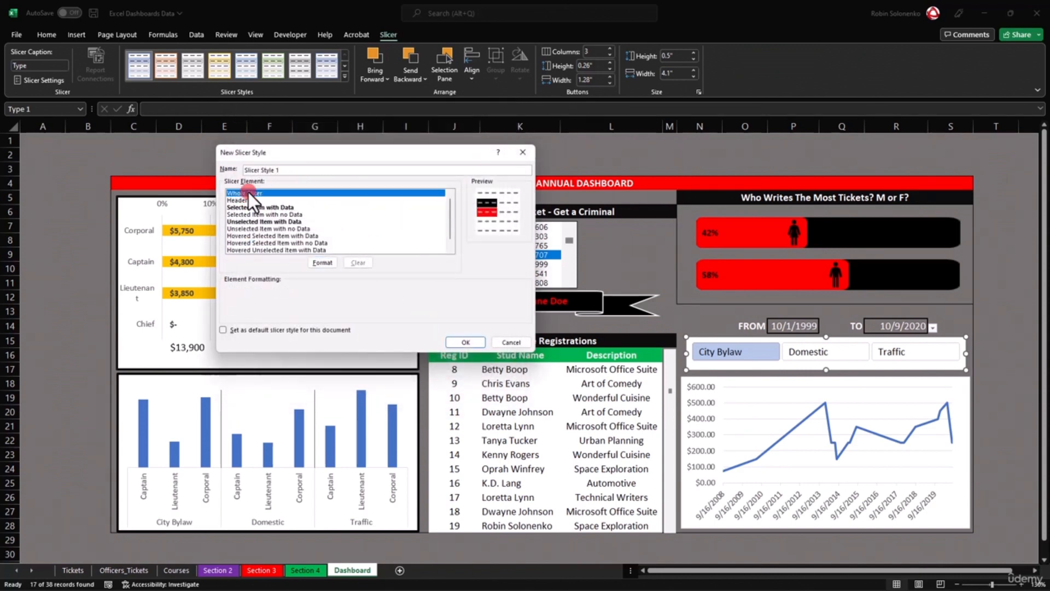
pyautogui.click(322, 262)
pyautogui.click(450, 218)
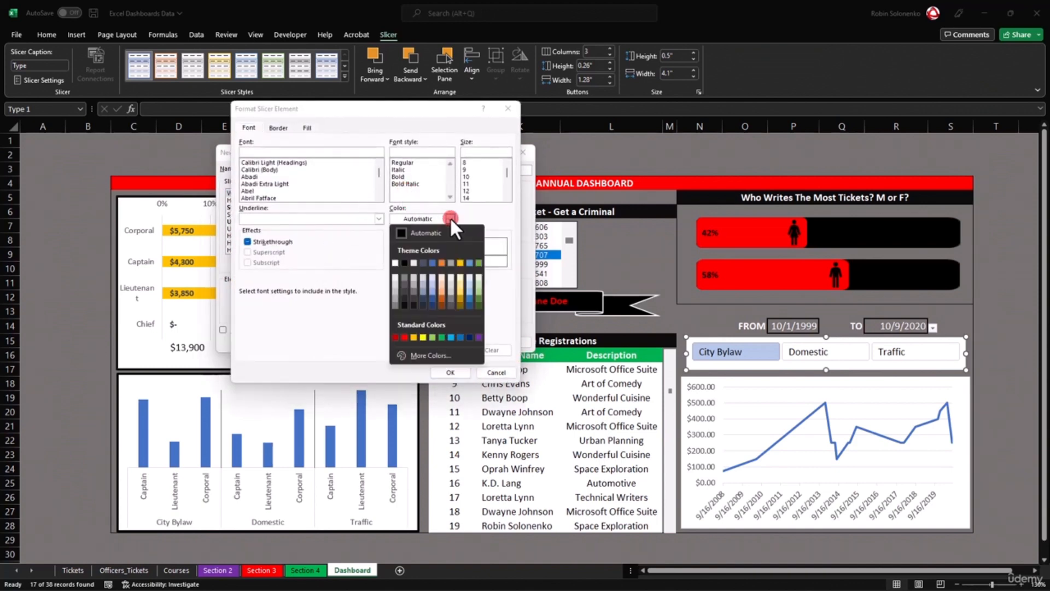
pyautogui.click(415, 290)
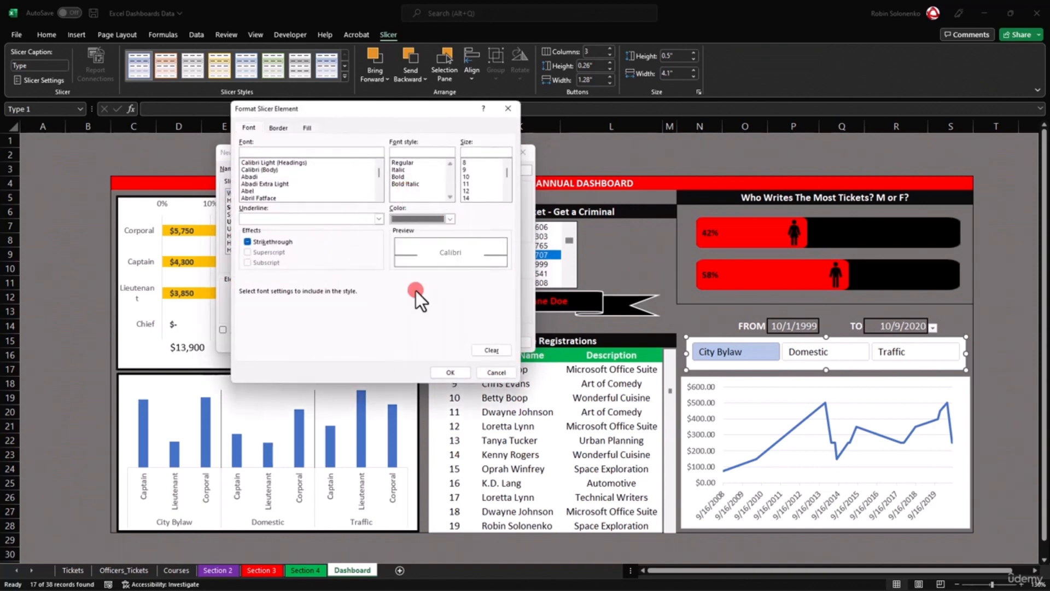
pyautogui.click(452, 372)
# Set the font color of the style's Header element to Background 2, Darker 50% and save the new slicer style.
pyautogui.click(251, 199)
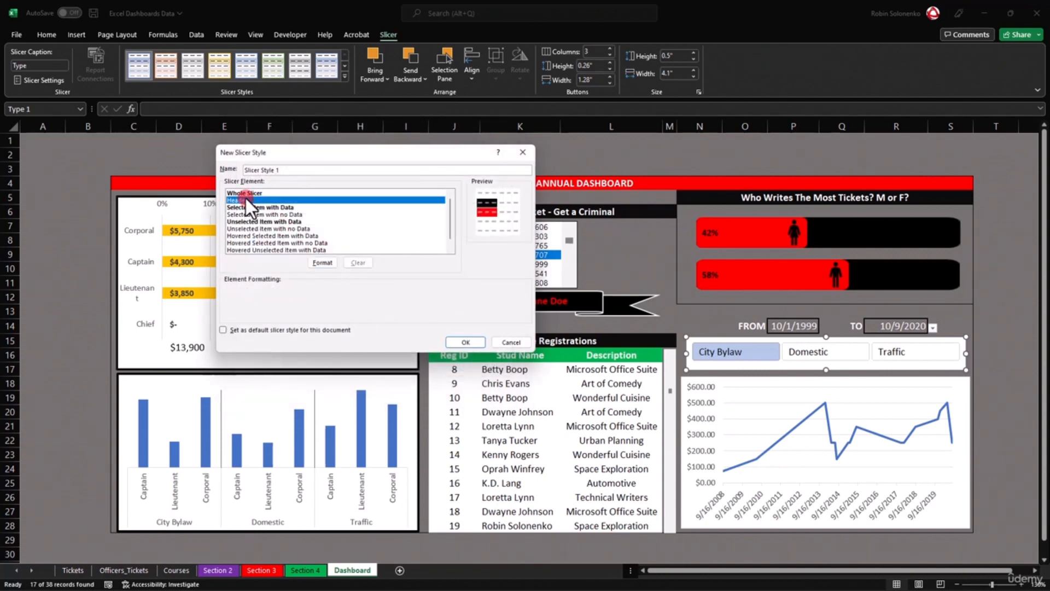
pyautogui.click(320, 262)
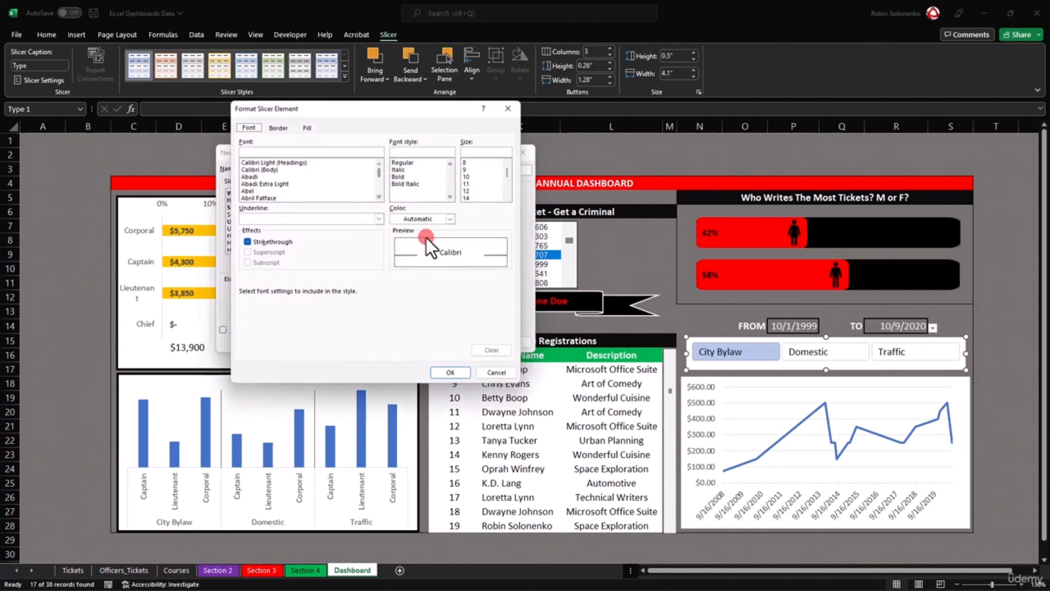
pyautogui.click(440, 219)
pyautogui.click(414, 290)
pyautogui.click(452, 373)
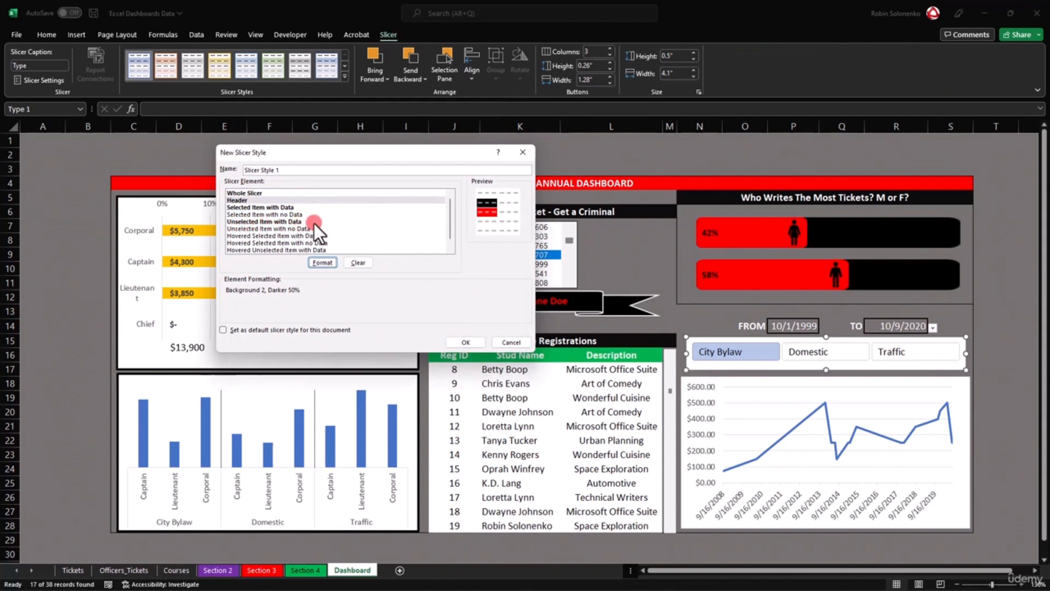
pyautogui.click(454, 342)
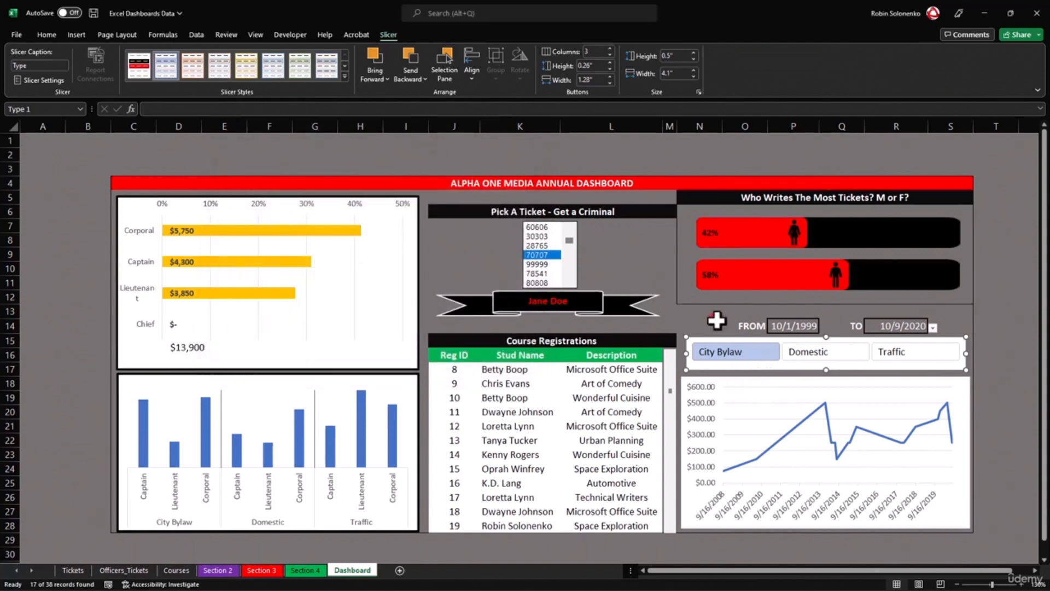
# Switch the Type slicer through Domestic and Traffic to check its appearance, ending on City Bylaw.
pyautogui.click(717, 321)
pyautogui.click(810, 359)
pyautogui.click(905, 357)
pyautogui.click(859, 353)
pyautogui.click(754, 350)
# Apply the custom black-and-red slicer style to the Type slicer.
pyautogui.click(740, 368)
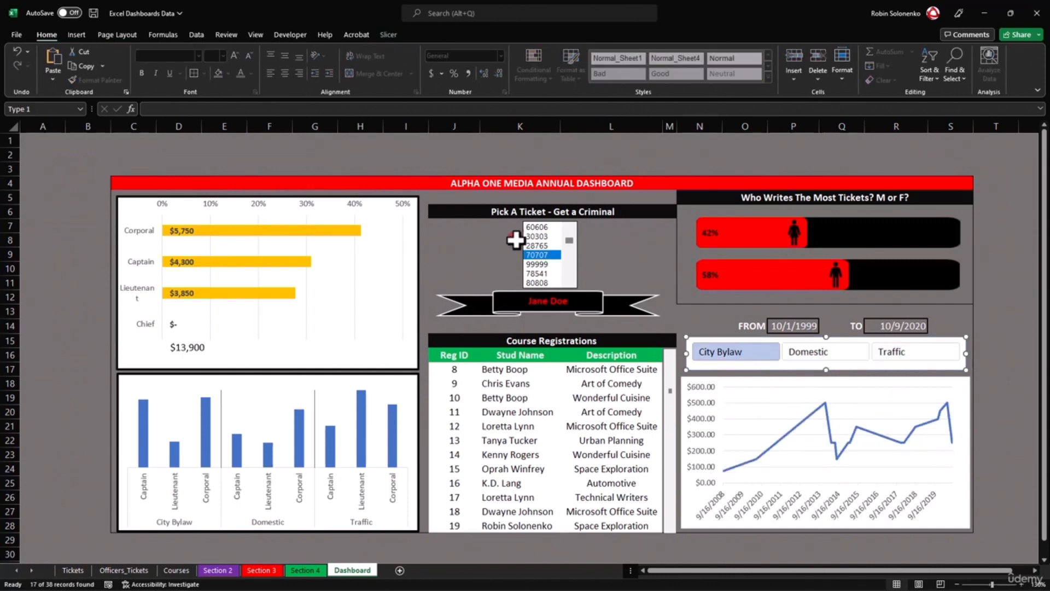
pyautogui.click(388, 35)
pyautogui.click(139, 65)
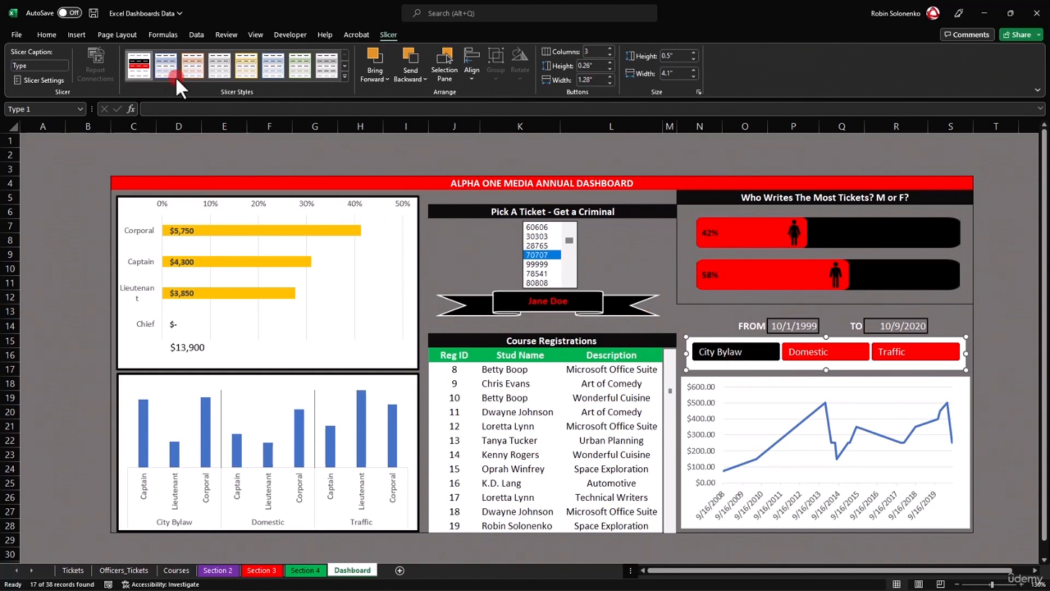
# Modify the custom black-and-red slicer style so its Whole Slicer element has the gray Background 2, Darker 50% fill.
pyautogui.rightClick(136, 70)
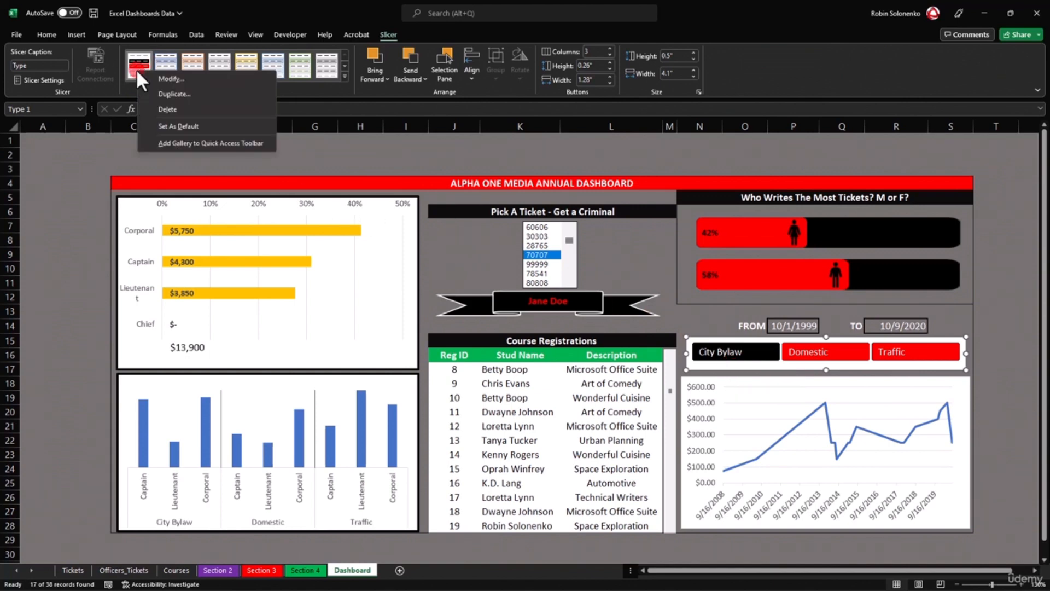
pyautogui.click(180, 78)
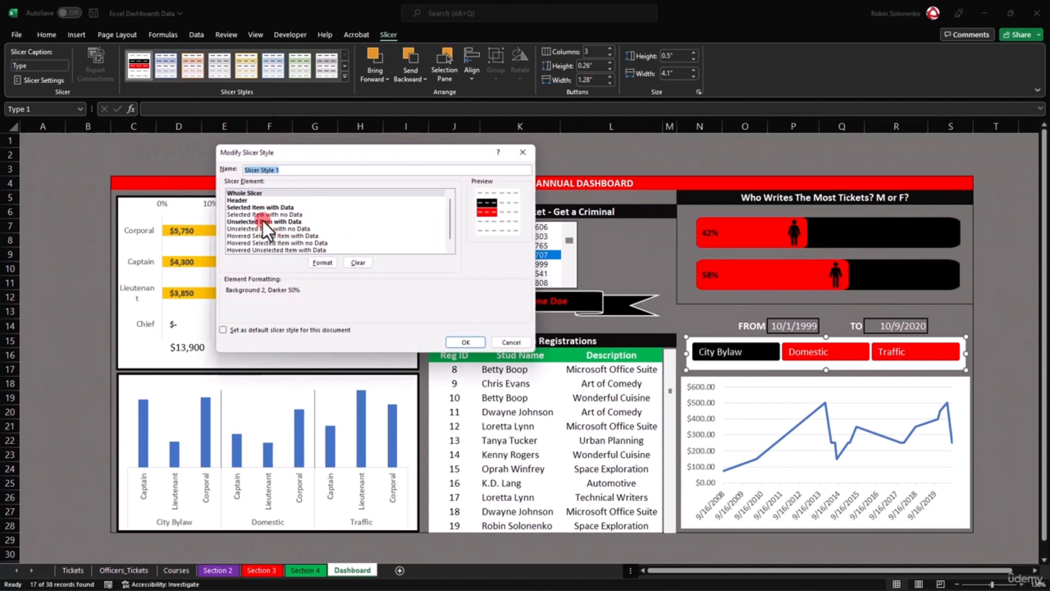
pyautogui.click(248, 197)
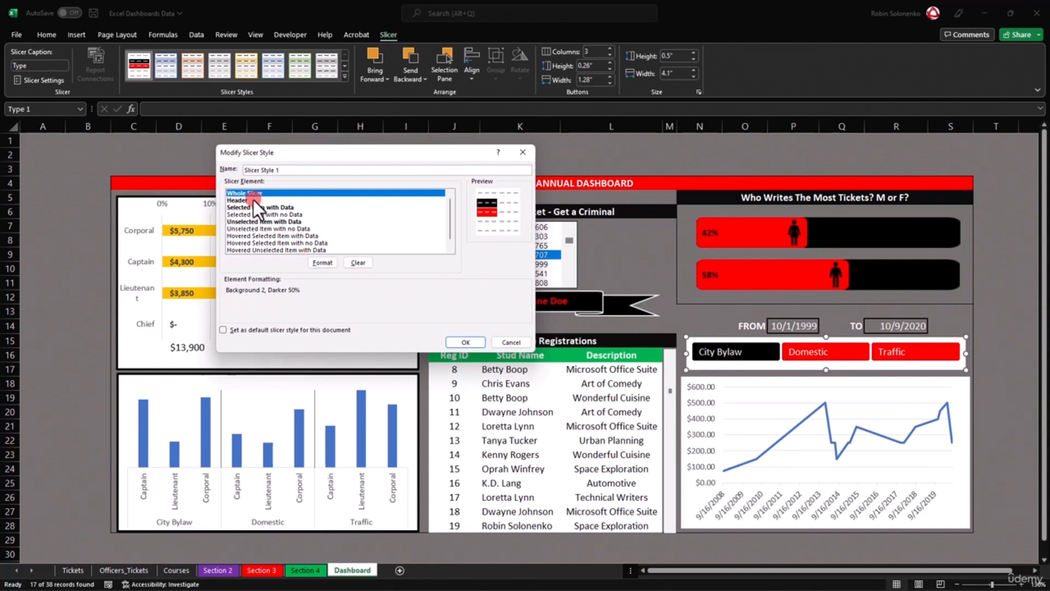
pyautogui.click(321, 261)
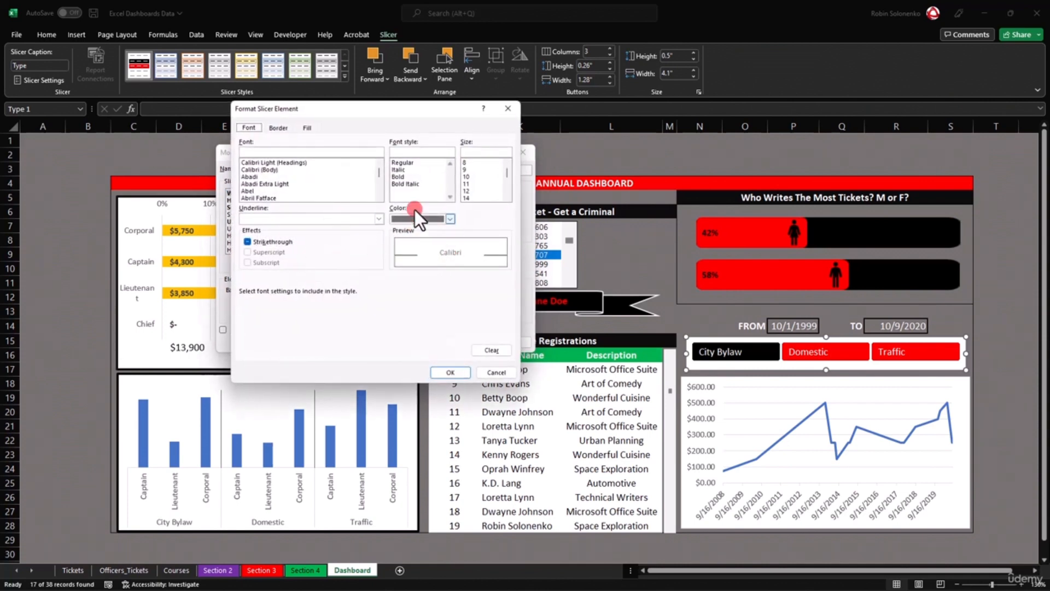
pyautogui.click(306, 127)
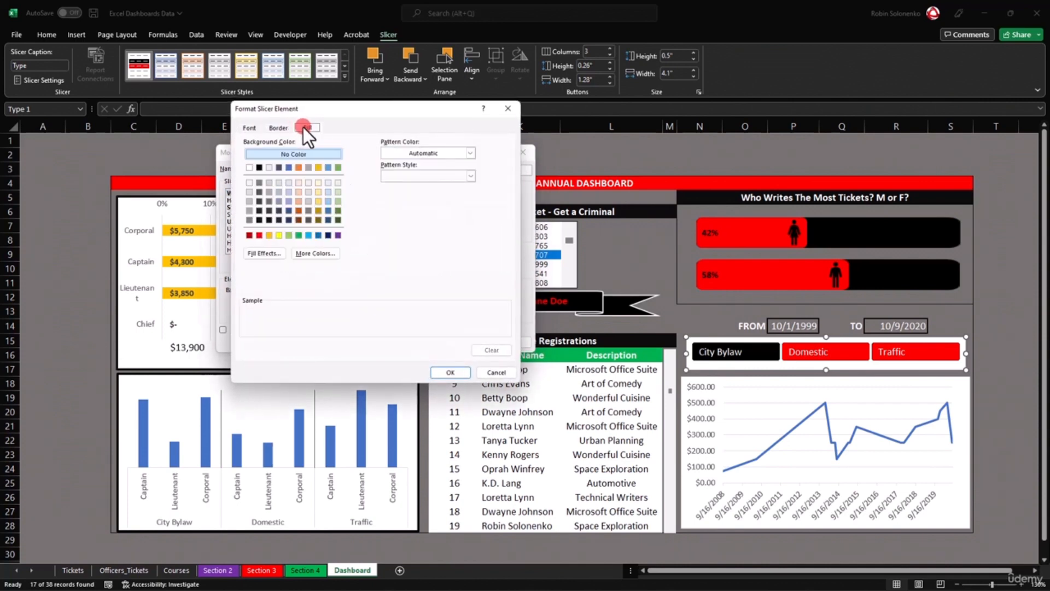
pyautogui.click(269, 200)
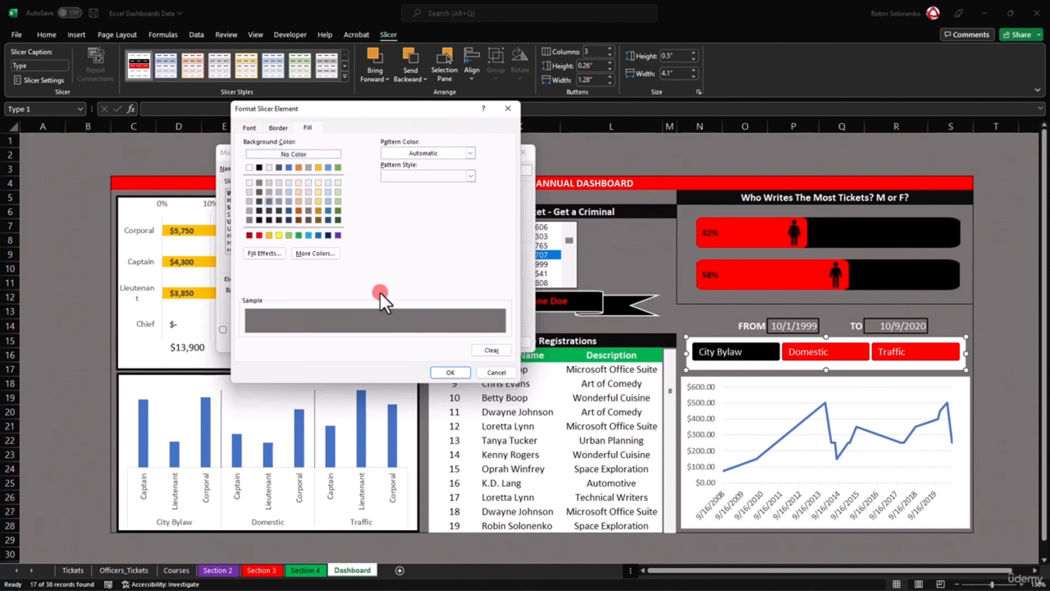
pyautogui.click(451, 372)
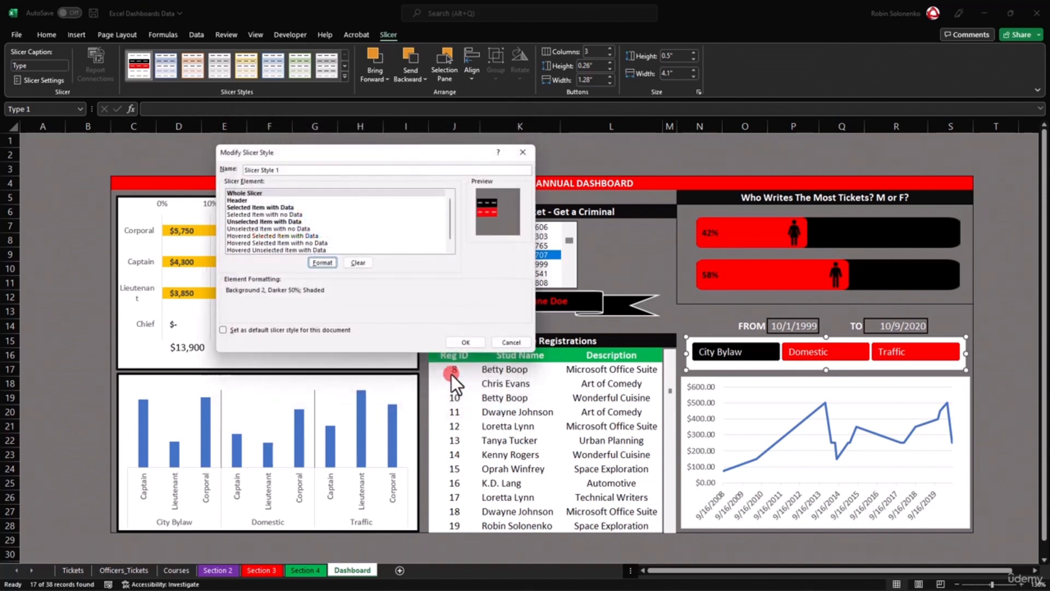
pyautogui.click(457, 342)
pyautogui.click(750, 348)
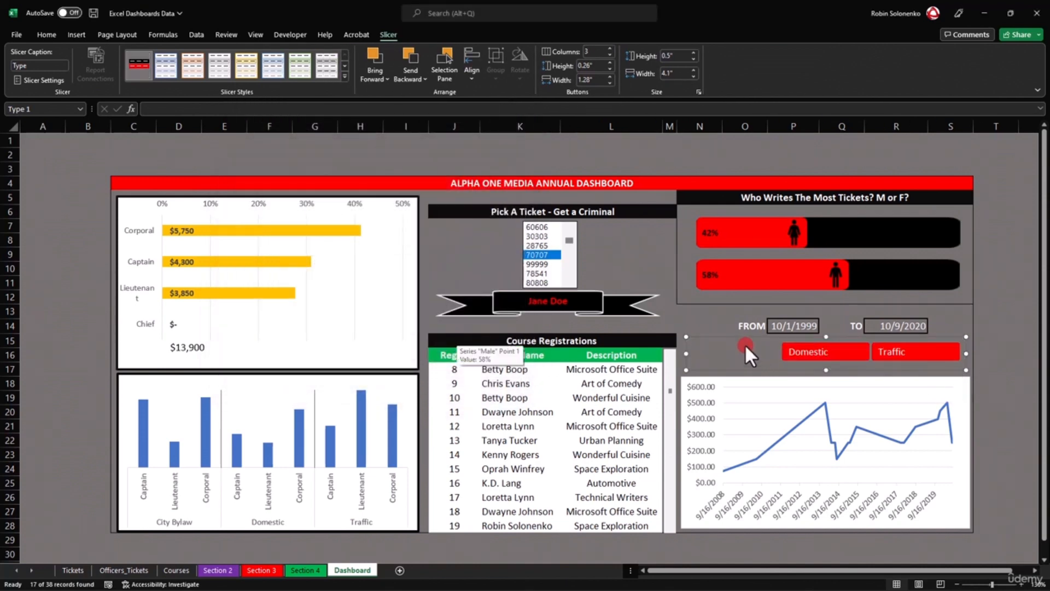
pyautogui.click(932, 326)
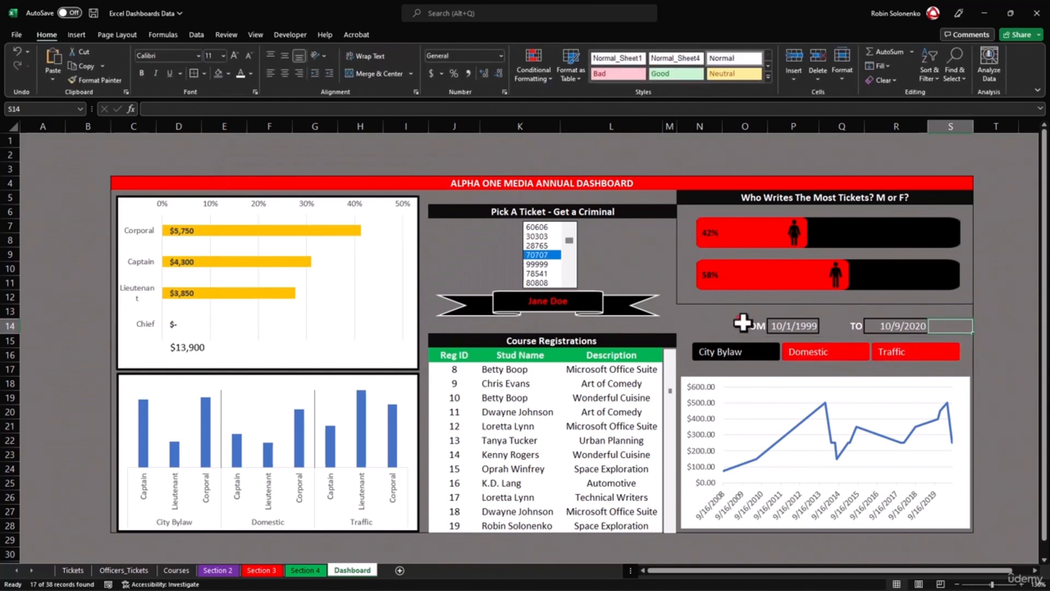
# Select cells N13:S28 around the date fields, Type slicer and line chart, and clear the selection.
pyautogui.click(693, 309)
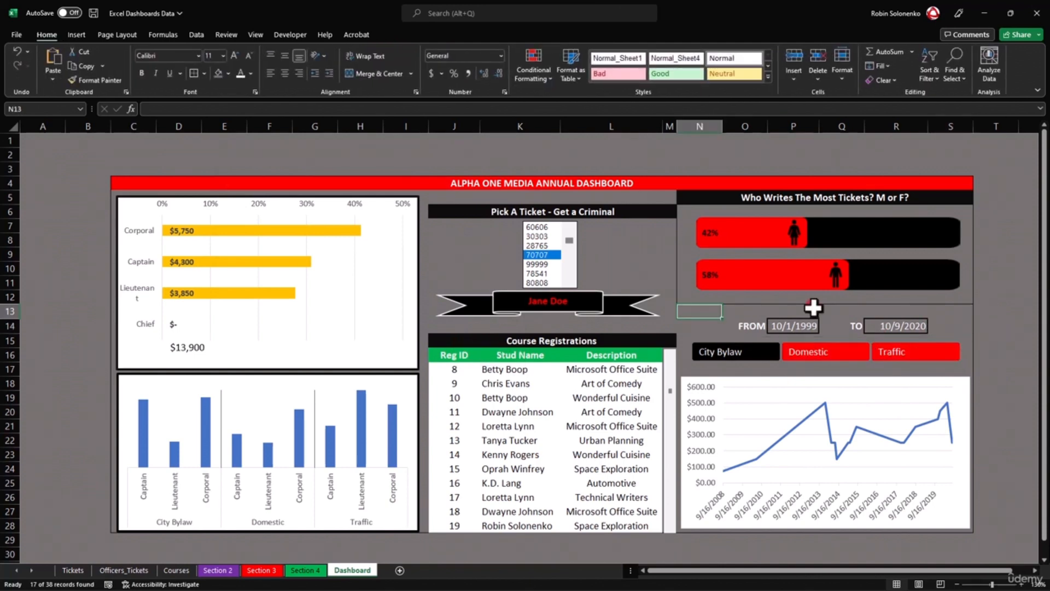
pyautogui.hotkey('shift', 'Down')
pyautogui.hotkey('shift', 'Down')
pyautogui.hotkey('shift', 'Down')
pyautogui.hotkey('shift', 'Down')
pyautogui.hotkey('shift', 'Down')
pyautogui.hotkey('shift', 'Down')
pyautogui.hotkey('shift', 'Down')
pyautogui.hotkey('shift', 'Down')
pyautogui.hotkey('shift', 'Down')
pyautogui.hotkey('shift', 'Down')
pyautogui.hotkey('shift', 'Down')
pyautogui.hotkey('shift', 'Down')
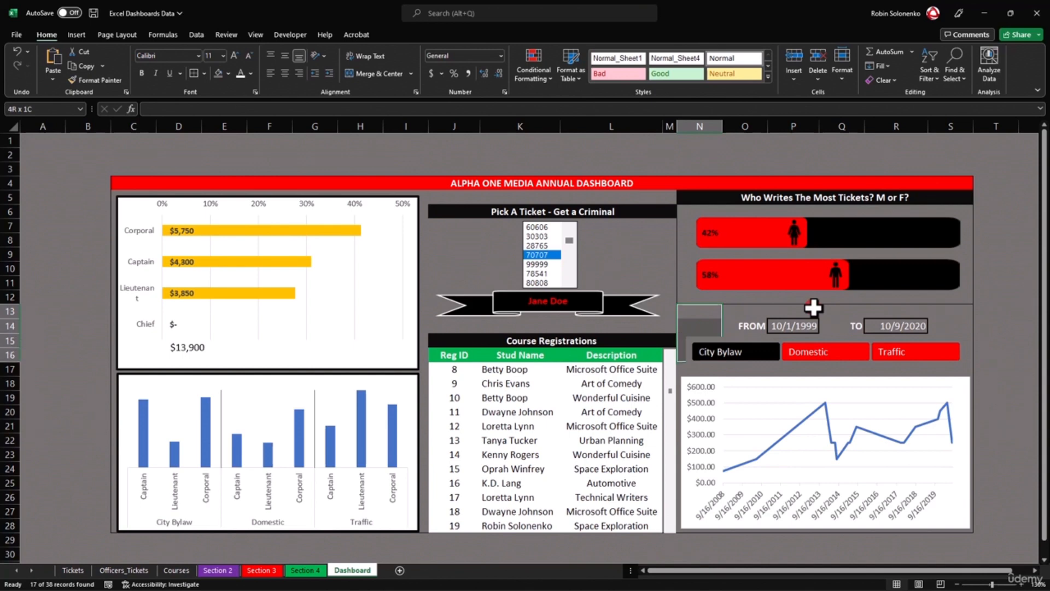
pyautogui.hotkey('shift', 'Down')
pyautogui.hotkey('shift', 'Down')
pyautogui.hotkey('shift', 'Down')
pyautogui.press('End')
pyautogui.hotkey('shift', 'Right')
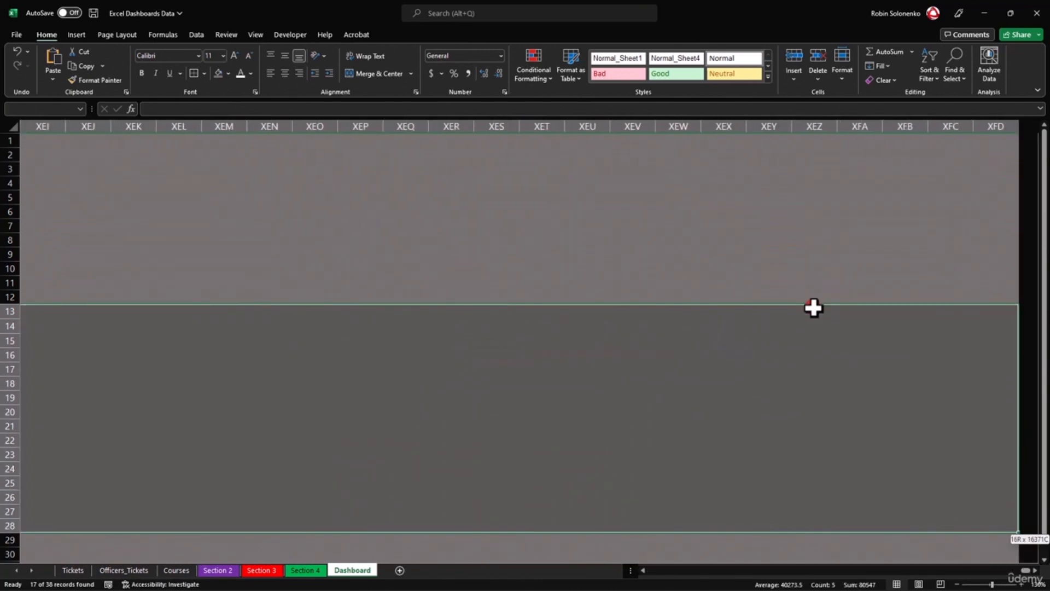
pyautogui.press('End')
pyautogui.hotkey('shift', 'Left')
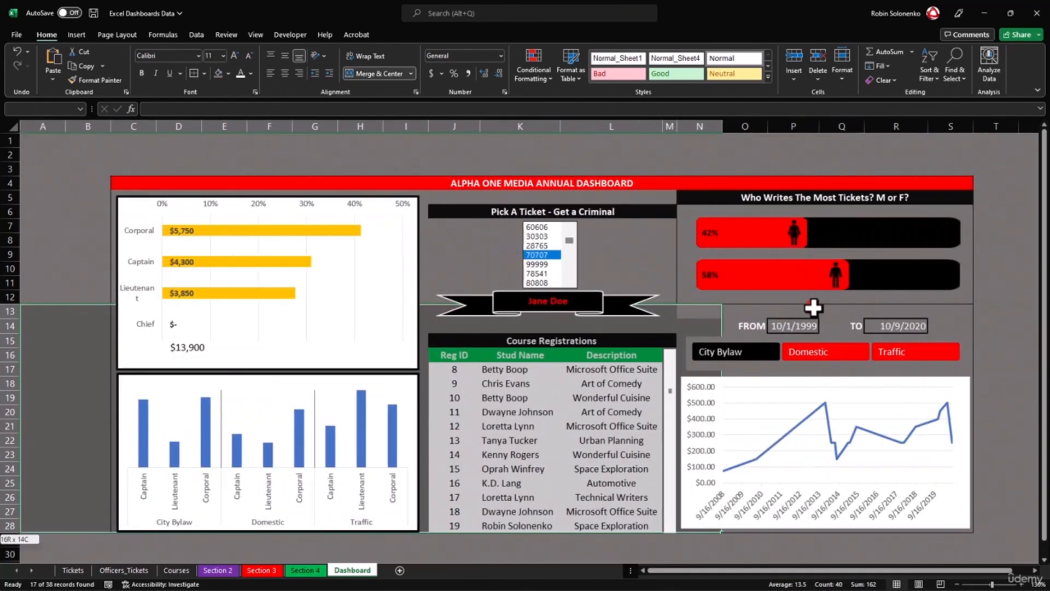
pyautogui.hotkey('shift', 'Right')
pyautogui.hotkey('shift', 'Right')
pyautogui.hotkey('shift', 'Right')
pyautogui.hotkey('shift', 'Right')
pyautogui.hotkey('shift', 'Right')
pyautogui.hotkey('shift', 'Right')
pyautogui.hotkey('shift', 'Right')
pyautogui.hotkey('shift', 'Right')
pyautogui.hotkey('shift', 'Right')
pyautogui.hotkey('shift', 'Right')
pyautogui.hotkey('shift', 'Right')
pyautogui.hotkey('shift', 'Right')
pyautogui.hotkey('shift', 'Right')
pyautogui.hotkey('shift', 'Right')
pyautogui.hotkey('shift', 'Right')
pyautogui.hotkey('shift', 'Right')
pyautogui.hotkey('shift', 'Right')
pyautogui.hotkey('shift', 'Right')
pyautogui.hotkey('shift', 'Right')
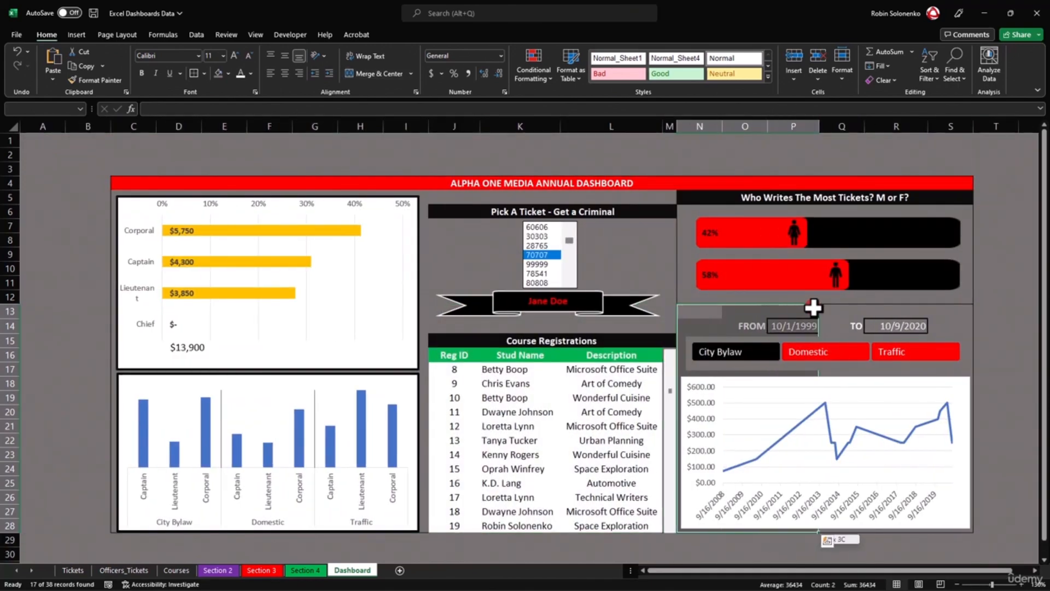
pyautogui.hotkey('shift', 'Left')
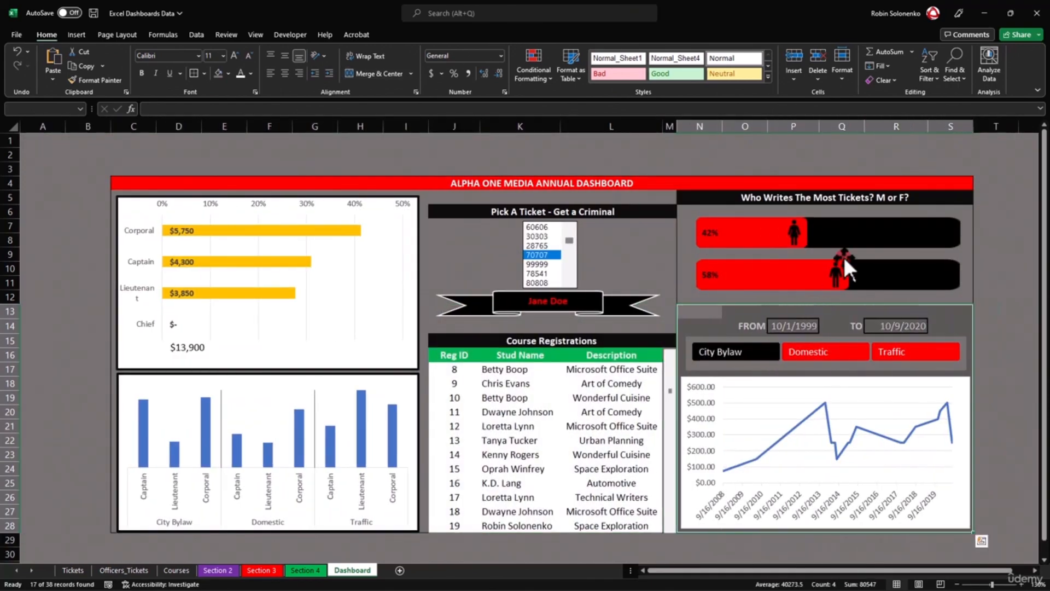
pyautogui.click(648, 256)
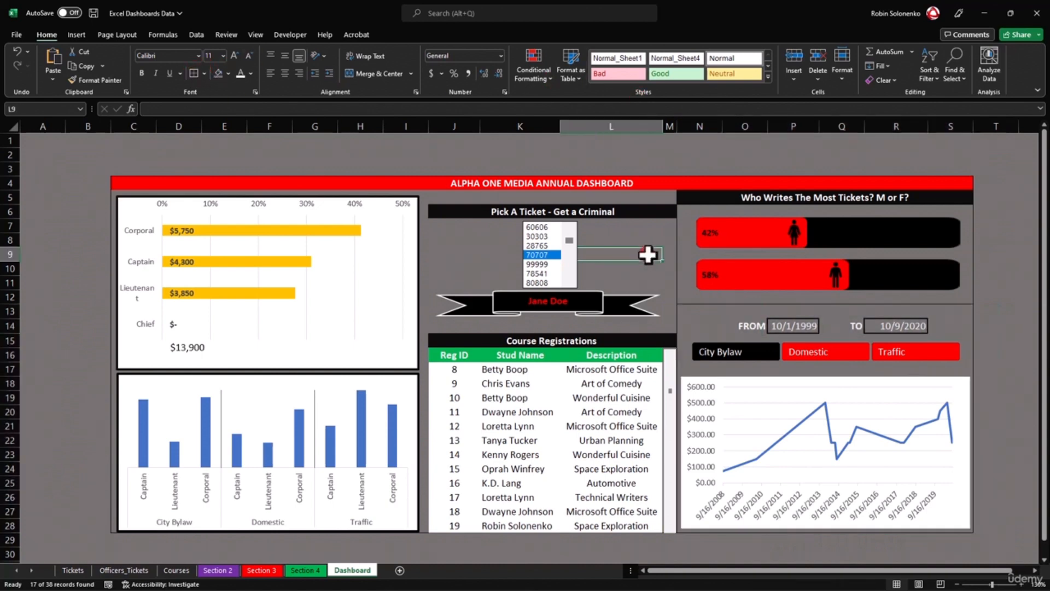
pyautogui.click(878, 353)
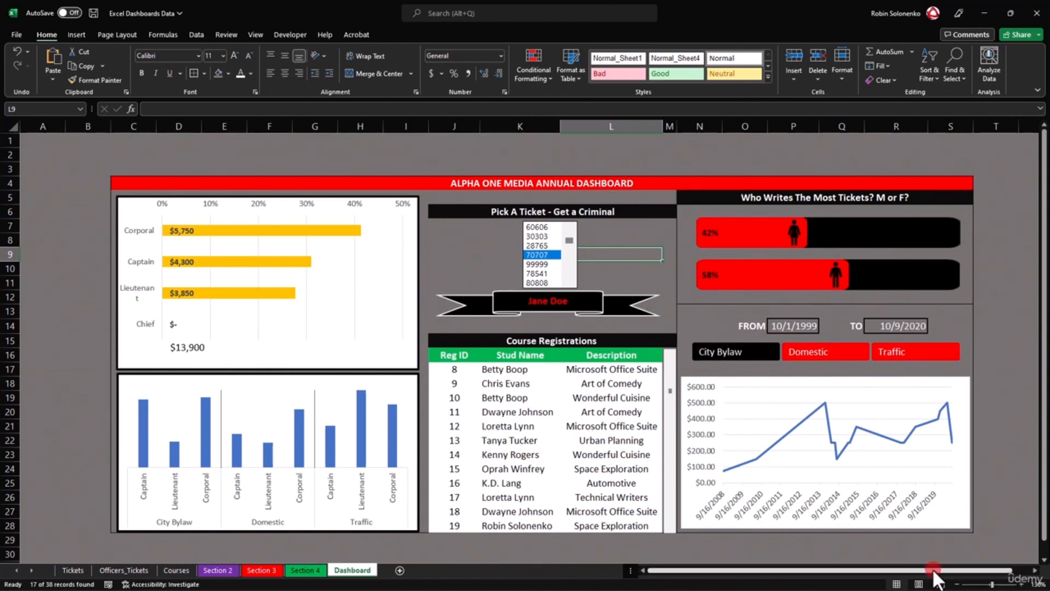
# Hide all unused columns beyond the dashboard, from column U through XFD.
pyautogui.moveTo(935, 574); pyautogui.dragTo(952, 574)
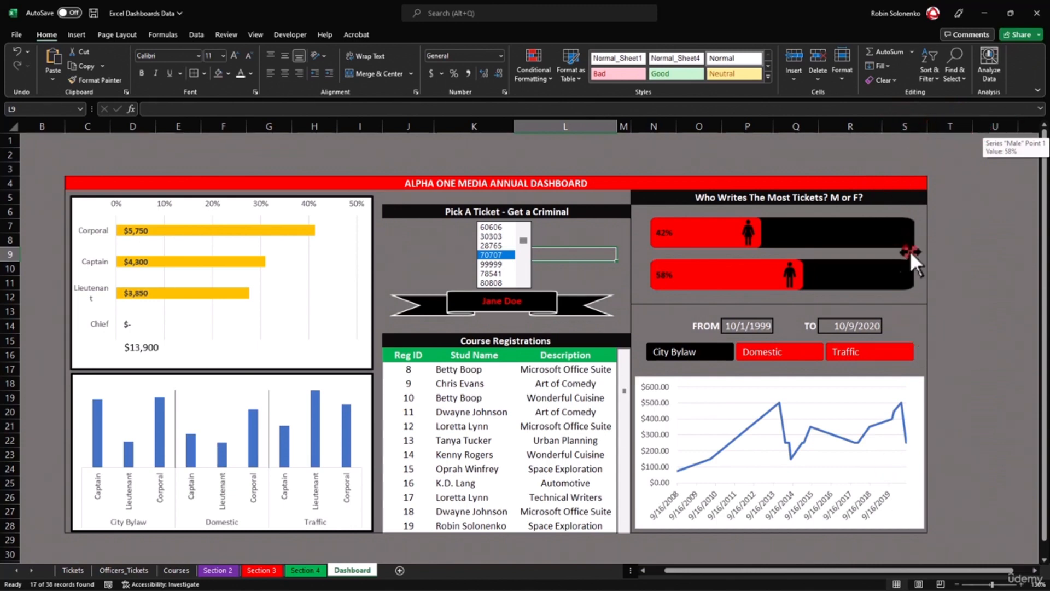
pyautogui.click(993, 125)
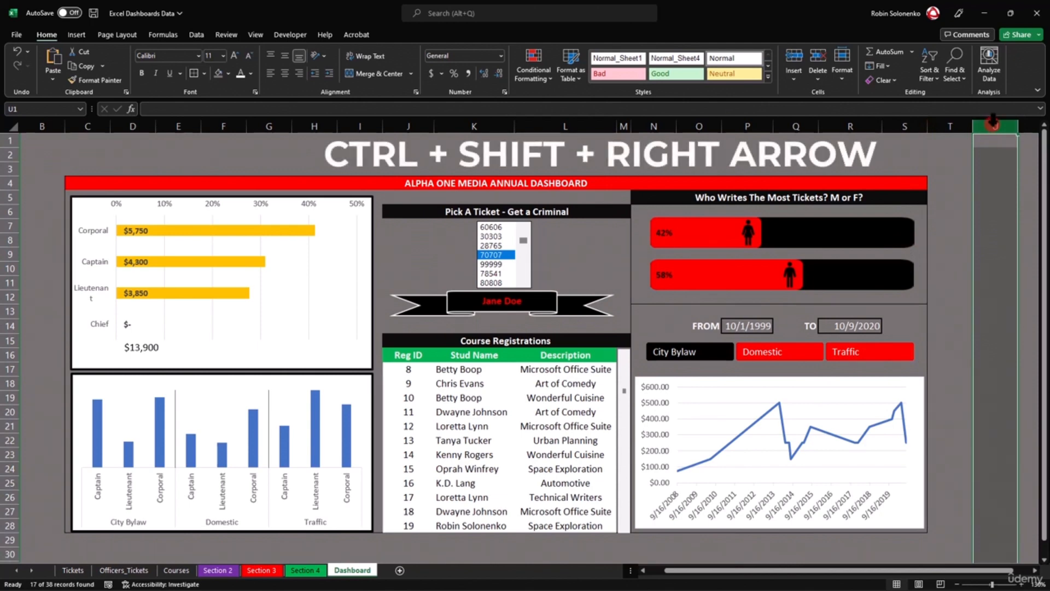
pyautogui.hotkey('ctrl', 'shift', 'Right')
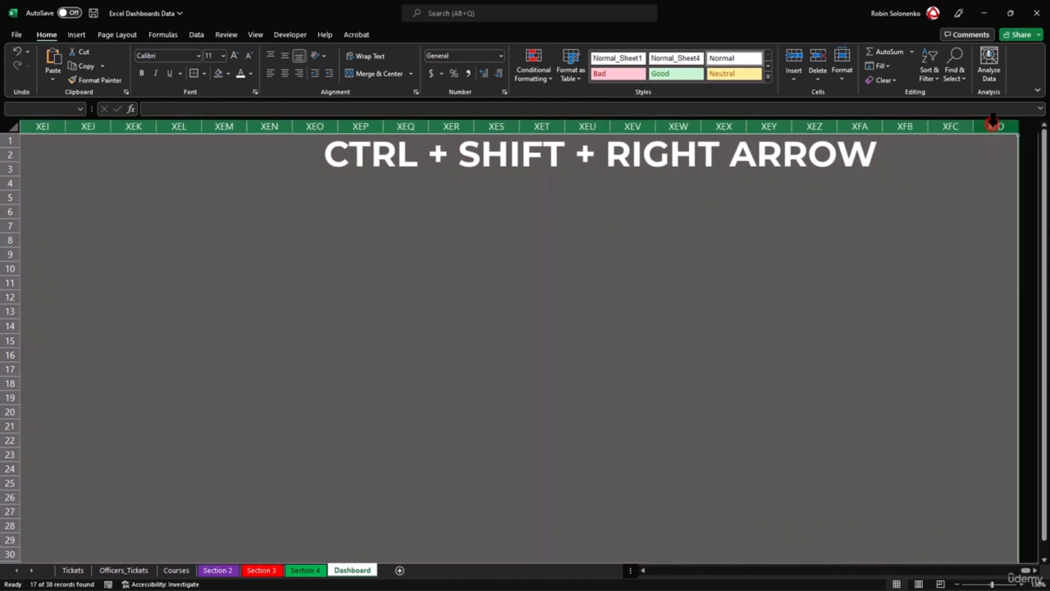
pyautogui.rightClick(816, 130)
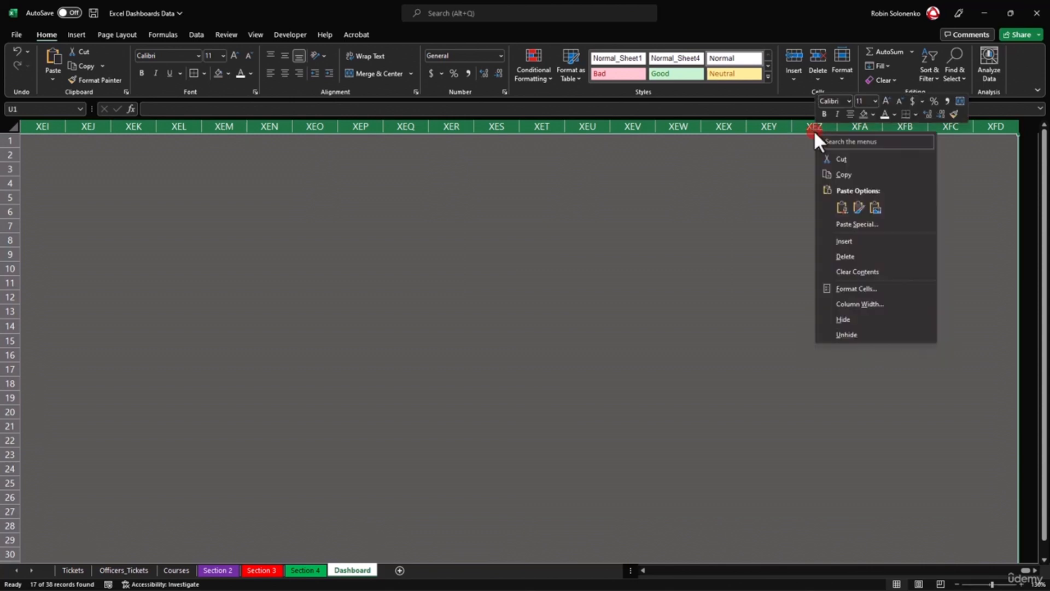
pyautogui.click(868, 320)
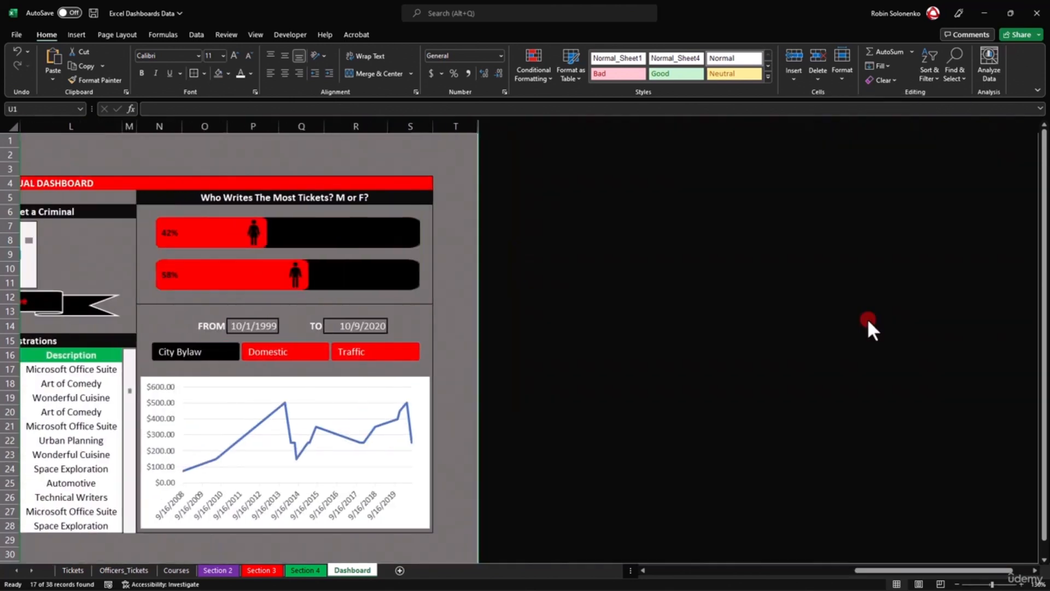
pyautogui.moveTo(916, 577); pyautogui.dragTo(849, 569)
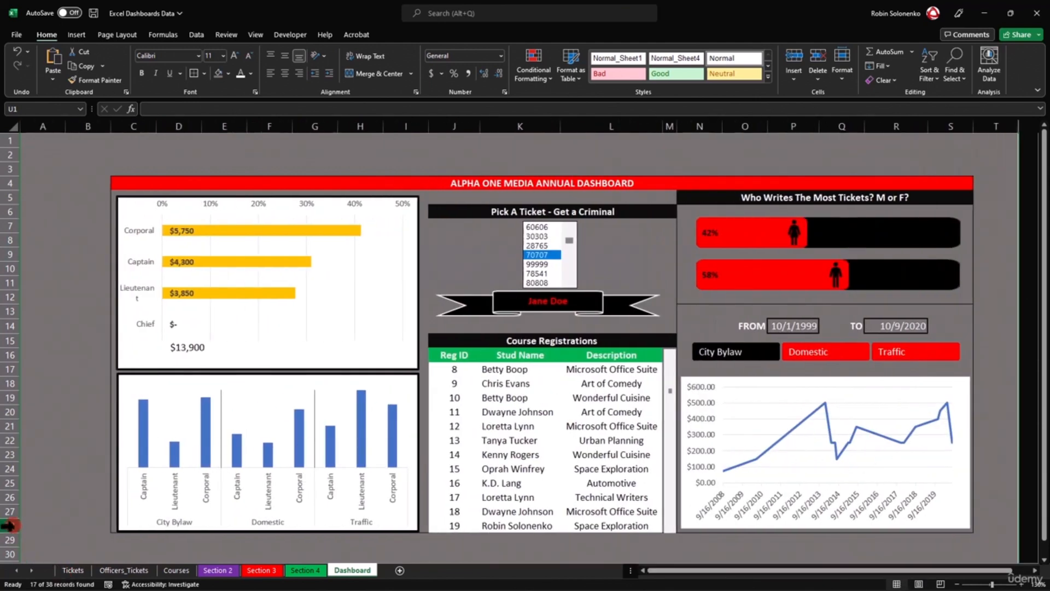
# Hide all unused rows below the dashboard, from row 30 through row 1048576.
pyautogui.click(10, 555)
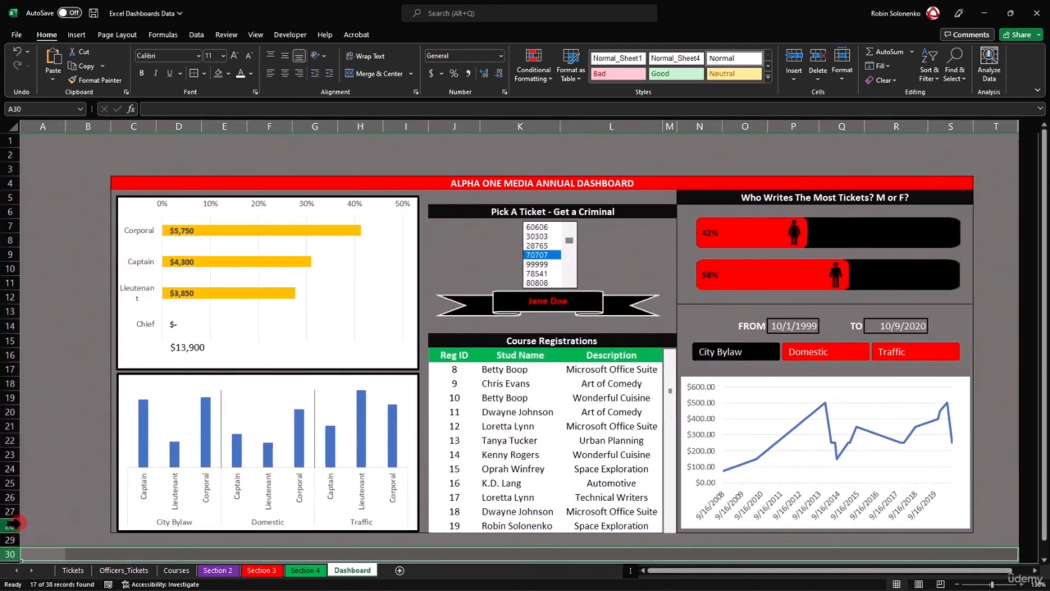
pyautogui.scroll(-3, 14, 525)
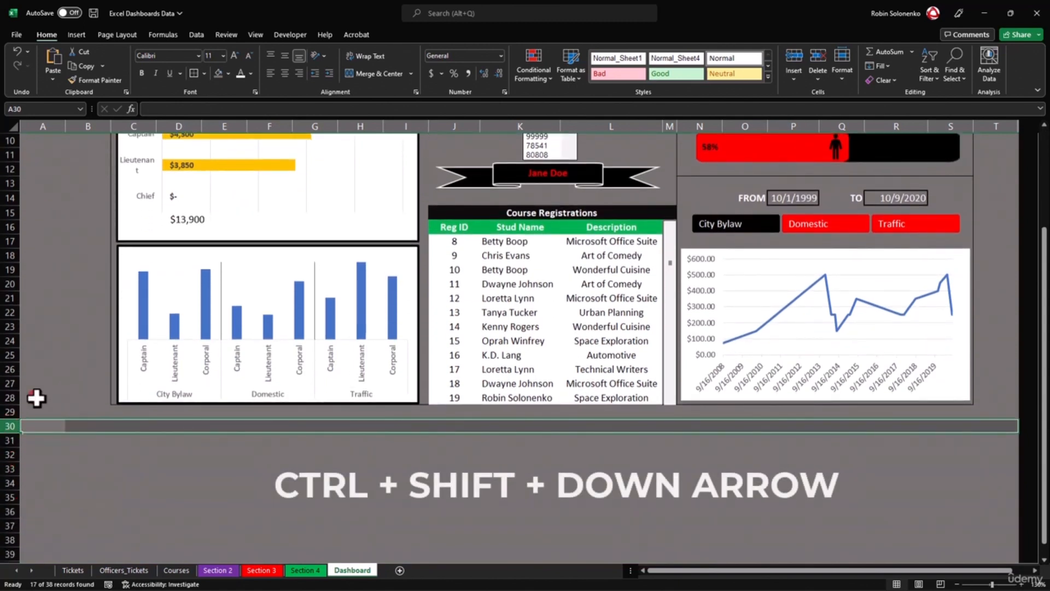
pyautogui.hotkey('ctrl', 'shift', 'Down')
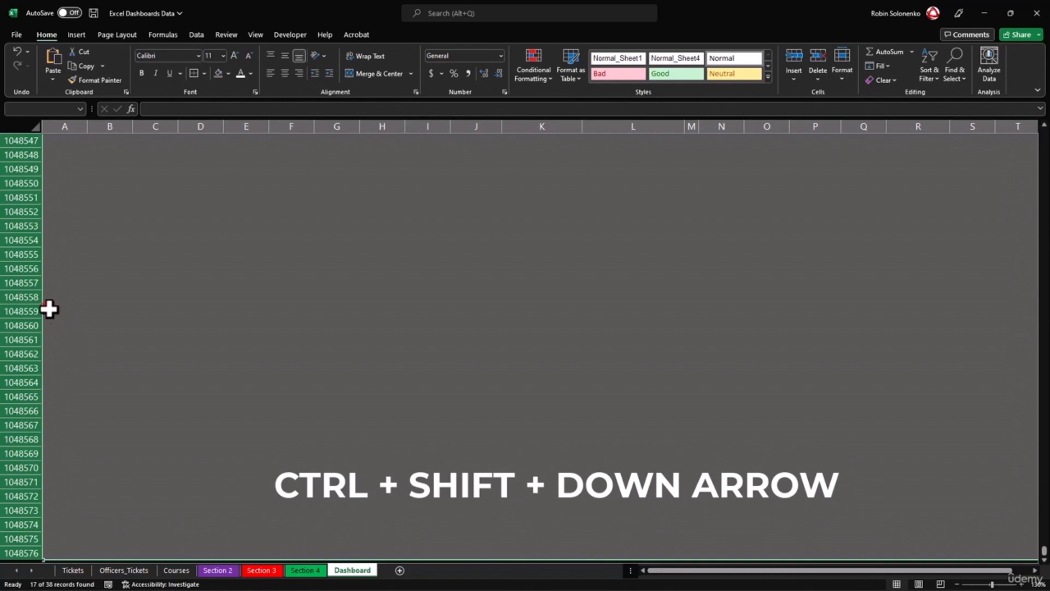
pyautogui.rightClick(29, 200)
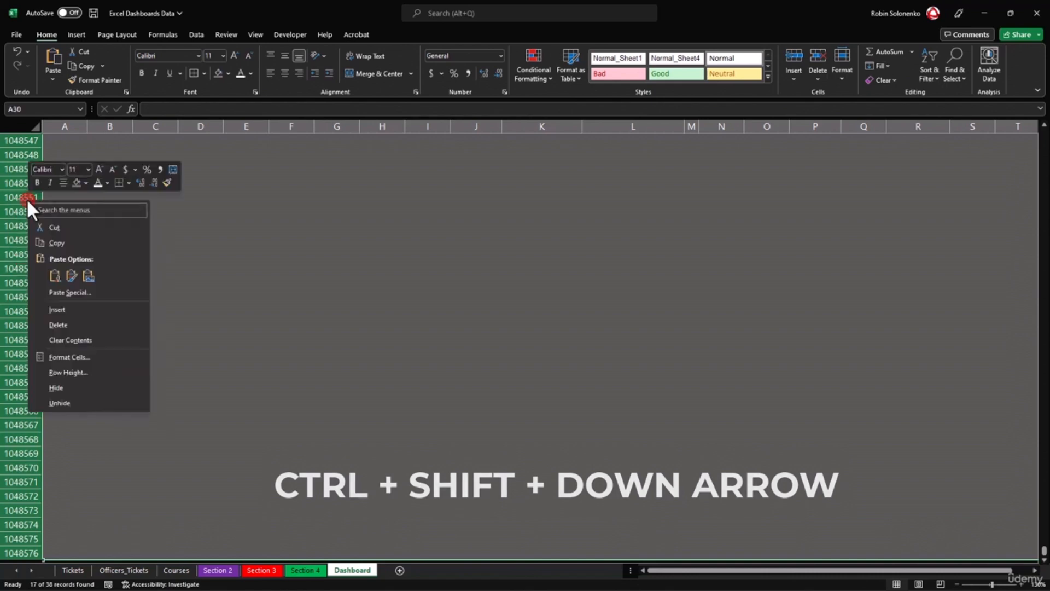
pyautogui.click(73, 382)
pyautogui.scroll(4, 74, 383)
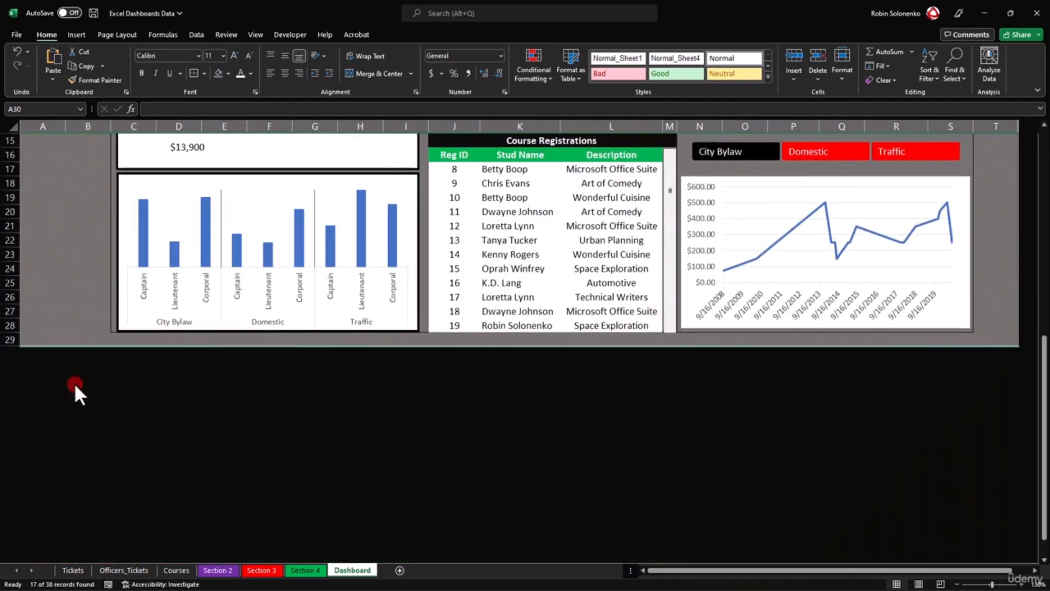
pyautogui.scroll(5, 176, 366)
pyautogui.scroll(1, 176, 366)
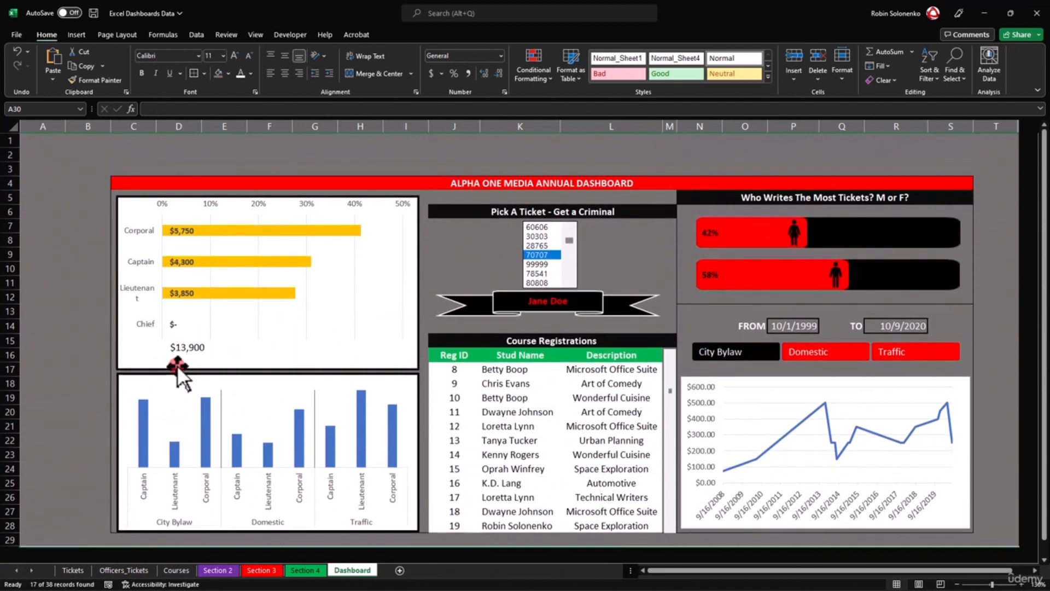
# Fill the margin cells A1:B29 beside the dashboard with the near-black theme shade.
pyautogui.click(46, 148)
pyautogui.moveTo(45, 147); pyautogui.dragTo(77, 549)
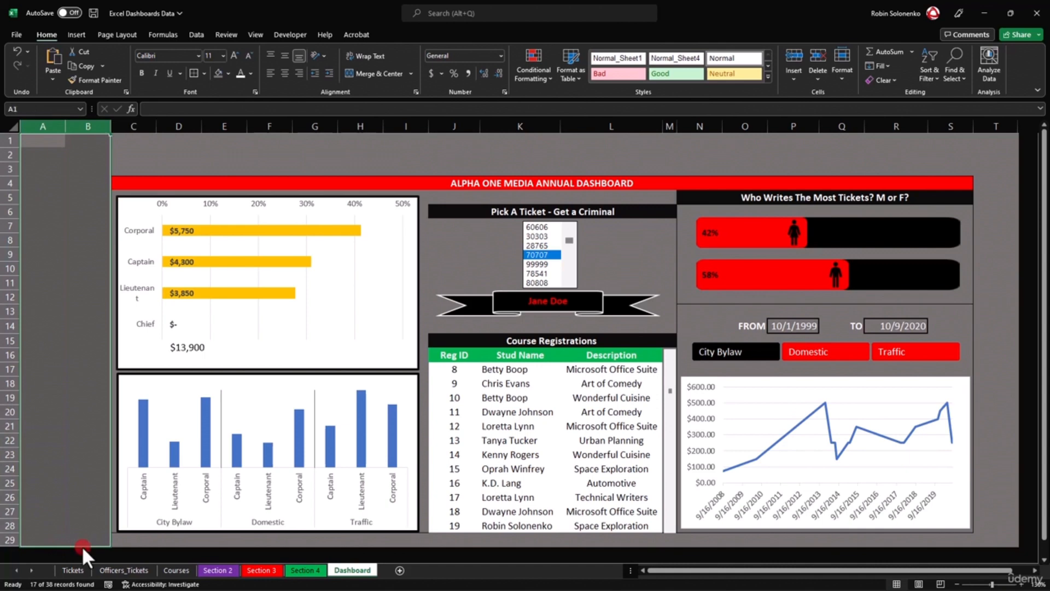
pyautogui.click(228, 72)
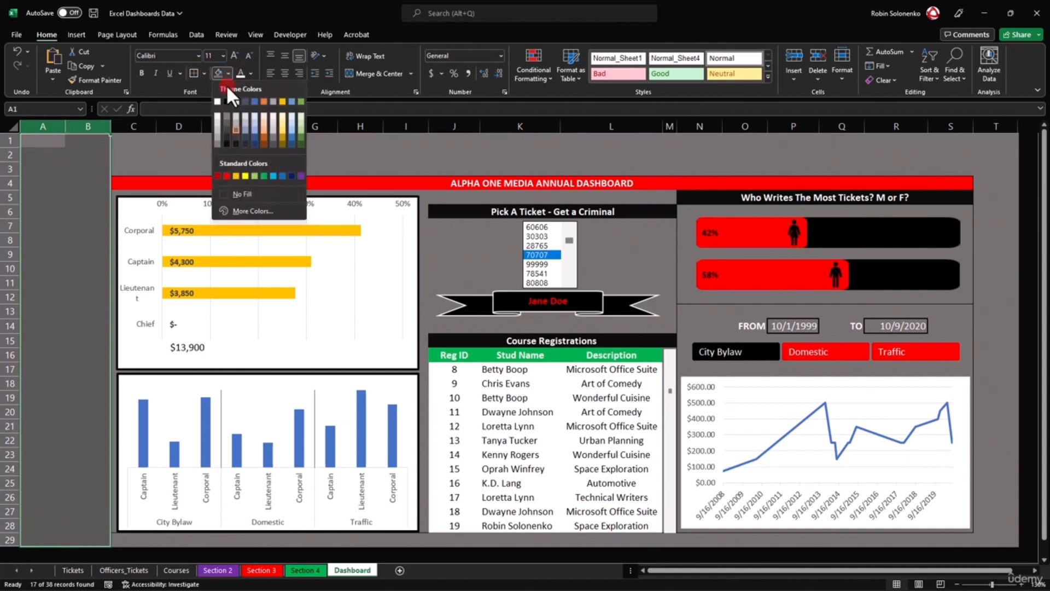
pyautogui.click(225, 142)
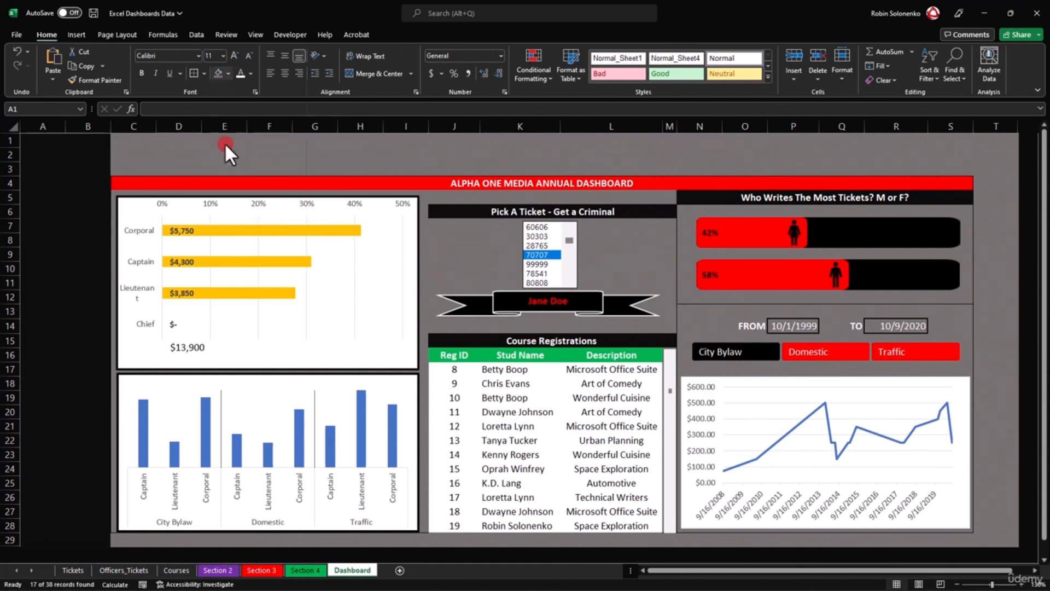
# Fill the margin above the dashboard title, cells B1:T2 and C3:T3, with the same near-black color.
pyautogui.click(176, 165)
pyautogui.moveTo(75, 147); pyautogui.dragTo(999, 154)
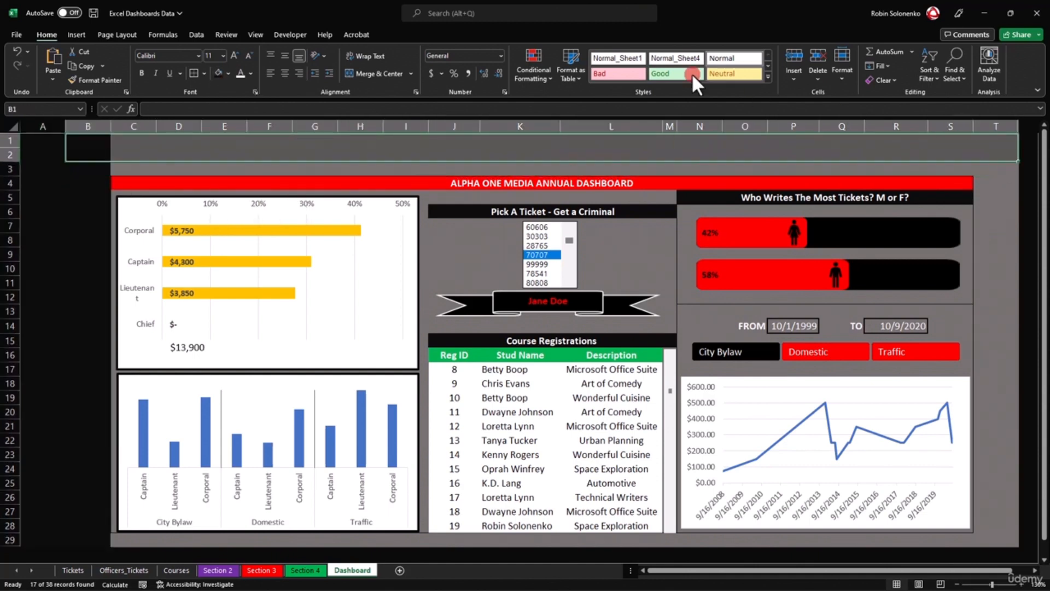
pyautogui.click(218, 72)
pyautogui.click(97, 151)
pyautogui.moveTo(117, 165); pyautogui.dragTo(1016, 170)
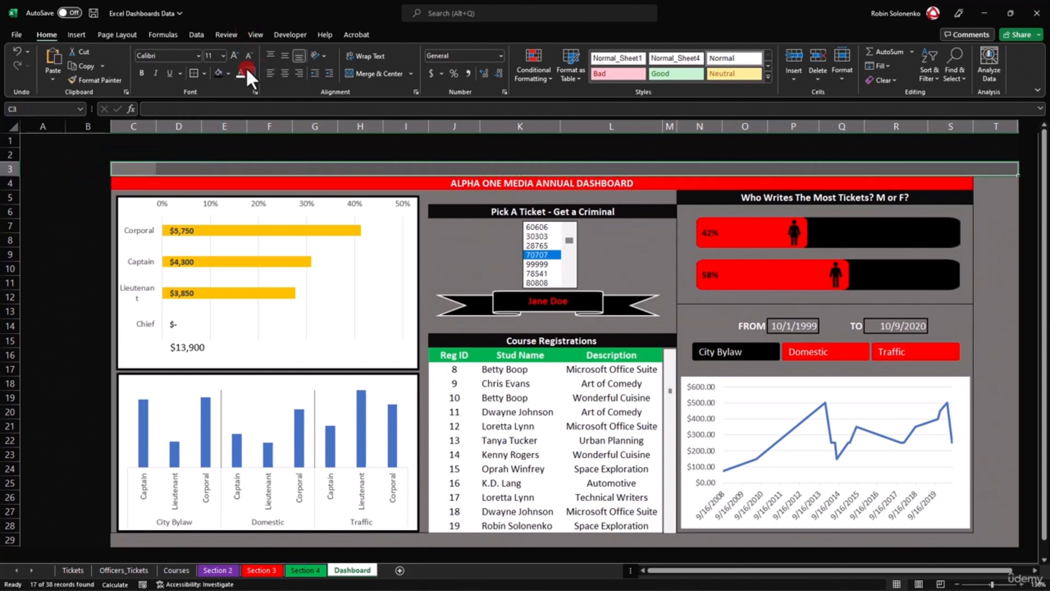
pyautogui.click(219, 72)
# Fill the remaining margin cells T3:T29 and C29:S29 around the dashboard with the same near-black color.
pyautogui.moveTo(996, 174); pyautogui.dragTo(996, 545)
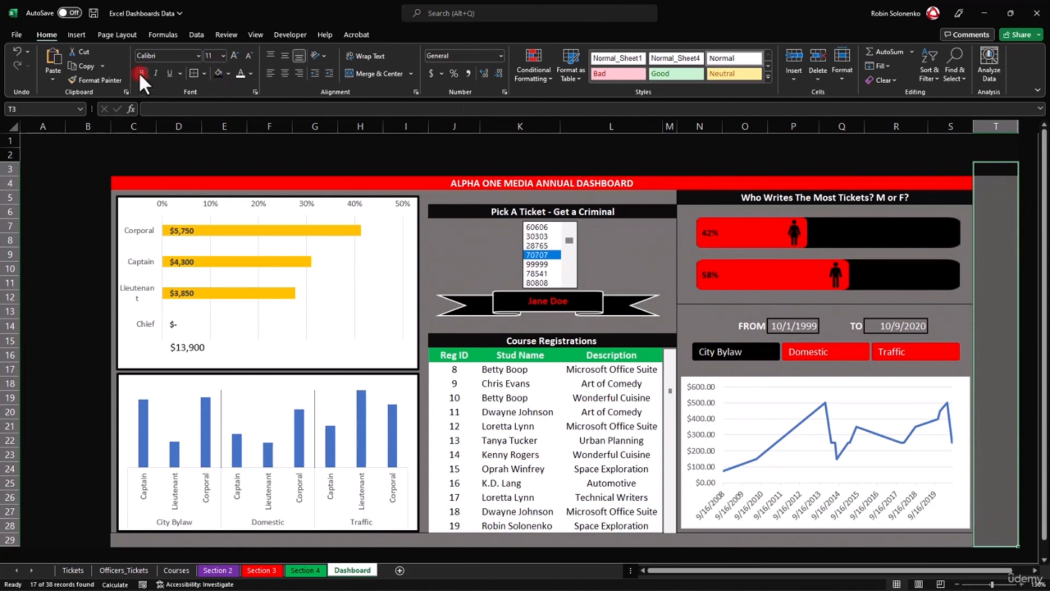
pyautogui.click(216, 74)
pyautogui.moveTo(956, 538); pyautogui.dragTo(116, 540)
pyautogui.click(218, 73)
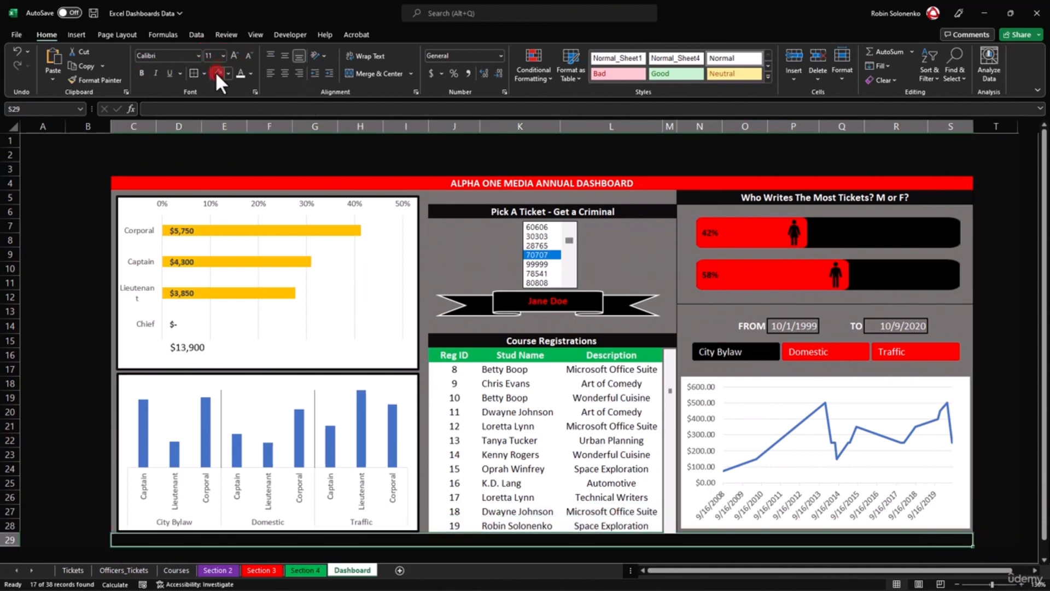
# Shrink the margin columns A:B and the rows above the title, and realign the ticket type slicer above the line chart.
pyautogui.moveTo(69, 127)
pyautogui.mouseDown()
pyautogui.moveTo(46, 127)
pyautogui.moveTo(66, 126)
pyautogui.mouseUp()
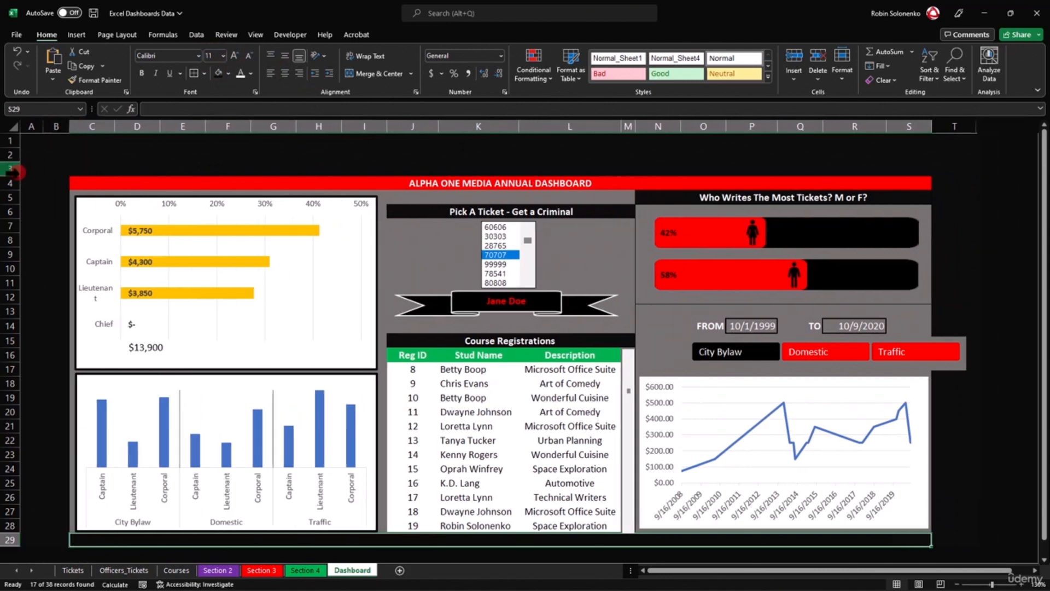
pyautogui.moveTo(11, 176); pyautogui.dragTo(17, 138)
pyautogui.moveTo(901, 372); pyautogui.dragTo(858, 345)
pyautogui.press('Escape')
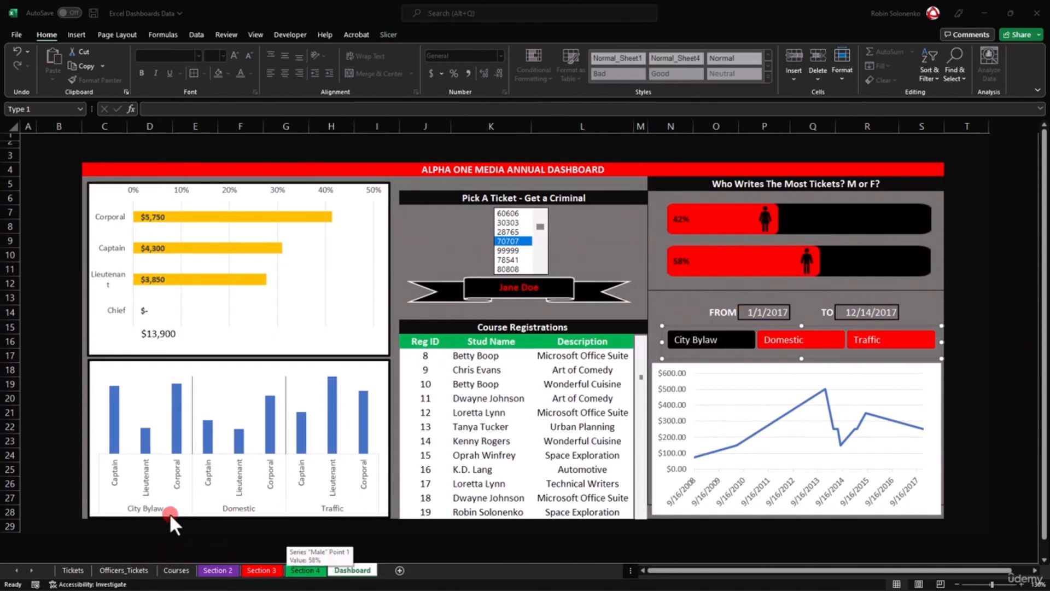
# Group the worksheets from Tickets through Section 4, hide them all together, and return to the Dashboard sheet.
pyautogui.click(73, 570)
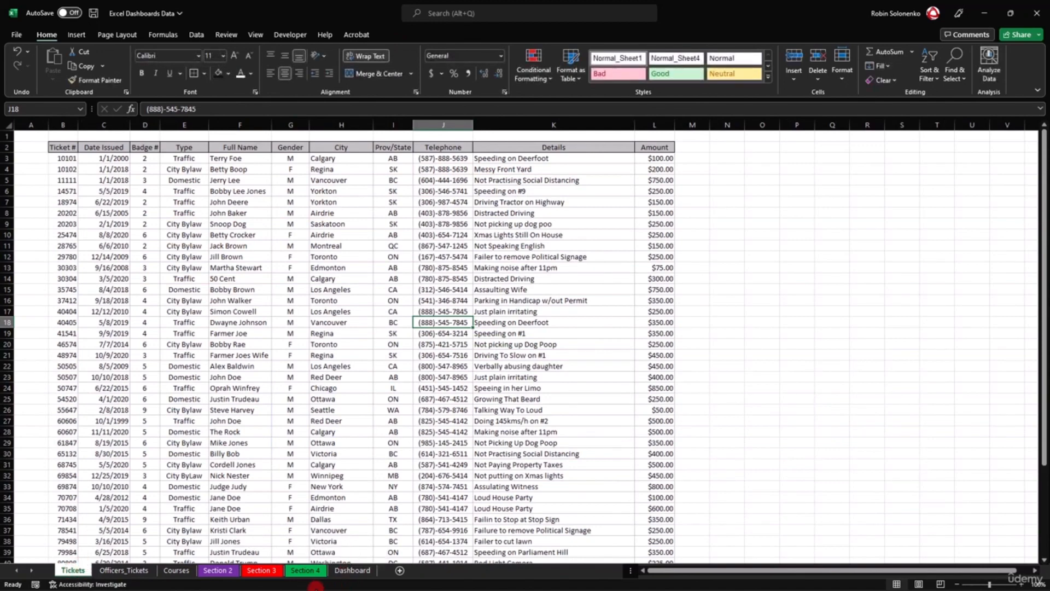
pyautogui.keyDown('shift'); pyautogui.click(306, 571); pyautogui.keyUp('shift')
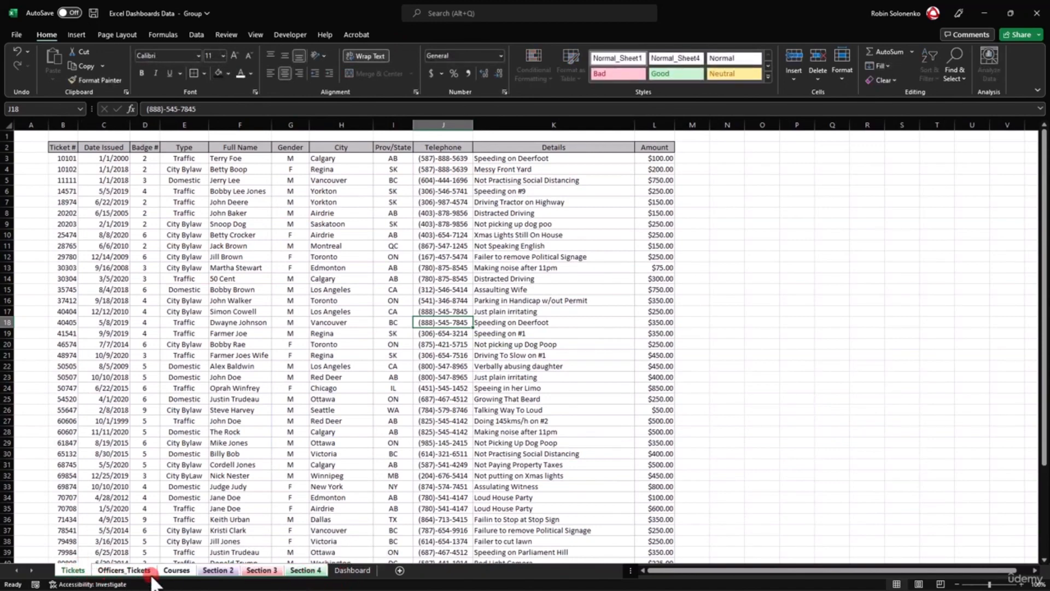
pyautogui.rightClick(303, 570)
pyautogui.click(331, 516)
pyautogui.click(76, 570)
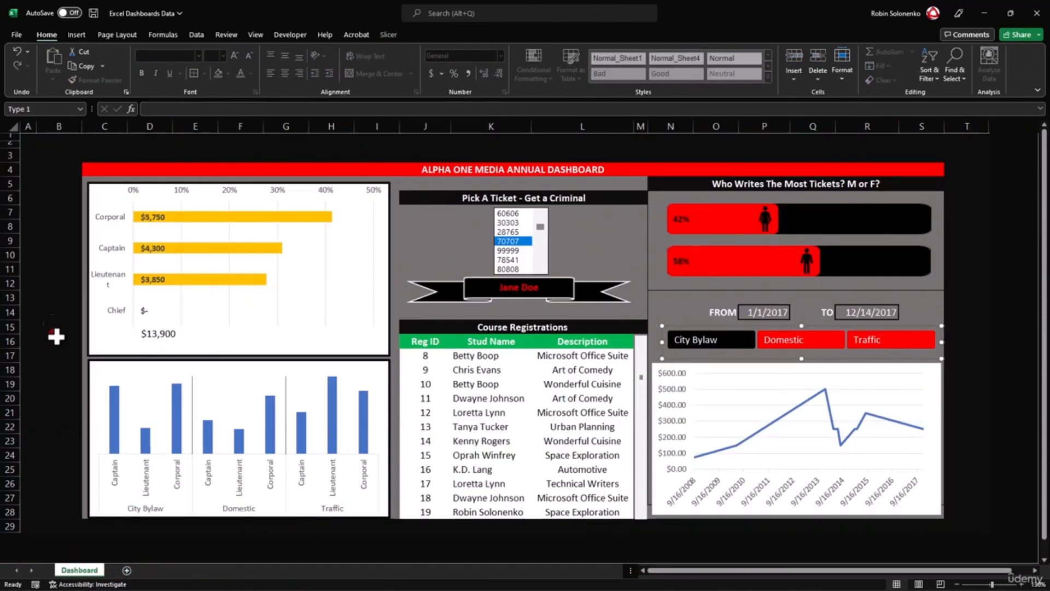
# Turn off the display of headings and the formula bar, and deselect the slicer by selecting an empty dashboard cell.
pyautogui.click(289, 88)
pyautogui.click(247, 33)
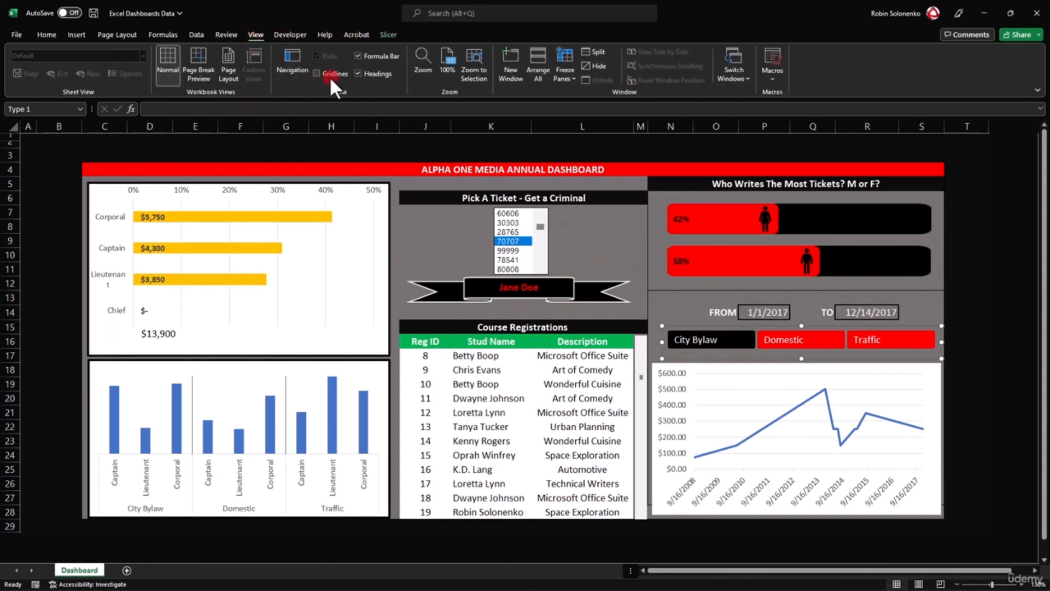
pyautogui.click(356, 73)
pyautogui.click(357, 56)
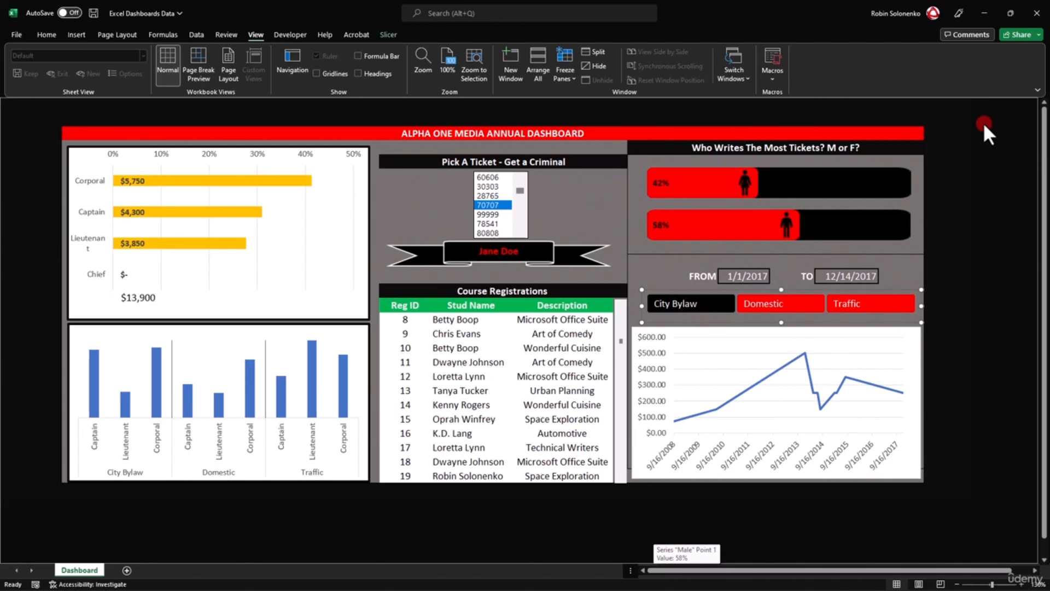
pyautogui.click(920, 277)
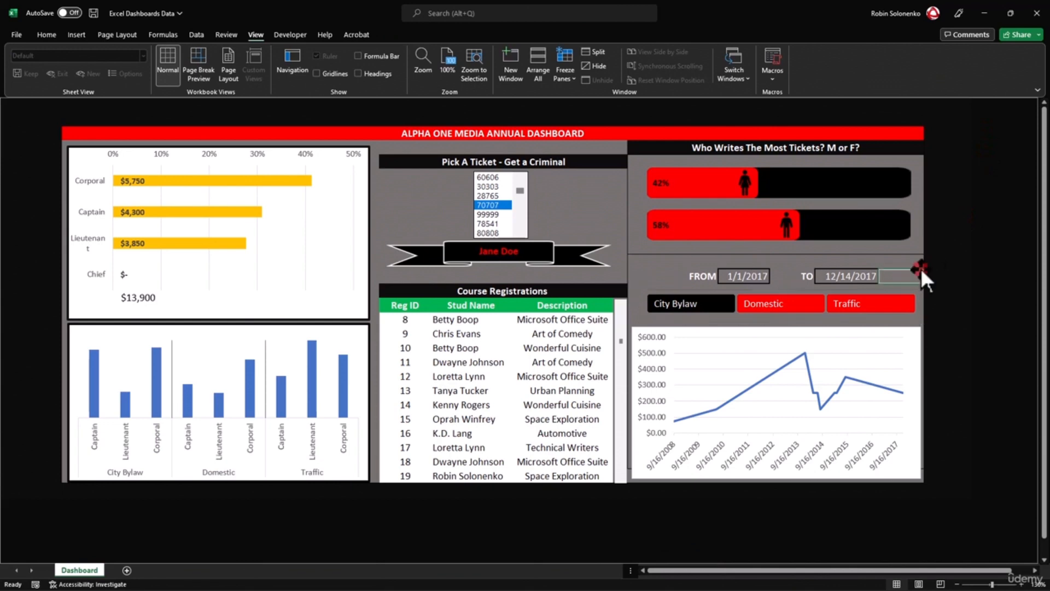